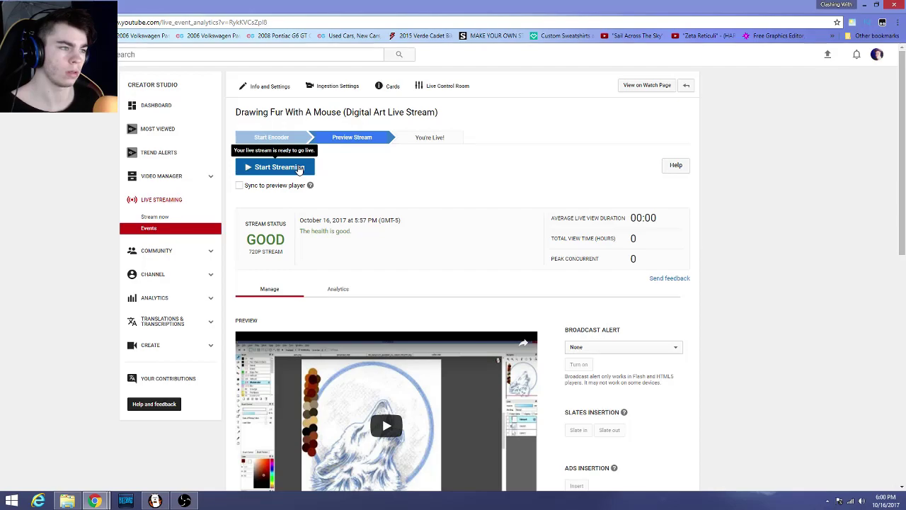
# Start and confirm the live stream for the "Drawing Fur With A Mouse" event, and switch to FireAlpaca
pyautogui.click(298, 168)
pyautogui.click(489, 71)
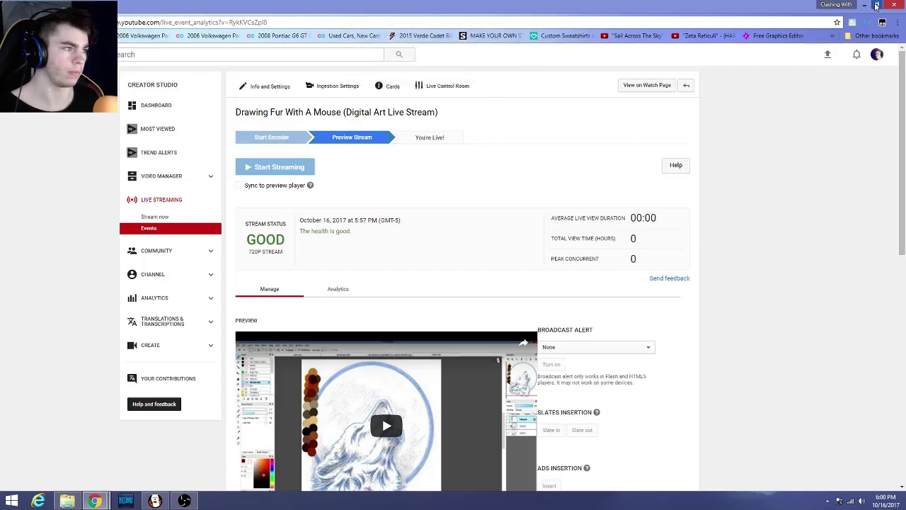
pyautogui.click(158, 503)
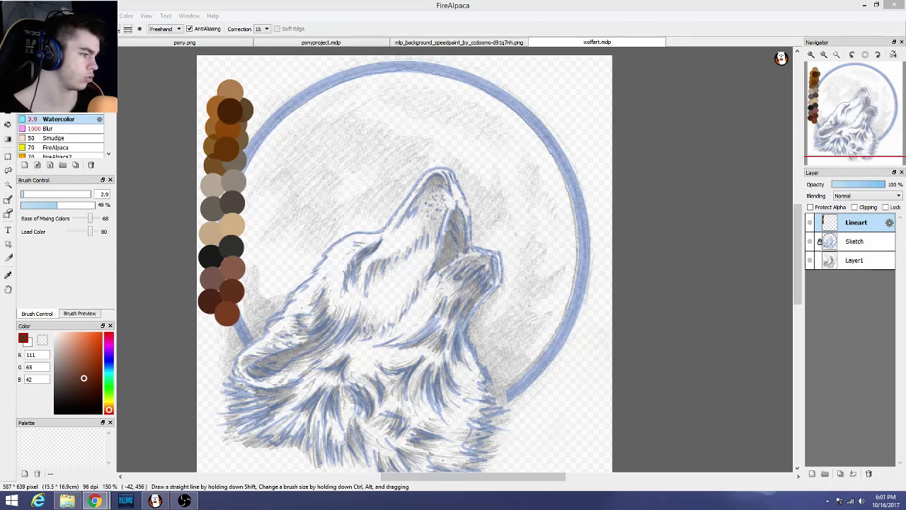
# Lower the computer's speaker volume and return to the wolf drawing in FireAlpaca
pyautogui.hotkey('alt', 'Tab')
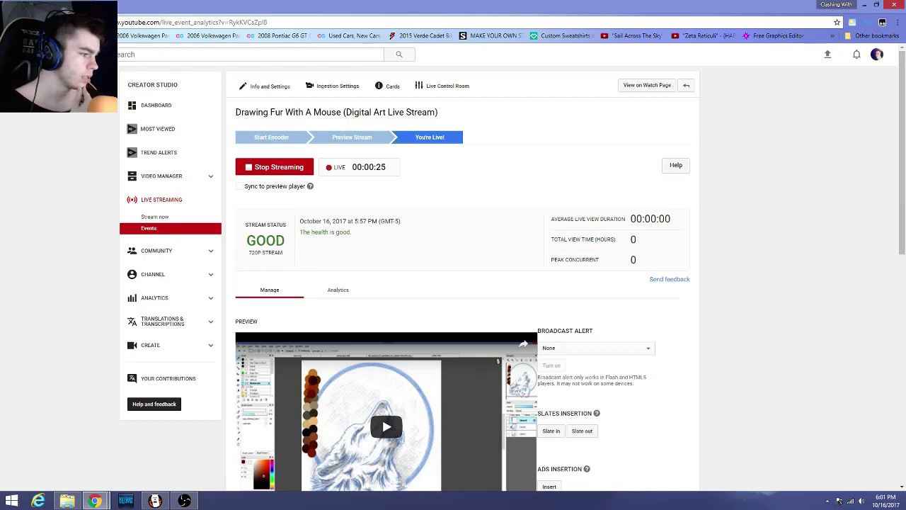
pyautogui.hotkey('alt', 'Tab')
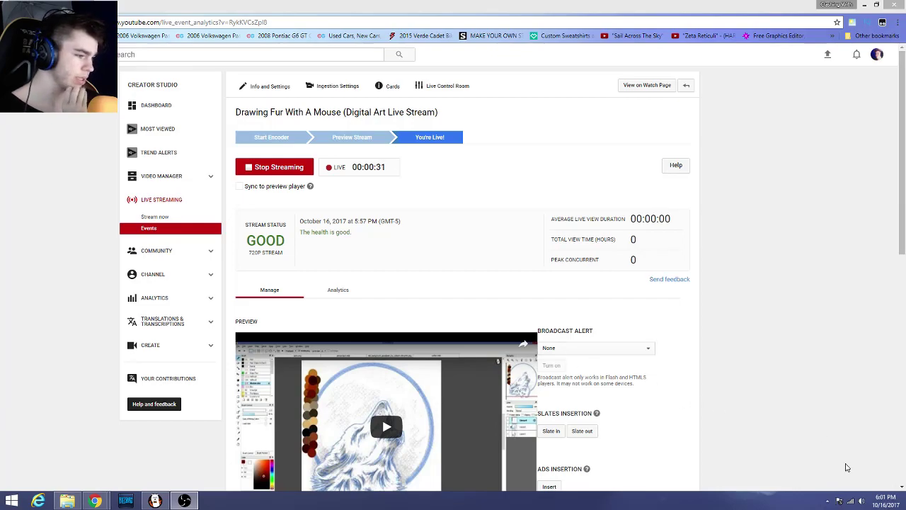
pyautogui.click(862, 500)
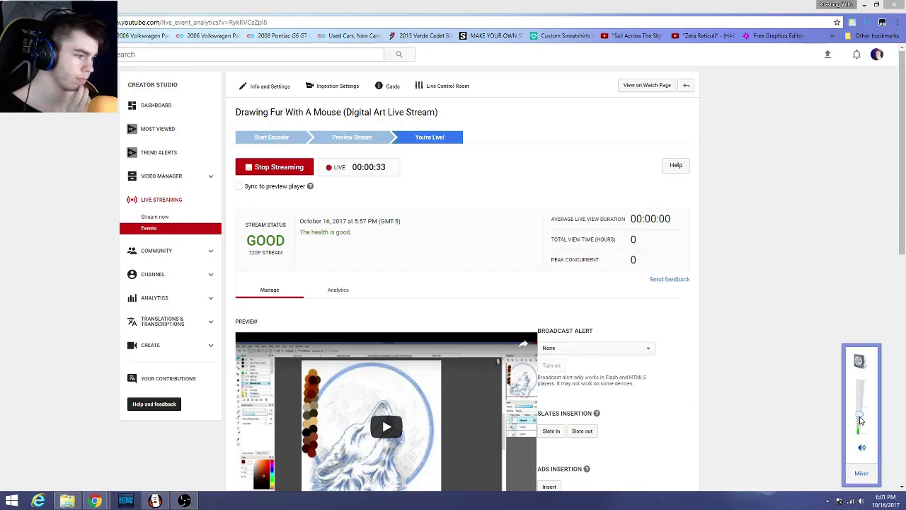
pyautogui.moveTo(860, 415); pyautogui.dragTo(861, 430)
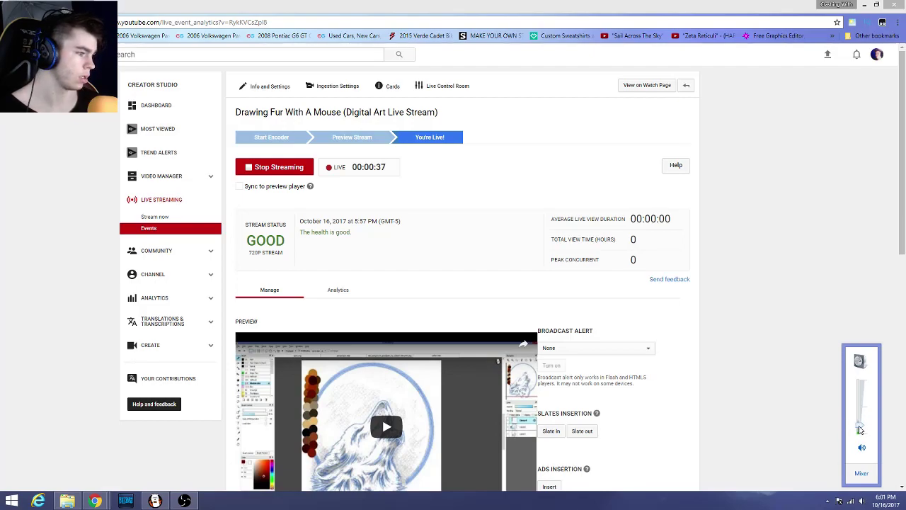
pyautogui.click(807, 467)
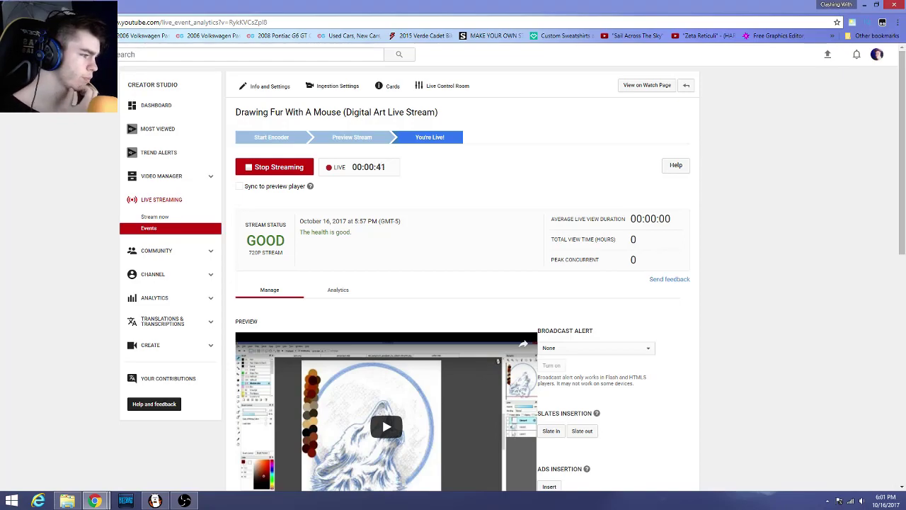
pyautogui.hotkey('alt', 'Tab')
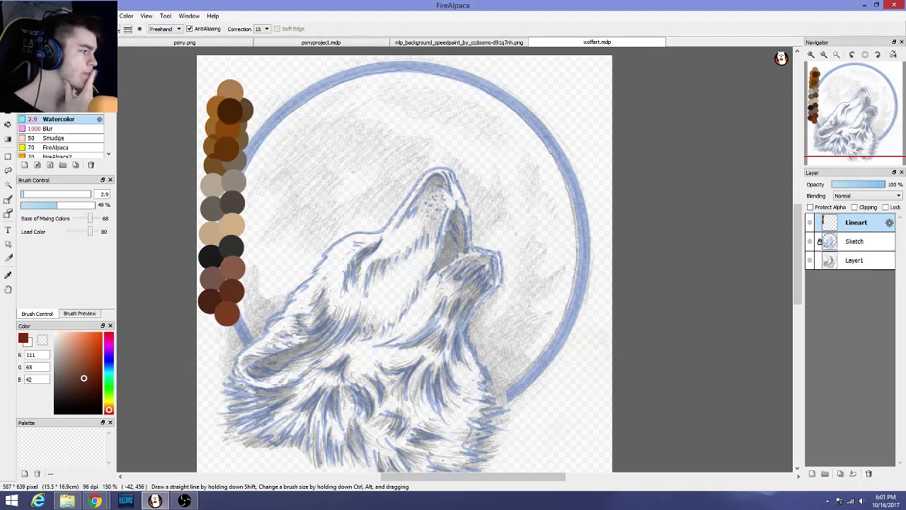
# View the gray wolf reference photo and the live stream page in Chrome, and switch back to FireAlpaca
pyautogui.hotkey('alt', 'Tab')
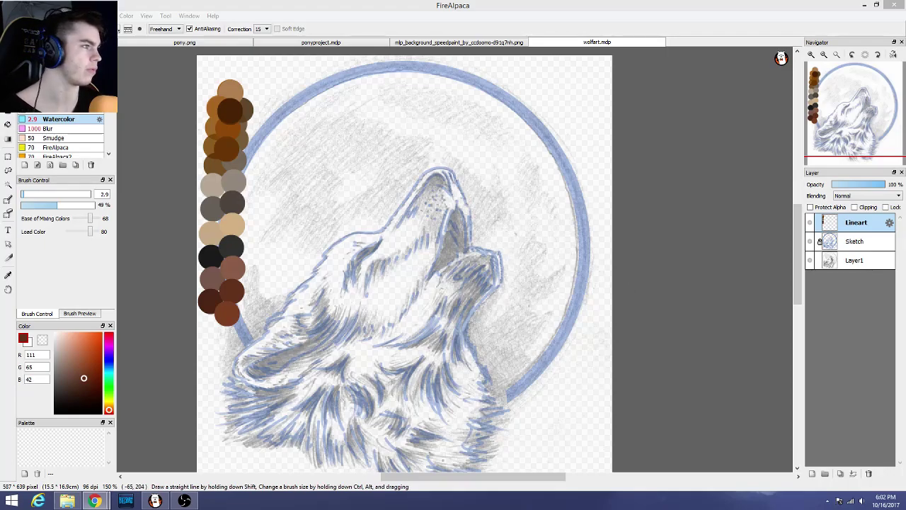
pyautogui.hotkey('alt', 'Tab')
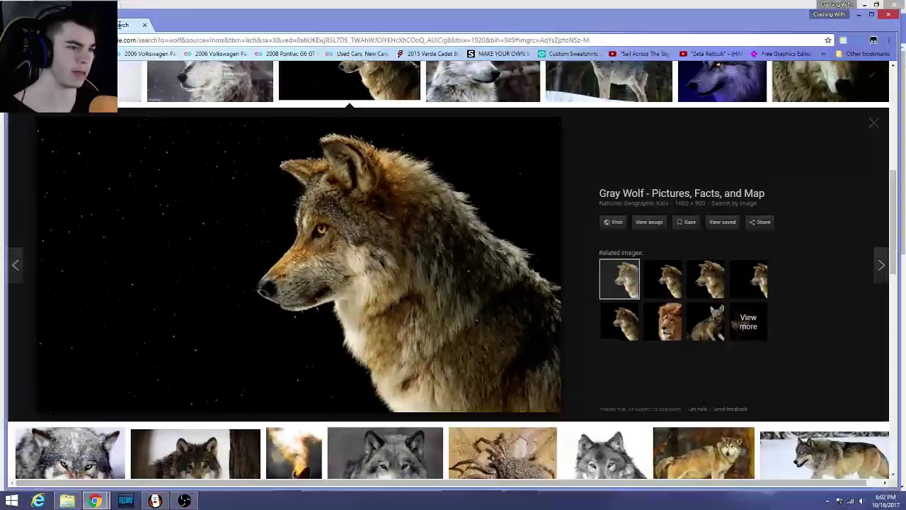
pyautogui.hotkey('alt', 'Tab')
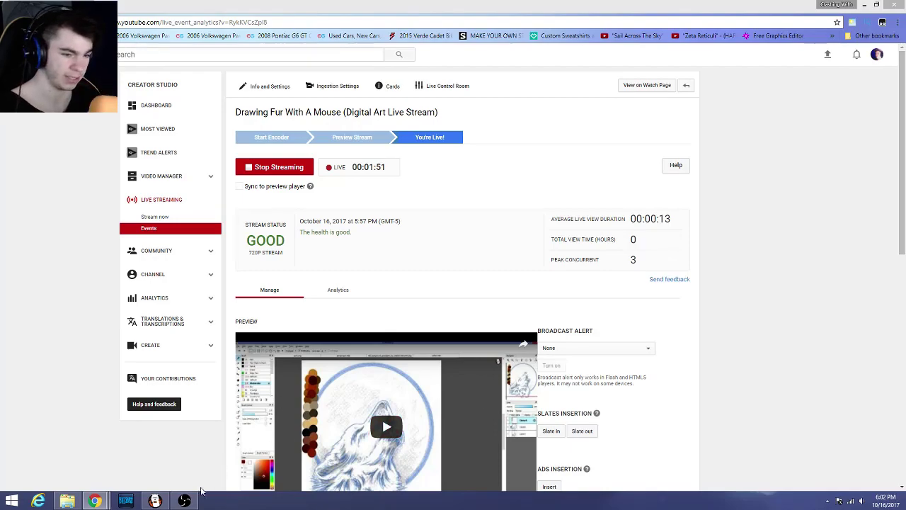
pyautogui.click(157, 502)
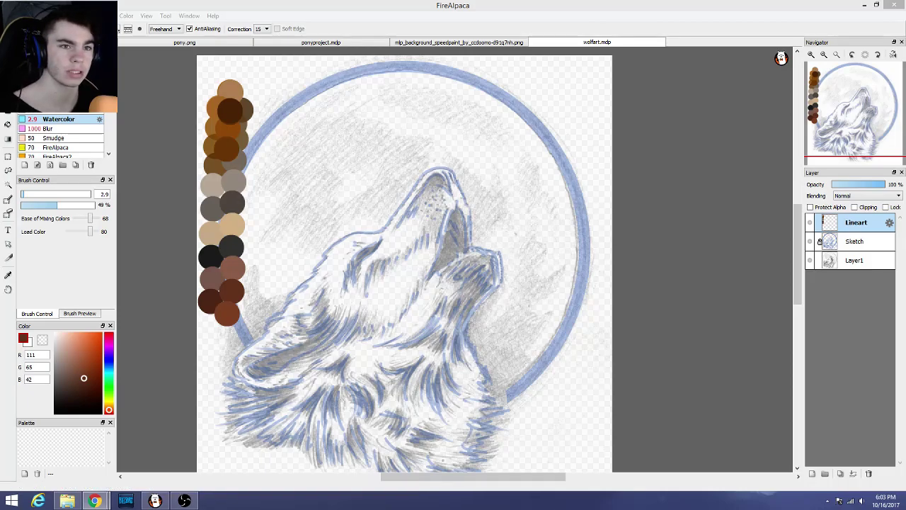
# Try to open the graywolf.jpg reference image from the Youtube\Art folder
pyautogui.click(10, 15)
pyautogui.click(71, 52)
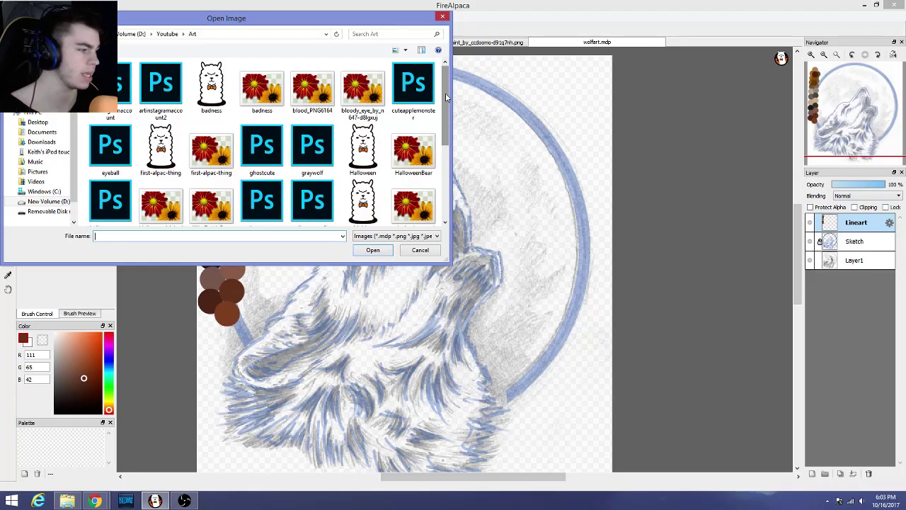
pyautogui.moveTo(445, 93); pyautogui.dragTo(448, 121)
pyautogui.click(312, 99)
pyautogui.click(373, 249)
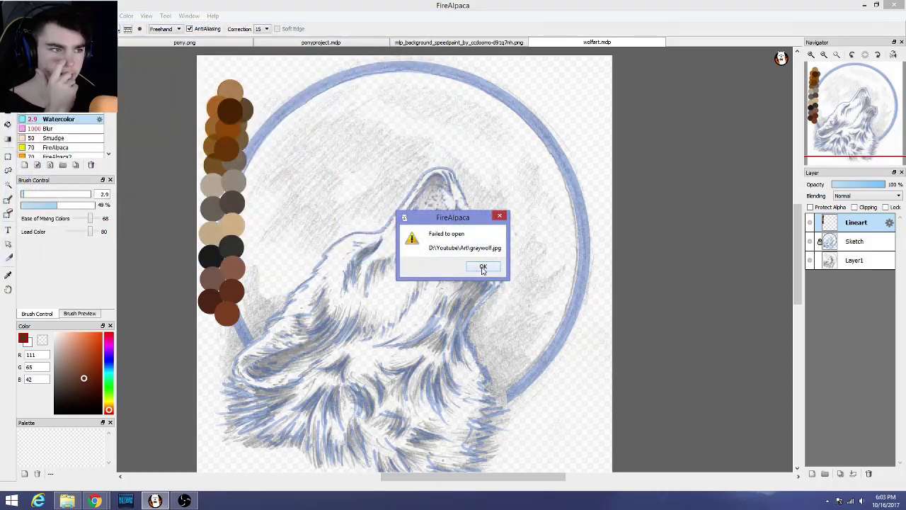
pyautogui.click(483, 267)
# Remove the selection in the mlp_background_speedpaint image and clear the contents of its Layer1
pyautogui.click(483, 42)
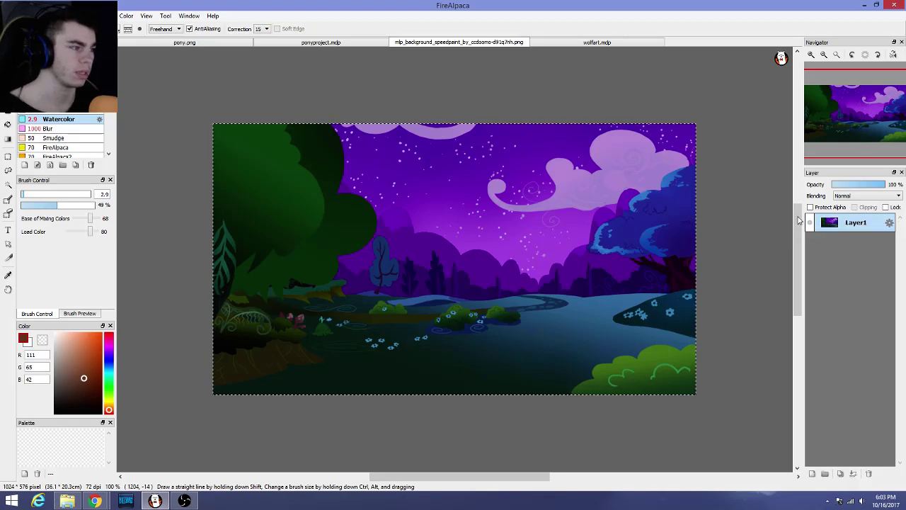
pyautogui.click(45, 16)
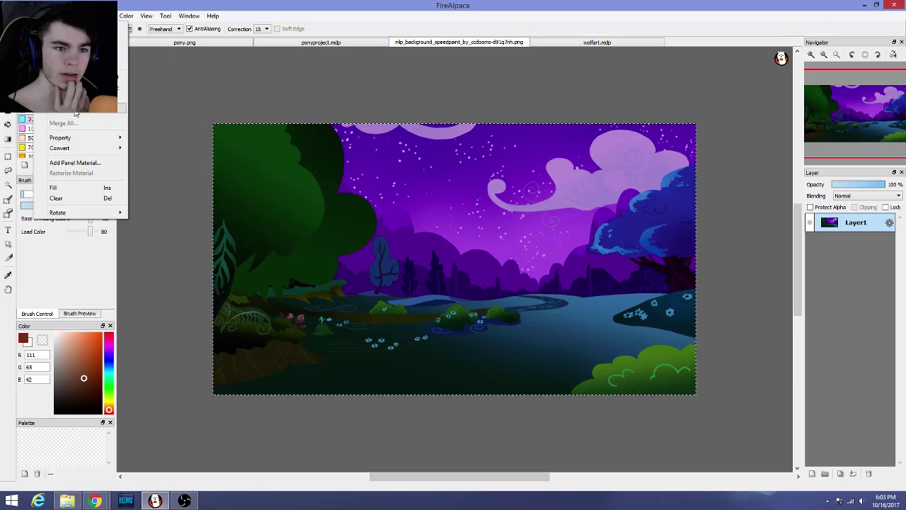
pyautogui.click(218, 75)
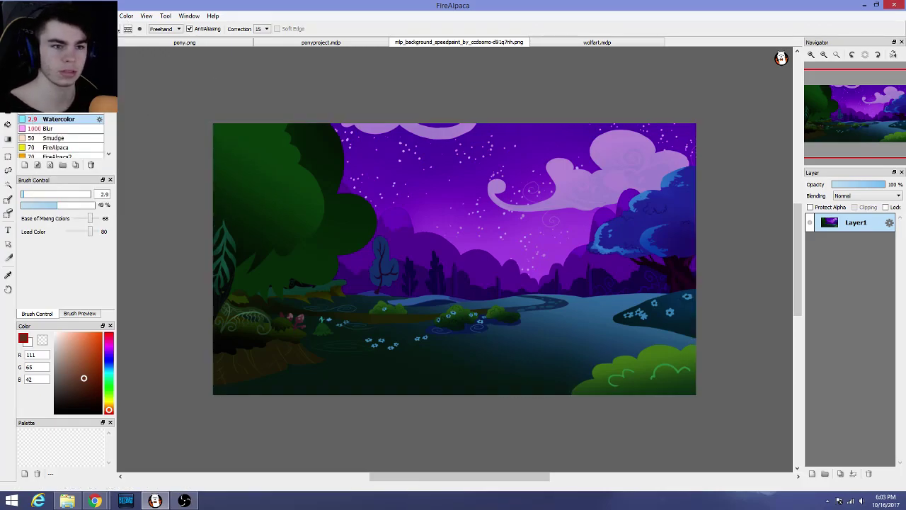
pyautogui.click(44, 15)
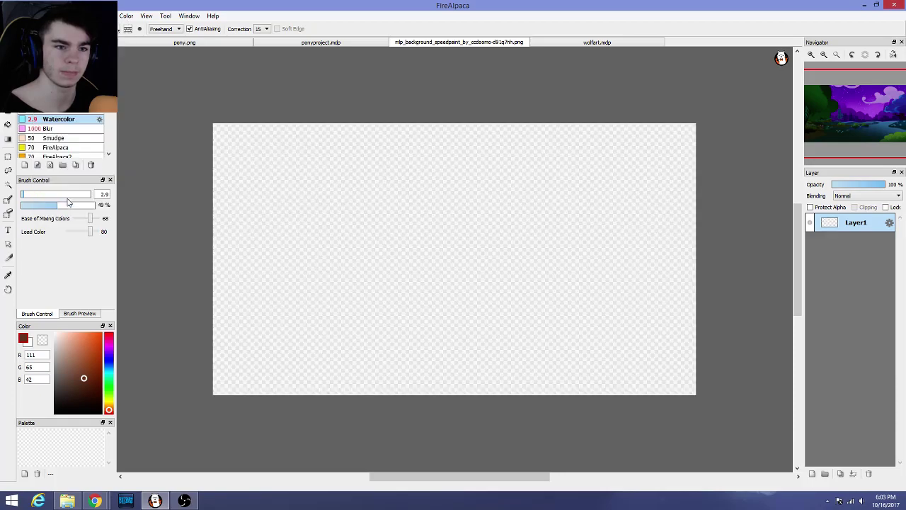
pyautogui.click(57, 198)
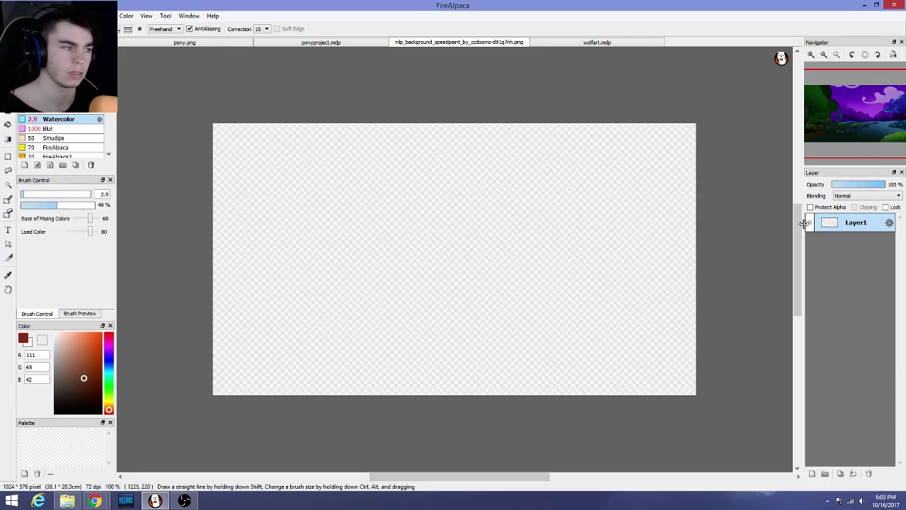
# Look at the ponyproject.mdp and pony.png artworks and return to wolfart.mdp
pyautogui.click(304, 43)
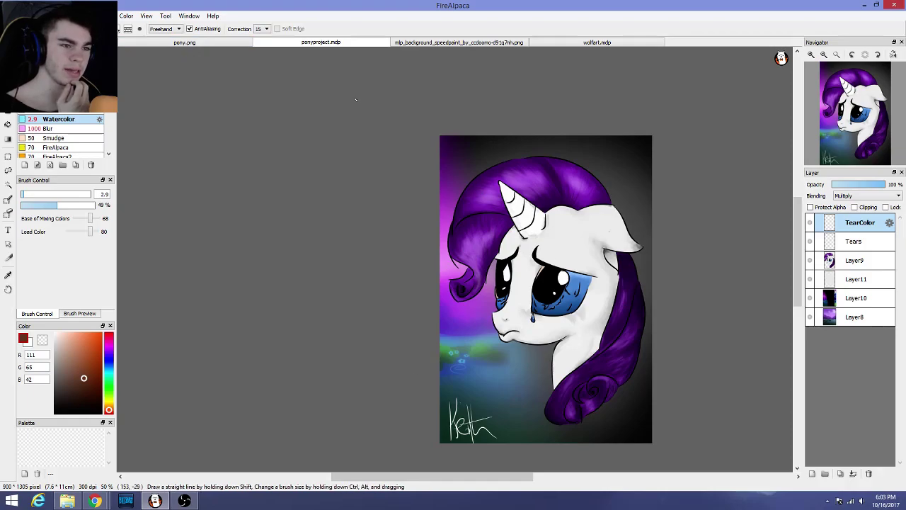
pyautogui.click(180, 44)
pyautogui.click(305, 44)
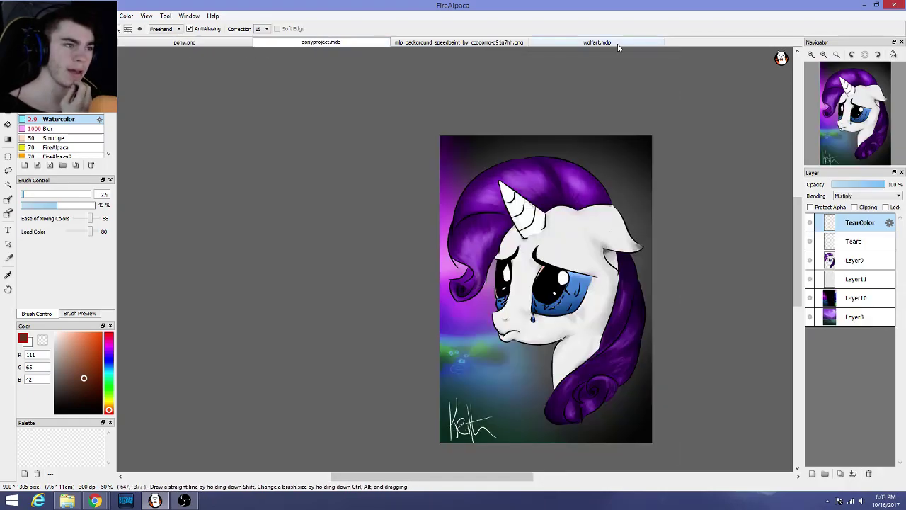
pyautogui.click(598, 43)
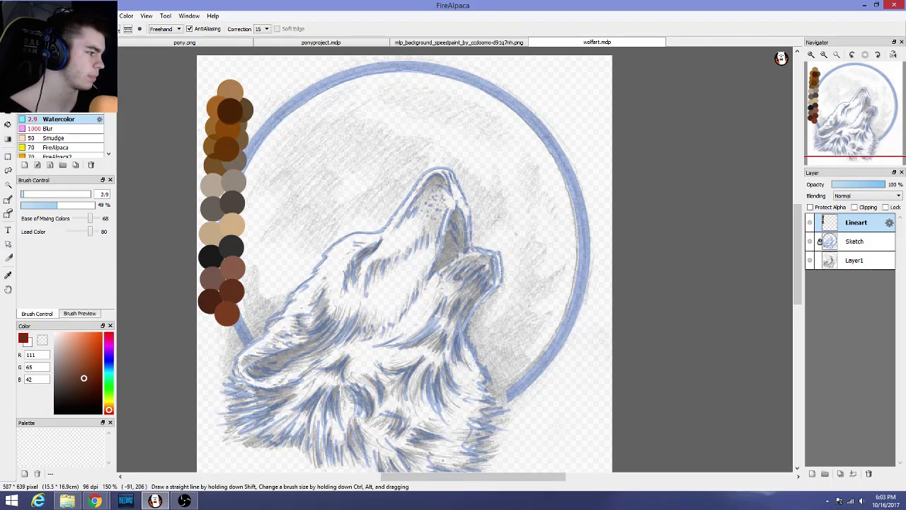
pyautogui.hotkey('alt', 'Tab')
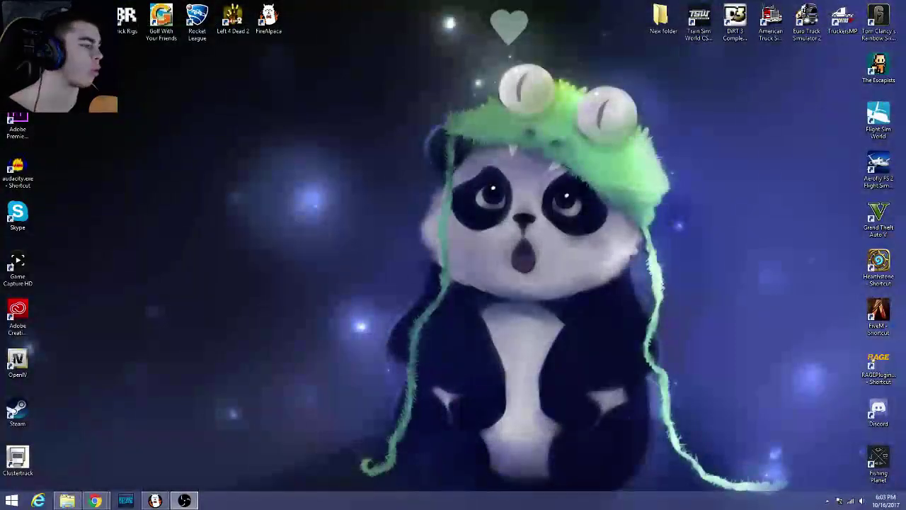
pyautogui.hotkey('alt', 'Tab')
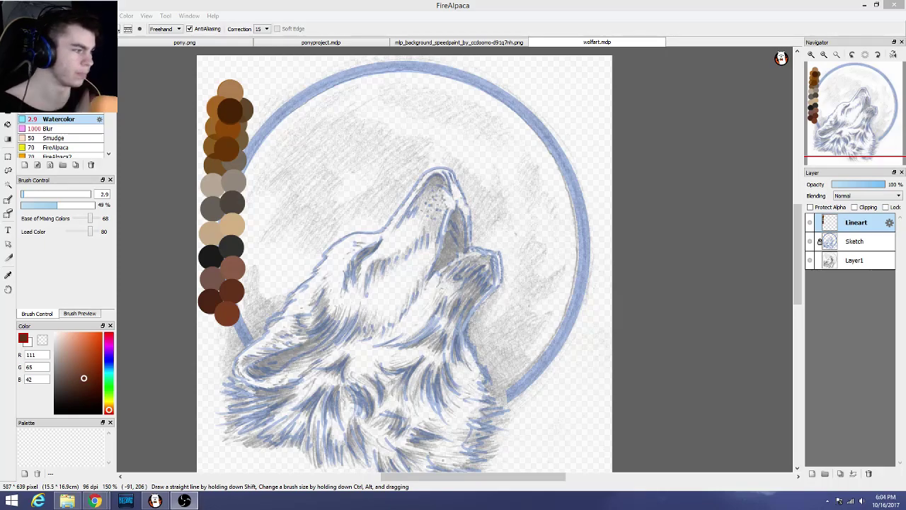
pyautogui.click(613, 315)
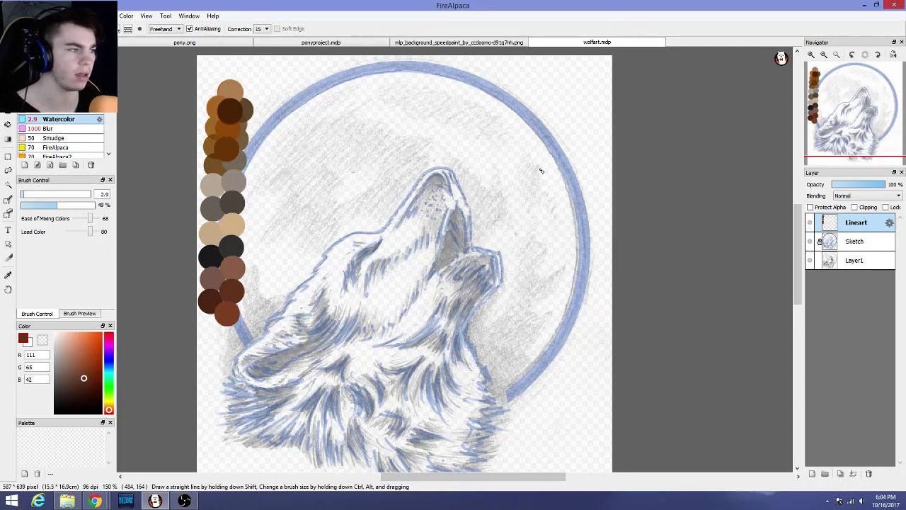
# Select Layer1 in the wolf drawing, try its opacity at 82% and 1%, and set it to 28%
pyautogui.click(860, 261)
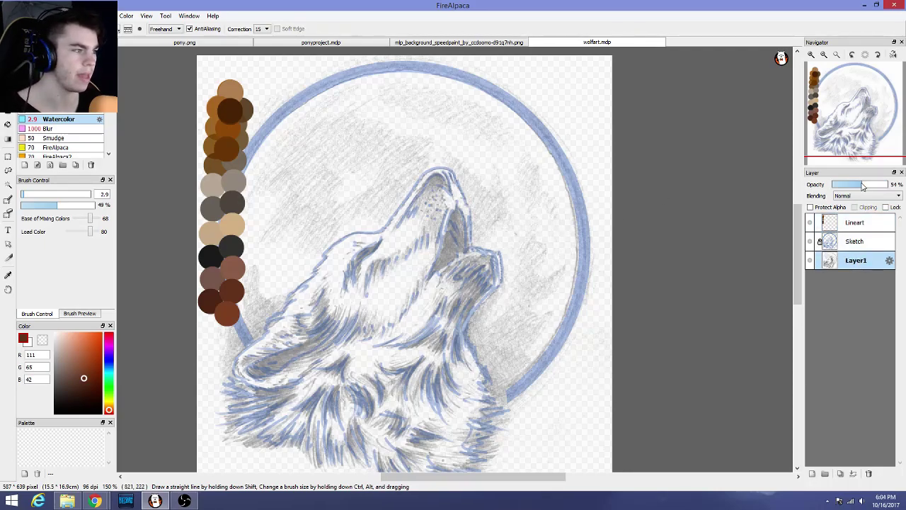
pyautogui.click(885, 184)
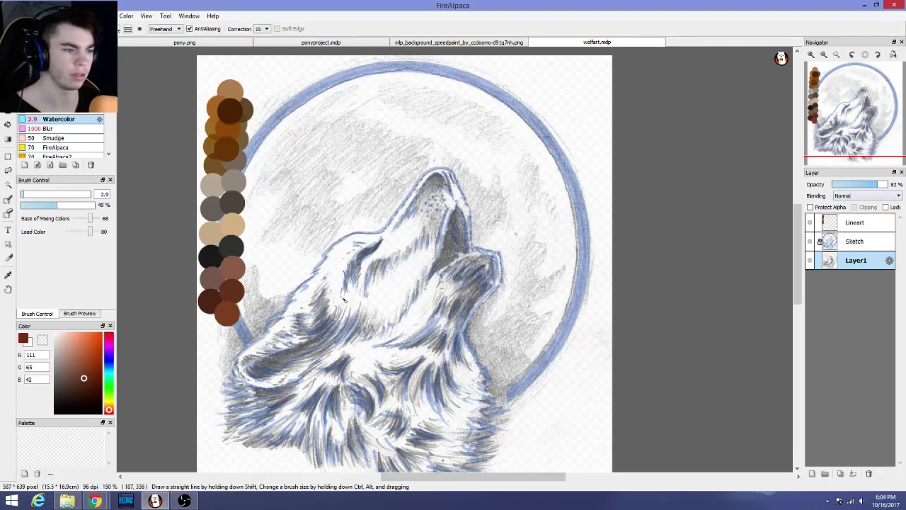
pyautogui.moveTo(883, 185); pyautogui.dragTo(825, 187)
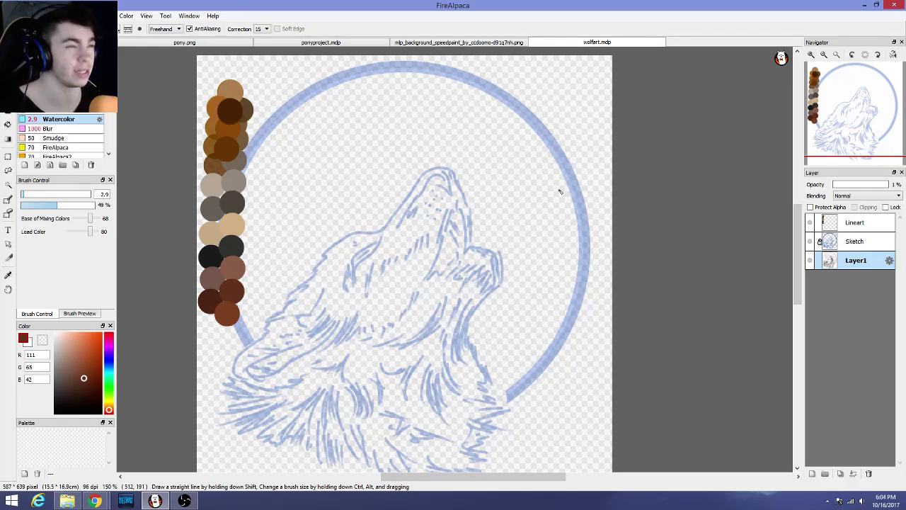
pyautogui.click(842, 186)
pyautogui.moveTo(842, 186); pyautogui.dragTo(849, 187)
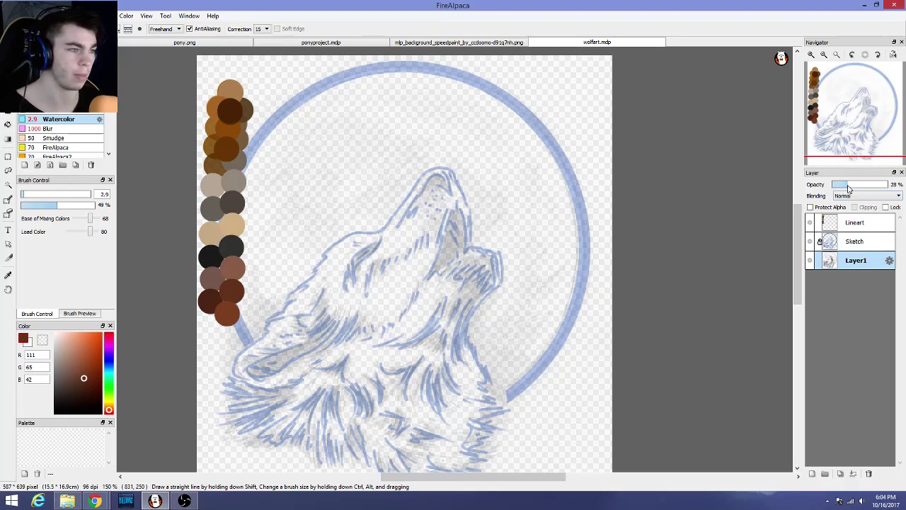
# Check the pony.png and ponyproject.mdp documents again and go back to the wolf drawing
pyautogui.click(198, 45)
pyautogui.click(298, 44)
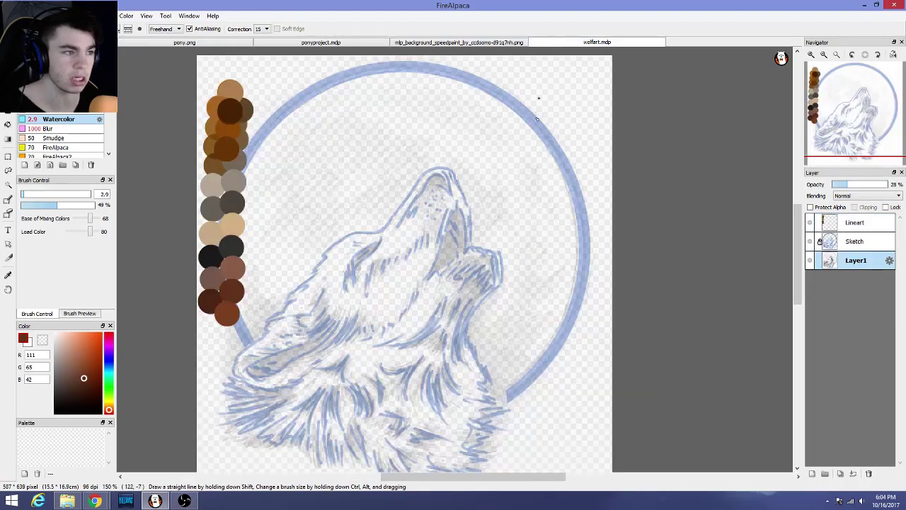
pyautogui.click(554, 45)
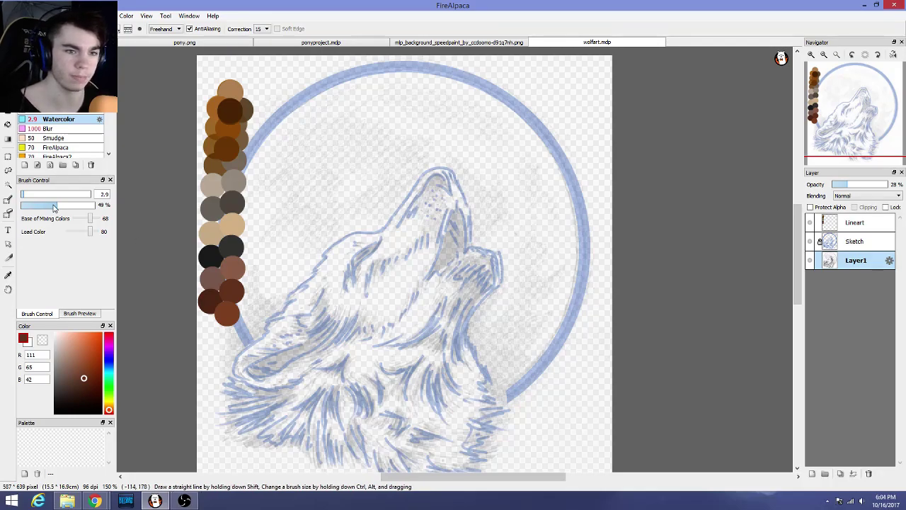
# Set the Watercolor brush to size 98 and 99% opacity, and sample the light reddish-brown swatch from the canvas palette
pyautogui.moveTo(56, 205)
pyautogui.mouseDown()
pyautogui.moveTo(99, 207)
pyautogui.moveTo(41, 198)
pyautogui.moveTo(106, 198)
pyautogui.moveTo(82, 197)
pyautogui.mouseUp()
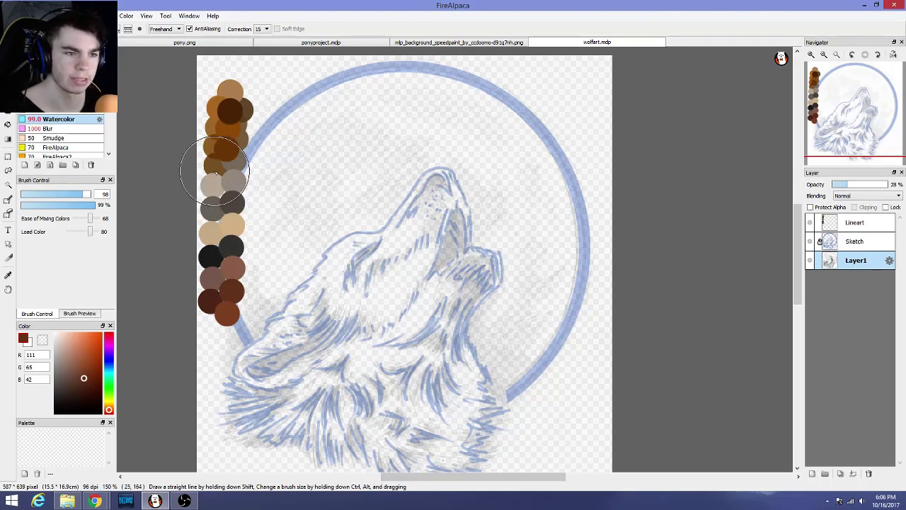
pyautogui.keyDown('alt'); pyautogui.click(233, 269); pyautogui.keyUp('alt')
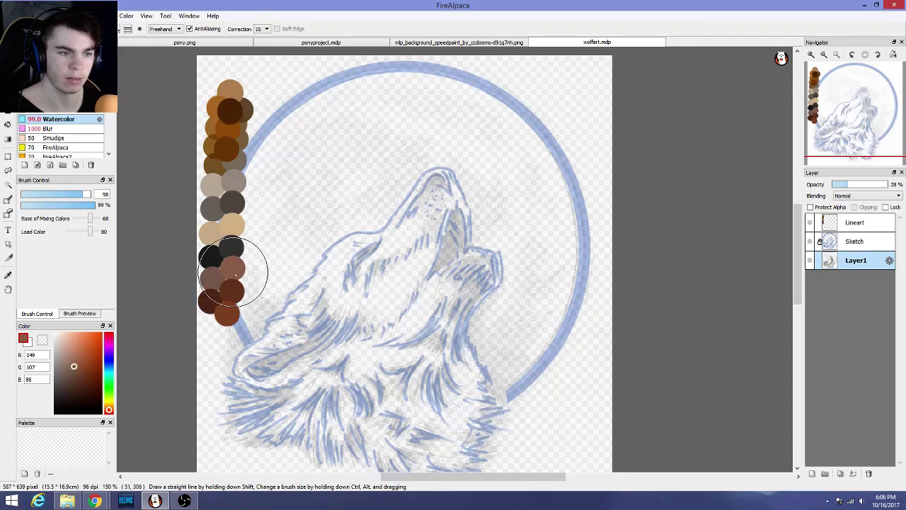
# Try a broad reddish-brown stroke over the wolf's lower neck fur on Layer1, and undo it
pyautogui.moveTo(465, 364)
pyautogui.mouseDown()
pyautogui.moveTo(480, 398)
pyautogui.moveTo(435, 395)
pyautogui.mouseUp()
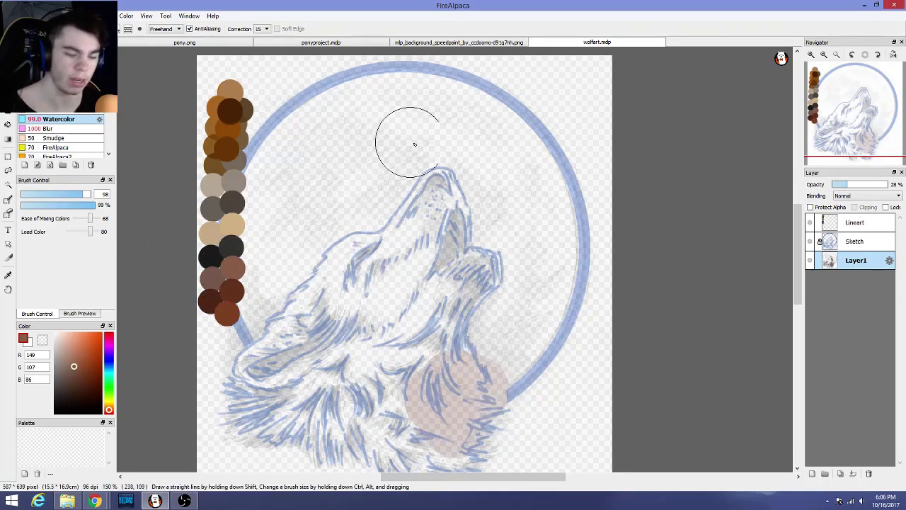
pyautogui.hotkey('ctrl', 'z')
pyautogui.hotkey('ctrl', 'z')
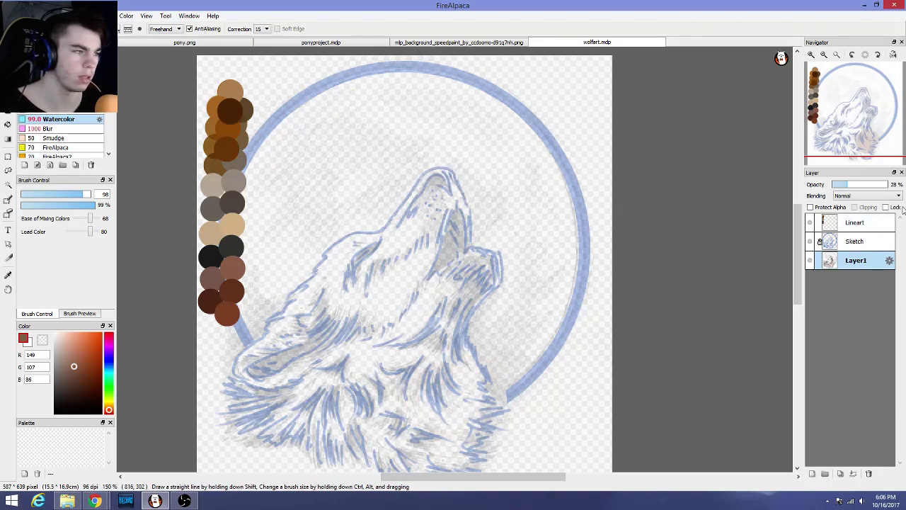
# Add a new layer above the Lineart layer and name it Colors
pyautogui.click(823, 223)
pyautogui.click(811, 222)
pyautogui.click(810, 222)
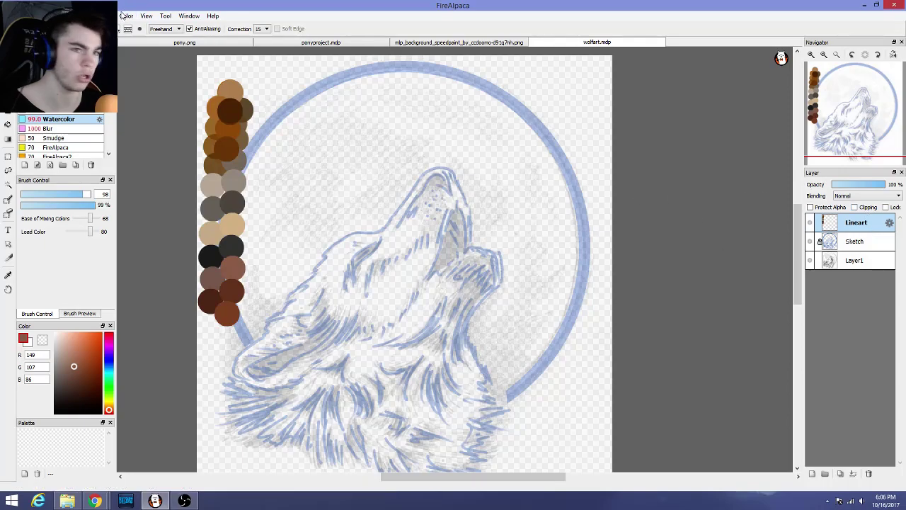
pyautogui.click(45, 16)
pyautogui.click(57, 29)
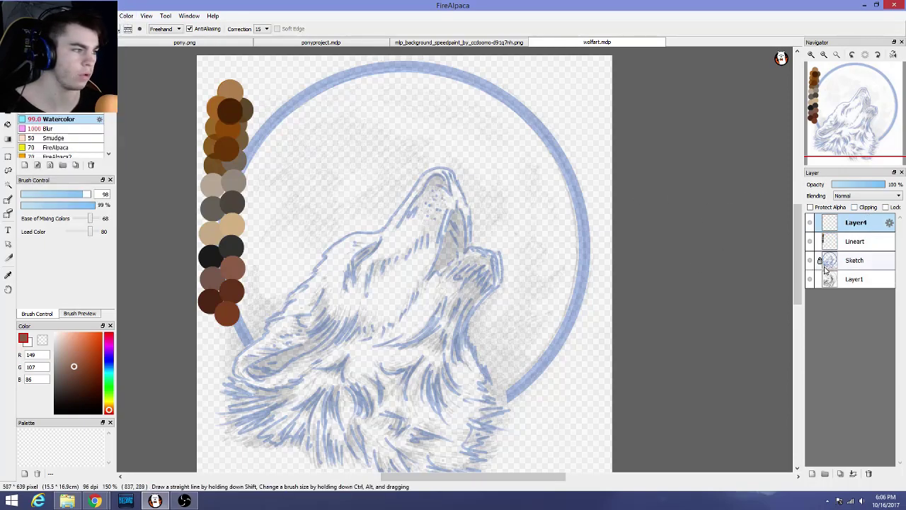
pyautogui.doubleClick(857, 223)
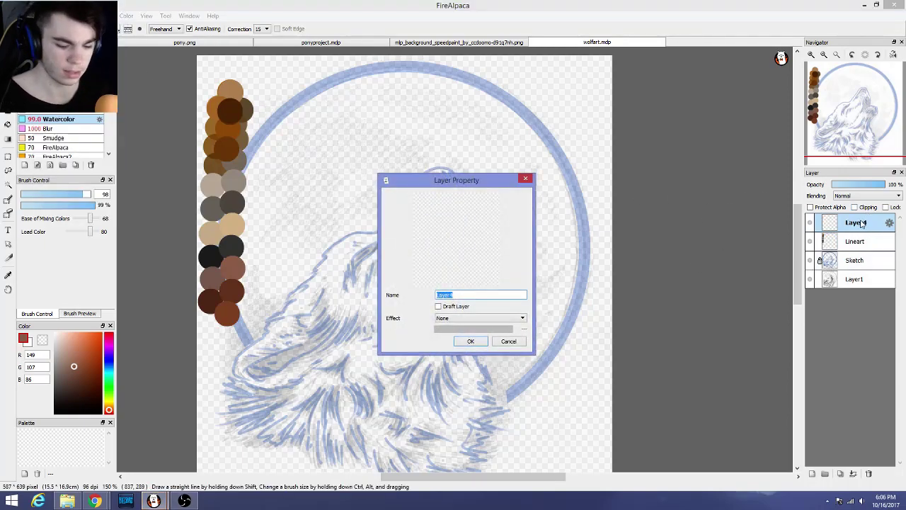
pyautogui.write('Colors')
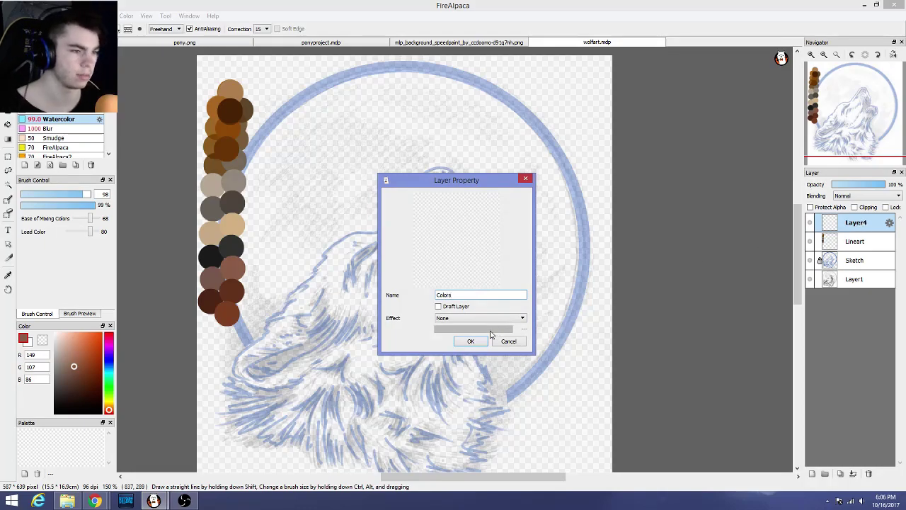
pyautogui.click(470, 341)
# Try a broad reddish-brown stroke over the wolf's neck on the Colors layer, and undo it
pyautogui.moveTo(466, 312)
pyautogui.mouseDown()
pyautogui.moveTo(453, 349)
pyautogui.moveTo(451, 426)
pyautogui.moveTo(461, 394)
pyautogui.mouseUp()
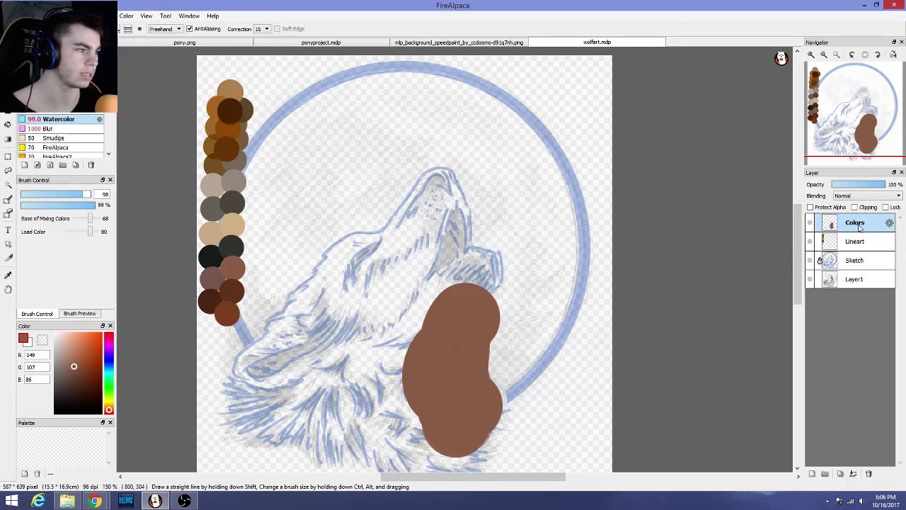
pyautogui.hotkey('ctrl', 'z')
pyautogui.hotkey('ctrl', 'z')
pyautogui.hotkey('ctrl', 'z')
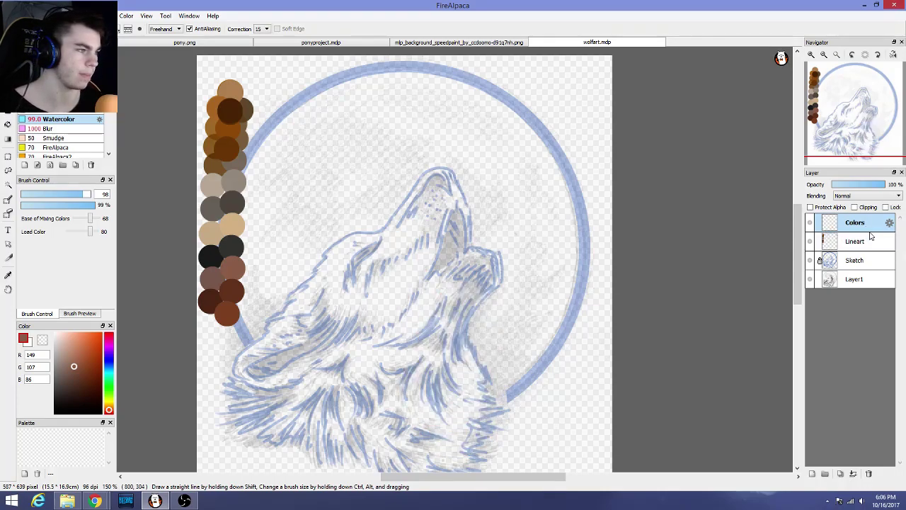
# Set the Colors layer's blending to Multiply and block in the wolf's neck and lower body fur with reddish-brown
pyautogui.click(865, 197)
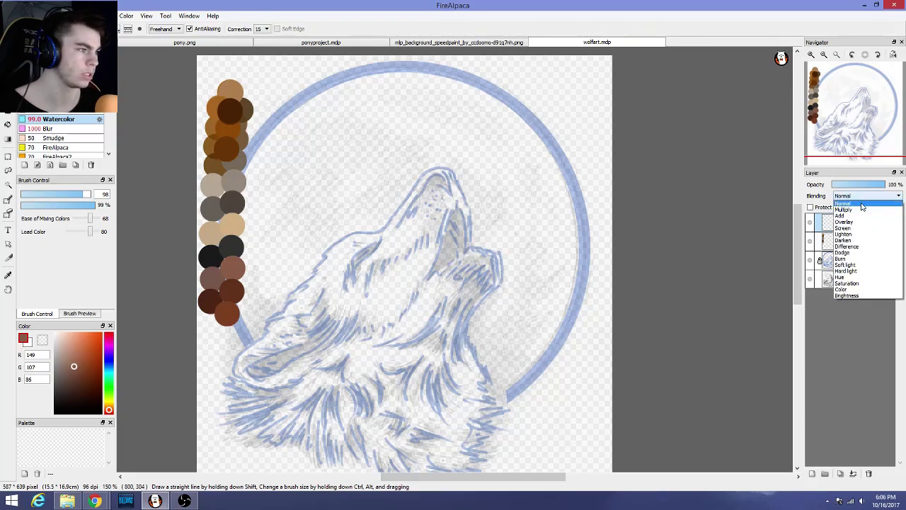
pyautogui.click(863, 211)
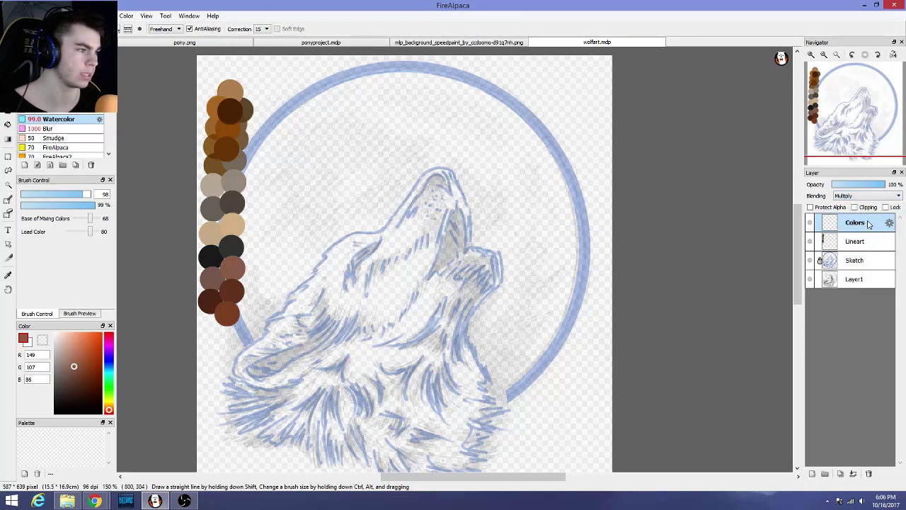
pyautogui.moveTo(449, 293)
pyautogui.mouseDown()
pyautogui.moveTo(492, 307)
pyautogui.moveTo(495, 252)
pyautogui.moveTo(469, 323)
pyautogui.moveTo(480, 395)
pyautogui.moveTo(460, 443)
pyautogui.moveTo(283, 439)
pyautogui.moveTo(237, 382)
pyautogui.moveTo(312, 329)
pyautogui.moveTo(334, 300)
pyautogui.moveTo(297, 318)
pyautogui.moveTo(333, 382)
pyautogui.moveTo(396, 312)
pyautogui.moveTo(365, 347)
pyautogui.moveTo(423, 298)
pyautogui.moveTo(414, 334)
pyautogui.mouseUp()
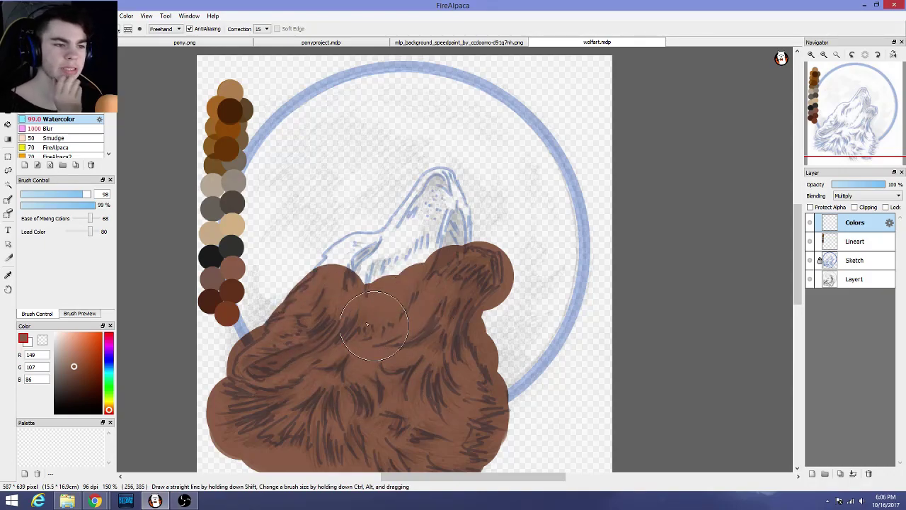
# Cover the wolf's head with the muted brown palette swatch and its upper neck fur with the light grey-beige swatch
pyautogui.rightClick(213, 279)
pyautogui.moveTo(393, 301)
pyautogui.mouseDown()
pyautogui.moveTo(421, 310)
pyautogui.moveTo(429, 284)
pyautogui.moveTo(464, 256)
pyautogui.moveTo(419, 263)
pyautogui.moveTo(441, 211)
pyautogui.moveTo(435, 194)
pyautogui.moveTo(349, 299)
pyautogui.moveTo(457, 211)
pyautogui.moveTo(369, 371)
pyautogui.moveTo(443, 325)
pyautogui.mouseUp()
pyautogui.keyDown('alt'); pyautogui.click(216, 186); pyautogui.keyUp('alt')
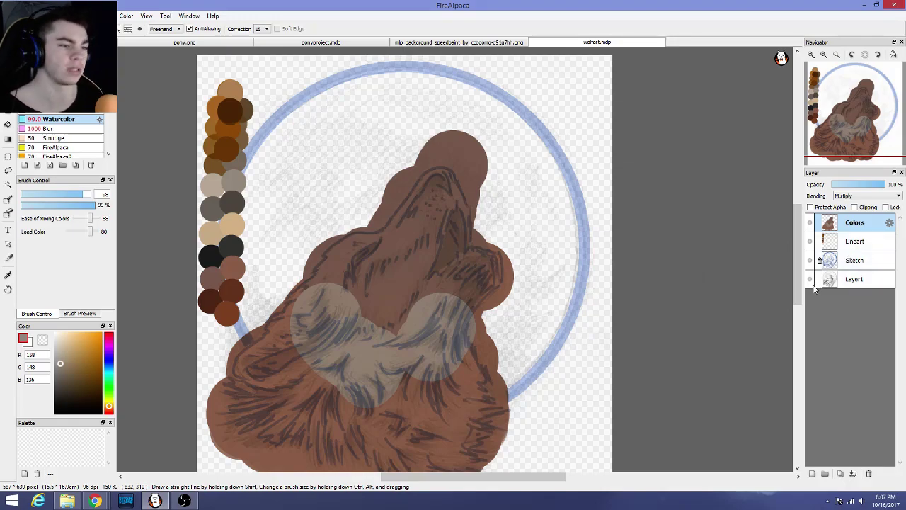
# Add a new layer, place it directly beneath the Colors layer, and name it Lineart2
pyautogui.scroll(3, 626, 349)
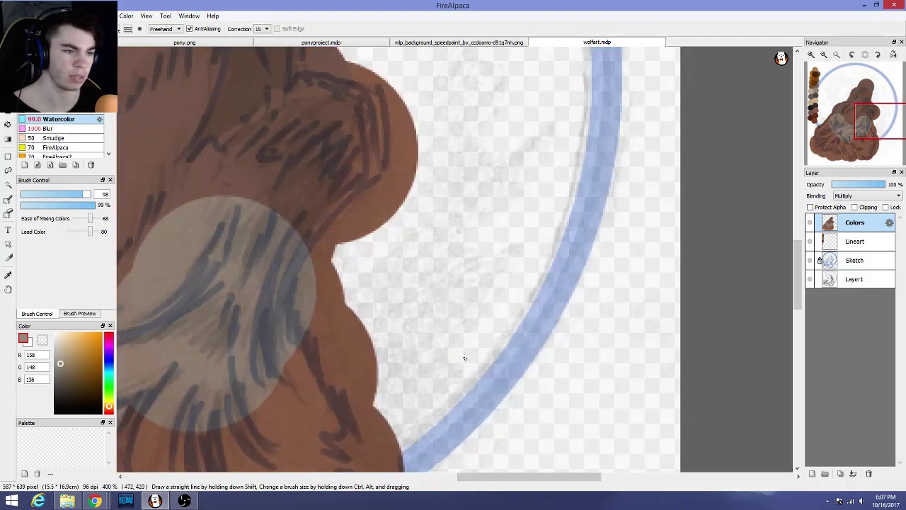
pyautogui.scroll(-3, 464, 357)
pyautogui.scroll(2, 465, 357)
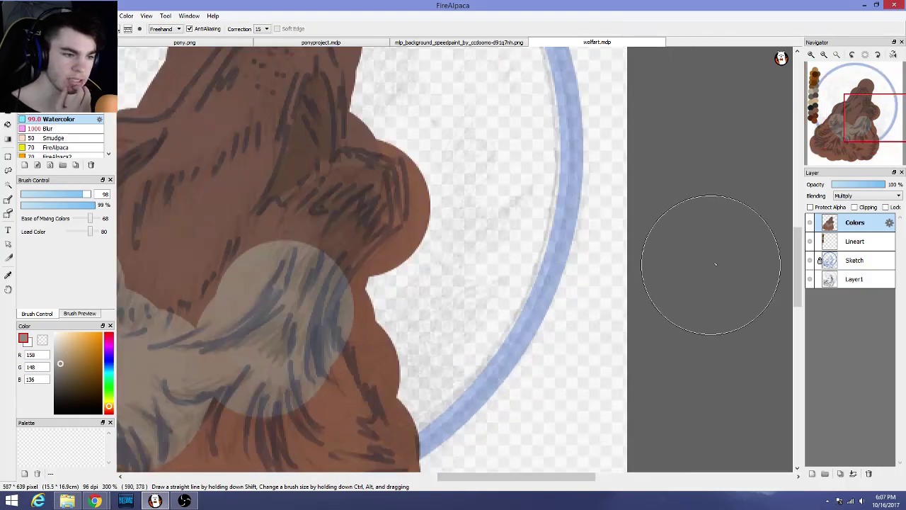
pyautogui.moveTo(795, 243); pyautogui.dragTo(796, 276)
pyautogui.click(43, 16)
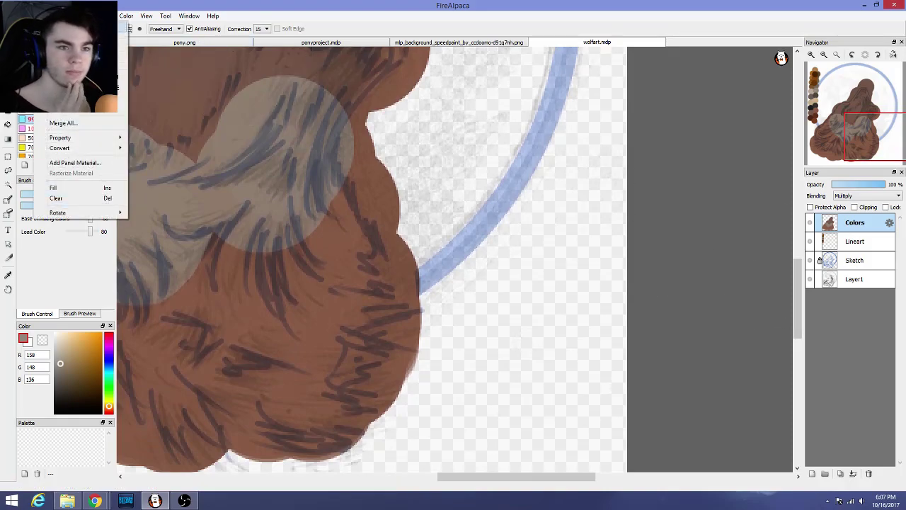
pyautogui.click(62, 26)
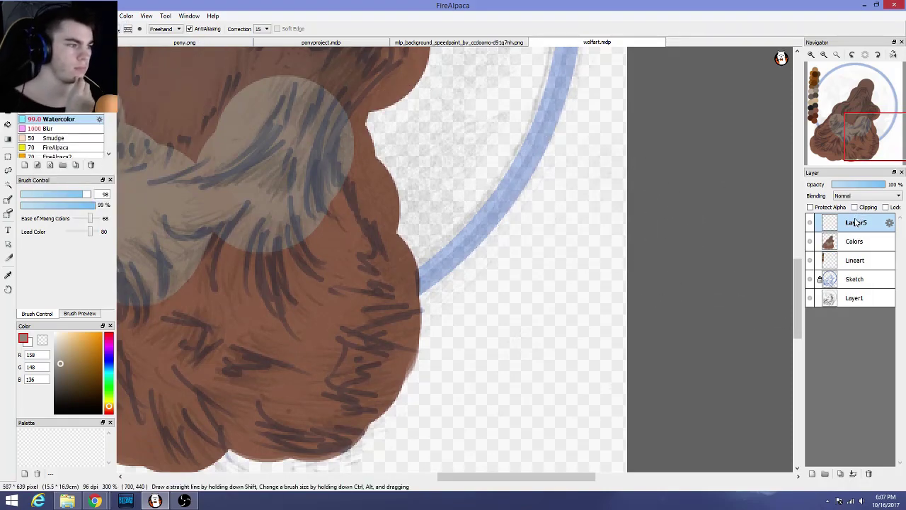
pyautogui.moveTo(856, 223); pyautogui.dragTo(862, 250)
pyautogui.doubleClick(863, 245)
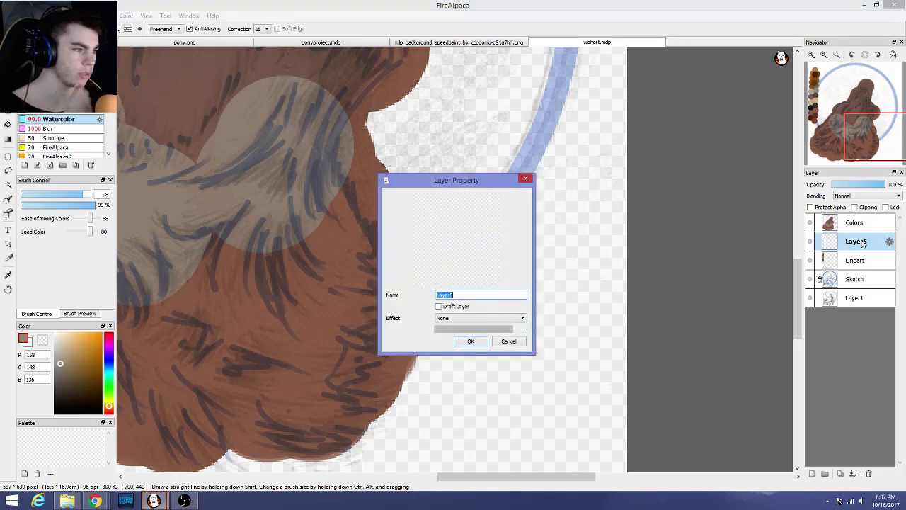
pyautogui.write('L')
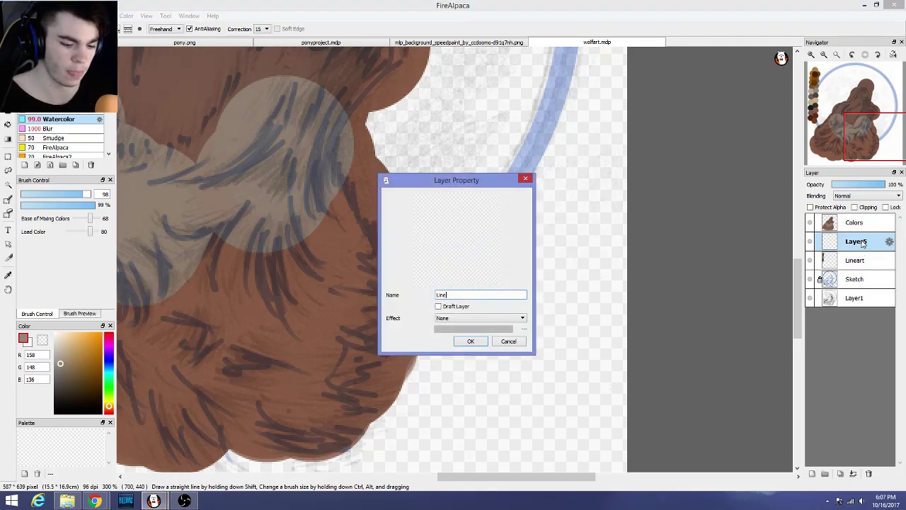
pyautogui.click(470, 341)
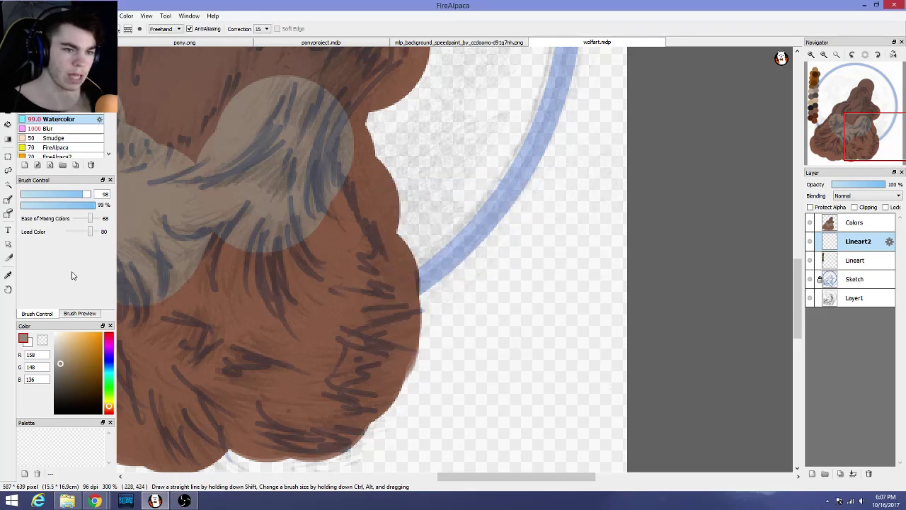
# Switch to a fine brush of size 2.6 at 71% opacity and sample the light tan swatch from the canvas palette
pyautogui.click(60, 91)
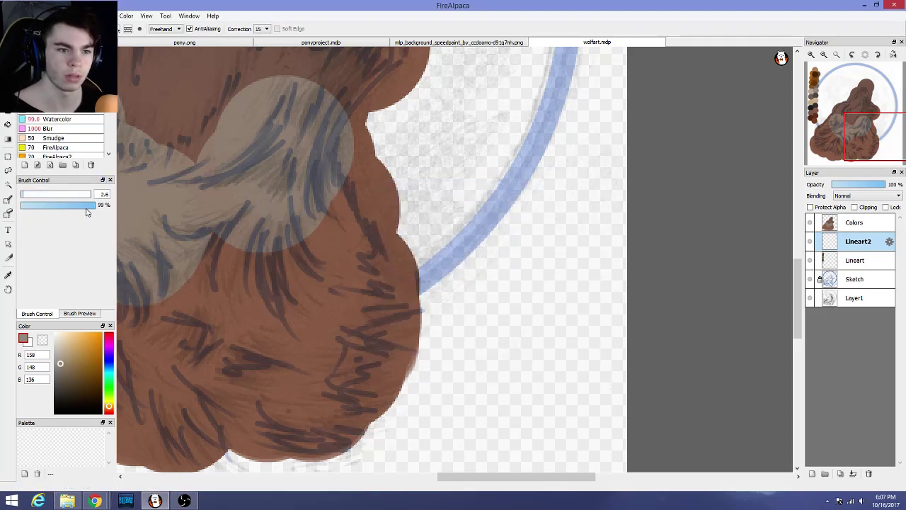
pyautogui.moveTo(91, 210)
pyautogui.mouseDown()
pyautogui.moveTo(44, 208)
pyautogui.moveTo(85, 207)
pyautogui.moveTo(74, 208)
pyautogui.mouseUp()
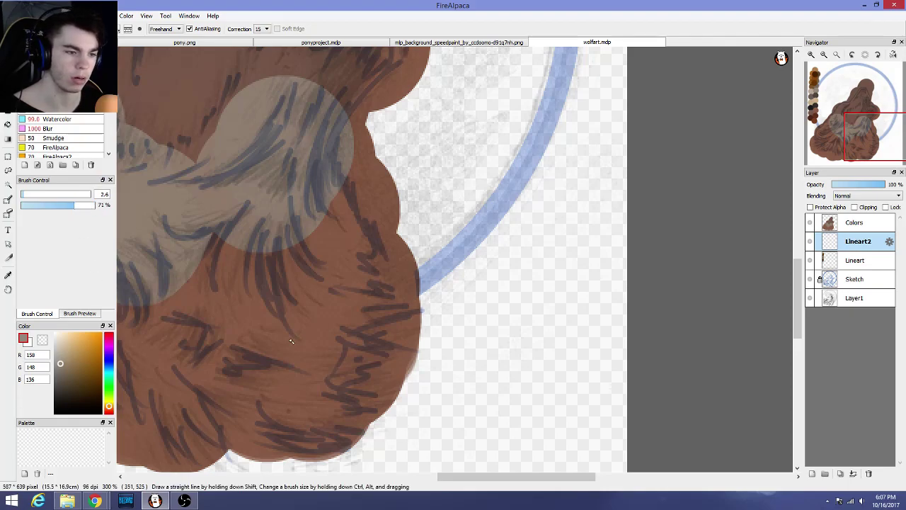
pyautogui.moveTo(446, 479); pyautogui.dragTo(347, 479)
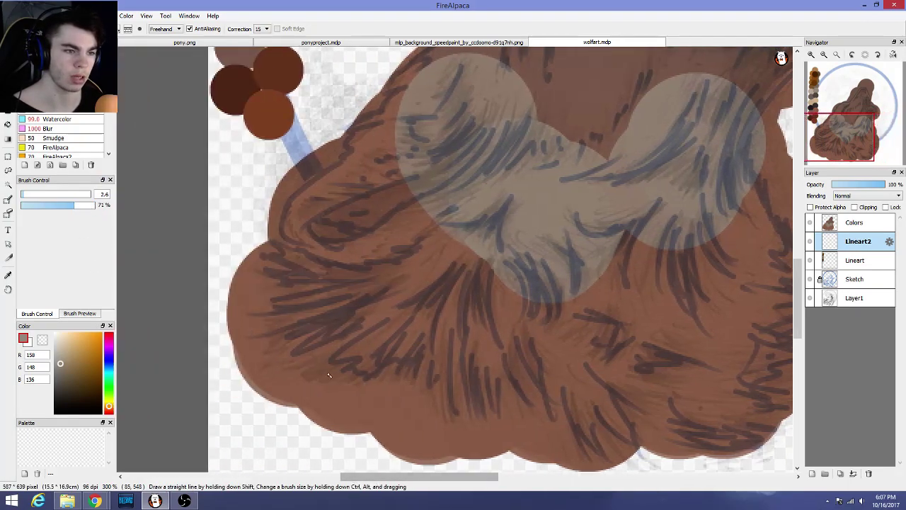
pyautogui.scroll(-1, 329, 379)
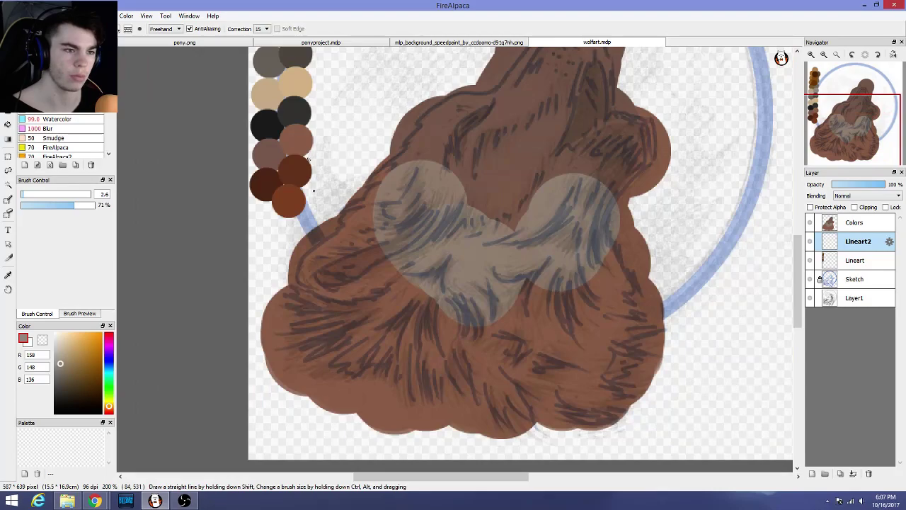
pyautogui.keyDown('alt'); pyautogui.click(268, 186); pyautogui.keyUp('alt')
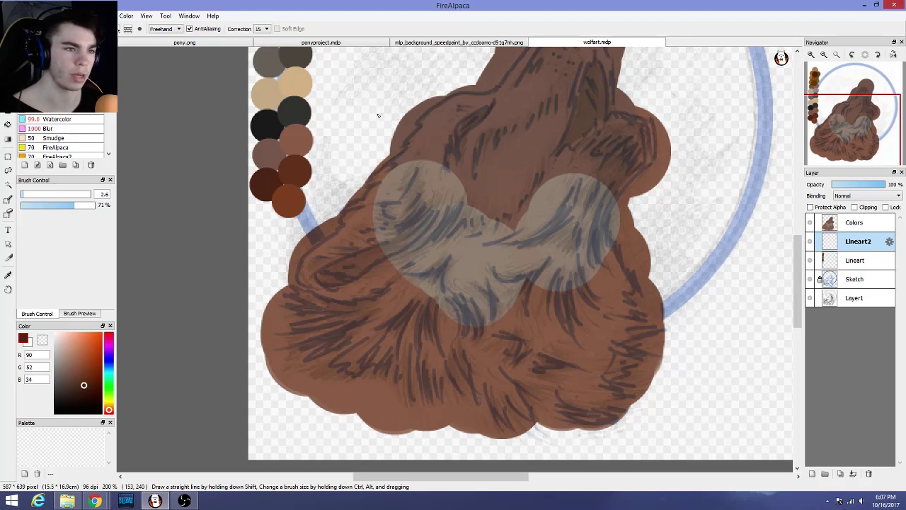
pyautogui.keyDown('alt'); pyautogui.click(267, 95); pyautogui.keyUp('alt')
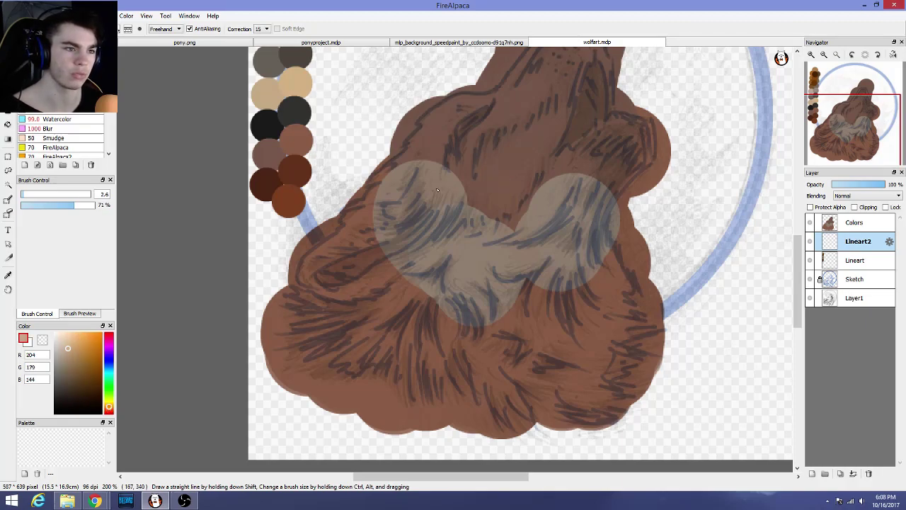
pyautogui.scroll(2, 594, 327)
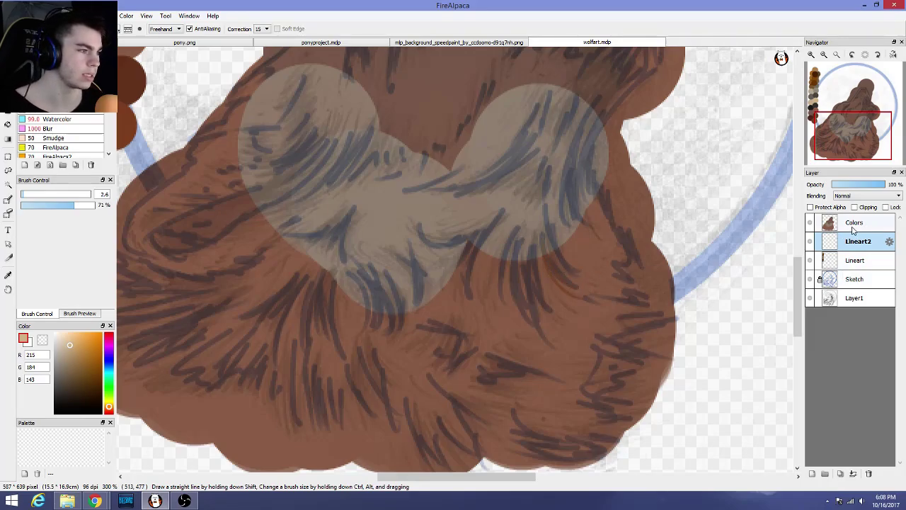
# Hide the Colors layer
pyautogui.click(810, 222)
pyautogui.click(810, 223)
pyautogui.click(810, 222)
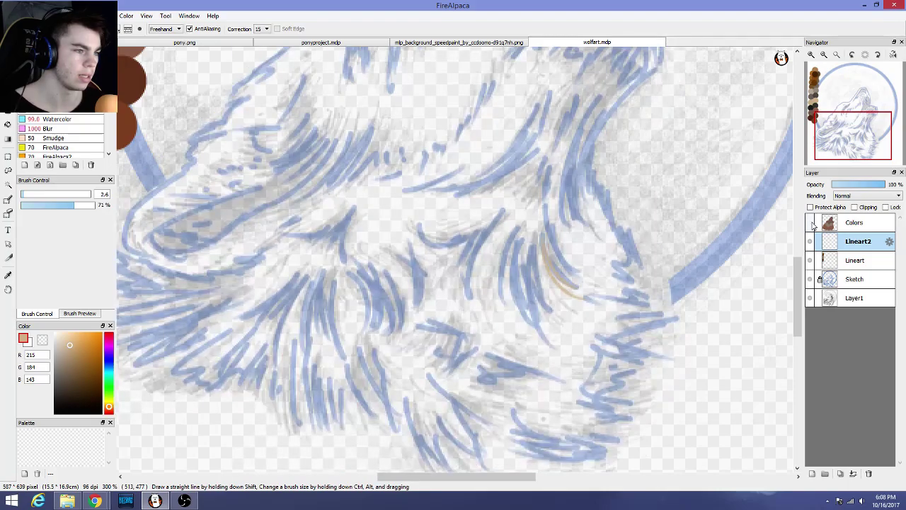
# Try several thin light tan hair strokes over the wolf's neck fur on Lineart2, and undo them
pyautogui.moveTo(539, 251); pyautogui.dragTo(579, 304)
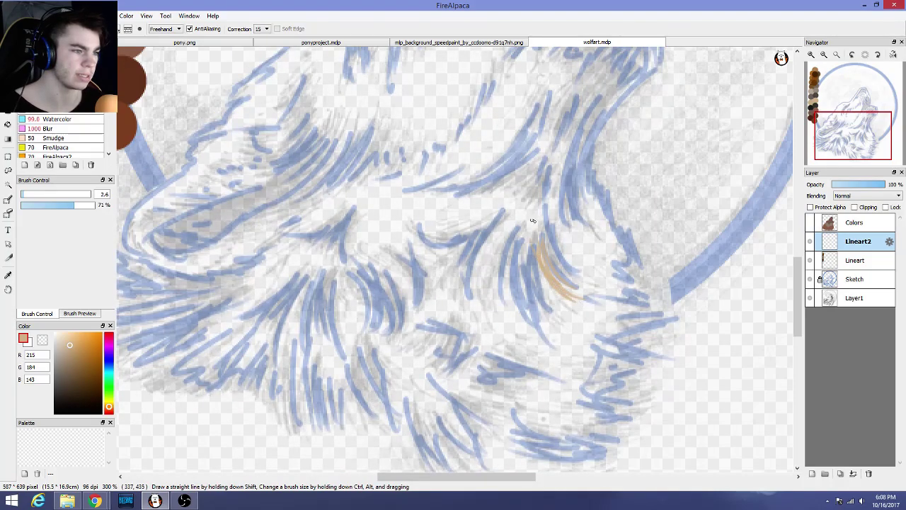
pyautogui.moveTo(535, 233)
pyautogui.mouseDown()
pyautogui.moveTo(572, 303)
pyautogui.moveTo(538, 271)
pyautogui.moveTo(539, 214)
pyautogui.moveTo(559, 323)
pyautogui.mouseUp()
pyautogui.moveTo(533, 237); pyautogui.dragTo(573, 345)
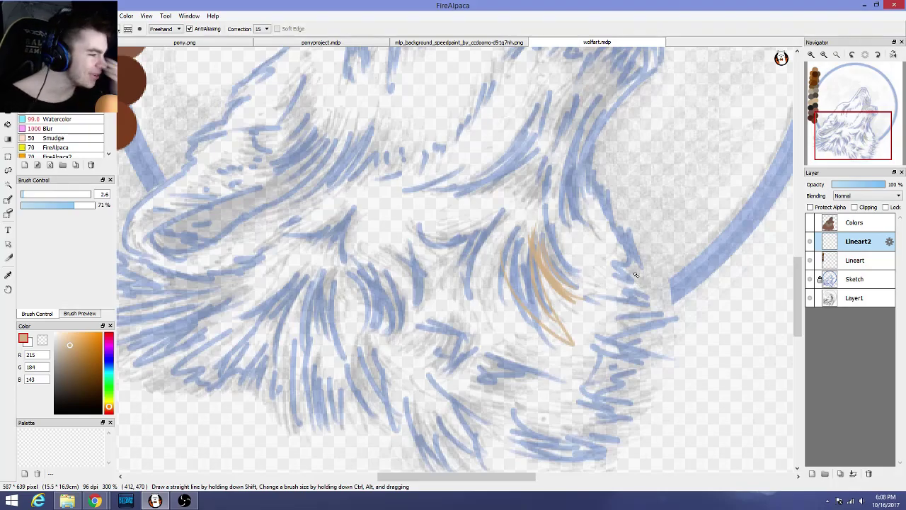
pyautogui.hotkey('ctrl', 'z')
pyautogui.hotkey('ctrl', 'z')
pyautogui.hotkey('ctrl', 'z')
pyautogui.hotkey('ctrl', 'z')
pyautogui.hotkey('ctrl', 'z')
pyautogui.hotkey('ctrl', 'z')
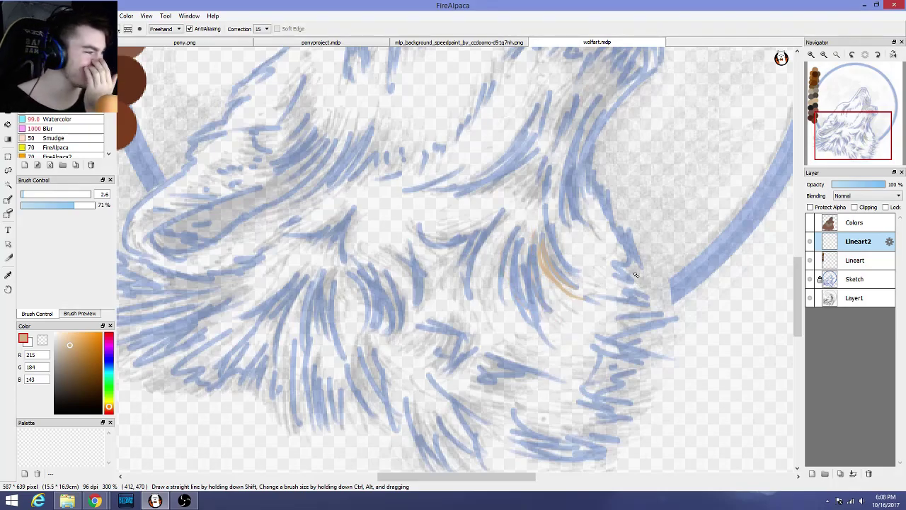
pyautogui.hotkey('ctrl', 'z')
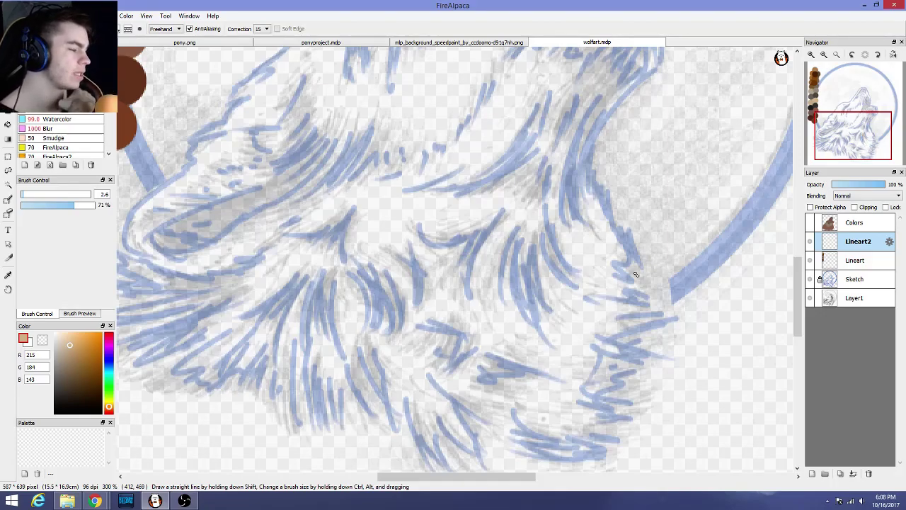
# Examine the wolf sketch as a whole and its neck and chest fur up close
pyautogui.scroll(-2, 636, 274)
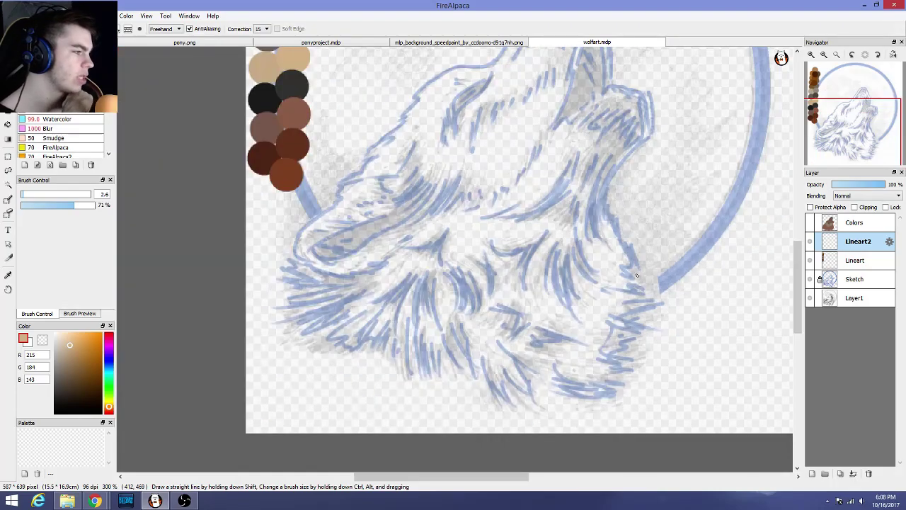
pyautogui.scroll(-1, 636, 274)
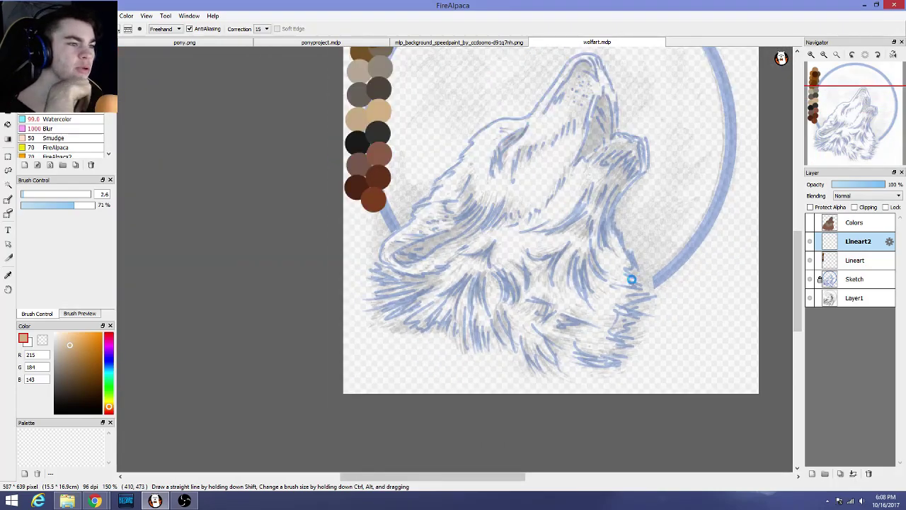
pyautogui.scroll(1, 631, 280)
pyautogui.scroll(-5, 562, 201)
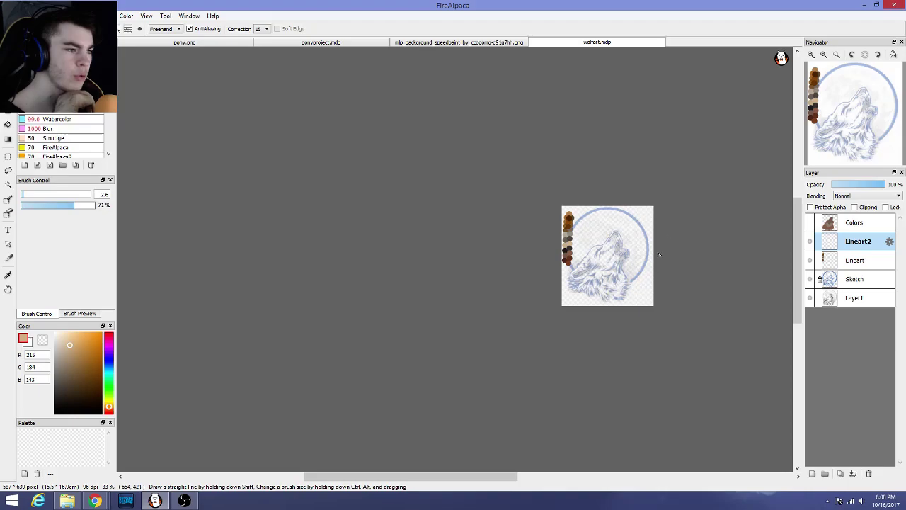
pyautogui.scroll(4, 642, 305)
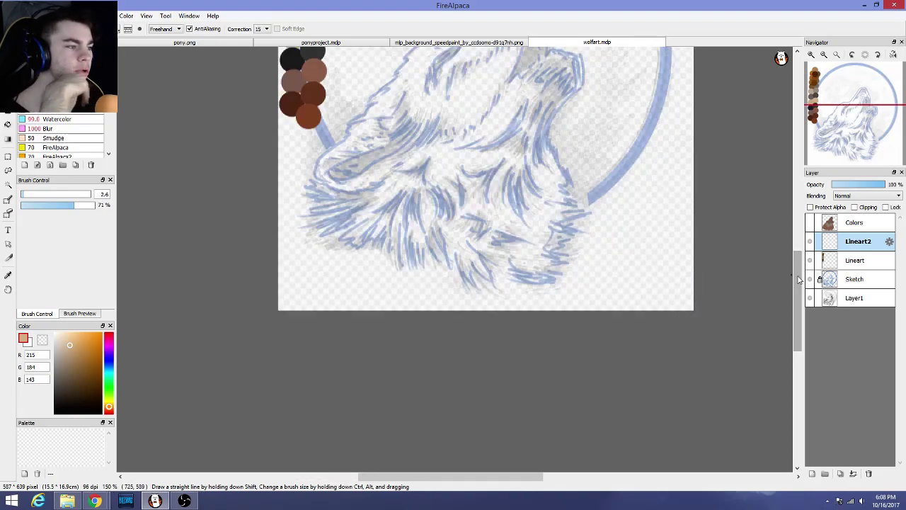
pyautogui.moveTo(797, 280); pyautogui.dragTo(797, 249)
pyautogui.scroll(2, 621, 296)
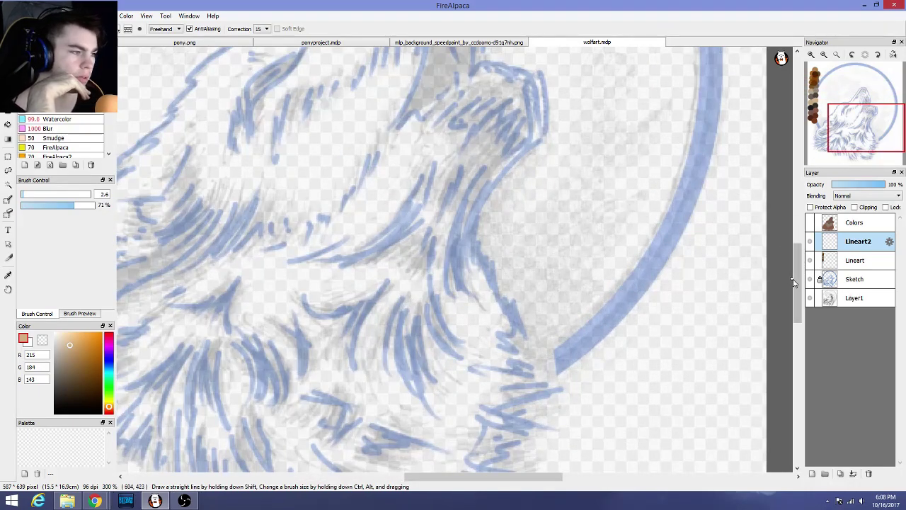
pyautogui.scroll(-3, 794, 282)
pyautogui.scroll(1, 605, 267)
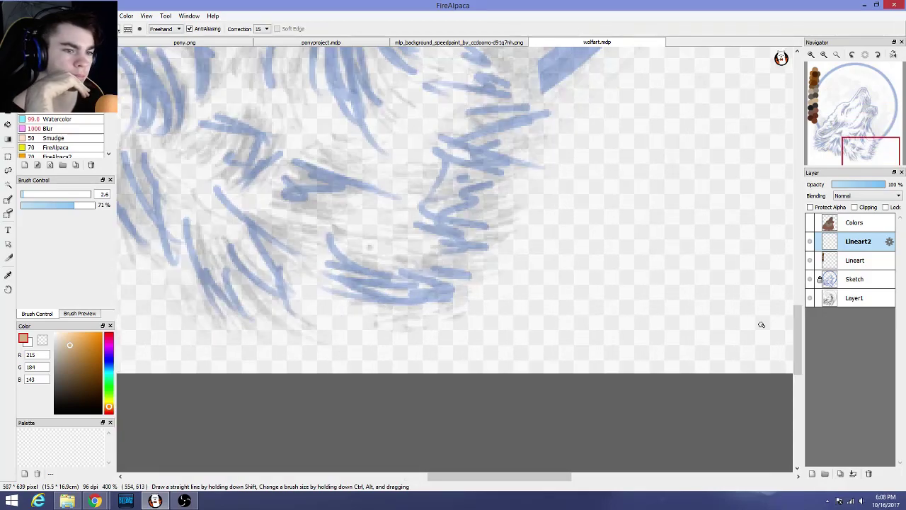
# Sample the grey-brown swatch from the canvas palette and set the brush to size 3.9 at 100% opacity
pyautogui.scroll(-3, 599, 297)
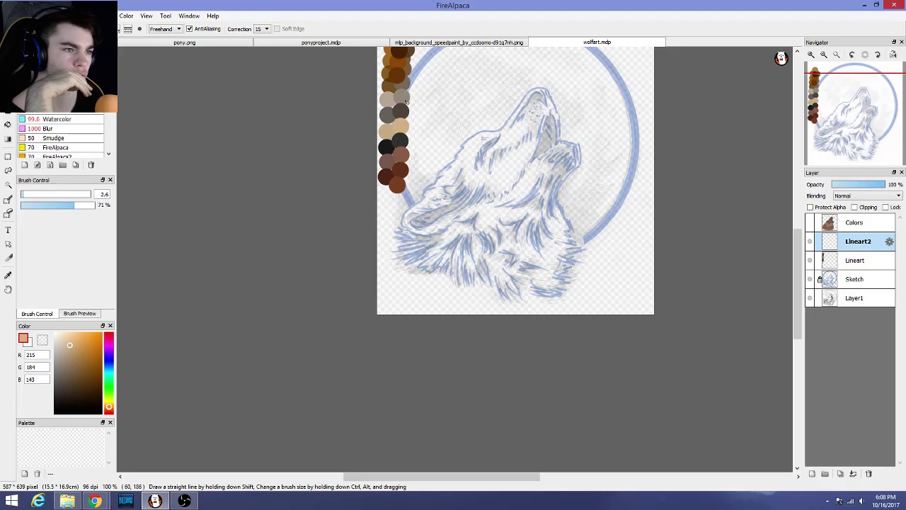
pyautogui.keyDown('alt'); pyautogui.click(401, 97); pyautogui.keyUp('alt')
pyautogui.moveTo(91, 205); pyautogui.dragTo(110, 207)
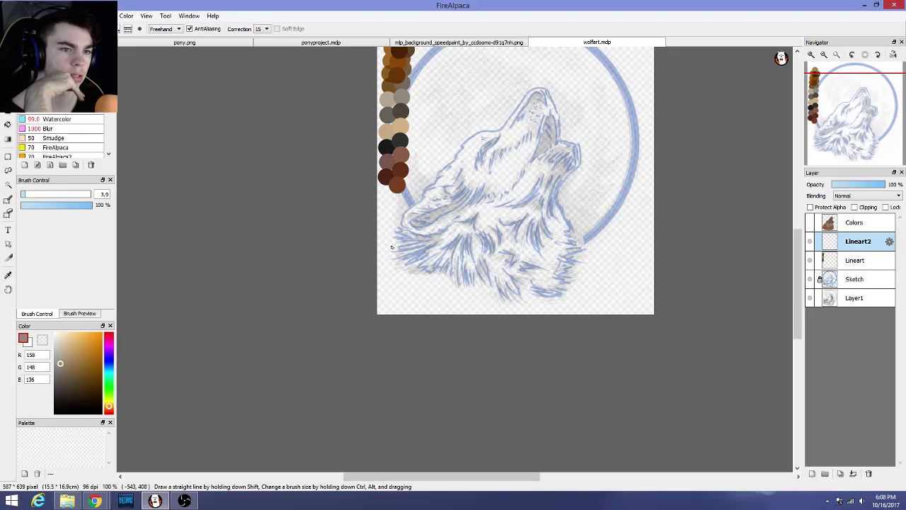
# Try long curved grey-brown fur strokes across the wolf's lower chest on Lineart2, and undo them
pyautogui.scroll(3, 391, 247)
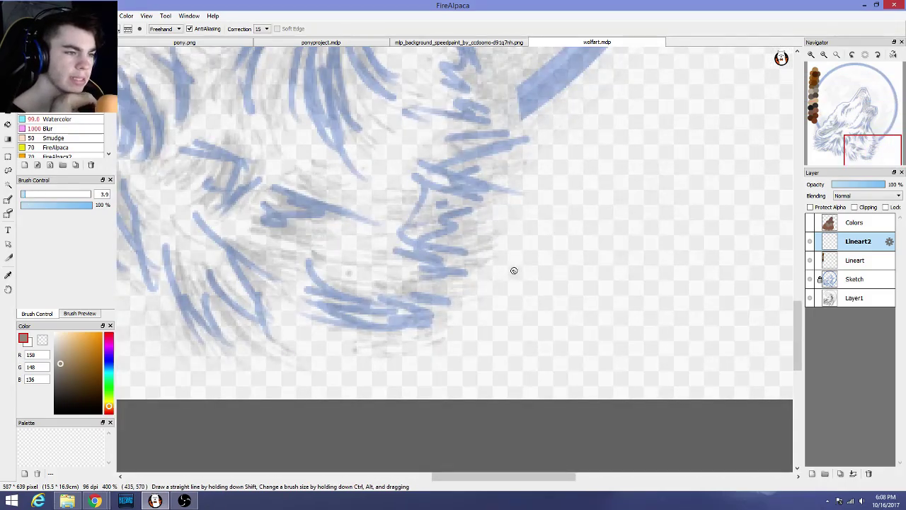
pyautogui.moveTo(418, 225); pyautogui.dragTo(354, 194)
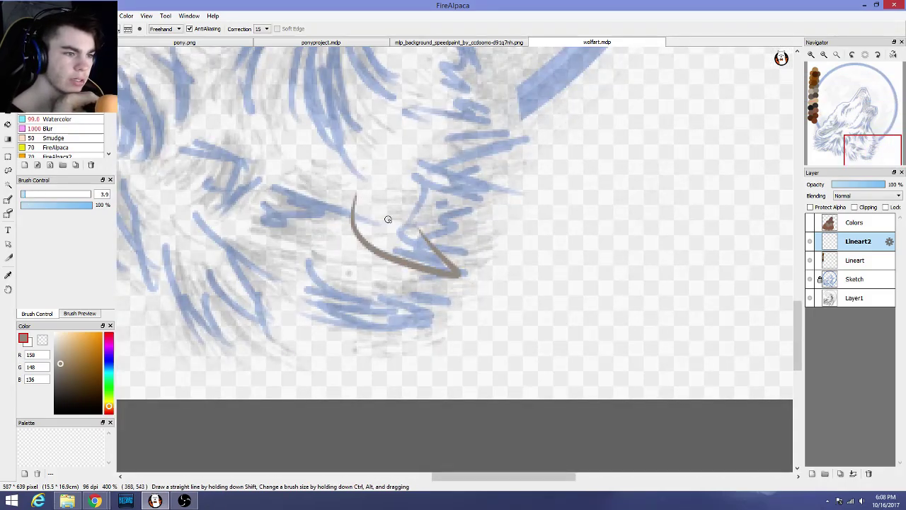
pyautogui.hotkey('ctrl', 'z')
pyautogui.moveTo(417, 225)
pyautogui.mouseDown()
pyautogui.moveTo(480, 279)
pyautogui.moveTo(461, 285)
pyautogui.moveTo(428, 269)
pyautogui.moveTo(392, 237)
pyautogui.moveTo(433, 286)
pyautogui.moveTo(335, 273)
pyautogui.mouseUp()
pyautogui.hotkey('ctrl', 'z')
pyautogui.hotkey('ctrl', 'z')
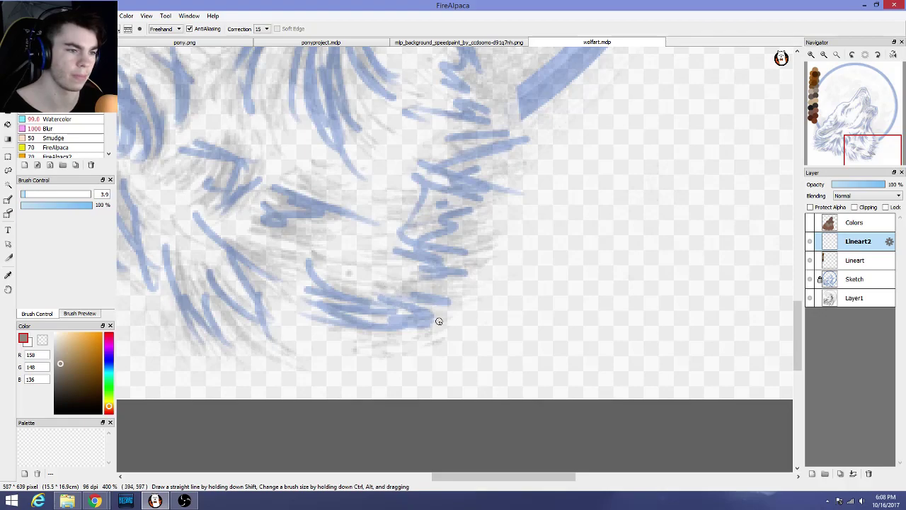
# Draw grey-brown zigzag fur tufts along the bottom and lower outer edge of the wolf's chest, undoing the last upward stroke
pyautogui.moveTo(438, 320); pyautogui.dragTo(322, 317)
pyautogui.moveTo(433, 322)
pyautogui.mouseDown()
pyautogui.moveTo(365, 300)
pyautogui.moveTo(466, 277)
pyautogui.moveTo(391, 279)
pyautogui.moveTo(525, 208)
pyautogui.moveTo(419, 221)
pyautogui.mouseUp()
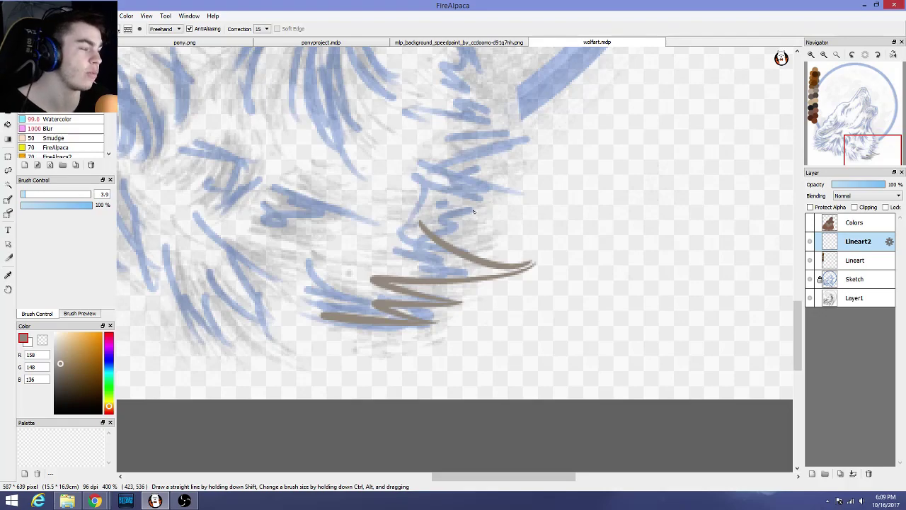
pyautogui.moveTo(420, 223); pyautogui.dragTo(465, 230)
pyautogui.moveTo(420, 180); pyautogui.dragTo(464, 228)
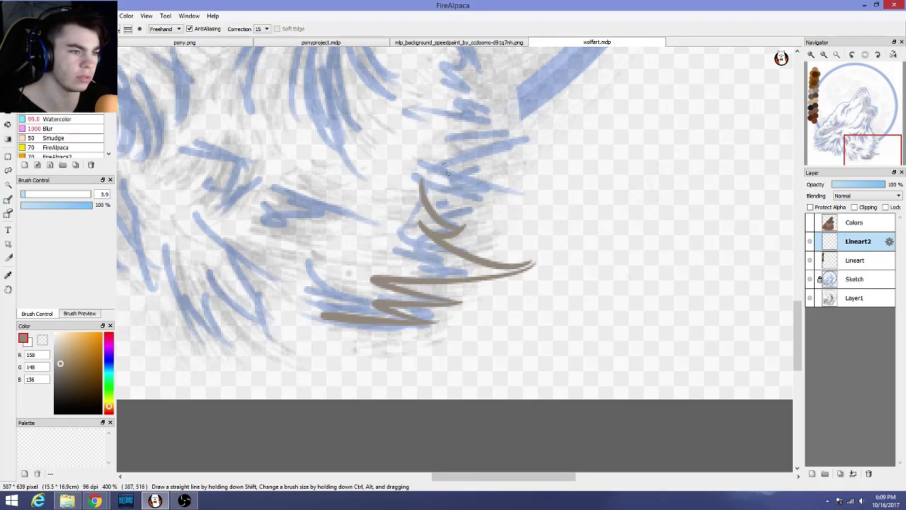
pyautogui.moveTo(422, 183)
pyautogui.mouseDown()
pyautogui.moveTo(425, 194)
pyautogui.moveTo(459, 205)
pyautogui.moveTo(442, 122)
pyautogui.mouseUp()
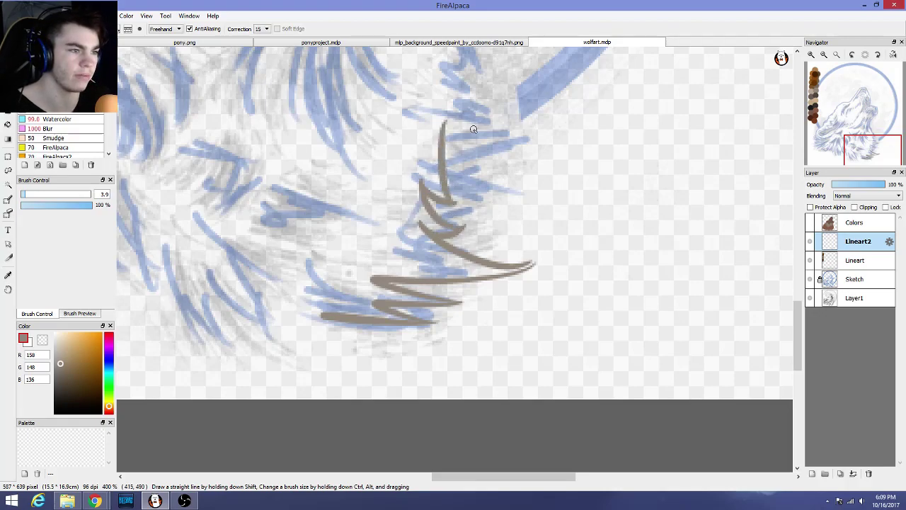
pyautogui.hotkey('ctrl', 'z')
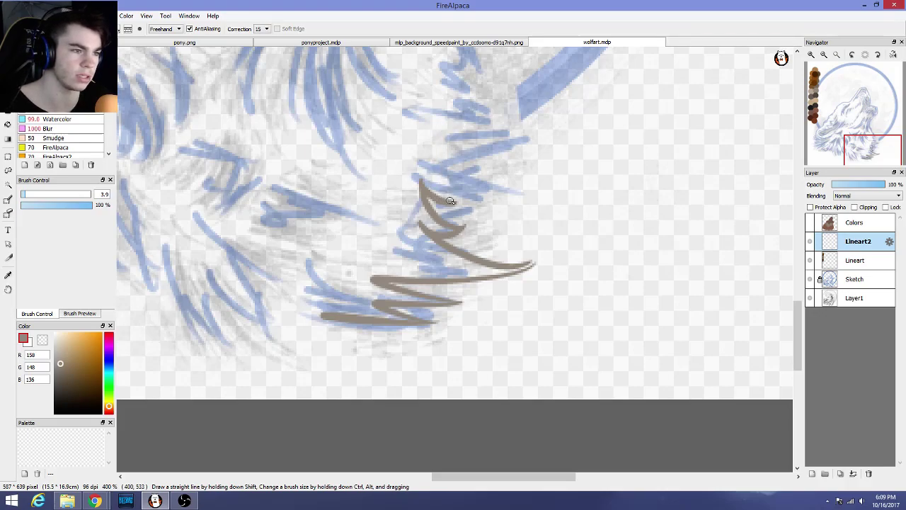
# Try extending the fur outline up the chest's outer edge, and undo the strokes
pyautogui.moveTo(454, 203)
pyautogui.mouseDown()
pyautogui.moveTo(443, 88)
pyautogui.moveTo(471, 152)
pyautogui.moveTo(464, 86)
pyautogui.moveTo(470, 104)
pyautogui.moveTo(417, 65)
pyautogui.mouseUp()
pyautogui.hotkey('ctrl', 'z')
pyautogui.scroll(1, 526, 269)
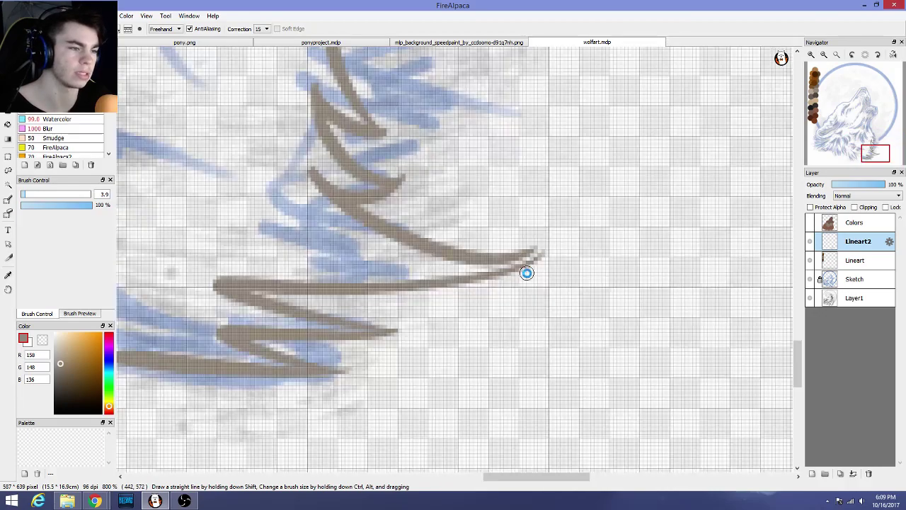
pyautogui.scroll(-2, 534, 225)
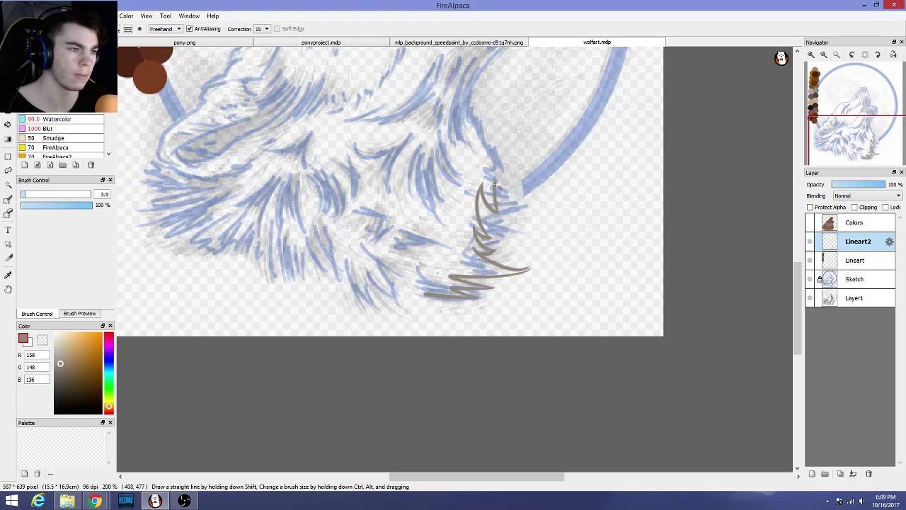
pyautogui.hotkey('ctrl', 'z')
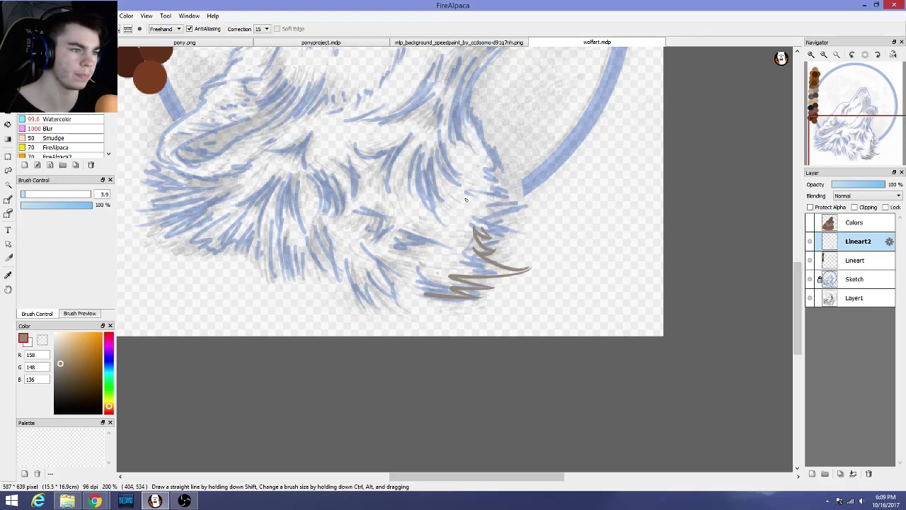
# Draw jagged fur tufts up the chest's outer edge to just below the end of the moon ring
pyautogui.moveTo(465, 197)
pyautogui.mouseDown()
pyautogui.moveTo(488, 232)
pyautogui.moveTo(479, 222)
pyautogui.moveTo(512, 231)
pyautogui.moveTo(477, 211)
pyautogui.mouseUp()
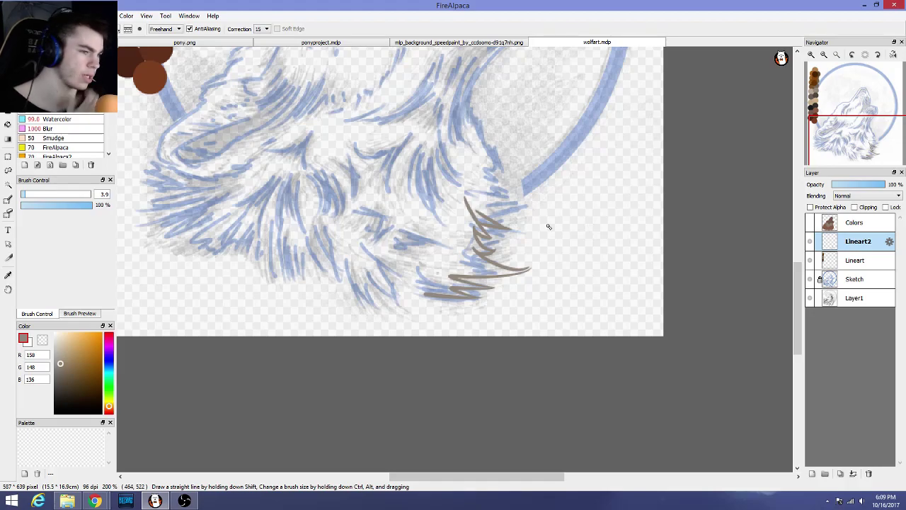
pyautogui.scroll(-1, 549, 227)
pyautogui.scroll(3, 548, 226)
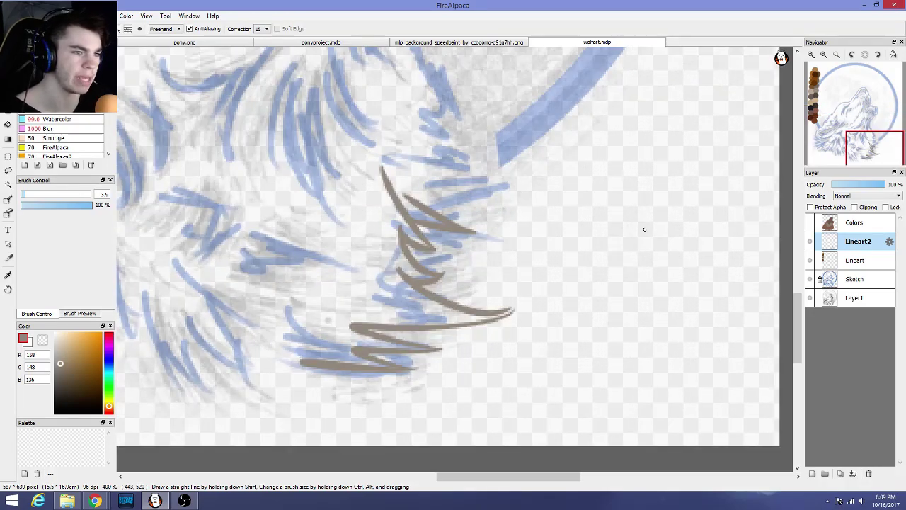
pyautogui.moveTo(799, 328); pyautogui.dragTo(798, 311)
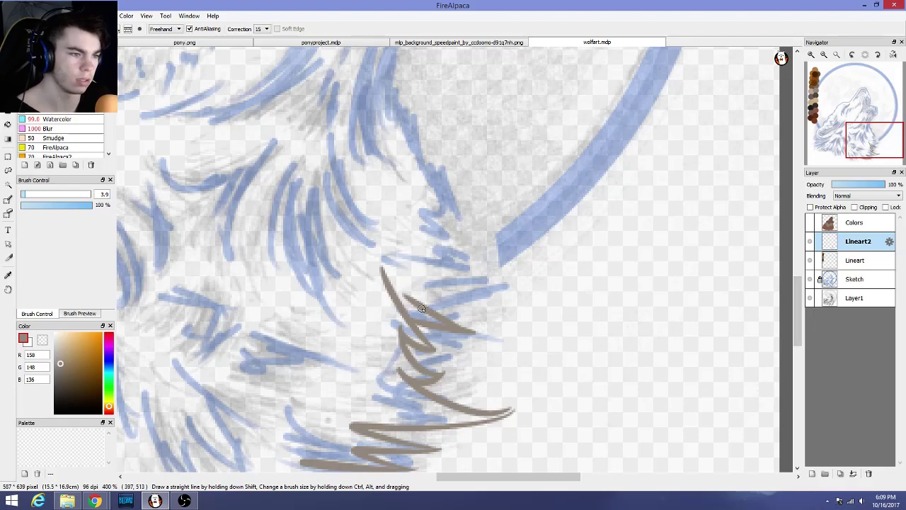
pyautogui.moveTo(425, 307)
pyautogui.mouseDown()
pyautogui.moveTo(494, 290)
pyautogui.moveTo(483, 303)
pyautogui.moveTo(459, 305)
pyautogui.moveTo(438, 237)
pyautogui.moveTo(490, 288)
pyautogui.moveTo(467, 292)
pyautogui.moveTo(400, 208)
pyautogui.mouseUp()
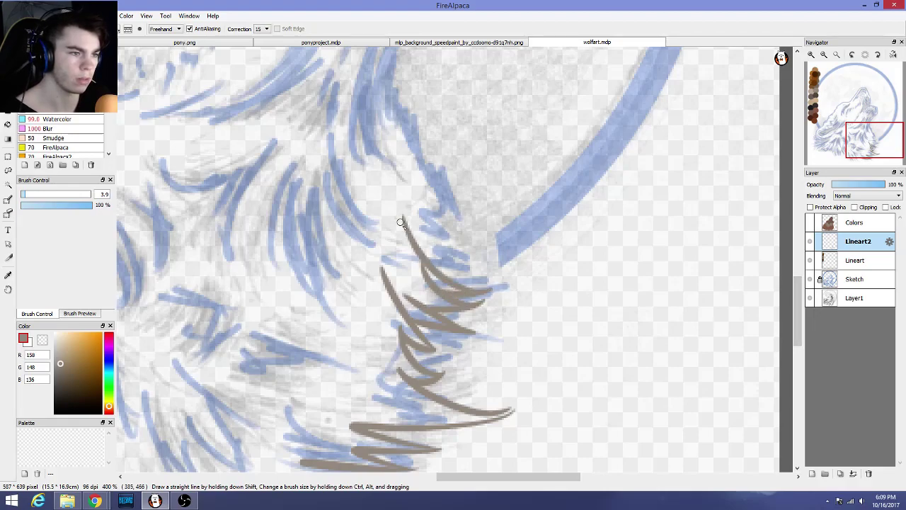
# Add curved grey-brown fur strokes reaching inward from the chest's outer edge
pyautogui.moveTo(416, 261)
pyautogui.mouseDown()
pyautogui.moveTo(392, 257)
pyautogui.moveTo(354, 216)
pyautogui.mouseUp()
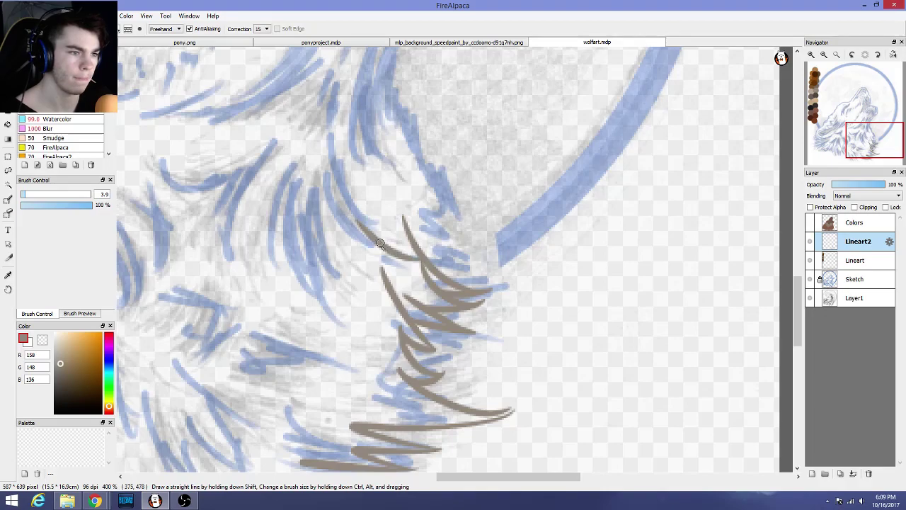
pyautogui.moveTo(415, 263); pyautogui.dragTo(325, 224)
pyautogui.moveTo(412, 278); pyautogui.dragTo(340, 243)
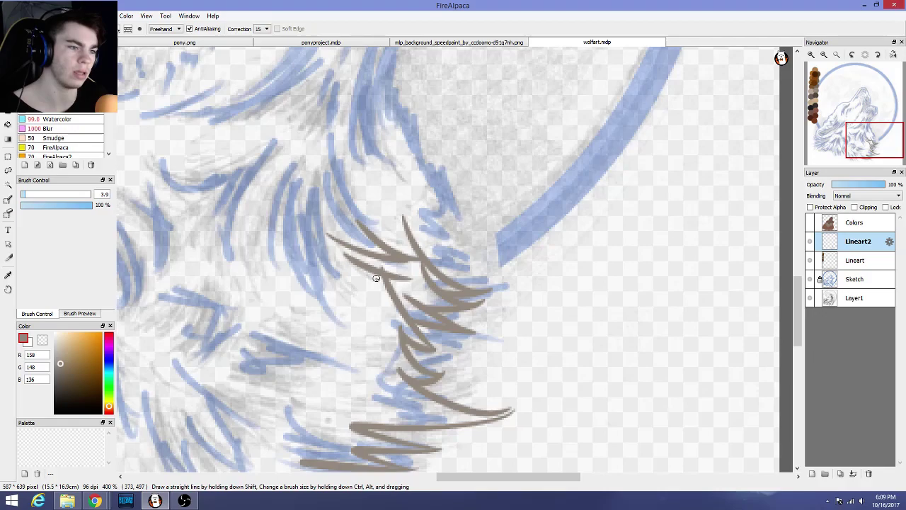
pyautogui.moveTo(407, 315); pyautogui.dragTo(357, 253)
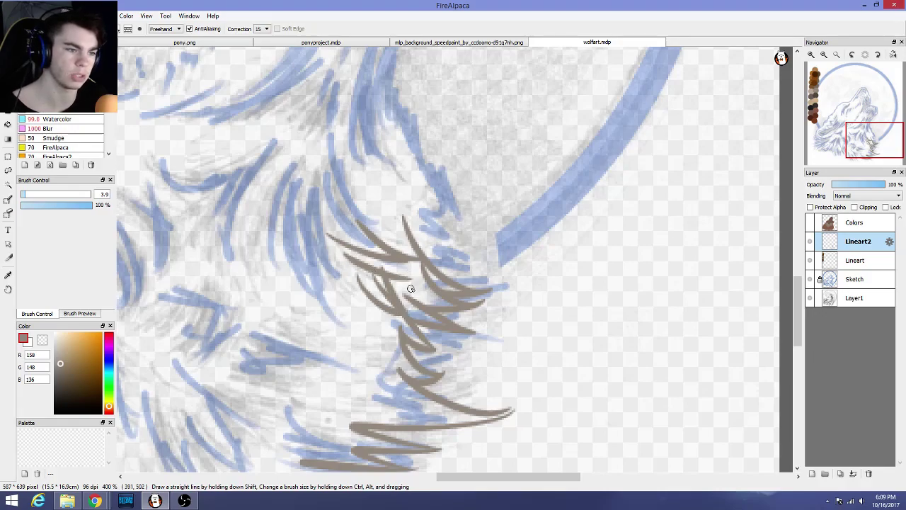
pyautogui.moveTo(439, 303); pyautogui.dragTo(381, 273)
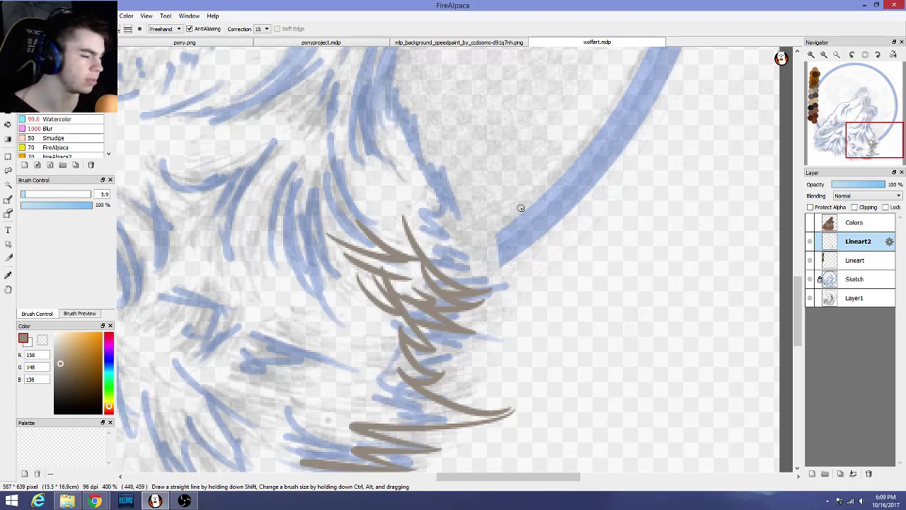
# Look over the pony pencil sketch and the colored pony project, and return to the wolf drawing
pyautogui.scroll(-4, 521, 207)
pyautogui.scroll(4, 471, 264)
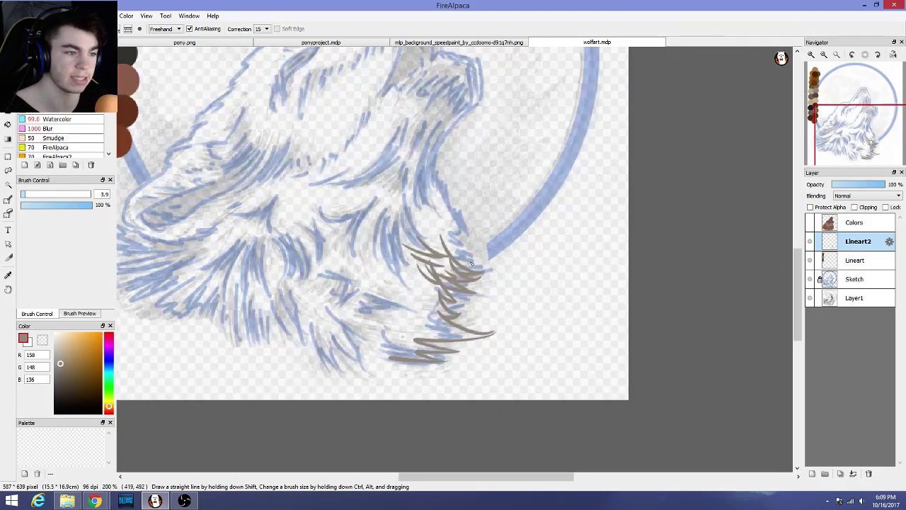
pyautogui.scroll(-1, 466, 264)
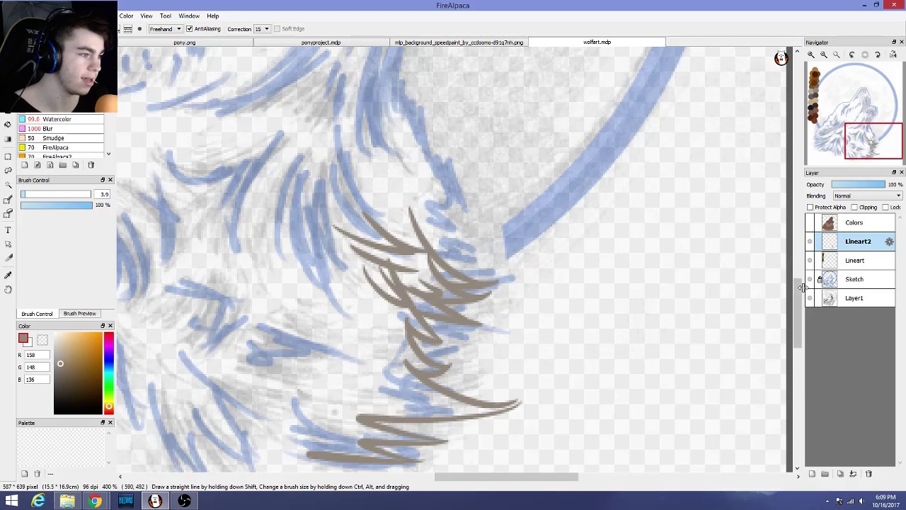
pyautogui.moveTo(799, 287); pyautogui.dragTo(798, 303)
pyautogui.click(207, 44)
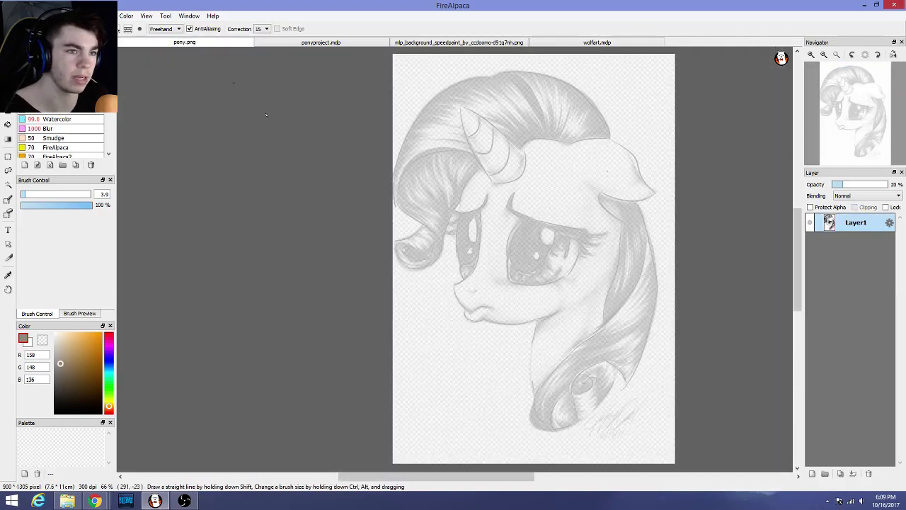
pyautogui.click(320, 42)
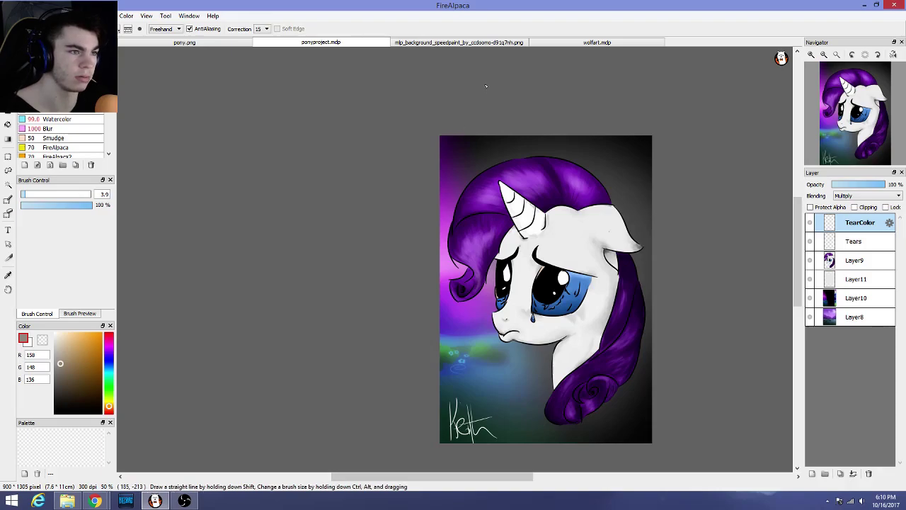
pyautogui.click(587, 42)
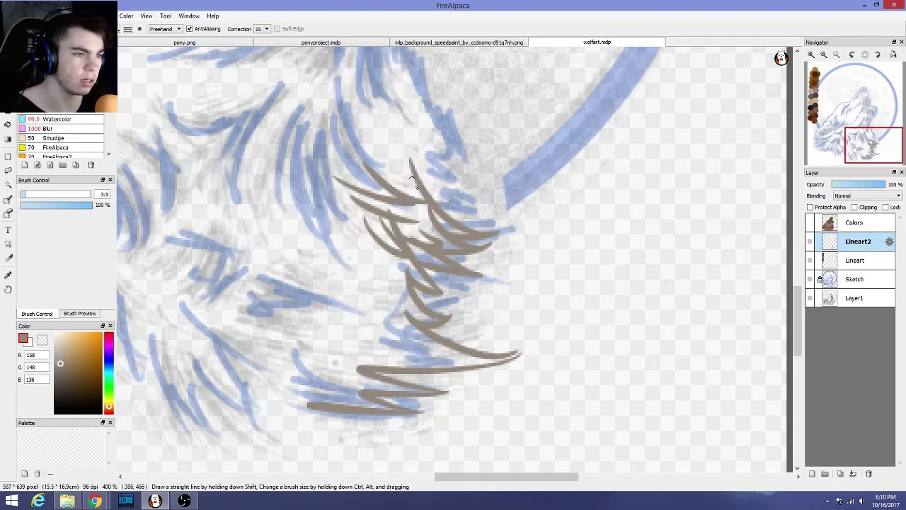
# Continue the grey-brown fur outline from the chest tufts up the outer edge of the neck
pyautogui.moveTo(433, 205)
pyautogui.mouseDown()
pyautogui.moveTo(474, 211)
pyautogui.moveTo(435, 158)
pyautogui.mouseUp()
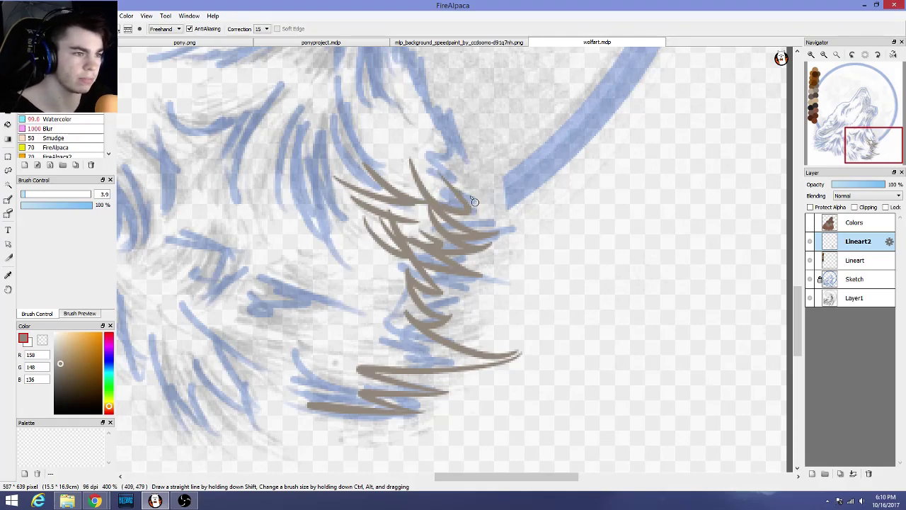
pyautogui.moveTo(475, 202)
pyautogui.mouseDown()
pyautogui.moveTo(434, 134)
pyautogui.moveTo(457, 145)
pyautogui.moveTo(422, 94)
pyautogui.moveTo(457, 127)
pyautogui.moveTo(403, 57)
pyautogui.mouseUp()
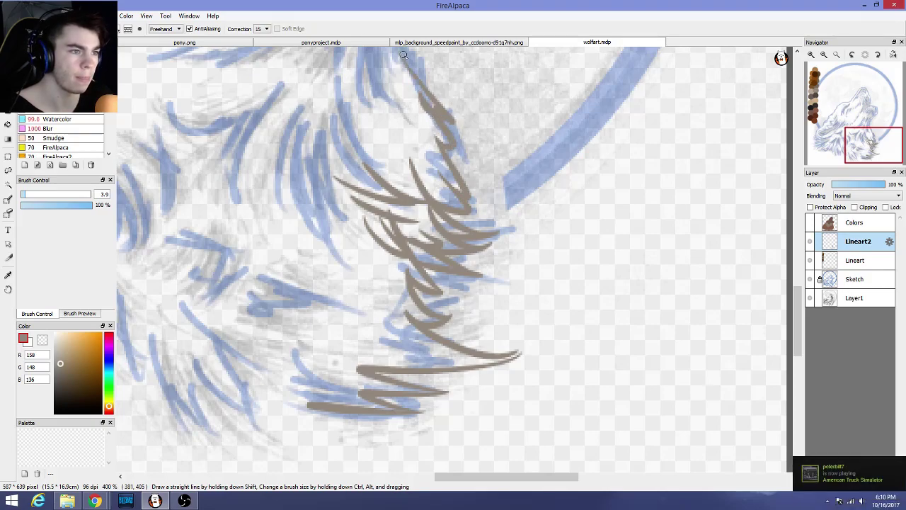
pyautogui.scroll(-2, 414, 205)
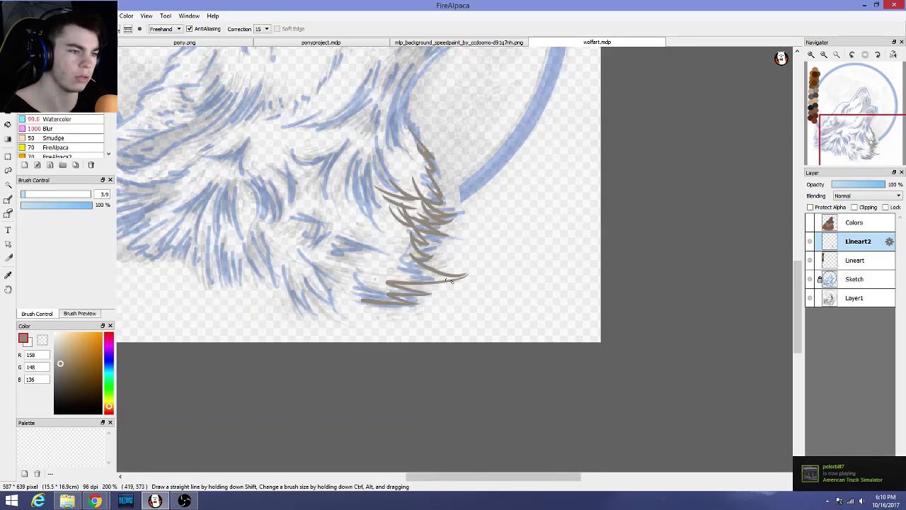
# Add short fur strokes in the gap between the lower chest tufts, undoing the last one
pyautogui.scroll(3, 450, 280)
pyautogui.scroll(-2, 397, 304)
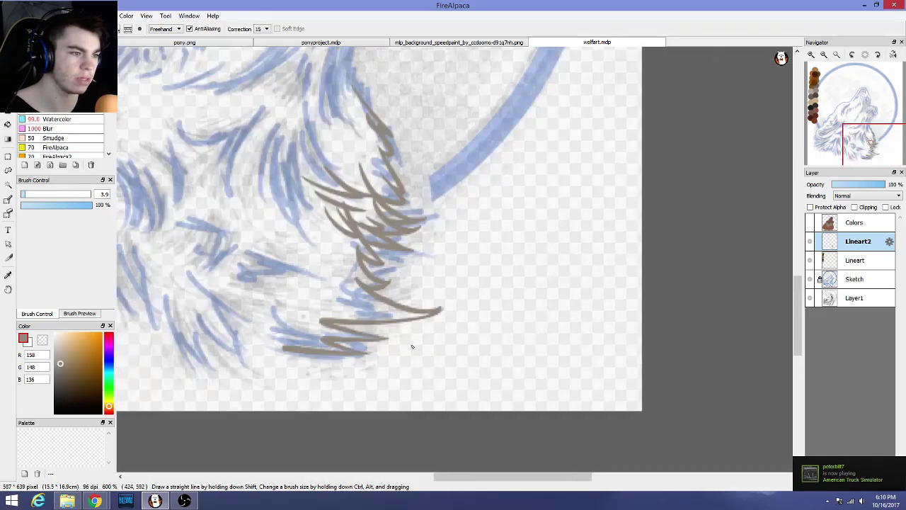
pyautogui.scroll(-1, 412, 346)
pyautogui.scroll(3, 408, 333)
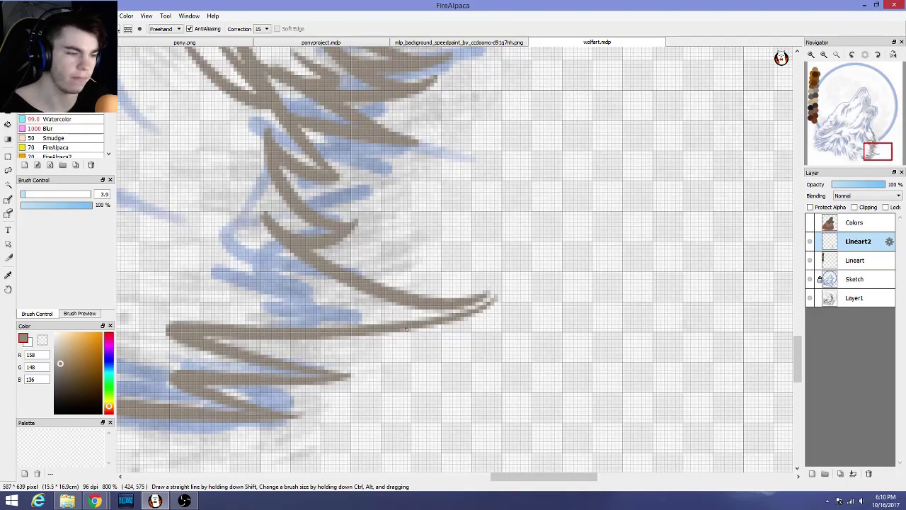
pyautogui.moveTo(251, 295)
pyautogui.mouseDown()
pyautogui.moveTo(260, 275)
pyautogui.moveTo(338, 295)
pyautogui.moveTo(249, 241)
pyautogui.mouseUp()
pyautogui.hotkey('ctrl', 'z')
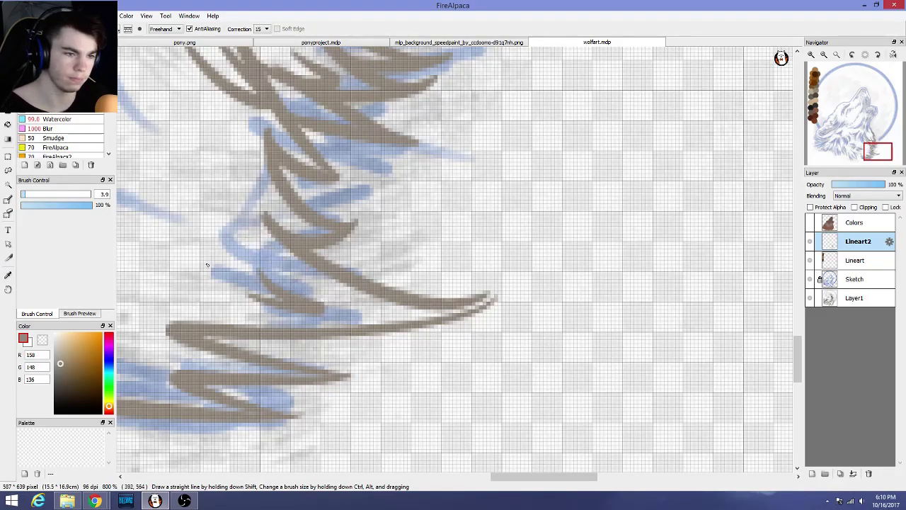
# Reduce the brush size to 2.3 and fill the lower chest gap with thin, tapered grey-brown fur strokes
pyautogui.click(24, 194)
pyautogui.click(23, 195)
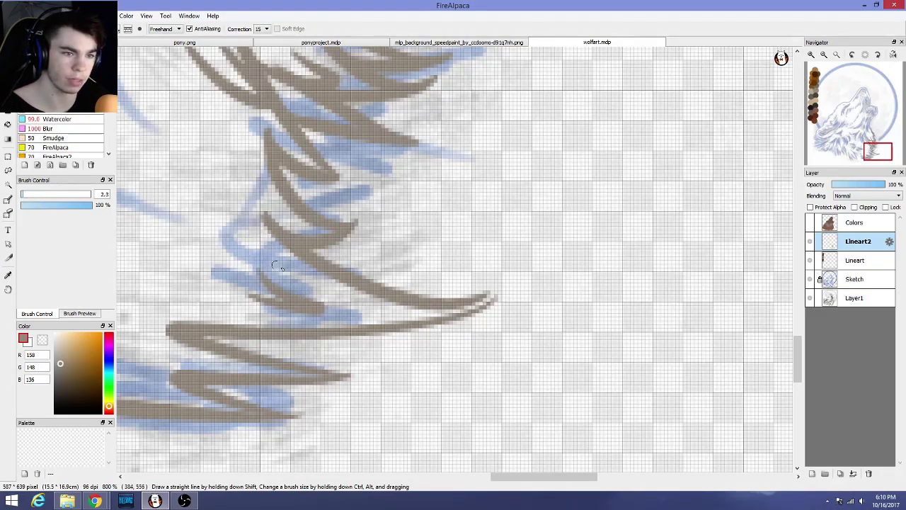
pyautogui.moveTo(265, 315); pyautogui.dragTo(172, 228)
pyautogui.moveTo(187, 259)
pyautogui.mouseDown()
pyautogui.moveTo(234, 283)
pyautogui.moveTo(200, 228)
pyautogui.mouseUp()
pyautogui.moveTo(273, 259); pyautogui.dragTo(212, 193)
pyautogui.moveTo(246, 284); pyautogui.dragTo(213, 247)
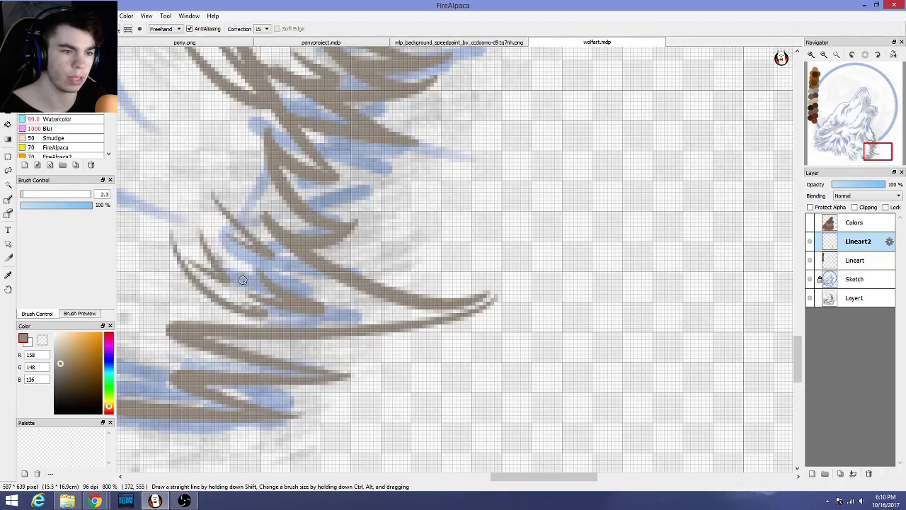
pyautogui.moveTo(264, 279); pyautogui.dragTo(192, 225)
pyautogui.moveTo(303, 289); pyautogui.dragTo(364, 303)
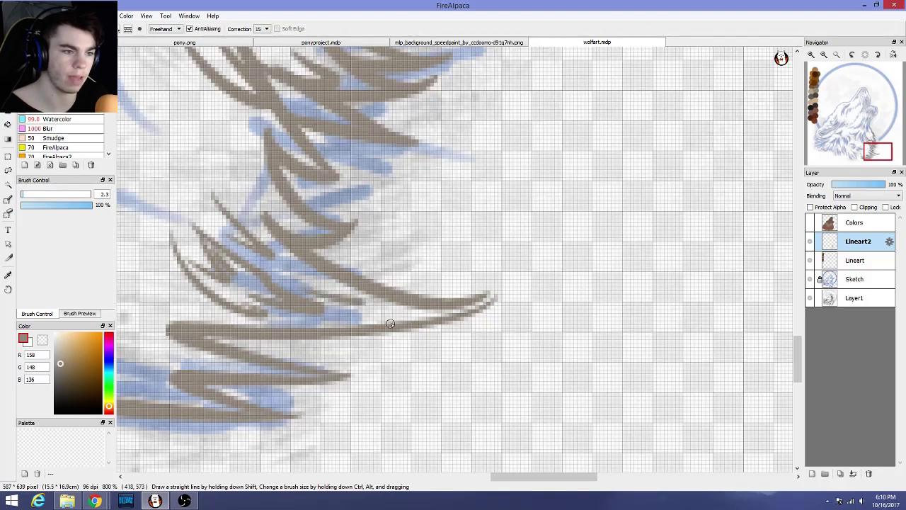
pyautogui.moveTo(323, 325); pyautogui.dragTo(406, 304)
pyautogui.scroll(-1, 436, 371)
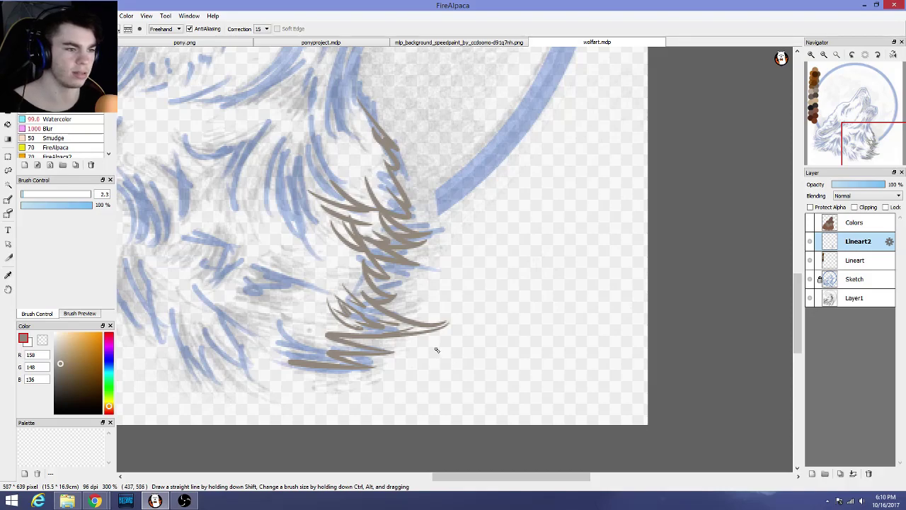
# Draw thin, tapered grey-brown fur strokes around the inner end of the lowest chest tuft, undoing one stroke along the way
pyautogui.scroll(-3, 437, 350)
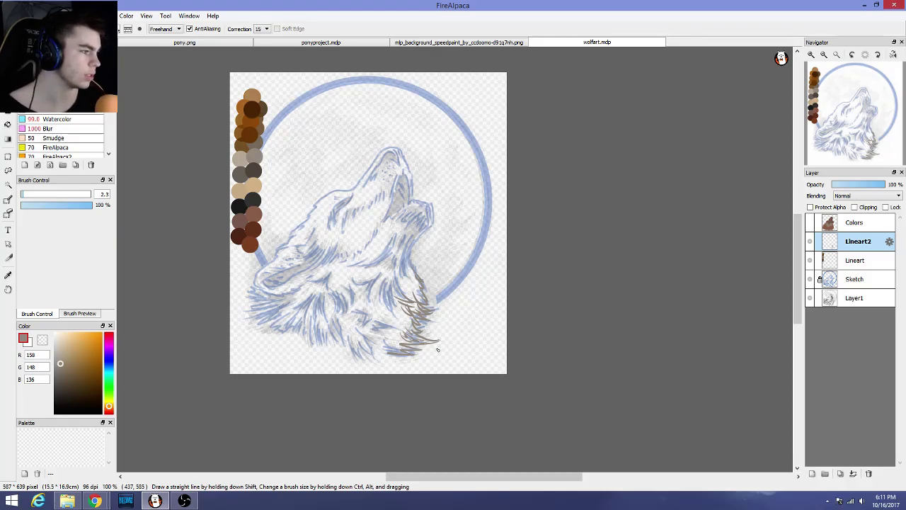
pyautogui.scroll(4, 438, 349)
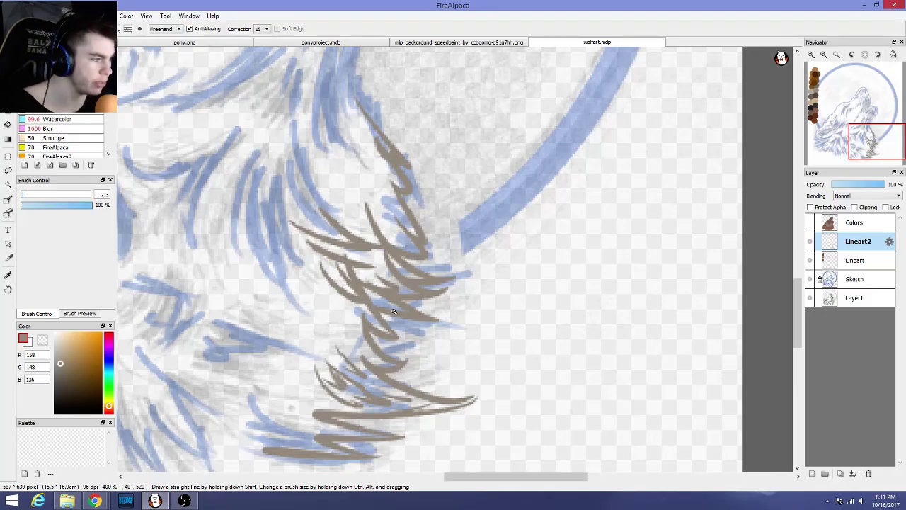
pyautogui.scroll(2, 398, 245)
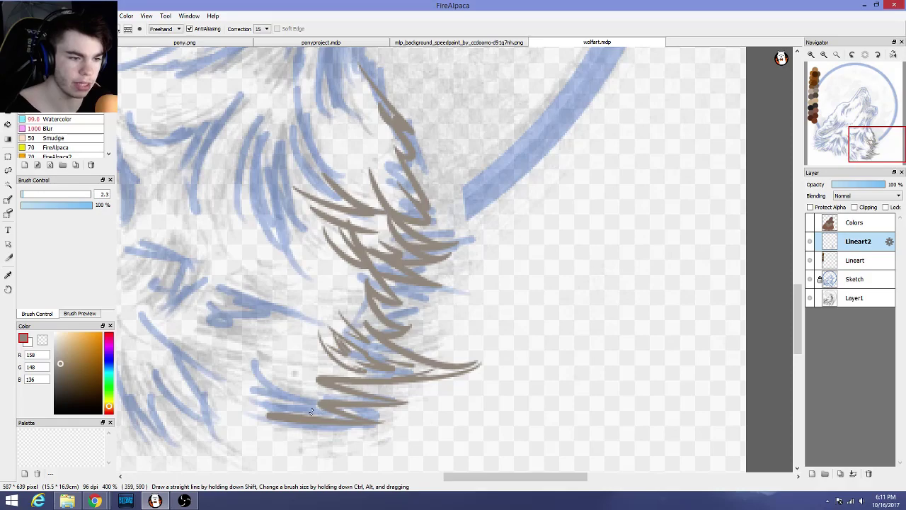
pyautogui.moveTo(278, 416)
pyautogui.mouseDown()
pyautogui.moveTo(318, 434)
pyautogui.moveTo(223, 408)
pyautogui.mouseUp()
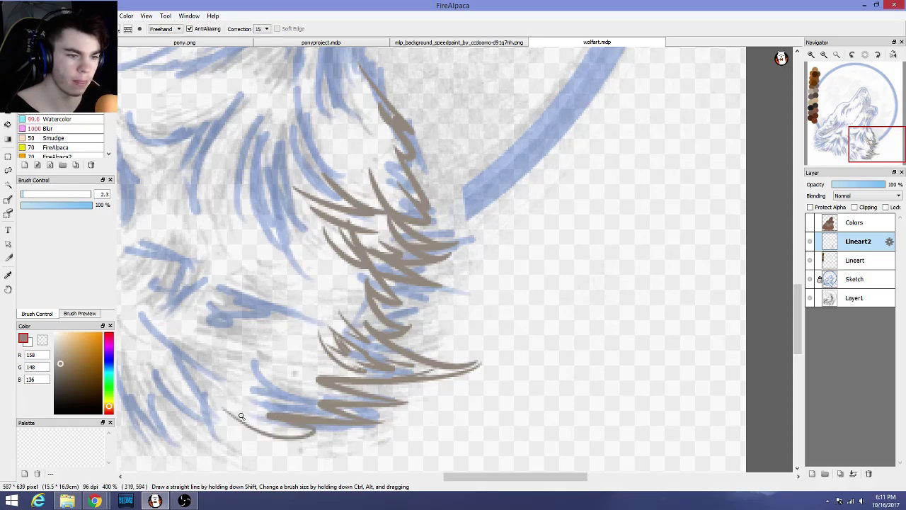
pyautogui.moveTo(273, 429); pyautogui.dragTo(225, 386)
pyautogui.moveTo(313, 409); pyautogui.dragTo(272, 359)
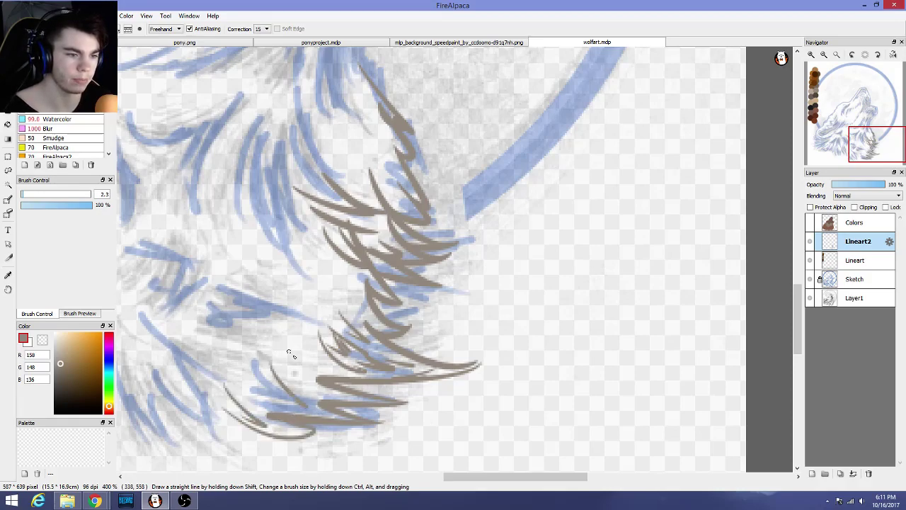
pyautogui.moveTo(312, 383)
pyautogui.mouseDown()
pyautogui.moveTo(340, 390)
pyautogui.moveTo(274, 361)
pyautogui.mouseUp()
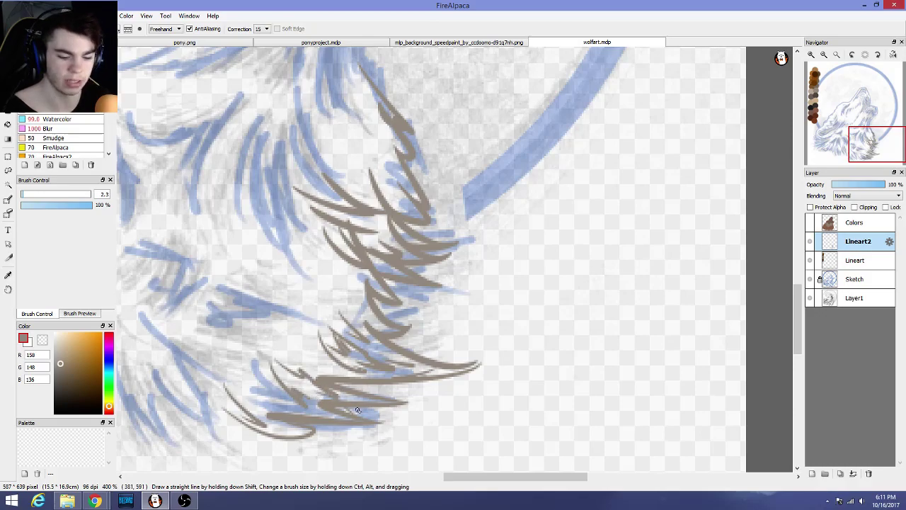
pyautogui.hotkey('ctrl', 'z')
pyautogui.moveTo(317, 389)
pyautogui.mouseDown()
pyautogui.moveTo(274, 340)
pyautogui.moveTo(275, 353)
pyautogui.moveTo(316, 337)
pyautogui.mouseUp()
# Extend the fur with tapered strokes above the lower chest tufts and short ones beside the middle tufts, redoing the first long stroke
pyautogui.scroll(1, 313, 365)
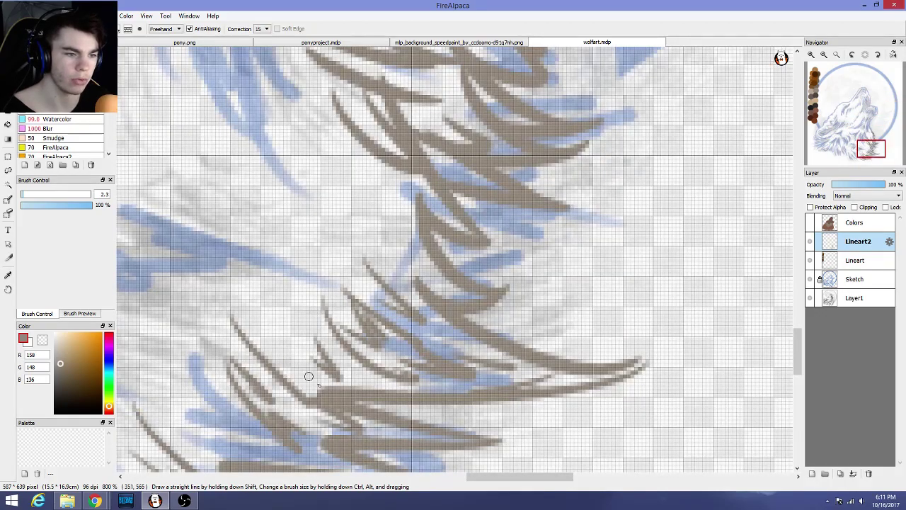
pyautogui.moveTo(309, 376); pyautogui.dragTo(248, 225)
pyautogui.hotkey('ctrl', 'z')
pyautogui.moveTo(316, 342)
pyautogui.mouseDown()
pyautogui.moveTo(273, 311)
pyautogui.moveTo(239, 221)
pyautogui.mouseUp()
pyautogui.moveTo(324, 315); pyautogui.dragTo(284, 273)
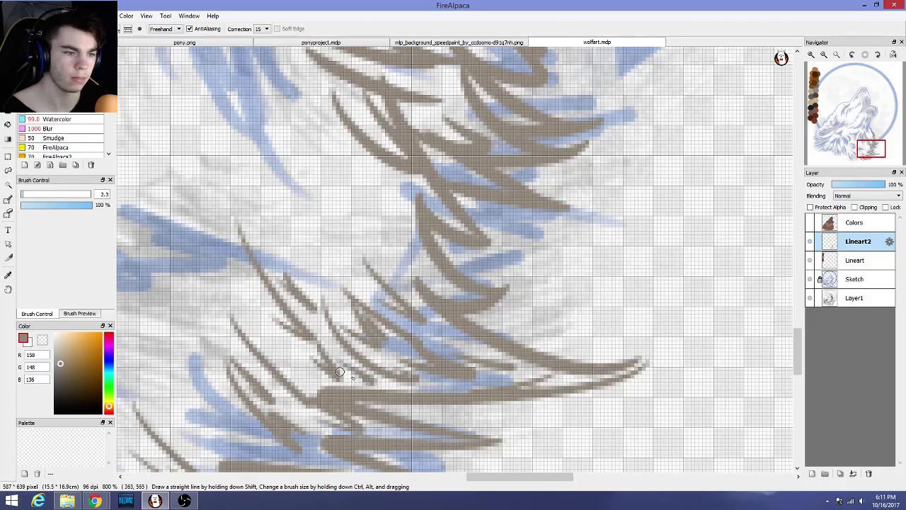
pyautogui.moveTo(400, 256)
pyautogui.mouseDown()
pyautogui.moveTo(371, 233)
pyautogui.moveTo(378, 190)
pyautogui.mouseUp()
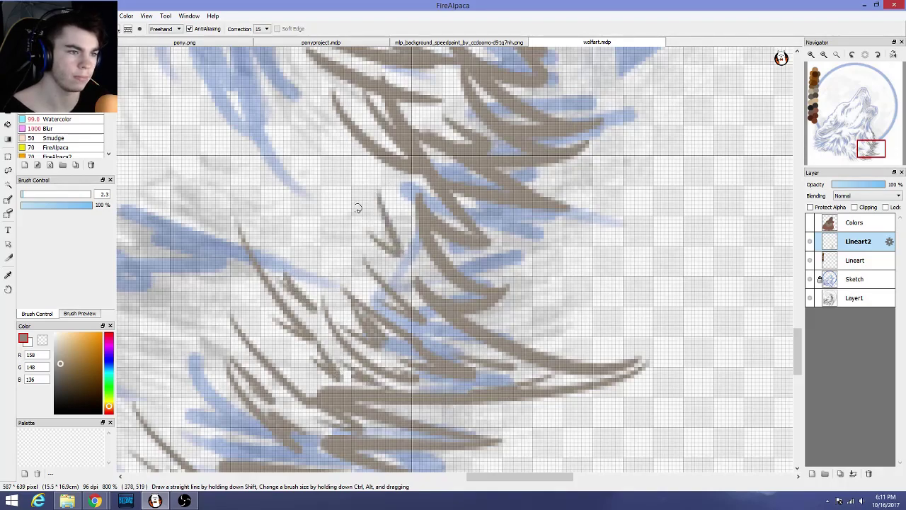
pyautogui.moveTo(318, 166)
pyautogui.mouseDown()
pyautogui.moveTo(390, 256)
pyautogui.moveTo(309, 241)
pyautogui.moveTo(340, 292)
pyautogui.moveTo(293, 216)
pyautogui.mouseUp()
# Try longer fur strokes in the gap between the middle and lower chest tufts, and undo them
pyautogui.moveTo(318, 286); pyautogui.dragTo(275, 217)
pyautogui.moveTo(298, 226); pyautogui.dragTo(233, 143)
pyautogui.scroll(-1, 325, 259)
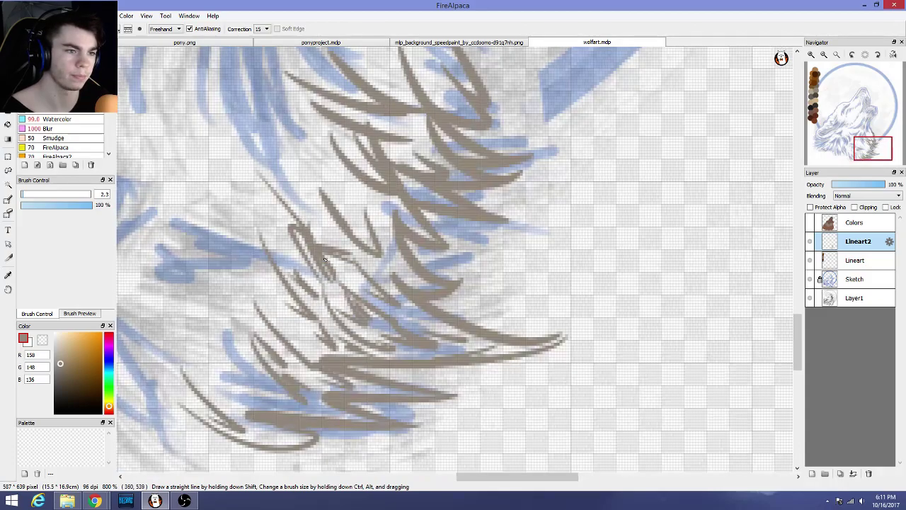
pyautogui.scroll(-2, 325, 259)
pyautogui.scroll(1, 392, 288)
pyautogui.hotkey('ctrl', 'z')
pyautogui.hotkey('ctrl', 'z')
pyautogui.hotkey('ctrl', 'z')
pyautogui.hotkey('ctrl', 'z')
pyautogui.hotkey('ctrl', 'z')
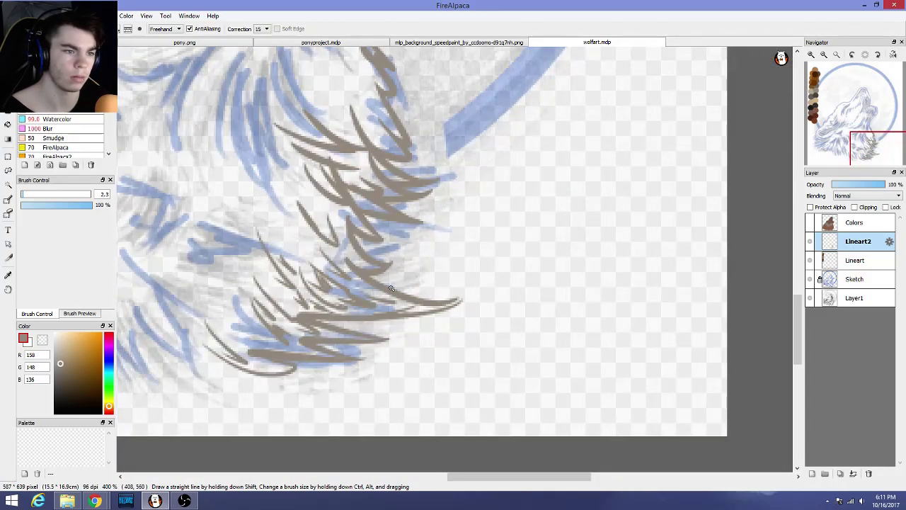
pyautogui.hotkey('ctrl', 'z')
pyautogui.moveTo(300, 243); pyautogui.dragTo(276, 177)
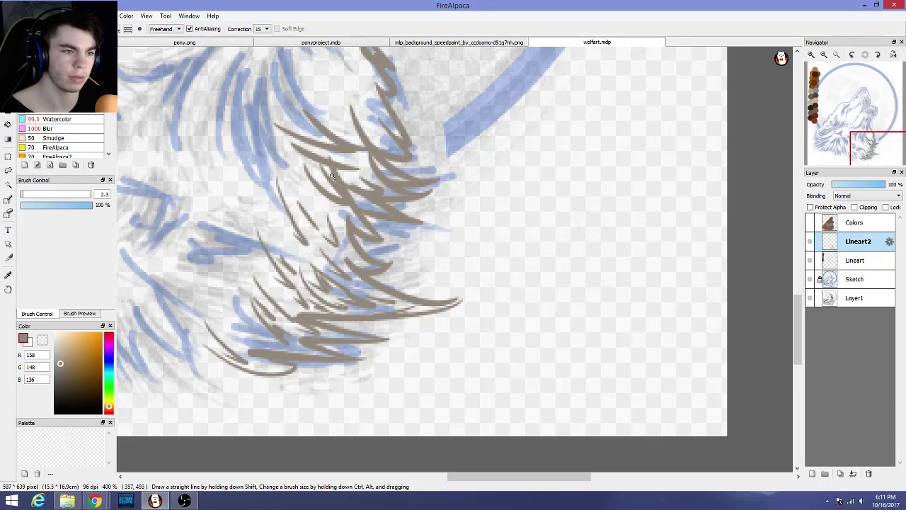
pyautogui.hotkey('ctrl', 'z')
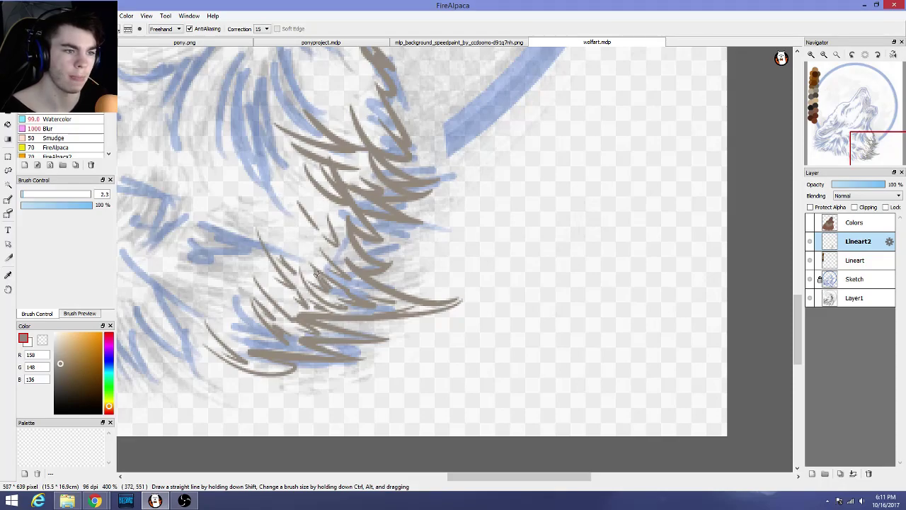
# Set the brush size to 2.6, add a stroke in the chest gap and draw a long pointed tuft along the chest's bottom edge
pyautogui.scroll(2, 298, 269)
pyautogui.scroll(-1, 344, 269)
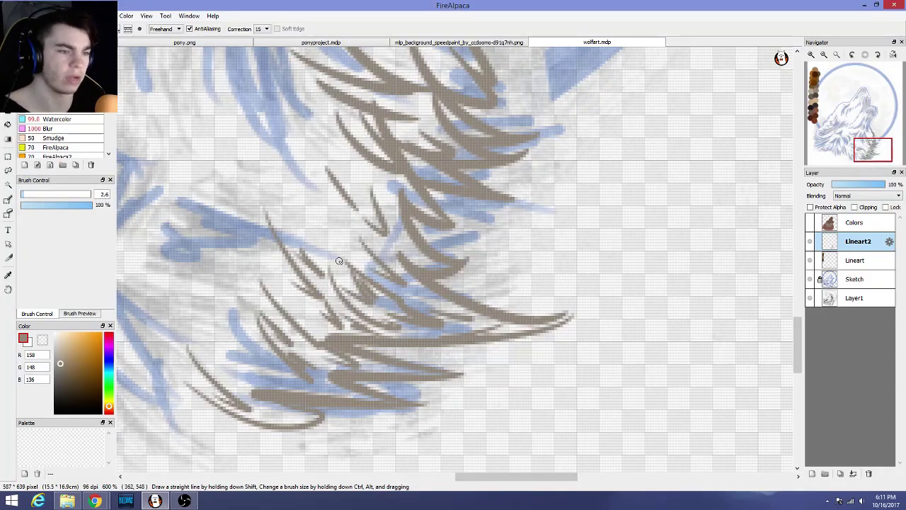
pyautogui.moveTo(340, 260); pyautogui.dragTo(288, 206)
pyautogui.scroll(-3, 242, 256)
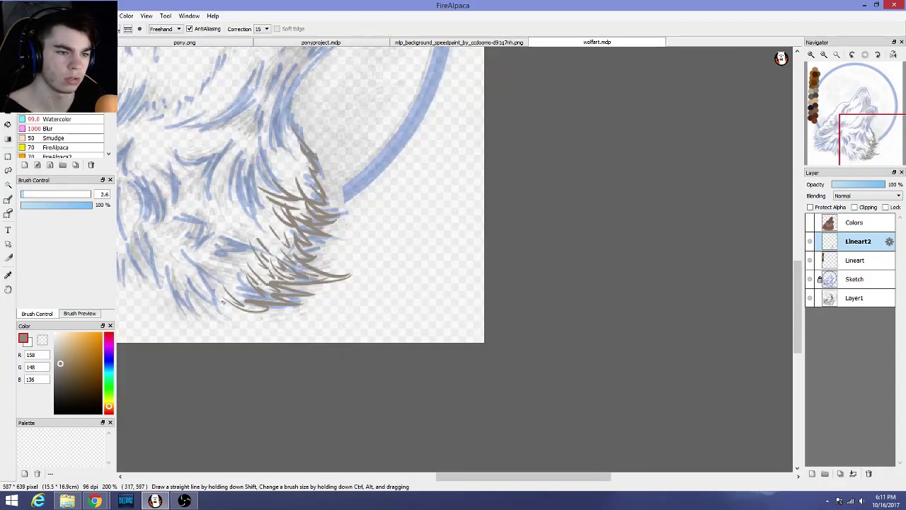
pyautogui.scroll(3, 195, 303)
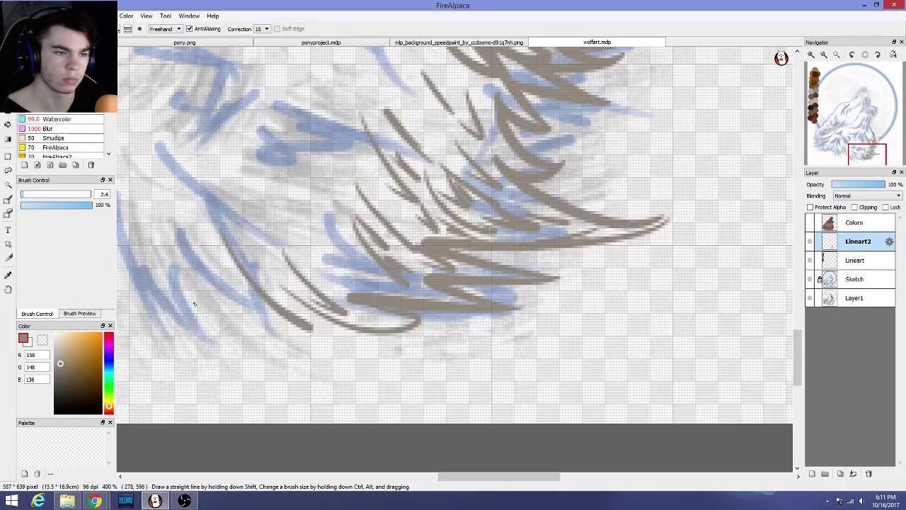
pyautogui.moveTo(310, 328)
pyautogui.mouseDown()
pyautogui.moveTo(153, 231)
pyautogui.moveTo(173, 256)
pyautogui.mouseUp()
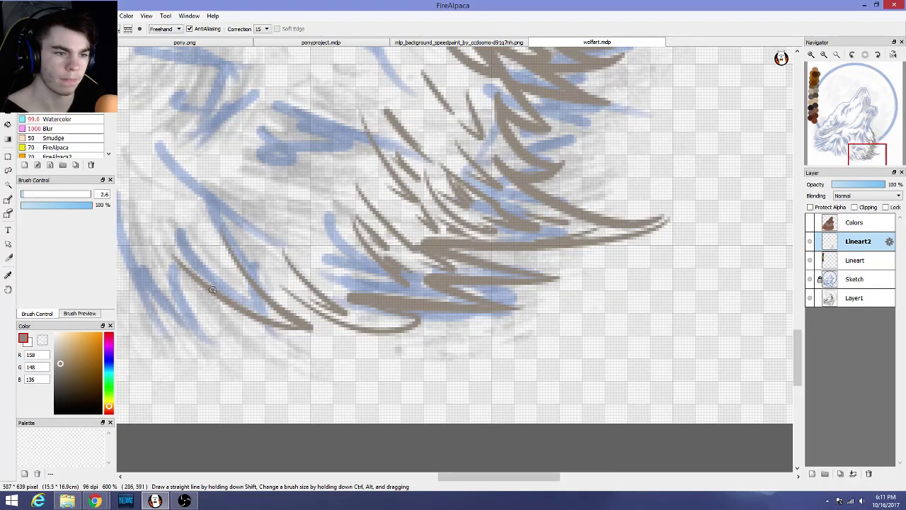
pyautogui.moveTo(212, 289)
pyautogui.mouseDown()
pyautogui.moveTo(196, 310)
pyautogui.moveTo(161, 263)
pyautogui.mouseUp()
pyautogui.hotkey('ctrl', 'z')
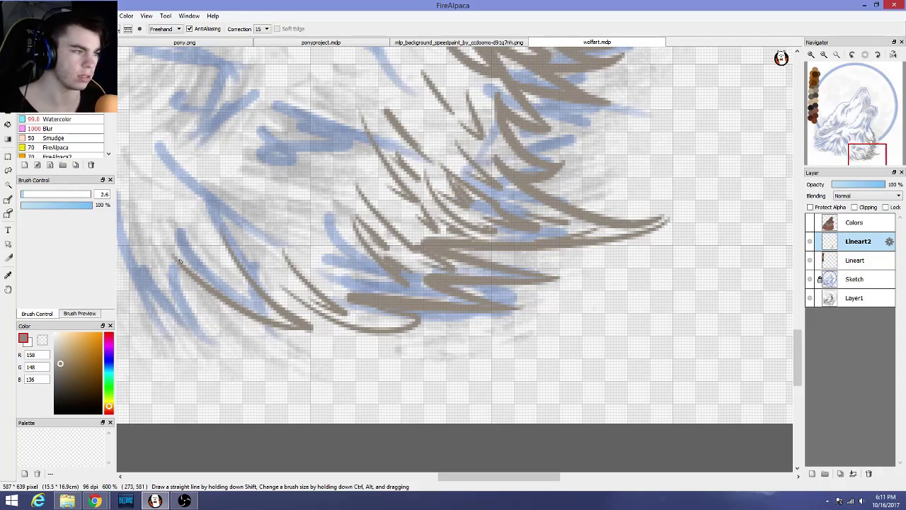
# Draw the long curved outer line of another fur tuft along the bottom edge, undoing the trial inner strokes
pyautogui.moveTo(457, 475); pyautogui.dragTo(409, 476)
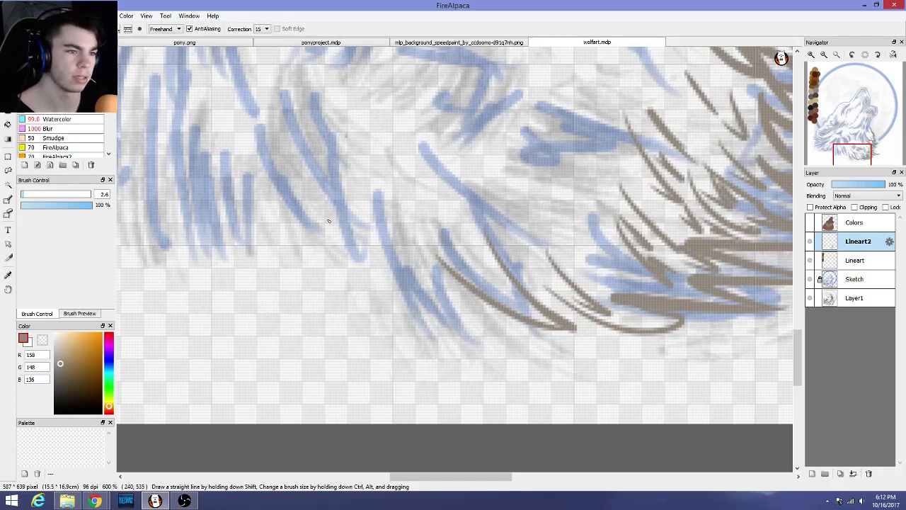
pyautogui.moveTo(345, 138); pyautogui.dragTo(421, 352)
pyautogui.moveTo(382, 162); pyautogui.dragTo(394, 330)
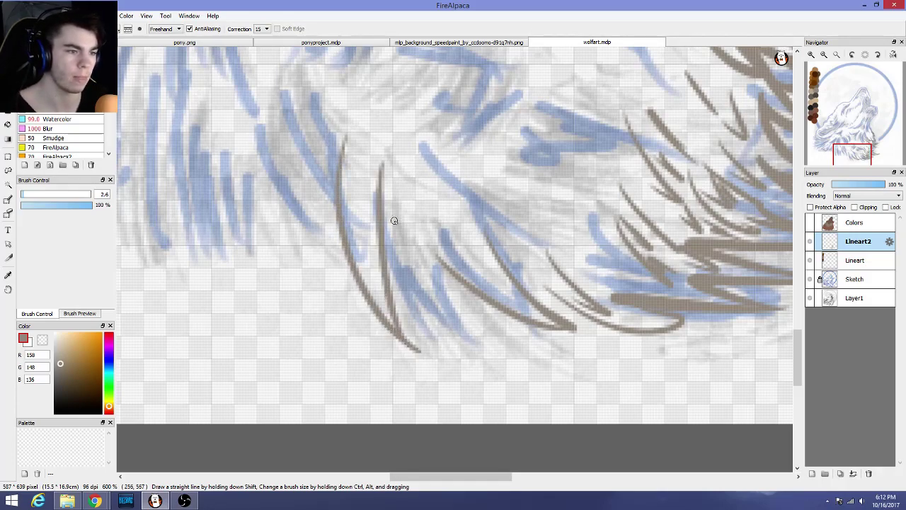
pyautogui.hotkey('ctrl', 'z')
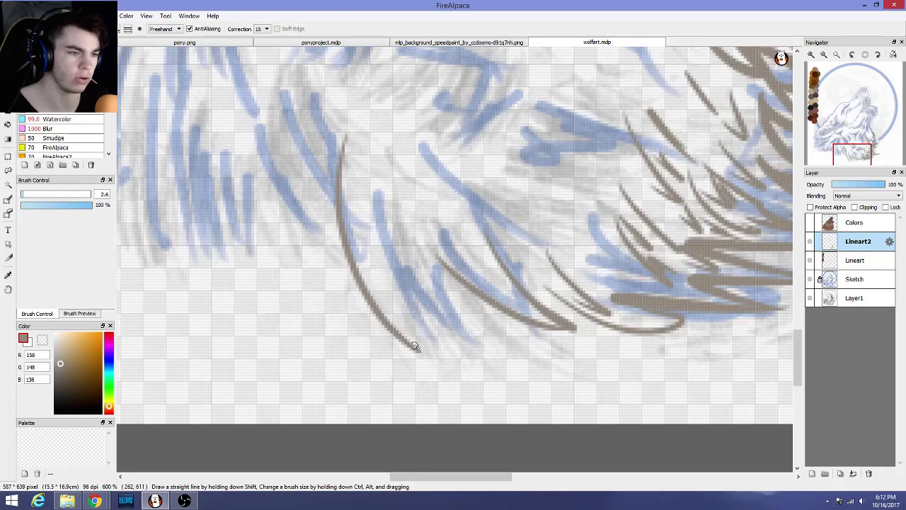
pyautogui.moveTo(419, 350); pyautogui.dragTo(400, 323)
pyautogui.moveTo(406, 232); pyautogui.dragTo(396, 229)
pyautogui.hotkey('ctrl', 'z')
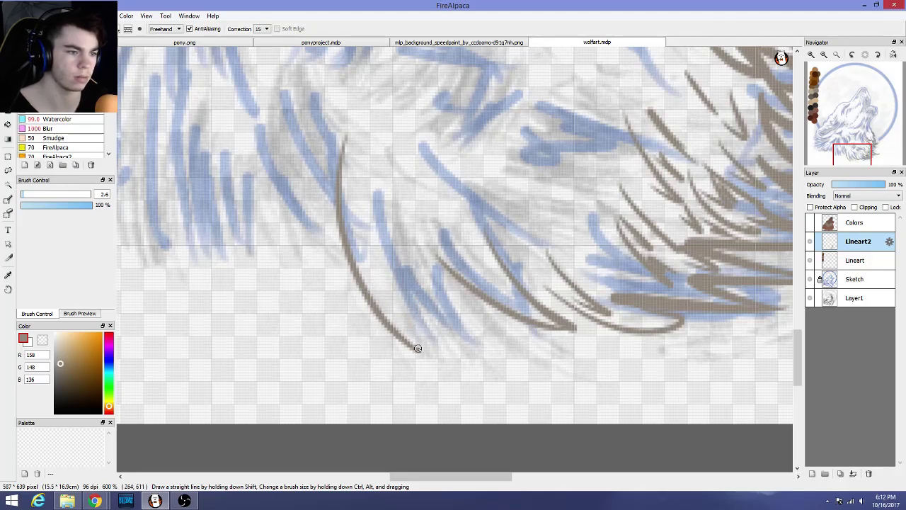
# Fill the new bottom tuft with tapered inner strokes and join it to the neighbouring tuft with a short zigzag
pyautogui.moveTo(419, 348); pyautogui.dragTo(370, 177)
pyautogui.moveTo(376, 240)
pyautogui.mouseDown()
pyautogui.moveTo(407, 259)
pyautogui.moveTo(416, 168)
pyautogui.mouseUp()
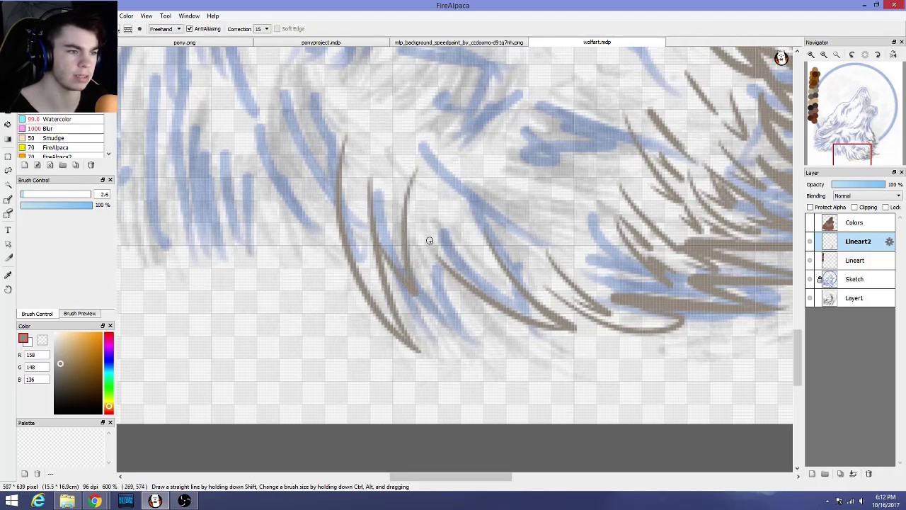
pyautogui.moveTo(410, 252); pyautogui.dragTo(449, 208)
pyautogui.hotkey('ctrl', 'z')
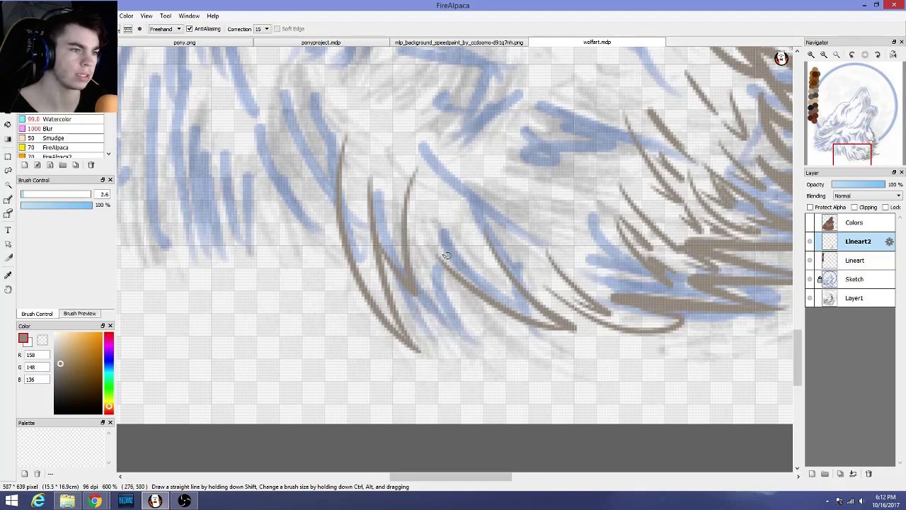
pyautogui.moveTo(436, 258)
pyautogui.mouseDown()
pyautogui.moveTo(458, 320)
pyautogui.moveTo(425, 303)
pyautogui.moveTo(413, 312)
pyautogui.moveTo(397, 290)
pyautogui.mouseUp()
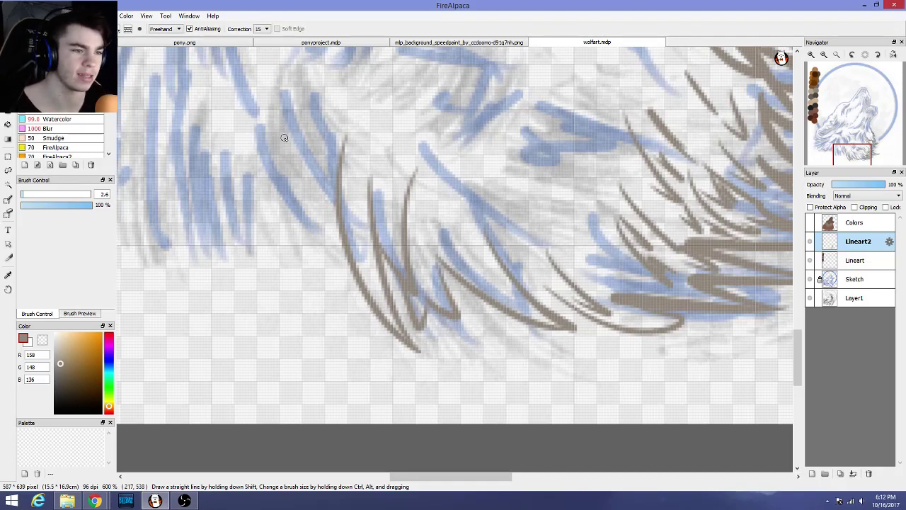
# Draw an arched pair of fur strokes outward from the new tuft's outer line, undoing the other trial strokes around it
pyautogui.moveTo(266, 121)
pyautogui.mouseDown()
pyautogui.moveTo(327, 248)
pyautogui.moveTo(346, 115)
pyautogui.mouseUp()
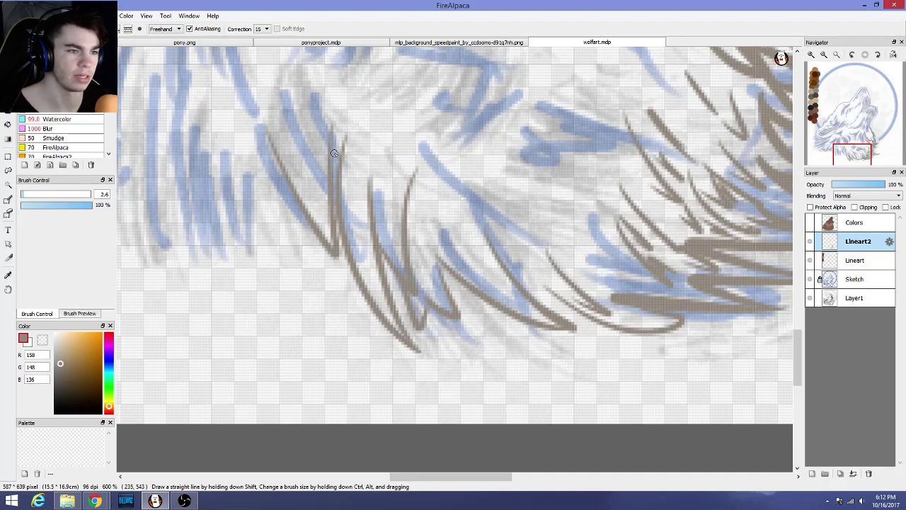
pyautogui.hotkey('ctrl', 'z')
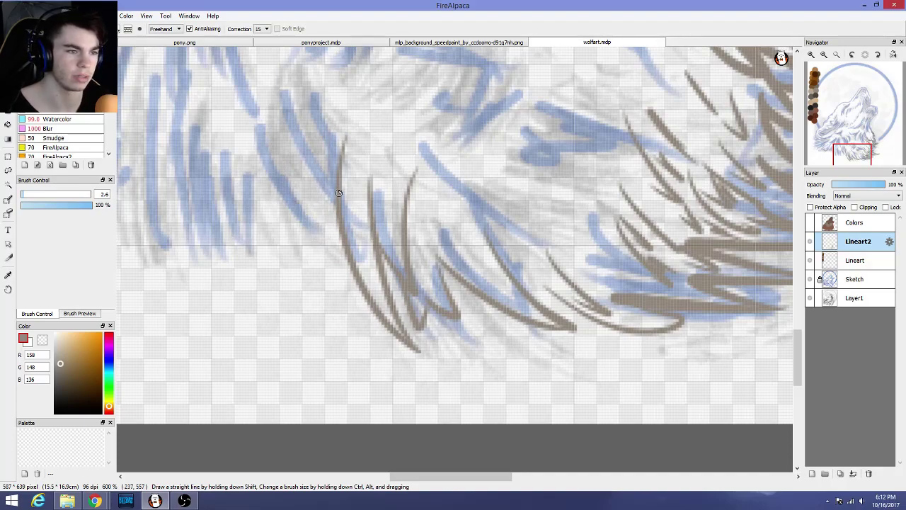
pyautogui.moveTo(334, 188)
pyautogui.mouseDown()
pyautogui.moveTo(255, 256)
pyautogui.moveTo(249, 247)
pyautogui.moveTo(354, 154)
pyautogui.mouseUp()
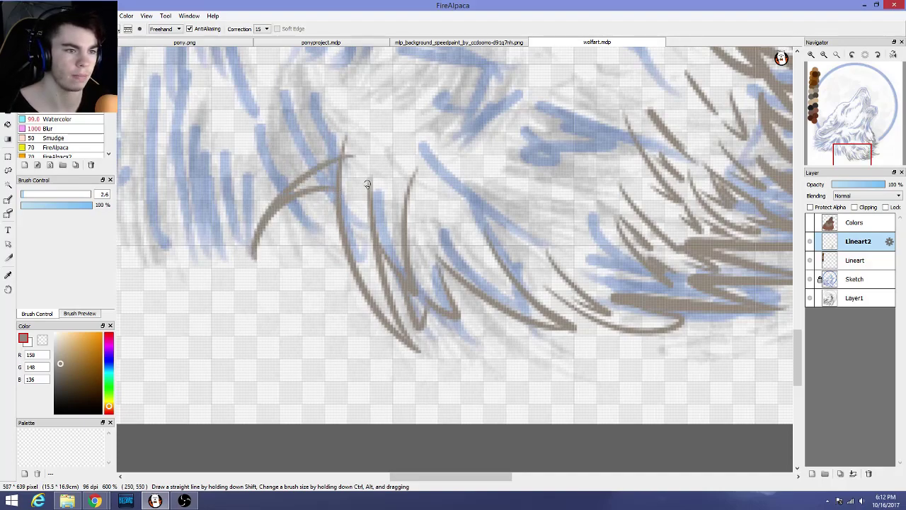
pyautogui.moveTo(269, 199); pyautogui.dragTo(354, 108)
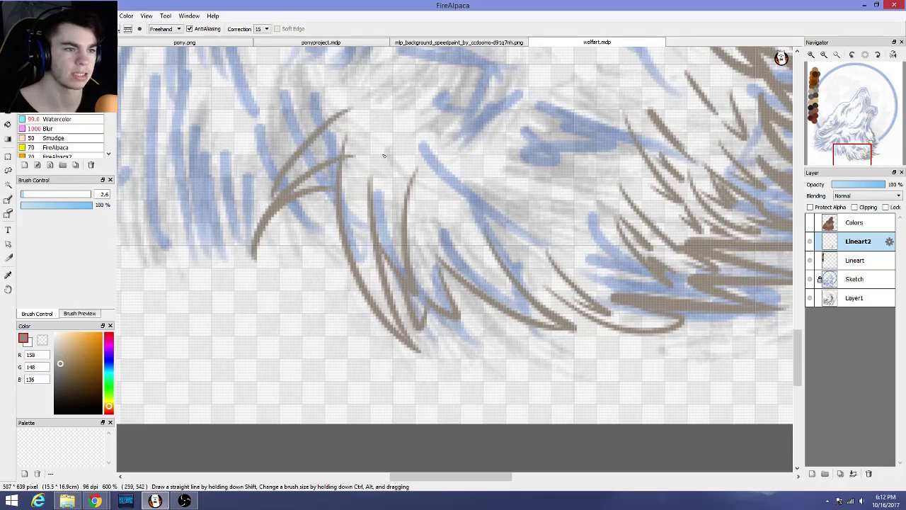
pyautogui.hotkey('ctrl', 'z')
pyautogui.moveTo(271, 200); pyautogui.dragTo(386, 115)
pyautogui.hotkey('ctrl', 'z')
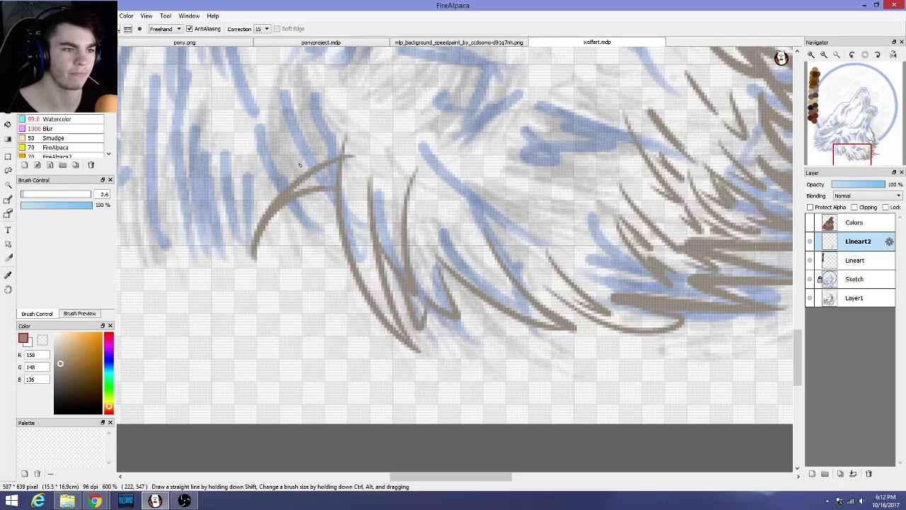
# Draw a curved, pointed fur tuft beneath the arched strokes, undoing the first two attempts
pyautogui.scroll(-3, 324, 242)
pyautogui.scroll(4, 324, 243)
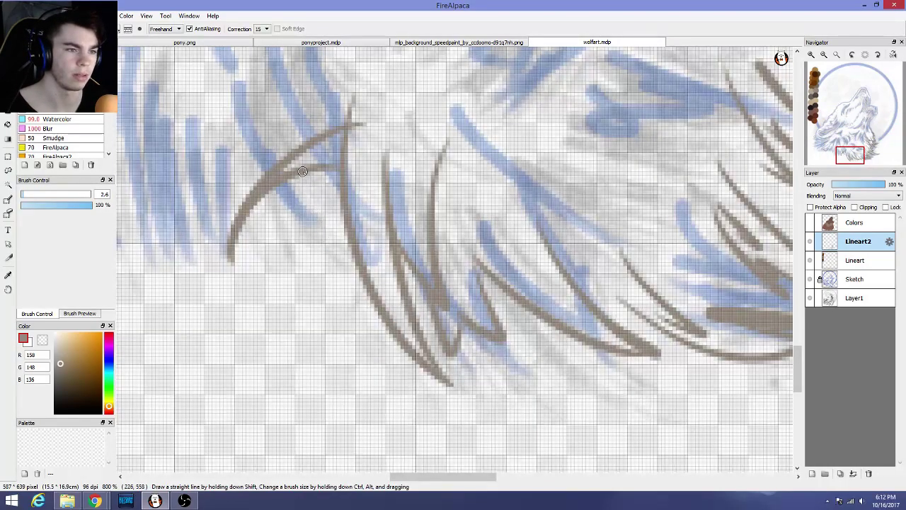
pyautogui.moveTo(303, 172); pyautogui.dragTo(348, 259)
pyautogui.hotkey('ctrl', 'z')
pyautogui.moveTo(301, 175); pyautogui.dragTo(315, 293)
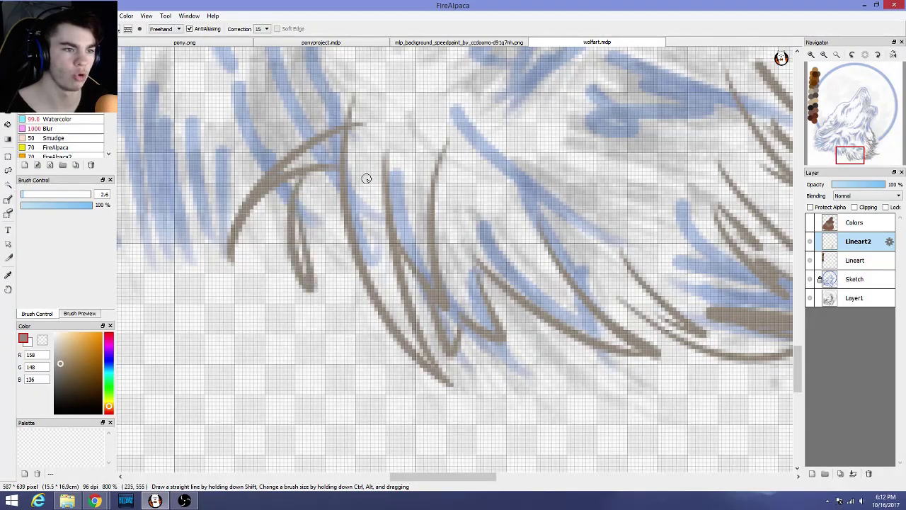
pyautogui.hotkey('ctrl', 'z')
pyautogui.moveTo(283, 177)
pyautogui.mouseDown()
pyautogui.moveTo(296, 259)
pyautogui.moveTo(372, 329)
pyautogui.mouseUp()
pyautogui.moveTo(332, 296); pyautogui.dragTo(340, 192)
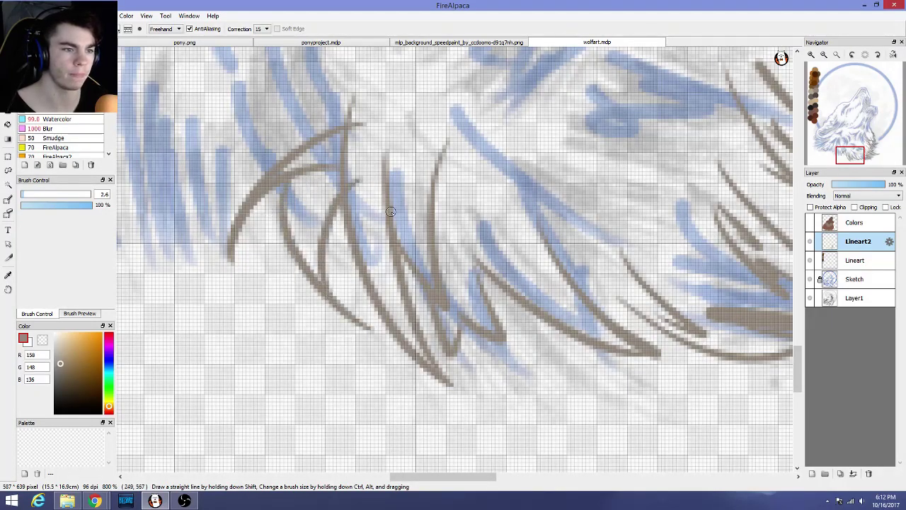
# Add a short V-shaped fur stroke in the gap between the bottom-edge tuft and the lowest chest tuft
pyautogui.scroll(3, 342, 344)
pyautogui.scroll(-6, 342, 344)
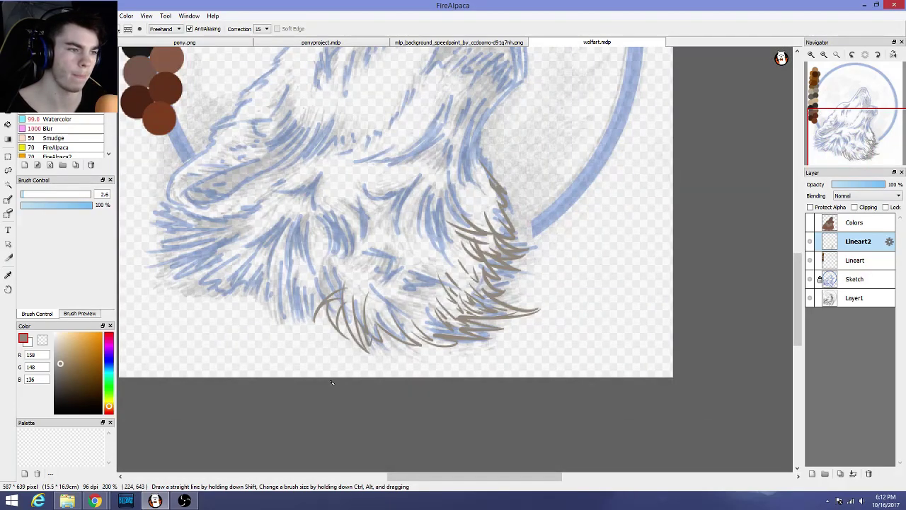
pyautogui.scroll(3, 331, 382)
pyautogui.moveTo(542, 208); pyautogui.dragTo(551, 170)
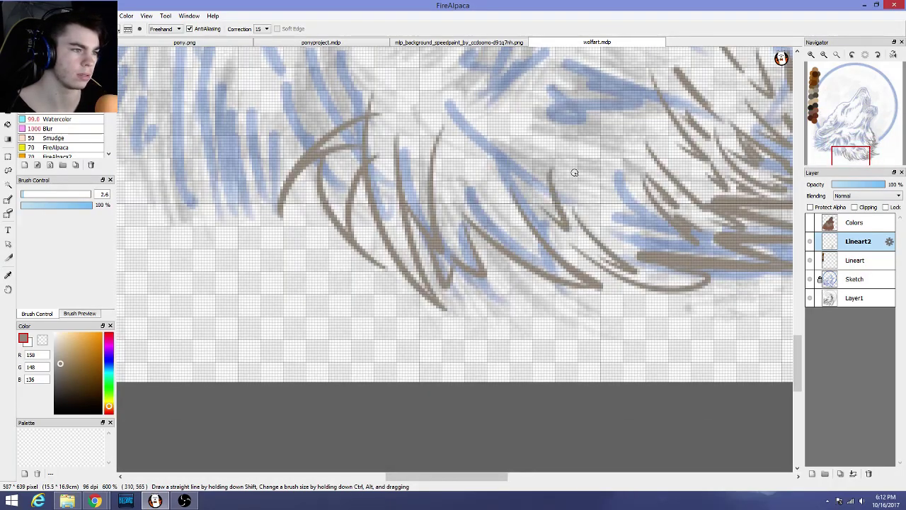
# Thicken the V-shaped tuft between the bottom-edge tuft and the lowest chest tuft with additional short fur strokes
pyautogui.moveTo(547, 224)
pyautogui.mouseDown()
pyautogui.moveTo(552, 199)
pyautogui.moveTo(567, 258)
pyautogui.mouseUp()
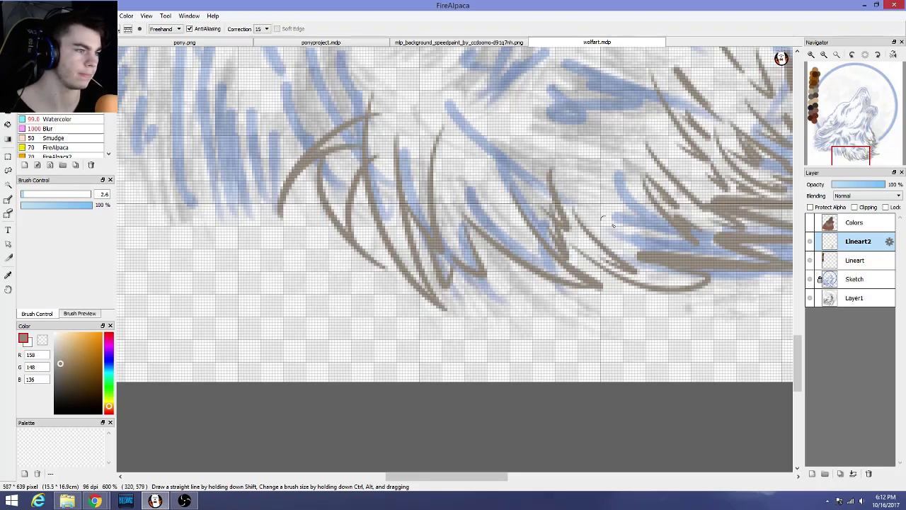
pyautogui.moveTo(601, 215); pyautogui.dragTo(667, 249)
pyautogui.moveTo(662, 242)
pyautogui.mouseDown()
pyautogui.moveTo(586, 179)
pyautogui.moveTo(632, 245)
pyautogui.moveTo(604, 161)
pyautogui.mouseUp()
pyautogui.hotkey('ctrl', 'z')
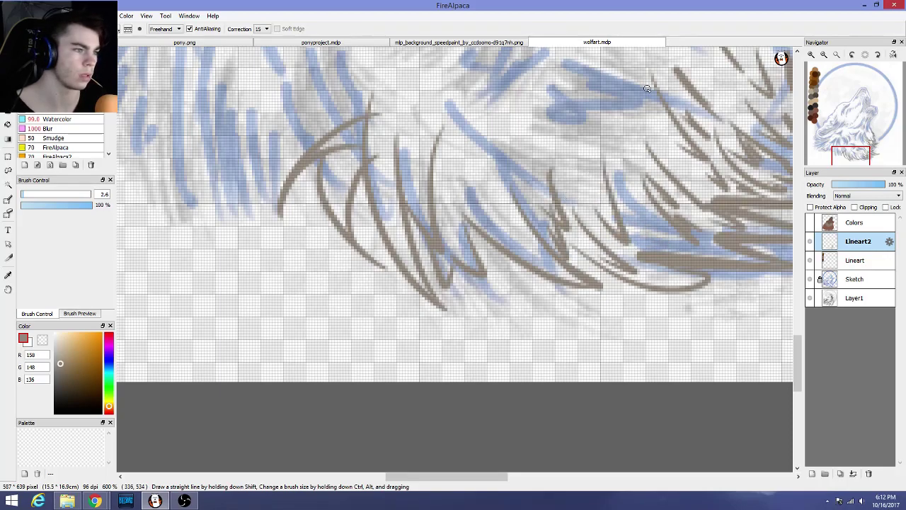
pyautogui.hotkey('ctrl', 'z')
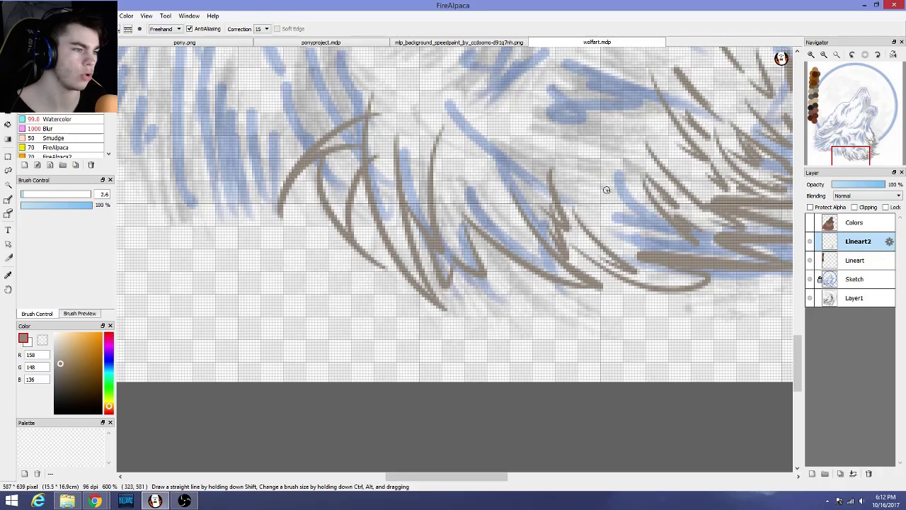
pyautogui.moveTo(615, 208)
pyautogui.mouseDown()
pyautogui.moveTo(641, 240)
pyautogui.moveTo(593, 152)
pyautogui.mouseUp()
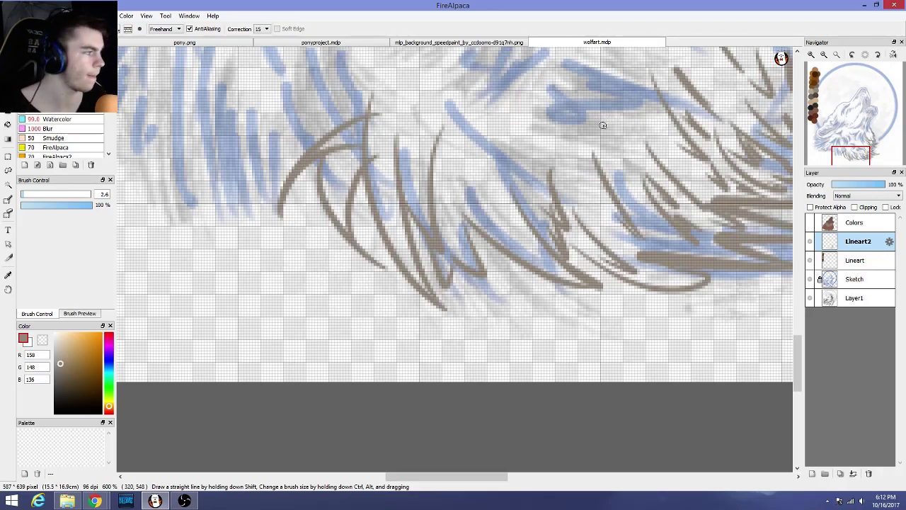
pyautogui.hotkey('ctrl', 'z')
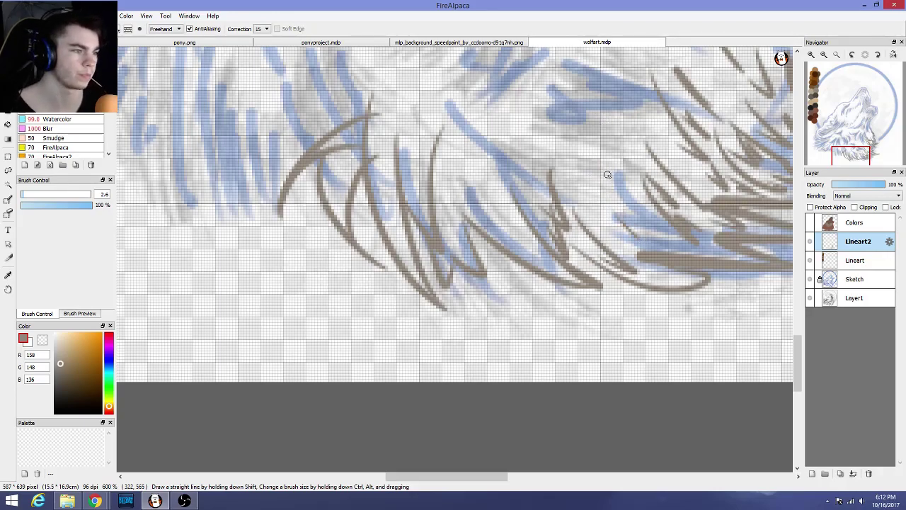
pyautogui.moveTo(638, 239); pyautogui.dragTo(648, 151)
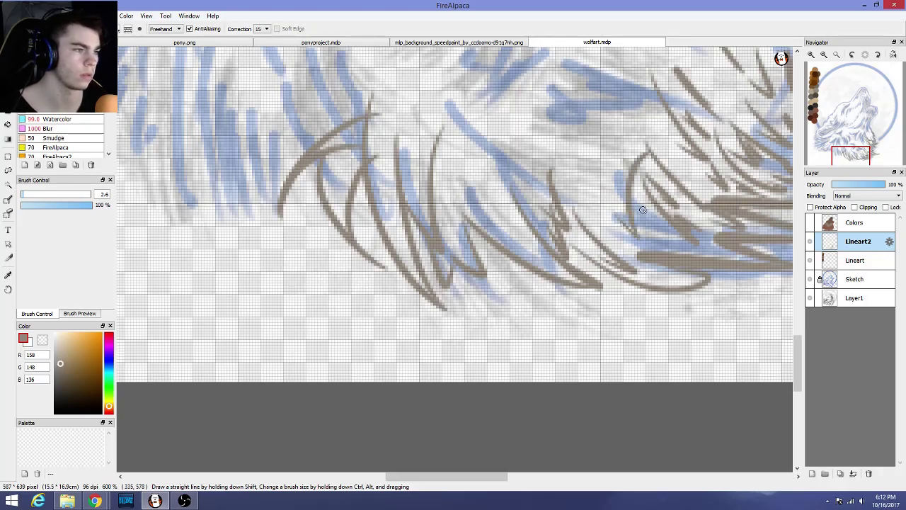
pyautogui.hotkey('ctrl', 'z')
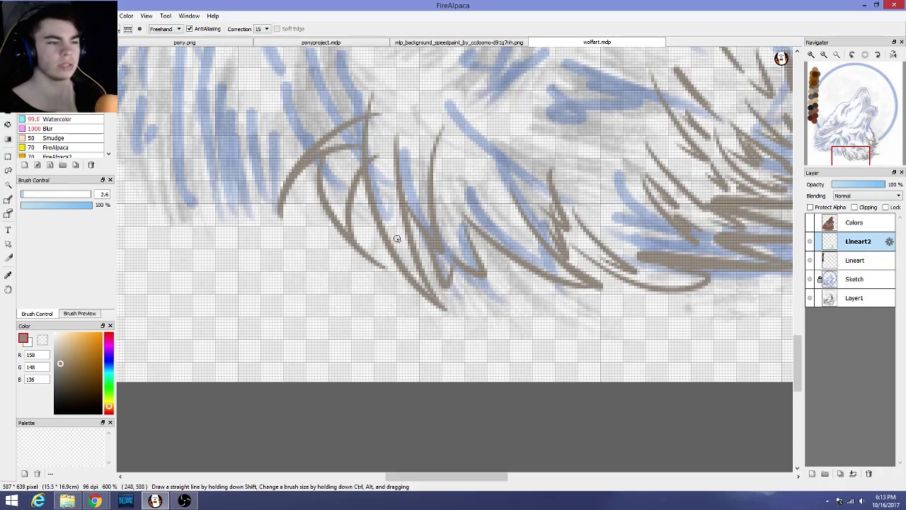
pyautogui.scroll(-3, 397, 238)
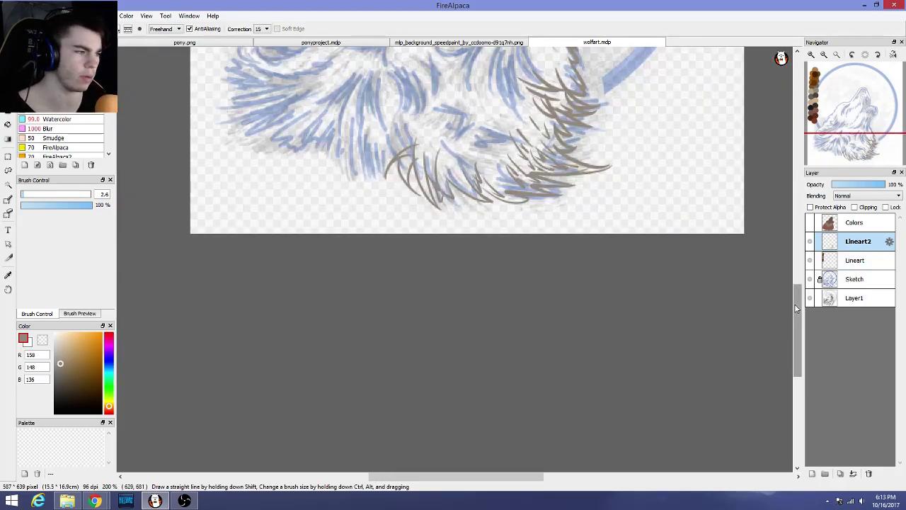
pyautogui.moveTo(795, 308); pyautogui.dragTo(794, 276)
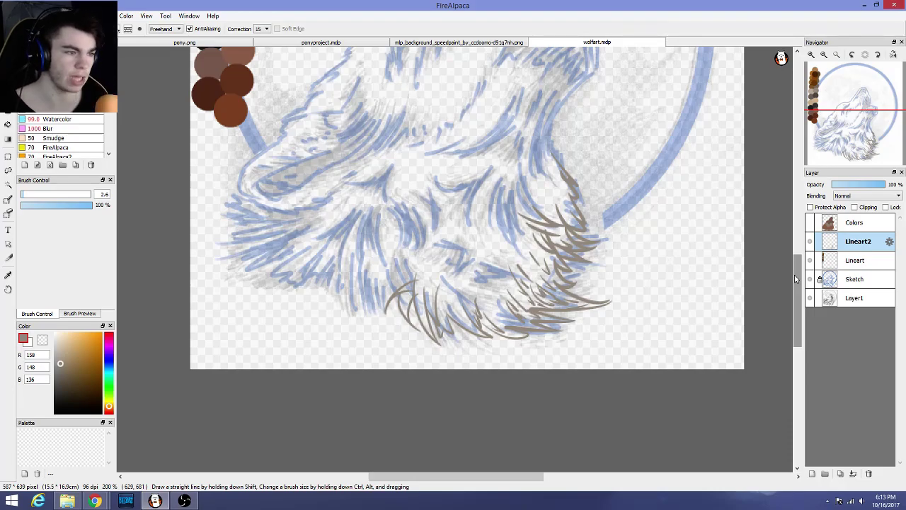
pyautogui.scroll(-4, 541, 331)
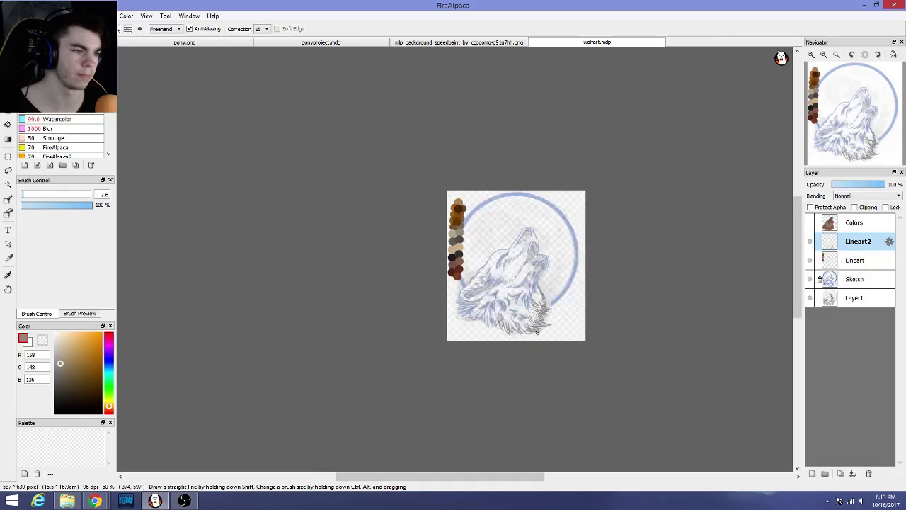
pyautogui.scroll(4, 537, 331)
pyautogui.scroll(2, 323, 340)
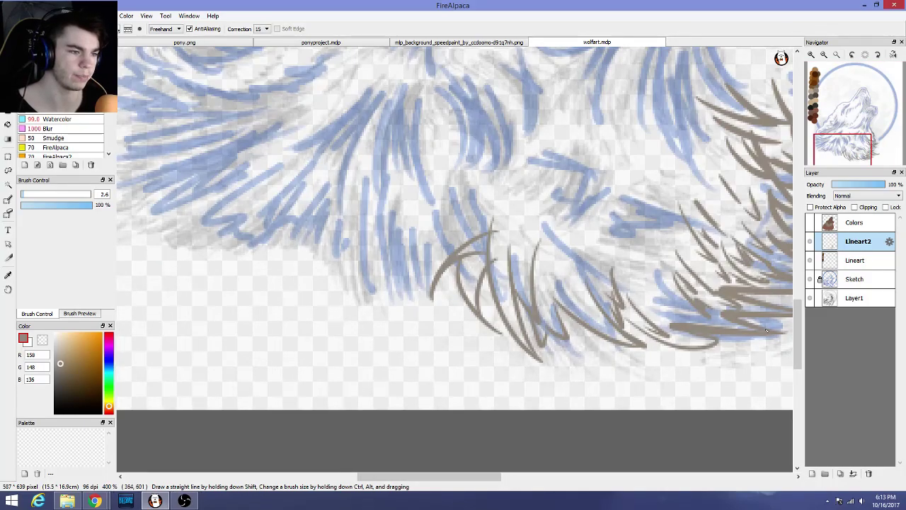
pyautogui.scroll(2, 708, 333)
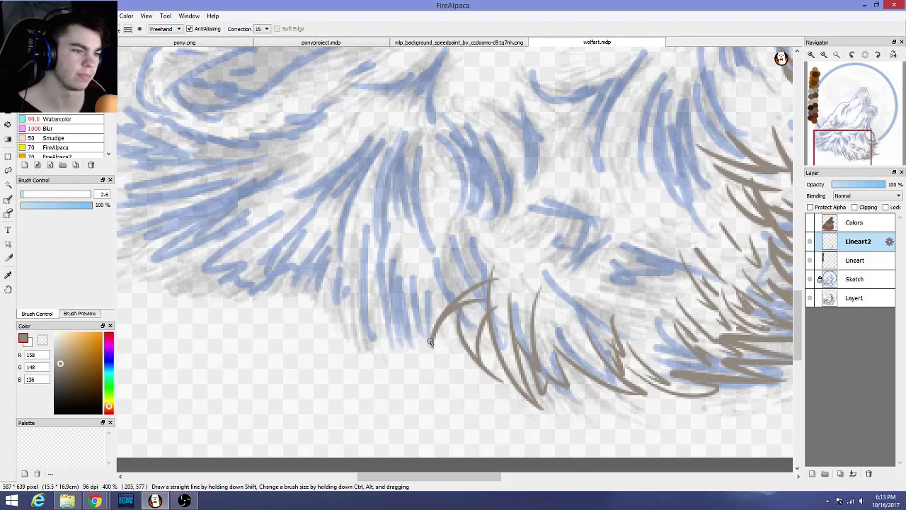
pyautogui.moveTo(428, 340); pyautogui.dragTo(453, 235)
pyautogui.hotkey('ctrl', 'z')
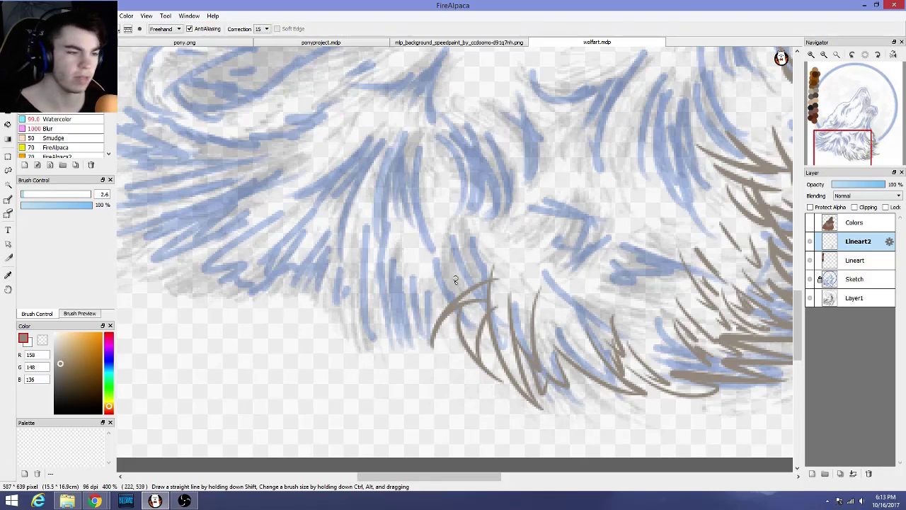
pyautogui.moveTo(429, 345); pyautogui.dragTo(428, 263)
pyautogui.hotkey('ctrl', 'z')
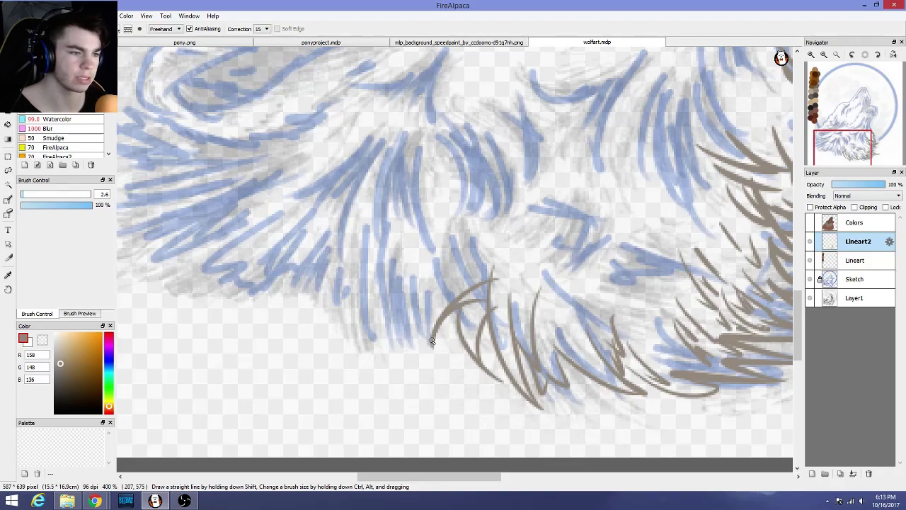
pyautogui.moveTo(431, 344); pyautogui.dragTo(445, 272)
pyautogui.hotkey('ctrl', 'z')
pyautogui.moveTo(432, 340); pyautogui.dragTo(300, 173)
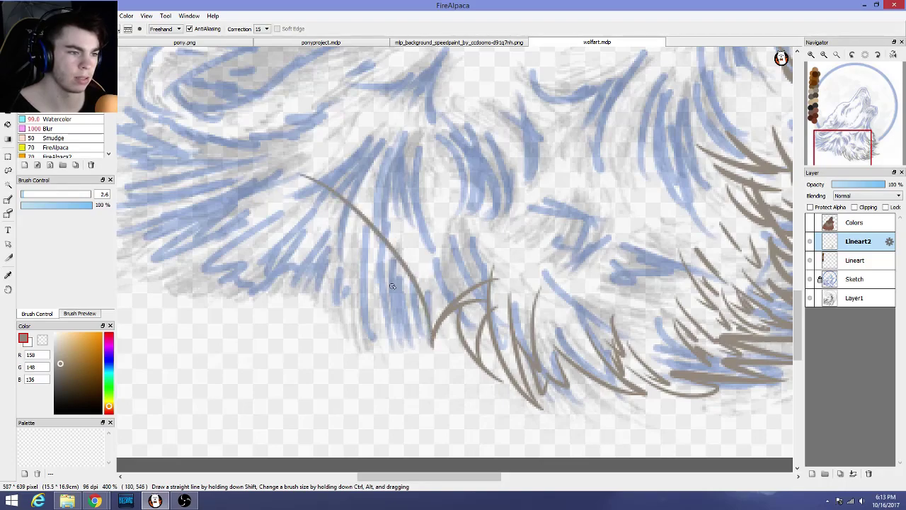
pyautogui.hotkey('ctrl', 'z')
pyautogui.moveTo(432, 345); pyautogui.dragTo(296, 158)
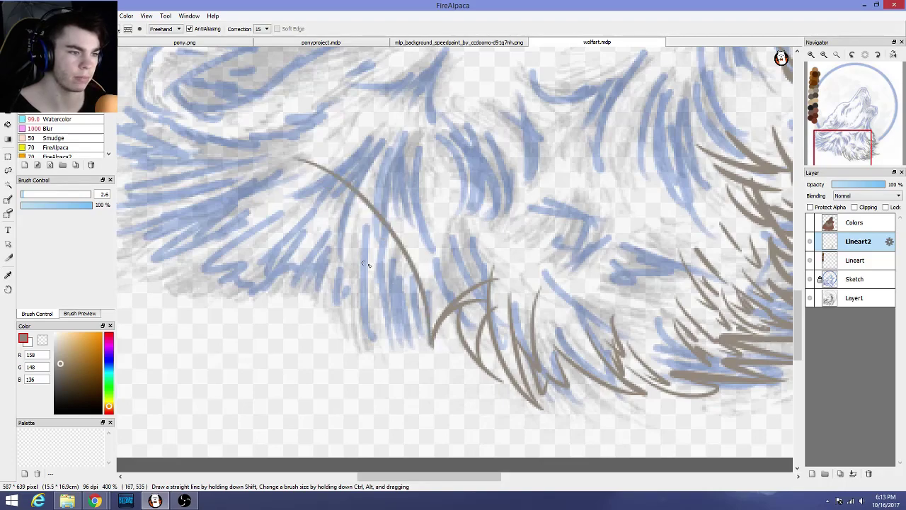
pyautogui.hotkey('ctrl', 'z')
# Draw branching fur strokes up and outward to both sides from the outer tip of the arched stroke pair, undoing an extra one
pyautogui.moveTo(432, 339); pyautogui.dragTo(412, 273)
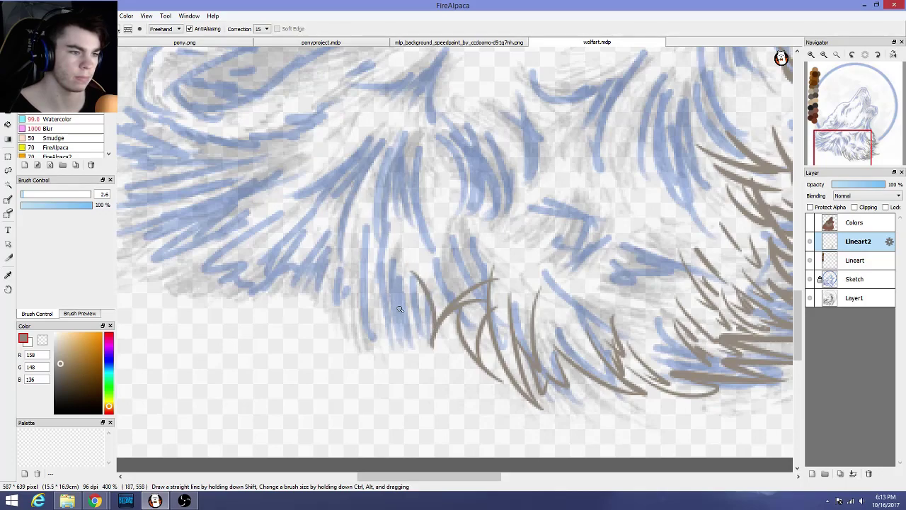
pyautogui.moveTo(429, 304)
pyautogui.mouseDown()
pyautogui.moveTo(404, 278)
pyautogui.moveTo(369, 280)
pyautogui.mouseUp()
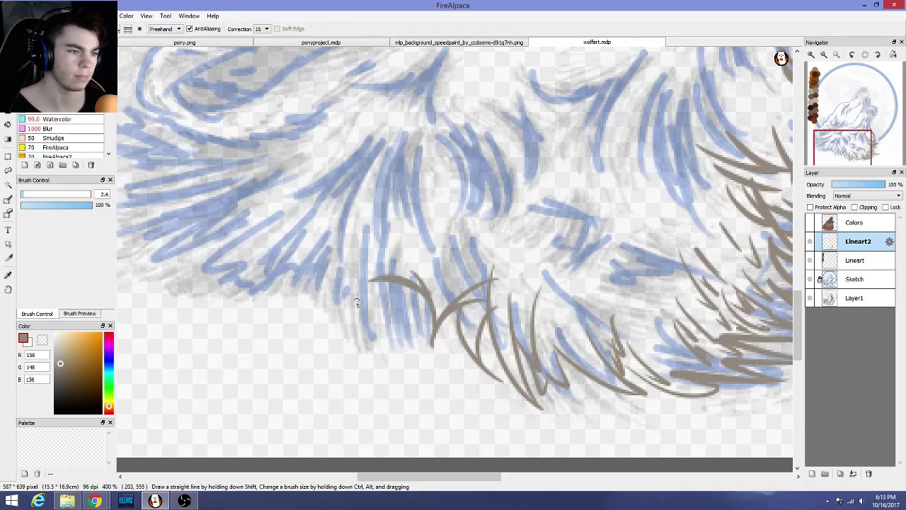
pyautogui.moveTo(431, 300); pyautogui.dragTo(452, 246)
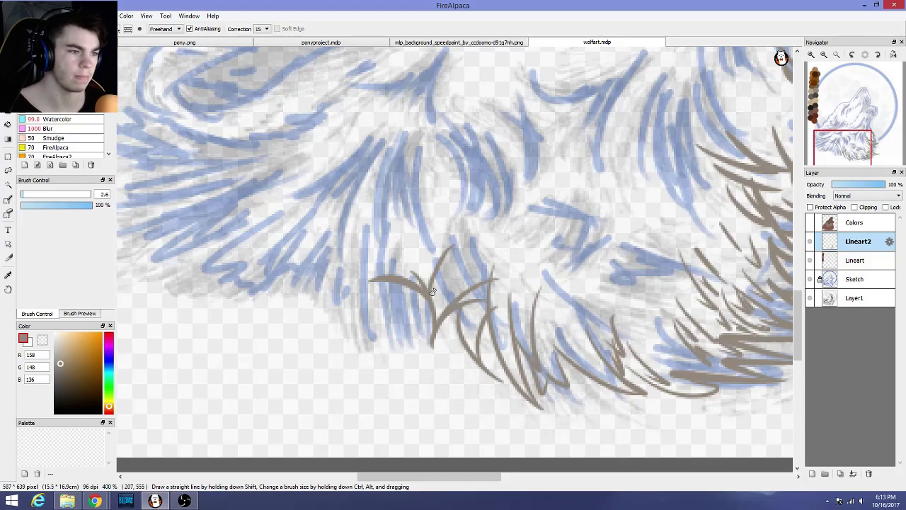
pyautogui.moveTo(431, 299); pyautogui.dragTo(472, 262)
pyautogui.hotkey('ctrl', 'z')
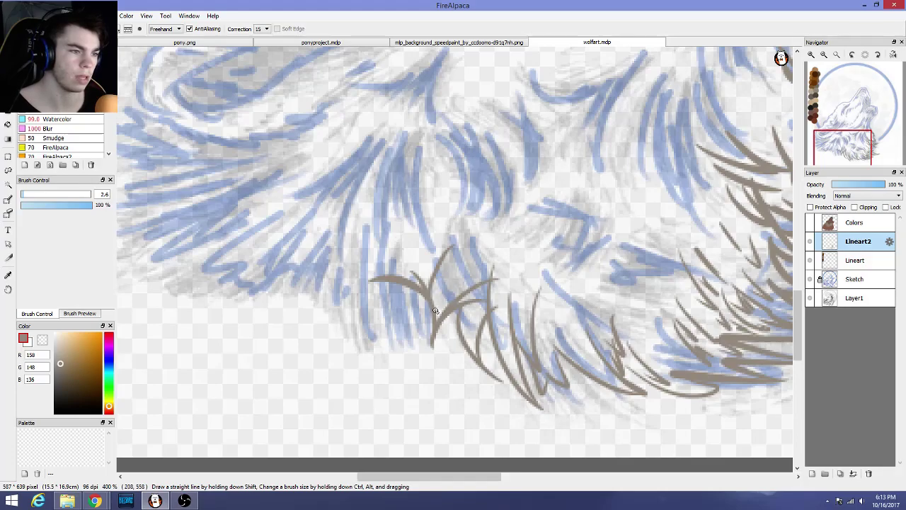
# Draw a curved, pointed fur tuft with tapered inner strokes beneath the outermost arched branch, undoing the earlier attempts at its outer line
pyautogui.scroll(1, 435, 312)
pyautogui.scroll(-2, 437, 317)
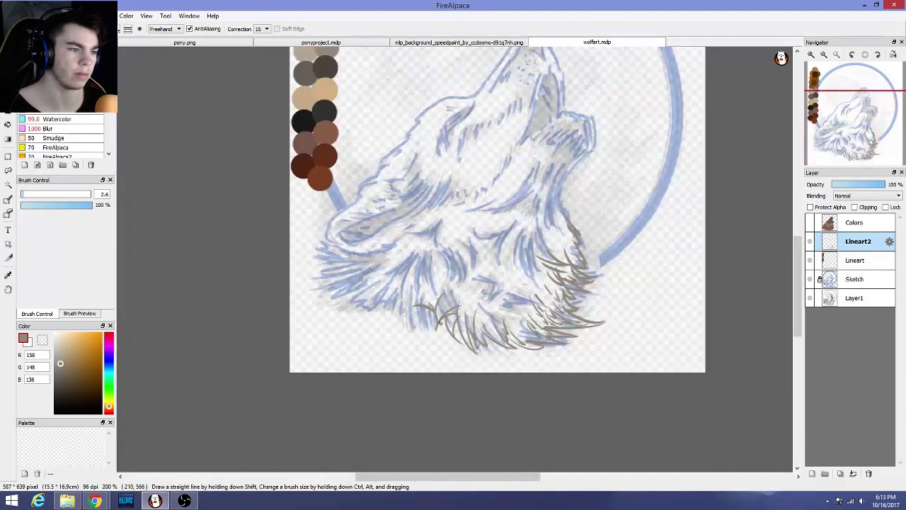
pyautogui.scroll(2, 439, 322)
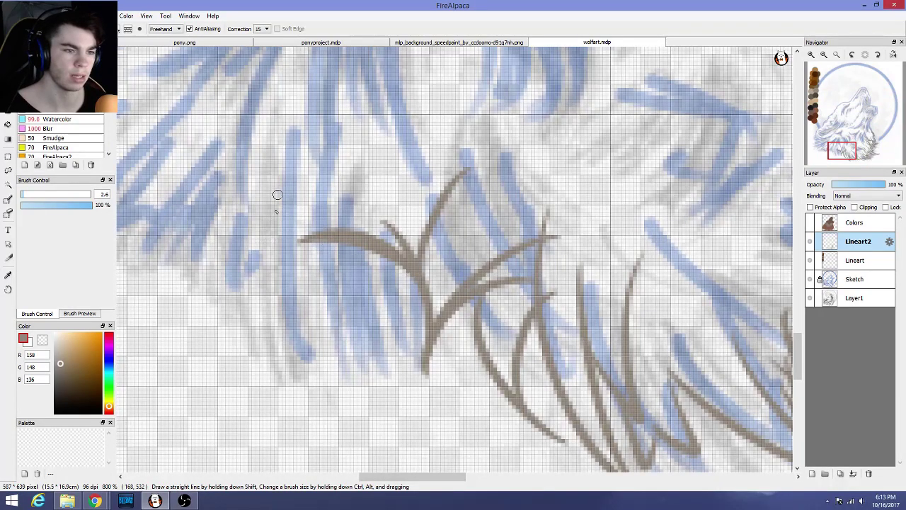
pyautogui.moveTo(276, 212)
pyautogui.mouseDown()
pyautogui.moveTo(374, 385)
pyautogui.moveTo(307, 253)
pyautogui.mouseUp()
pyautogui.hotkey('ctrl', 'z')
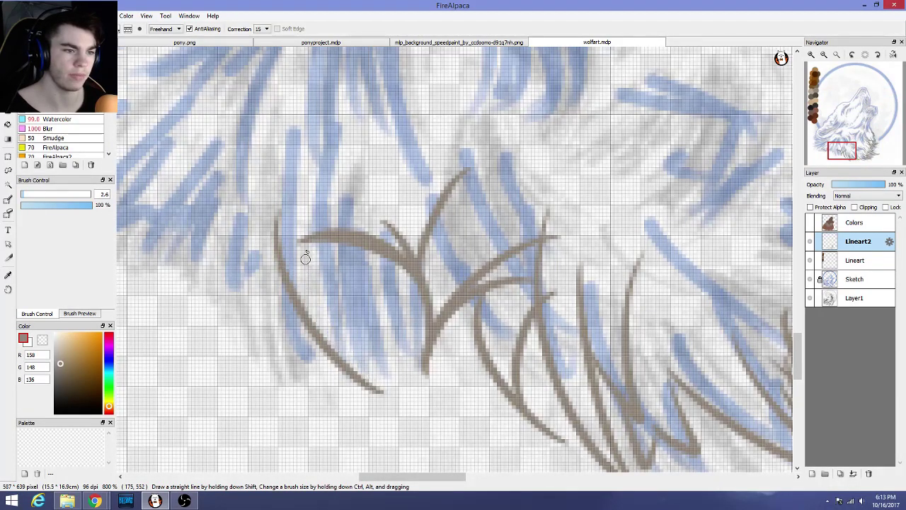
pyautogui.hotkey('ctrl', 'z')
pyautogui.moveTo(276, 214); pyautogui.dragTo(318, 308)
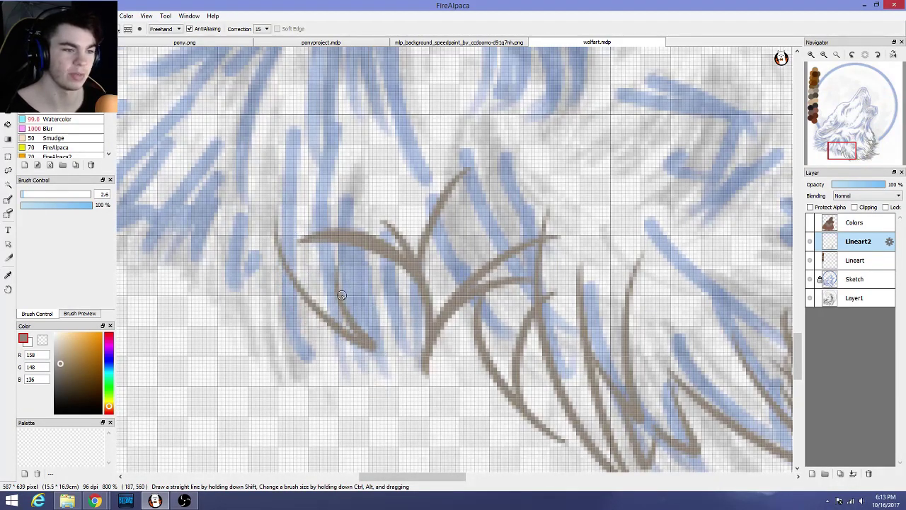
pyautogui.moveTo(342, 295); pyautogui.dragTo(337, 244)
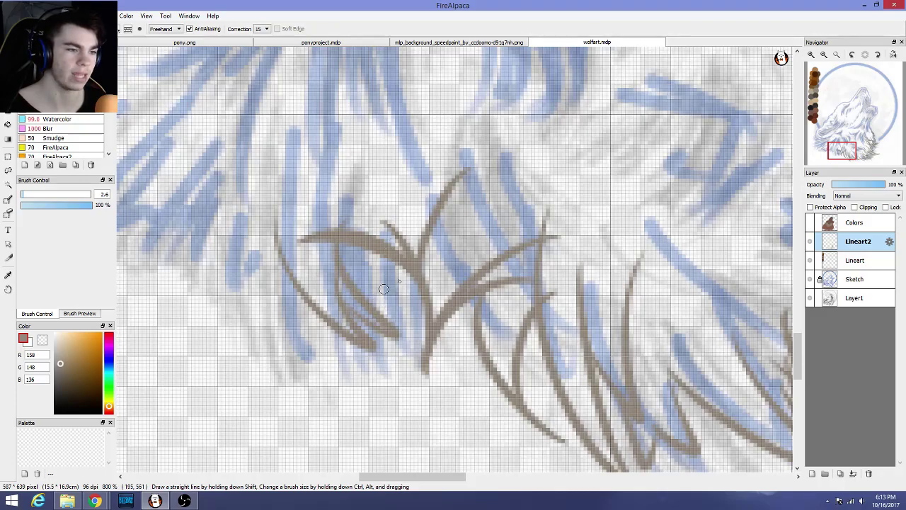
pyautogui.moveTo(377, 300); pyautogui.dragTo(428, 280)
# Review the new fur lines against the whole wolf at different magnifications, briefly showing and hiding the Colors layer
pyautogui.scroll(-5, 482, 280)
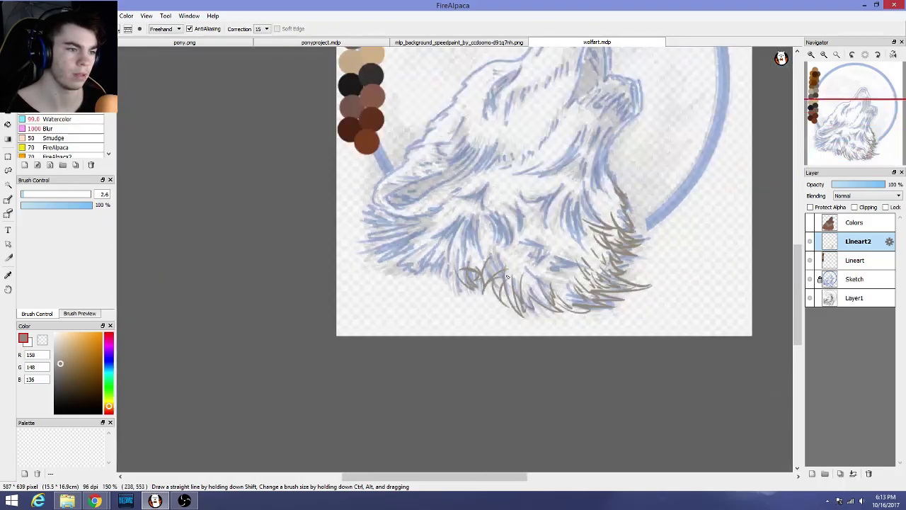
pyautogui.scroll(2, 519, 204)
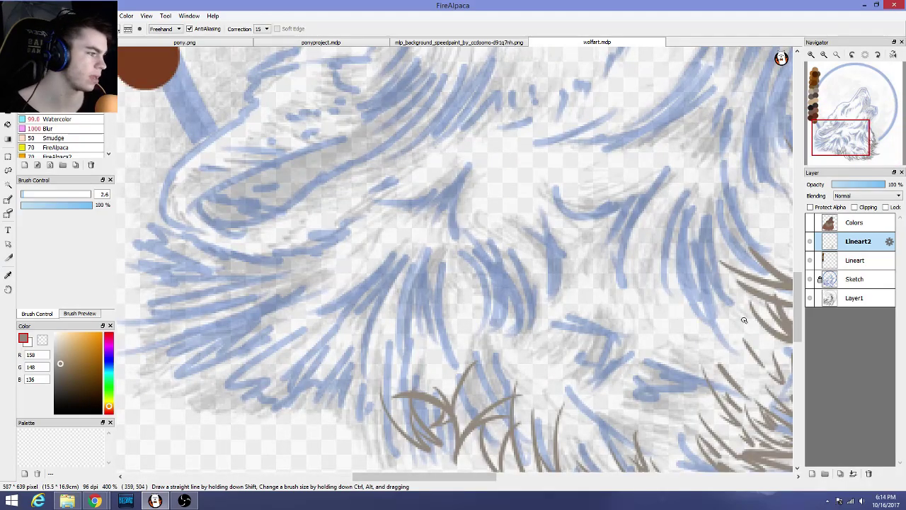
pyautogui.scroll(-1, 740, 322)
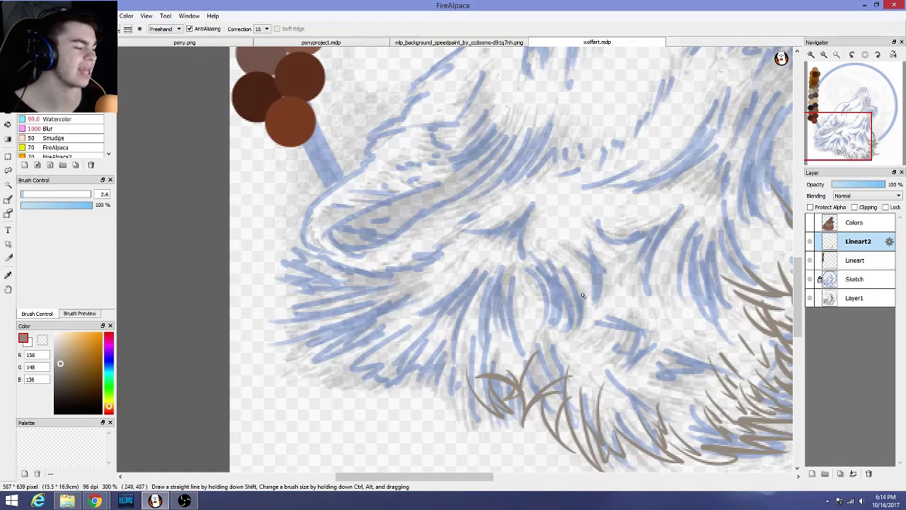
pyautogui.scroll(-2, 583, 296)
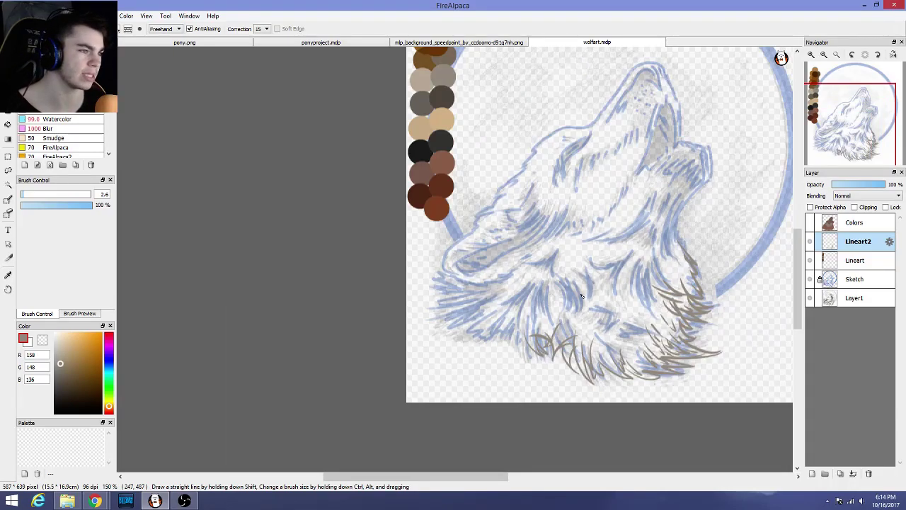
pyautogui.scroll(-1, 584, 296)
pyautogui.scroll(3, 736, 271)
pyautogui.scroll(-3, 719, 271)
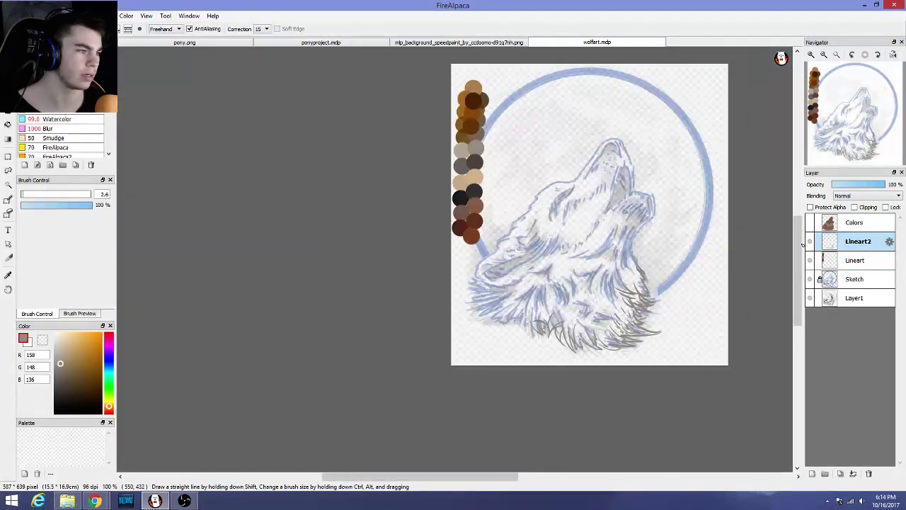
pyautogui.click(811, 224)
pyautogui.click(811, 224)
pyautogui.scroll(3, 573, 309)
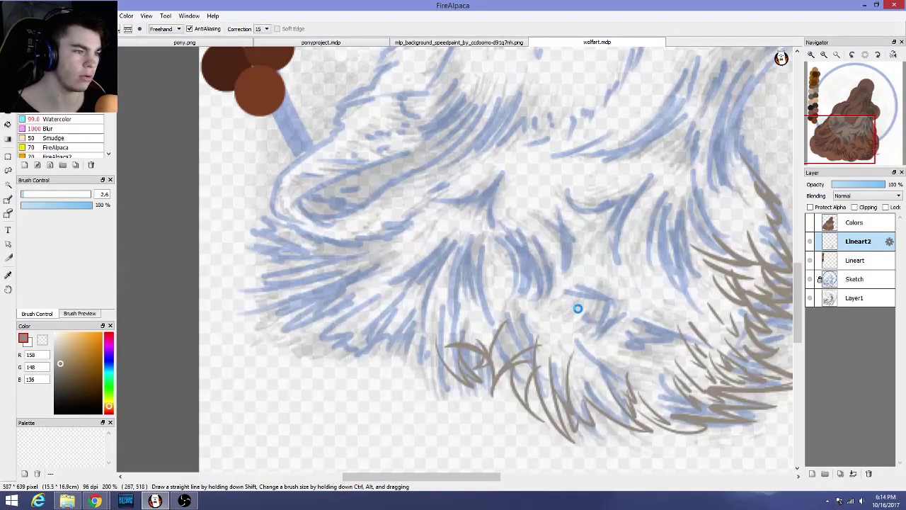
pyautogui.scroll(-1, 543, 314)
pyautogui.scroll(-1, 542, 315)
pyautogui.scroll(1, 468, 188)
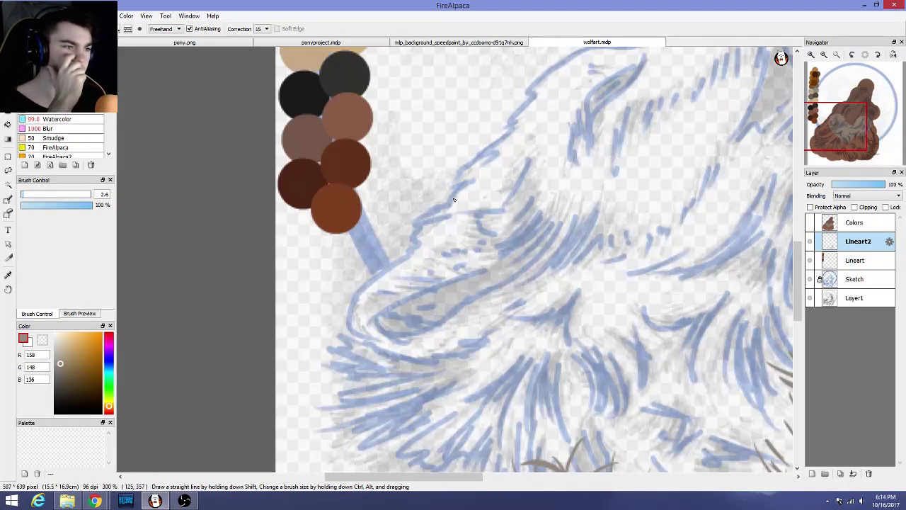
pyautogui.scroll(-1, 468, 188)
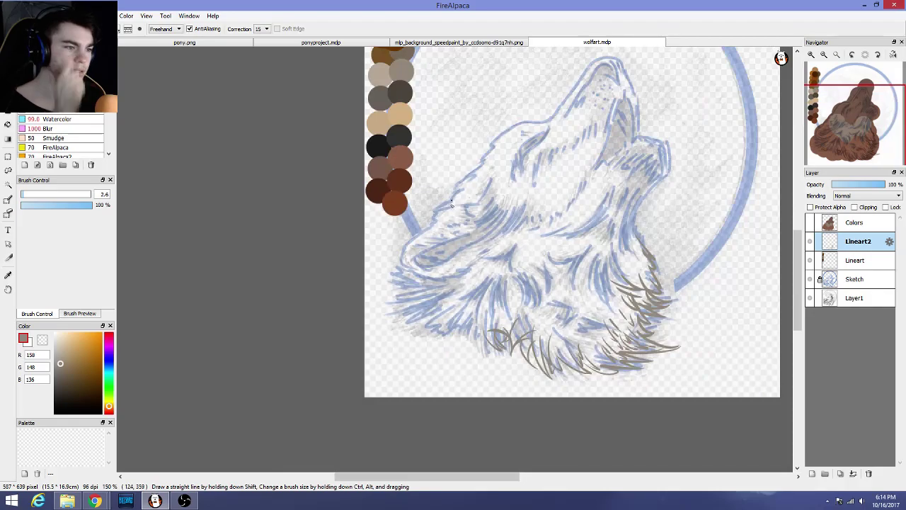
# Look through the other open documents: pony.png, ponyproject.mdp and the mlp background speedpaint image
pyautogui.click(205, 44)
pyautogui.click(323, 43)
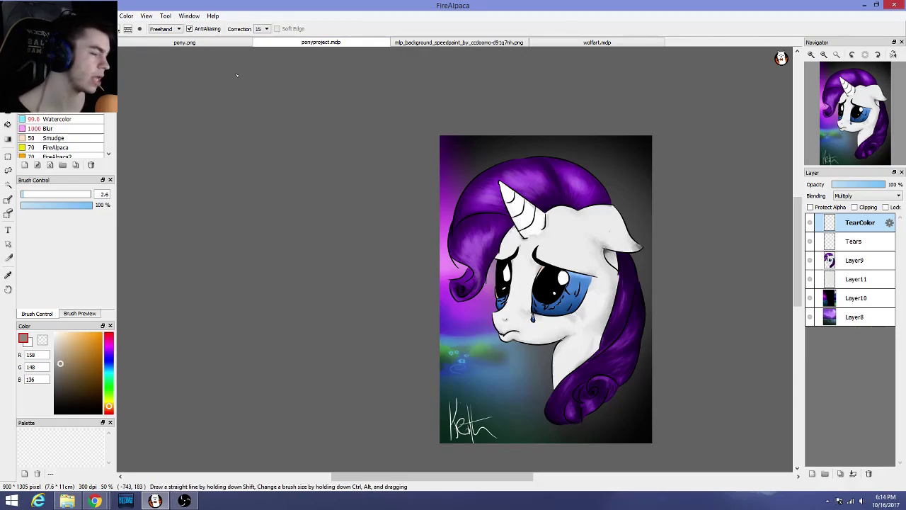
pyautogui.click(493, 44)
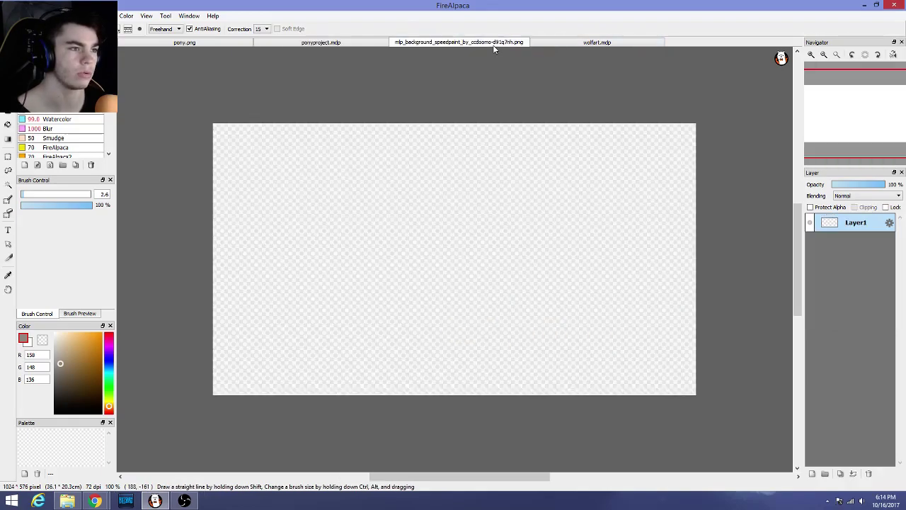
# Return to wolfart.mdp and draw jagged fur spikes down the ear's outer edge, ending in one long pointed tuft, undoing stray attempts
pyautogui.click(550, 45)
pyautogui.scroll(3, 426, 206)
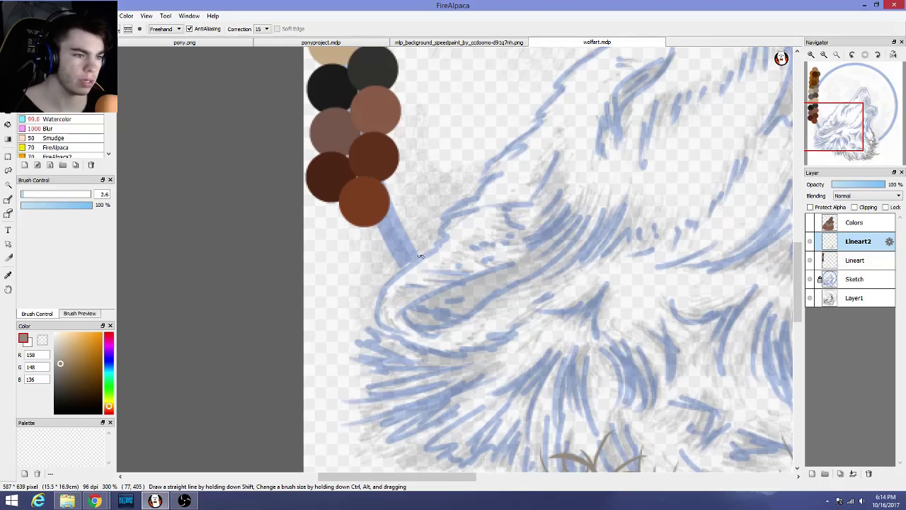
pyautogui.moveTo(431, 255); pyautogui.dragTo(403, 278)
pyautogui.hotkey('ctrl', 'z')
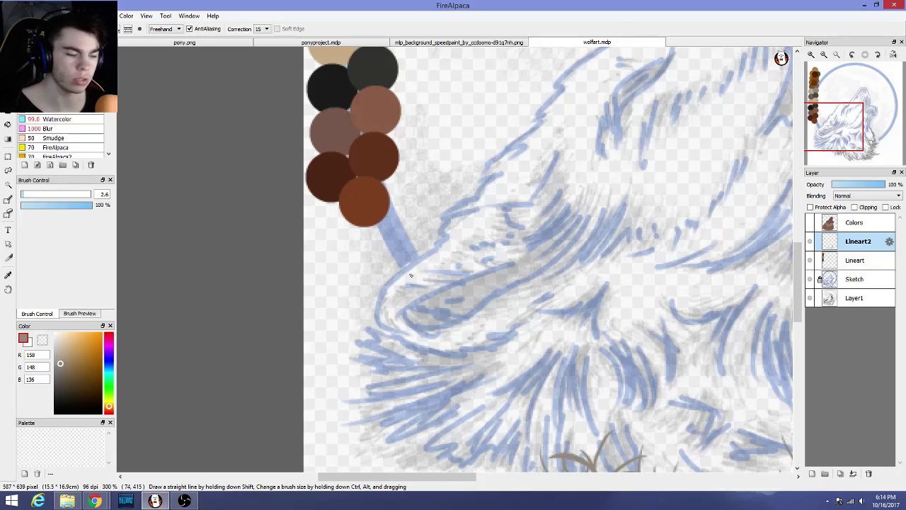
pyautogui.scroll(4, 410, 272)
pyautogui.moveTo(392, 261)
pyautogui.mouseDown()
pyautogui.moveTo(333, 280)
pyautogui.moveTo(370, 340)
pyautogui.moveTo(366, 368)
pyautogui.moveTo(375, 359)
pyautogui.mouseUp()
pyautogui.scroll(-4, 397, 338)
pyautogui.scroll(3, 397, 338)
pyautogui.scroll(-2, 397, 338)
pyautogui.hotkey('ctrl', 'z')
pyautogui.moveTo(289, 368); pyautogui.dragTo(402, 414)
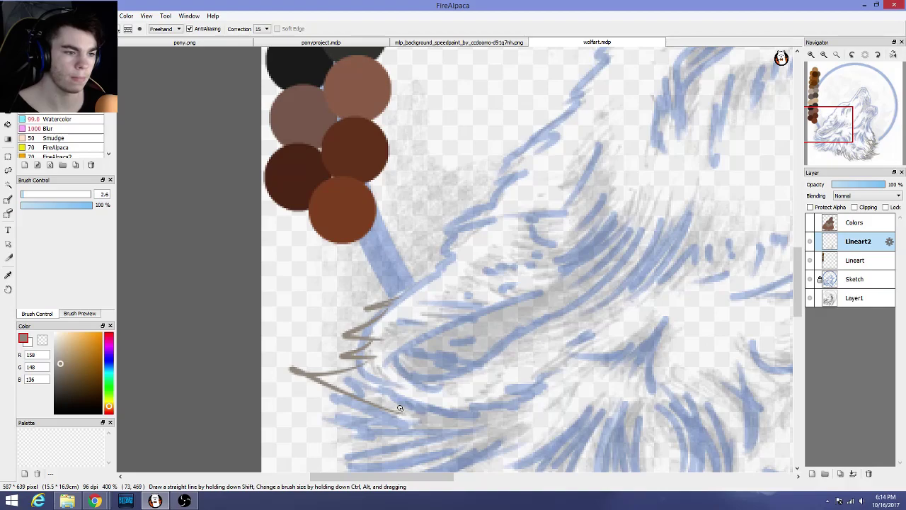
# Continue the wolf's left fur outline below the long tuft with short zigzag spikes and overlapping tapered strokes
pyautogui.moveTo(332, 387); pyautogui.dragTo(388, 418)
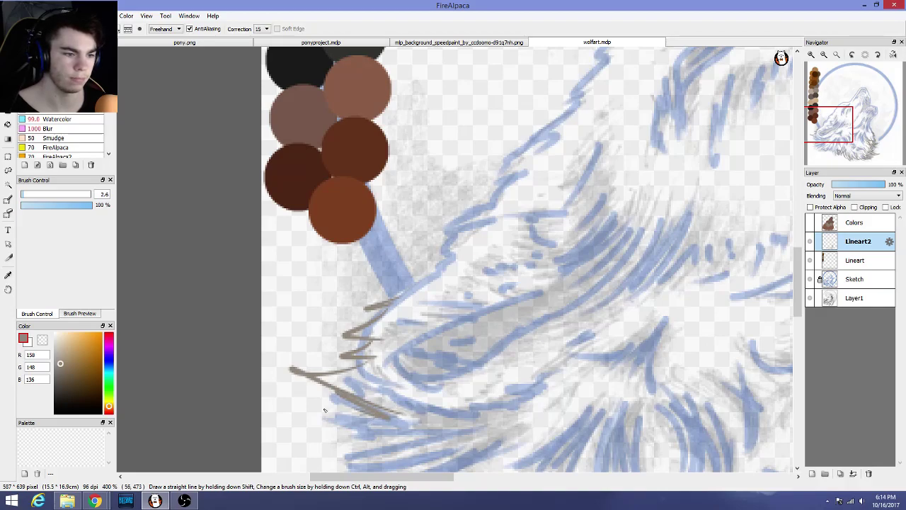
pyautogui.moveTo(325, 409)
pyautogui.mouseDown()
pyautogui.moveTo(364, 441)
pyautogui.moveTo(402, 444)
pyautogui.mouseUp()
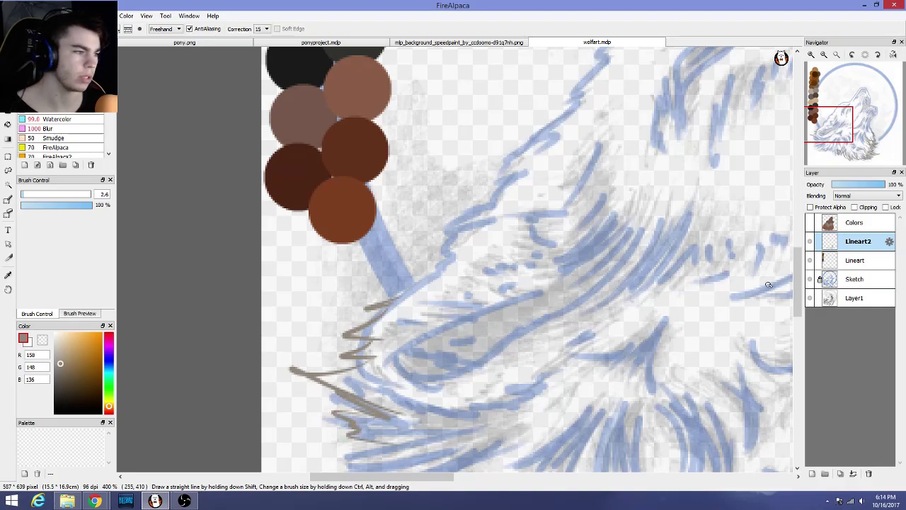
pyautogui.scroll(-3, 798, 284)
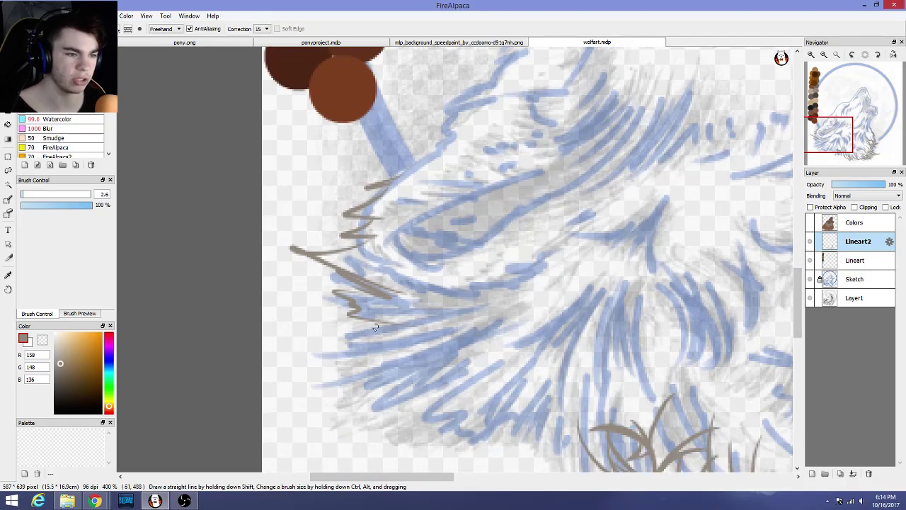
pyautogui.moveTo(375, 327)
pyautogui.mouseDown()
pyautogui.moveTo(310, 343)
pyautogui.moveTo(393, 350)
pyautogui.mouseUp()
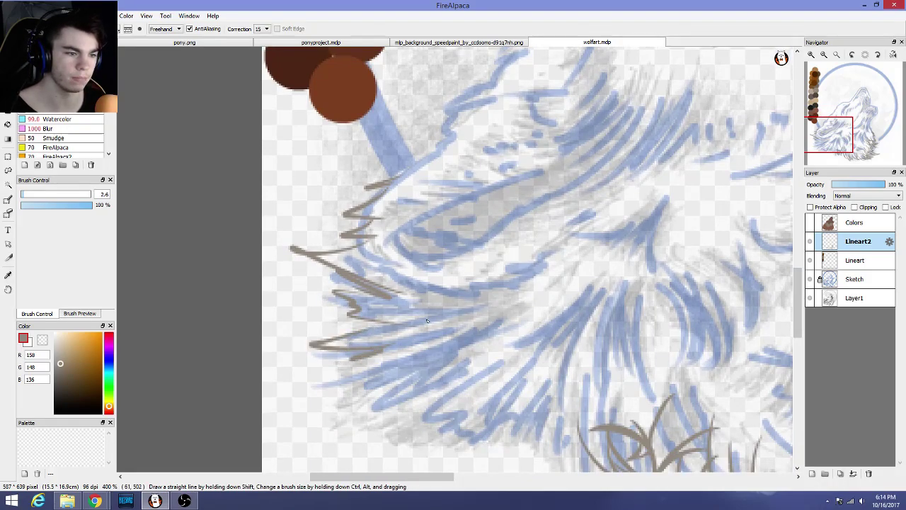
pyautogui.moveTo(428, 321); pyautogui.dragTo(417, 337)
pyautogui.moveTo(359, 358); pyautogui.dragTo(393, 367)
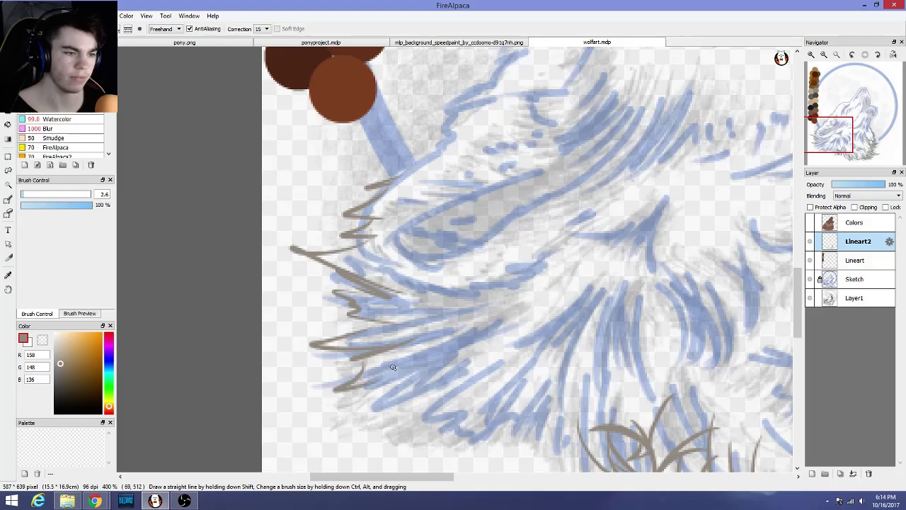
pyautogui.moveTo(361, 320)
pyautogui.mouseDown()
pyautogui.moveTo(313, 328)
pyautogui.moveTo(379, 336)
pyautogui.mouseUp()
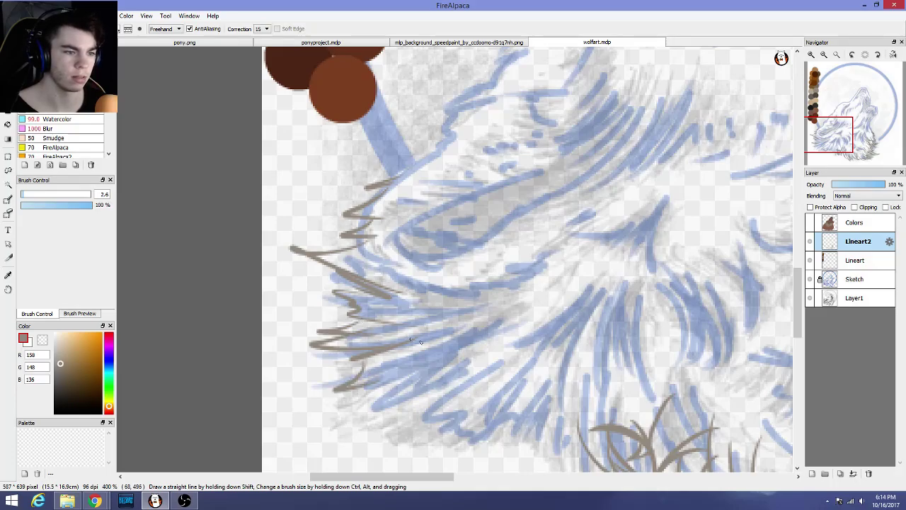
# Set the brush size to 4.2 and draw a long, thick fur stroke beneath the lowest left spikes, undoing the earlier attempts
pyautogui.scroll(-3, 430, 342)
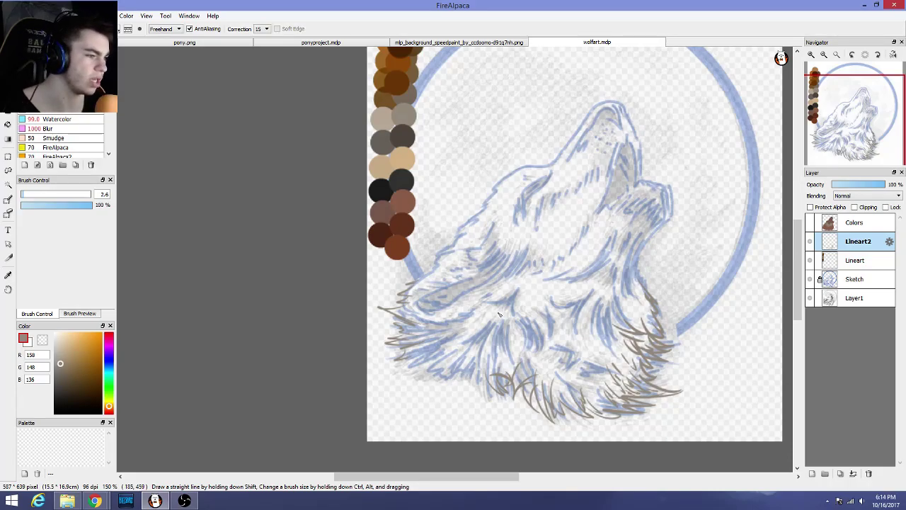
pyautogui.scroll(2, 499, 314)
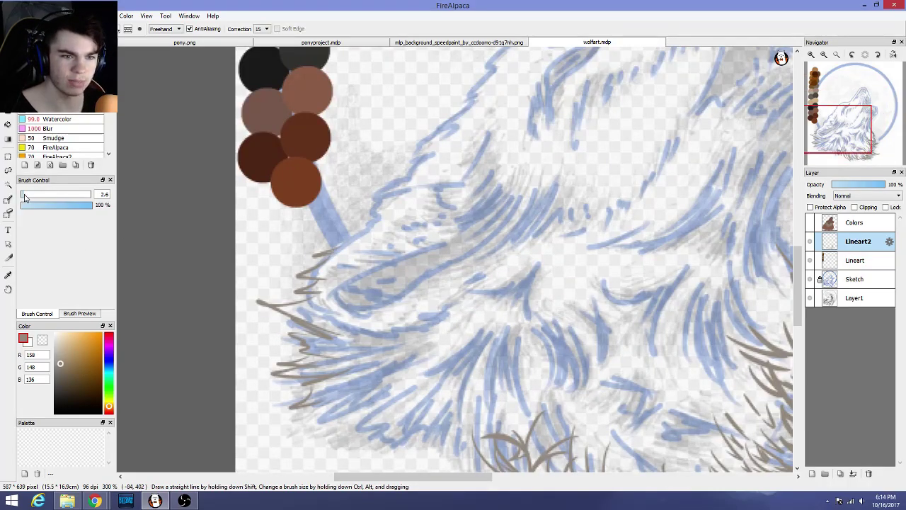
pyautogui.click(25, 195)
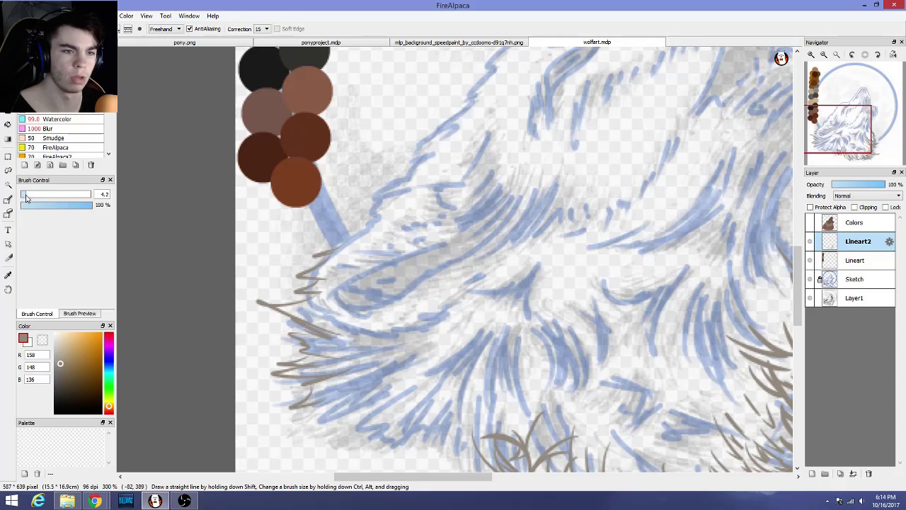
pyautogui.moveTo(342, 394); pyautogui.dragTo(300, 421)
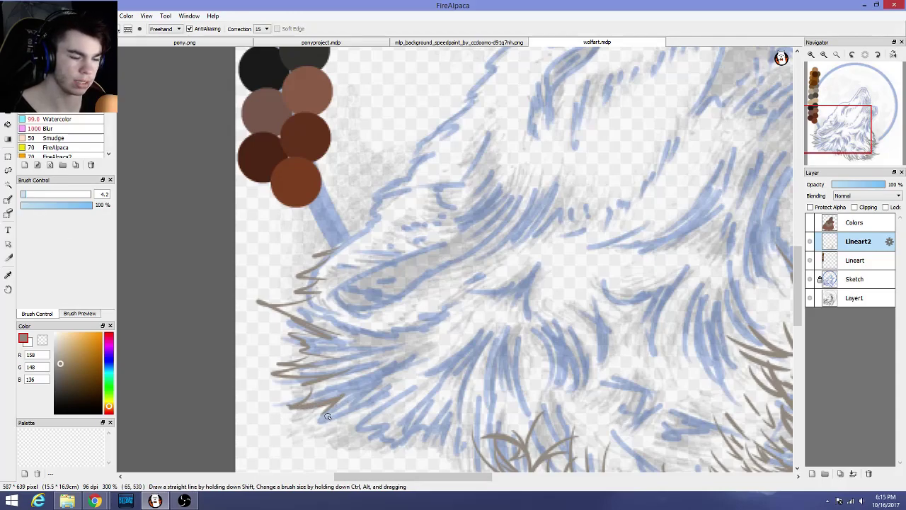
pyautogui.hotkey('ctrl', 'z')
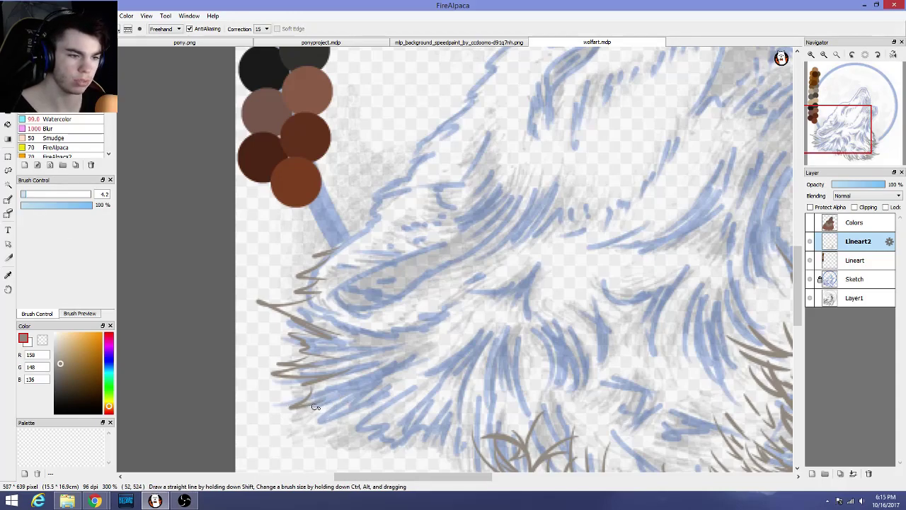
pyautogui.moveTo(300, 417); pyautogui.dragTo(386, 368)
pyautogui.hotkey('ctrl', 'z')
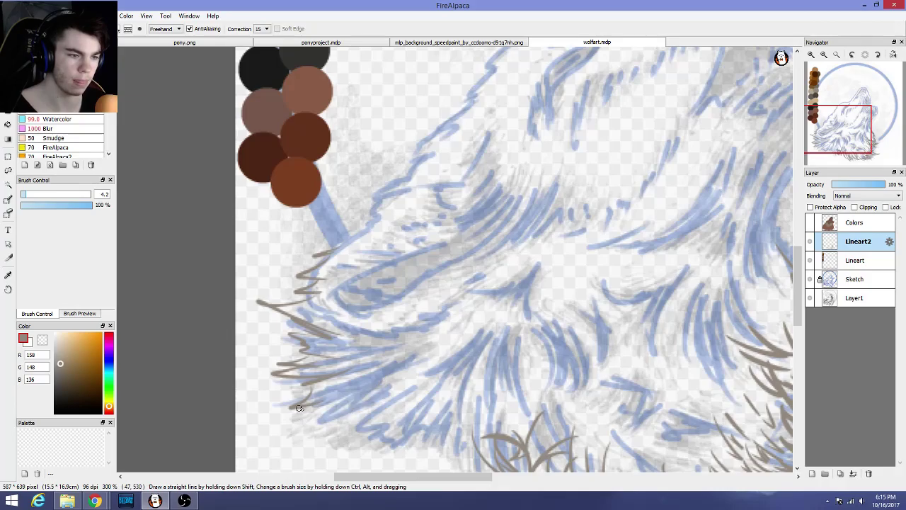
pyautogui.moveTo(311, 401)
pyautogui.mouseDown()
pyautogui.moveTo(301, 411)
pyautogui.moveTo(423, 368)
pyautogui.mouseUp()
pyautogui.hotkey('ctrl', 'z')
pyautogui.moveTo(308, 417); pyautogui.dragTo(385, 408)
# Extend the lower-left fur edge with a folded pointed stroke and two curved downward tufts, undoing the extra strokes
pyautogui.scroll(3, 389, 409)
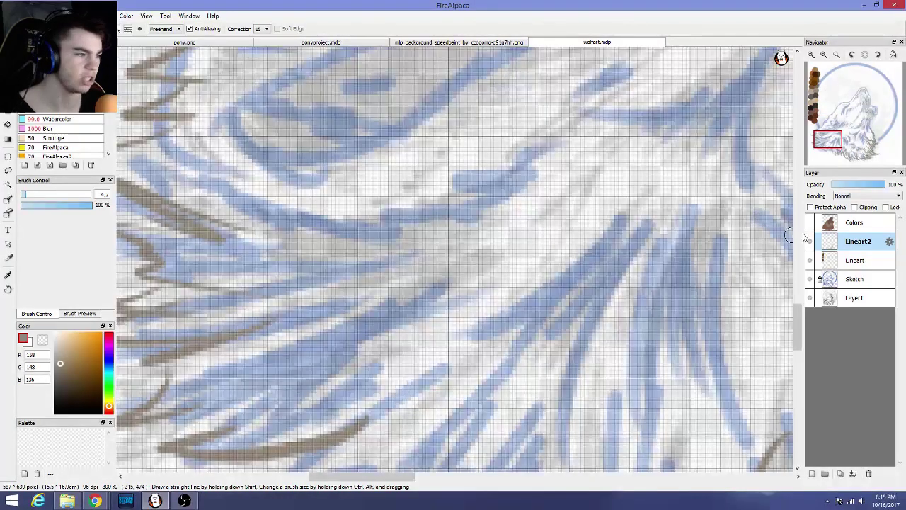
pyautogui.moveTo(802, 311); pyautogui.dragTo(801, 343)
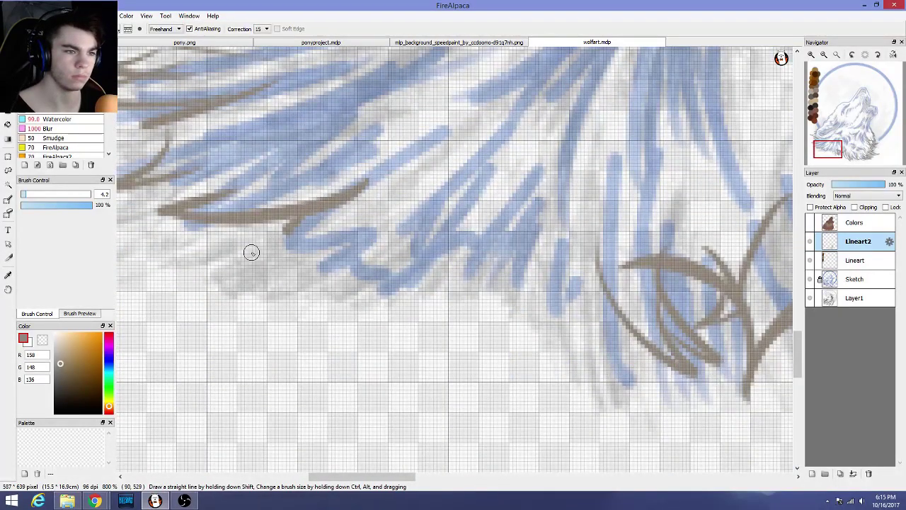
pyautogui.moveTo(261, 252); pyautogui.dragTo(428, 146)
pyautogui.moveTo(397, 188)
pyautogui.mouseDown()
pyautogui.moveTo(465, 236)
pyautogui.moveTo(427, 160)
pyautogui.mouseUp()
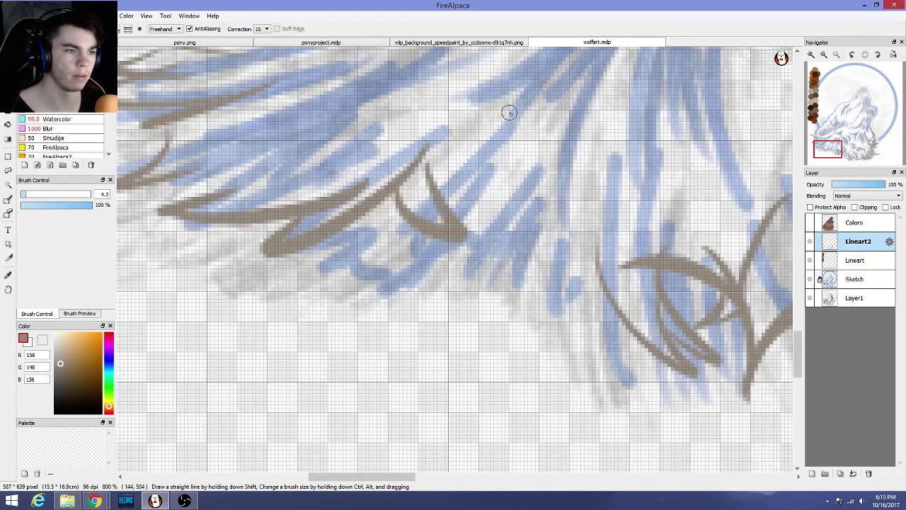
pyautogui.moveTo(403, 217)
pyautogui.mouseDown()
pyautogui.moveTo(384, 204)
pyautogui.moveTo(379, 261)
pyautogui.mouseUp()
pyautogui.hotkey('ctrl', 'z')
pyautogui.moveTo(326, 195); pyautogui.dragTo(328, 174)
pyautogui.hotkey('ctrl', 'z')
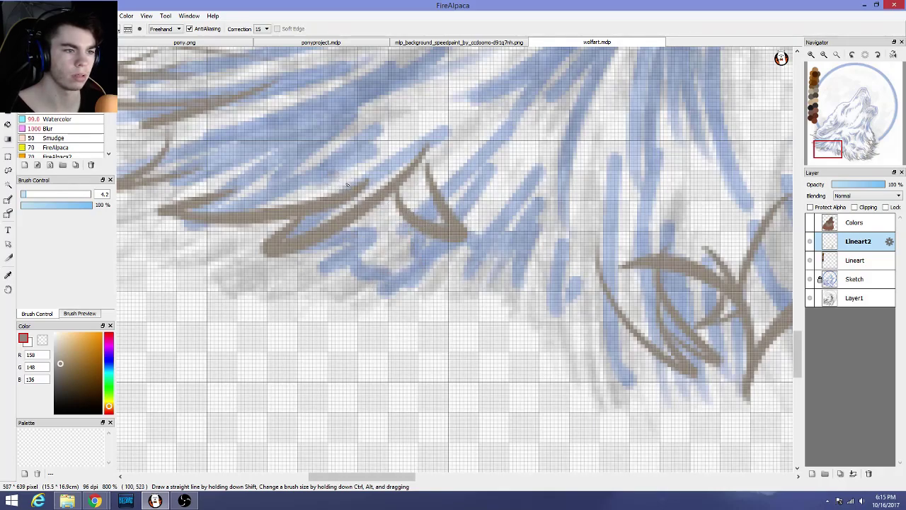
pyautogui.moveTo(399, 203); pyautogui.dragTo(351, 218)
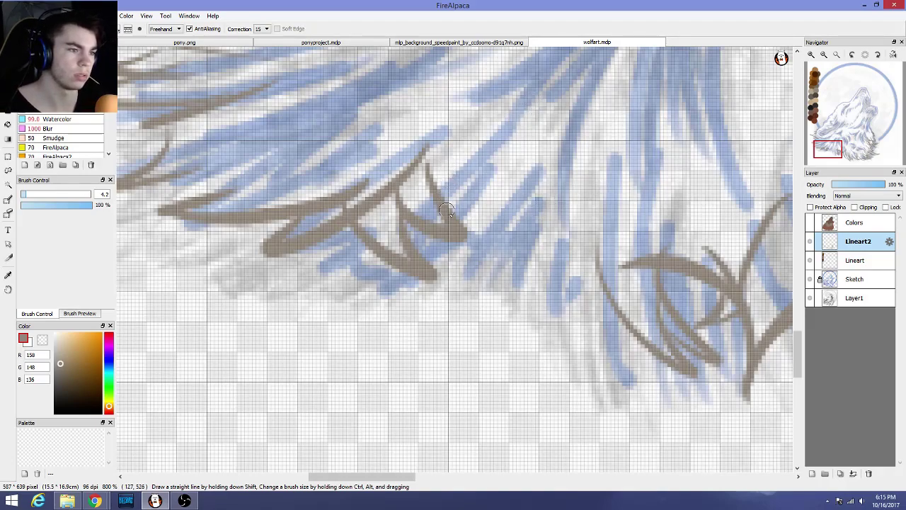
pyautogui.moveTo(573, 95); pyautogui.dragTo(548, 425)
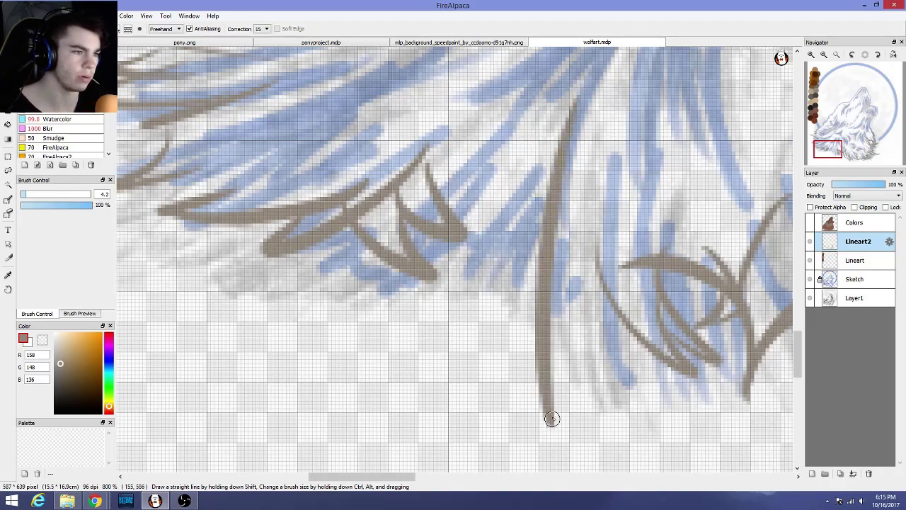
pyautogui.hotkey('ctrl', 'z')
pyautogui.moveTo(573, 117)
pyautogui.mouseDown()
pyautogui.moveTo(591, 425)
pyautogui.moveTo(609, 208)
pyautogui.mouseUp()
pyautogui.hotkey('ctrl', 'z')
pyautogui.hotkey('ctrl', 'z')
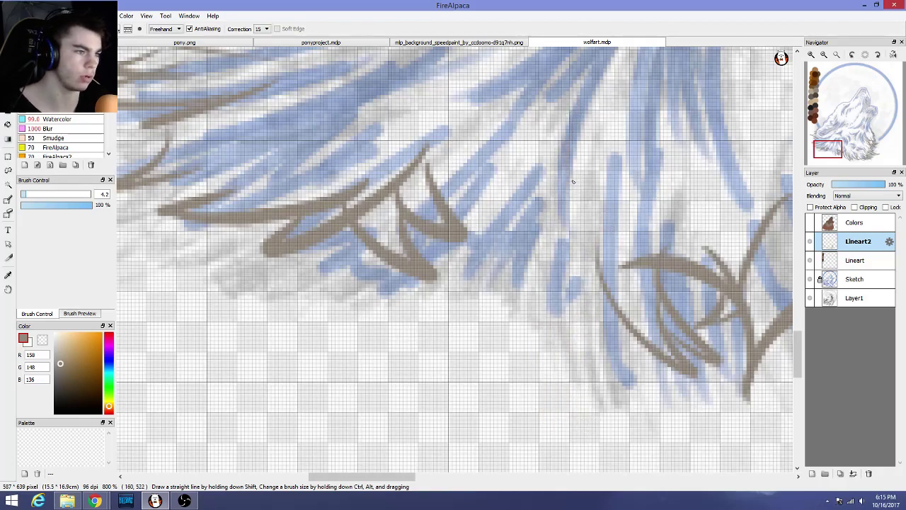
# Fill the gap between the lower-left tufts and the arched strokes with a V-shaped tuft and several thick slanted fur strokes
pyautogui.moveTo(566, 169)
pyautogui.mouseDown()
pyautogui.moveTo(583, 303)
pyautogui.moveTo(616, 362)
pyautogui.mouseUp()
pyautogui.moveTo(616, 363); pyautogui.dragTo(627, 246)
pyautogui.scroll(-3, 691, 197)
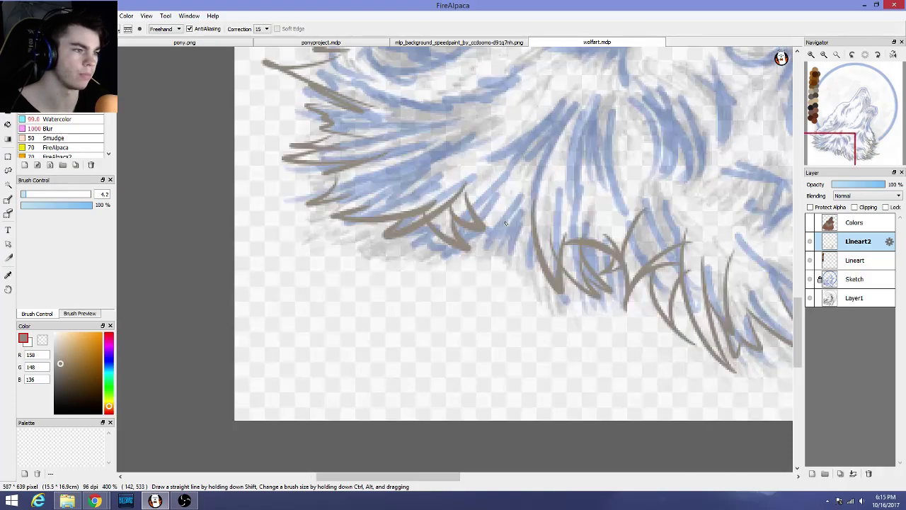
pyautogui.scroll(2, 532, 237)
pyautogui.moveTo(529, 185); pyautogui.dragTo(499, 324)
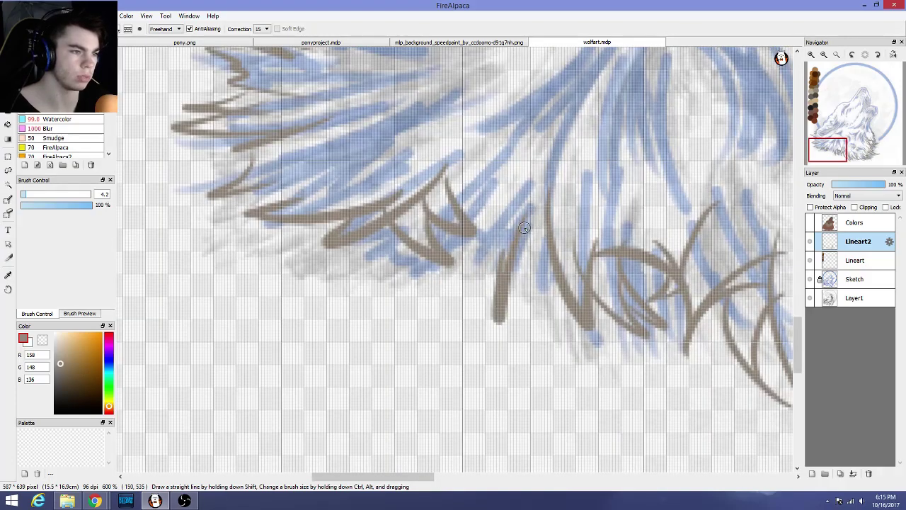
pyautogui.moveTo(460, 279); pyautogui.dragTo(514, 172)
pyautogui.moveTo(495, 242); pyautogui.dragTo(528, 166)
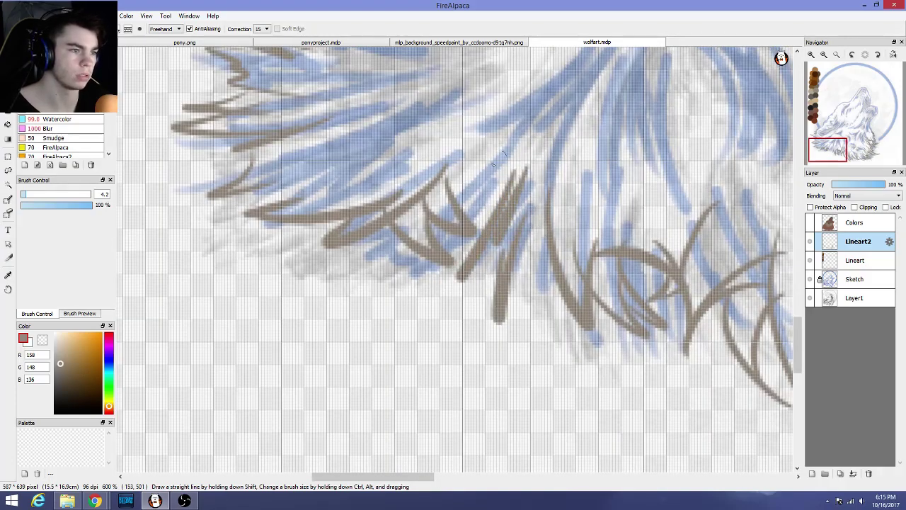
pyautogui.scroll(-3, 494, 180)
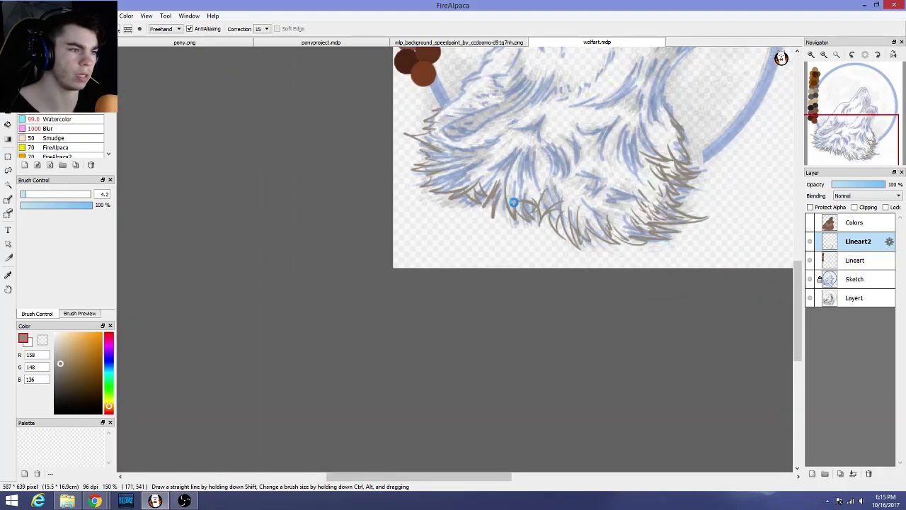
pyautogui.scroll(3, 514, 202)
pyautogui.moveTo(455, 207); pyautogui.dragTo(464, 106)
pyautogui.scroll(-3, 468, 142)
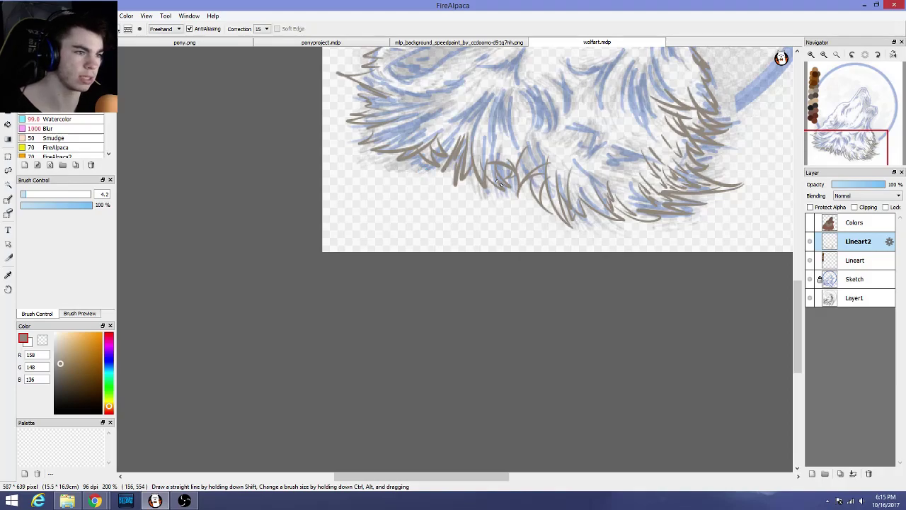
pyautogui.scroll(3, 499, 185)
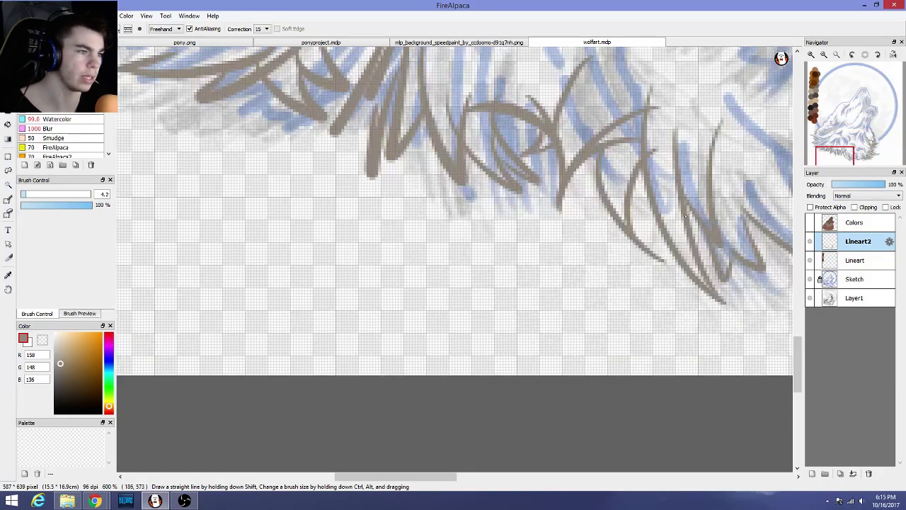
pyautogui.moveTo(660, 181)
pyautogui.mouseDown()
pyautogui.moveTo(648, 244)
pyautogui.moveTo(665, 179)
pyautogui.mouseUp()
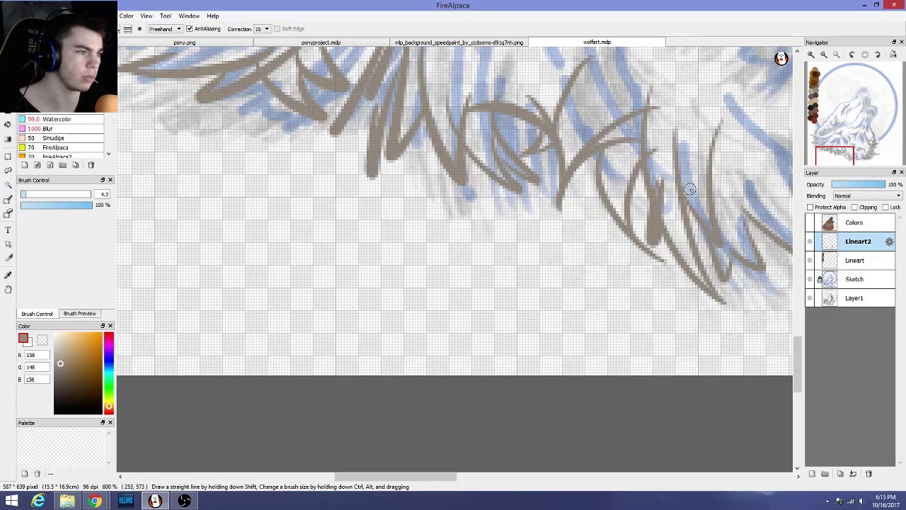
pyautogui.hotkey('ctrl', 'z')
# Inspect the completed left and bottom fur outline against the whole wolf at different magnifications
pyautogui.scroll(-2, 523, 220)
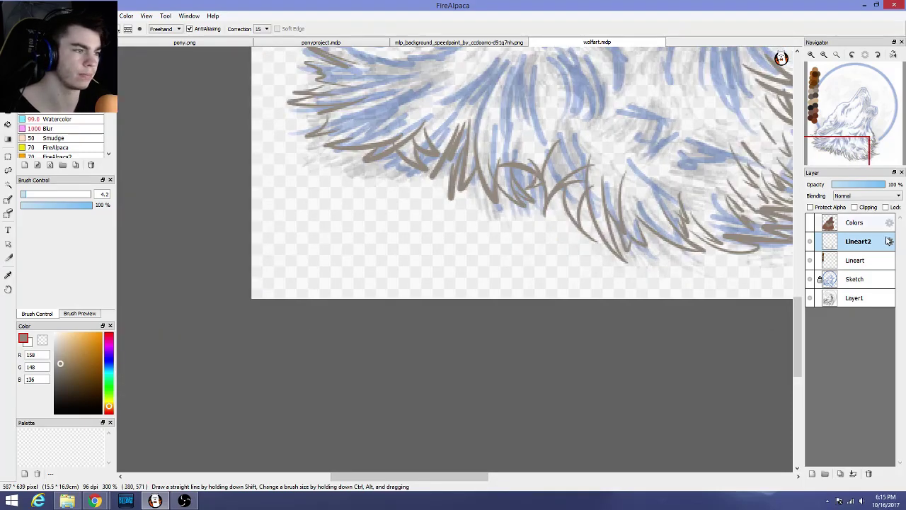
pyautogui.scroll(2, 566, 221)
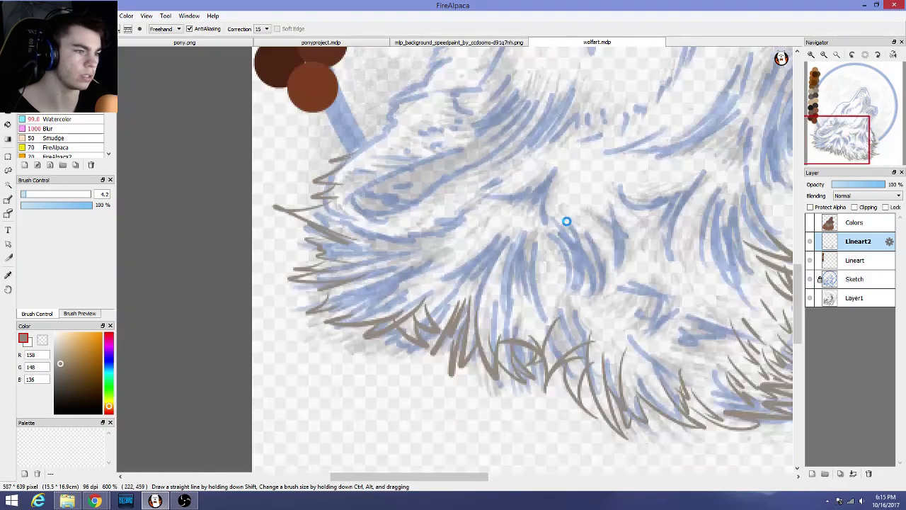
pyautogui.scroll(-5, 567, 222)
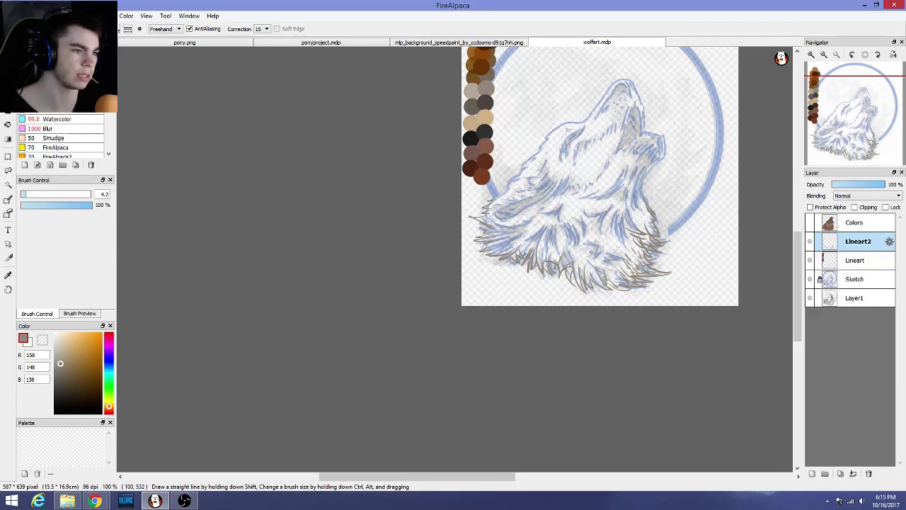
pyautogui.scroll(4, 513, 276)
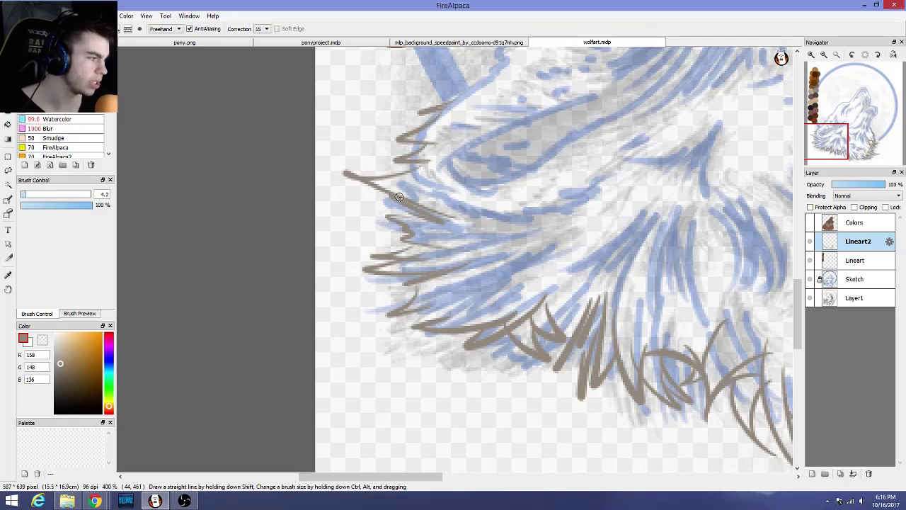
pyautogui.scroll(-2, 397, 196)
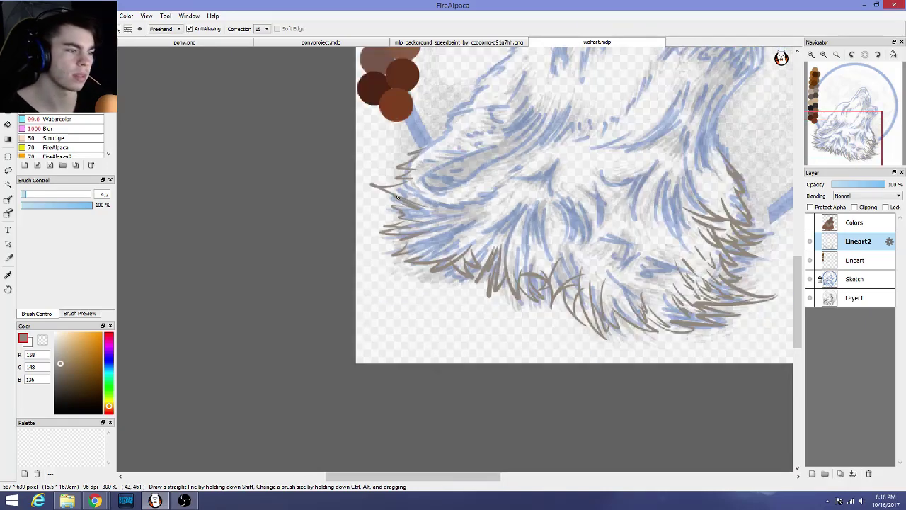
pyautogui.scroll(2, 397, 195)
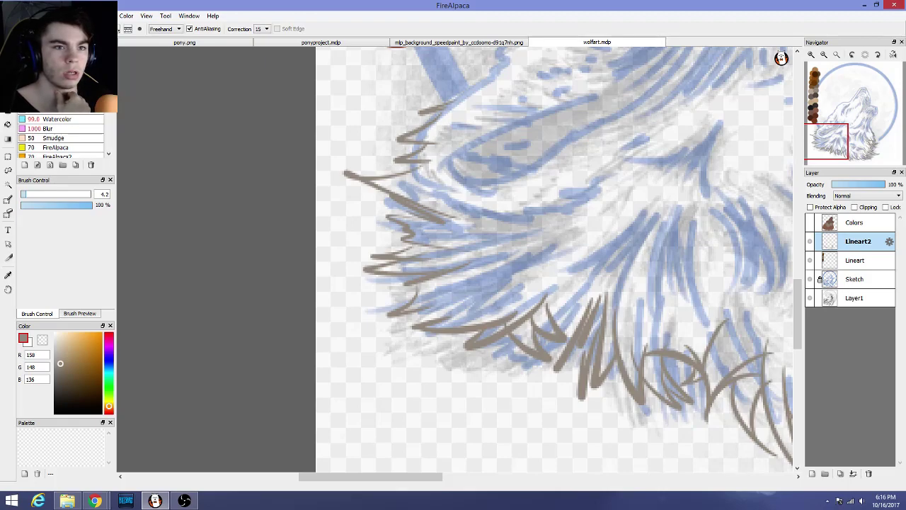
pyautogui.click(45, 16)
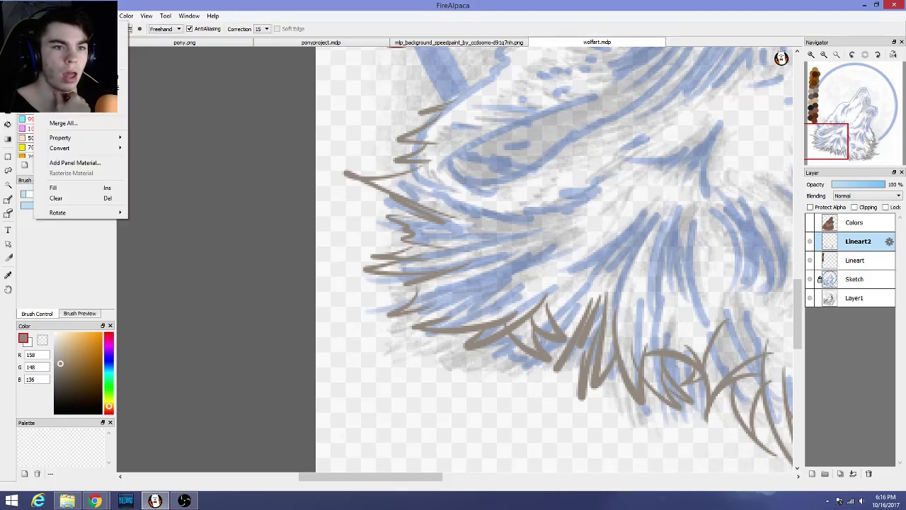
pyautogui.moveTo(25, 15)
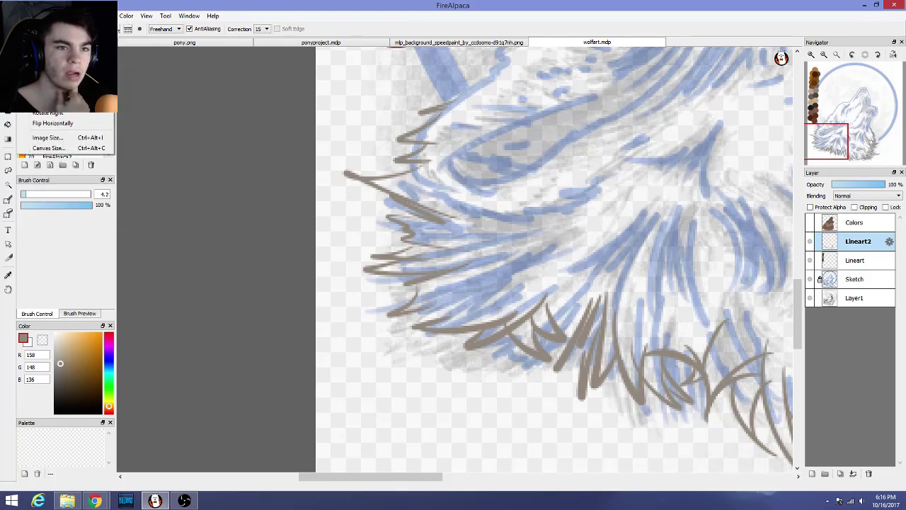
pyautogui.click(57, 141)
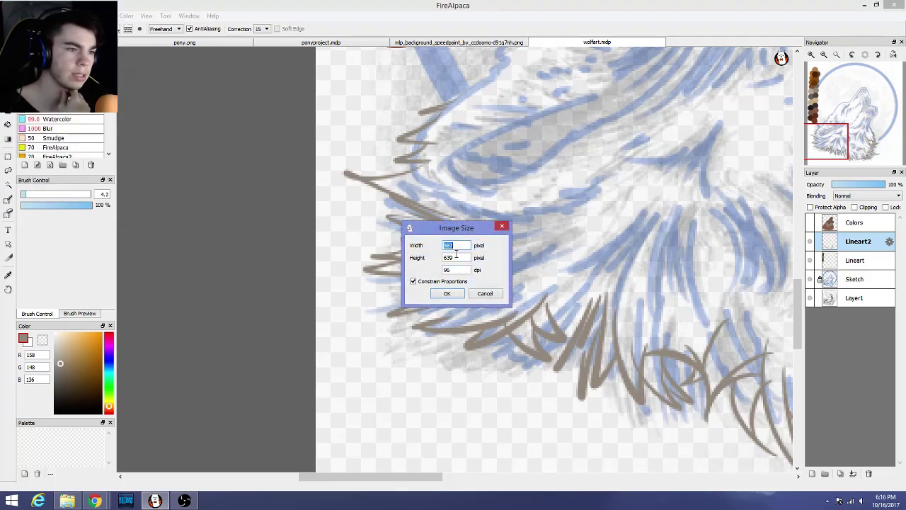
pyautogui.click(486, 294)
# Resize the image to 1000 pixels wide with constrained proportions and set its resolution to 300 dpi
pyautogui.scroll(-4, 566, 312)
pyautogui.scroll(1, 595, 318)
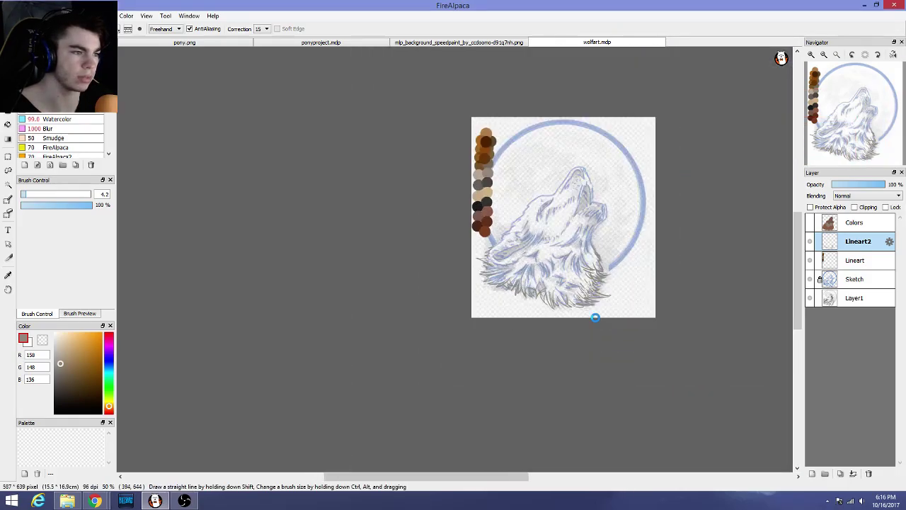
pyautogui.scroll(3, 594, 318)
pyautogui.moveTo(797, 345); pyautogui.dragTo(796, 321)
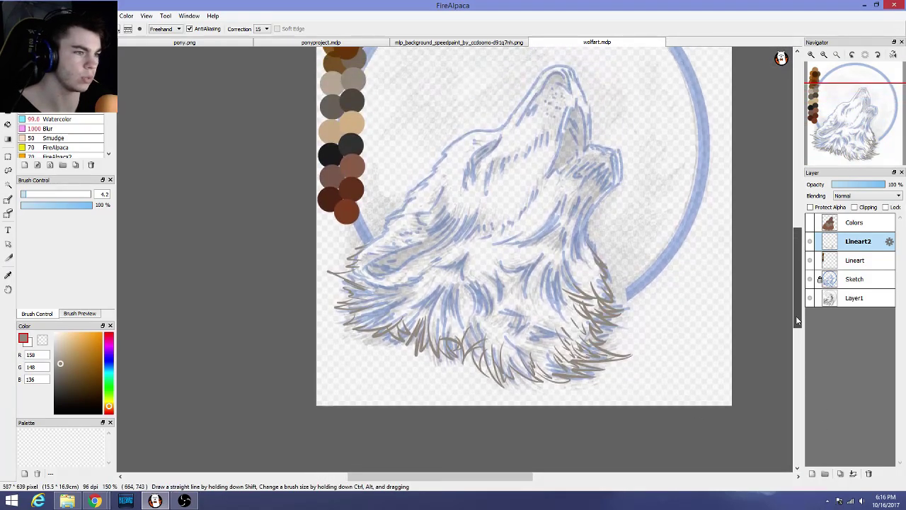
pyautogui.scroll(2, 657, 310)
pyautogui.scroll(-2, 658, 311)
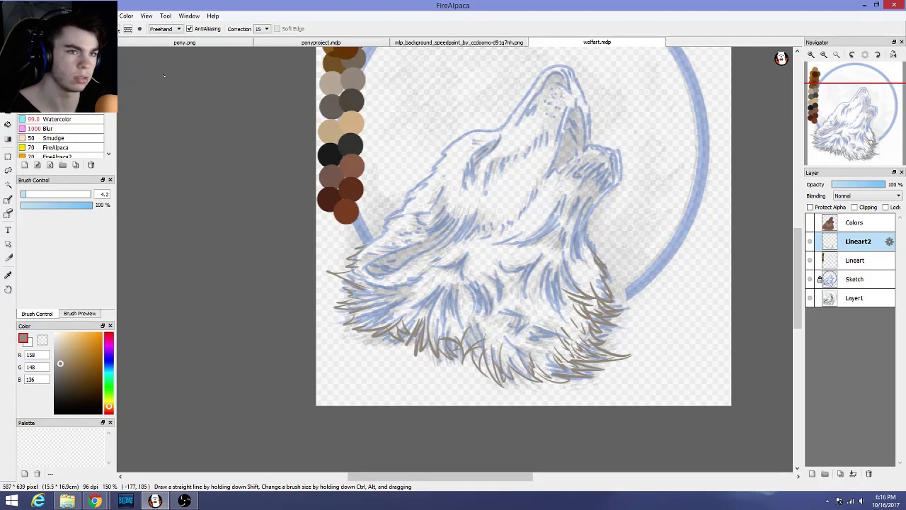
pyautogui.click(44, 15)
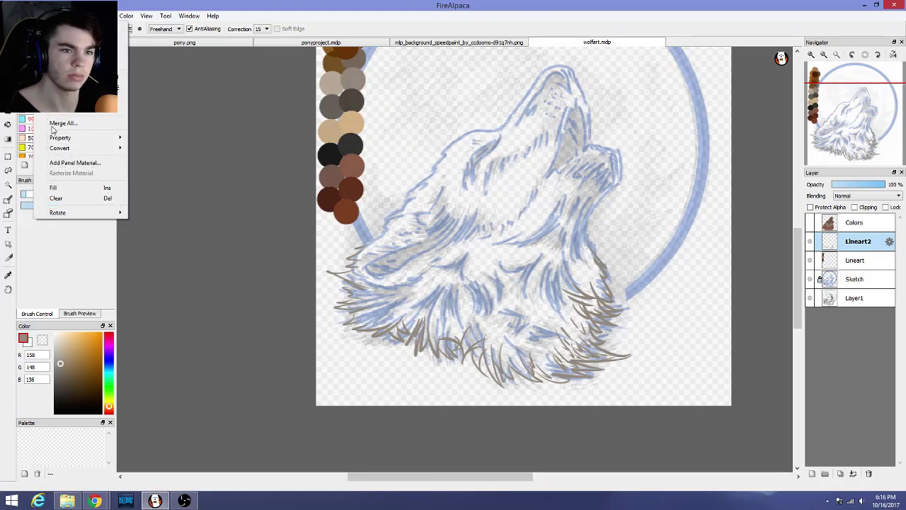
pyautogui.moveTo(26, 15)
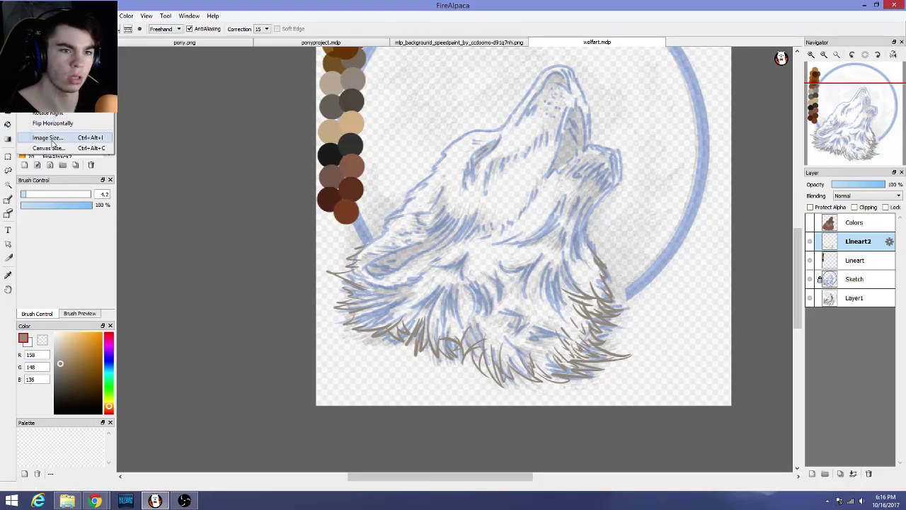
pyautogui.click(53, 138)
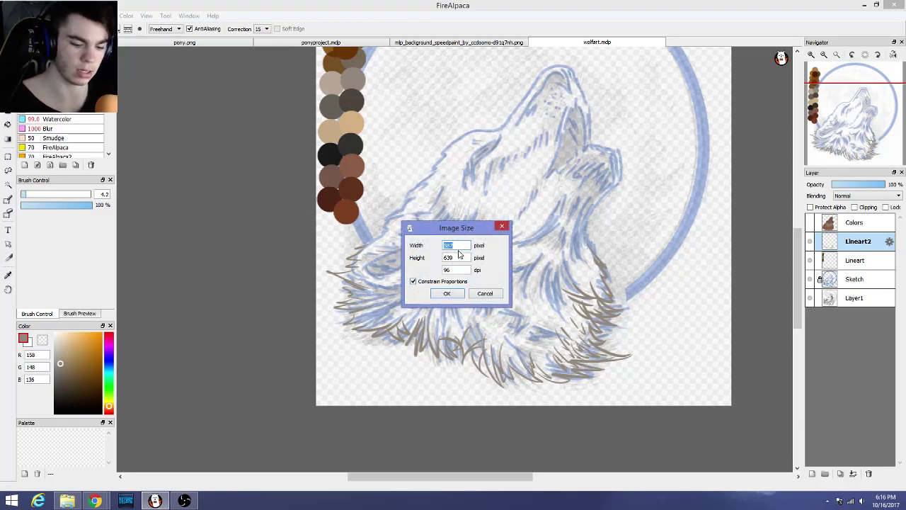
pyautogui.write('1000')
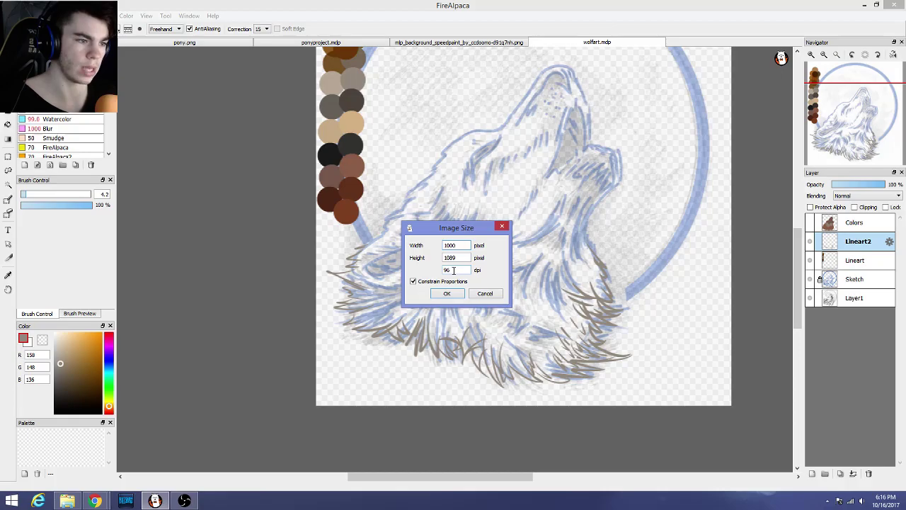
pyautogui.moveTo(453, 270); pyautogui.dragTo(429, 275)
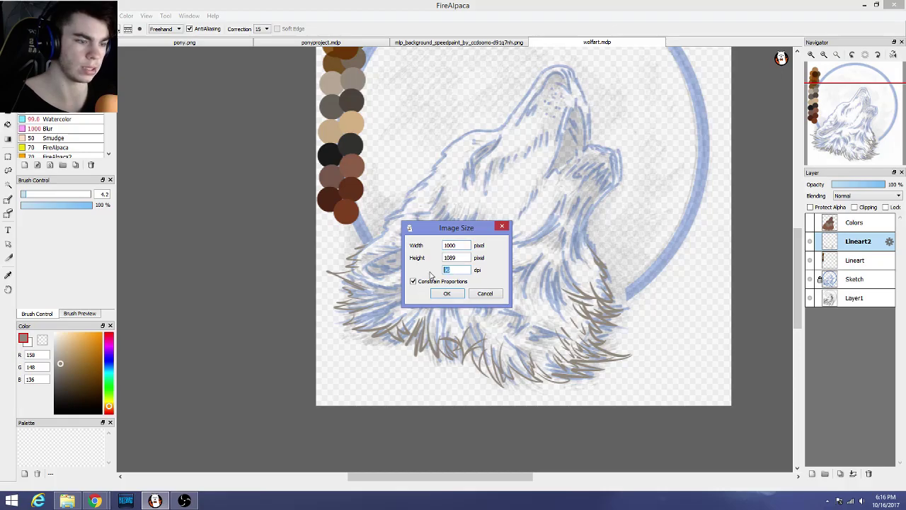
pyautogui.write('300')
pyautogui.click(446, 293)
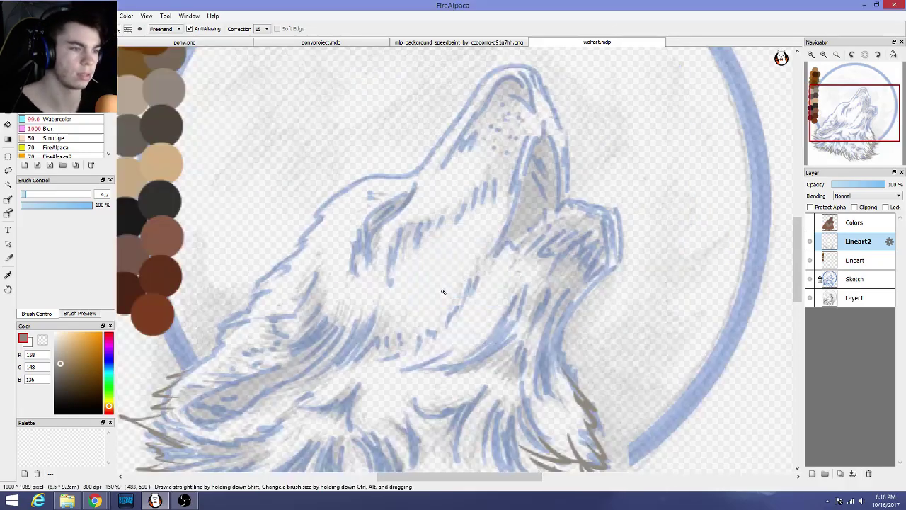
# Inspect the resized wolf drawing and its fur outline at different magnifications
pyautogui.scroll(2, 445, 292)
pyautogui.scroll(-5, 445, 292)
pyautogui.scroll(2, 445, 293)
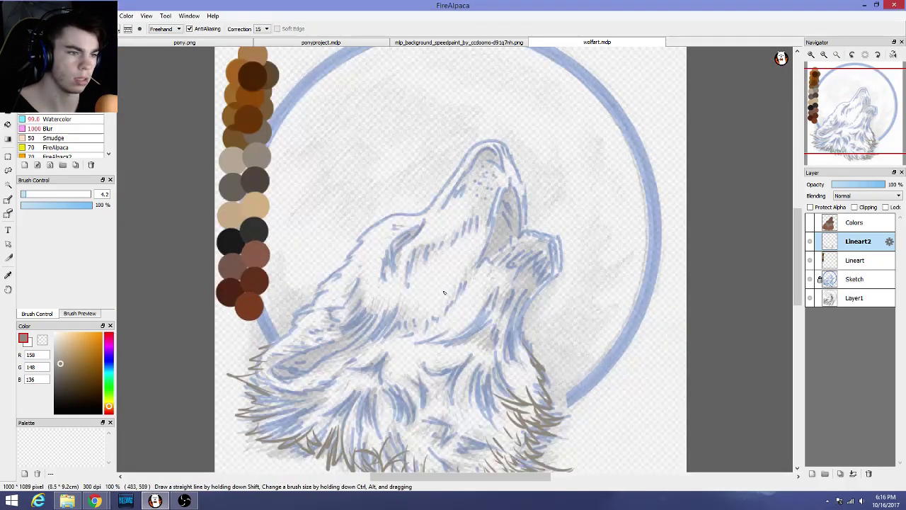
pyautogui.moveTo(797, 271); pyautogui.dragTo(797, 290)
pyautogui.scroll(3, 526, 318)
pyautogui.scroll(-3, 526, 318)
pyautogui.scroll(-2, 526, 318)
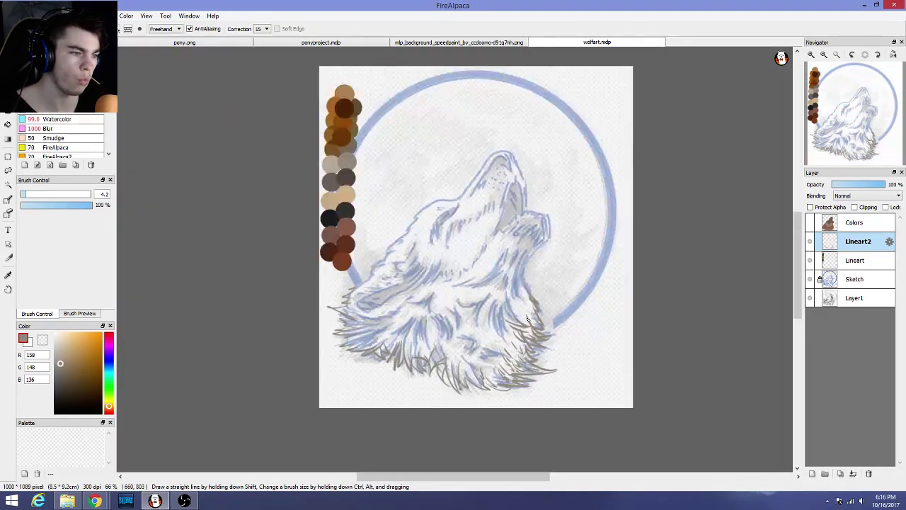
pyautogui.scroll(2, 526, 318)
pyautogui.moveTo(799, 278); pyautogui.dragTo(799, 307)
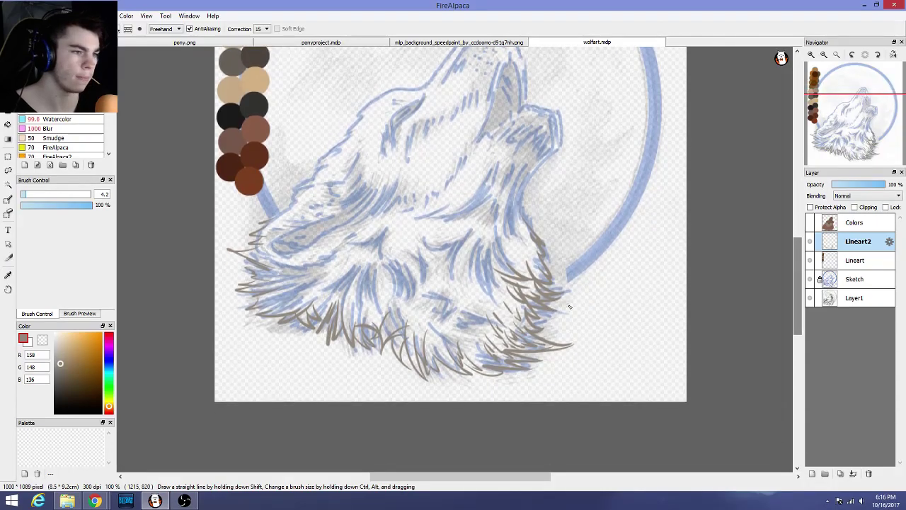
# Draw a curved fur tuft inside the lower-left fur, just above the long bottom-edge stroke, undoing the earlier attempts
pyautogui.scroll(1, 519, 298)
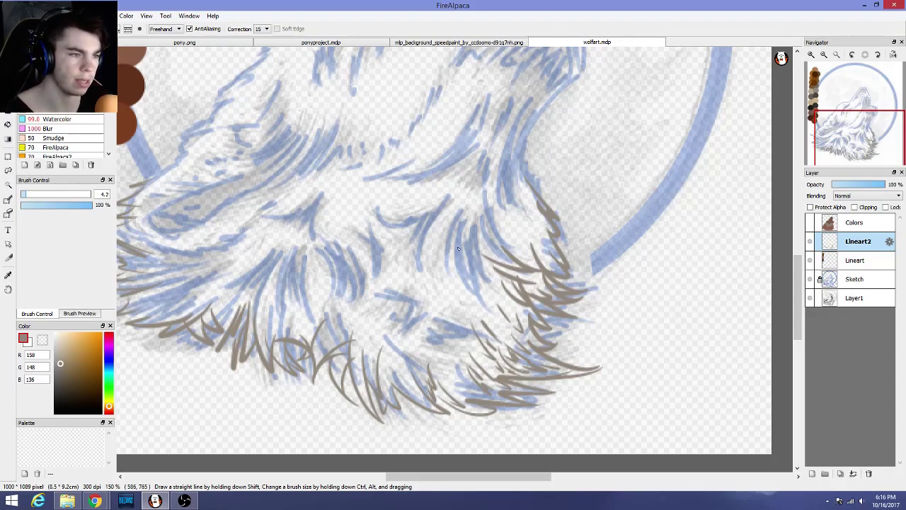
pyautogui.moveTo(467, 475); pyautogui.dragTo(420, 476)
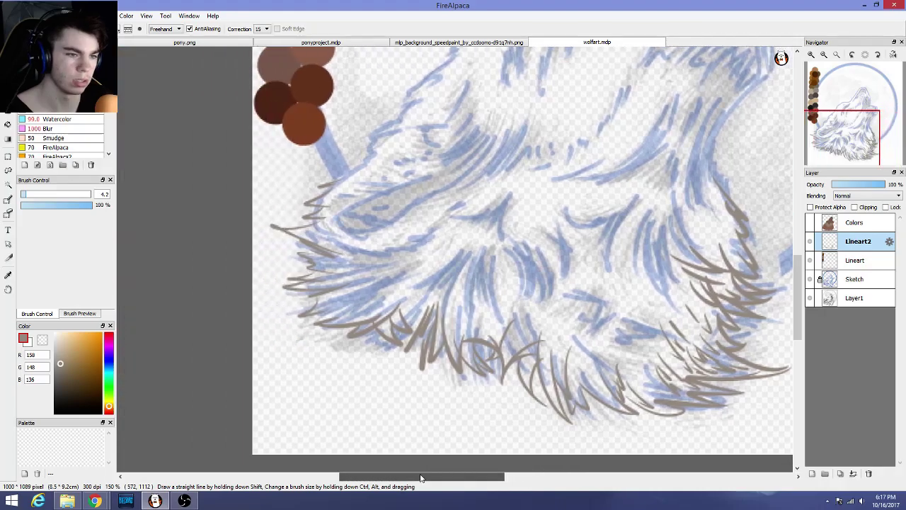
pyautogui.scroll(2, 333, 305)
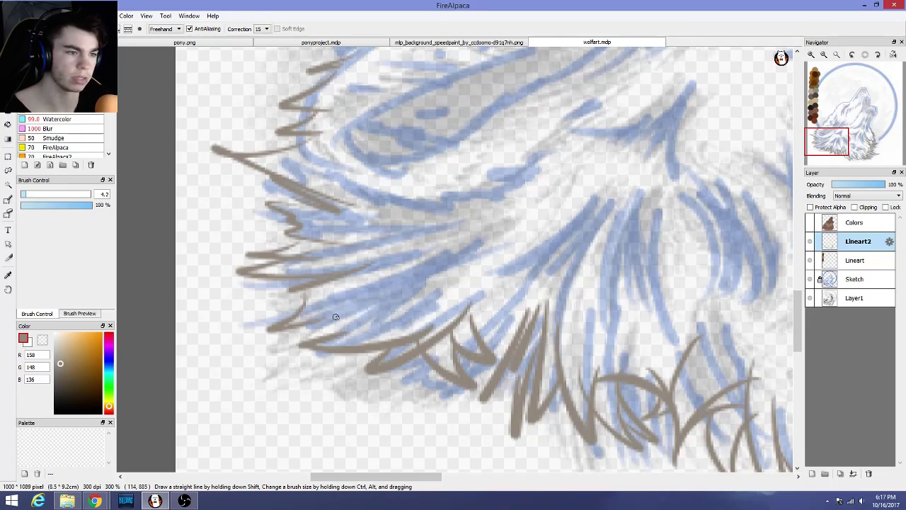
pyautogui.moveTo(318, 322); pyautogui.dragTo(401, 267)
pyautogui.hotkey('ctrl', 'z')
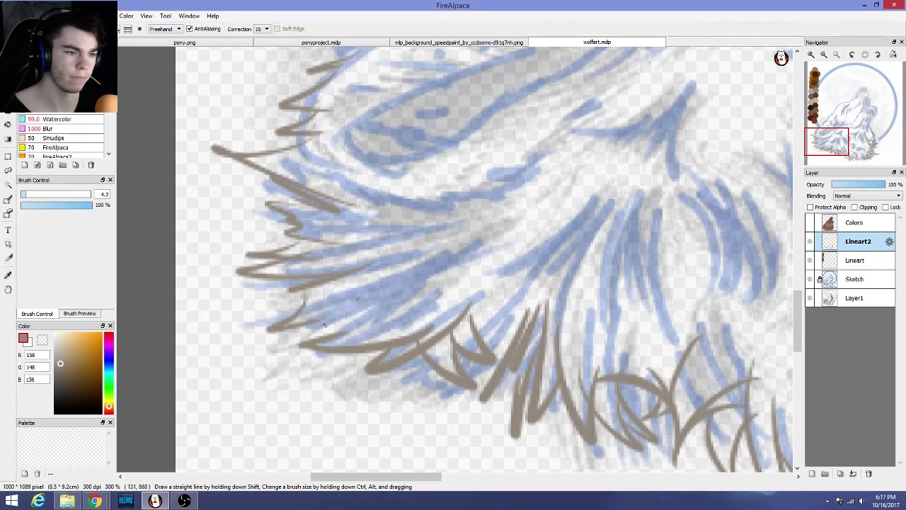
pyautogui.moveTo(324, 327); pyautogui.dragTo(415, 273)
pyautogui.hotkey('ctrl', 'z')
pyautogui.moveTo(333, 315); pyautogui.dragTo(407, 265)
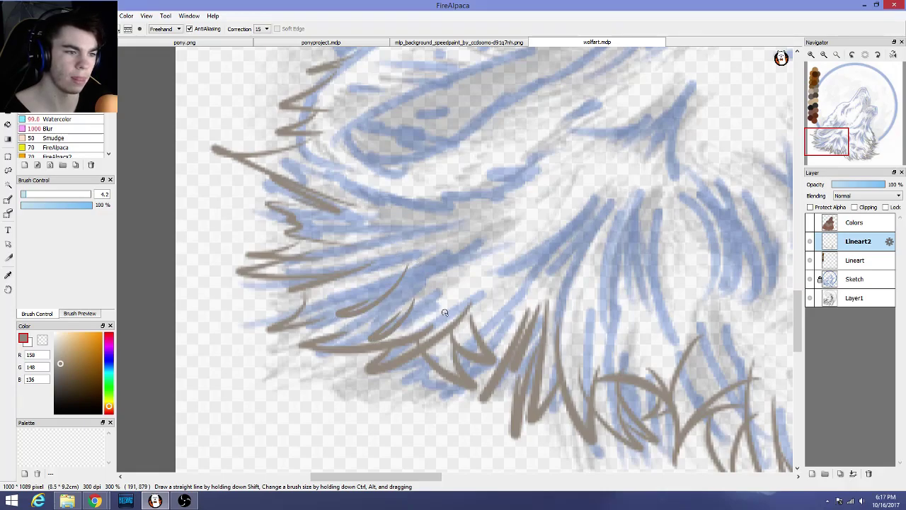
# Add a second curved tuft beside the first and a small hooked tuft above the slanted strokes, undoing the misplaced attempts
pyautogui.hotkey('ctrl', 'z')
pyautogui.moveTo(422, 324); pyautogui.dragTo(426, 276)
pyautogui.hotkey('ctrl', 'z')
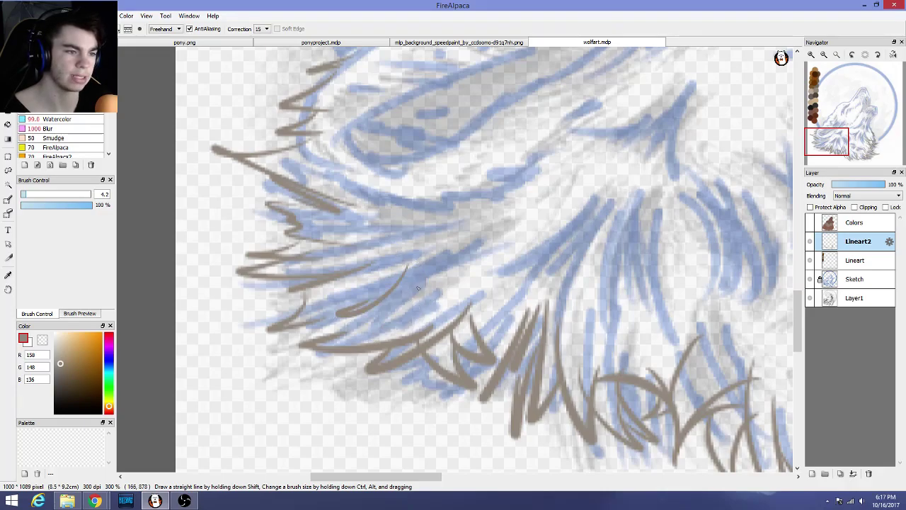
pyautogui.moveTo(390, 314); pyautogui.dragTo(410, 191)
pyautogui.hotkey('ctrl', 'z')
pyautogui.moveTo(390, 312); pyautogui.dragTo(432, 277)
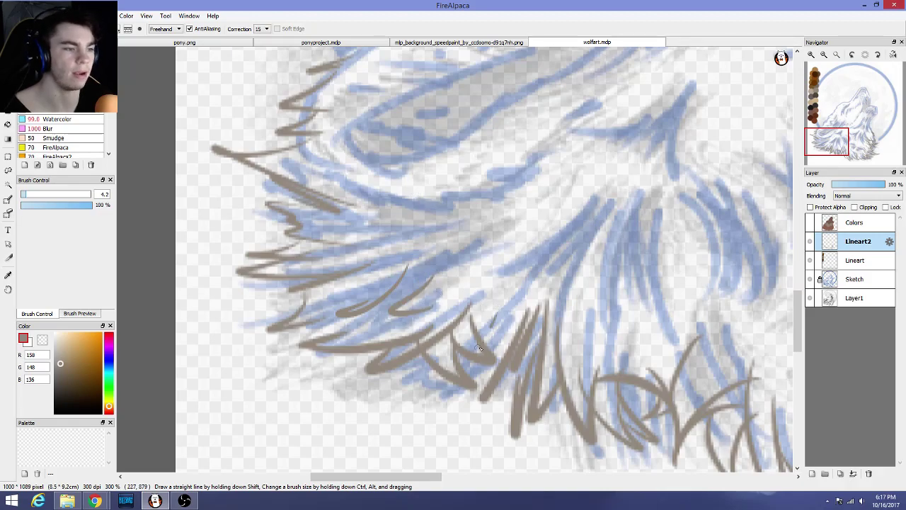
pyautogui.moveTo(484, 343); pyautogui.dragTo(519, 238)
pyautogui.hotkey('ctrl', 'z')
pyautogui.moveTo(501, 300); pyautogui.dragTo(486, 325)
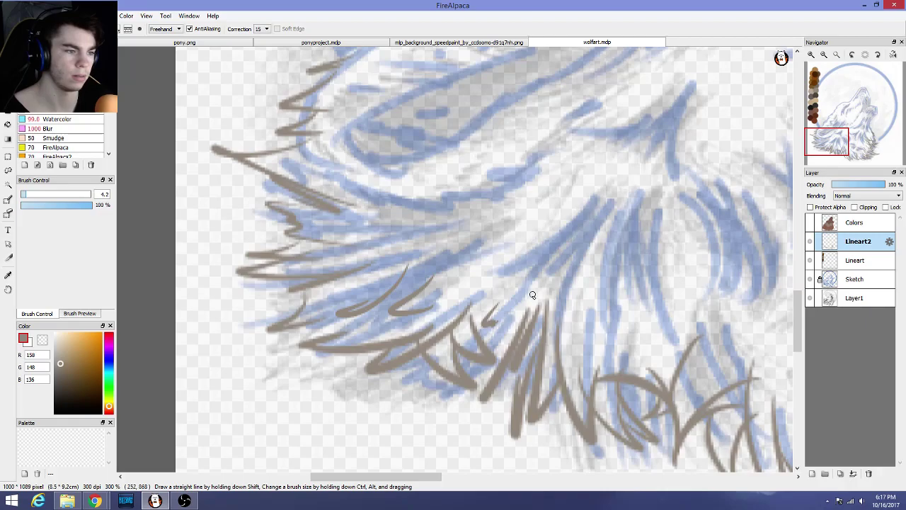
# Try zigzag and long sweeping fur strokes across the middle of the left fur, undoing each attempt
pyautogui.moveTo(335, 251); pyautogui.dragTo(419, 243)
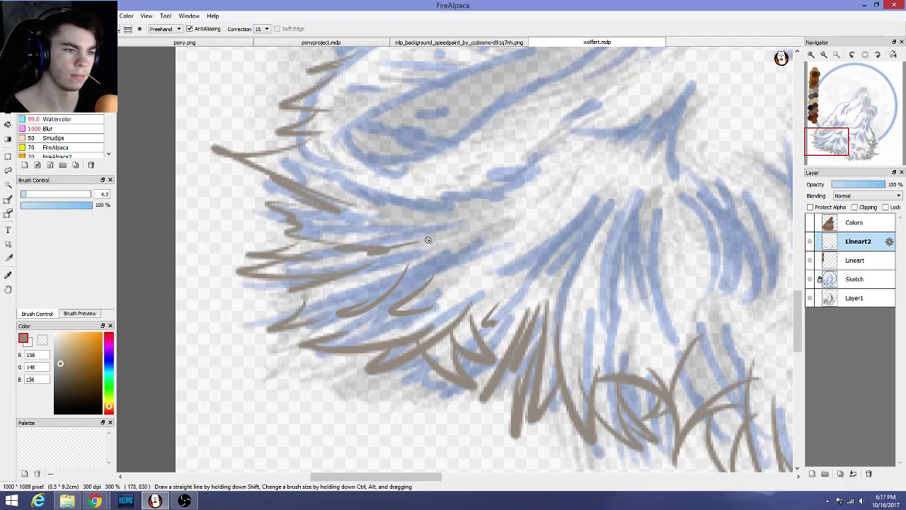
pyautogui.hotkey('ctrl', 'z')
pyautogui.moveTo(344, 242)
pyautogui.mouseDown()
pyautogui.moveTo(420, 241)
pyautogui.moveTo(428, 232)
pyautogui.moveTo(370, 230)
pyautogui.moveTo(476, 201)
pyautogui.mouseUp()
pyautogui.hotkey('ctrl', 'z')
pyautogui.hotkey('ctrl', 'z')
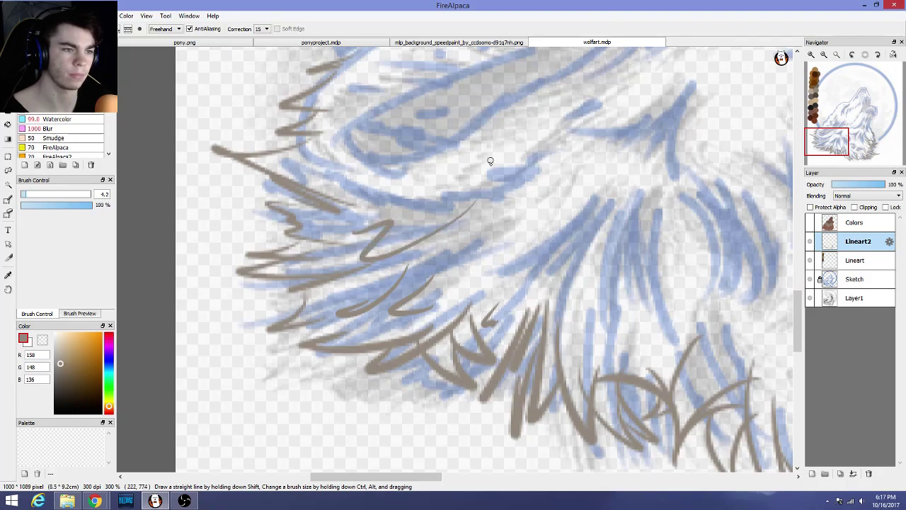
pyautogui.hotkey('ctrl', 'z')
pyautogui.moveTo(365, 247)
pyautogui.mouseDown()
pyautogui.moveTo(428, 205)
pyautogui.moveTo(387, 235)
pyautogui.moveTo(418, 245)
pyautogui.mouseUp()
pyautogui.hotkey('ctrl', 'z')
pyautogui.hotkey('ctrl', 'z')
pyautogui.hotkey('ctrl', 'z')
# Examine the new inner tufts and the left fur outline at different magnifications
pyautogui.scroll(3, 418, 247)
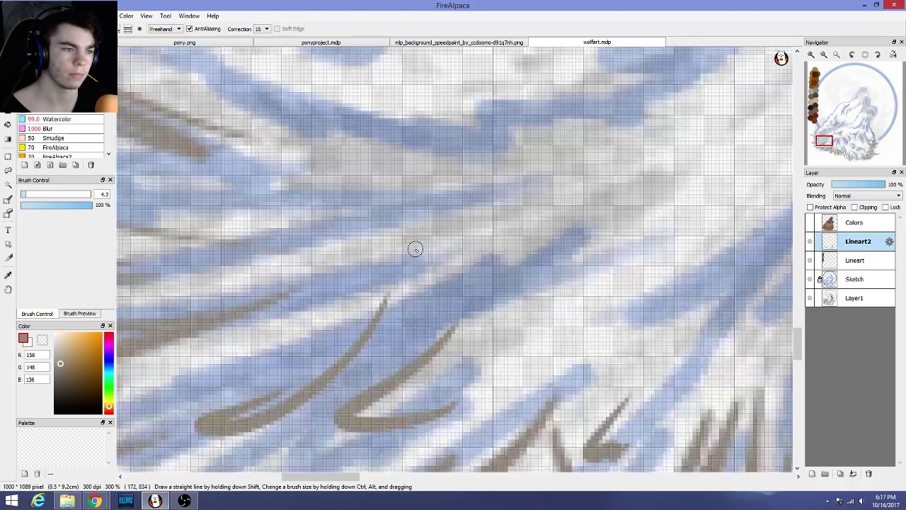
pyautogui.scroll(-4, 415, 248)
pyautogui.scroll(-1, 416, 245)
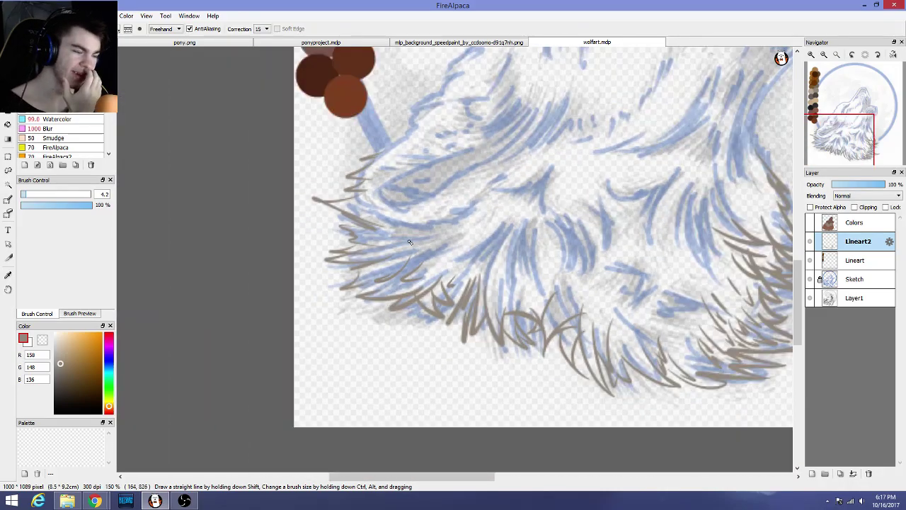
pyautogui.scroll(-2, 409, 242)
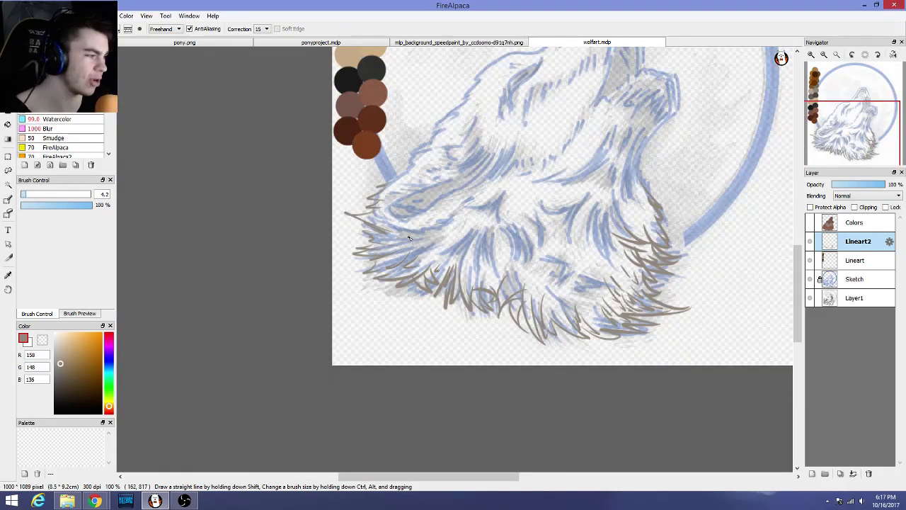
pyautogui.scroll(4, 410, 238)
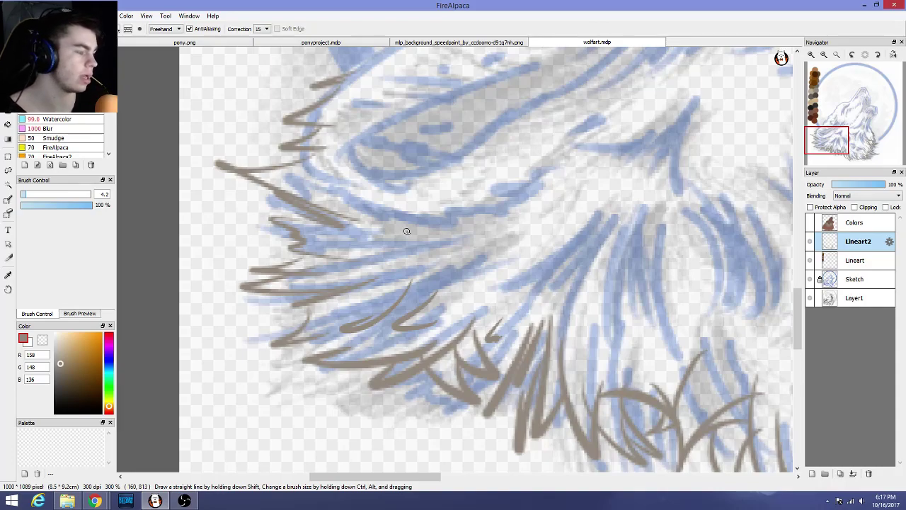
pyautogui.scroll(-1, 407, 231)
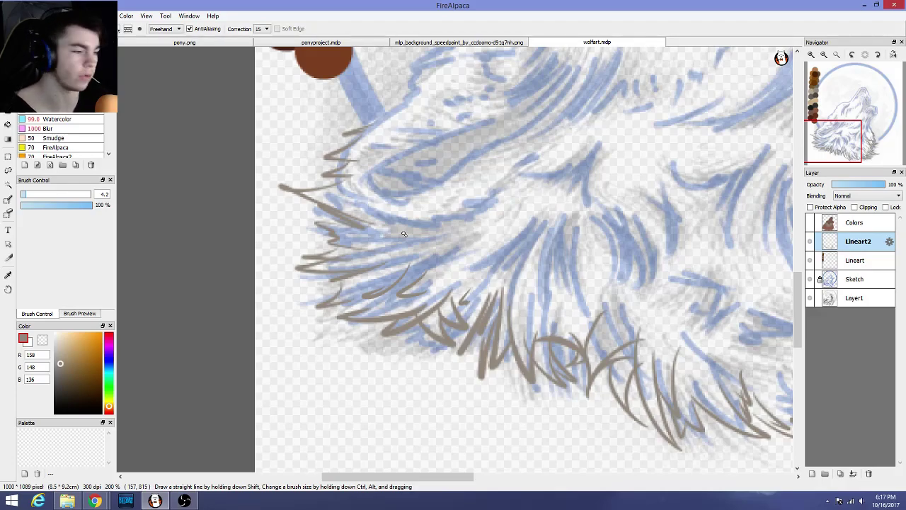
pyautogui.scroll(1, 403, 234)
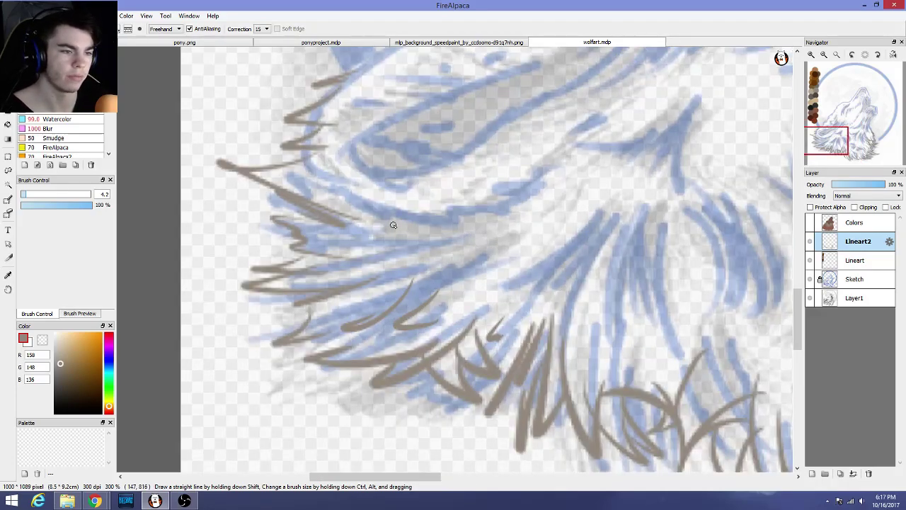
# Try several short slanted fur strokes above the two curved inner tufts, undoing each one
pyautogui.moveTo(433, 477); pyautogui.dragTo(416, 476)
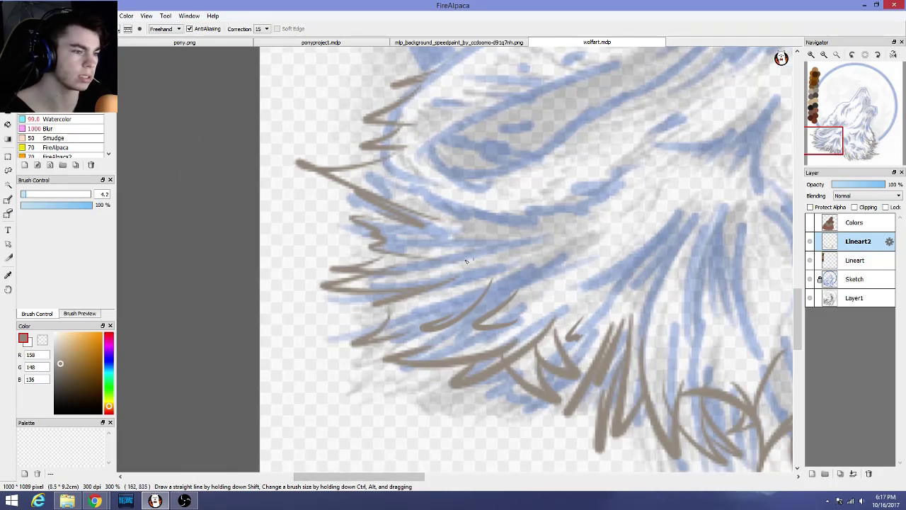
pyautogui.moveTo(437, 294); pyautogui.dragTo(487, 246)
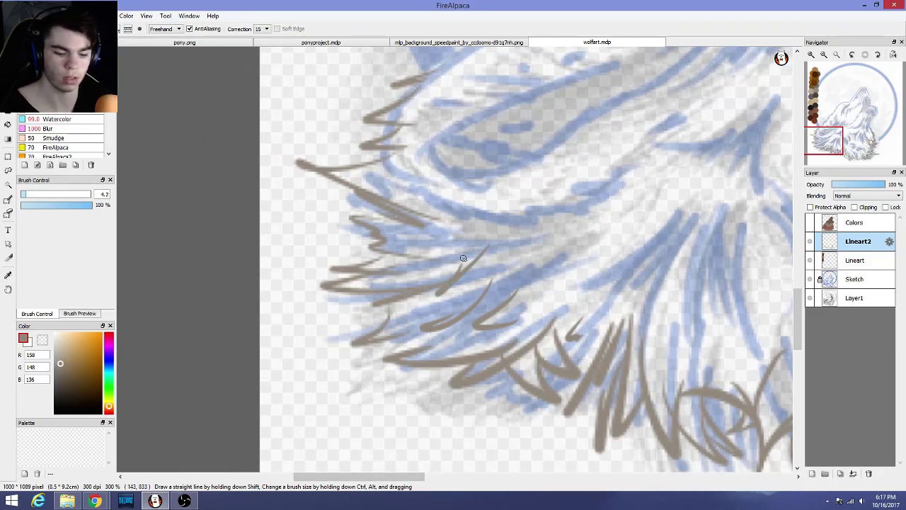
pyautogui.hotkey('ctrl', 'z')
pyautogui.moveTo(424, 303); pyautogui.dragTo(468, 262)
pyautogui.hotkey('ctrl', 'z')
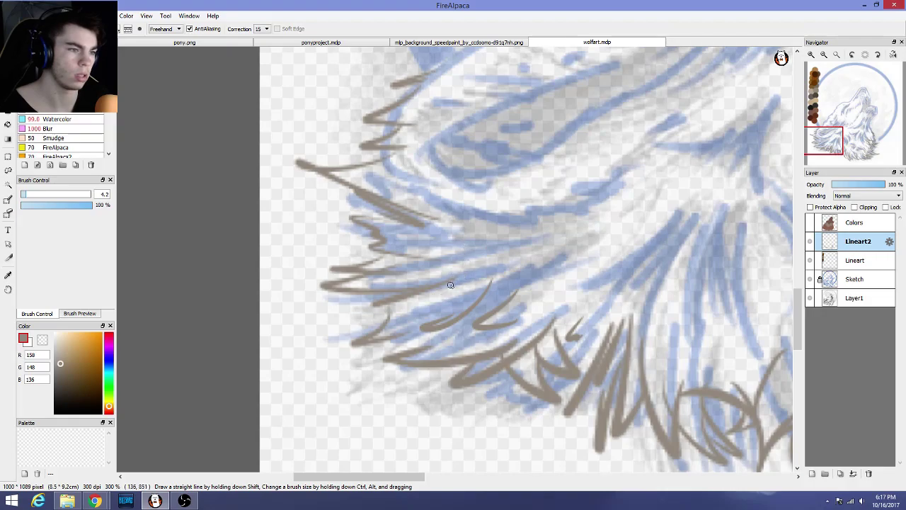
pyautogui.moveTo(451, 299); pyautogui.dragTo(463, 238)
pyautogui.hotkey('ctrl', 'z')
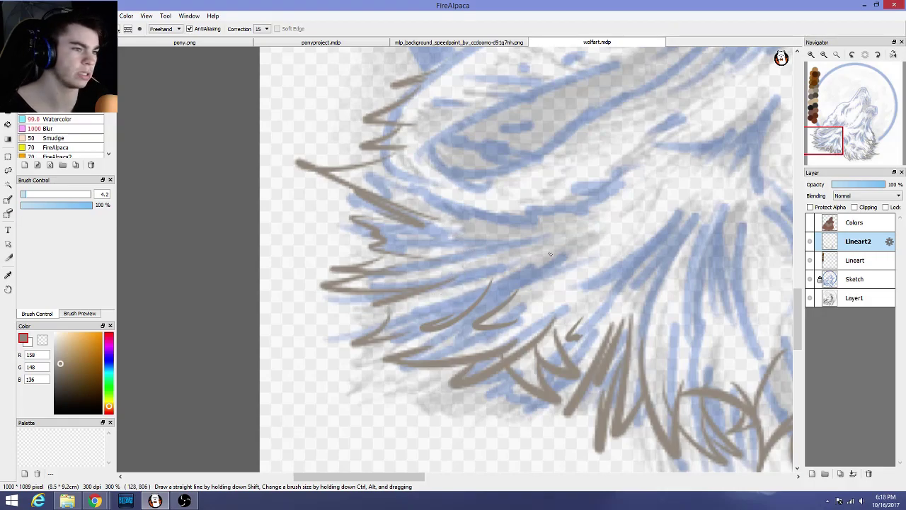
# Try a thin fur stroke along the lower edge of the wolf's ear and undo it
pyautogui.moveTo(359, 476); pyautogui.dragTo(369, 477)
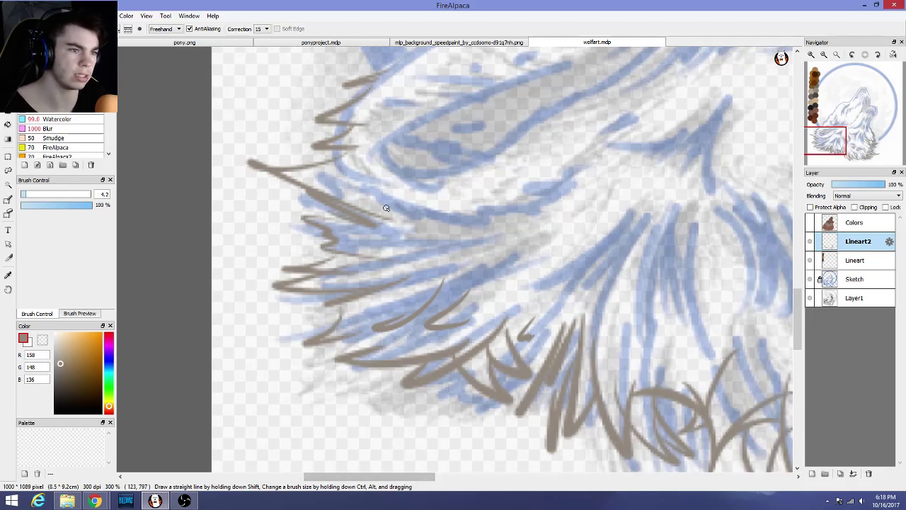
pyautogui.scroll(1, 386, 208)
pyautogui.moveTo(796, 307); pyautogui.dragTo(797, 297)
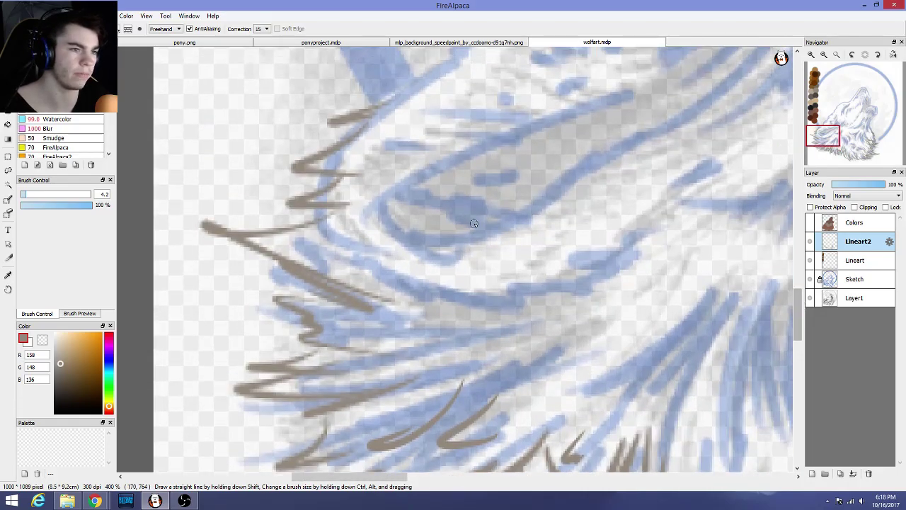
pyautogui.scroll(1, 472, 224)
pyautogui.scroll(-4, 472, 224)
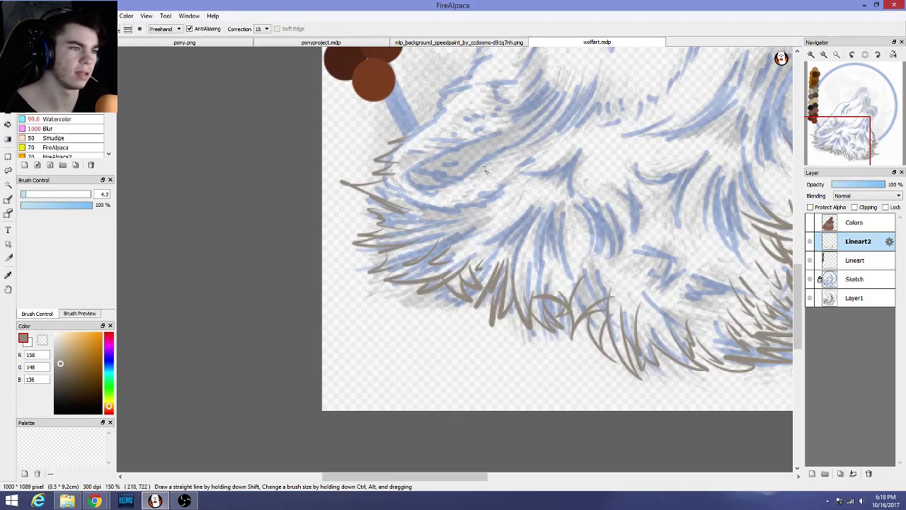
pyautogui.moveTo(796, 273); pyautogui.dragTo(796, 250)
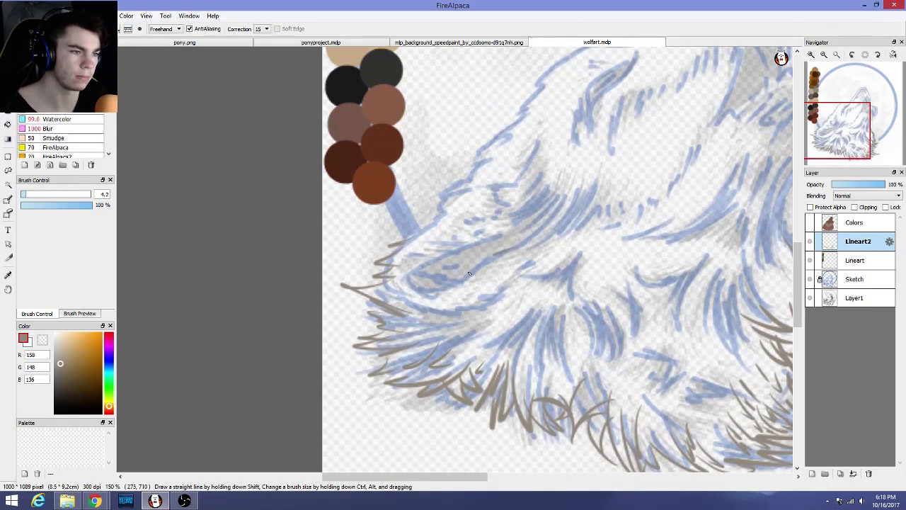
pyautogui.moveTo(511, 248)
pyautogui.mouseDown()
pyautogui.moveTo(467, 259)
pyautogui.moveTo(497, 259)
pyautogui.mouseUp()
pyautogui.hotkey('ctrl', 'z')
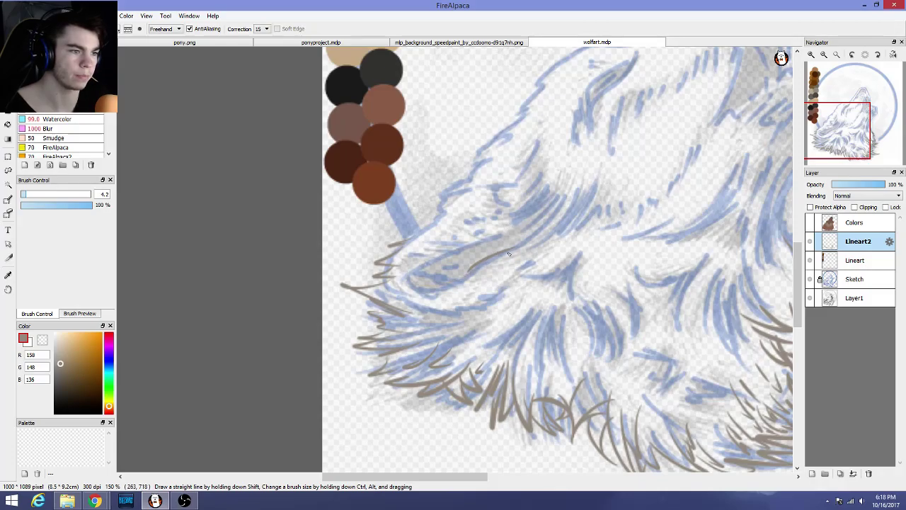
pyautogui.hotkey('ctrl', 'z')
pyautogui.scroll(2, 512, 248)
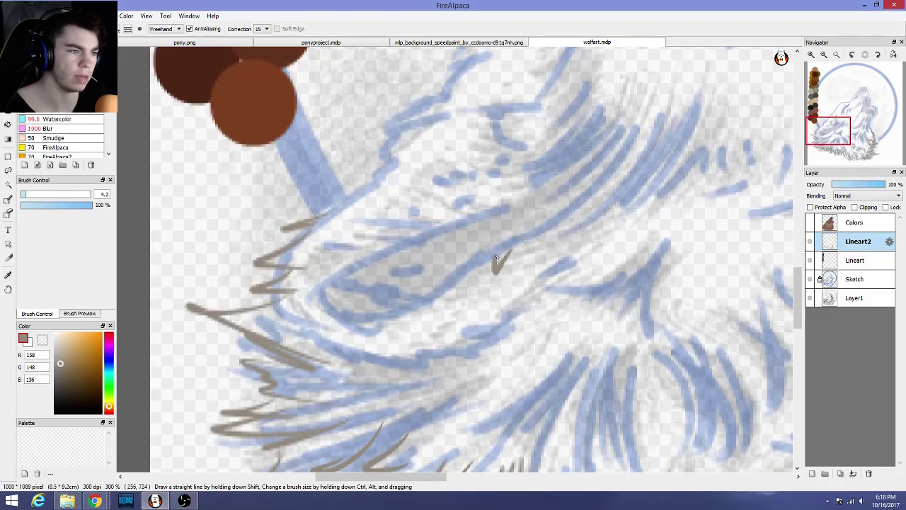
# Reduce the brush size to 1.3 for finer ear hairs
pyautogui.click(25, 196)
pyautogui.scroll(3, 448, 222)
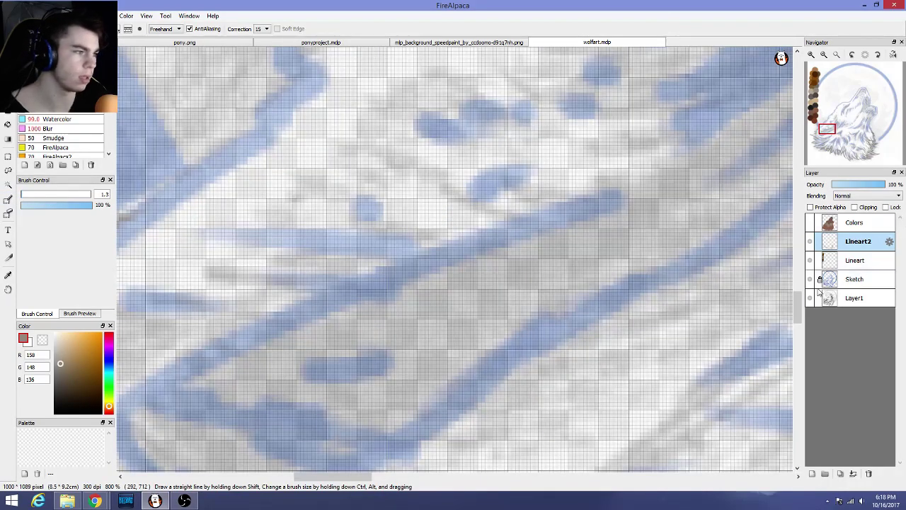
pyautogui.scroll(-3, 481, 205)
# Try a row of short downward hairs below the ear's lower edge, undoing all of them
pyautogui.moveTo(542, 251); pyautogui.dragTo(544, 258)
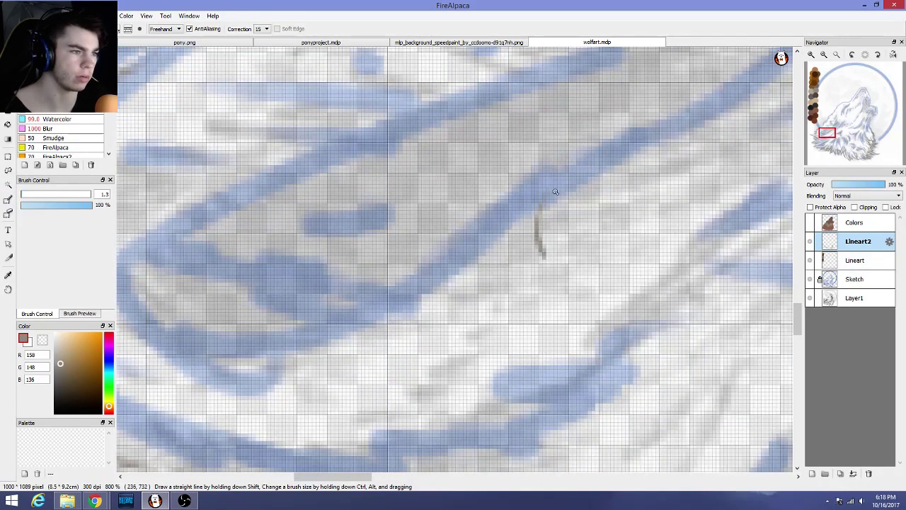
pyautogui.hotkey('ctrl', 'z')
pyautogui.moveTo(532, 209); pyautogui.dragTo(527, 254)
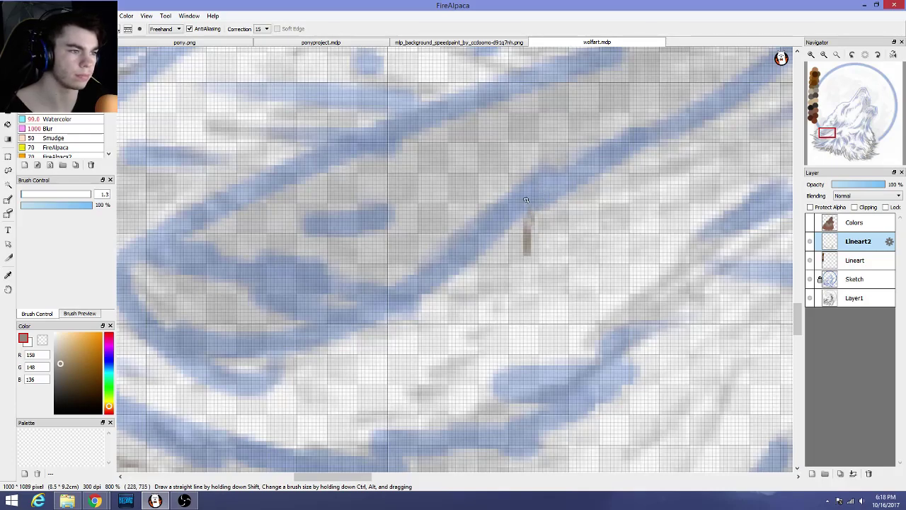
pyautogui.moveTo(525, 204)
pyautogui.mouseDown()
pyautogui.moveTo(518, 280)
pyautogui.moveTo(508, 236)
pyautogui.moveTo(487, 312)
pyautogui.mouseUp()
pyautogui.moveTo(497, 255); pyautogui.dragTo(491, 337)
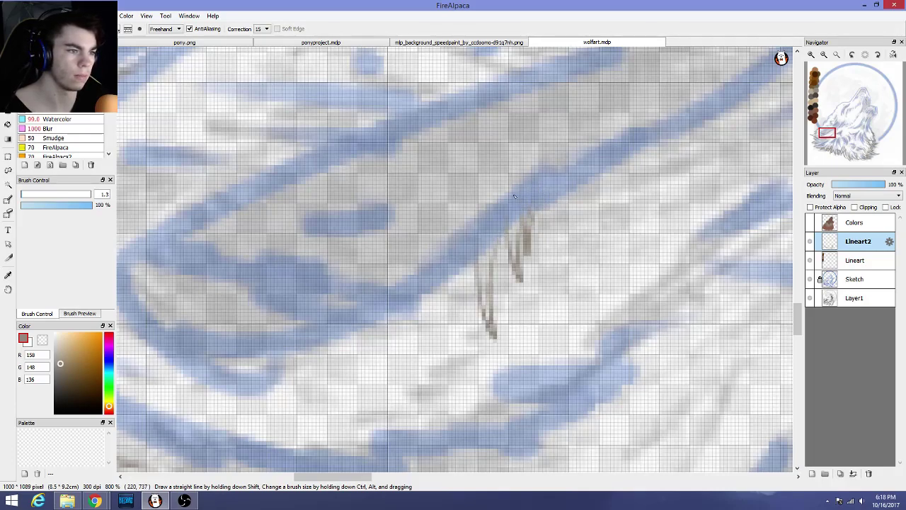
pyautogui.moveTo(476, 286); pyautogui.dragTo(434, 269)
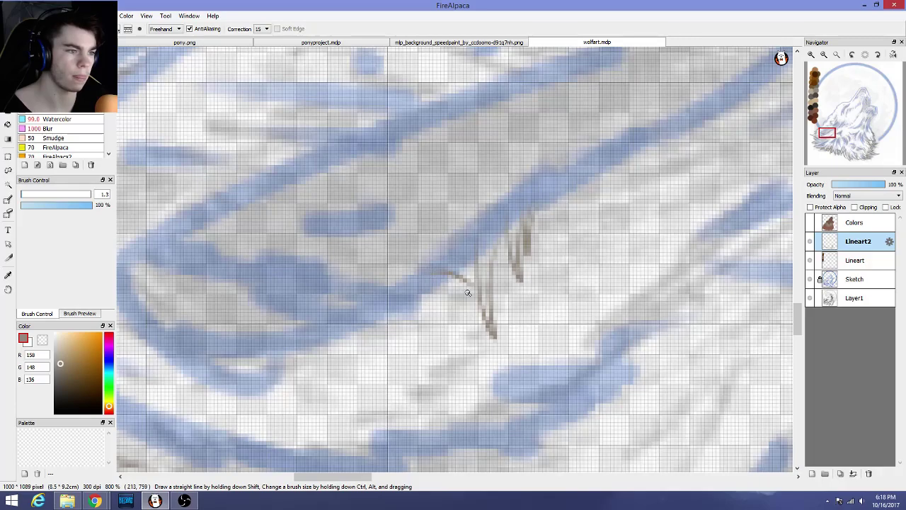
pyautogui.hotkey('ctrl', 'z')
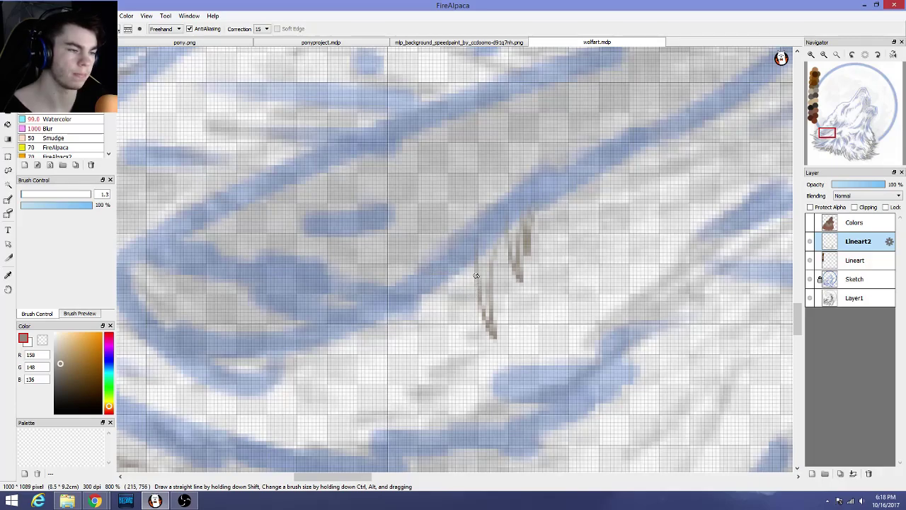
pyautogui.hotkey('ctrl', 'z')
pyautogui.hotkey('ctrl', 'z')
pyautogui.hotkey('ctrl', 'z')
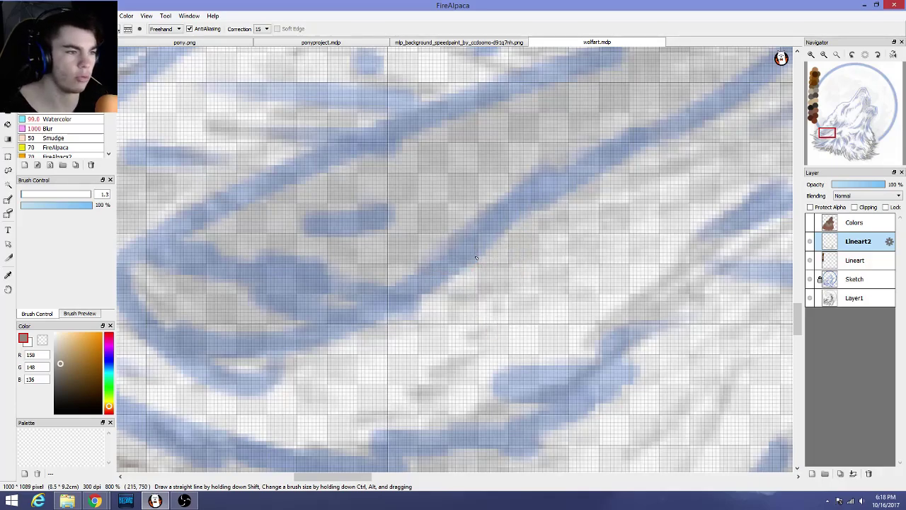
# Try narrow V-shaped hair strokes at the middle of the ear's lower edge and undo them
pyautogui.moveTo(503, 301); pyautogui.dragTo(552, 206)
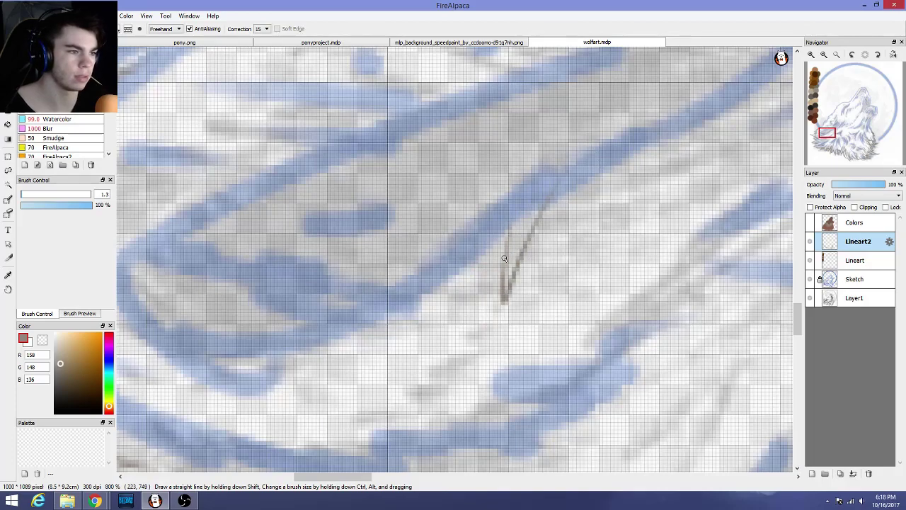
pyautogui.moveTo(498, 250); pyautogui.dragTo(458, 239)
pyautogui.hotkey('ctrl', 'z')
pyautogui.moveTo(502, 300)
pyautogui.mouseDown()
pyautogui.moveTo(483, 213)
pyautogui.moveTo(459, 213)
pyautogui.moveTo(489, 285)
pyautogui.moveTo(490, 204)
pyautogui.mouseUp()
pyautogui.hotkey('ctrl', 'z')
pyautogui.scroll(-6, 505, 251)
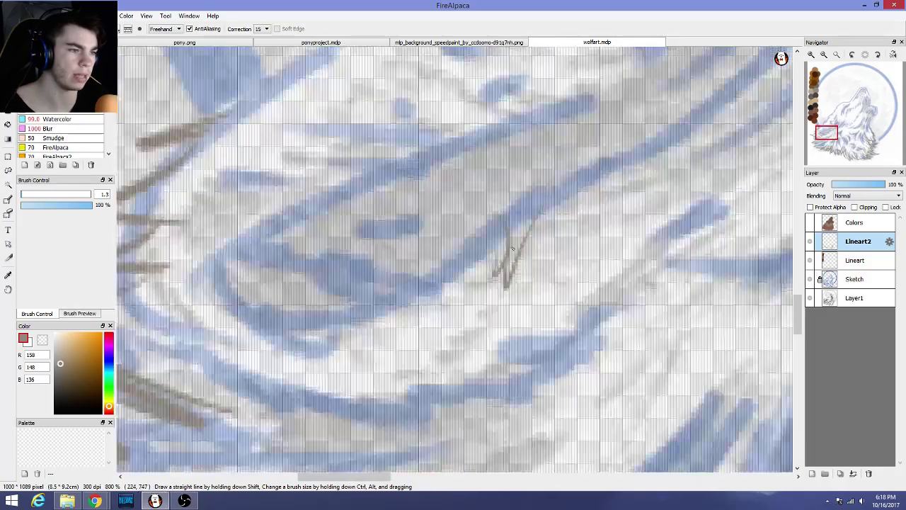
pyautogui.scroll(4, 527, 259)
pyautogui.hotkey('ctrl', 'z')
pyautogui.hotkey('ctrl', 'z')
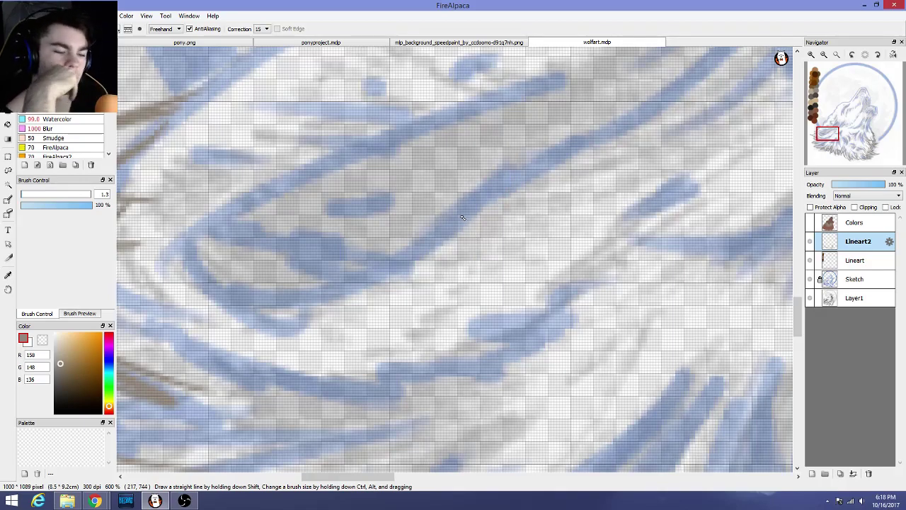
# Draw fine overlapping hairs along the upper edge of the inner ear, curving down to its tip
pyautogui.scroll(-3, 462, 218)
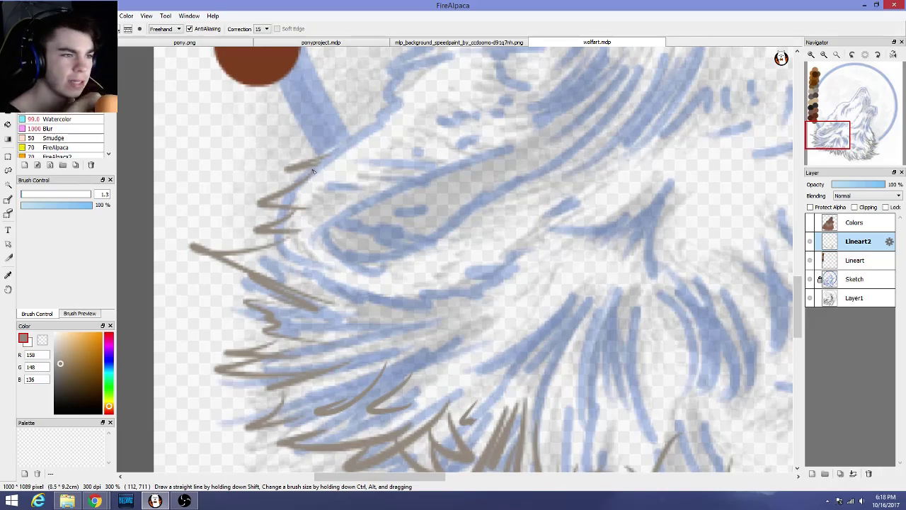
pyautogui.scroll(-1, 314, 171)
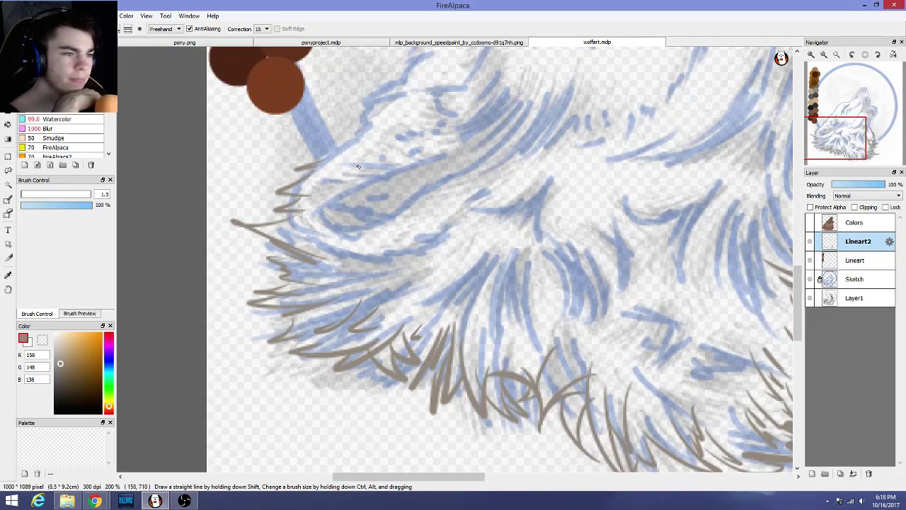
pyautogui.scroll(-1, 373, 183)
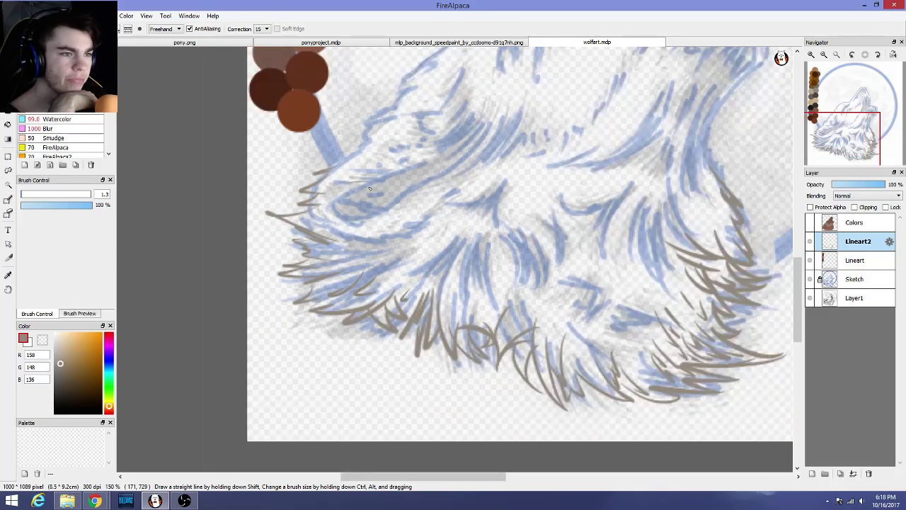
pyautogui.scroll(3, 369, 188)
pyautogui.moveTo(368, 183)
pyautogui.mouseDown()
pyautogui.moveTo(332, 198)
pyautogui.moveTo(355, 192)
pyautogui.mouseUp()
pyautogui.moveTo(302, 202)
pyautogui.mouseDown()
pyautogui.moveTo(337, 201)
pyautogui.moveTo(315, 222)
pyautogui.moveTo(277, 222)
pyautogui.moveTo(306, 220)
pyautogui.moveTo(275, 239)
pyautogui.moveTo(307, 219)
pyautogui.moveTo(282, 245)
pyautogui.moveTo(291, 226)
pyautogui.moveTo(274, 253)
pyautogui.mouseUp()
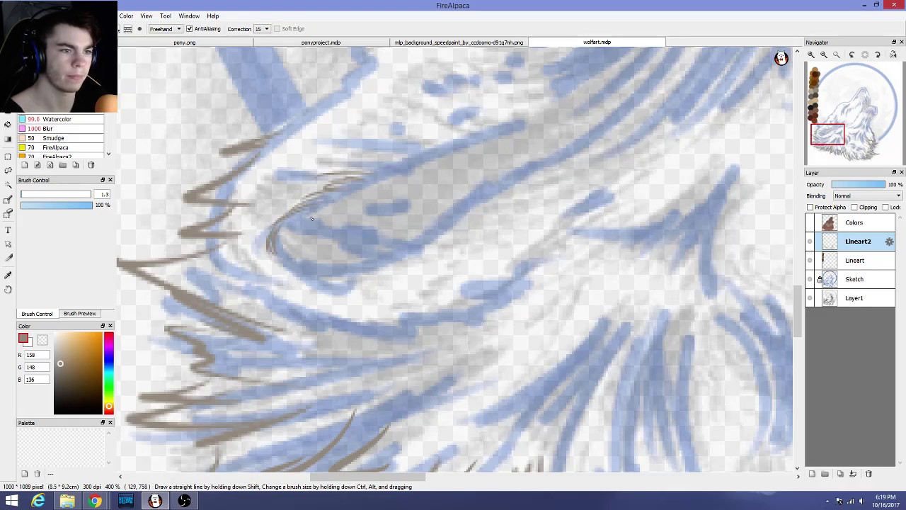
pyautogui.moveTo(313, 200); pyautogui.dragTo(294, 215)
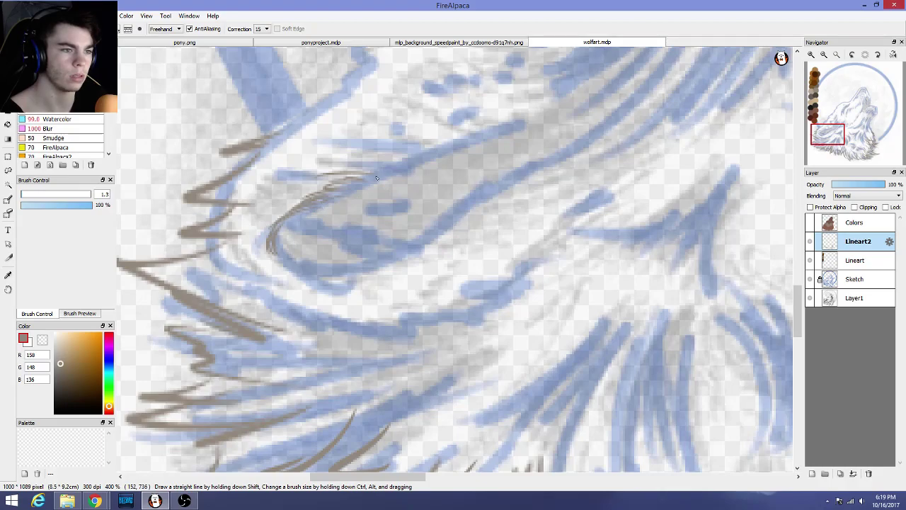
pyautogui.moveTo(351, 179); pyautogui.dragTo(328, 187)
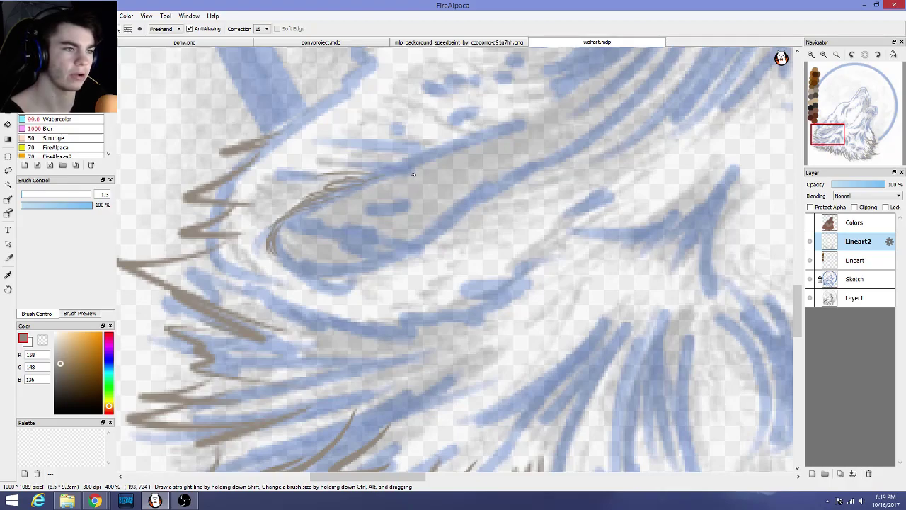
pyautogui.moveTo(382, 171)
pyautogui.mouseDown()
pyautogui.moveTo(348, 181)
pyautogui.moveTo(357, 178)
pyautogui.mouseUp()
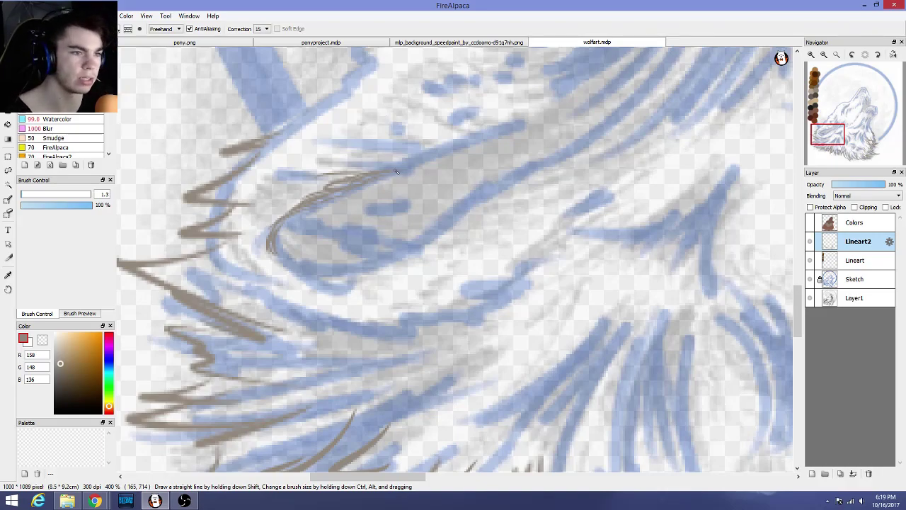
pyautogui.moveTo(402, 164); pyautogui.dragTo(349, 167)
# Add short flicked hairs around the rounded ear tip and along the ear's lower edge
pyautogui.moveTo(276, 247)
pyautogui.mouseDown()
pyautogui.moveTo(303, 274)
pyautogui.moveTo(255, 256)
pyautogui.moveTo(275, 272)
pyautogui.mouseUp()
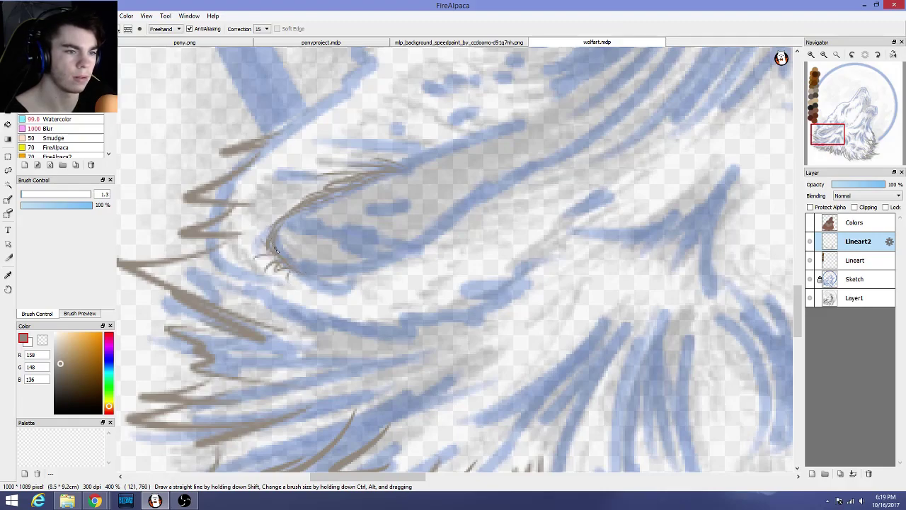
pyautogui.moveTo(267, 218); pyautogui.dragTo(275, 256)
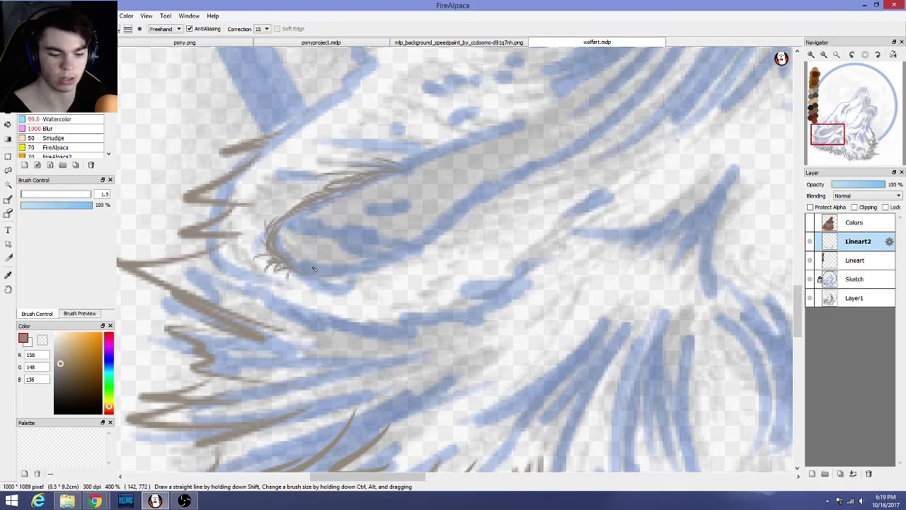
pyautogui.scroll(1, 313, 268)
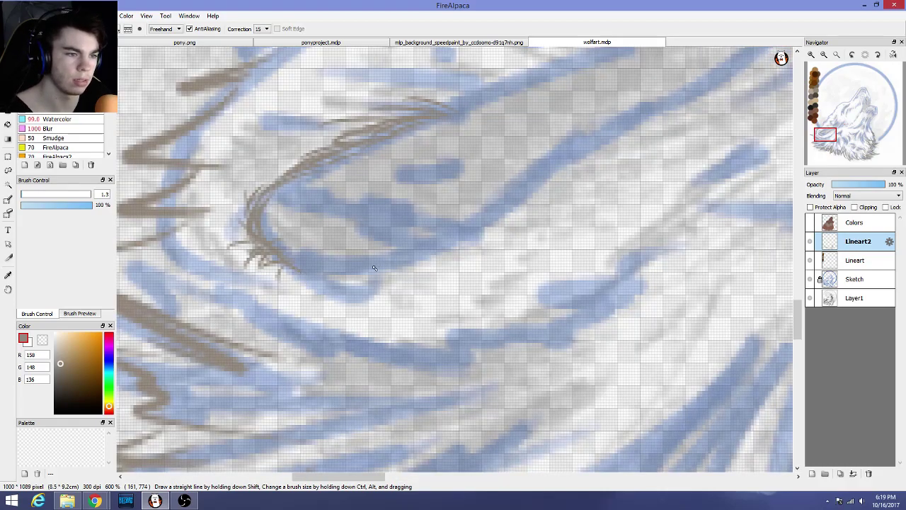
pyautogui.moveTo(376, 286); pyautogui.dragTo(395, 264)
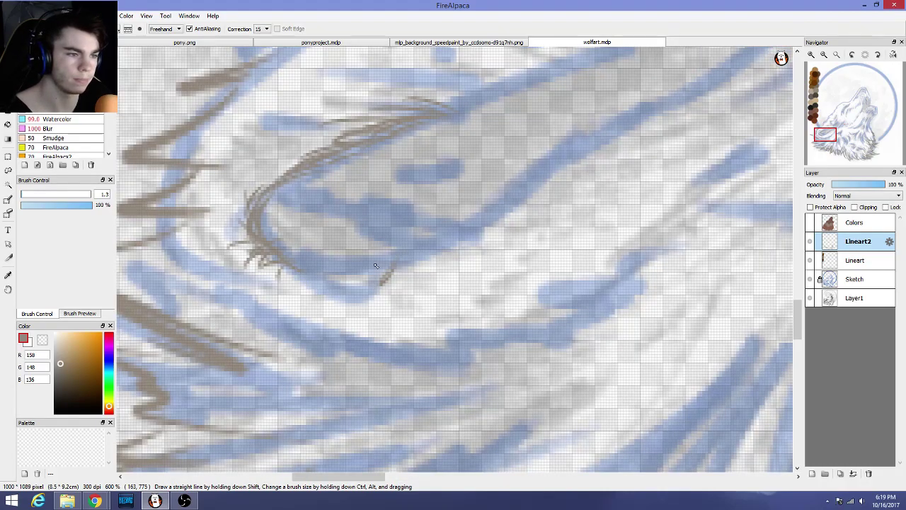
pyautogui.moveTo(338, 280); pyautogui.dragTo(389, 265)
pyautogui.moveTo(321, 284)
pyautogui.mouseDown()
pyautogui.moveTo(346, 270)
pyautogui.moveTo(274, 219)
pyautogui.moveTo(299, 268)
pyautogui.moveTo(293, 288)
pyautogui.moveTo(285, 285)
pyautogui.moveTo(302, 296)
pyautogui.mouseUp()
pyautogui.moveTo(365, 273)
pyautogui.mouseDown()
pyautogui.moveTo(332, 298)
pyautogui.moveTo(354, 303)
pyautogui.moveTo(363, 293)
pyautogui.mouseUp()
# Undo all the fine hairs drawn around the inner ear
pyautogui.scroll(-4, 320, 306)
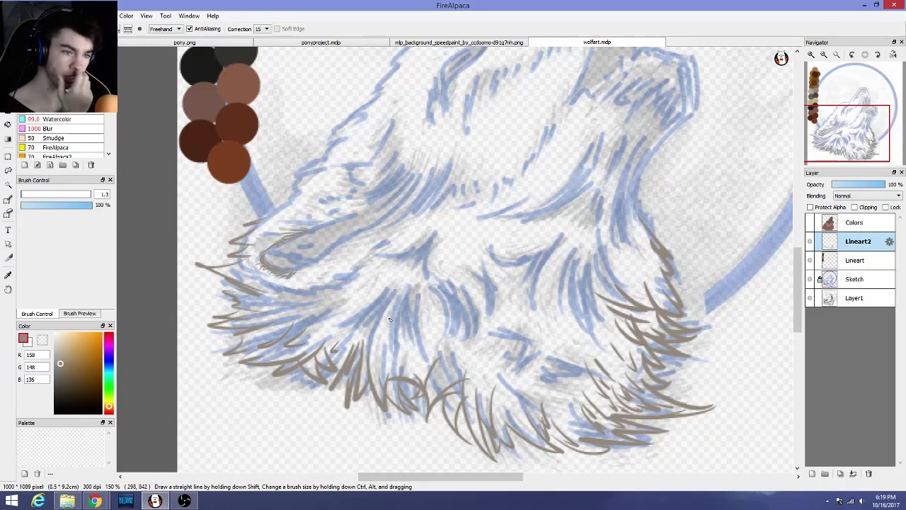
pyautogui.scroll(3, 303, 269)
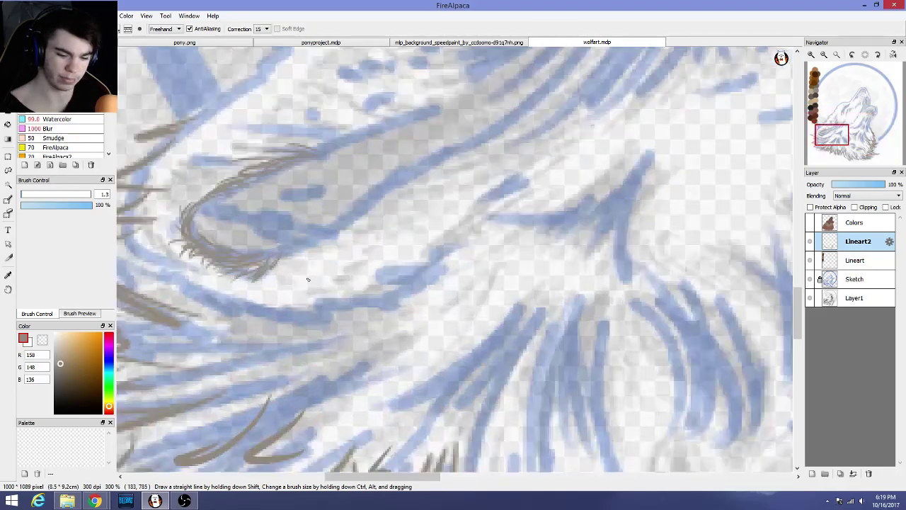
pyautogui.hotkey('ctrl', 'z')
pyautogui.hotkey('ctrl', 'z')
pyautogui.hotkey('ctrl', 'z')
pyautogui.hotkey('ctrl', 'z')
pyautogui.hotkey('ctrl', 'z')
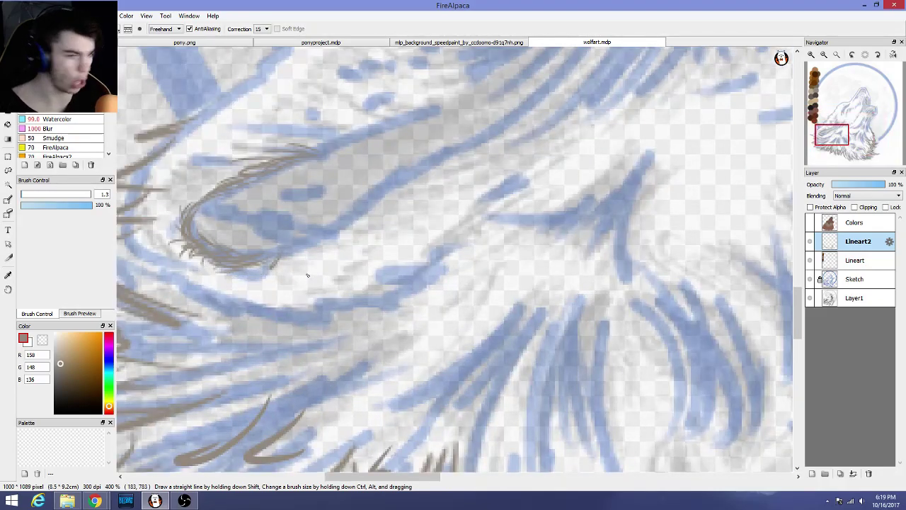
pyautogui.hotkey('ctrl', 'z')
pyautogui.hotkey('ctrl', 'z')
pyautogui.hotkey('ctrl', 'z')
pyautogui.hotkey('ctrl', 'z')
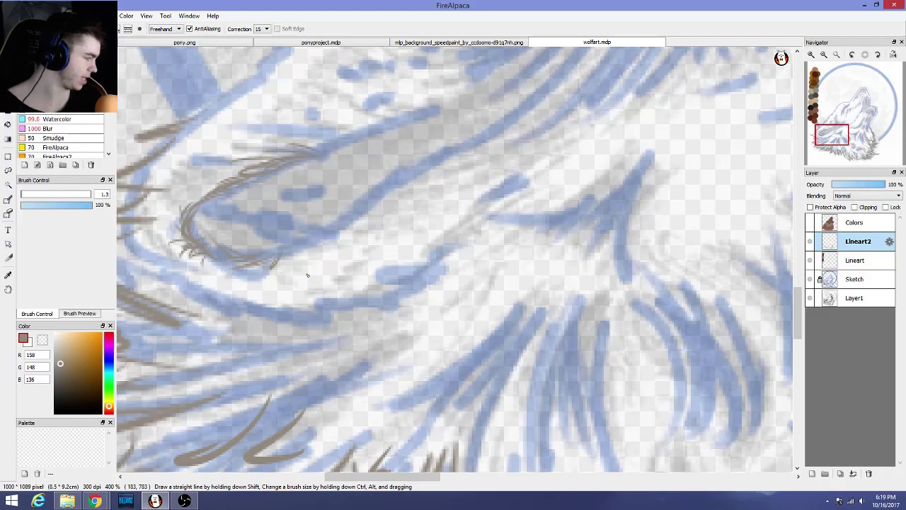
pyautogui.hotkey('ctrl', 'z')
pyautogui.hotkey('ctrl', 'z')
pyautogui.hotkey('ctrl', 'z')
pyautogui.hotkey('ctrl', 'z')
pyautogui.hotkey('ctrl', 'z')
pyautogui.hotkey('ctrl', 'z')
pyautogui.hotkey('ctrl', 'z')
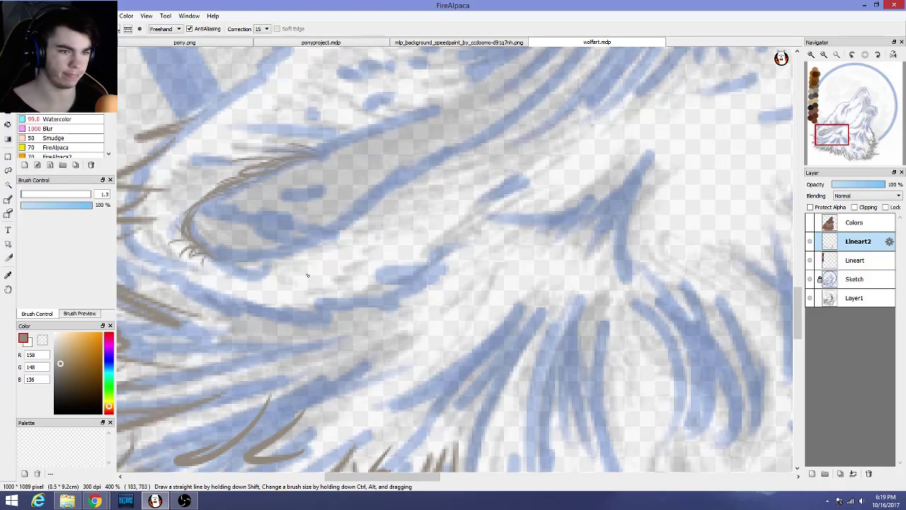
pyautogui.hotkey('ctrl', 'z')
pyautogui.hotkey('ctrl', 'z')
pyautogui.hotkey('ctrl', 'z')
pyautogui.hotkey('ctrl', 'z')
pyautogui.hotkey('ctrl', 'z')
pyautogui.hotkey('ctrl', 'z')
pyautogui.hotkey('ctrl', 'z')
pyautogui.hotkey('ctrl', 'z')
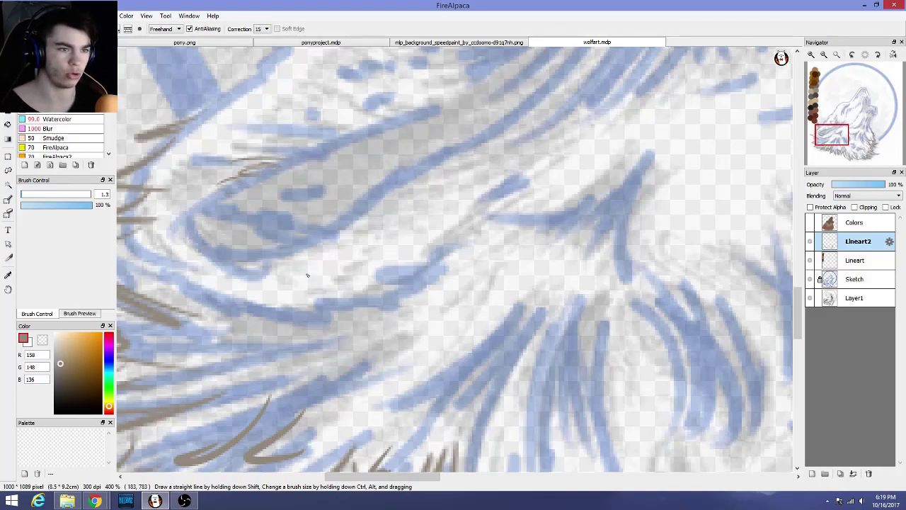
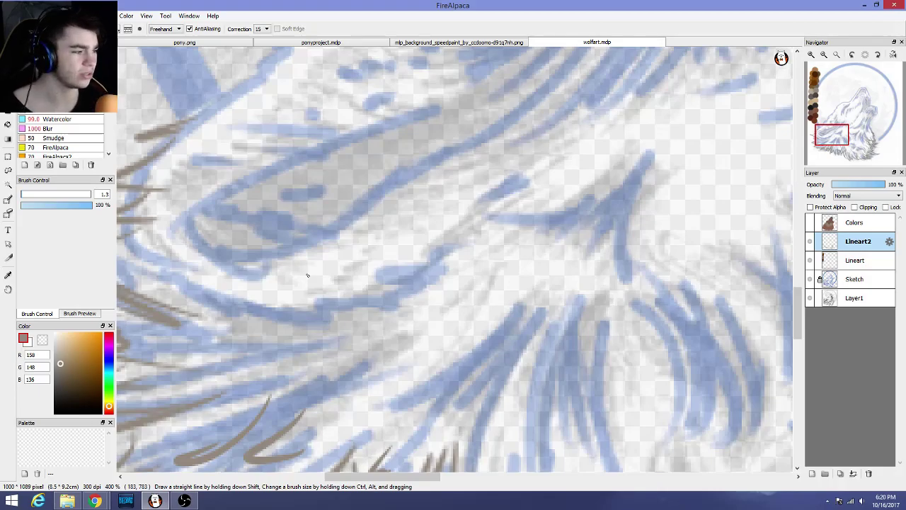
pyautogui.scroll(-3, 266, 245)
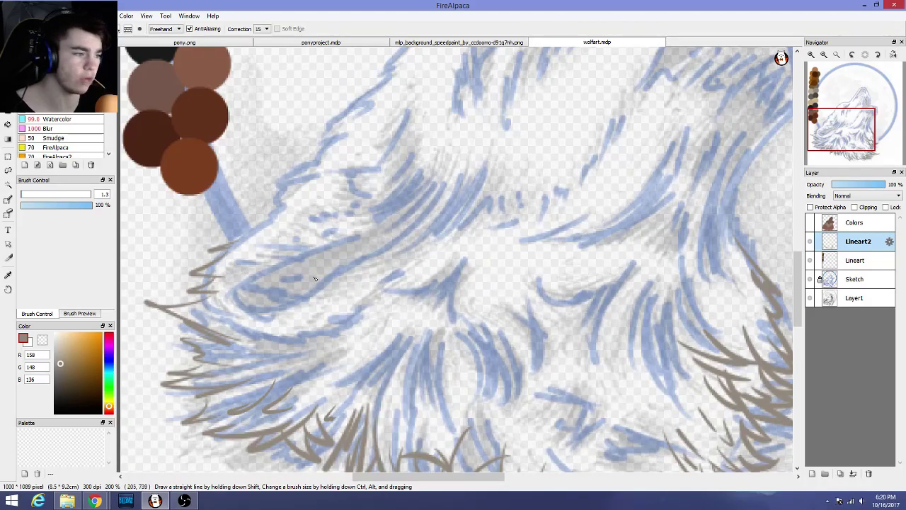
# Set the brush size to 3.3 and ink short fur strokes along the ear's upper edge where the moon ring ends
pyautogui.moveTo(489, 486); pyautogui.dragTo(525, 485)
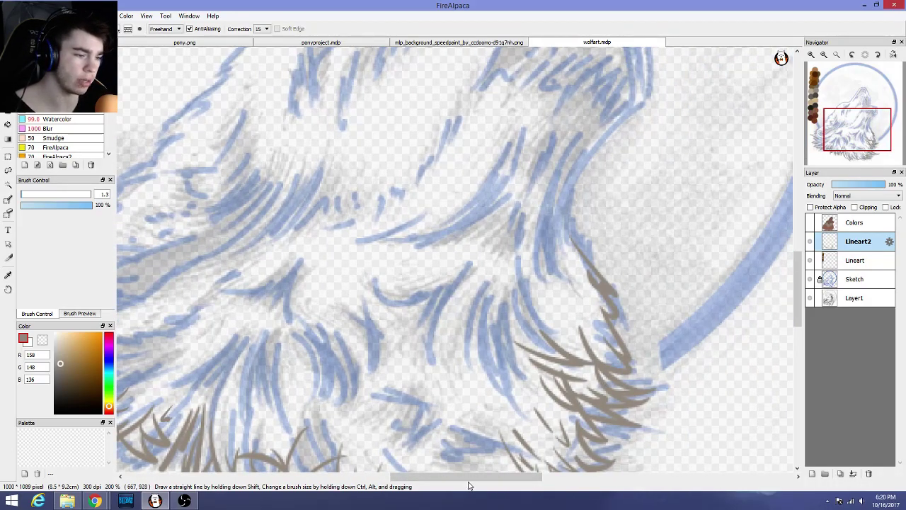
pyautogui.moveTo(469, 481); pyautogui.dragTo(390, 478)
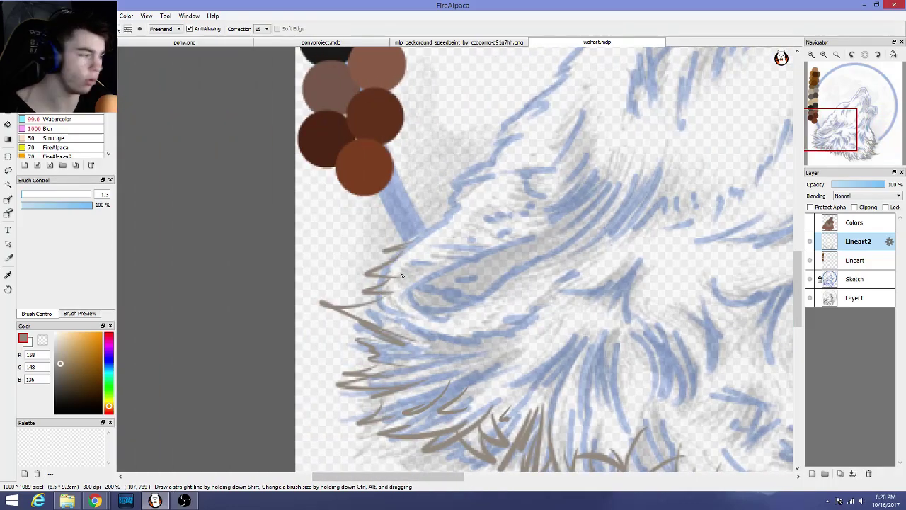
pyautogui.scroll(1, 402, 276)
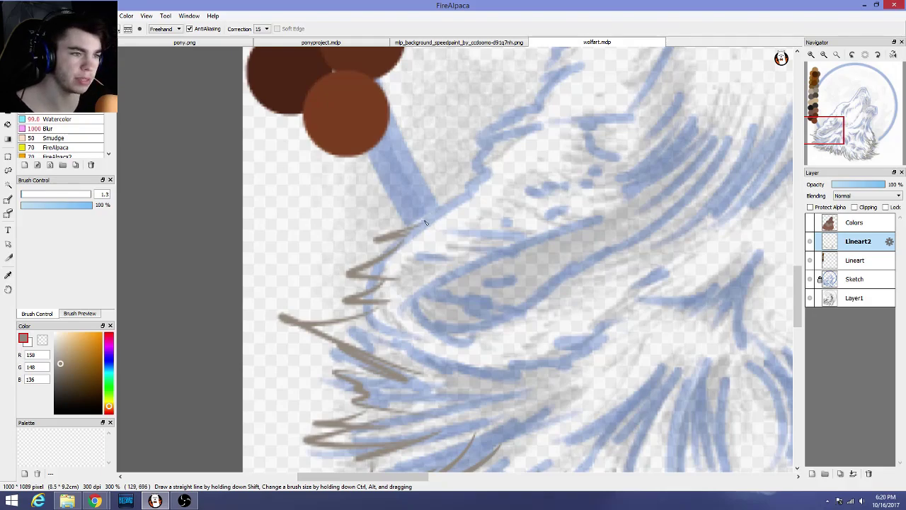
pyautogui.scroll(2, 425, 223)
pyautogui.moveTo(359, 177)
pyautogui.mouseDown()
pyautogui.moveTo(405, 216)
pyautogui.moveTo(426, 214)
pyautogui.mouseUp()
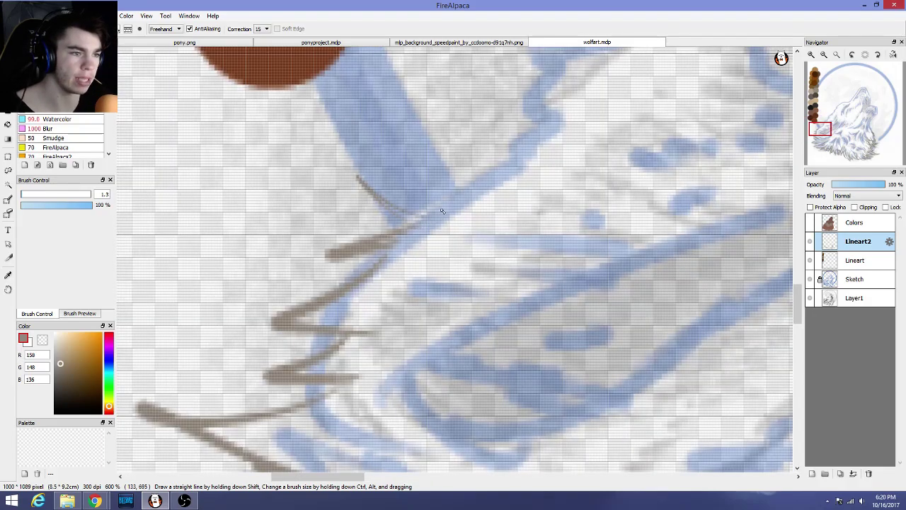
pyautogui.click(27, 195)
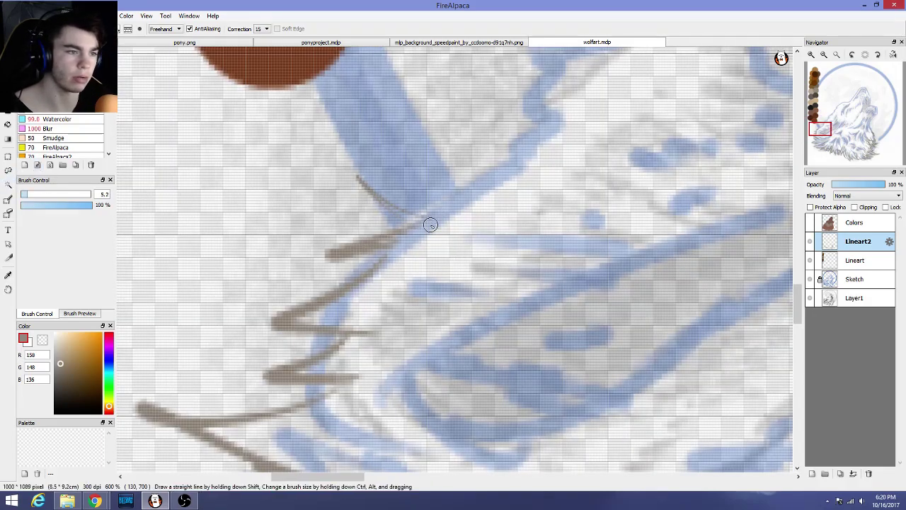
pyautogui.click(25, 195)
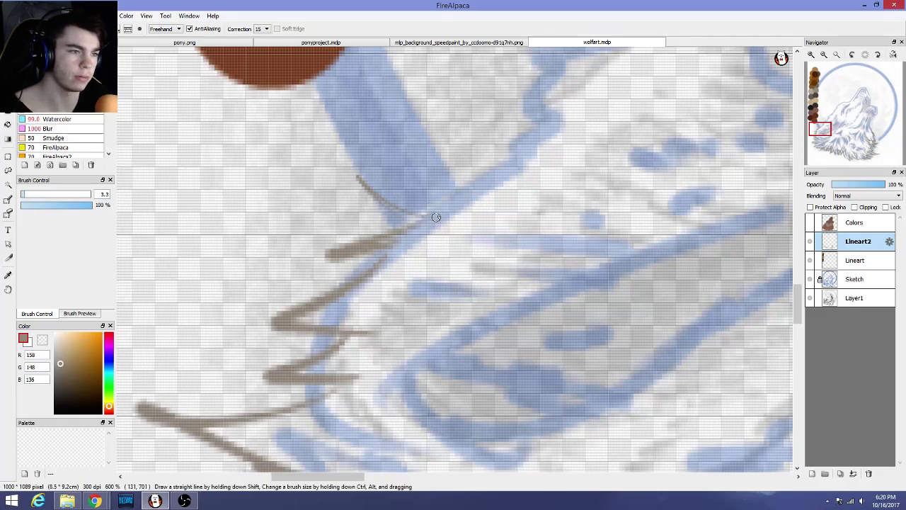
pyautogui.moveTo(379, 208)
pyautogui.mouseDown()
pyautogui.moveTo(439, 210)
pyautogui.moveTo(504, 165)
pyautogui.moveTo(487, 158)
pyautogui.moveTo(486, 194)
pyautogui.mouseUp()
# Undo the upright tuft beside the ring's end and redraw it as crossing, tapered hairs over the ear's edge
pyautogui.scroll(-2, 503, 187)
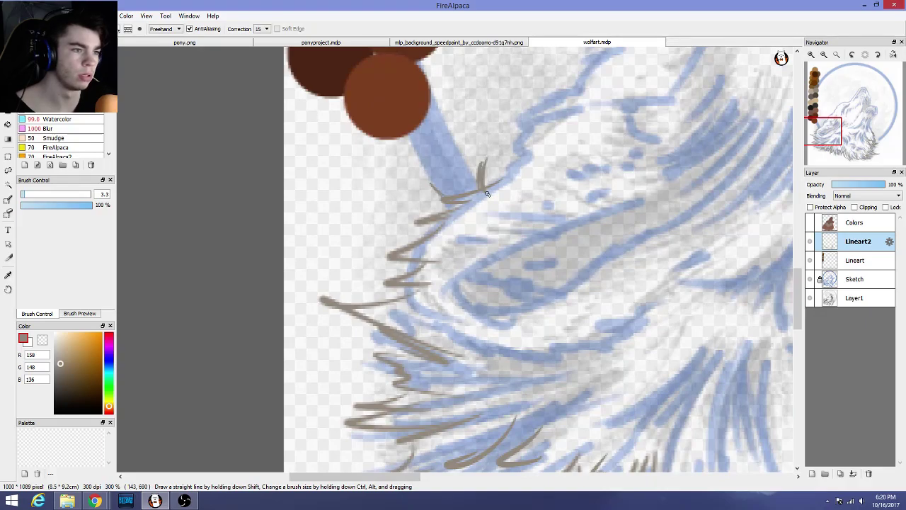
pyautogui.hotkey('ctrl', 'z')
pyautogui.hotkey('ctrl', 'z')
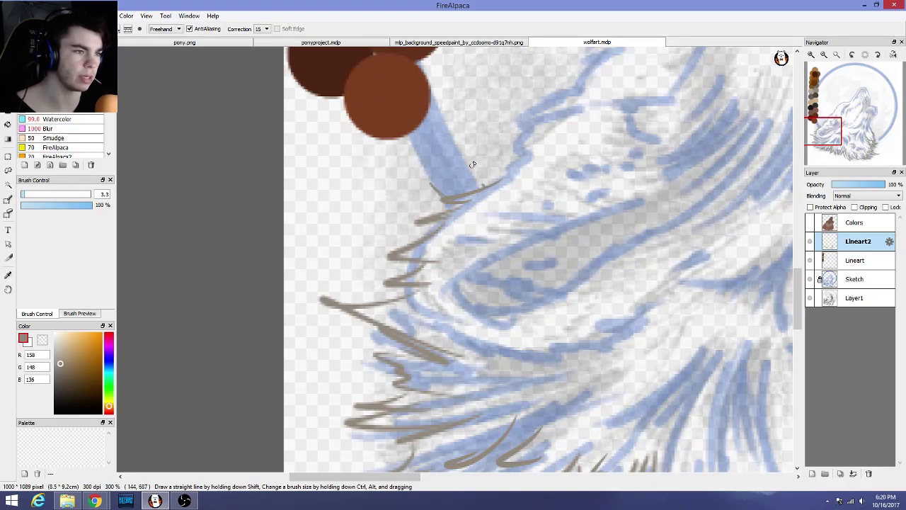
pyautogui.moveTo(472, 162)
pyautogui.mouseDown()
pyautogui.moveTo(470, 186)
pyautogui.moveTo(490, 211)
pyautogui.mouseUp()
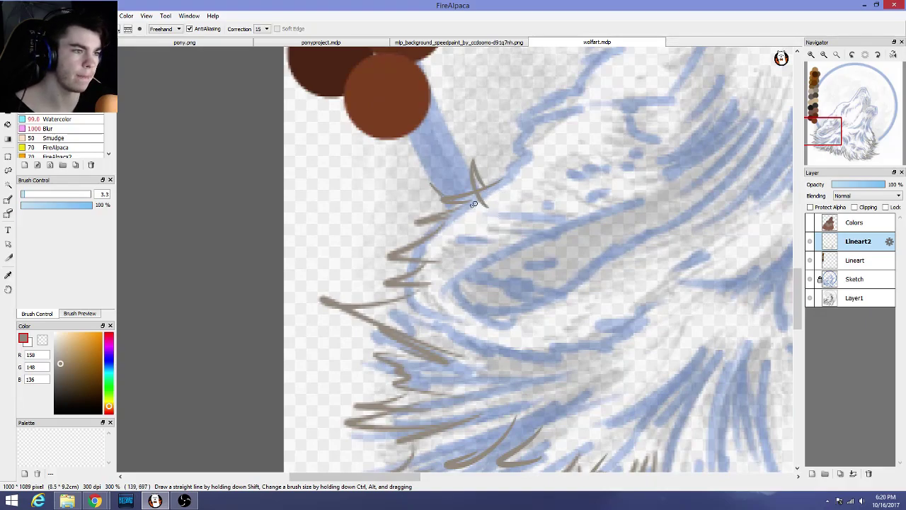
pyautogui.moveTo(456, 204); pyautogui.dragTo(515, 211)
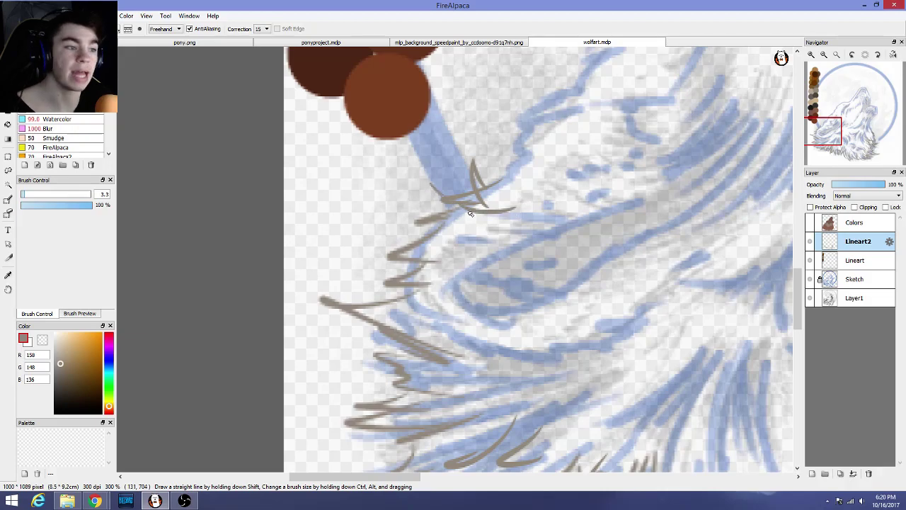
pyautogui.moveTo(419, 220); pyautogui.dragTo(459, 223)
# Ink more jagged hairs along the ear's upper edge, continuing past the moon ring toward the face
pyautogui.scroll(-2, 534, 267)
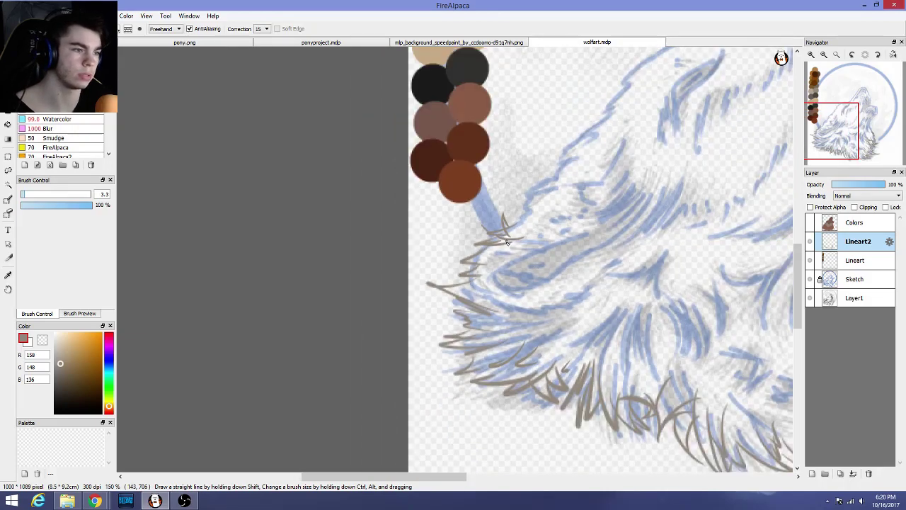
pyautogui.scroll(2, 560, 271)
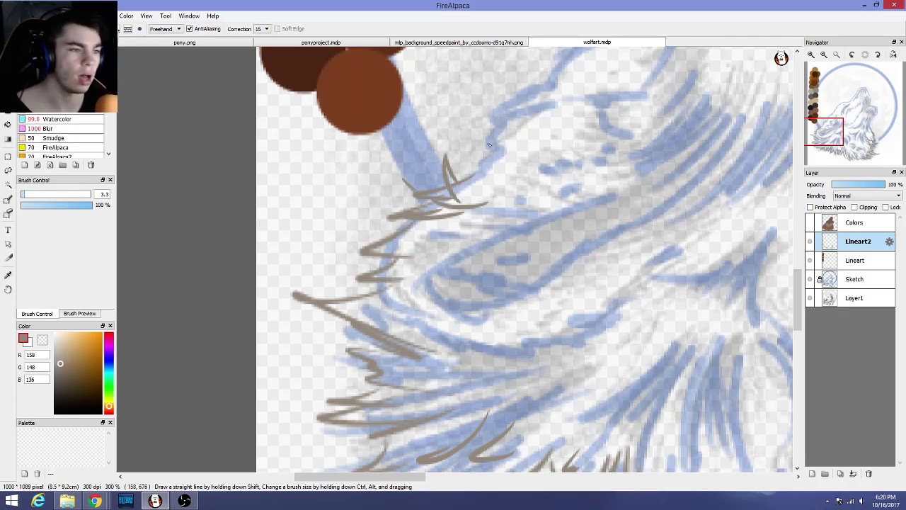
pyautogui.moveTo(502, 152)
pyautogui.mouseDown()
pyautogui.moveTo(487, 105)
pyautogui.moveTo(521, 133)
pyautogui.moveTo(466, 124)
pyautogui.moveTo(504, 160)
pyautogui.moveTo(464, 175)
pyautogui.moveTo(513, 164)
pyautogui.moveTo(536, 171)
pyautogui.mouseUp()
pyautogui.moveTo(465, 191)
pyautogui.mouseDown()
pyautogui.moveTo(519, 196)
pyautogui.moveTo(536, 177)
pyautogui.mouseUp()
pyautogui.scroll(-2, 526, 220)
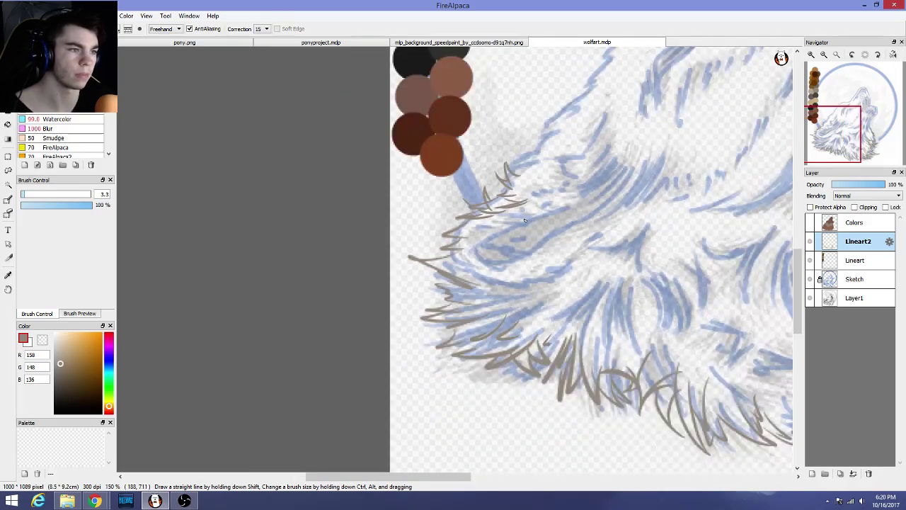
pyautogui.scroll(2, 548, 226)
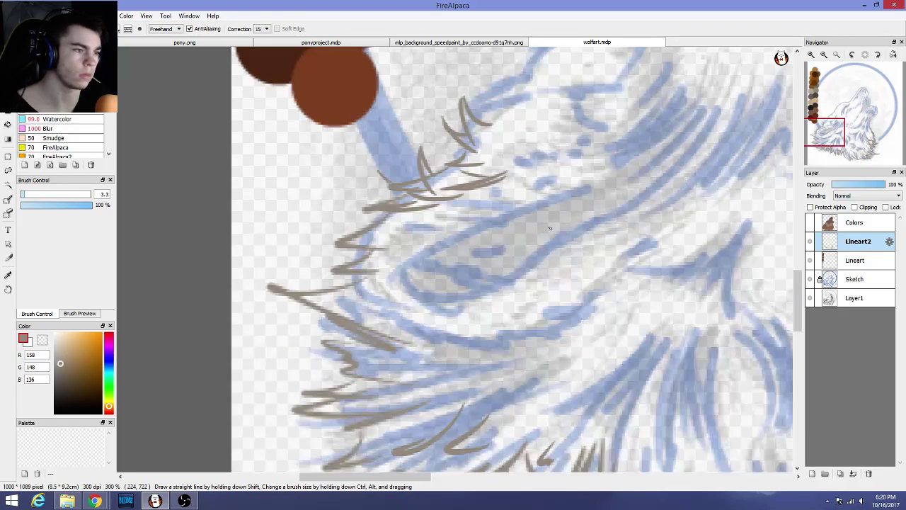
# Hide the Sketch layer briefly to check the inked fur on the whole wolf, and show it again
pyautogui.scroll(-6, 548, 227)
pyautogui.scroll(1, 550, 228)
pyautogui.scroll(1, 549, 228)
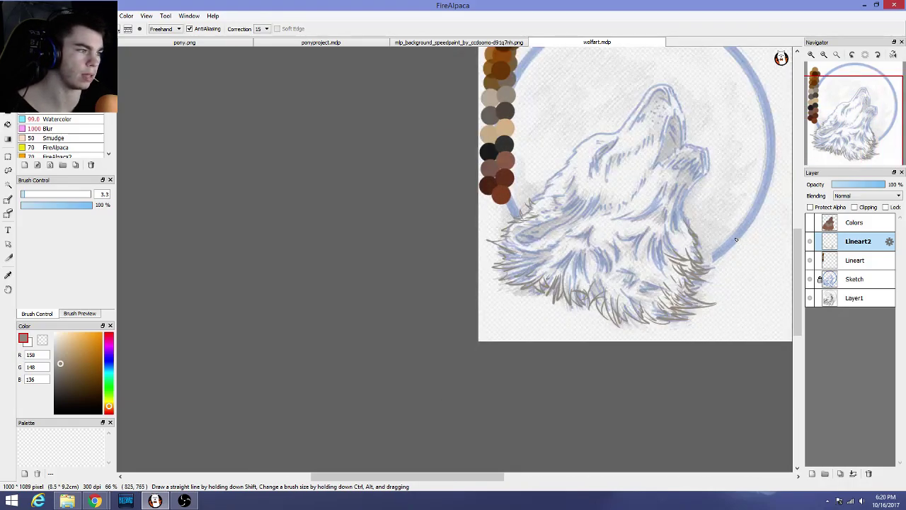
pyautogui.click(810, 280)
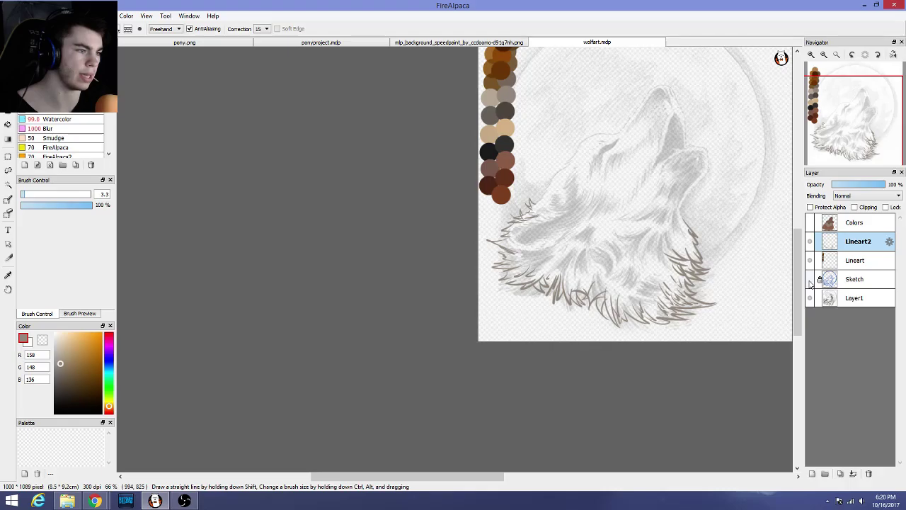
pyautogui.click(810, 281)
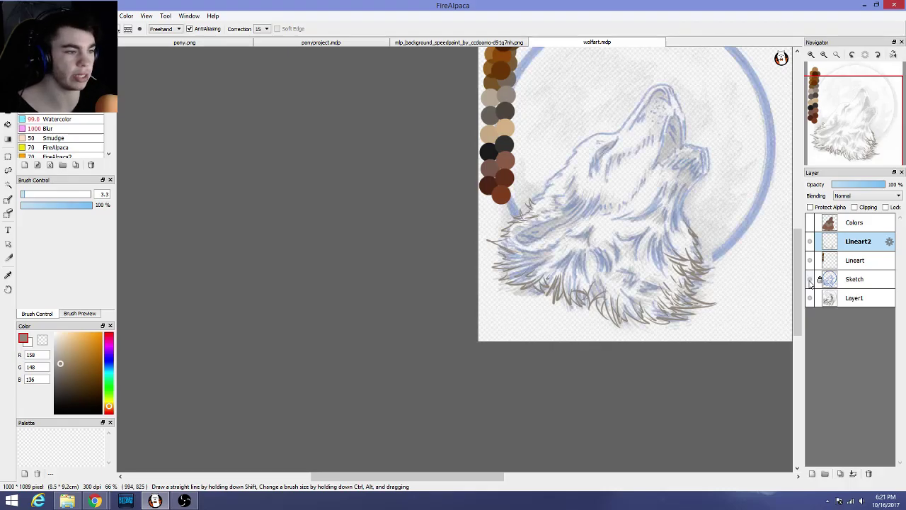
# Ink thin overlapping hairs along the throat's outer edge, extending the line upward from the chest fur
pyautogui.scroll(3, 691, 257)
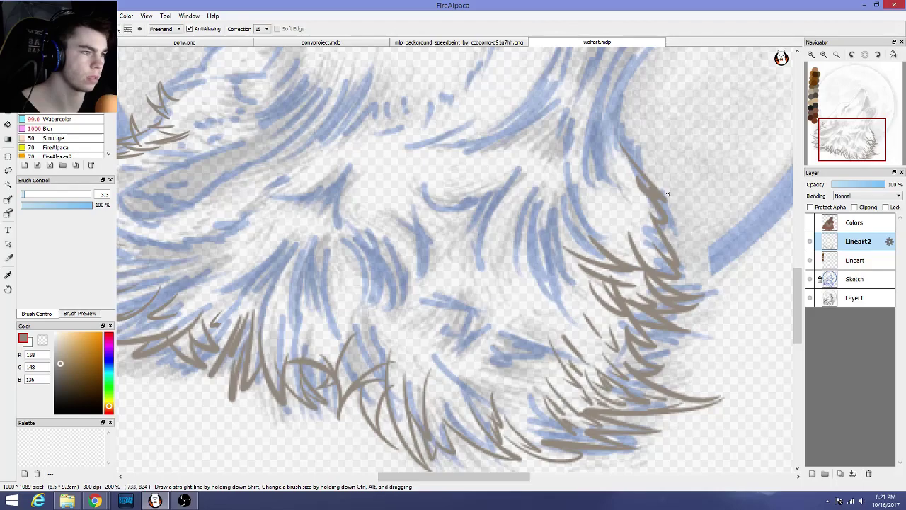
pyautogui.moveTo(524, 476); pyautogui.dragTo(536, 476)
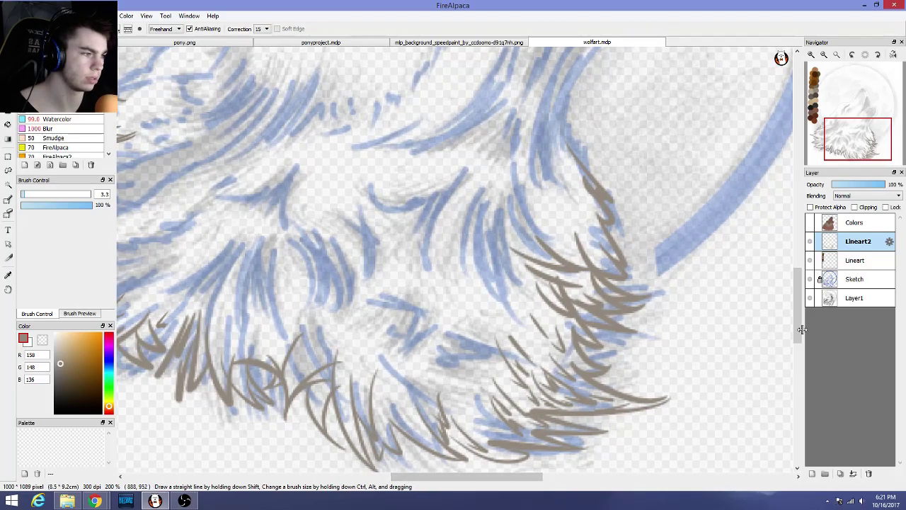
pyautogui.moveTo(799, 329); pyautogui.dragTo(800, 302)
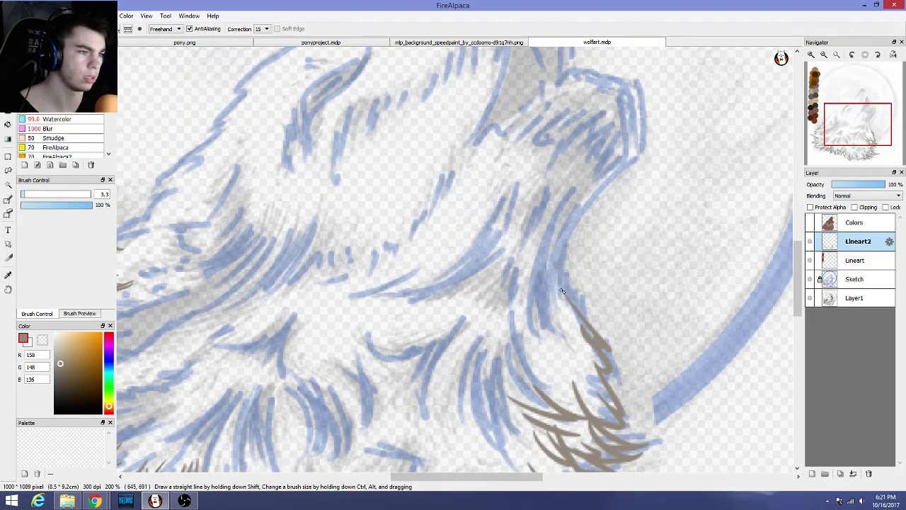
pyautogui.moveTo(563, 268)
pyautogui.mouseDown()
pyautogui.moveTo(575, 293)
pyautogui.moveTo(568, 220)
pyautogui.mouseUp()
pyautogui.hotkey('ctrl', 'z')
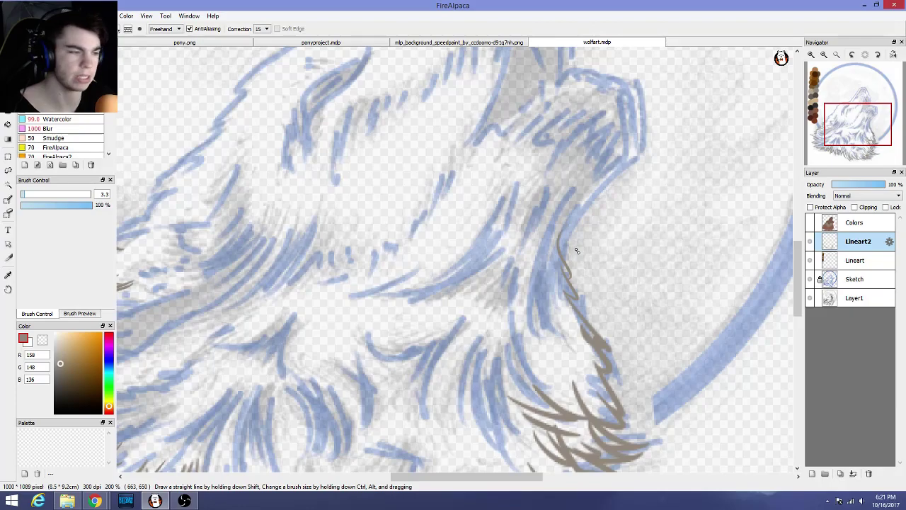
pyautogui.moveTo(557, 259)
pyautogui.mouseDown()
pyautogui.moveTo(536, 246)
pyautogui.moveTo(550, 295)
pyautogui.mouseUp()
pyautogui.hotkey('ctrl', 'z')
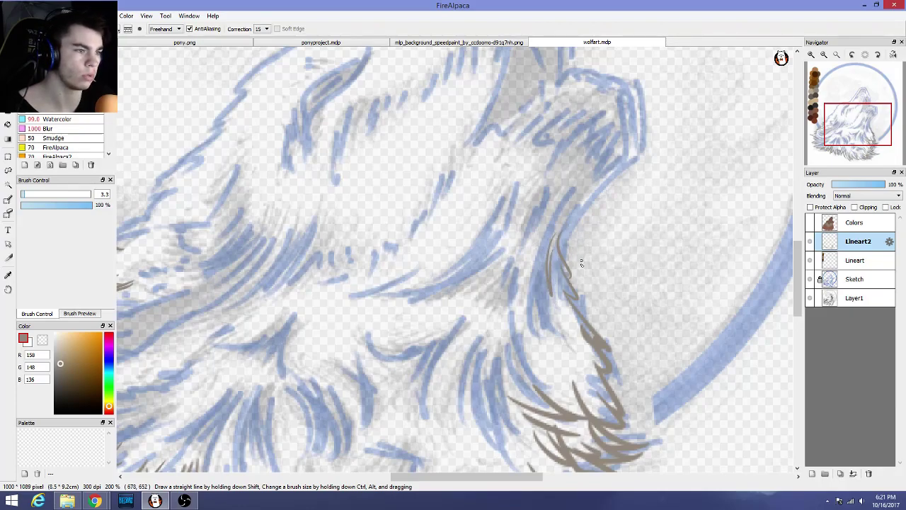
pyautogui.moveTo(554, 263)
pyautogui.mouseDown()
pyautogui.moveTo(567, 290)
pyautogui.moveTo(566, 252)
pyautogui.moveTo(587, 275)
pyautogui.moveTo(584, 304)
pyautogui.moveTo(562, 299)
pyautogui.moveTo(587, 329)
pyautogui.moveTo(583, 293)
pyautogui.moveTo(587, 323)
pyautogui.mouseUp()
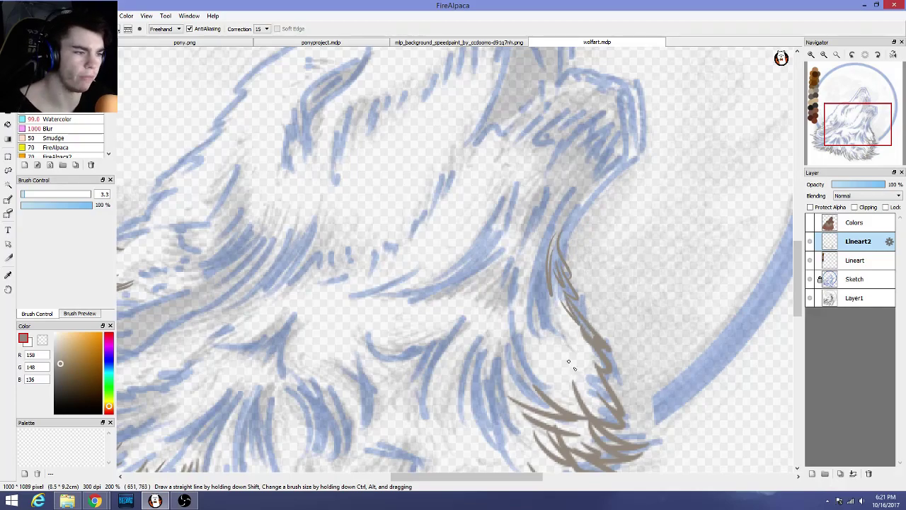
# Try short hair strokes just inside the chest's outer edge below the throat and undo them
pyautogui.moveTo(601, 376); pyautogui.dragTo(562, 305)
pyautogui.hotkey('ctrl', 'z')
pyautogui.moveTo(569, 352)
pyautogui.mouseDown()
pyautogui.moveTo(570, 318)
pyautogui.moveTo(579, 365)
pyautogui.moveTo(556, 301)
pyautogui.mouseUp()
pyautogui.hotkey('ctrl', 'z')
pyautogui.hotkey('ctrl', 'z')
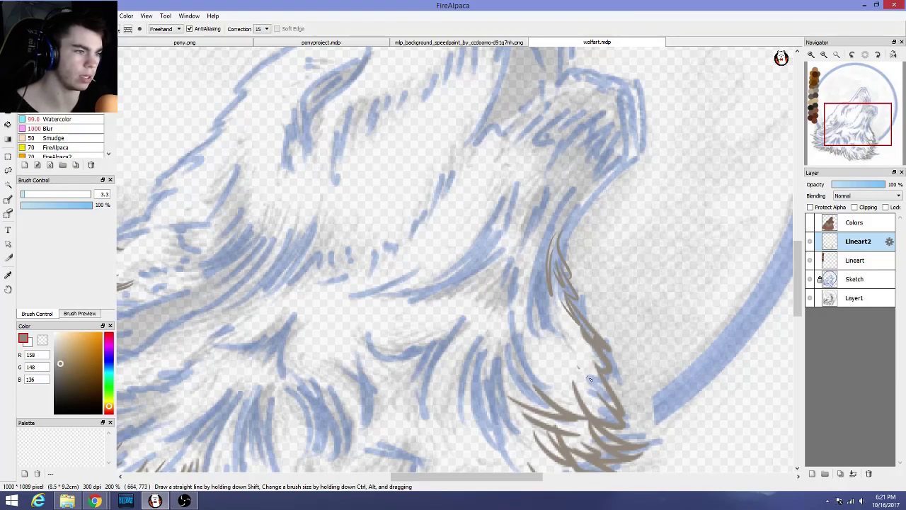
pyautogui.moveTo(596, 383); pyautogui.dragTo(582, 334)
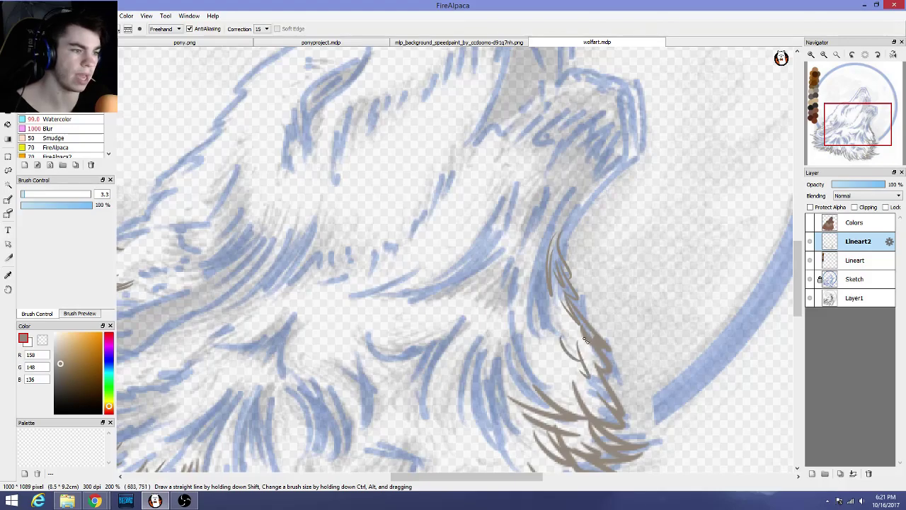
pyautogui.scroll(3, 616, 338)
pyautogui.scroll(-5, 616, 337)
pyautogui.scroll(3, 647, 335)
pyautogui.hotkey('ctrl', 'z')
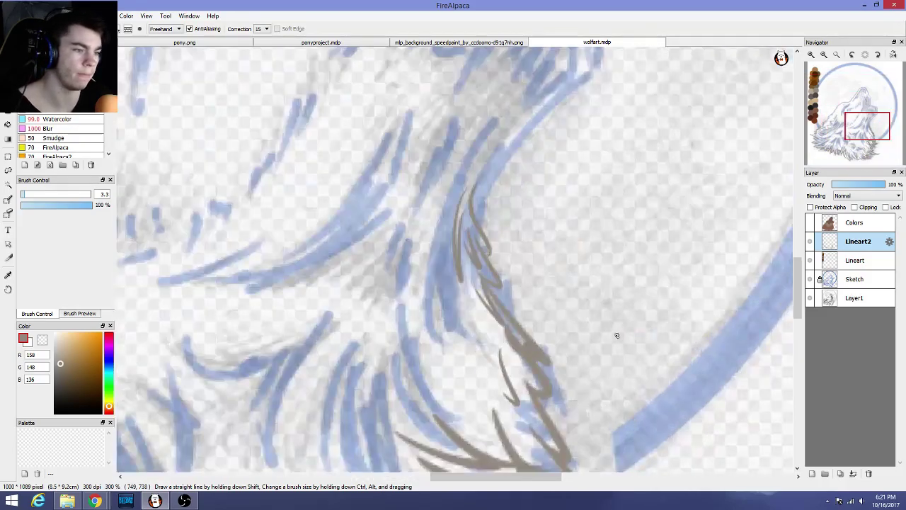
pyautogui.hotkey('ctrl', 'z')
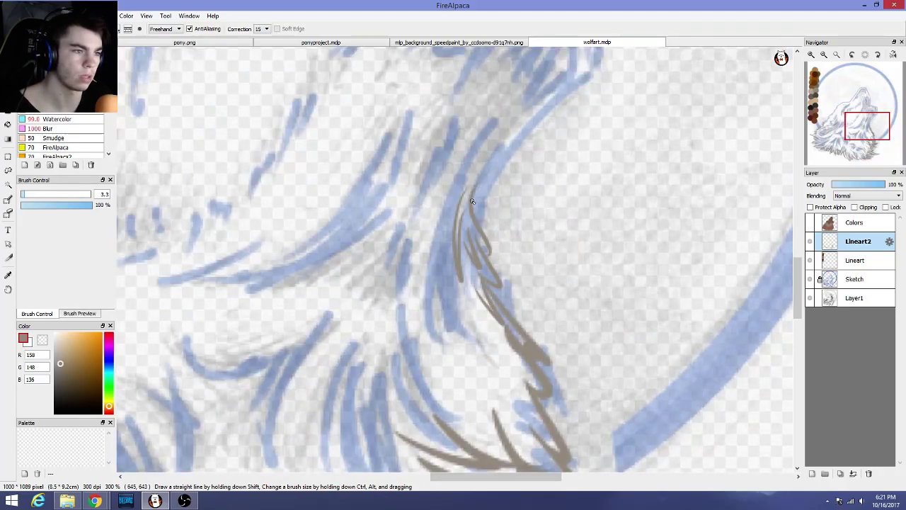
# Ink flicked hairs up the throat's outer edge to the lower jaw, and undo the long curves crossing the throat
pyautogui.moveTo(472, 201)
pyautogui.mouseDown()
pyautogui.moveTo(541, 96)
pyautogui.moveTo(466, 77)
pyautogui.mouseUp()
pyautogui.moveTo(531, 113)
pyautogui.mouseDown()
pyautogui.moveTo(452, 112)
pyautogui.moveTo(505, 185)
pyautogui.mouseUp()
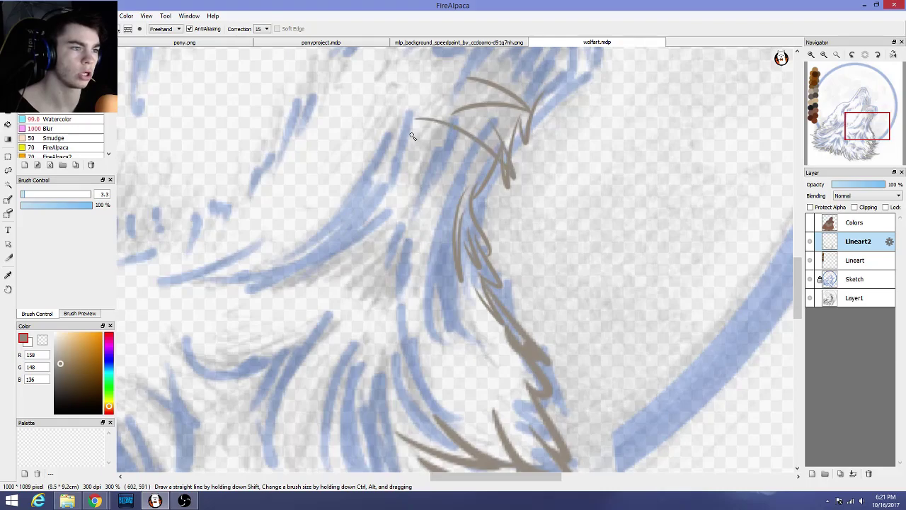
pyautogui.scroll(-3, 576, 182)
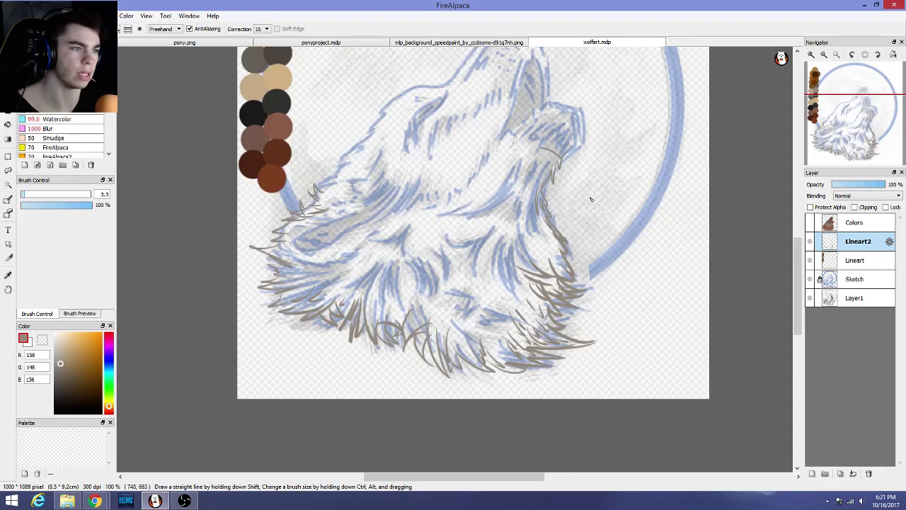
pyautogui.hotkey('ctrl', 'z')
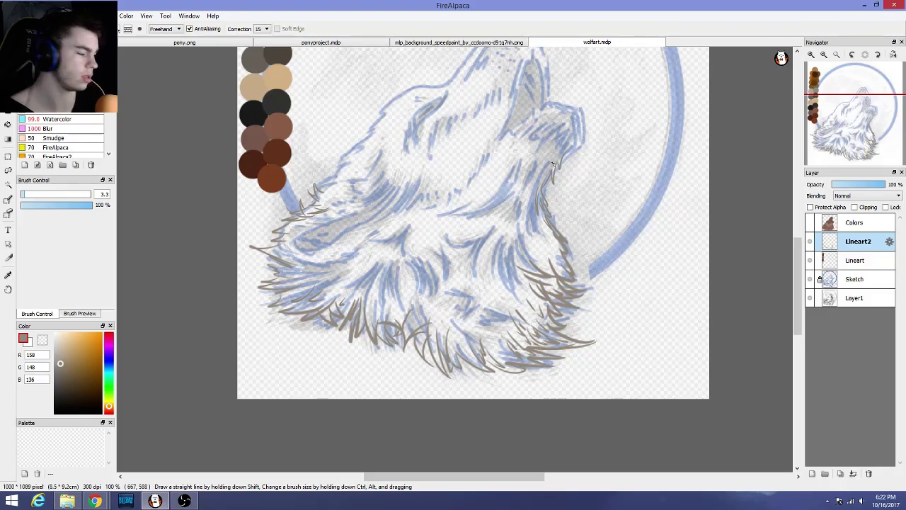
# Erase the long crossing hairs along the chest's lower edge on Lineart2 with the eraser at size 32
pyautogui.scroll(1, 513, 291)
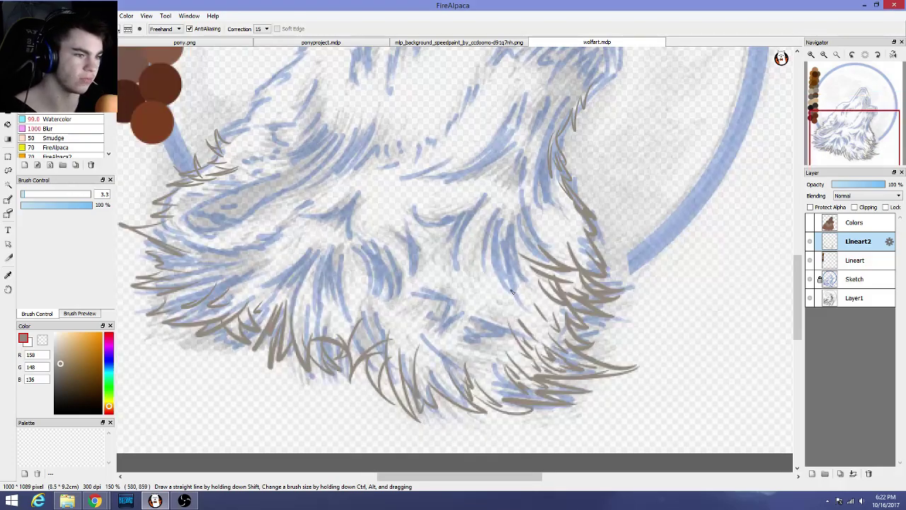
pyautogui.scroll(2, 448, 375)
pyautogui.scroll(-3, 448, 375)
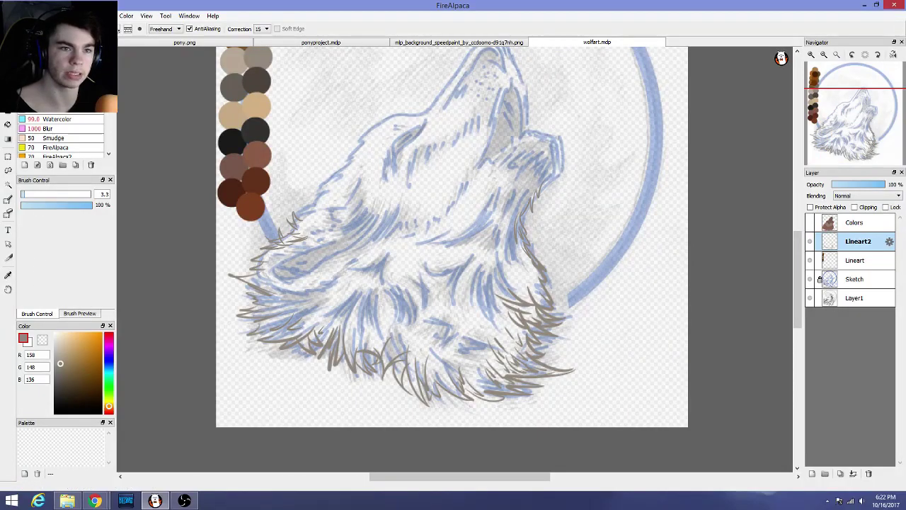
pyautogui.press('e')
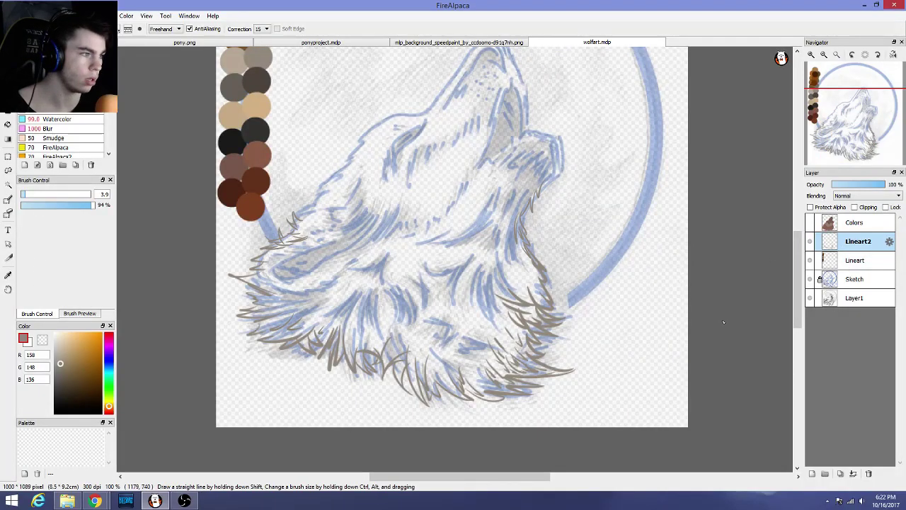
pyautogui.scroll(2, 482, 370)
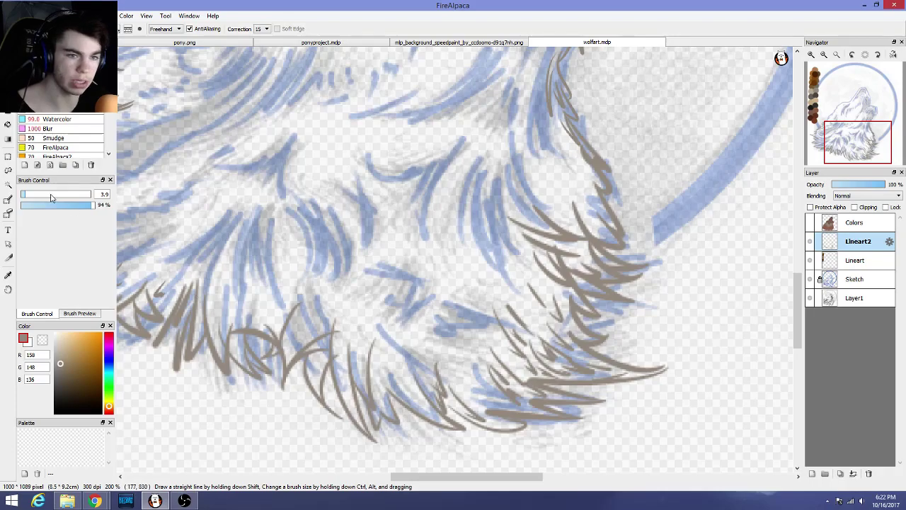
pyautogui.moveTo(51, 197); pyautogui.dragTo(61, 195)
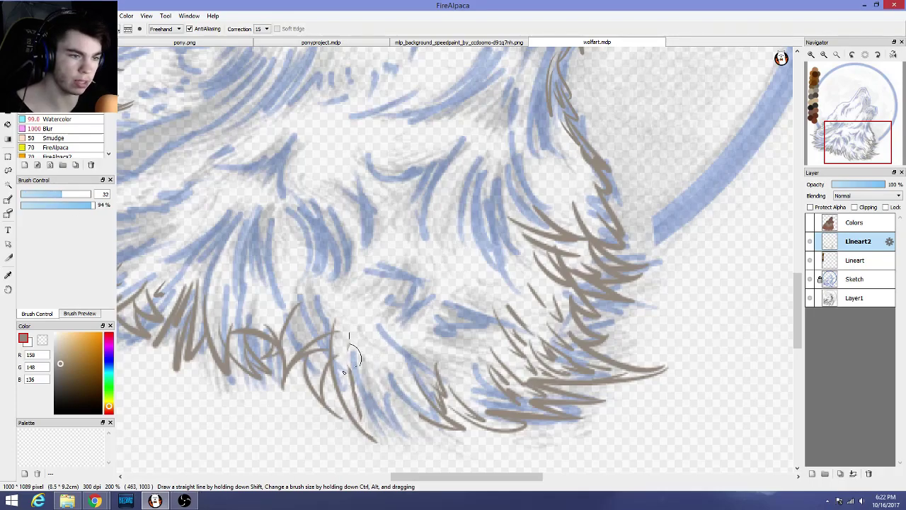
pyautogui.moveTo(343, 372)
pyautogui.mouseDown()
pyautogui.moveTo(372, 437)
pyautogui.moveTo(347, 381)
pyautogui.moveTo(346, 354)
pyautogui.moveTo(358, 336)
pyautogui.moveTo(330, 321)
pyautogui.moveTo(307, 361)
pyautogui.moveTo(301, 391)
pyautogui.mouseUp()
pyautogui.moveTo(423, 370)
pyautogui.mouseDown()
pyautogui.moveTo(427, 385)
pyautogui.moveTo(449, 390)
pyautogui.moveTo(529, 449)
pyautogui.mouseUp()
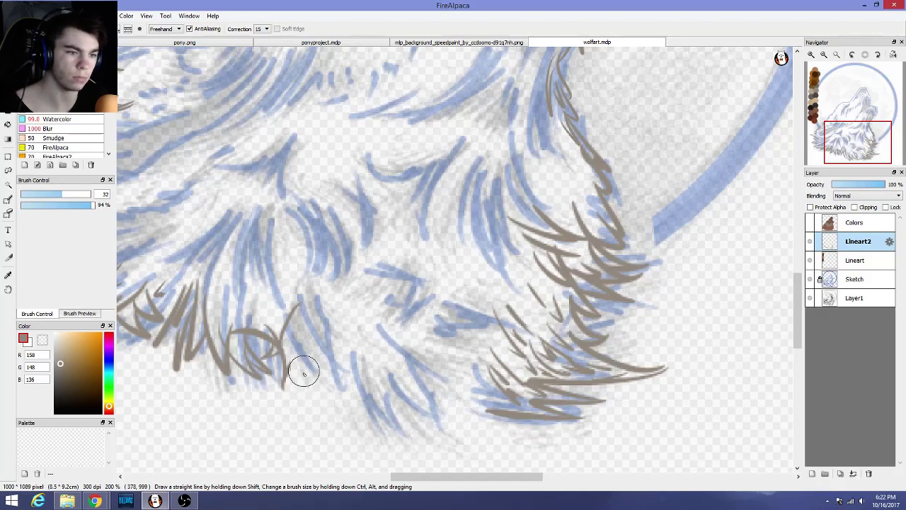
pyautogui.scroll(-1, 329, 403)
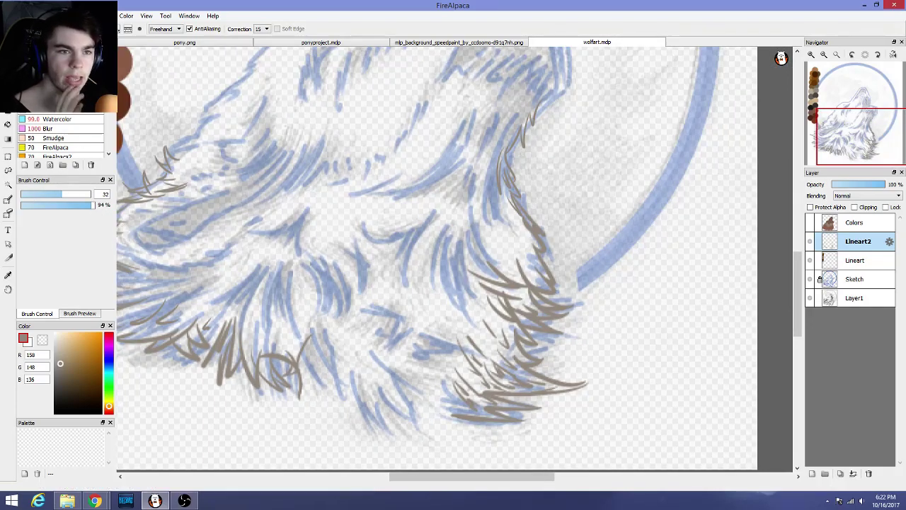
# Try thin hairs with the brush beside the outer chest tuft at the lower edge, and undo them
pyautogui.press('b')
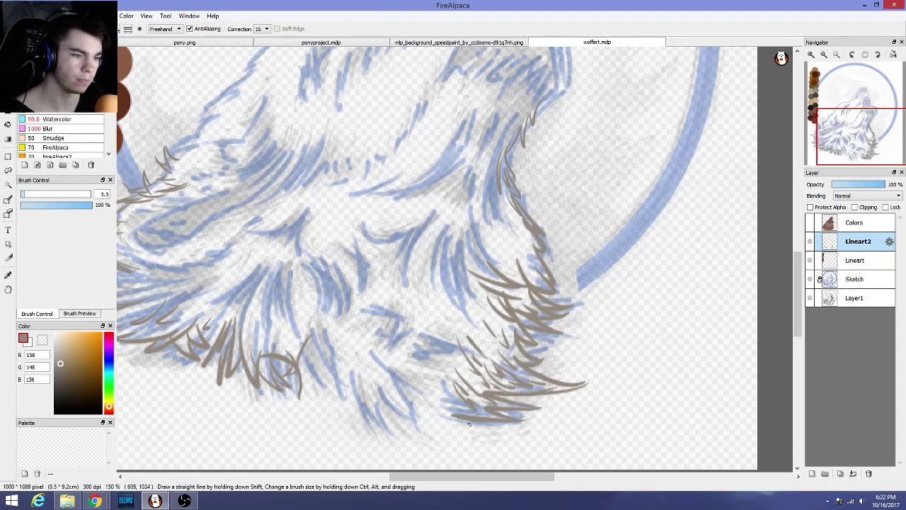
pyautogui.moveTo(446, 420); pyautogui.dragTo(441, 382)
pyautogui.moveTo(443, 425); pyautogui.dragTo(427, 369)
pyautogui.moveTo(435, 416)
pyautogui.mouseDown()
pyautogui.moveTo(410, 397)
pyautogui.moveTo(401, 401)
pyautogui.moveTo(435, 412)
pyautogui.moveTo(423, 375)
pyautogui.mouseUp()
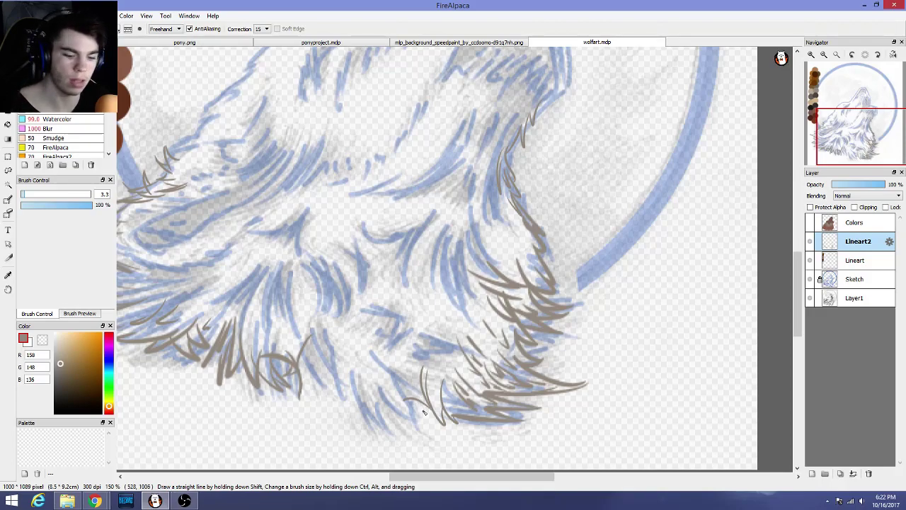
pyautogui.hotkey('ctrl', 'z')
pyautogui.hotkey('ctrl', 'z')
pyautogui.hotkey('ctrl', 'z')
pyautogui.hotkey('ctrl', 'z')
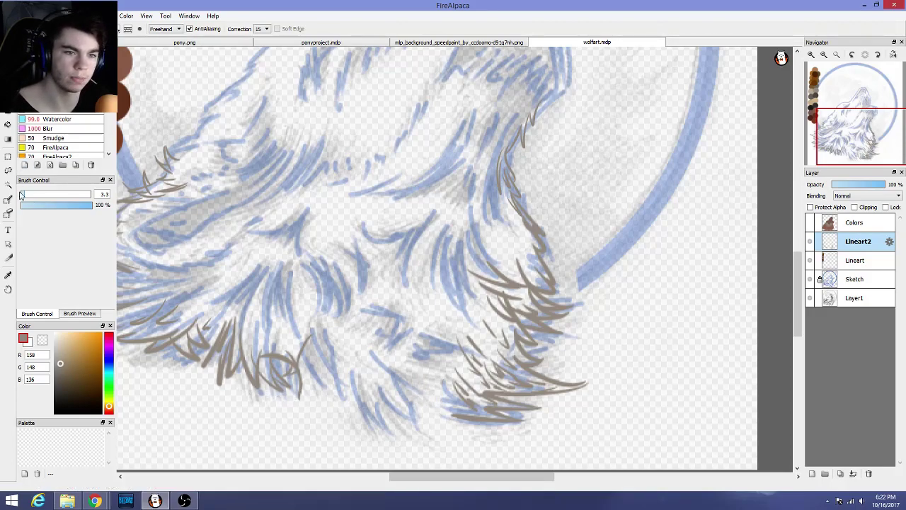
# Set the brush size to 5.2 and ink two curved hairs joining the inner end of the outer chest tuft
pyautogui.moveTo(22, 196); pyautogui.dragTo(26, 195)
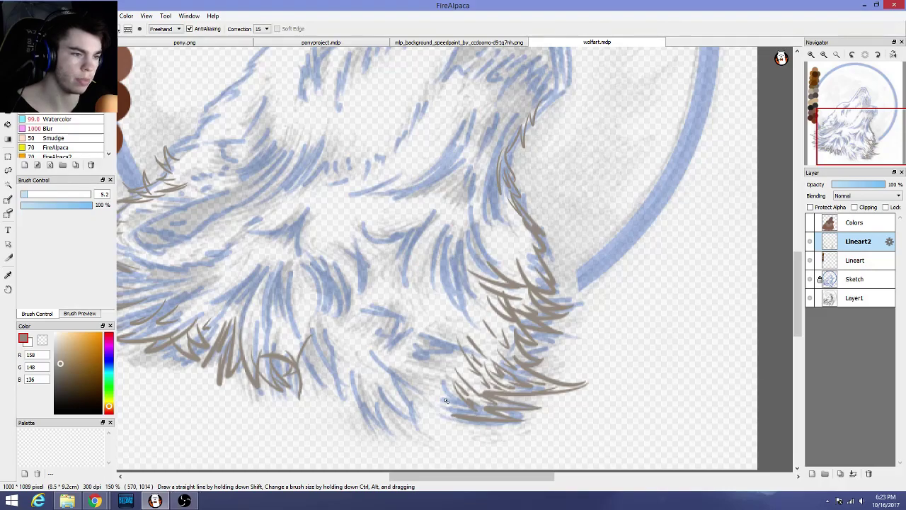
pyautogui.moveTo(446, 401)
pyautogui.mouseDown()
pyautogui.moveTo(462, 424)
pyautogui.moveTo(433, 362)
pyautogui.mouseUp()
pyautogui.scroll(4, 432, 403)
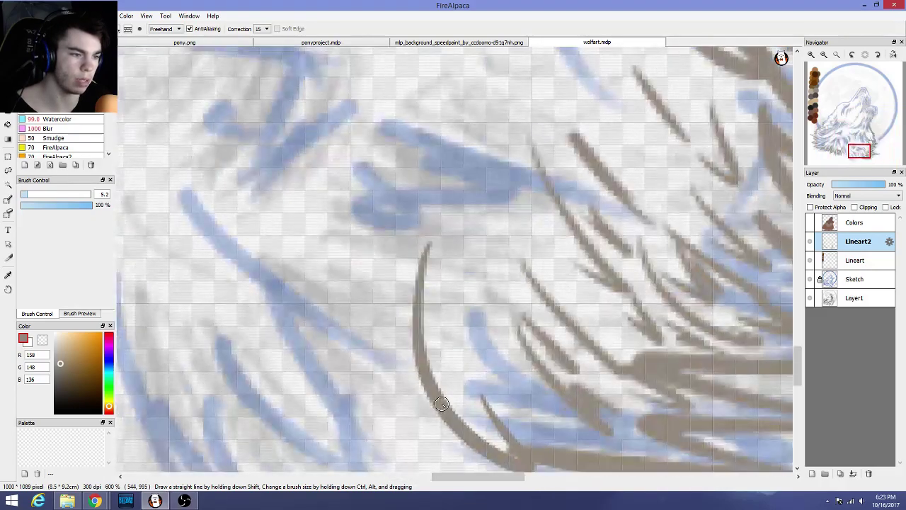
pyautogui.moveTo(440, 421)
pyautogui.mouseDown()
pyautogui.moveTo(383, 379)
pyautogui.moveTo(390, 328)
pyautogui.mouseUp()
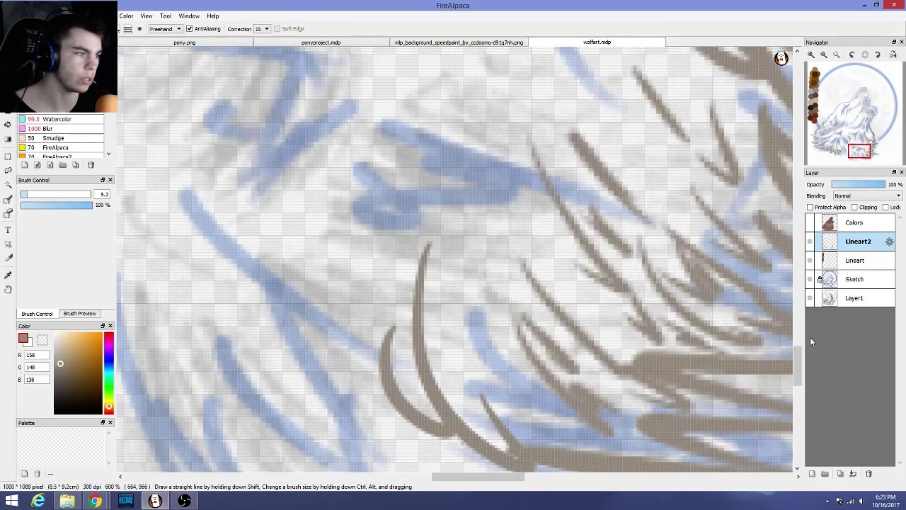
pyautogui.scroll(-5, 587, 372)
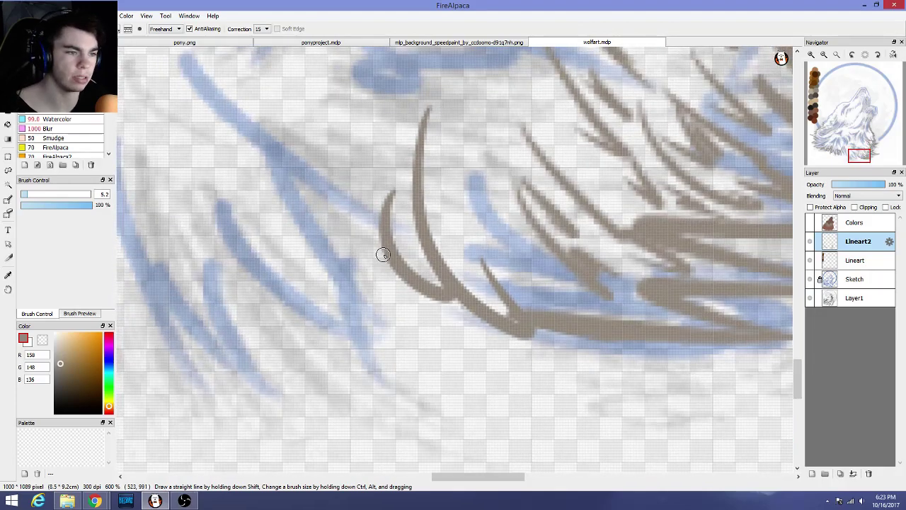
# Ink V-shaped hairs in the erased gap at the chest's lower edge, undoing the first misdirected strokes
pyautogui.moveTo(384, 253); pyautogui.dragTo(318, 160)
pyautogui.hotkey('ctrl', 'z')
pyautogui.moveTo(331, 244)
pyautogui.mouseDown()
pyautogui.moveTo(260, 305)
pyautogui.moveTo(215, 311)
pyautogui.moveTo(267, 304)
pyautogui.moveTo(233, 309)
pyautogui.moveTo(312, 313)
pyautogui.moveTo(370, 153)
pyautogui.mouseUp()
pyautogui.hotkey('ctrl', 'z')
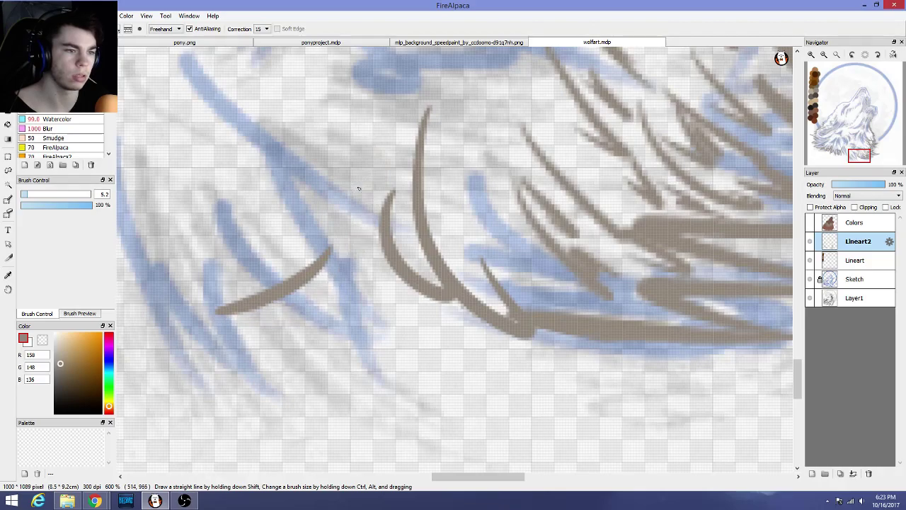
pyautogui.hotkey('ctrl', 'z')
pyautogui.moveTo(275, 228); pyautogui.dragTo(354, 151)
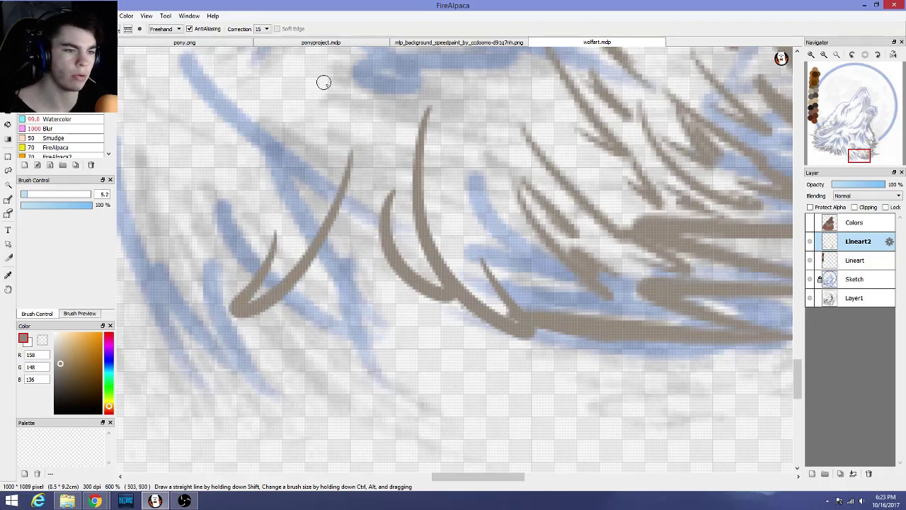
pyautogui.moveTo(337, 223)
pyautogui.mouseDown()
pyautogui.moveTo(363, 257)
pyautogui.moveTo(380, 151)
pyautogui.mouseUp()
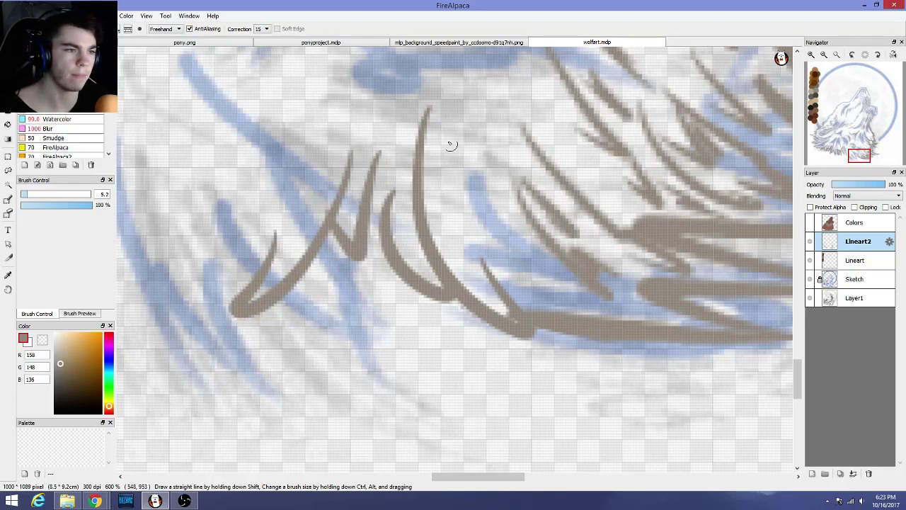
# Try short filler hairs between the new curved hairs and the outer chest tuft, undoing the attempts
pyautogui.moveTo(450, 146); pyautogui.dragTo(507, 116)
pyautogui.scroll(-4, 506, 146)
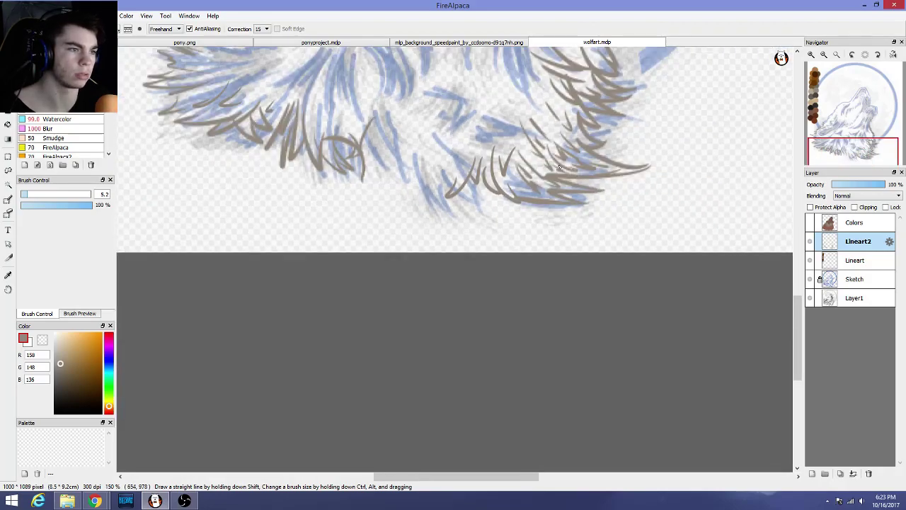
pyautogui.hotkey('ctrl', 'z')
pyautogui.moveTo(501, 168); pyautogui.dragTo(530, 149)
pyautogui.hotkey('ctrl', 'z')
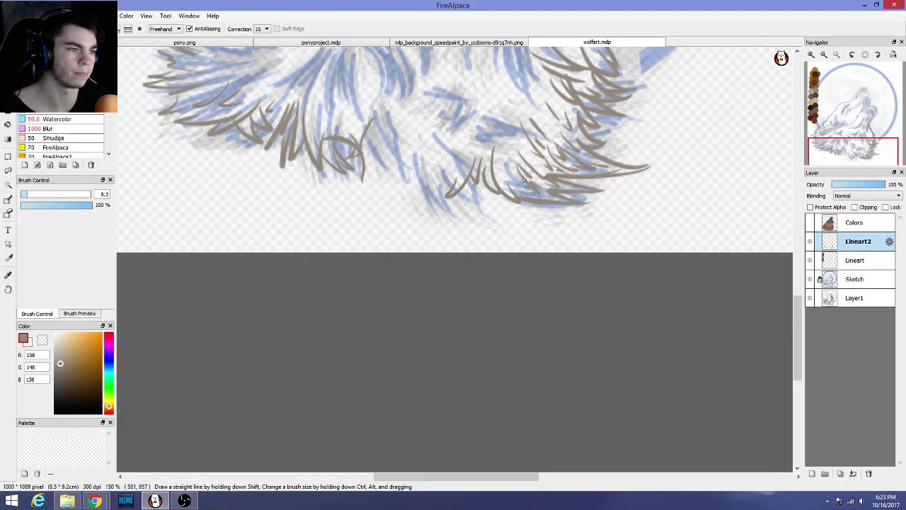
pyautogui.moveTo(522, 193)
pyautogui.mouseDown()
pyautogui.moveTo(540, 109)
pyautogui.moveTo(550, 121)
pyautogui.moveTo(530, 163)
pyautogui.moveTo(503, 166)
pyautogui.moveTo(517, 185)
pyautogui.mouseUp()
pyautogui.hotkey('ctrl', 'z')
pyautogui.moveTo(517, 185); pyautogui.dragTo(508, 153)
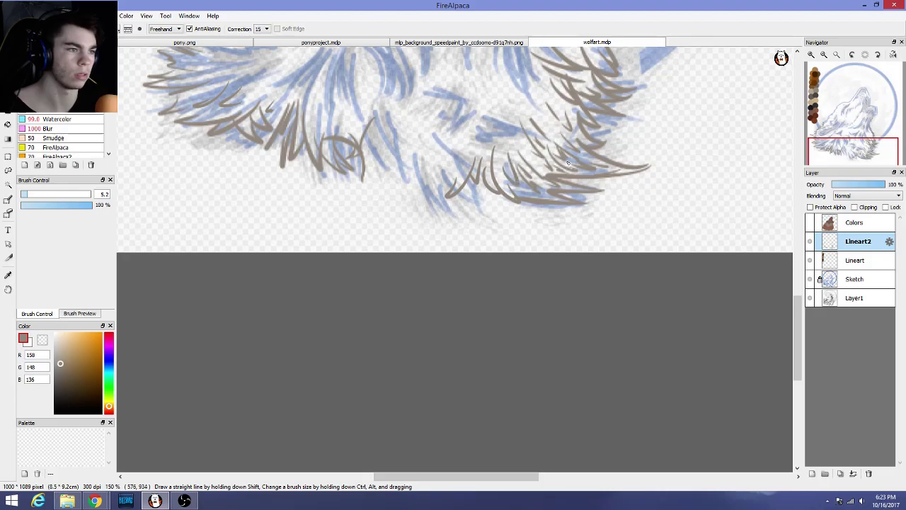
pyautogui.hotkey('ctrl', 'z')
pyautogui.scroll(4, 519, 191)
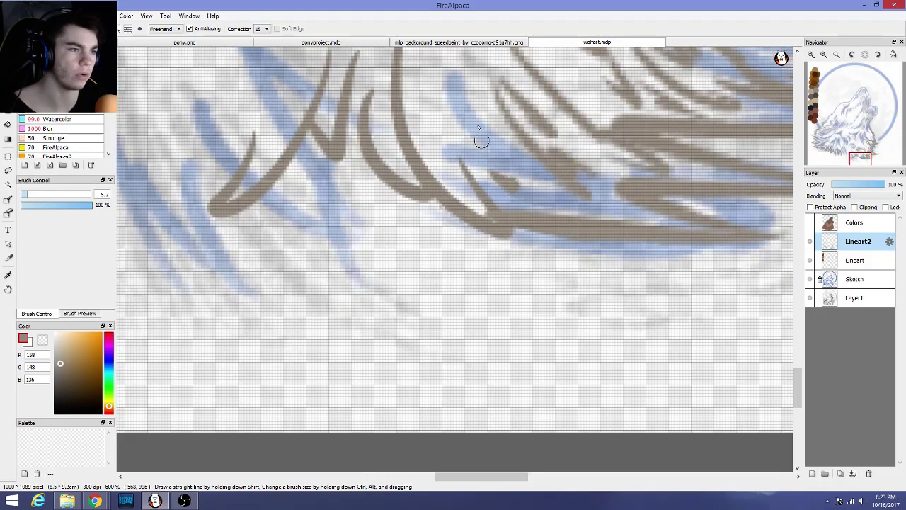
pyautogui.scroll(-6, 447, 226)
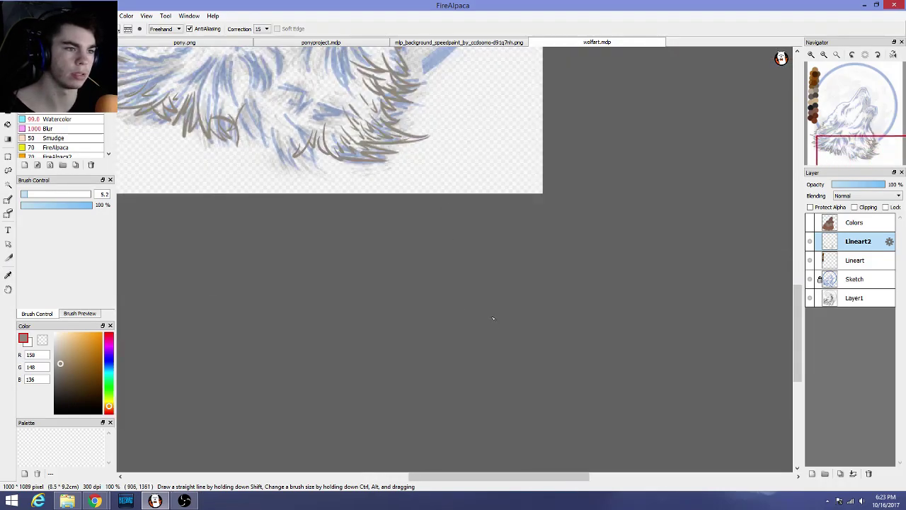
# Try further hairs across the erased gap, and undo all the new strokes between the two chest tufts
pyautogui.scroll(3, 253, 123)
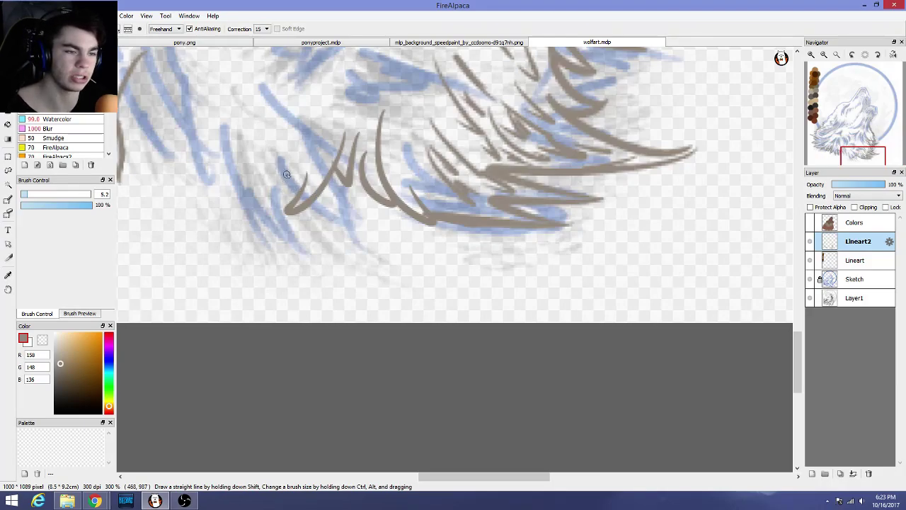
pyautogui.moveTo(297, 185); pyautogui.dragTo(309, 93)
pyautogui.hotkey('ctrl', 'z')
pyautogui.hotkey('ctrl', 'z')
pyautogui.hotkey('ctrl', 'z')
pyautogui.hotkey('ctrl', 'z')
pyautogui.hotkey('ctrl', 'z')
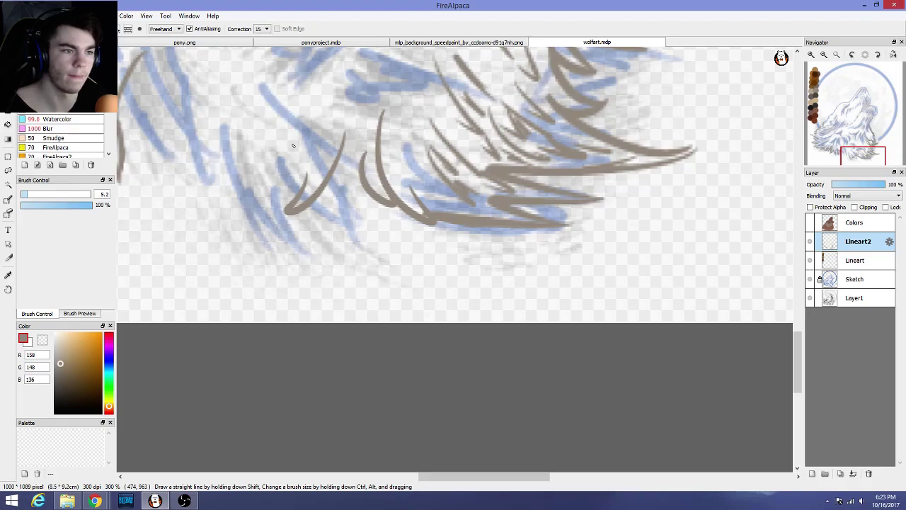
pyautogui.moveTo(278, 157)
pyautogui.mouseDown()
pyautogui.moveTo(328, 203)
pyautogui.moveTo(307, 114)
pyautogui.mouseUp()
pyautogui.scroll(-3, 343, 171)
pyautogui.scroll(3, 273, 169)
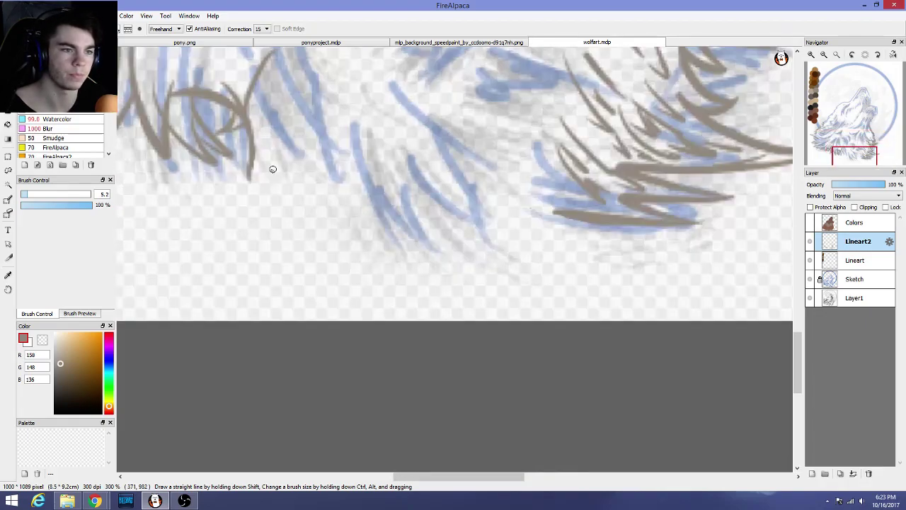
# Ink V-shaped hairs continuing the looped fur into the erased gap at the chest's lower edge, undoing the outermost strokes
pyautogui.moveTo(249, 171); pyautogui.dragTo(277, 62)
pyautogui.scroll(2, 278, 128)
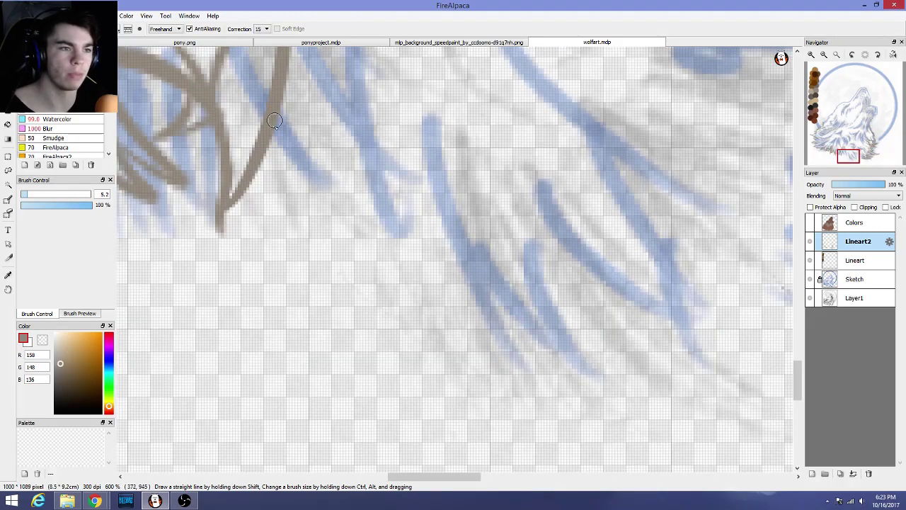
pyautogui.moveTo(273, 120)
pyautogui.mouseDown()
pyautogui.moveTo(362, 63)
pyautogui.moveTo(368, 119)
pyautogui.moveTo(392, 68)
pyautogui.mouseUp()
pyautogui.scroll(-3, 378, 70)
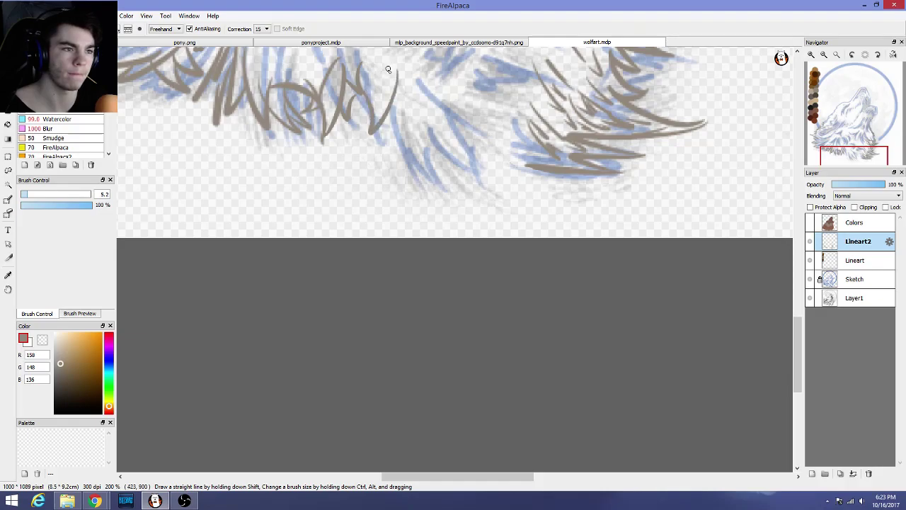
pyautogui.moveTo(392, 101)
pyautogui.mouseDown()
pyautogui.moveTo(384, 134)
pyautogui.moveTo(398, 70)
pyautogui.mouseUp()
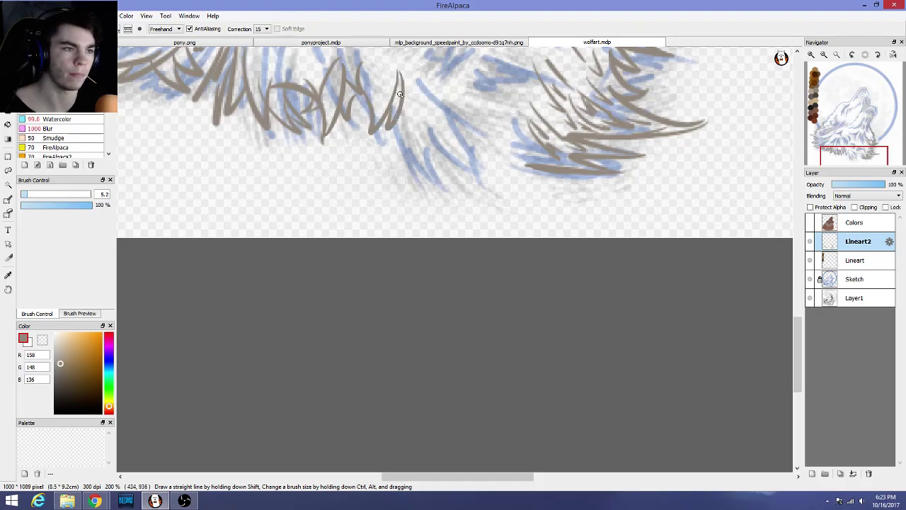
pyautogui.hotkey('ctrl', 'z')
pyautogui.hotkey('ctrl', 'z')
pyautogui.scroll(2, 391, 103)
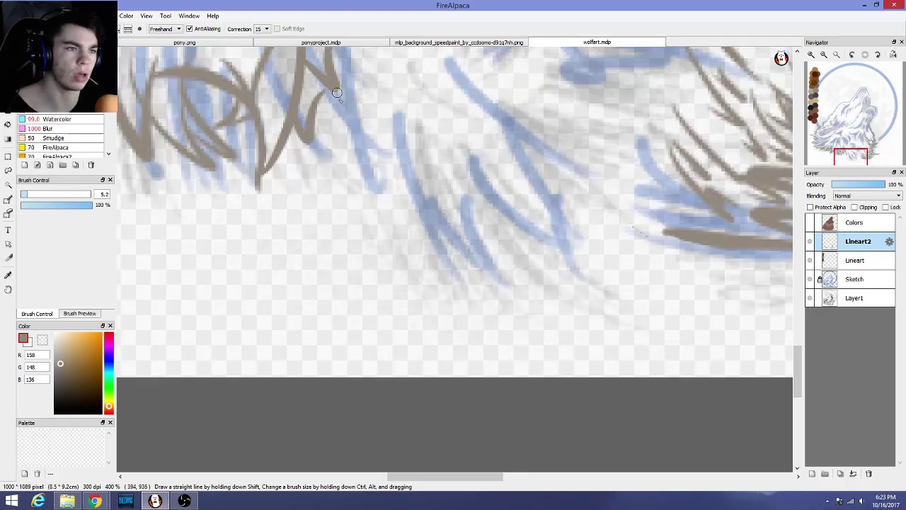
pyautogui.scroll(-3, 391, 112)
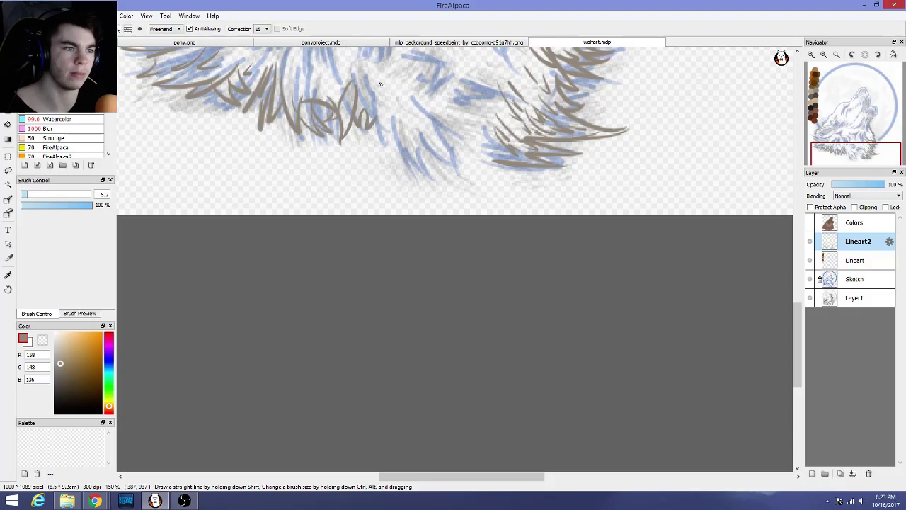
# Extend the lower chest fur with zigzag hairs into the gap, and undo the long curve that sweeps upward across it
pyautogui.moveTo(361, 129)
pyautogui.mouseDown()
pyautogui.moveTo(378, 80)
pyautogui.moveTo(373, 134)
pyautogui.moveTo(390, 104)
pyautogui.moveTo(377, 152)
pyautogui.moveTo(407, 106)
pyautogui.moveTo(465, 73)
pyautogui.mouseUp()
pyautogui.scroll(1, 382, 102)
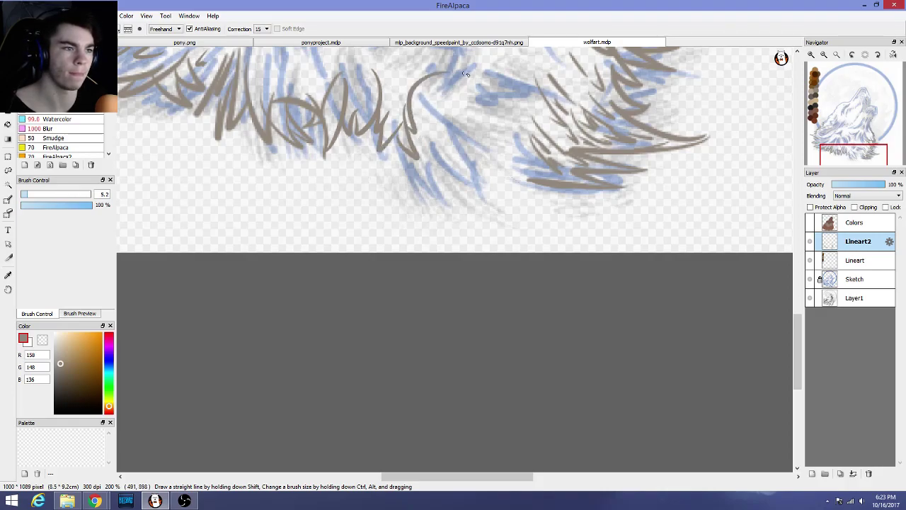
pyautogui.hotkey('ctrl', 'z')
pyautogui.hotkey('ctrl', 'z')
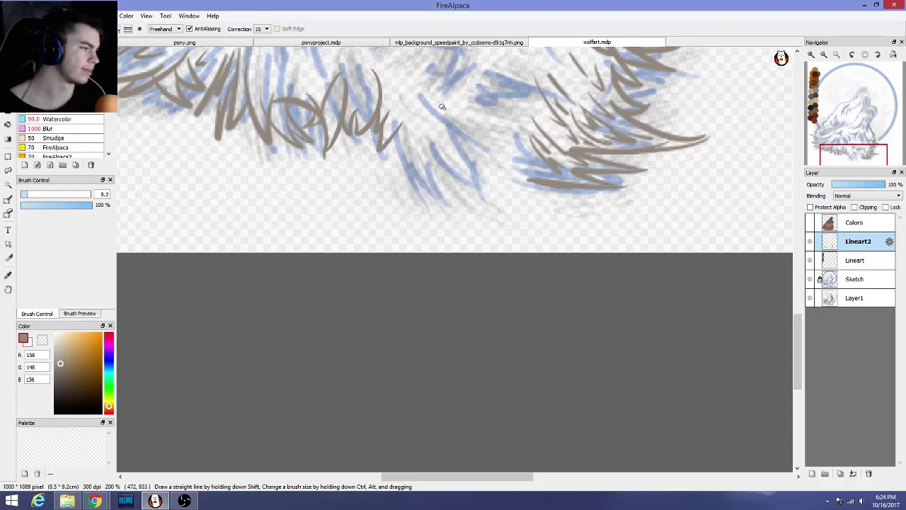
# Try short hairs in the chest gap and at the outer tuft's inner end, and undo all of them
pyautogui.scroll(1, 418, 57)
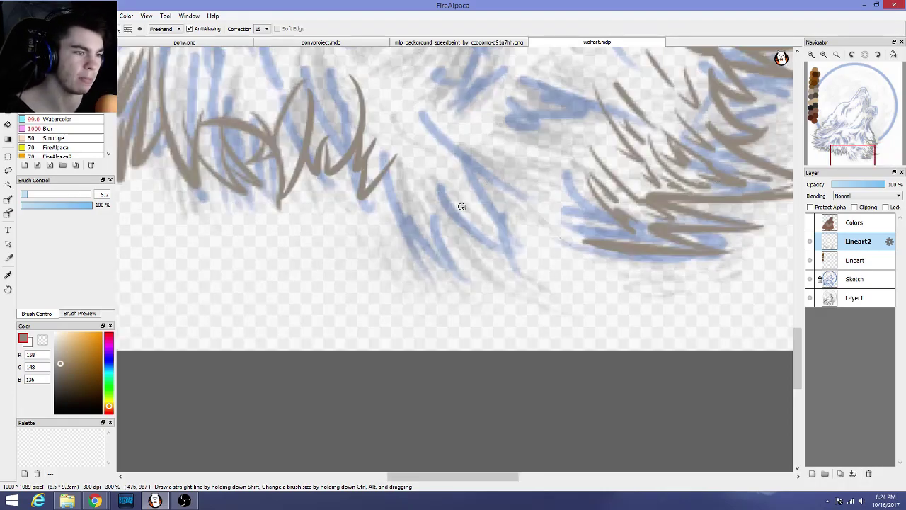
pyautogui.moveTo(484, 173); pyautogui.dragTo(503, 247)
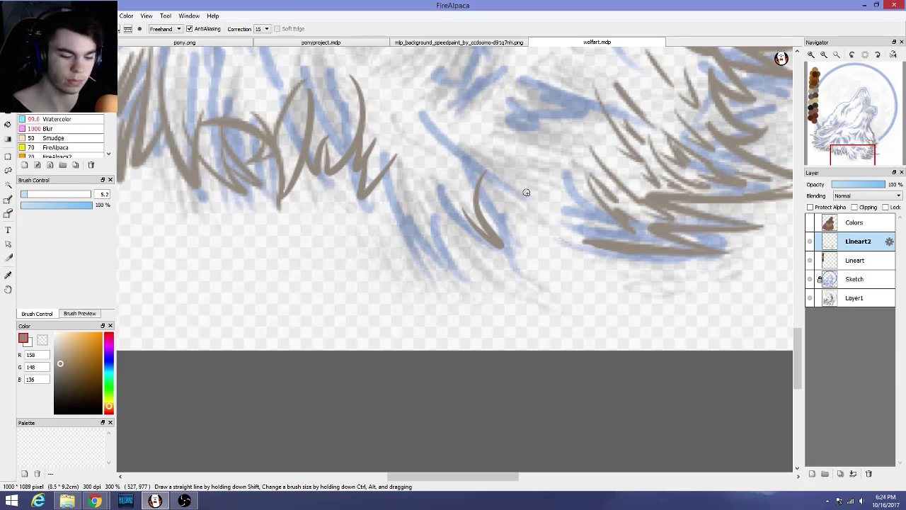
pyautogui.hotkey('ctrl', 'z')
pyautogui.moveTo(560, 181); pyautogui.dragTo(593, 234)
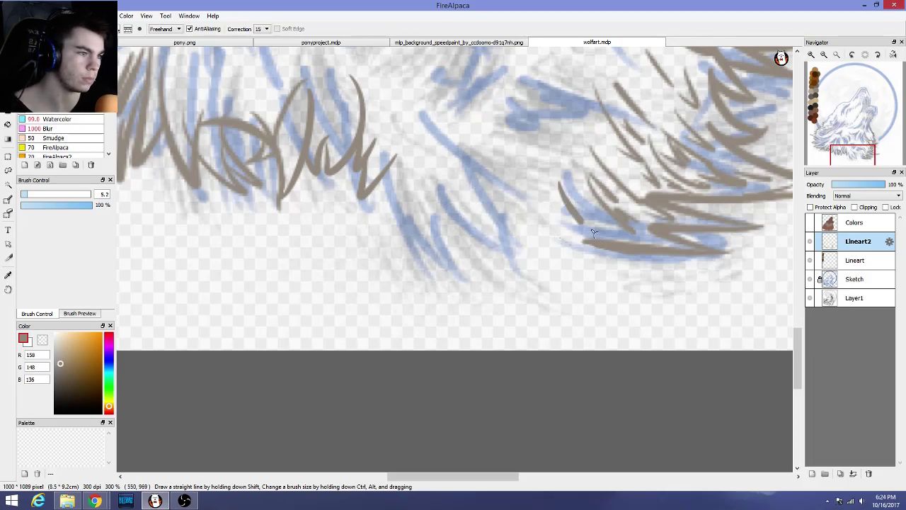
pyautogui.hotkey('ctrl', 'z')
pyautogui.moveTo(560, 199)
pyautogui.mouseDown()
pyautogui.moveTo(589, 235)
pyautogui.moveTo(530, 221)
pyautogui.mouseUp()
pyautogui.hotkey('ctrl', 'z')
pyautogui.hotkey('ctrl', 'z')
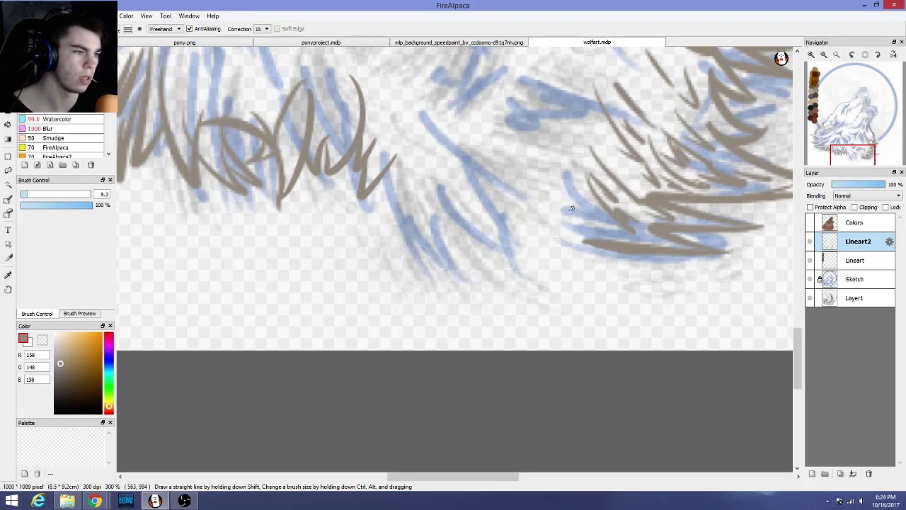
# Ink a long curve from the outer tuft's lower edge into the gap and a small pointed hair beside it, undoing the rejected tries
pyautogui.moveTo(610, 244); pyautogui.dragTo(507, 174)
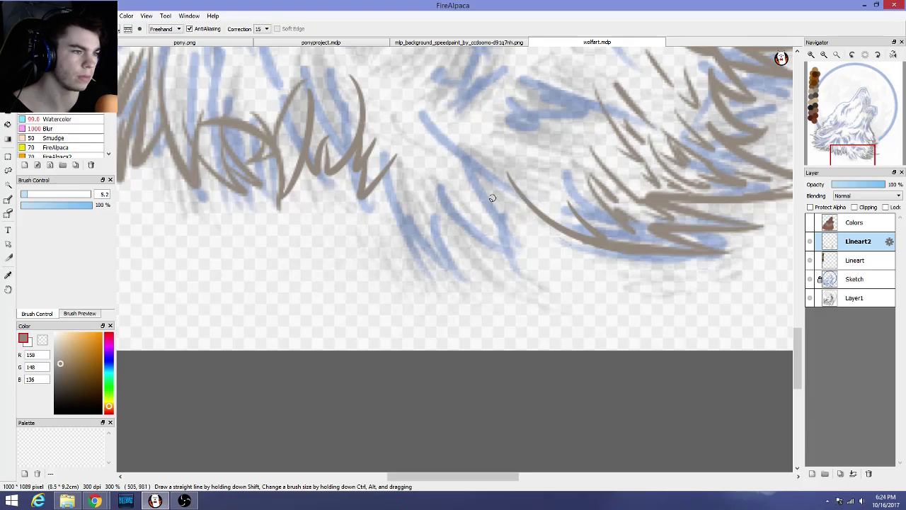
pyautogui.moveTo(470, 198)
pyautogui.mouseDown()
pyautogui.moveTo(441, 241)
pyautogui.moveTo(478, 139)
pyautogui.mouseUp()
pyautogui.hotkey('ctrl', 'z')
pyautogui.moveTo(471, 197)
pyautogui.mouseDown()
pyautogui.moveTo(488, 209)
pyautogui.moveTo(482, 162)
pyautogui.mouseUp()
pyautogui.hotkey('ctrl', 'z')
pyautogui.moveTo(468, 198)
pyautogui.mouseDown()
pyautogui.moveTo(457, 224)
pyautogui.moveTo(481, 183)
pyautogui.mouseUp()
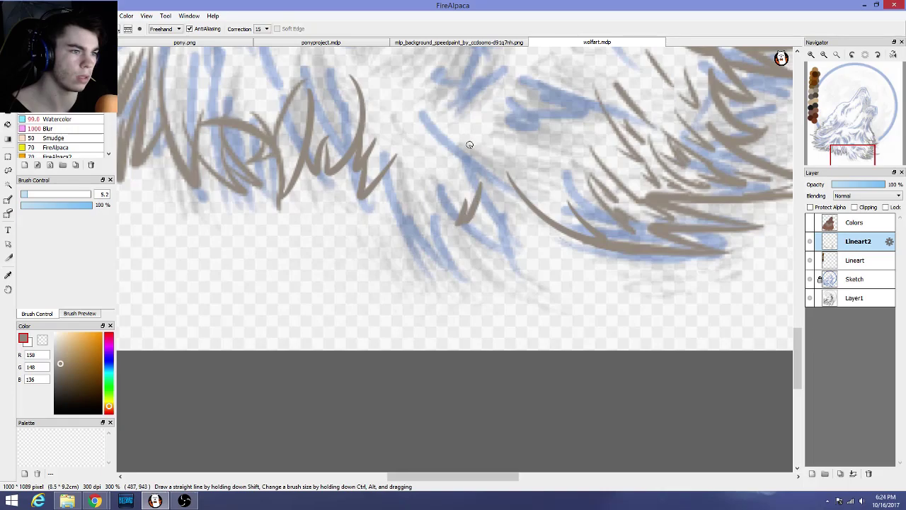
pyautogui.hotkey('ctrl', 'z')
pyautogui.moveTo(458, 223)
pyautogui.mouseDown()
pyautogui.moveTo(482, 160)
pyautogui.moveTo(506, 212)
pyautogui.moveTo(493, 100)
pyautogui.mouseUp()
pyautogui.hotkey('ctrl', 'z')
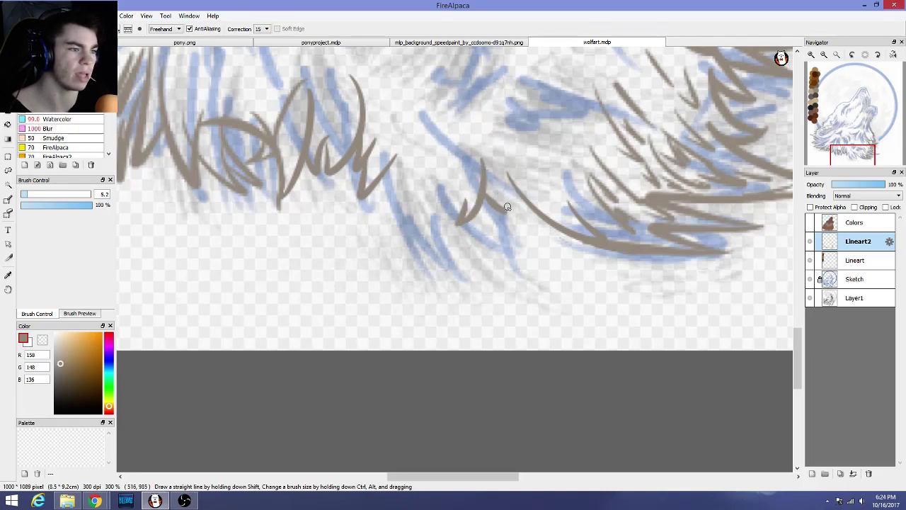
# Add a taller pointed hair between the small tuft and the long curve, and undo the extra short hair beyond it
pyautogui.moveTo(506, 211)
pyautogui.mouseDown()
pyautogui.moveTo(512, 112)
pyautogui.moveTo(525, 180)
pyautogui.mouseUp()
pyautogui.moveTo(525, 180)
pyautogui.mouseDown()
pyautogui.moveTo(520, 133)
pyautogui.moveTo(527, 186)
pyautogui.moveTo(522, 145)
pyautogui.mouseUp()
pyautogui.hotkey('ctrl', 'z')
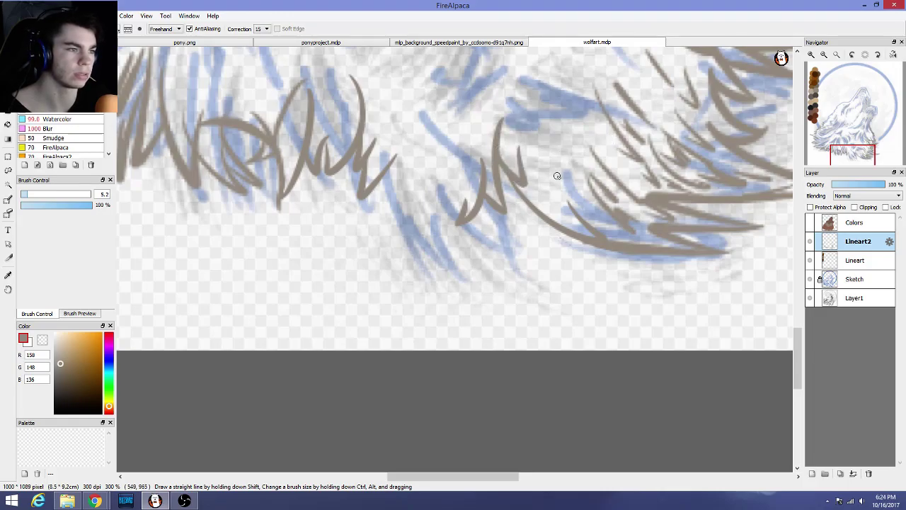
pyautogui.hotkey('ctrl', 'z')
pyautogui.scroll(-3, 557, 176)
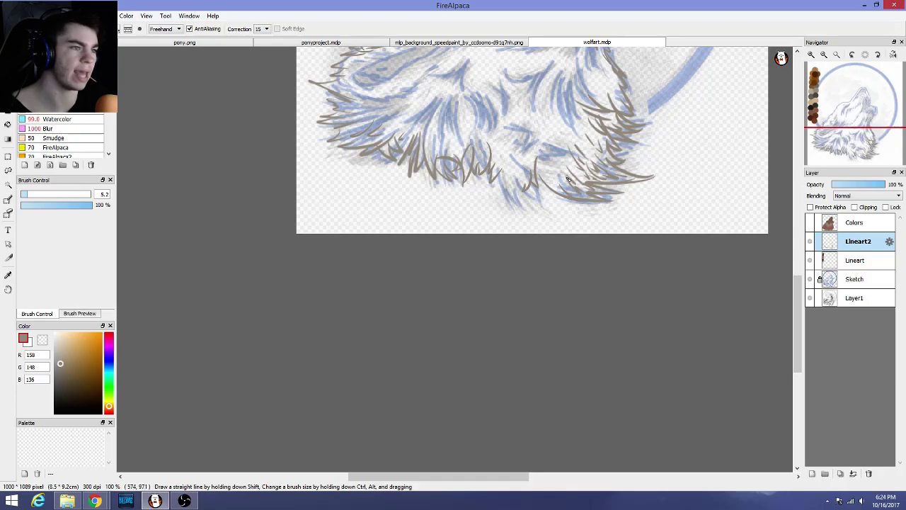
# Dismiss the low disk space warning, try a V-shaped hair in the remaining chest gap with the 4.2 brush, and undo it
pyautogui.scroll(3, 567, 179)
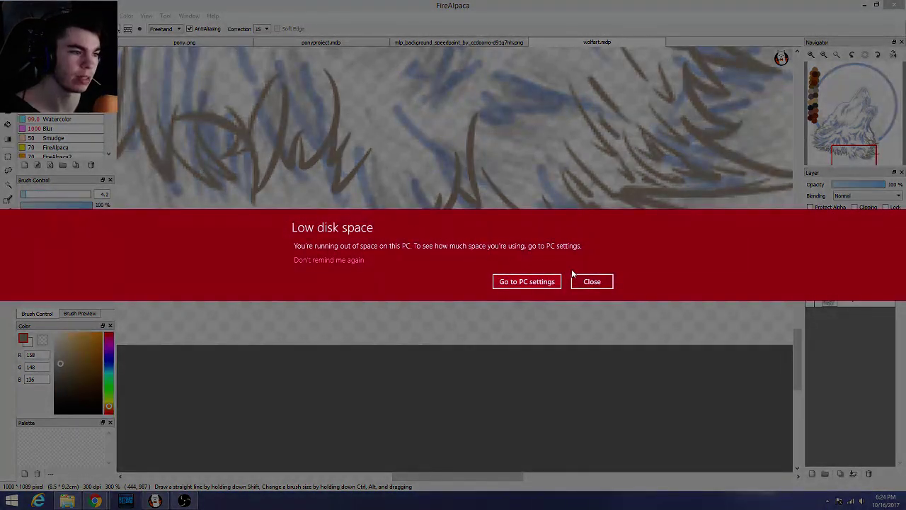
pyautogui.click(595, 281)
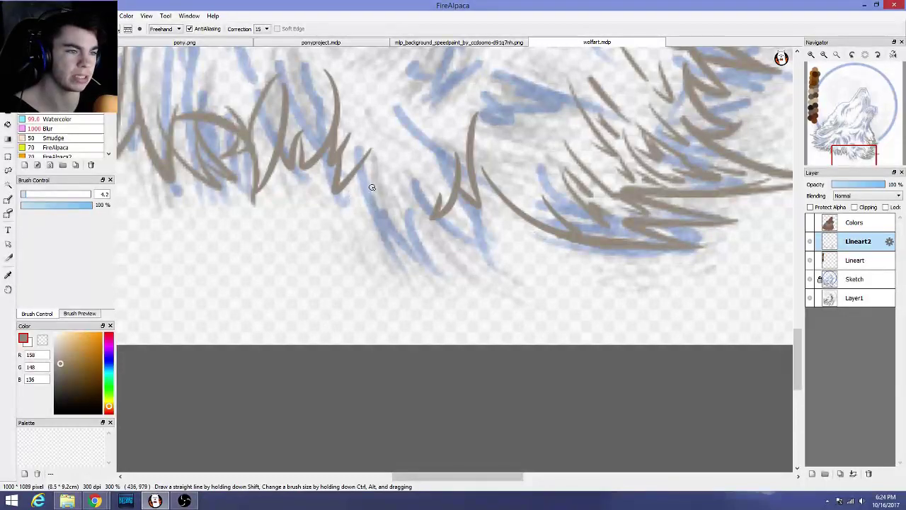
pyautogui.moveTo(373, 185); pyautogui.dragTo(384, 165)
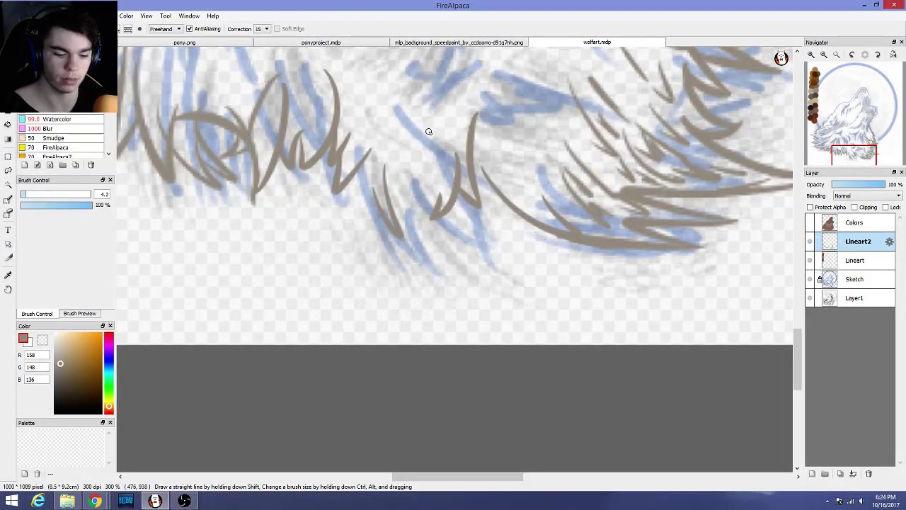
pyautogui.hotkey('ctrl', 'z')
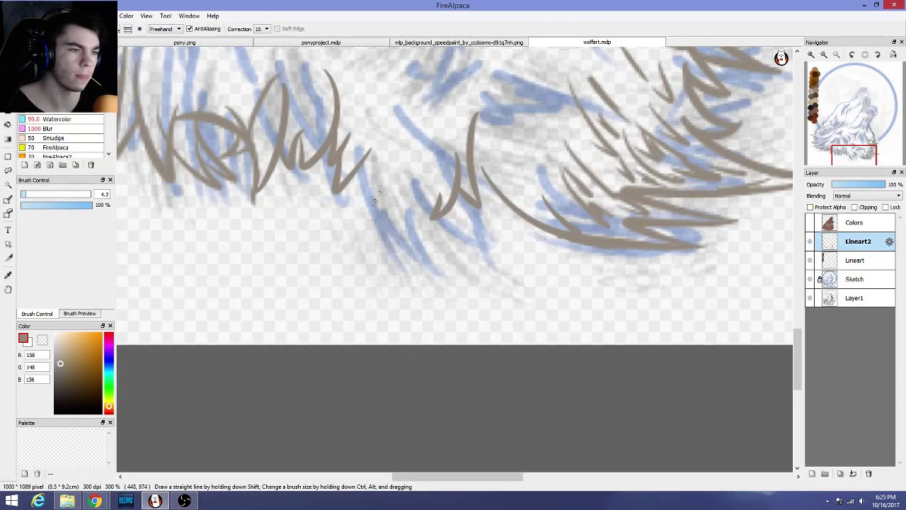
# Ink thin pointed hairs across the remaining gap, joining the looped fur to the small tuft at the chest's lower edge
pyautogui.moveTo(386, 198); pyautogui.dragTo(419, 145)
pyautogui.scroll(-2, 428, 170)
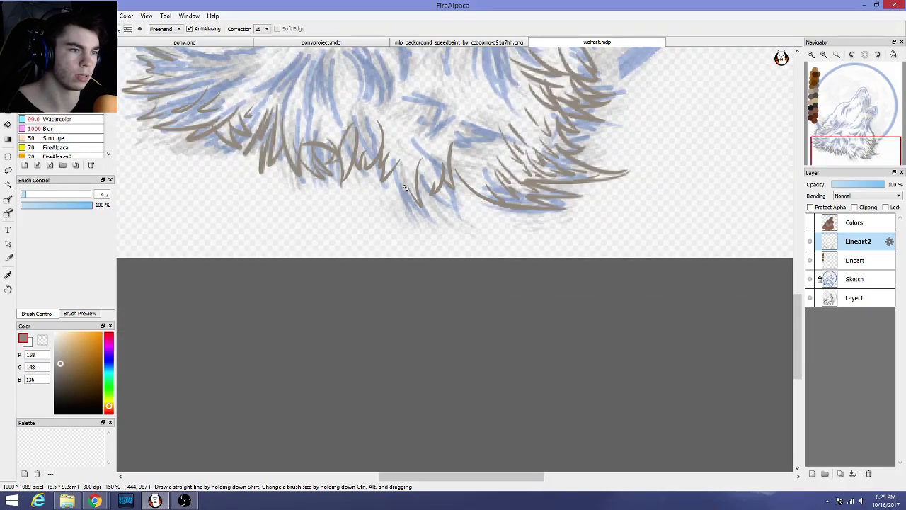
pyautogui.moveTo(407, 187)
pyautogui.mouseDown()
pyautogui.moveTo(390, 198)
pyautogui.moveTo(402, 124)
pyautogui.mouseUp()
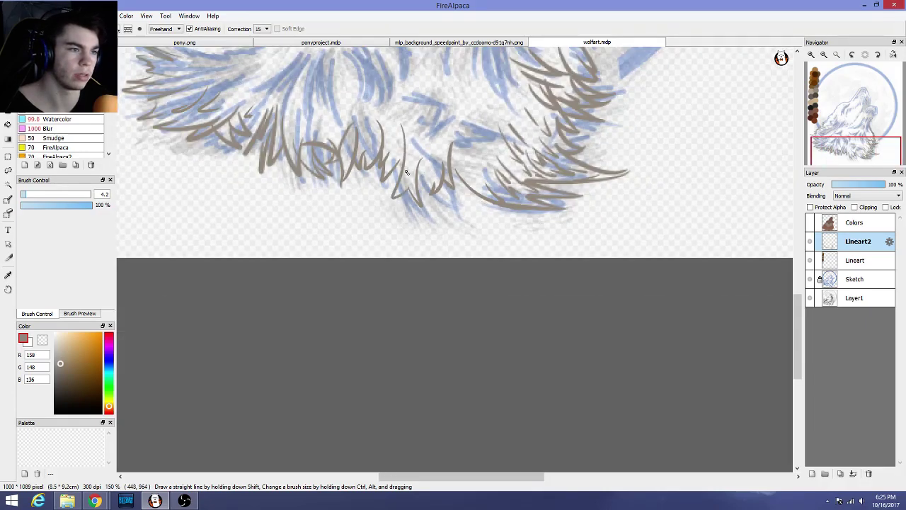
pyautogui.moveTo(410, 190); pyautogui.dragTo(410, 164)
pyautogui.scroll(-3, 465, 175)
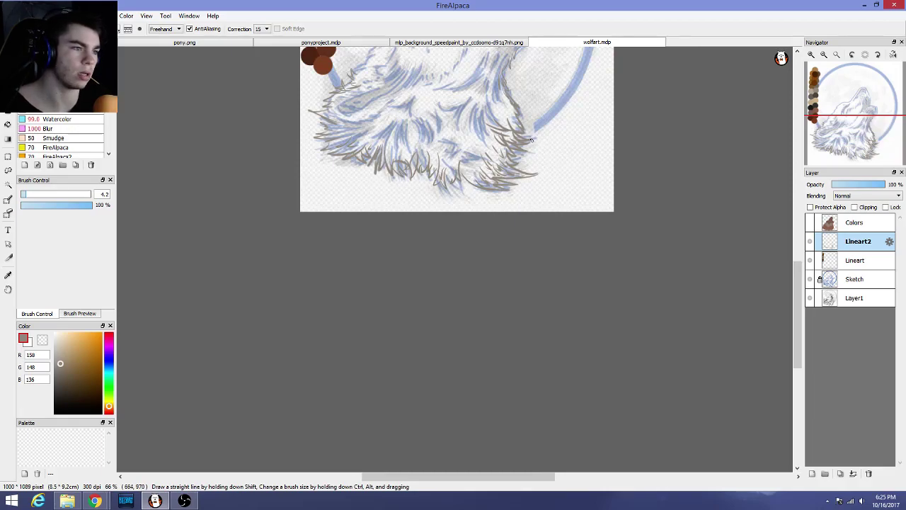
# Draw a short curved fur strand on Lineart2 in the gap above the start of the long curve along the lower chest fur
pyautogui.scroll(3, 555, 115)
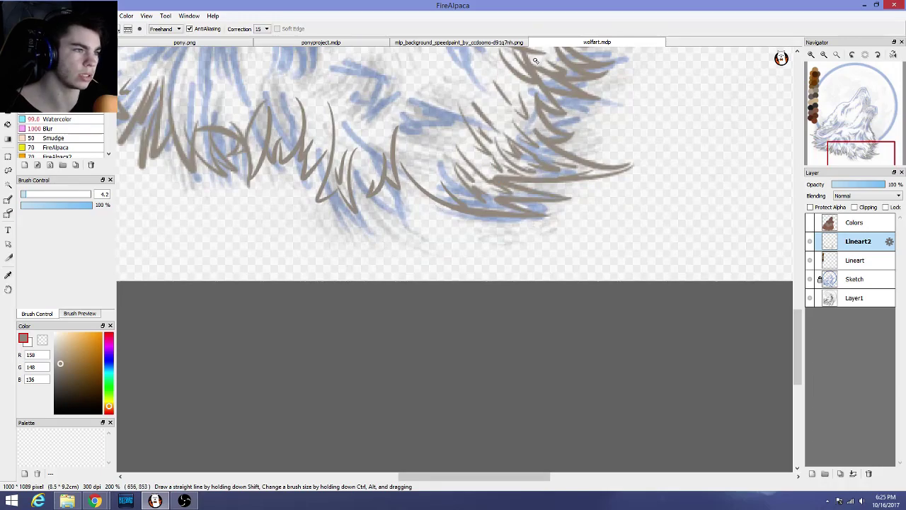
pyautogui.scroll(2, 349, 183)
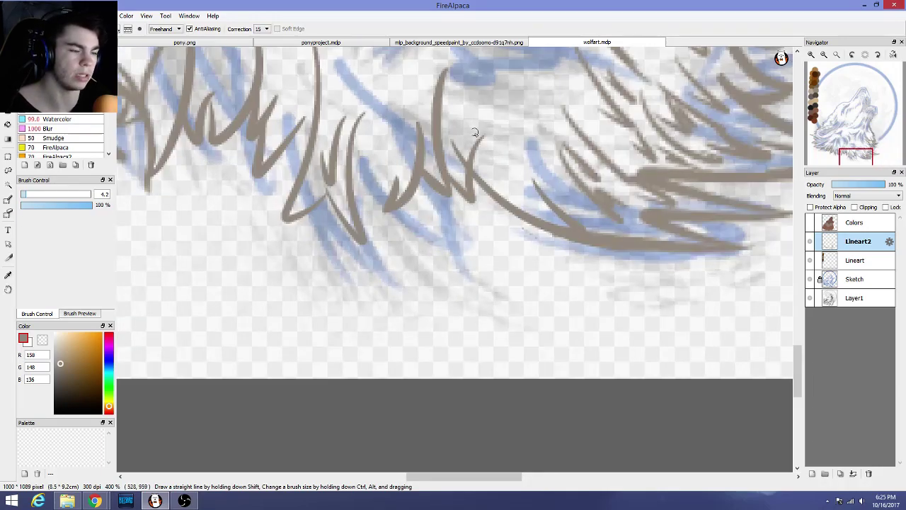
pyautogui.moveTo(470, 211); pyautogui.dragTo(501, 85)
pyautogui.hotkey('ctrl', 'z')
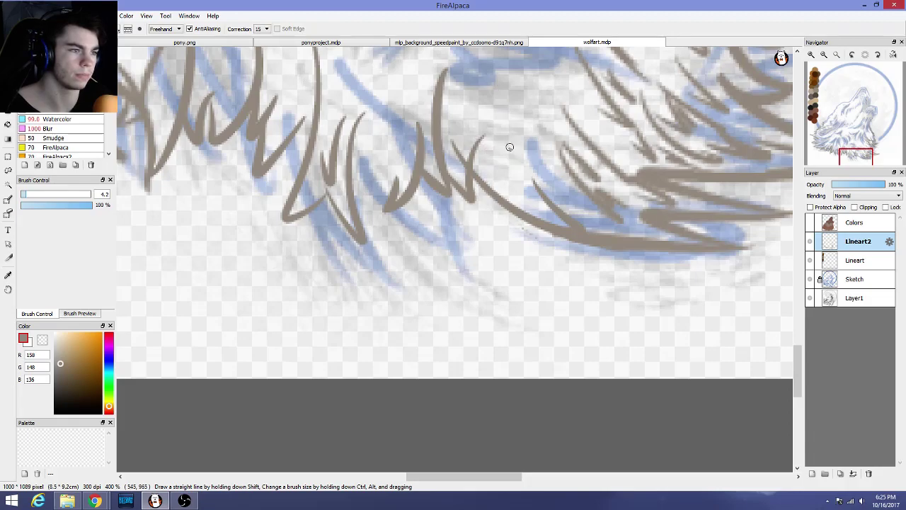
pyautogui.moveTo(494, 147)
pyautogui.mouseDown()
pyautogui.moveTo(507, 192)
pyautogui.moveTo(521, 92)
pyautogui.mouseUp()
pyautogui.hotkey('ctrl', 'z')
pyautogui.moveTo(495, 149); pyautogui.dragTo(523, 91)
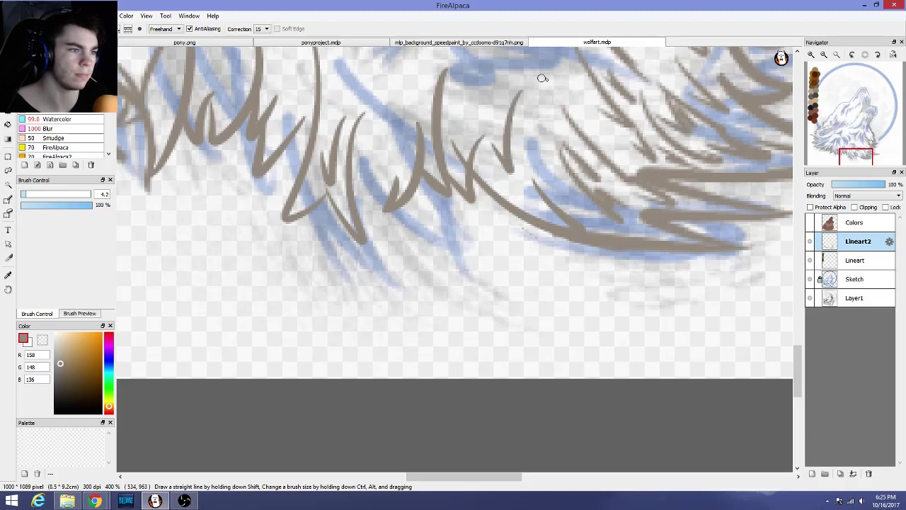
pyautogui.hotkey('ctrl', 'z')
pyautogui.moveTo(493, 145); pyautogui.dragTo(530, 158)
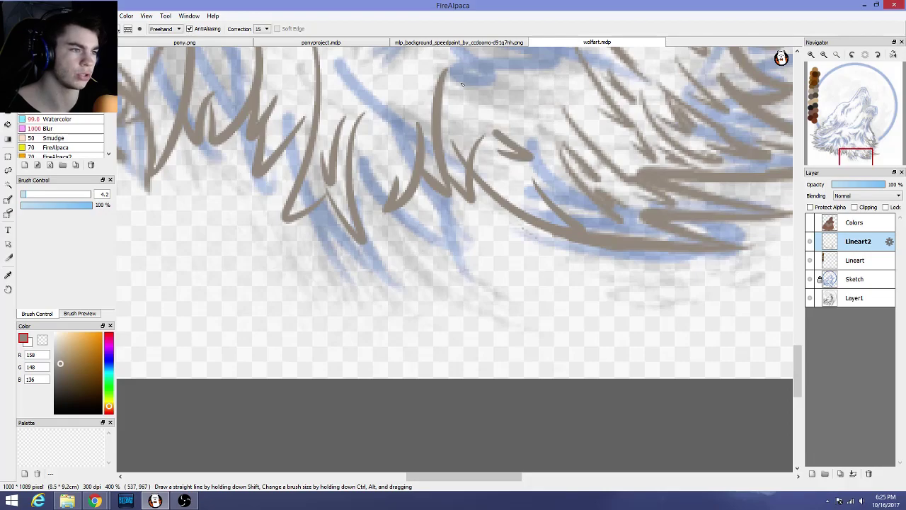
pyautogui.moveTo(462, 85); pyautogui.dragTo(499, 70)
pyautogui.hotkey('ctrl', 'z')
pyautogui.moveTo(494, 169)
pyautogui.mouseDown()
pyautogui.moveTo(523, 191)
pyautogui.moveTo(518, 113)
pyautogui.mouseUp()
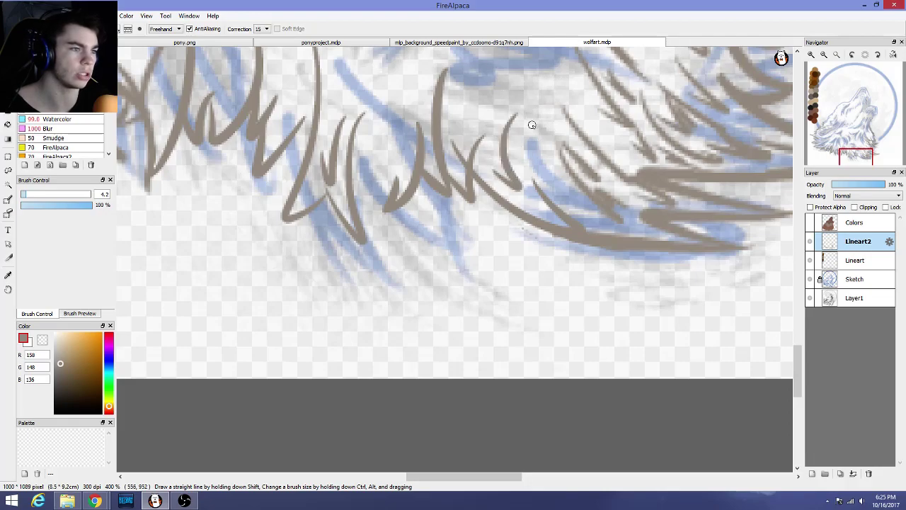
# Set the brush size to 6.5 and add tall curved strands to the tufts at the middle of the chest fur's lower edge
pyautogui.scroll(-5, 516, 132)
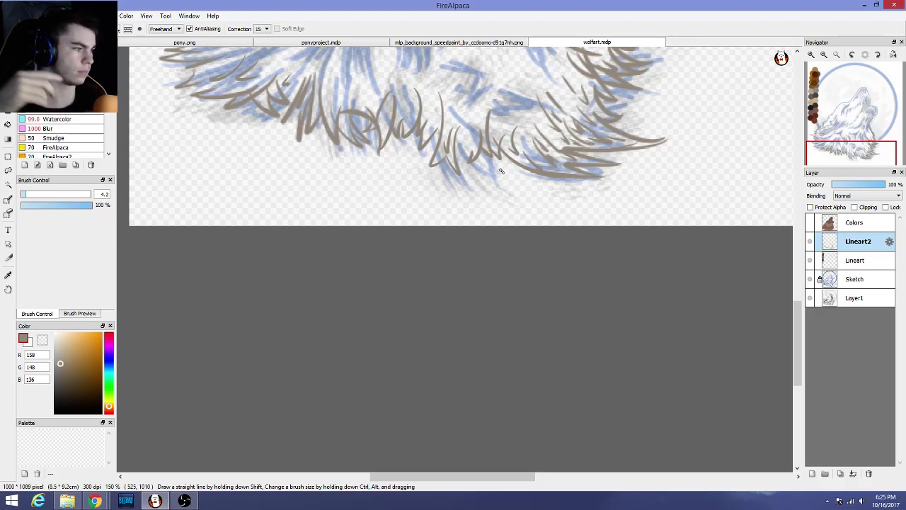
pyautogui.scroll(3, 500, 172)
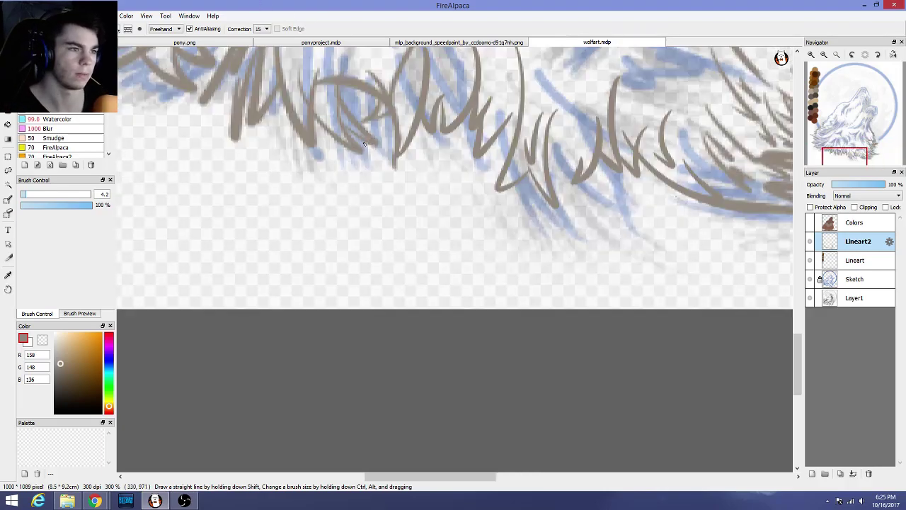
pyautogui.scroll(-5, 514, 149)
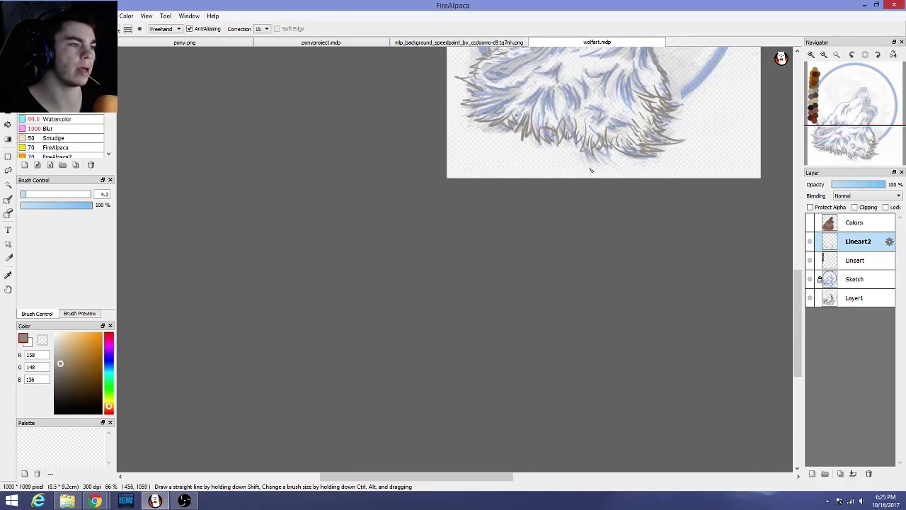
pyautogui.scroll(3, 588, 170)
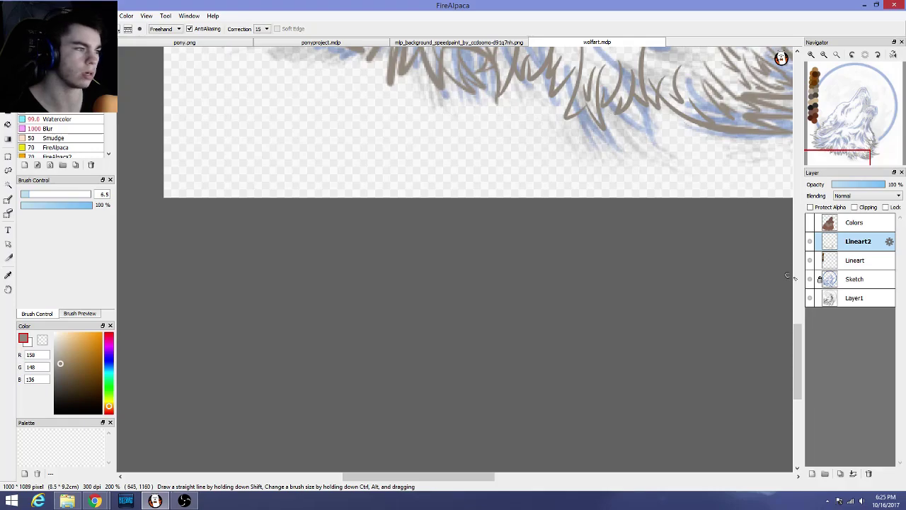
pyautogui.moveTo(798, 332); pyautogui.dragTo(797, 301)
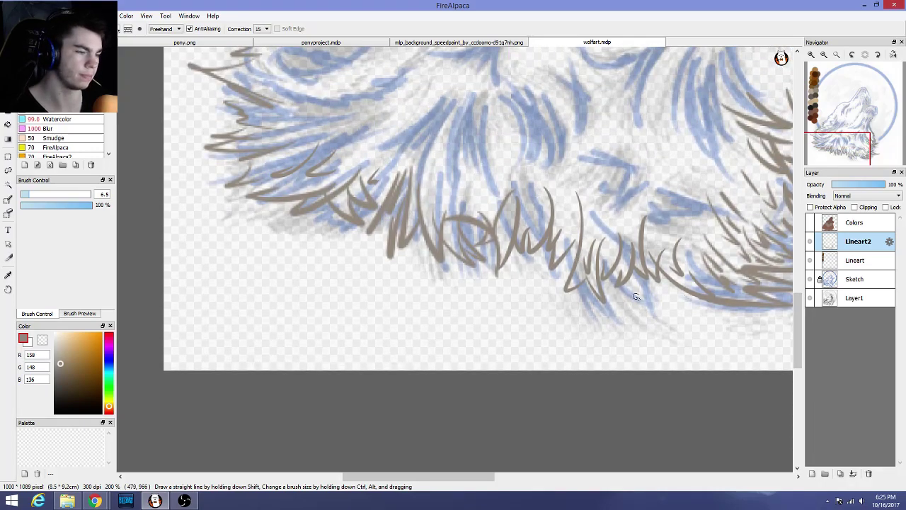
pyautogui.moveTo(645, 284); pyautogui.dragTo(628, 207)
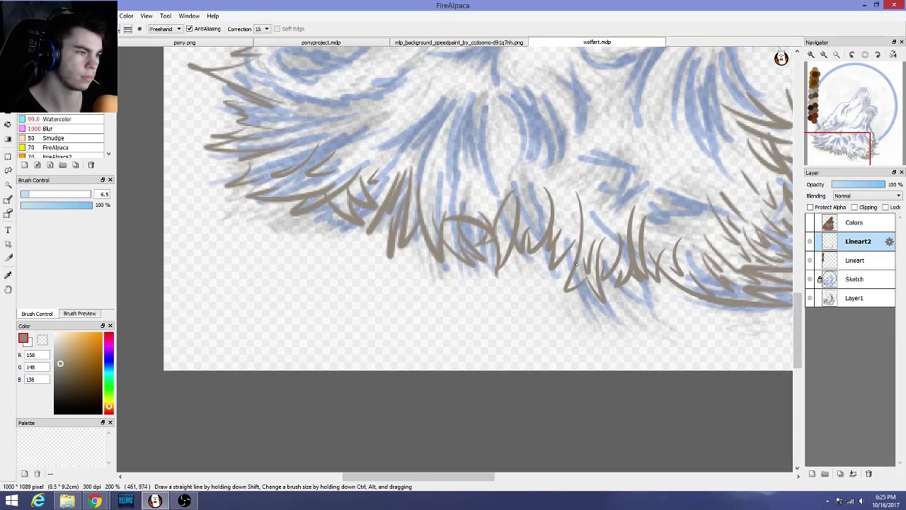
pyautogui.moveTo(560, 267); pyautogui.dragTo(568, 219)
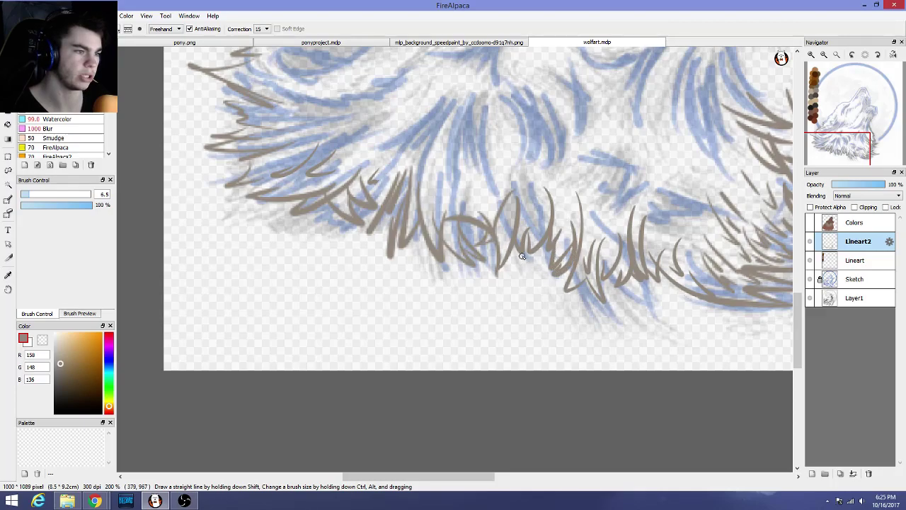
# Extend the lower fur edge with upward strands in the tufts left of centre and one more among the middle tufts
pyautogui.moveTo(523, 257); pyautogui.dragTo(560, 198)
pyautogui.moveTo(508, 236)
pyautogui.mouseDown()
pyautogui.moveTo(500, 260)
pyautogui.moveTo(525, 198)
pyautogui.mouseUp()
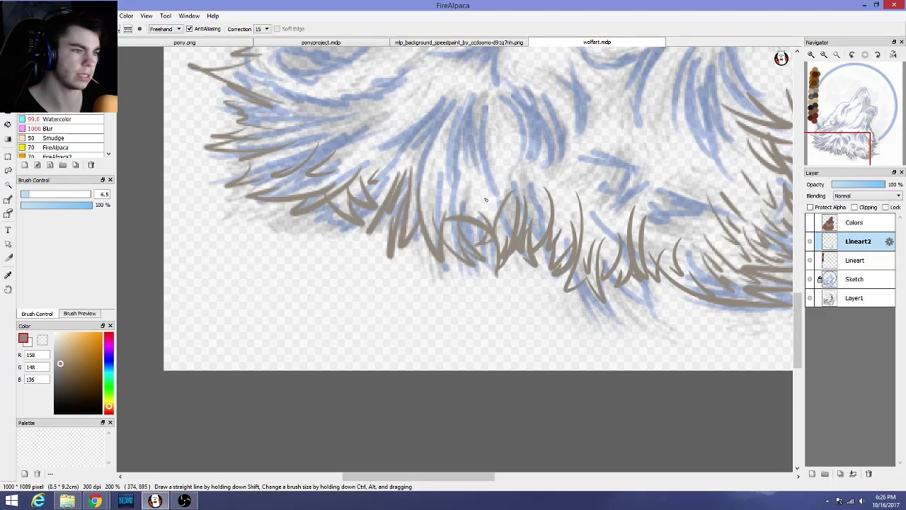
pyautogui.moveTo(474, 245); pyautogui.dragTo(503, 200)
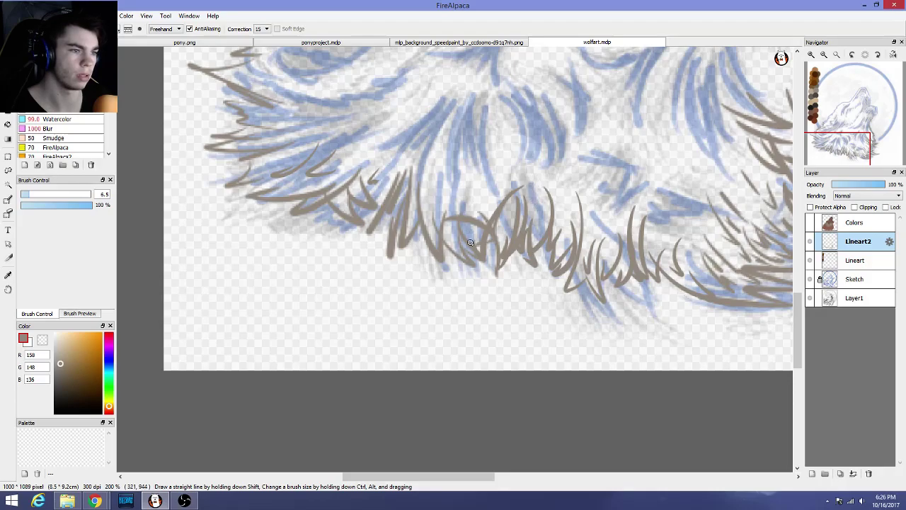
pyautogui.hotkey('ctrl', 'z')
pyautogui.moveTo(462, 255)
pyautogui.mouseDown()
pyautogui.moveTo(458, 230)
pyautogui.moveTo(484, 199)
pyautogui.mouseUp()
pyautogui.moveTo(610, 277); pyautogui.dragTo(617, 228)
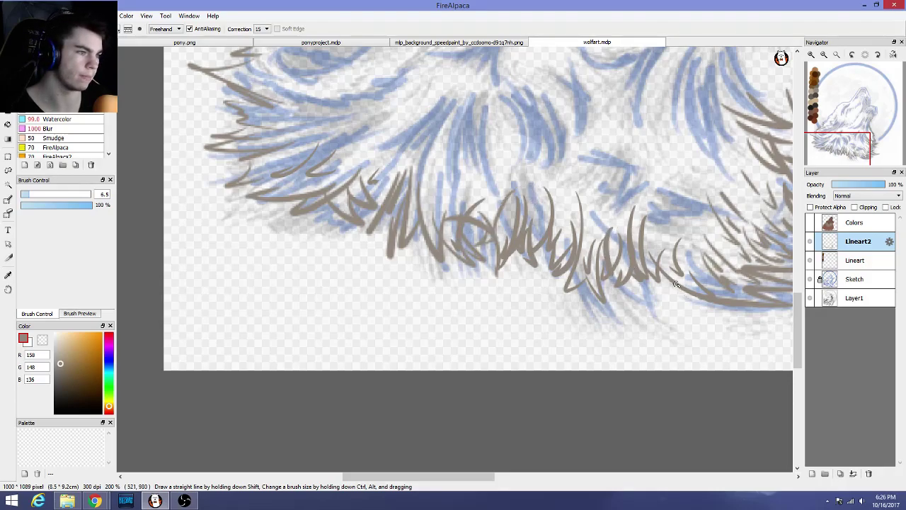
pyautogui.moveTo(668, 267); pyautogui.dragTo(691, 232)
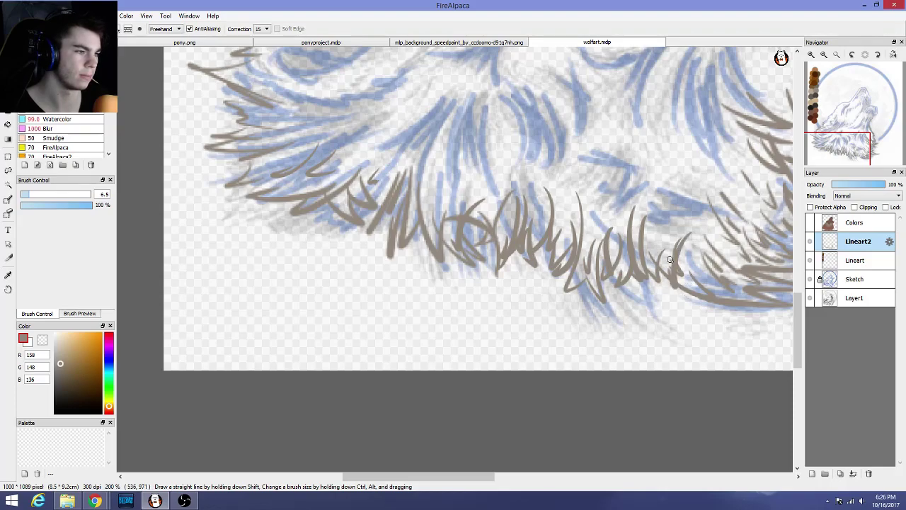
pyautogui.hotkey('ctrl', 'z')
pyautogui.moveTo(669, 288)
pyautogui.mouseDown()
pyautogui.moveTo(676, 291)
pyautogui.moveTo(685, 224)
pyautogui.mouseUp()
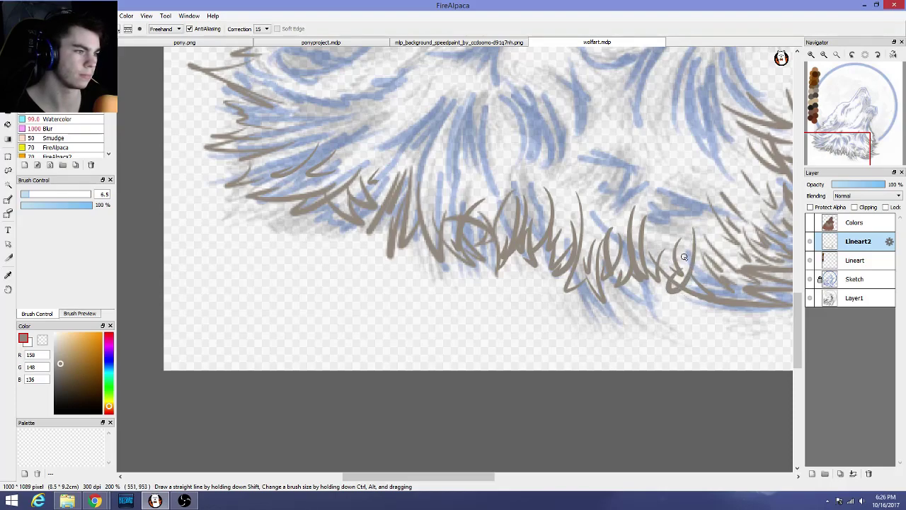
pyautogui.hotkey('ctrl', 'z')
pyautogui.moveTo(667, 271)
pyautogui.mouseDown()
pyautogui.moveTo(670, 289)
pyautogui.moveTo(686, 247)
pyautogui.mouseUp()
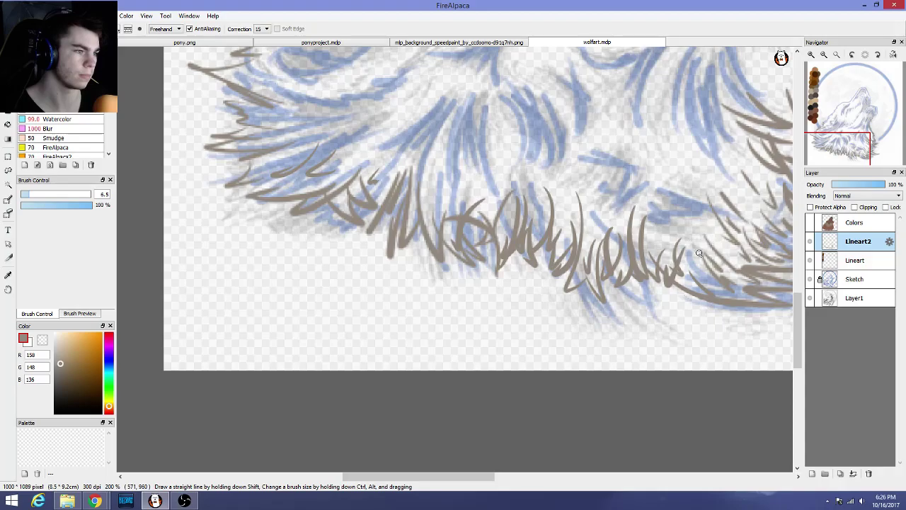
pyautogui.hotkey('ctrl', 'z')
pyautogui.moveTo(671, 284); pyautogui.dragTo(682, 247)
pyautogui.hotkey('ctrl', 'z')
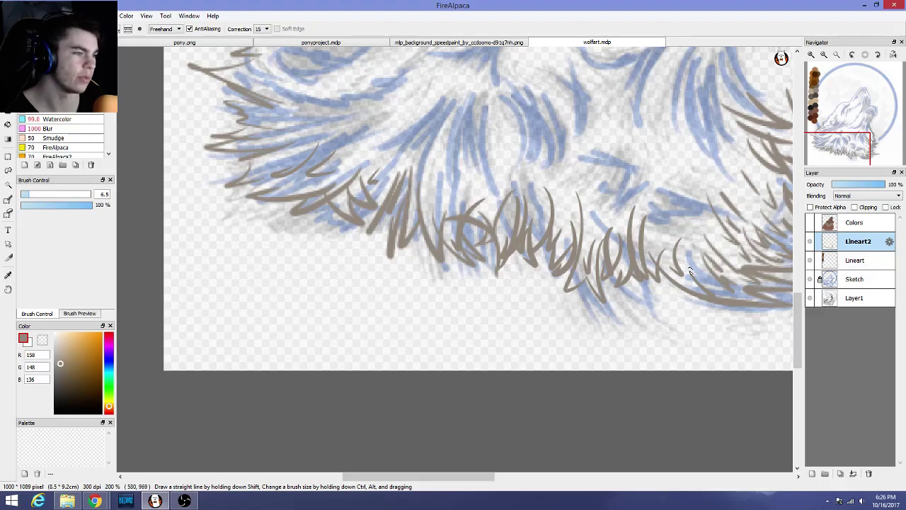
# Set the brush size to 4.9 and draw short fur strands along the upper side of the long curve in the lower chest fur
pyautogui.scroll(2, 683, 263)
pyautogui.scroll(-1, 681, 273)
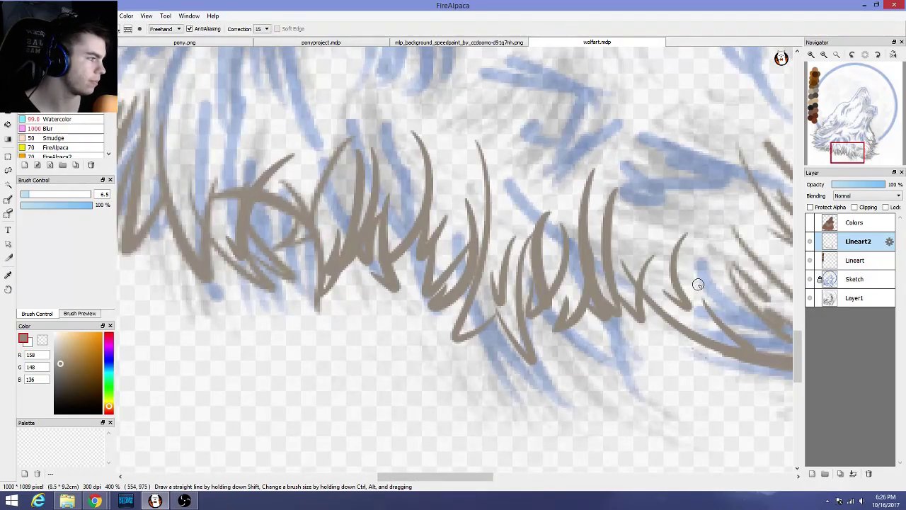
pyautogui.moveTo(33, 196); pyautogui.dragTo(29, 199)
pyautogui.click(37, 199)
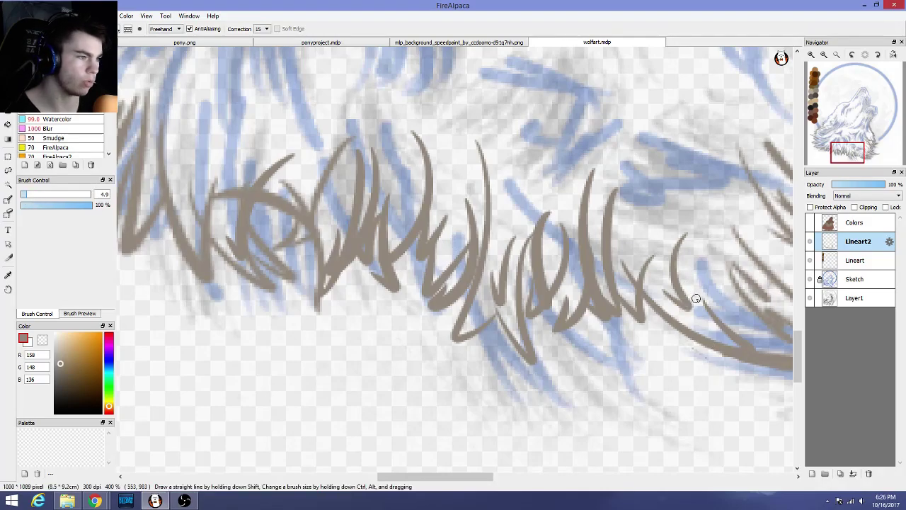
pyautogui.moveTo(710, 337)
pyautogui.mouseDown()
pyautogui.moveTo(696, 307)
pyautogui.moveTo(701, 268)
pyautogui.moveTo(741, 234)
pyautogui.mouseUp()
pyautogui.hotkey('ctrl', 'z')
pyautogui.hotkey('ctrl', 'z')
pyautogui.moveTo(688, 290)
pyautogui.mouseDown()
pyautogui.moveTo(711, 330)
pyautogui.moveTo(714, 268)
pyautogui.moveTo(735, 323)
pyautogui.moveTo(759, 340)
pyautogui.mouseUp()
pyautogui.hotkey('ctrl', 'z')
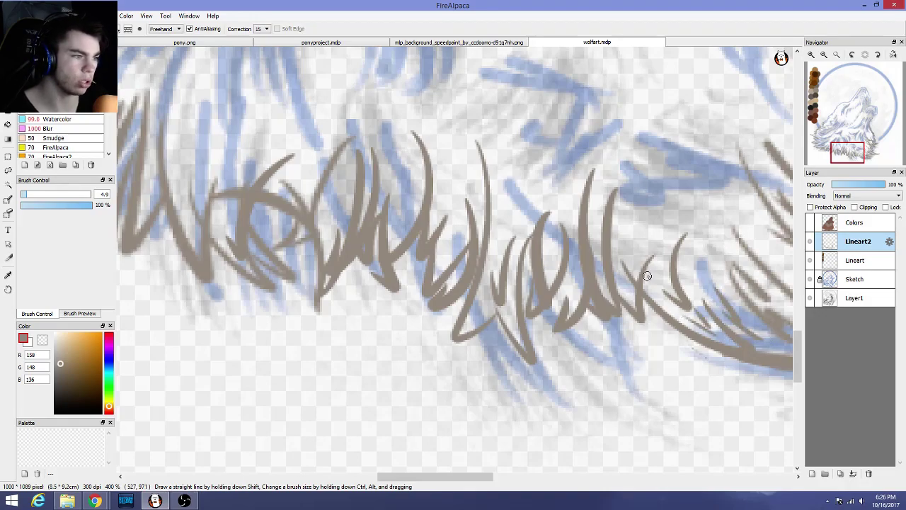
# Fill the gap between the middle tufts and the long lower curve with short overlapping fur strands
pyautogui.moveTo(647, 275); pyautogui.dragTo(697, 322)
pyautogui.moveTo(659, 290); pyautogui.dragTo(712, 326)
pyautogui.moveTo(659, 271); pyautogui.dragTo(694, 321)
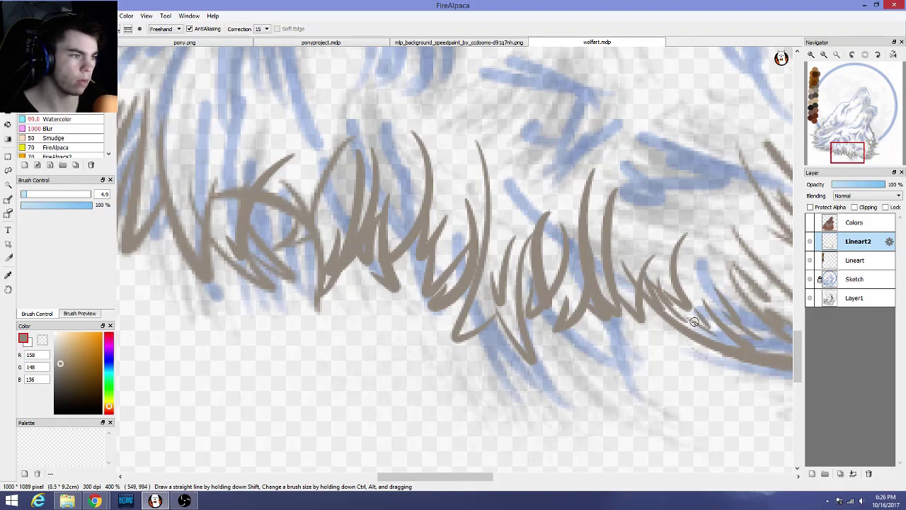
pyautogui.moveTo(627, 247)
pyautogui.mouseDown()
pyautogui.moveTo(646, 274)
pyautogui.moveTo(625, 284)
pyautogui.moveTo(657, 244)
pyautogui.moveTo(630, 293)
pyautogui.mouseUp()
pyautogui.moveTo(619, 261); pyautogui.dragTo(612, 283)
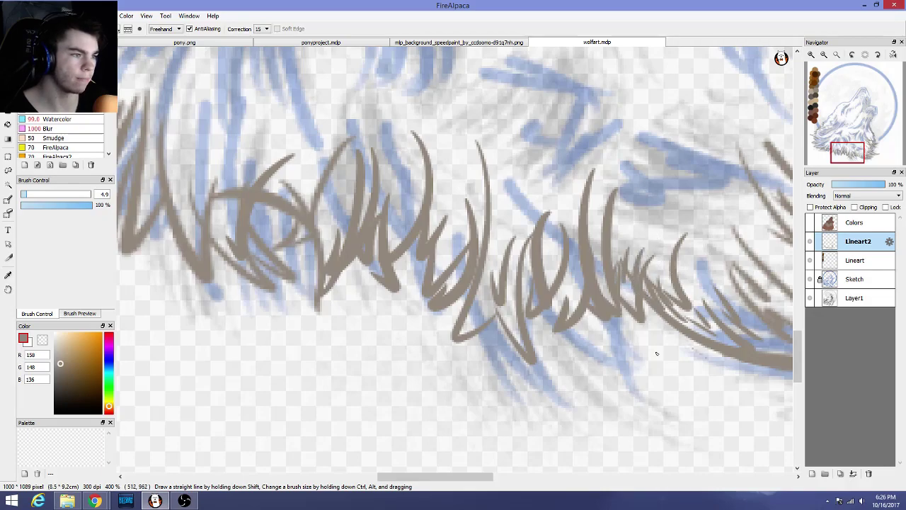
pyautogui.hotkey('ctrl', 'z')
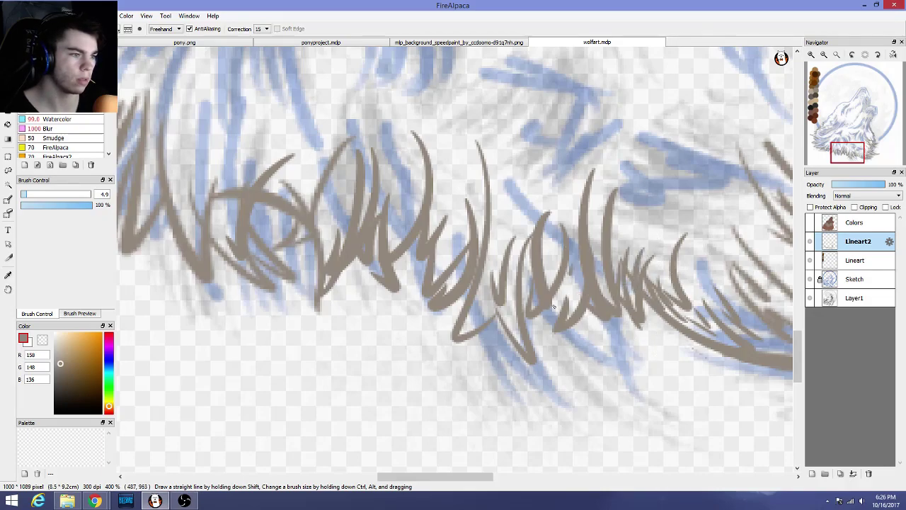
# Set the brush size to 2.3 and add fine hair strands inside the pointed tufts at the middle of the lower fur edge
pyautogui.click(24, 198)
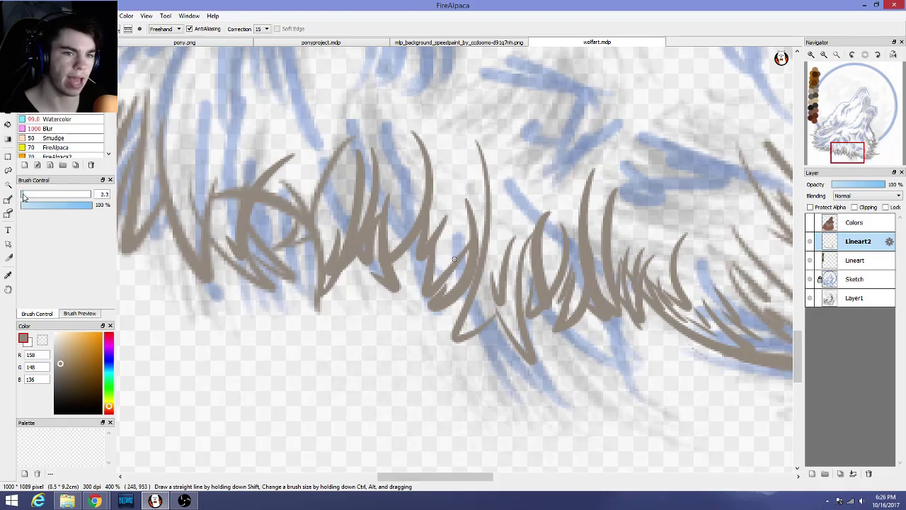
pyautogui.moveTo(513, 268); pyautogui.dragTo(519, 332)
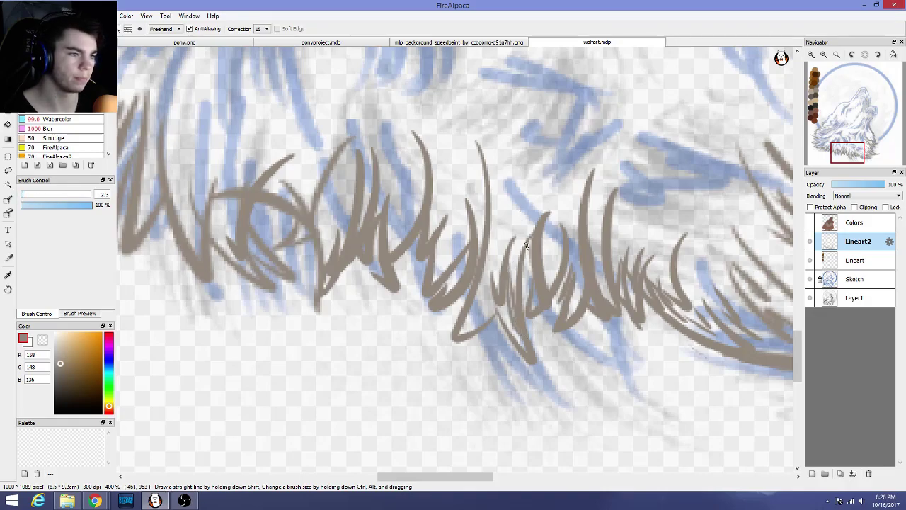
pyautogui.moveTo(461, 325); pyautogui.dragTo(493, 282)
pyautogui.moveTo(498, 246)
pyautogui.mouseDown()
pyautogui.moveTo(472, 301)
pyautogui.moveTo(494, 233)
pyautogui.mouseUp()
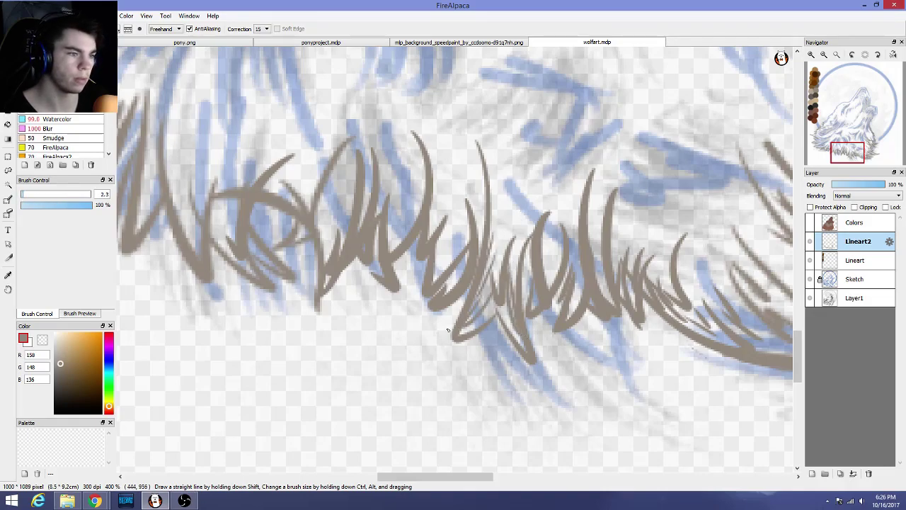
pyautogui.moveTo(451, 330)
pyautogui.mouseDown()
pyautogui.moveTo(498, 234)
pyautogui.moveTo(498, 207)
pyautogui.mouseUp()
pyautogui.moveTo(490, 276); pyautogui.dragTo(502, 191)
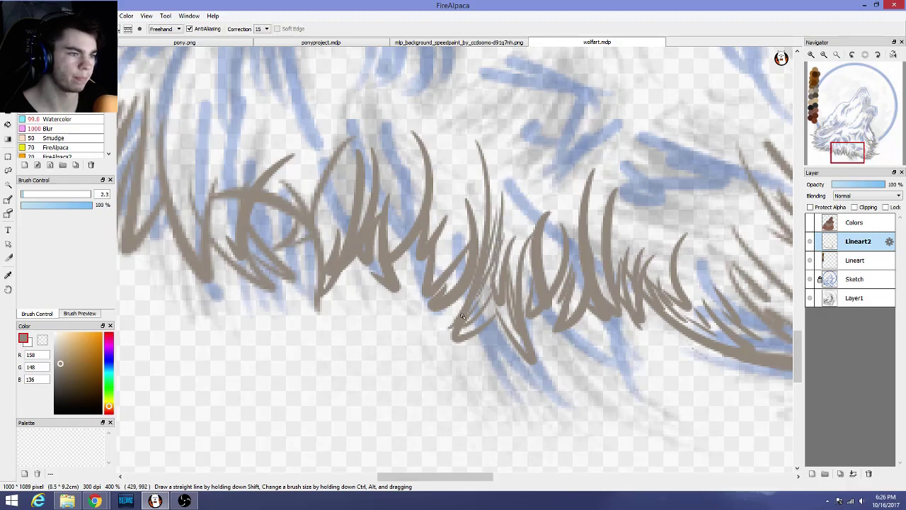
pyautogui.moveTo(514, 319); pyautogui.dragTo(523, 225)
pyautogui.moveTo(501, 262); pyautogui.dragTo(488, 310)
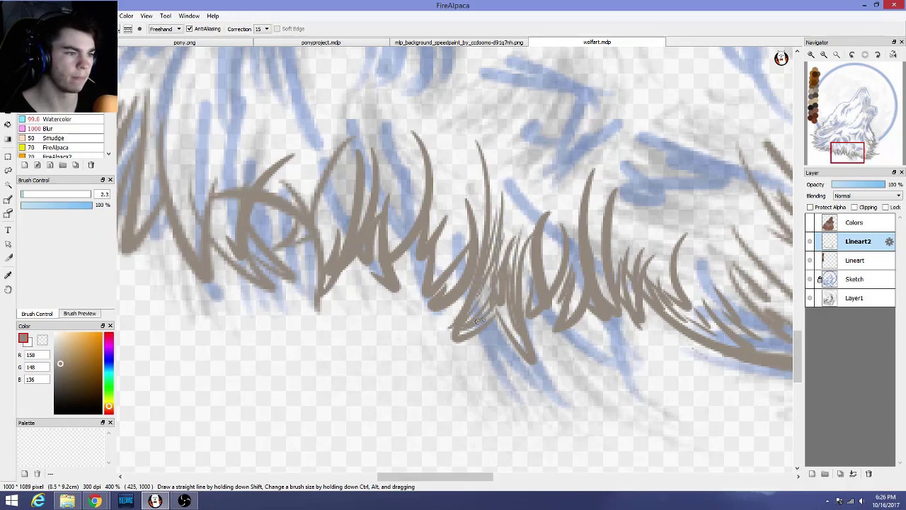
pyautogui.moveTo(528, 349)
pyautogui.mouseDown()
pyautogui.moveTo(504, 309)
pyautogui.moveTo(488, 361)
pyautogui.moveTo(501, 325)
pyautogui.mouseUp()
# Switch to the browser to examine the fur in the gray wolf reference photo, and return to the wolf drawing in FireAlpaca
pyautogui.scroll(-3, 538, 349)
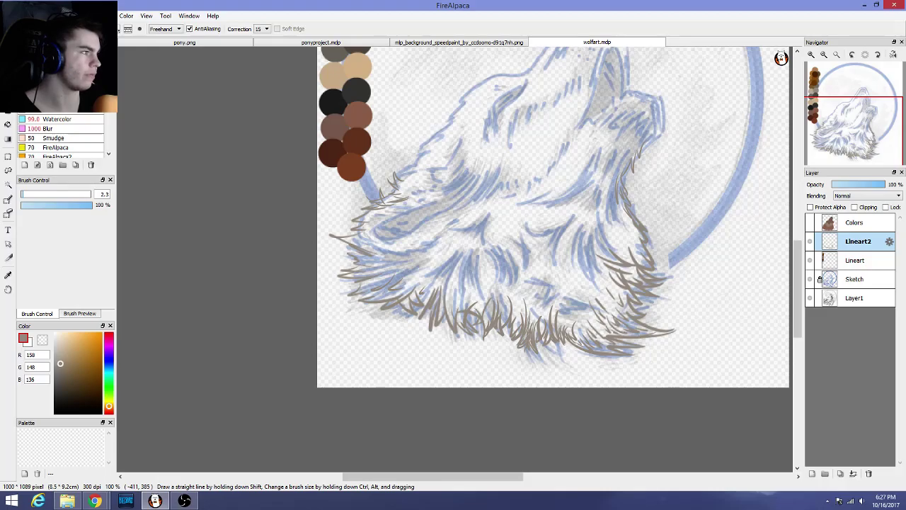
pyautogui.hotkey('alt', 'Tab')
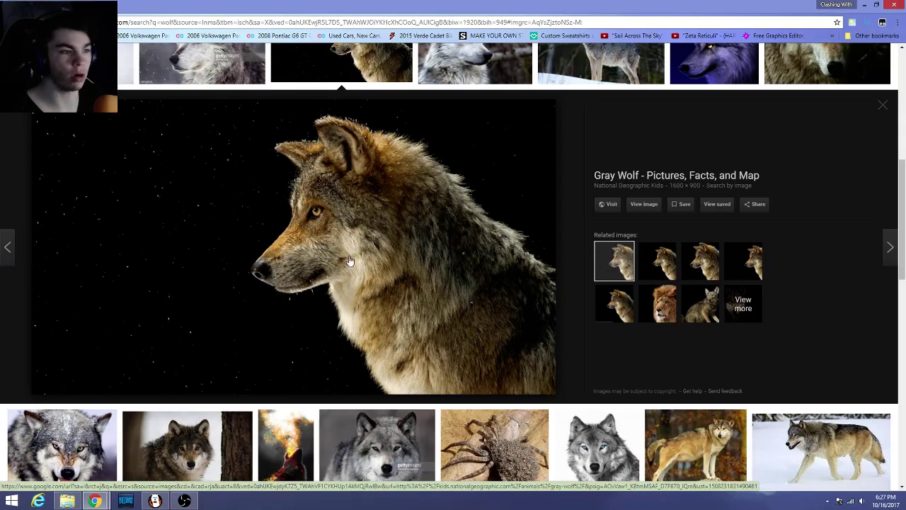
pyautogui.click(865, 6)
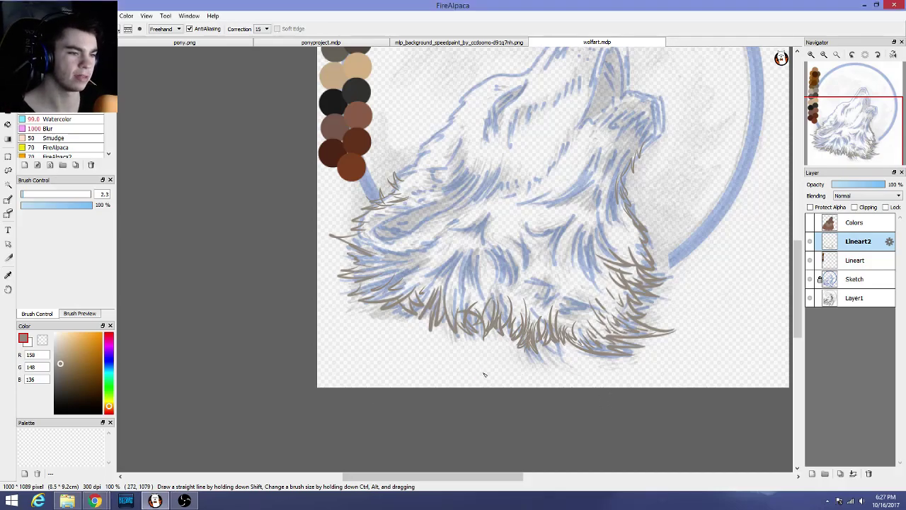
pyautogui.scroll(1, 481, 361)
pyautogui.moveTo(799, 338); pyautogui.dragTo(799, 312)
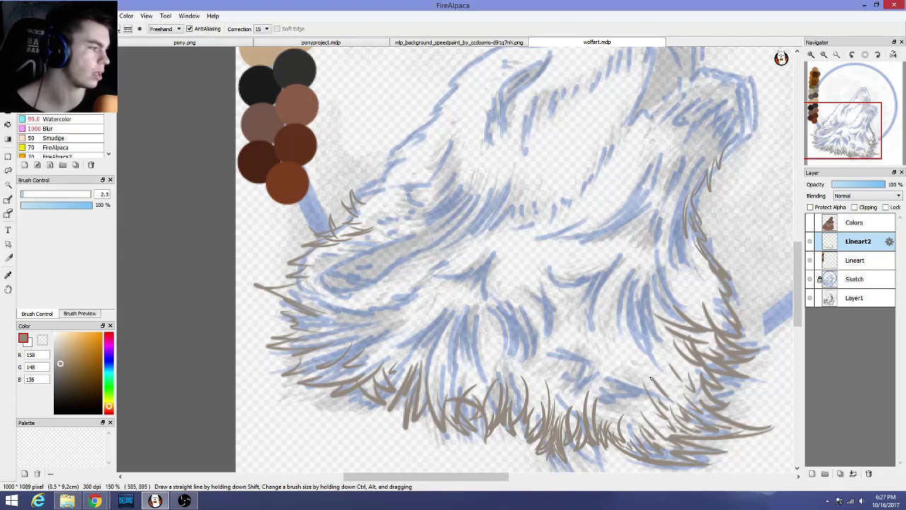
# Compare the whole inked fur edge with the gray wolf reference photo in the browser, and return to the drawing in FireAlpaca
pyautogui.scroll(-2, 599, 352)
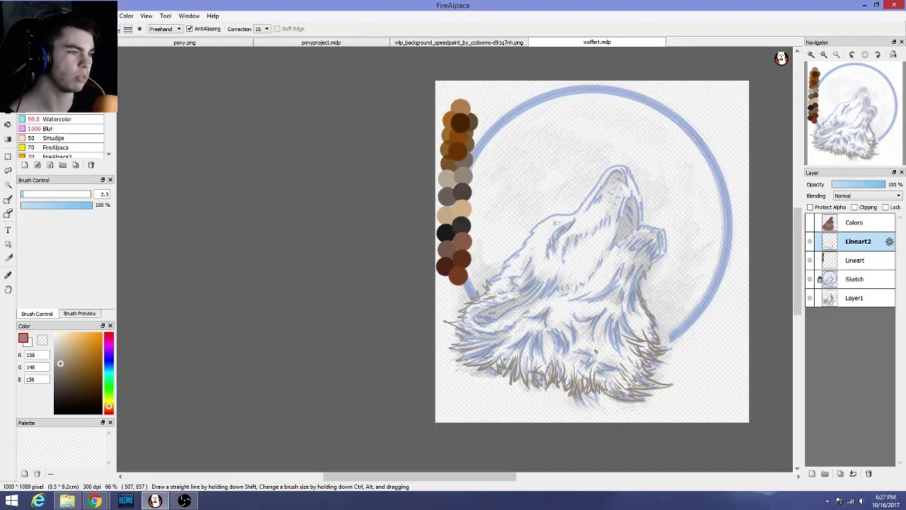
pyautogui.scroll(2, 616, 254)
pyautogui.scroll(-2, 558, 262)
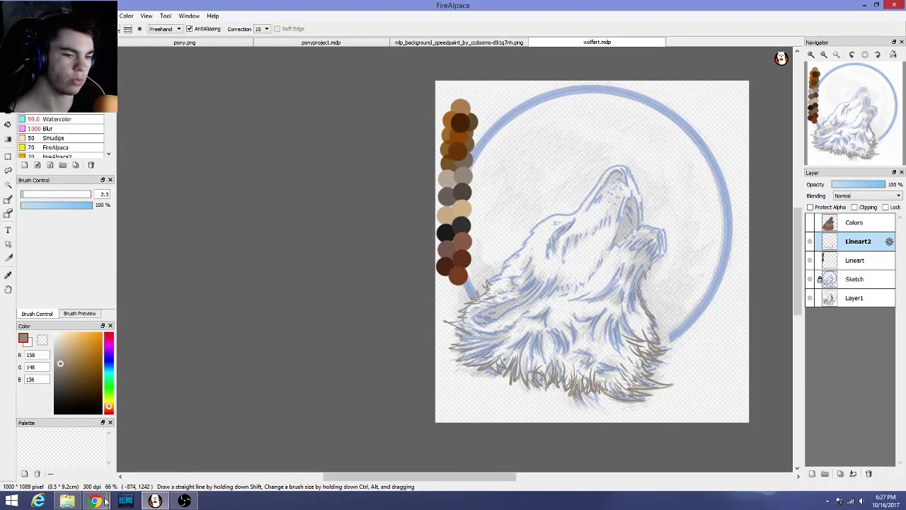
pyautogui.moveTo(94, 500)
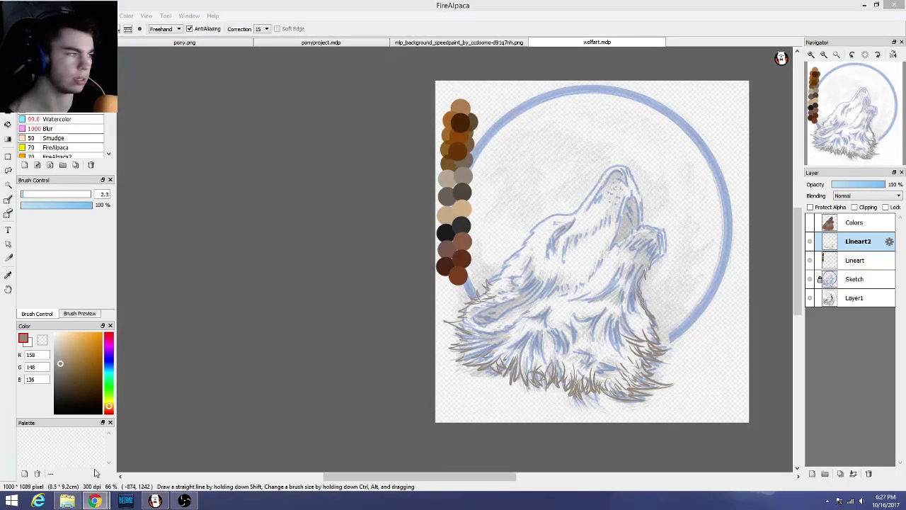
pyautogui.click(366, 470)
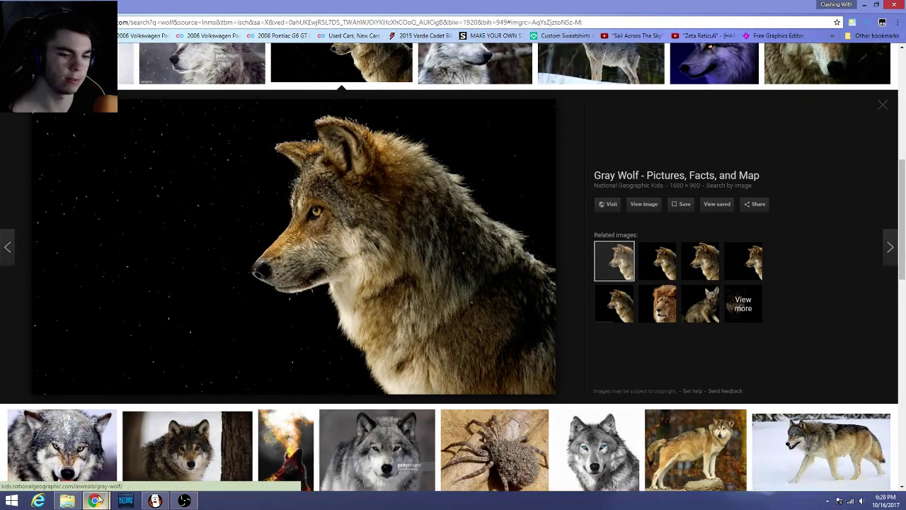
pyautogui.moveTo(97, 501)
pyautogui.click(151, 460)
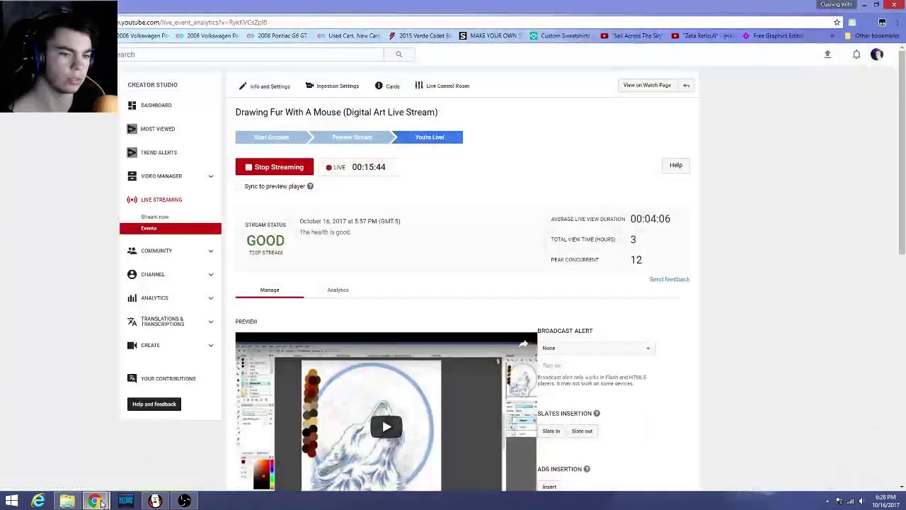
pyautogui.click(155, 500)
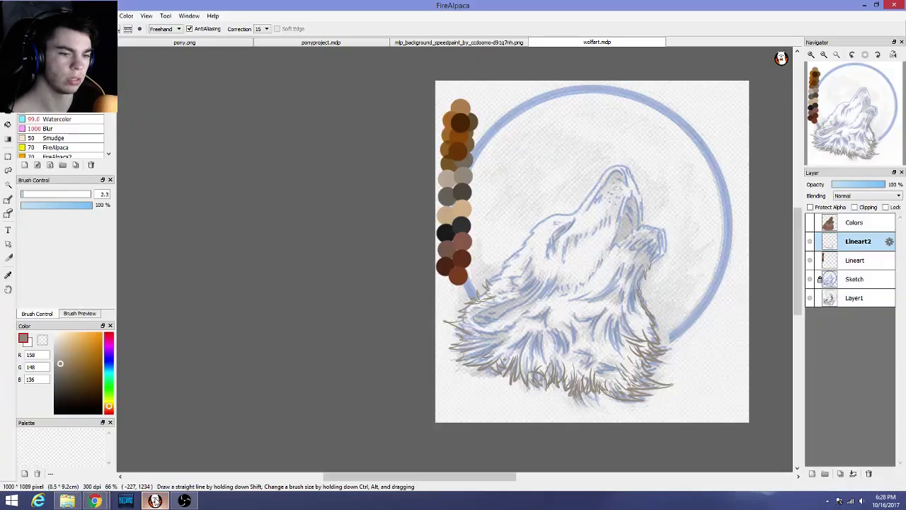
pyautogui.click(97, 502)
pyautogui.click(364, 455)
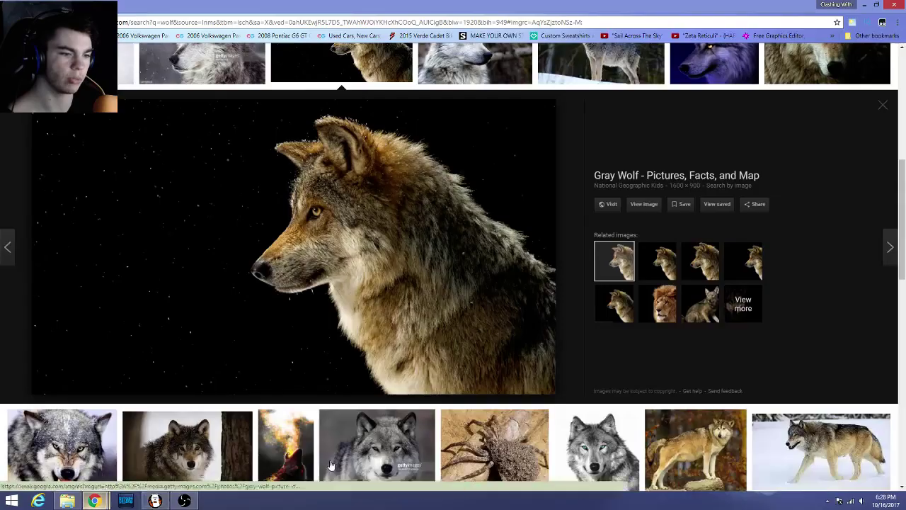
pyautogui.click(155, 500)
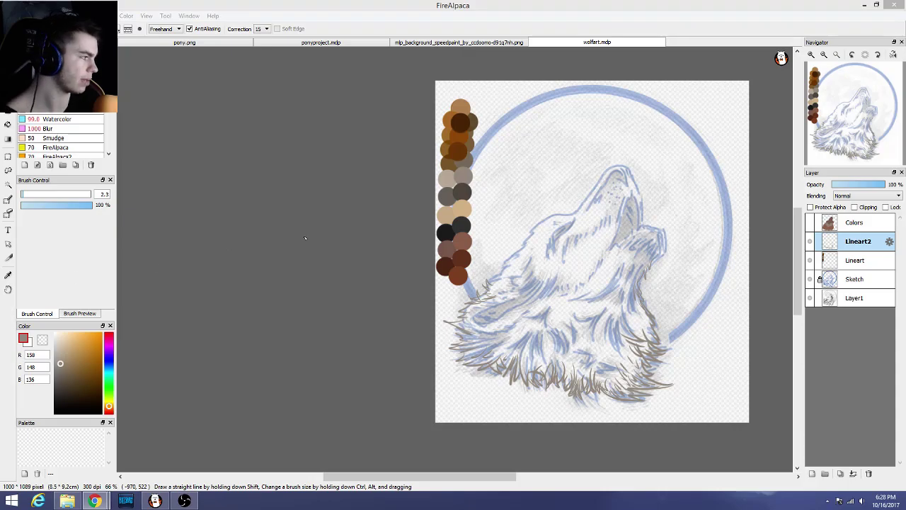
pyautogui.click(319, 364)
# Add fine hair strands along the long lower curve of the chest fur, just beside the middle tufts
pyautogui.scroll(2, 471, 388)
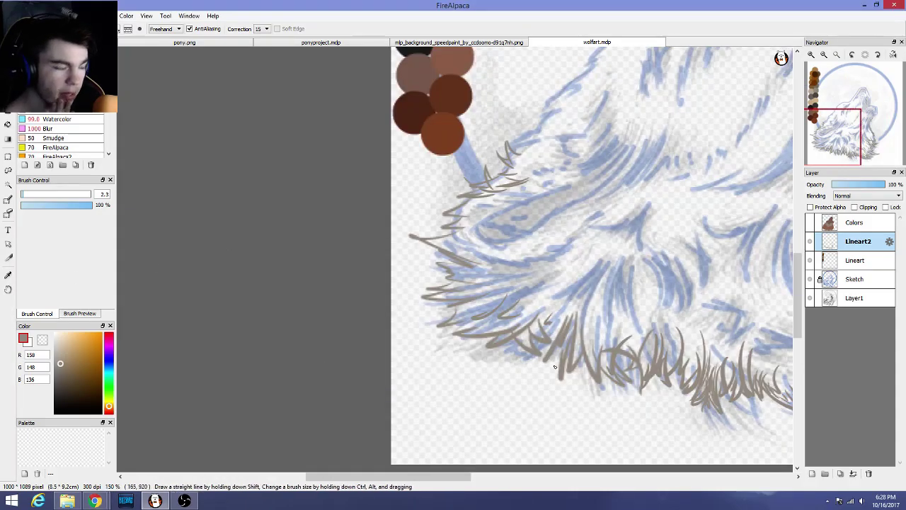
pyautogui.moveTo(379, 479); pyautogui.dragTo(425, 480)
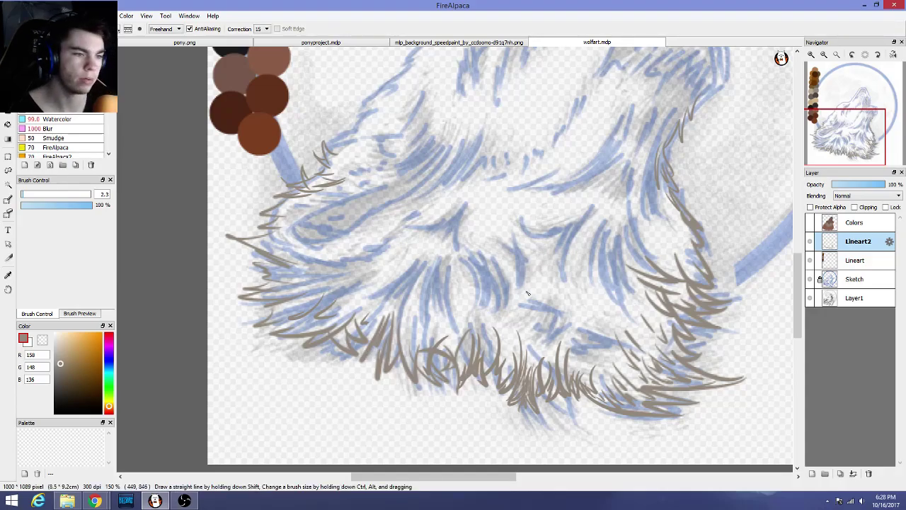
pyautogui.scroll(2, 623, 405)
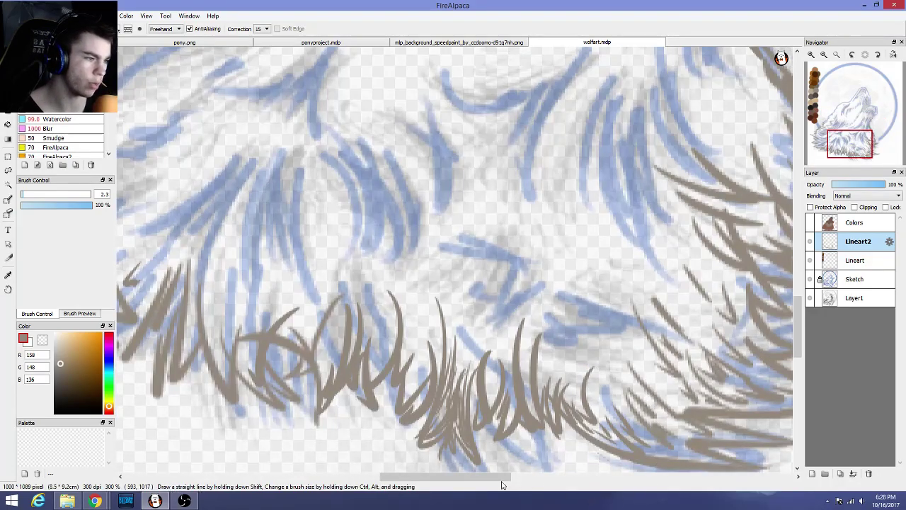
pyautogui.moveTo(511, 478); pyautogui.dragTo(531, 480)
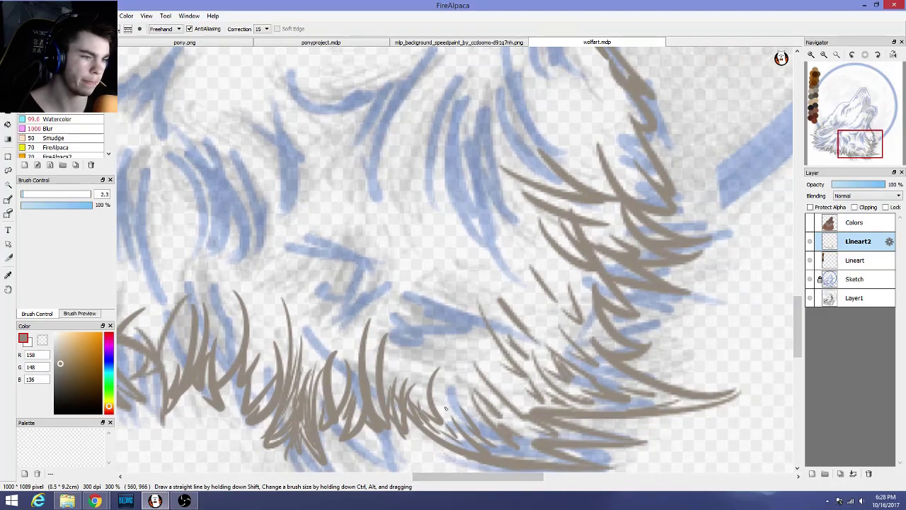
pyautogui.moveTo(494, 444); pyautogui.dragTo(455, 400)
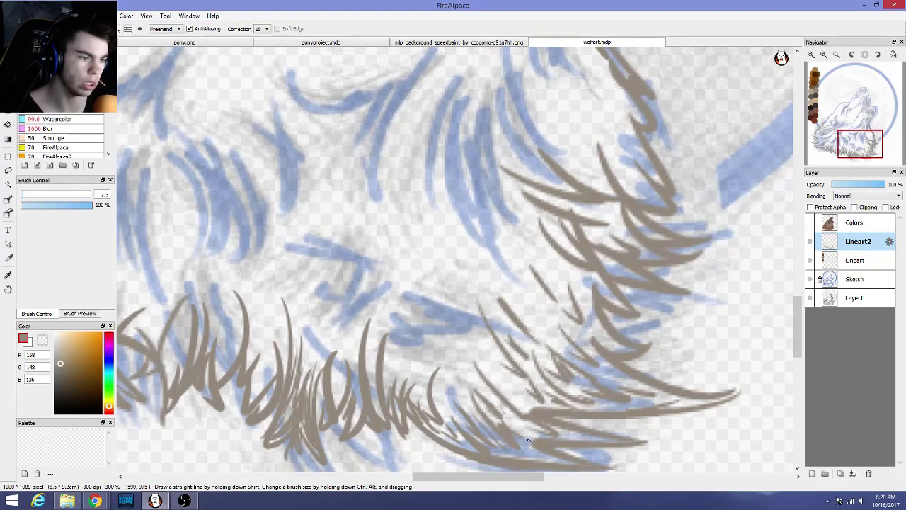
pyautogui.moveTo(506, 414); pyautogui.dragTo(552, 462)
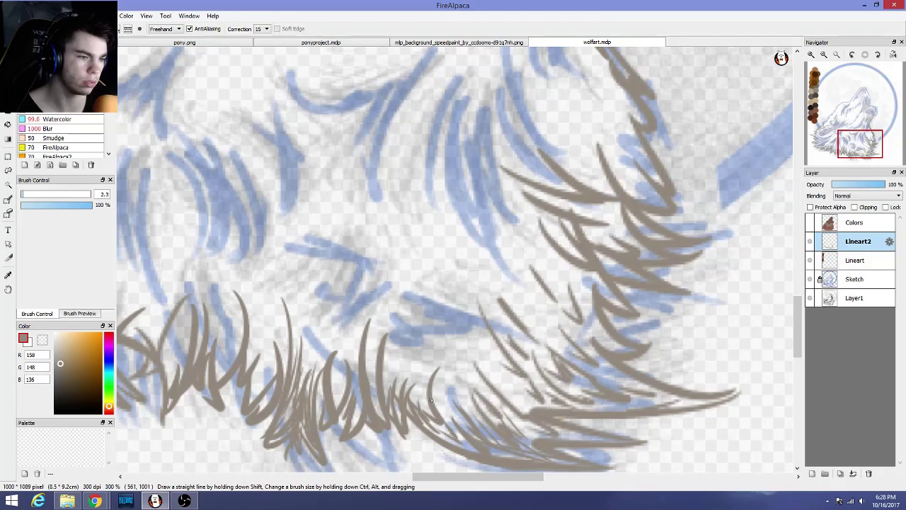
pyautogui.moveTo(436, 391); pyautogui.dragTo(472, 429)
pyautogui.moveTo(459, 412); pyautogui.dragTo(467, 433)
pyautogui.moveTo(432, 386); pyautogui.dragTo(443, 410)
pyautogui.moveTo(437, 388); pyautogui.dragTo(460, 424)
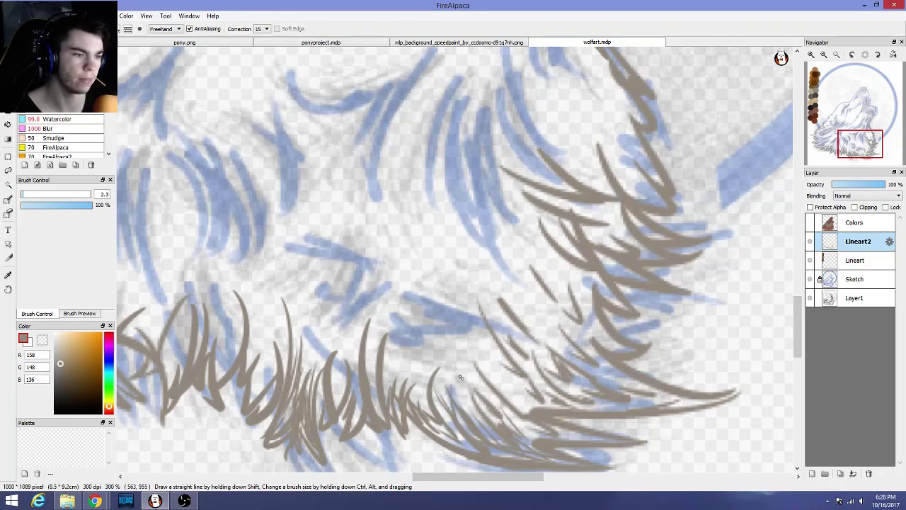
# Fill the pointed middle tufts and the gap between them and the long lower curve with thin overlapping hair strands
pyautogui.moveTo(332, 370); pyautogui.dragTo(334, 402)
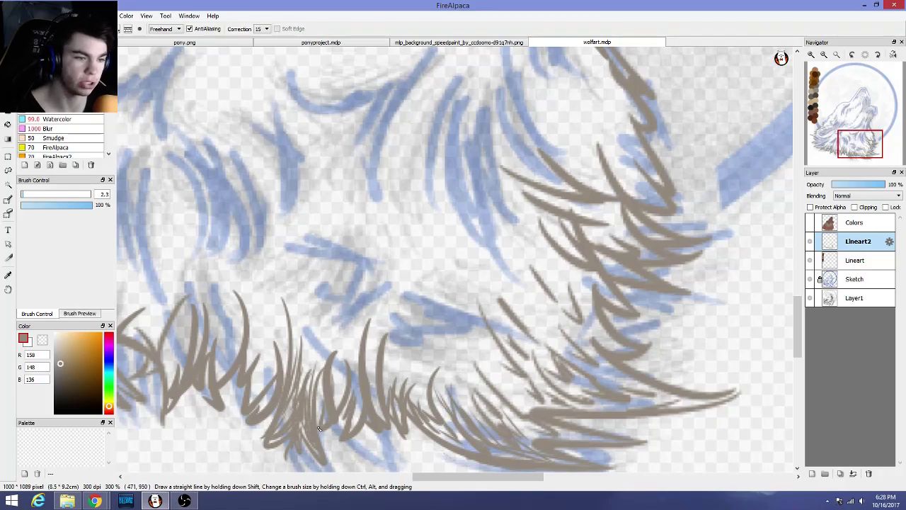
pyautogui.moveTo(356, 360)
pyautogui.mouseDown()
pyautogui.moveTo(349, 398)
pyautogui.moveTo(336, 406)
pyautogui.mouseUp()
pyautogui.moveTo(375, 346); pyautogui.dragTo(375, 376)
pyautogui.moveTo(380, 327); pyautogui.dragTo(374, 409)
pyautogui.moveTo(382, 358)
pyautogui.mouseDown()
pyautogui.moveTo(371, 412)
pyautogui.moveTo(337, 431)
pyautogui.mouseUp()
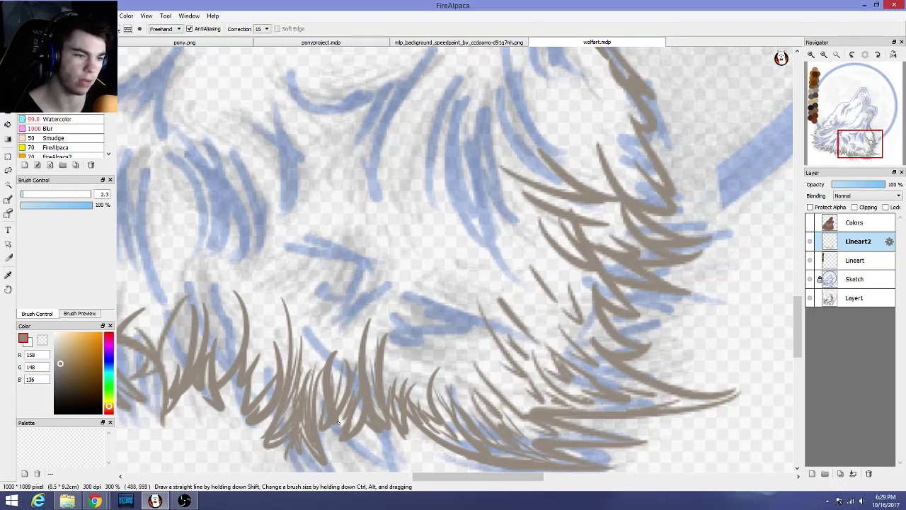
pyautogui.moveTo(351, 398); pyautogui.dragTo(339, 419)
pyautogui.moveTo(360, 402)
pyautogui.mouseDown()
pyautogui.moveTo(340, 423)
pyautogui.moveTo(339, 446)
pyautogui.mouseUp()
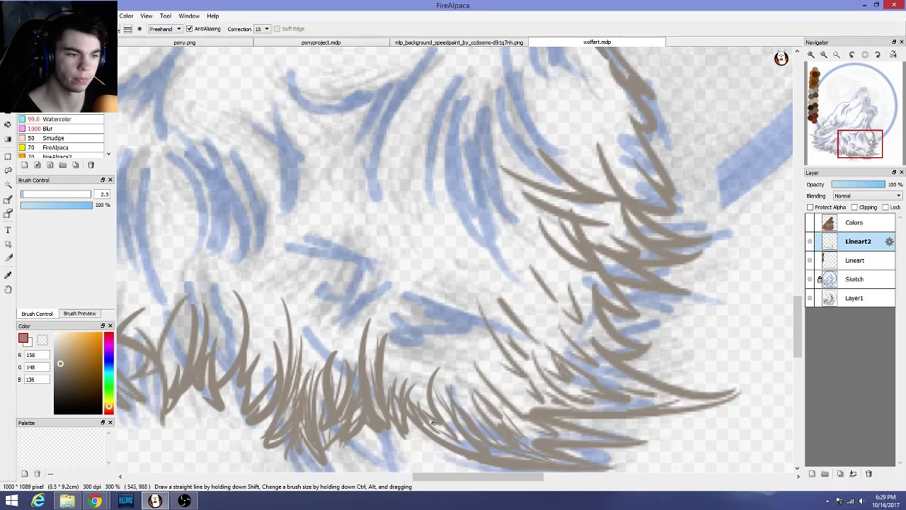
pyautogui.moveTo(408, 403); pyautogui.dragTo(421, 438)
pyautogui.moveTo(426, 391); pyautogui.dragTo(414, 416)
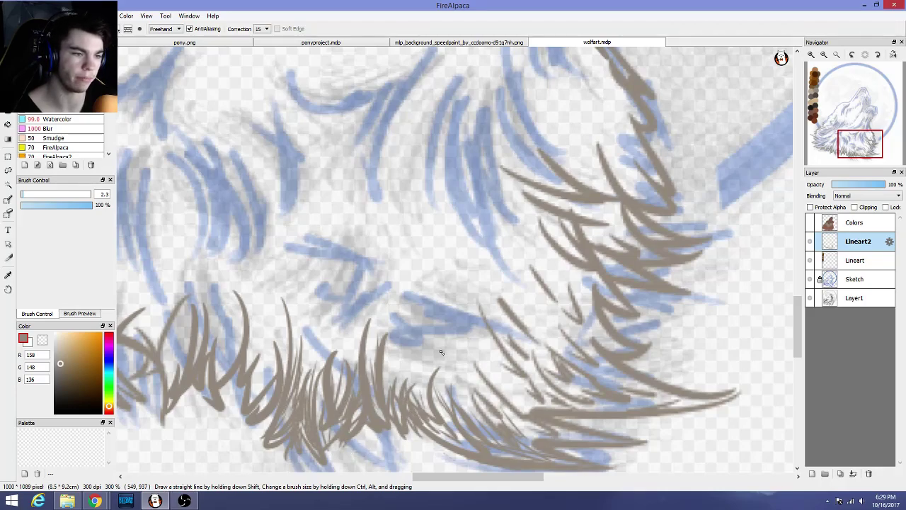
pyautogui.moveTo(429, 360); pyautogui.dragTo(425, 397)
# Draw fine strands in the chest fur directly above the long pointed tip at the lower corner
pyautogui.scroll(-3, 460, 366)
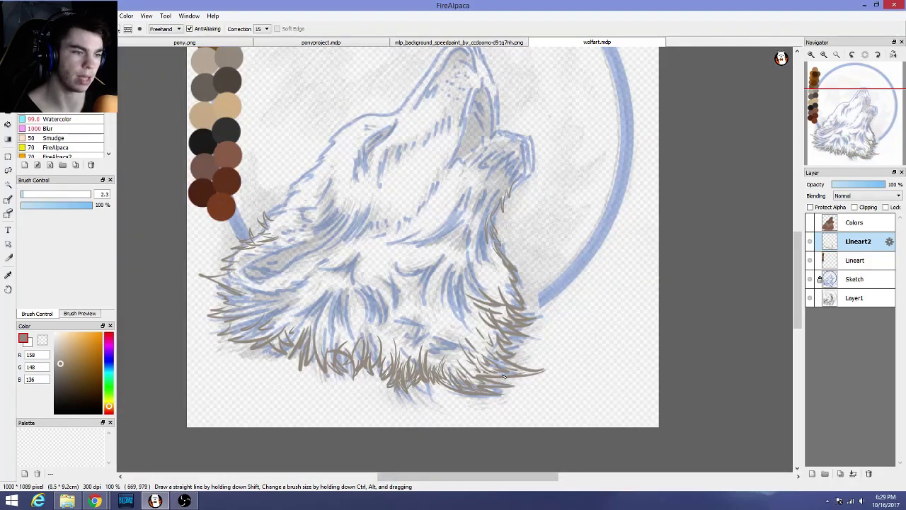
pyautogui.scroll(4, 513, 363)
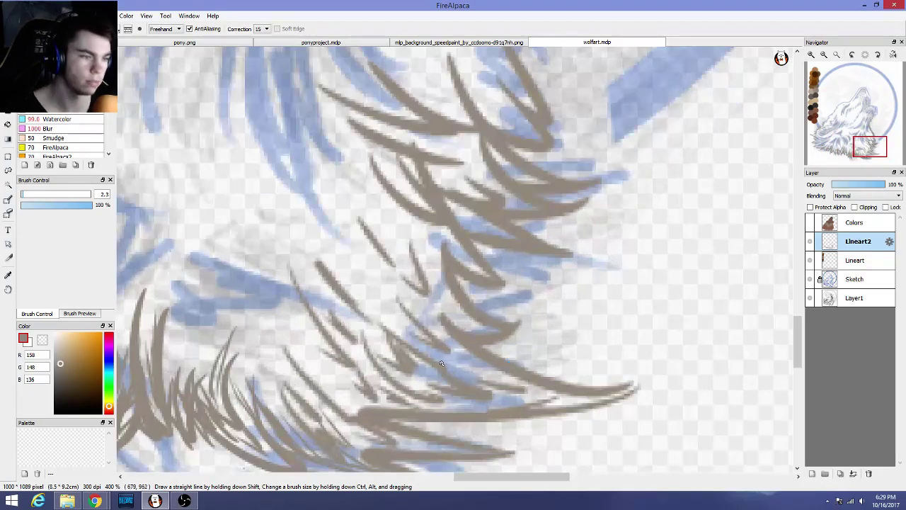
pyautogui.moveTo(446, 364); pyautogui.dragTo(515, 392)
pyautogui.moveTo(463, 354)
pyautogui.mouseDown()
pyautogui.moveTo(522, 392)
pyautogui.moveTo(377, 392)
pyautogui.mouseUp()
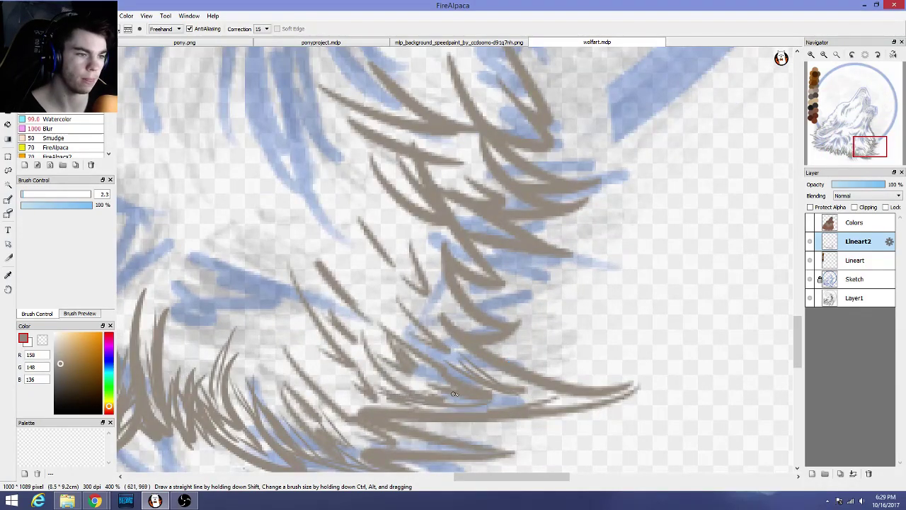
pyautogui.moveTo(390, 354)
pyautogui.mouseDown()
pyautogui.moveTo(431, 385)
pyautogui.moveTo(412, 379)
pyautogui.mouseUp()
pyautogui.moveTo(423, 310); pyautogui.dragTo(449, 346)
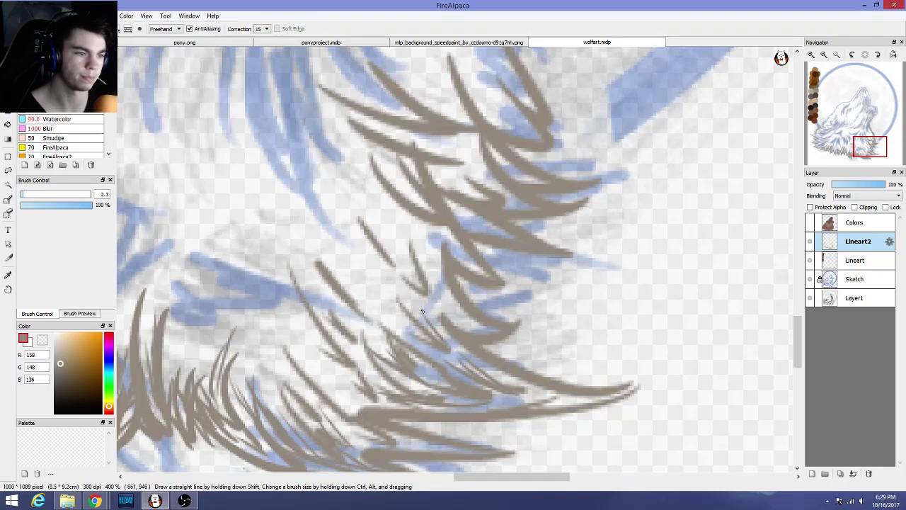
# Continue the fine strands upward along the inner side of the chest fur's outer edge, between the larger tufts
pyautogui.moveTo(420, 293); pyautogui.dragTo(445, 338)
pyautogui.moveTo(429, 291); pyautogui.dragTo(464, 320)
pyautogui.moveTo(430, 274); pyautogui.dragTo(475, 330)
pyautogui.moveTo(435, 233); pyautogui.dragTo(465, 266)
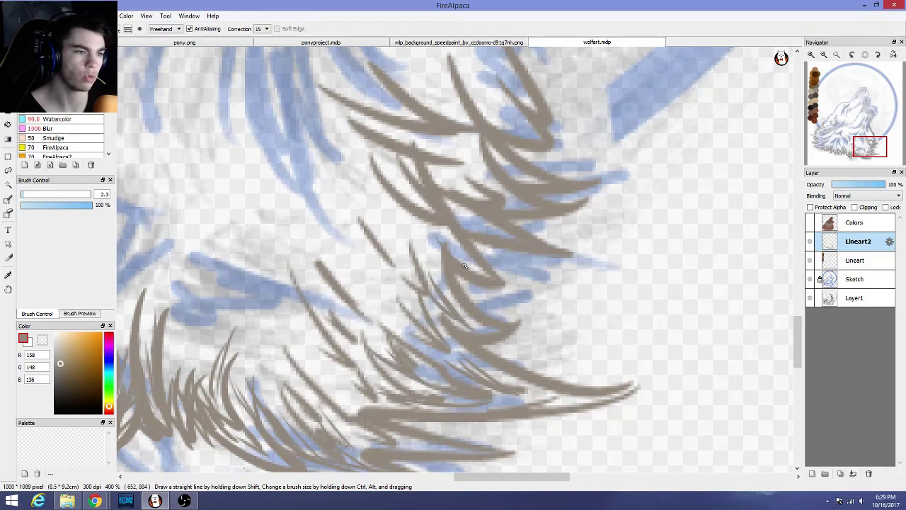
pyautogui.moveTo(446, 209); pyautogui.dragTo(470, 270)
pyautogui.moveTo(427, 251); pyautogui.dragTo(453, 308)
pyautogui.moveTo(423, 230); pyautogui.dragTo(446, 296)
pyautogui.moveTo(427, 216); pyautogui.dragTo(449, 279)
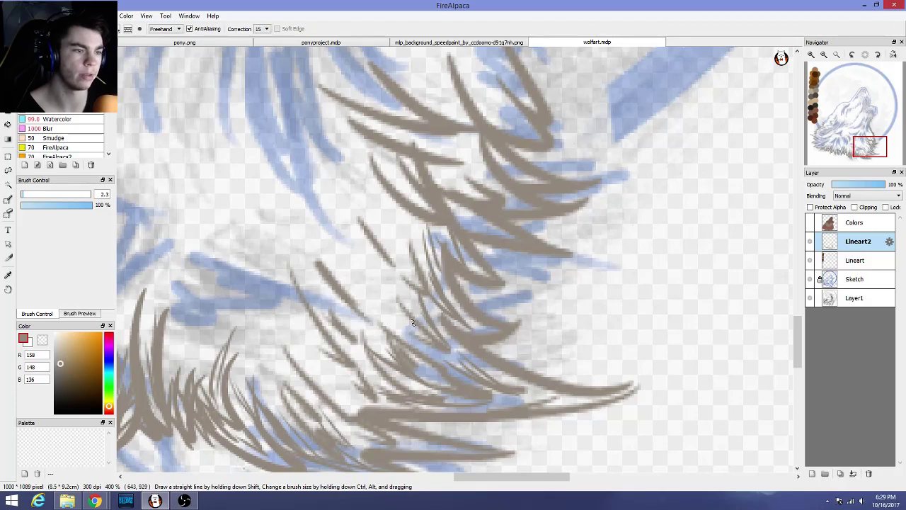
pyautogui.scroll(-3, 413, 325)
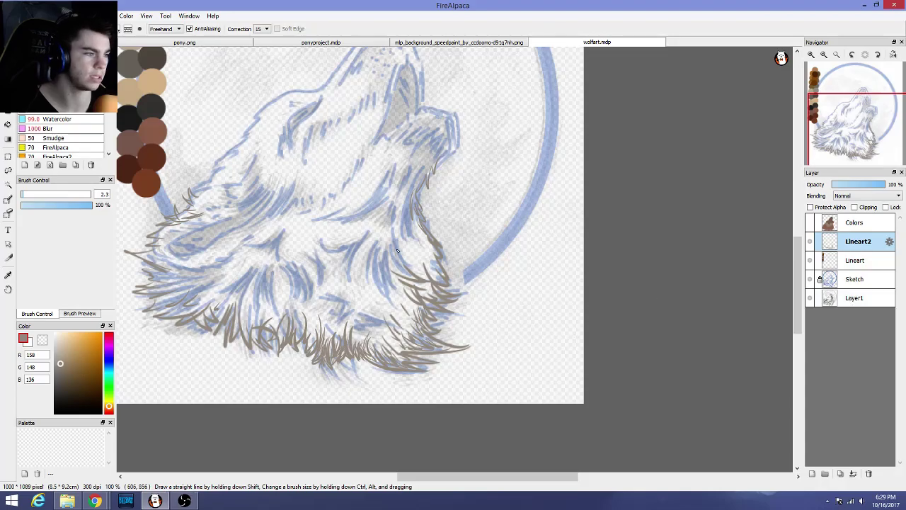
pyautogui.scroll(2, 337, 219)
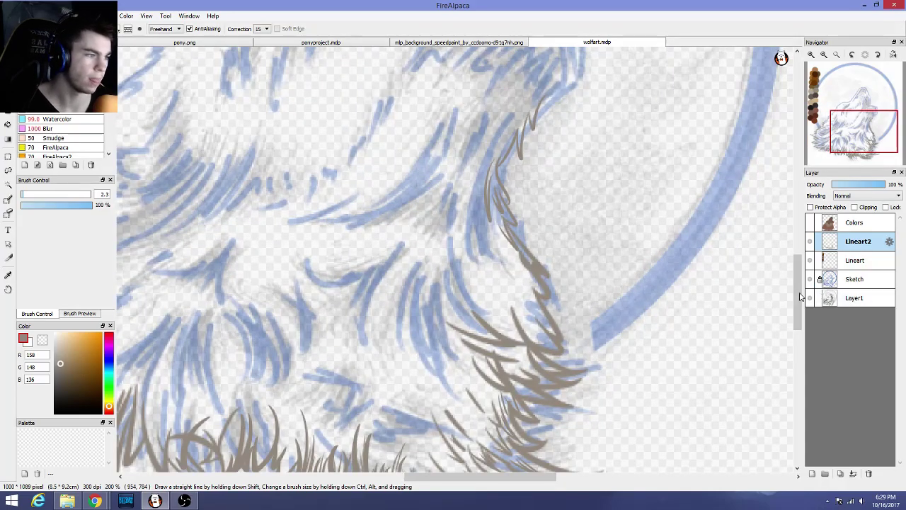
pyautogui.moveTo(798, 295); pyautogui.dragTo(798, 290)
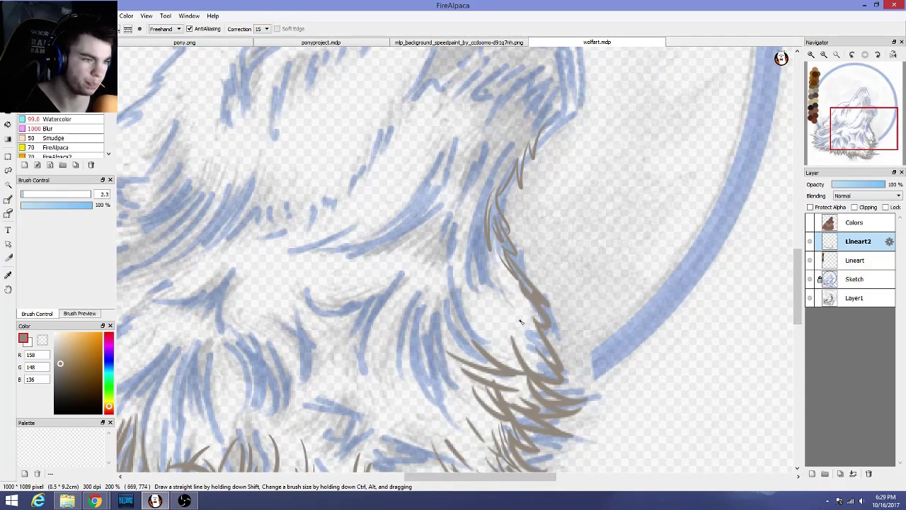
pyautogui.moveTo(536, 366)
pyautogui.mouseDown()
pyautogui.moveTo(506, 289)
pyautogui.moveTo(534, 347)
pyautogui.mouseUp()
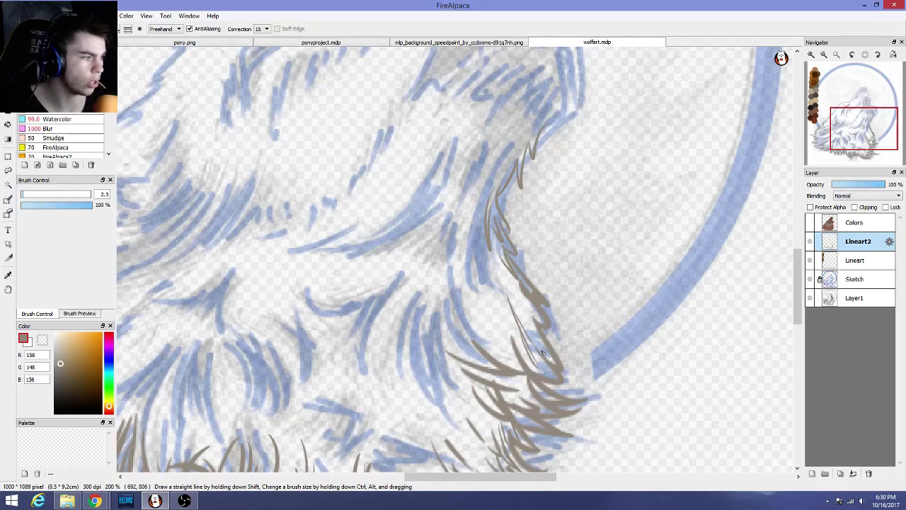
pyautogui.hotkey('ctrl', 'z')
pyautogui.hotkey('ctrl', 'z')
pyautogui.hotkey('ctrl', 'z')
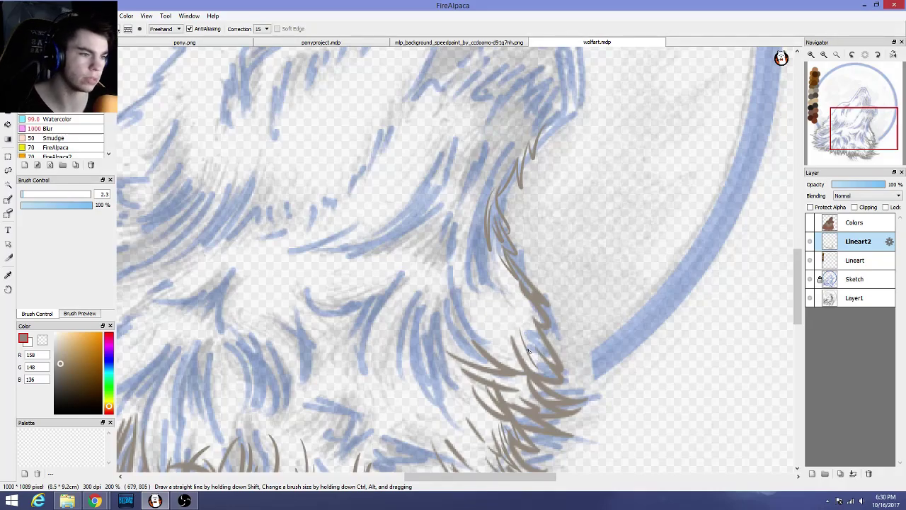
# Draw short fine strands inside the notch between the outer neck line and the topmost chest tuft
pyautogui.scroll(2, 528, 352)
pyautogui.scroll(-1, 529, 352)
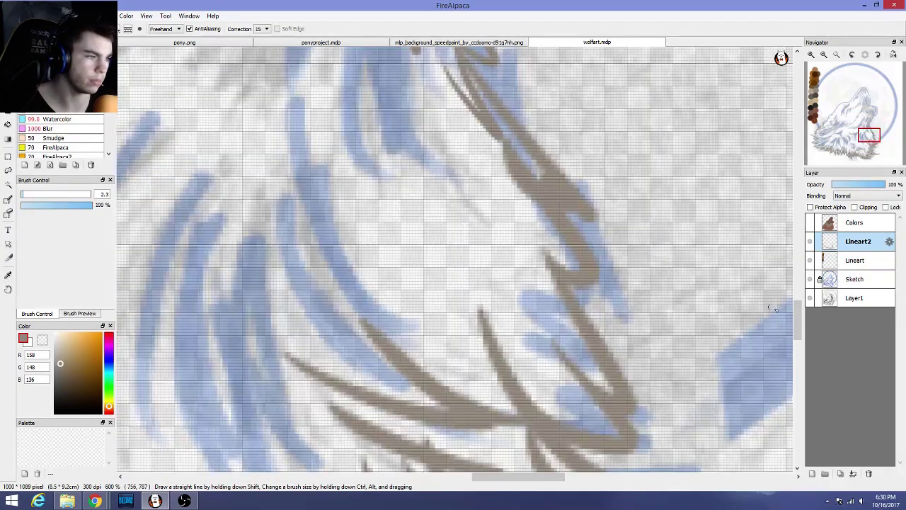
pyautogui.moveTo(797, 317); pyautogui.dragTo(797, 322)
pyautogui.moveTo(562, 358)
pyautogui.mouseDown()
pyautogui.moveTo(539, 338)
pyautogui.moveTo(530, 303)
pyautogui.moveTo(556, 275)
pyautogui.moveTo(543, 244)
pyautogui.mouseUp()
pyautogui.moveTo(518, 309)
pyautogui.mouseDown()
pyautogui.moveTo(556, 376)
pyautogui.moveTo(570, 382)
pyautogui.mouseUp()
pyautogui.moveTo(502, 297); pyautogui.dragTo(601, 388)
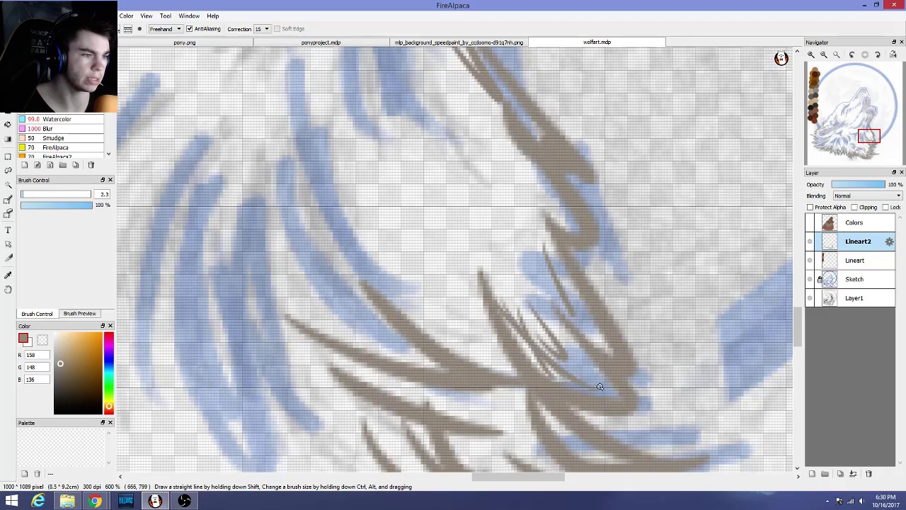
pyautogui.moveTo(534, 304); pyautogui.dragTo(584, 369)
pyautogui.moveTo(539, 269); pyautogui.dragTo(581, 357)
# Add several thin curved strands on the inner side of the topmost chest tuft, meeting at its base
pyautogui.moveTo(438, 284); pyautogui.dragTo(492, 363)
pyautogui.moveTo(480, 353)
pyautogui.mouseDown()
pyautogui.moveTo(430, 267)
pyautogui.moveTo(495, 353)
pyautogui.mouseUp()
pyautogui.moveTo(478, 336); pyautogui.dragTo(456, 272)
pyautogui.moveTo(427, 320); pyautogui.dragTo(487, 361)
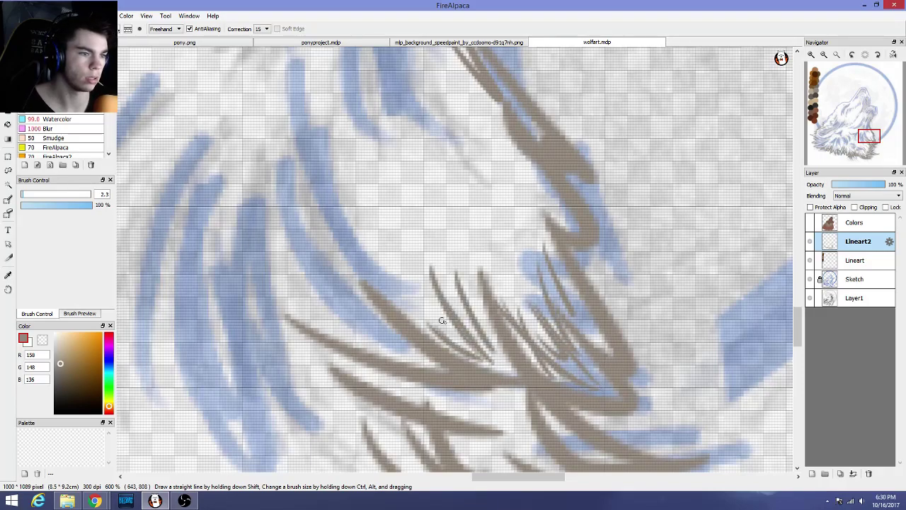
# Continue the throat outline up to the underside of the lower jaw with a pointed tuft and a line curving upward at the chin
pyautogui.scroll(-6, 446, 319)
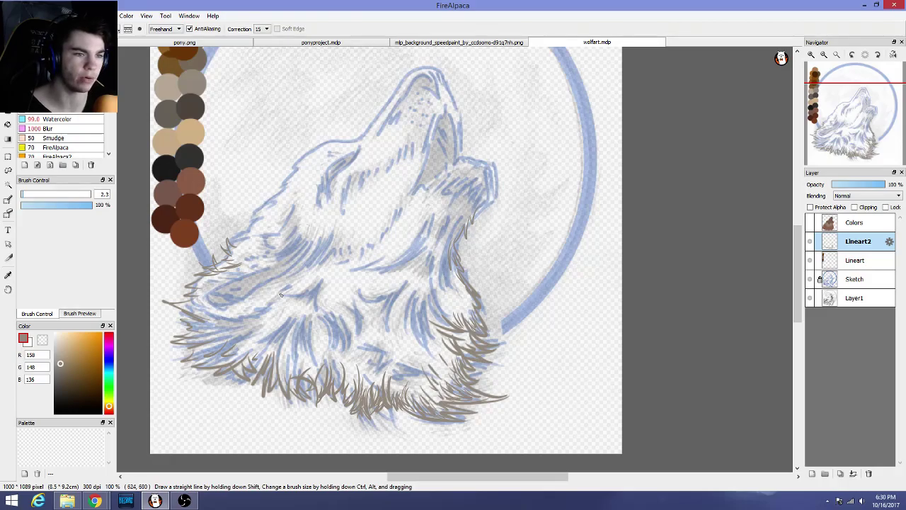
pyautogui.scroll(2, 441, 201)
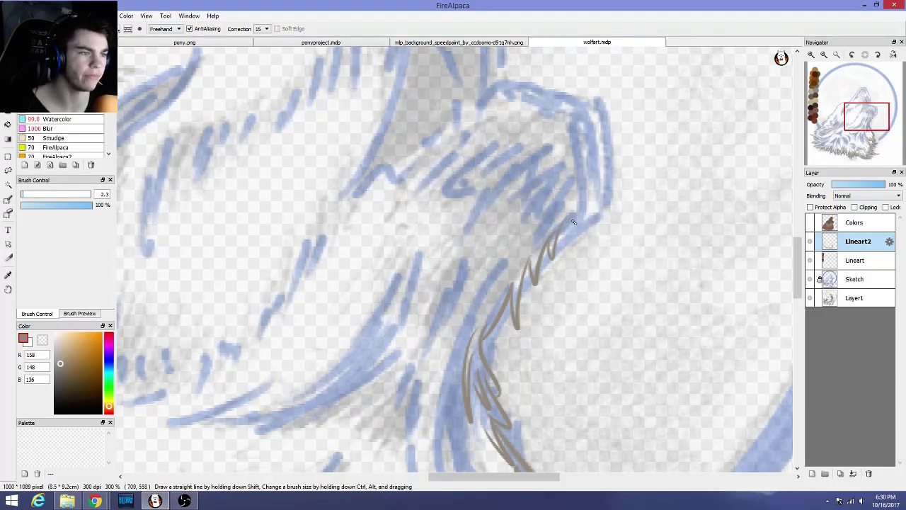
pyautogui.scroll(-2, 579, 212)
pyautogui.scroll(3, 572, 210)
pyautogui.moveTo(562, 195)
pyautogui.mouseDown()
pyautogui.moveTo(558, 203)
pyautogui.moveTo(617, 192)
pyautogui.moveTo(567, 233)
pyautogui.moveTo(619, 133)
pyautogui.mouseUp()
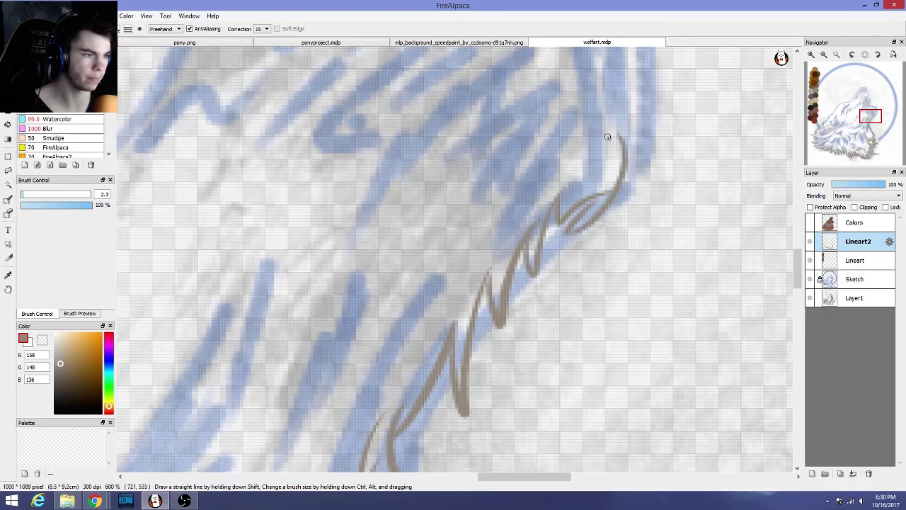
pyautogui.hotkey('ctrl', 'z')
pyautogui.hotkey('ctrl', 'z')
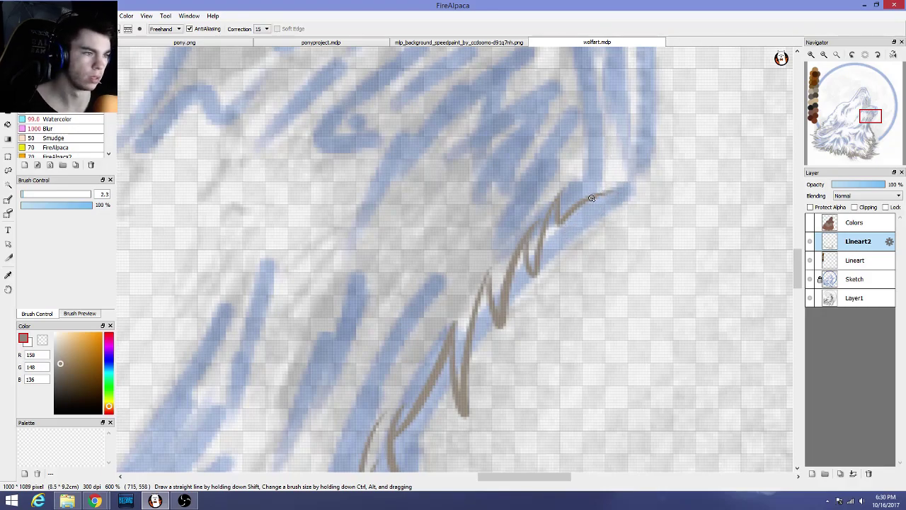
pyautogui.moveTo(592, 199)
pyautogui.mouseDown()
pyautogui.moveTo(589, 219)
pyautogui.moveTo(565, 234)
pyautogui.mouseUp()
pyautogui.moveTo(567, 233)
pyautogui.mouseDown()
pyautogui.moveTo(616, 216)
pyautogui.moveTo(581, 116)
pyautogui.mouseUp()
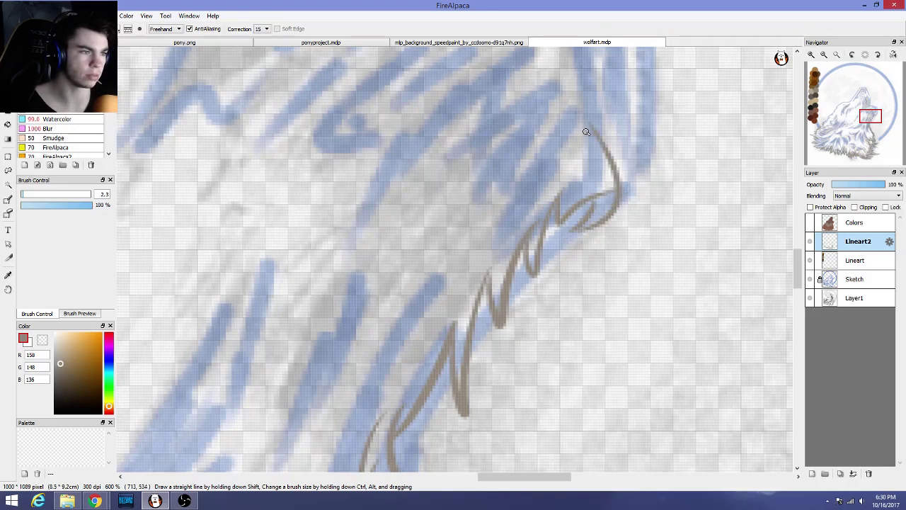
pyautogui.moveTo(614, 174)
pyautogui.mouseDown()
pyautogui.moveTo(634, 186)
pyautogui.moveTo(618, 131)
pyautogui.mouseUp()
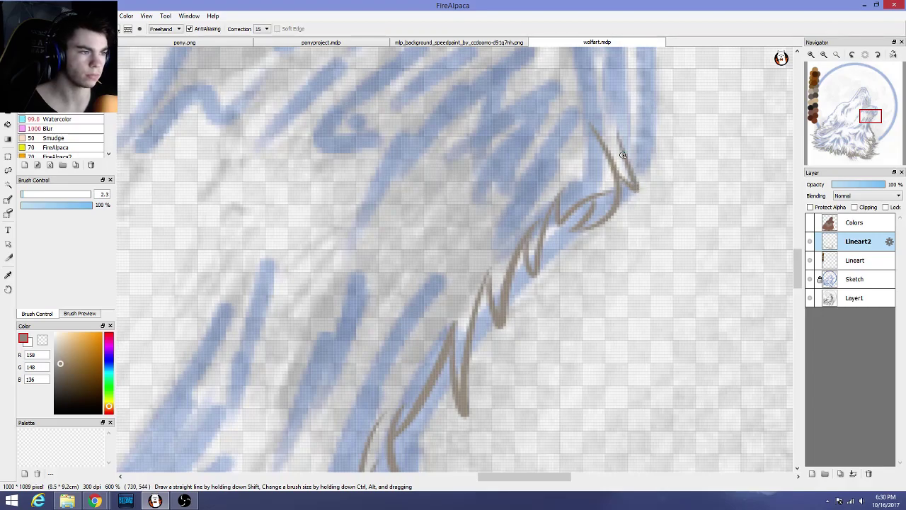
pyautogui.hotkey('ctrl', 'z')
pyautogui.moveTo(612, 166)
pyautogui.mouseDown()
pyautogui.moveTo(652, 164)
pyautogui.moveTo(606, 144)
pyautogui.mouseUp()
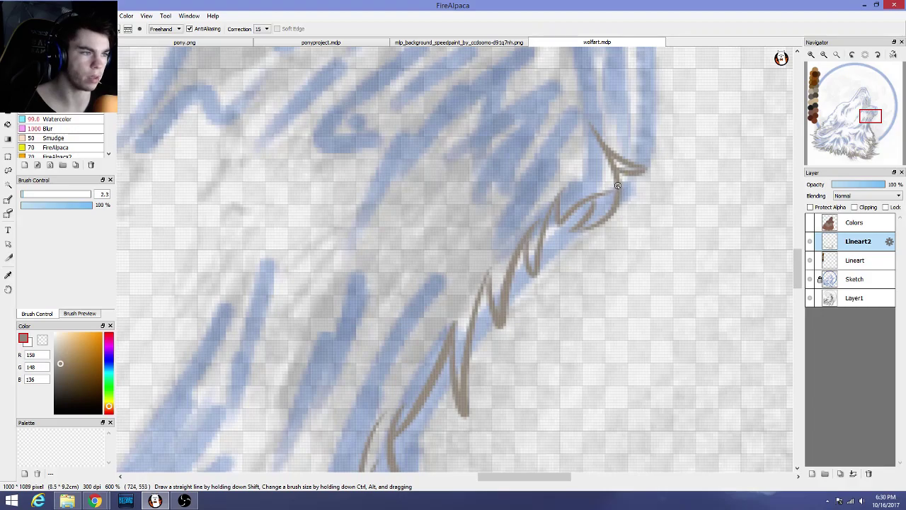
pyautogui.moveTo(614, 184); pyautogui.dragTo(561, 147)
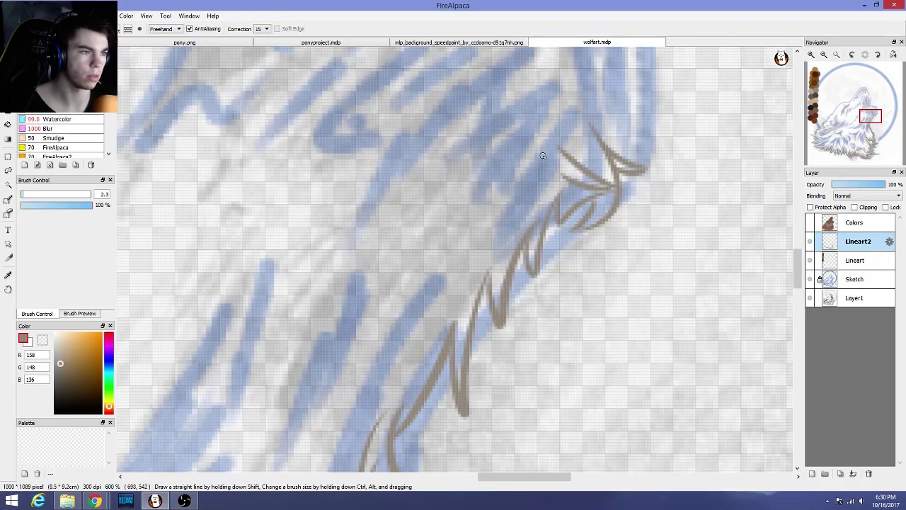
pyautogui.scroll(-3, 602, 183)
pyautogui.scroll(2, 668, 212)
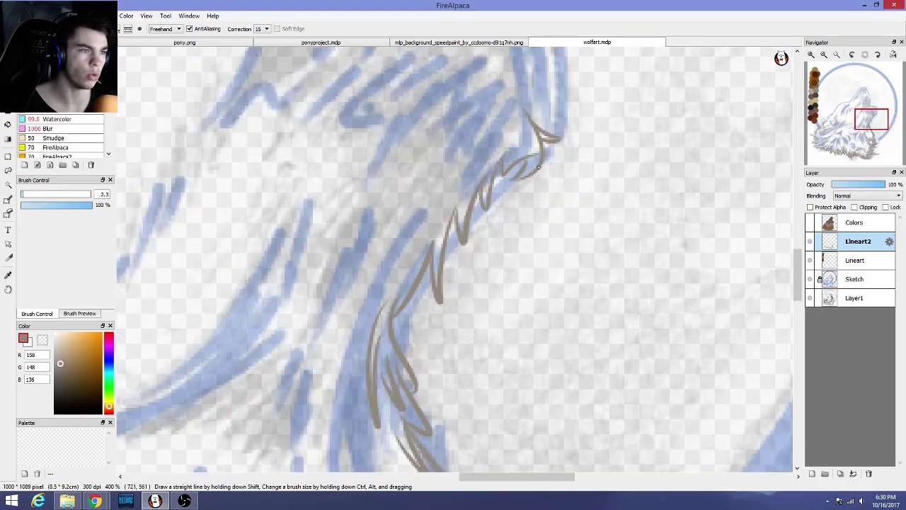
pyautogui.scroll(-2, 563, 164)
# Ink the front edge of the chin with overlapping curved strokes that meet the throat outline at its lower corner
pyautogui.scroll(3, 562, 168)
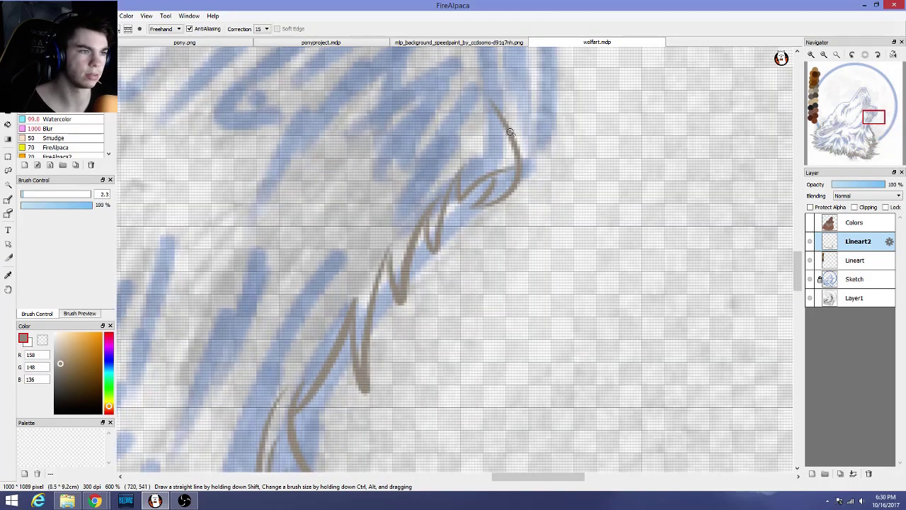
pyautogui.moveTo(509, 129)
pyautogui.mouseDown()
pyautogui.moveTo(524, 160)
pyautogui.moveTo(536, 126)
pyautogui.mouseUp()
pyautogui.moveTo(550, 66)
pyautogui.mouseDown()
pyautogui.moveTo(545, 127)
pyautogui.moveTo(518, 172)
pyautogui.mouseUp()
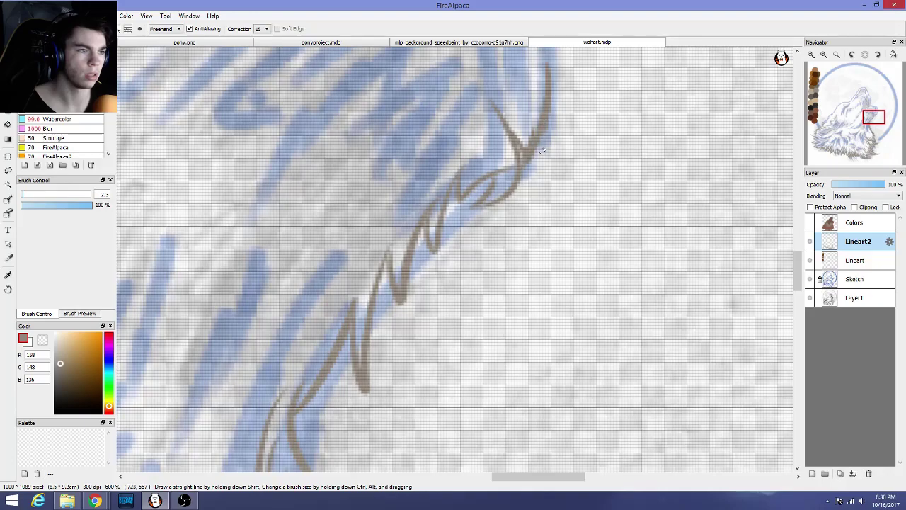
pyautogui.moveTo(543, 141); pyautogui.dragTo(522, 177)
pyautogui.scroll(-2, 563, 141)
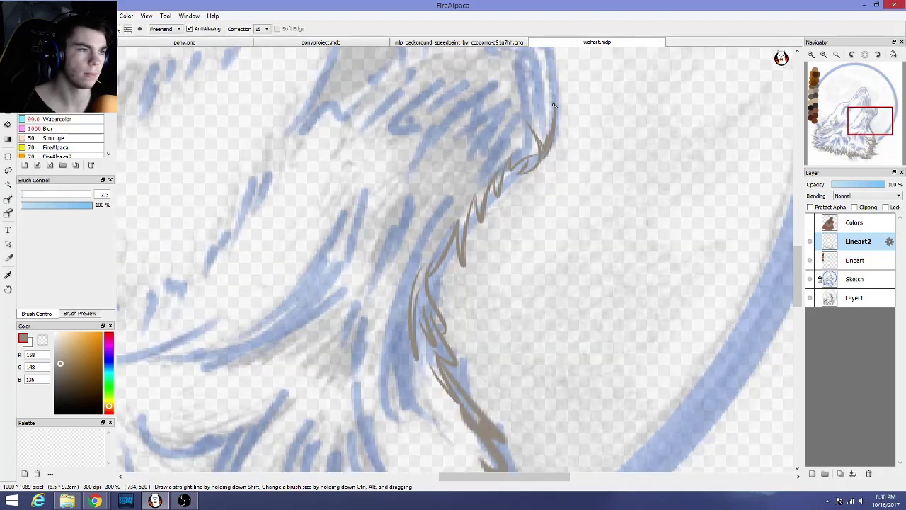
pyautogui.moveTo(542, 67)
pyautogui.mouseDown()
pyautogui.moveTo(552, 126)
pyautogui.moveTo(551, 65)
pyautogui.mouseUp()
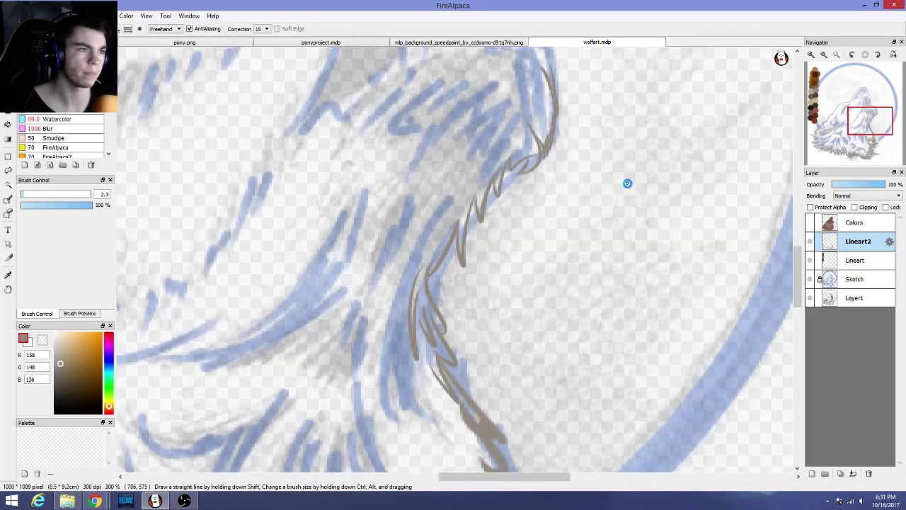
# Extend the chin outline over its rounded tip and along the lower jaw's upper edge to the mouth opening
pyautogui.scroll(-2, 626, 182)
pyautogui.scroll(1, 626, 183)
pyautogui.scroll(2, 546, 203)
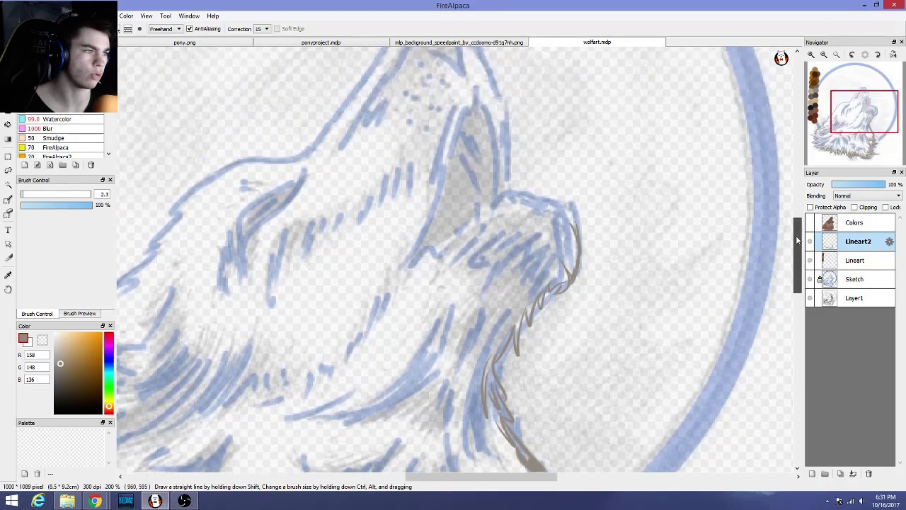
pyautogui.moveTo(587, 245); pyautogui.dragTo(607, 296)
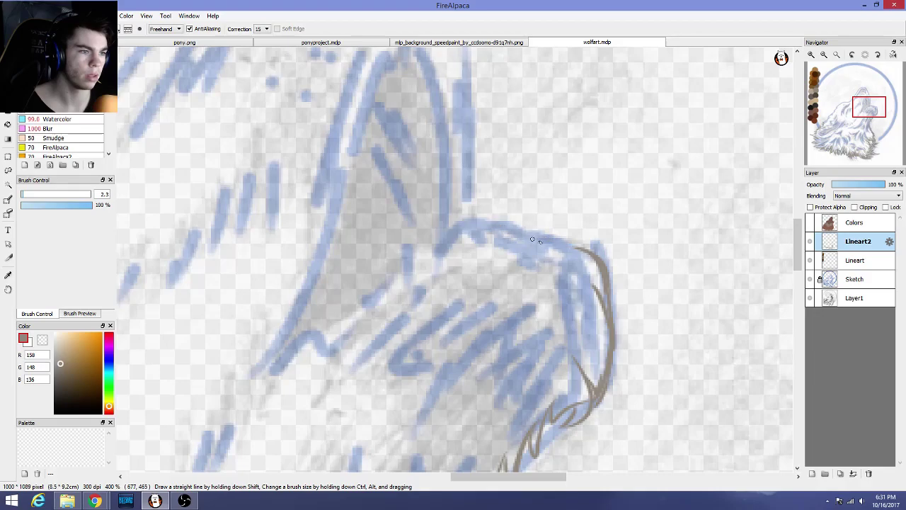
pyautogui.moveTo(561, 240)
pyautogui.mouseDown()
pyautogui.moveTo(485, 224)
pyautogui.moveTo(448, 251)
pyautogui.moveTo(470, 215)
pyautogui.moveTo(502, 213)
pyautogui.mouseUp()
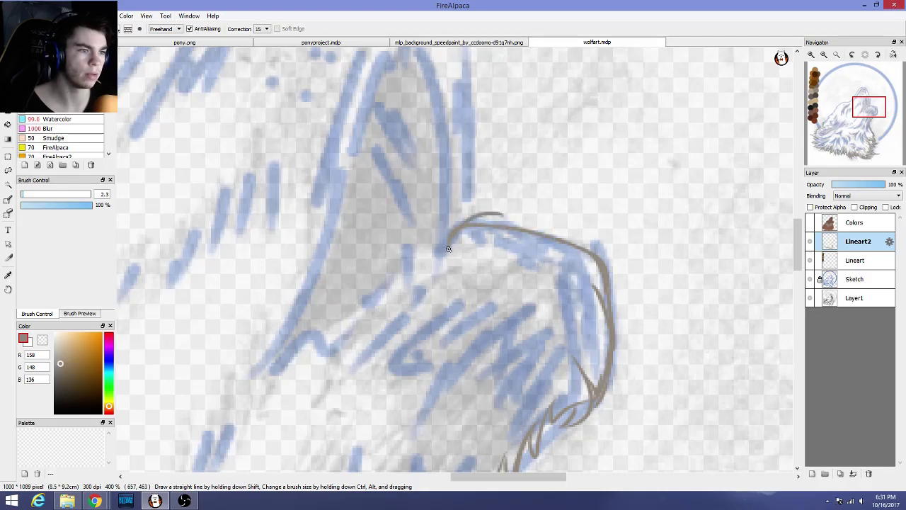
pyautogui.hotkey('ctrl', 'z')
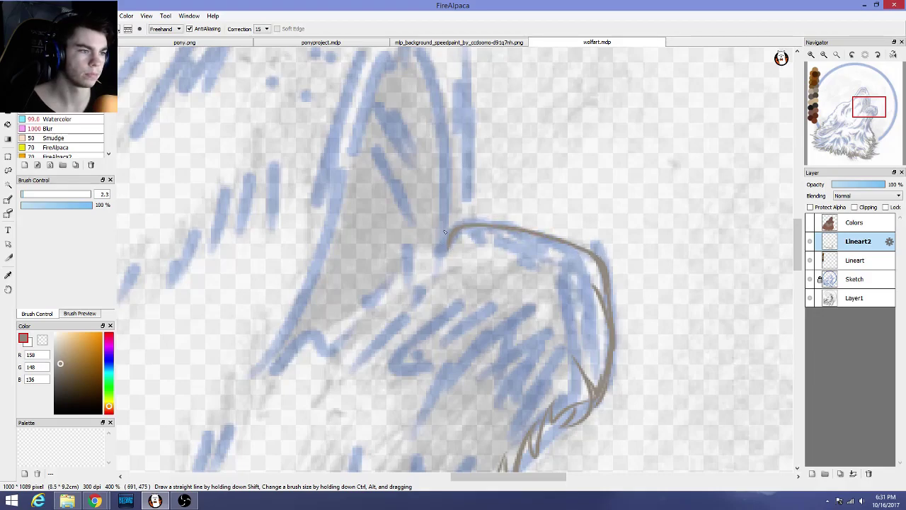
pyautogui.moveTo(453, 229); pyautogui.dragTo(598, 254)
pyautogui.scroll(-3, 606, 277)
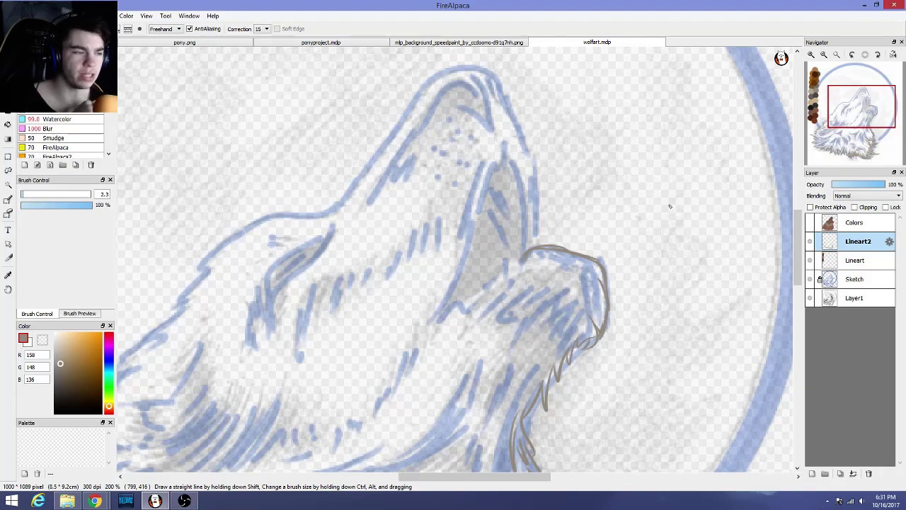
pyautogui.scroll(3, 541, 320)
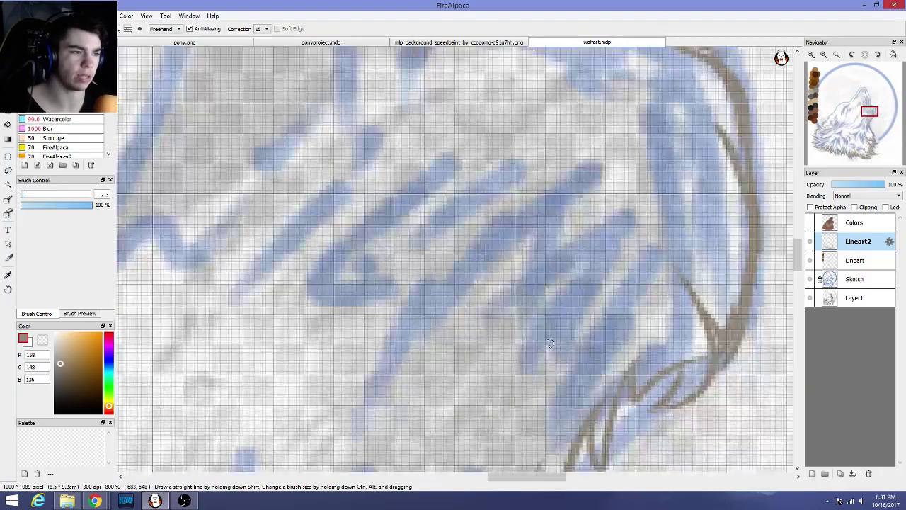
pyautogui.scroll(-7, 538, 341)
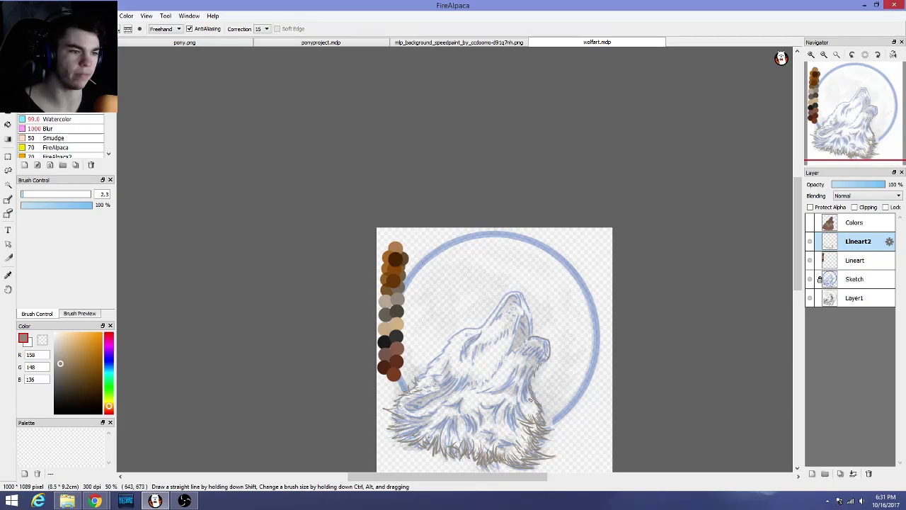
pyautogui.scroll(1, 523, 368)
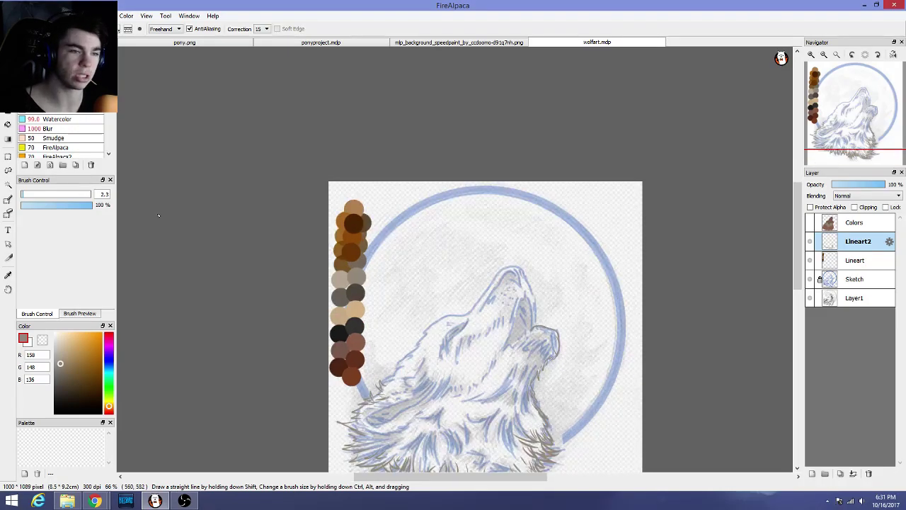
pyautogui.scroll(1, 552, 368)
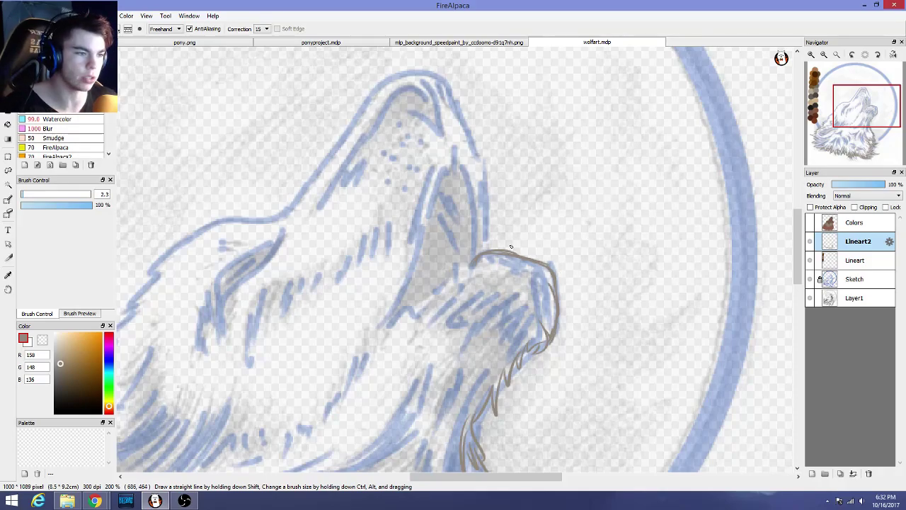
# Undo the last strokes on the lower jaw's upper edge and redraw that edge from the chin tip back to the mouth opening
pyautogui.scroll(2, 510, 246)
pyautogui.scroll(-1, 495, 239)
pyautogui.hotkey('ctrl', 'z')
pyautogui.hotkey('ctrl', 'z')
pyautogui.hotkey('ctrl', 'z')
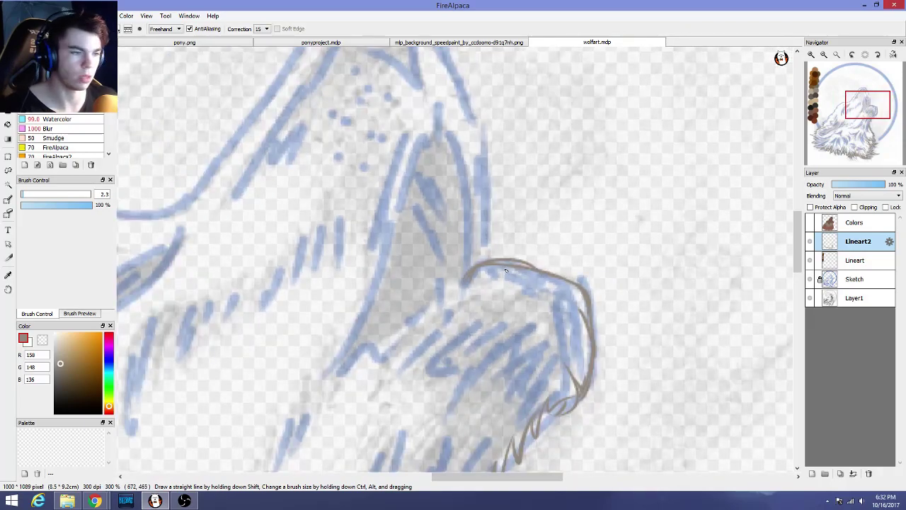
pyautogui.scroll(1, 547, 266)
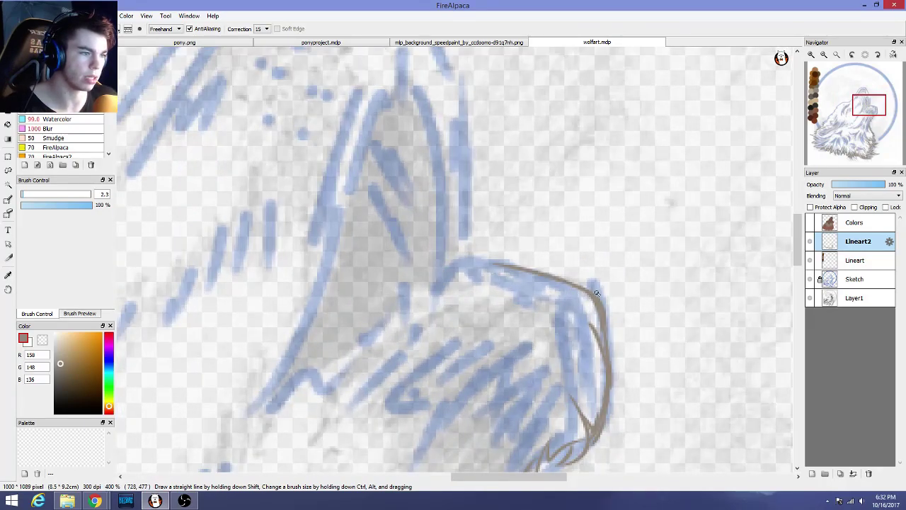
pyautogui.moveTo(586, 279)
pyautogui.mouseDown()
pyautogui.moveTo(606, 312)
pyautogui.moveTo(514, 273)
pyautogui.moveTo(482, 270)
pyautogui.moveTo(537, 269)
pyautogui.moveTo(517, 253)
pyautogui.moveTo(482, 250)
pyautogui.moveTo(443, 275)
pyautogui.moveTo(436, 293)
pyautogui.mouseUp()
# Add short overlapping strokes along the lower jaw's upper edge near the chin tip
pyautogui.scroll(-1, 444, 313)
pyautogui.scroll(-2, 441, 313)
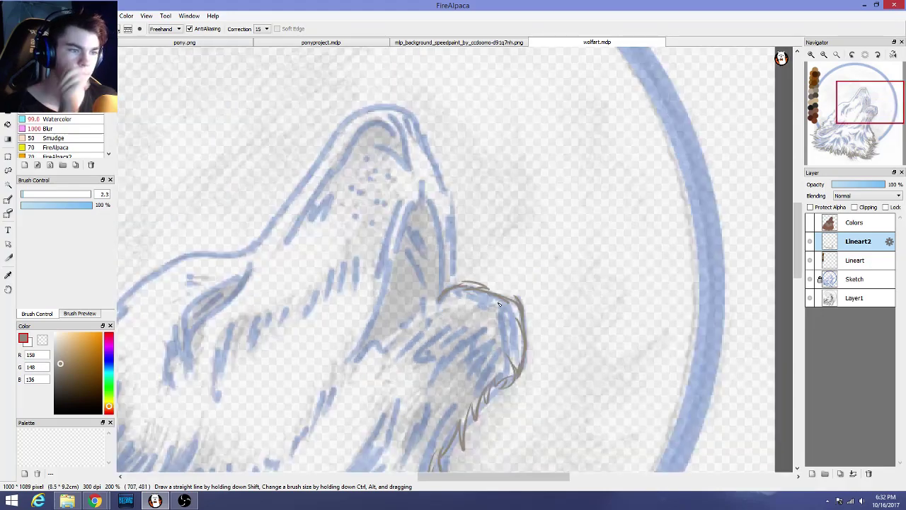
pyautogui.moveTo(498, 294); pyautogui.dragTo(477, 294)
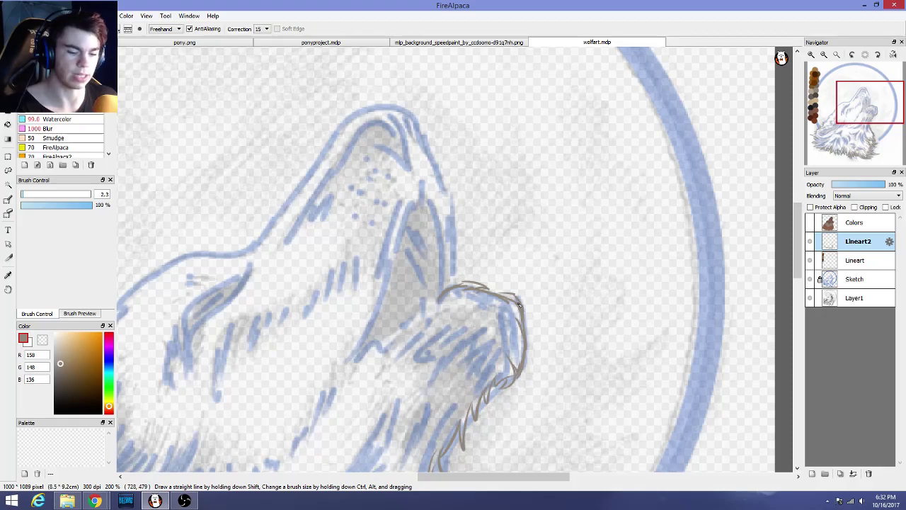
# Draw tapered strokes up the inner edge of the open mouth, starting where it meets the lower jaw
pyautogui.scroll(3, 498, 294)
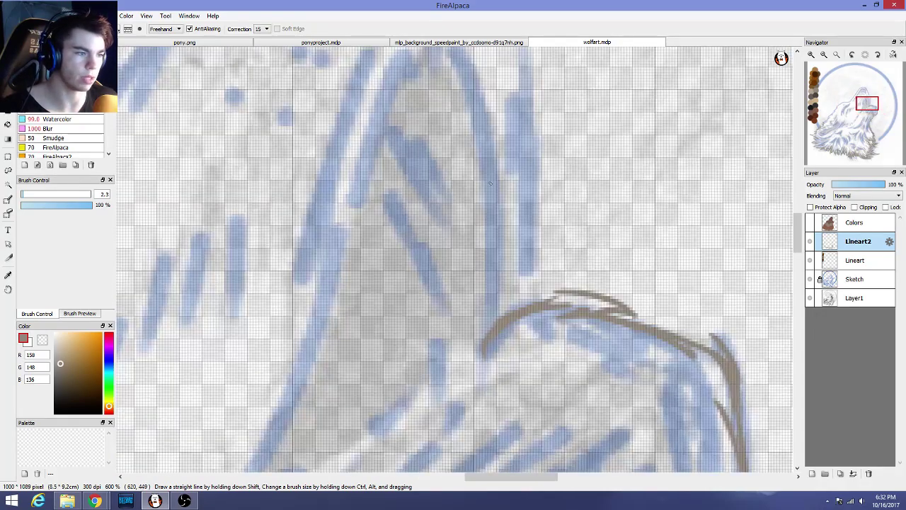
pyautogui.moveTo(486, 323)
pyautogui.mouseDown()
pyautogui.moveTo(499, 287)
pyautogui.moveTo(483, 181)
pyautogui.mouseUp()
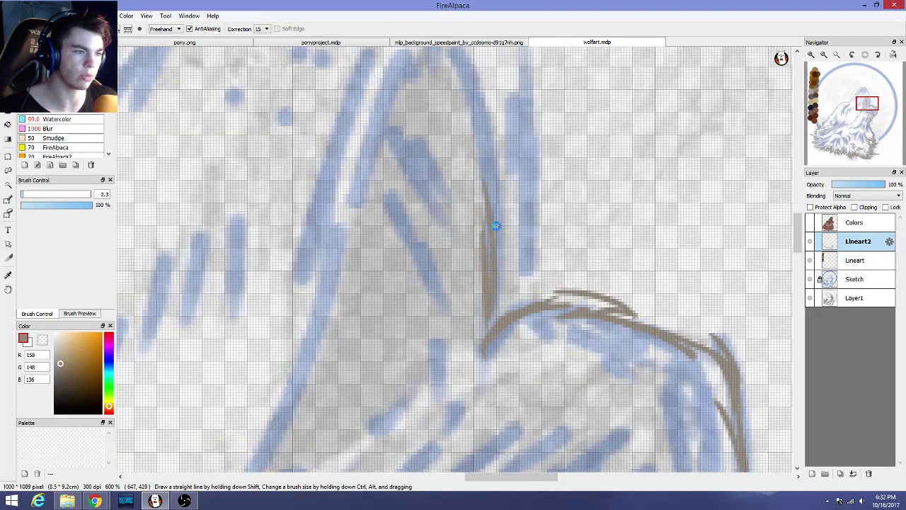
pyautogui.scroll(-6, 496, 225)
pyautogui.scroll(4, 497, 235)
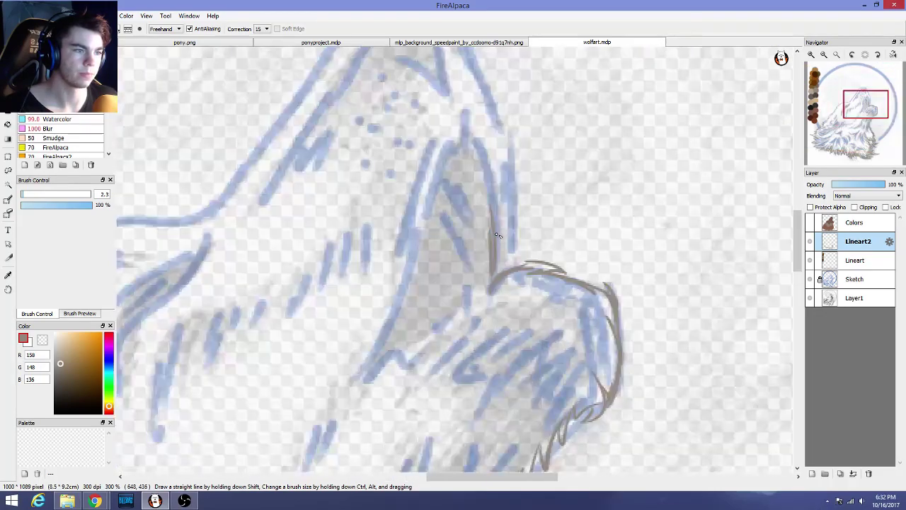
# Ink the outer lip line from the lower jaw upward, joining overlapping strokes along the muzzle's outer side
pyautogui.moveTo(505, 274); pyautogui.dragTo(503, 157)
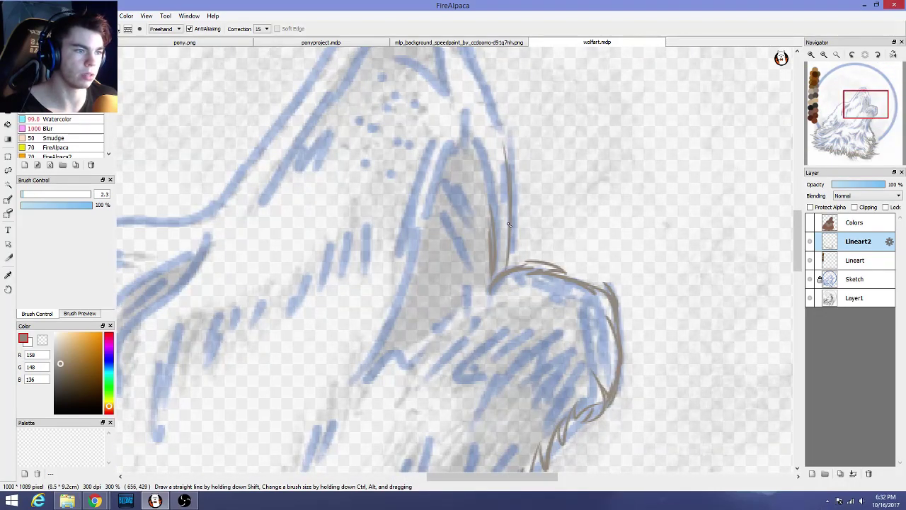
pyautogui.scroll(1, 503, 159)
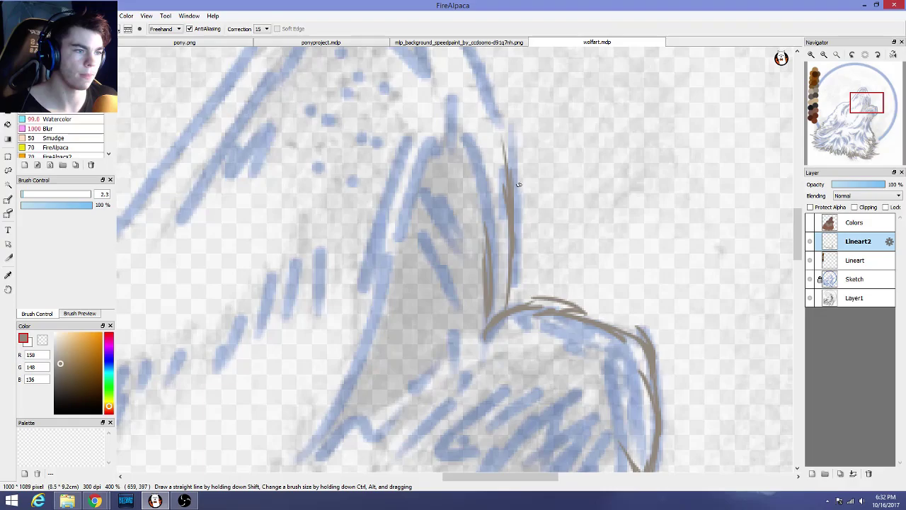
pyautogui.moveTo(489, 105); pyautogui.dragTo(504, 172)
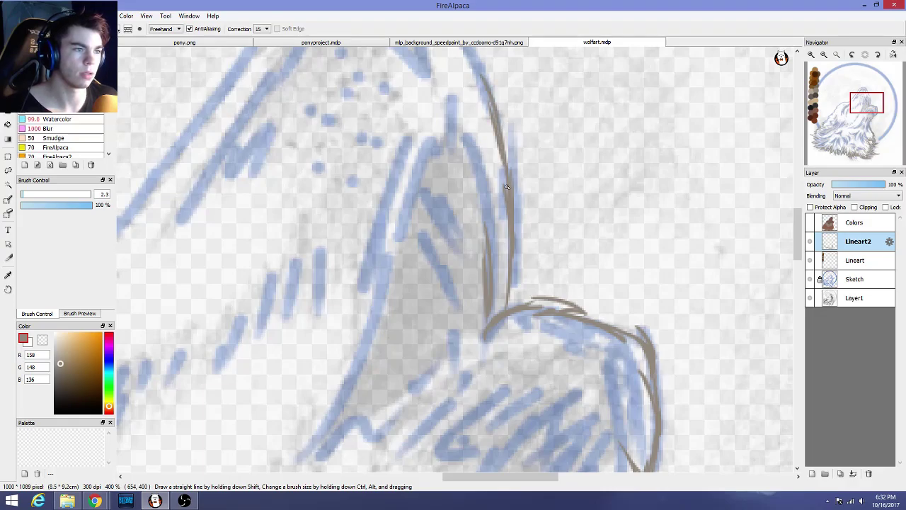
pyautogui.scroll(-2, 508, 176)
pyautogui.scroll(2, 508, 176)
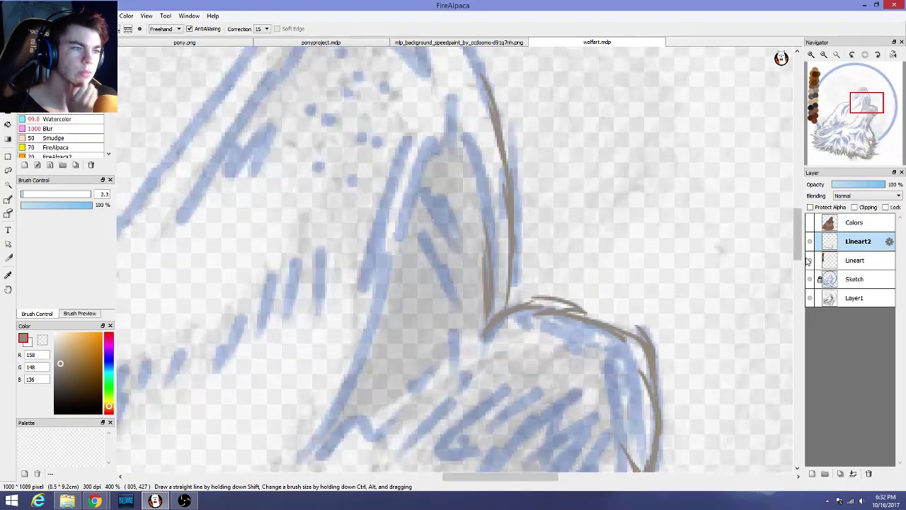
# Continue the muzzle's outer line upward to the side of the nose with overlapping strokes
pyautogui.moveTo(797, 256); pyautogui.dragTo(797, 218)
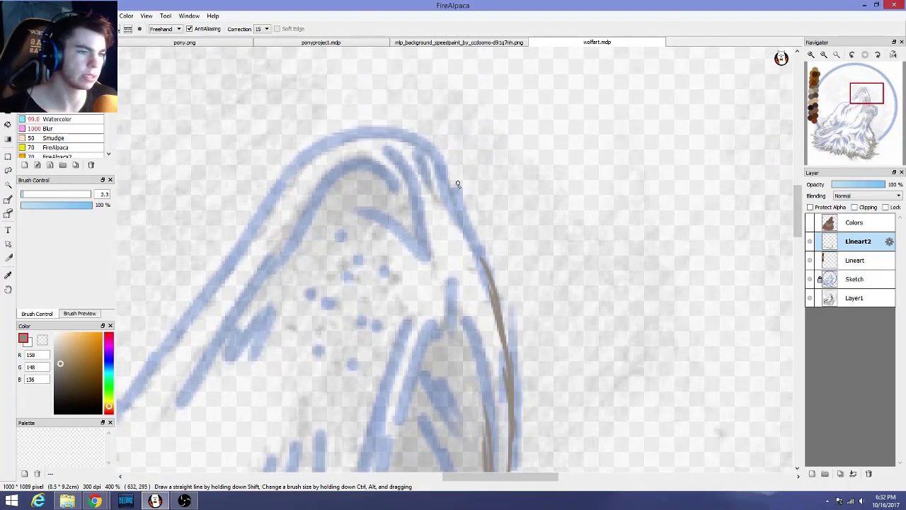
pyautogui.moveTo(484, 262)
pyautogui.mouseDown()
pyautogui.moveTo(422, 151)
pyautogui.moveTo(494, 269)
pyautogui.mouseUp()
pyautogui.moveTo(466, 225); pyautogui.dragTo(489, 280)
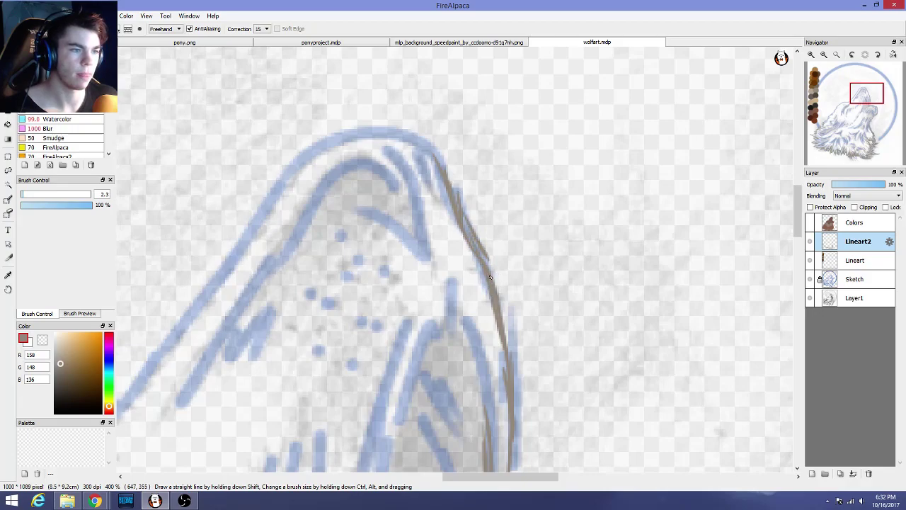
# Ink the outline over the top of the nose and down the upper part of the muzzle's bridge with overlapping strokes
pyautogui.moveTo(446, 165); pyautogui.dragTo(423, 146)
pyautogui.moveTo(365, 134)
pyautogui.mouseDown()
pyautogui.moveTo(312, 155)
pyautogui.moveTo(378, 138)
pyautogui.moveTo(431, 168)
pyautogui.mouseUp()
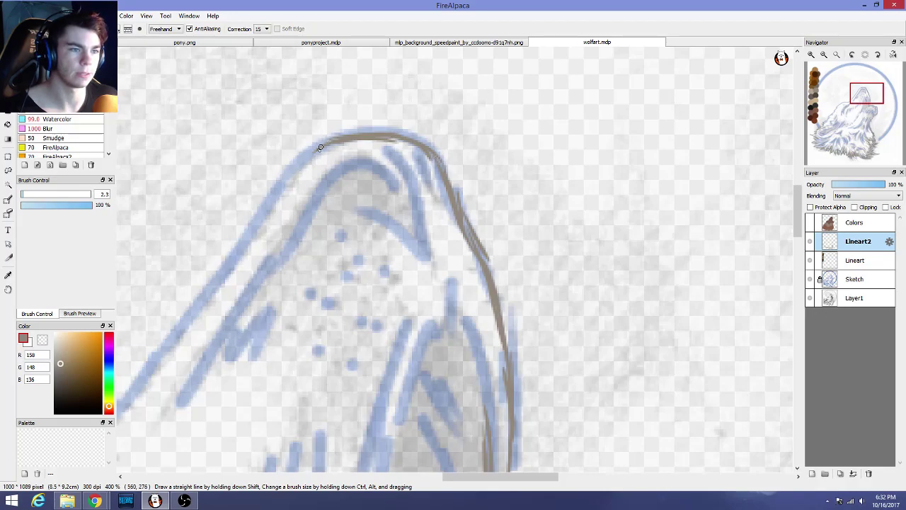
pyautogui.moveTo(320, 147); pyautogui.dragTo(245, 252)
pyautogui.moveTo(282, 194); pyautogui.dragTo(235, 259)
pyautogui.moveTo(323, 143); pyautogui.dragTo(262, 214)
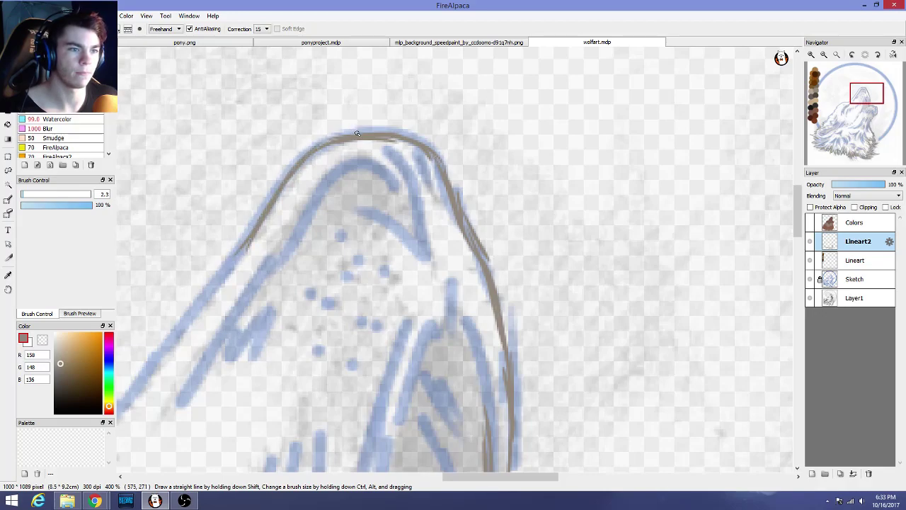
pyautogui.moveTo(356, 133)
pyautogui.mouseDown()
pyautogui.moveTo(284, 161)
pyautogui.moveTo(263, 211)
pyautogui.mouseUp()
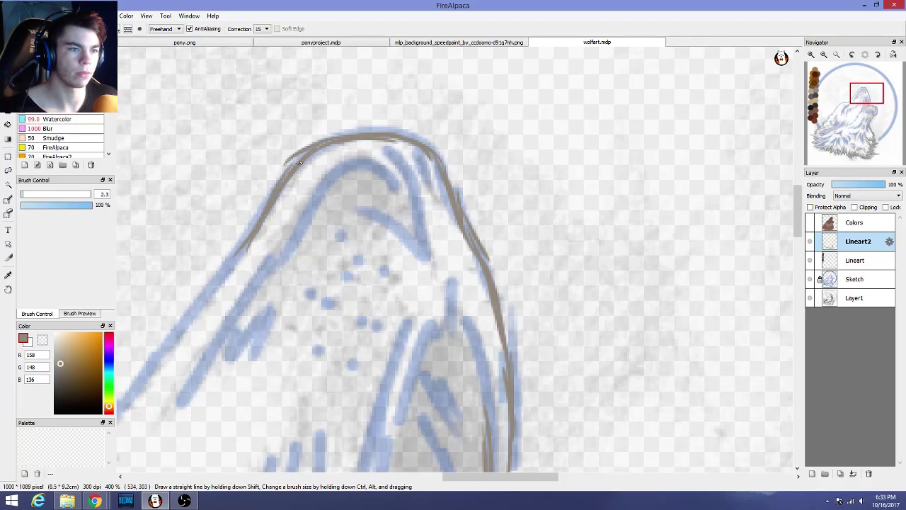
pyautogui.moveTo(298, 162)
pyautogui.mouseDown()
pyautogui.moveTo(240, 257)
pyautogui.moveTo(208, 286)
pyautogui.moveTo(247, 223)
pyautogui.moveTo(216, 286)
pyautogui.moveTo(184, 307)
pyautogui.mouseUp()
pyautogui.moveTo(248, 260)
pyautogui.mouseDown()
pyautogui.moveTo(186, 306)
pyautogui.moveTo(197, 297)
pyautogui.mouseUp()
# Continue the muzzle's bridge line down to the brow and onto the forehead, thickening it with overlapping strokes
pyautogui.scroll(-2, 461, 217)
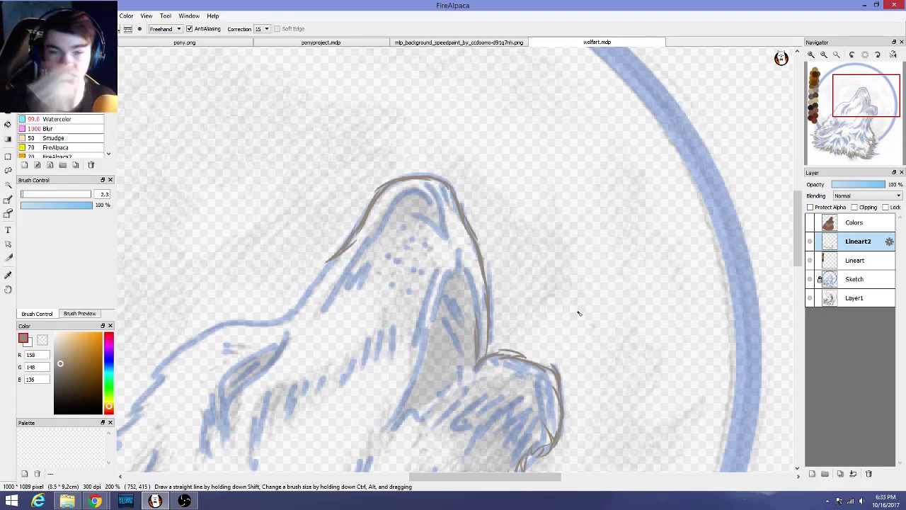
pyautogui.scroll(-1, 578, 312)
pyautogui.scroll(1, 525, 365)
pyautogui.scroll(-3, 526, 364)
pyautogui.scroll(2, 524, 368)
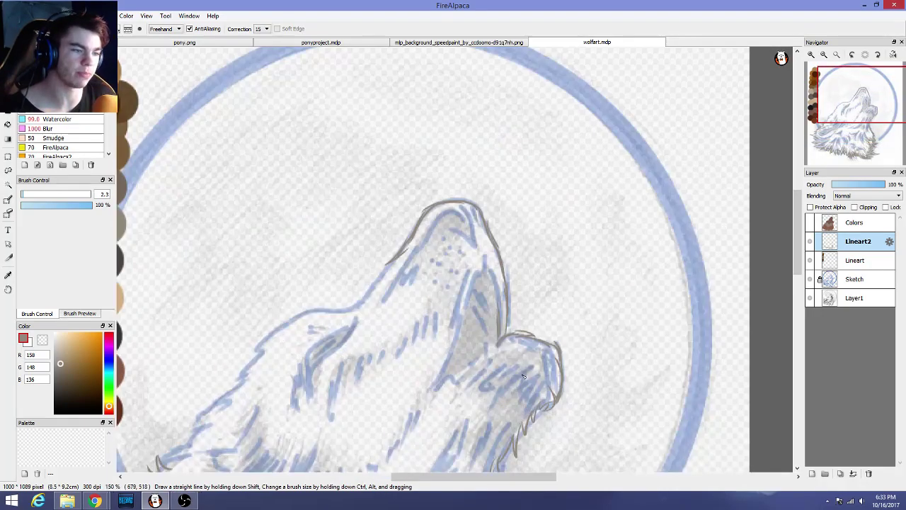
pyautogui.scroll(3, 524, 376)
pyautogui.moveTo(798, 248); pyautogui.dragTo(800, 223)
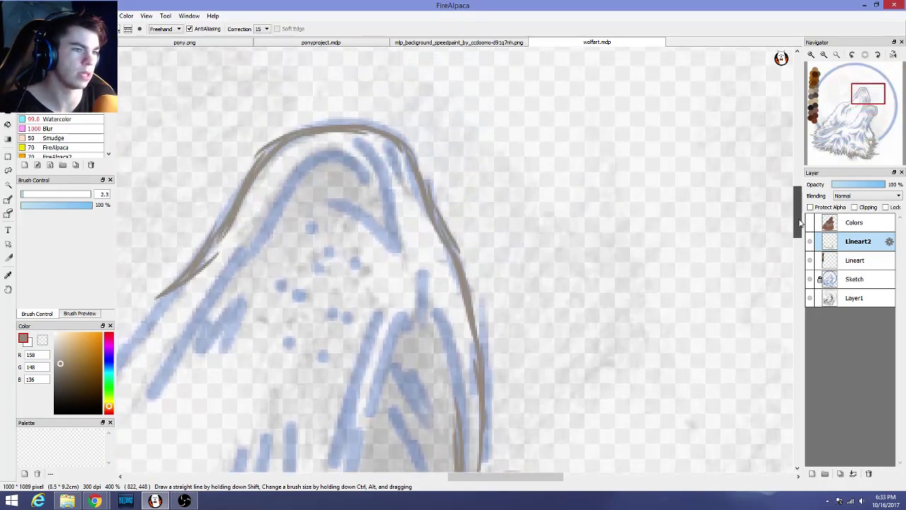
pyautogui.moveTo(531, 481); pyautogui.dragTo(484, 480)
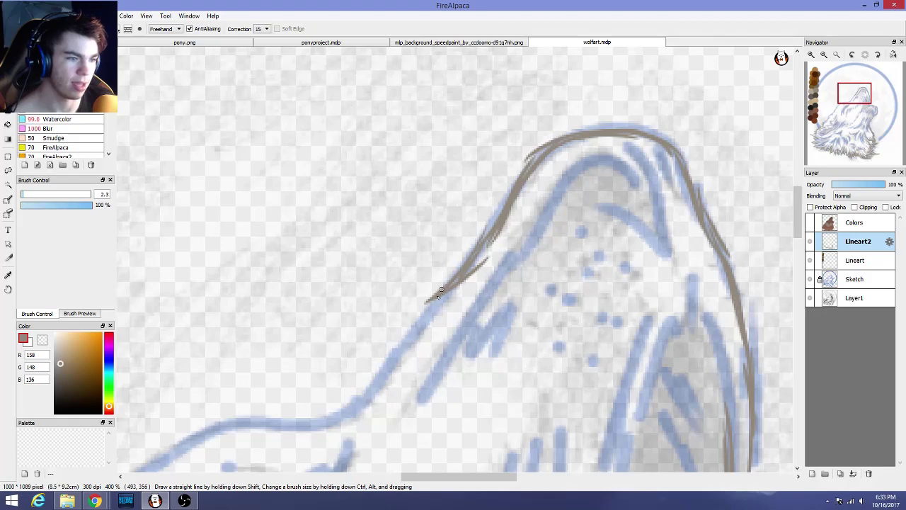
pyautogui.moveTo(433, 298)
pyautogui.mouseDown()
pyautogui.moveTo(352, 388)
pyautogui.moveTo(417, 338)
pyautogui.moveTo(435, 298)
pyautogui.moveTo(353, 409)
pyautogui.moveTo(377, 390)
pyautogui.moveTo(362, 407)
pyautogui.moveTo(306, 429)
pyautogui.mouseUp()
pyautogui.moveTo(352, 411); pyautogui.dragTo(207, 421)
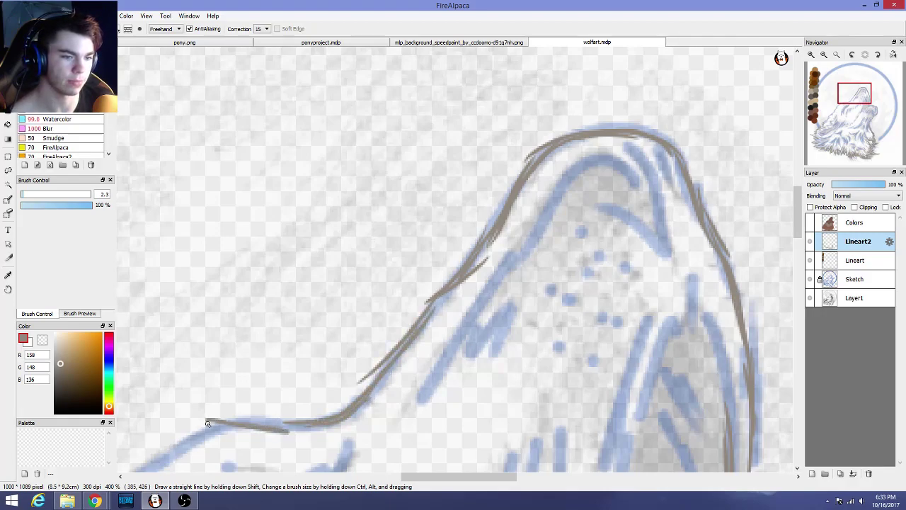
pyautogui.hotkey('ctrl', 'z')
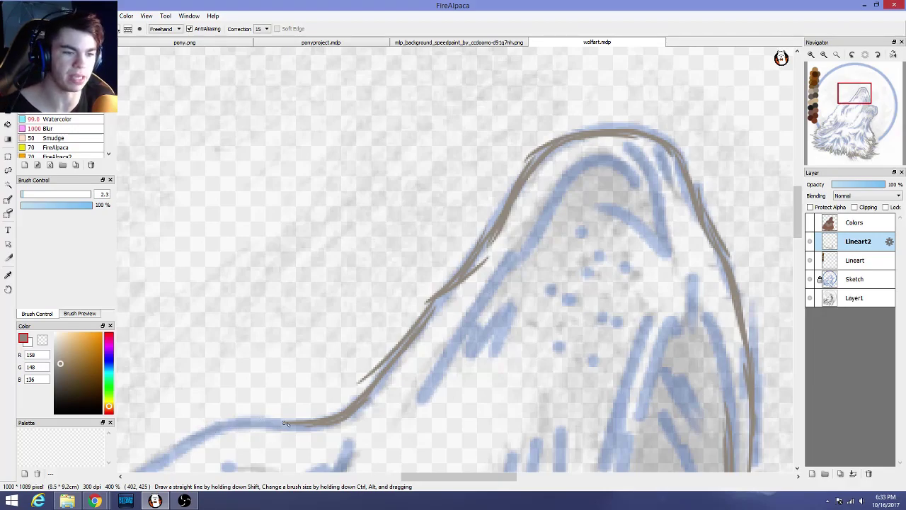
pyautogui.moveTo(287, 425)
pyautogui.mouseDown()
pyautogui.moveTo(178, 446)
pyautogui.moveTo(205, 429)
pyautogui.moveTo(337, 416)
pyautogui.mouseUp()
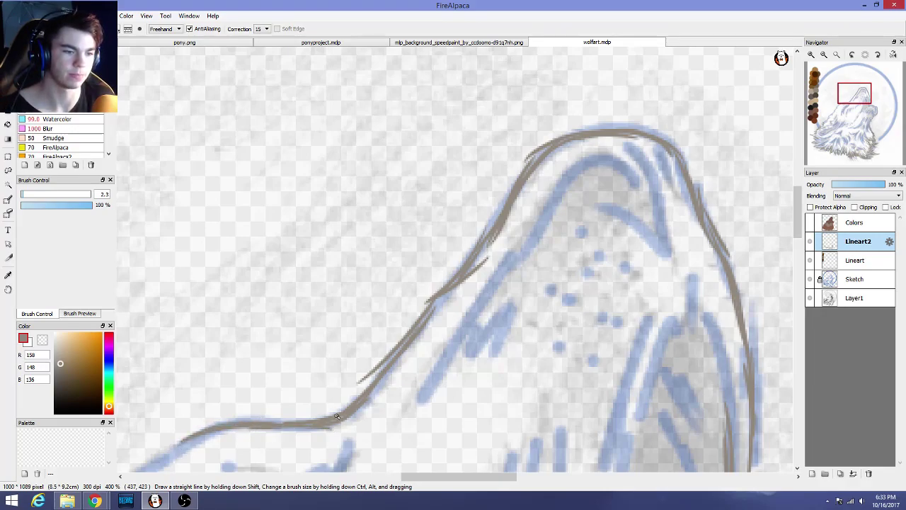
pyautogui.moveTo(387, 376); pyautogui.dragTo(434, 302)
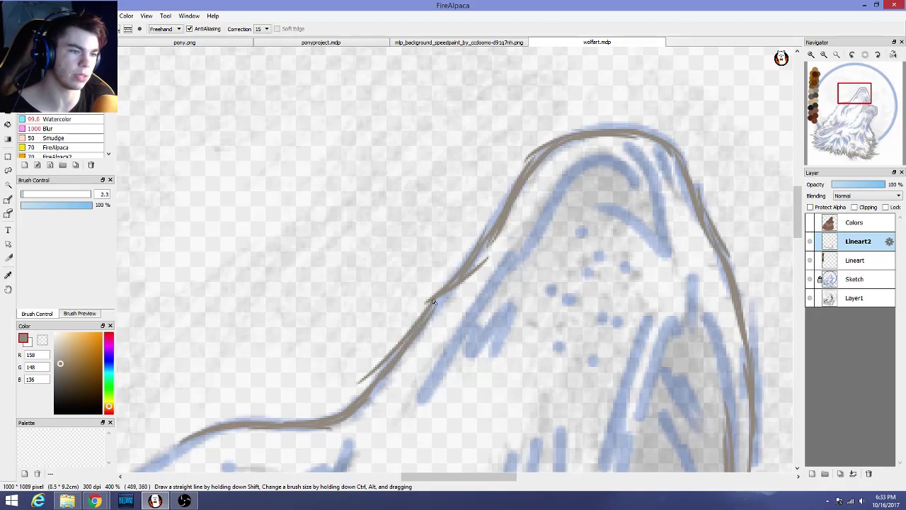
pyautogui.moveTo(487, 250); pyautogui.dragTo(454, 276)
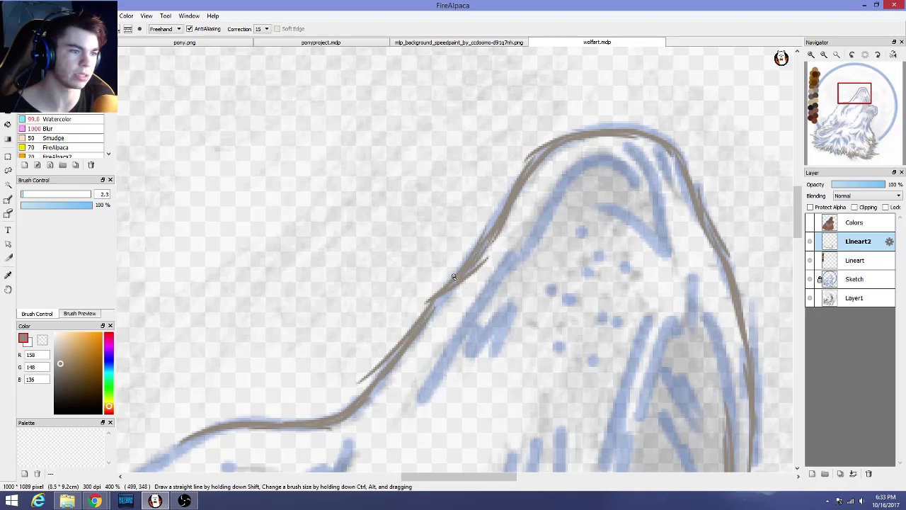
# Ink the forehead contour from the brow down to the first fur notch at the back of the head
pyautogui.moveTo(459, 476); pyautogui.dragTo(428, 476)
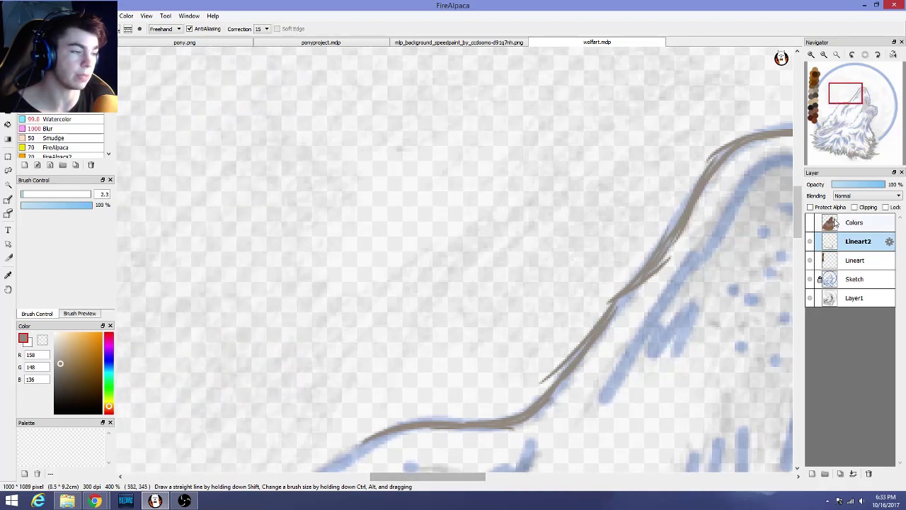
pyautogui.moveTo(799, 213); pyautogui.dragTo(797, 252)
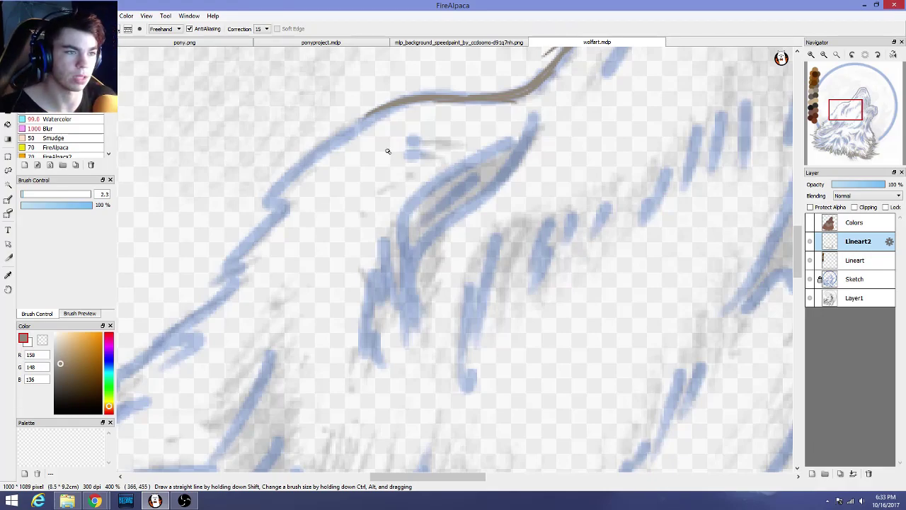
pyautogui.moveTo(380, 115); pyautogui.dragTo(322, 153)
pyautogui.moveTo(354, 123)
pyautogui.mouseDown()
pyautogui.moveTo(252, 204)
pyautogui.moveTo(283, 224)
pyautogui.moveTo(220, 256)
pyautogui.mouseUp()
# Draw short tapered fur strokes below the first notch on the back of the head, undoing the last one
pyautogui.moveTo(274, 200); pyautogui.dragTo(221, 255)
pyautogui.moveTo(275, 215); pyautogui.dragTo(197, 273)
pyautogui.moveTo(196, 273)
pyautogui.mouseDown()
pyautogui.moveTo(262, 249)
pyautogui.moveTo(195, 277)
pyautogui.mouseUp()
pyautogui.moveTo(274, 249); pyautogui.dragTo(197, 292)
pyautogui.moveTo(293, 267); pyautogui.dragTo(178, 299)
pyautogui.moveTo(286, 211)
pyautogui.mouseDown()
pyautogui.moveTo(262, 221)
pyautogui.moveTo(249, 244)
pyautogui.moveTo(211, 244)
pyautogui.mouseUp()
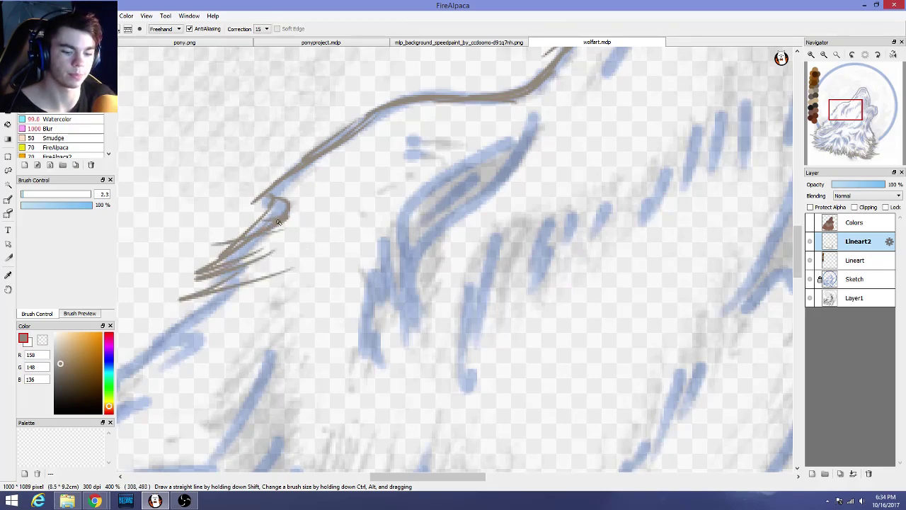
pyautogui.hotkey('ctrl', 'z')
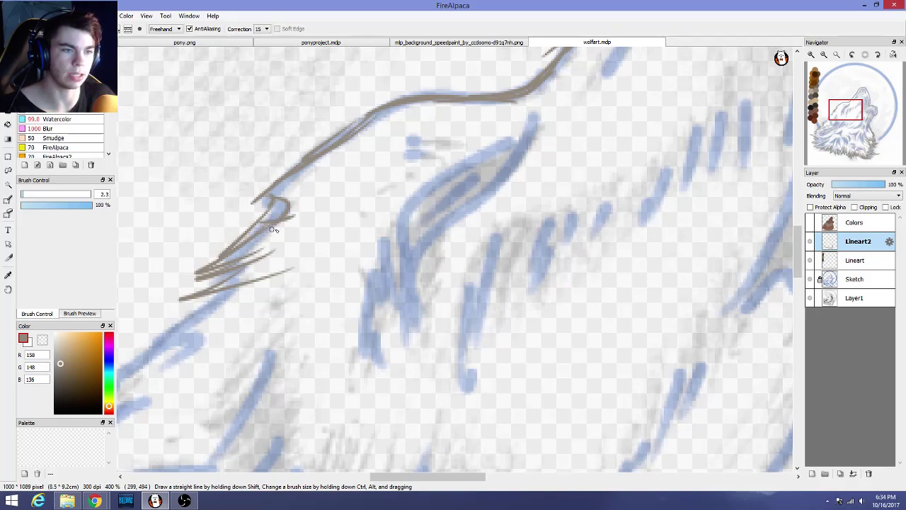
# Add a curved fur stroke sweeping inward from the first notch on the back of the head, redoing it once
pyautogui.moveTo(263, 228); pyautogui.dragTo(337, 186)
pyautogui.hotkey('ctrl', 'z')
pyautogui.moveTo(248, 233)
pyautogui.mouseDown()
pyautogui.moveTo(327, 211)
pyautogui.moveTo(333, 181)
pyautogui.mouseUp()
# Ink the next fur tufts down the back of the head with overlapping outline strokes and short inward flicks
pyautogui.scroll(-4, 353, 241)
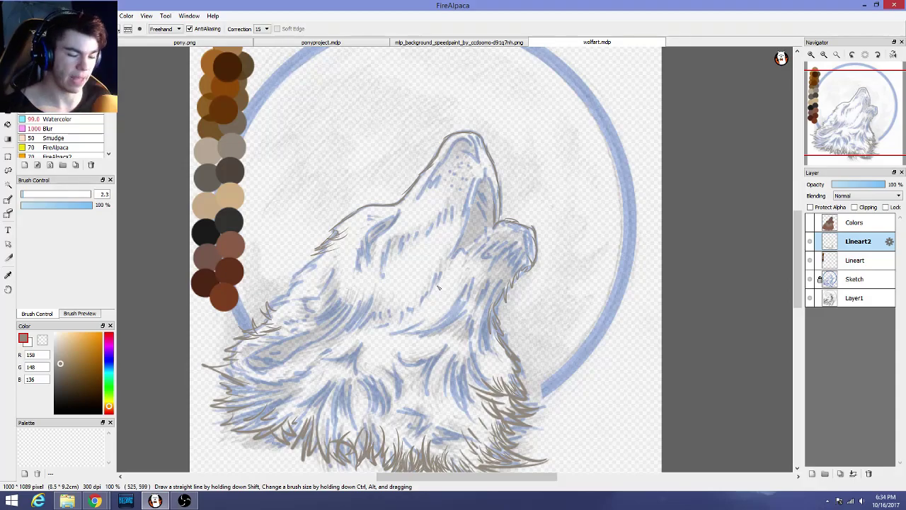
pyautogui.scroll(4, 368, 237)
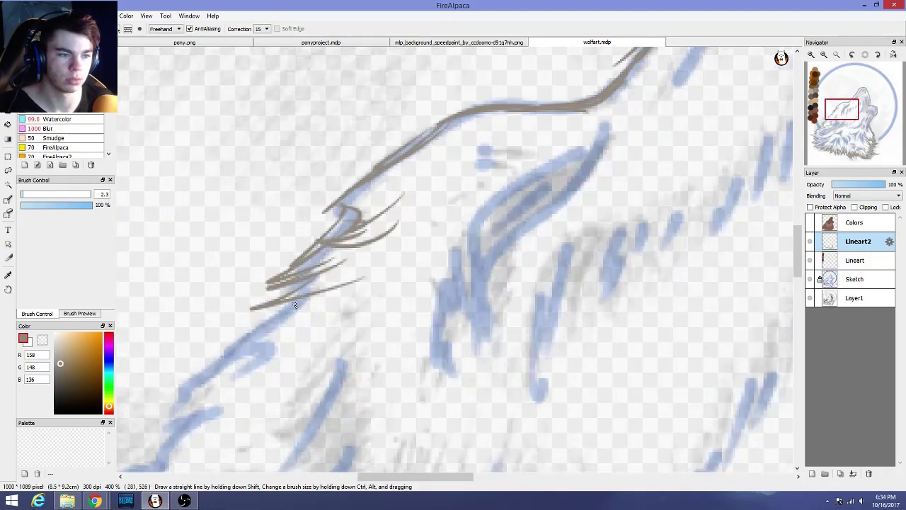
pyautogui.moveTo(228, 346); pyautogui.dragTo(295, 306)
pyautogui.moveTo(203, 361)
pyautogui.mouseDown()
pyautogui.moveTo(270, 350)
pyautogui.moveTo(238, 369)
pyautogui.moveTo(304, 321)
pyautogui.moveTo(267, 379)
pyautogui.mouseUp()
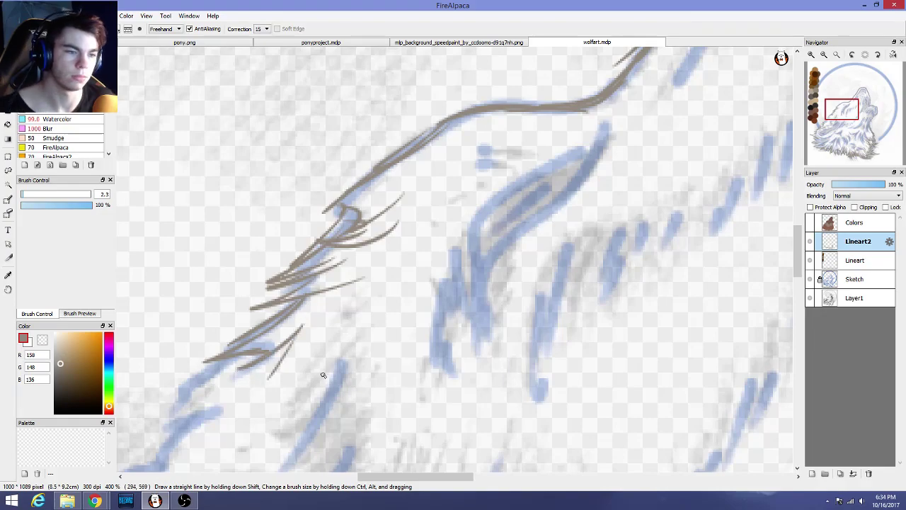
pyautogui.moveTo(211, 375)
pyautogui.mouseDown()
pyautogui.moveTo(175, 424)
pyautogui.moveTo(183, 395)
pyautogui.moveTo(177, 441)
pyautogui.moveTo(239, 402)
pyautogui.mouseUp()
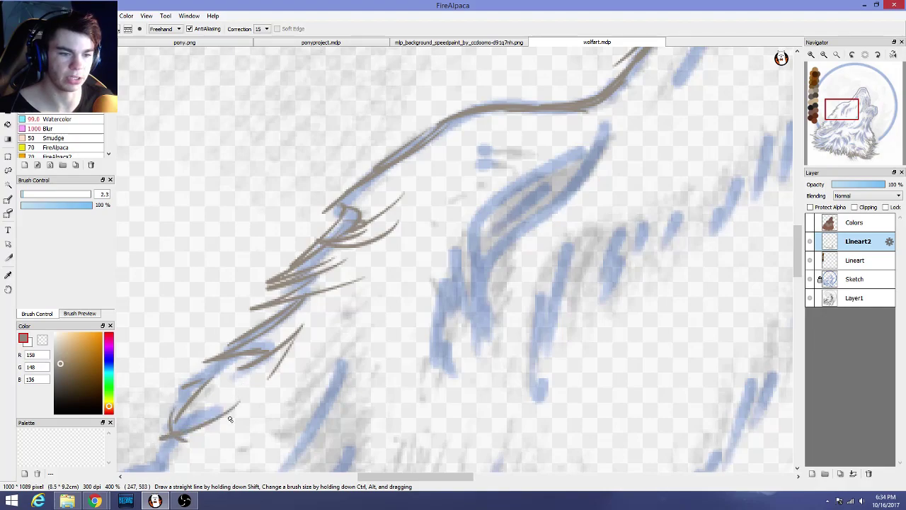
pyautogui.moveTo(168, 426)
pyautogui.mouseDown()
pyautogui.moveTo(225, 394)
pyautogui.moveTo(233, 361)
pyautogui.moveTo(220, 363)
pyautogui.moveTo(257, 343)
pyautogui.mouseUp()
pyautogui.moveTo(174, 384)
pyautogui.mouseDown()
pyautogui.moveTo(201, 363)
pyautogui.moveTo(218, 363)
pyautogui.mouseUp()
pyautogui.moveTo(178, 402); pyautogui.dragTo(222, 370)
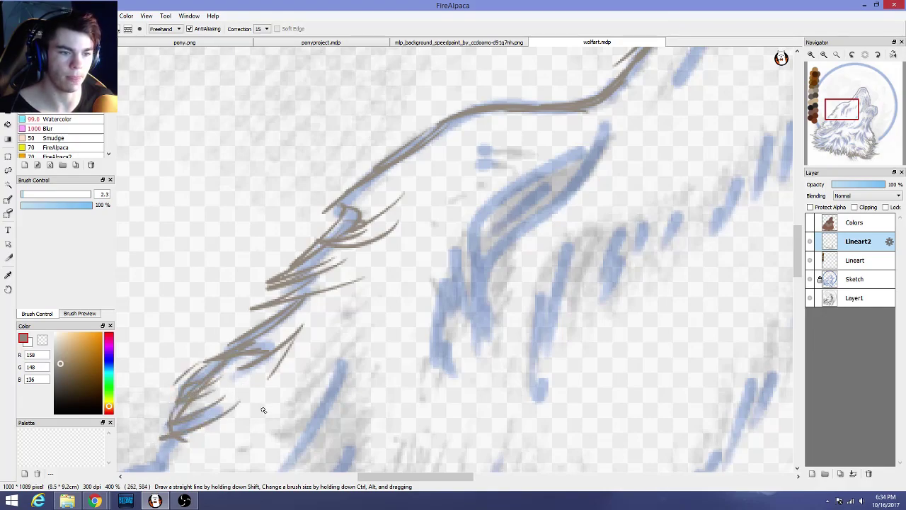
# Draw pointed fur tufts along the sketched edge between the back of the head and the inked neck fur
pyautogui.scroll(-1, 254, 418)
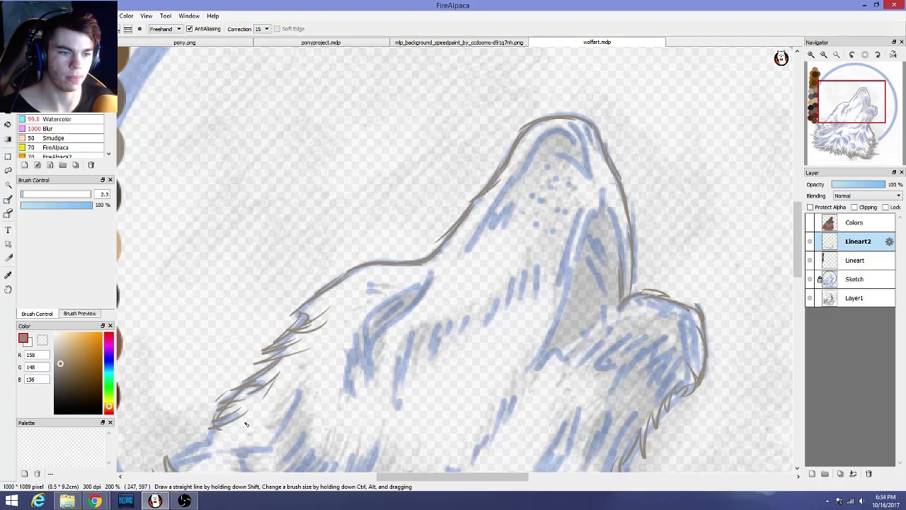
pyautogui.scroll(3, 260, 386)
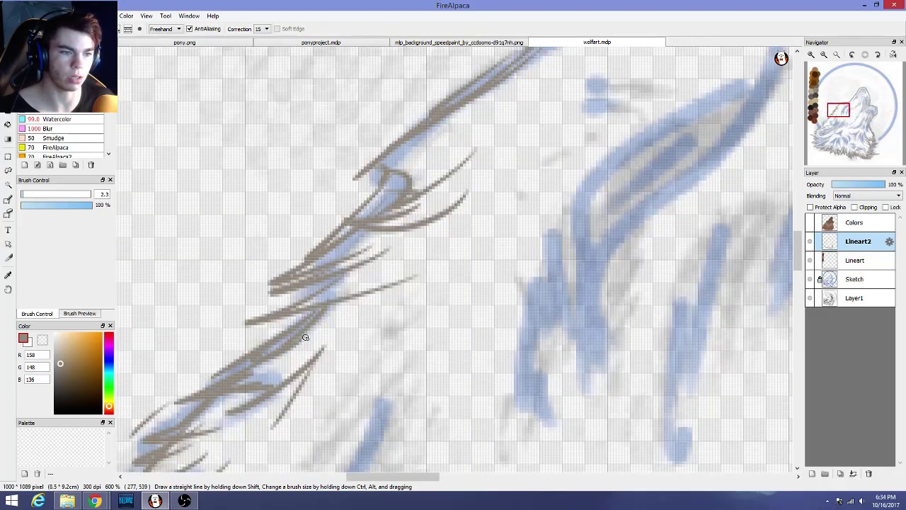
pyautogui.scroll(-1, 283, 364)
pyautogui.scroll(2, 280, 383)
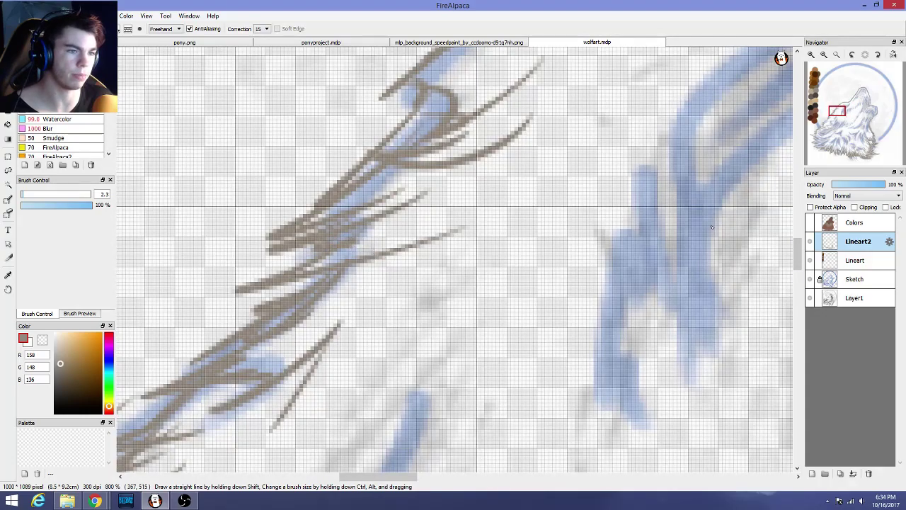
pyautogui.moveTo(796, 253); pyautogui.dragTo(797, 286)
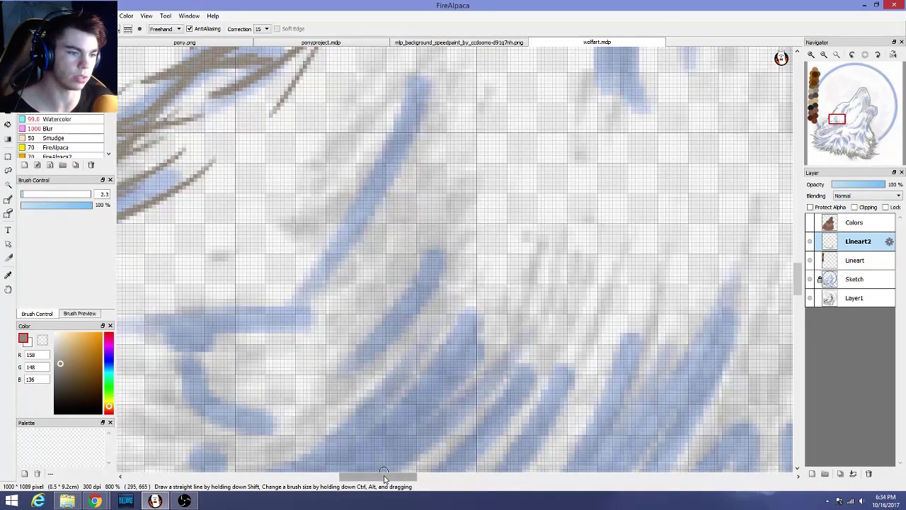
pyautogui.moveTo(384, 477); pyautogui.dragTo(335, 477)
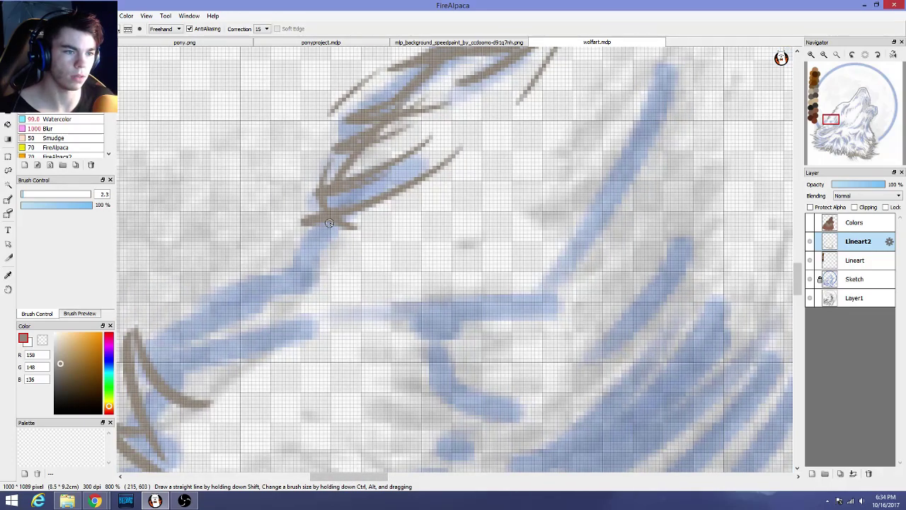
pyautogui.moveTo(301, 223)
pyautogui.mouseDown()
pyautogui.moveTo(252, 160)
pyautogui.moveTo(347, 255)
pyautogui.mouseUp()
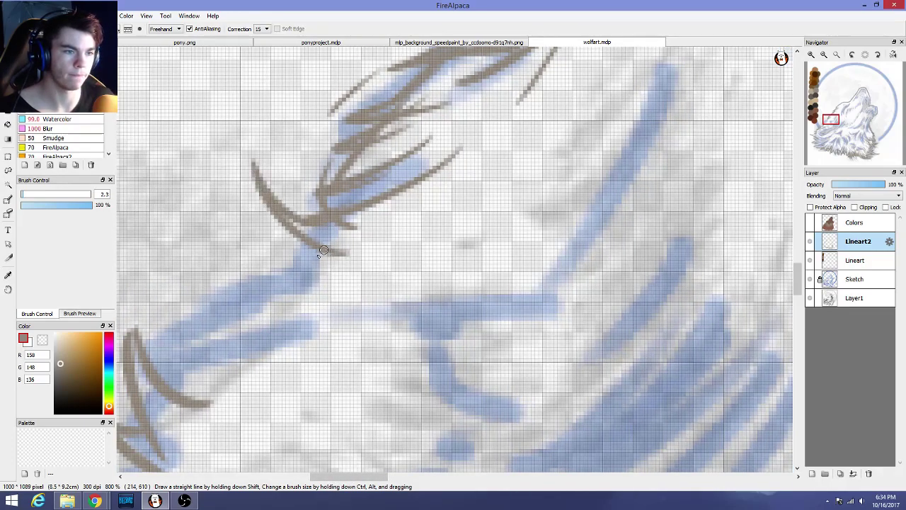
pyautogui.moveTo(244, 238)
pyautogui.mouseDown()
pyautogui.moveTo(312, 269)
pyautogui.moveTo(235, 319)
pyautogui.moveTo(418, 285)
pyautogui.mouseUp()
pyautogui.moveTo(291, 311)
pyautogui.mouseDown()
pyautogui.moveTo(186, 350)
pyautogui.moveTo(343, 330)
pyautogui.mouseUp()
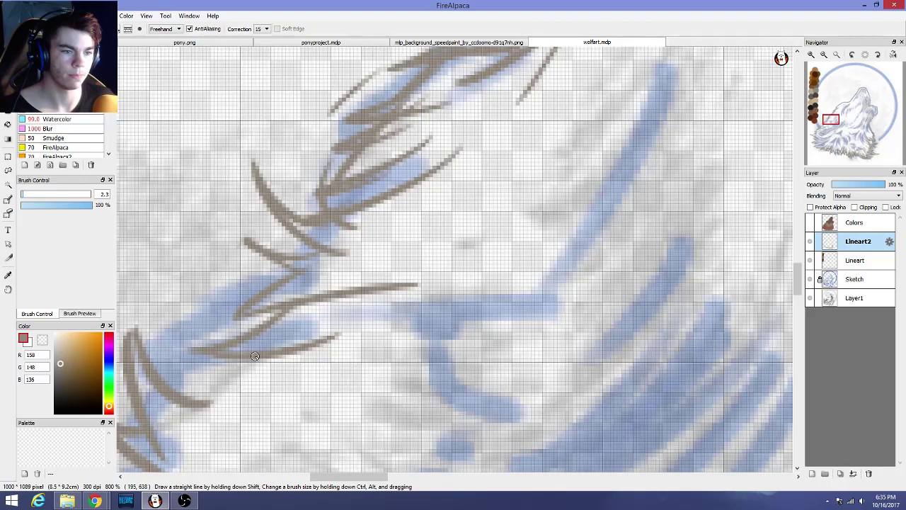
pyautogui.moveTo(242, 362)
pyautogui.mouseDown()
pyautogui.moveTo(185, 378)
pyautogui.moveTo(304, 382)
pyautogui.mouseUp()
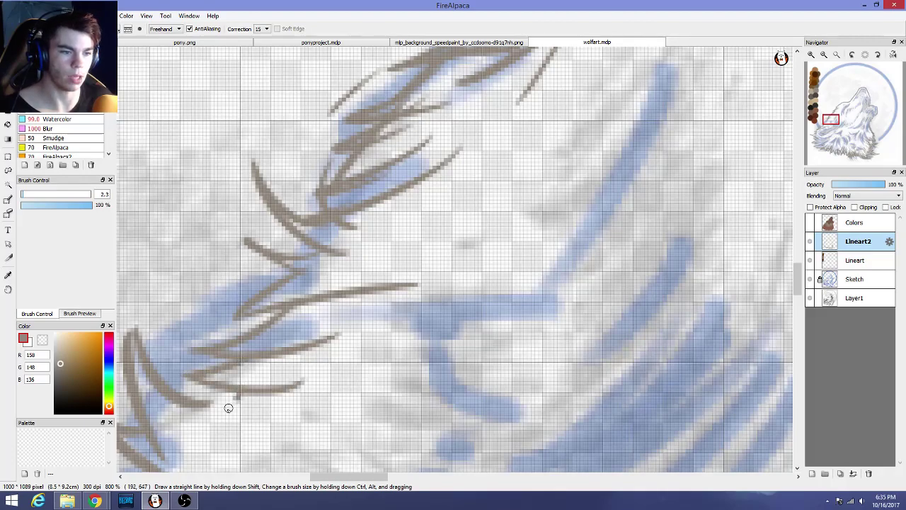
# Join the new tufts to the neck fur, redrawing the lowest stroke, and add a small spike on the outer edge
pyautogui.moveTo(228, 408)
pyautogui.mouseDown()
pyautogui.moveTo(259, 412)
pyautogui.moveTo(337, 345)
pyautogui.mouseUp()
pyautogui.hotkey('ctrl', 'z')
pyautogui.moveTo(247, 396)
pyautogui.mouseDown()
pyautogui.moveTo(210, 409)
pyautogui.moveTo(353, 364)
pyautogui.mouseUp()
pyautogui.hotkey('ctrl', 'z')
pyautogui.moveTo(247, 392)
pyautogui.mouseDown()
pyautogui.moveTo(188, 394)
pyautogui.moveTo(169, 359)
pyautogui.moveTo(169, 371)
pyautogui.moveTo(265, 428)
pyautogui.moveTo(179, 433)
pyautogui.moveTo(290, 426)
pyautogui.mouseUp()
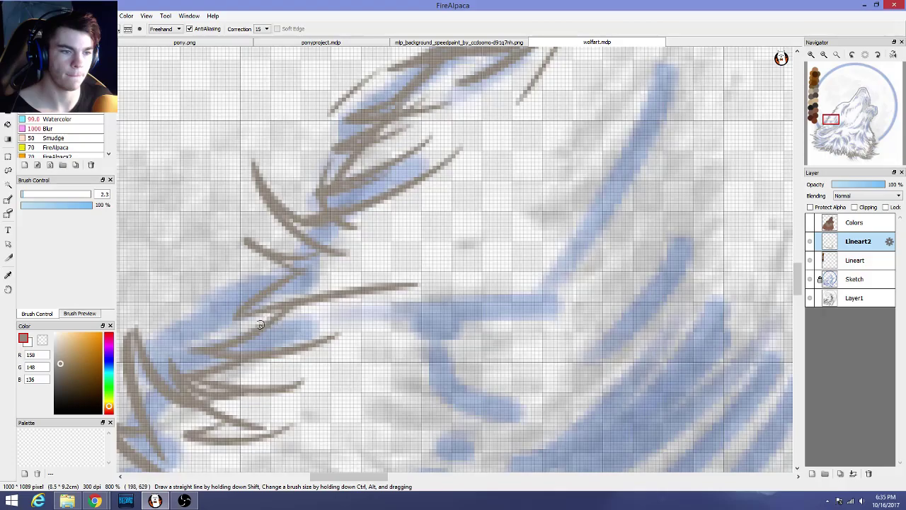
pyautogui.moveTo(248, 331); pyautogui.dragTo(196, 299)
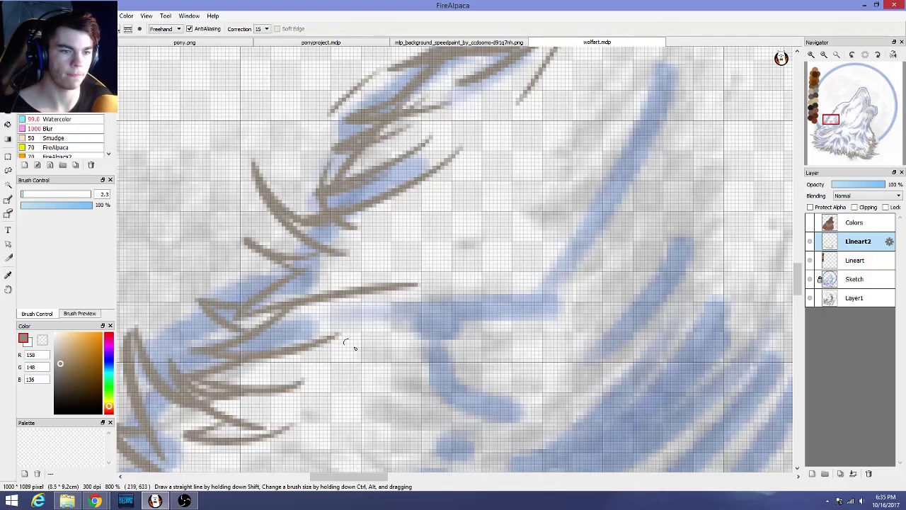
# Erase the inner end of the overly long fur stroke among the new tufts and switch back to the drawing brush
pyautogui.scroll(-3, 466, 386)
pyautogui.scroll(-2, 517, 334)
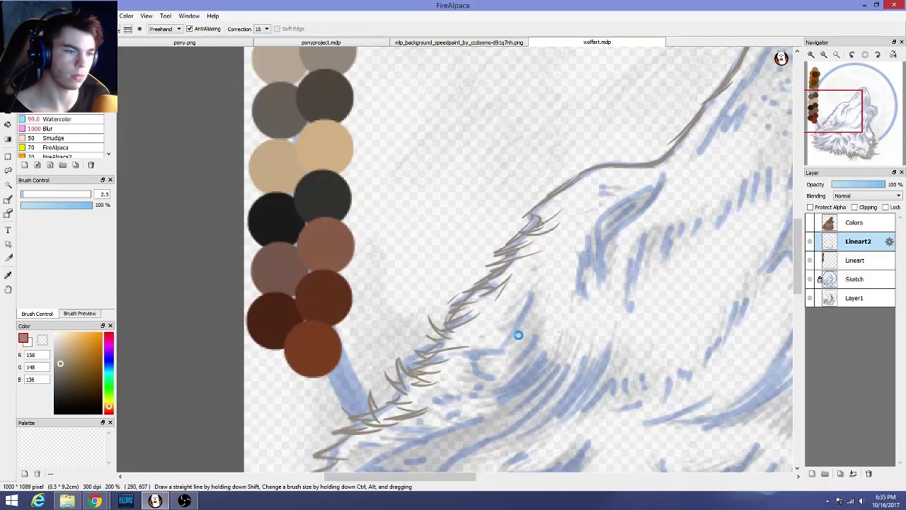
pyautogui.scroll(5, 491, 354)
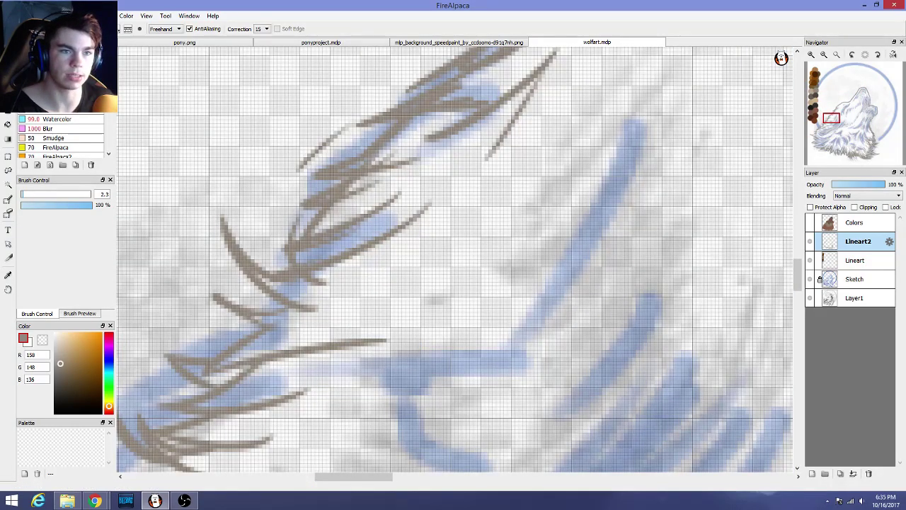
pyautogui.press('e')
pyautogui.moveTo(420, 321)
pyautogui.mouseDown()
pyautogui.moveTo(385, 350)
pyautogui.moveTo(400, 349)
pyautogui.moveTo(352, 353)
pyautogui.mouseUp()
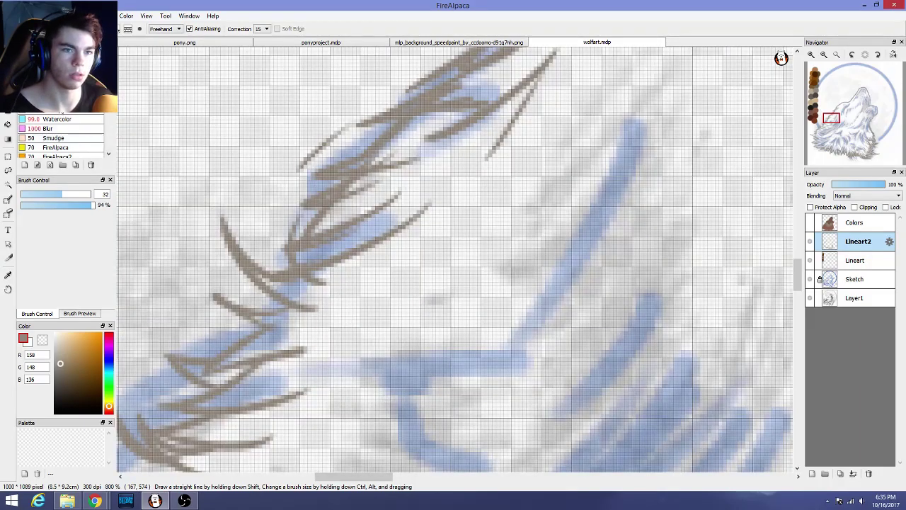
pyautogui.press('b')
pyautogui.scroll(1, 315, 293)
pyautogui.scroll(-5, 333, 306)
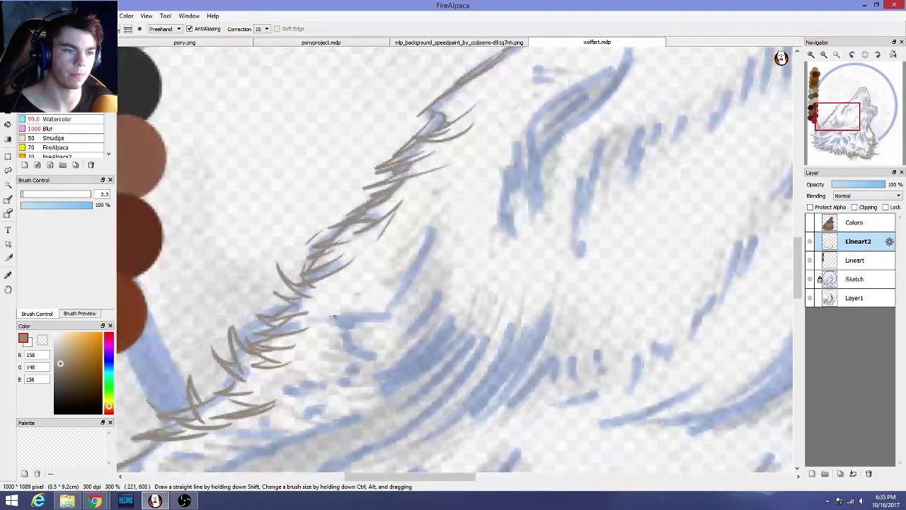
# Add short curved fur strokes among the inked tufts along the lower edge of the neck below the back of the head
pyautogui.scroll(-2, 362, 335)
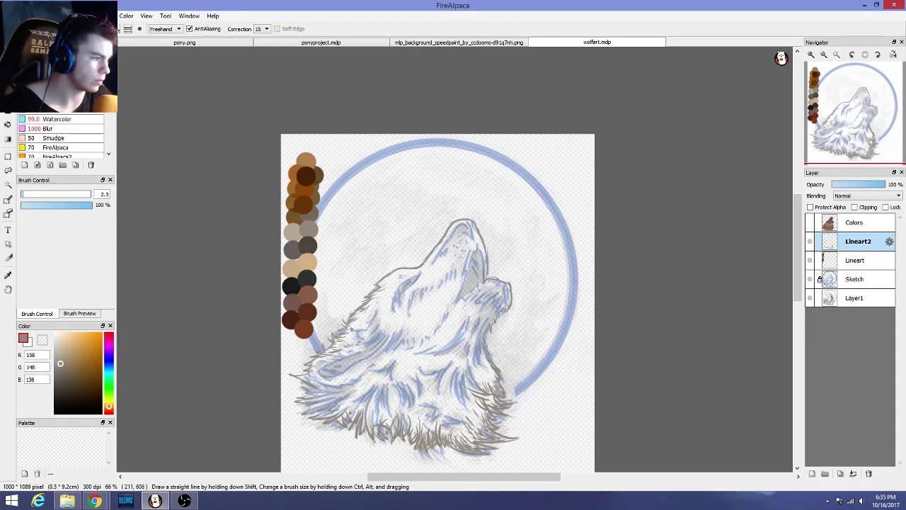
pyautogui.scroll(3, 351, 329)
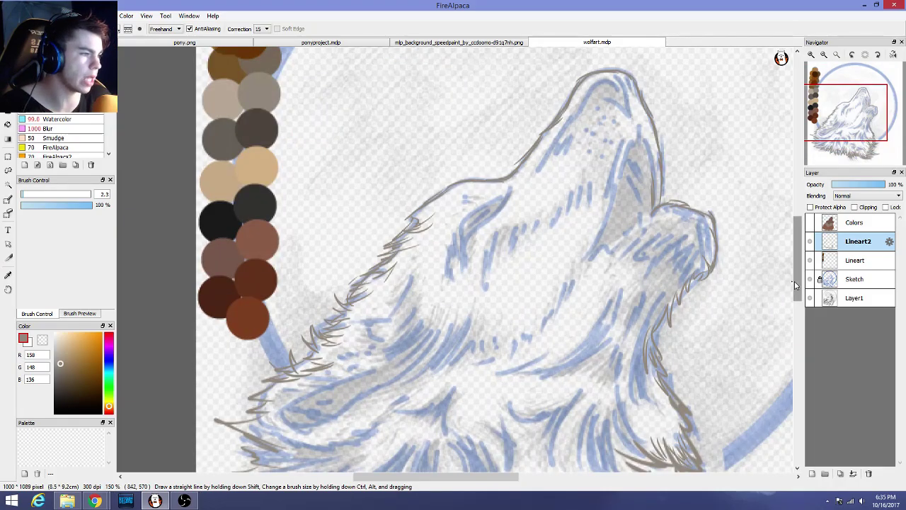
pyautogui.moveTo(798, 300); pyautogui.dragTo(782, 333)
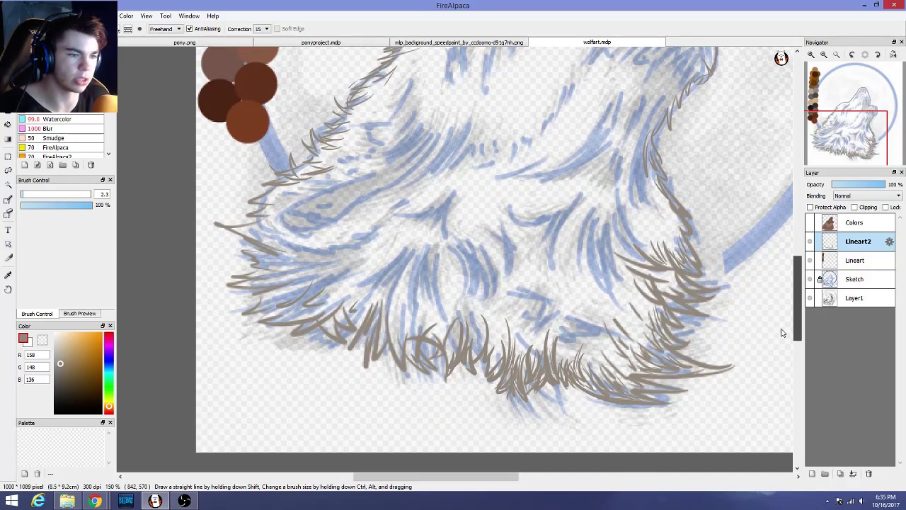
pyautogui.scroll(4, 366, 330)
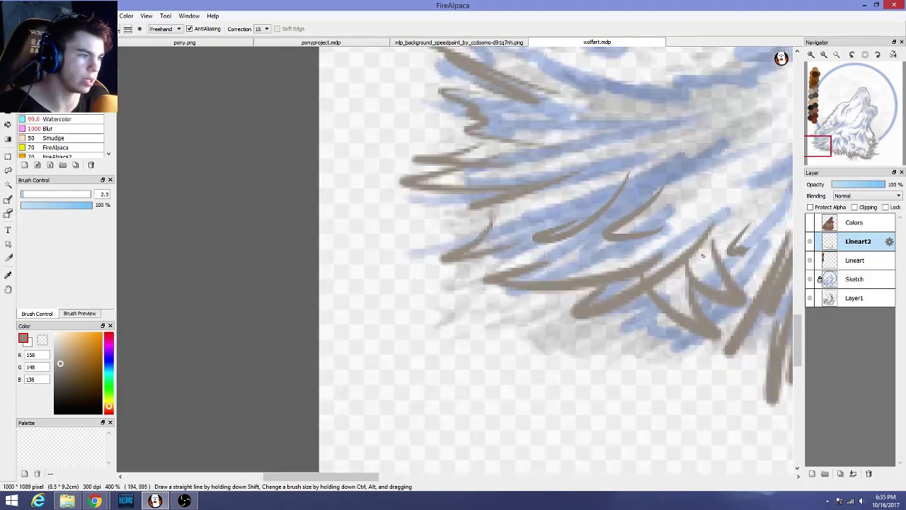
pyautogui.moveTo(736, 339); pyautogui.dragTo(753, 228)
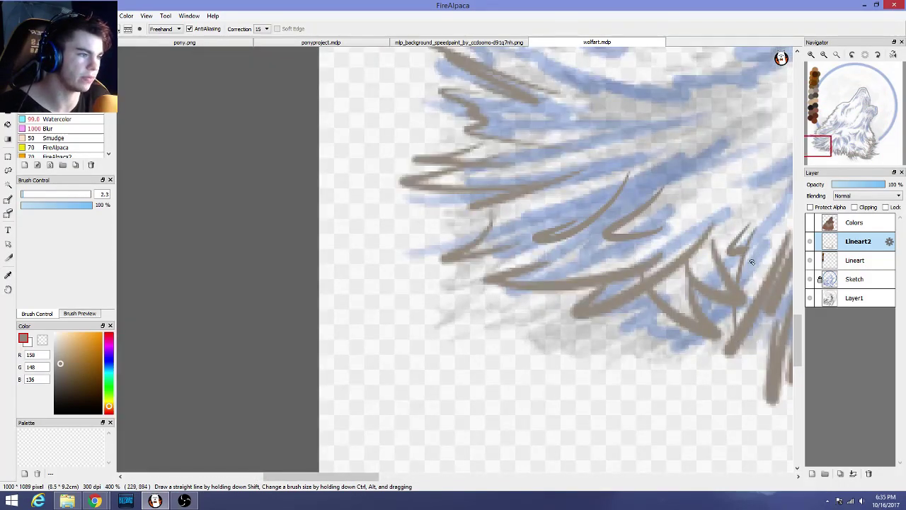
pyautogui.moveTo(751, 281); pyautogui.dragTo(769, 217)
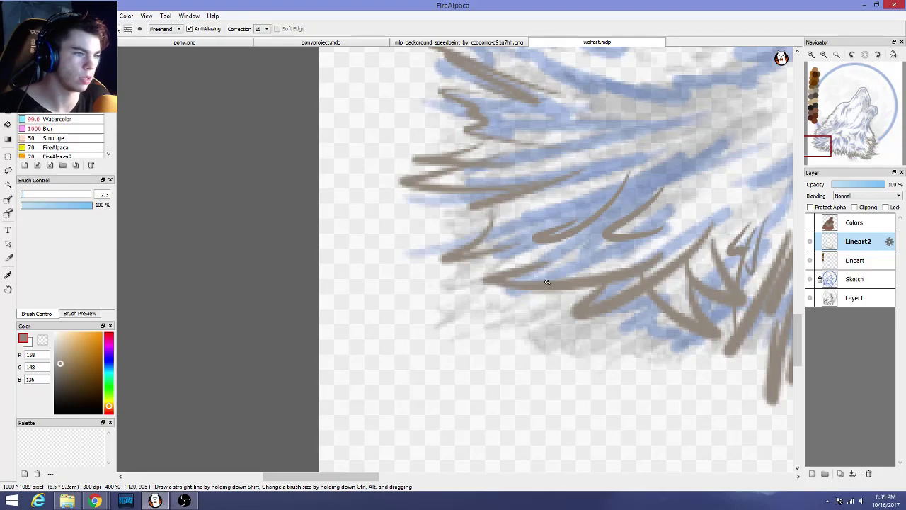
pyautogui.moveTo(547, 282); pyautogui.dragTo(595, 242)
pyautogui.moveTo(571, 274); pyautogui.dragTo(616, 248)
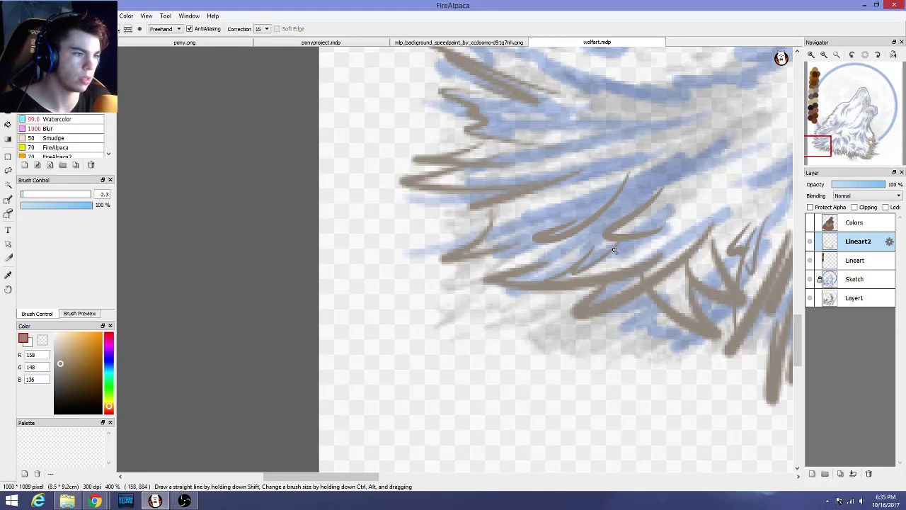
# Review the inked fur along the neck and chest against the overall wolf drawing
pyautogui.scroll(-1, 564, 301)
pyautogui.scroll(-3, 441, 343)
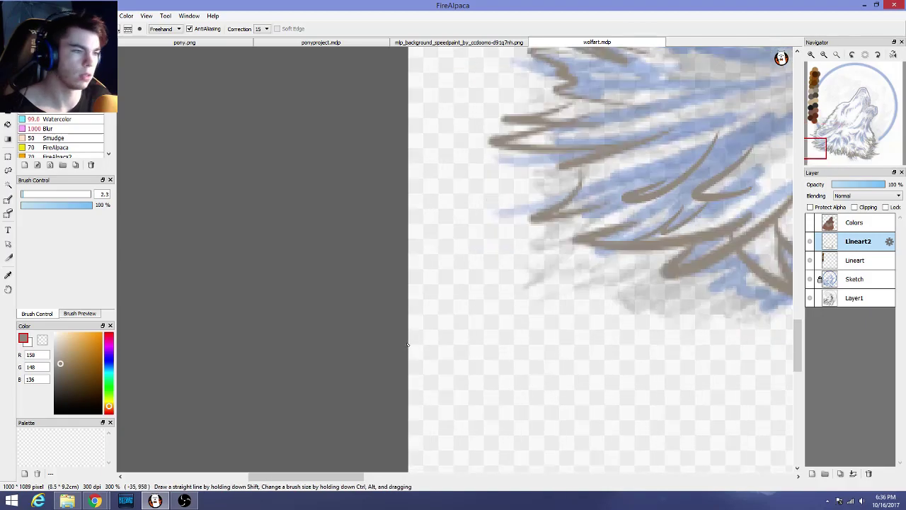
pyautogui.moveTo(378, 476); pyautogui.dragTo(443, 476)
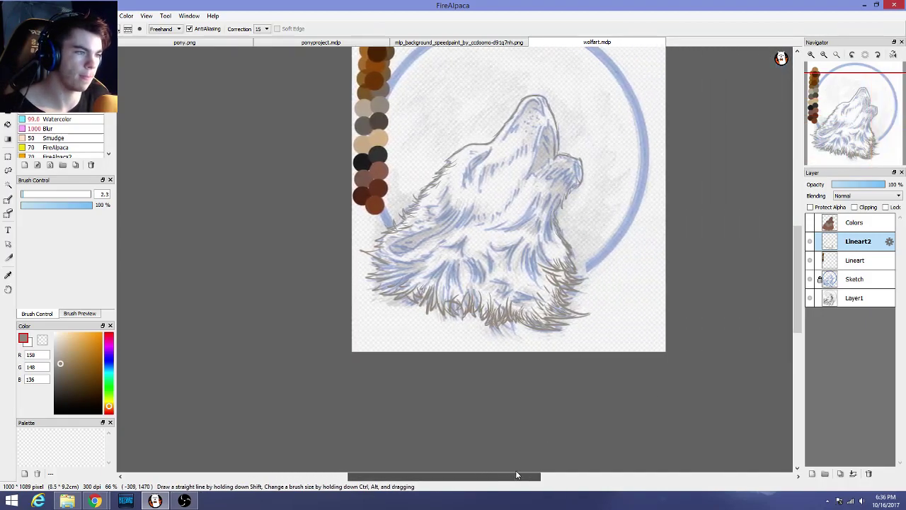
pyautogui.scroll(-1, 595, 274)
pyautogui.scroll(3, 594, 275)
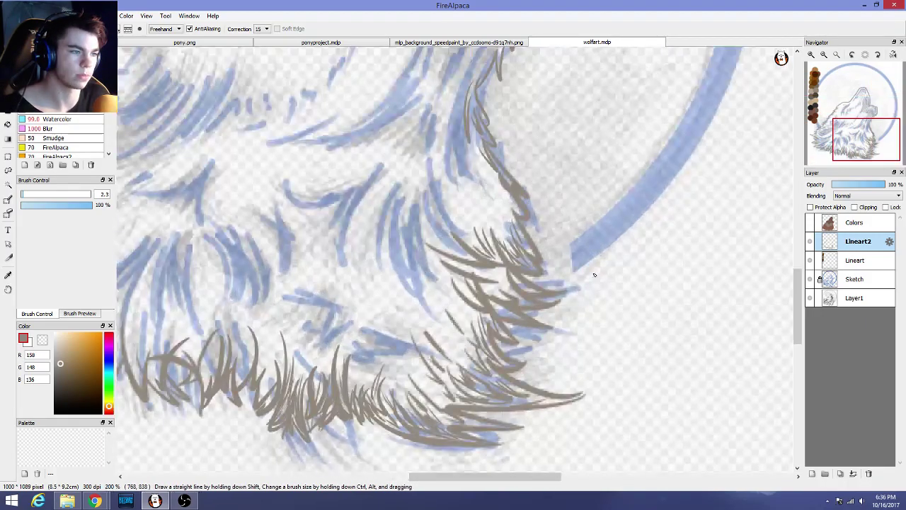
pyautogui.scroll(-1, 594, 275)
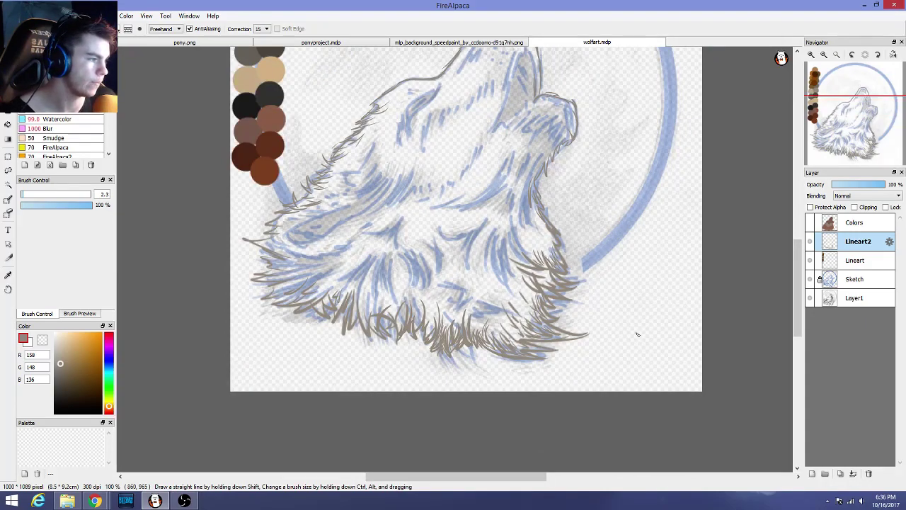
pyautogui.moveTo(796, 286); pyautogui.dragTo(790, 263)
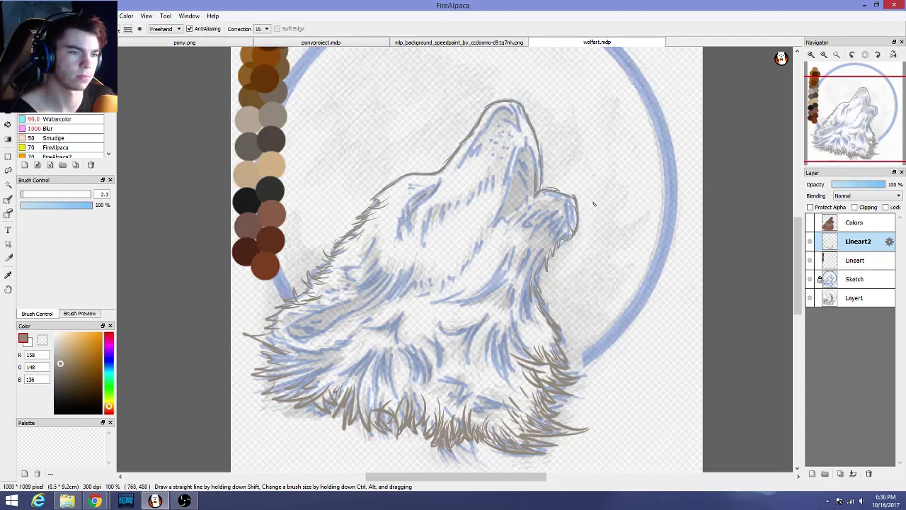
# Switch to Chrome to study the gray wolf reference photo in the image search, and return to FireAlpaca
pyautogui.moveTo(91, 500)
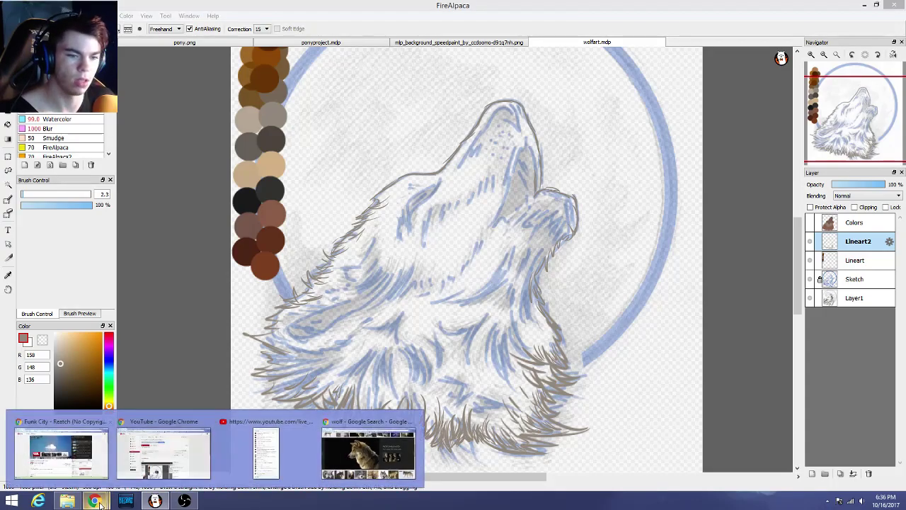
pyautogui.click(353, 461)
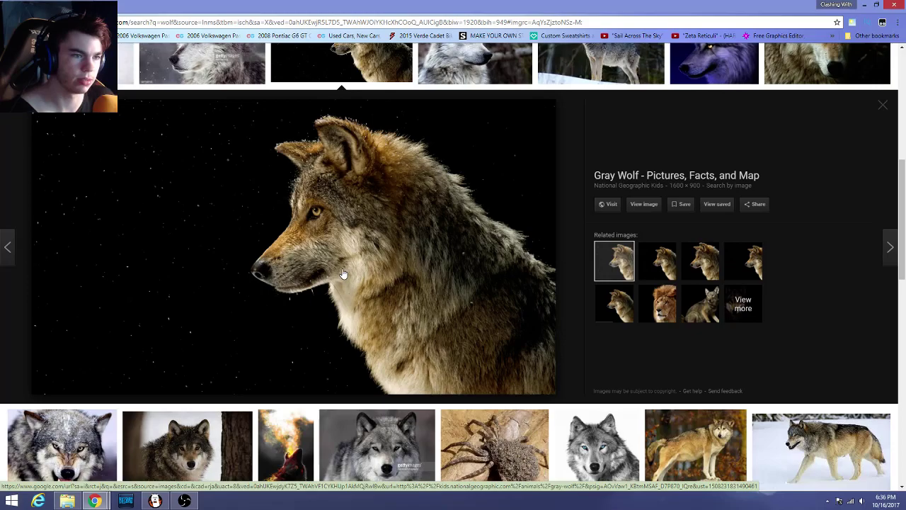
pyautogui.scroll(-1, 341, 273)
pyautogui.scroll(2, 333, 275)
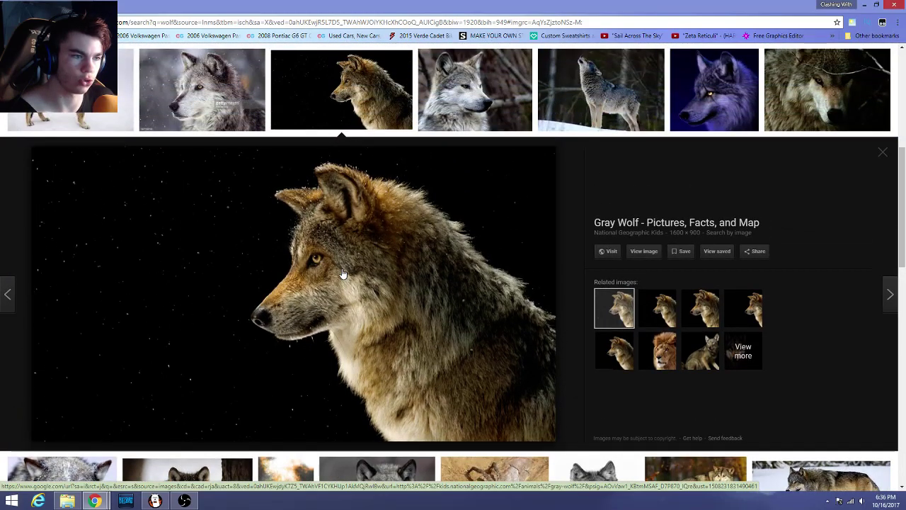
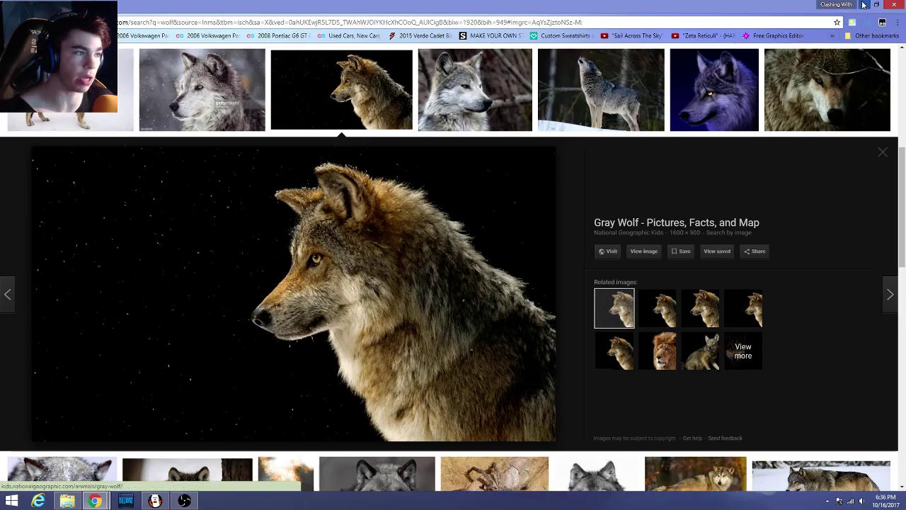
pyautogui.click(154, 500)
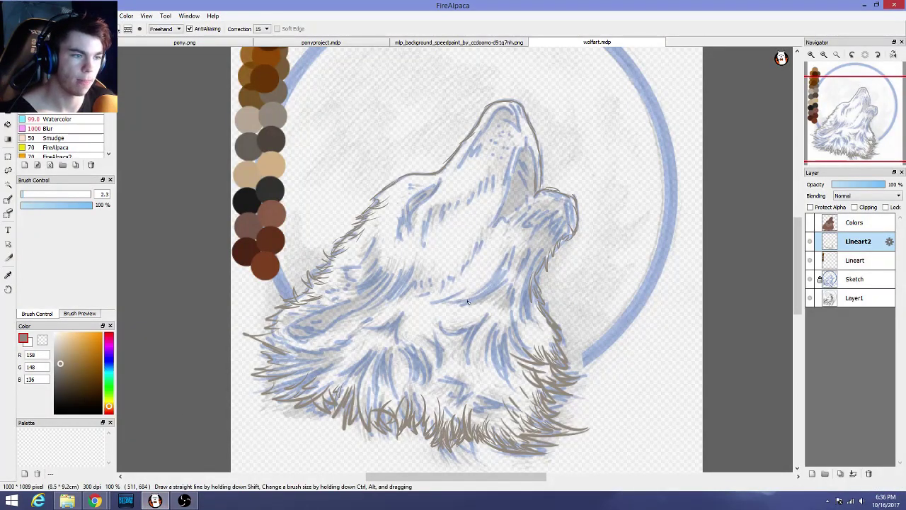
# Ink the short inner lines at the nose tip, forming a narrow wedge with overlapping strokes on its lower edge
pyautogui.scroll(3, 467, 301)
pyautogui.scroll(-2, 464, 305)
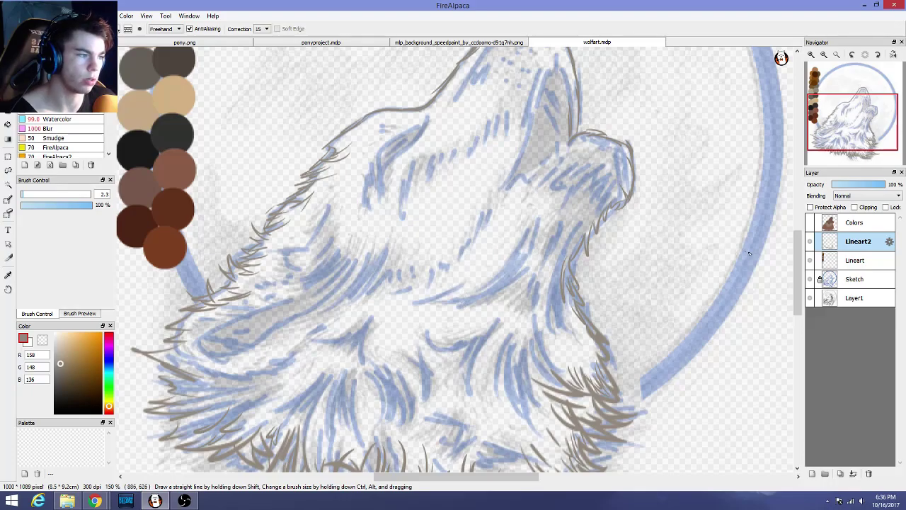
pyautogui.moveTo(799, 261); pyautogui.dragTo(800, 221)
pyautogui.scroll(3, 567, 196)
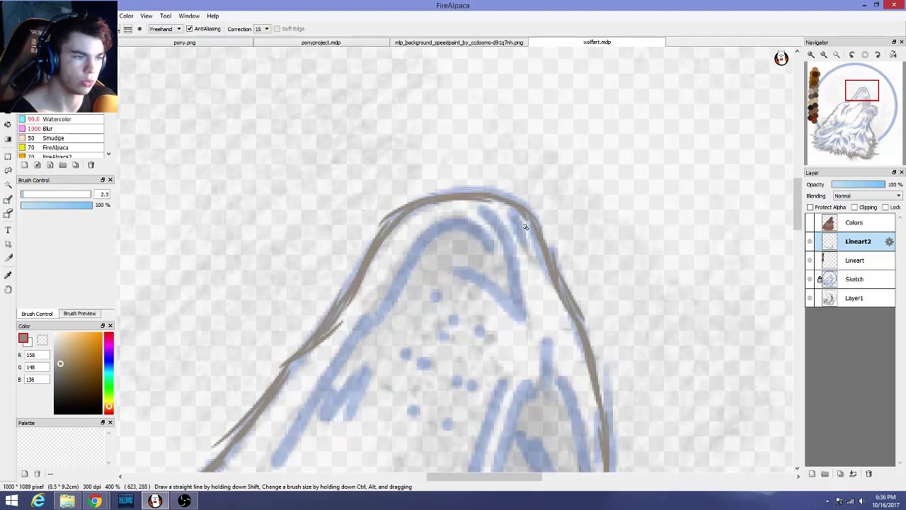
pyautogui.moveTo(491, 215); pyautogui.dragTo(510, 320)
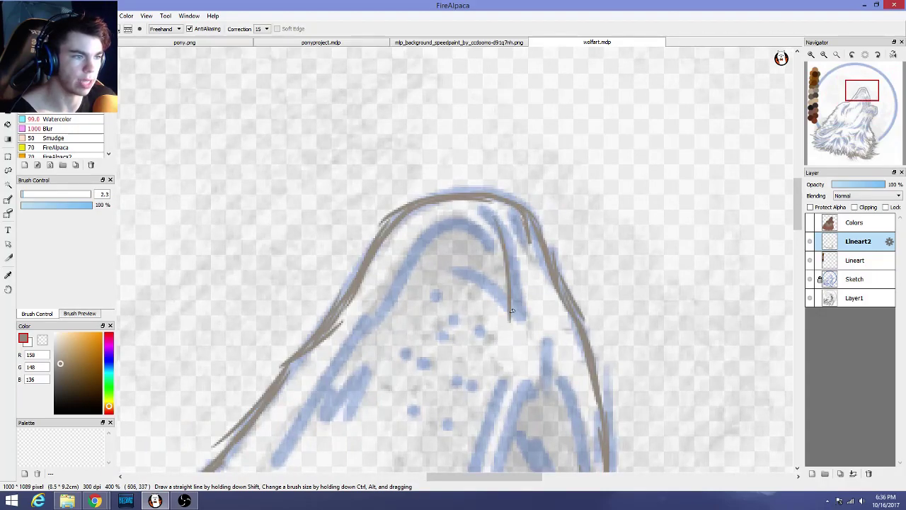
pyautogui.moveTo(509, 235)
pyautogui.mouseDown()
pyautogui.moveTo(526, 319)
pyautogui.moveTo(454, 276)
pyautogui.mouseUp()
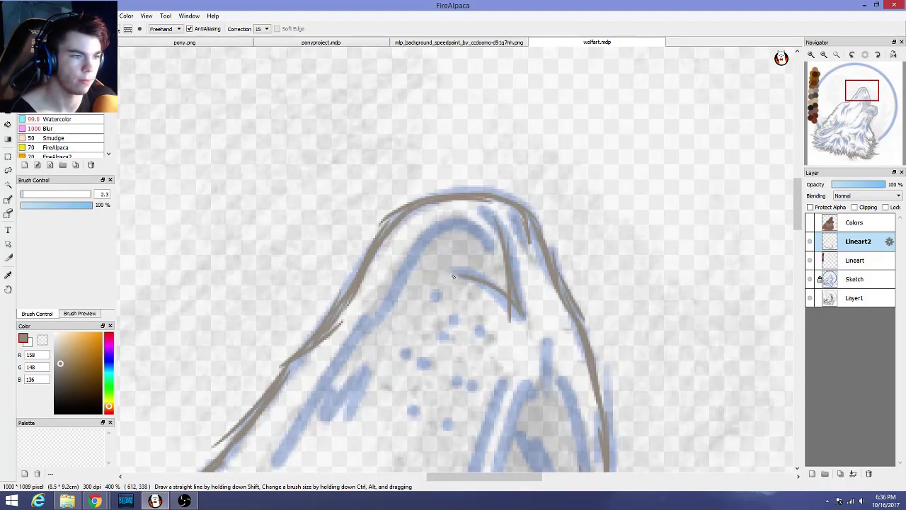
pyautogui.moveTo(505, 301); pyautogui.dragTo(444, 267)
# Ink the inner arch of the nose along the blue sketch, undoing and redrawing the stroke until it follows the curve
pyautogui.scroll(-1, 486, 313)
pyautogui.scroll(2, 485, 313)
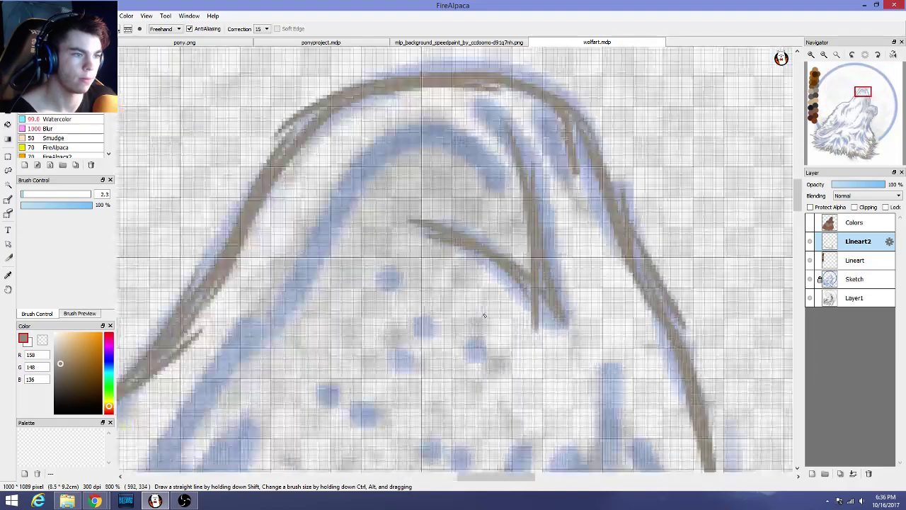
pyautogui.scroll(-2, 485, 316)
pyautogui.scroll(2, 485, 316)
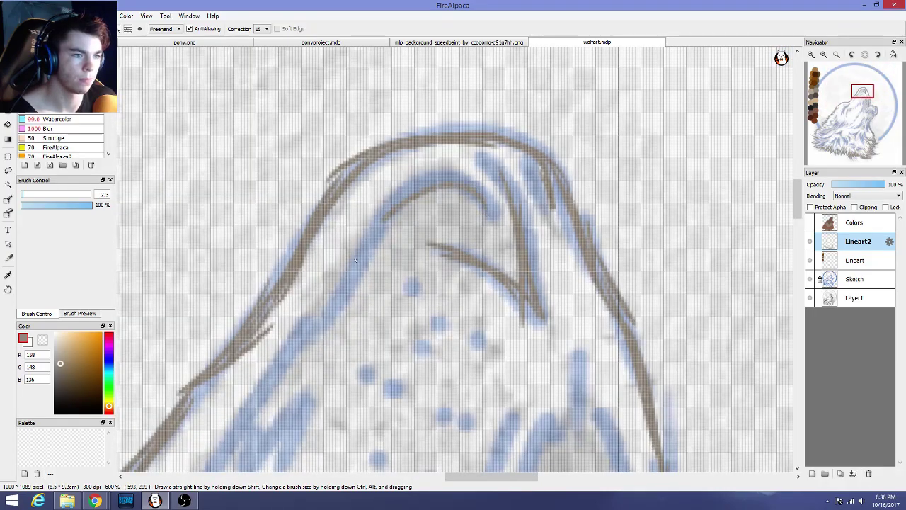
pyautogui.hotkey('ctrl', 'z')
pyautogui.moveTo(496, 207)
pyautogui.mouseDown()
pyautogui.moveTo(416, 173)
pyautogui.moveTo(337, 269)
pyautogui.mouseUp()
pyautogui.hotkey('ctrl', 'z')
pyautogui.moveTo(488, 211)
pyautogui.mouseDown()
pyautogui.moveTo(471, 187)
pyautogui.moveTo(340, 276)
pyautogui.mouseUp()
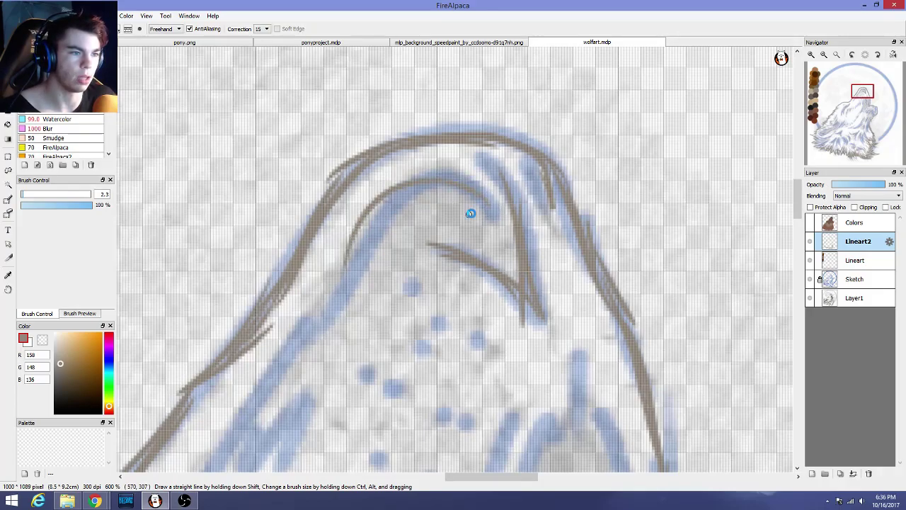
pyautogui.hotkey('ctrl', 'z')
pyautogui.moveTo(488, 210); pyautogui.dragTo(332, 317)
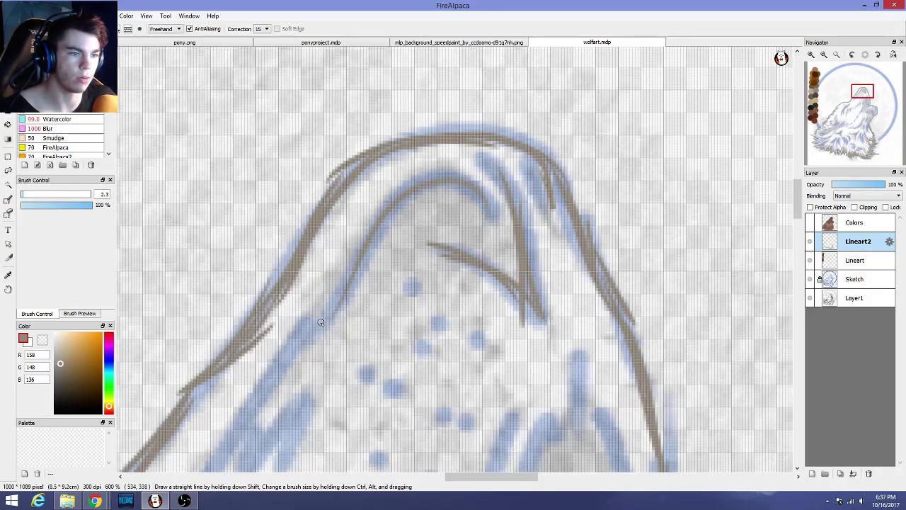
pyautogui.moveTo(355, 247); pyautogui.dragTo(330, 318)
pyautogui.hotkey('ctrl', 'z')
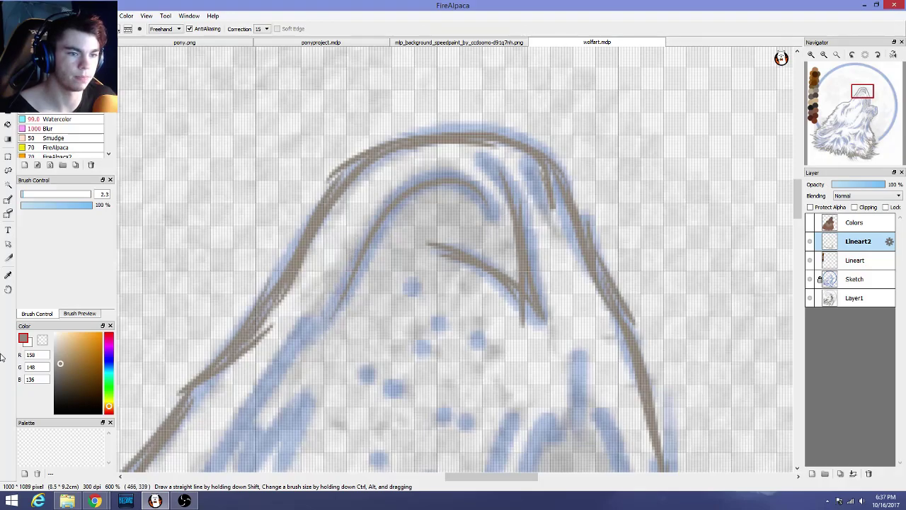
# Reduce the brush size to 1.3 and reinforce the outer side of the inner nose arch
pyautogui.click(22, 194)
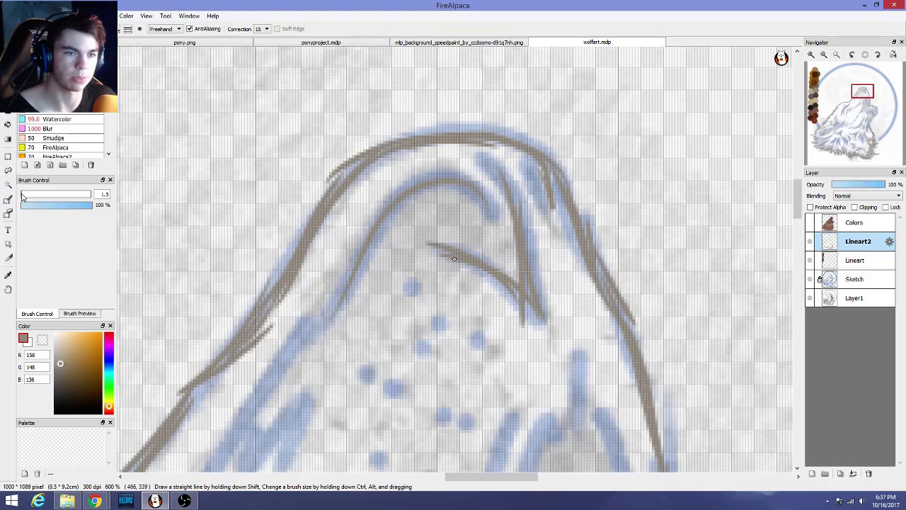
pyautogui.scroll(2, 365, 263)
pyautogui.scroll(-1, 352, 279)
pyautogui.moveTo(337, 288)
pyautogui.mouseDown()
pyautogui.moveTo(347, 244)
pyautogui.moveTo(347, 266)
pyautogui.moveTo(359, 219)
pyautogui.moveTo(405, 141)
pyautogui.moveTo(398, 170)
pyautogui.moveTo(372, 200)
pyautogui.moveTo(472, 108)
pyautogui.mouseUp()
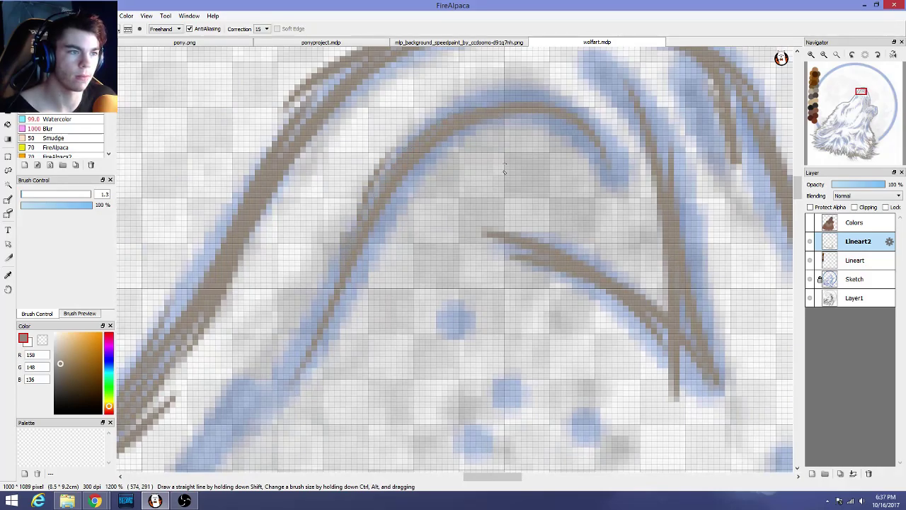
# Try an extra stroke over the top of the inner nose arch and undo it
pyautogui.scroll(-3, 495, 127)
pyautogui.scroll(2, 552, 156)
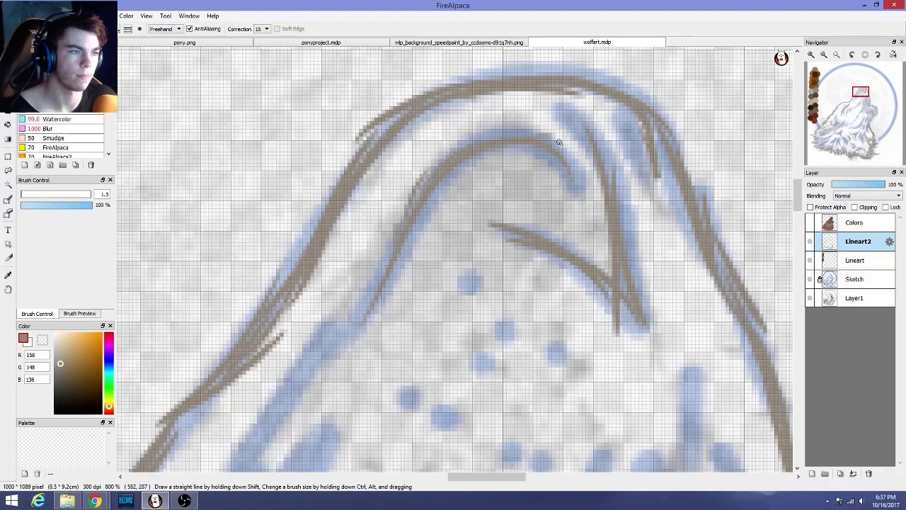
pyautogui.moveTo(558, 141)
pyautogui.mouseDown()
pyautogui.moveTo(499, 133)
pyautogui.moveTo(510, 138)
pyautogui.moveTo(497, 142)
pyautogui.moveTo(519, 130)
pyautogui.moveTo(451, 163)
pyautogui.mouseUp()
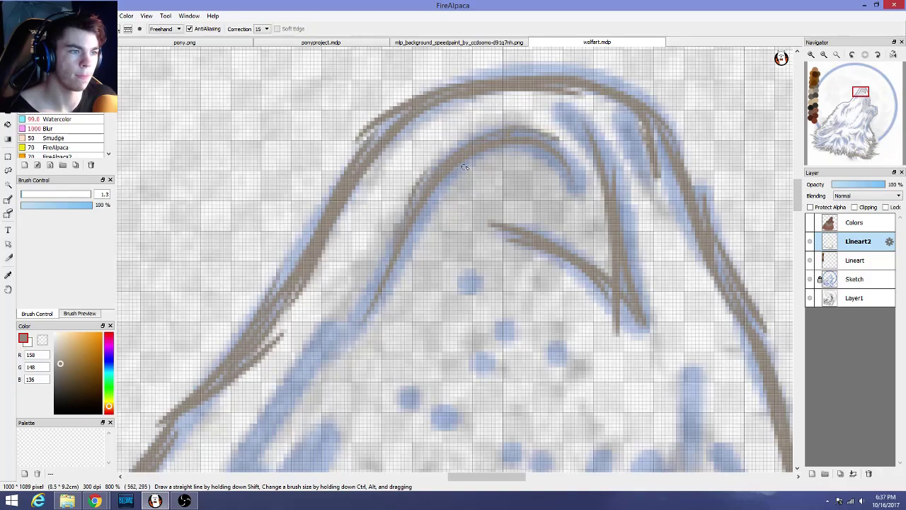
pyautogui.hotkey('ctrl', 'z')
pyautogui.hotkey('ctrl', 'z')
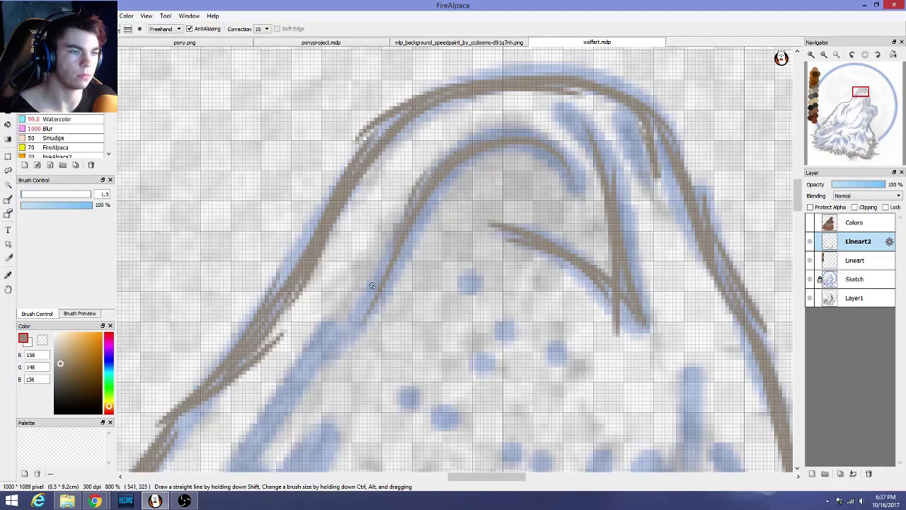
# Extend the inner nose arch down the muzzle along the sketch with overlapping strokes, redrawing the lowest one
pyautogui.moveTo(385, 269); pyautogui.dragTo(338, 352)
pyautogui.moveTo(376, 296); pyautogui.dragTo(298, 378)
pyautogui.moveTo(340, 335); pyautogui.dragTo(296, 383)
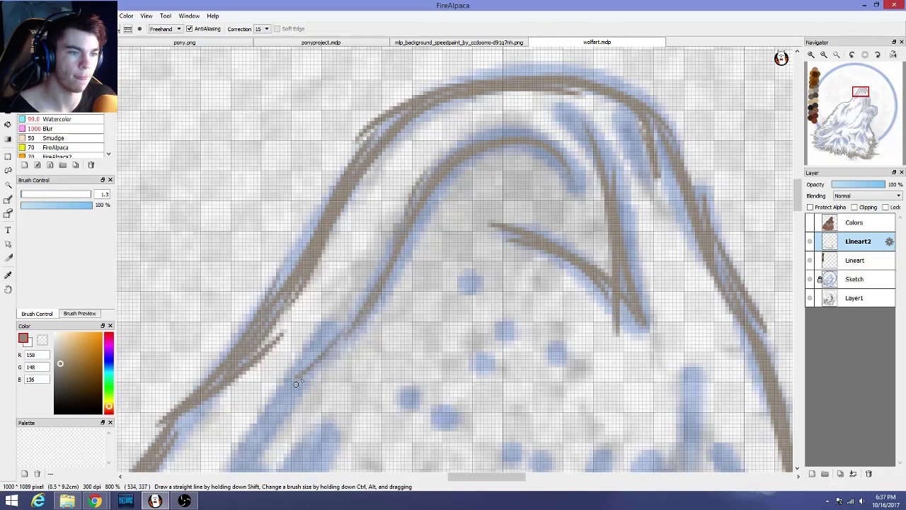
pyautogui.moveTo(327, 328); pyautogui.dragTo(244, 453)
pyautogui.hotkey('ctrl', 'z')
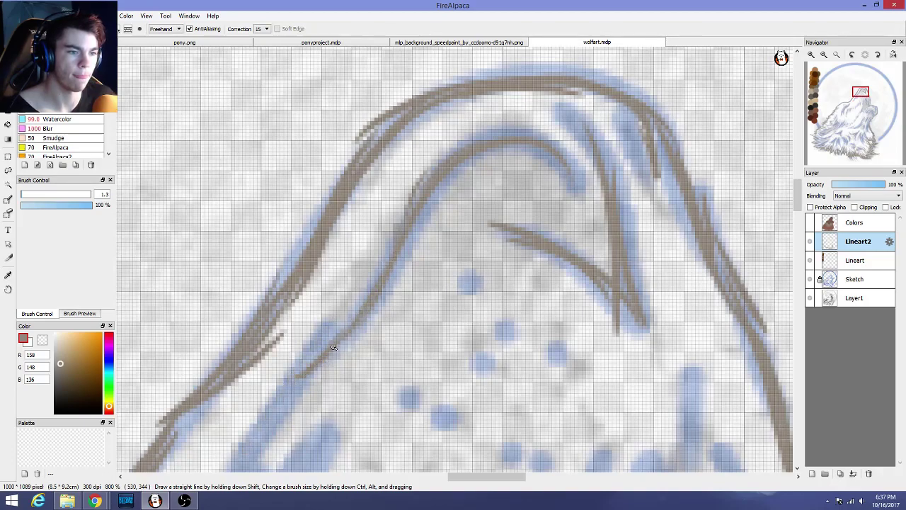
pyautogui.moveTo(306, 380)
pyautogui.mouseDown()
pyautogui.moveTo(259, 407)
pyautogui.moveTo(239, 436)
pyautogui.mouseUp()
pyautogui.scroll(-5, 310, 408)
pyautogui.scroll(4, 393, 356)
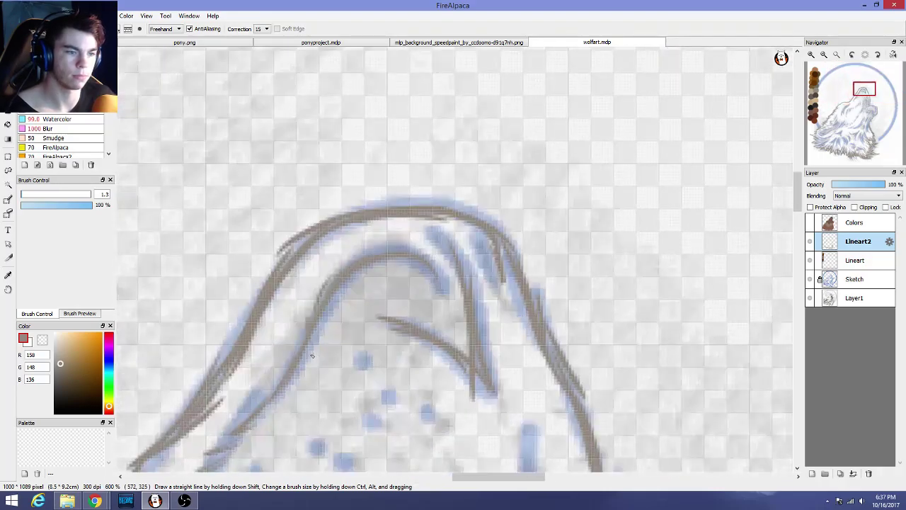
pyautogui.moveTo(798, 200); pyautogui.dragTo(798, 208)
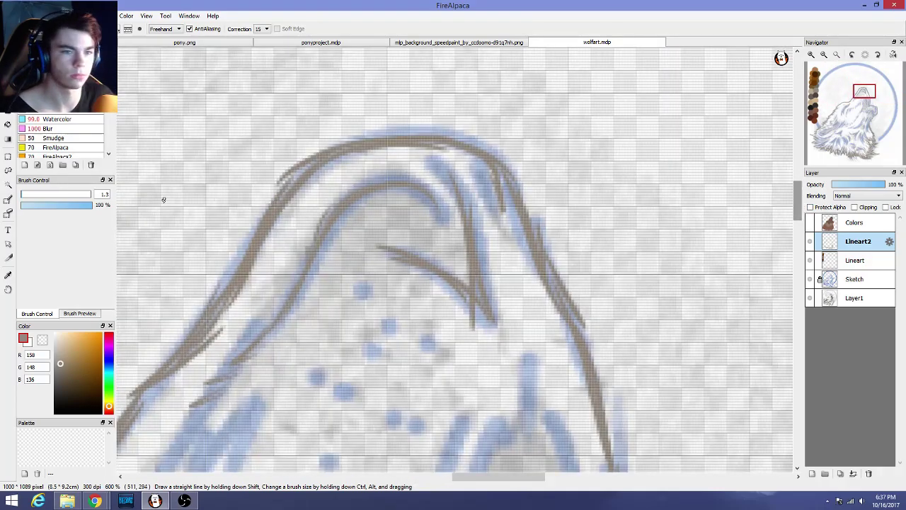
# Set the brush size to 2.3 and ink short overlapping fur strokes at the lower end of the inner nose arch, undoing stray ones
pyautogui.click(23, 194)
pyautogui.moveTo(224, 381); pyautogui.dragTo(195, 415)
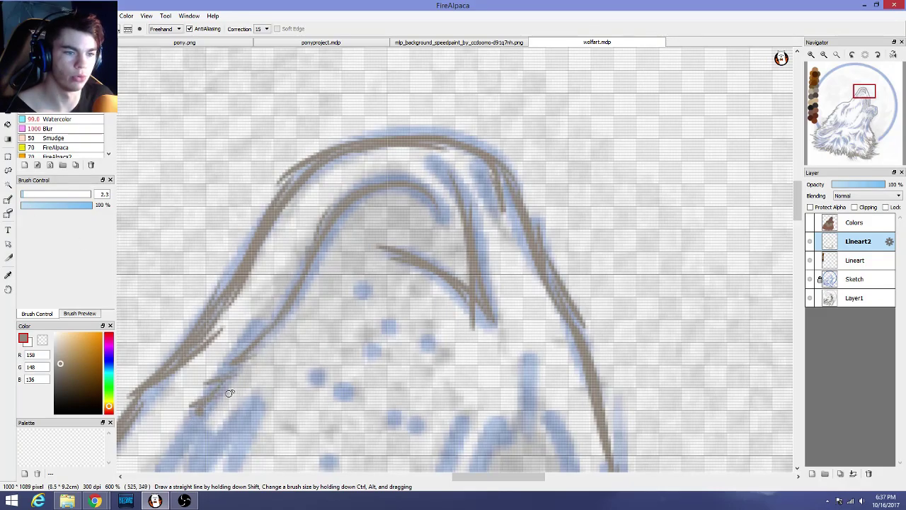
pyautogui.moveTo(243, 359); pyautogui.dragTo(205, 412)
pyautogui.hotkey('ctrl', 'z')
pyautogui.moveTo(236, 384); pyautogui.dragTo(198, 405)
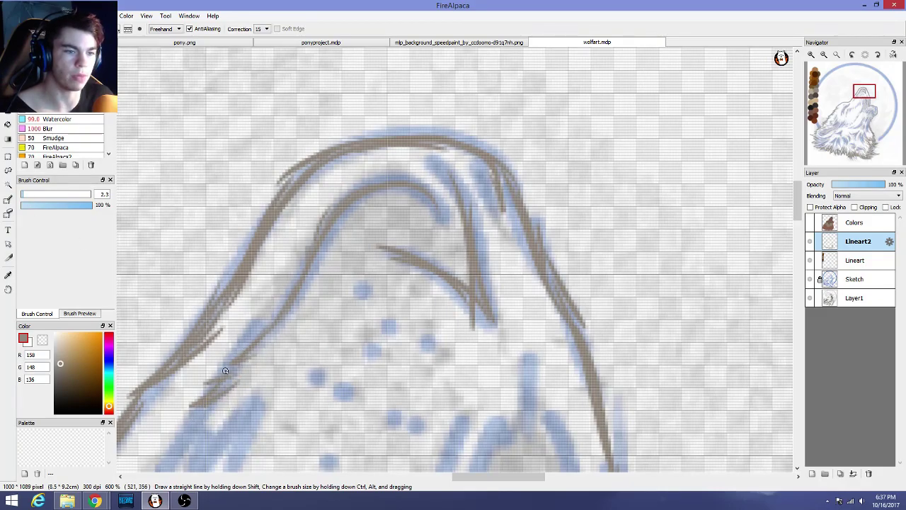
pyautogui.moveTo(245, 356)
pyautogui.mouseDown()
pyautogui.moveTo(195, 375)
pyautogui.moveTo(289, 332)
pyautogui.mouseUp()
pyautogui.hotkey('ctrl', 'z')
pyautogui.moveTo(198, 376)
pyautogui.mouseDown()
pyautogui.moveTo(225, 368)
pyautogui.moveTo(215, 378)
pyautogui.mouseUp()
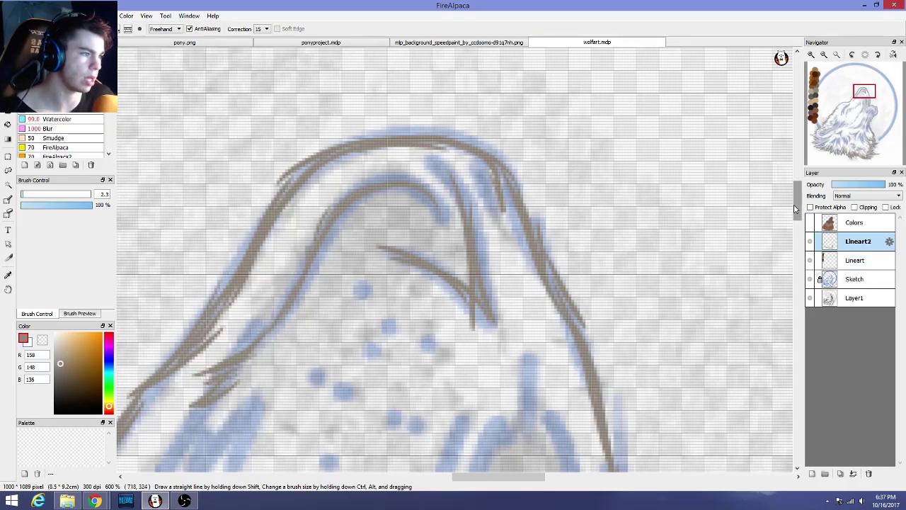
# Ink a dot over each blue whisker spot on the muzzle below the nose
pyautogui.moveTo(798, 206); pyautogui.dragTo(798, 224)
pyautogui.click(362, 104)
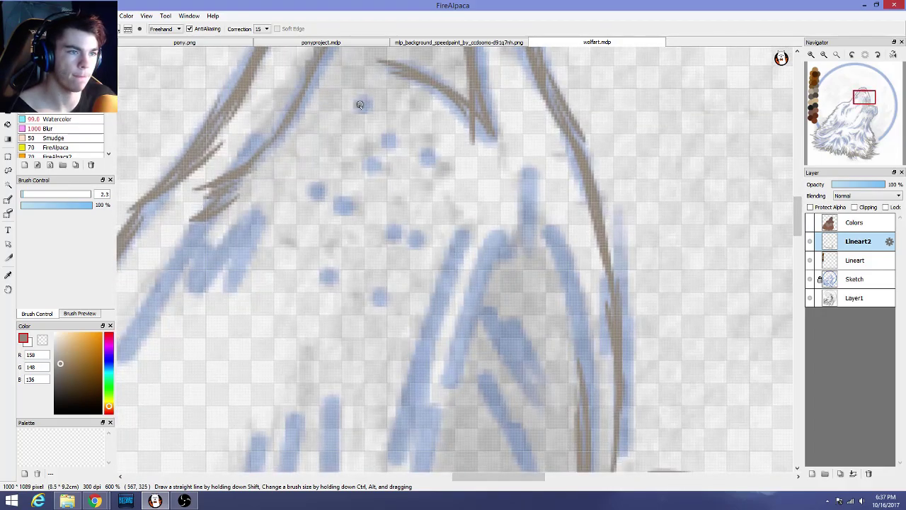
pyautogui.click(428, 156)
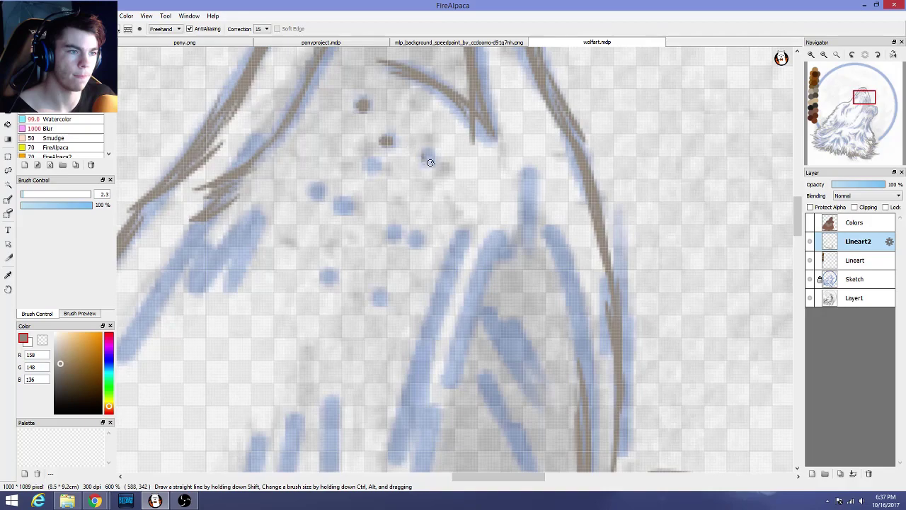
pyautogui.click(373, 164)
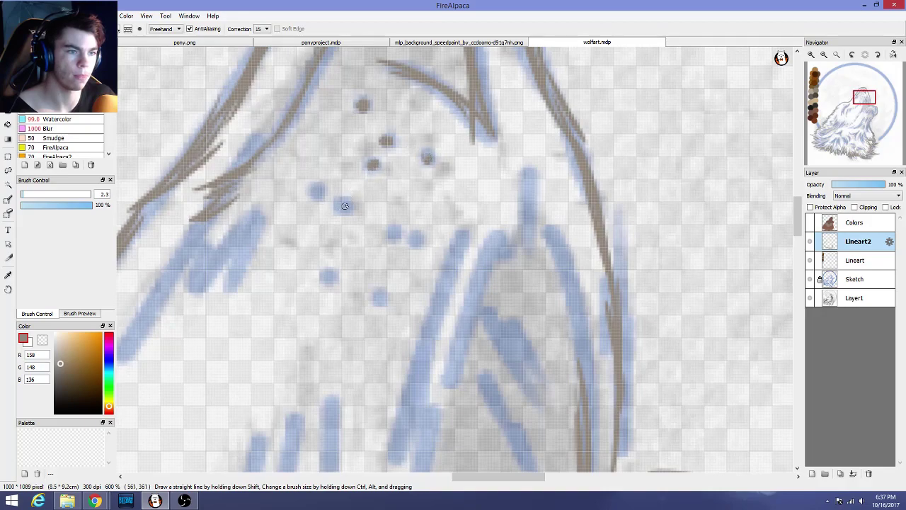
pyautogui.click(345, 206)
pyautogui.click(317, 190)
pyautogui.click(395, 234)
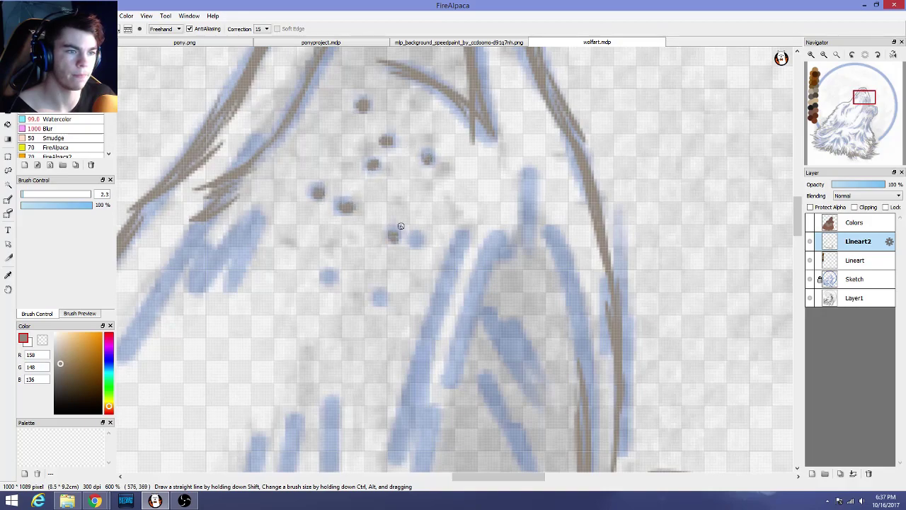
pyautogui.click(416, 238)
pyautogui.click(378, 299)
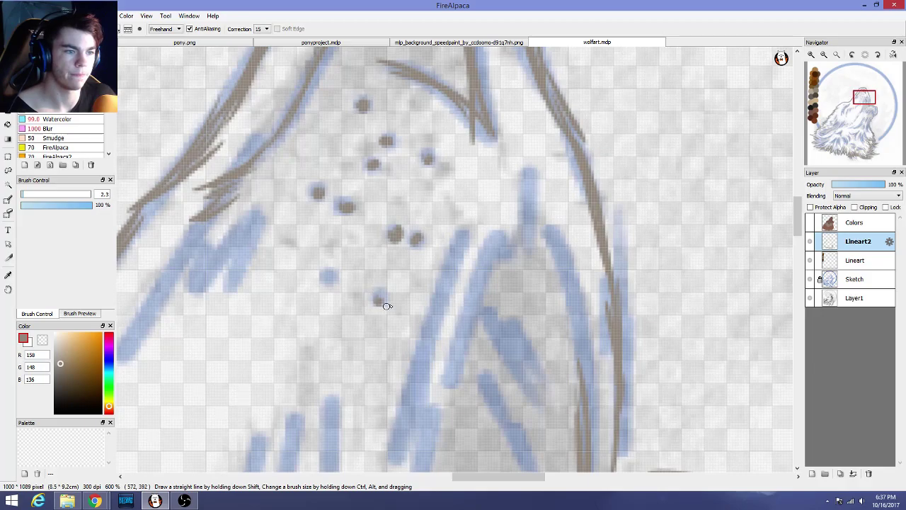
pyautogui.click(328, 275)
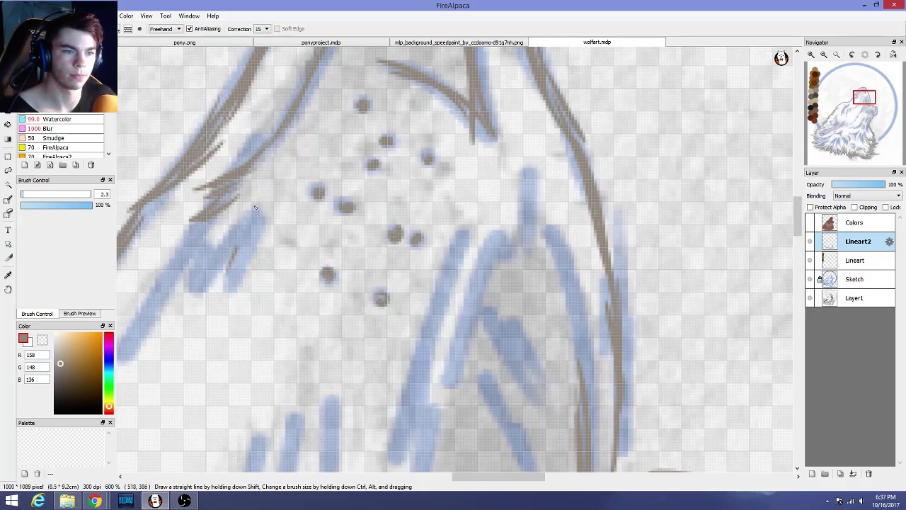
# Ink slanted fur strokes over the blue sketch marks beneath the inner nose arch, continuing down the side of the muzzle
pyautogui.moveTo(226, 252); pyautogui.dragTo(250, 212)
pyautogui.moveTo(189, 255); pyautogui.dragTo(248, 214)
pyautogui.moveTo(163, 258); pyautogui.dragTo(219, 211)
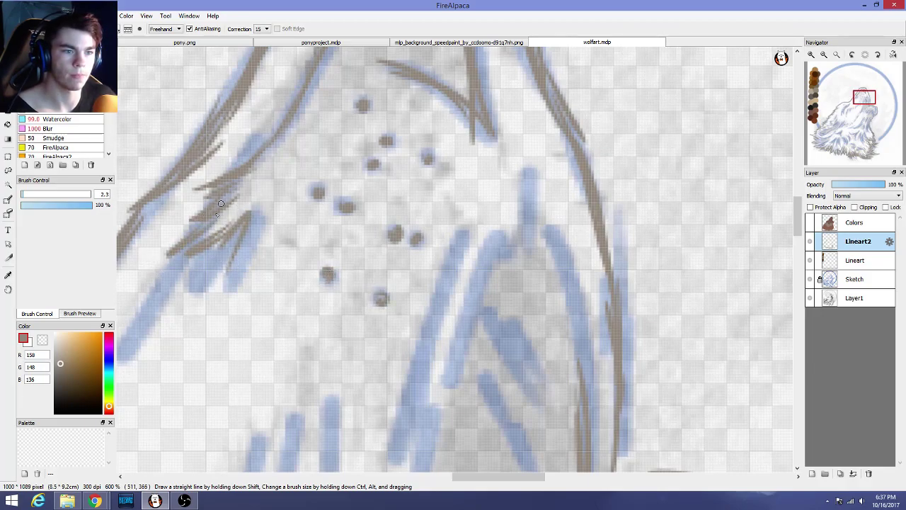
pyautogui.moveTo(151, 292); pyautogui.dragTo(205, 251)
pyautogui.moveTo(137, 317); pyautogui.dragTo(169, 287)
# Ink the short vertical line above the mouth opening and the opening's outer edge with overlapping strokes along the sketch
pyautogui.scroll(-3, 303, 296)
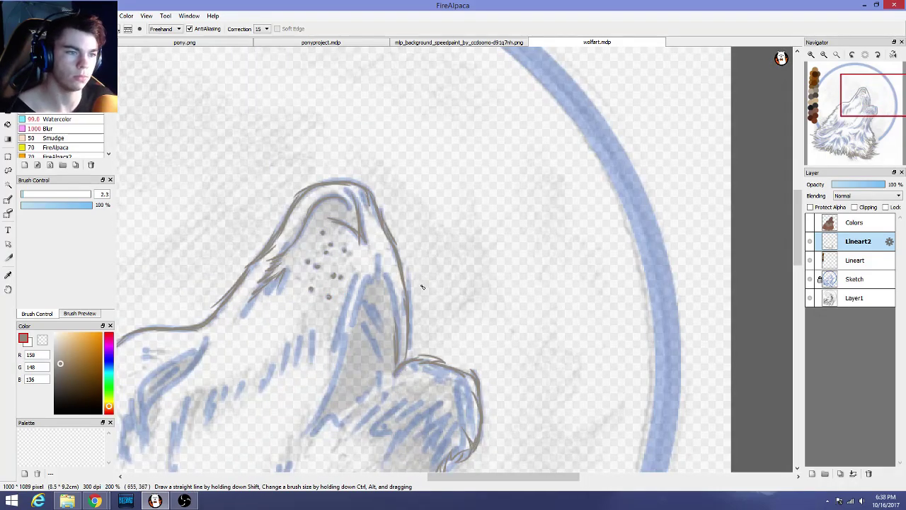
pyautogui.moveTo(375, 277); pyautogui.dragTo(379, 249)
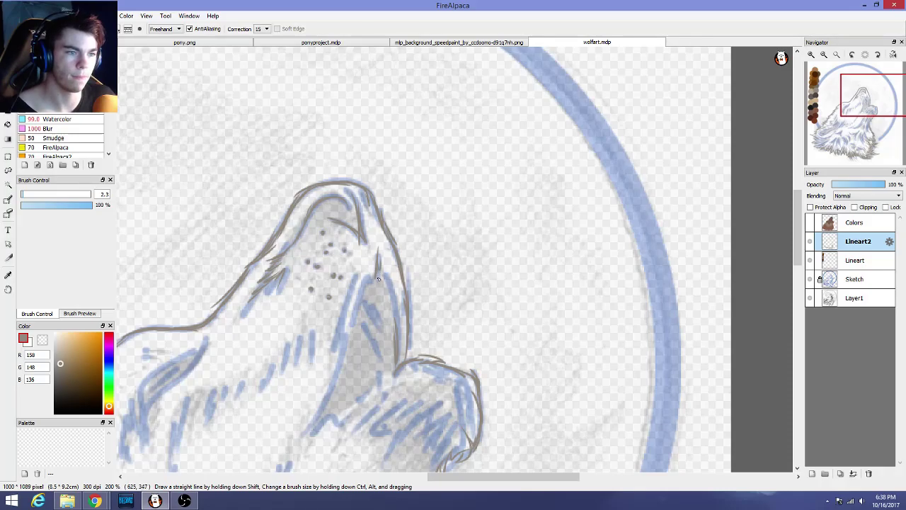
pyautogui.scroll(3, 326, 283)
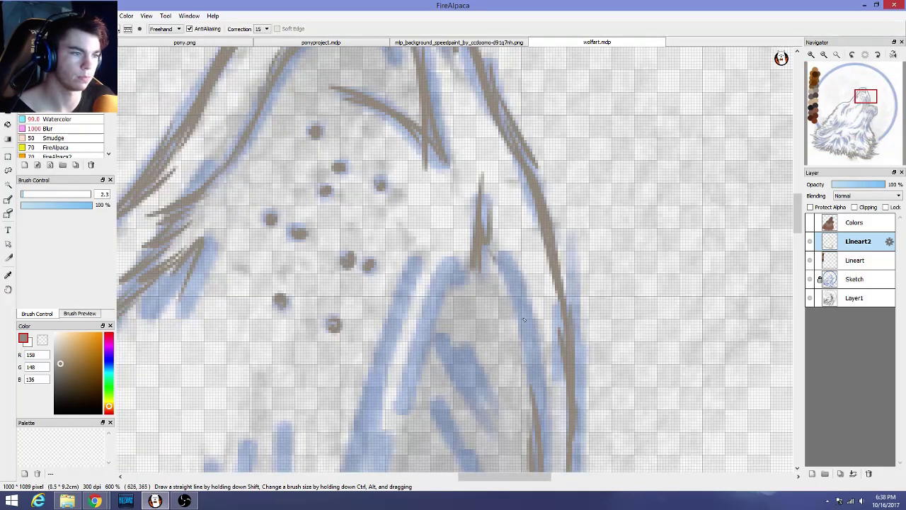
pyautogui.moveTo(494, 256); pyautogui.dragTo(525, 351)
pyautogui.moveTo(524, 347); pyautogui.dragTo(507, 264)
pyautogui.moveTo(522, 349); pyautogui.dragTo(540, 297)
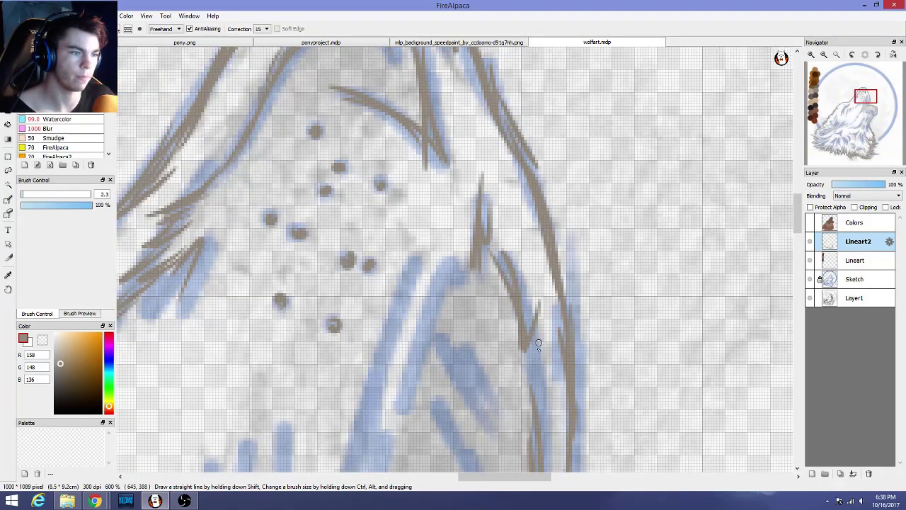
pyautogui.moveTo(530, 385); pyautogui.dragTo(542, 334)
# Ink the inner edge of the mouth opening downward from its peak with short fur-like strokes, redrawing one
pyautogui.scroll(-3, 559, 361)
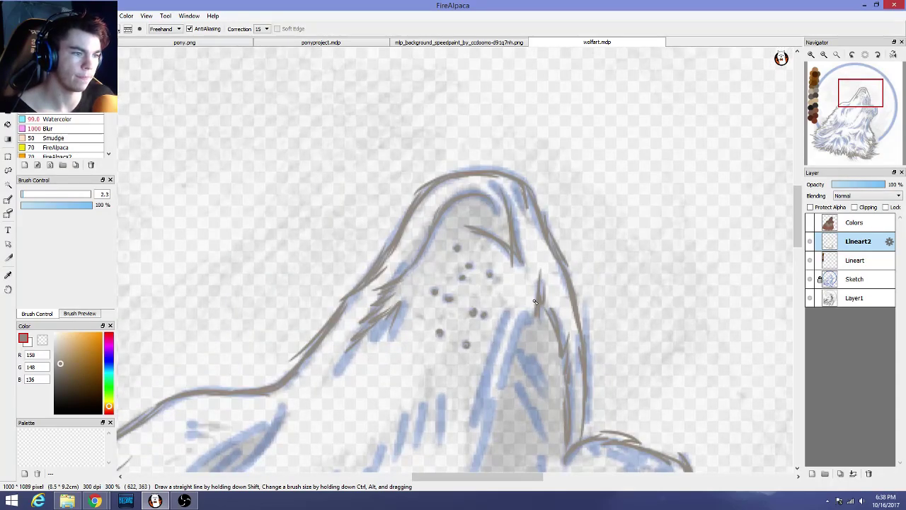
pyautogui.moveTo(535, 301); pyautogui.dragTo(524, 325)
pyautogui.moveTo(509, 366); pyautogui.dragTo(517, 329)
pyautogui.hotkey('ctrl', 'z')
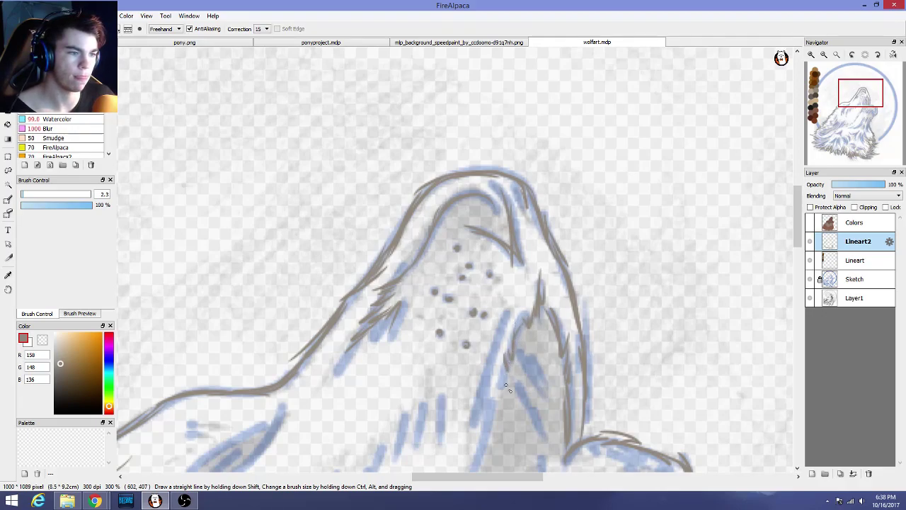
pyautogui.moveTo(499, 407); pyautogui.dragTo(507, 359)
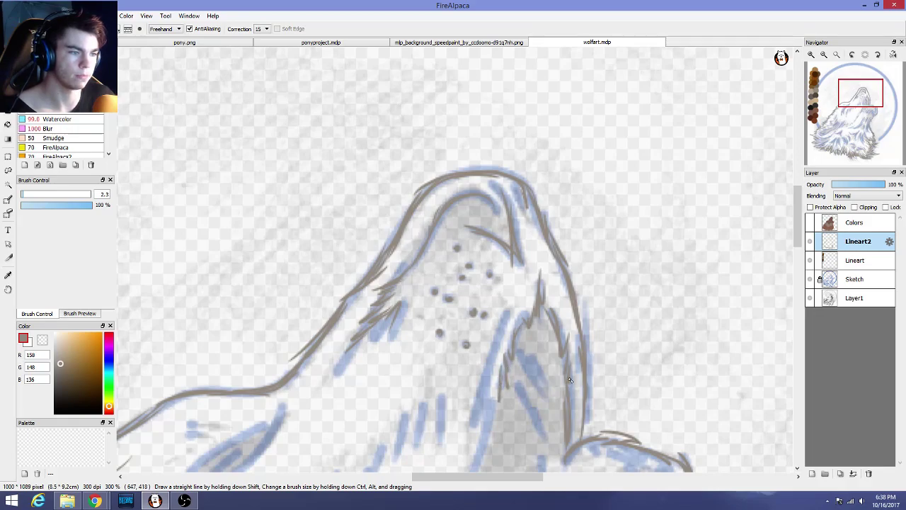
# Ink the outer curve and lower strands of the blue fur tuft on the throat beside the neck outline, redrawing misplaced strokes
pyautogui.scroll(-3, 568, 380)
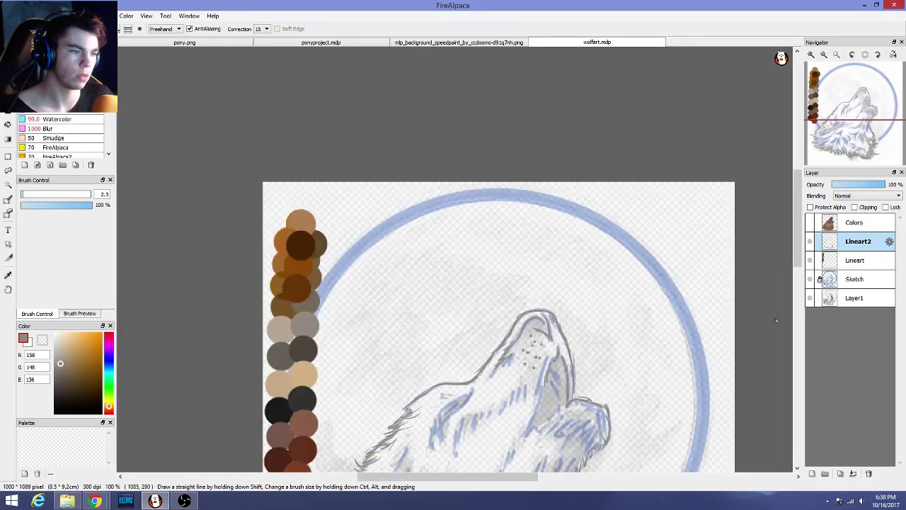
pyautogui.moveTo(795, 251); pyautogui.dragTo(797, 290)
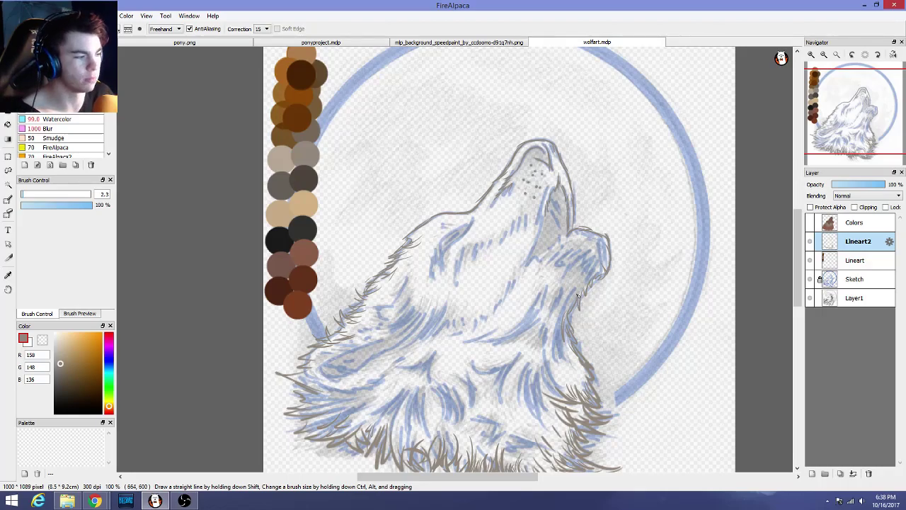
pyautogui.scroll(-4, 797, 255)
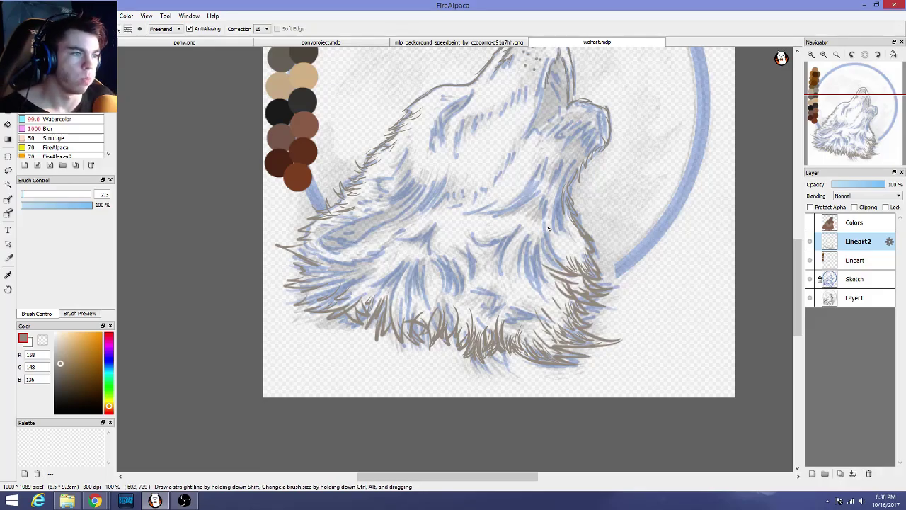
pyautogui.scroll(4, 548, 228)
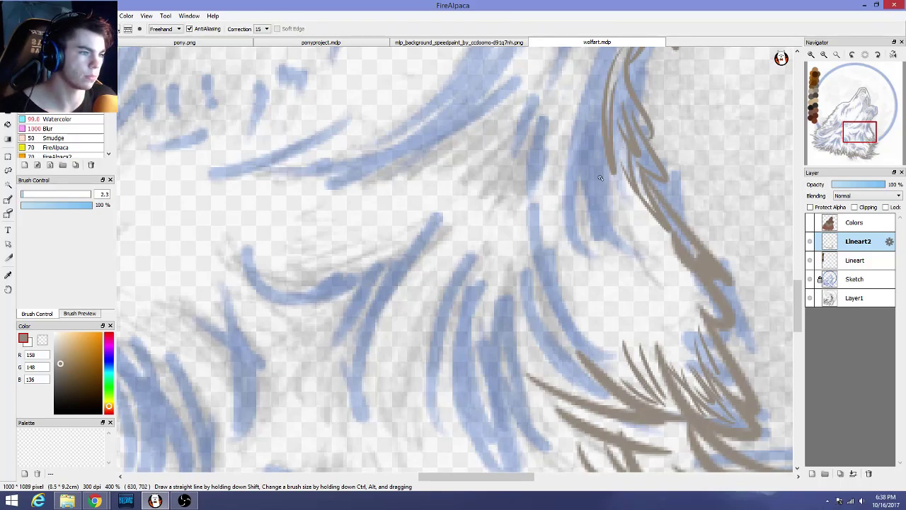
pyautogui.moveTo(601, 178)
pyautogui.mouseDown()
pyautogui.moveTo(611, 242)
pyautogui.moveTo(607, 173)
pyautogui.moveTo(579, 103)
pyautogui.mouseUp()
pyautogui.hotkey('ctrl', 'z')
pyautogui.moveTo(587, 189); pyautogui.dragTo(595, 127)
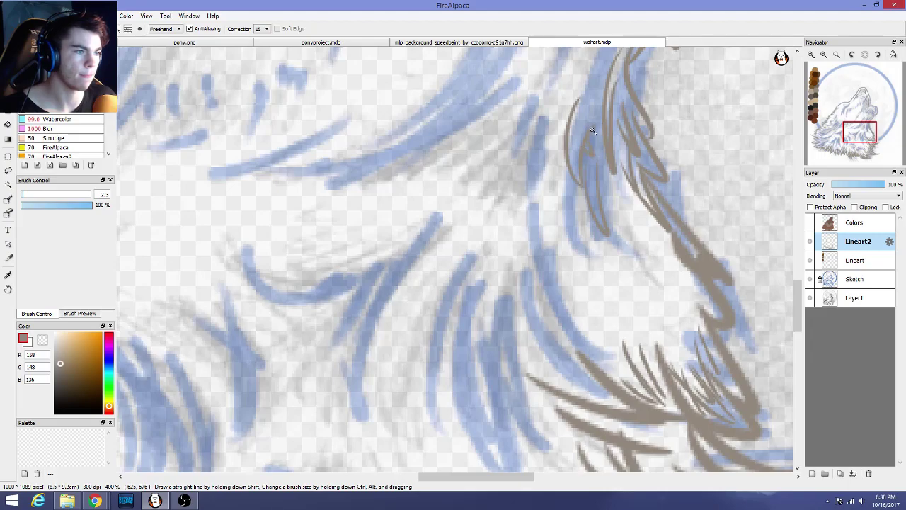
pyautogui.moveTo(595, 212)
pyautogui.mouseDown()
pyautogui.moveTo(587, 238)
pyautogui.moveTo(576, 195)
pyautogui.moveTo(591, 242)
pyautogui.mouseUp()
pyautogui.hotkey('ctrl', 'z')
pyautogui.moveTo(581, 208); pyautogui.dragTo(595, 237)
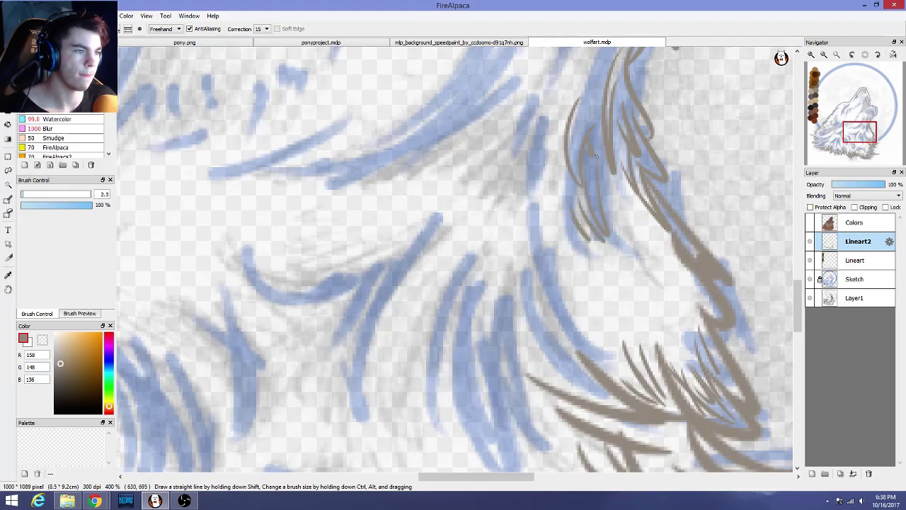
# Fill in the throat tuft with inner and upper hair strands, undoing stray strokes, and extend its pointed tip
pyautogui.moveTo(589, 177); pyautogui.dragTo(606, 206)
pyautogui.moveTo(602, 155)
pyautogui.mouseDown()
pyautogui.moveTo(607, 206)
pyautogui.moveTo(603, 90)
pyautogui.mouseUp()
pyautogui.hotkey('ctrl', 'z')
pyautogui.hotkey('ctrl', 'z')
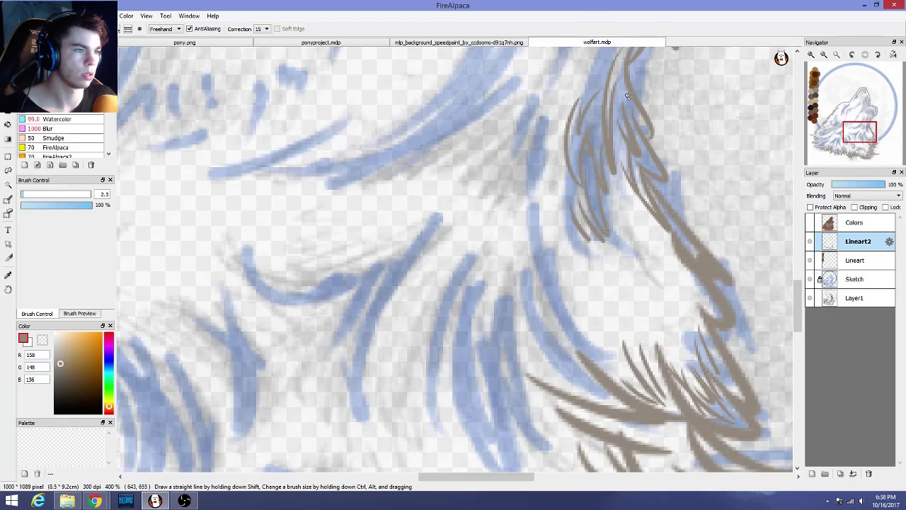
pyautogui.scroll(-2, 626, 96)
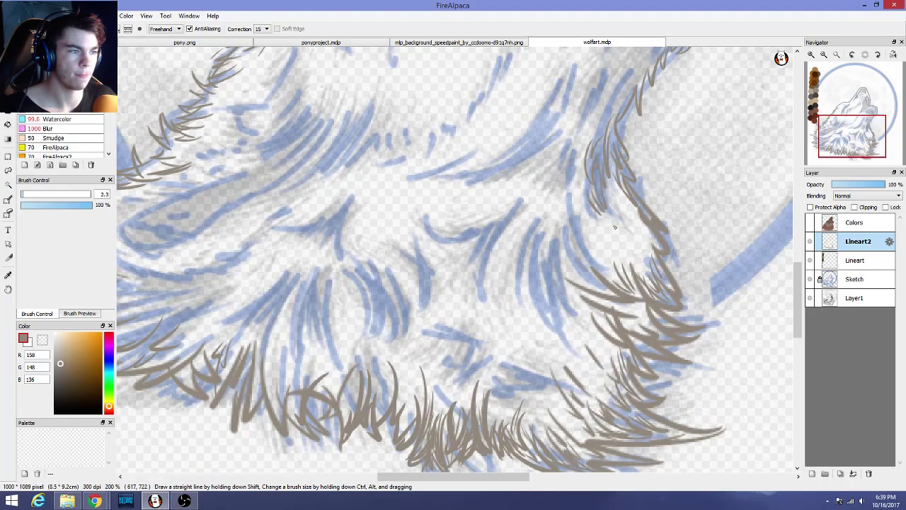
pyautogui.moveTo(608, 223); pyautogui.dragTo(596, 203)
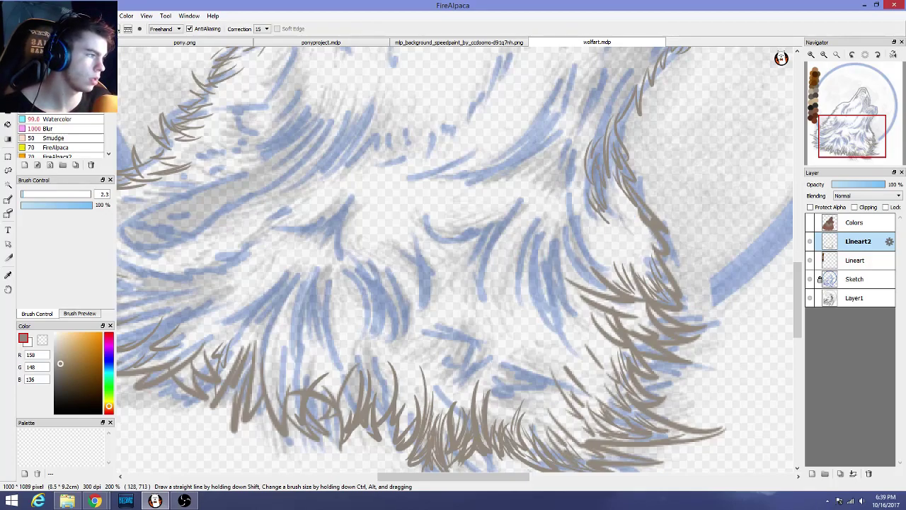
pyautogui.hotkey('alt', 'Tab')
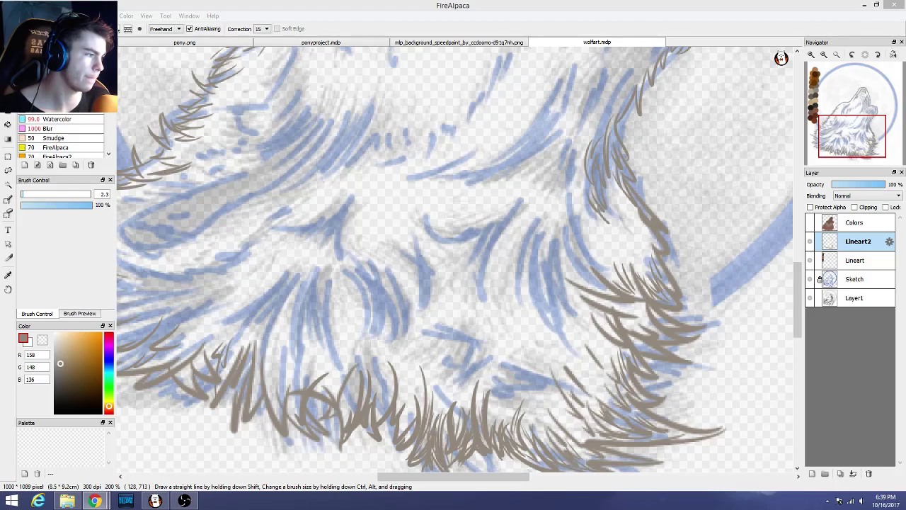
pyautogui.click(527, 303)
# Set the brush size to 3.9 for inking the chest fur below the throat tuft
pyautogui.scroll(-1, 559, 314)
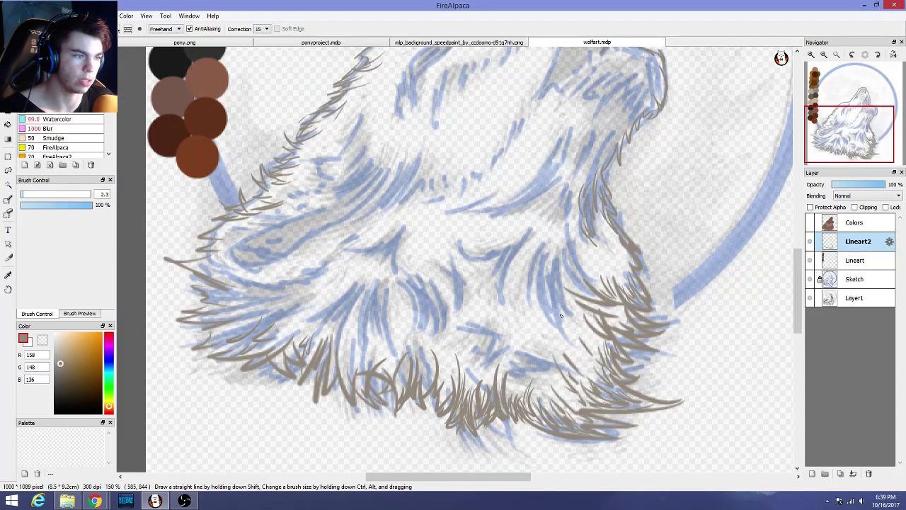
pyautogui.moveTo(797, 264); pyautogui.dragTo(797, 249)
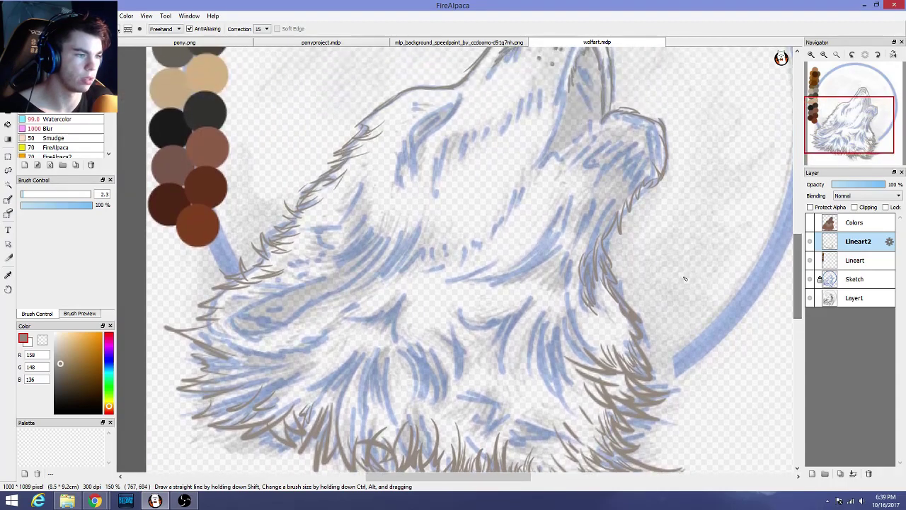
pyautogui.scroll(2, 684, 279)
pyautogui.moveTo(798, 303); pyautogui.dragTo(795, 319)
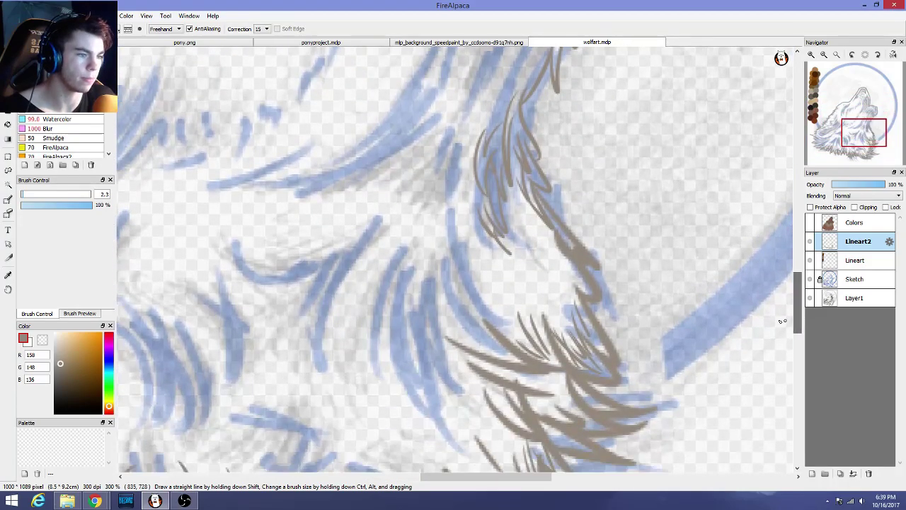
pyautogui.click(25, 197)
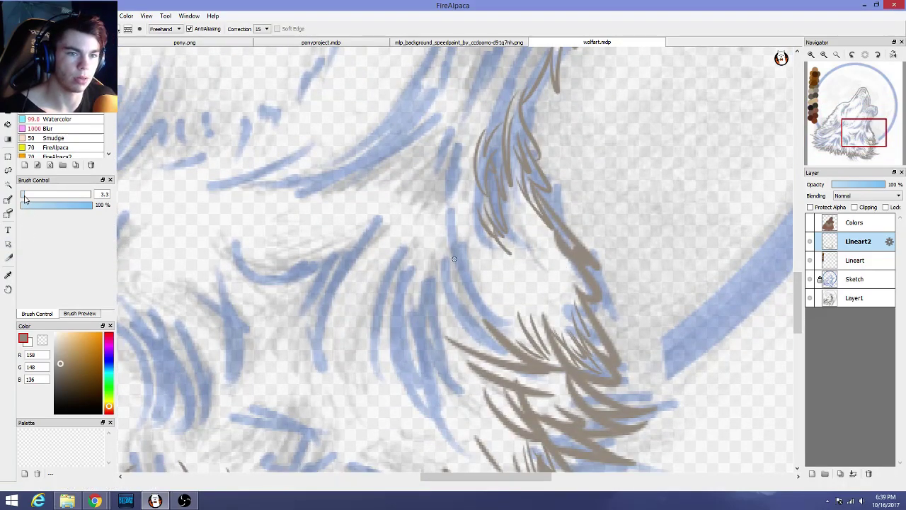
pyautogui.moveTo(26, 199); pyautogui.dragTo(27, 199)
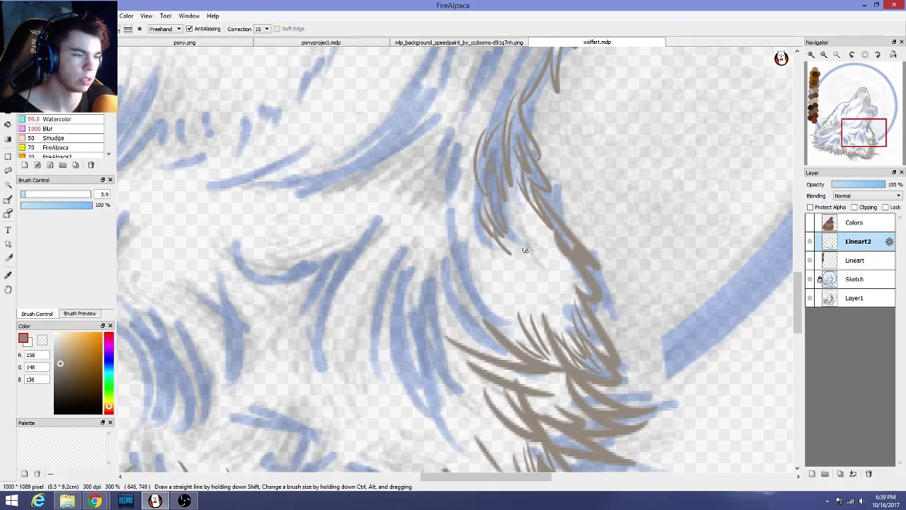
# Try loose fur strokes in the blank area between the throat tuft and the chest fur, and undo them
pyautogui.moveTo(525, 248); pyautogui.dragTo(544, 232)
pyautogui.moveTo(547, 313); pyautogui.dragTo(521, 257)
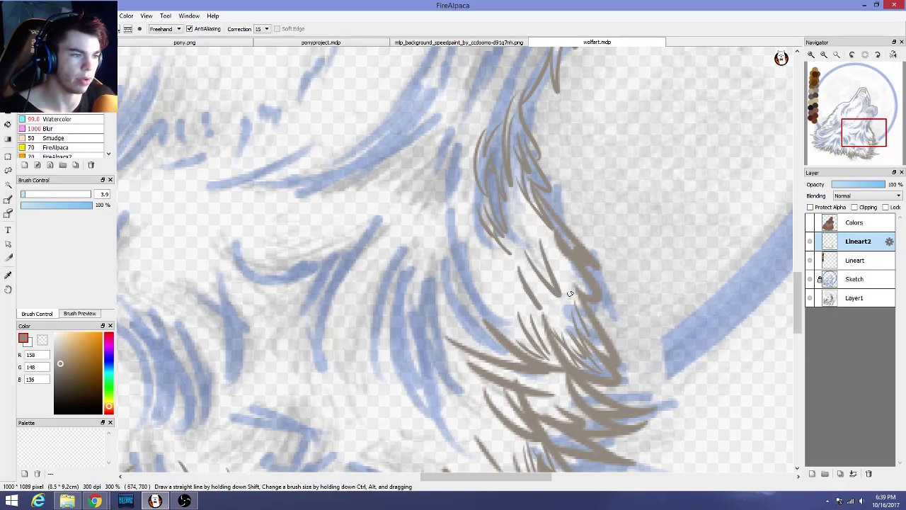
pyautogui.moveTo(575, 285)
pyautogui.mouseDown()
pyautogui.moveTo(558, 256)
pyautogui.moveTo(571, 283)
pyautogui.mouseUp()
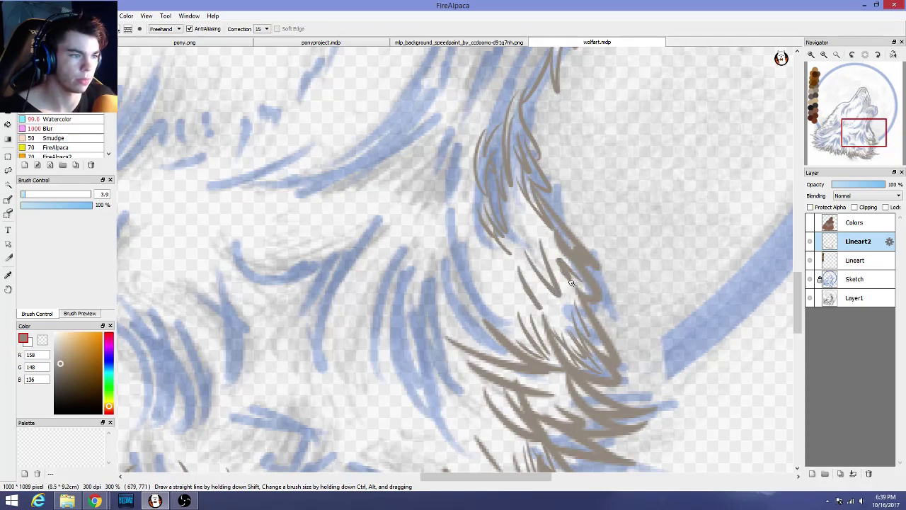
pyautogui.hotkey('ctrl', 'z')
pyautogui.hotkey('ctrl', 'z')
pyautogui.hotkey('ctrl', 'z')
pyautogui.hotkey('ctrl', 'z')
pyautogui.hotkey('ctrl', 'z')
pyautogui.hotkey('ctrl', 'z')
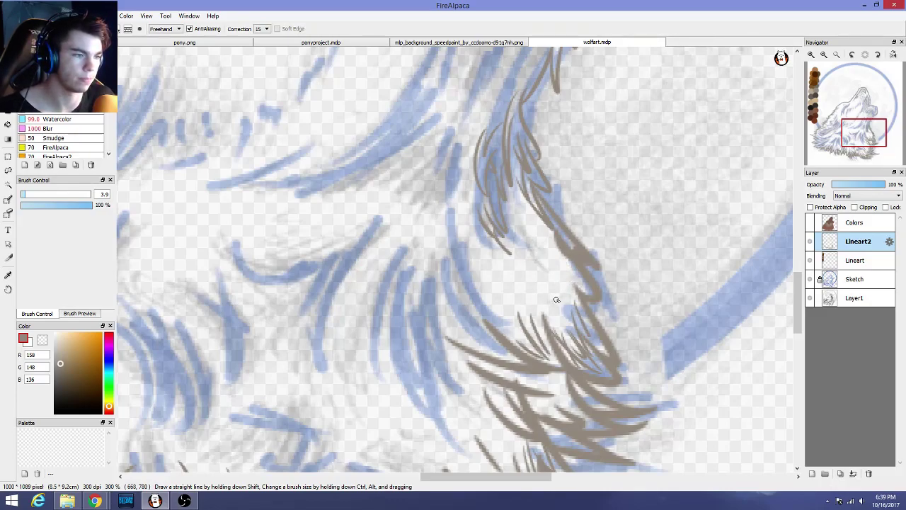
# Ink a few loose V-shaped fur strokes in the blank area between the throat tuft and the chest fur, undoing stray ones
pyautogui.moveTo(559, 303); pyautogui.dragTo(506, 266)
pyautogui.moveTo(555, 300); pyautogui.dragTo(534, 260)
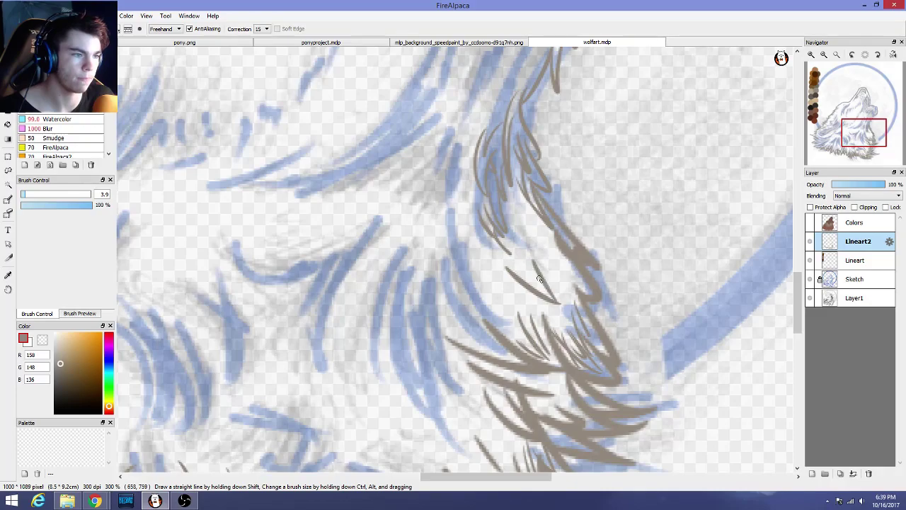
pyautogui.moveTo(531, 296); pyautogui.dragTo(478, 249)
pyautogui.hotkey('ctrl', 'z')
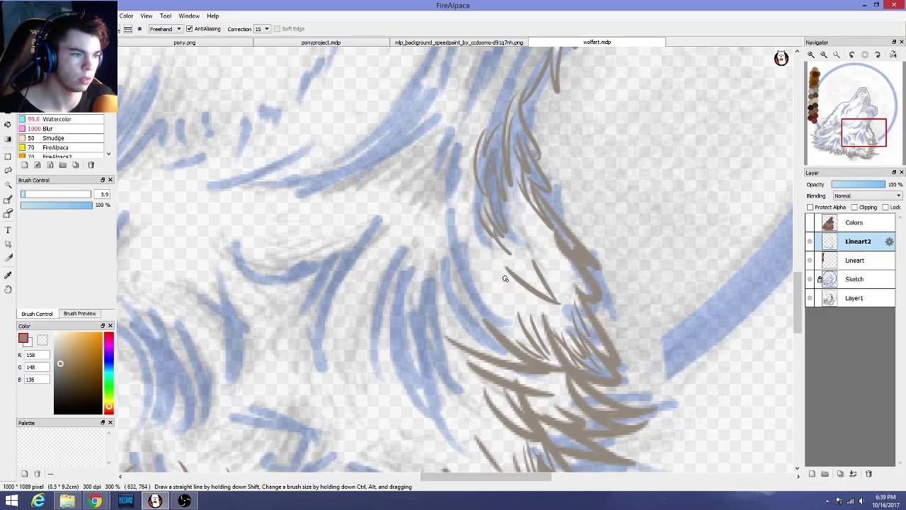
pyautogui.moveTo(485, 282); pyautogui.dragTo(496, 306)
pyautogui.hotkey('ctrl', 'z')
pyautogui.moveTo(479, 257); pyautogui.dragTo(508, 303)
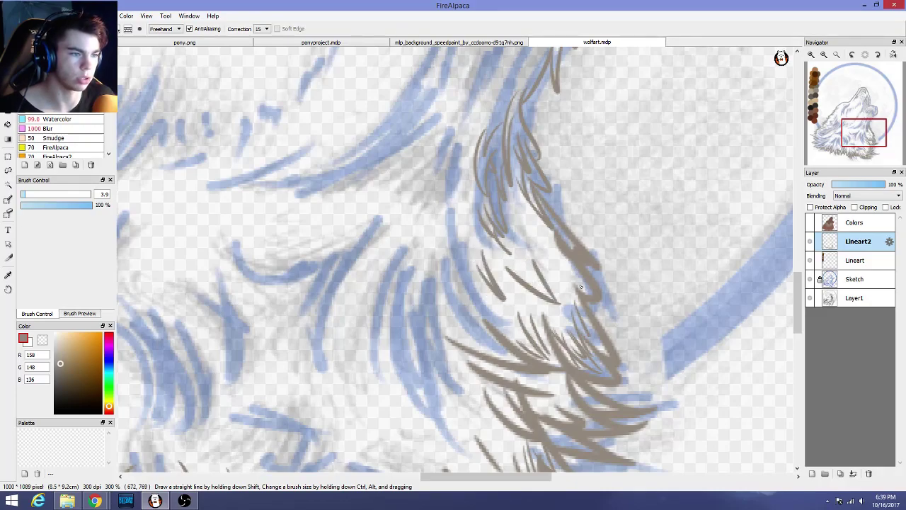
pyautogui.hotkey('ctrl', 'z')
pyautogui.moveTo(565, 293); pyautogui.dragTo(541, 250)
pyautogui.hotkey('ctrl', 'z')
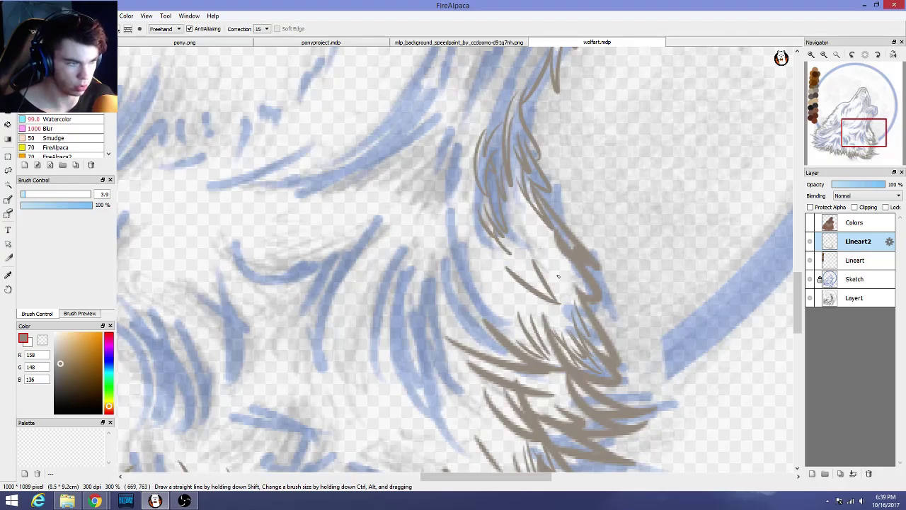
pyautogui.scroll(4, 554, 274)
pyautogui.moveTo(570, 340); pyautogui.dragTo(503, 140)
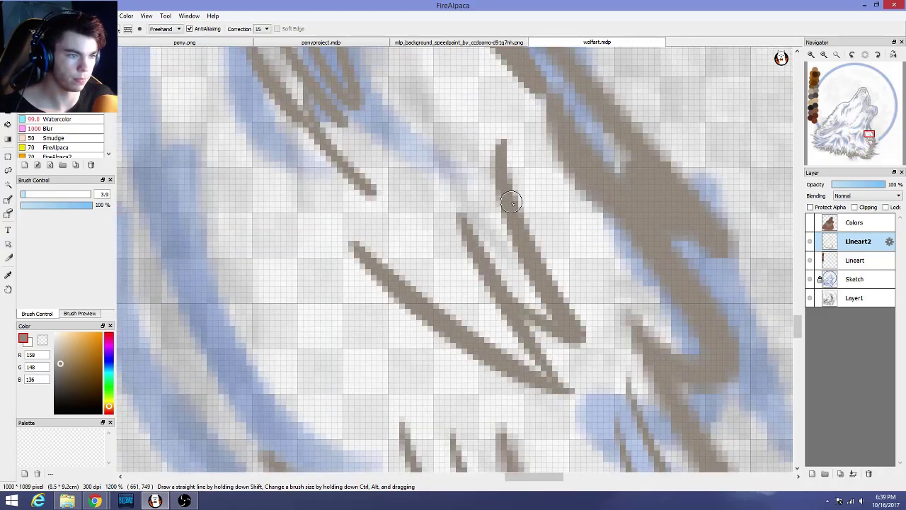
# Try short curved fur strokes just below the new V-shaped strands, and undo them
pyautogui.scroll(-2, 513, 212)
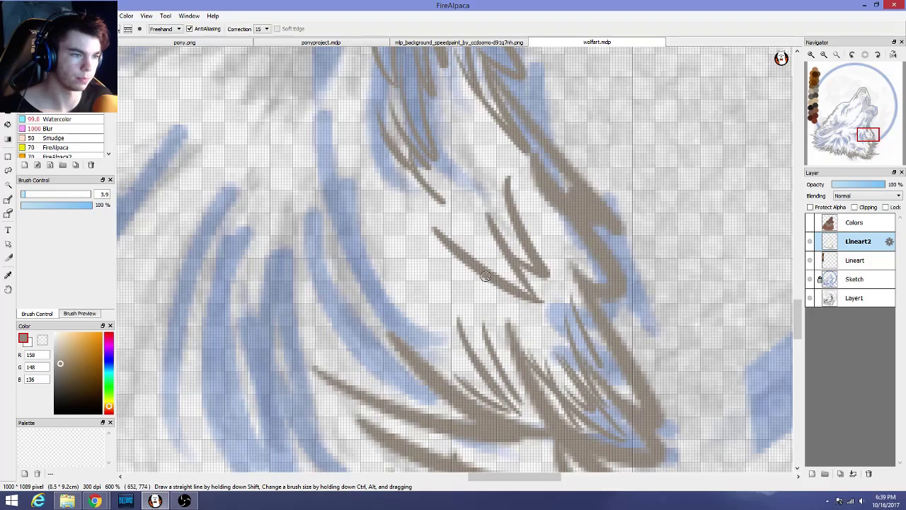
pyautogui.moveTo(487, 282)
pyautogui.mouseDown()
pyautogui.moveTo(493, 310)
pyautogui.moveTo(505, 290)
pyautogui.moveTo(488, 309)
pyautogui.moveTo(508, 290)
pyautogui.mouseUp()
pyautogui.hotkey('ctrl', 'z')
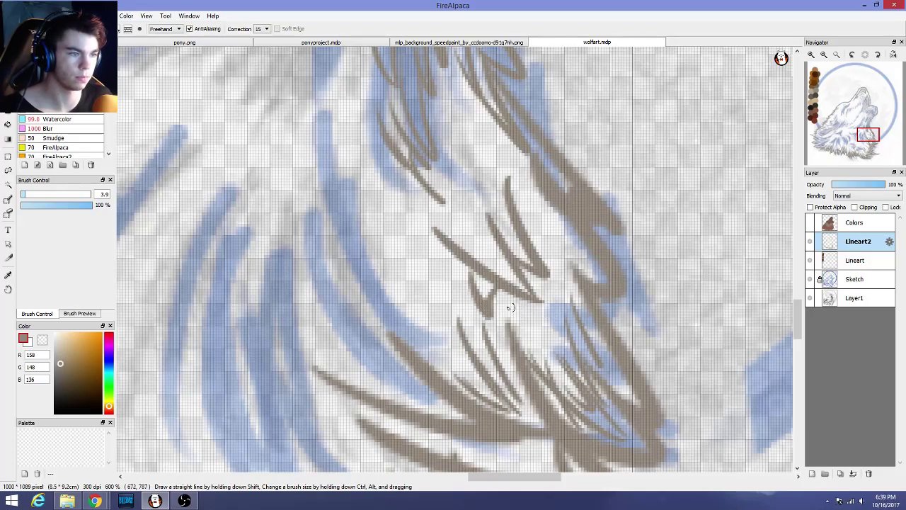
pyautogui.hotkey('ctrl', 'z')
pyautogui.moveTo(467, 265)
pyautogui.mouseDown()
pyautogui.moveTo(502, 322)
pyautogui.moveTo(525, 297)
pyautogui.mouseUp()
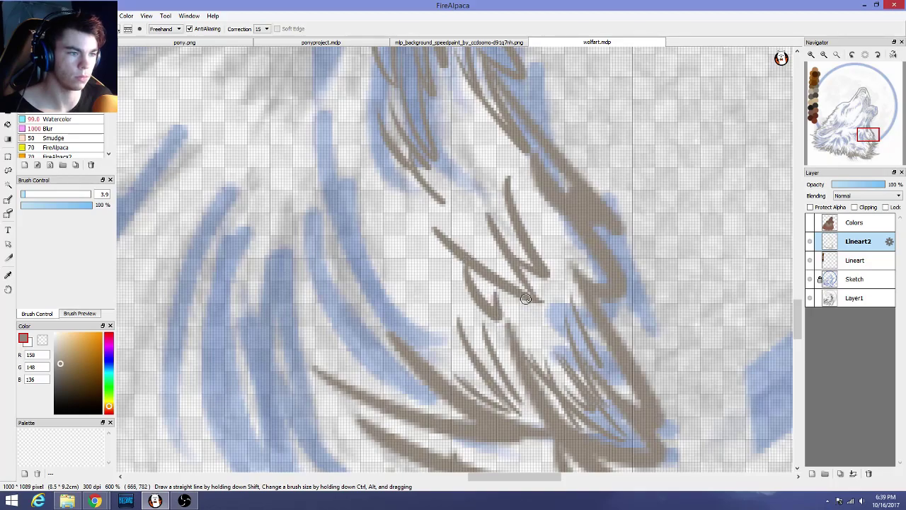
pyautogui.scroll(-4, 526, 301)
pyautogui.scroll(3, 554, 315)
pyautogui.hotkey('ctrl', 'z')
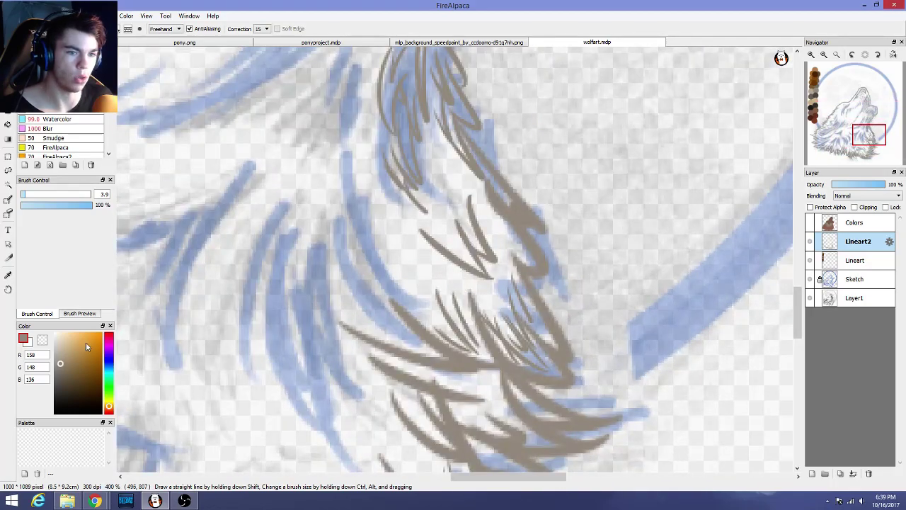
# Set the brush size to 2.6 and ink finer hairs around the new strands and toward the neck outline
pyautogui.click(22, 194)
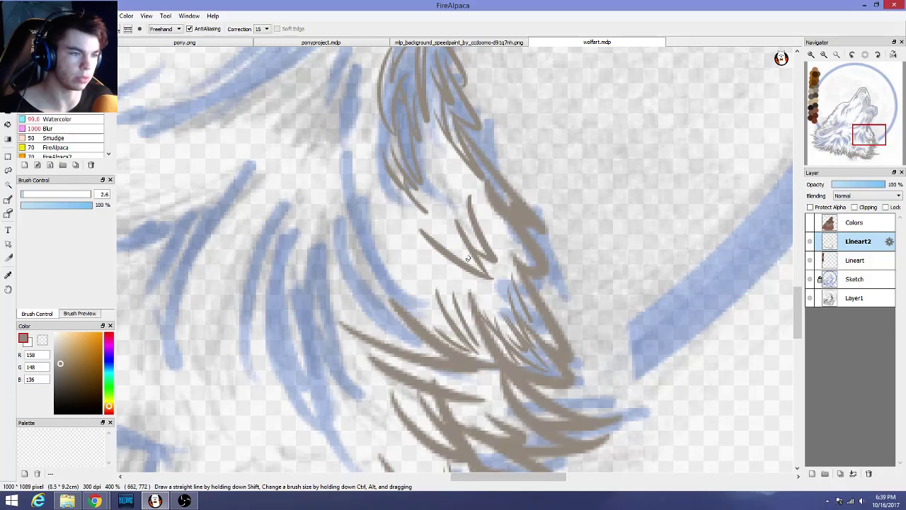
pyautogui.moveTo(453, 248); pyautogui.dragTo(476, 264)
pyautogui.moveTo(459, 230); pyautogui.dragTo(509, 311)
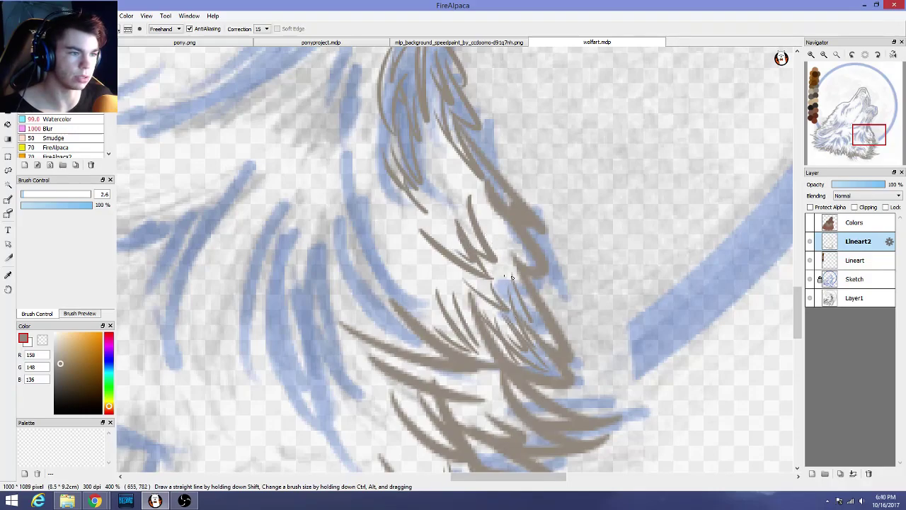
pyautogui.moveTo(495, 237); pyautogui.dragTo(516, 259)
pyautogui.moveTo(501, 218); pyautogui.dragTo(516, 254)
pyautogui.moveTo(486, 199); pyautogui.dragTo(515, 268)
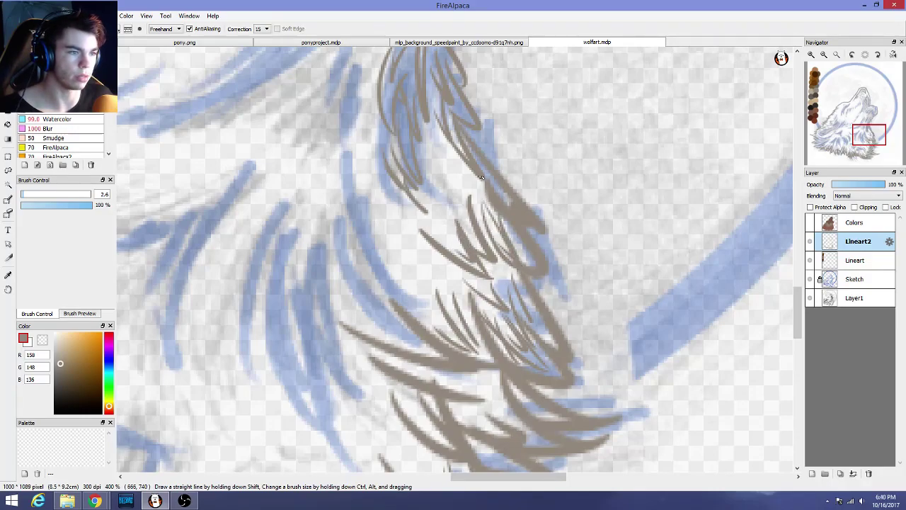
pyautogui.hotkey('ctrl', 'z')
pyautogui.moveTo(494, 236); pyautogui.dragTo(483, 196)
pyautogui.scroll(-1, 515, 261)
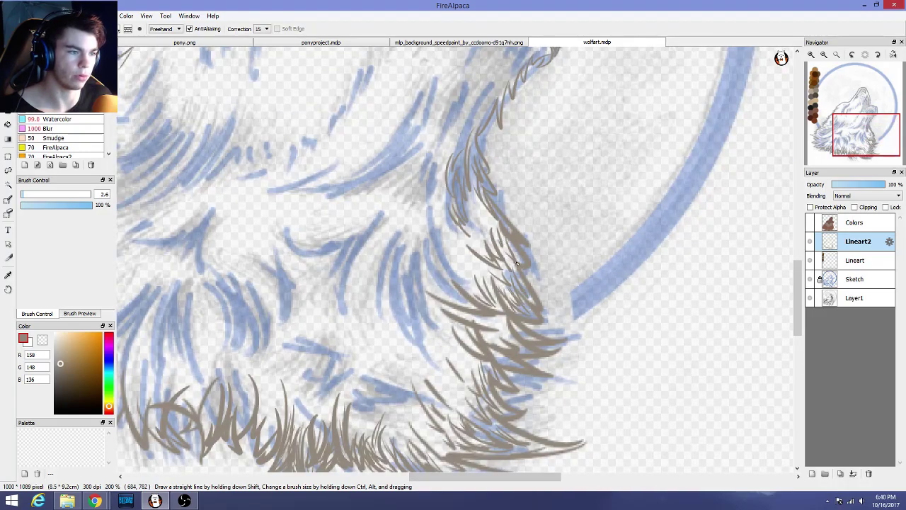
# Ink the back edge of the open mouth along the blue sketch, from the upper lip down to the mouth corner
pyautogui.scroll(-2, 519, 277)
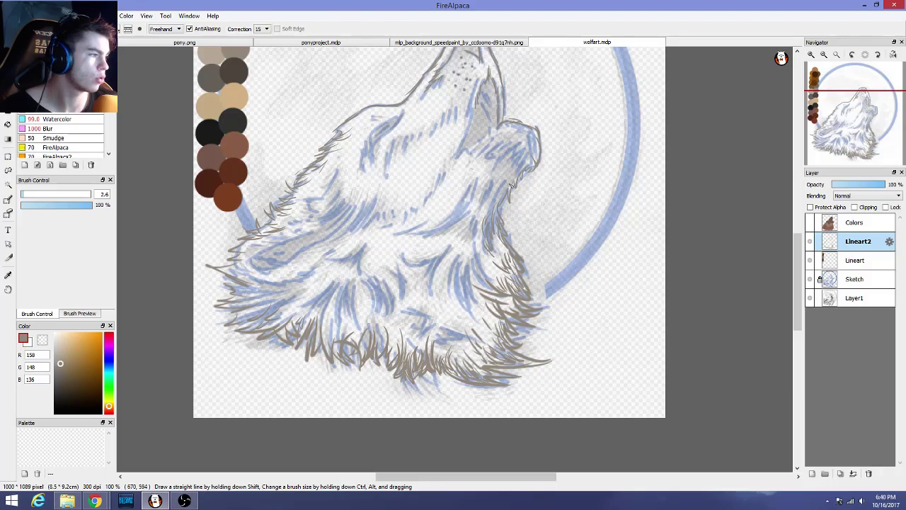
pyautogui.scroll(2, 382, 213)
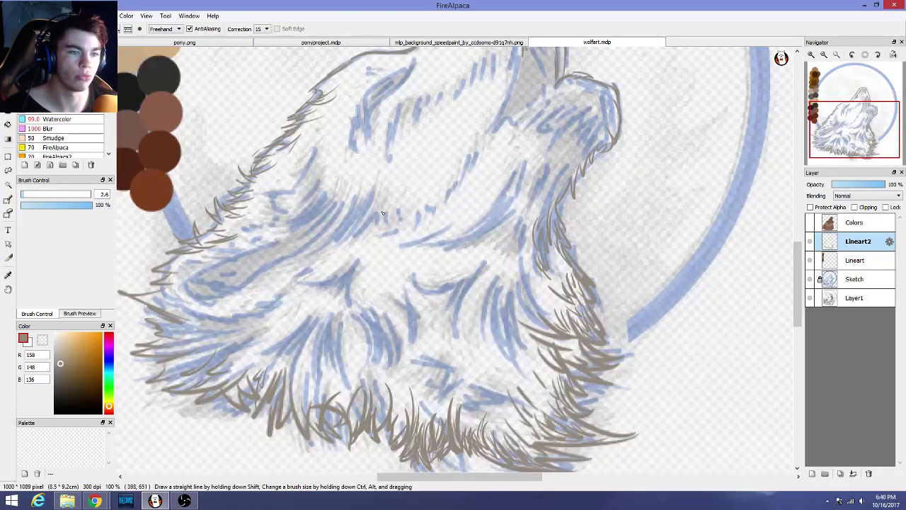
pyautogui.moveTo(800, 276); pyautogui.dragTo(799, 244)
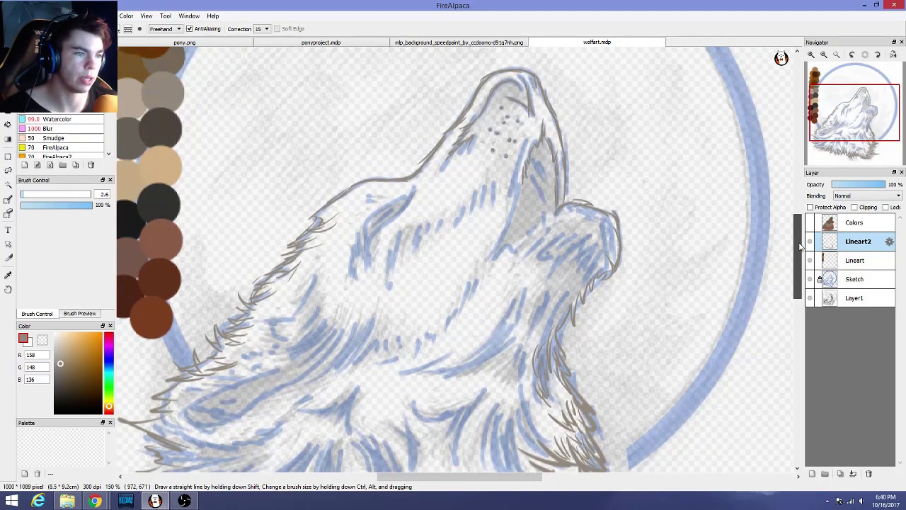
pyautogui.scroll(4, 537, 218)
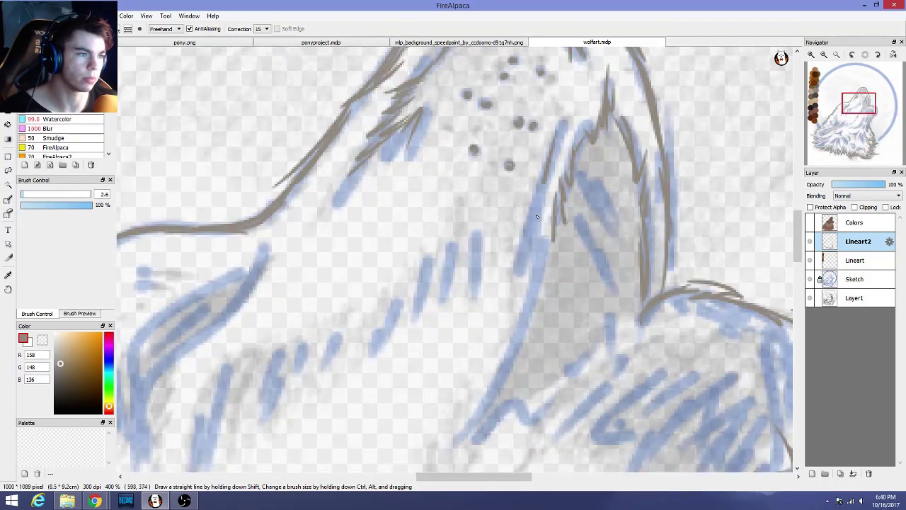
pyautogui.moveTo(536, 210)
pyautogui.mouseDown()
pyautogui.moveTo(555, 131)
pyautogui.moveTo(524, 216)
pyautogui.moveTo(542, 165)
pyautogui.moveTo(520, 269)
pyautogui.mouseUp()
pyautogui.hotkey('ctrl', 'z')
pyautogui.moveTo(535, 228)
pyautogui.mouseDown()
pyautogui.moveTo(529, 284)
pyautogui.moveTo(533, 250)
pyautogui.moveTo(534, 284)
pyautogui.moveTo(544, 257)
pyautogui.moveTo(510, 347)
pyautogui.mouseUp()
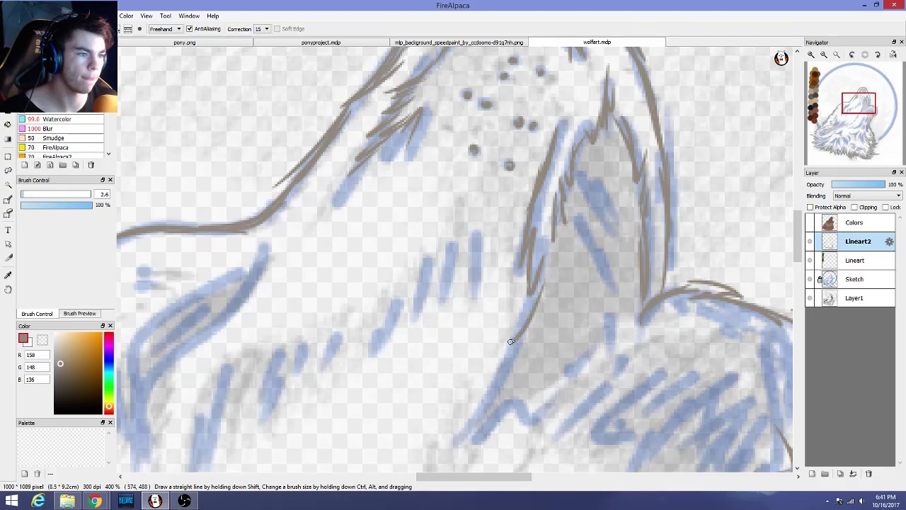
pyautogui.moveTo(500, 394)
pyautogui.mouseDown()
pyautogui.moveTo(453, 440)
pyautogui.moveTo(489, 410)
pyautogui.moveTo(515, 406)
pyautogui.moveTo(533, 425)
pyautogui.mouseUp()
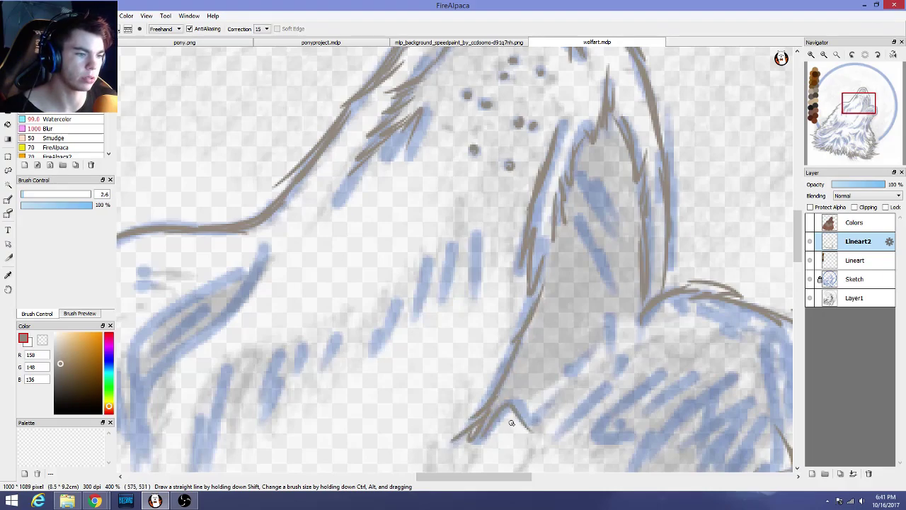
# Ink the jagged lower lip edge rising from the mouth corner, undoing misplaced strokes
pyautogui.hotkey('ctrl', 'z')
pyautogui.moveTo(480, 438)
pyautogui.mouseDown()
pyautogui.moveTo(526, 385)
pyautogui.moveTo(485, 435)
pyautogui.moveTo(524, 403)
pyautogui.moveTo(506, 403)
pyautogui.moveTo(479, 436)
pyautogui.moveTo(520, 401)
pyautogui.moveTo(514, 408)
pyautogui.moveTo(539, 406)
pyautogui.moveTo(516, 402)
pyautogui.moveTo(558, 403)
pyautogui.moveTo(582, 366)
pyautogui.mouseUp()
pyautogui.hotkey('ctrl', 'z')
pyautogui.scroll(-3, 566, 396)
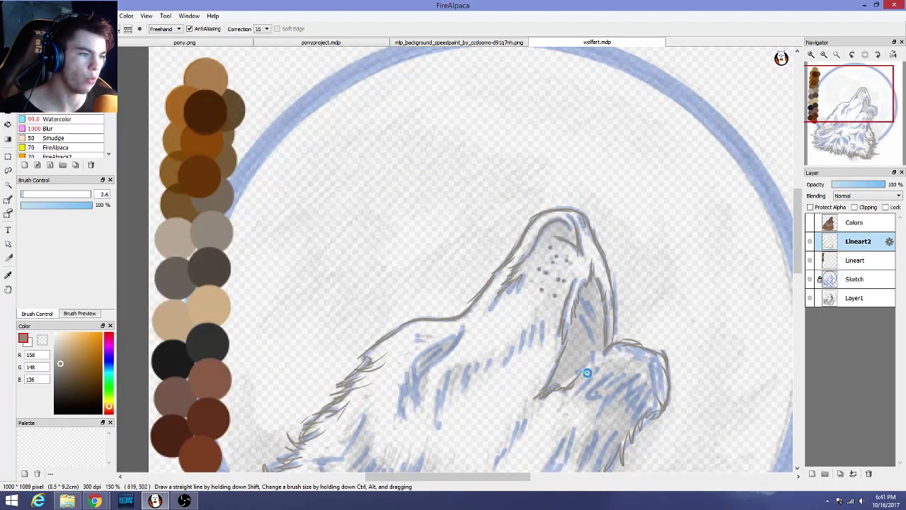
pyautogui.scroll(3, 587, 370)
pyautogui.moveTo(601, 344)
pyautogui.mouseDown()
pyautogui.moveTo(572, 402)
pyautogui.moveTo(617, 345)
pyautogui.moveTo(592, 373)
pyautogui.moveTo(598, 366)
pyautogui.moveTo(589, 389)
pyautogui.moveTo(609, 354)
pyautogui.moveTo(581, 365)
pyautogui.moveTo(563, 397)
pyautogui.mouseUp()
pyautogui.moveTo(592, 371)
pyautogui.mouseDown()
pyautogui.moveTo(563, 410)
pyautogui.moveTo(592, 365)
pyautogui.moveTo(535, 422)
pyautogui.mouseUp()
pyautogui.hotkey('ctrl', 'z')
pyautogui.hotkey('ctrl', 'z')
pyautogui.hotkey('ctrl', 'z')
pyautogui.hotkey('ctrl', 'z')
pyautogui.hotkey('ctrl', 'z')
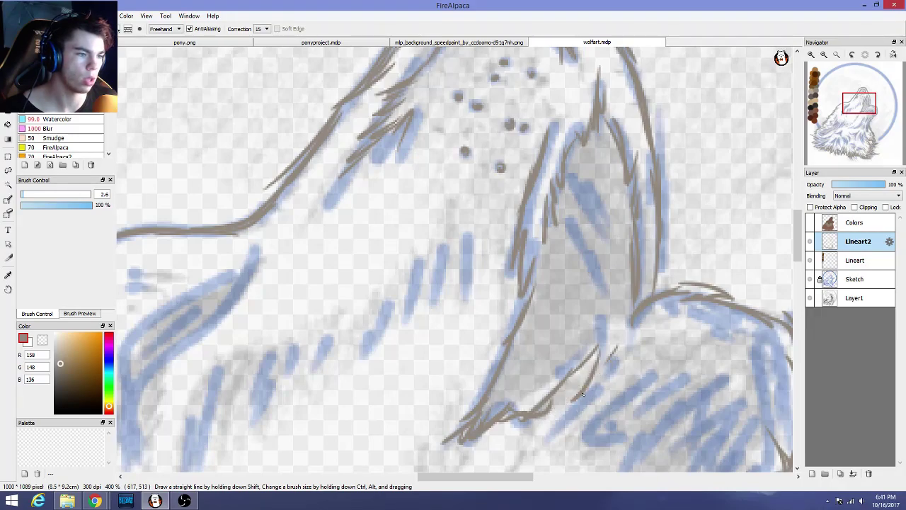
# Add short fur strands along the lower lip edge and join it to the lower jaw outline
pyautogui.moveTo(589, 351)
pyautogui.mouseDown()
pyautogui.moveTo(550, 397)
pyautogui.moveTo(580, 393)
pyautogui.moveTo(556, 403)
pyautogui.mouseUp()
pyautogui.moveTo(599, 355); pyautogui.dragTo(572, 405)
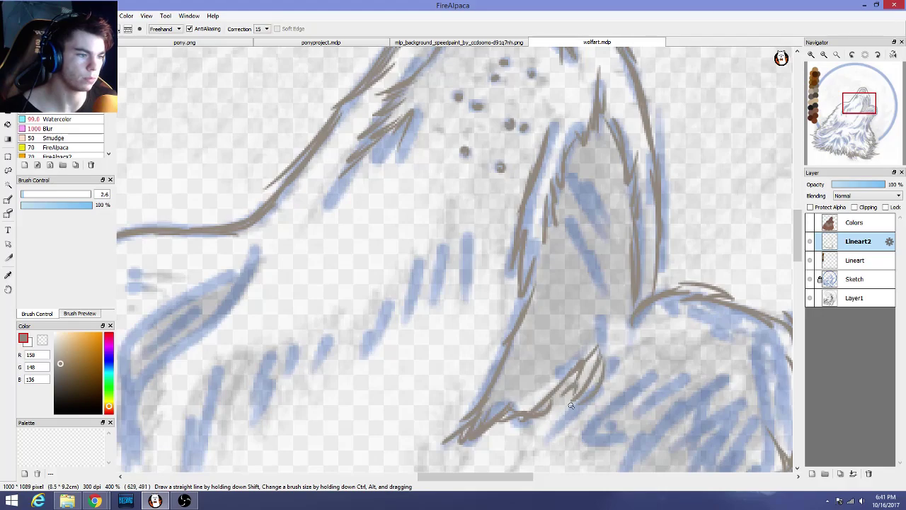
pyautogui.hotkey('ctrl', 'z')
pyautogui.moveTo(601, 361)
pyautogui.mouseDown()
pyautogui.moveTo(615, 328)
pyautogui.moveTo(646, 309)
pyautogui.moveTo(623, 351)
pyautogui.mouseUp()
pyautogui.scroll(-3, 617, 378)
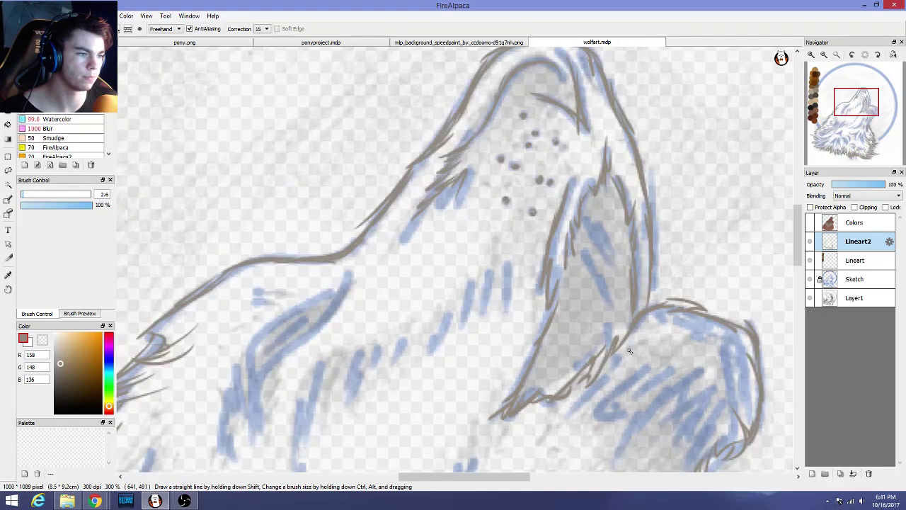
pyautogui.scroll(-1, 680, 374)
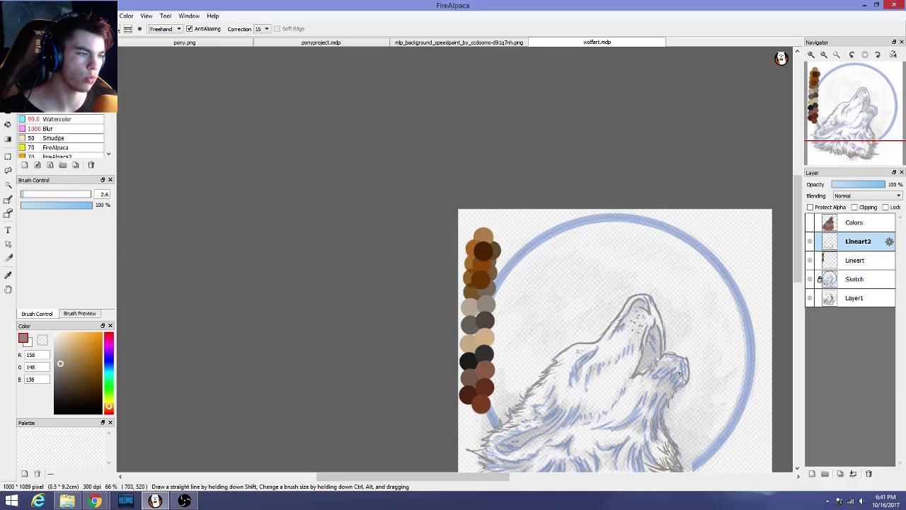
# Ink the inner contour along the tip of the lower jaw, undoing strokes that overshoot the outline
pyautogui.scroll(3, 679, 374)
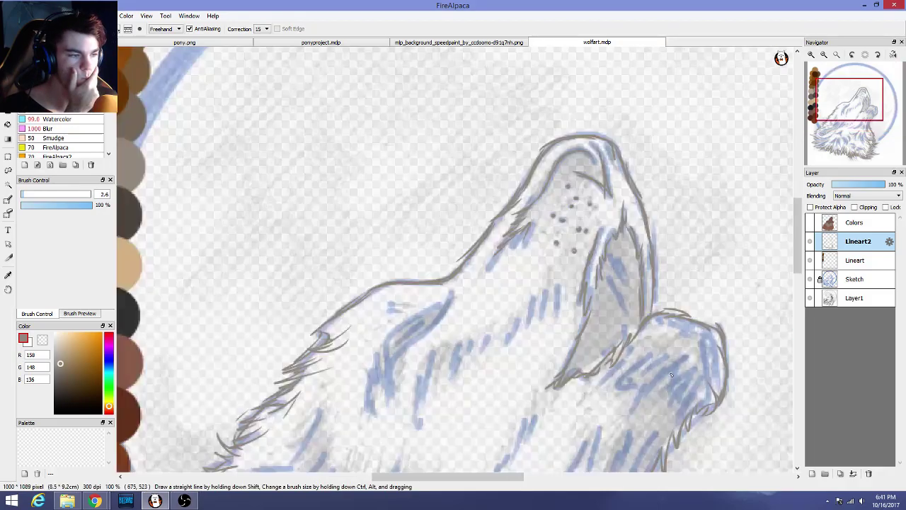
pyautogui.moveTo(686, 323)
pyautogui.mouseDown()
pyautogui.moveTo(705, 343)
pyautogui.moveTo(706, 367)
pyautogui.moveTo(712, 325)
pyautogui.moveTo(714, 376)
pyautogui.mouseUp()
pyautogui.moveTo(714, 330); pyautogui.dragTo(704, 397)
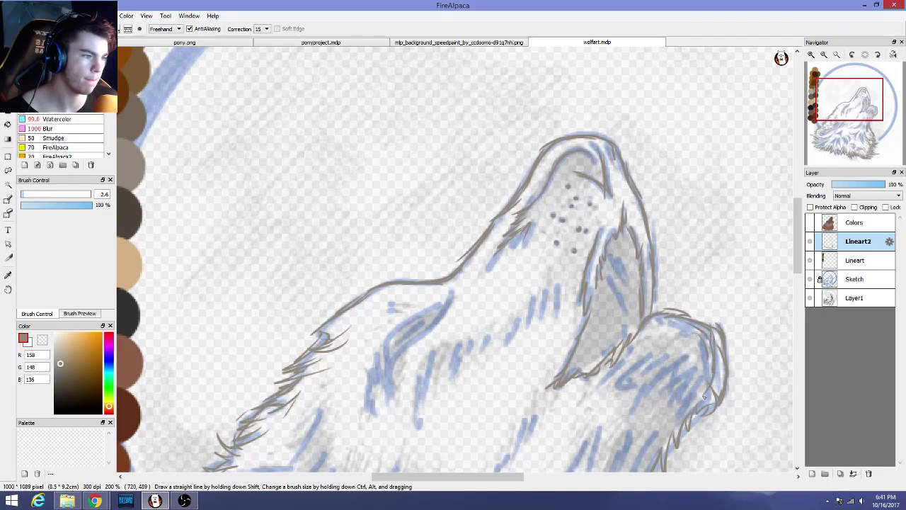
pyautogui.moveTo(731, 357); pyautogui.dragTo(701, 402)
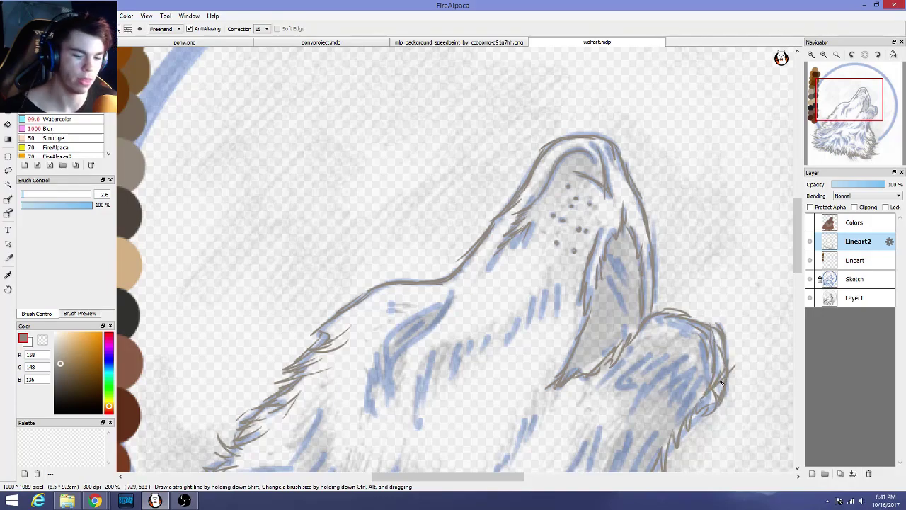
pyautogui.hotkey('ctrl', 'z')
pyautogui.hotkey('ctrl', 'z')
pyautogui.hotkey('ctrl', 'z')
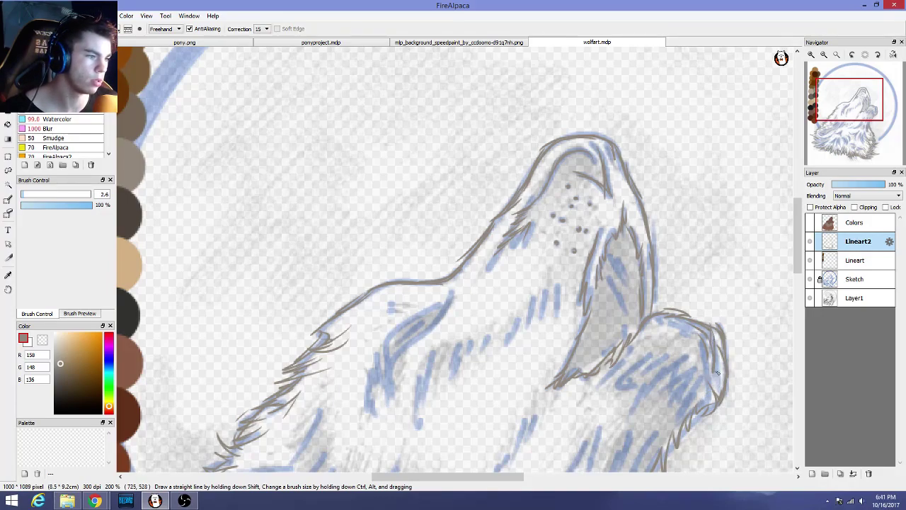
# Ink a short crossing stroke inside the tip of the lower jaw, redrawing it after undoing misplaced attempts
pyautogui.moveTo(719, 386)
pyautogui.mouseDown()
pyautogui.moveTo(696, 398)
pyautogui.moveTo(729, 387)
pyautogui.moveTo(720, 379)
pyautogui.moveTo(696, 396)
pyautogui.moveTo(730, 392)
pyautogui.moveTo(699, 377)
pyautogui.mouseUp()
pyautogui.hotkey('ctrl', 'z')
pyautogui.hotkey('ctrl', 'z')
pyautogui.hotkey('ctrl', 'z')
pyautogui.hotkey('ctrl', 'z')
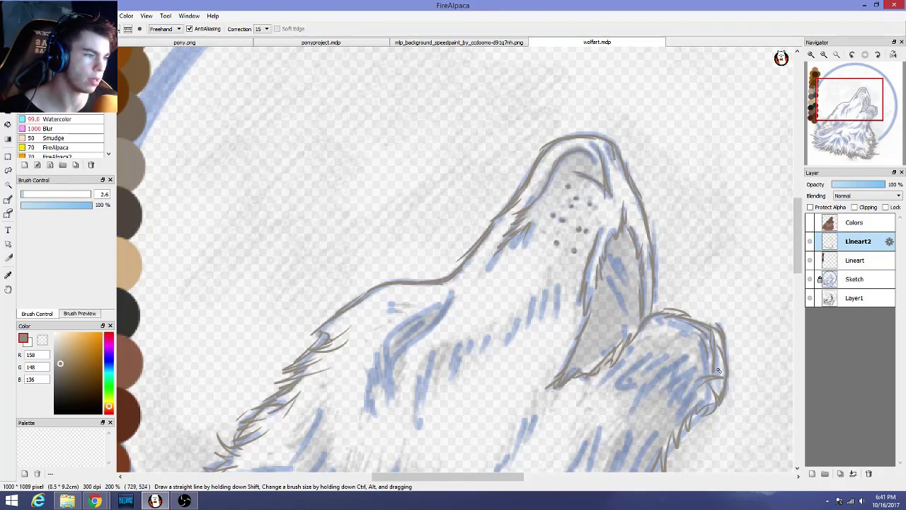
pyautogui.moveTo(718, 369); pyautogui.dragTo(682, 376)
pyautogui.hotkey('ctrl', 'z')
pyautogui.hotkey('ctrl', 'z')
pyautogui.hotkey('ctrl', 'z')
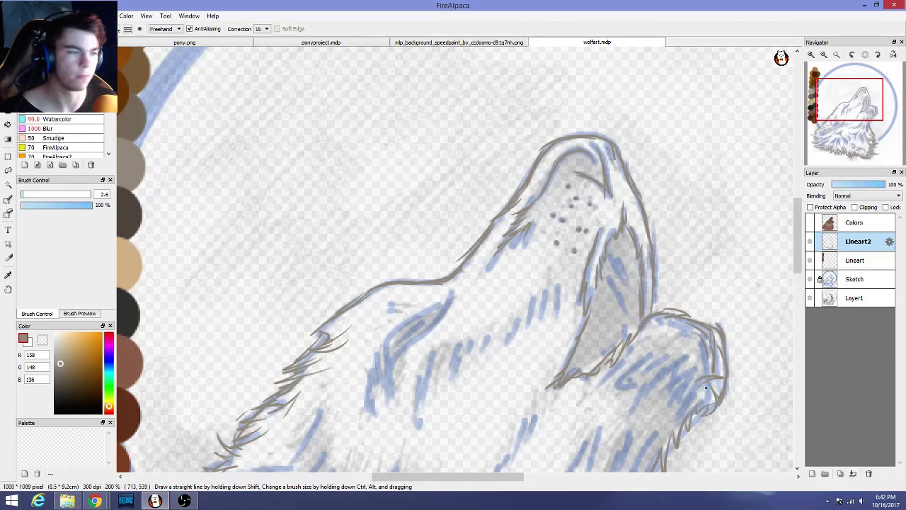
pyautogui.click(24, 16)
pyautogui.moveTo(44, 16)
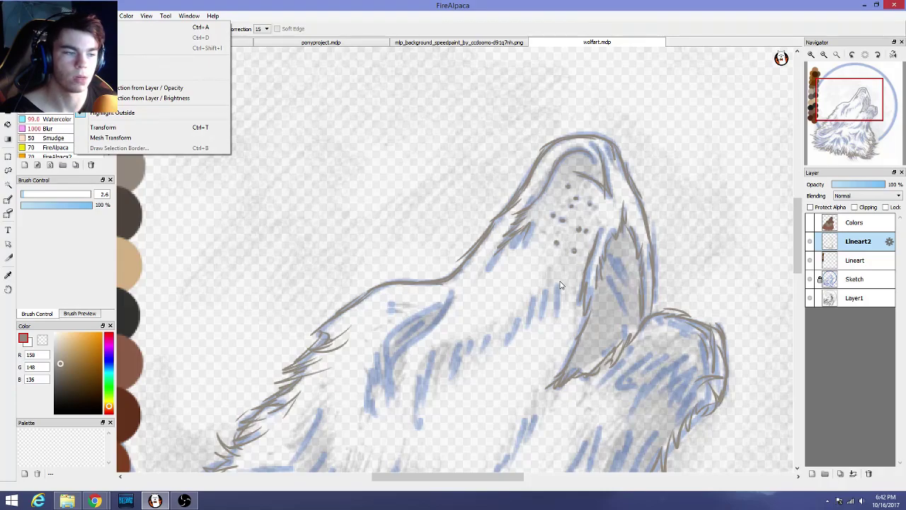
pyautogui.click(360, 277)
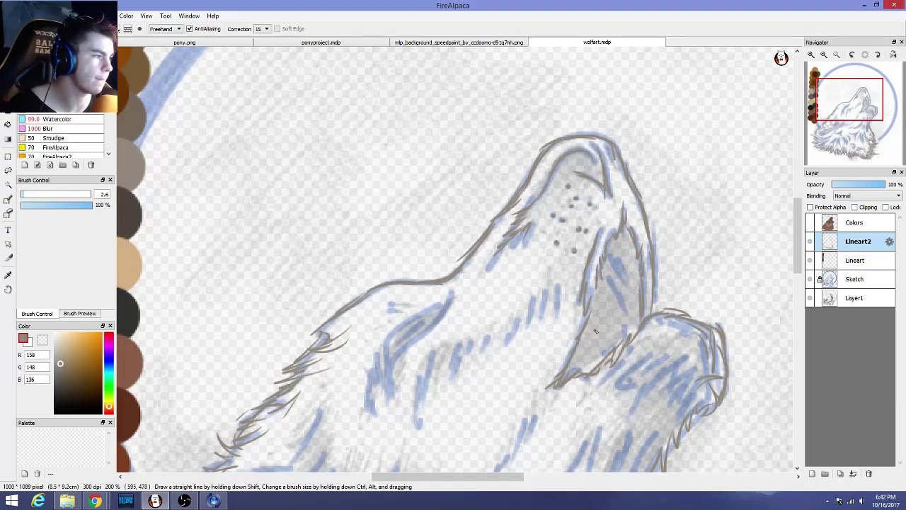
# Hide the blue Sketch layer to check the inked line art of the whole wolf
pyautogui.scroll(1, 595, 331)
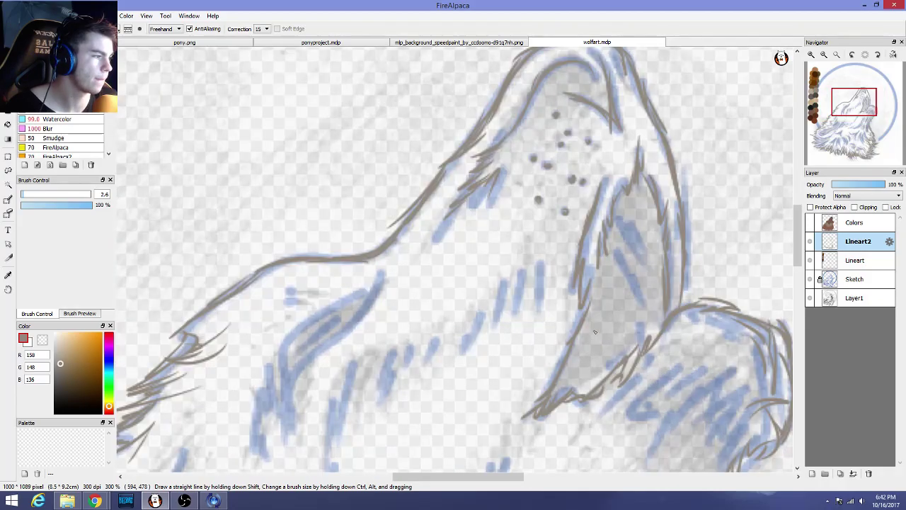
pyautogui.scroll(-4, 595, 331)
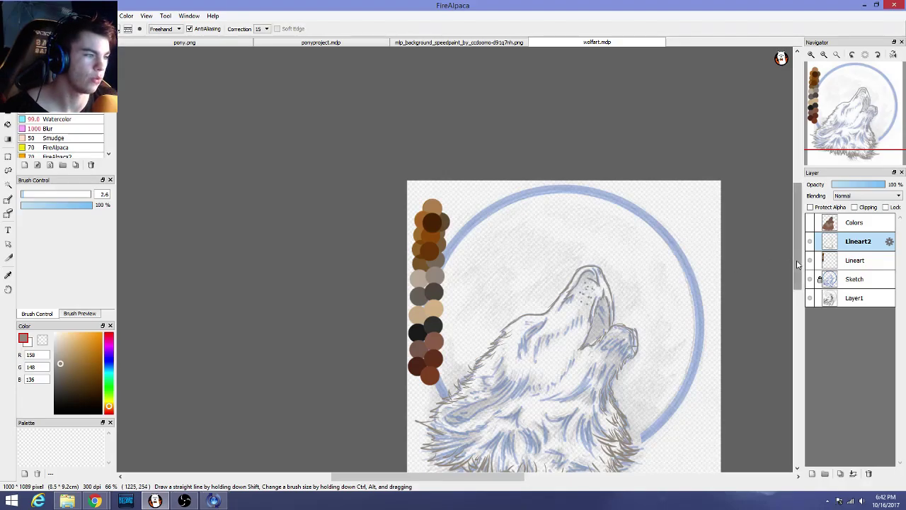
pyautogui.moveTo(798, 263); pyautogui.dragTo(798, 287)
pyautogui.click(811, 280)
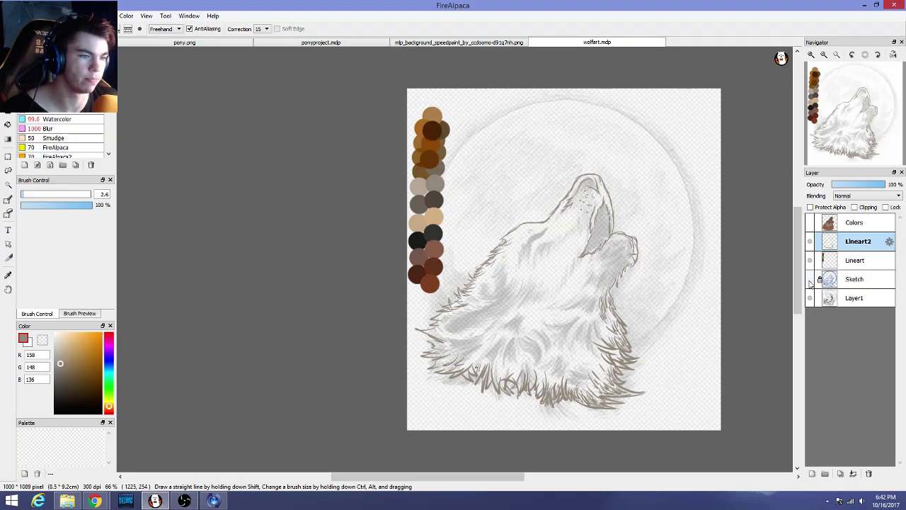
# Show the Sketch layer again and ink thin fur strands inside the ruff's lower back corner, undoing misplaced ones
pyautogui.click(811, 281)
pyautogui.scroll(3, 481, 351)
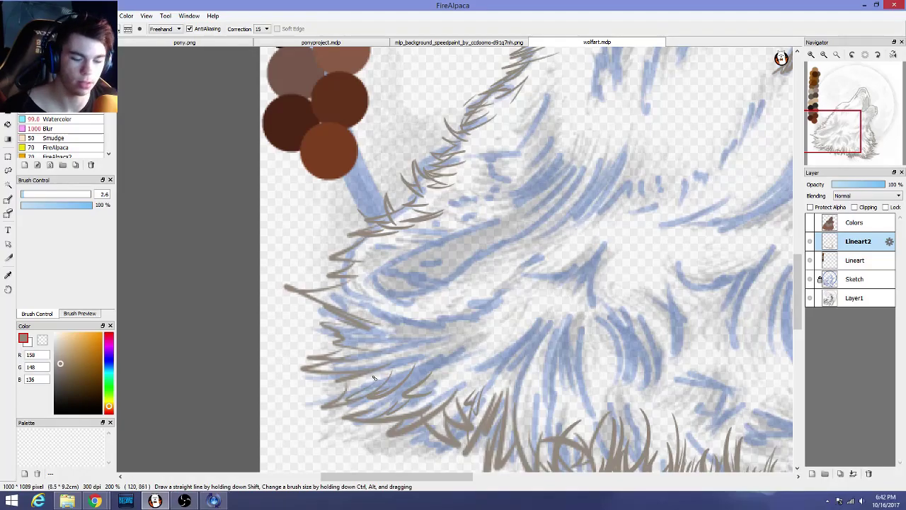
pyautogui.moveTo(358, 396); pyautogui.dragTo(386, 366)
pyautogui.scroll(3, 381, 388)
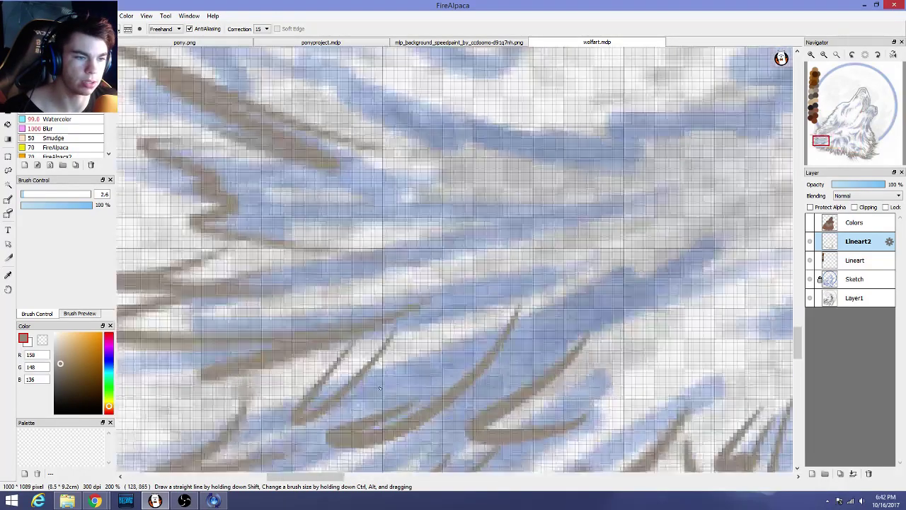
pyautogui.hotkey('ctrl', 'z')
pyautogui.moveTo(333, 386)
pyautogui.mouseDown()
pyautogui.moveTo(298, 407)
pyautogui.moveTo(373, 364)
pyautogui.mouseUp()
pyautogui.hotkey('ctrl', 'z')
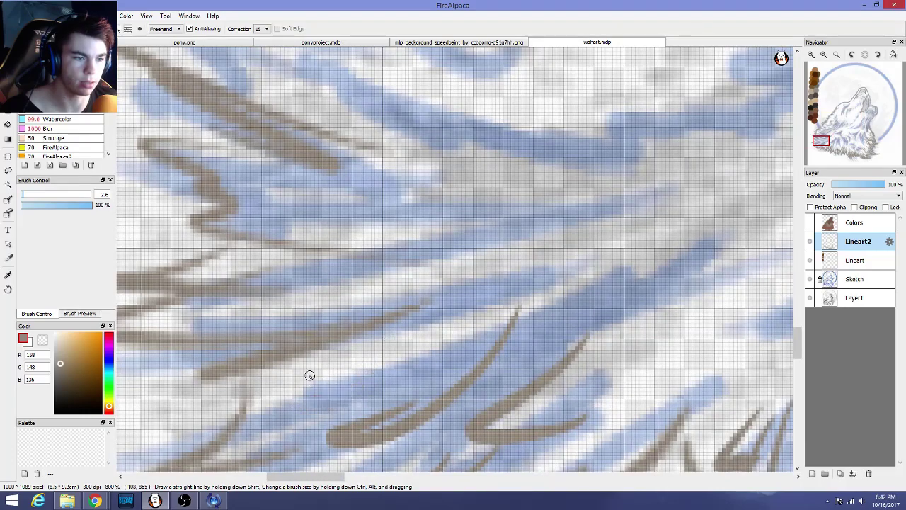
pyautogui.moveTo(311, 375); pyautogui.dragTo(444, 324)
pyautogui.hotkey('ctrl', 'z')
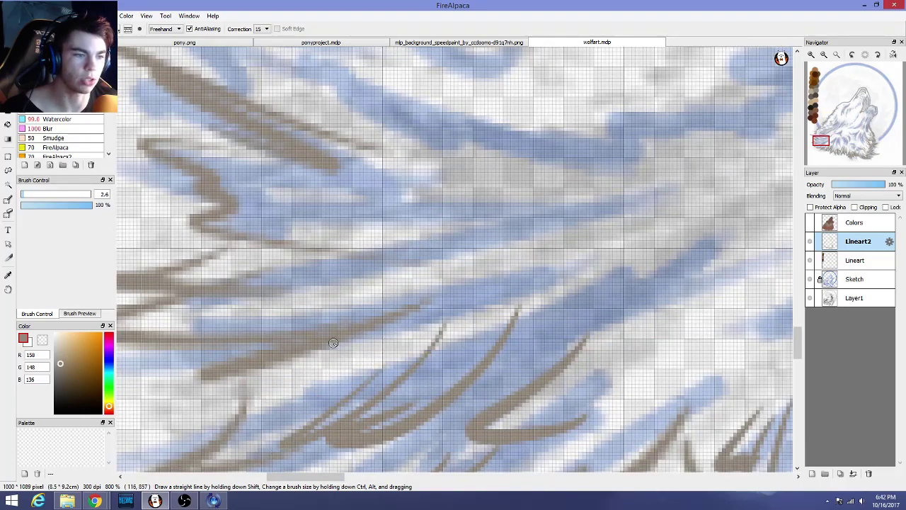
# Ink a dense cluster of short curved fur strands filling the ruff just above its lower back edge
pyautogui.moveTo(320, 290); pyautogui.dragTo(411, 274)
pyautogui.moveTo(387, 342)
pyautogui.mouseDown()
pyautogui.moveTo(336, 380)
pyautogui.moveTo(447, 293)
pyautogui.moveTo(352, 374)
pyautogui.mouseUp()
pyautogui.moveTo(264, 397); pyautogui.dragTo(319, 375)
pyautogui.moveTo(306, 424); pyautogui.dragTo(456, 276)
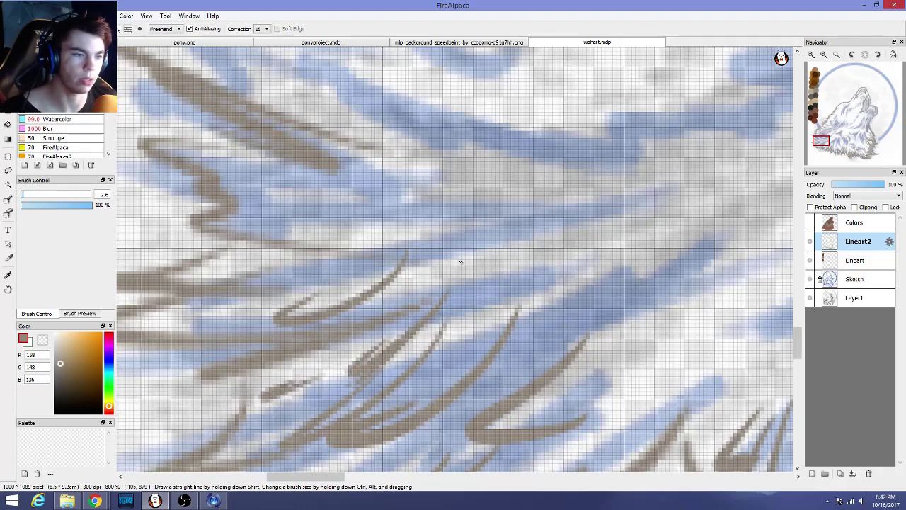
pyautogui.moveTo(419, 364); pyautogui.dragTo(470, 300)
pyautogui.moveTo(417, 362); pyautogui.dragTo(456, 297)
pyautogui.moveTo(407, 382); pyautogui.dragTo(512, 283)
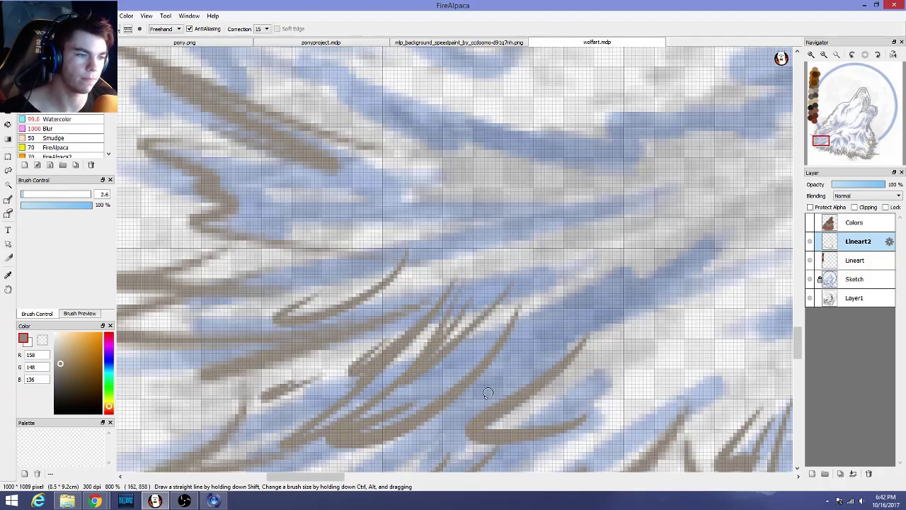
pyautogui.moveTo(487, 394); pyautogui.dragTo(541, 334)
pyautogui.moveTo(472, 415); pyautogui.dragTo(613, 289)
pyautogui.scroll(-1, 554, 346)
pyautogui.scroll(-8, 595, 324)
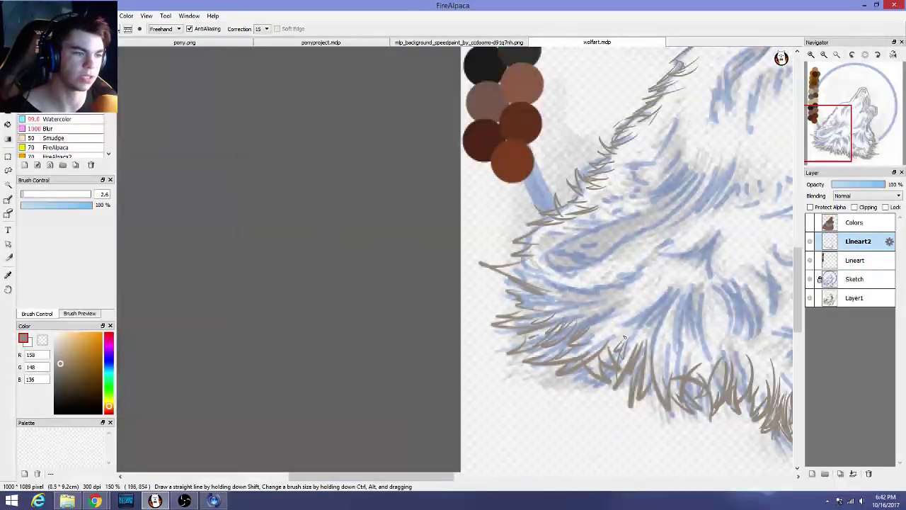
pyautogui.scroll(-4, 624, 337)
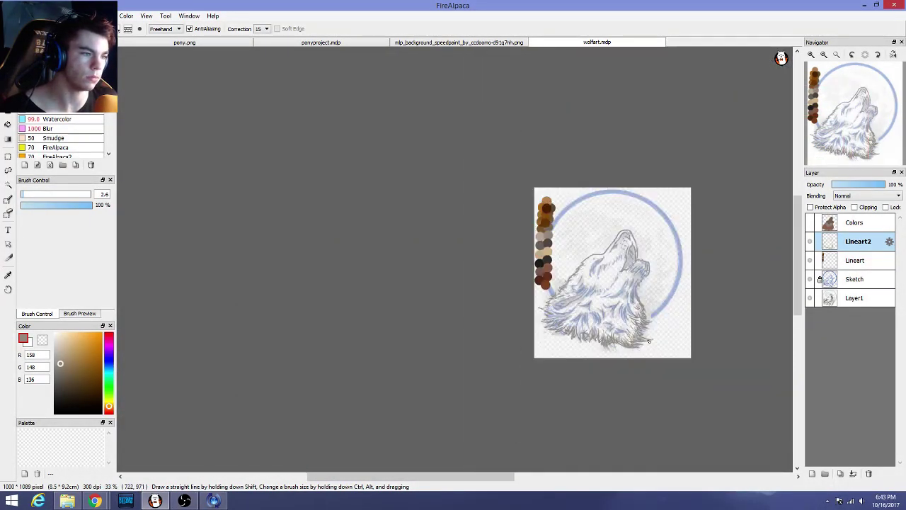
# Set the brush size to 4.2 and thicken the pointed fur tips along the ruff's back edge
pyautogui.scroll(4, 652, 322)
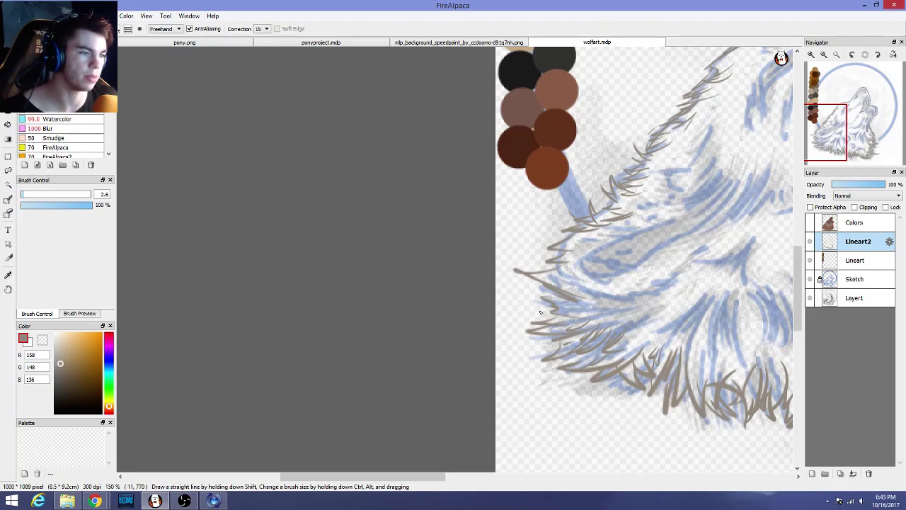
pyautogui.moveTo(34, 192); pyautogui.dragTo(28, 199)
pyautogui.scroll(2, 639, 349)
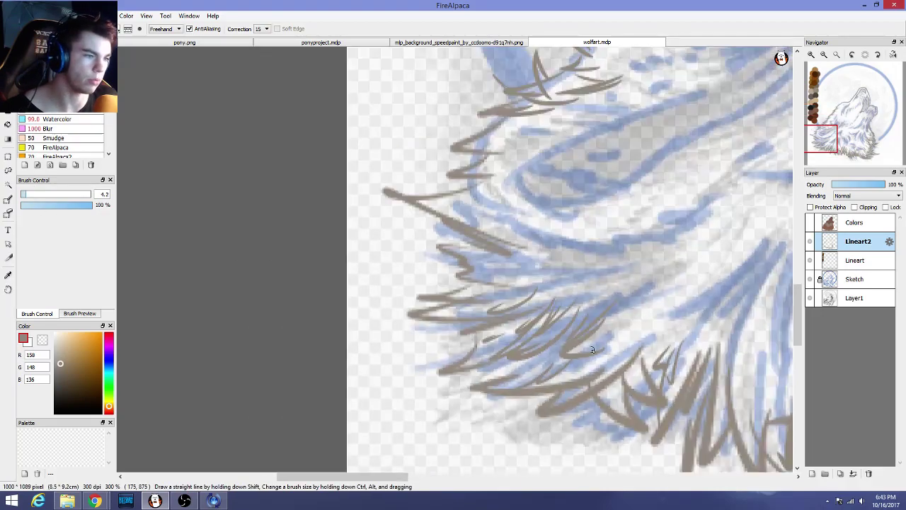
pyautogui.moveTo(487, 296)
pyautogui.mouseDown()
pyautogui.moveTo(414, 309)
pyautogui.moveTo(423, 299)
pyautogui.mouseUp()
pyautogui.moveTo(468, 278)
pyautogui.mouseDown()
pyautogui.moveTo(407, 286)
pyautogui.moveTo(505, 277)
pyautogui.mouseUp()
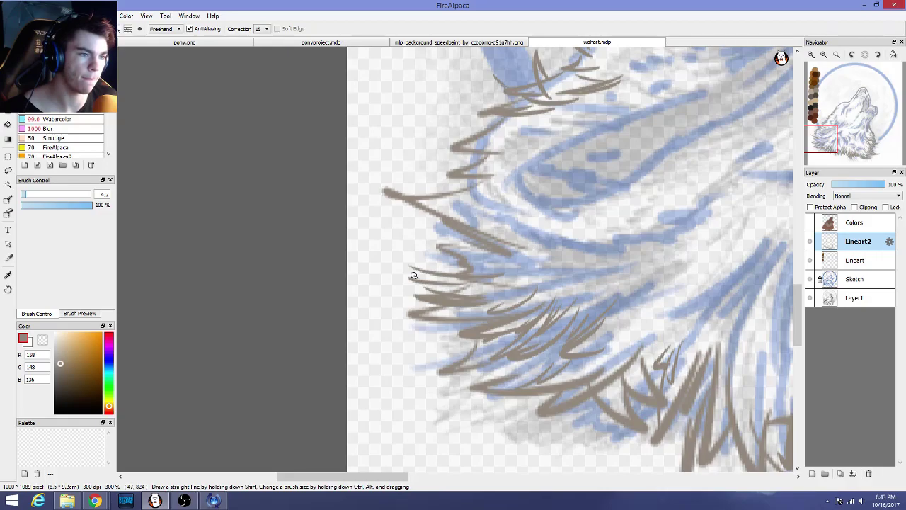
# Undo the misplaced strands and redraw a fur strand linking the tips on the ruff's back edge
pyautogui.hotkey('ctrl', 'z')
pyautogui.hotkey('ctrl', 'z')
pyautogui.moveTo(431, 289); pyautogui.dragTo(509, 271)
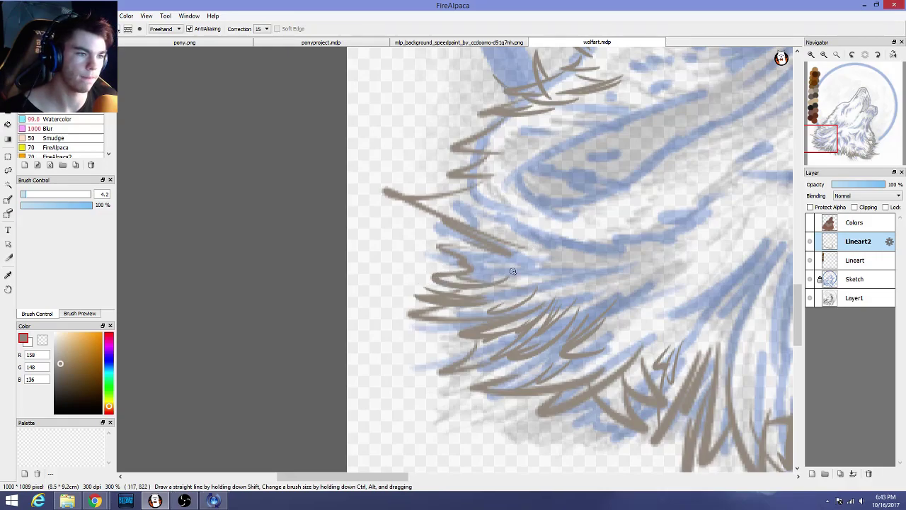
pyautogui.hotkey('ctrl', 'z')
pyautogui.moveTo(419, 295); pyautogui.dragTo(495, 269)
pyautogui.hotkey('ctrl', 'z')
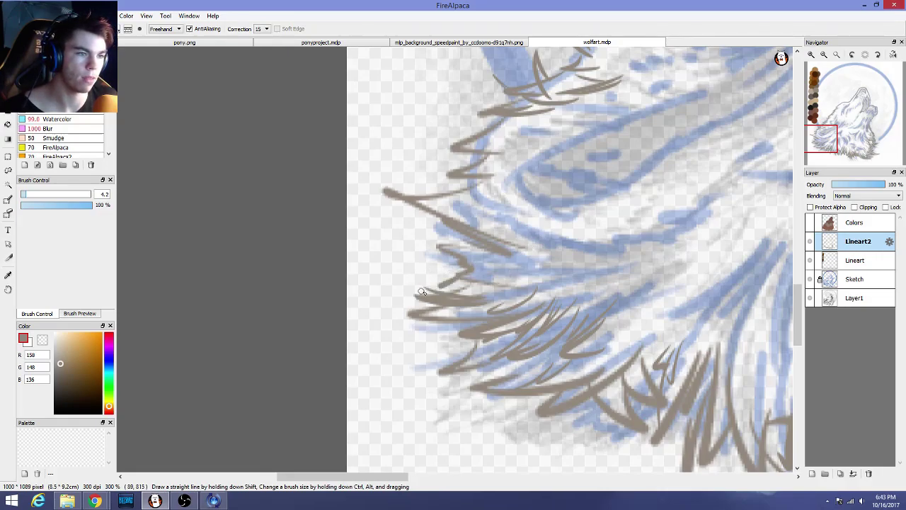
pyautogui.moveTo(423, 292); pyautogui.dragTo(522, 245)
# Ink a pointed fur tuft below the longest spike on the ruff's back edge, undoing misplaced strokes
pyautogui.moveTo(404, 230); pyautogui.dragTo(517, 239)
pyautogui.hotkey('ctrl', 'z')
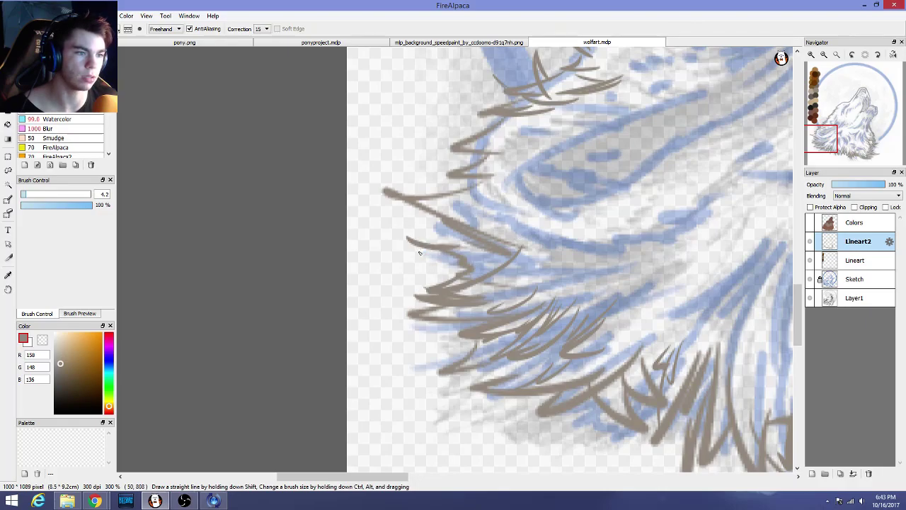
pyautogui.moveTo(420, 252)
pyautogui.mouseDown()
pyautogui.moveTo(459, 262)
pyautogui.moveTo(444, 249)
pyautogui.moveTo(412, 241)
pyautogui.moveTo(410, 250)
pyautogui.mouseUp()
pyautogui.hotkey('ctrl', 'z')
pyautogui.hotkey('ctrl', 'z')
pyautogui.scroll(-4, 611, 291)
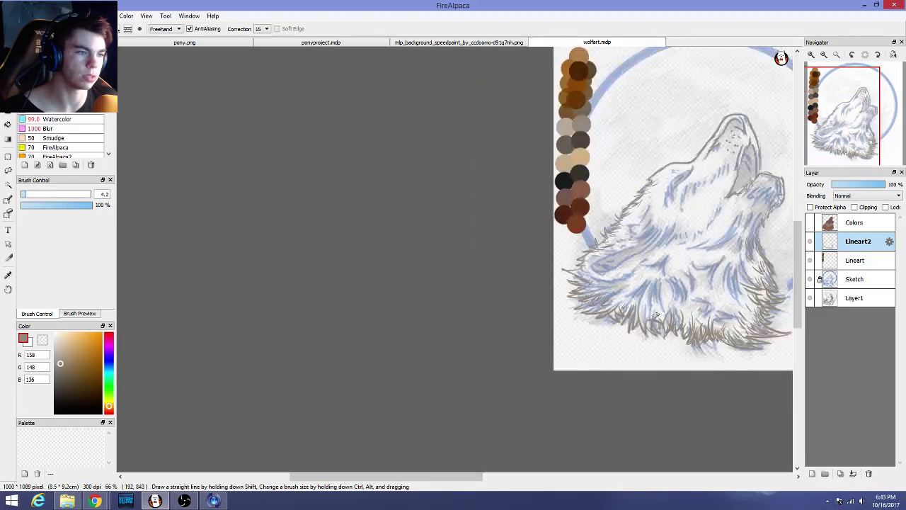
# Ink two short strands branching from the longest fur spike on the ruff's back edge
pyautogui.scroll(4, 660, 316)
pyautogui.moveTo(330, 130); pyautogui.dragTo(382, 118)
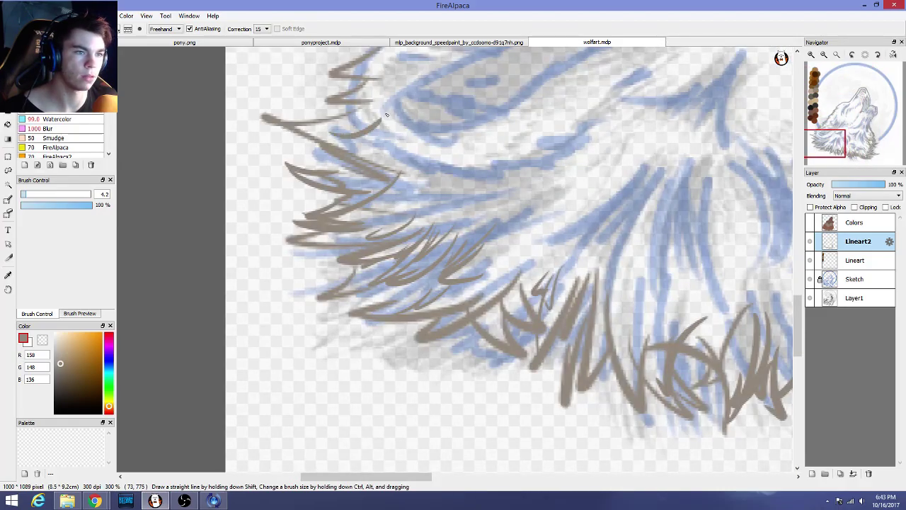
pyautogui.moveTo(330, 133); pyautogui.dragTo(399, 164)
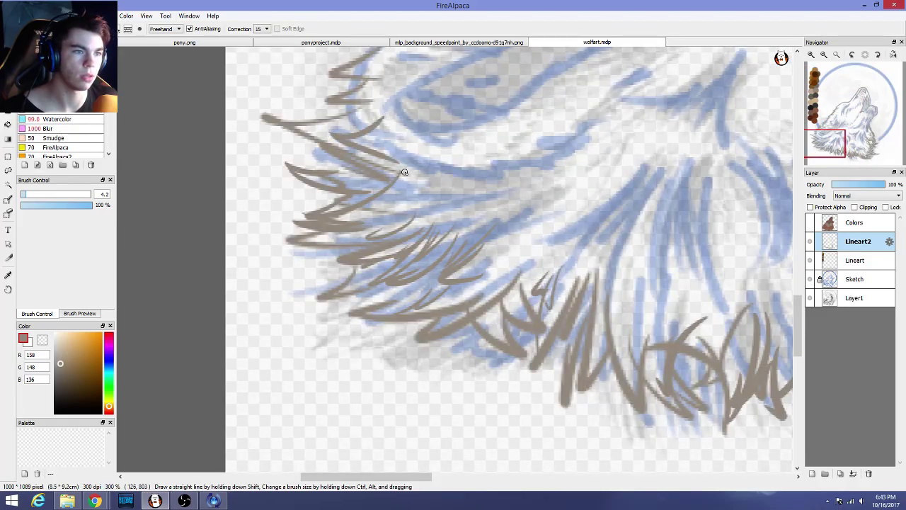
pyautogui.scroll(2, 401, 184)
pyautogui.scroll(-6, 403, 196)
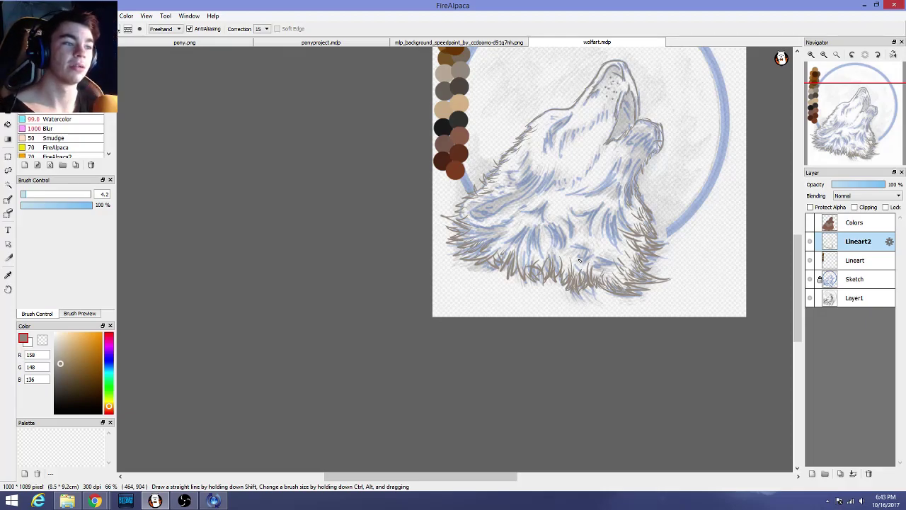
# Set the brush size to 2.6 and ink the lower contour of the closed eye, redrawing its tail after undoing attempts
pyautogui.scroll(4, 599, 247)
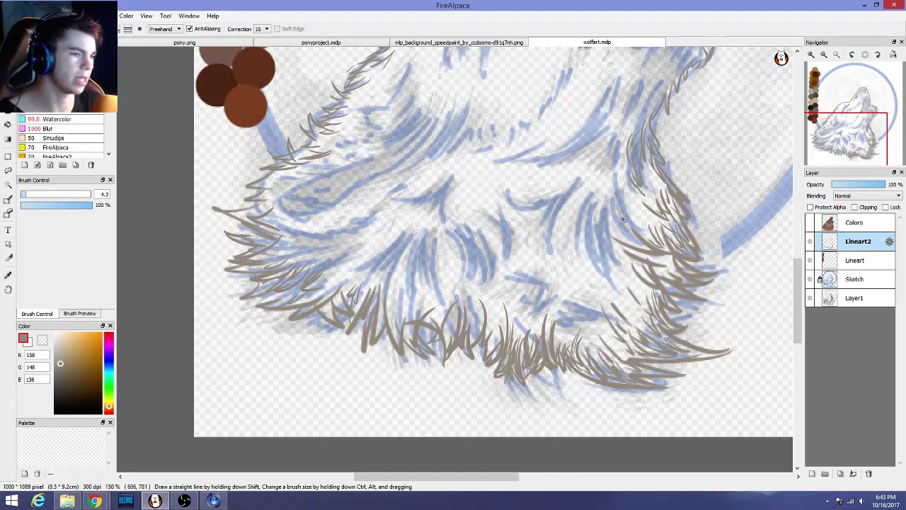
pyautogui.scroll(3, 802, 278)
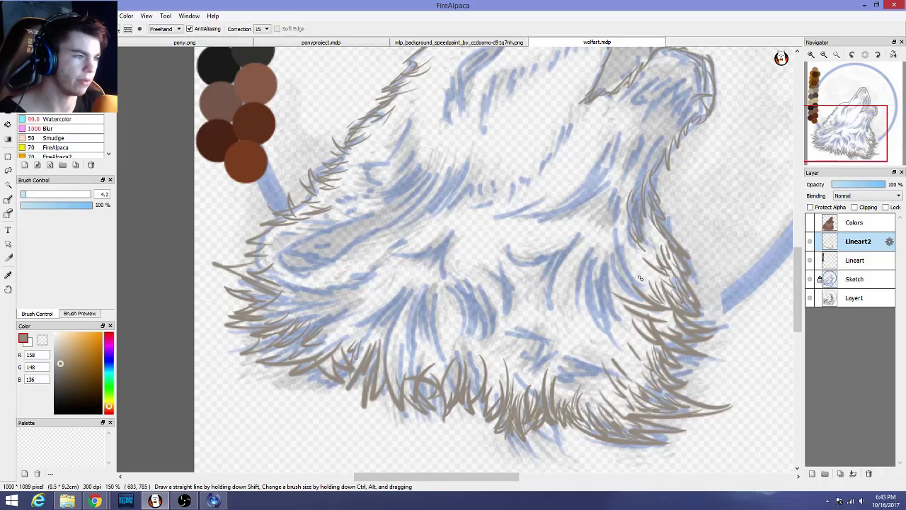
pyautogui.scroll(-2, 639, 279)
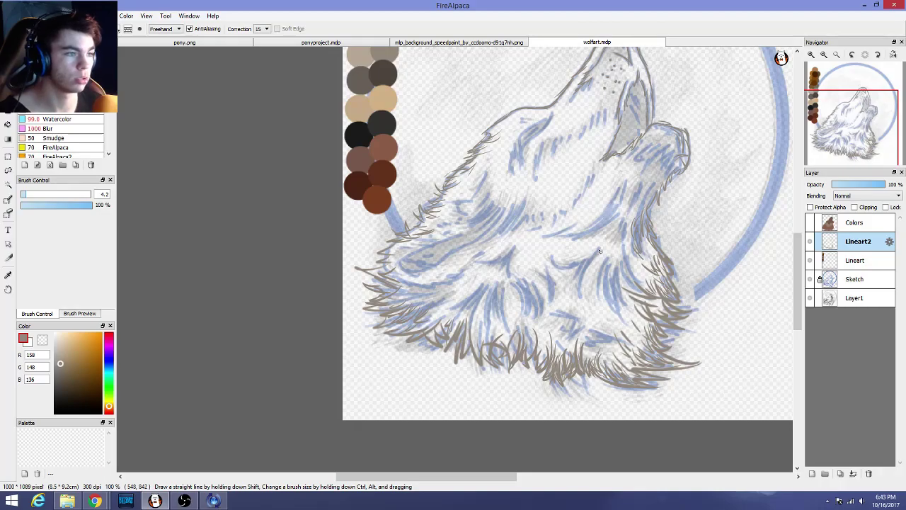
pyautogui.scroll(3, 601, 73)
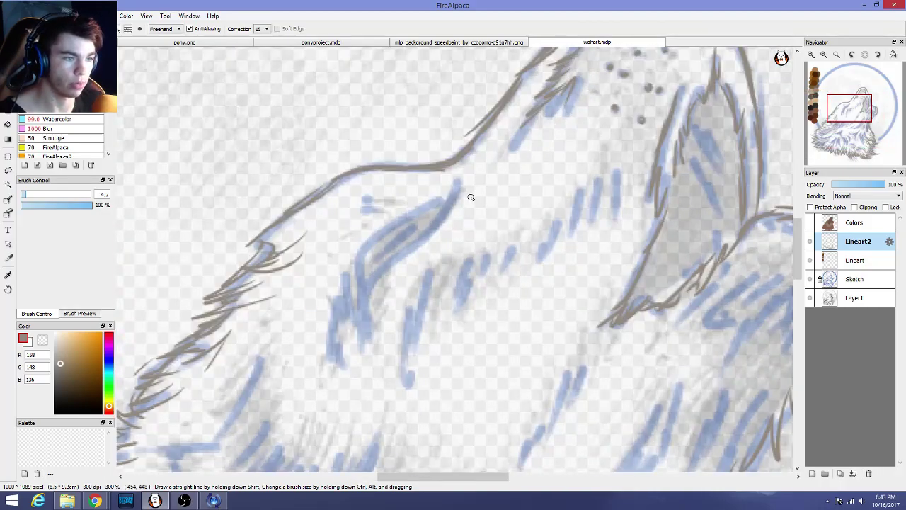
pyautogui.click(22, 195)
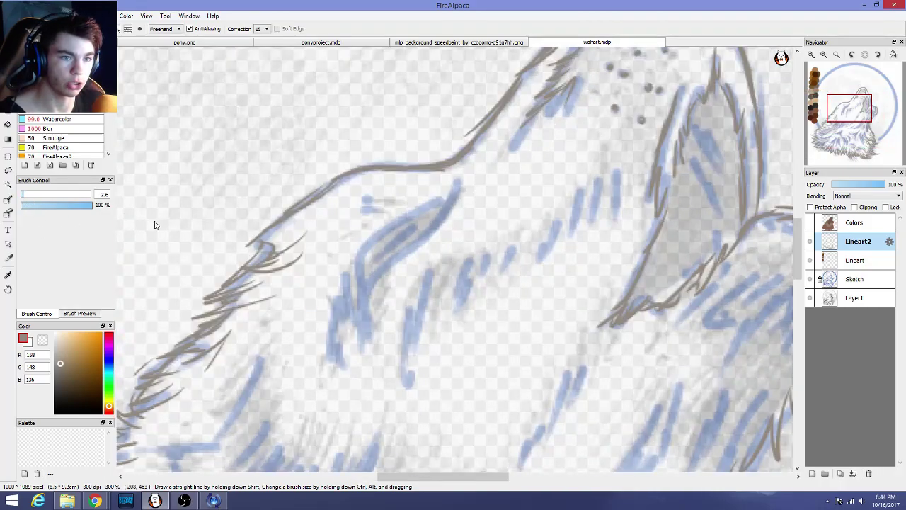
pyautogui.moveTo(463, 184)
pyautogui.mouseDown()
pyautogui.moveTo(437, 225)
pyautogui.moveTo(386, 261)
pyautogui.moveTo(365, 298)
pyautogui.mouseUp()
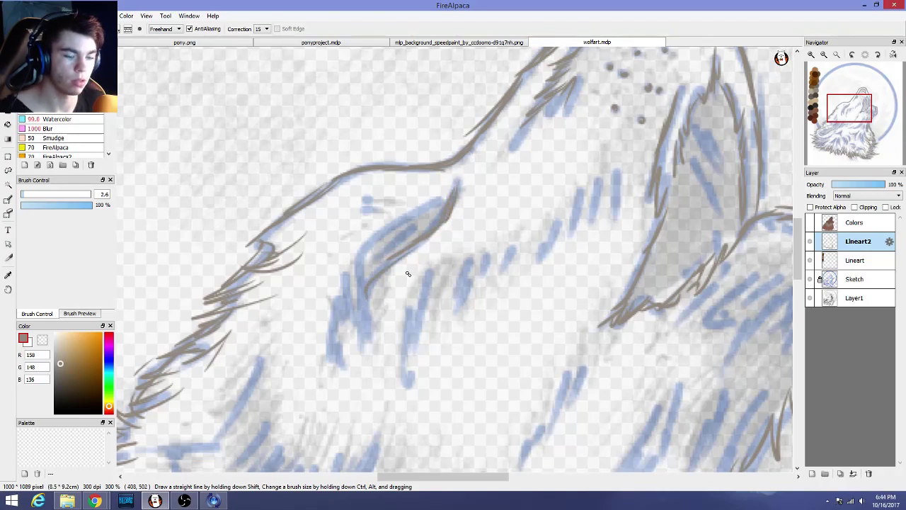
pyautogui.hotkey('ctrl', 'z')
pyautogui.moveTo(407, 251); pyautogui.dragTo(361, 336)
pyautogui.hotkey('ctrl', 'z')
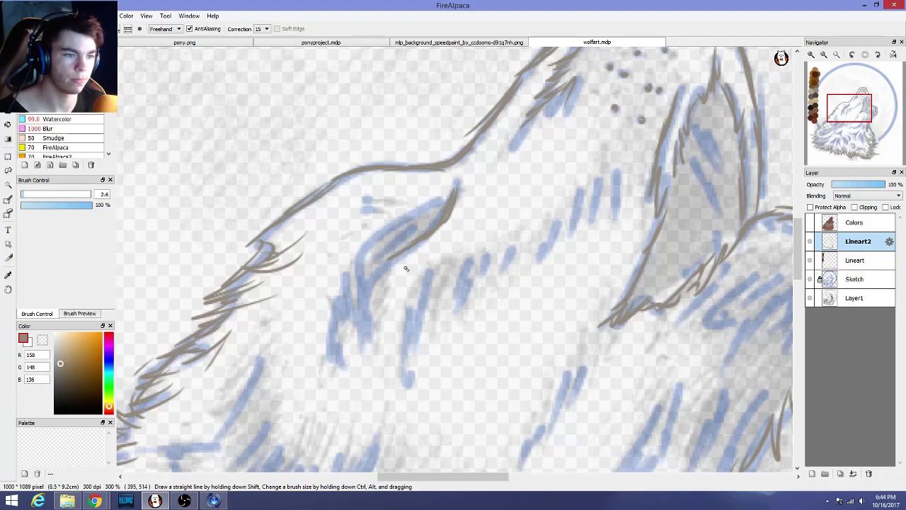
pyautogui.moveTo(418, 249)
pyautogui.mouseDown()
pyautogui.moveTo(360, 333)
pyautogui.moveTo(365, 285)
pyautogui.moveTo(352, 327)
pyautogui.moveTo(366, 266)
pyautogui.moveTo(402, 219)
pyautogui.moveTo(449, 191)
pyautogui.moveTo(386, 229)
pyautogui.moveTo(365, 287)
pyautogui.mouseUp()
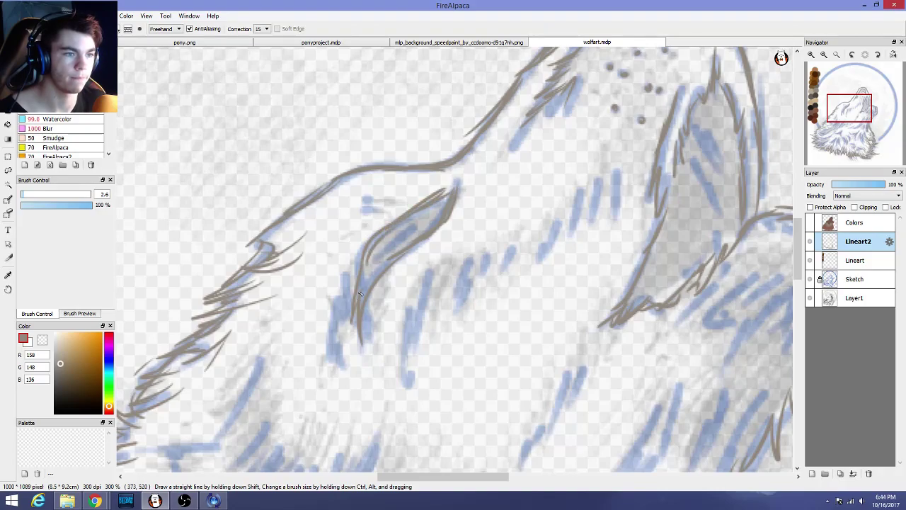
# Ink the upper contour of the closed eye, undoing the extra strokes and redrawing the line along the sketch
pyautogui.moveTo(382, 231)
pyautogui.mouseDown()
pyautogui.moveTo(362, 283)
pyautogui.moveTo(358, 346)
pyautogui.mouseUp()
pyautogui.scroll(-2, 385, 313)
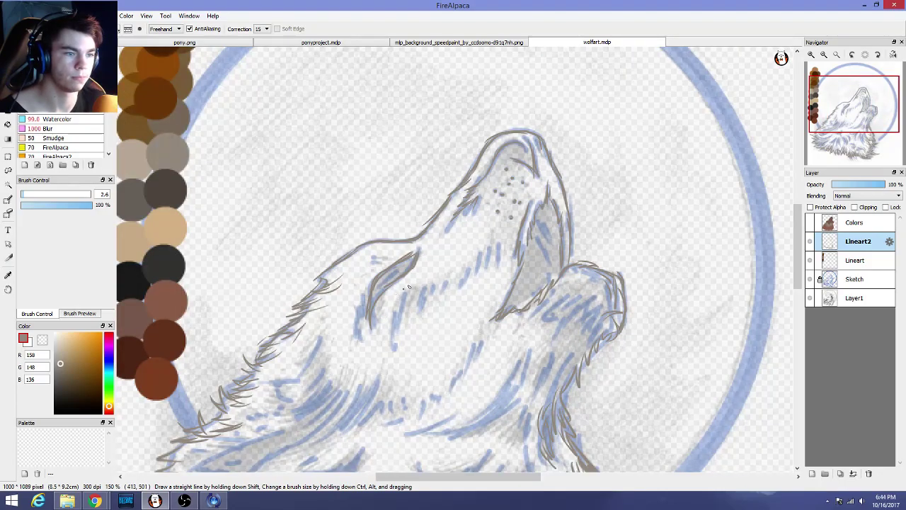
pyautogui.scroll(3, 401, 300)
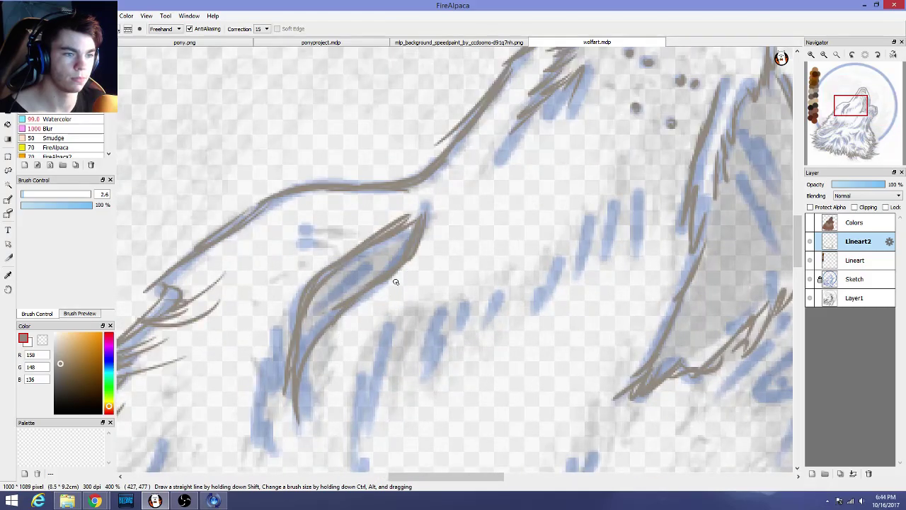
pyautogui.hotkey('ctrl', 'z')
pyautogui.hotkey('ctrl', 'z')
pyautogui.hotkey('ctrl', 'z')
pyautogui.hotkey('ctrl', 'z')
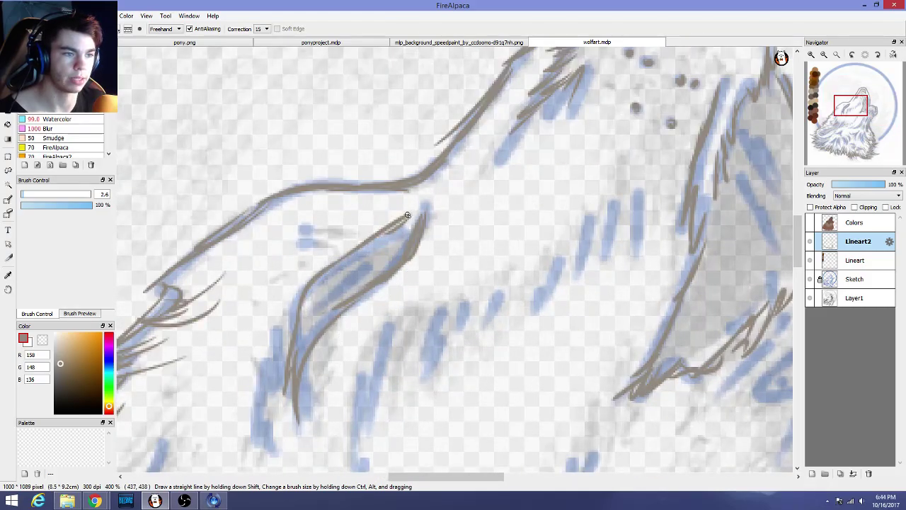
pyautogui.moveTo(407, 215)
pyautogui.mouseDown()
pyautogui.moveTo(310, 300)
pyautogui.moveTo(283, 373)
pyautogui.mouseUp()
# Ink short jagged fur strands trailing down behind the rear corner of the eye
pyautogui.moveTo(282, 332); pyautogui.dragTo(282, 382)
pyautogui.moveTo(281, 382)
pyautogui.mouseDown()
pyautogui.moveTo(267, 342)
pyautogui.moveTo(264, 370)
pyautogui.mouseUp()
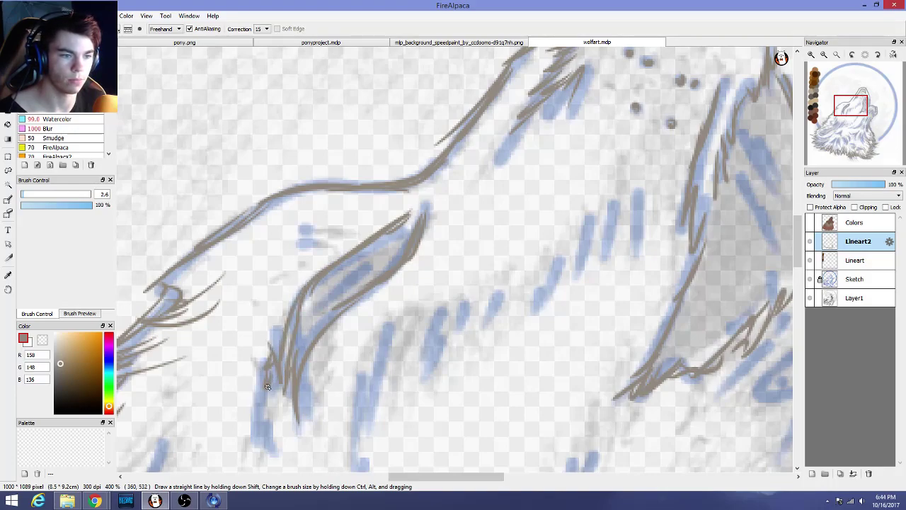
pyautogui.moveTo(275, 364)
pyautogui.mouseDown()
pyautogui.moveTo(260, 389)
pyautogui.moveTo(278, 379)
pyautogui.moveTo(266, 387)
pyautogui.moveTo(262, 400)
pyautogui.moveTo(273, 397)
pyautogui.moveTo(261, 427)
pyautogui.moveTo(249, 393)
pyautogui.mouseUp()
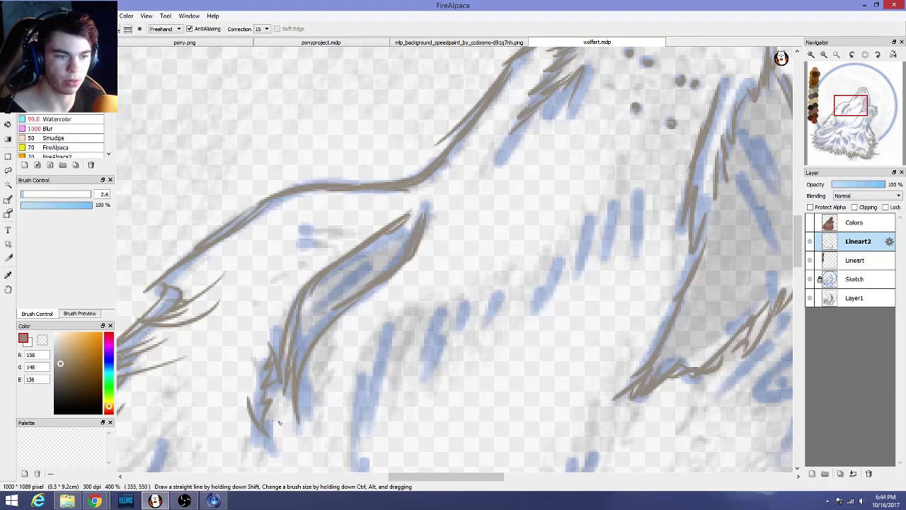
pyautogui.scroll(-3, 279, 422)
pyautogui.scroll(3, 327, 421)
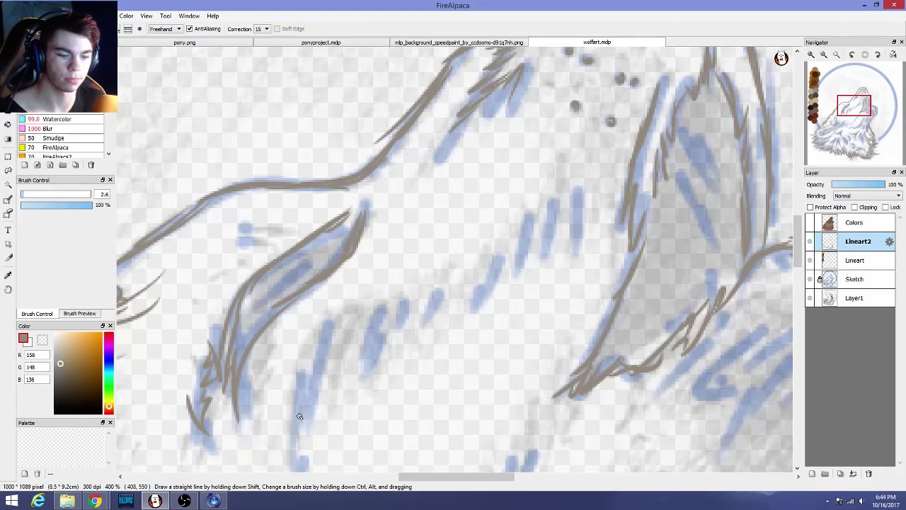
pyautogui.scroll(-5, 300, 416)
pyautogui.scroll(3, 300, 417)
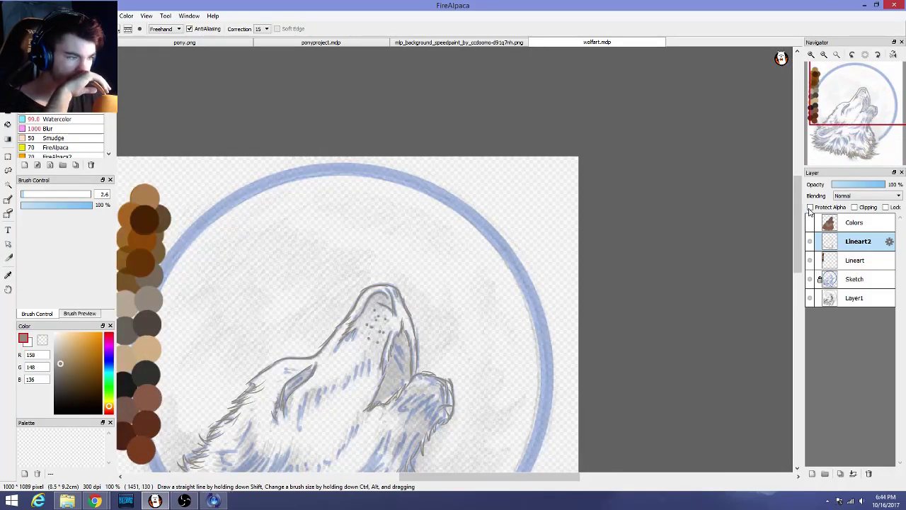
pyautogui.moveTo(798, 226); pyautogui.dragTo(798, 253)
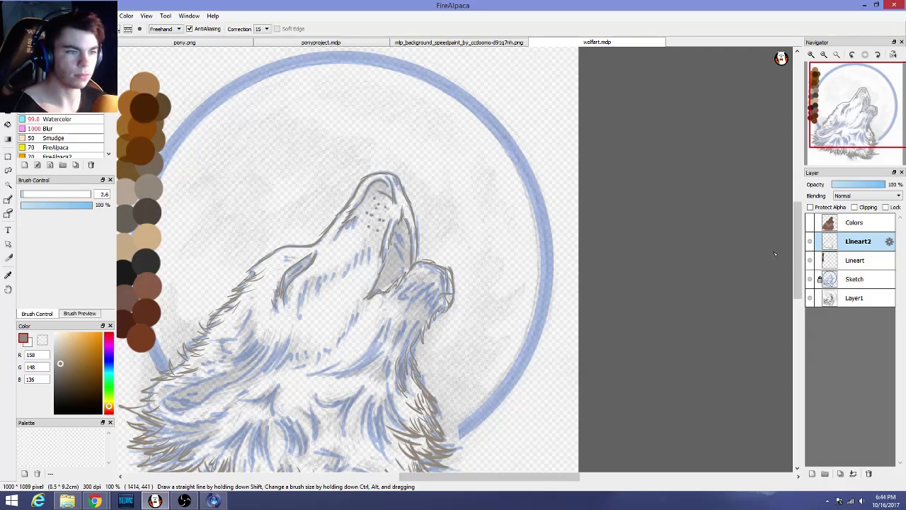
pyautogui.scroll(3, 416, 271)
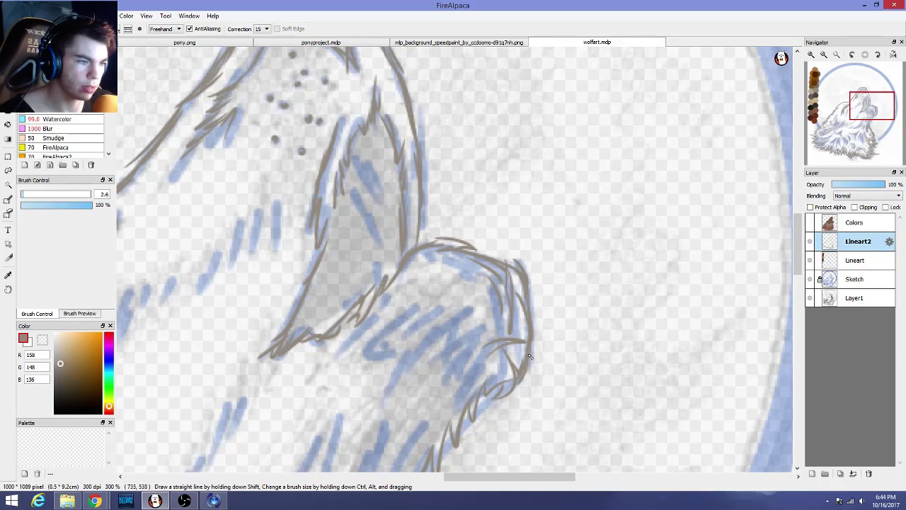
# Ink short curved fur strands inside the tip of the lower jaw, following the sketch
pyautogui.moveTo(528, 354)
pyautogui.mouseDown()
pyautogui.moveTo(493, 363)
pyautogui.moveTo(526, 353)
pyautogui.moveTo(499, 368)
pyautogui.moveTo(507, 363)
pyautogui.moveTo(491, 379)
pyautogui.mouseUp()
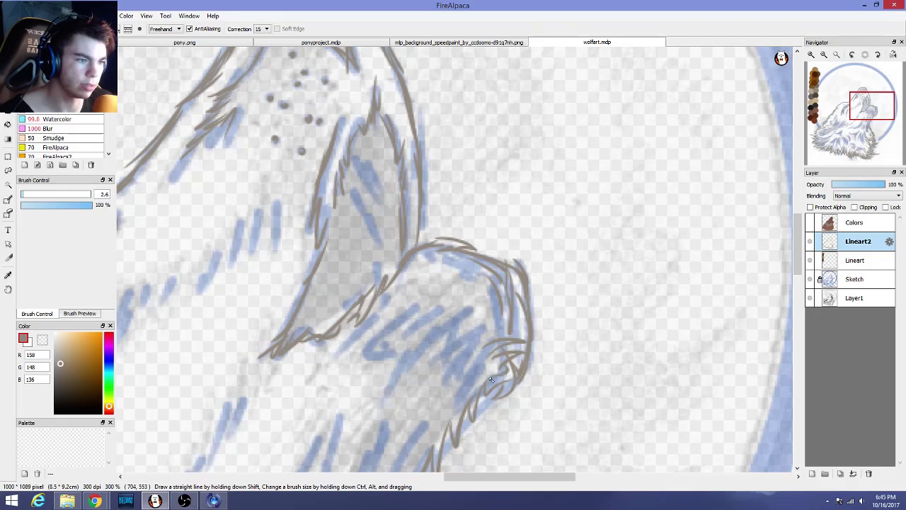
pyautogui.moveTo(521, 339)
pyautogui.mouseDown()
pyautogui.moveTo(493, 322)
pyautogui.moveTo(497, 337)
pyautogui.mouseUp()
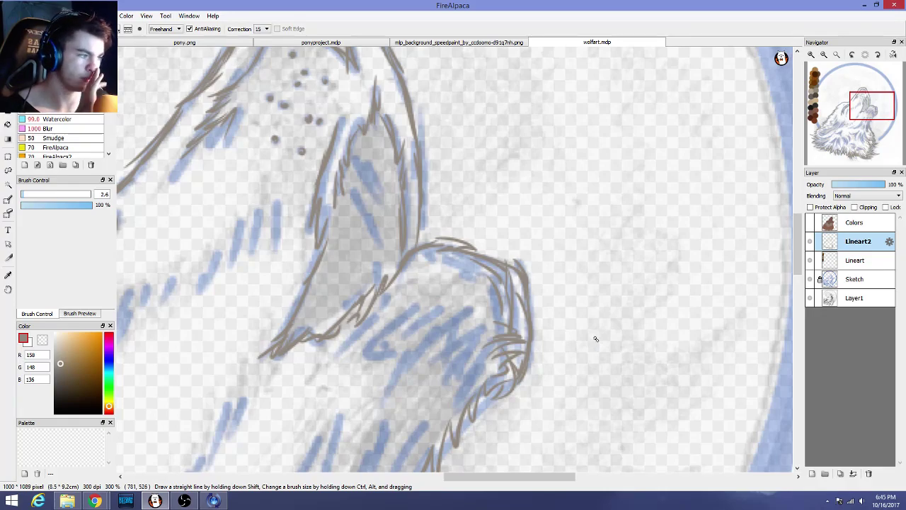
pyautogui.scroll(1, 425, 346)
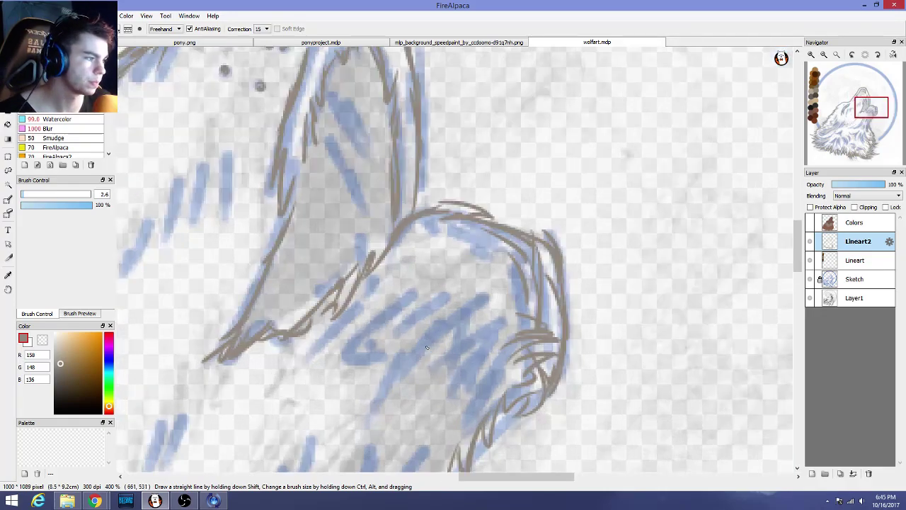
# Ink two small brow marks over the blue sketch dabs between the forehead outline and the eye
pyautogui.scroll(-2, 427, 347)
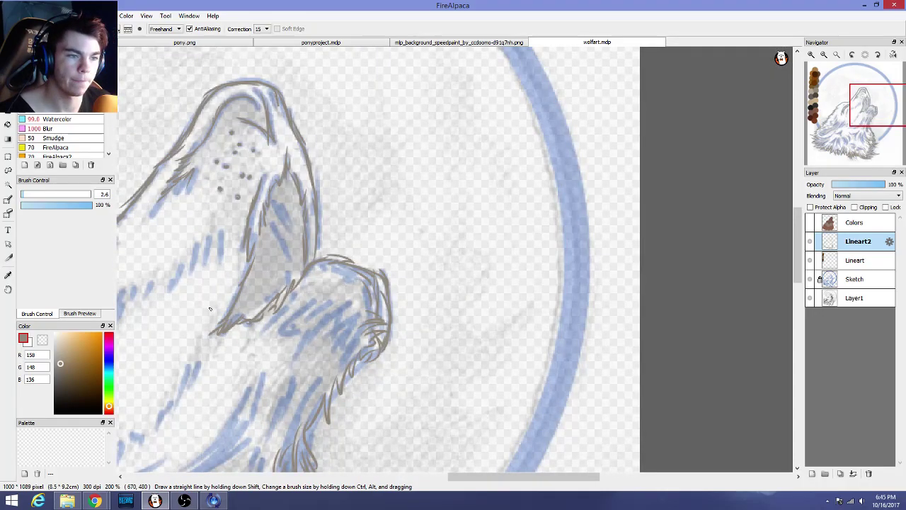
pyautogui.moveTo(473, 479); pyautogui.dragTo(385, 482)
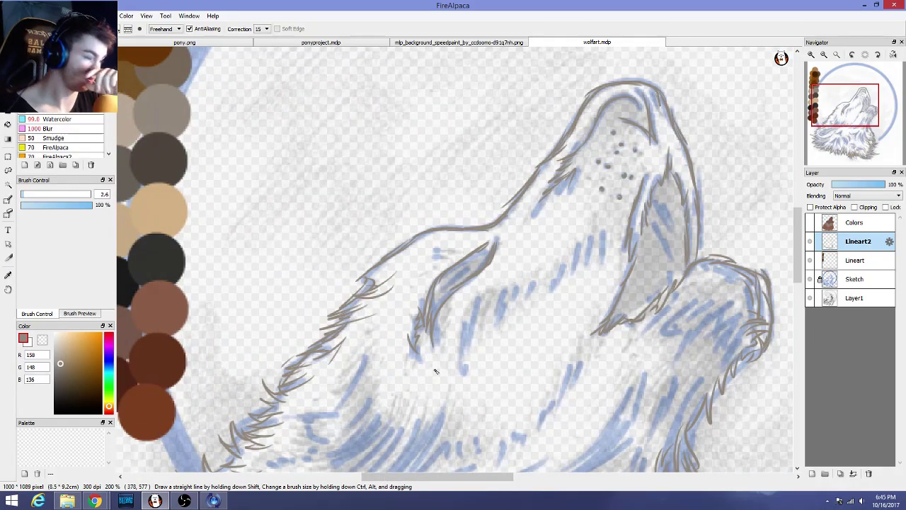
pyautogui.scroll(4, 442, 259)
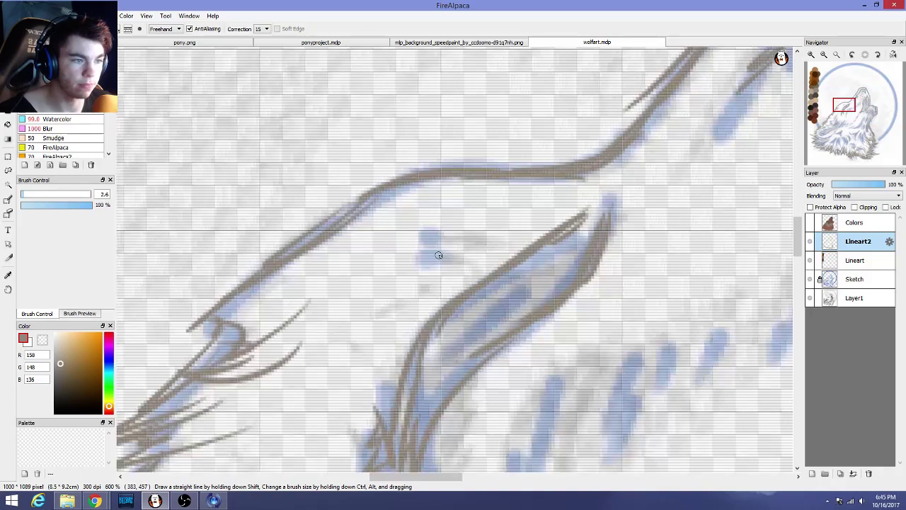
pyautogui.moveTo(432, 238); pyautogui.dragTo(422, 236)
pyautogui.click(426, 256)
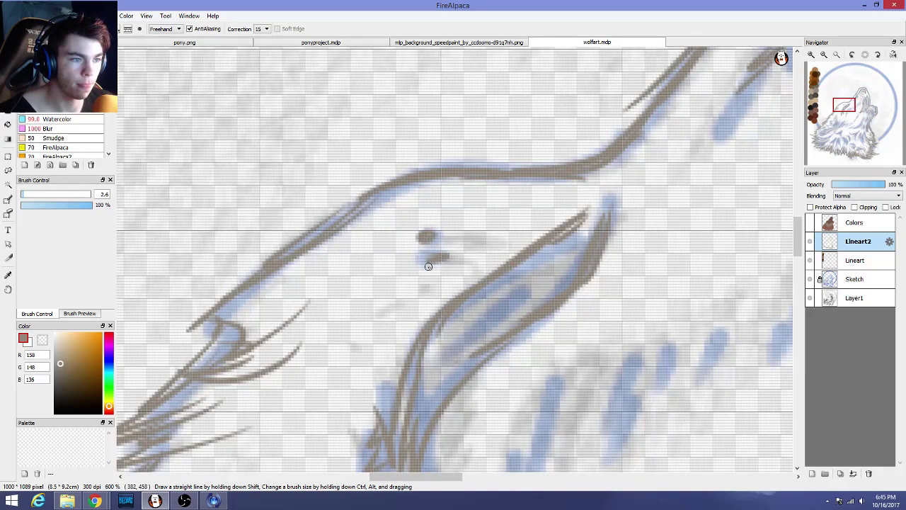
pyautogui.scroll(-3, 429, 275)
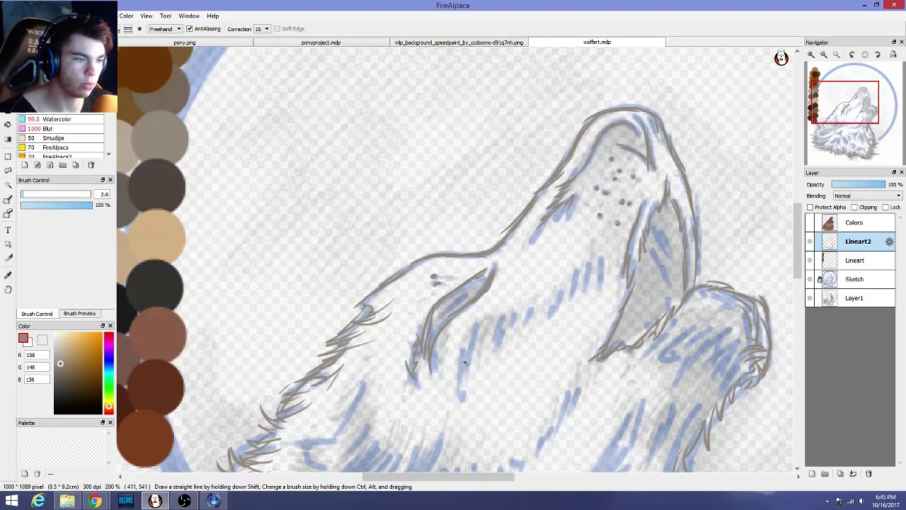
# Switch to Chrome to view the gray wolf reference photo in the image search, and return to FireAlpaca
pyautogui.scroll(1, 631, 377)
pyautogui.scroll(-2, 729, 326)
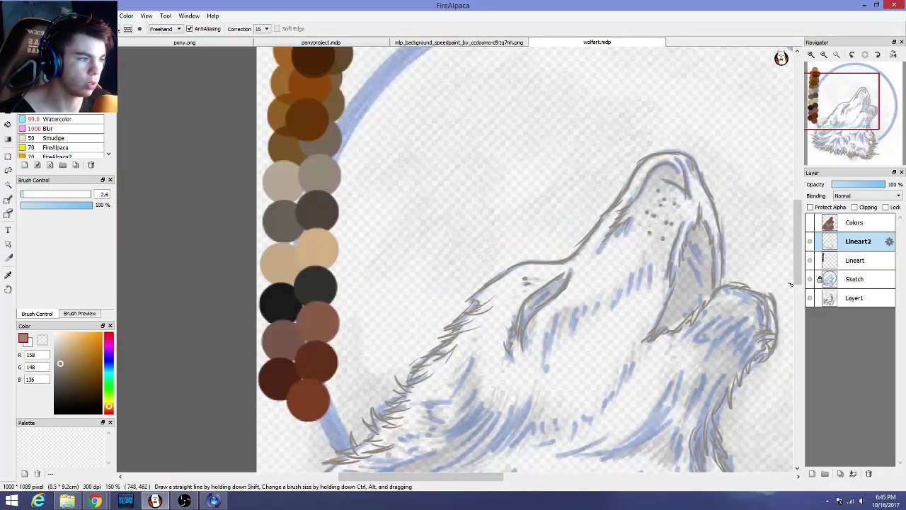
pyautogui.moveTo(796, 276); pyautogui.dragTo(792, 308)
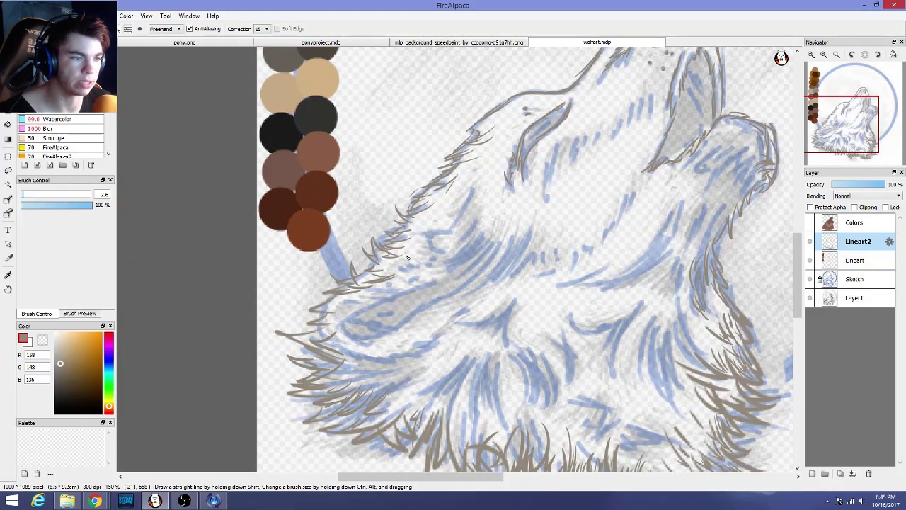
pyautogui.scroll(1, 446, 213)
pyautogui.scroll(-1, 446, 212)
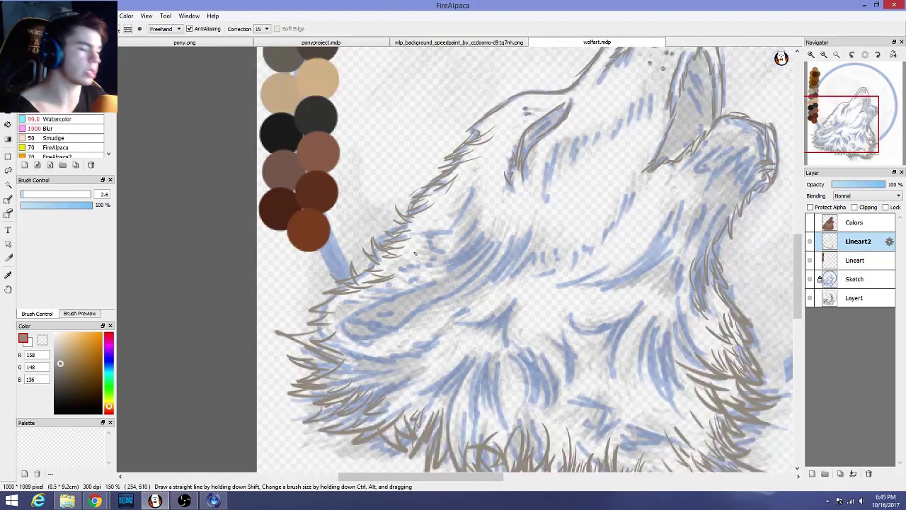
pyautogui.click(94, 500)
pyautogui.click(368, 453)
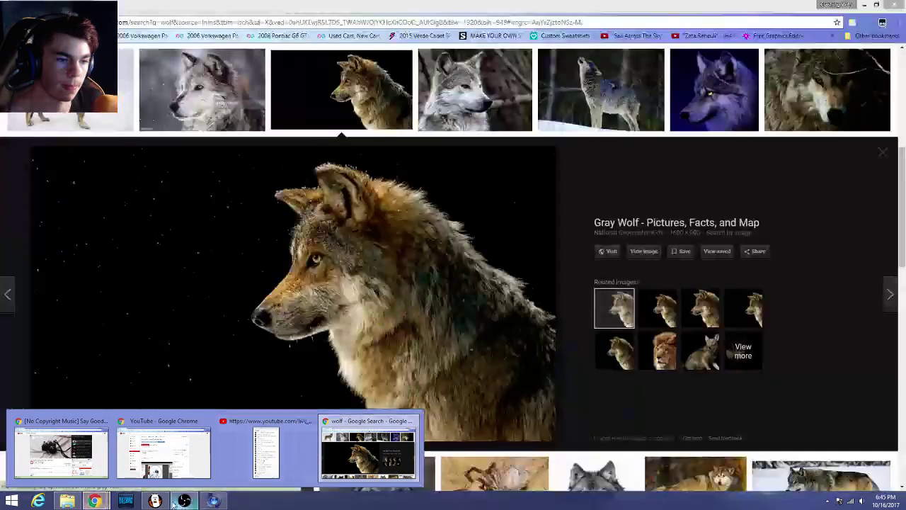
pyautogui.click(155, 501)
# Close the Apple Software Update window
pyautogui.rightClick(213, 500)
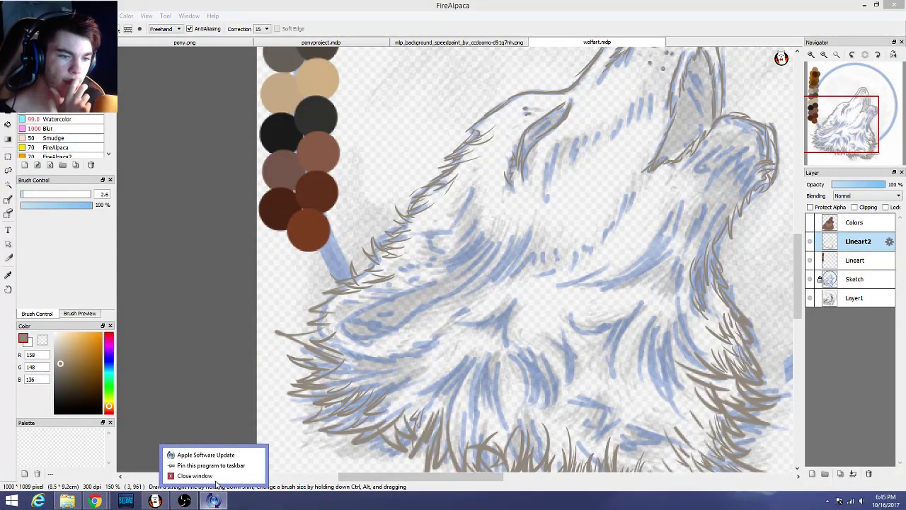
pyautogui.click(205, 475)
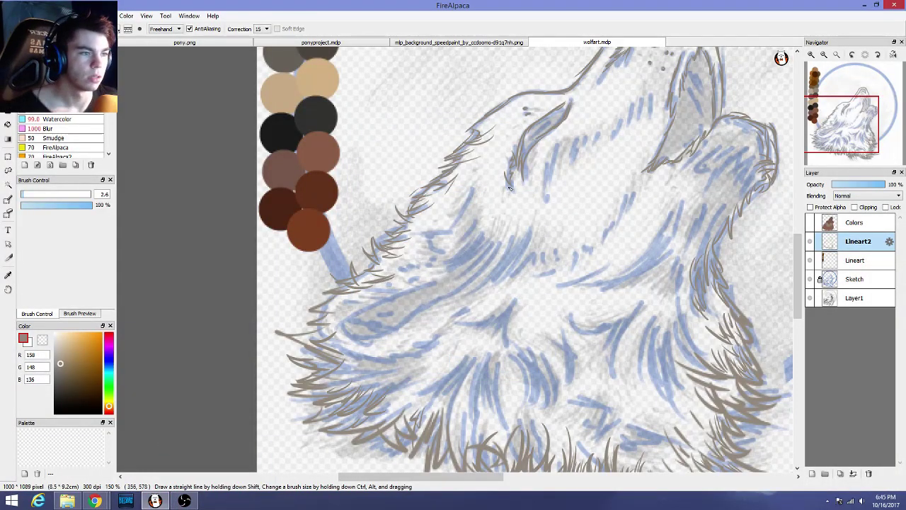
# Set the brush color to black (0, 0, 0) and ink a narrow slanted oval inside the eye
pyautogui.scroll(3, 522, 168)
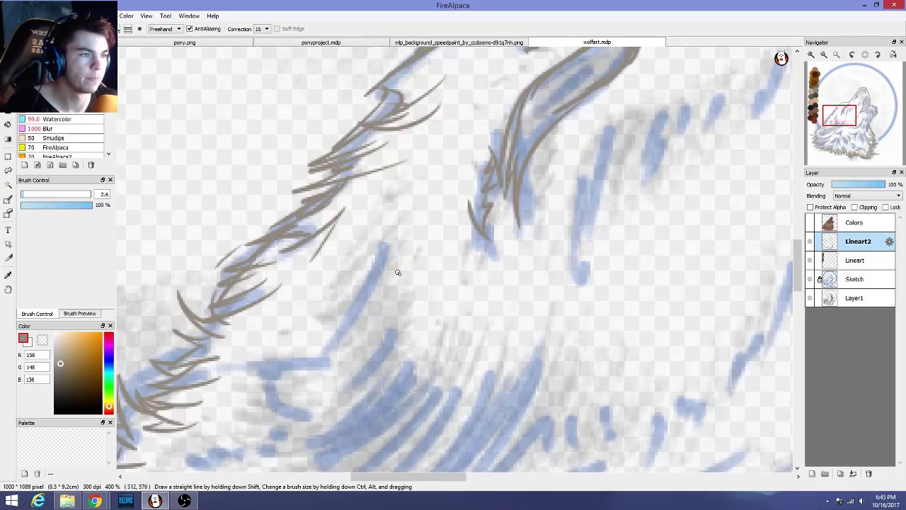
pyautogui.click(55, 412)
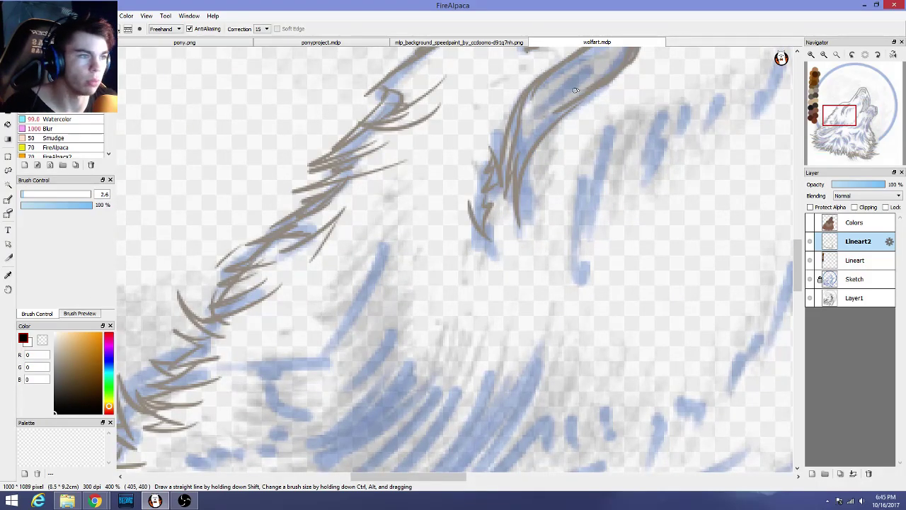
pyautogui.moveTo(587, 67)
pyautogui.mouseDown()
pyautogui.moveTo(557, 103)
pyautogui.moveTo(584, 72)
pyautogui.mouseUp()
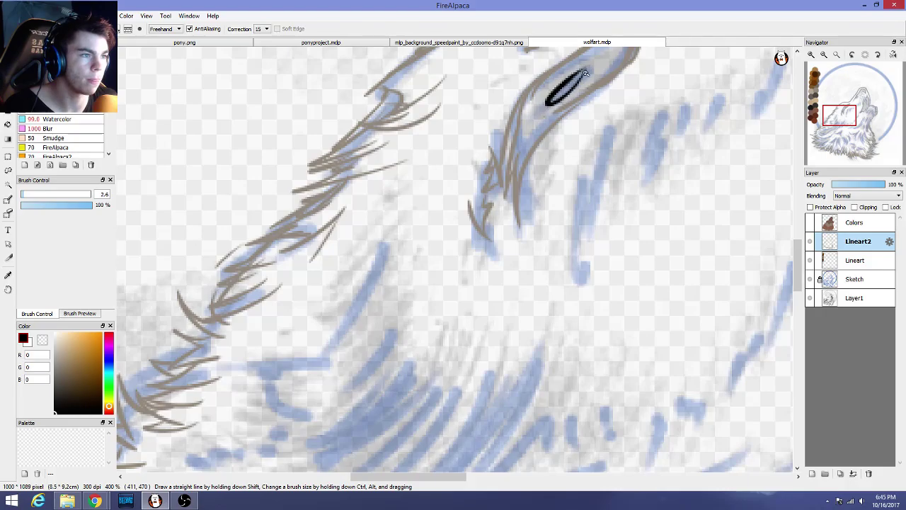
pyautogui.scroll(-2, 606, 140)
pyautogui.scroll(-2, 617, 150)
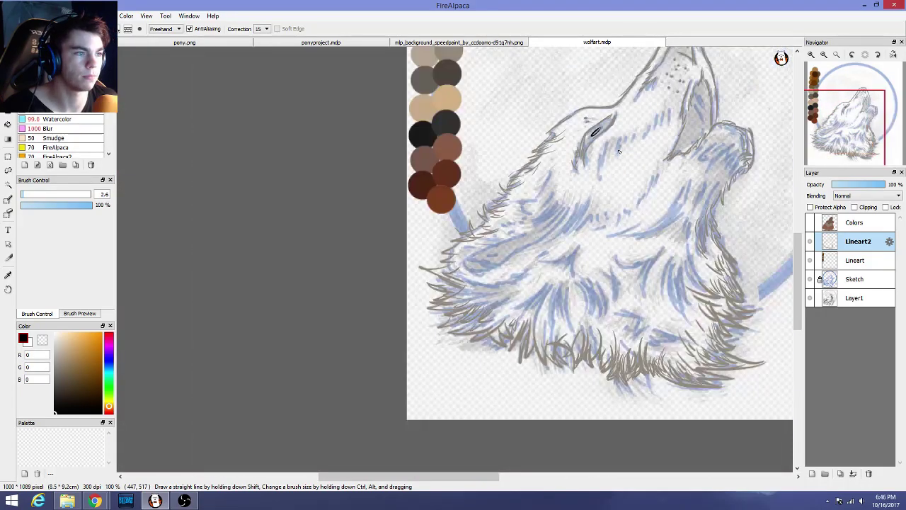
pyautogui.scroll(2, 618, 151)
pyautogui.scroll(2, 568, 101)
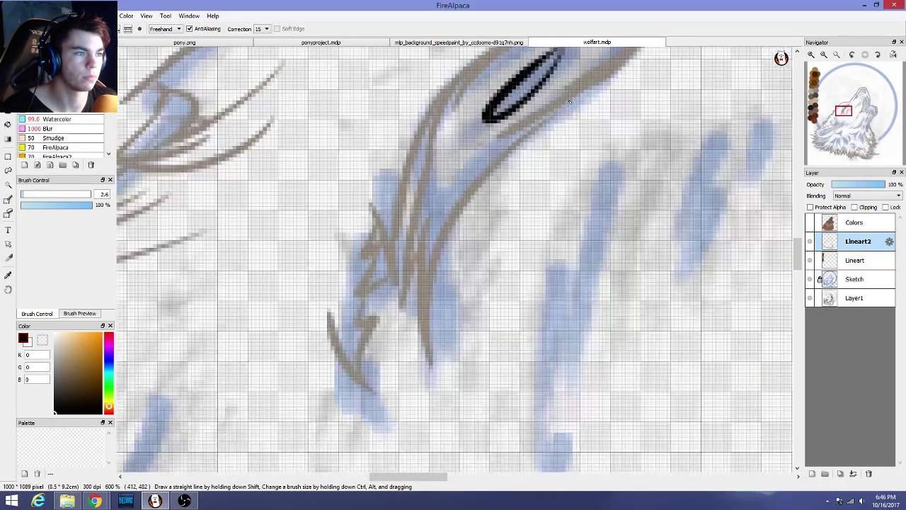
pyautogui.scroll(-3, 567, 100)
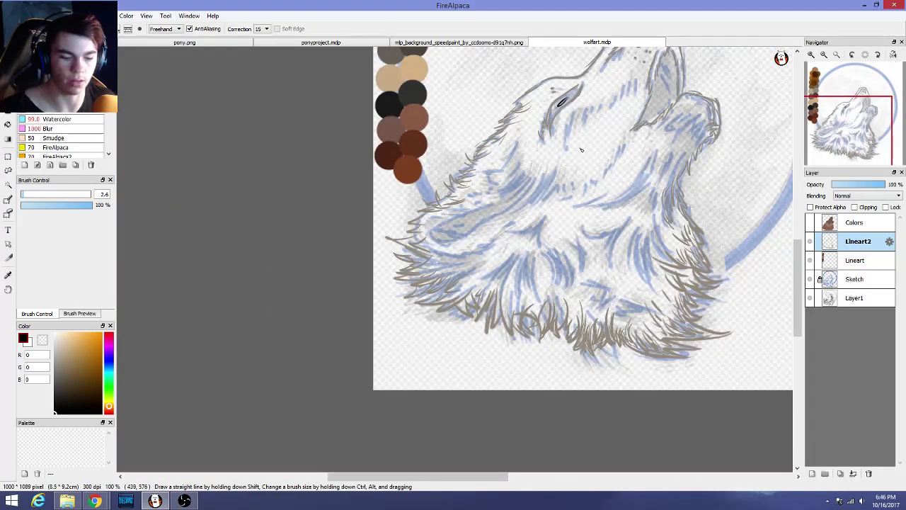
# Sample the grey-brown line color from the inked ruff fur and ink short curved strands just below the folded ear's tip
pyautogui.scroll(3, 582, 345)
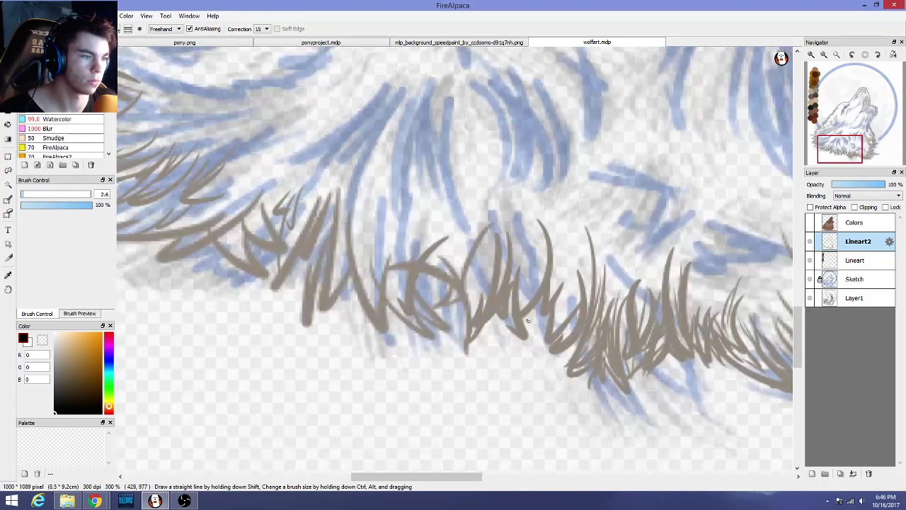
pyautogui.rightClick(480, 305)
pyautogui.scroll(-2, 315, 205)
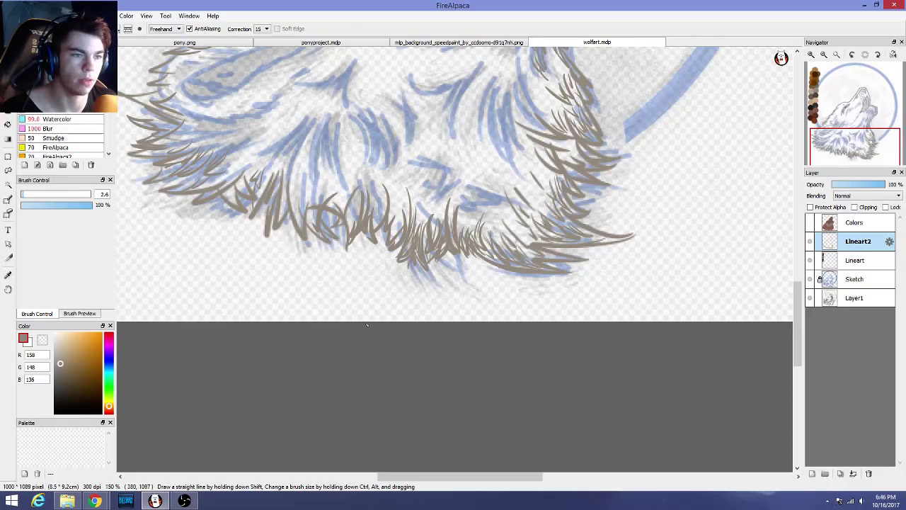
pyautogui.scroll(-2, 796, 295)
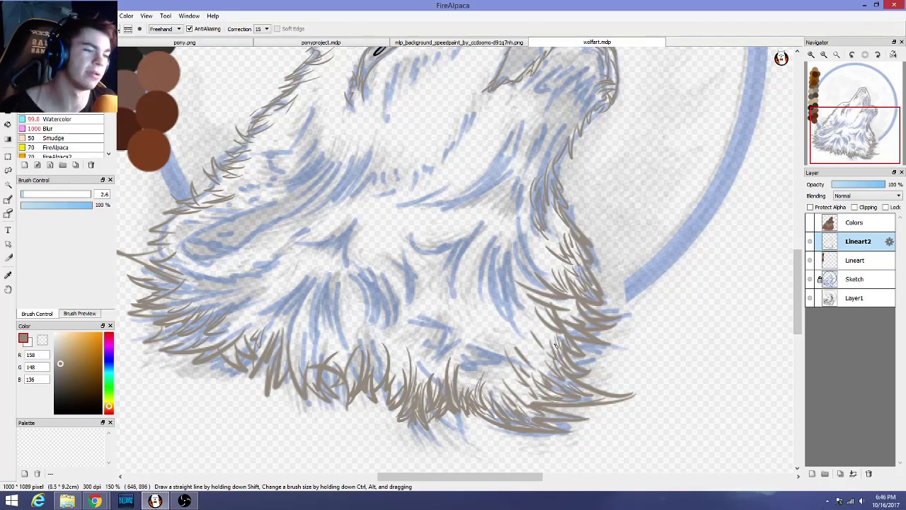
pyautogui.moveTo(457, 477); pyautogui.dragTo(409, 476)
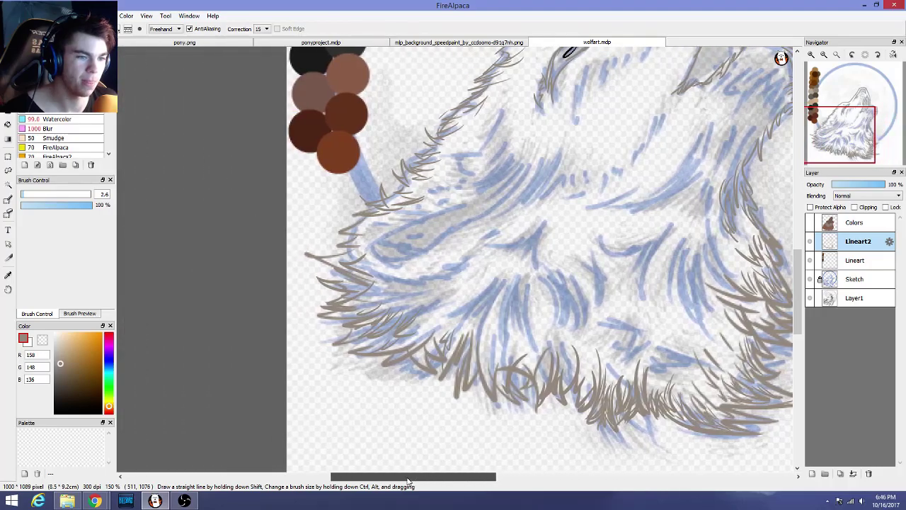
pyautogui.scroll(3, 408, 276)
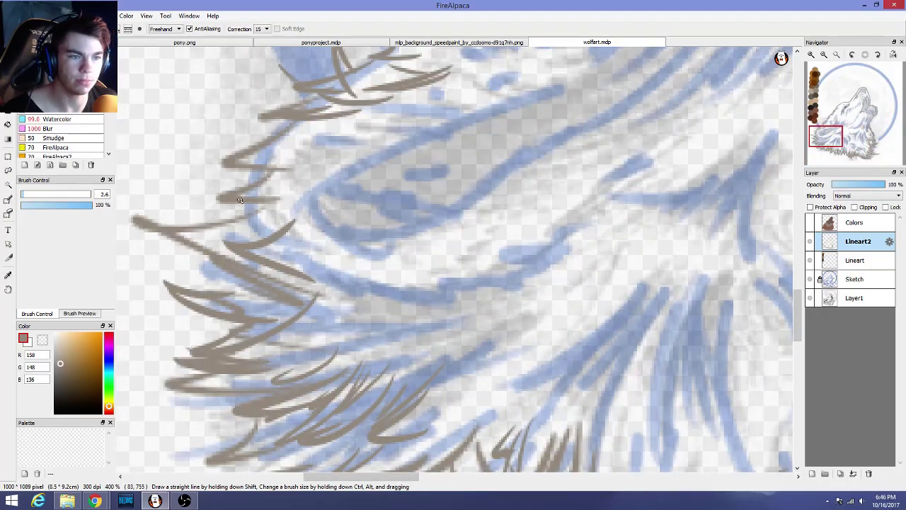
pyautogui.moveTo(211, 219); pyautogui.dragTo(311, 200)
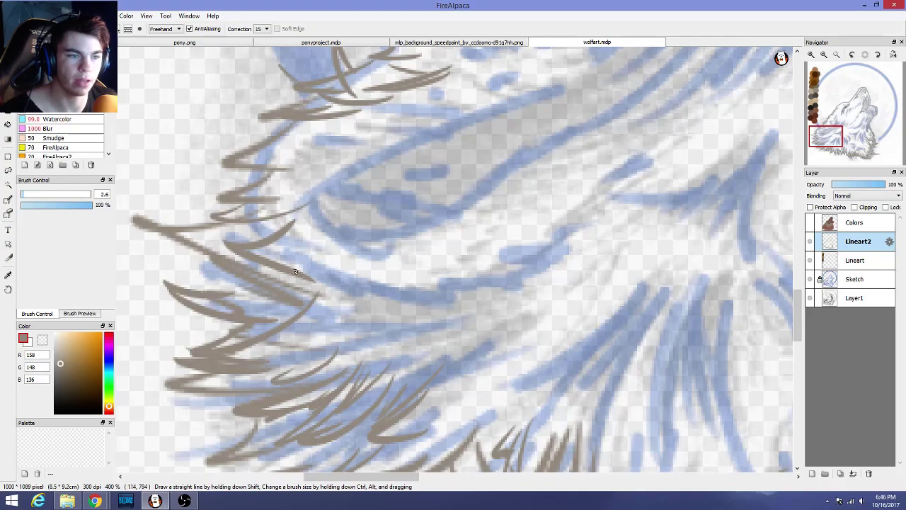
pyautogui.moveTo(263, 270)
pyautogui.mouseDown()
pyautogui.moveTo(301, 269)
pyautogui.moveTo(332, 243)
pyautogui.mouseUp()
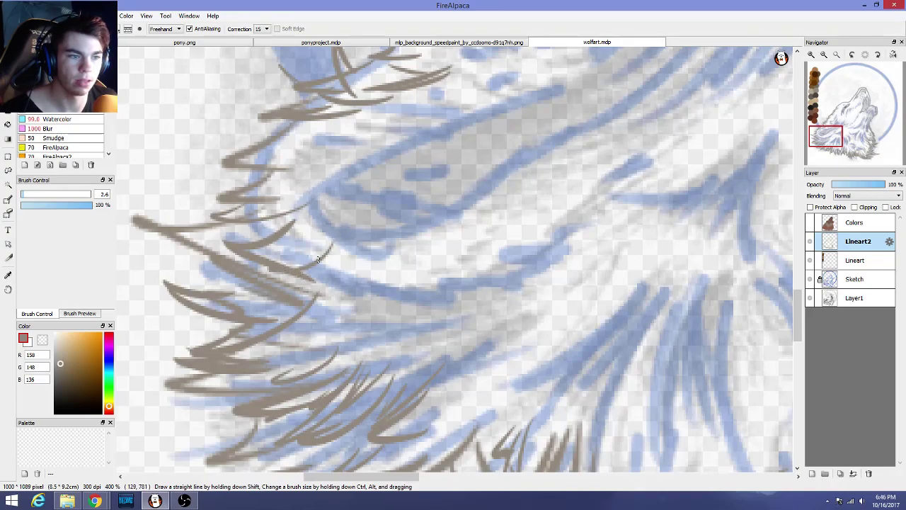
pyautogui.moveTo(290, 266)
pyautogui.mouseDown()
pyautogui.moveTo(319, 230)
pyautogui.moveTo(289, 248)
pyautogui.moveTo(321, 239)
pyautogui.mouseUp()
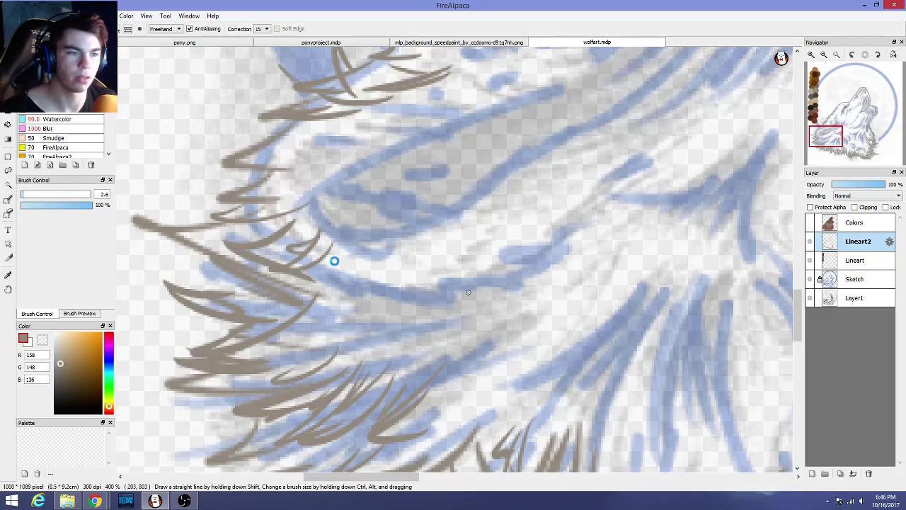
# Ink a cluster of short upward strands in the ruff fur below the ear, undoing and redrawing the misplaced ones
pyautogui.scroll(-1, 332, 262)
pyautogui.scroll(2, 320, 324)
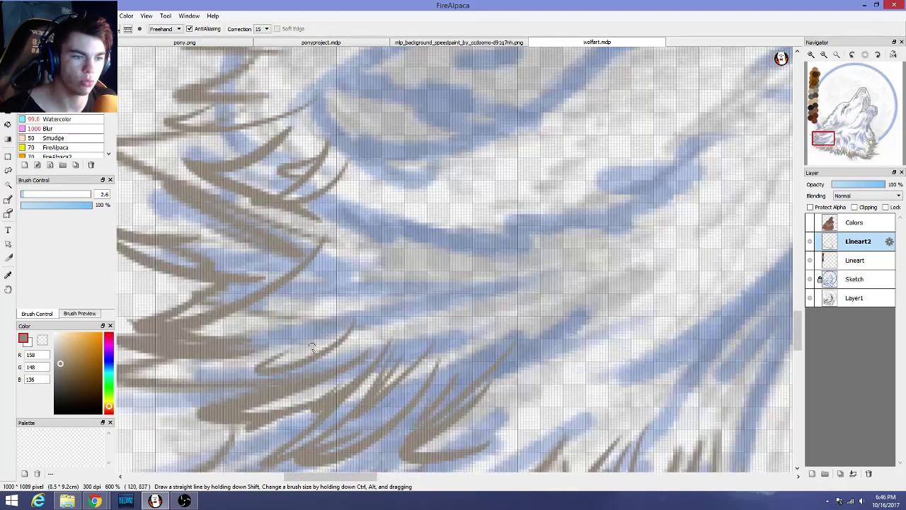
pyautogui.moveTo(294, 349); pyautogui.dragTo(327, 297)
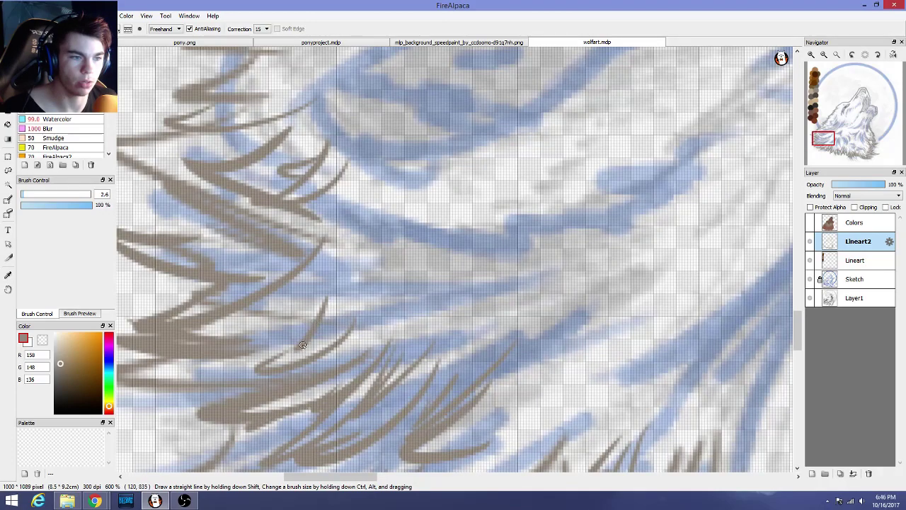
pyautogui.moveTo(298, 346); pyautogui.dragTo(287, 296)
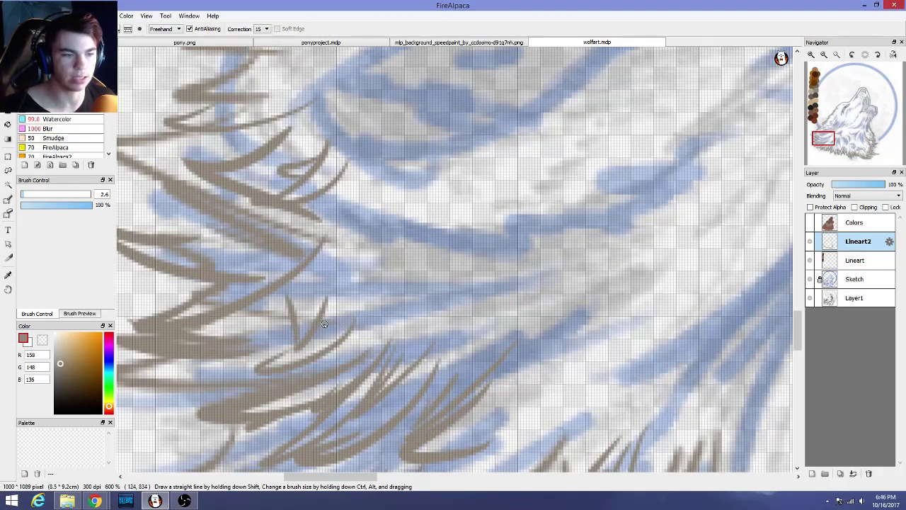
pyautogui.moveTo(324, 328); pyautogui.dragTo(371, 272)
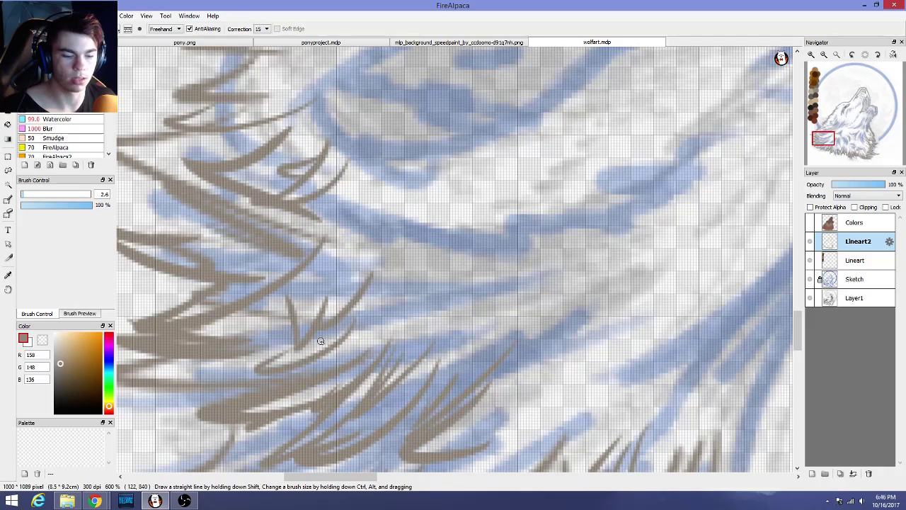
pyautogui.hotkey('ctrl', 'z')
pyautogui.moveTo(323, 330); pyautogui.dragTo(362, 301)
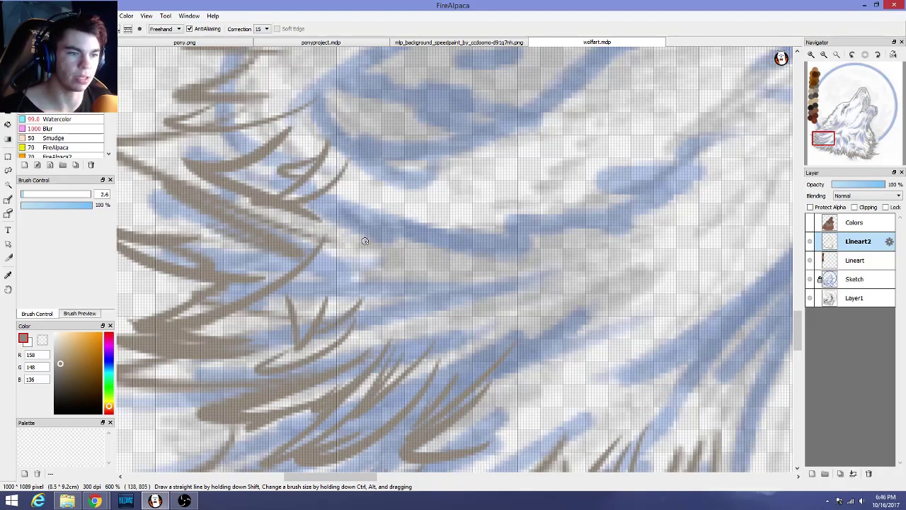
pyautogui.hotkey('ctrl', 'z')
pyautogui.moveTo(317, 330); pyautogui.dragTo(397, 254)
pyautogui.scroll(-4, 384, 311)
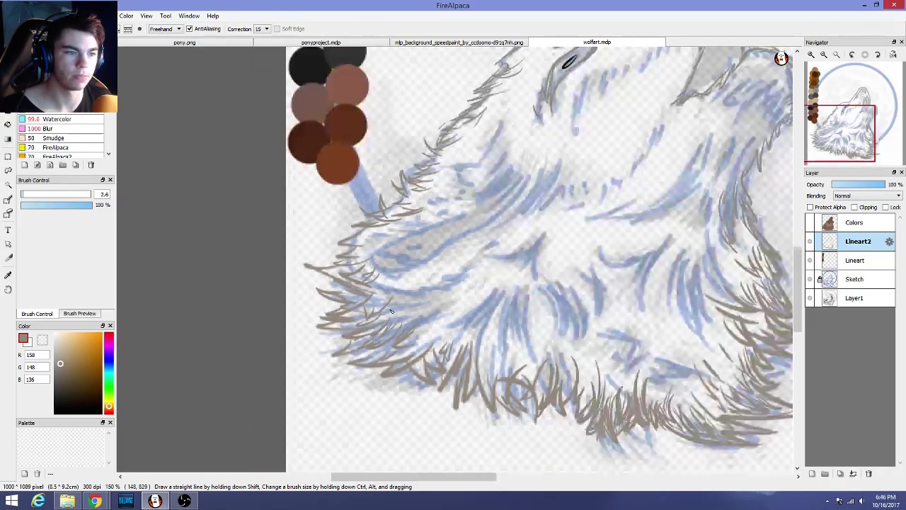
pyautogui.scroll(4, 431, 345)
pyautogui.moveTo(304, 292); pyautogui.dragTo(368, 255)
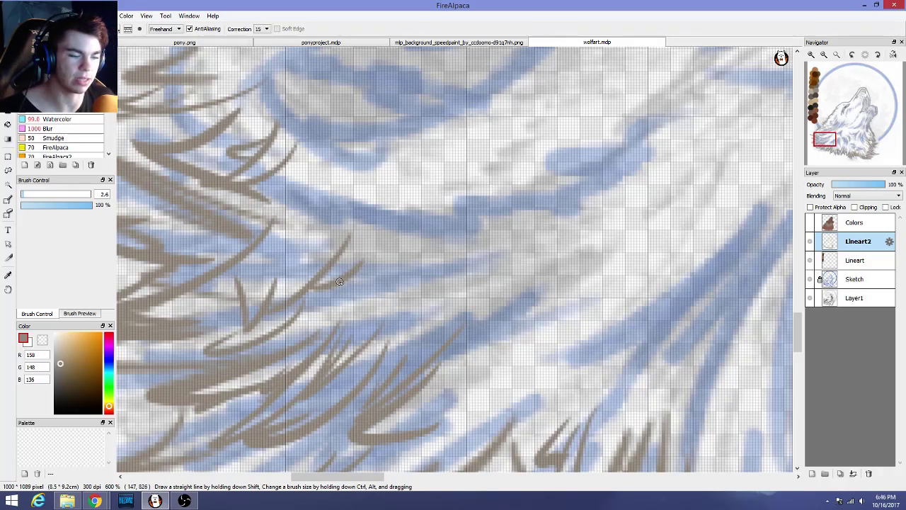
# Extend the ruff fur below the ear with more short upward strands toward the chest, undoing and redrawing the misplaced ones
pyautogui.moveTo(322, 304); pyautogui.dragTo(397, 257)
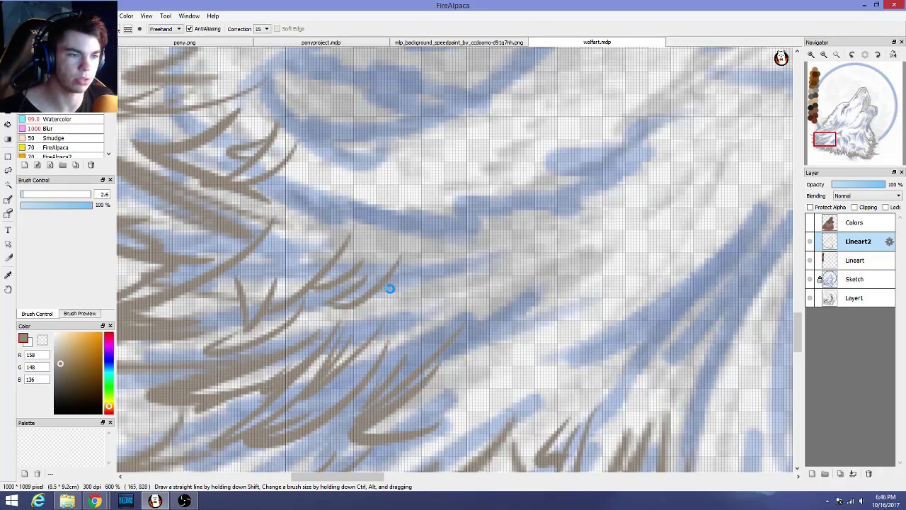
pyautogui.hotkey('ctrl', 'z')
pyautogui.hotkey('ctrl', 'z')
pyautogui.moveTo(358, 293); pyautogui.dragTo(387, 275)
pyautogui.scroll(-4, 371, 319)
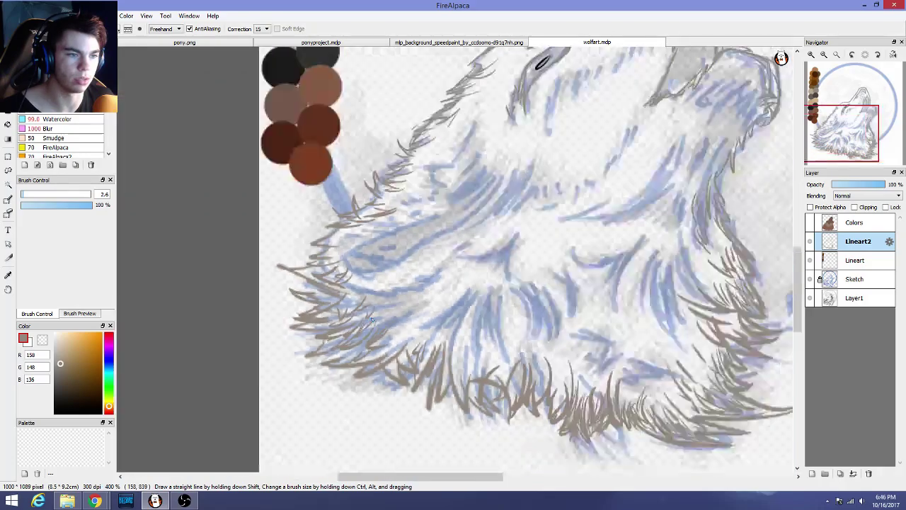
pyautogui.scroll(3, 360, 318)
pyautogui.moveTo(344, 318); pyautogui.dragTo(381, 276)
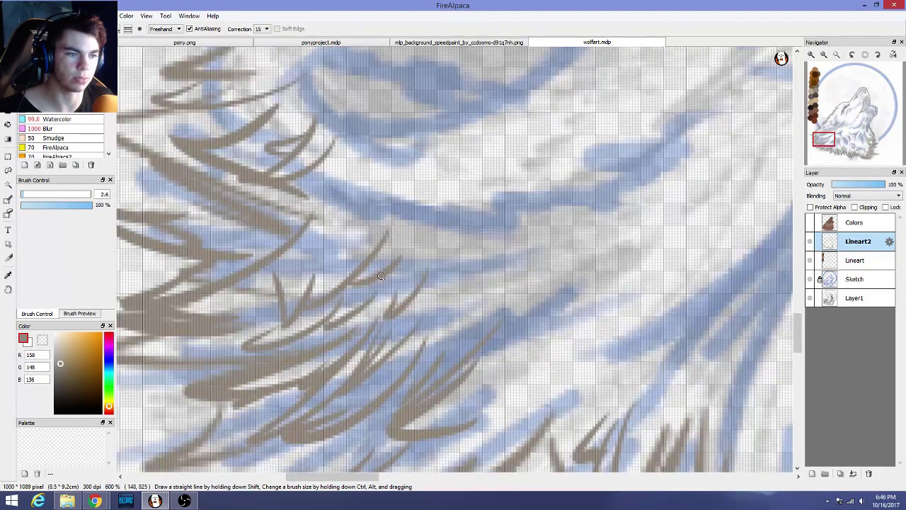
pyautogui.moveTo(357, 318); pyautogui.dragTo(390, 283)
pyautogui.scroll(-4, 386, 294)
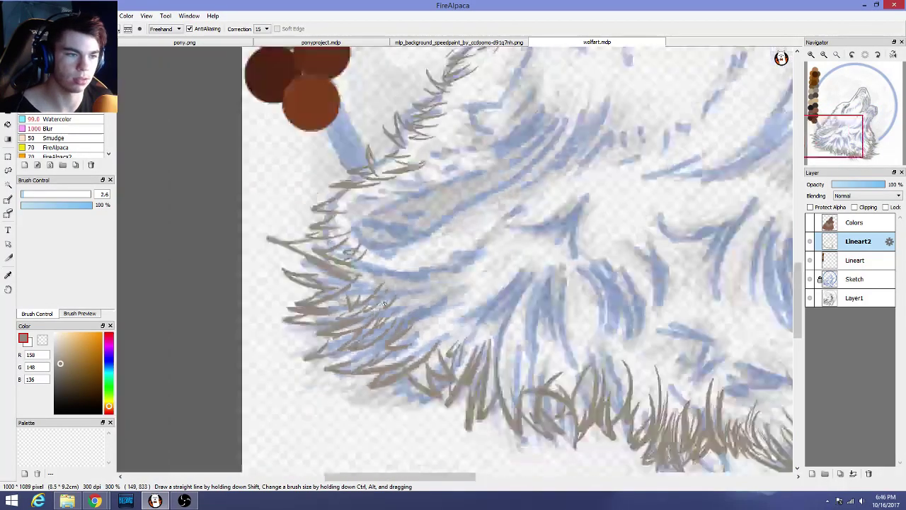
pyautogui.scroll(2, 291, 330)
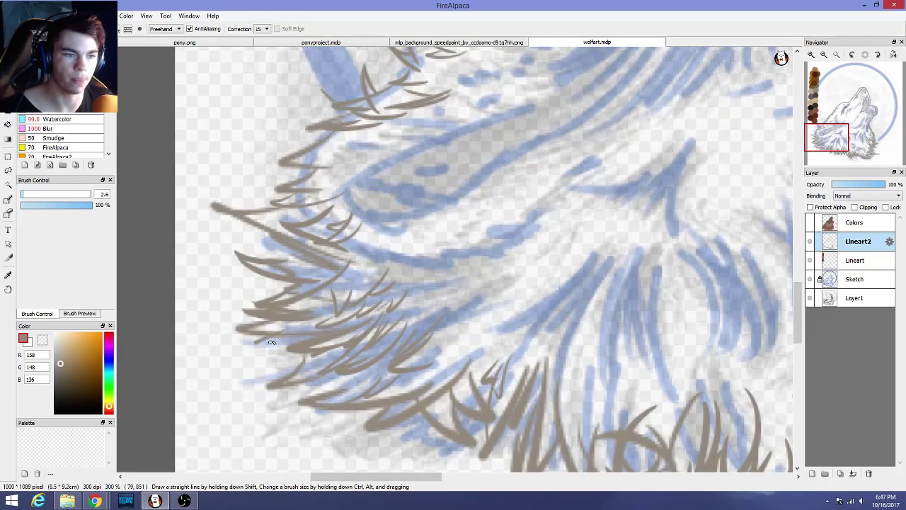
# Ink a few extra strands along the ruff's outer back edge and between its lower tufts
pyautogui.moveTo(281, 333); pyautogui.dragTo(235, 353)
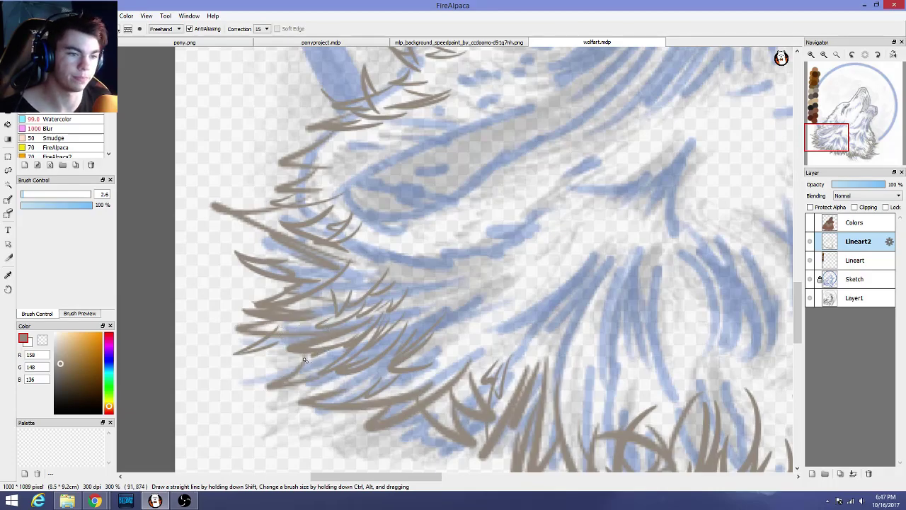
pyautogui.moveTo(249, 251); pyautogui.dragTo(291, 261)
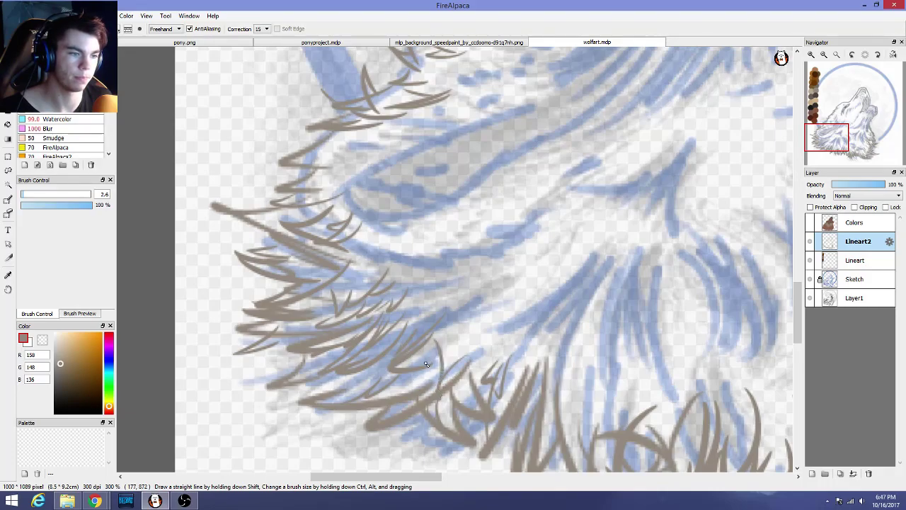
pyautogui.scroll(-2, 436, 369)
pyautogui.scroll(-1, 436, 369)
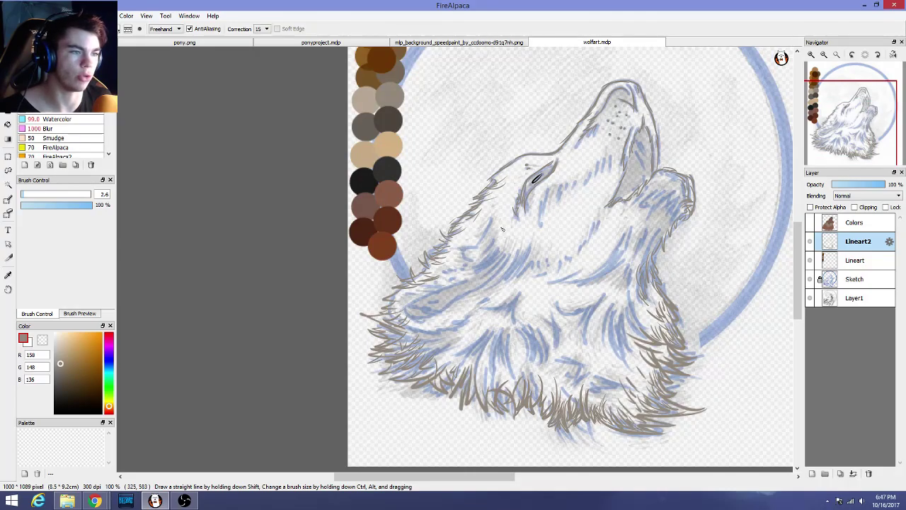
# Undo the trial stroke, set the brush size to 1.8, and ink the curved fur line between the eye and the folded ear
pyautogui.scroll(2, 496, 272)
pyautogui.moveTo(797, 302); pyautogui.dragTo(798, 280)
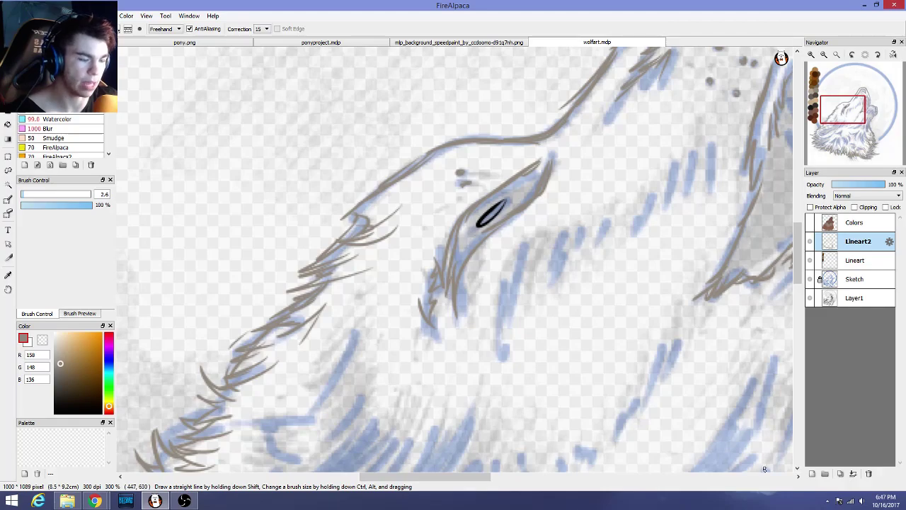
pyautogui.scroll(-8, 364, 126)
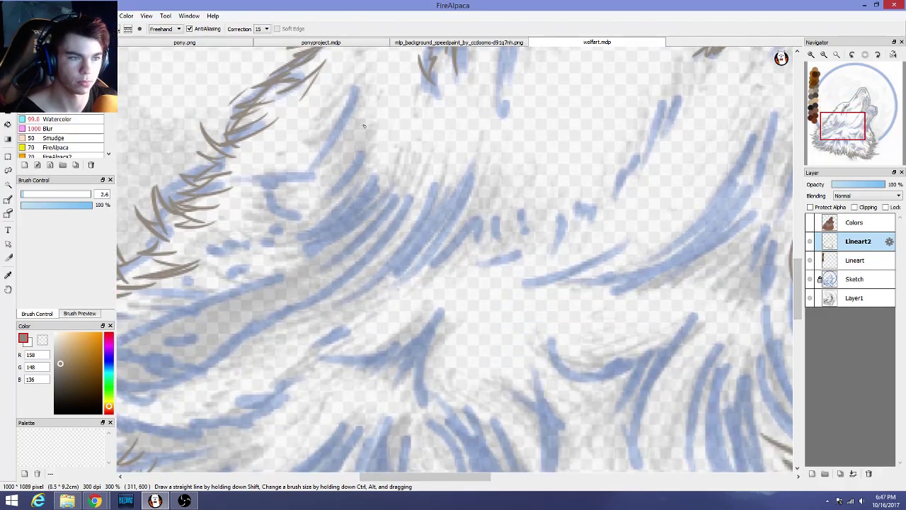
pyautogui.moveTo(355, 88); pyautogui.dragTo(327, 141)
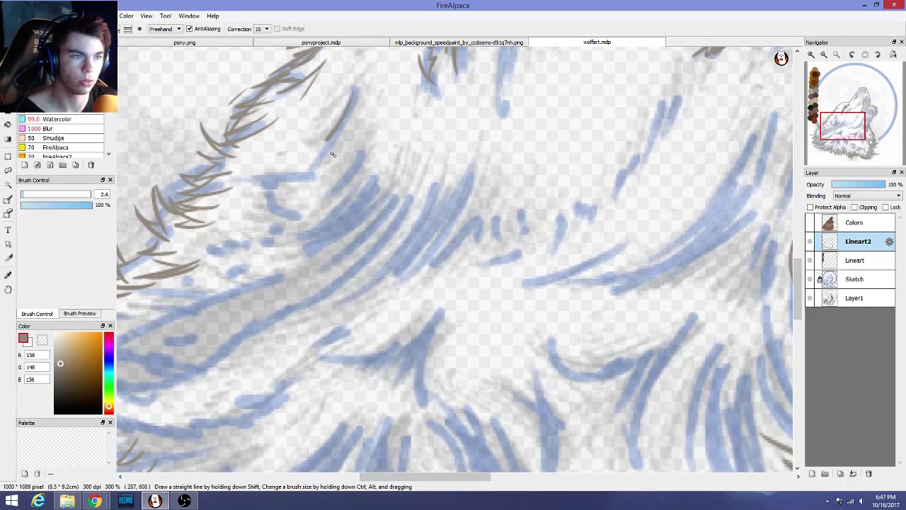
pyautogui.hotkey('ctrl', 'z')
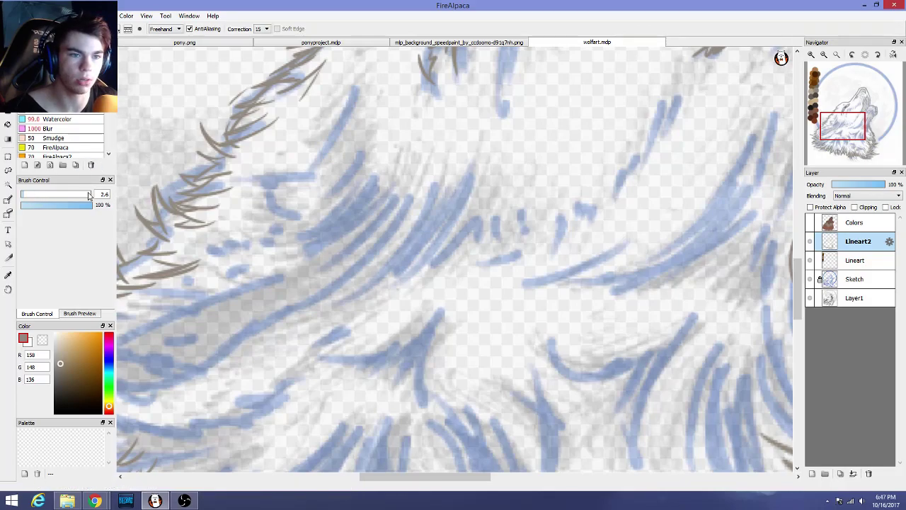
pyautogui.moveTo(94, 194); pyautogui.dragTo(122, 193)
pyautogui.write('1.8')
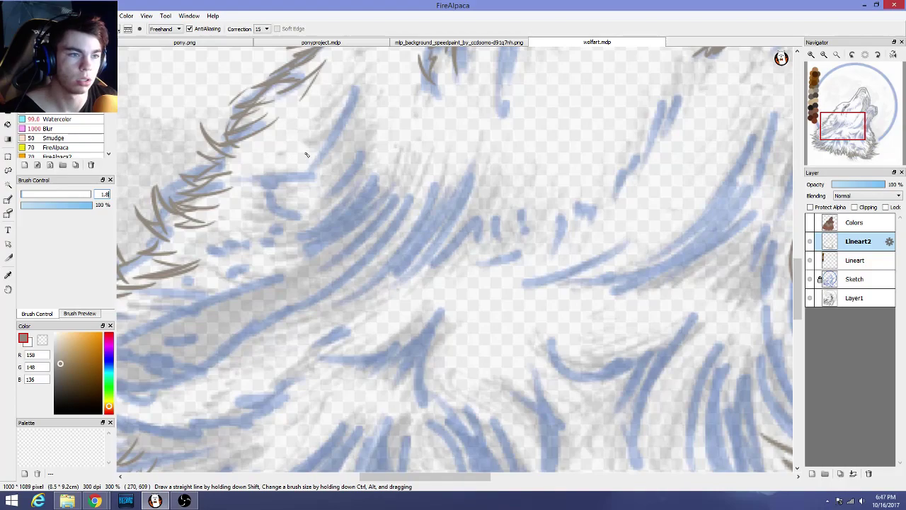
pyautogui.moveTo(352, 95); pyautogui.dragTo(328, 157)
pyautogui.moveTo(349, 118); pyautogui.dragTo(307, 174)
pyautogui.moveTo(340, 142)
pyautogui.mouseDown()
pyautogui.moveTo(321, 167)
pyautogui.moveTo(260, 187)
pyautogui.mouseUp()
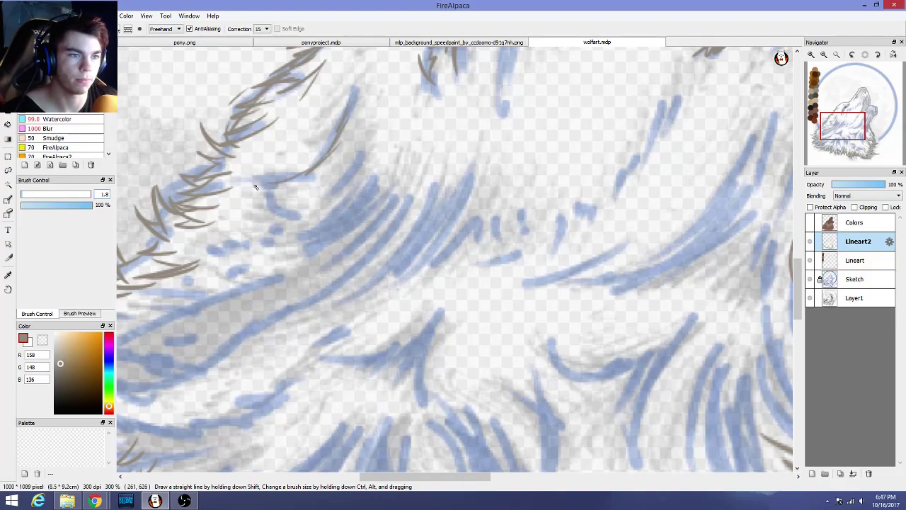
pyautogui.moveTo(312, 168); pyautogui.dragTo(267, 186)
pyautogui.scroll(-4, 299, 221)
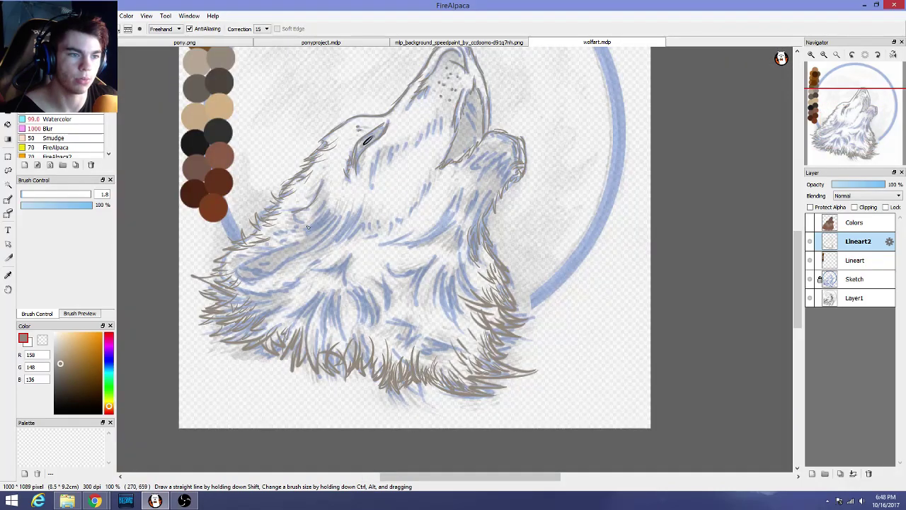
# Raise Layer1's opacity to 100% and examine the ear and neck fur in the reference drawing
pyautogui.scroll(2, 307, 226)
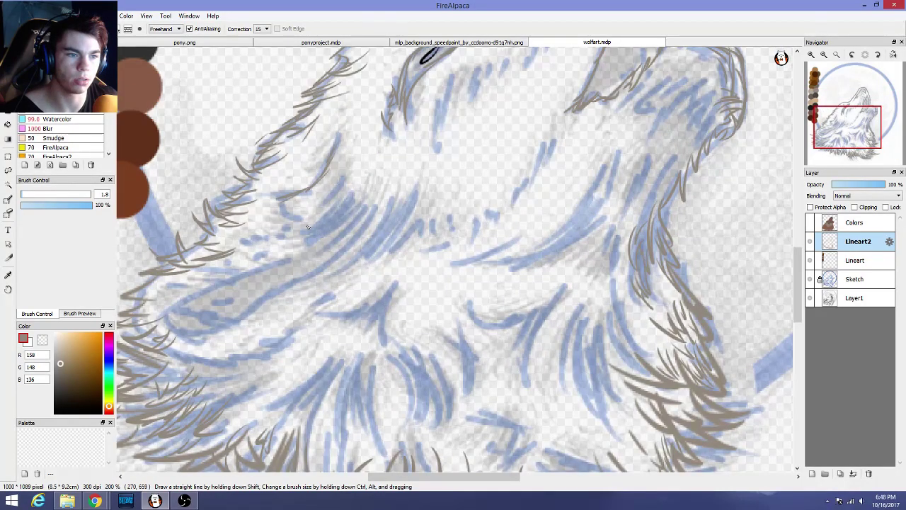
pyautogui.click(855, 300)
pyautogui.moveTo(852, 184); pyautogui.dragTo(899, 179)
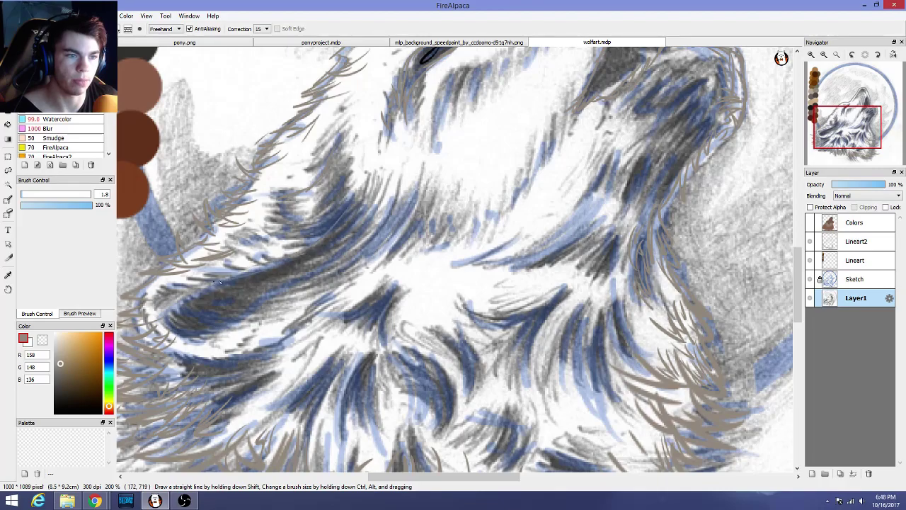
pyautogui.moveTo(219, 289)
pyautogui.mouseDown()
pyautogui.moveTo(176, 319)
pyautogui.moveTo(176, 305)
pyautogui.moveTo(173, 334)
pyautogui.moveTo(171, 318)
pyautogui.moveTo(190, 338)
pyautogui.moveTo(174, 336)
pyautogui.moveTo(231, 321)
pyautogui.mouseUp()
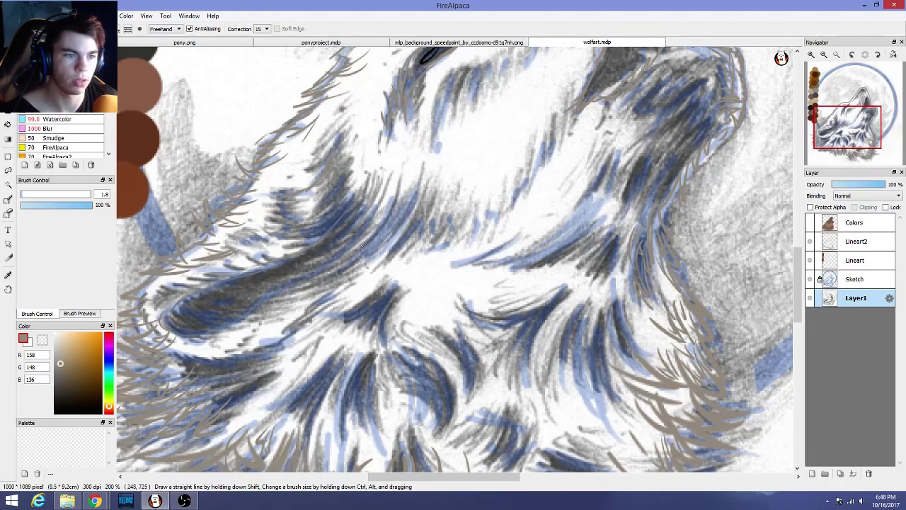
pyautogui.moveTo(362, 246); pyautogui.dragTo(369, 236)
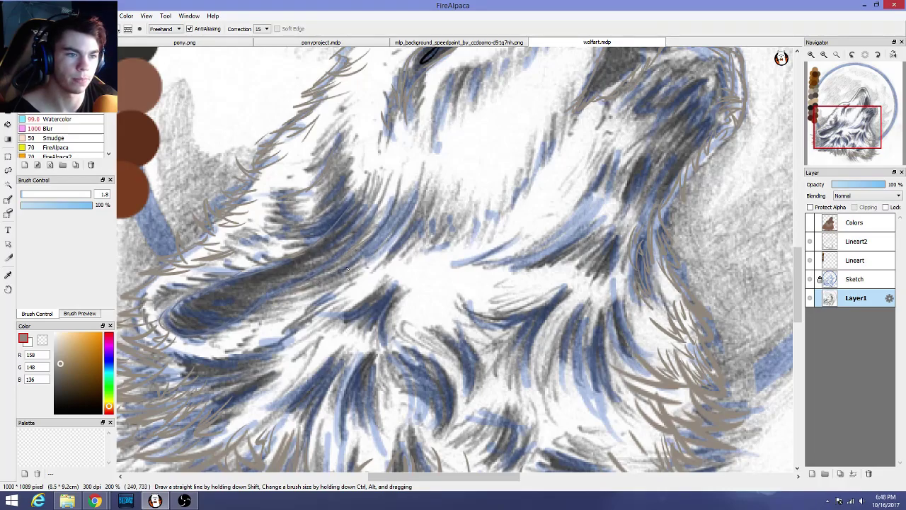
pyautogui.moveTo(305, 291); pyautogui.dragTo(284, 299)
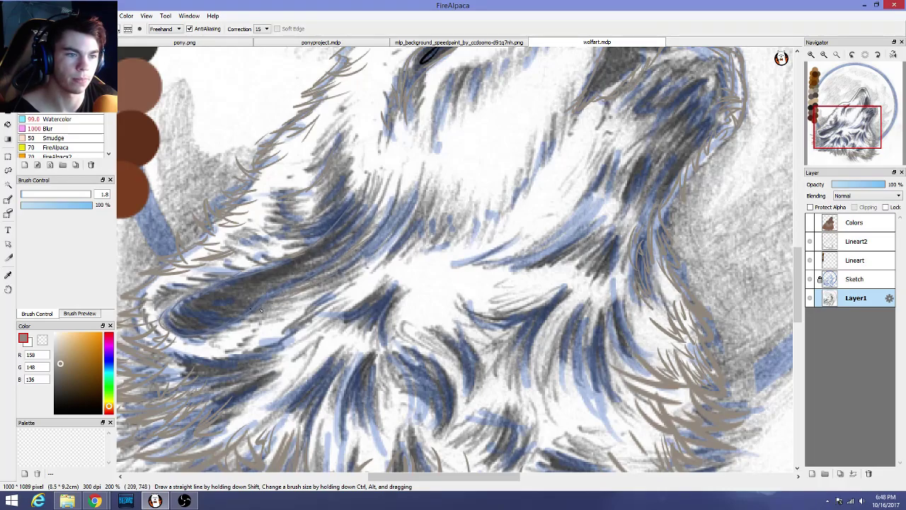
# Fade the reference drawing on Layer1 back to 28% opacity
pyautogui.click(839, 185)
pyautogui.moveTo(842, 187); pyautogui.dragTo(854, 190)
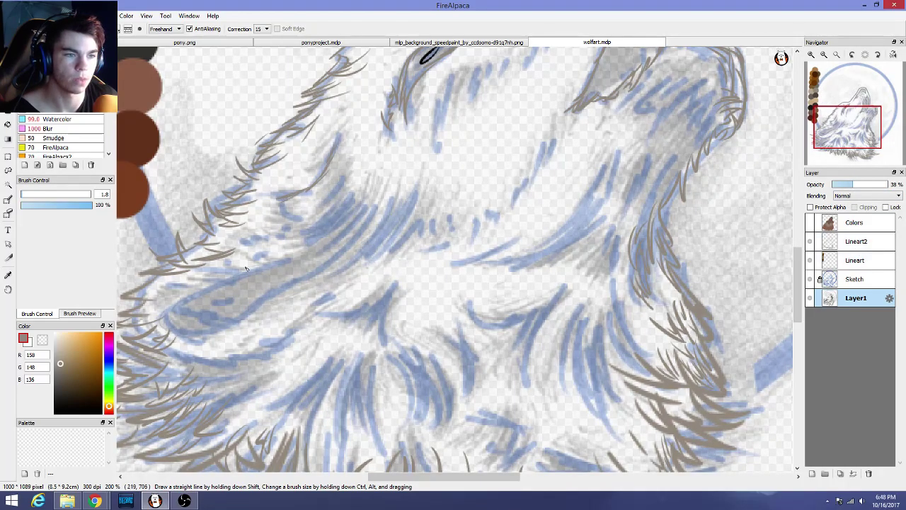
pyautogui.scroll(1, 293, 284)
pyautogui.scroll(-2, 378, 239)
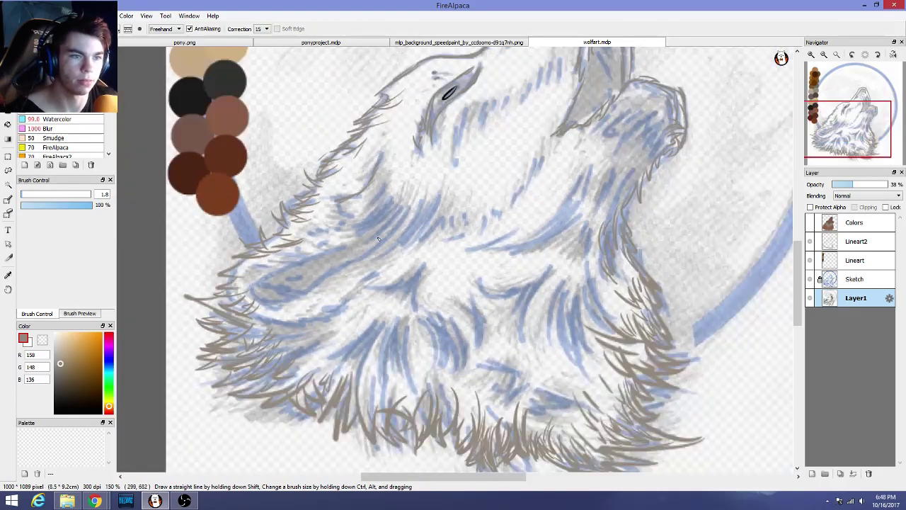
pyautogui.scroll(1, 378, 239)
pyautogui.scroll(-1, 378, 239)
pyautogui.scroll(1, 378, 239)
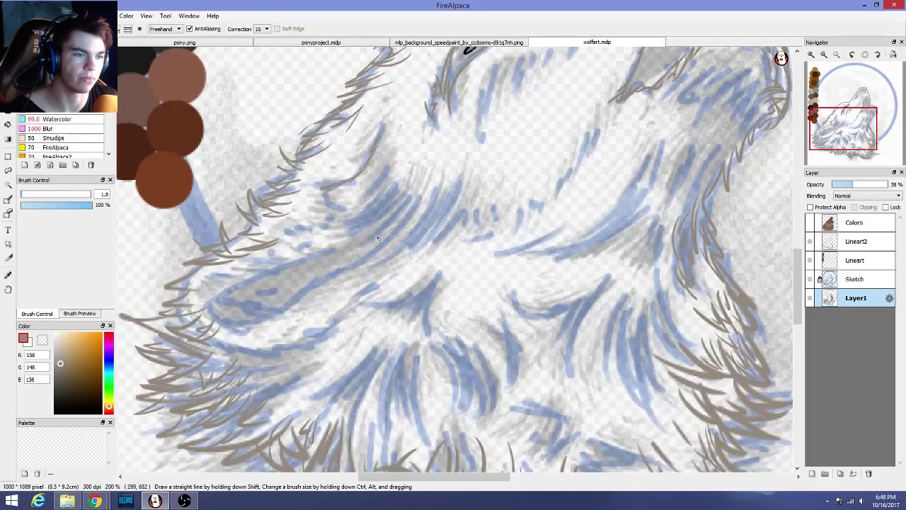
pyautogui.hotkey('ctrl', 'z')
pyautogui.hotkey('ctrl', 'z')
pyautogui.hotkey('ctrl', 'z')
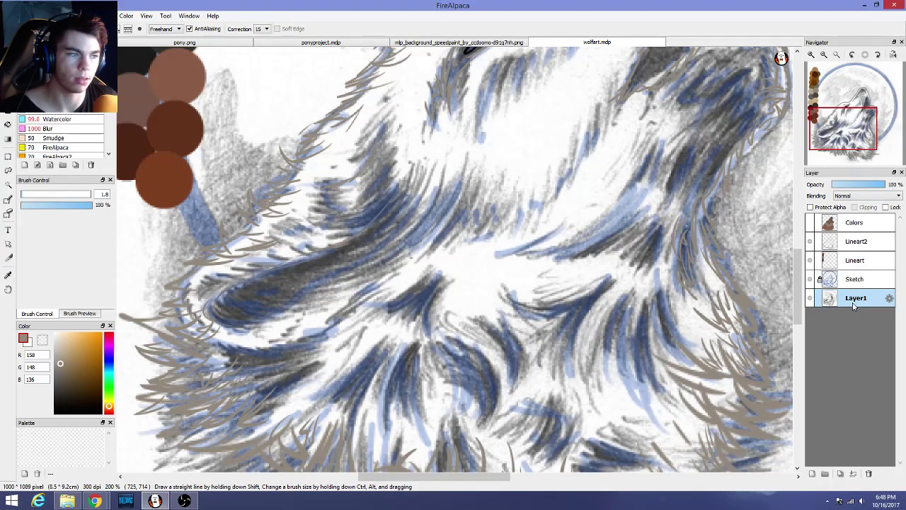
pyautogui.hotkey('ctrl', 'y')
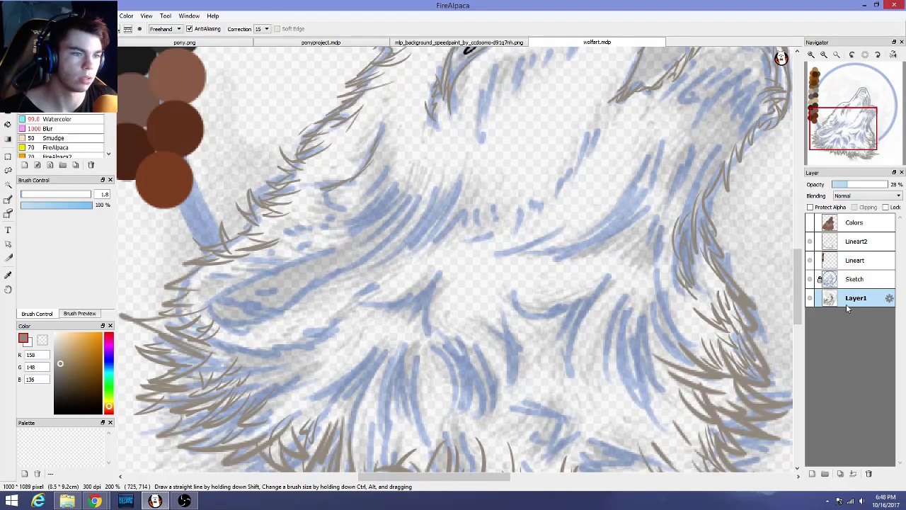
# Ink the folded ear's upper edge with long overlapping strokes on the Lineart2 layer
pyautogui.click(856, 242)
pyautogui.scroll(3, 293, 328)
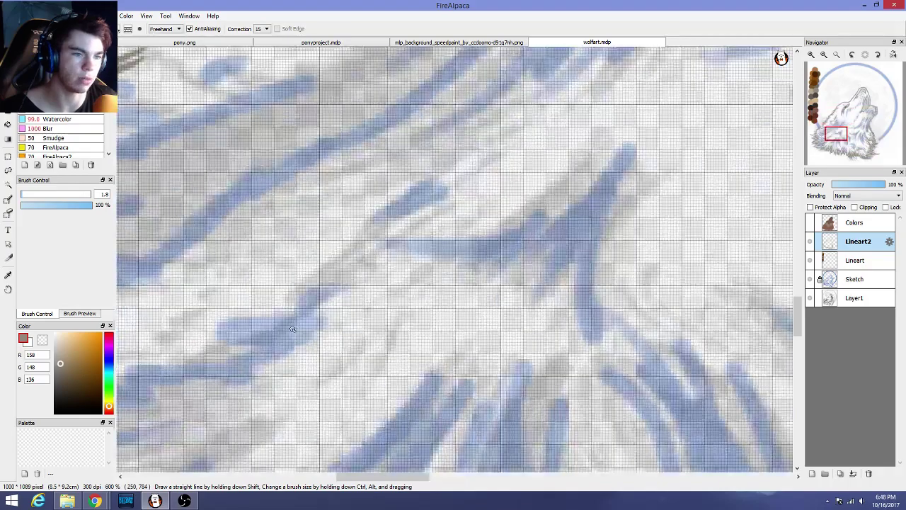
pyautogui.scroll(-2, 293, 328)
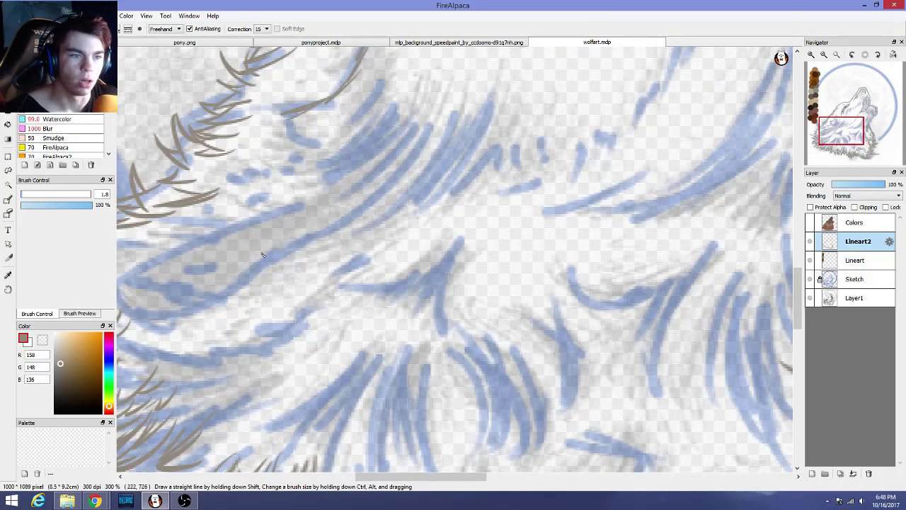
pyautogui.moveTo(307, 202)
pyautogui.mouseDown()
pyautogui.moveTo(284, 217)
pyautogui.moveTo(302, 211)
pyautogui.moveTo(237, 223)
pyautogui.moveTo(295, 210)
pyautogui.moveTo(214, 234)
pyautogui.mouseUp()
pyautogui.moveTo(349, 479); pyautogui.dragTo(310, 479)
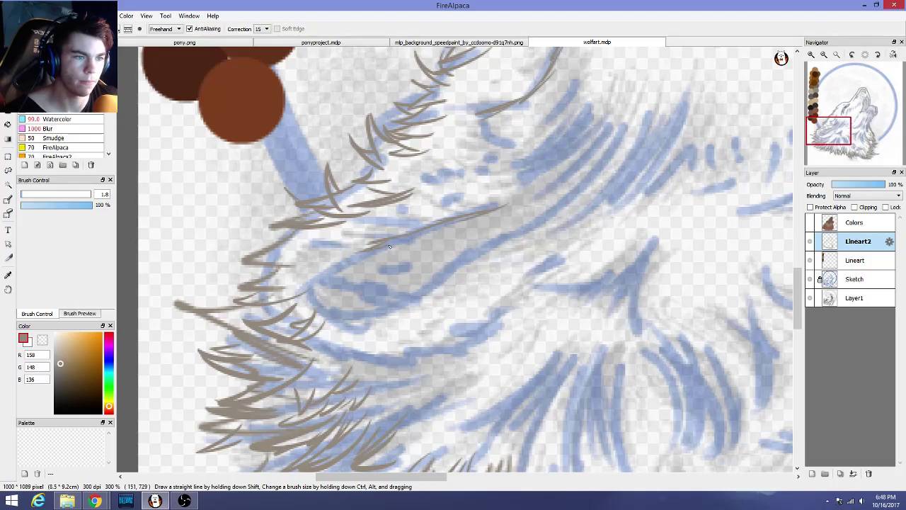
pyautogui.scroll(-2, 346, 282)
pyautogui.scroll(4, 347, 282)
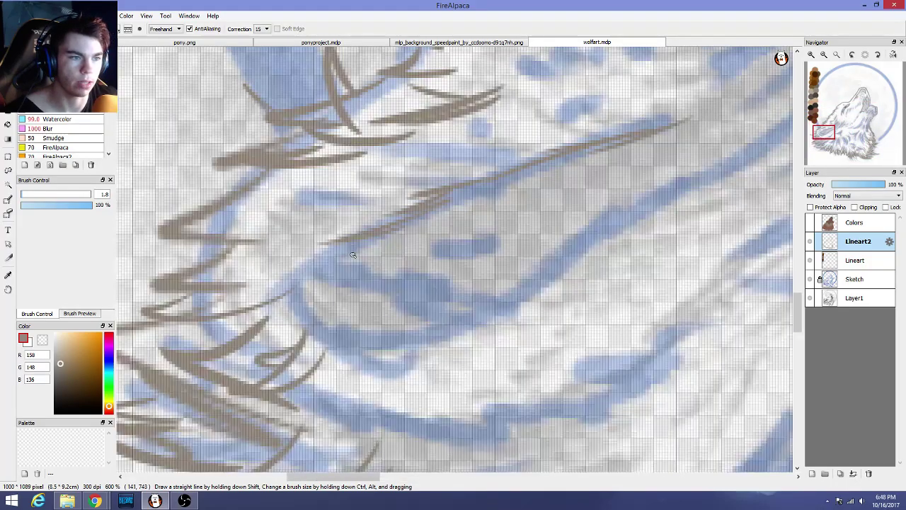
# Ink the folded ear's rounded tip and lower edge, adding short fur strands along the lower edge
pyautogui.moveTo(331, 261)
pyautogui.mouseDown()
pyautogui.moveTo(305, 301)
pyautogui.moveTo(311, 266)
pyautogui.moveTo(319, 336)
pyautogui.moveTo(355, 336)
pyautogui.moveTo(298, 315)
pyautogui.moveTo(390, 324)
pyautogui.mouseUp()
pyautogui.moveTo(338, 347); pyautogui.dragTo(399, 326)
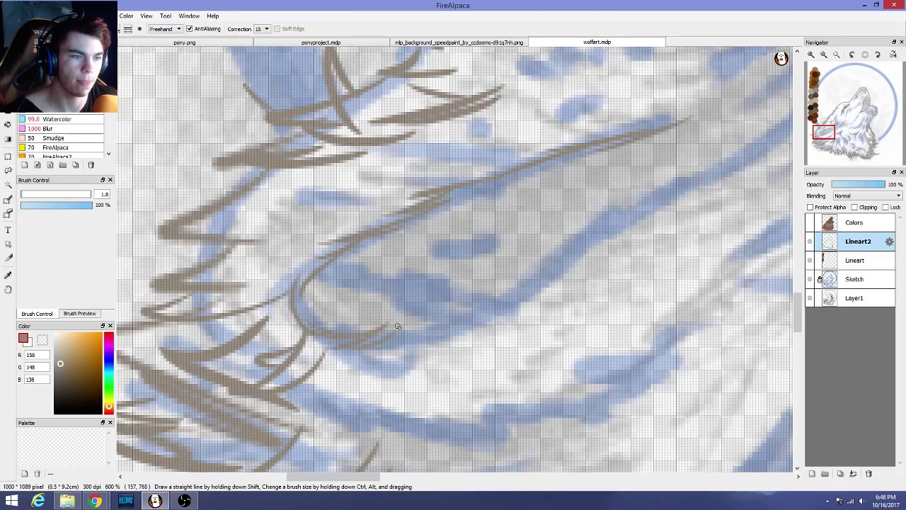
pyautogui.moveTo(372, 353)
pyautogui.mouseDown()
pyautogui.moveTo(467, 328)
pyautogui.moveTo(508, 303)
pyautogui.moveTo(564, 234)
pyautogui.moveTo(536, 290)
pyautogui.moveTo(556, 260)
pyautogui.moveTo(695, 183)
pyautogui.moveTo(501, 305)
pyautogui.mouseUp()
pyautogui.moveTo(615, 244); pyautogui.dragTo(569, 271)
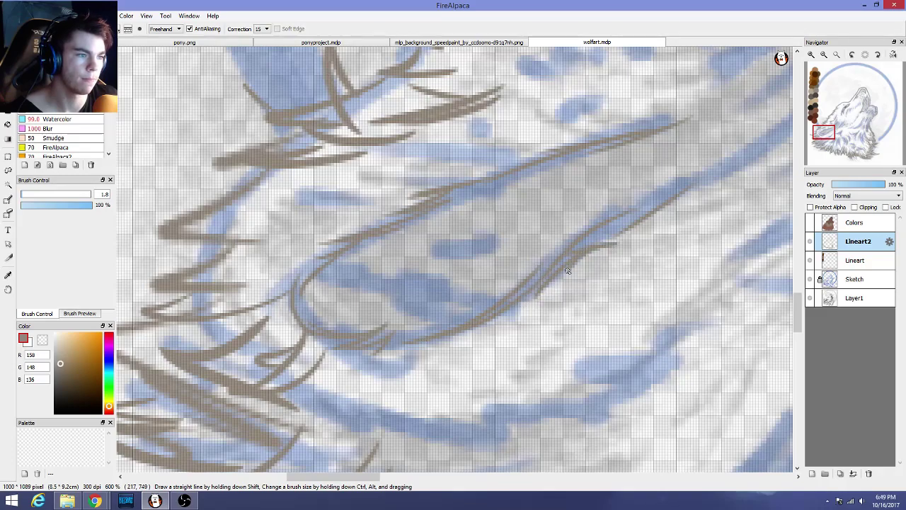
pyautogui.moveTo(589, 231)
pyautogui.mouseDown()
pyautogui.moveTo(641, 245)
pyautogui.moveTo(620, 235)
pyautogui.mouseUp()
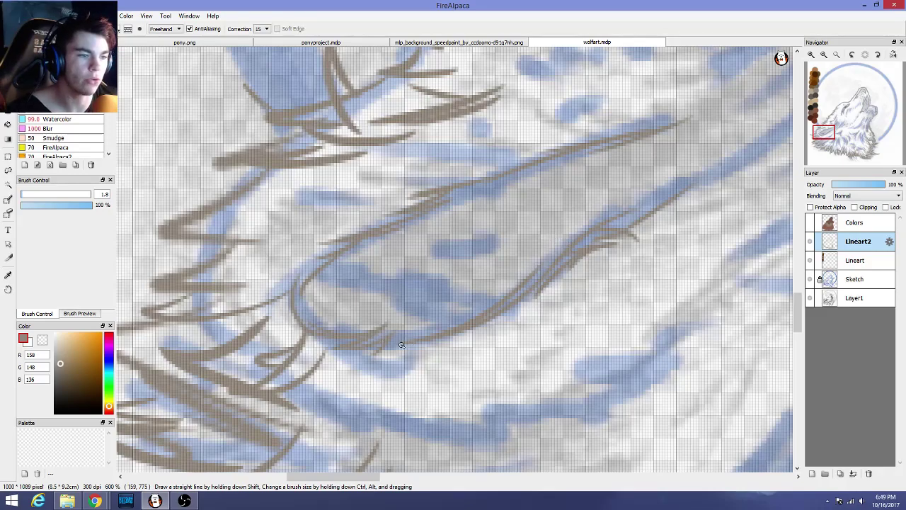
# Undo the extra strand drawn on the ear's lower edge and ink a short stroke at the ear's tip
pyautogui.moveTo(393, 350); pyautogui.dragTo(437, 328)
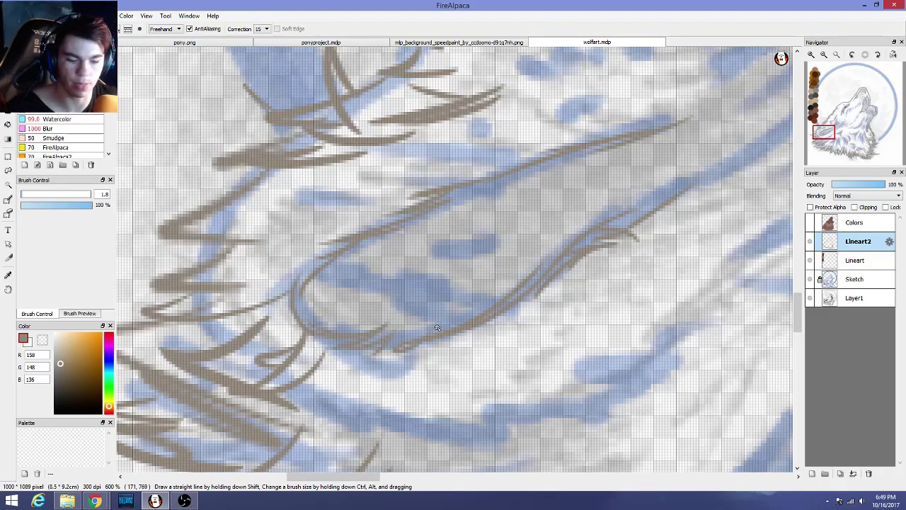
pyautogui.hotkey('ctrl', 'z')
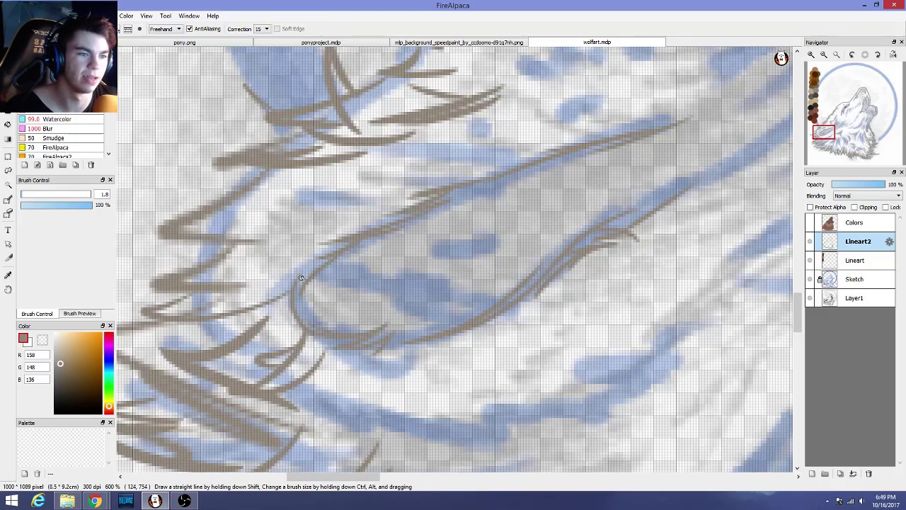
pyautogui.moveTo(303, 260); pyautogui.dragTo(293, 292)
pyautogui.scroll(-2, 315, 307)
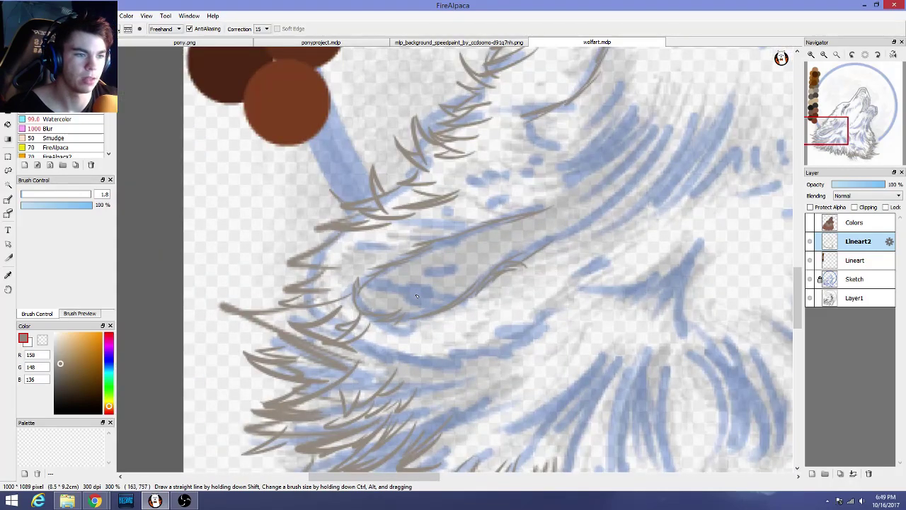
pyautogui.scroll(3, 306, 277)
pyautogui.scroll(-3, 484, 286)
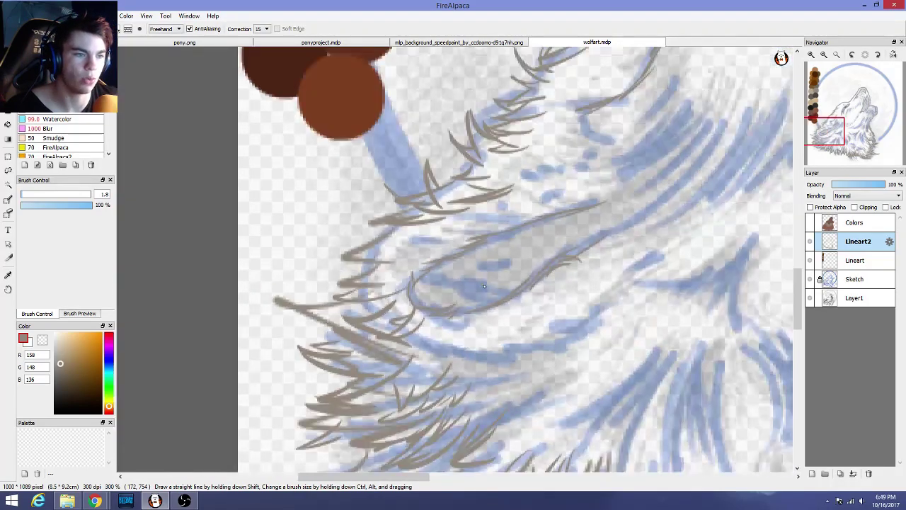
pyautogui.scroll(3, 484, 286)
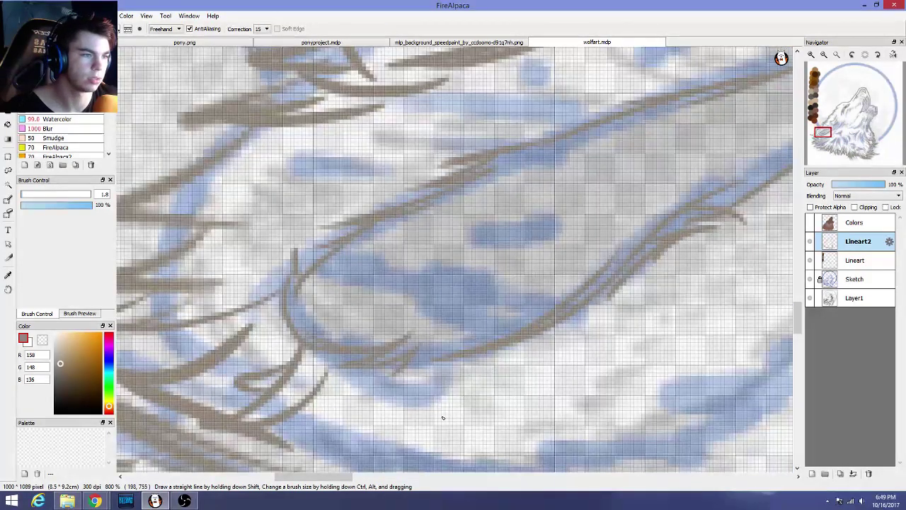
pyautogui.moveTo(596, 118)
pyautogui.mouseDown()
pyautogui.moveTo(543, 120)
pyautogui.moveTo(591, 129)
pyautogui.moveTo(535, 140)
pyautogui.mouseUp()
pyautogui.hotkey('ctrl', 'z')
pyautogui.hotkey('ctrl', 'z')
pyautogui.scroll(-1, 629, 235)
pyautogui.scroll(-2, 630, 235)
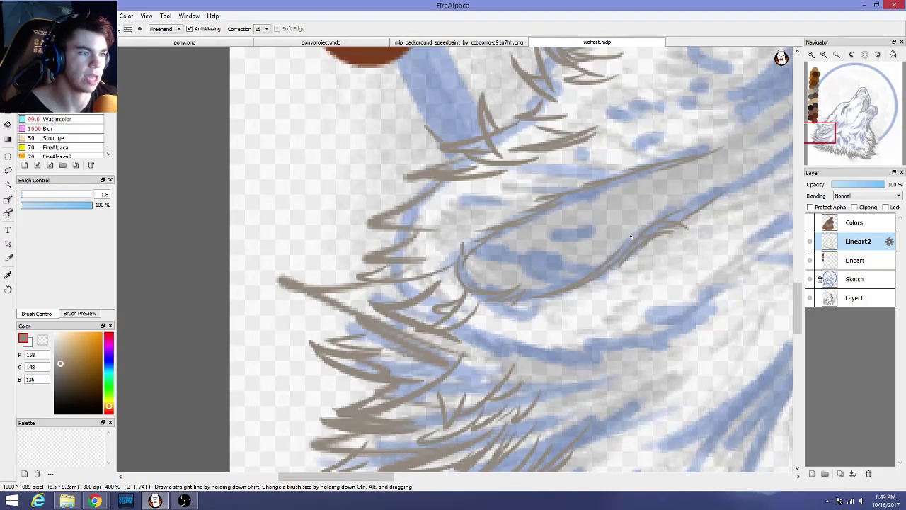
pyautogui.scroll(2, 630, 236)
pyautogui.hotkey('ctrl', 'z')
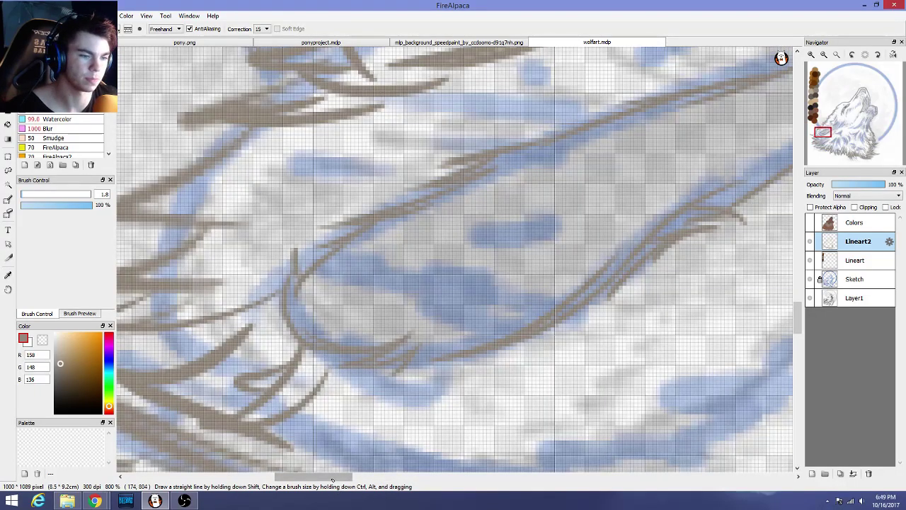
# Extend the folded ear's lower edge up into the neck fur with overlapping strokes, ending in a narrow curved hook
pyautogui.moveTo(334, 477); pyautogui.dragTo(376, 477)
pyautogui.moveTo(403, 171)
pyautogui.mouseDown()
pyautogui.moveTo(489, 142)
pyautogui.moveTo(572, 88)
pyautogui.moveTo(418, 188)
pyautogui.mouseUp()
pyautogui.scroll(-4, 417, 188)
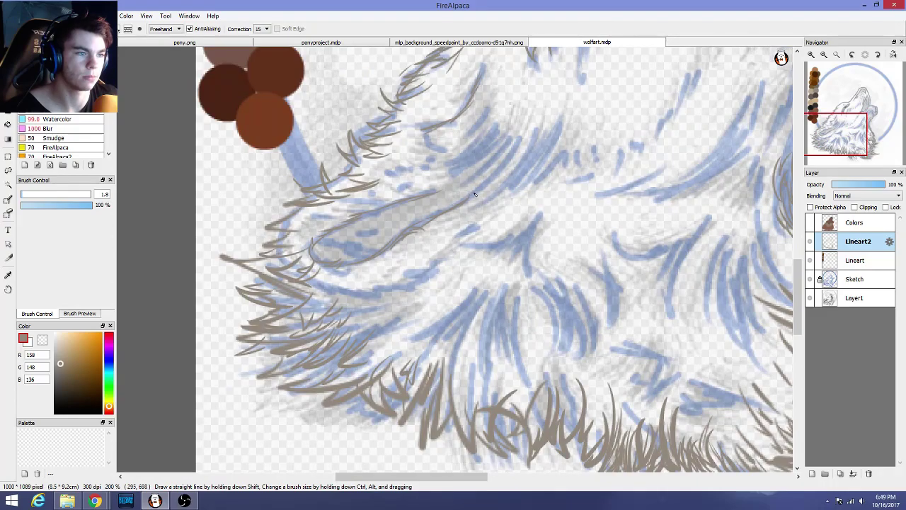
pyautogui.moveTo(481, 185)
pyautogui.mouseDown()
pyautogui.moveTo(510, 122)
pyautogui.moveTo(497, 147)
pyautogui.moveTo(509, 141)
pyautogui.moveTo(473, 181)
pyautogui.mouseUp()
pyautogui.scroll(-1, 494, 165)
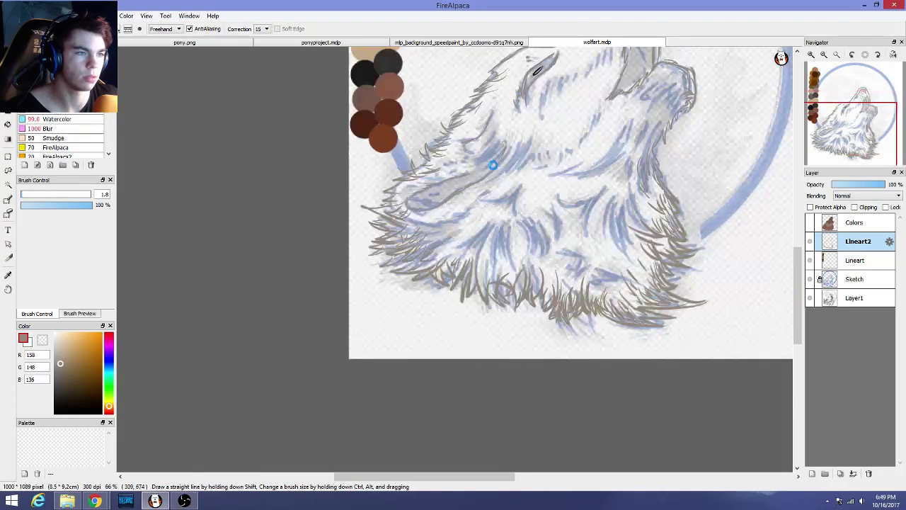
pyautogui.scroll(2, 493, 165)
pyautogui.moveTo(512, 152); pyautogui.dragTo(477, 192)
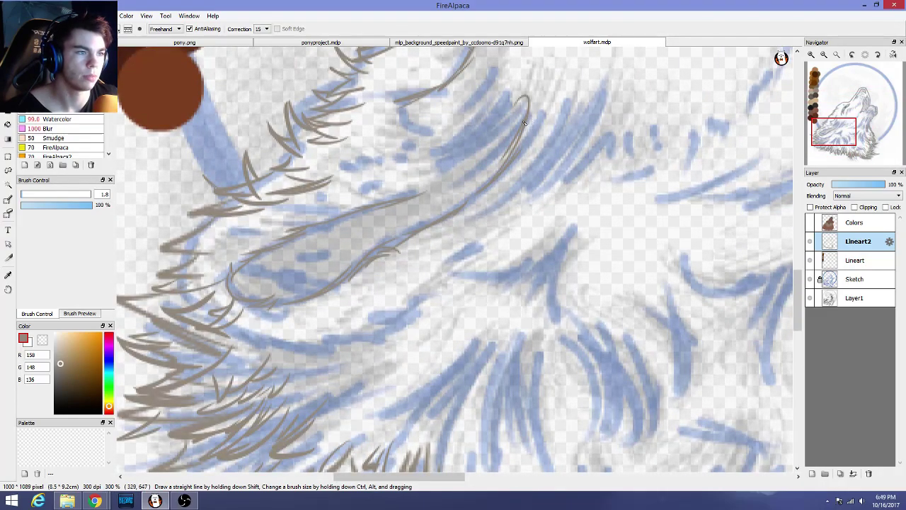
# Ink the folded ear's upper edge from near the hooked end back down to the existing outline, redoing the first stroke
pyautogui.moveTo(516, 109)
pyautogui.mouseDown()
pyautogui.moveTo(494, 121)
pyautogui.moveTo(398, 197)
pyautogui.moveTo(434, 185)
pyautogui.mouseUp()
pyautogui.hotkey('ctrl', 'z')
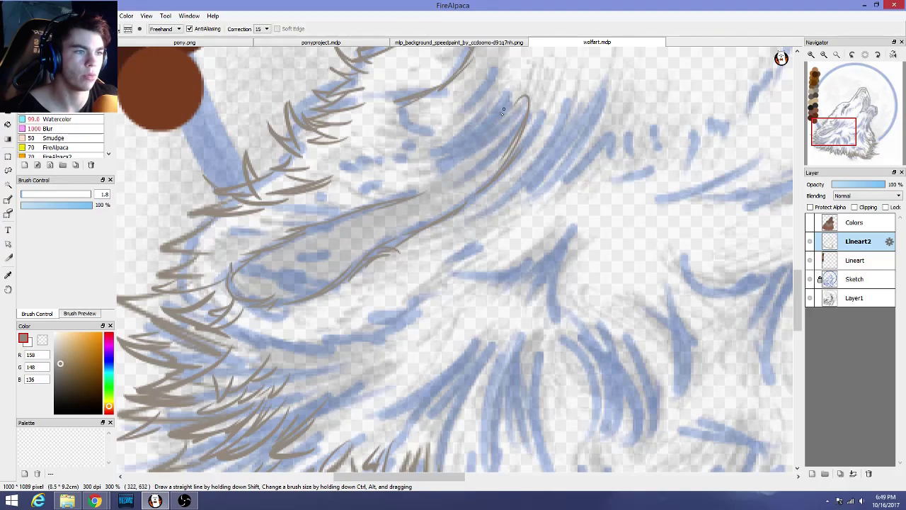
pyautogui.moveTo(506, 110)
pyautogui.mouseDown()
pyautogui.moveTo(382, 198)
pyautogui.moveTo(427, 177)
pyautogui.moveTo(400, 189)
pyautogui.mouseUp()
pyautogui.moveTo(446, 161); pyautogui.dragTo(379, 199)
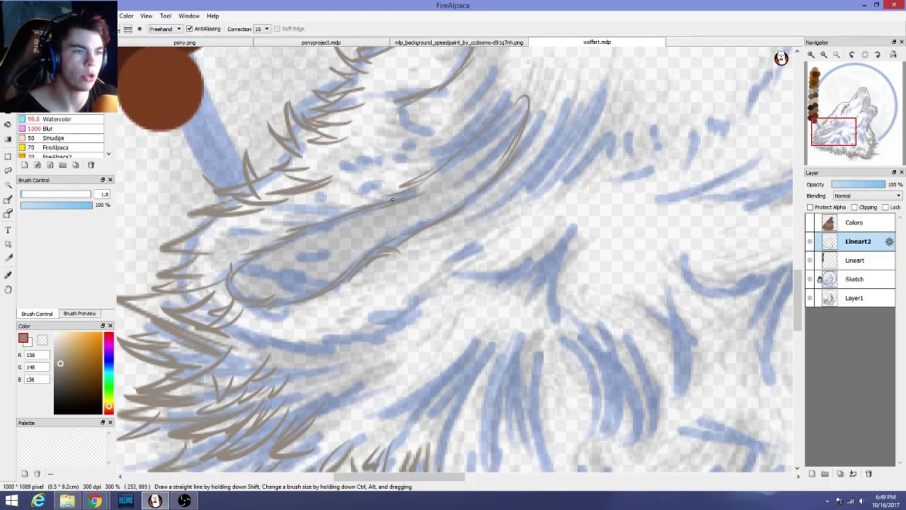
# Ink the upper edge of the wolf's ear up to its tip on the Lineart2 layer
pyautogui.moveTo(419, 175); pyautogui.dragTo(528, 84)
pyautogui.moveTo(525, 129); pyautogui.dragTo(518, 88)
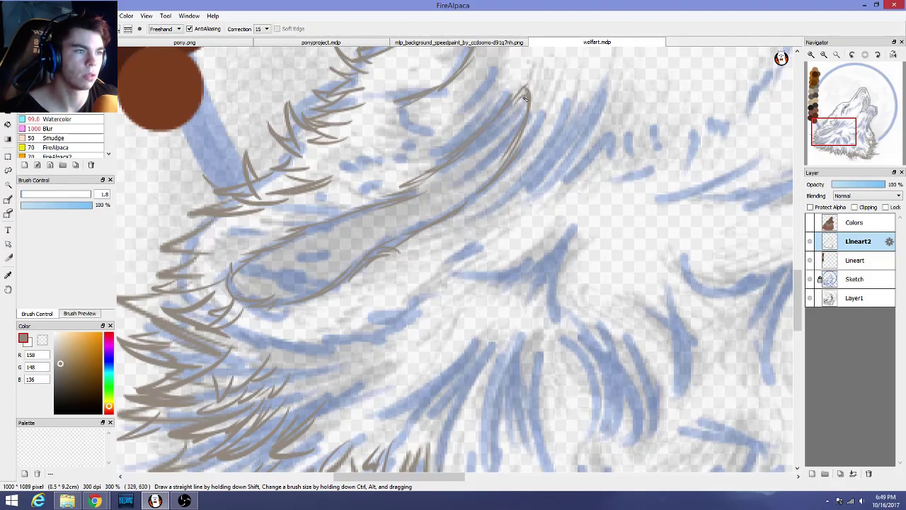
pyautogui.scroll(3, 528, 107)
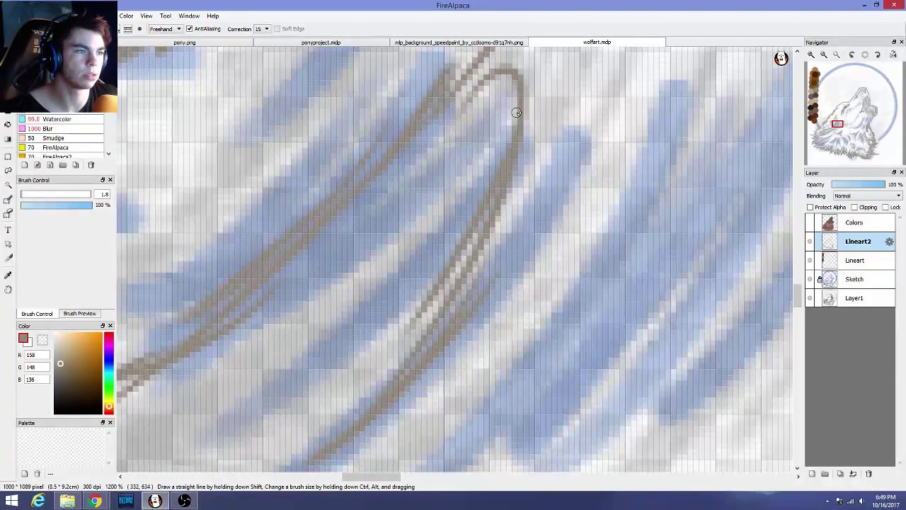
pyautogui.moveTo(521, 115); pyautogui.dragTo(524, 76)
pyautogui.moveTo(525, 83)
pyautogui.mouseDown()
pyautogui.moveTo(506, 164)
pyautogui.moveTo(485, 192)
pyautogui.moveTo(562, 83)
pyautogui.moveTo(558, 99)
pyautogui.moveTo(545, 114)
pyautogui.moveTo(558, 70)
pyautogui.moveTo(493, 193)
pyautogui.mouseUp()
pyautogui.hotkey('ctrl', 'z')
pyautogui.hotkey('ctrl', 'z')
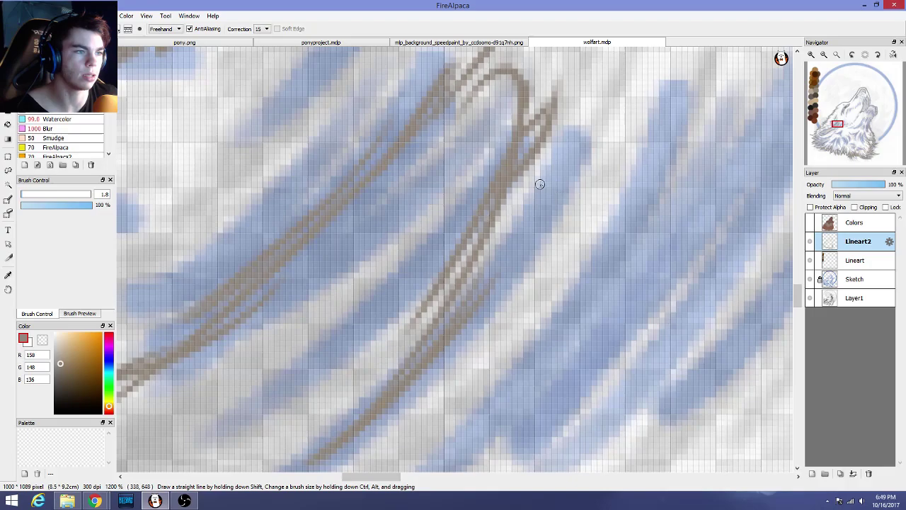
pyautogui.hotkey('ctrl', 'z')
pyautogui.scroll(-2, 536, 183)
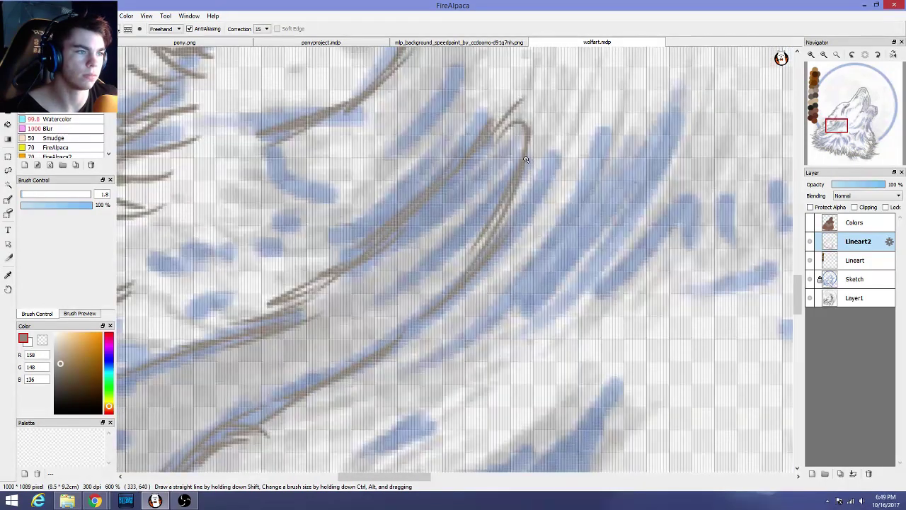
pyautogui.moveTo(521, 182)
pyautogui.mouseDown()
pyautogui.moveTo(536, 126)
pyautogui.moveTo(531, 120)
pyautogui.moveTo(530, 131)
pyautogui.moveTo(526, 111)
pyautogui.moveTo(528, 150)
pyautogui.mouseUp()
pyautogui.hotkey('ctrl', 'z')
pyautogui.moveTo(504, 110)
pyautogui.mouseDown()
pyautogui.moveTo(526, 129)
pyautogui.moveTo(490, 125)
pyautogui.moveTo(532, 127)
pyautogui.moveTo(520, 163)
pyautogui.mouseUp()
pyautogui.hotkey('ctrl', 'z')
pyautogui.hotkey('ctrl', 'z')
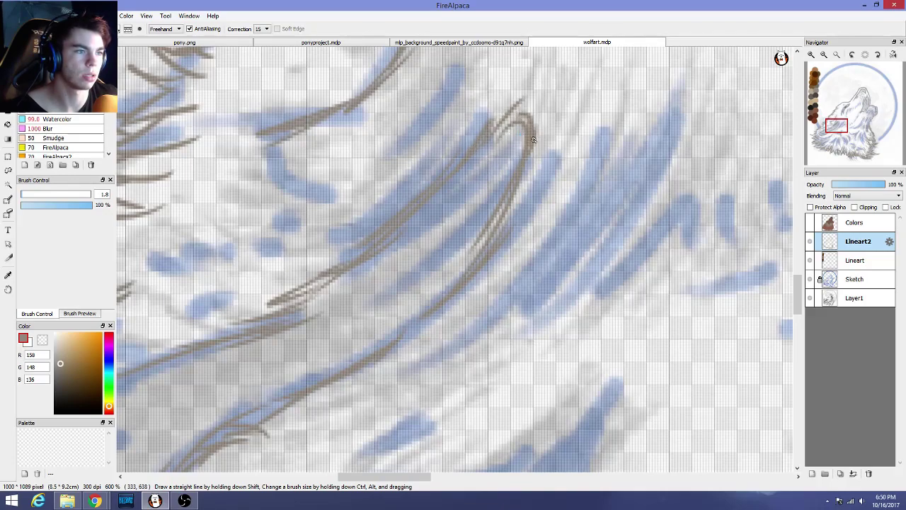
pyautogui.hotkey('ctrl', 'z')
pyautogui.hotkey('ctrl', 'z')
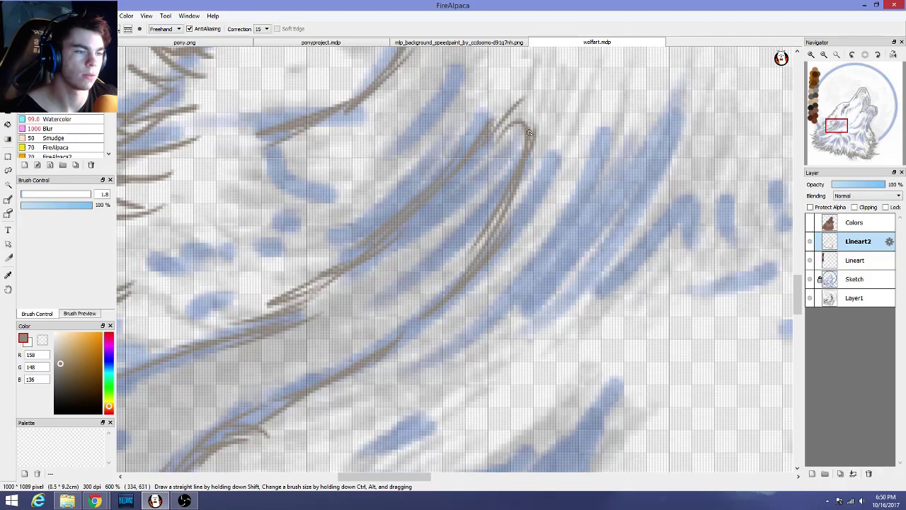
# Add short pointed fur strokes around the ear's tip and its adjoining edges with the 1.8 brush
pyautogui.moveTo(527, 131)
pyautogui.mouseDown()
pyautogui.moveTo(545, 103)
pyautogui.moveTo(533, 162)
pyautogui.mouseUp()
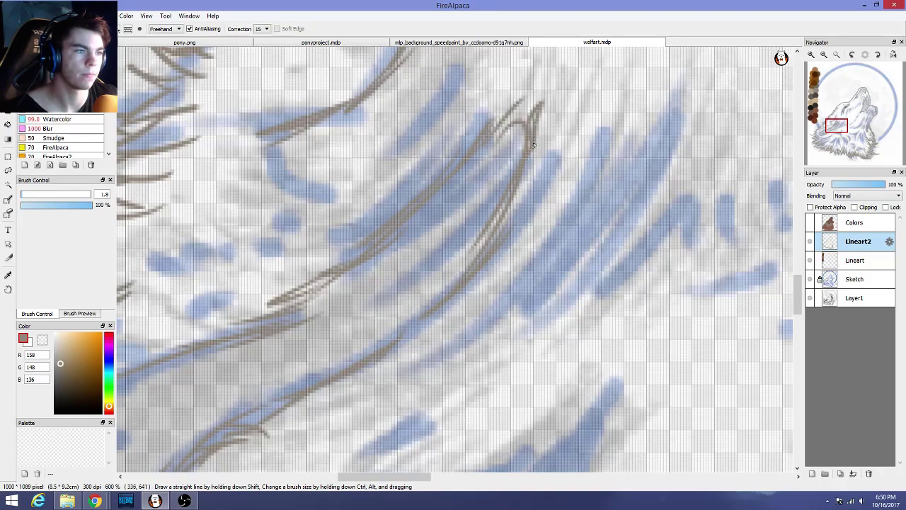
pyautogui.moveTo(525, 121)
pyautogui.mouseDown()
pyautogui.moveTo(503, 109)
pyautogui.moveTo(514, 123)
pyautogui.moveTo(502, 145)
pyautogui.mouseUp()
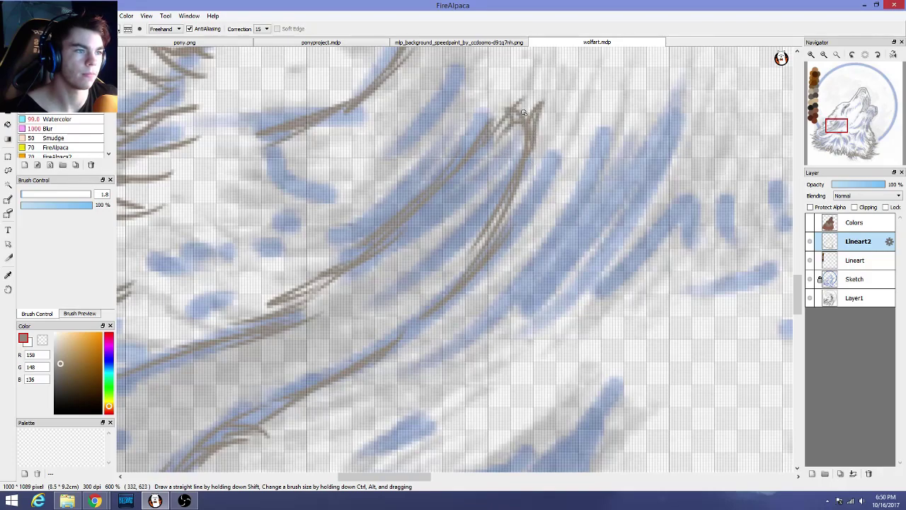
pyautogui.moveTo(533, 102)
pyautogui.mouseDown()
pyautogui.moveTo(527, 119)
pyautogui.moveTo(460, 182)
pyautogui.mouseUp()
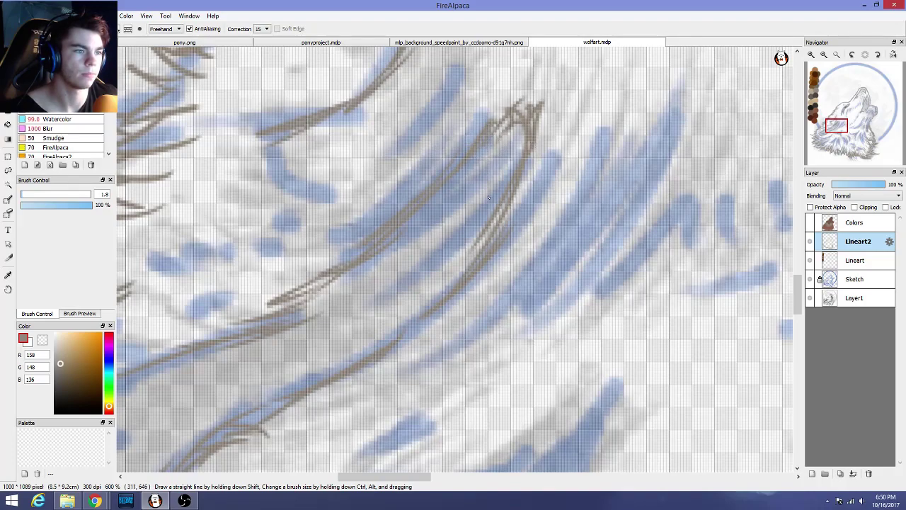
pyautogui.moveTo(501, 219)
pyautogui.mouseDown()
pyautogui.moveTo(532, 193)
pyautogui.moveTo(506, 216)
pyautogui.moveTo(495, 245)
pyautogui.moveTo(507, 200)
pyautogui.moveTo(530, 177)
pyautogui.moveTo(505, 210)
pyautogui.moveTo(543, 160)
pyautogui.mouseUp()
# Hide the Sketch layer to check the line art on the whole wolf, and show it again
pyautogui.scroll(-4, 521, 217)
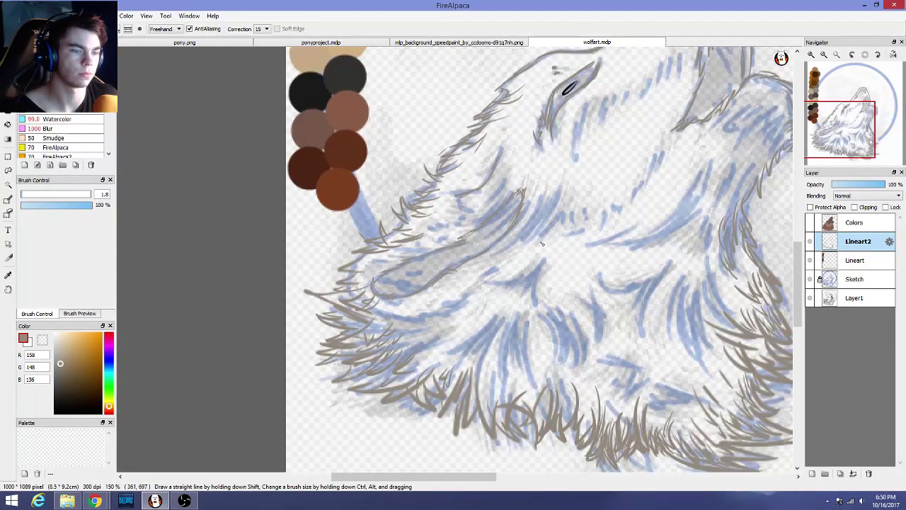
pyautogui.scroll(-2, 540, 242)
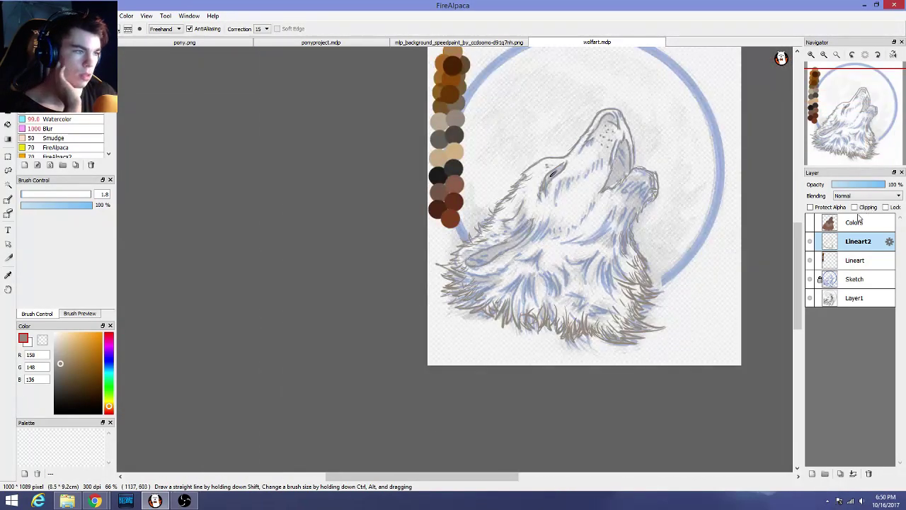
pyautogui.click(811, 281)
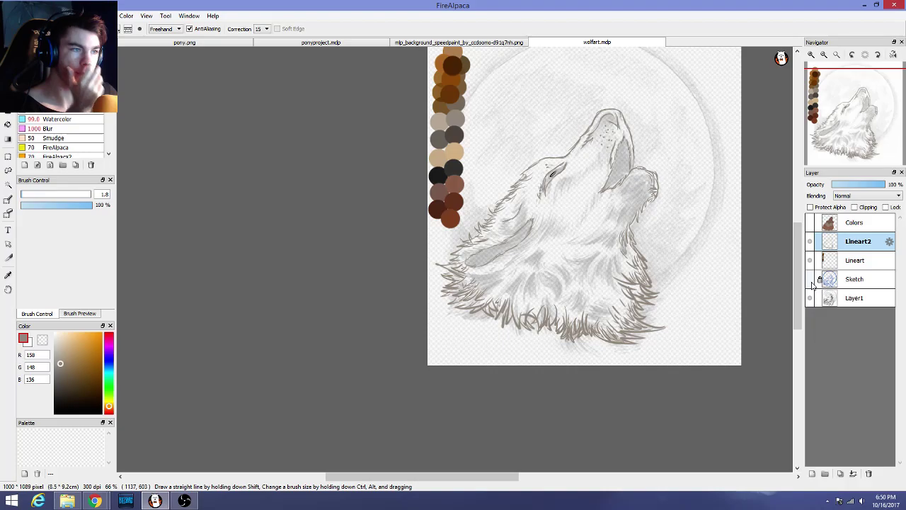
pyautogui.click(811, 280)
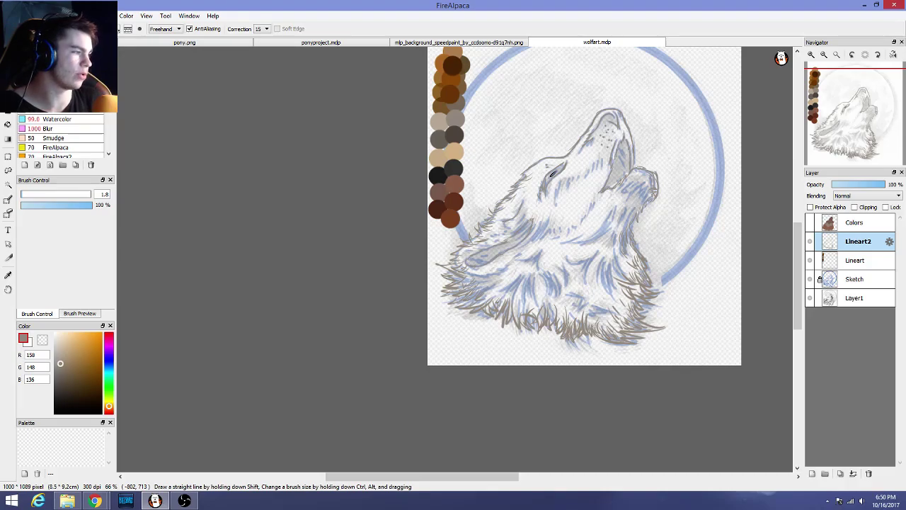
pyautogui.click(94, 500)
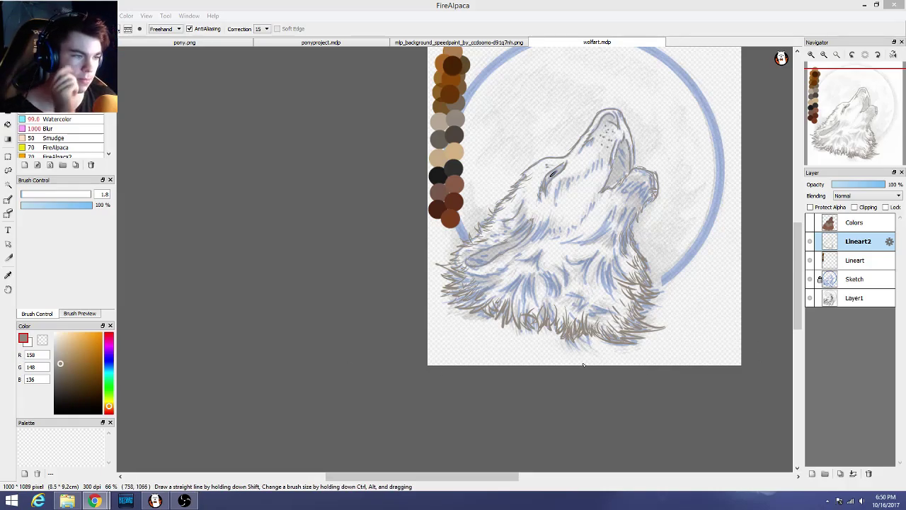
pyautogui.scroll(4, 560, 370)
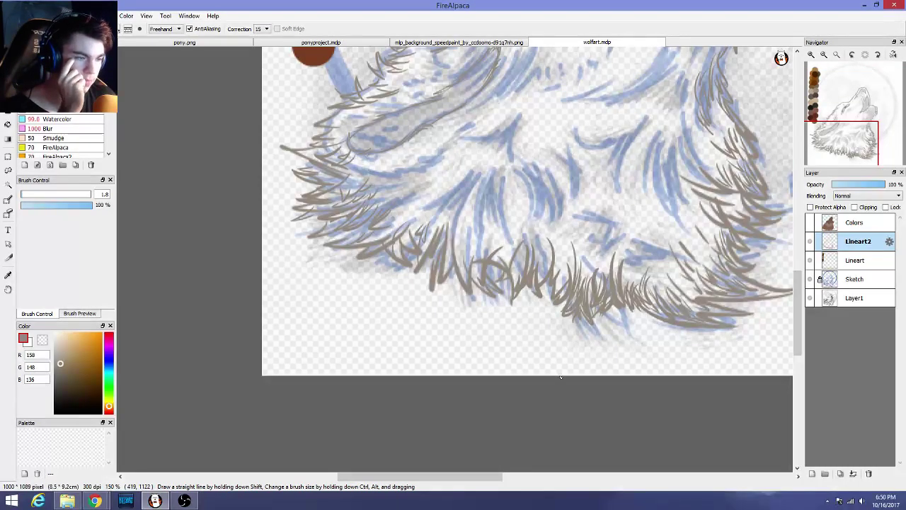
pyautogui.scroll(-2, 560, 377)
pyautogui.moveTo(796, 332); pyautogui.dragTo(796, 308)
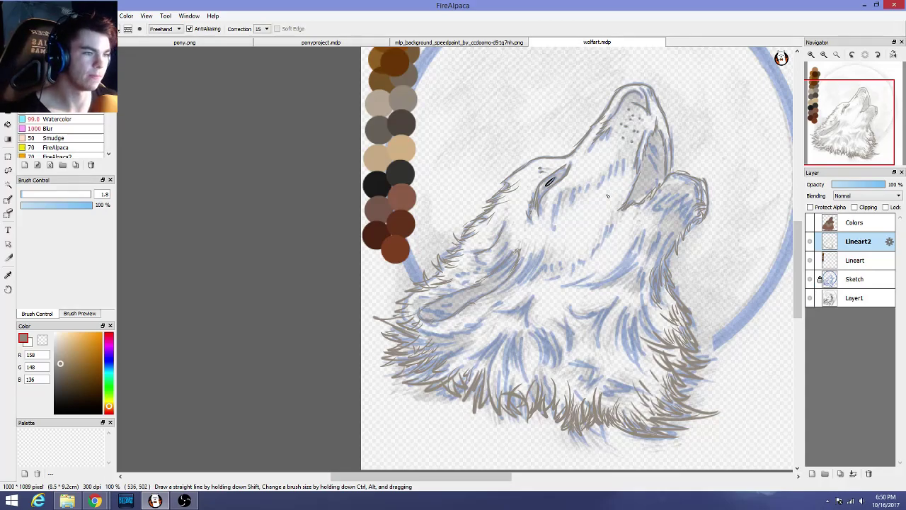
# Try a short fur stroke over the blue sketch mark between the ear's tip and the curved fur line above it
pyautogui.scroll(2, 545, 216)
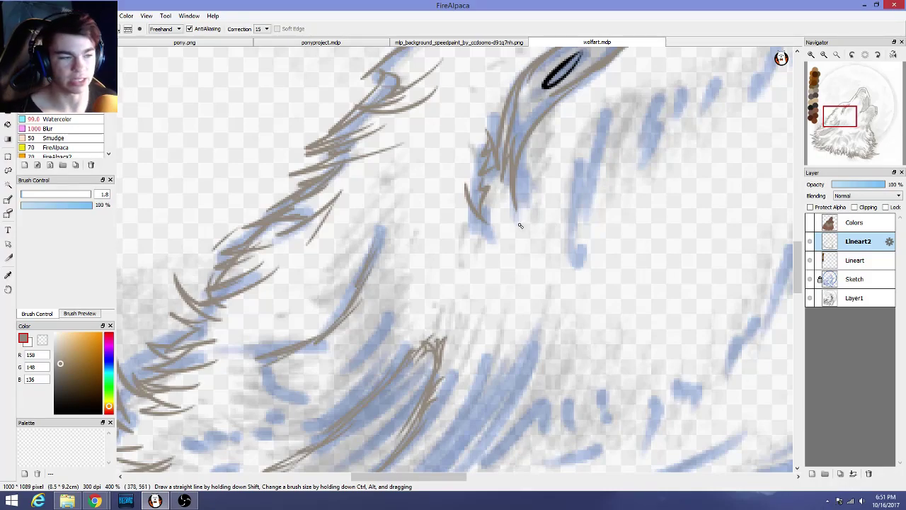
pyautogui.scroll(-1, 520, 226)
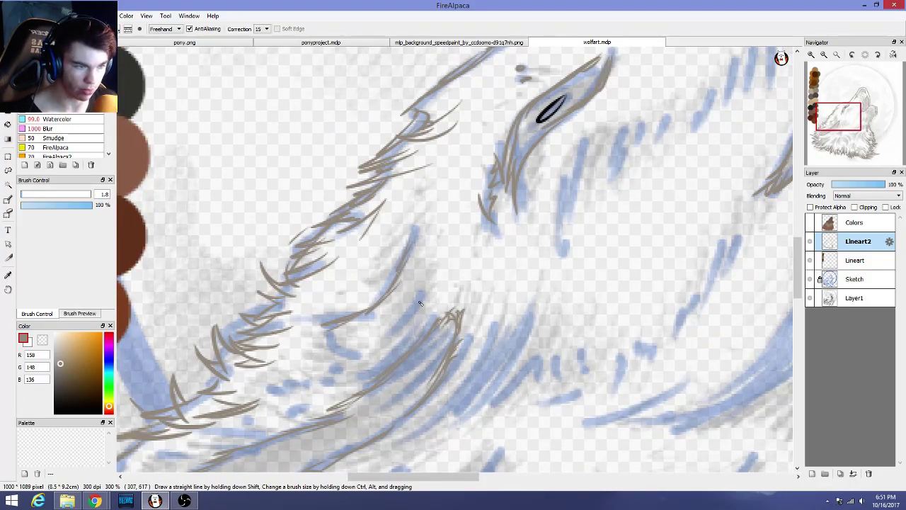
pyautogui.moveTo(394, 337); pyautogui.dragTo(422, 303)
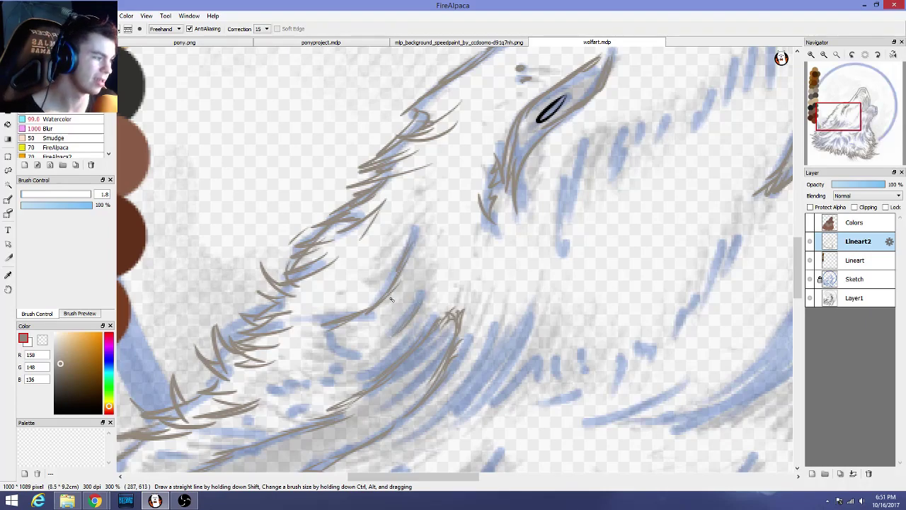
pyautogui.scroll(1, 400, 313)
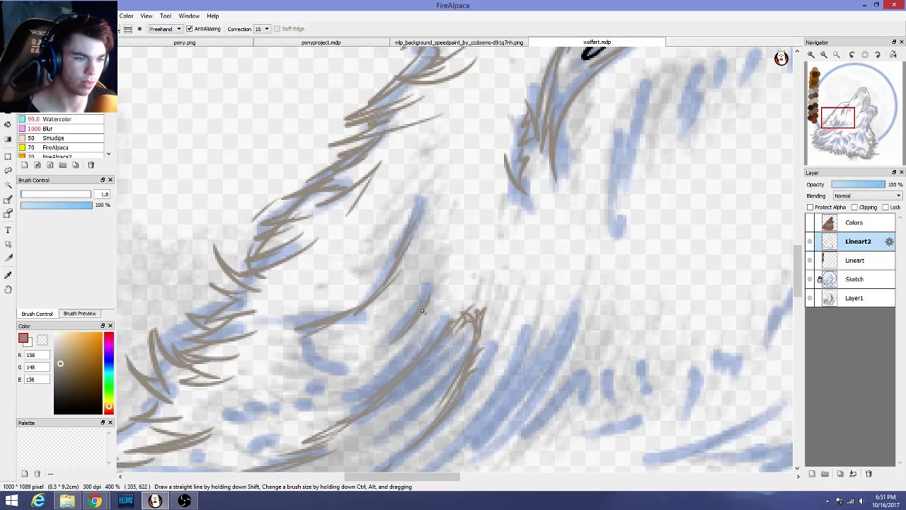
pyautogui.hotkey('ctrl', 'z')
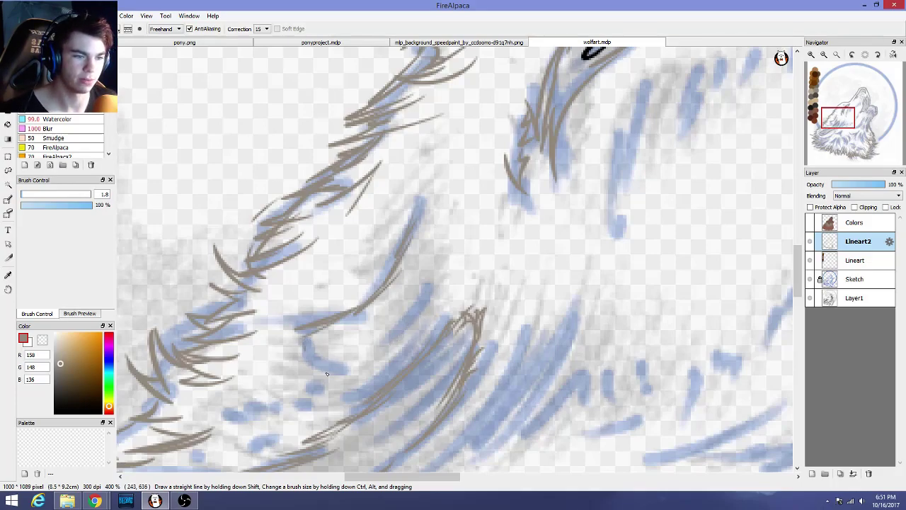
# Draw small curved fur strokes beneath the start of the long fur curve above the ear
pyautogui.moveTo(306, 338)
pyautogui.mouseDown()
pyautogui.moveTo(327, 371)
pyautogui.moveTo(287, 333)
pyautogui.mouseUp()
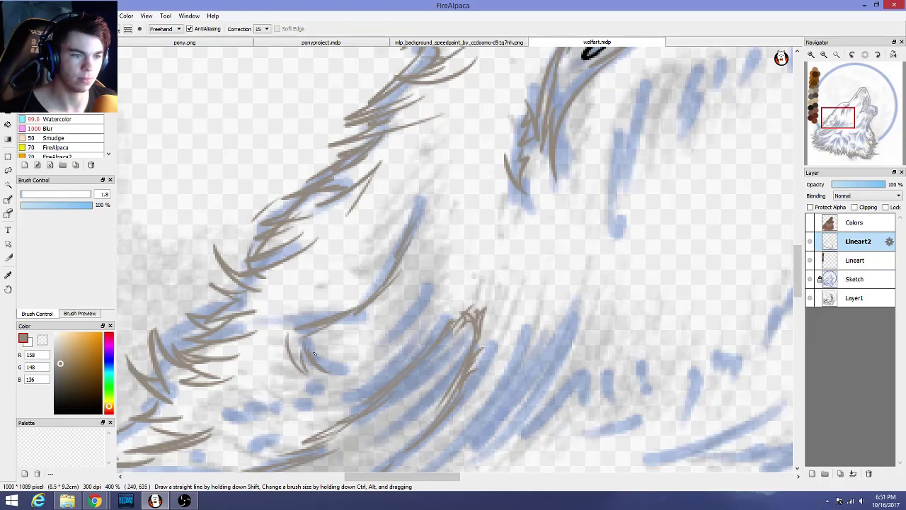
pyautogui.scroll(-3, 323, 356)
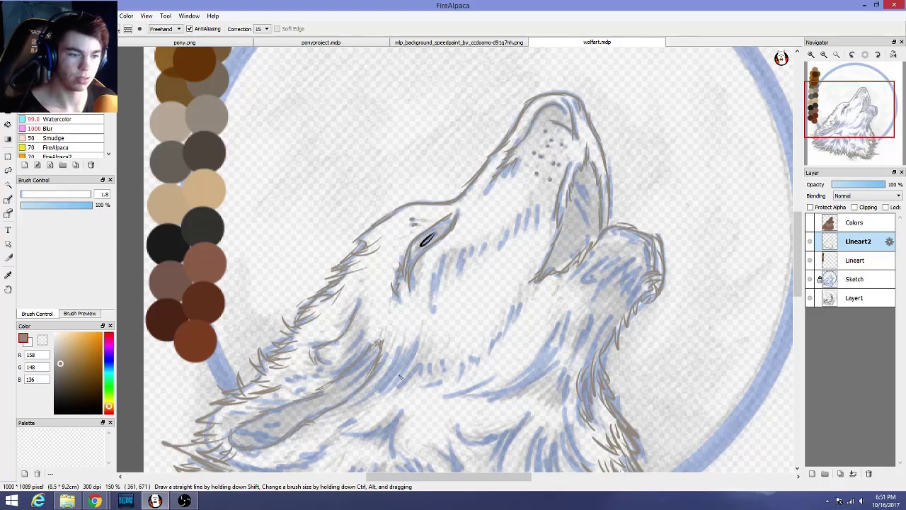
# Erase the line art of the ear's tip and its adjoining upper and lower edges using size 32
pyautogui.scroll(2, 367, 371)
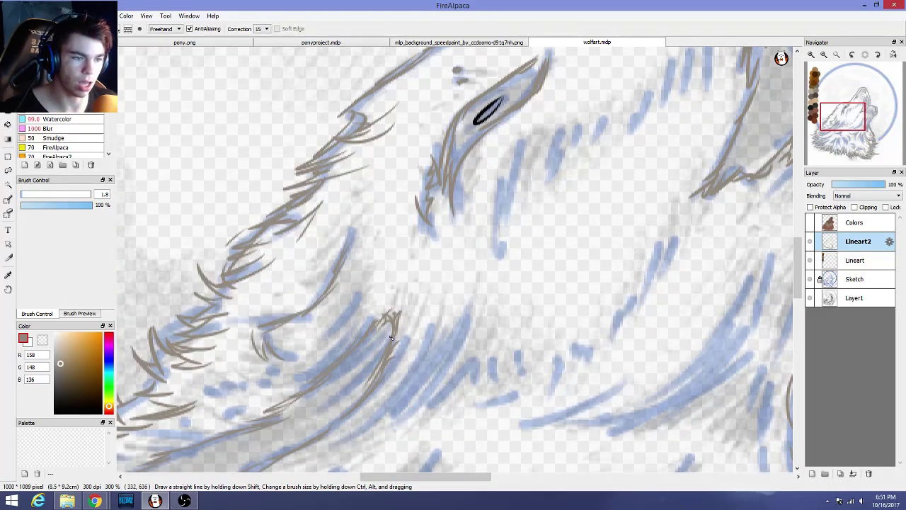
pyautogui.click(56, 106)
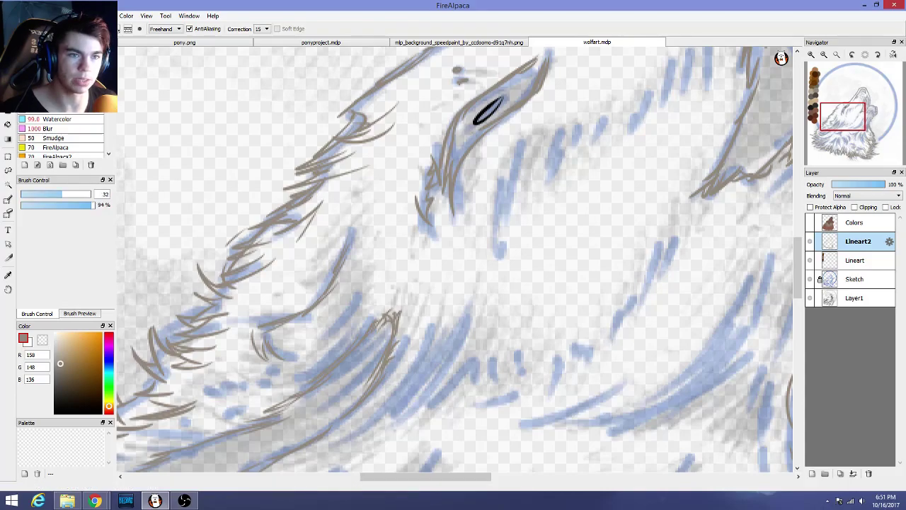
pyautogui.moveTo(361, 300)
pyautogui.mouseDown()
pyautogui.moveTo(330, 391)
pyautogui.moveTo(383, 339)
pyautogui.moveTo(364, 415)
pyautogui.moveTo(333, 378)
pyautogui.moveTo(218, 389)
pyautogui.mouseUp()
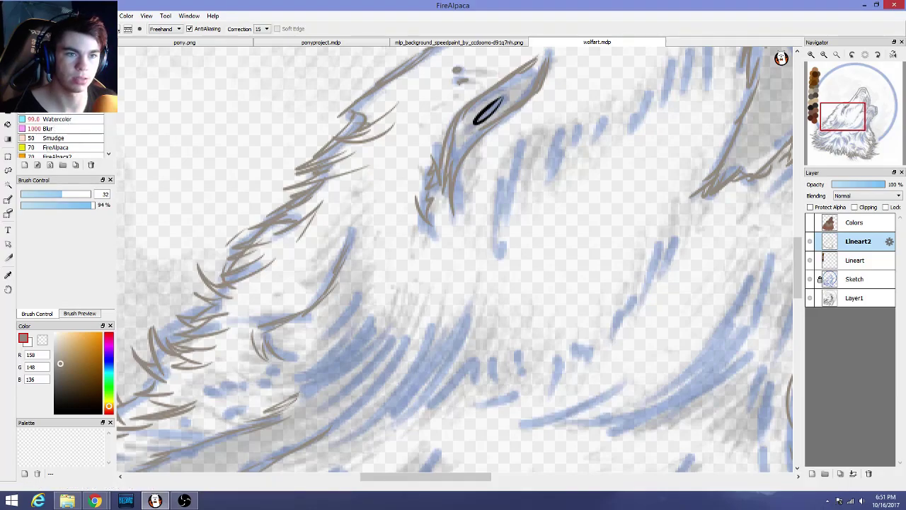
# Redraw the ear's tip and both adjoining edges as jagged, overlapping fur strokes with the 1.8 brush
pyautogui.click(56, 91)
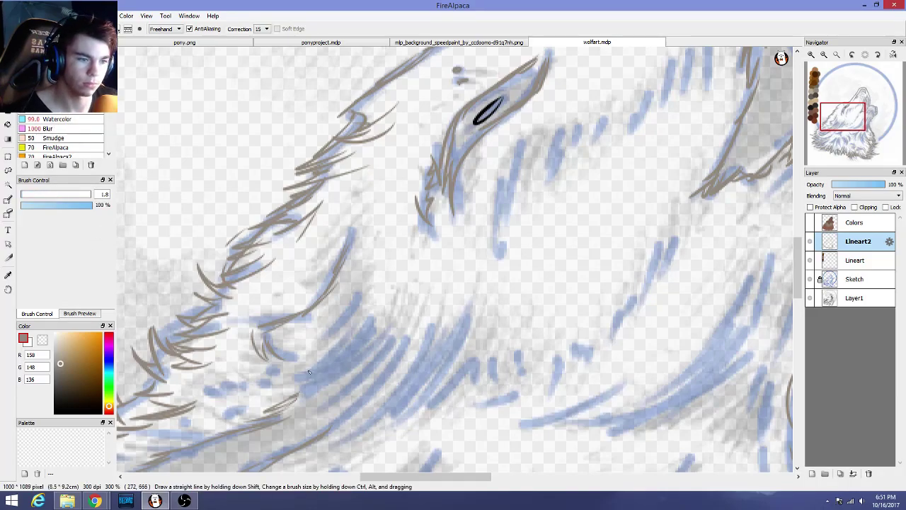
pyautogui.moveTo(327, 433)
pyautogui.mouseDown()
pyautogui.moveTo(361, 410)
pyautogui.moveTo(353, 417)
pyautogui.moveTo(376, 376)
pyautogui.moveTo(376, 398)
pyautogui.moveTo(381, 366)
pyautogui.moveTo(385, 388)
pyautogui.moveTo(394, 344)
pyautogui.mouseUp()
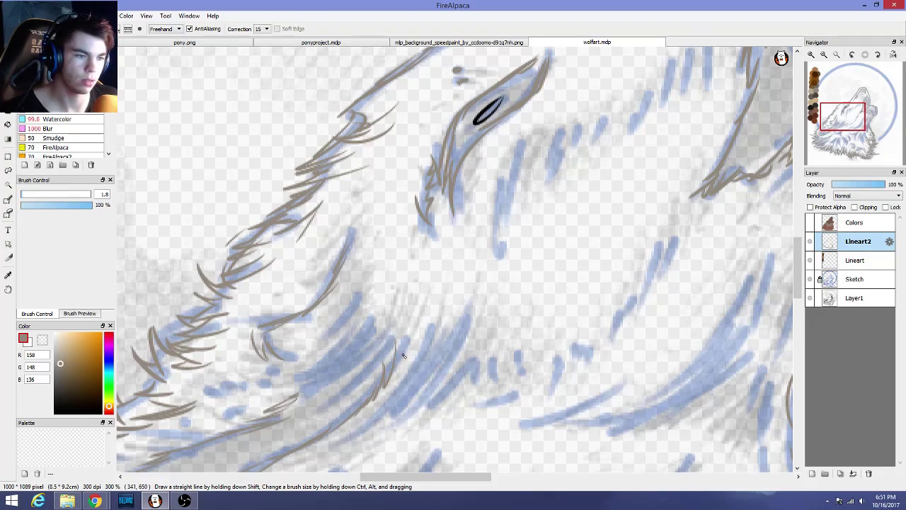
pyautogui.moveTo(394, 367)
pyautogui.mouseDown()
pyautogui.moveTo(402, 319)
pyautogui.moveTo(369, 340)
pyautogui.mouseUp()
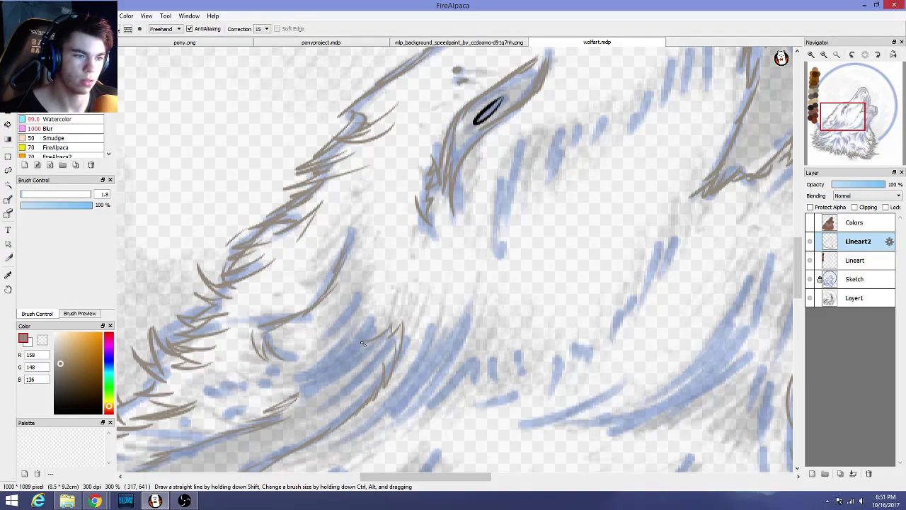
pyautogui.moveTo(361, 345)
pyautogui.mouseDown()
pyautogui.moveTo(387, 339)
pyautogui.moveTo(318, 363)
pyautogui.moveTo(330, 370)
pyautogui.moveTo(286, 392)
pyautogui.moveTo(293, 399)
pyautogui.mouseUp()
# Add a short stroke joining the redrawn fur to the ear's upper outline
pyautogui.scroll(-3, 294, 405)
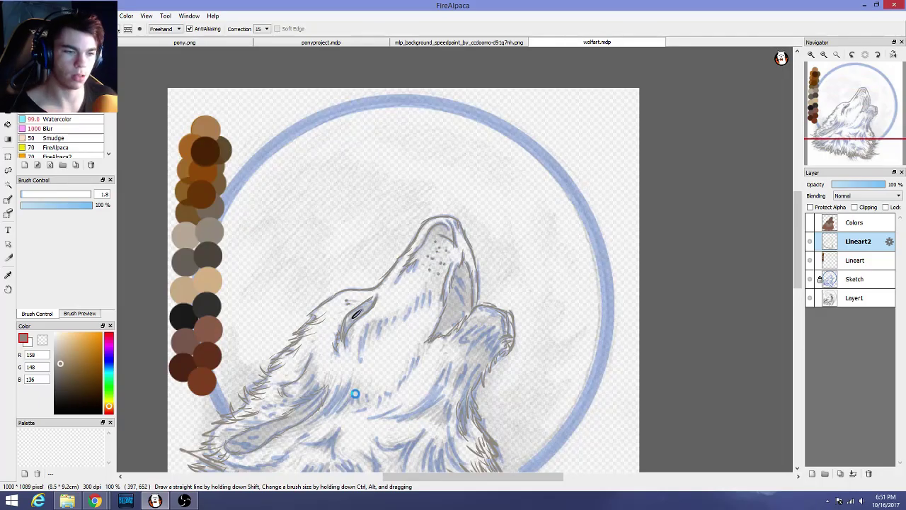
pyautogui.scroll(-1, 354, 394)
pyautogui.scroll(3, 354, 394)
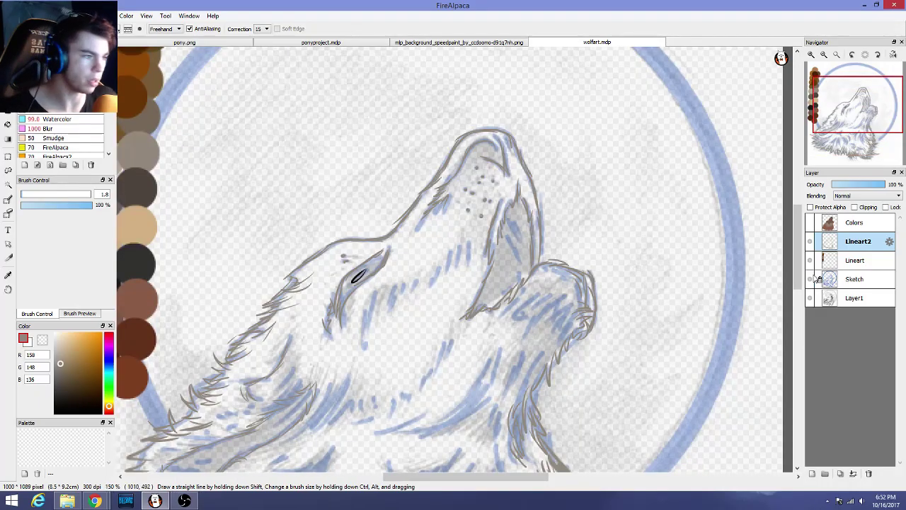
pyautogui.scroll(1, 353, 391)
pyautogui.scroll(1, 285, 289)
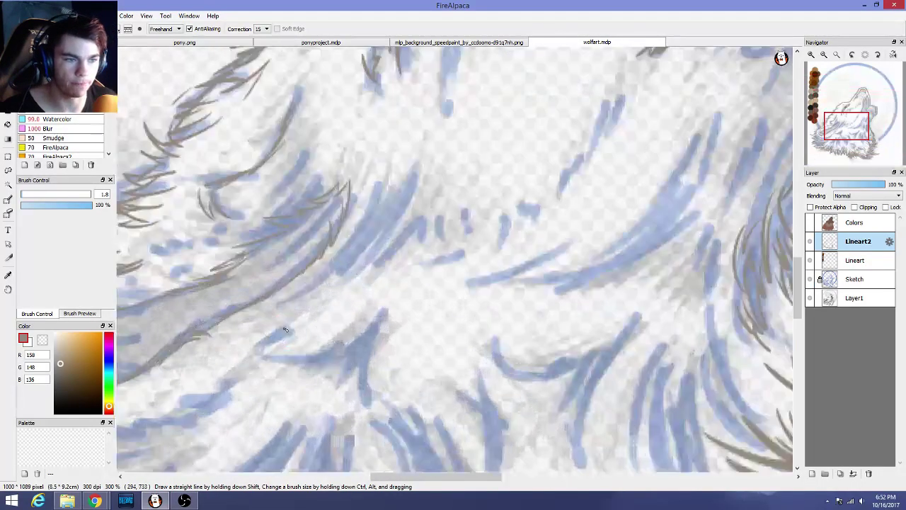
pyautogui.scroll(2, 284, 288)
pyautogui.scroll(-3, 285, 184)
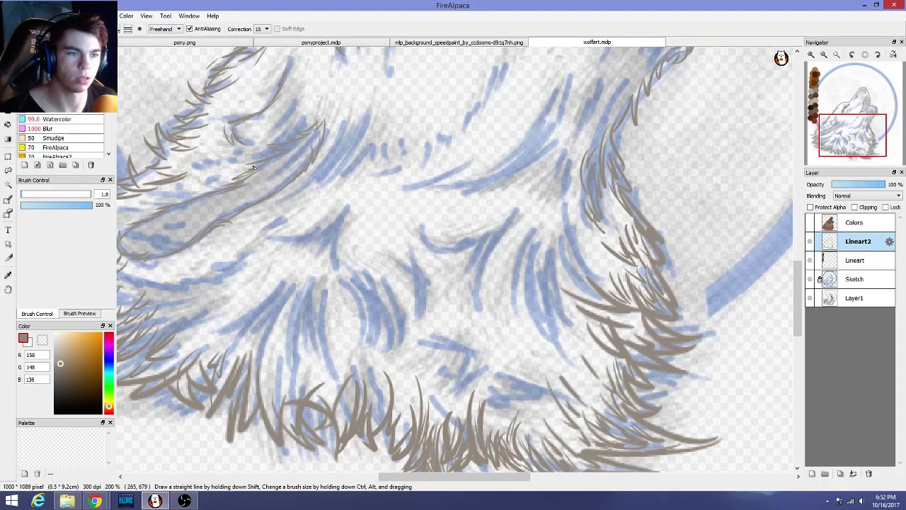
pyautogui.moveTo(254, 166); pyautogui.dragTo(239, 177)
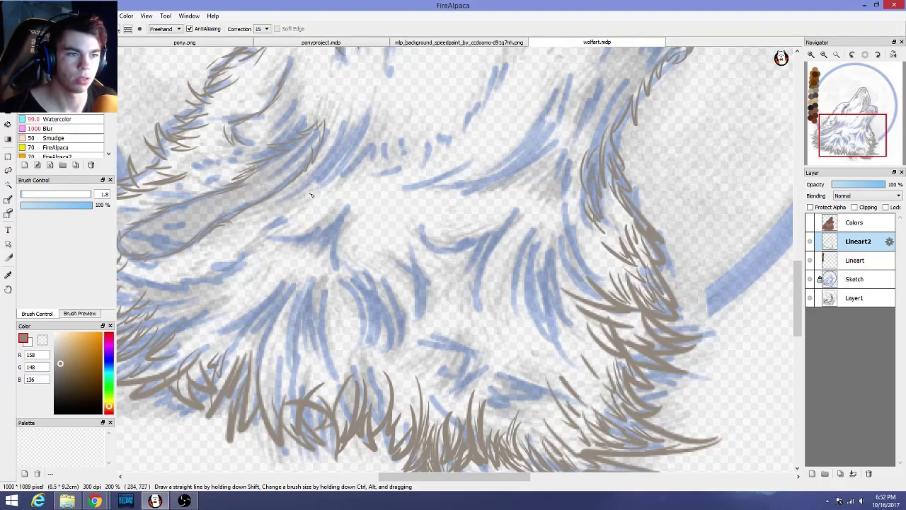
pyautogui.scroll(4, 292, 129)
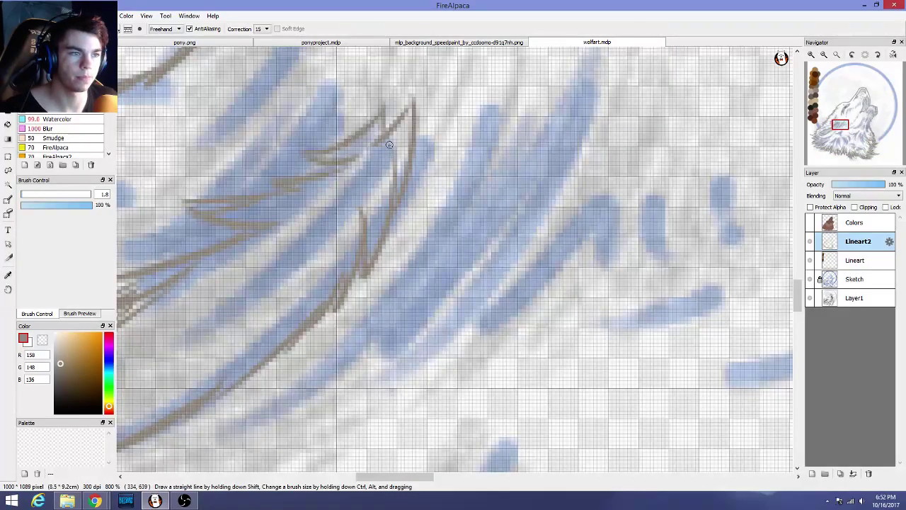
# Hide and show the Sketch layer repeatedly to examine the line art over the whole wolf
pyautogui.scroll(-3, 376, 199)
pyautogui.scroll(-4, 404, 257)
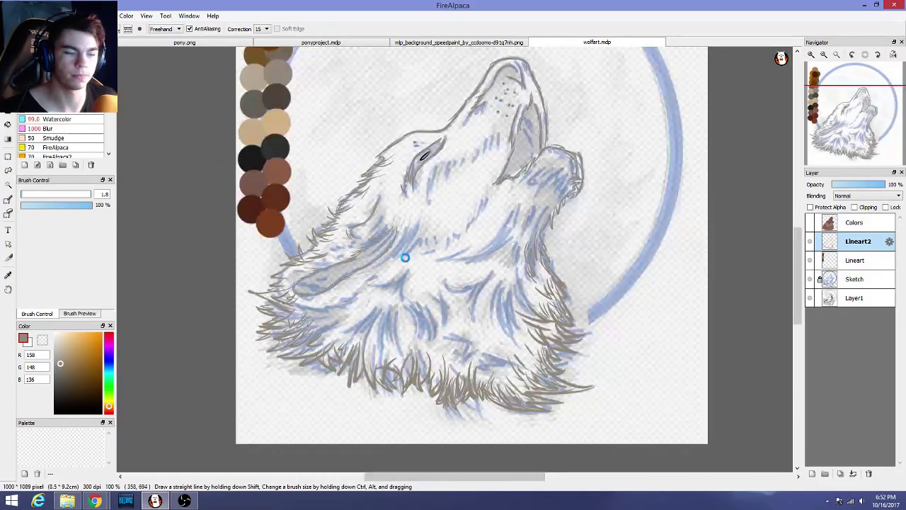
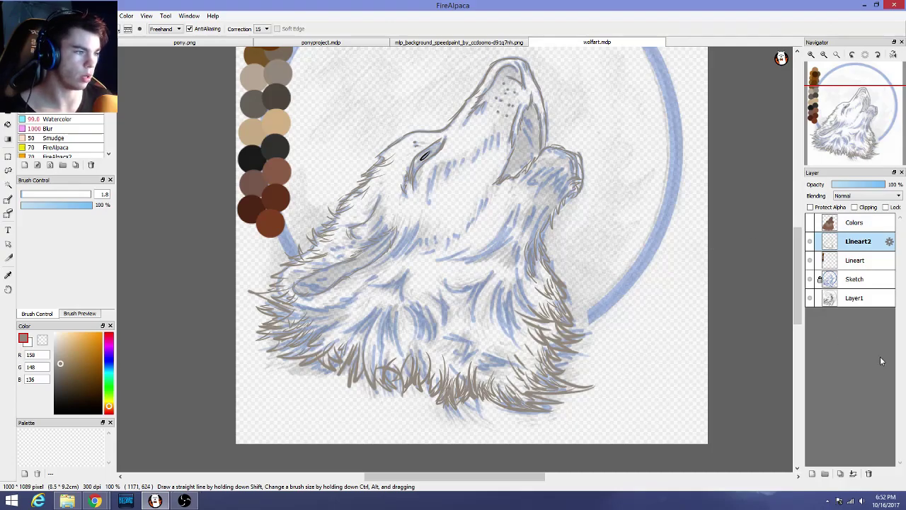
pyautogui.click(810, 279)
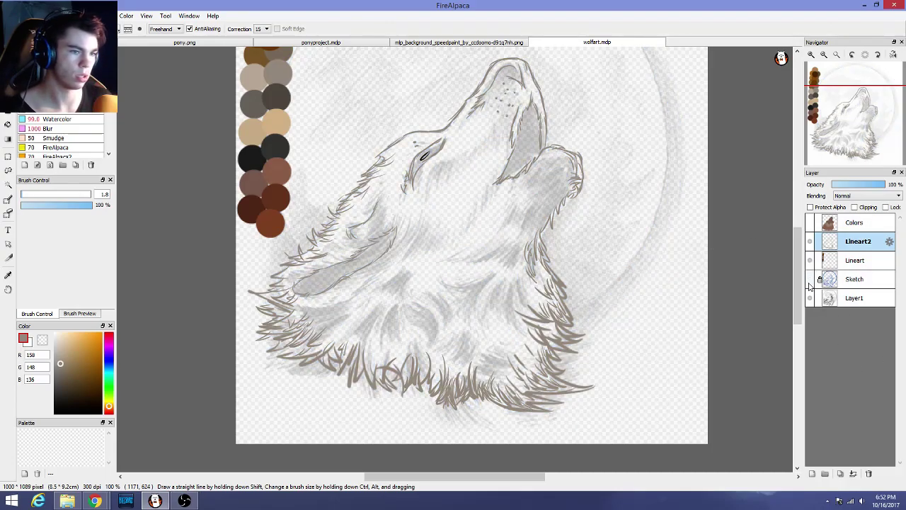
pyautogui.click(810, 282)
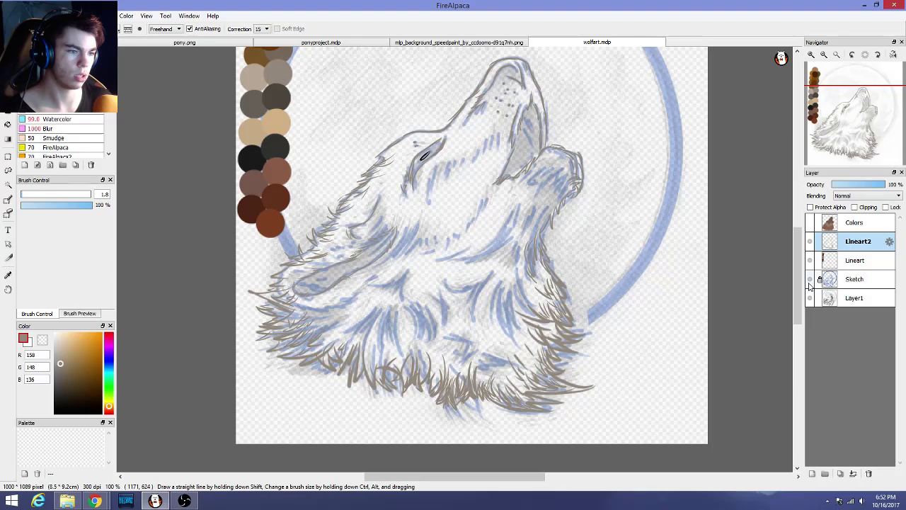
pyautogui.click(811, 283)
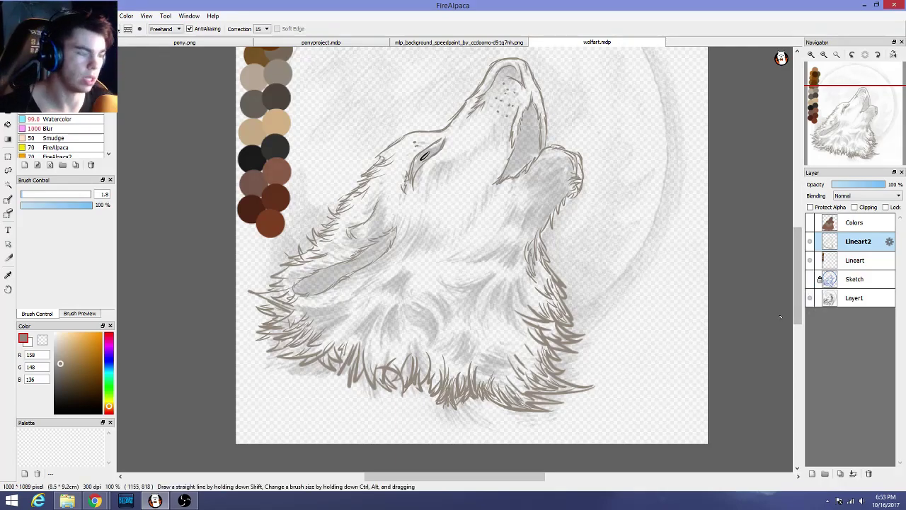
pyautogui.click(810, 280)
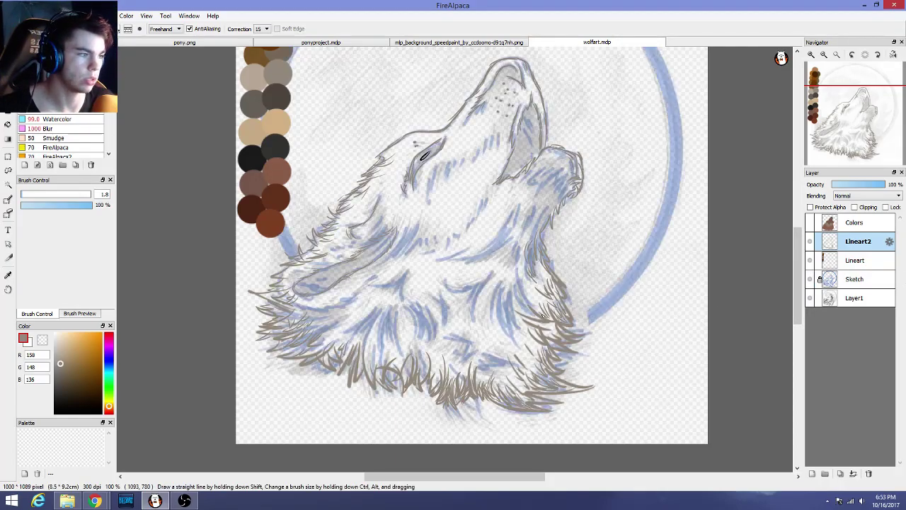
pyautogui.scroll(2, 451, 293)
pyautogui.scroll(-2, 450, 293)
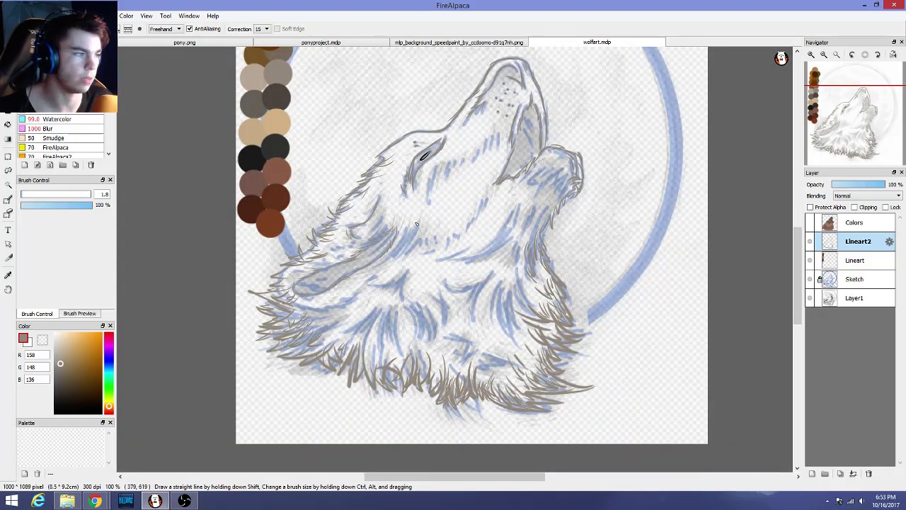
pyautogui.scroll(2, 412, 228)
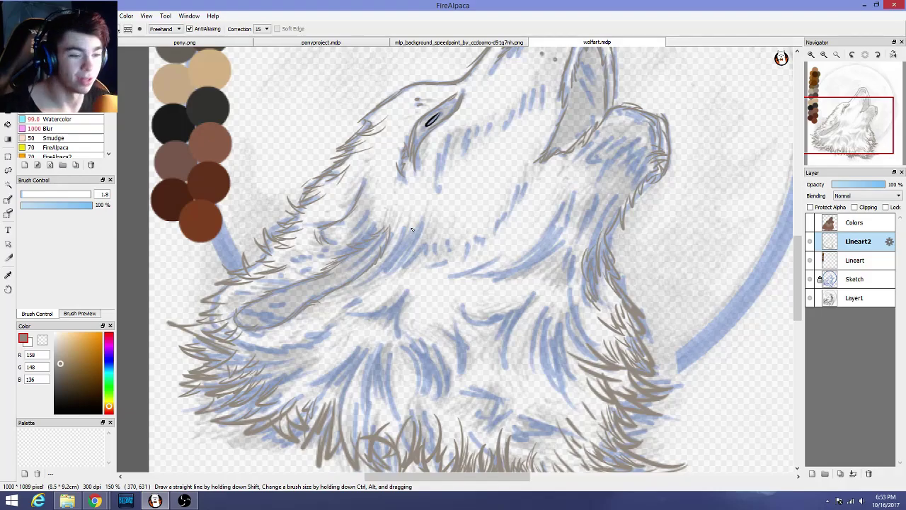
pyautogui.scroll(-2, 419, 216)
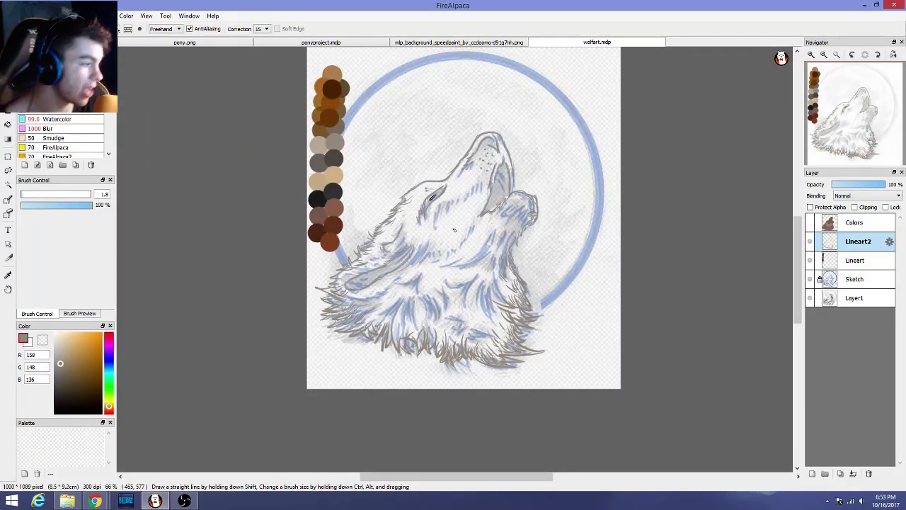
pyautogui.scroll(2, 455, 230)
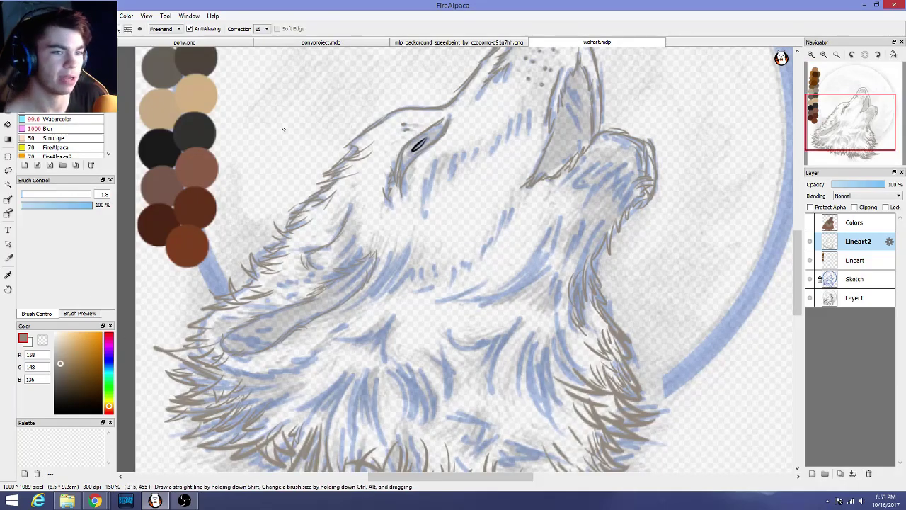
pyautogui.scroll(-3, 328, 328)
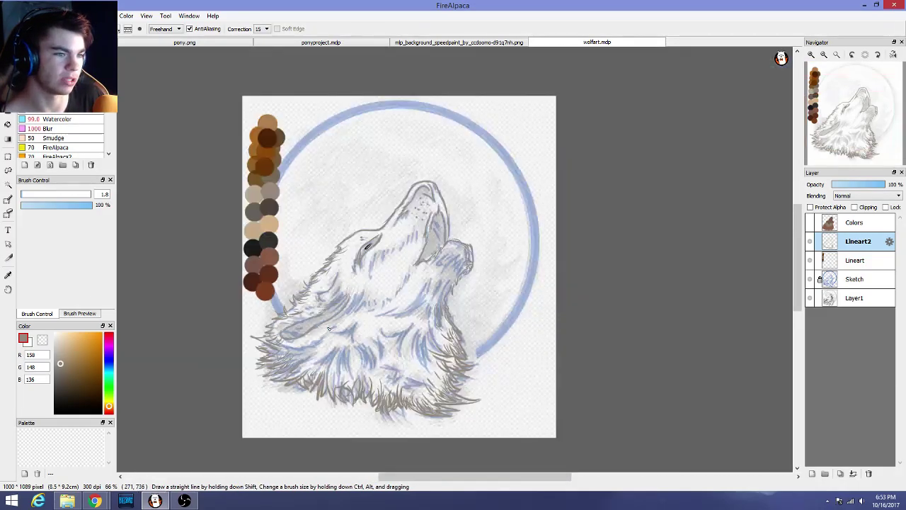
# Erase the black pupil outline inside the wolf's eye with the eraser at size 6.5
pyautogui.scroll(2, 328, 328)
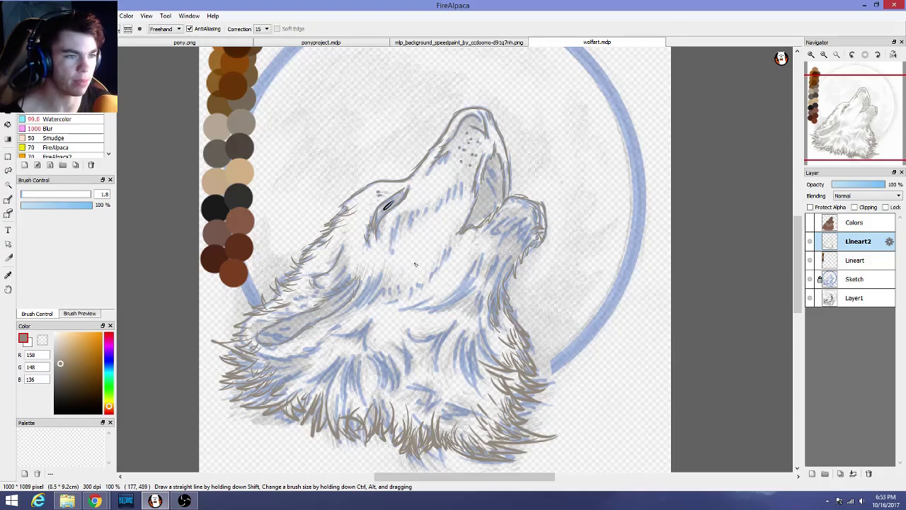
pyautogui.scroll(3, 357, 259)
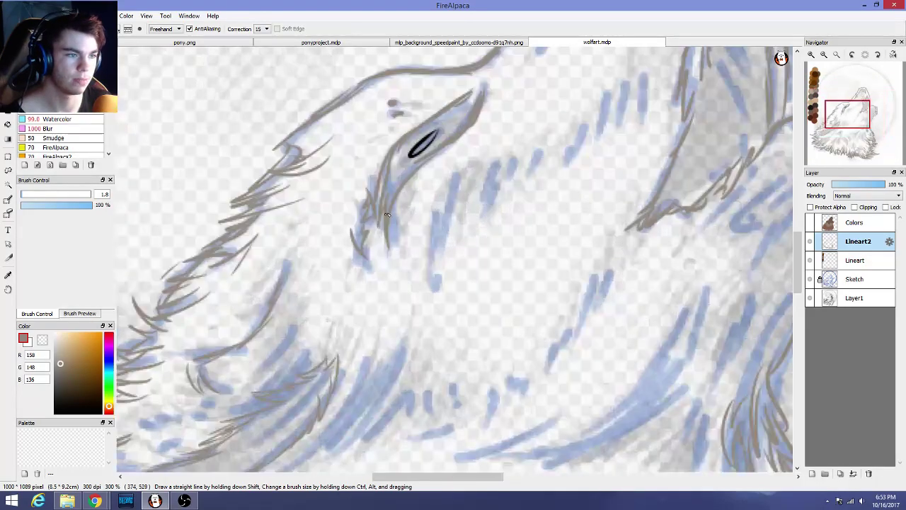
pyautogui.scroll(1, 427, 135)
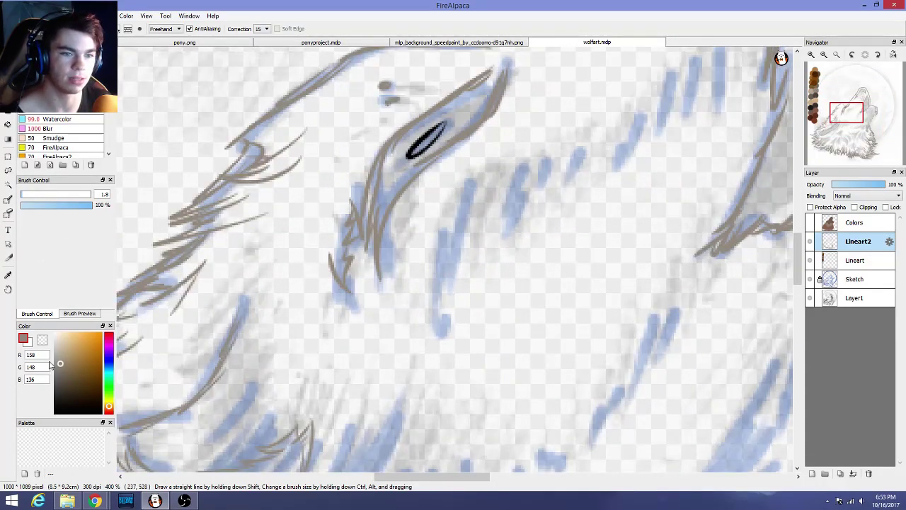
pyautogui.press('e')
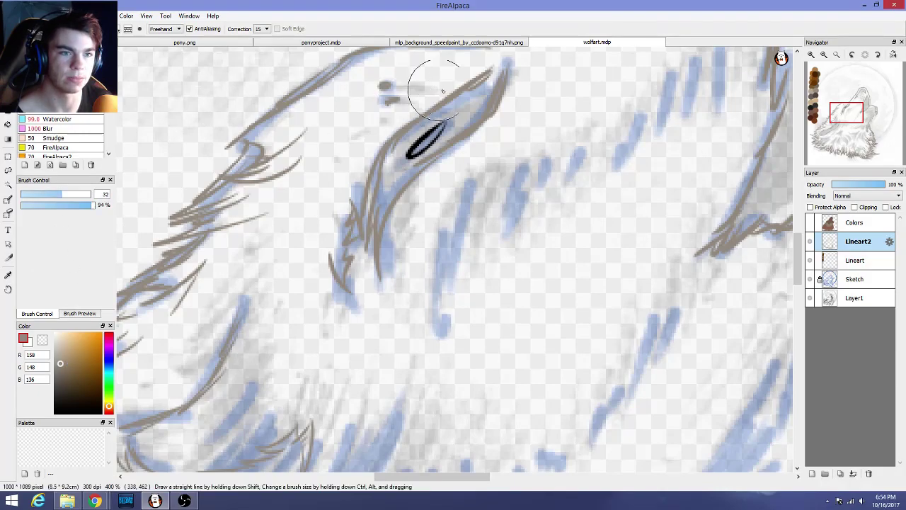
pyautogui.moveTo(45, 195); pyautogui.dragTo(28, 194)
pyautogui.moveTo(442, 113)
pyautogui.mouseDown()
pyautogui.moveTo(438, 134)
pyautogui.moveTo(405, 154)
pyautogui.moveTo(432, 143)
pyautogui.moveTo(396, 168)
pyautogui.mouseUp()
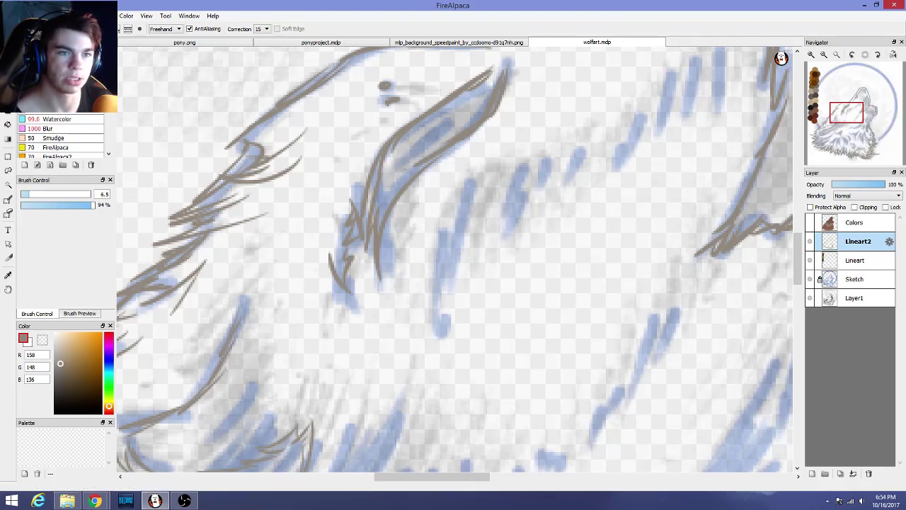
# Redraw the pupil as a thin slanted oval inside the eye with the 1.8 brush
pyautogui.press('b')
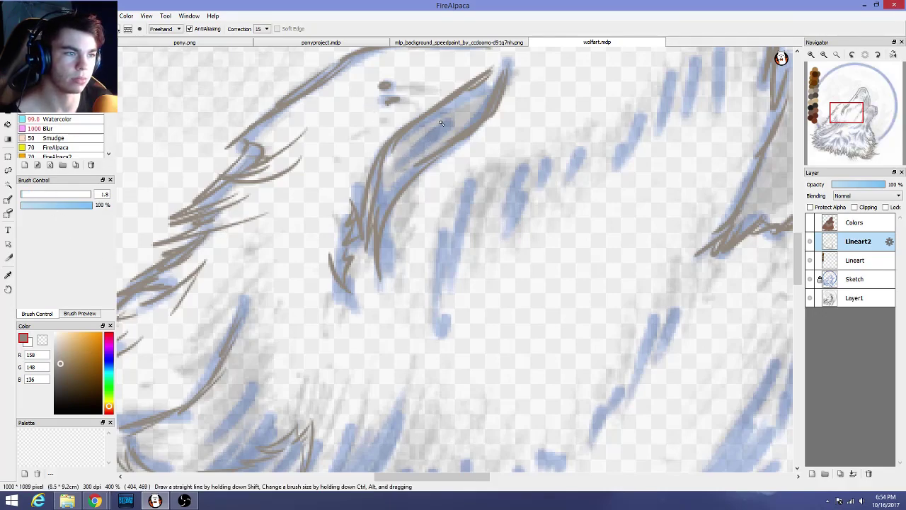
pyautogui.moveTo(441, 123)
pyautogui.mouseDown()
pyautogui.moveTo(400, 152)
pyautogui.moveTo(410, 159)
pyautogui.moveTo(437, 132)
pyautogui.mouseUp()
pyautogui.scroll(-2, 450, 182)
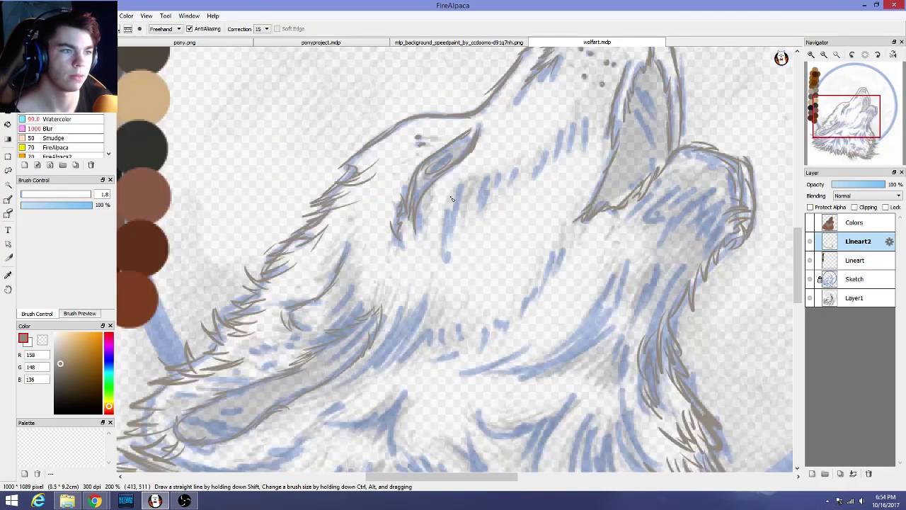
pyautogui.scroll(-1, 451, 199)
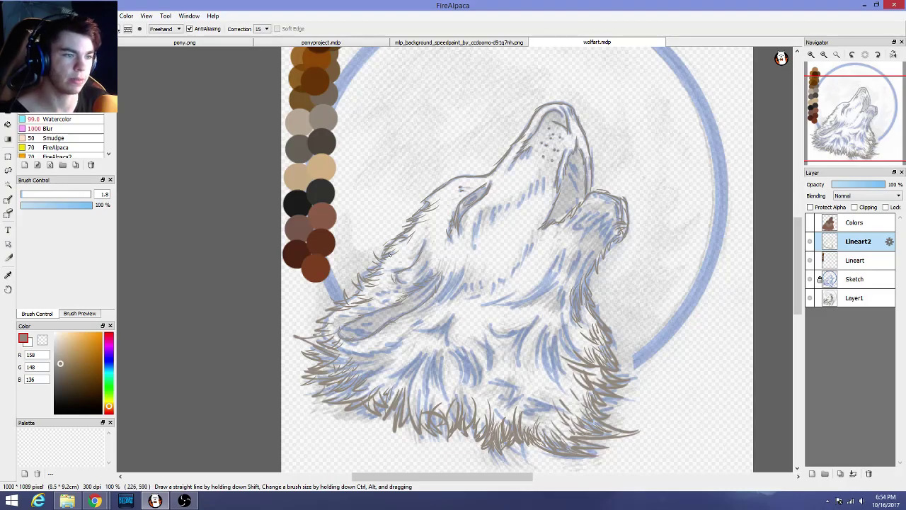
# Draw short pointed fur strokes along the outer edge of the forehead outline, plus a few thin strokes inside it
pyautogui.scroll(5, 472, 178)
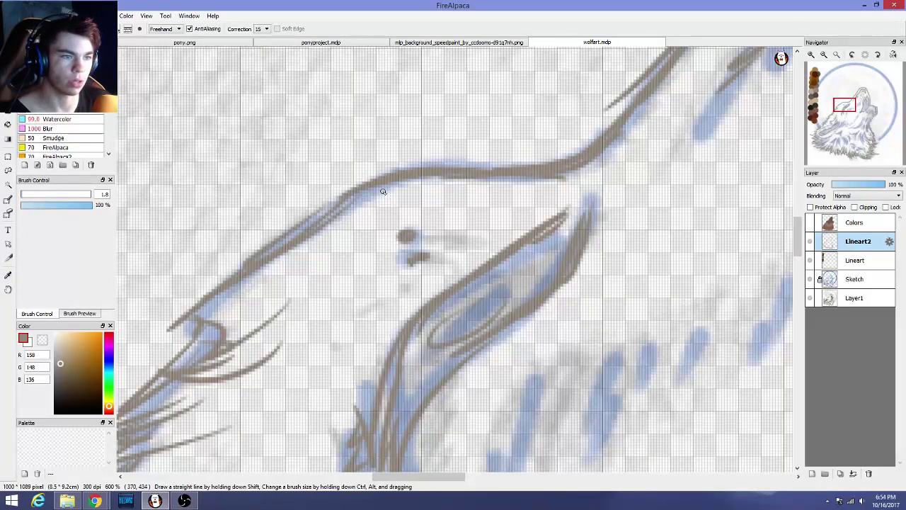
pyautogui.moveTo(329, 180)
pyautogui.mouseDown()
pyautogui.moveTo(376, 182)
pyautogui.moveTo(332, 198)
pyautogui.moveTo(291, 192)
pyautogui.moveTo(340, 203)
pyautogui.mouseUp()
pyautogui.moveTo(242, 237)
pyautogui.mouseDown()
pyautogui.moveTo(318, 225)
pyautogui.moveTo(270, 242)
pyautogui.mouseUp()
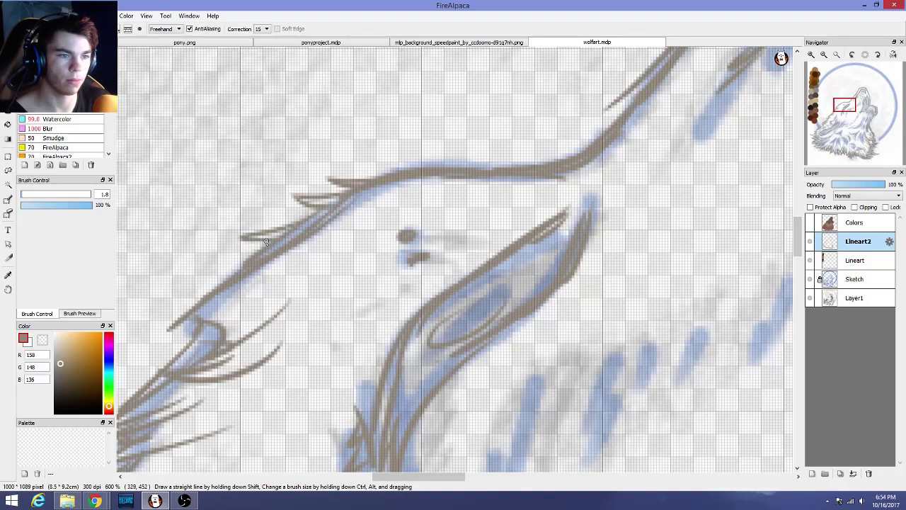
pyautogui.moveTo(200, 273); pyautogui.dragTo(260, 252)
pyautogui.moveTo(201, 273)
pyautogui.mouseDown()
pyautogui.moveTo(250, 263)
pyautogui.moveTo(186, 307)
pyautogui.moveTo(278, 287)
pyautogui.moveTo(297, 251)
pyautogui.moveTo(400, 202)
pyautogui.mouseUp()
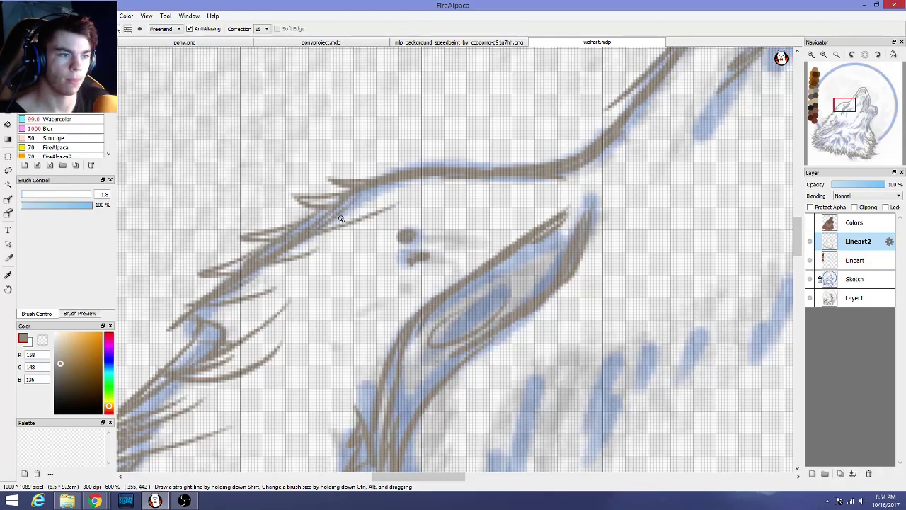
# Draw a long curved stroke beneath the forehead outline and short fur at its crest, undoing the last stroke
pyautogui.moveTo(341, 219); pyautogui.dragTo(481, 185)
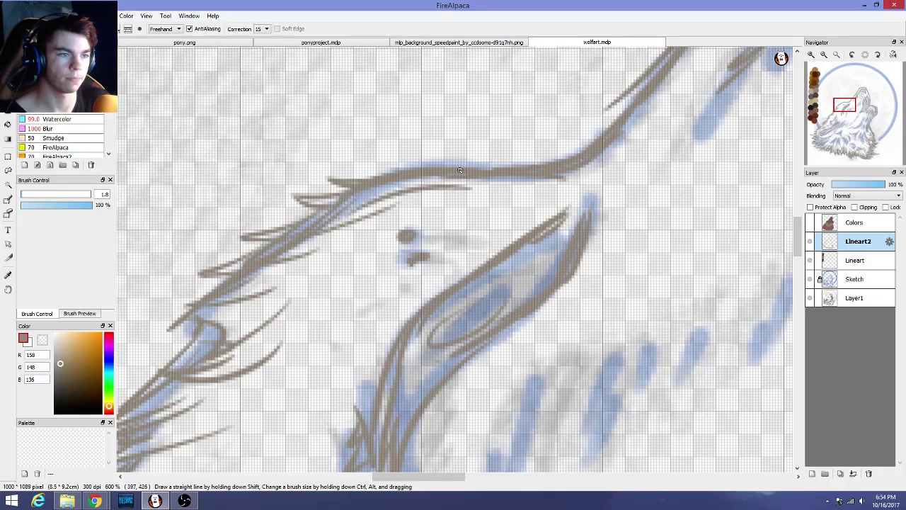
pyautogui.moveTo(416, 169)
pyautogui.mouseDown()
pyautogui.moveTo(370, 153)
pyautogui.moveTo(424, 174)
pyautogui.moveTo(313, 172)
pyautogui.moveTo(379, 153)
pyautogui.moveTo(415, 169)
pyautogui.mouseUp()
pyautogui.scroll(-3, 427, 190)
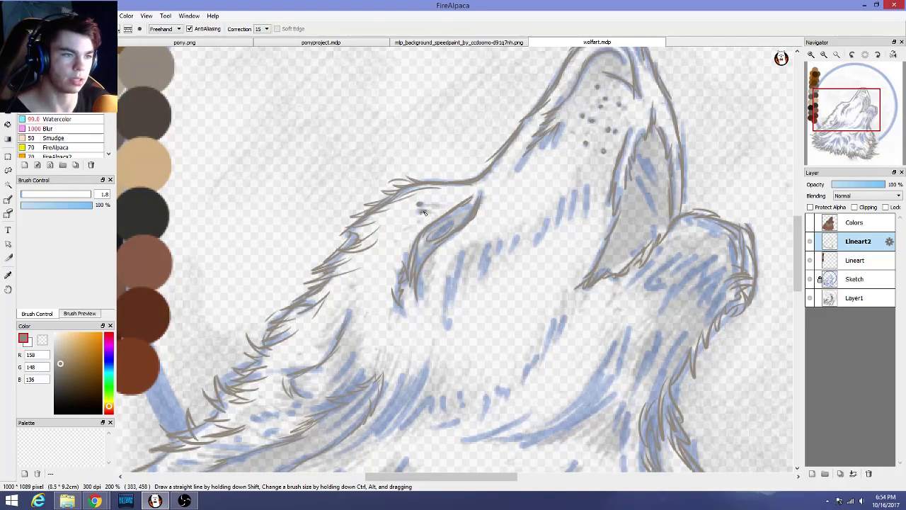
pyautogui.hotkey('ctrl', 'z')
pyautogui.scroll(-3, 424, 214)
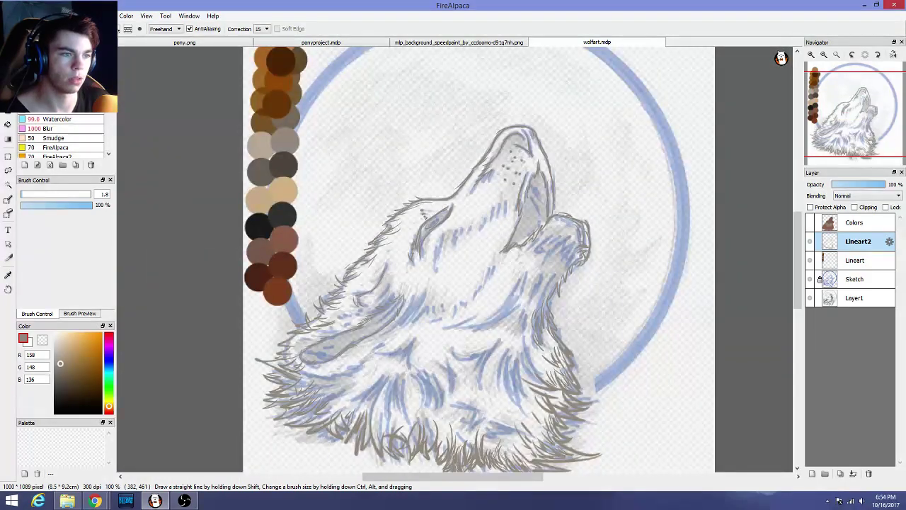
# Try to draw a curled fur tuft on the outer edge of the forehead outline
pyautogui.scroll(8, 424, 214)
pyautogui.scroll(-2, 237, 106)
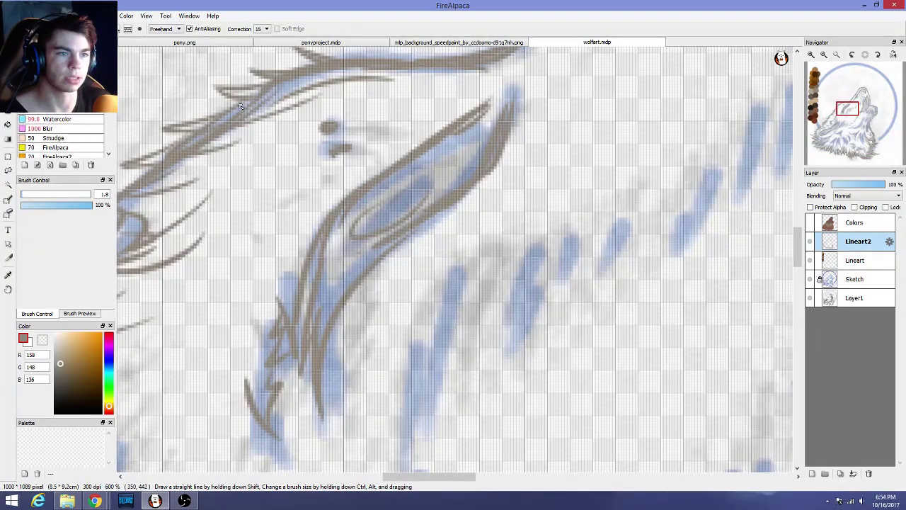
pyautogui.moveTo(200, 105); pyautogui.dragTo(234, 97)
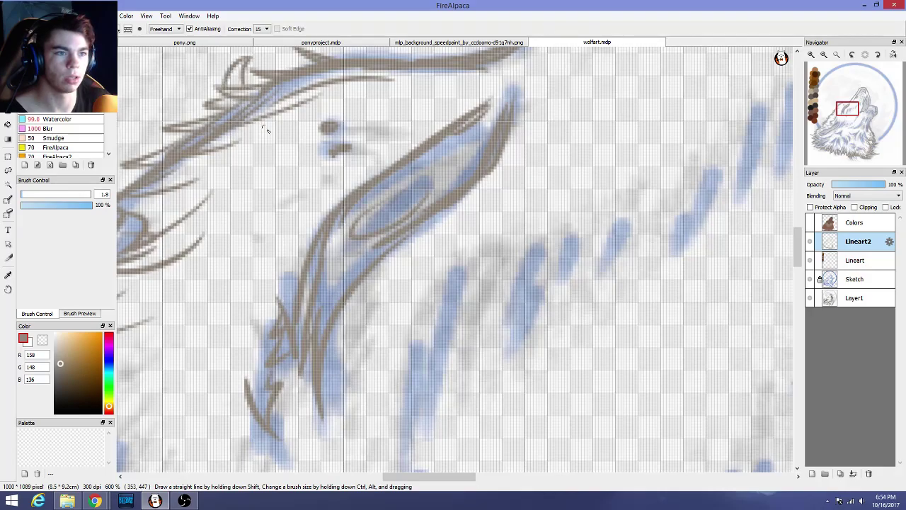
pyautogui.scroll(-3, 260, 119)
pyautogui.scroll(-1, 311, 162)
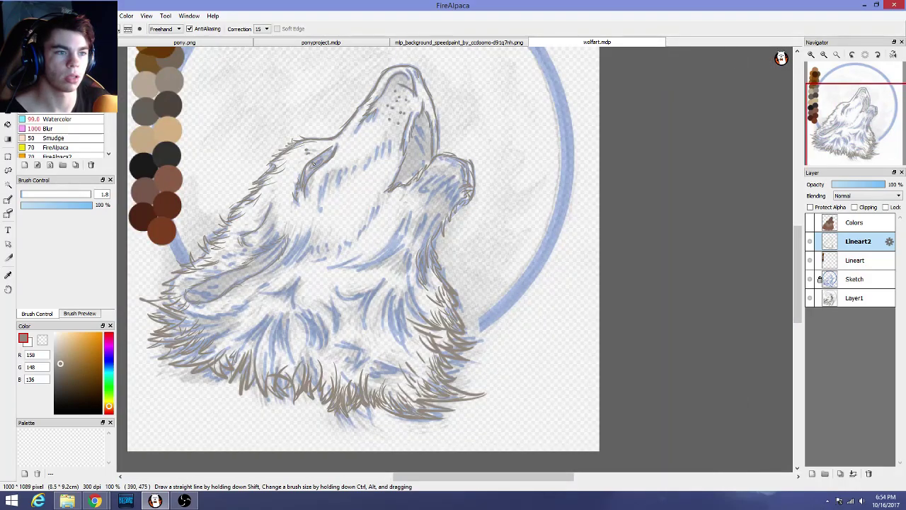
# Add short fur strokes on the inner side of the forehead outline, down to the existing fur behind the eye
pyautogui.scroll(3, 301, 160)
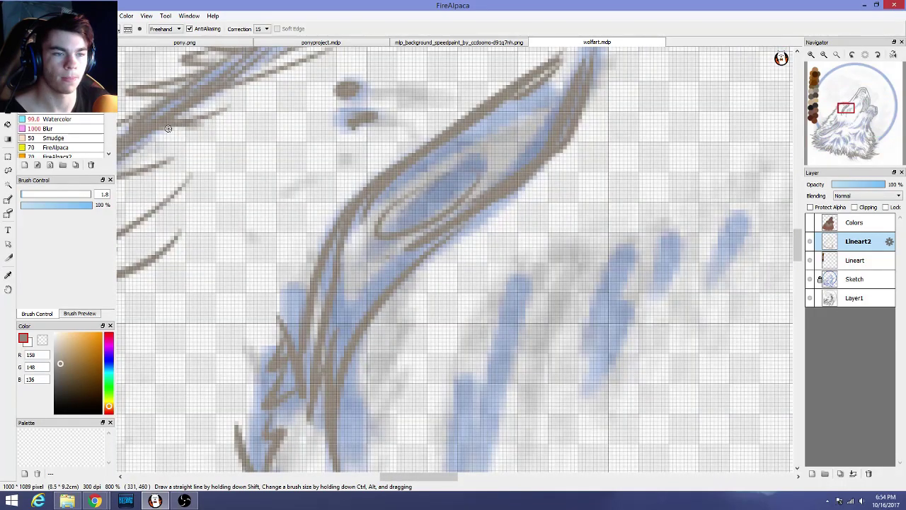
pyautogui.moveTo(164, 124); pyautogui.dragTo(238, 128)
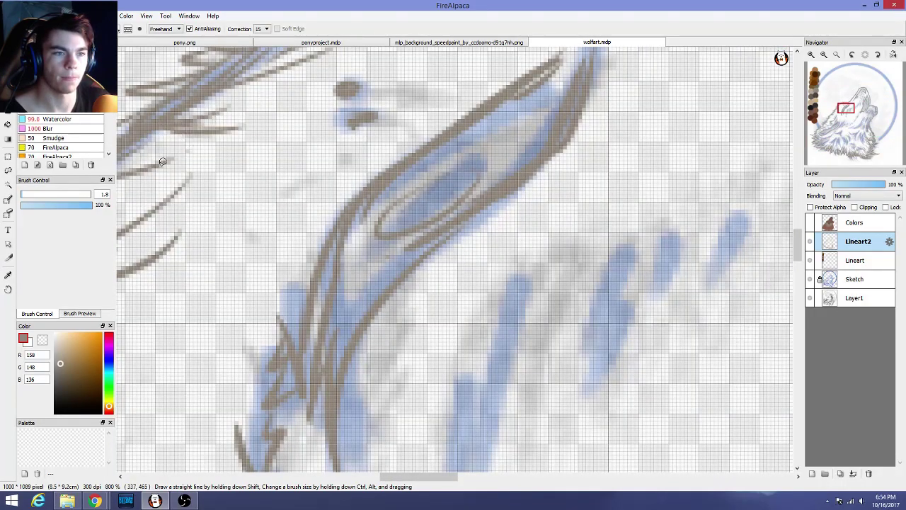
pyautogui.moveTo(190, 150); pyautogui.dragTo(161, 166)
pyautogui.scroll(-3, 272, 143)
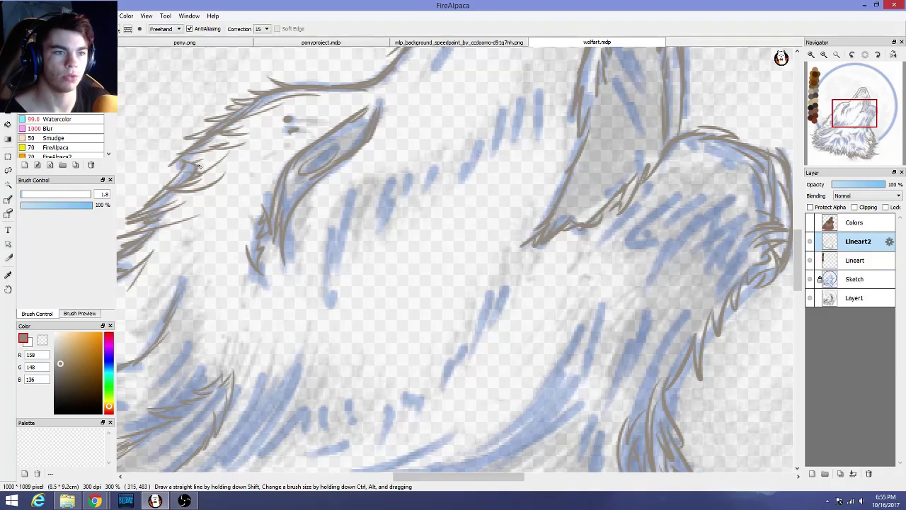
pyautogui.moveTo(196, 164); pyautogui.dragTo(231, 151)
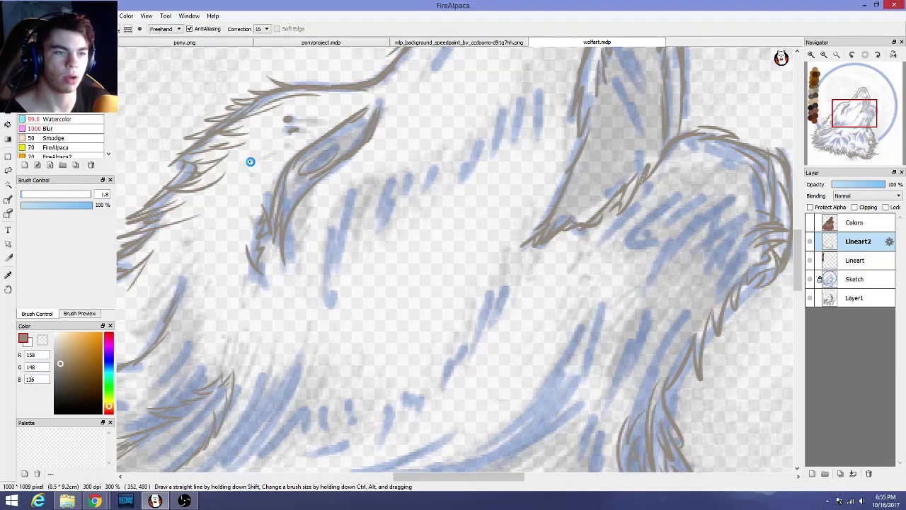
pyautogui.scroll(3, 262, 101)
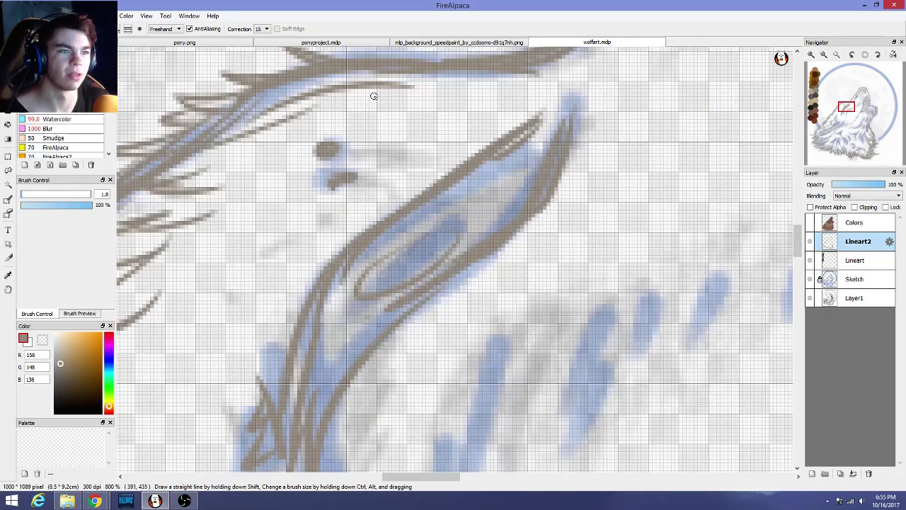
pyautogui.moveTo(798, 252); pyautogui.dragTo(797, 241)
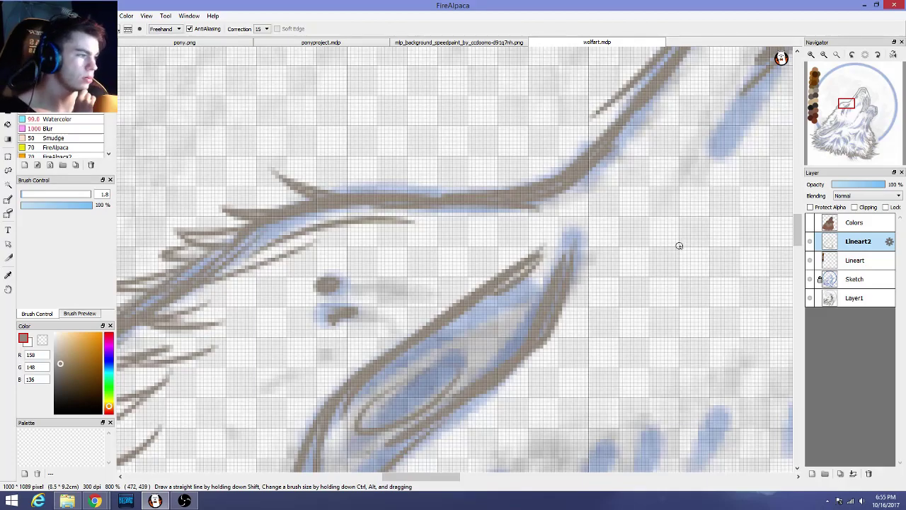
pyautogui.scroll(-1, 678, 245)
pyautogui.scroll(-1, 669, 248)
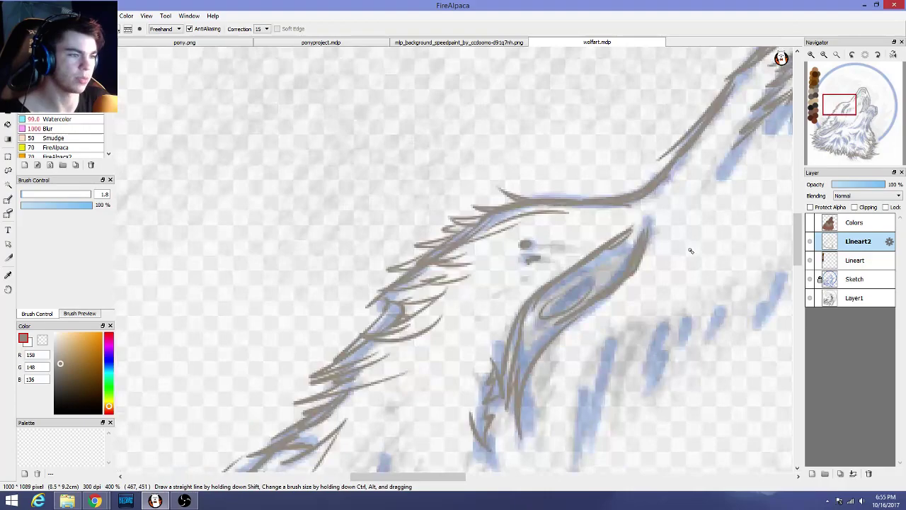
# Draw short pointed fur strokes at the lower end of the fur patch beneath the muzzle bridge, undoing the first attempts
pyautogui.scroll(2, 799, 240)
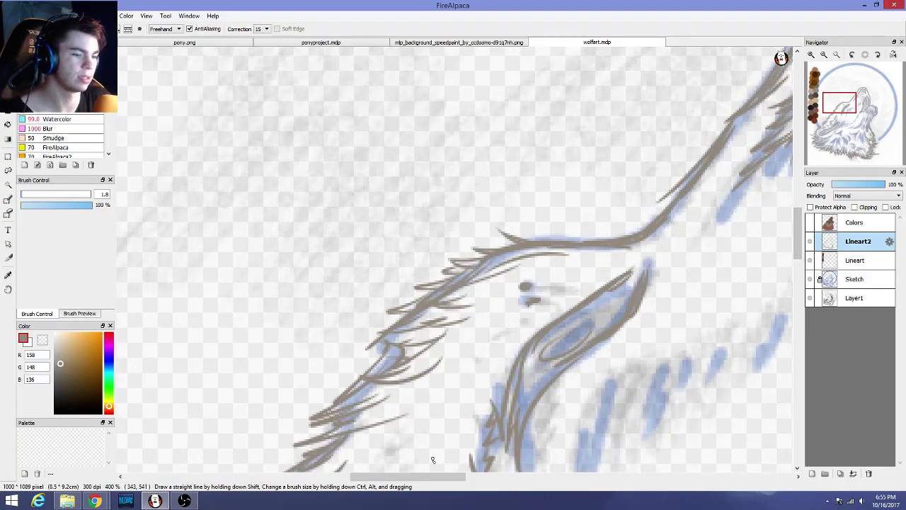
pyautogui.hscroll(5, 430, 479)
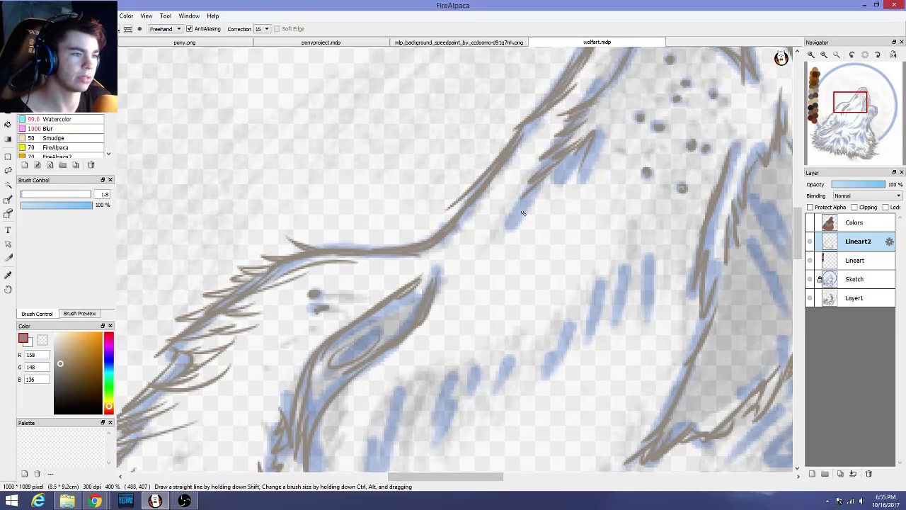
pyautogui.moveTo(511, 213); pyautogui.dragTo(542, 186)
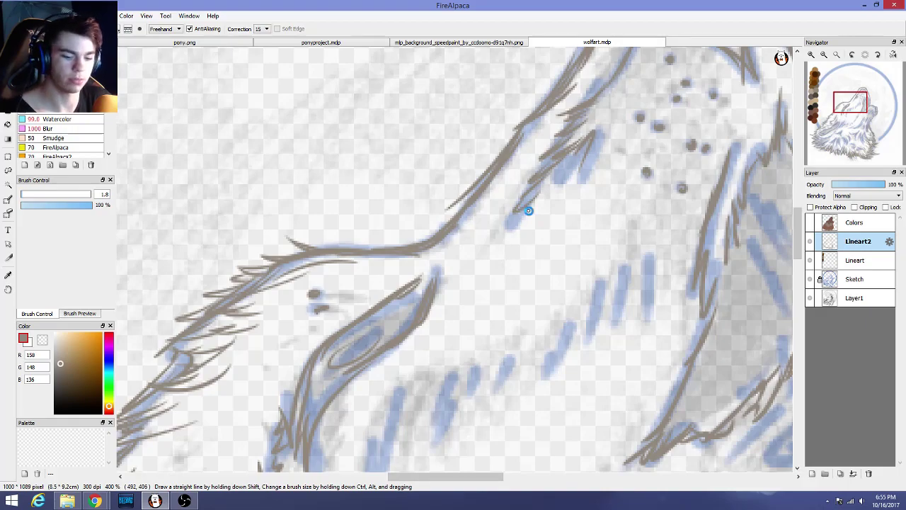
pyautogui.hotkey('ctrl', 'z')
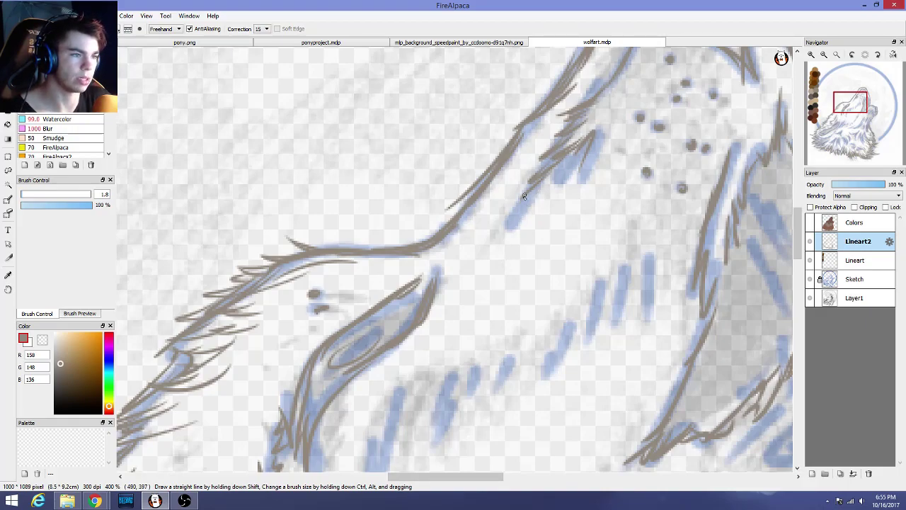
pyautogui.moveTo(512, 212); pyautogui.dragTo(545, 187)
pyautogui.hotkey('ctrl', 'z')
pyautogui.moveTo(514, 215)
pyautogui.mouseDown()
pyautogui.moveTo(535, 191)
pyautogui.moveTo(518, 225)
pyautogui.moveTo(541, 208)
pyautogui.mouseUp()
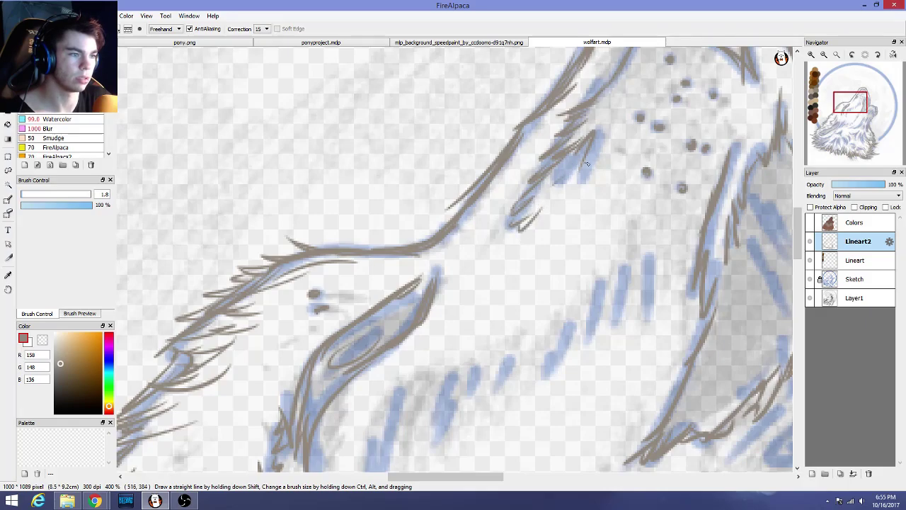
pyautogui.moveTo(574, 173); pyautogui.dragTo(534, 198)
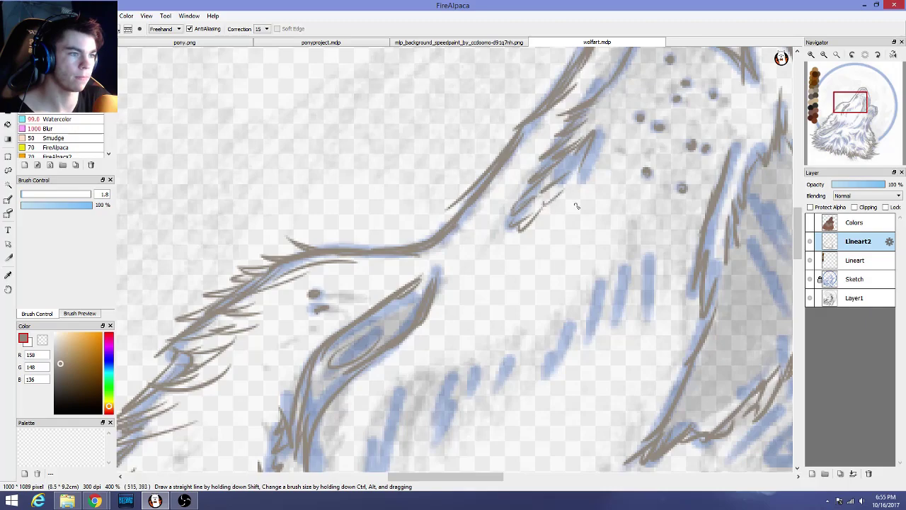
# Try to draw curved fur strokes around the eye corner nearest the muzzle, and undo them
pyautogui.scroll(-3, 578, 220)
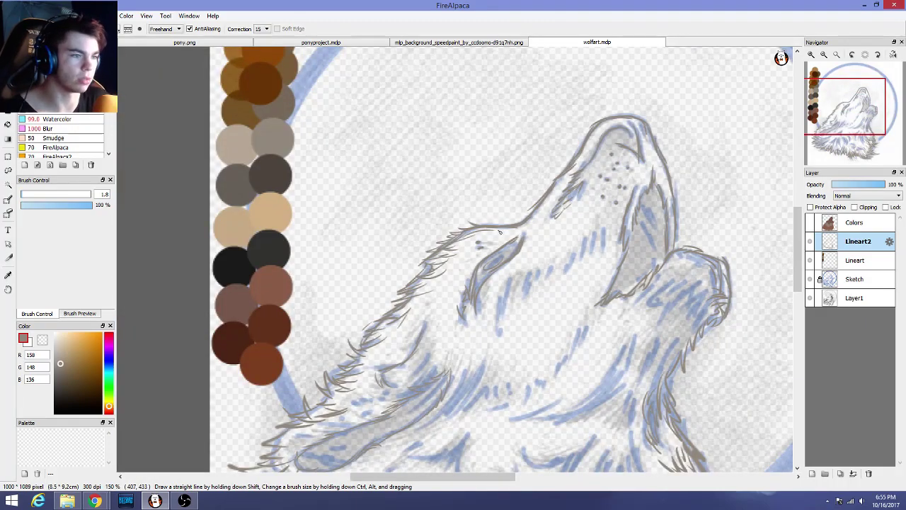
pyautogui.scroll(4, 514, 235)
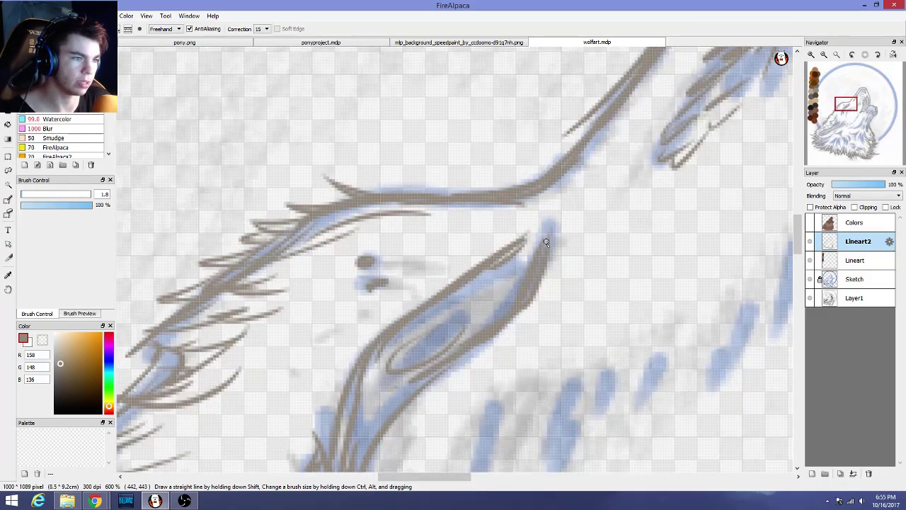
pyautogui.moveTo(554, 247); pyautogui.dragTo(550, 229)
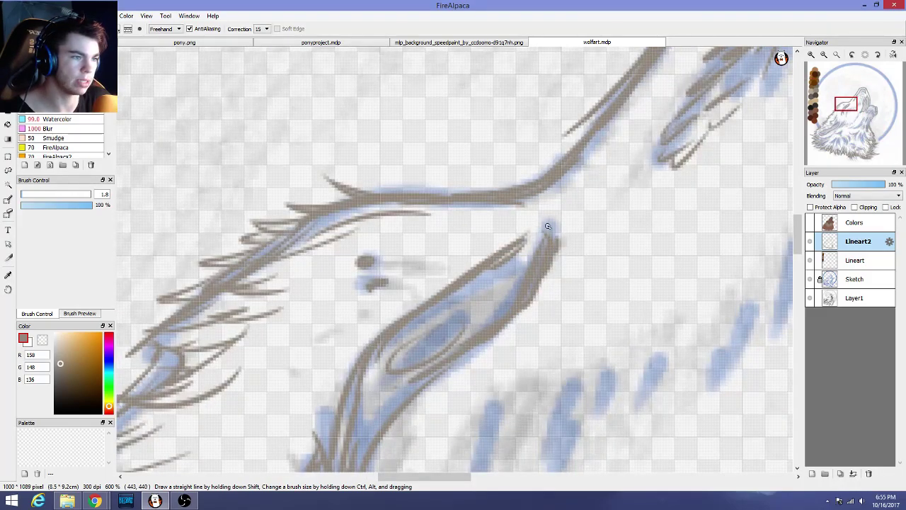
pyautogui.moveTo(556, 274)
pyautogui.mouseDown()
pyautogui.moveTo(572, 251)
pyautogui.moveTo(539, 209)
pyautogui.mouseUp()
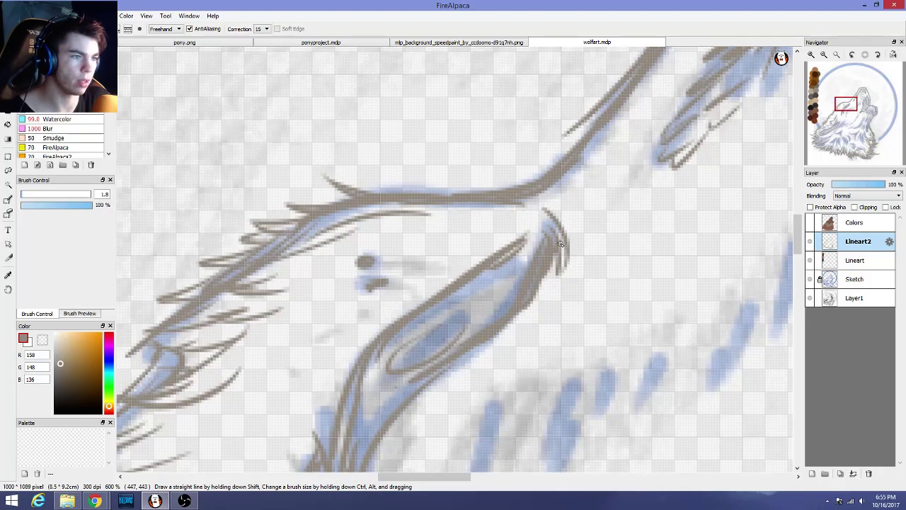
pyautogui.scroll(3, 565, 252)
pyautogui.scroll(-6, 568, 258)
pyautogui.scroll(3, 601, 269)
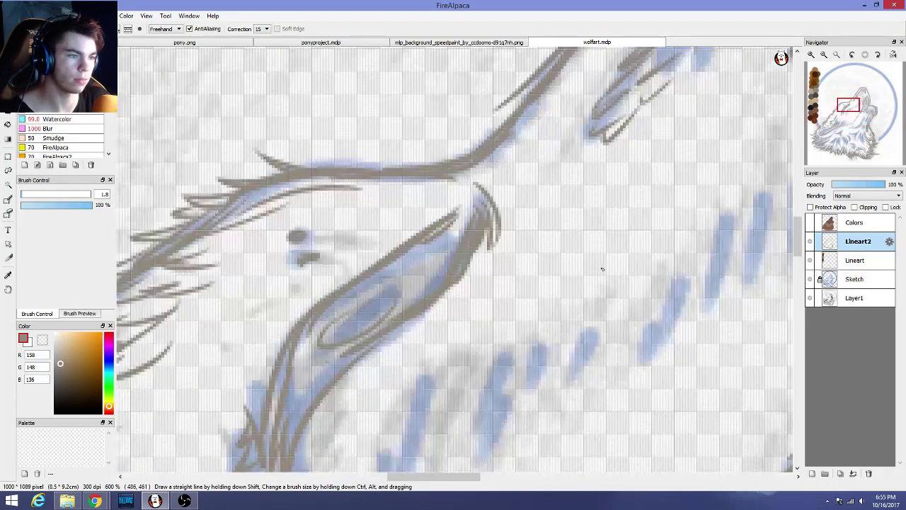
pyautogui.hotkey('ctrl', 'z')
pyautogui.hotkey('ctrl', 'z')
pyautogui.hotkey('ctrl', 'z')
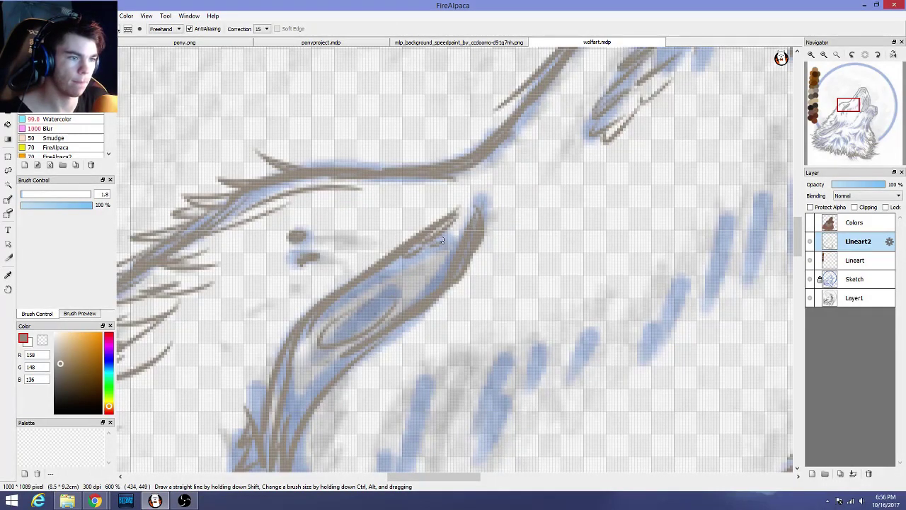
# Inspect the inked fur around the cheek, ear and neck, close up and across the whole wolf
pyautogui.scroll(-2, 445, 249)
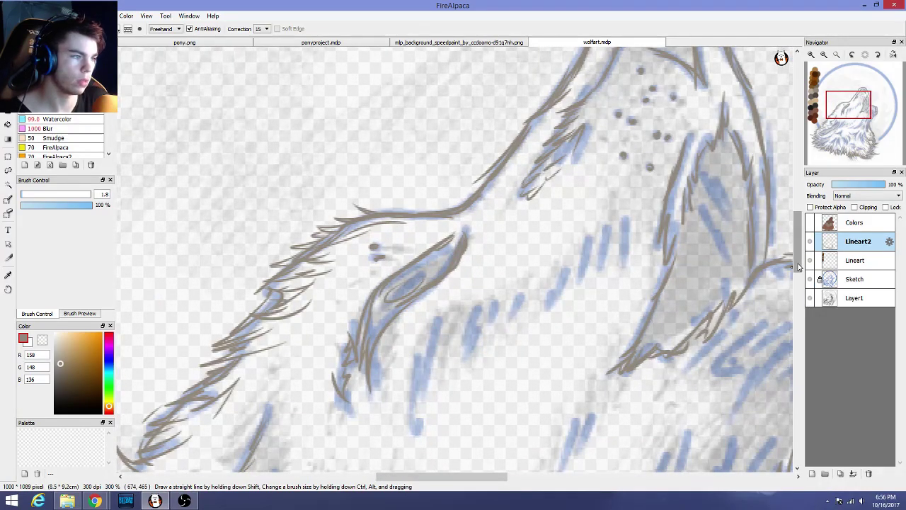
pyautogui.moveTo(798, 266); pyautogui.dragTo(703, 310)
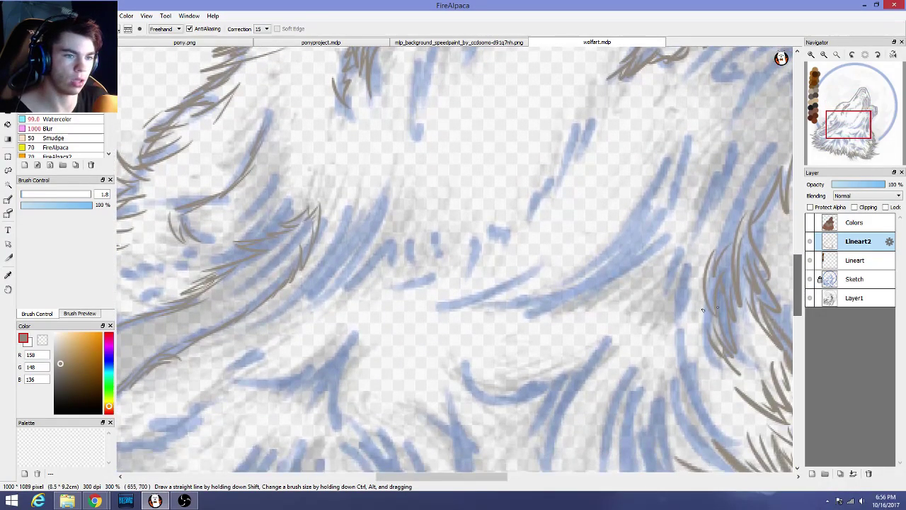
pyautogui.scroll(-2, 703, 310)
pyautogui.scroll(-1, 567, 312)
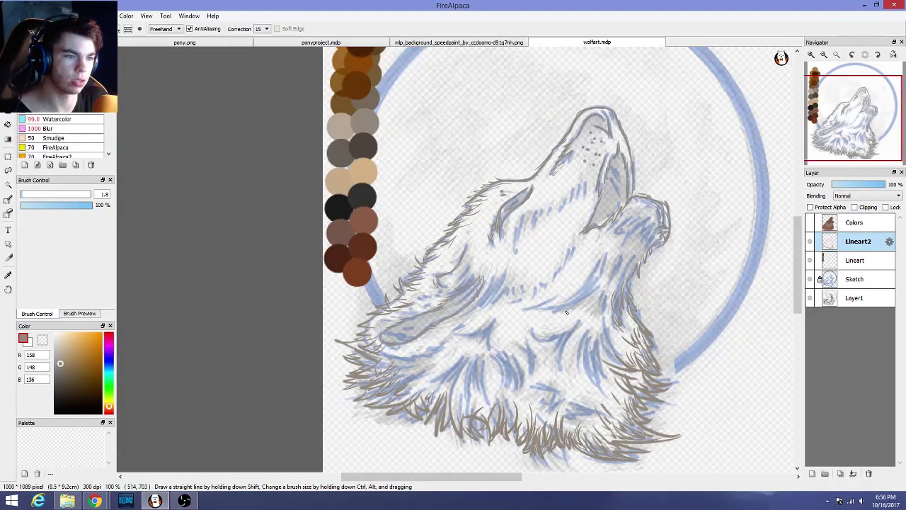
pyautogui.scroll(2, 566, 312)
pyautogui.moveTo(475, 479); pyautogui.dragTo(413, 479)
pyautogui.scroll(2, 528, 293)
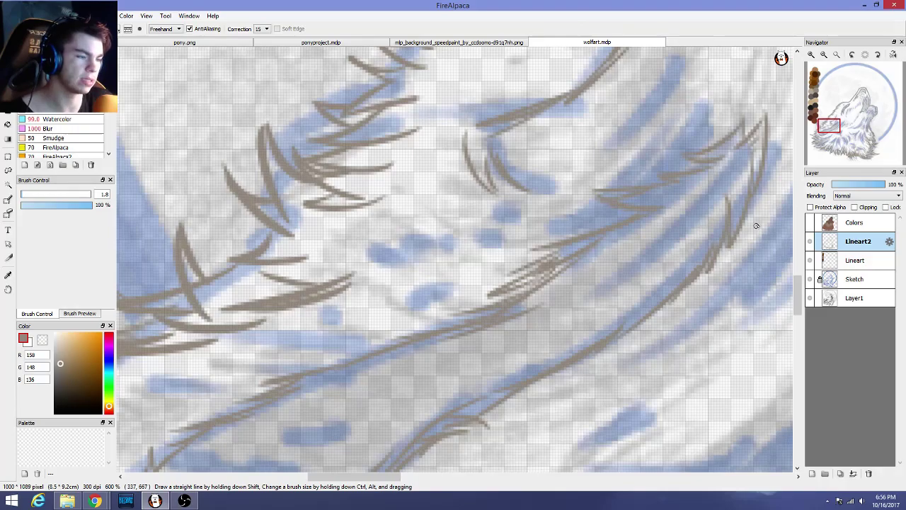
pyautogui.scroll(-2, 757, 226)
pyautogui.scroll(-5, 608, 246)
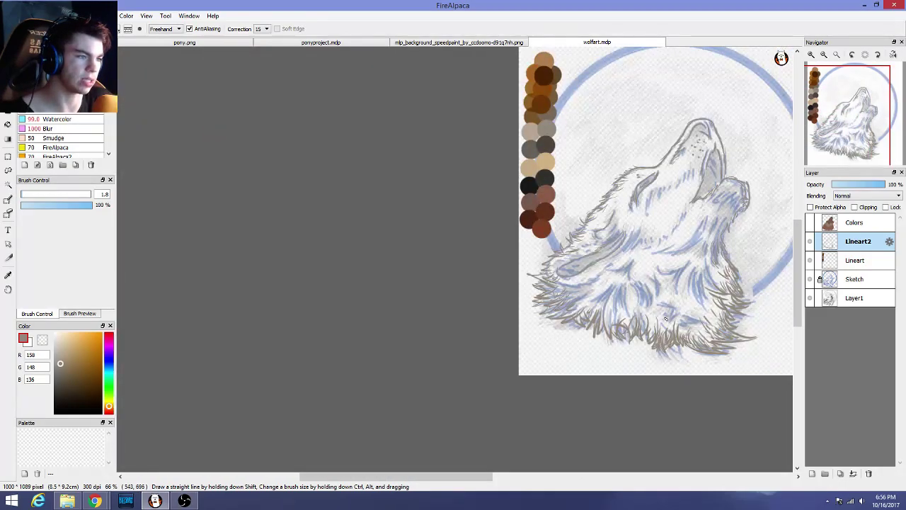
pyautogui.scroll(5, 678, 229)
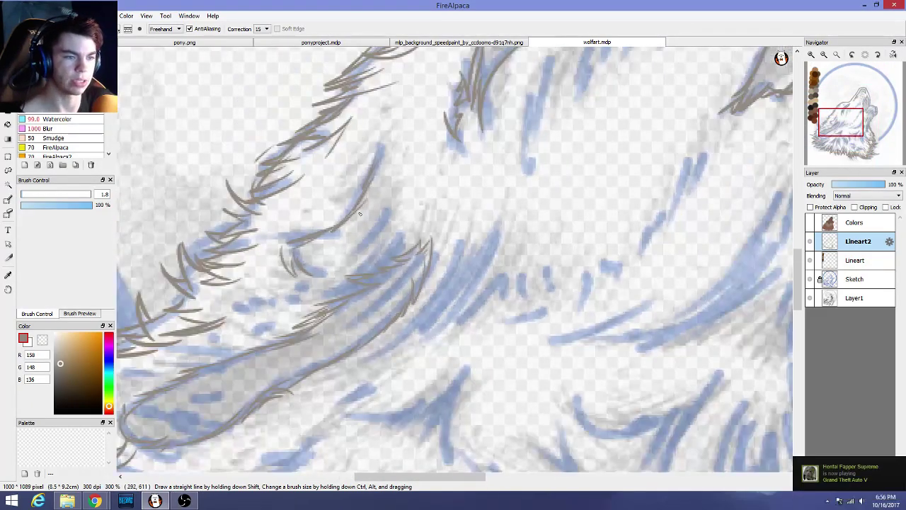
pyautogui.scroll(-6, 562, 172)
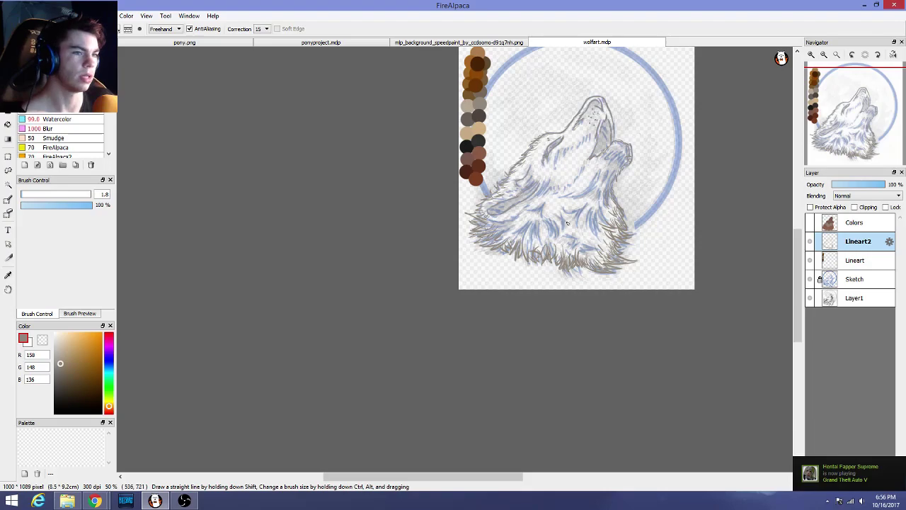
# Open ponyproject.mdp, hide Layer10, turn Layer9 off and on again, and examine the pony's face up close
pyautogui.click(320, 42)
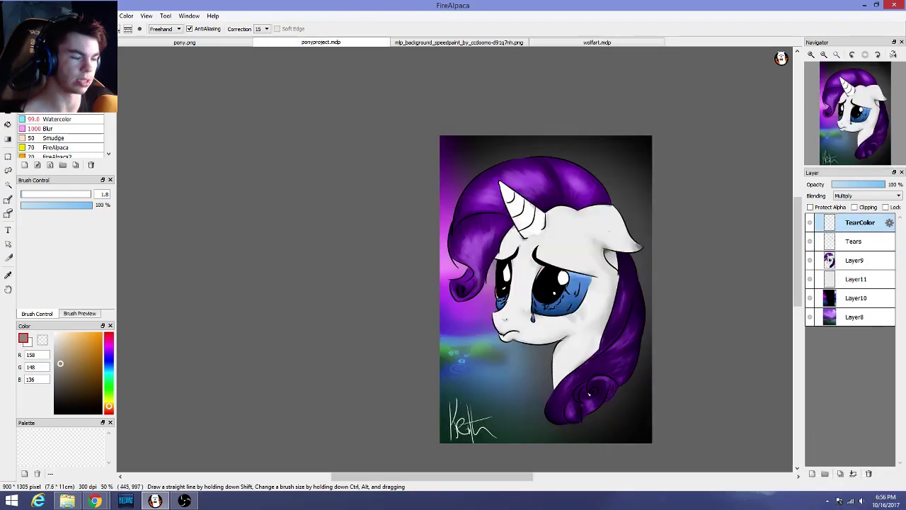
pyautogui.click(811, 301)
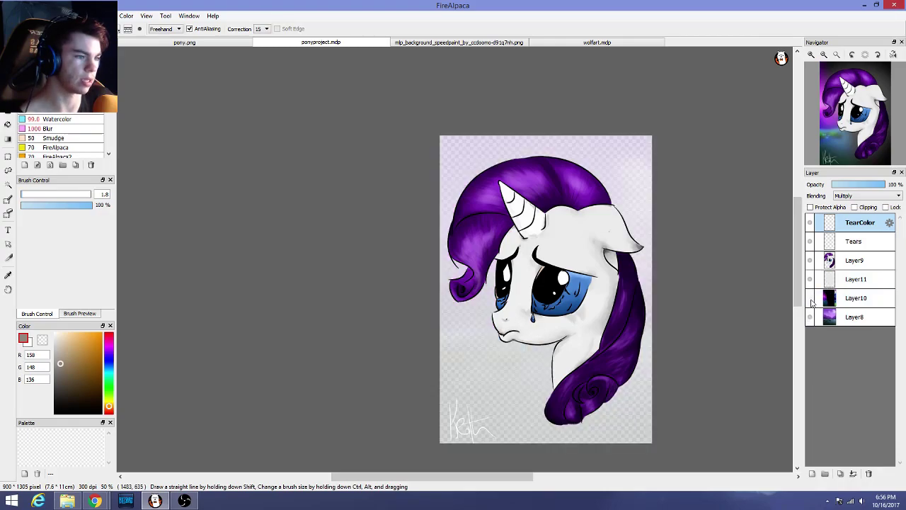
pyautogui.click(811, 262)
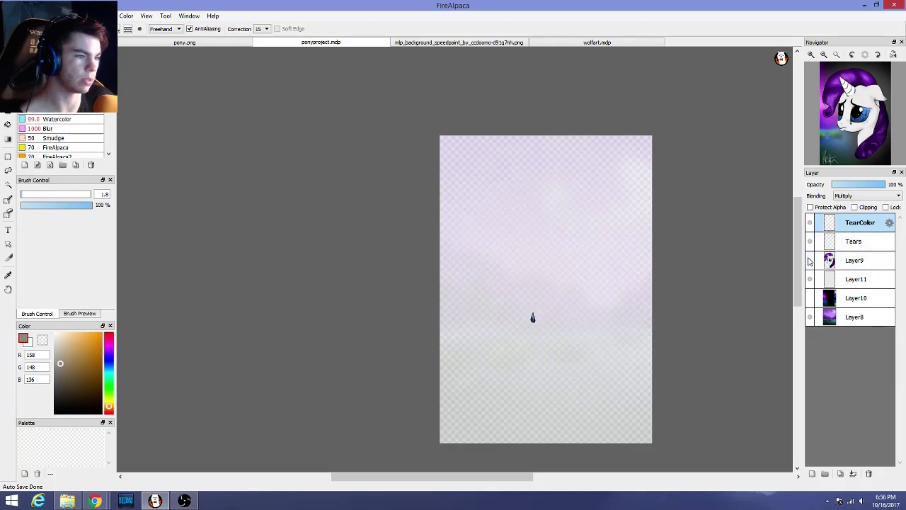
pyautogui.click(811, 262)
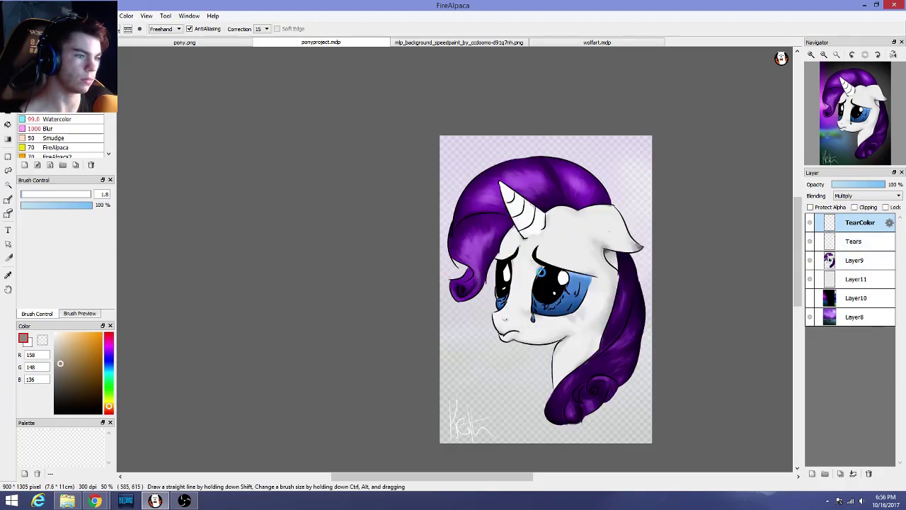
pyautogui.scroll(4, 541, 272)
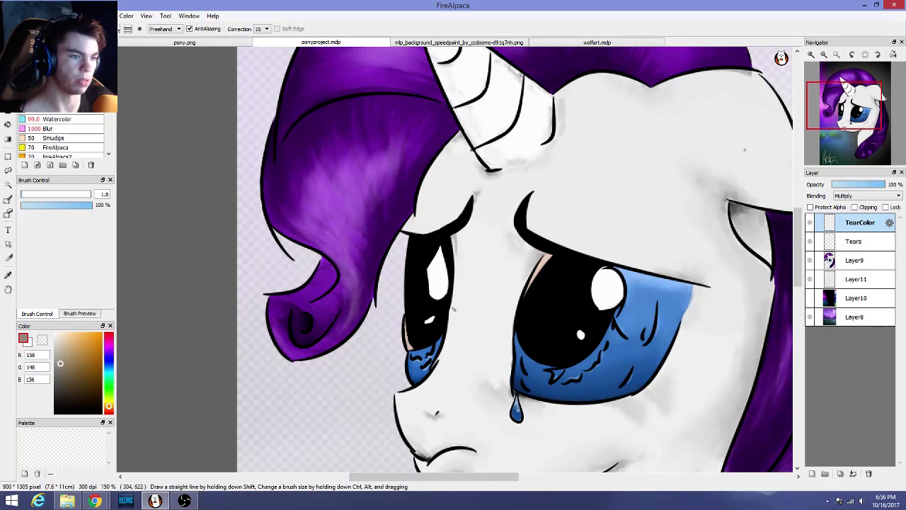
pyautogui.scroll(-4, 641, 255)
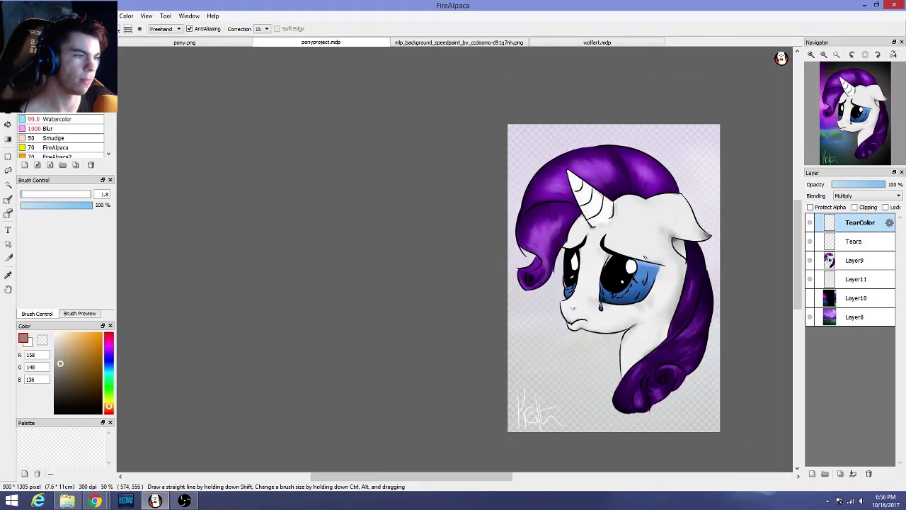
# Return to the wolf drawing and add short pointed fur strokes along the lower edge of the ear, redoing one stroke
pyautogui.click(560, 41)
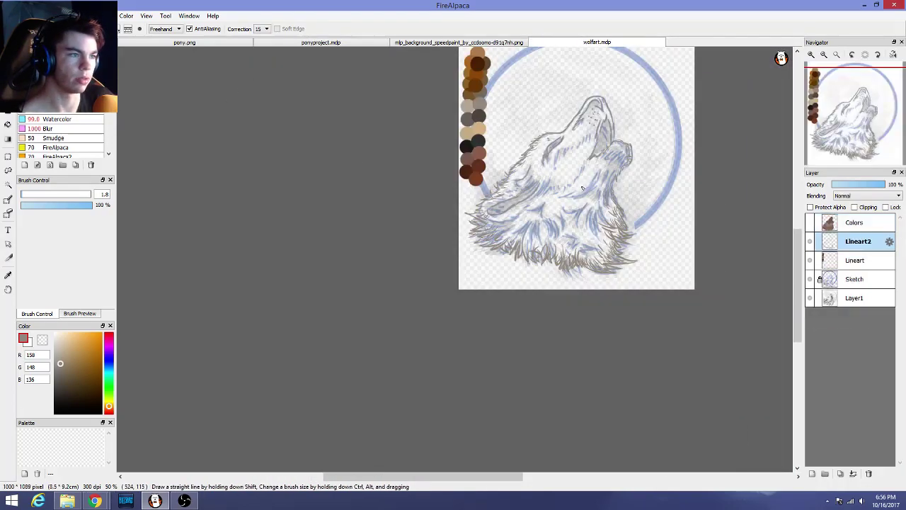
pyautogui.scroll(4, 580, 191)
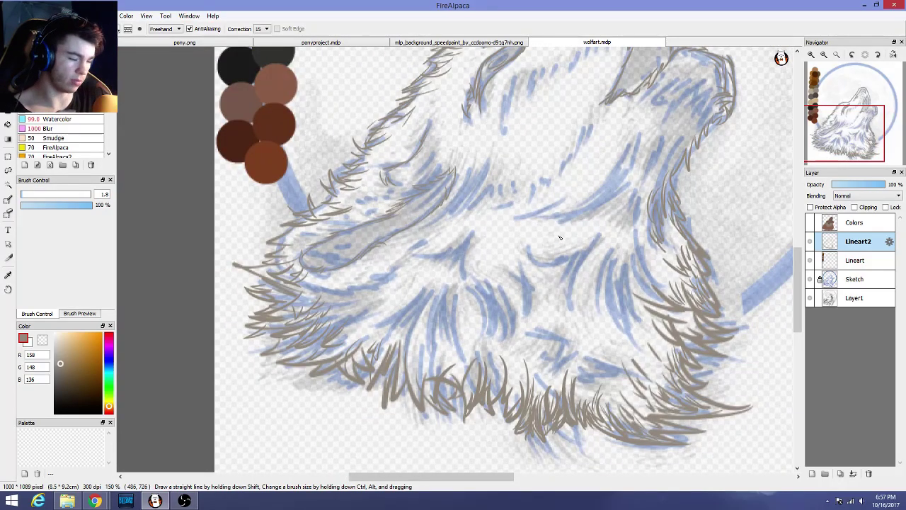
pyautogui.scroll(-6, 559, 238)
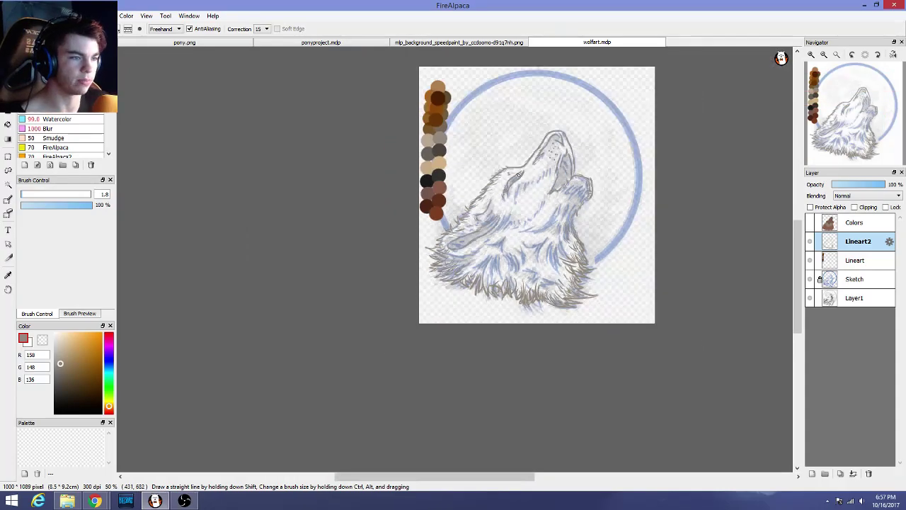
pyautogui.scroll(3, 446, 251)
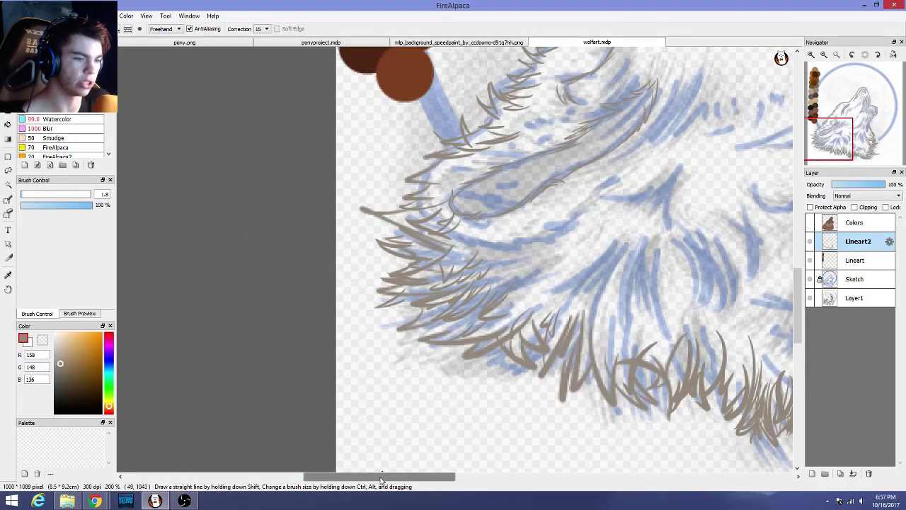
pyautogui.scroll(3, 486, 320)
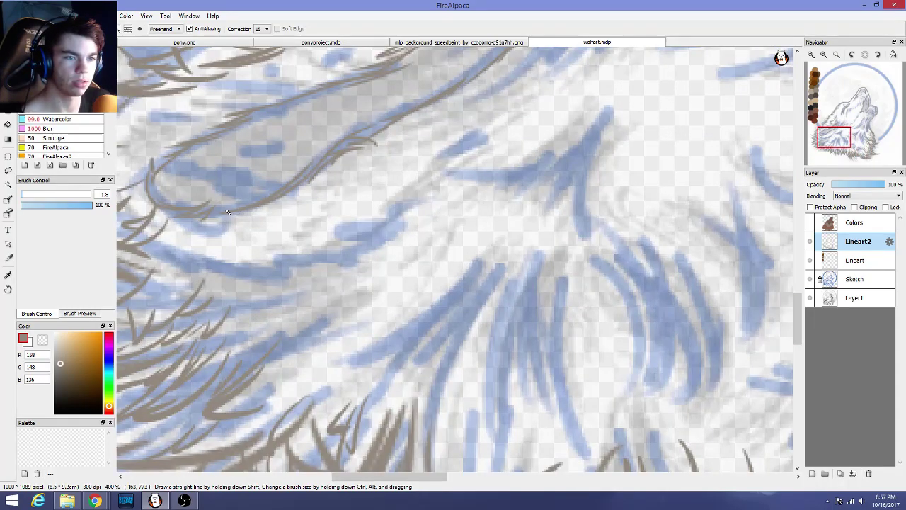
pyautogui.moveTo(206, 225)
pyautogui.mouseDown()
pyautogui.moveTo(250, 203)
pyautogui.moveTo(235, 225)
pyautogui.moveTo(269, 206)
pyautogui.mouseUp()
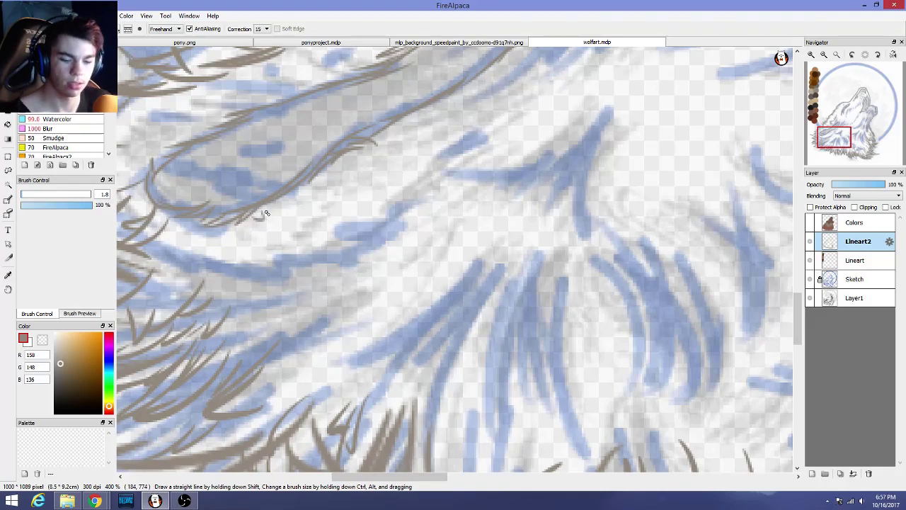
pyautogui.hotkey('ctrl', 'z')
pyautogui.moveTo(258, 210)
pyautogui.mouseDown()
pyautogui.moveTo(275, 211)
pyautogui.moveTo(316, 180)
pyautogui.moveTo(269, 204)
pyautogui.mouseUp()
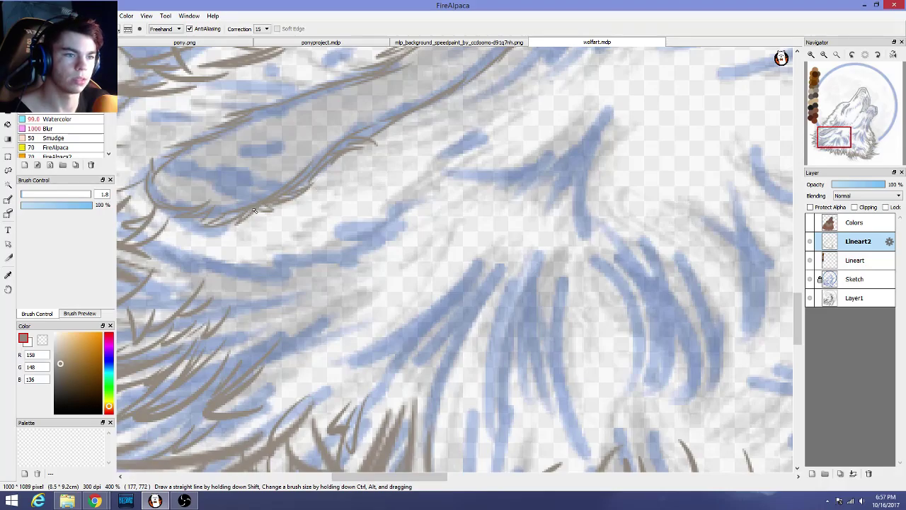
pyautogui.scroll(-2, 274, 222)
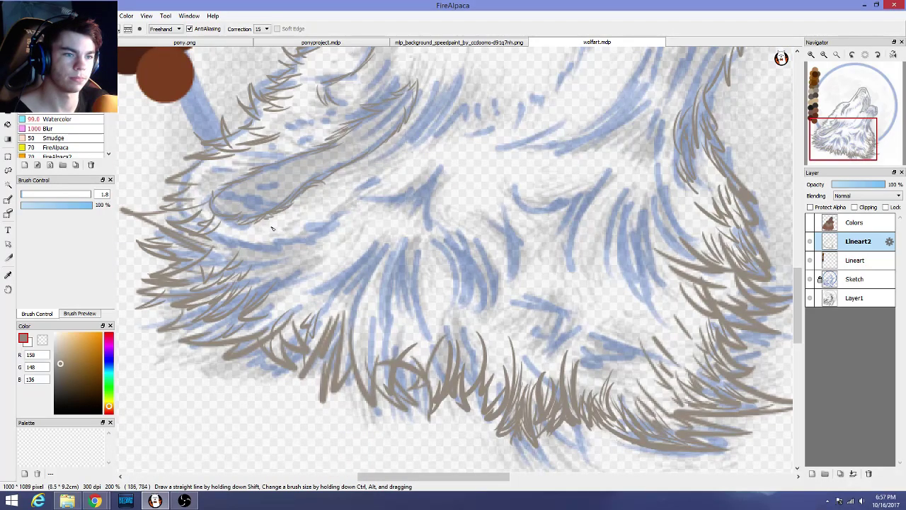
pyautogui.scroll(3, 271, 228)
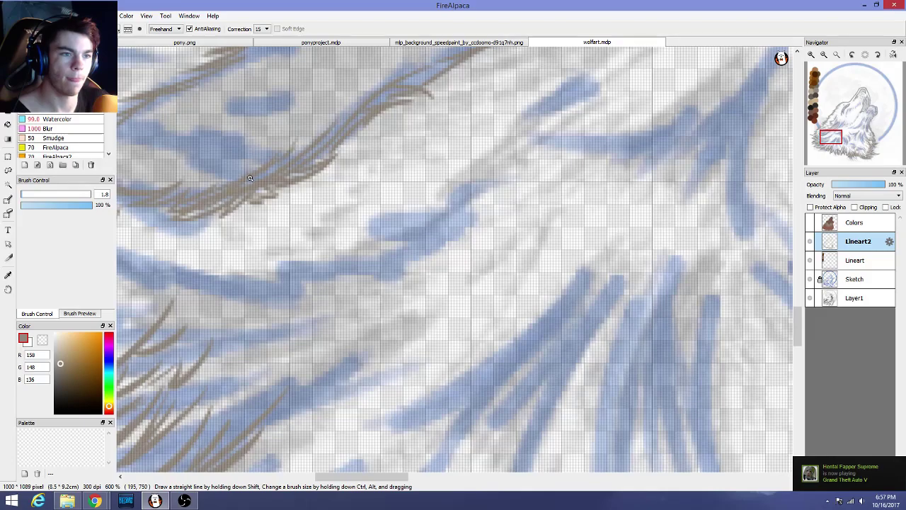
pyautogui.scroll(-1, 291, 219)
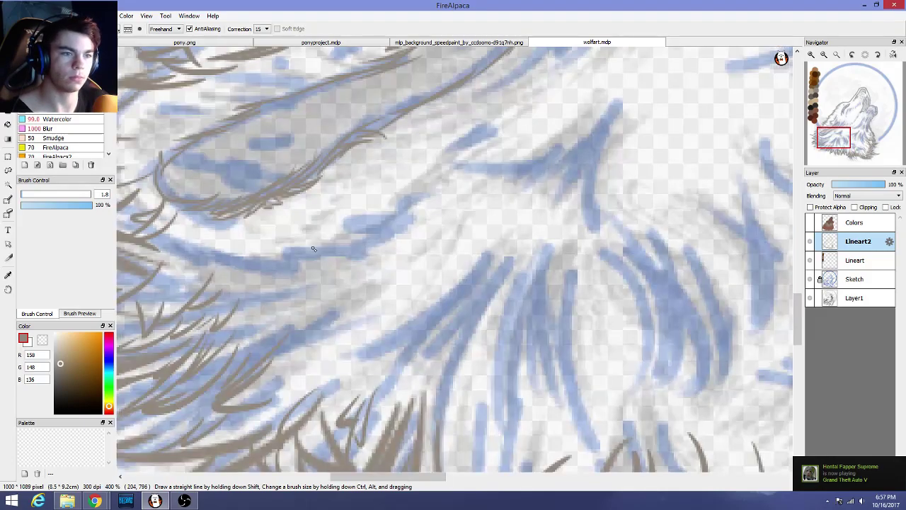
# Add fine fur strokes along the inner side of the ear's lower edge, near the rounded tip
pyautogui.scroll(-1, 314, 249)
pyautogui.scroll(3, 239, 204)
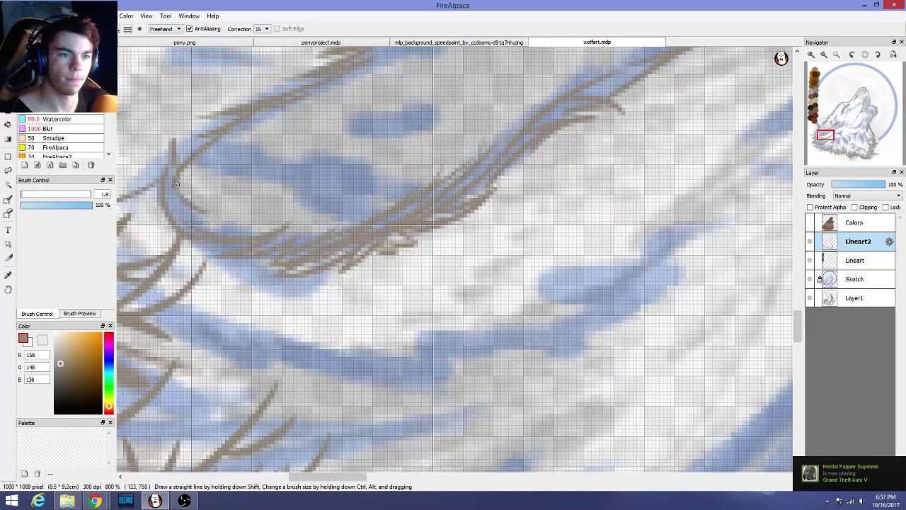
pyautogui.moveTo(217, 216)
pyautogui.mouseDown()
pyautogui.moveTo(265, 198)
pyautogui.moveTo(273, 212)
pyautogui.moveTo(285, 203)
pyautogui.moveTo(328, 217)
pyautogui.mouseUp()
pyautogui.moveTo(288, 226)
pyautogui.mouseDown()
pyautogui.moveTo(366, 181)
pyautogui.moveTo(310, 228)
pyautogui.moveTo(398, 186)
pyautogui.mouseUp()
pyautogui.moveTo(368, 208); pyautogui.dragTo(402, 197)
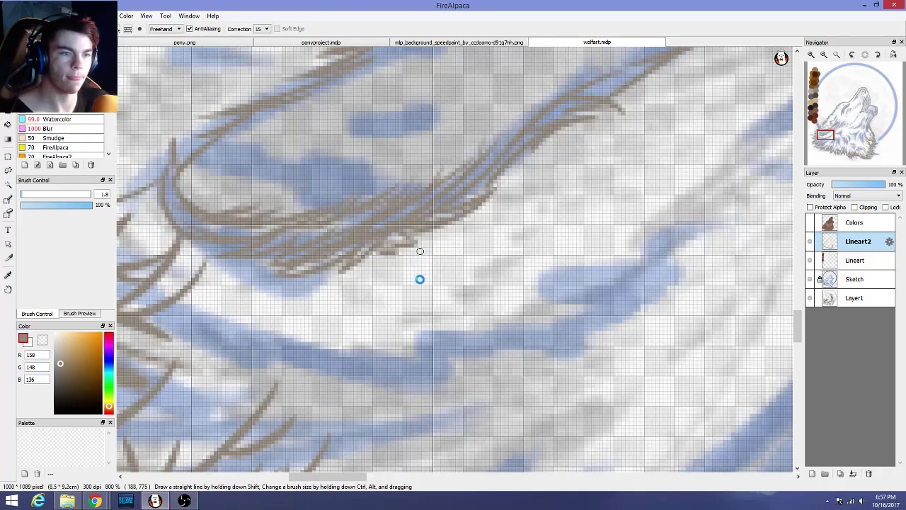
# Draw short pointed fur strokes rising inward from the middle of the ear's lower edge
pyautogui.scroll(-4, 418, 279)
pyautogui.scroll(-1, 542, 310)
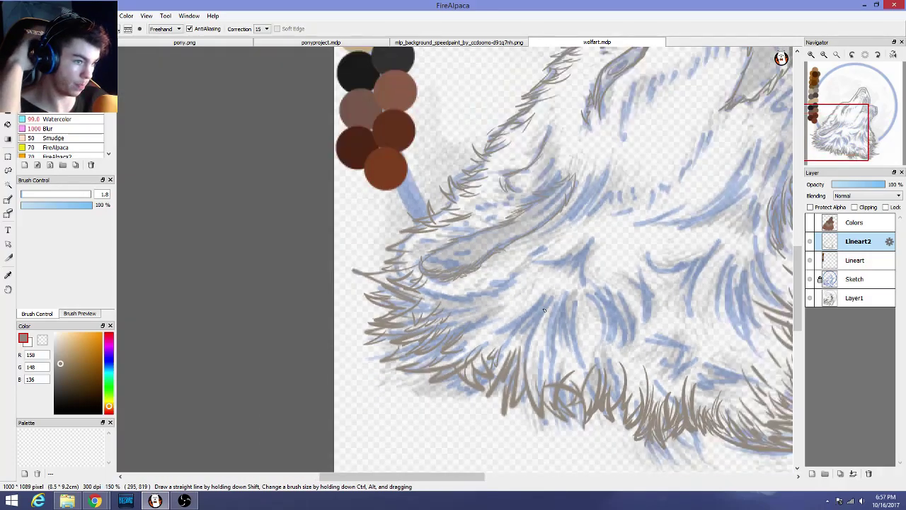
pyautogui.scroll(6, 540, 301)
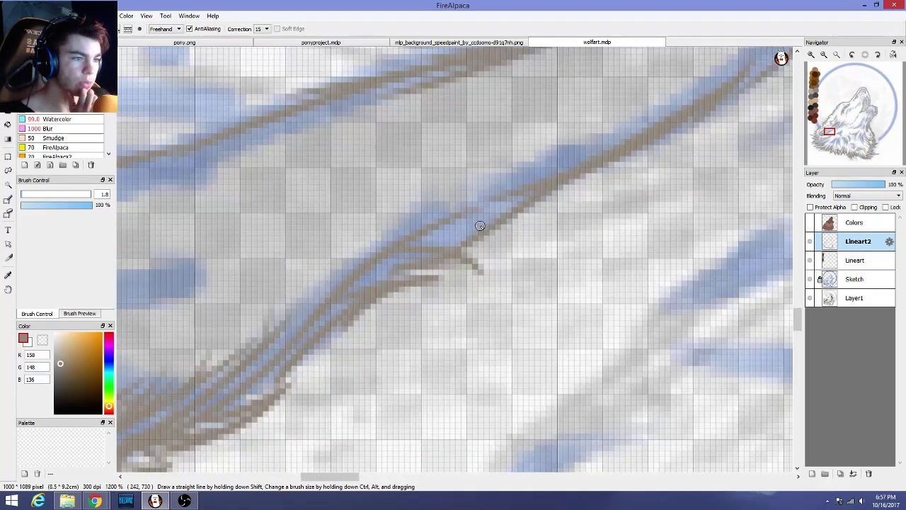
pyautogui.moveTo(432, 220)
pyautogui.mouseDown()
pyautogui.moveTo(546, 166)
pyautogui.moveTo(541, 174)
pyautogui.moveTo(511, 182)
pyautogui.moveTo(521, 184)
pyautogui.moveTo(584, 109)
pyautogui.mouseUp()
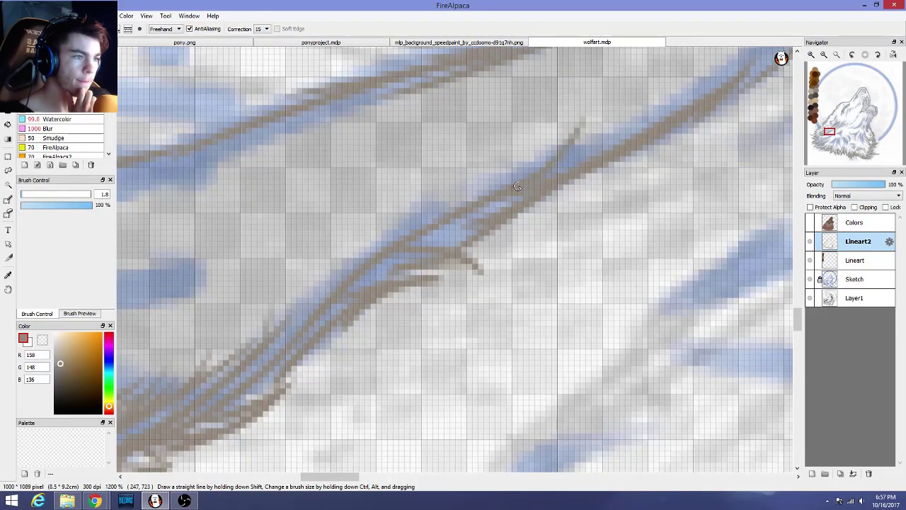
pyautogui.moveTo(518, 185); pyautogui.dragTo(603, 113)
pyautogui.moveTo(589, 156); pyautogui.dragTo(661, 89)
pyautogui.moveTo(647, 122); pyautogui.dragTo(727, 63)
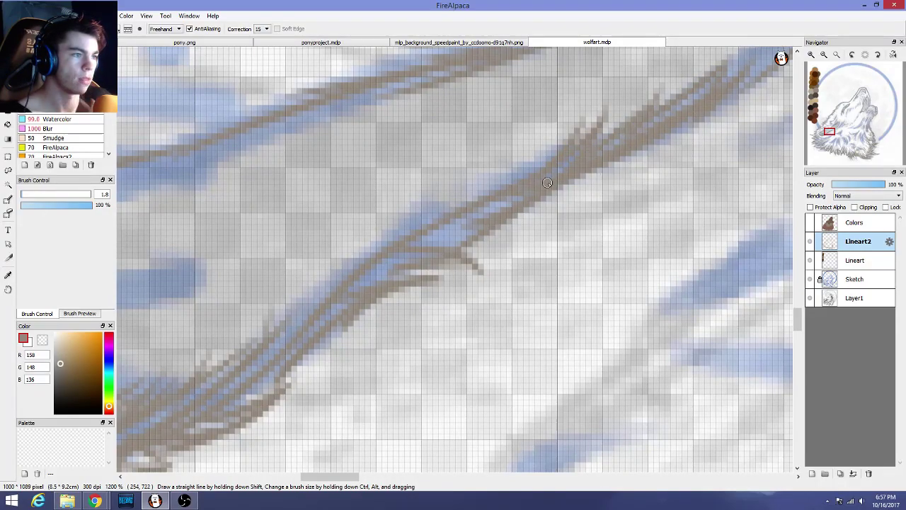
# Add outward-pointing fur strokes beneath the middle of the ear's lower edge
pyautogui.moveTo(601, 167); pyautogui.dragTo(656, 157)
pyautogui.moveTo(563, 185); pyautogui.dragTo(656, 191)
pyautogui.moveTo(599, 186); pyautogui.dragTo(523, 212)
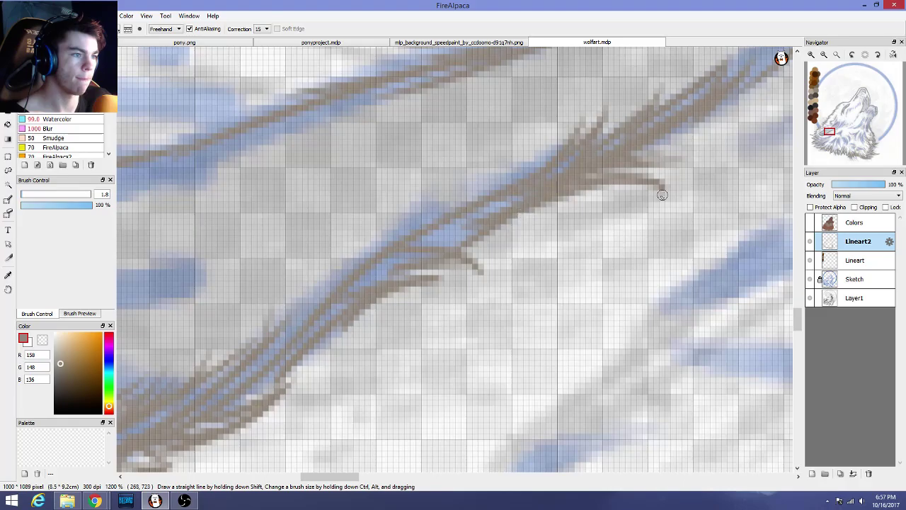
pyautogui.moveTo(424, 237)
pyautogui.mouseDown()
pyautogui.moveTo(491, 217)
pyautogui.moveTo(556, 238)
pyautogui.moveTo(623, 201)
pyautogui.mouseUp()
pyautogui.moveTo(510, 220); pyautogui.dragTo(598, 199)
pyautogui.scroll(-3, 457, 243)
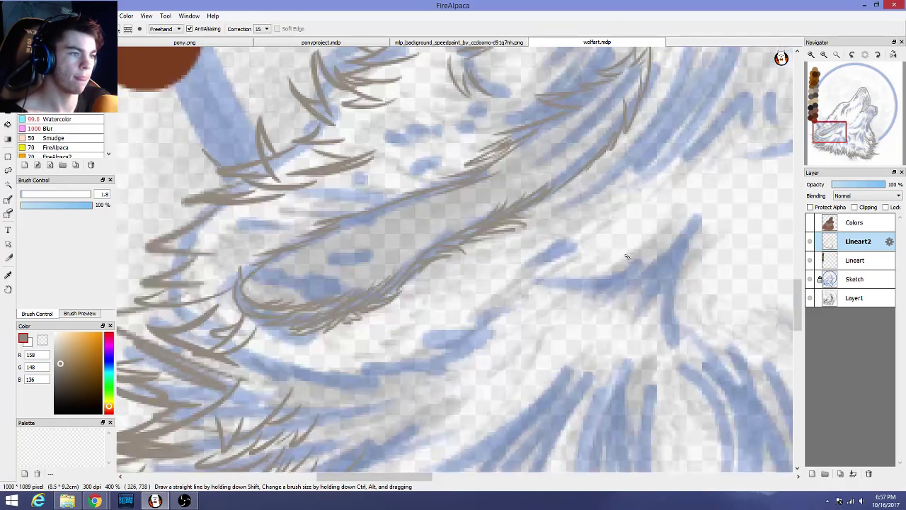
# Continue the short fur strokes along the ear's lower edge toward its narrow end near the cheek
pyautogui.scroll(-1, 550, 236)
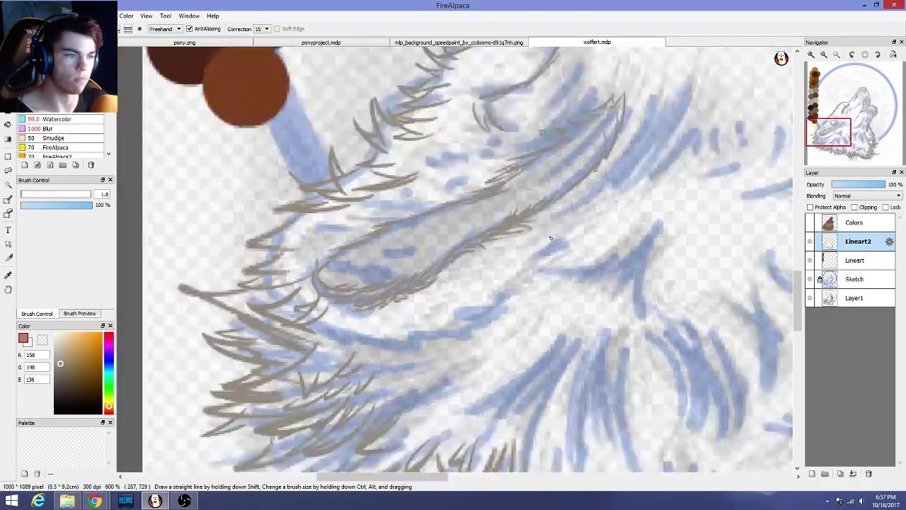
pyautogui.scroll(-5, 550, 238)
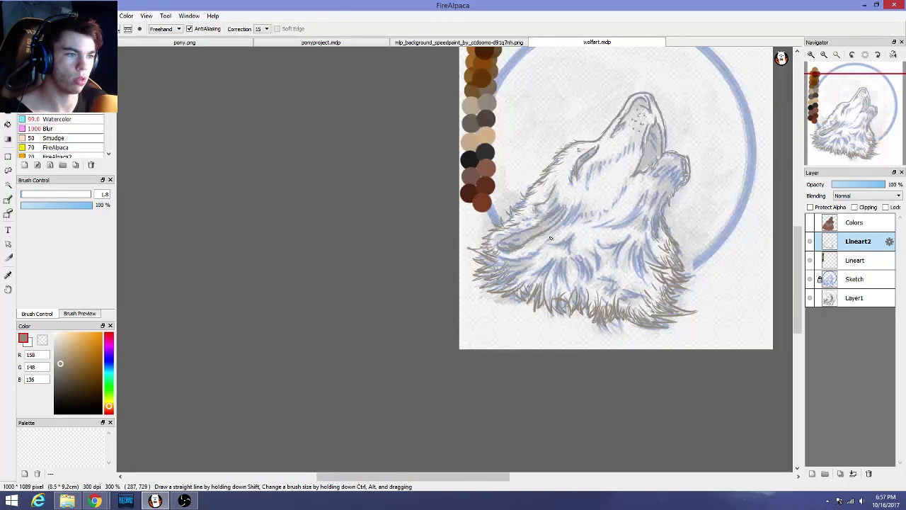
pyautogui.scroll(6, 550, 238)
pyautogui.scroll(1, 549, 239)
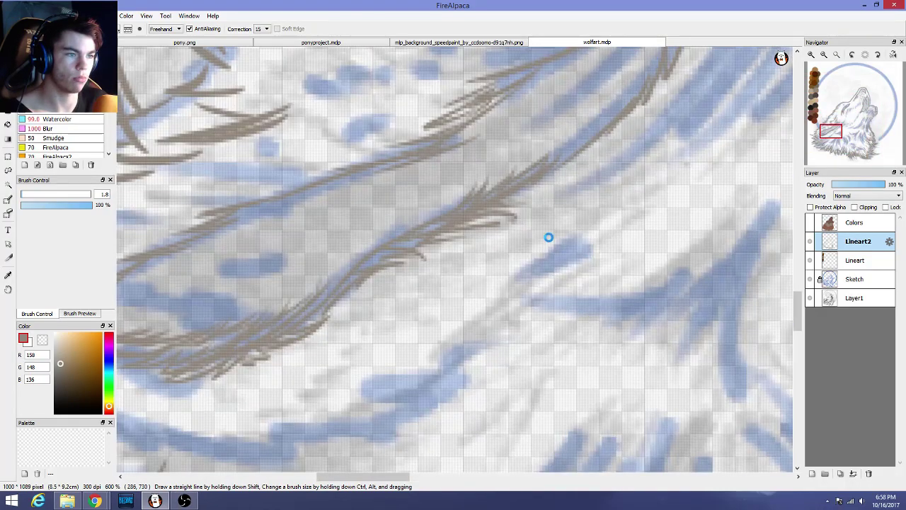
pyautogui.scroll(-1, 549, 239)
pyautogui.moveTo(554, 223)
pyautogui.mouseDown()
pyautogui.moveTo(560, 201)
pyautogui.moveTo(544, 231)
pyautogui.moveTo(567, 194)
pyautogui.moveTo(582, 192)
pyautogui.moveTo(576, 208)
pyautogui.moveTo(592, 175)
pyautogui.moveTo(614, 152)
pyautogui.moveTo(596, 185)
pyautogui.moveTo(626, 150)
pyautogui.moveTo(629, 120)
pyautogui.mouseUp()
pyautogui.moveTo(584, 205)
pyautogui.mouseDown()
pyautogui.moveTo(622, 189)
pyautogui.moveTo(564, 220)
pyautogui.moveTo(607, 204)
pyautogui.mouseUp()
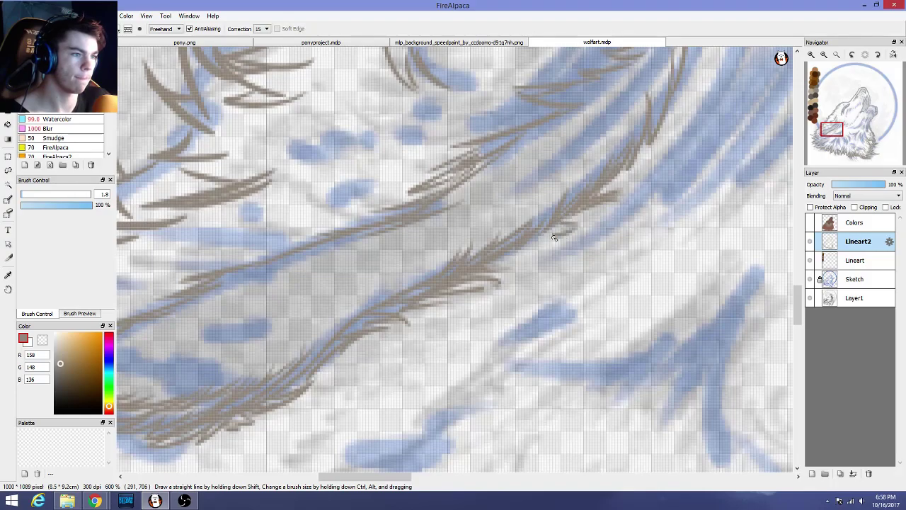
pyautogui.moveTo(546, 233)
pyautogui.mouseDown()
pyautogui.moveTo(574, 224)
pyautogui.moveTo(518, 251)
pyautogui.mouseUp()
pyautogui.moveTo(557, 224)
pyautogui.mouseDown()
pyautogui.moveTo(588, 212)
pyautogui.moveTo(650, 162)
pyautogui.moveTo(615, 196)
pyautogui.mouseUp()
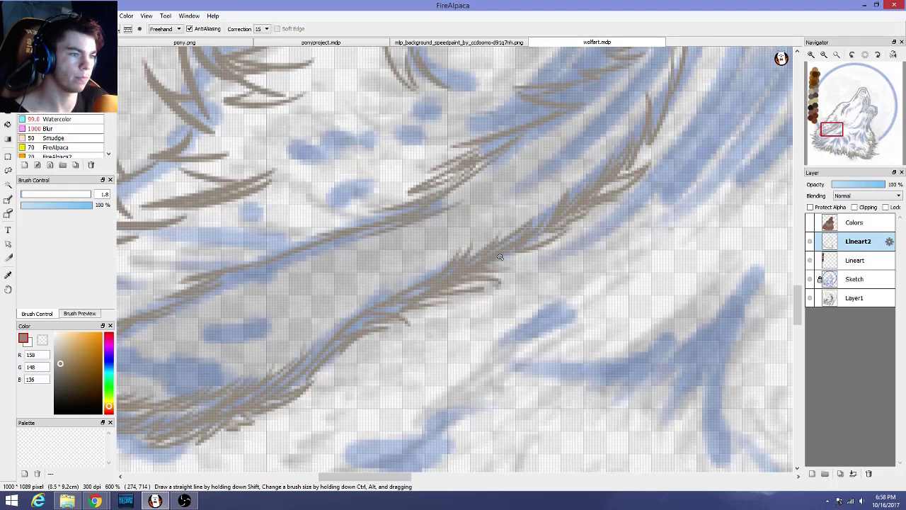
# Add a small downward-curving fur tuft in the gap beneath the ear's lower edge, redoing the first strokes
pyautogui.moveTo(505, 258); pyautogui.dragTo(510, 288)
pyautogui.moveTo(512, 252); pyautogui.dragTo(506, 287)
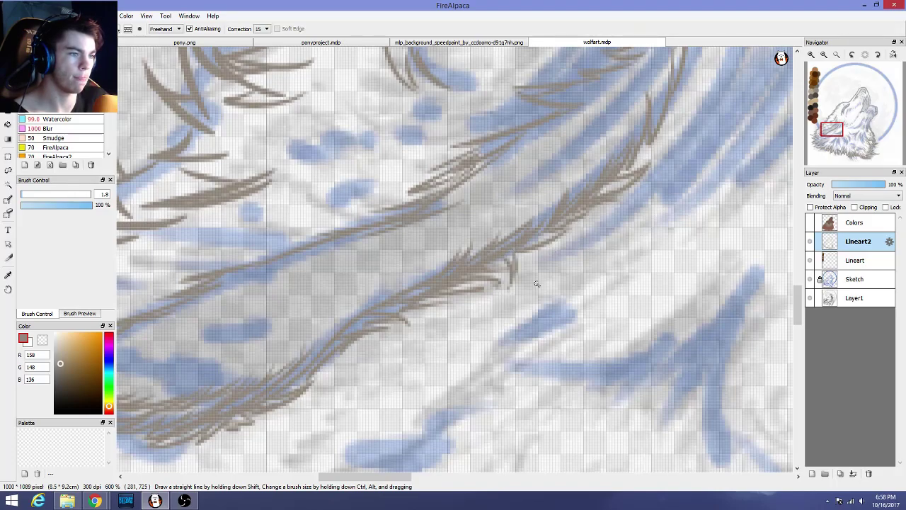
pyautogui.scroll(-4, 545, 288)
pyautogui.scroll(3, 606, 303)
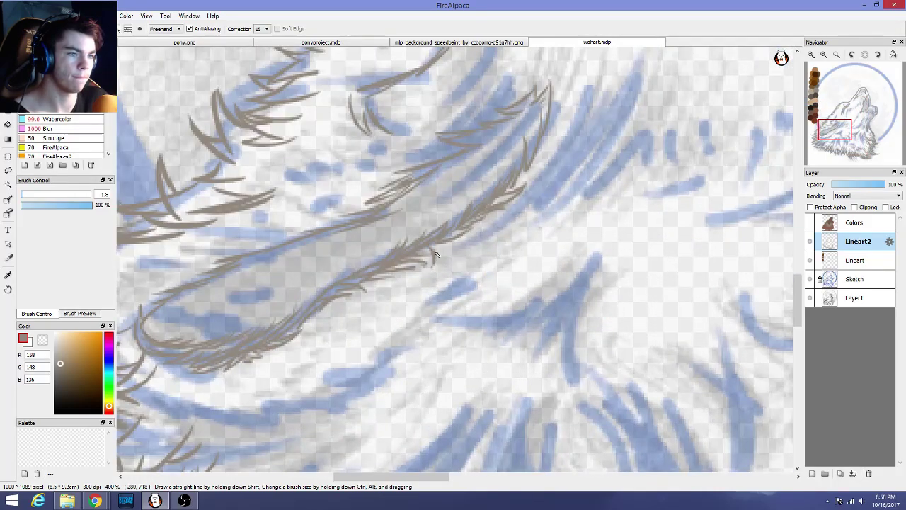
pyautogui.hotkey('ctrl', 'z')
pyautogui.hotkey('ctrl', 'z')
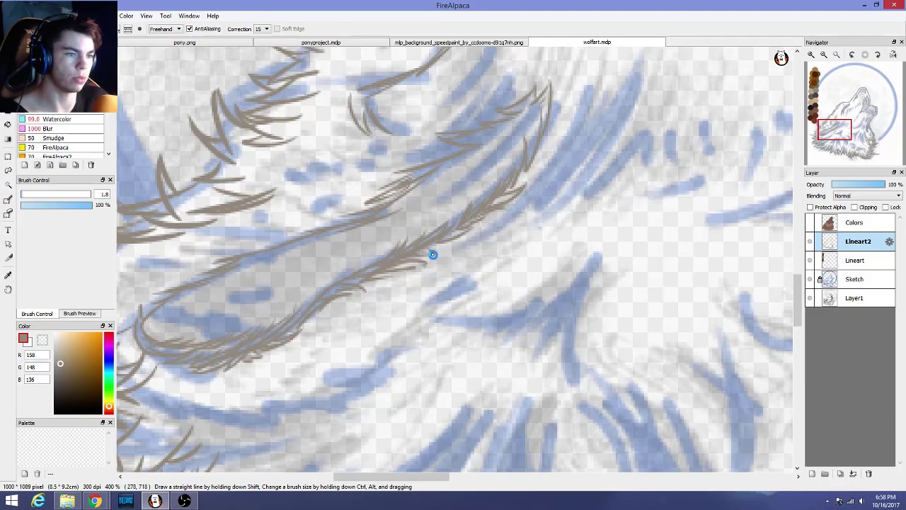
pyautogui.moveTo(430, 246); pyautogui.dragTo(436, 255)
# Add short fur strokes on both sides of the middle of the ear's upper edge
pyautogui.scroll(-3, 458, 255)
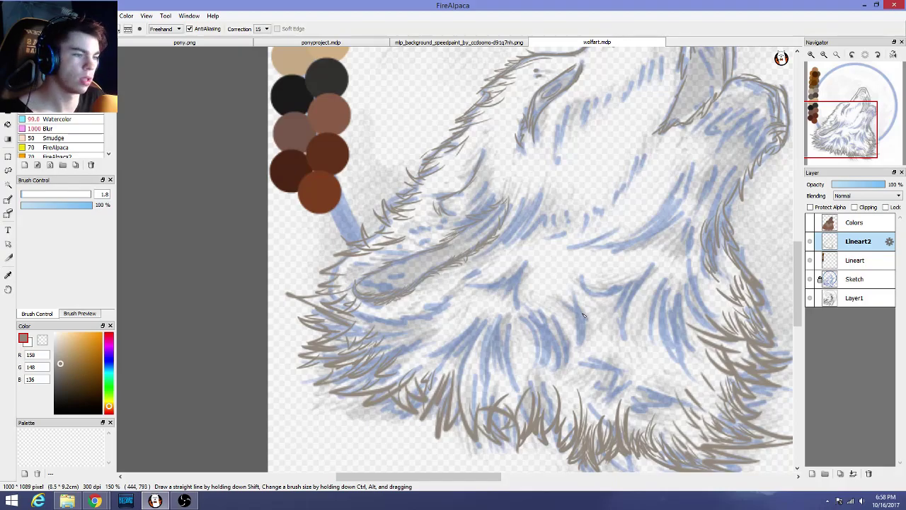
pyautogui.scroll(-1, 583, 315)
pyautogui.scroll(4, 582, 314)
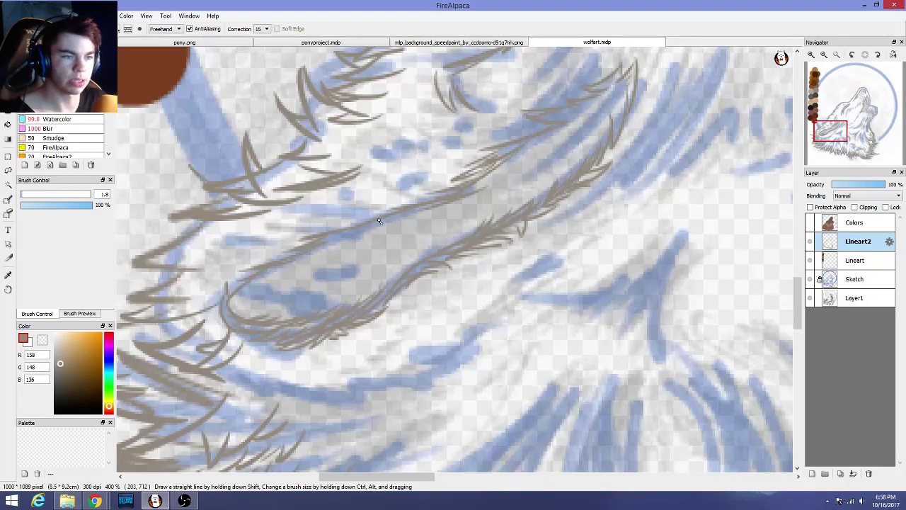
pyautogui.scroll(1, 379, 221)
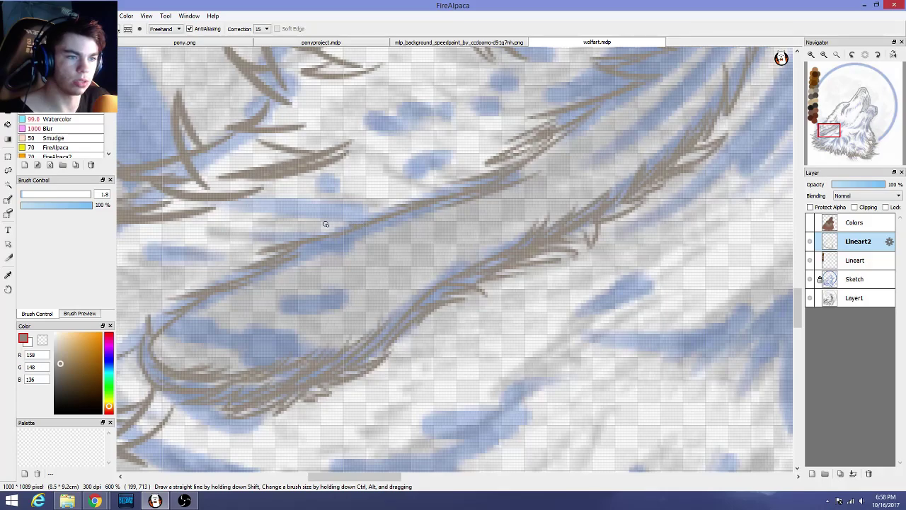
pyautogui.moveTo(327, 226); pyautogui.dragTo(469, 206)
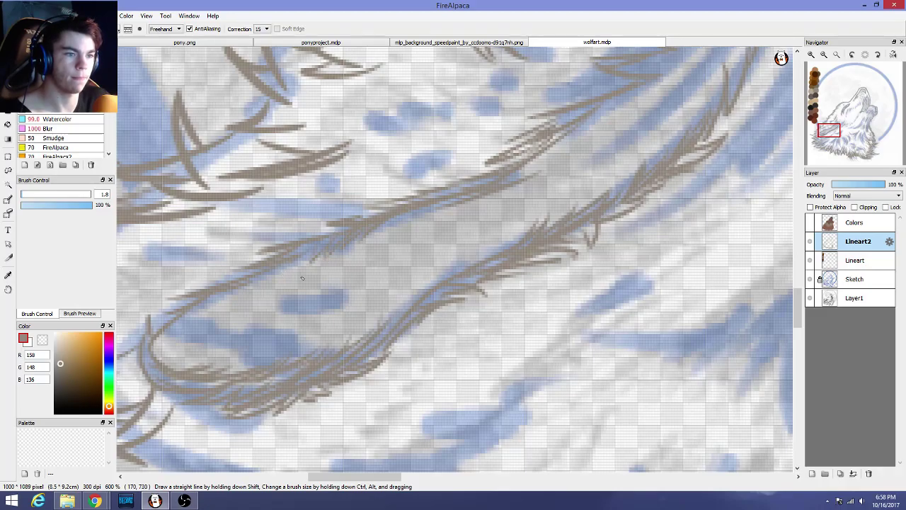
# Select the Colors layer and make it visible over the whole wolf
pyautogui.scroll(-2, 421, 289)
pyautogui.scroll(-2, 421, 288)
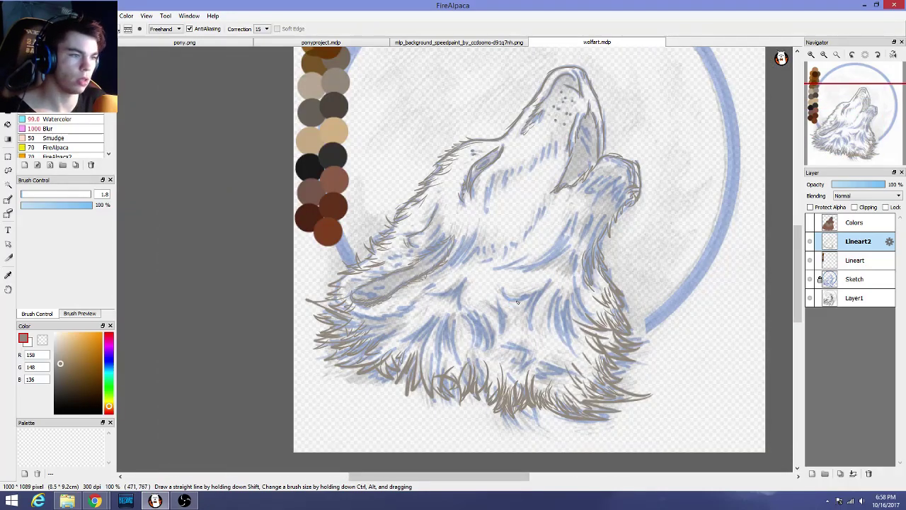
pyautogui.scroll(-1, 513, 303)
pyautogui.scroll(2, 515, 303)
pyautogui.scroll(-1, 502, 307)
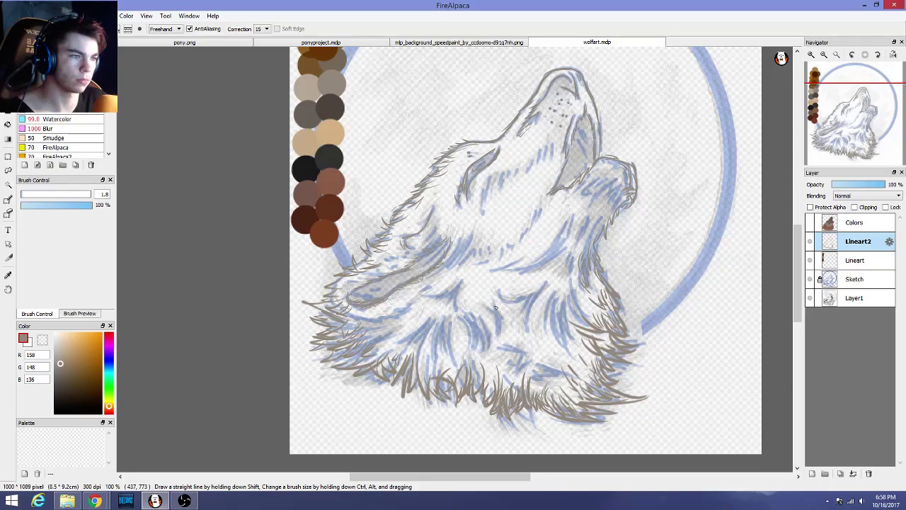
pyautogui.click(861, 224)
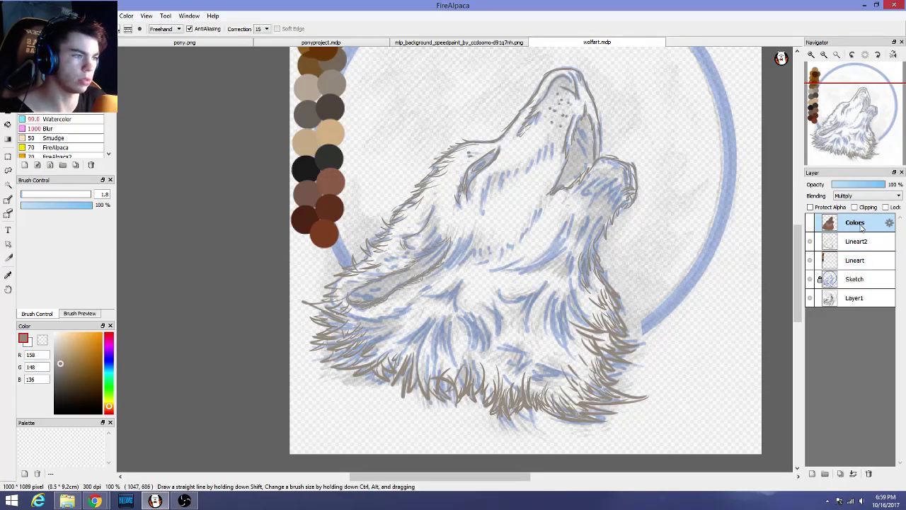
pyautogui.click(810, 224)
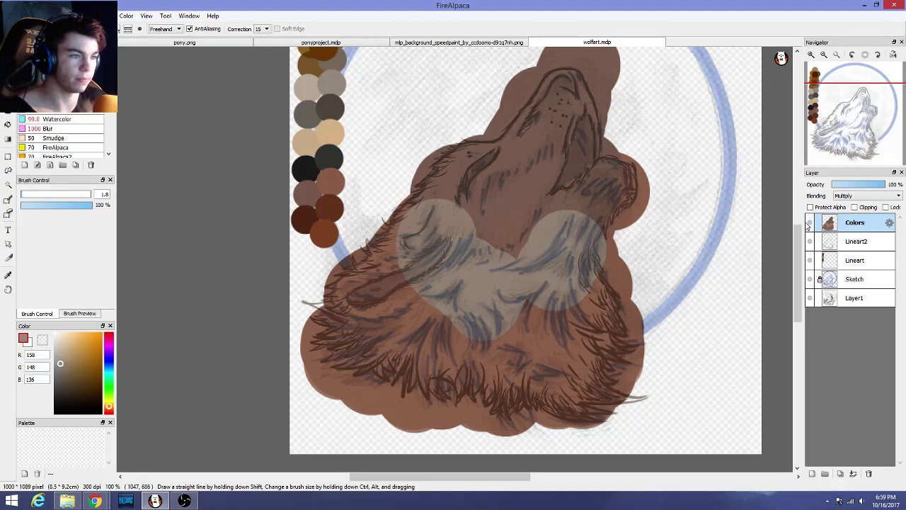
# Examine the Colors layer over the line art up close and from afar, hiding and showing it again
pyautogui.scroll(2, 648, 318)
pyautogui.scroll(-3, 648, 318)
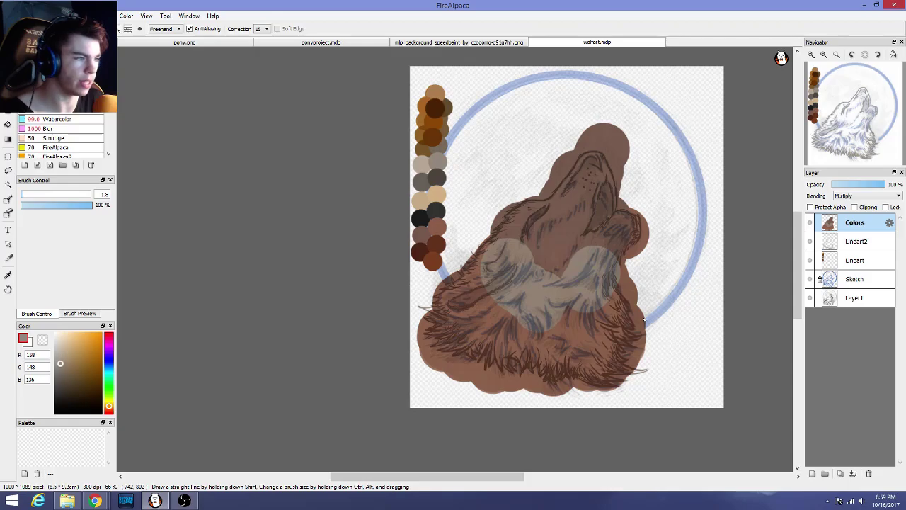
pyautogui.scroll(3, 642, 320)
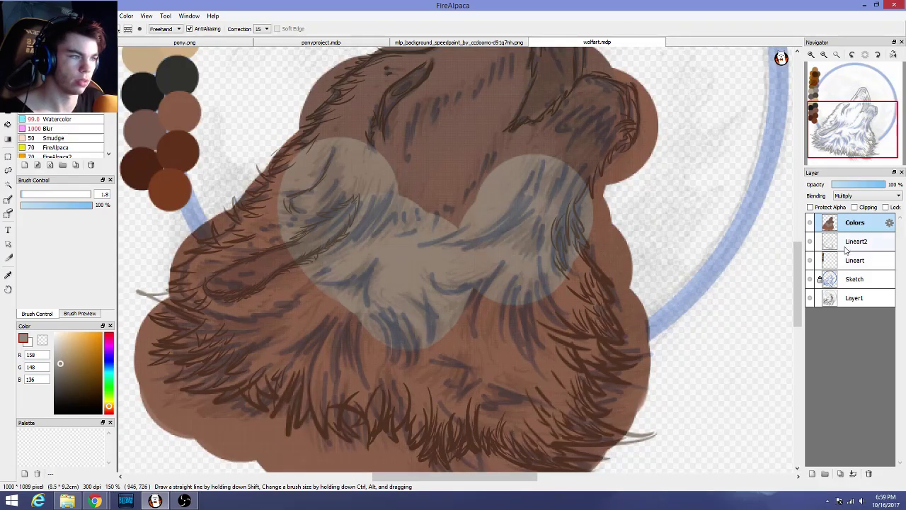
pyautogui.click(810, 223)
pyautogui.click(809, 223)
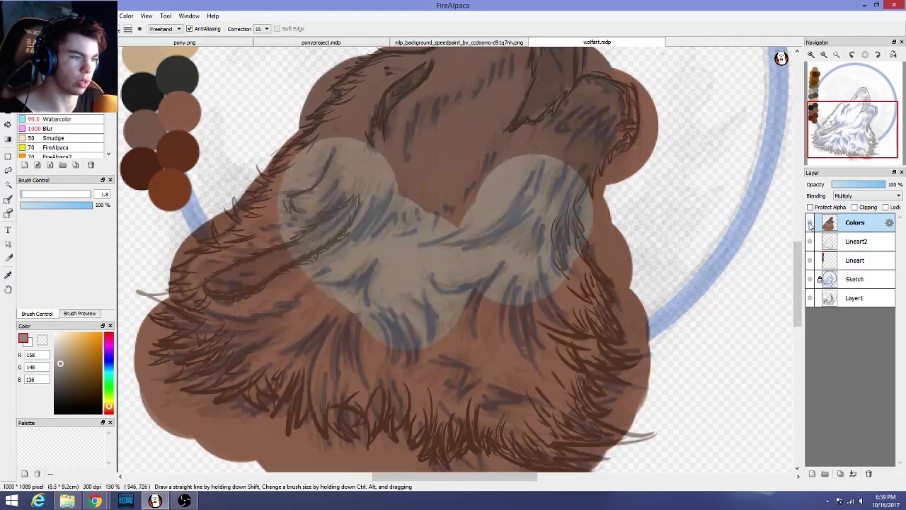
# Try the Colors layer beneath Lineart2, and move it back to the top of the layer stack
pyautogui.moveTo(864, 225); pyautogui.dragTo(870, 245)
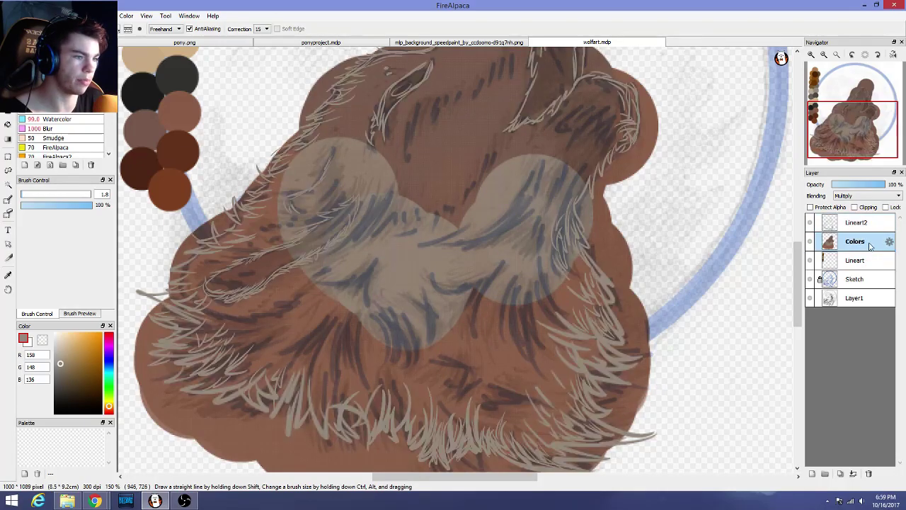
pyautogui.scroll(-3, 631, 278)
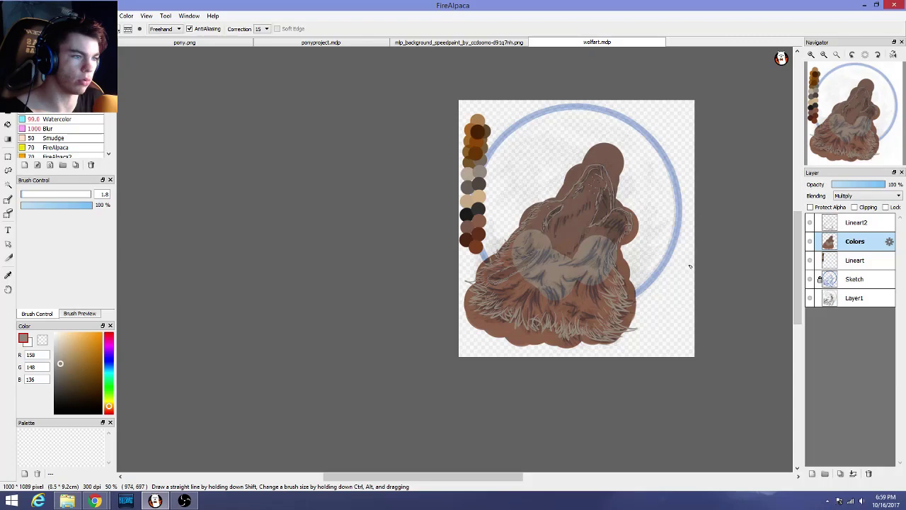
pyautogui.scroll(2, 690, 266)
pyautogui.scroll(-2, 689, 267)
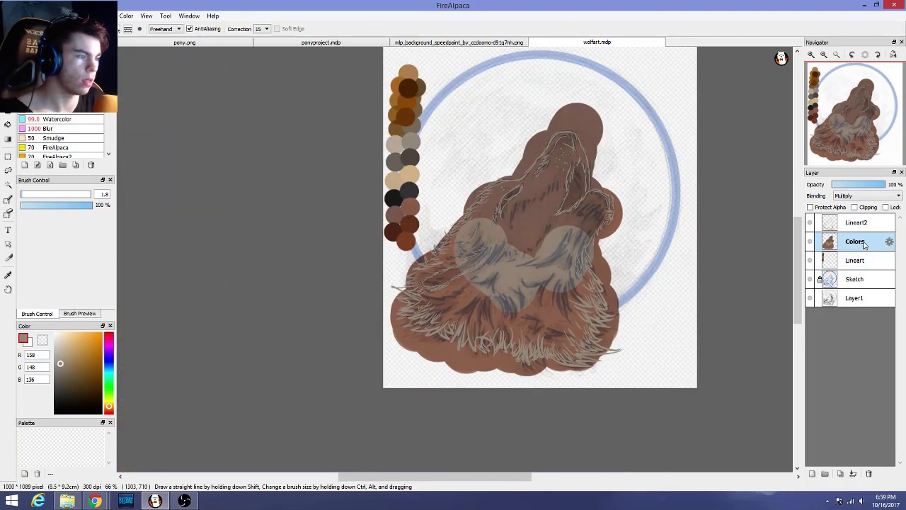
pyautogui.moveTo(864, 244); pyautogui.dragTo(871, 220)
# Set the blending mode of the Colors layer to Normal
pyautogui.scroll(1, 714, 306)
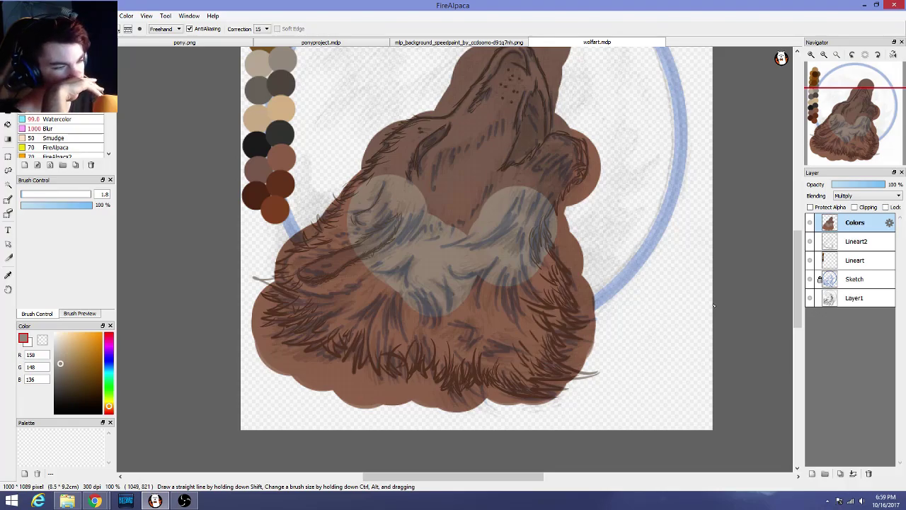
pyautogui.click(855, 195)
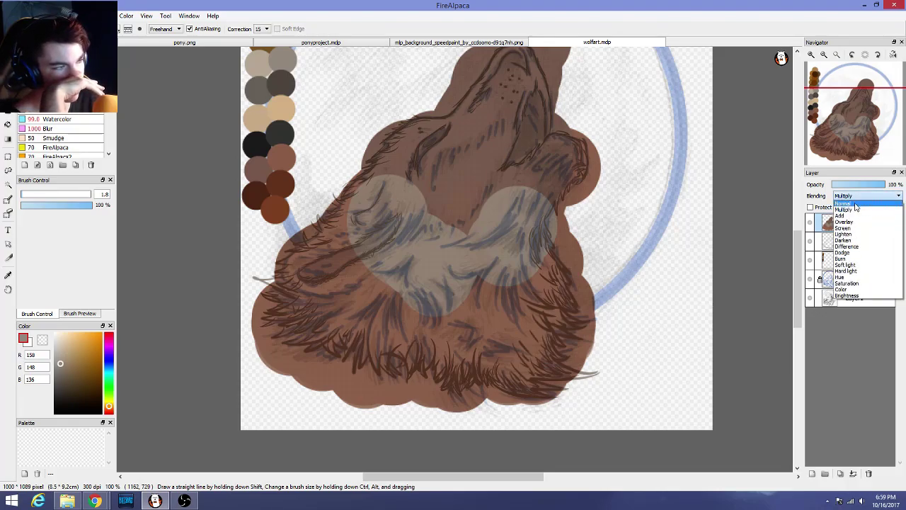
pyautogui.click(855, 202)
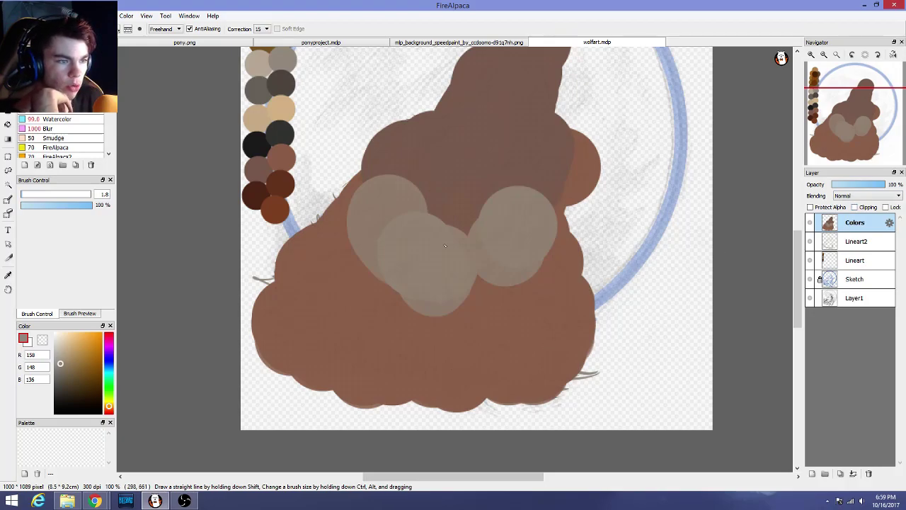
# Examine the shaded mane in ponyproject.mdp up close for comparison, and return to wolfart.mdp
pyautogui.click(358, 43)
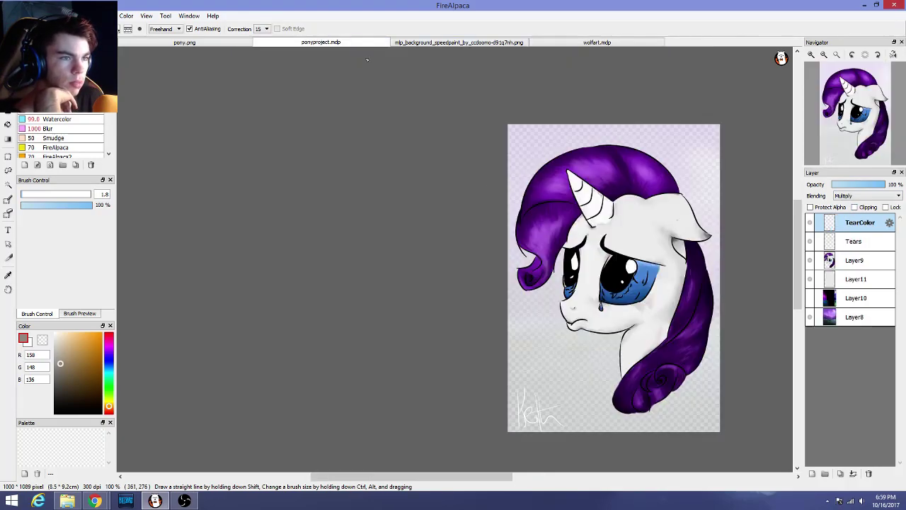
pyautogui.scroll(1, 559, 228)
pyautogui.scroll(3, 559, 228)
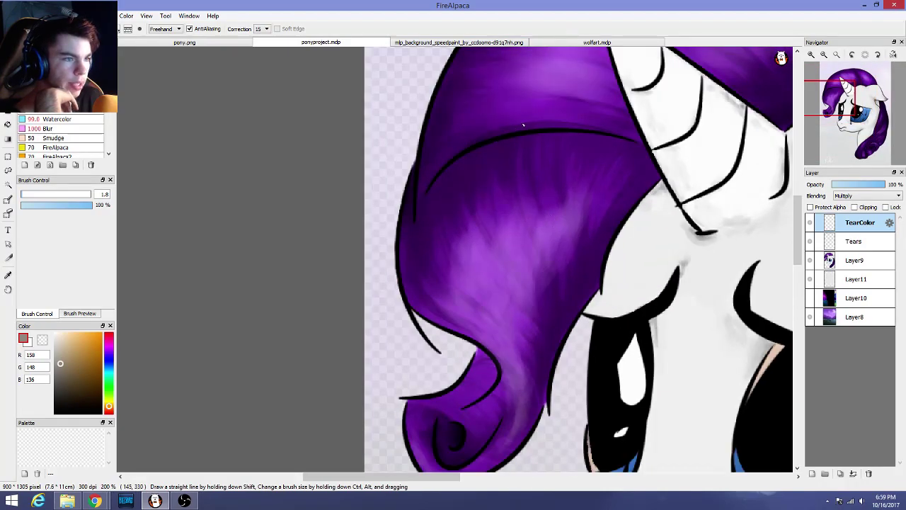
pyautogui.scroll(-3, 505, 134)
pyautogui.click(595, 43)
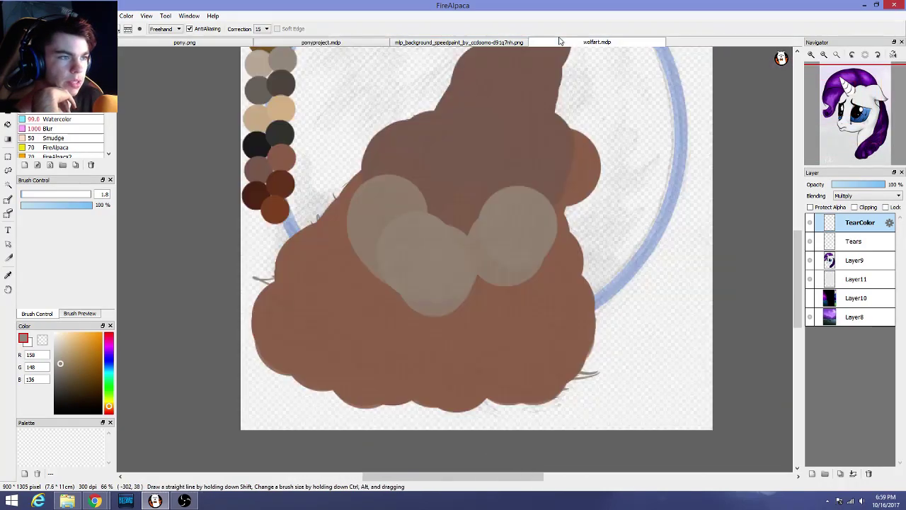
# Try the Add blending mode on the Colors layer, and check the whole wolf from afar and up close
pyautogui.click(868, 196)
pyautogui.click(866, 205)
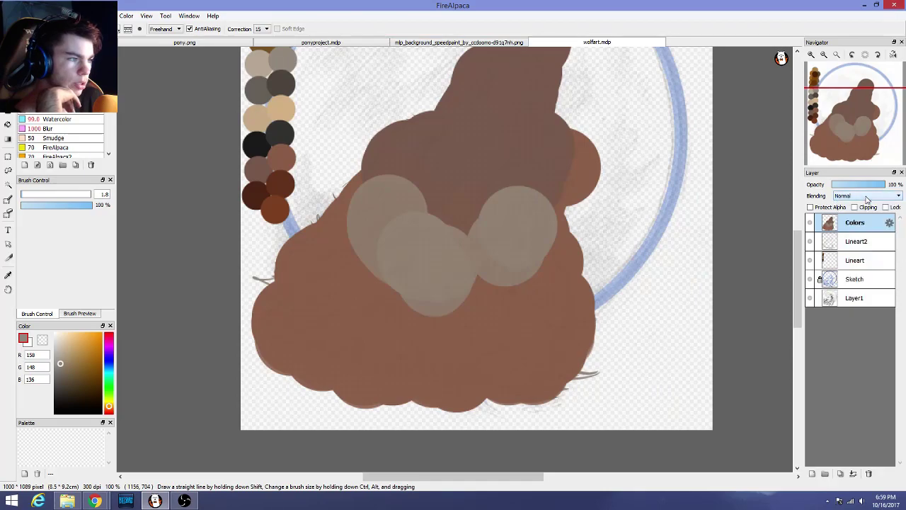
pyautogui.scroll(-1, 866, 200)
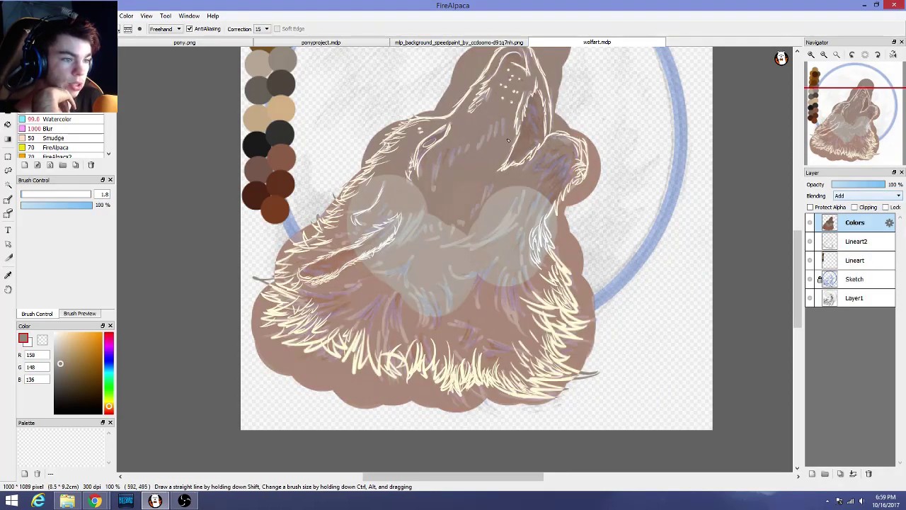
pyautogui.scroll(-2, 646, 255)
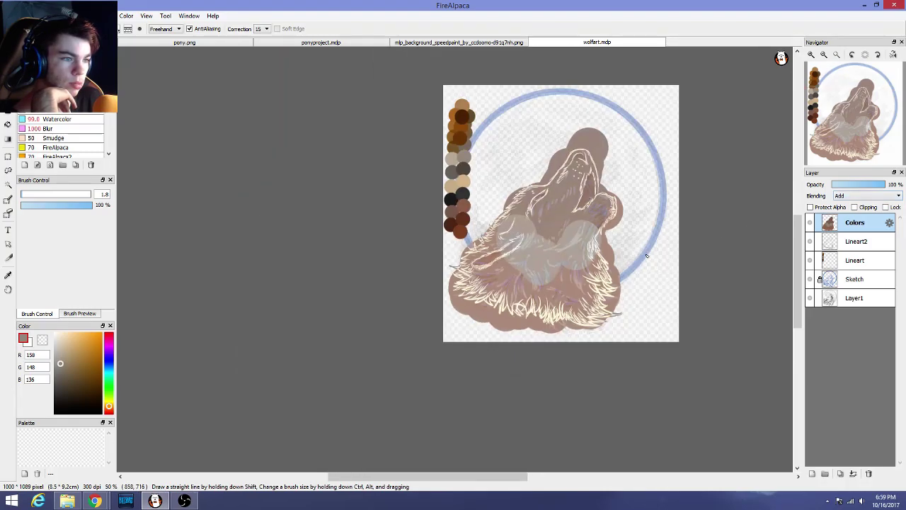
pyautogui.scroll(3, 656, 256)
pyautogui.scroll(-2, 707, 254)
pyautogui.scroll(1, 681, 269)
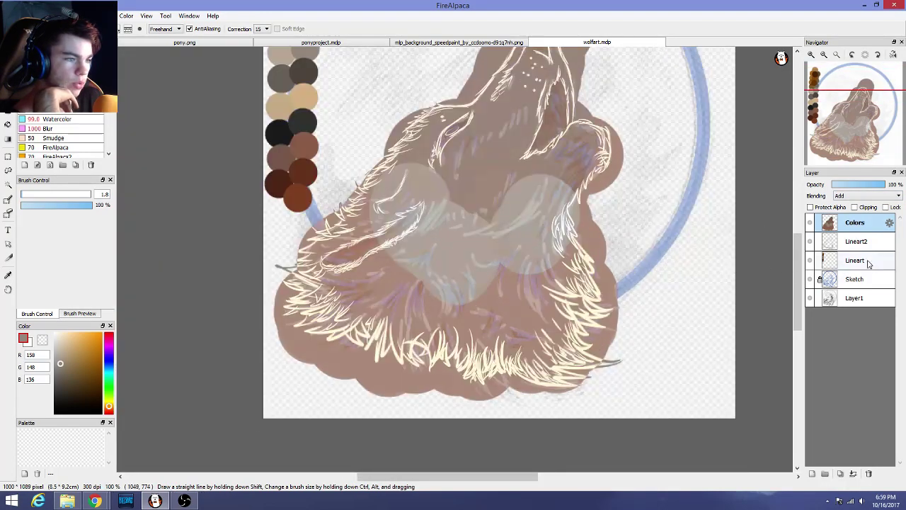
# Try the Overlay blending mode on the Colors layer, and check it at different zoom levels
pyautogui.scroll(-1, 854, 197)
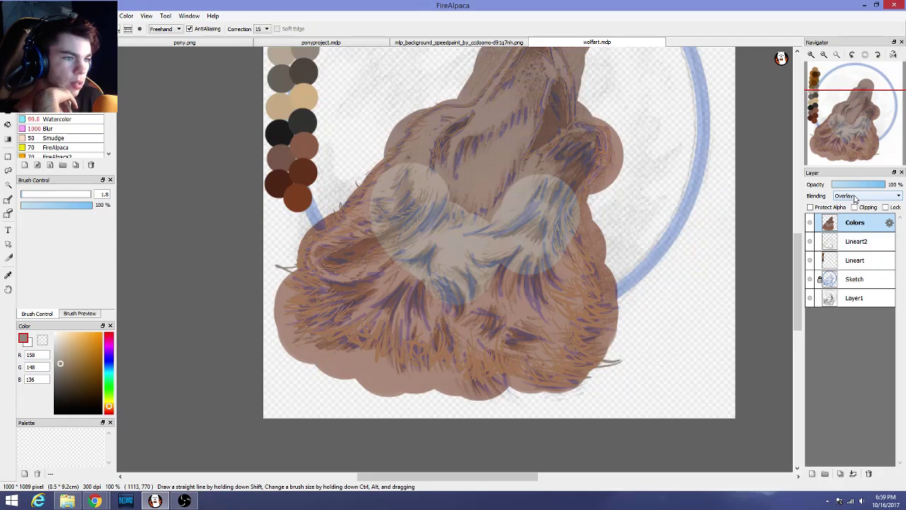
pyautogui.scroll(-1, 723, 255)
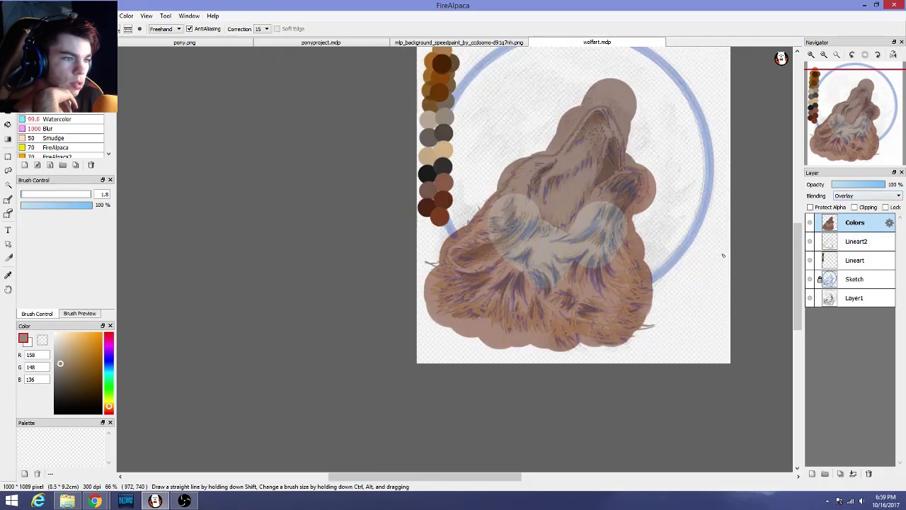
pyautogui.scroll(1, 695, 254)
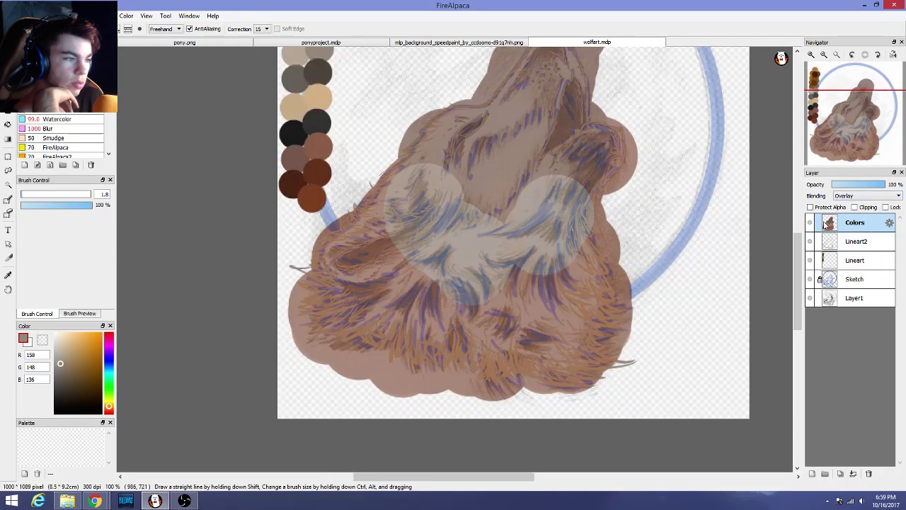
# Try the Screen, Darken, Burn, Hard light and Brightness blending modes on the Colors layer
pyautogui.scroll(-1, 862, 200)
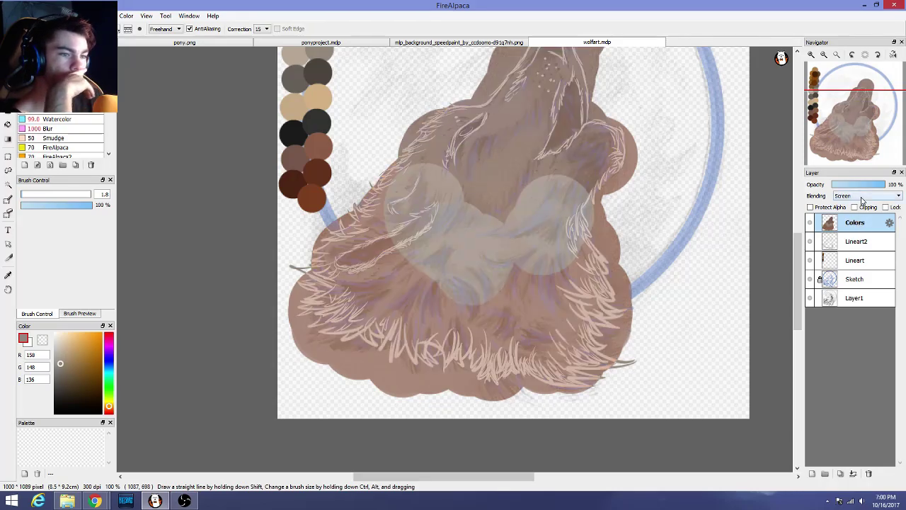
pyautogui.scroll(-4, 863, 200)
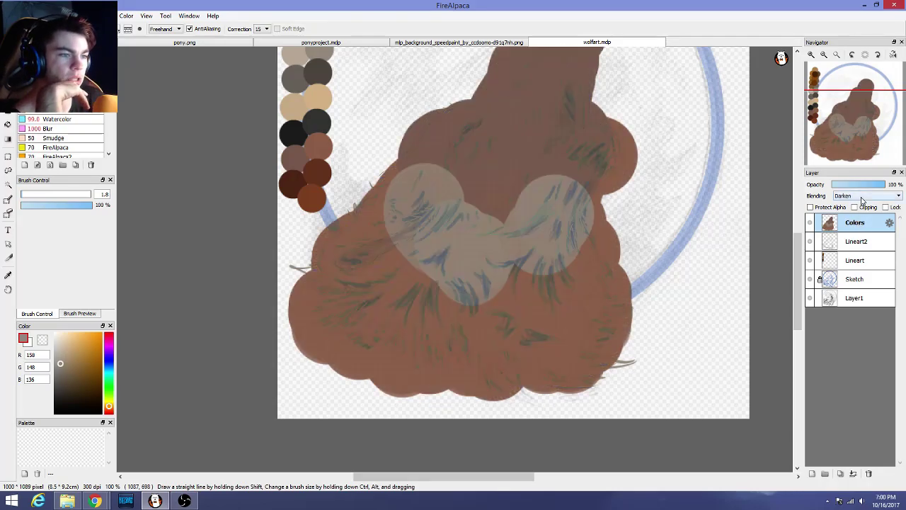
pyautogui.scroll(-1, 863, 202)
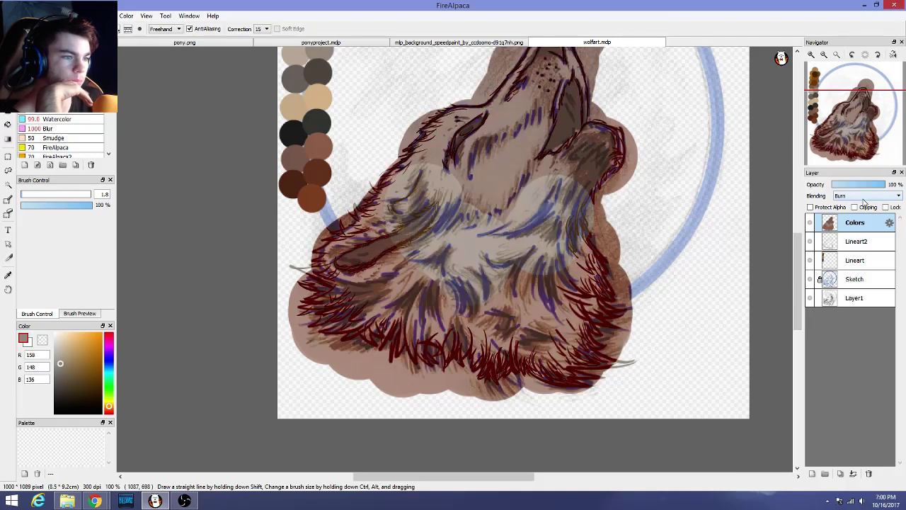
pyautogui.scroll(-5, 862, 201)
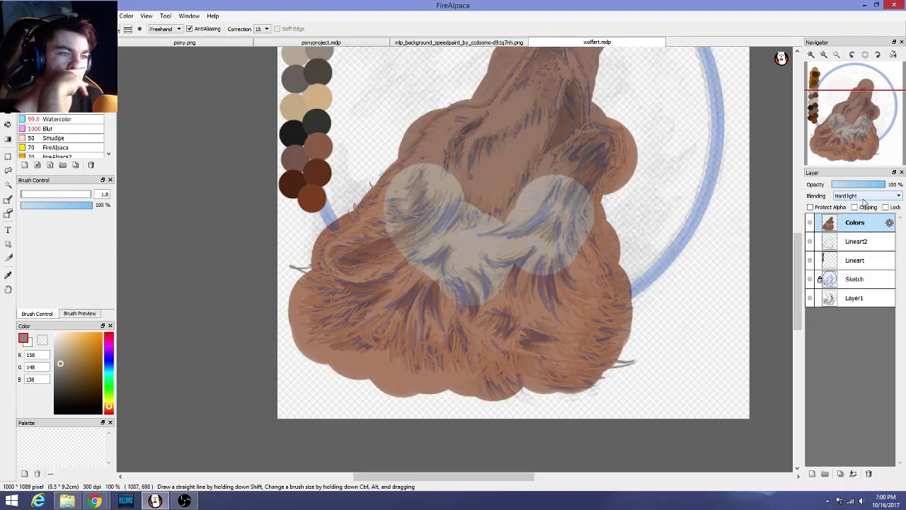
pyautogui.scroll(-2, 863, 201)
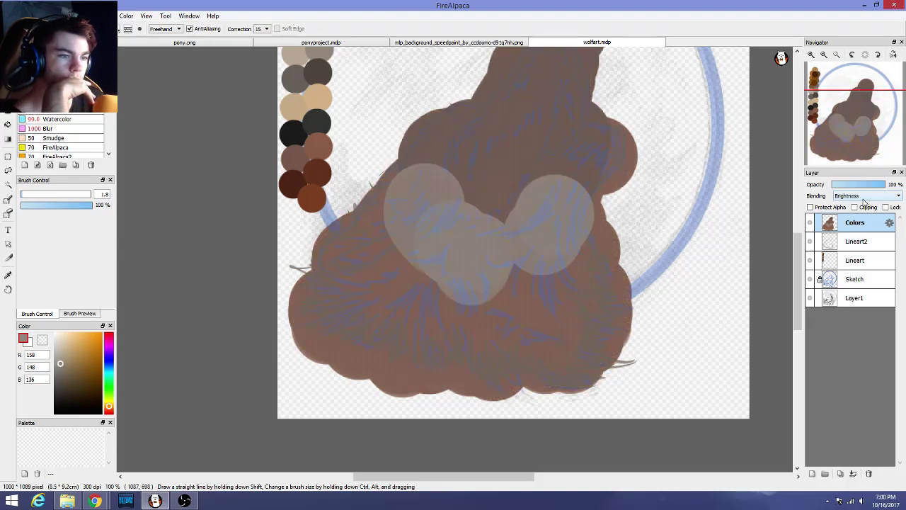
# Try the Dodge and Difference blending modes on the Colors layer, inspecting Difference up close and over the whole wolf
pyautogui.scroll(5, 863, 202)
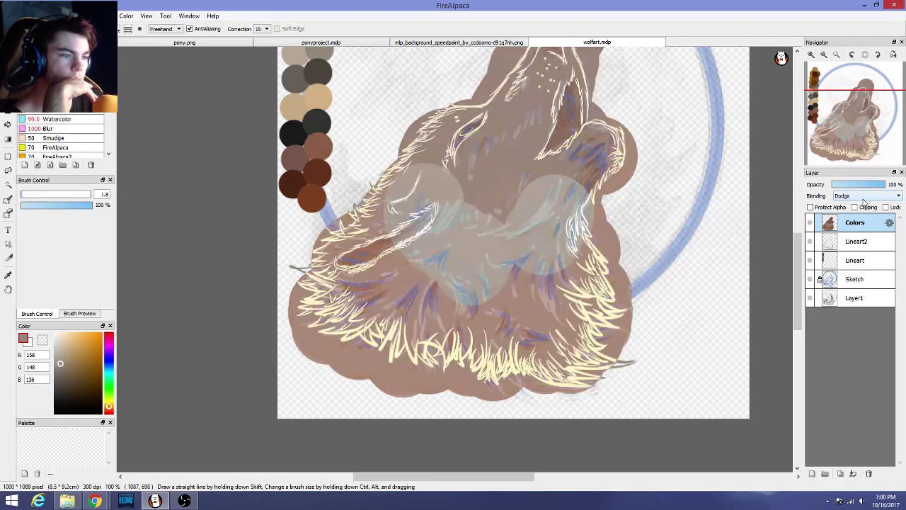
pyautogui.scroll(2, 863, 202)
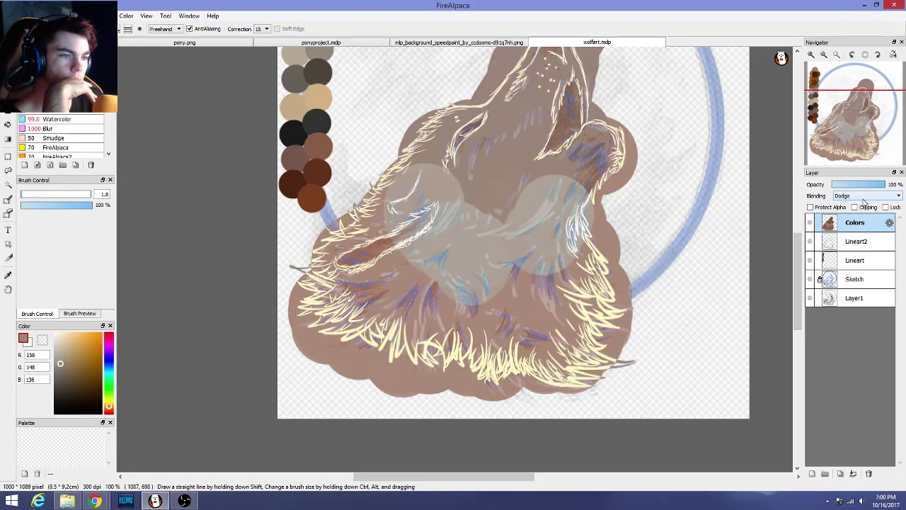
pyautogui.scroll(1, 863, 202)
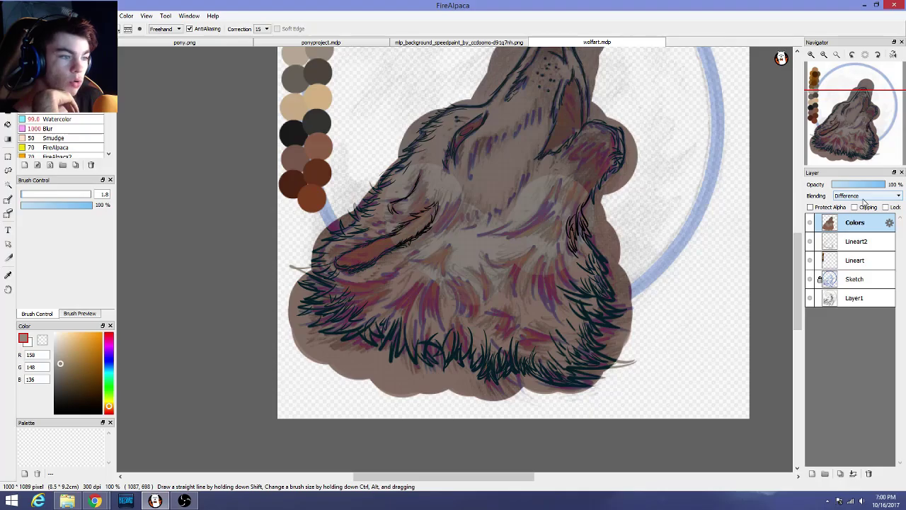
pyautogui.scroll(1, 753, 251)
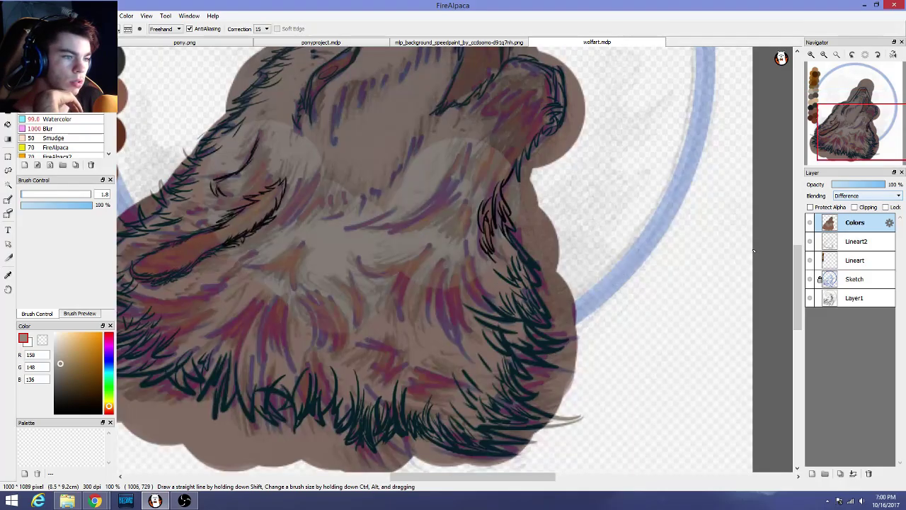
pyautogui.scroll(-3, 753, 251)
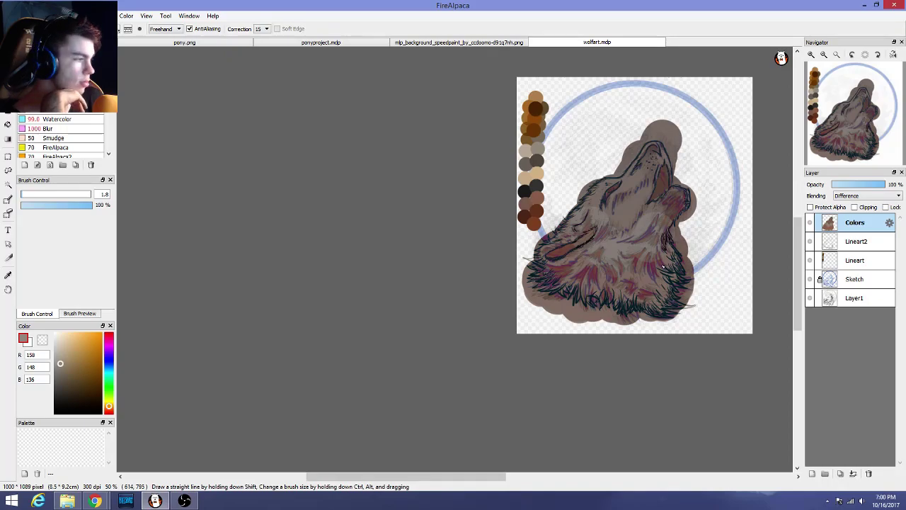
pyautogui.scroll(3, 662, 267)
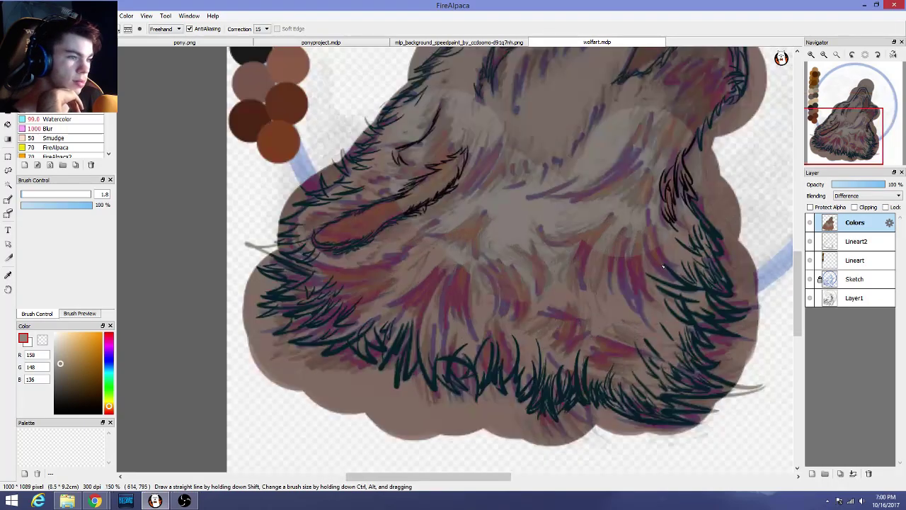
pyautogui.scroll(-1, 663, 266)
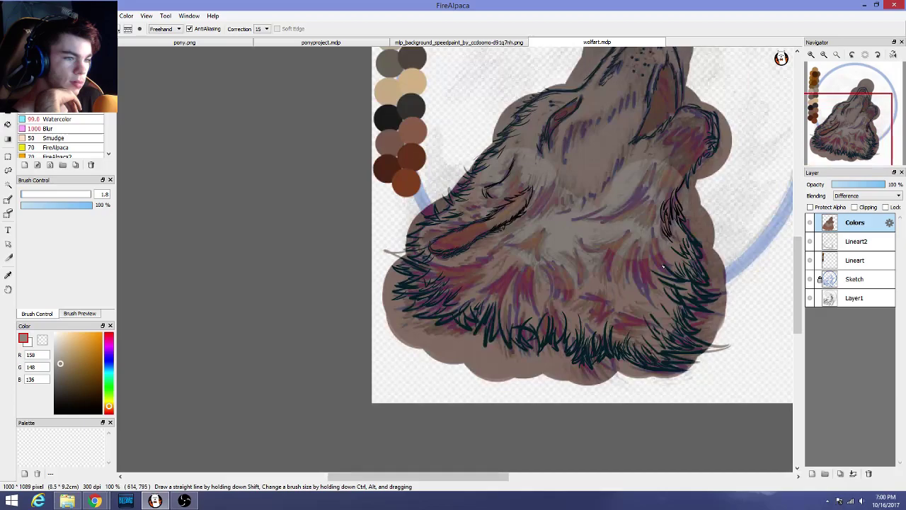
# Compare the Darken, Soft light and Dodge blending modes on the Colors layer
pyautogui.scroll(1, 858, 196)
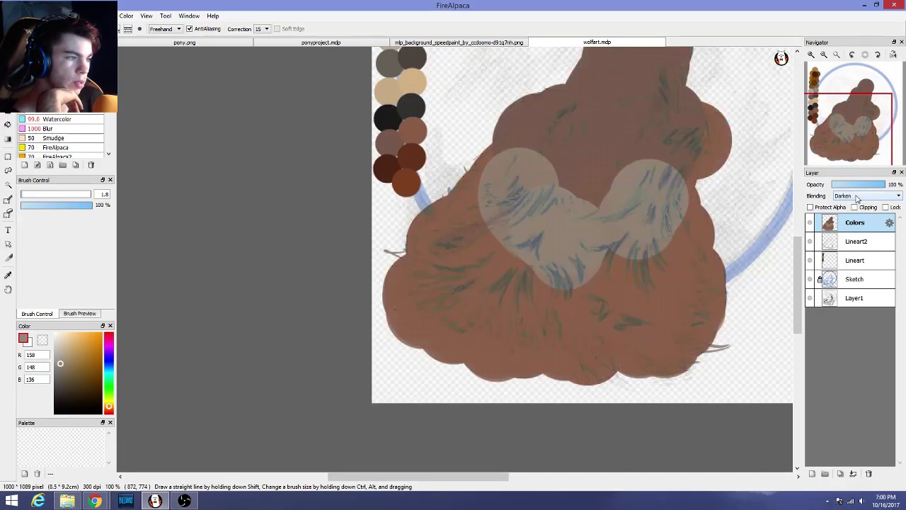
pyautogui.scroll(-5, 857, 196)
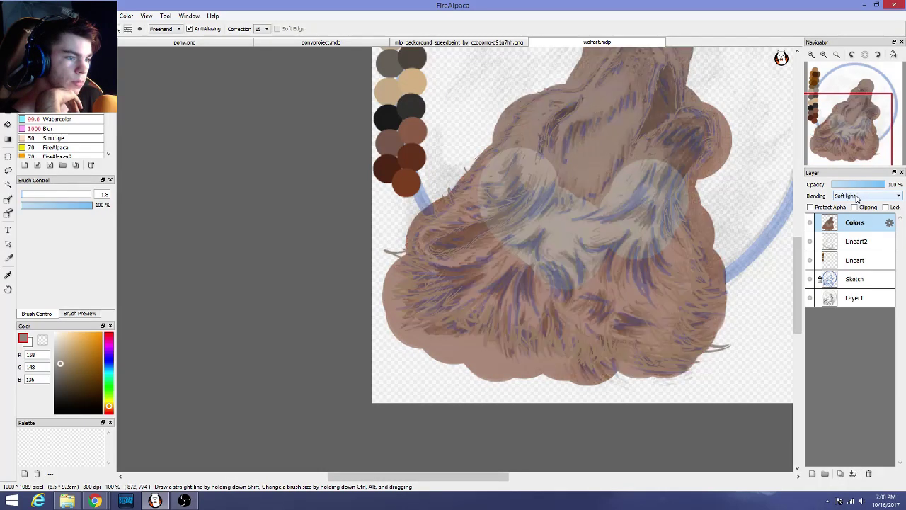
pyautogui.scroll(4, 858, 199)
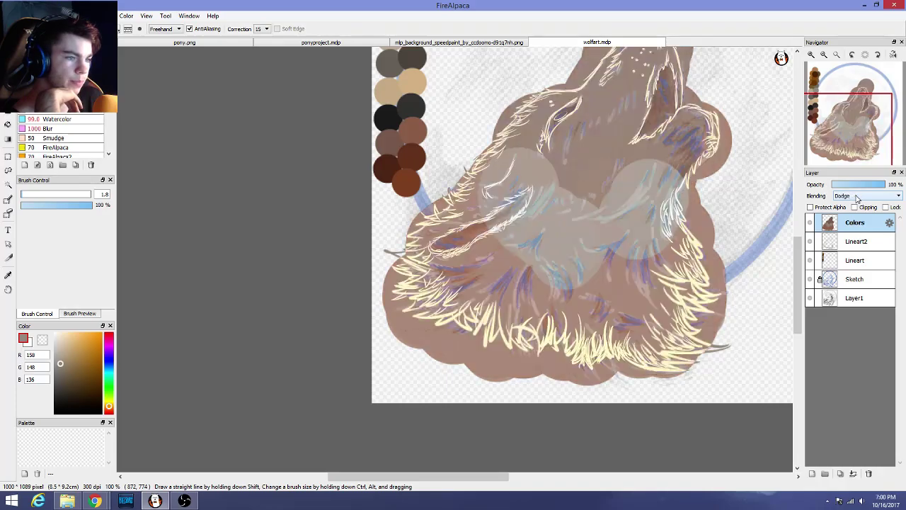
# Set the Colors layer's blending mode to Screen after comparing it with Normal
pyautogui.scroll(-1, 858, 198)
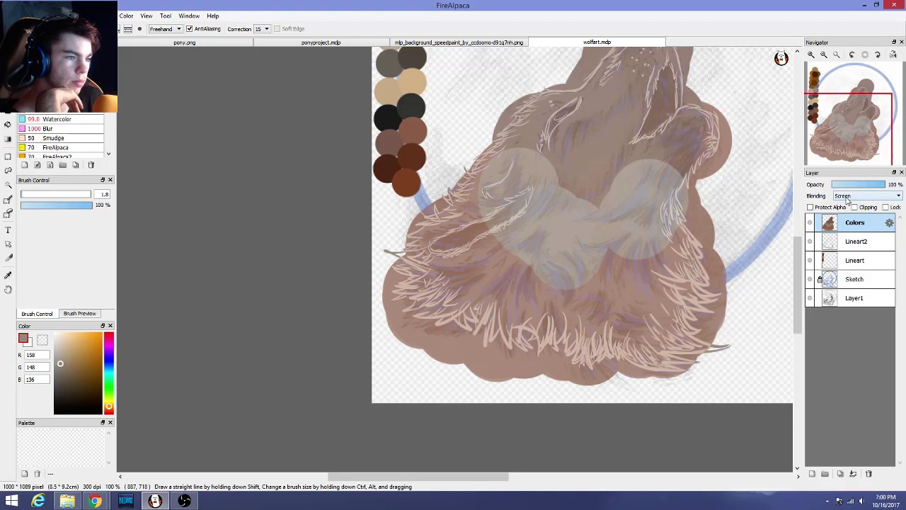
pyautogui.scroll(1, 848, 201)
pyautogui.scroll(4, 847, 200)
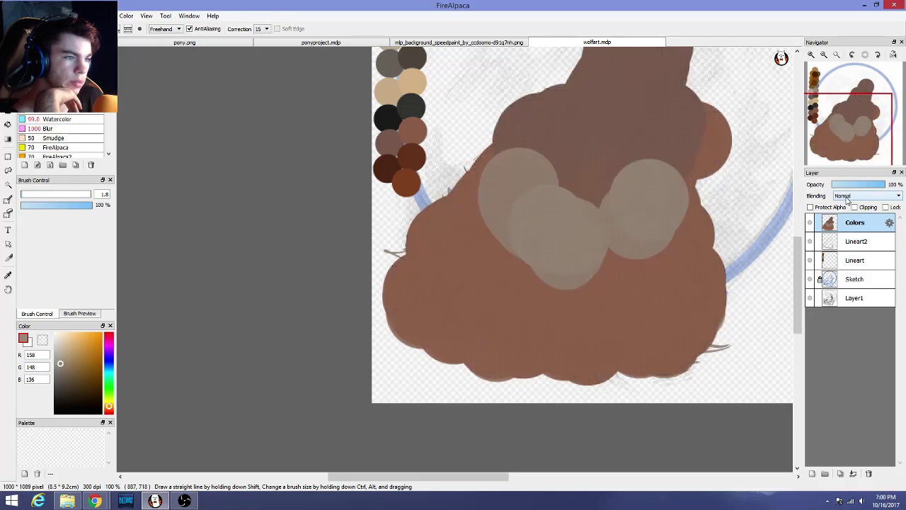
pyautogui.scroll(-3, 847, 200)
pyautogui.scroll(-1, 847, 200)
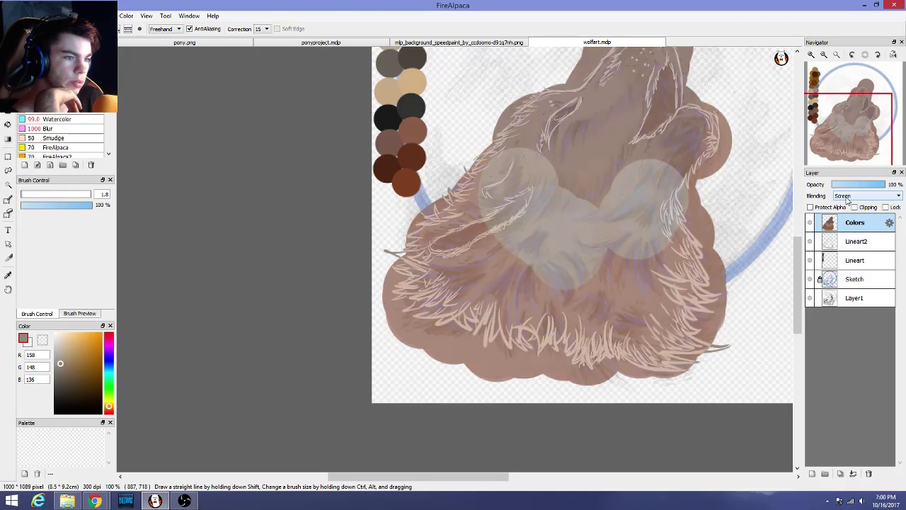
# Try the Colors layer at 46% opacity over the wolf's fur, and restore it to 100%
pyautogui.scroll(-1, 692, 256)
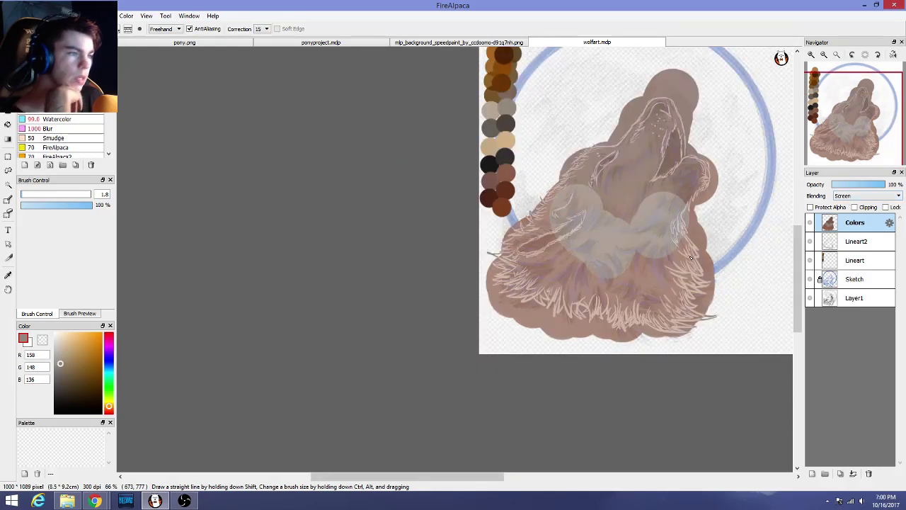
pyautogui.scroll(2, 601, 253)
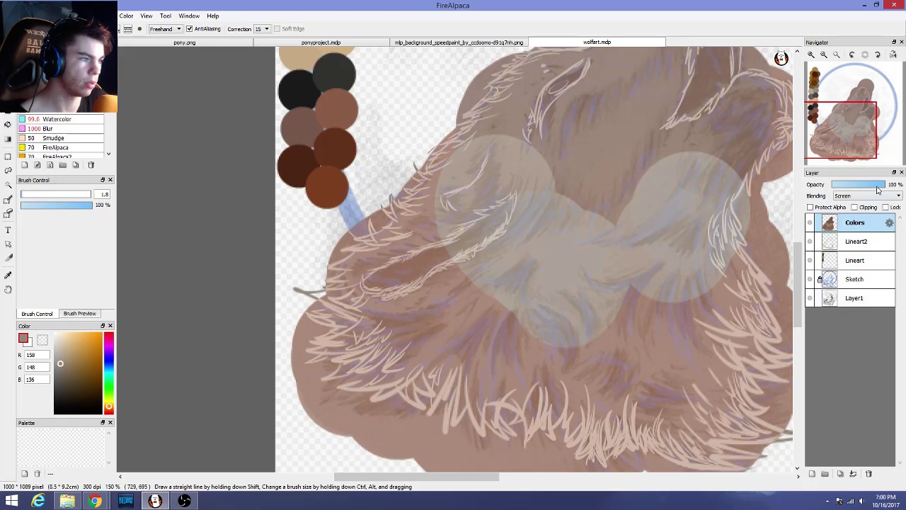
pyautogui.moveTo(864, 186); pyautogui.dragTo(857, 186)
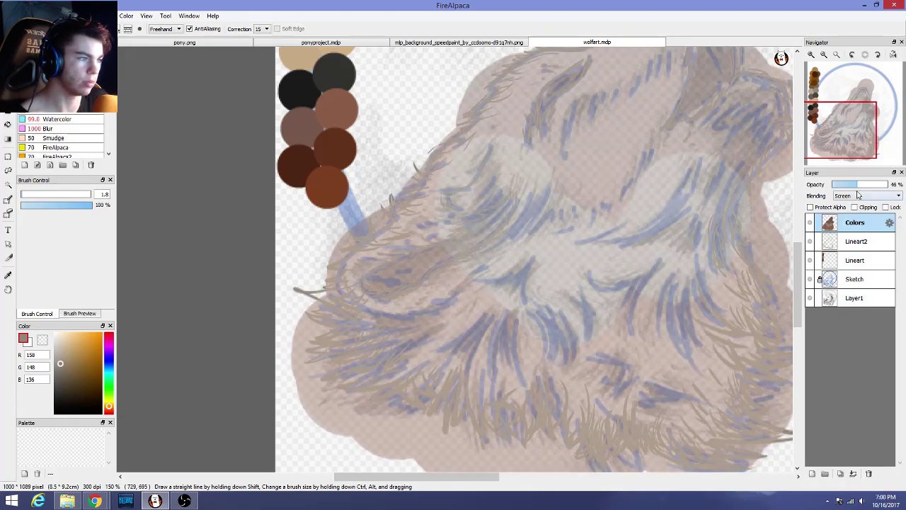
pyautogui.moveTo(858, 189); pyautogui.dragTo(890, 188)
# Hide the Colors layer, and select Lineart2 to check the line art over the whole wolf
pyautogui.click(810, 222)
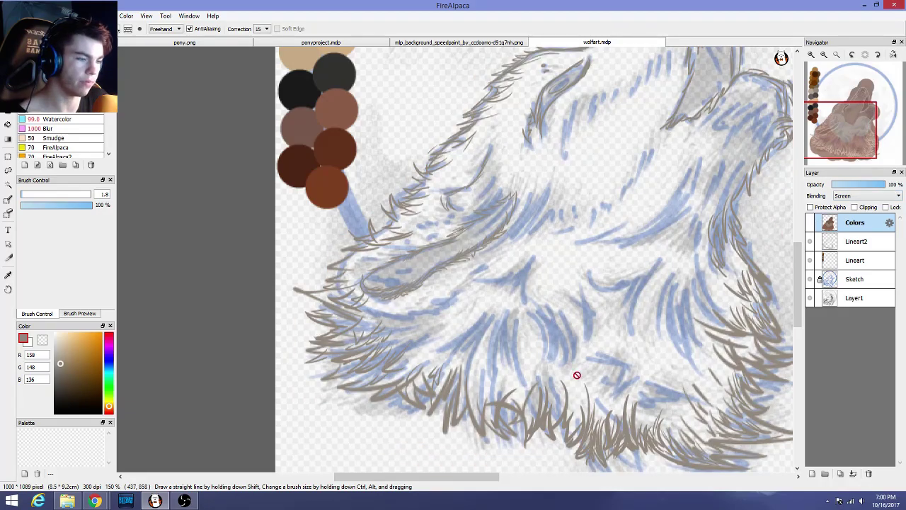
pyautogui.click(868, 243)
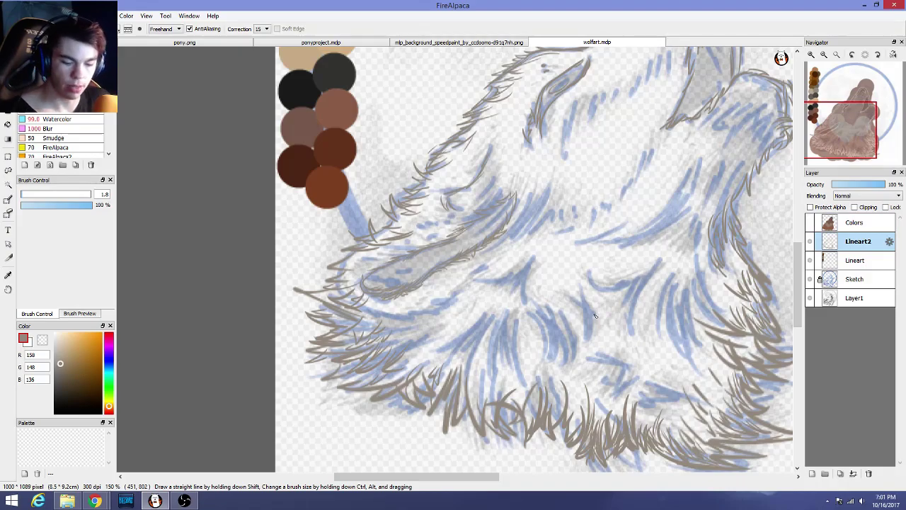
pyautogui.scroll(-1, 680, 290)
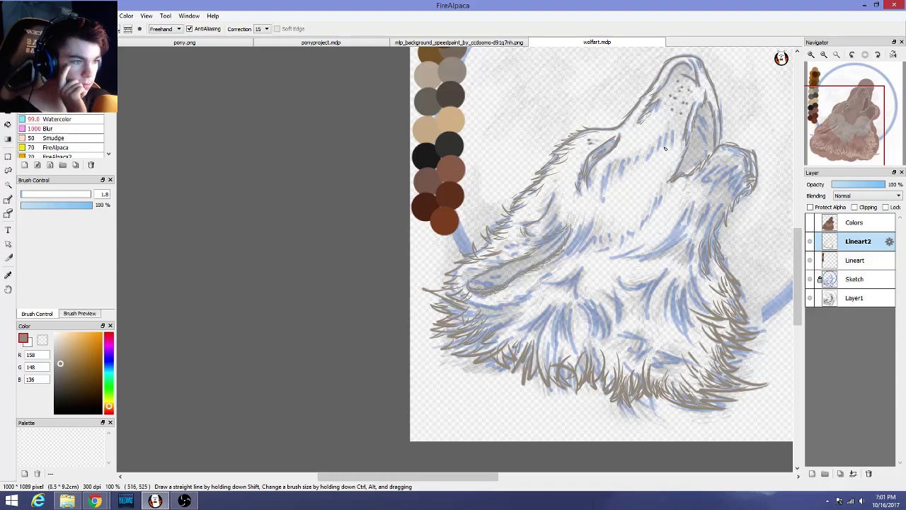
pyautogui.scroll(-2, 629, 223)
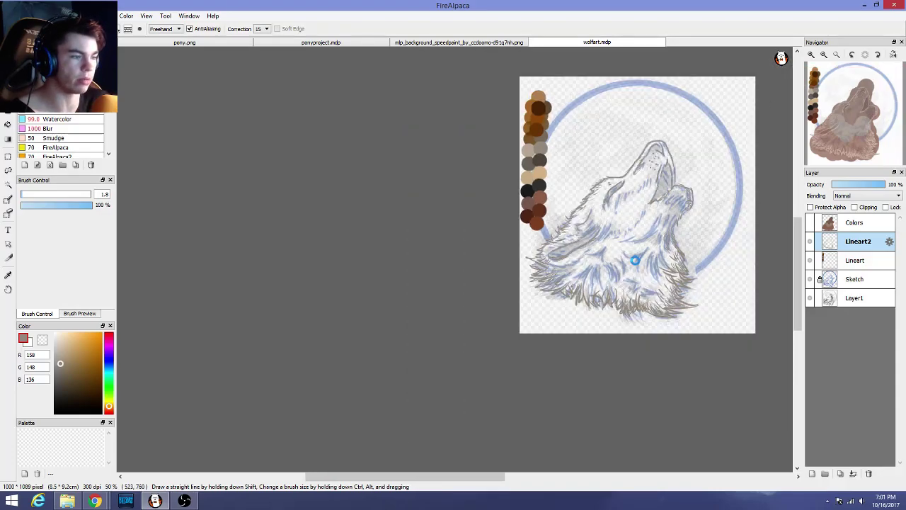
# Add a new layer directly above the Sketch layer
pyautogui.scroll(1, 635, 261)
pyautogui.scroll(-1, 661, 213)
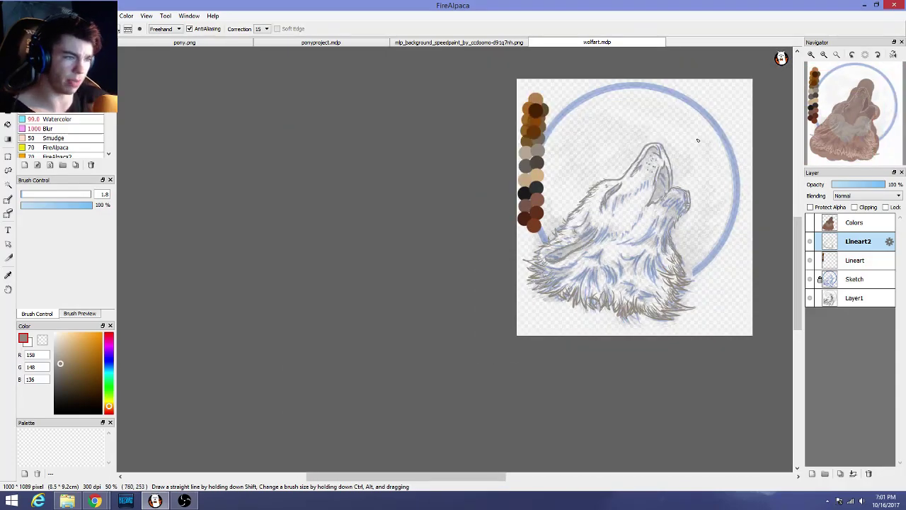
pyautogui.scroll(2, 737, 255)
pyautogui.scroll(-1, 646, 248)
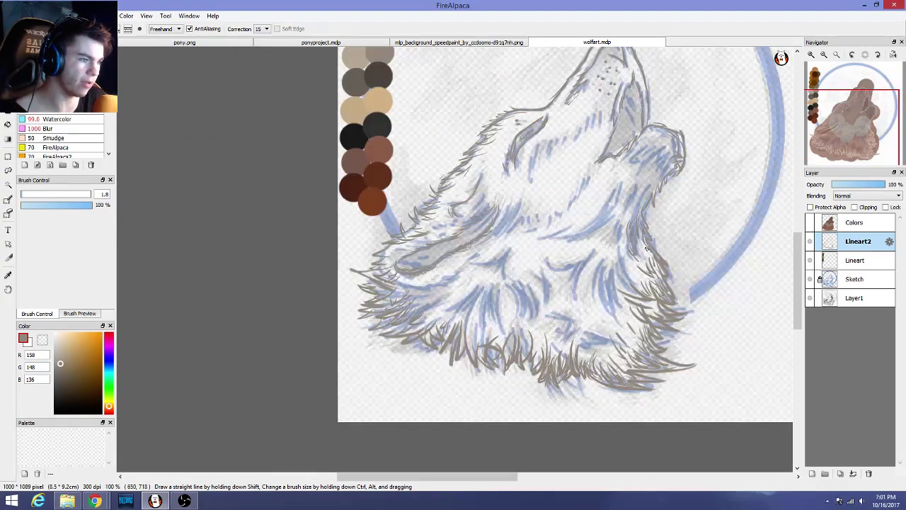
pyautogui.click(857, 281)
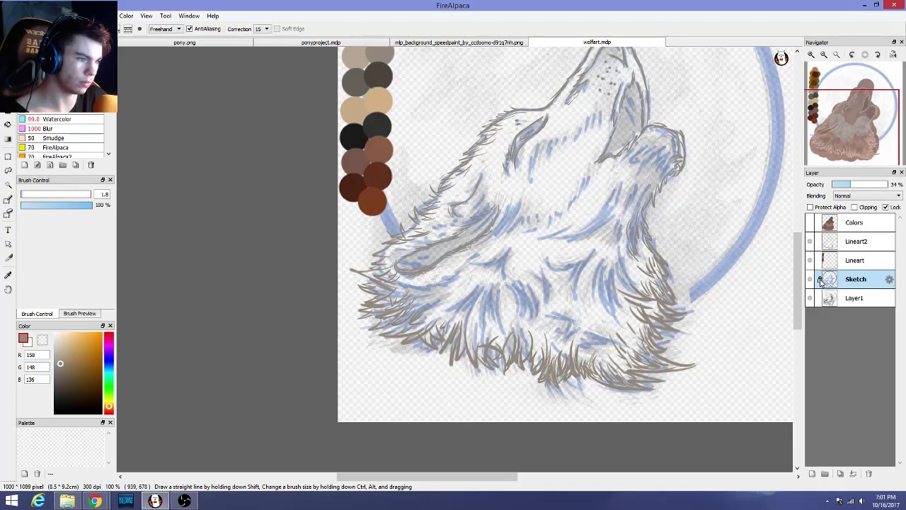
pyautogui.scroll(-1, 639, 223)
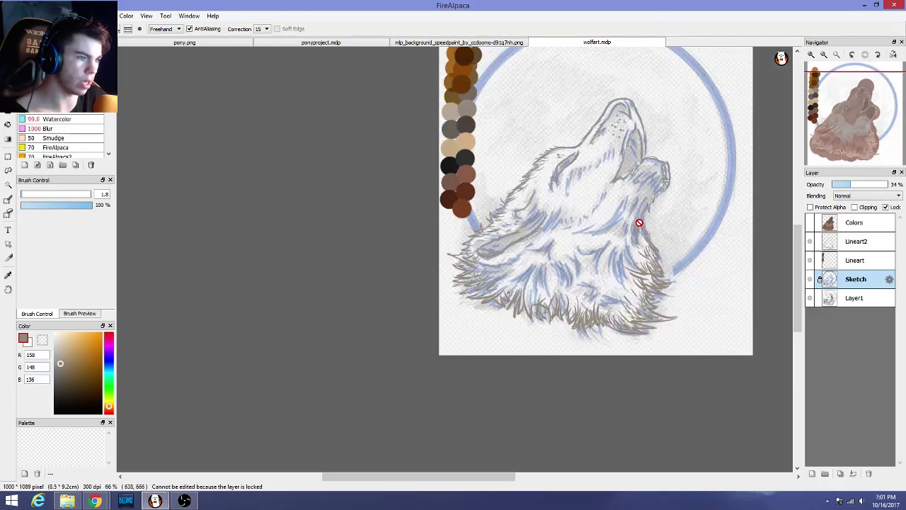
pyautogui.scroll(1, 639, 223)
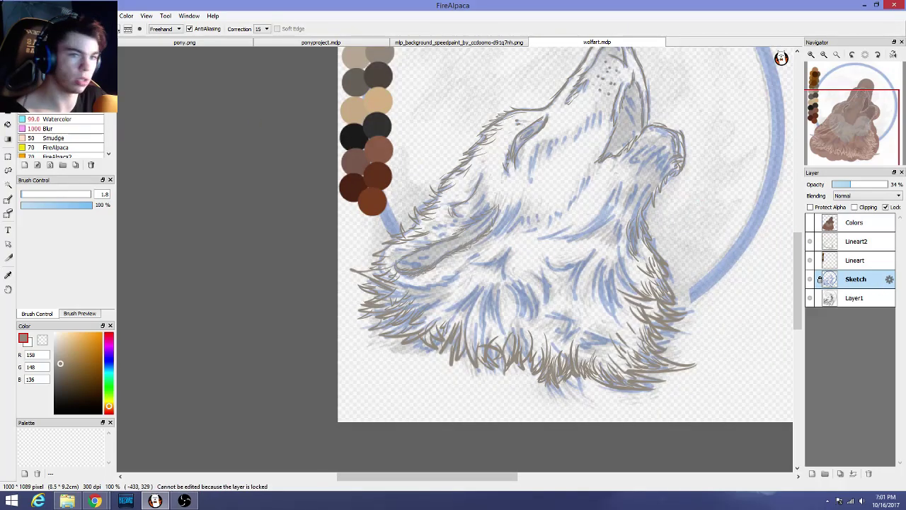
pyautogui.click(44, 16)
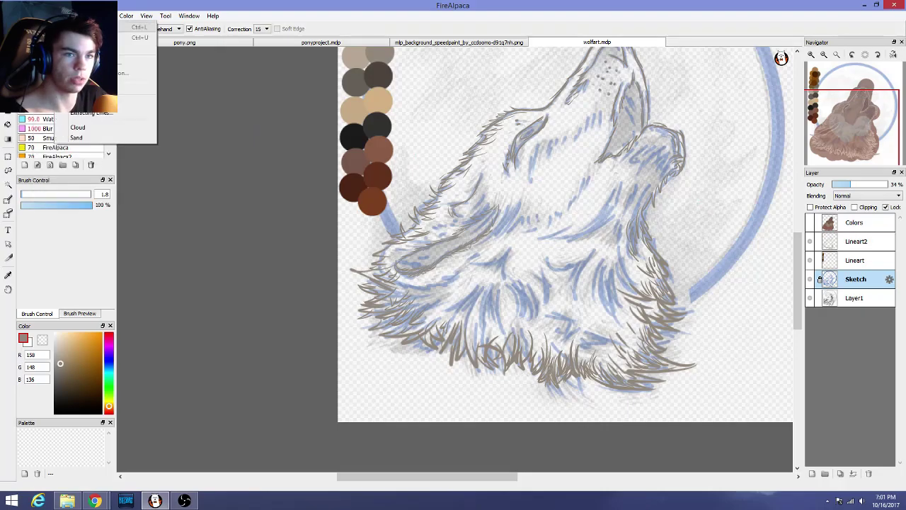
pyautogui.click(64, 27)
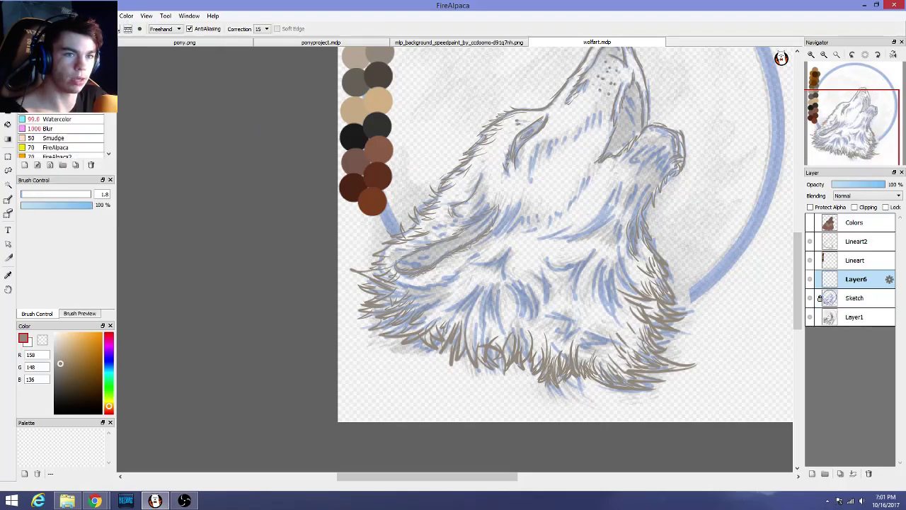
# Rename the new layer as Background
pyautogui.doubleClick(857, 282)
pyautogui.write('Moon')
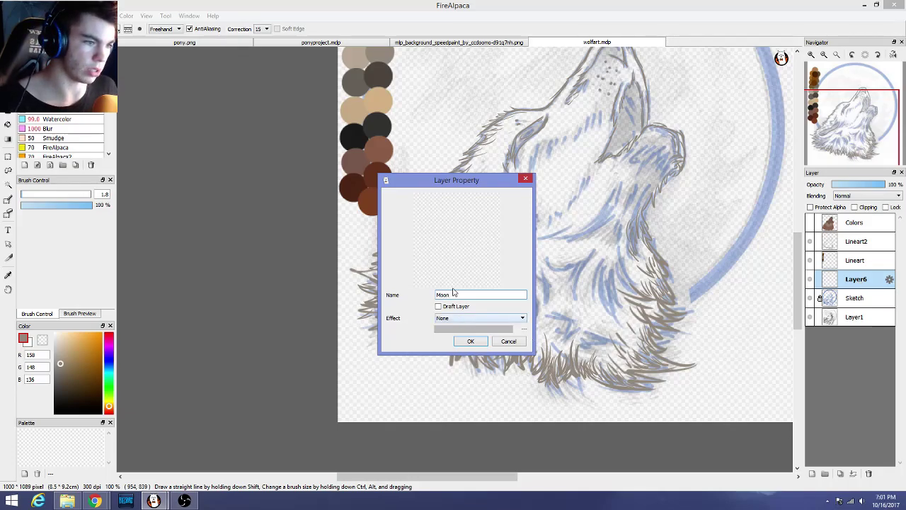
pyautogui.moveTo(453, 293); pyautogui.dragTo(423, 286)
pyautogui.write('Ba')
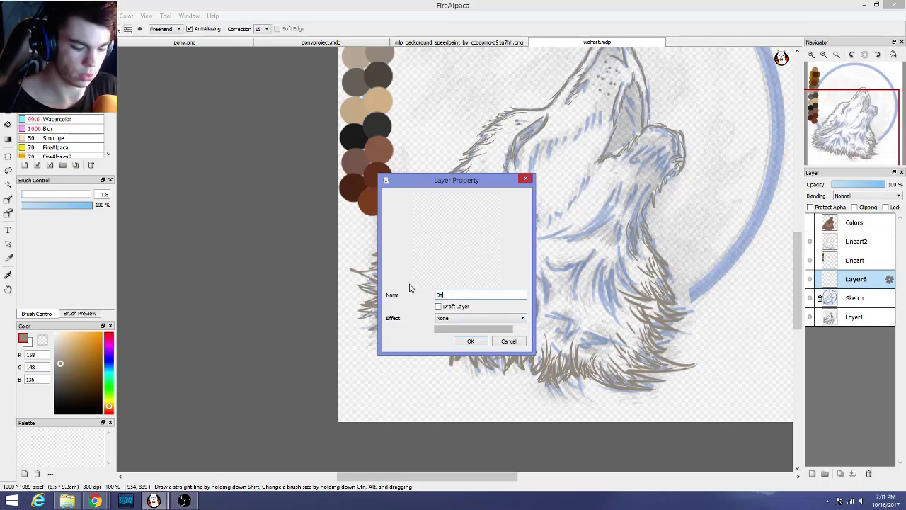
pyautogui.write('ckground')
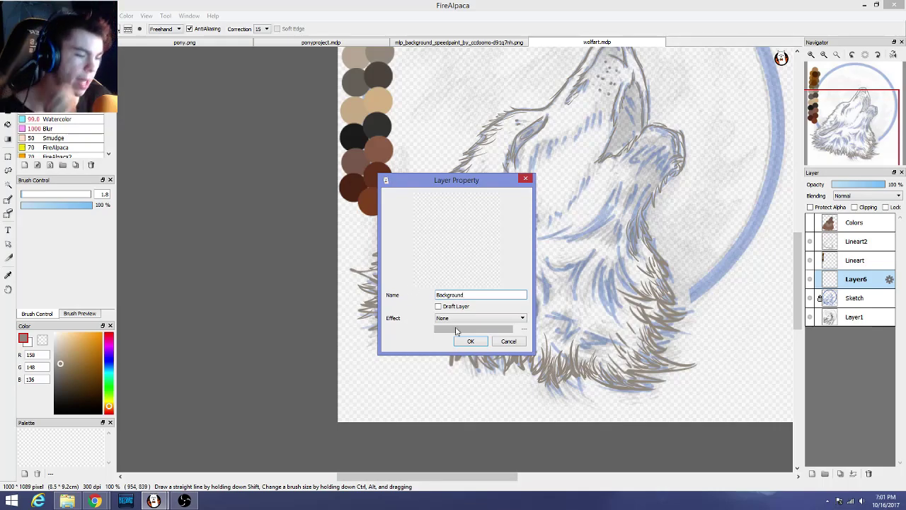
pyautogui.click(468, 341)
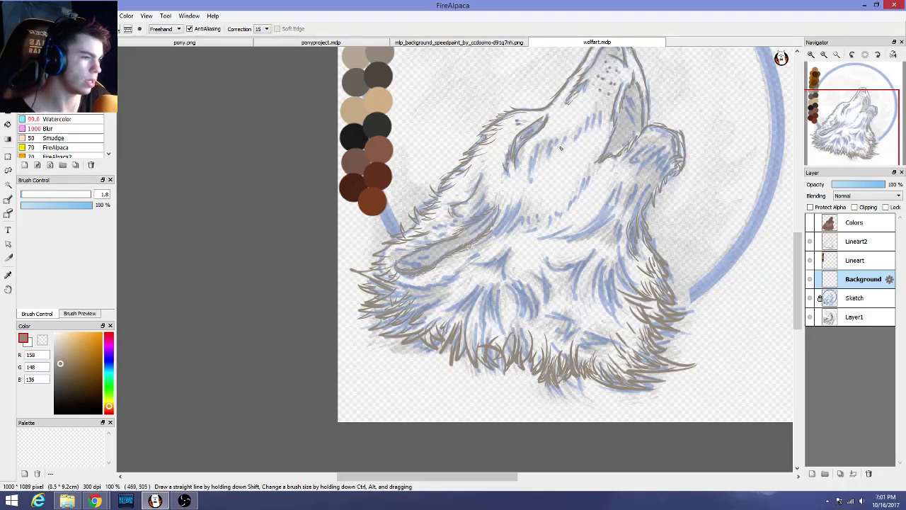
# Hide the Lineart layer with the colour swatches, and move the Background layer below Sketch
pyautogui.scroll(-2, 521, 129)
pyautogui.scroll(1, 521, 129)
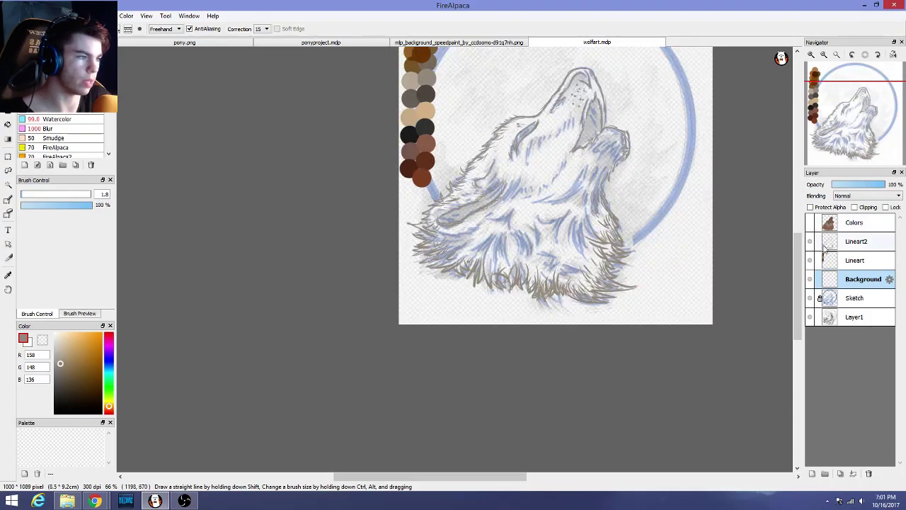
pyautogui.click(810, 262)
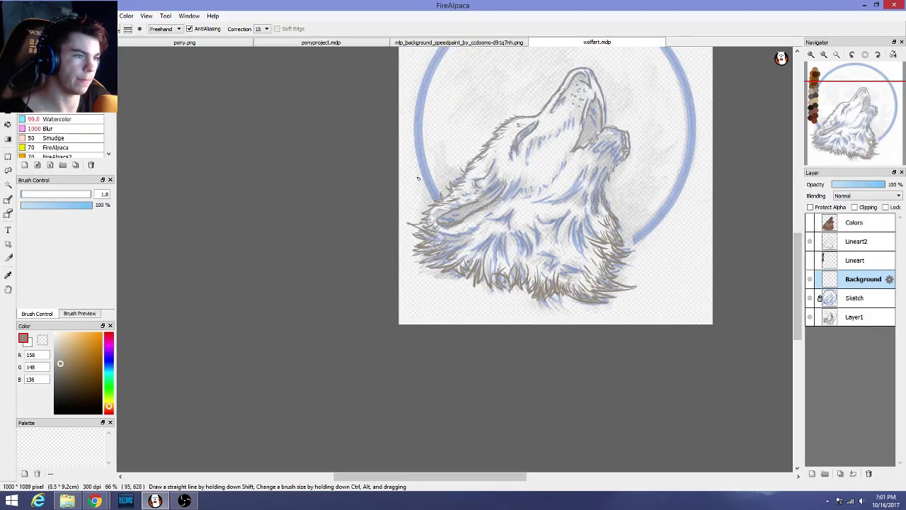
pyautogui.scroll(3, 522, 189)
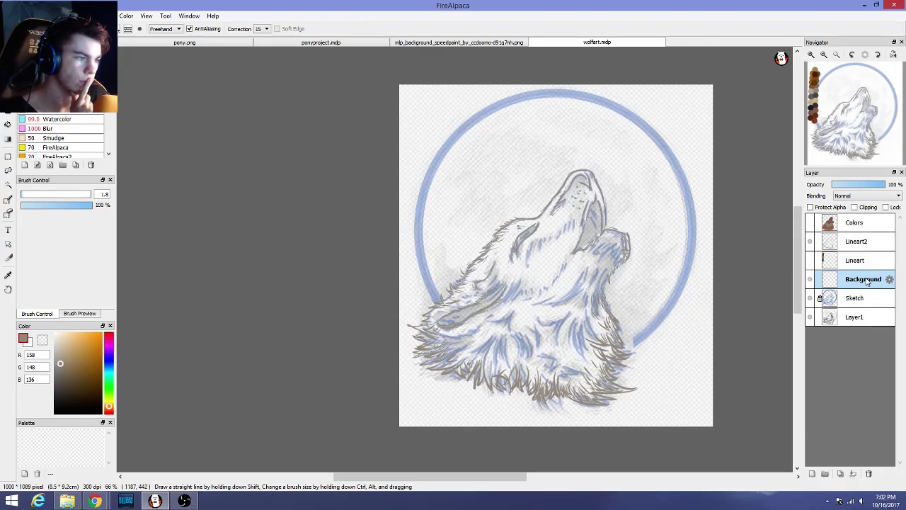
pyautogui.moveTo(867, 282); pyautogui.dragTo(870, 301)
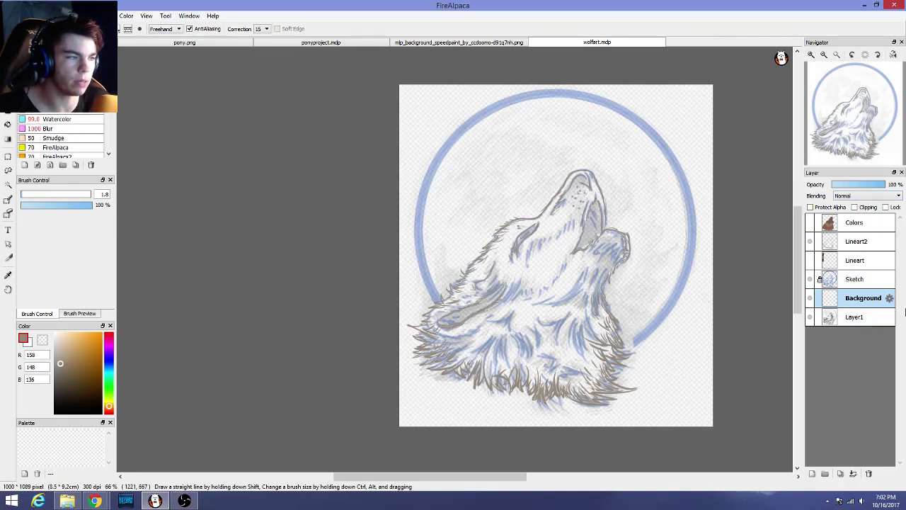
# Select the Watercolor brush, and set its size to 1000 and its opacity to 100%
pyautogui.scroll(1, 626, 305)
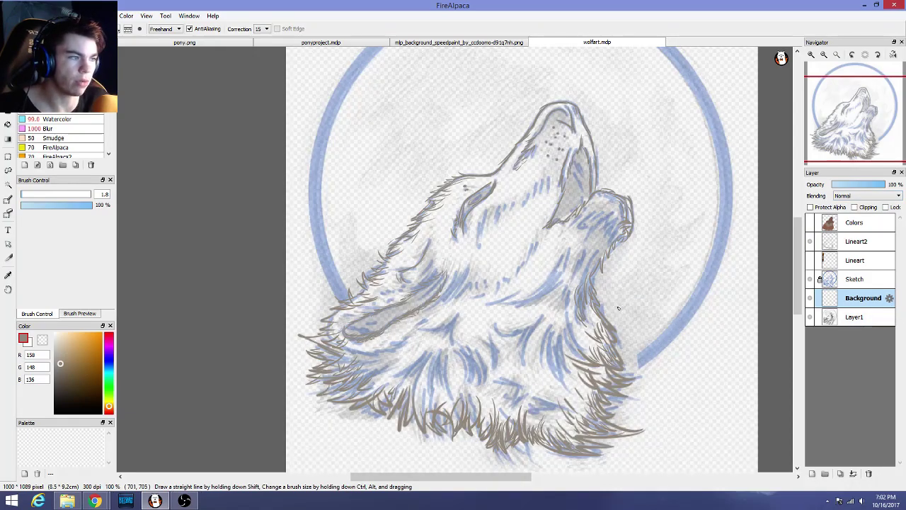
pyautogui.scroll(-1, 619, 308)
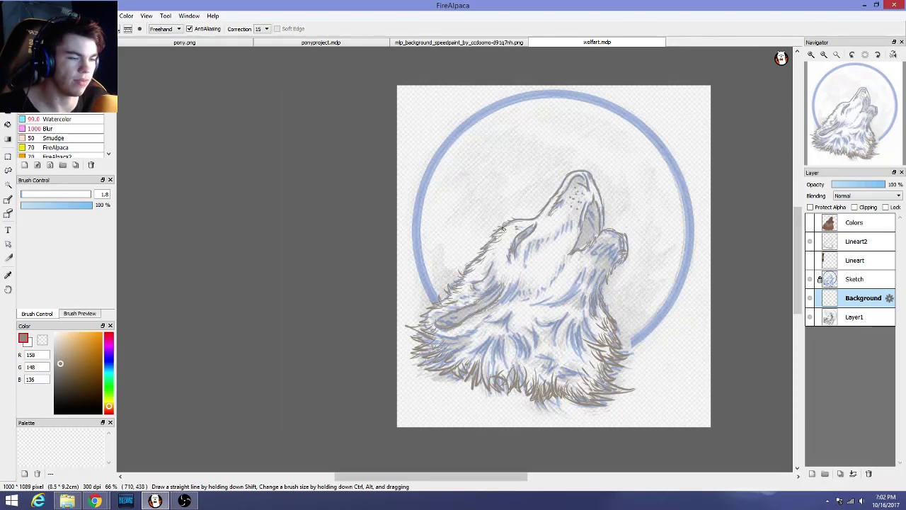
pyautogui.scroll(1, 472, 171)
pyautogui.scroll(-1, 383, 186)
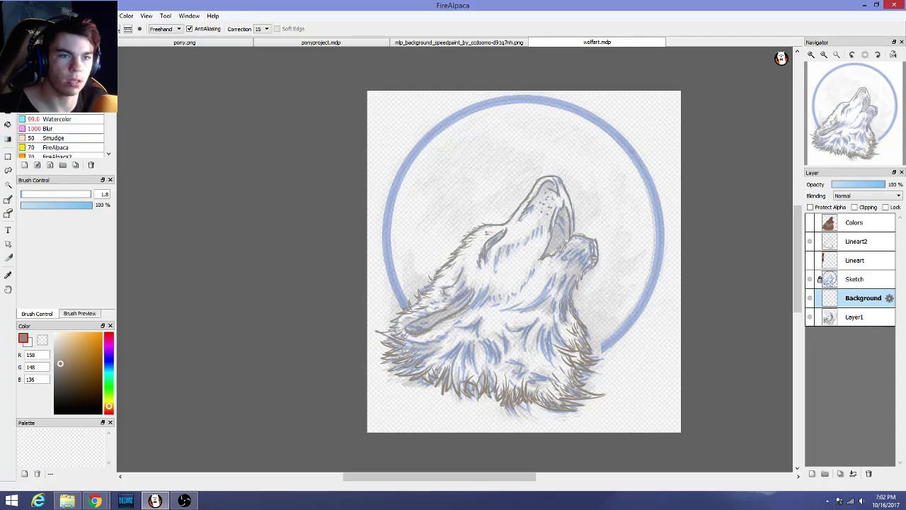
pyautogui.click(58, 119)
pyautogui.click(59, 110)
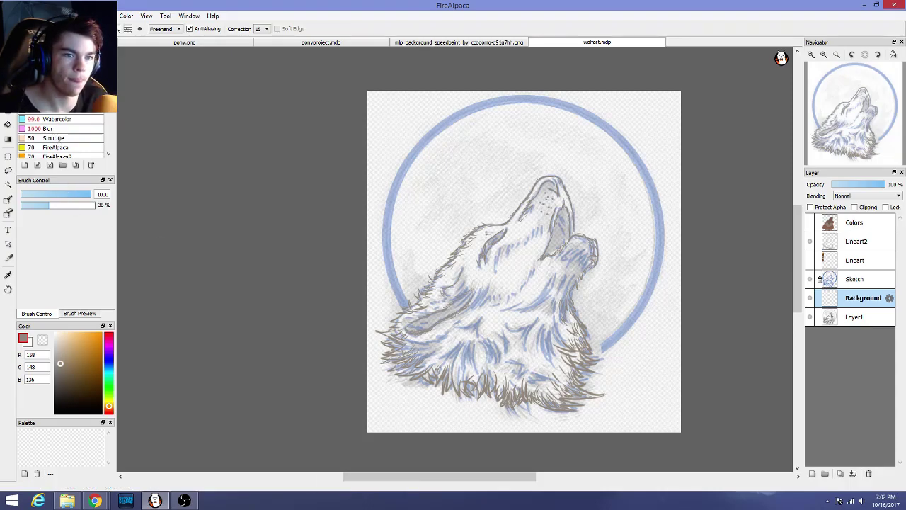
pyautogui.click(71, 120)
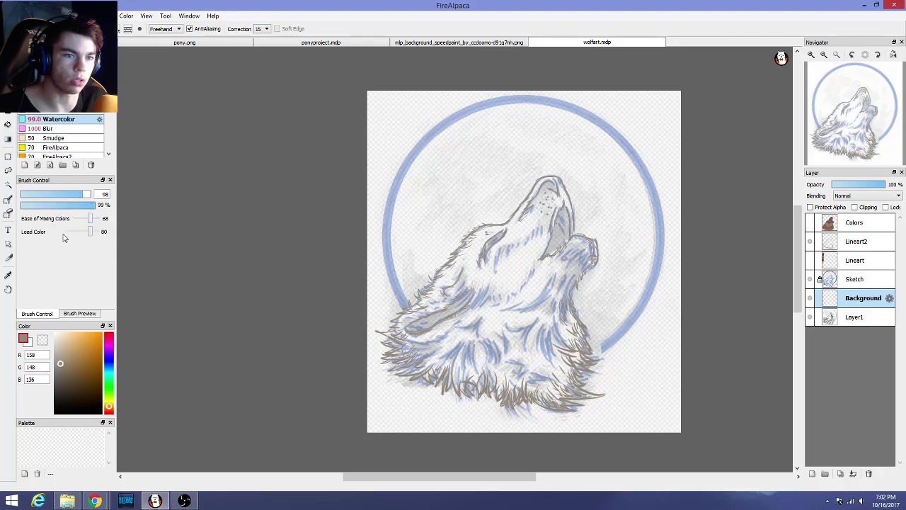
pyautogui.click(83, 205)
pyautogui.moveTo(83, 207); pyautogui.dragTo(150, 191)
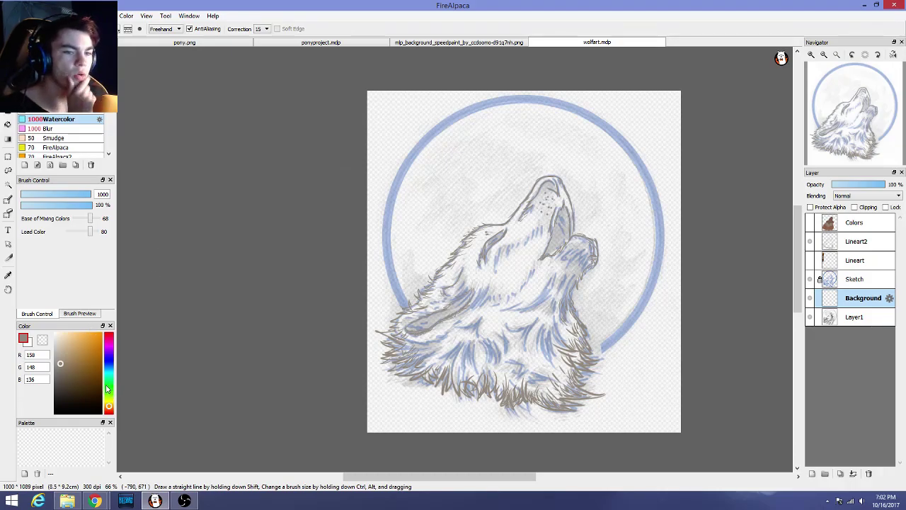
# Cover the whole canvas on the Background layer with dark blue (RGB 15, 32, 159)
pyautogui.click(109, 360)
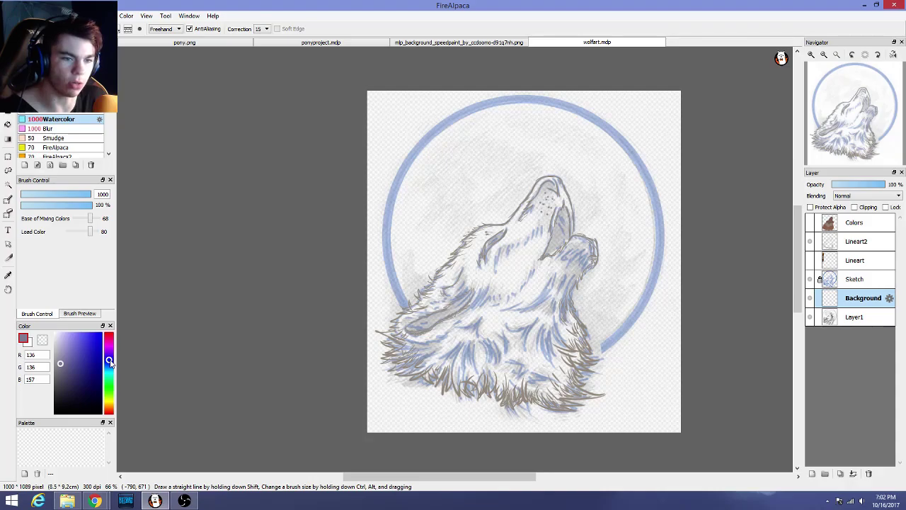
pyautogui.moveTo(102, 358)
pyautogui.mouseDown()
pyautogui.moveTo(98, 351)
pyautogui.moveTo(98, 362)
pyautogui.mouseUp()
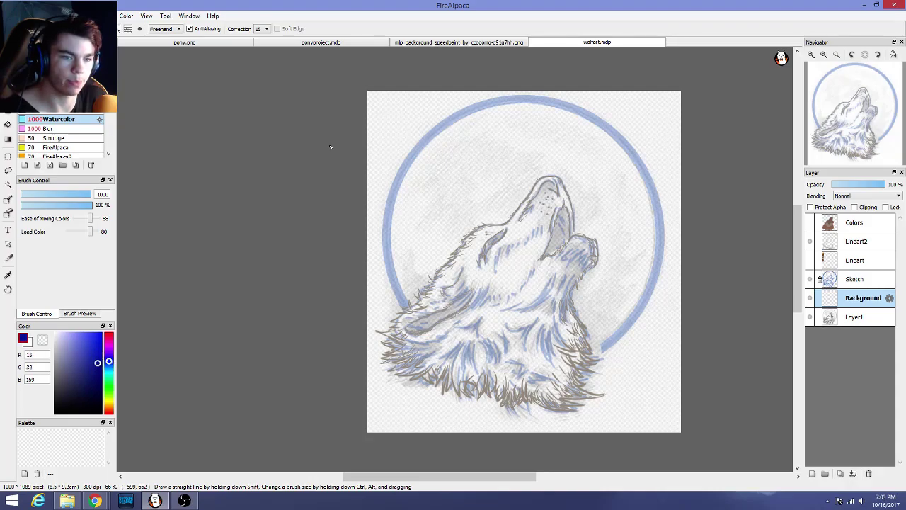
pyautogui.moveTo(383, 120)
pyautogui.mouseDown()
pyautogui.moveTo(415, 90)
pyautogui.moveTo(472, 192)
pyautogui.moveTo(659, 217)
pyautogui.moveTo(397, 418)
pyautogui.moveTo(372, 424)
pyautogui.mouseUp()
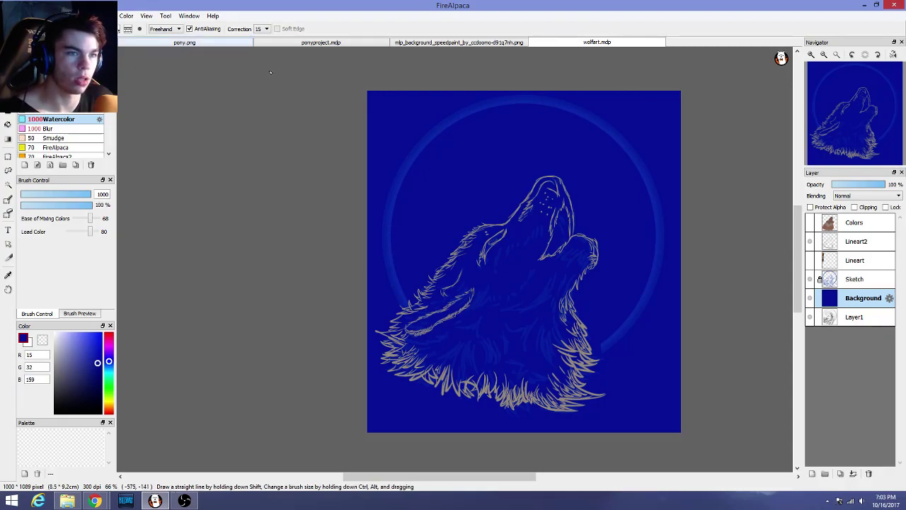
# Turn on snapping and centre the concentric circle guides on the middle of the moon
pyautogui.click(140, 29)
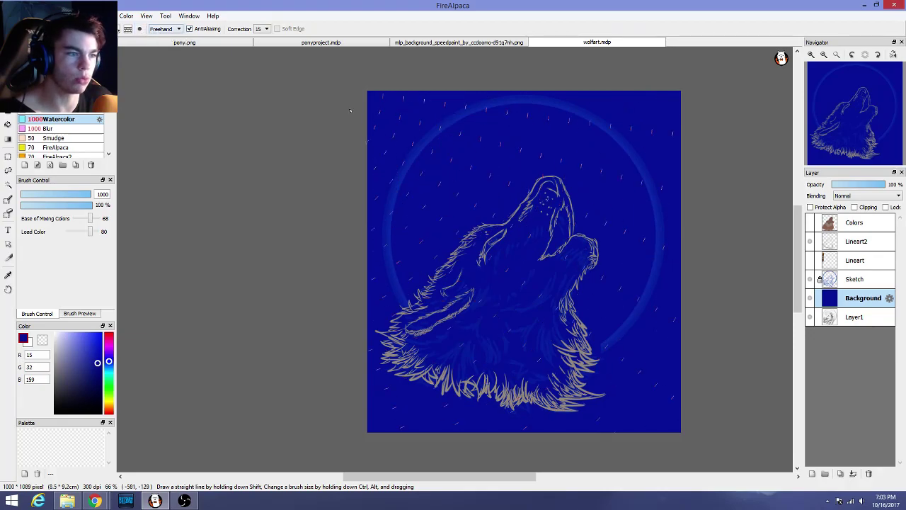
pyautogui.moveTo(518, 230)
pyautogui.mouseDown()
pyautogui.moveTo(606, 319)
pyautogui.moveTo(600, 358)
pyautogui.moveTo(589, 356)
pyautogui.moveTo(598, 333)
pyautogui.moveTo(521, 235)
pyautogui.mouseUp()
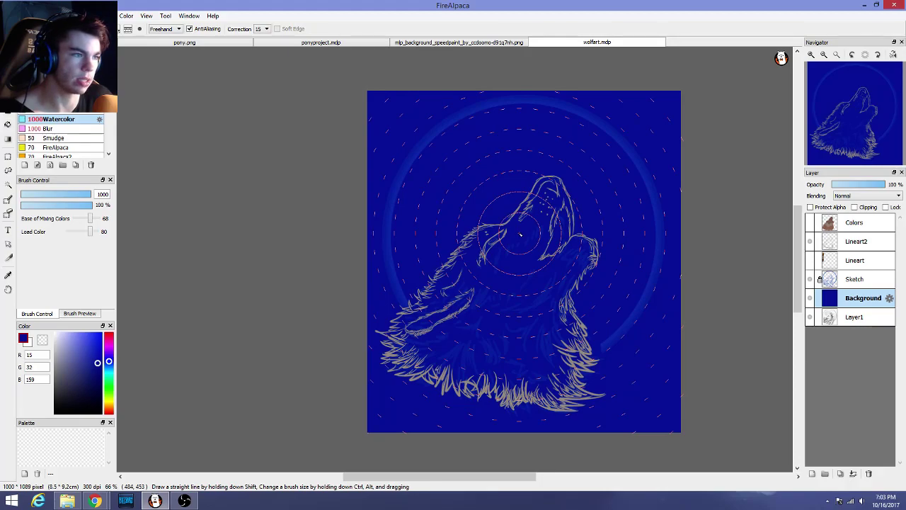
pyautogui.moveTo(520, 235); pyautogui.dragTo(522, 235)
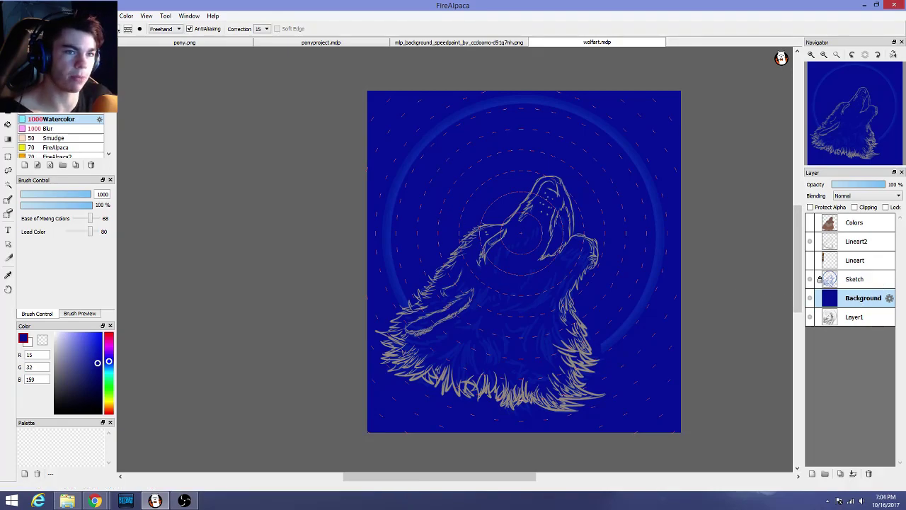
# Select the Sketch layer and unlock it for editing
pyautogui.click(875, 281)
pyautogui.click(544, 256)
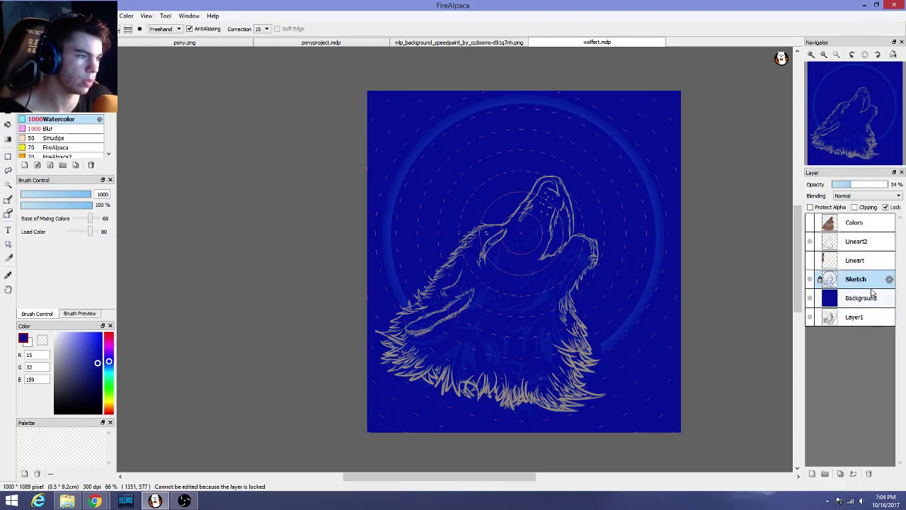
pyautogui.click(885, 207)
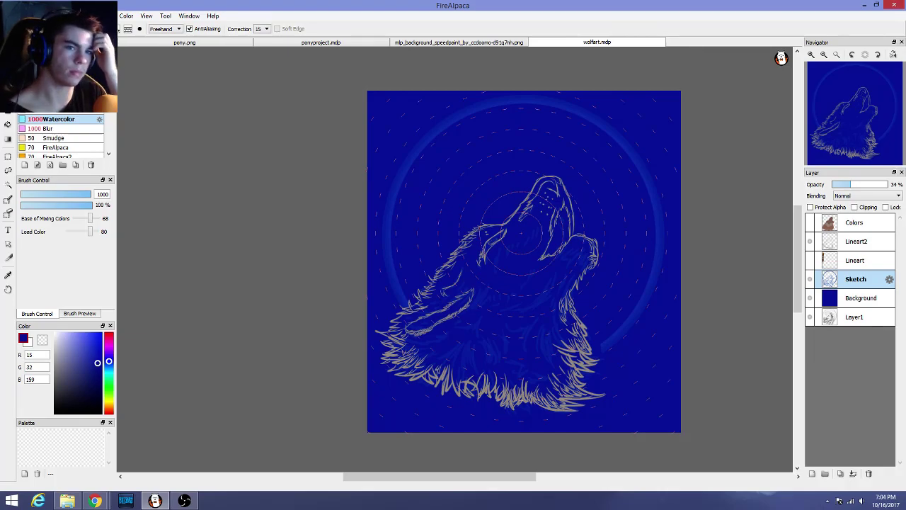
# Switch from the Watercolor brush to the thin 3 px one, and set its opacity to 85% and its size to 44
pyautogui.press('e')
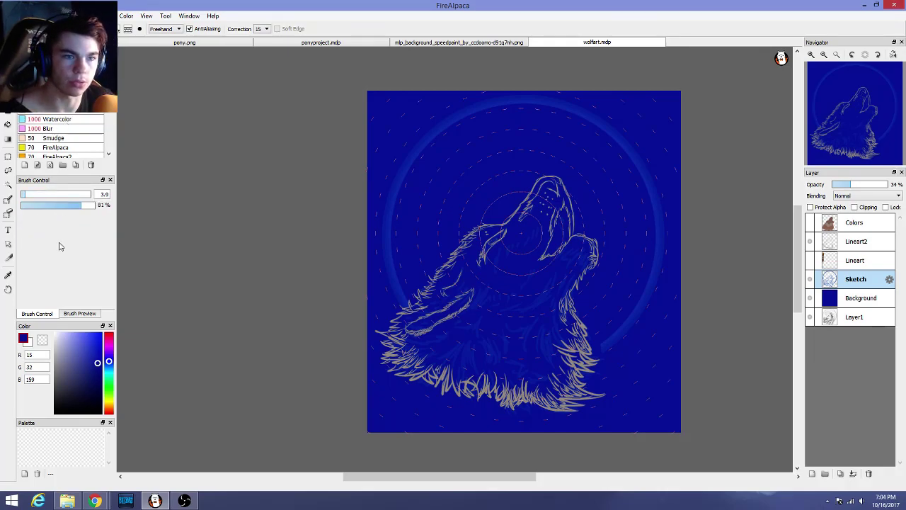
pyautogui.moveTo(89, 210)
pyautogui.mouseDown()
pyautogui.moveTo(49, 208)
pyautogui.moveTo(85, 208)
pyautogui.mouseUp()
pyautogui.moveTo(31, 196); pyautogui.dragTo(72, 196)
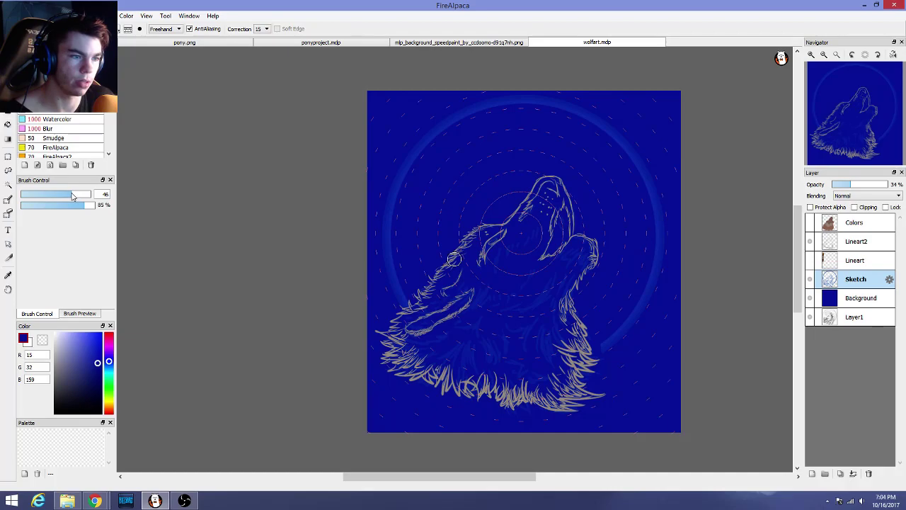
pyautogui.moveTo(73, 195); pyautogui.dragTo(74, 196)
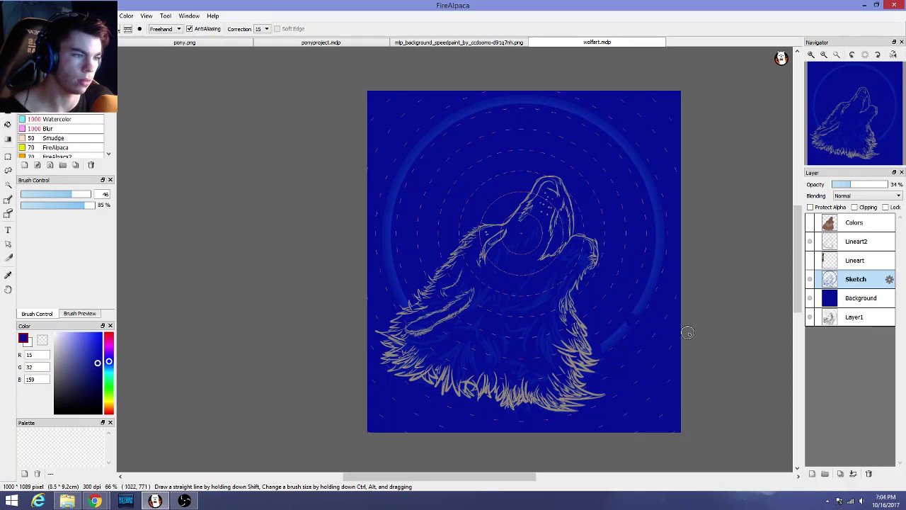
pyautogui.click(69, 197)
# Paint a full light grey (RGB 206, 206, 206) ring along the moon's outline on the Sketch layer
pyautogui.moveTo(65, 342); pyautogui.dragTo(54, 347)
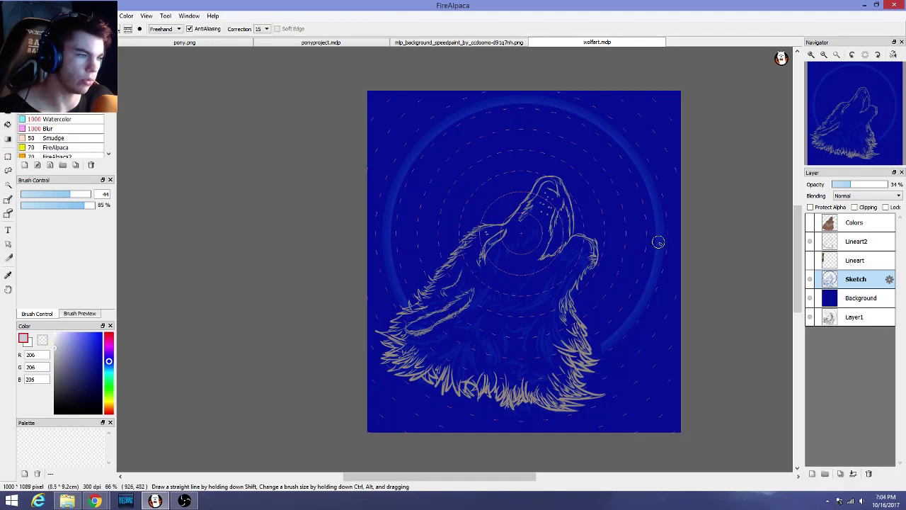
pyautogui.moveTo(659, 242)
pyautogui.mouseDown()
pyautogui.moveTo(637, 301)
pyautogui.moveTo(585, 358)
pyautogui.moveTo(461, 371)
pyautogui.moveTo(330, 317)
pyautogui.moveTo(323, 214)
pyautogui.moveTo(406, 132)
pyautogui.moveTo(566, 111)
pyautogui.moveTo(650, 157)
pyautogui.moveTo(672, 218)
pyautogui.moveTo(668, 251)
pyautogui.mouseUp()
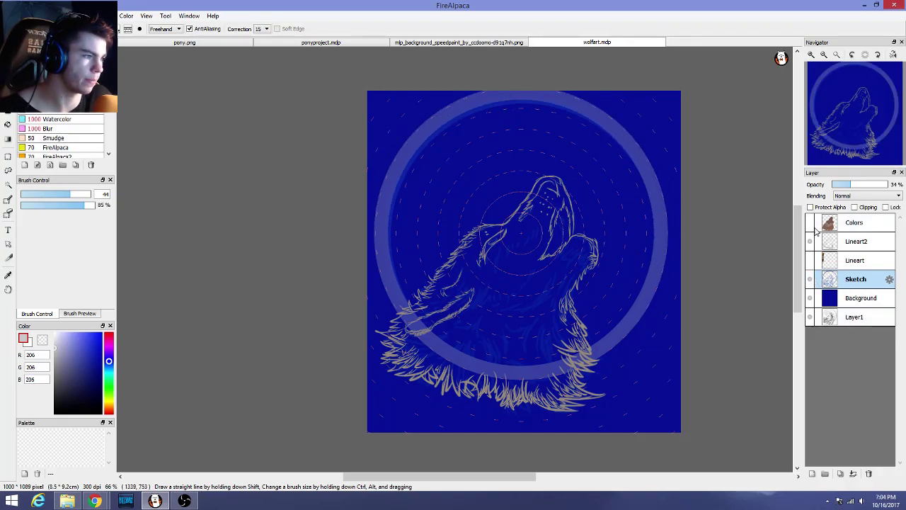
pyautogui.click(811, 260)
pyautogui.click(811, 261)
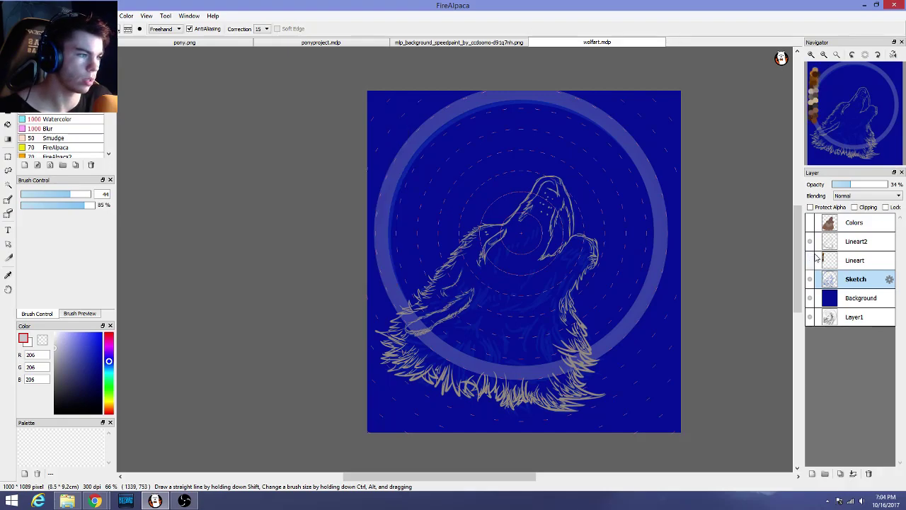
# Hide the Background layer and undo the light grey ring painted on the Sketch layer
pyautogui.click(811, 300)
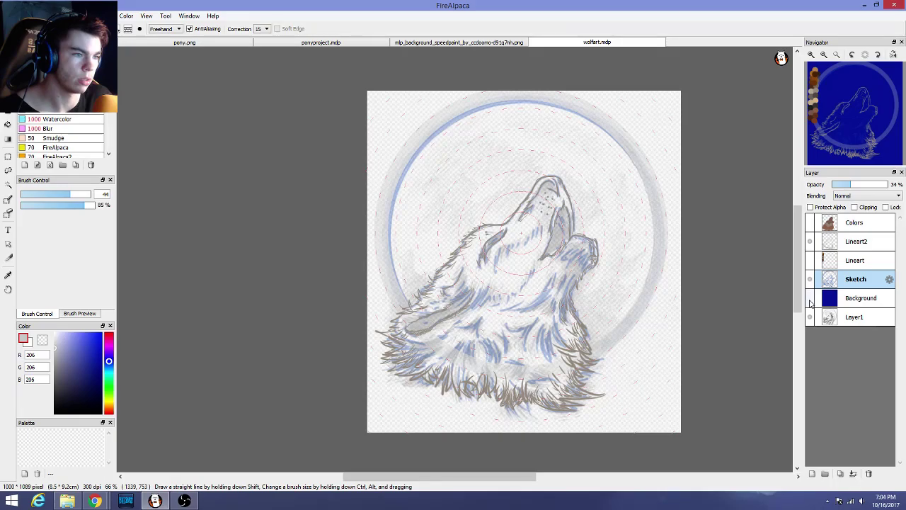
pyautogui.click(810, 300)
pyautogui.click(811, 300)
pyautogui.click(811, 300)
pyautogui.click(810, 300)
pyautogui.click(810, 300)
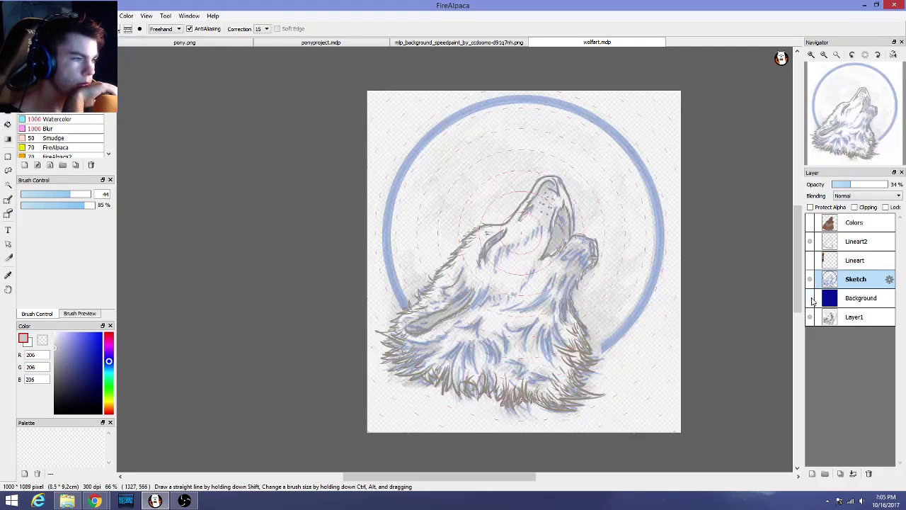
pyautogui.click(810, 300)
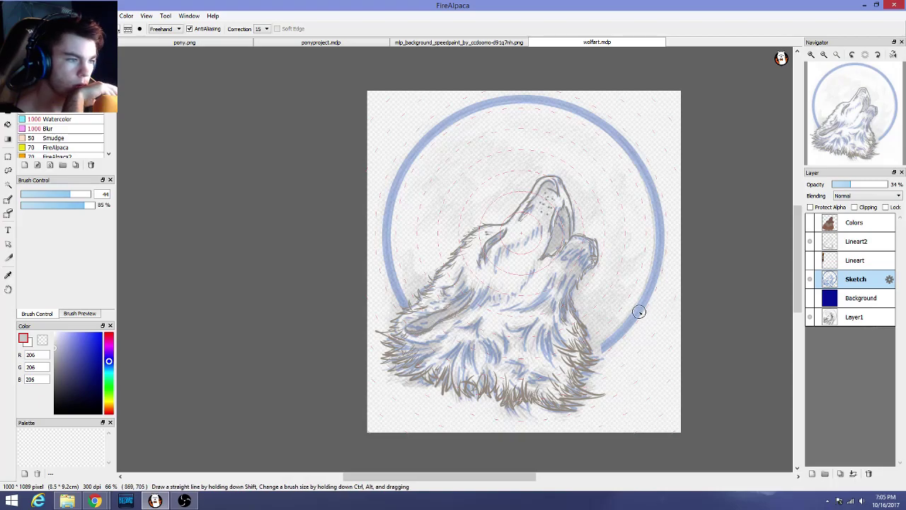
# Raise the Sketch layer's opacity to 98% and sample the moon ring's blue (RGB 30, 88, 193) as the brush colour
pyautogui.keyDown('alt'); pyautogui.click(639, 307); pyautogui.keyUp('alt')
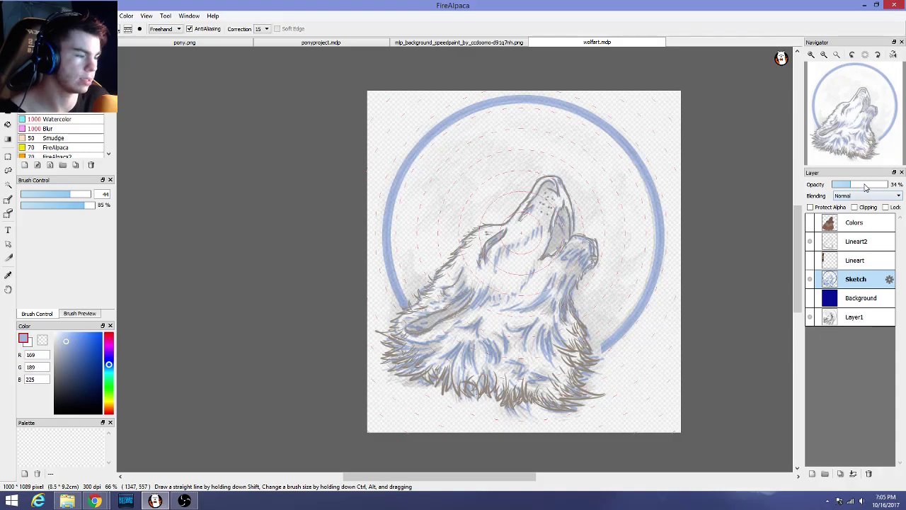
pyautogui.moveTo(865, 187); pyautogui.dragTo(886, 186)
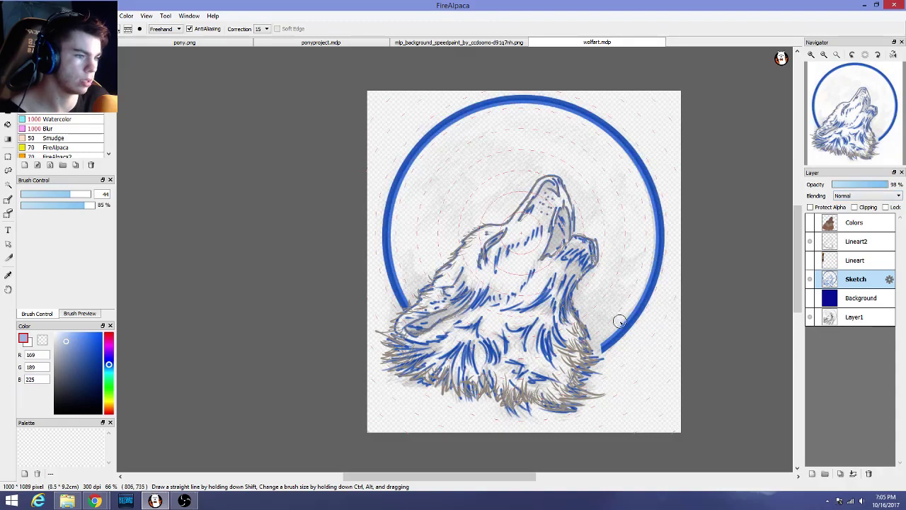
pyautogui.scroll(1, 620, 319)
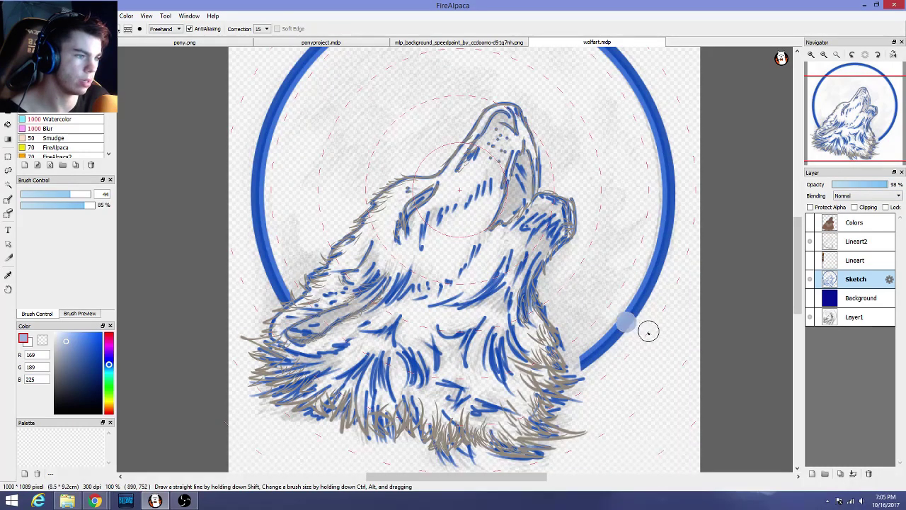
pyautogui.keyDown('alt'); pyautogui.click(625, 326); pyautogui.keyUp('alt')
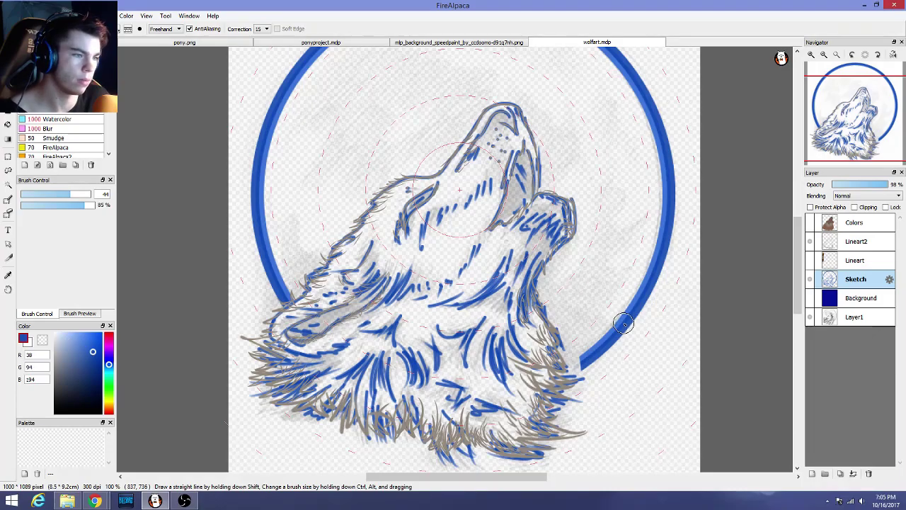
pyautogui.click(623, 323)
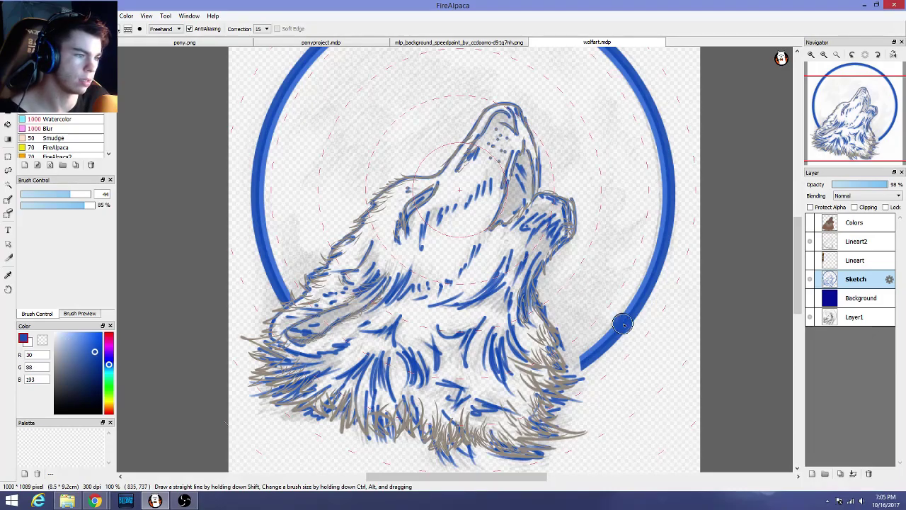
# Try to repaint the moon ring in blue on the Sketch layer with the size 44 brush
pyautogui.moveTo(623, 324); pyautogui.dragTo(554, 377)
pyautogui.moveTo(601, 345)
pyautogui.mouseDown()
pyautogui.moveTo(629, 317)
pyautogui.moveTo(660, 248)
pyautogui.moveTo(671, 145)
pyautogui.moveTo(639, 82)
pyautogui.moveTo(598, 50)
pyautogui.mouseUp()
pyautogui.moveTo(338, 64)
pyautogui.mouseDown()
pyautogui.moveTo(292, 95)
pyautogui.moveTo(276, 135)
pyautogui.moveTo(266, 181)
pyautogui.moveTo(279, 243)
pyautogui.mouseUp()
pyautogui.scroll(-2, 437, 117)
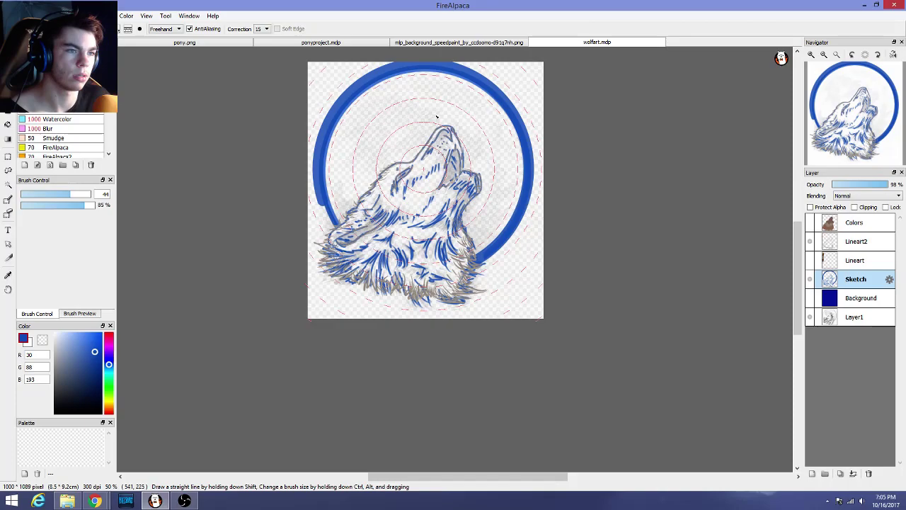
pyautogui.scroll(1, 437, 117)
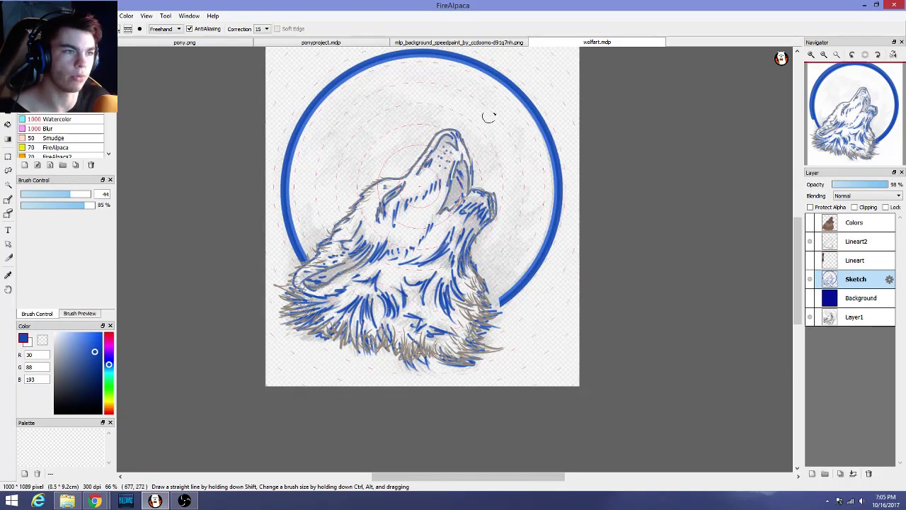
pyautogui.scroll(-1, 524, 104)
pyautogui.scroll(1, 526, 103)
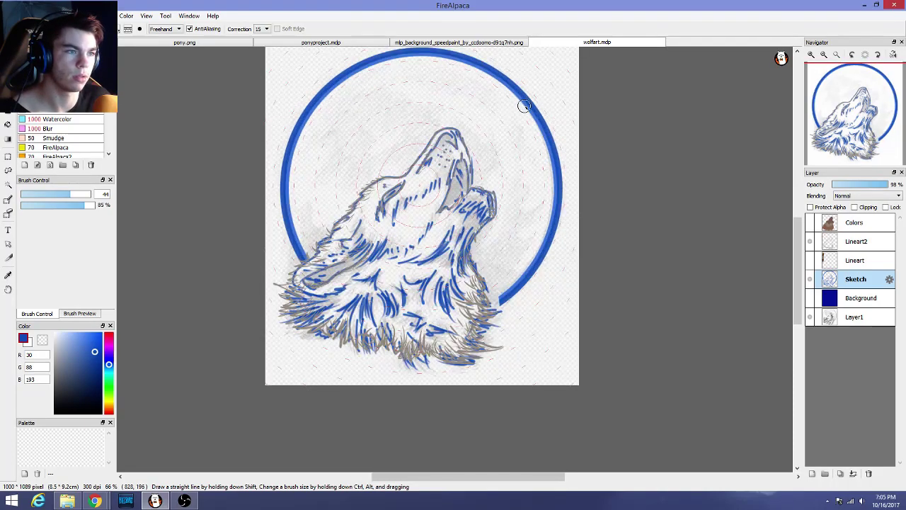
# Set the brush size to 24 and try to trace the moon ring in blue along the circle guides
pyautogui.click(55, 196)
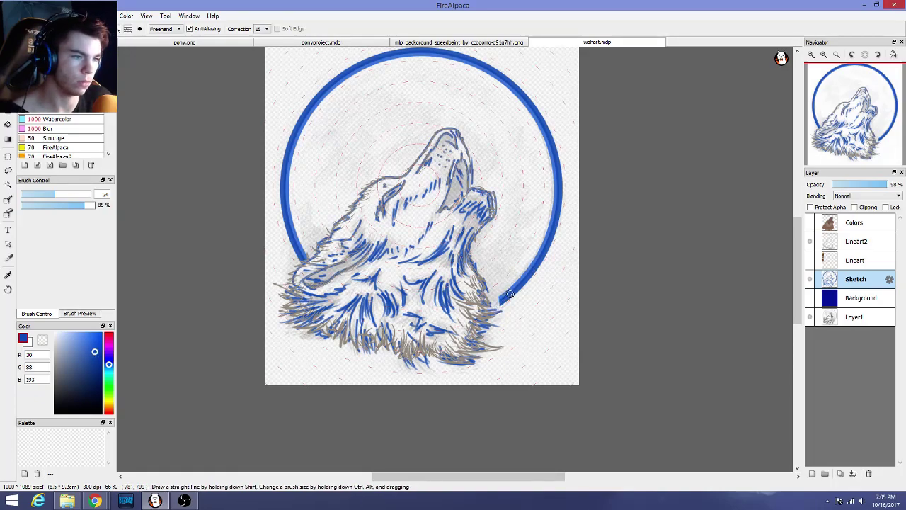
pyautogui.moveTo(509, 293)
pyautogui.mouseDown()
pyautogui.moveTo(488, 307)
pyautogui.moveTo(524, 278)
pyautogui.moveTo(547, 238)
pyautogui.moveTo(560, 172)
pyautogui.moveTo(536, 106)
pyautogui.moveTo(481, 63)
pyautogui.moveTo(381, 61)
pyautogui.moveTo(333, 89)
pyautogui.moveTo(287, 172)
pyautogui.moveTo(306, 259)
pyautogui.mouseUp()
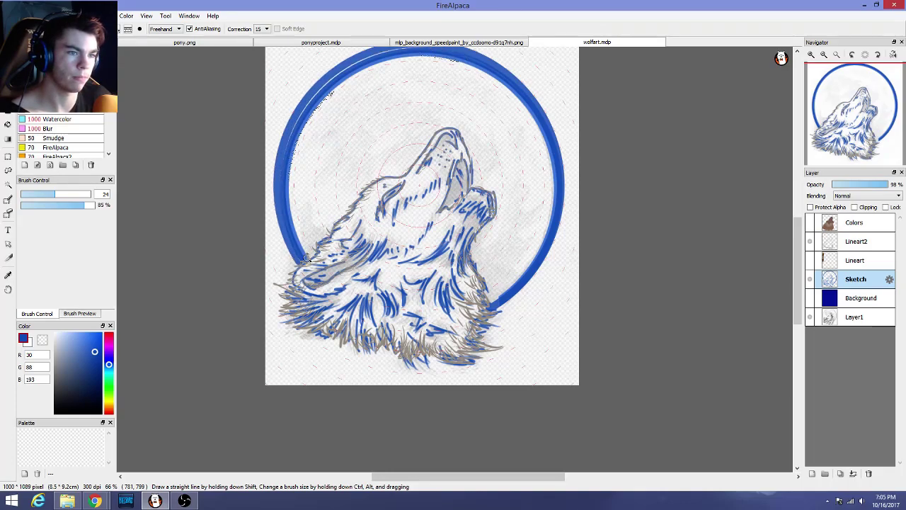
pyautogui.scroll(-1, 427, 152)
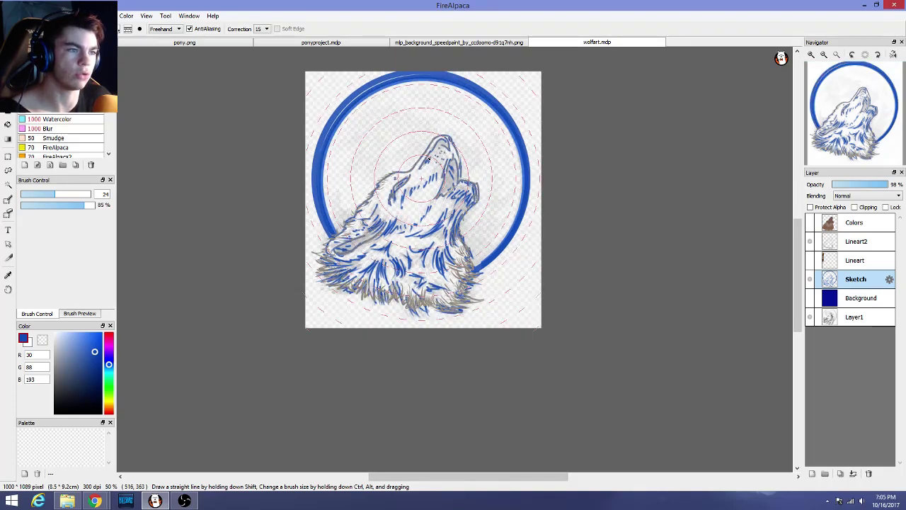
pyautogui.hotkey('ctrl', 'z')
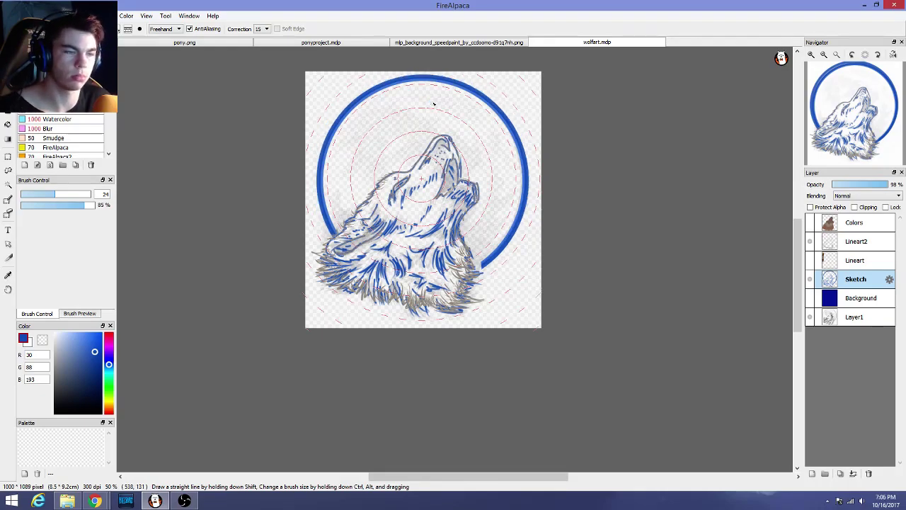
pyautogui.scroll(3, 471, 108)
pyautogui.scroll(-5, 489, 247)
pyautogui.scroll(1, 488, 247)
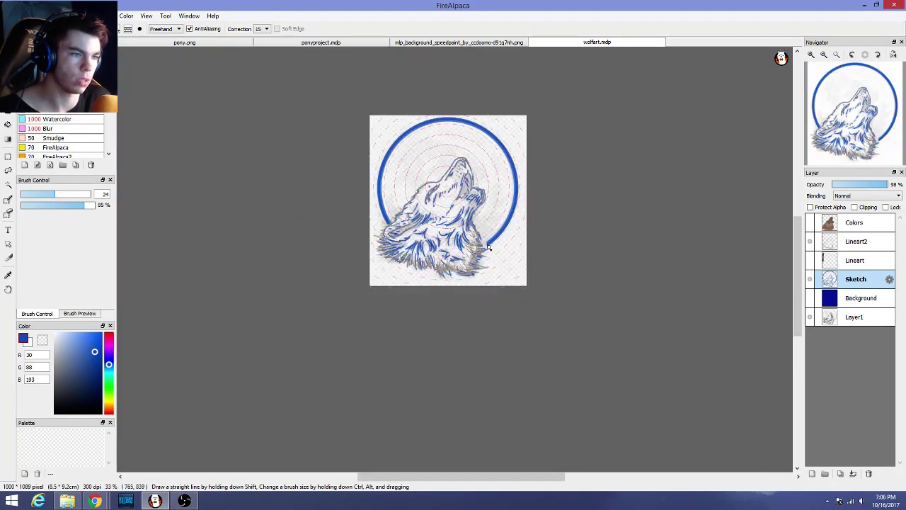
pyautogui.moveTo(482, 248)
pyautogui.mouseDown()
pyautogui.moveTo(507, 220)
pyautogui.moveTo(515, 187)
pyautogui.moveTo(509, 158)
pyautogui.moveTo(467, 118)
pyautogui.moveTo(429, 117)
pyautogui.moveTo(388, 145)
pyautogui.moveTo(376, 193)
pyautogui.mouseUp()
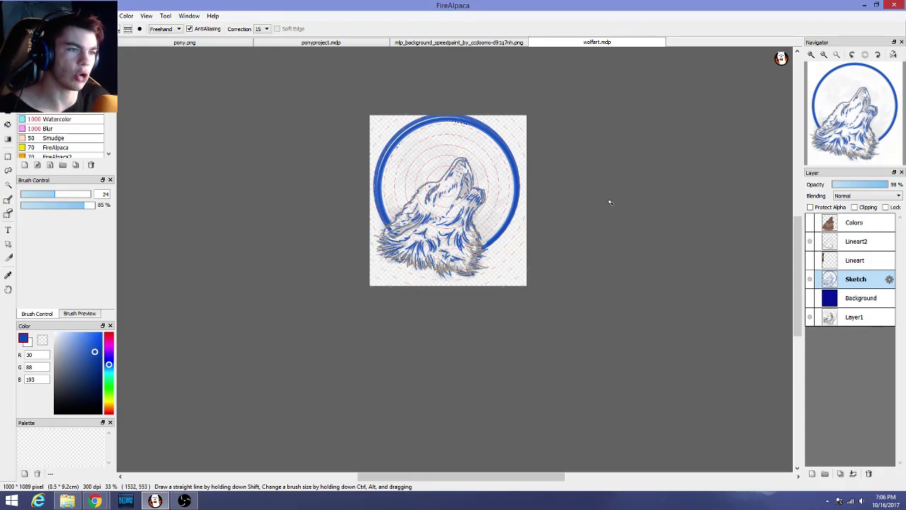
pyautogui.hotkey('ctrl', 'z')
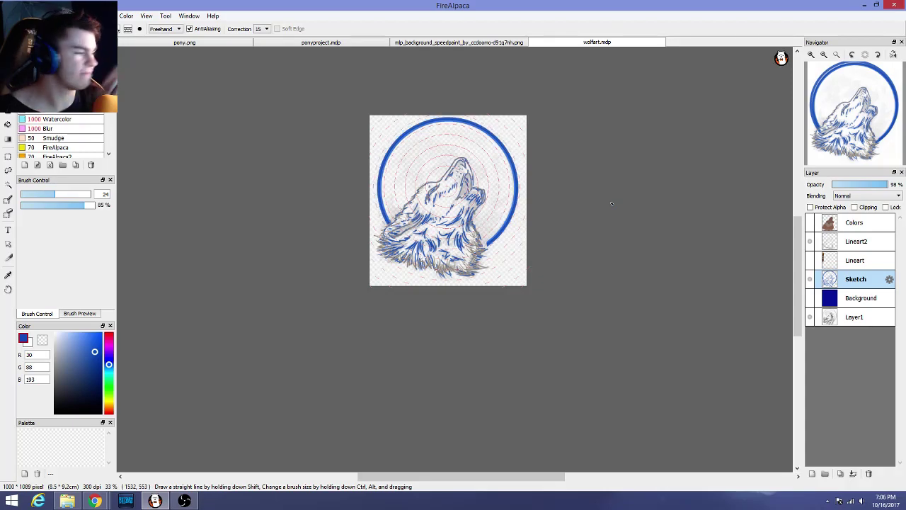
# Turn off the concentric circle guides and lower the Sketch layer's opacity to 42%
pyautogui.scroll(4, 619, 212)
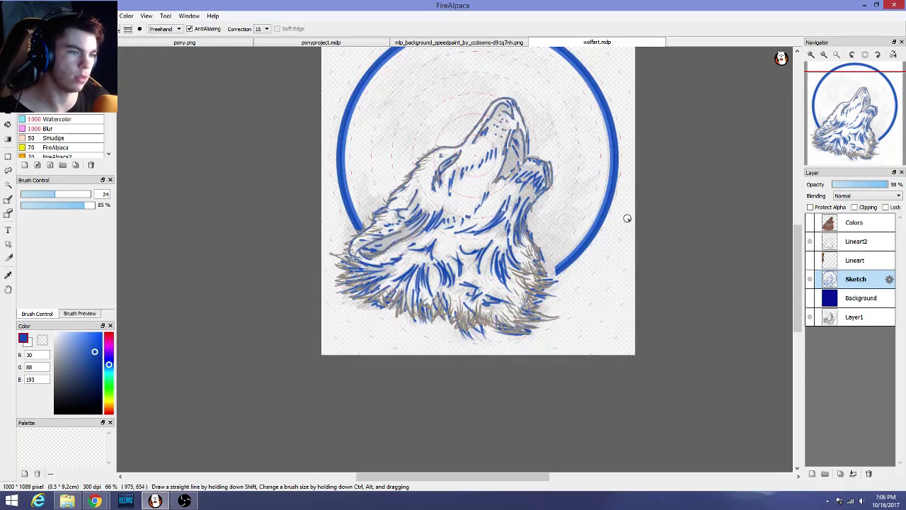
pyautogui.scroll(-2, 613, 225)
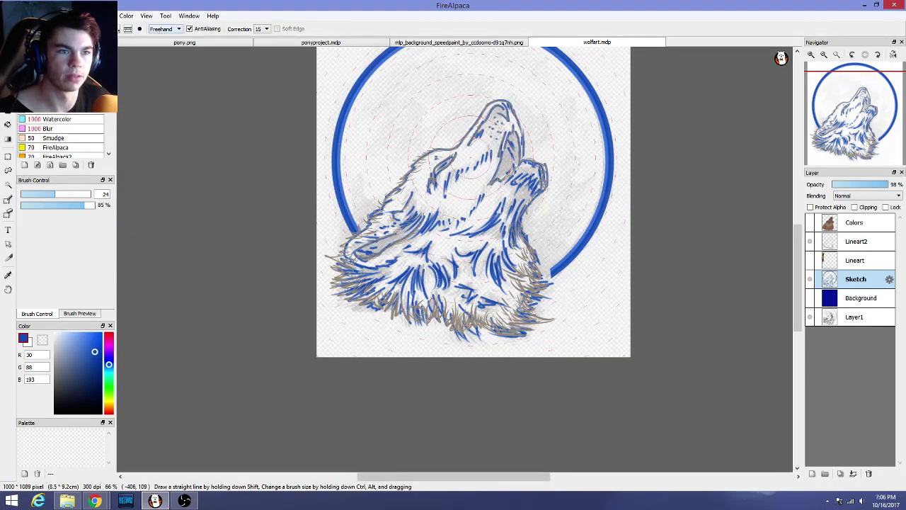
pyautogui.scroll(-2, 722, 277)
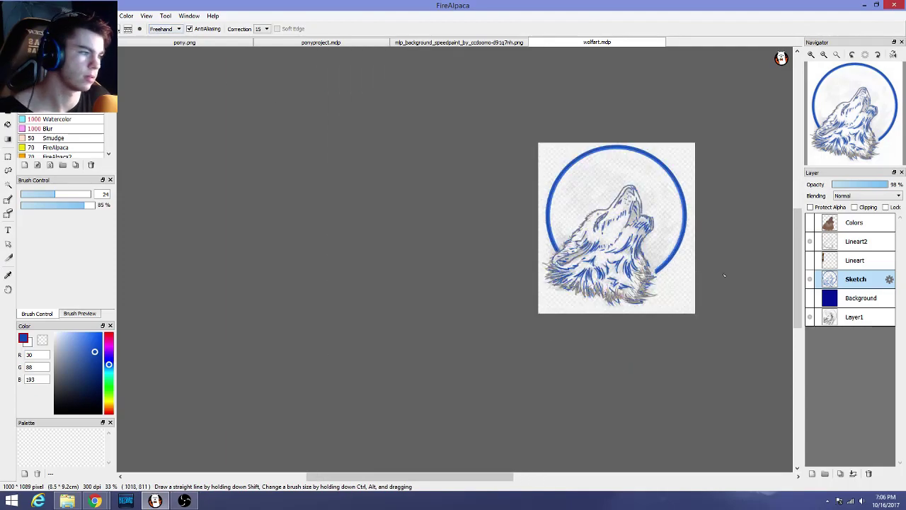
pyautogui.moveTo(860, 188); pyautogui.dragTo(856, 188)
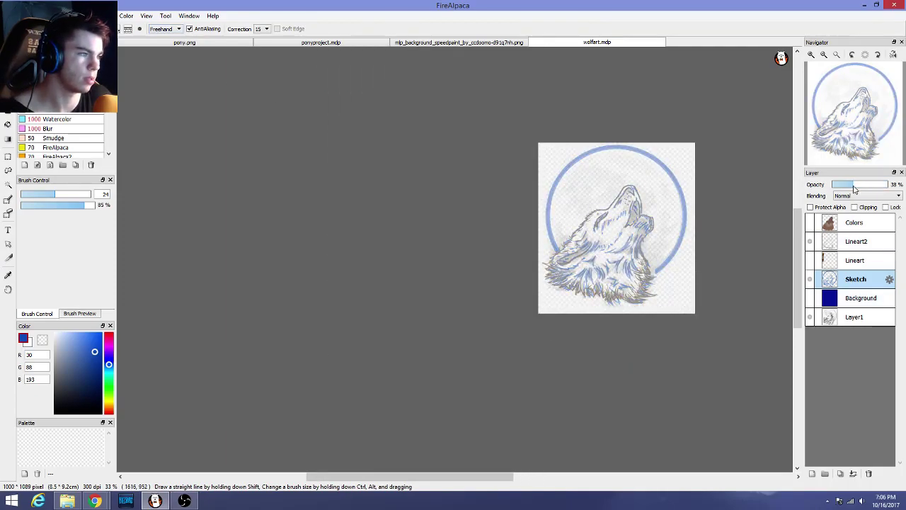
pyautogui.scroll(3, 666, 270)
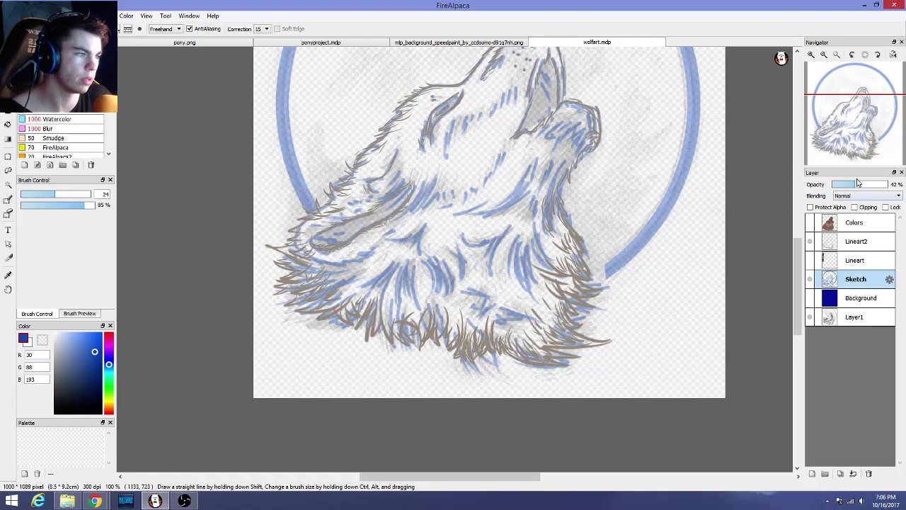
# Select the Lineart2 layer and show the Background layer, checking the Colors layer briefly before hiding it again
pyautogui.click(864, 244)
pyautogui.click(811, 224)
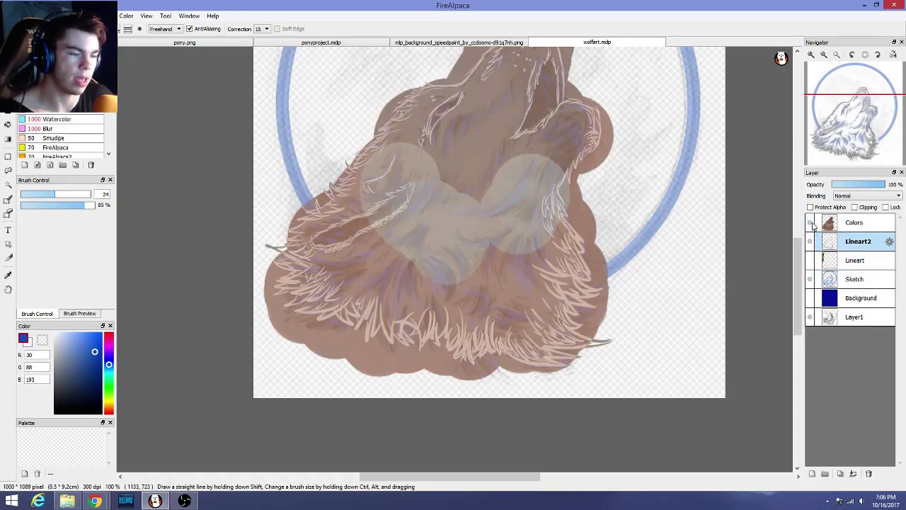
pyautogui.click(811, 224)
pyautogui.click(812, 223)
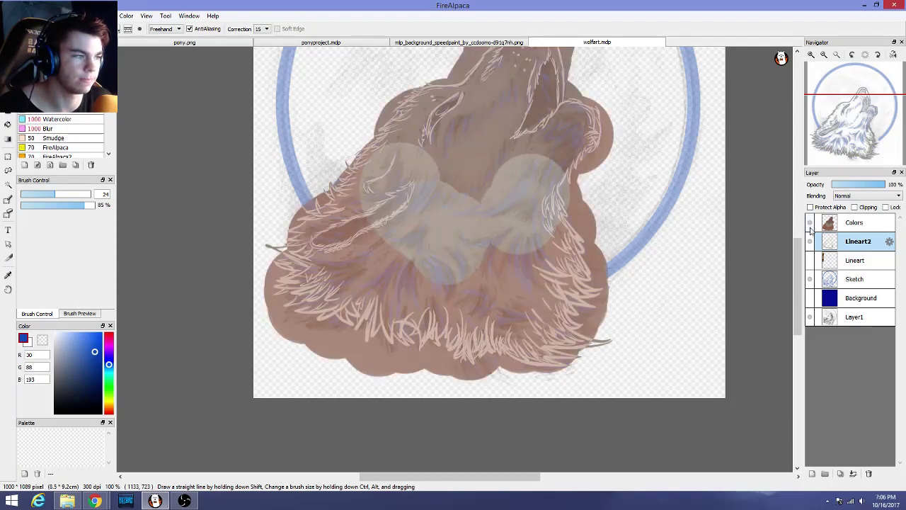
pyautogui.click(810, 299)
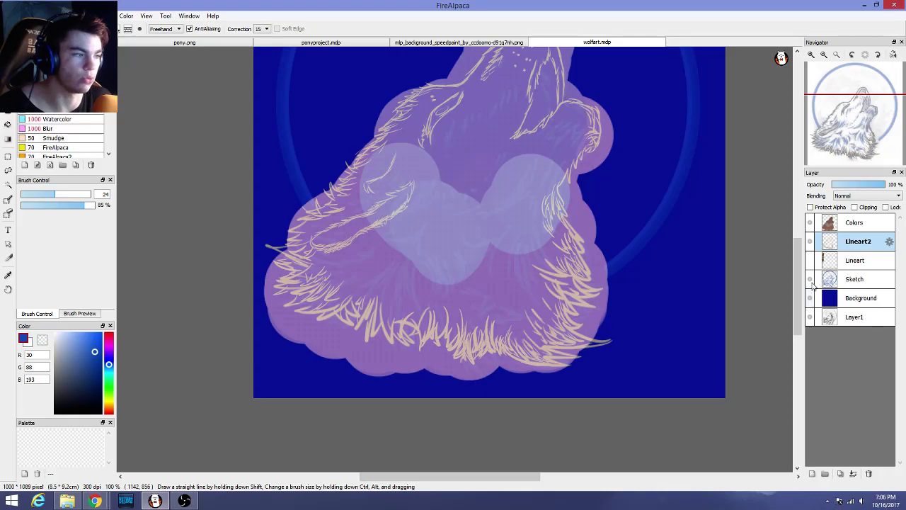
pyautogui.click(811, 223)
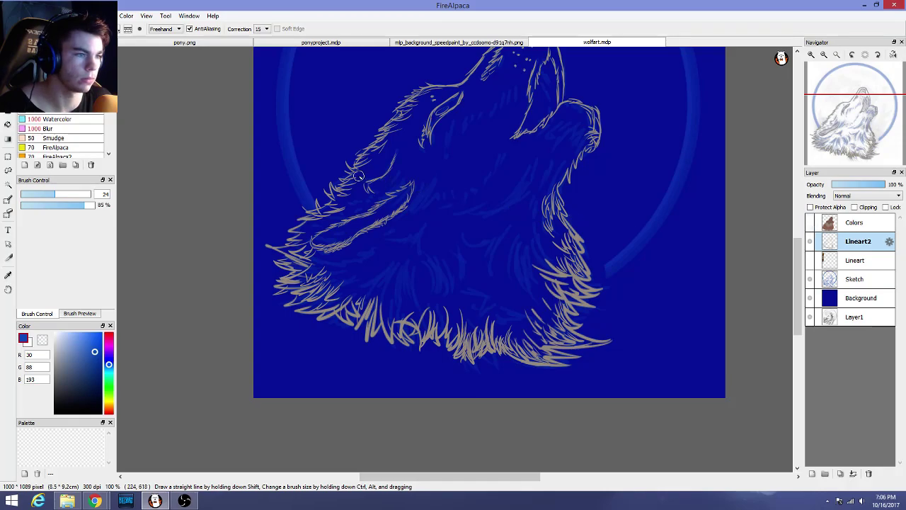
# Switch to the 1.8 px brush at 100% opacity and sample the fur line colour (RGB 158, 148, 136)
pyautogui.scroll(-1, 367, 187)
pyautogui.scroll(3, 365, 186)
pyautogui.scroll(-2, 364, 182)
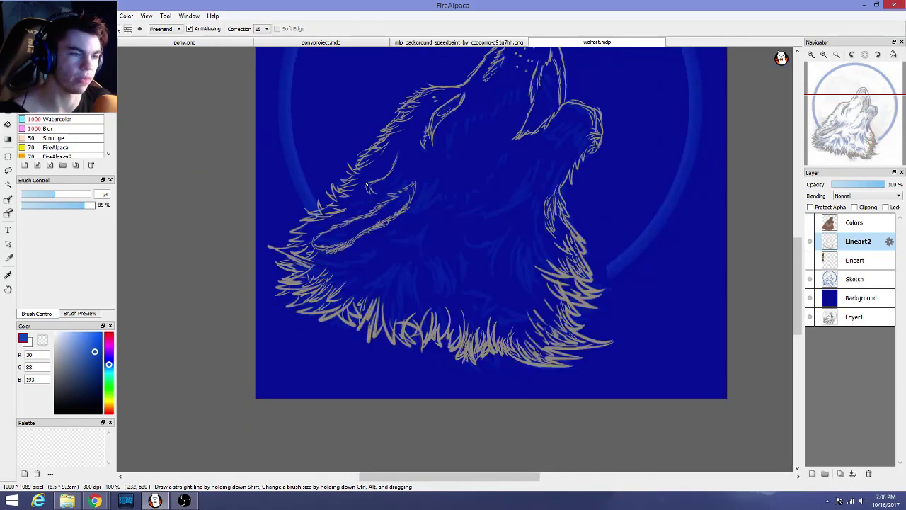
pyautogui.scroll(2, 383, 213)
pyautogui.scroll(1, 397, 218)
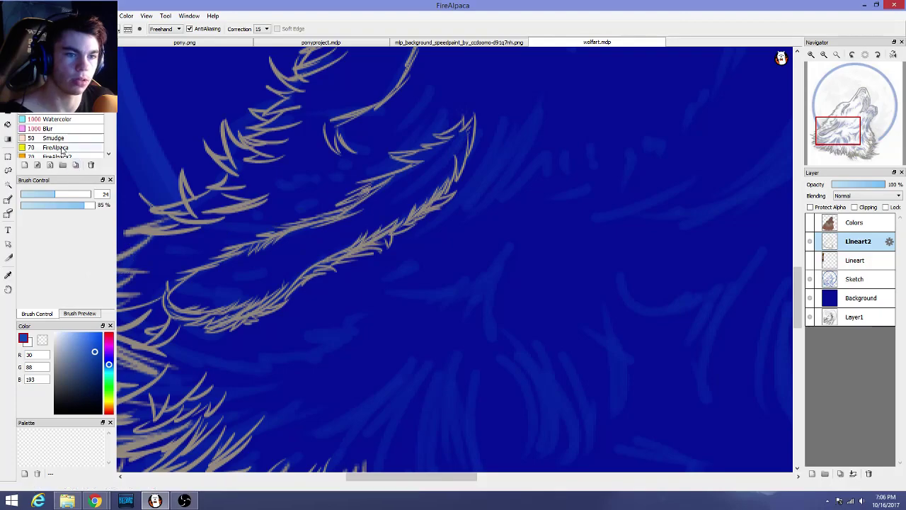
pyautogui.click(61, 100)
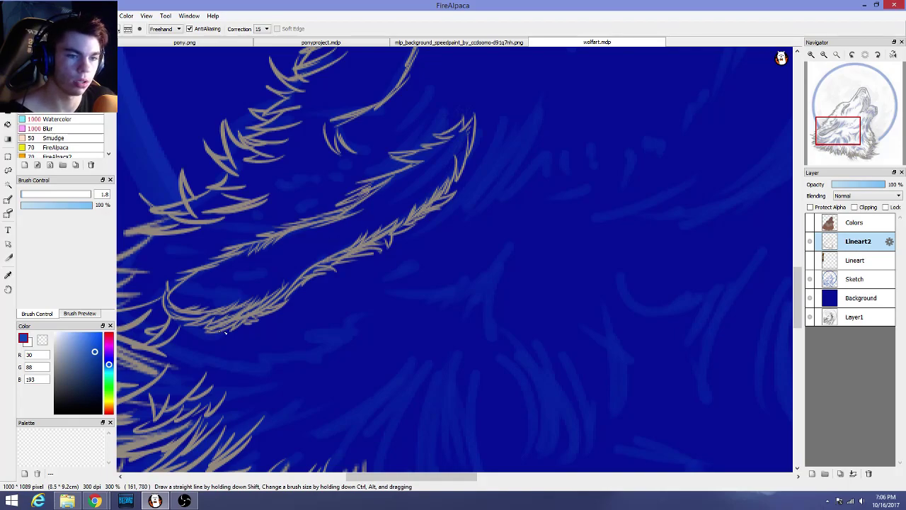
pyautogui.keyDown('alt'); pyautogui.click(223, 211); pyautogui.keyUp('alt')
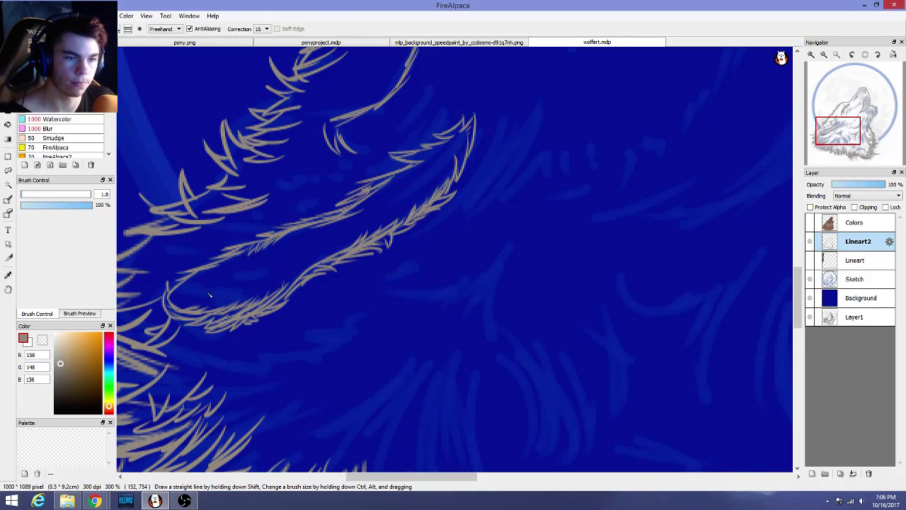
# Thicken the outline of the wolf's ear on Lineart2 with short fur strokes along its upper and lower edges and inner base
pyautogui.moveTo(191, 291)
pyautogui.mouseDown()
pyautogui.moveTo(240, 294)
pyautogui.moveTo(217, 300)
pyautogui.moveTo(259, 283)
pyautogui.moveTo(257, 297)
pyautogui.moveTo(362, 230)
pyautogui.mouseUp()
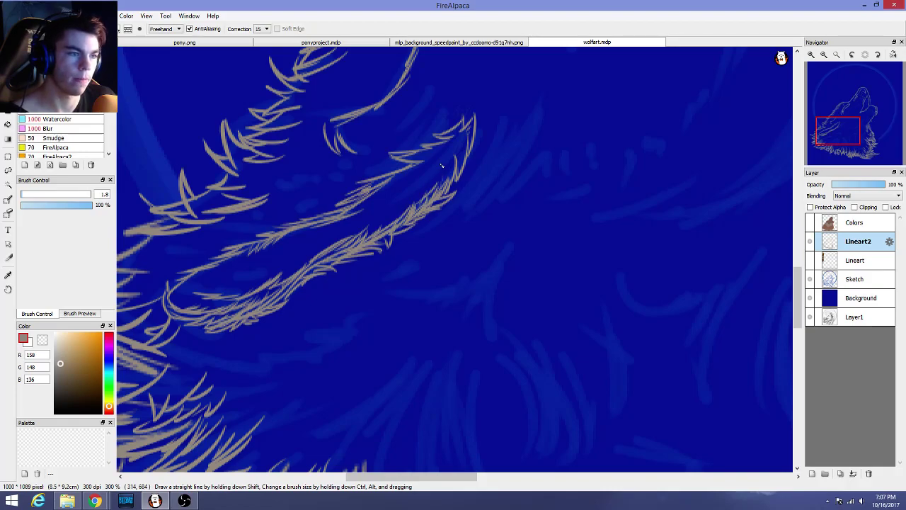
pyautogui.moveTo(440, 186)
pyautogui.mouseDown()
pyautogui.moveTo(460, 142)
pyautogui.moveTo(462, 164)
pyautogui.moveTo(471, 131)
pyautogui.moveTo(446, 143)
pyautogui.moveTo(440, 137)
pyautogui.moveTo(426, 144)
pyautogui.moveTo(454, 145)
pyautogui.moveTo(412, 162)
pyautogui.mouseUp()
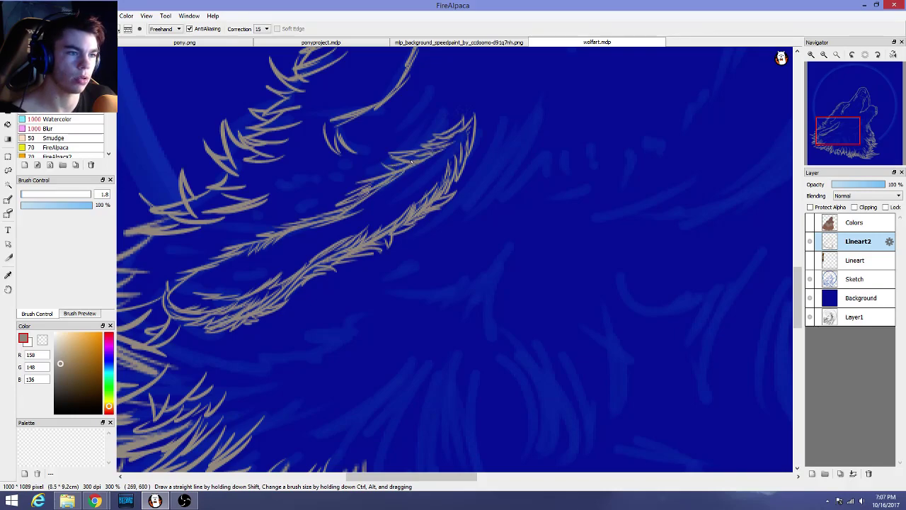
pyautogui.moveTo(354, 197); pyautogui.dragTo(387, 182)
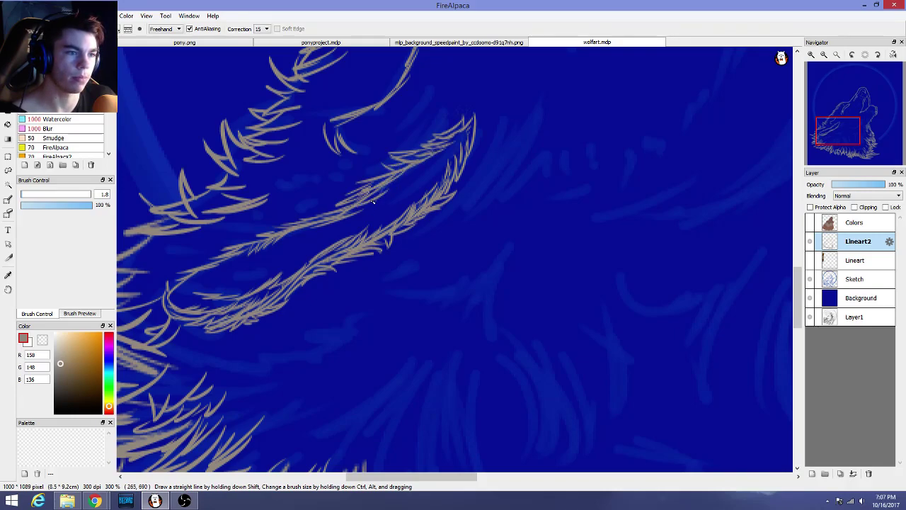
pyautogui.moveTo(352, 209); pyautogui.dragTo(378, 190)
pyautogui.moveTo(289, 243); pyautogui.dragTo(295, 227)
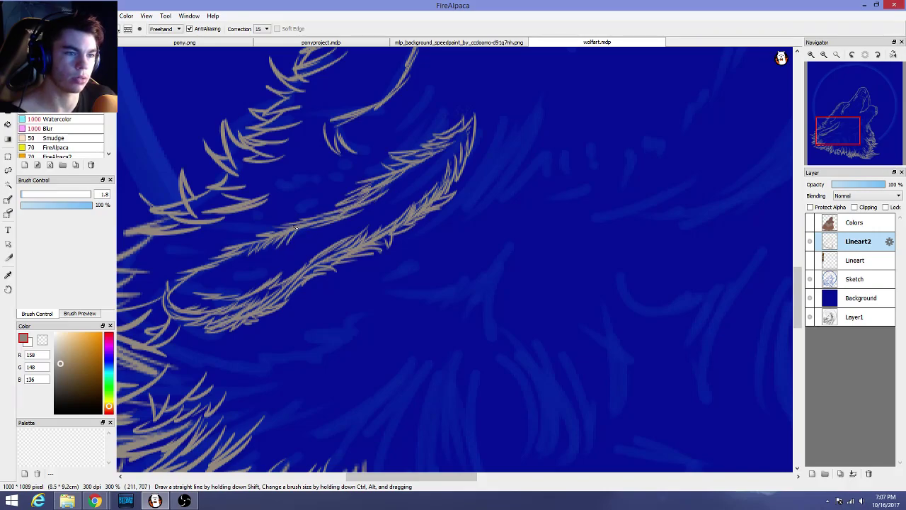
pyautogui.hotkey('ctrl', 'z')
pyautogui.hotkey('ctrl', 'z')
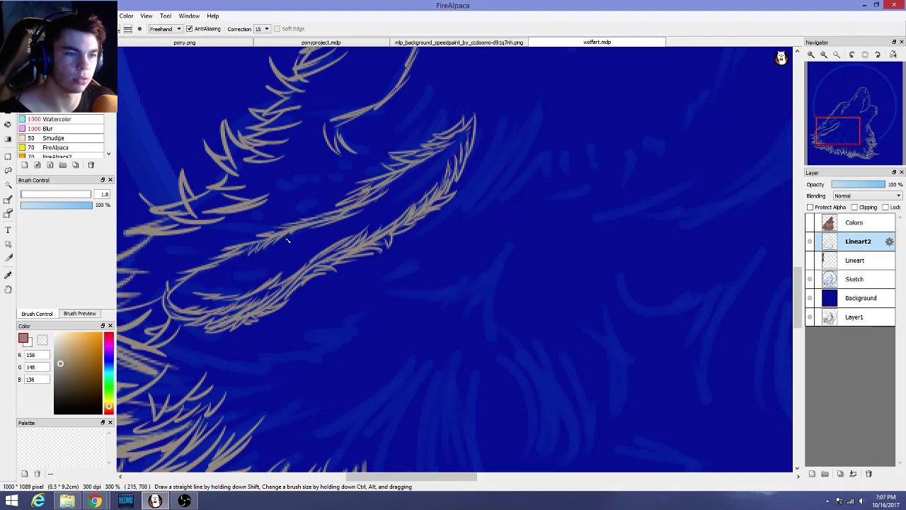
pyautogui.moveTo(287, 241); pyautogui.dragTo(320, 234)
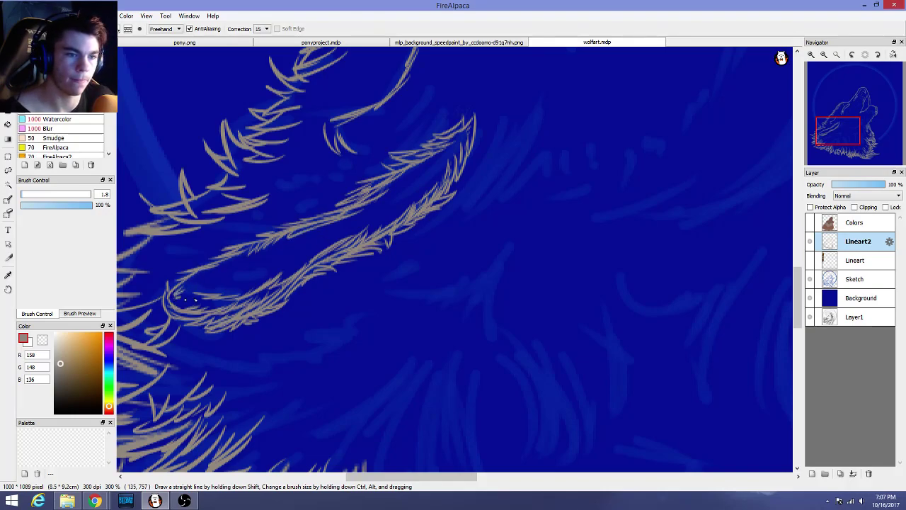
pyautogui.moveTo(183, 305)
pyautogui.mouseDown()
pyautogui.moveTo(205, 311)
pyautogui.moveTo(197, 312)
pyautogui.mouseUp()
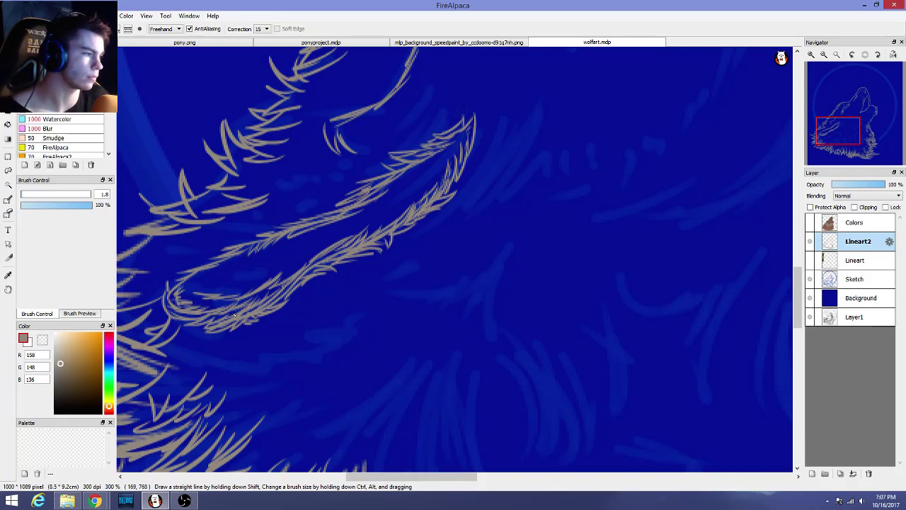
# Look over the fur line art and show the Lineart layer holding the colour swatches
pyautogui.scroll(-2, 292, 278)
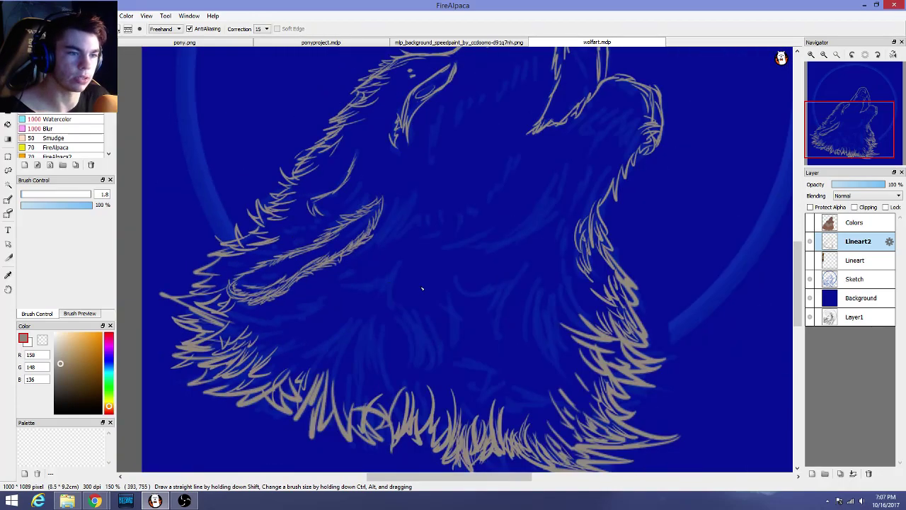
pyautogui.scroll(-1, 422, 288)
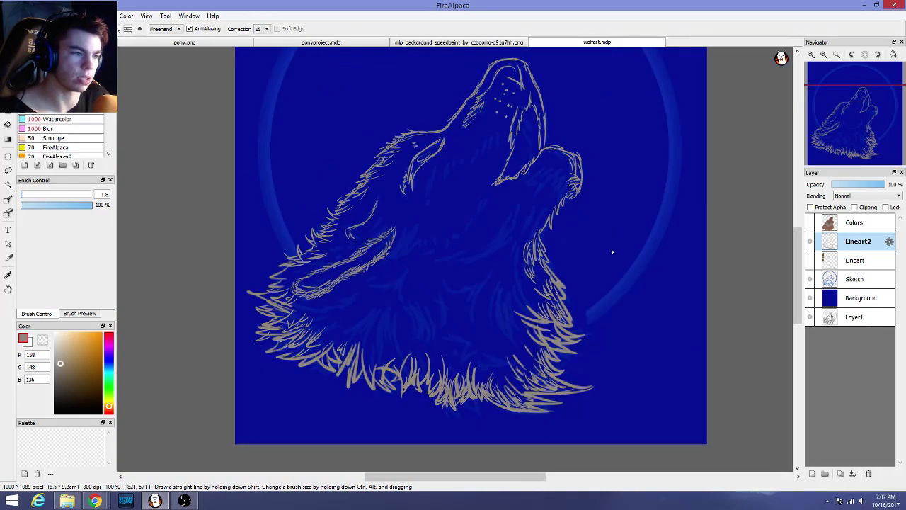
pyautogui.scroll(4, 507, 388)
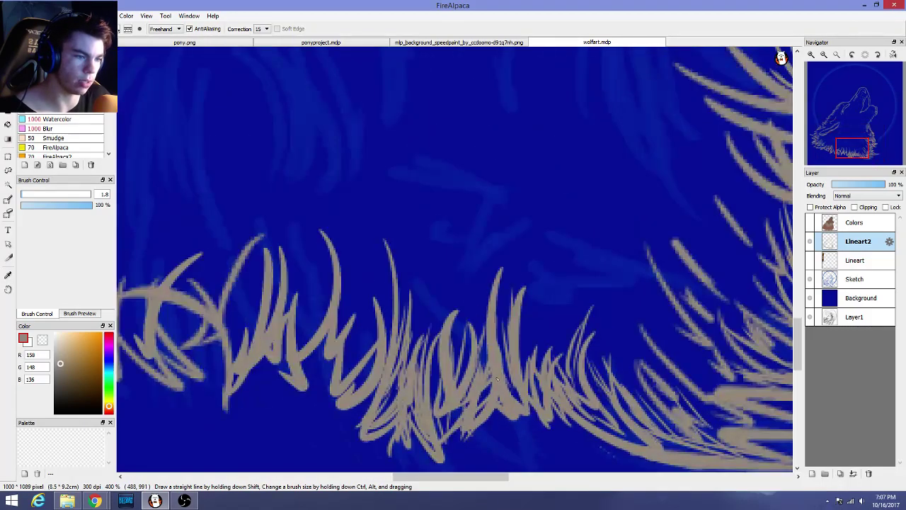
pyautogui.scroll(-6, 441, 388)
pyautogui.scroll(3, 441, 389)
pyautogui.scroll(-4, 312, 340)
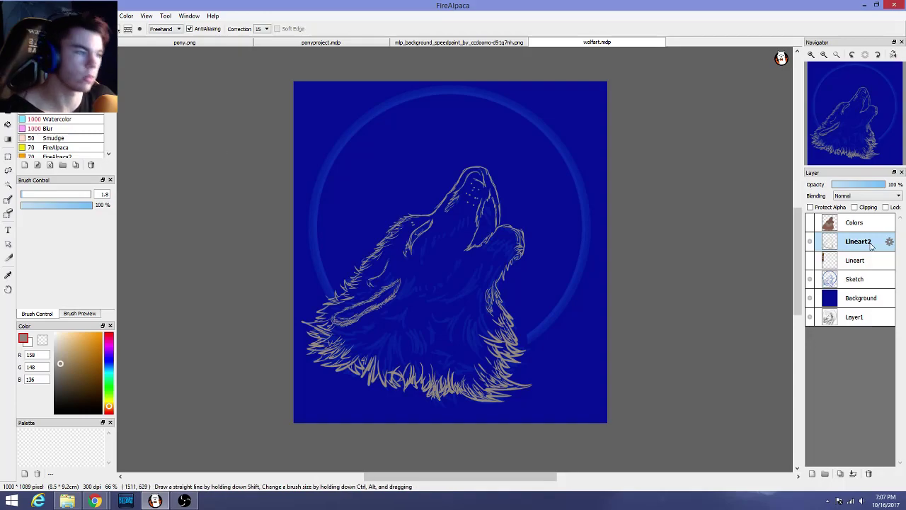
pyautogui.click(810, 260)
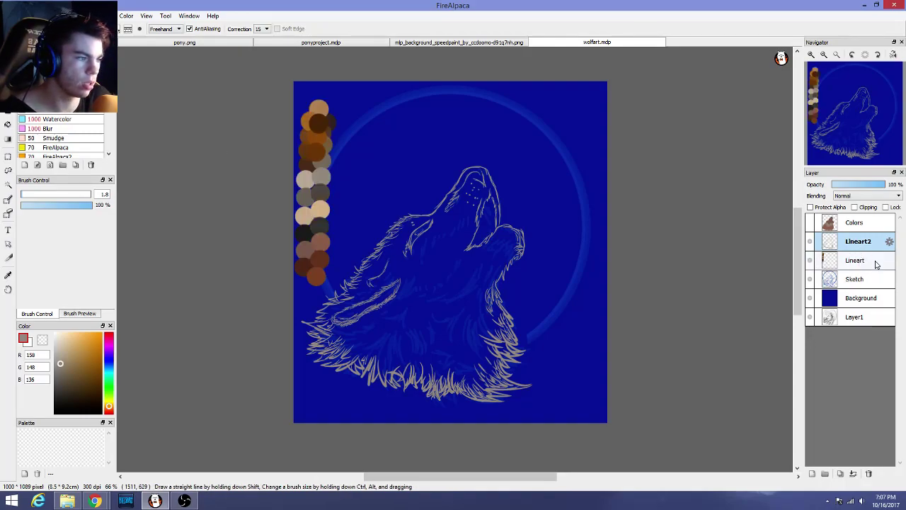
# Hide and show the Background and Lineart2 layers in turn to compare the artwork with and without them
pyautogui.click(810, 301)
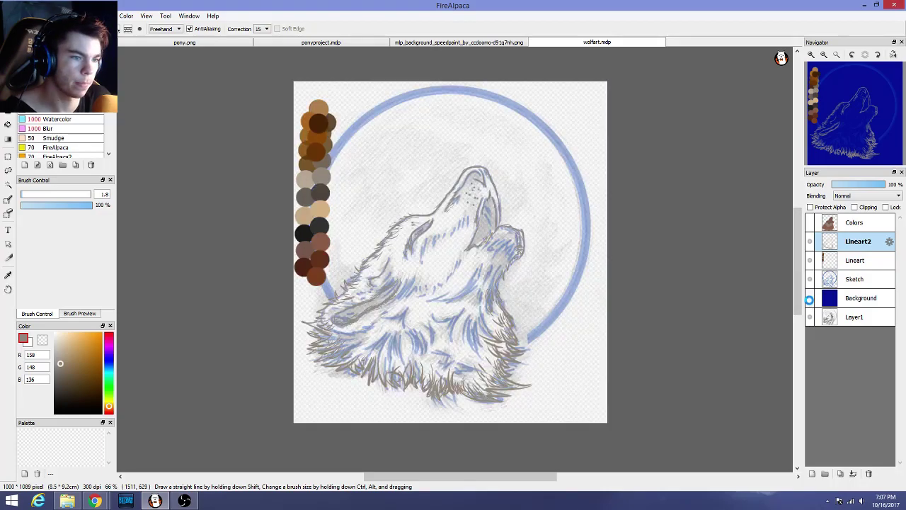
pyautogui.click(811, 301)
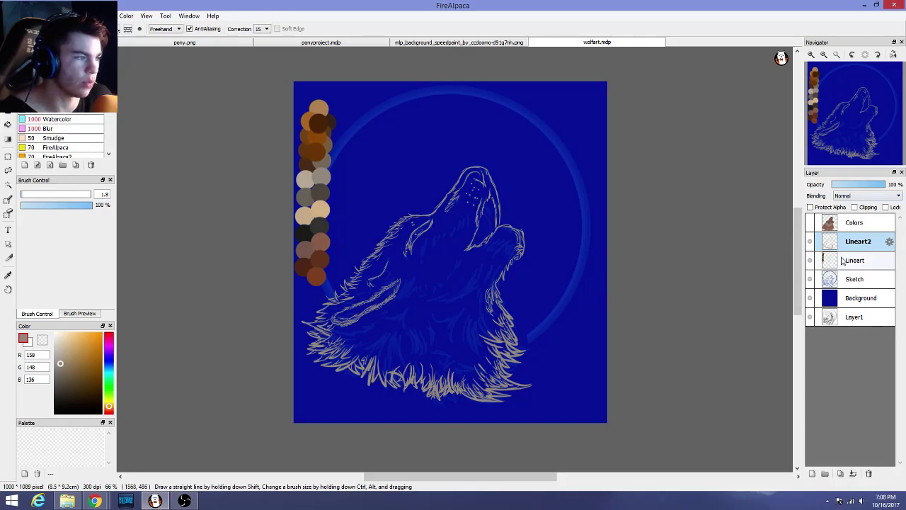
pyautogui.click(810, 242)
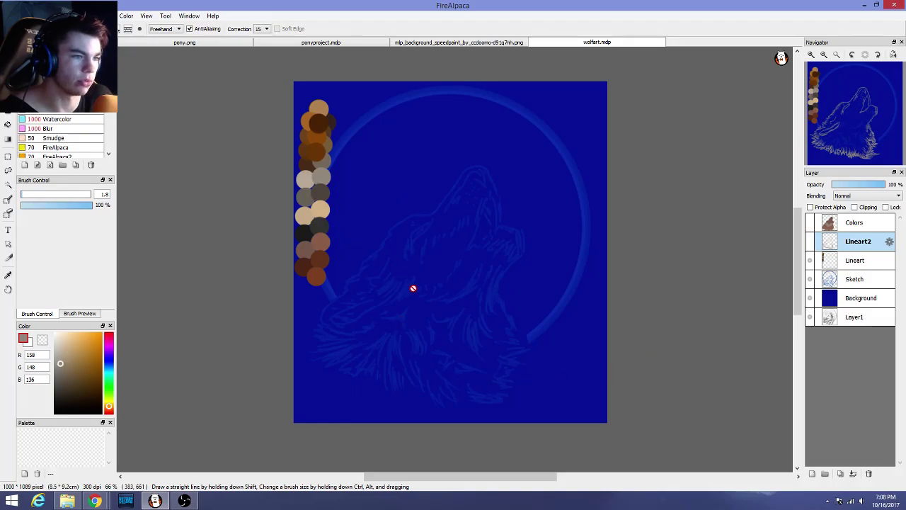
pyautogui.click(811, 242)
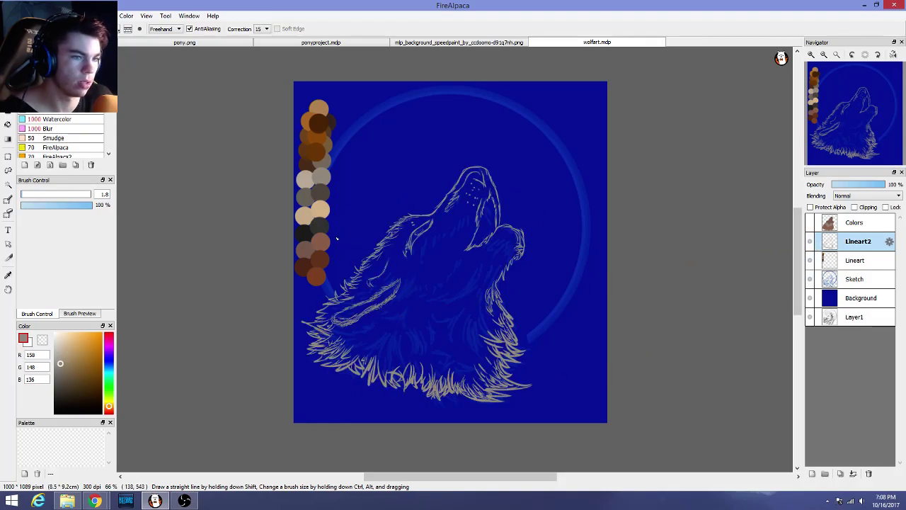
# Examine the gray wolf reference photo in the Chrome image search and return to the FireAlpaca drawing
pyautogui.scroll(1, 337, 196)
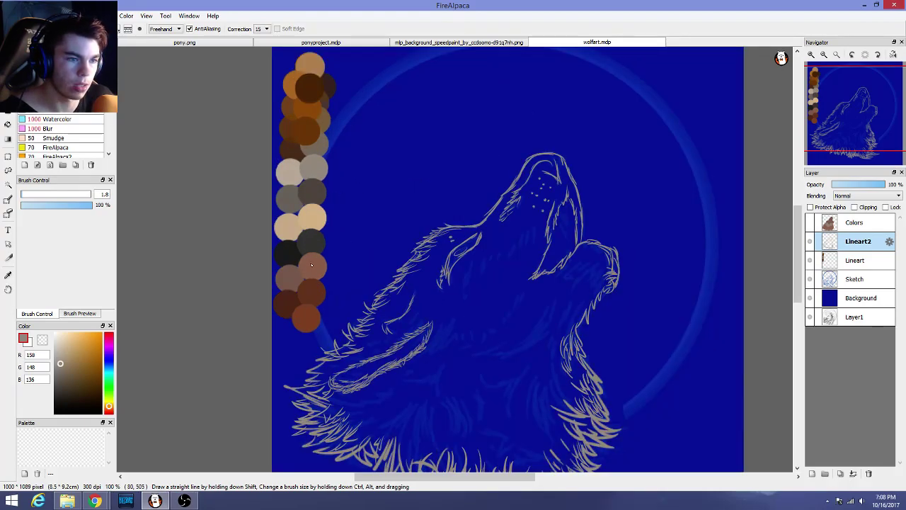
pyautogui.moveTo(94, 501)
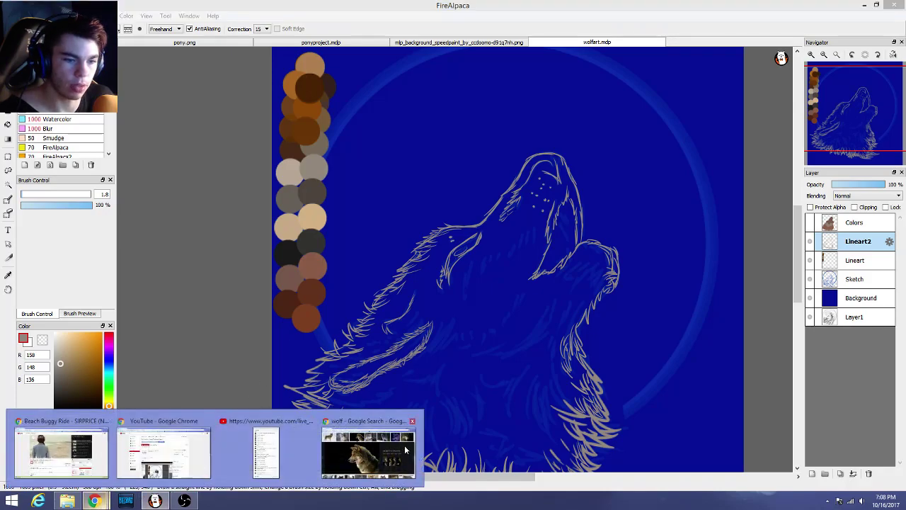
pyautogui.click(378, 458)
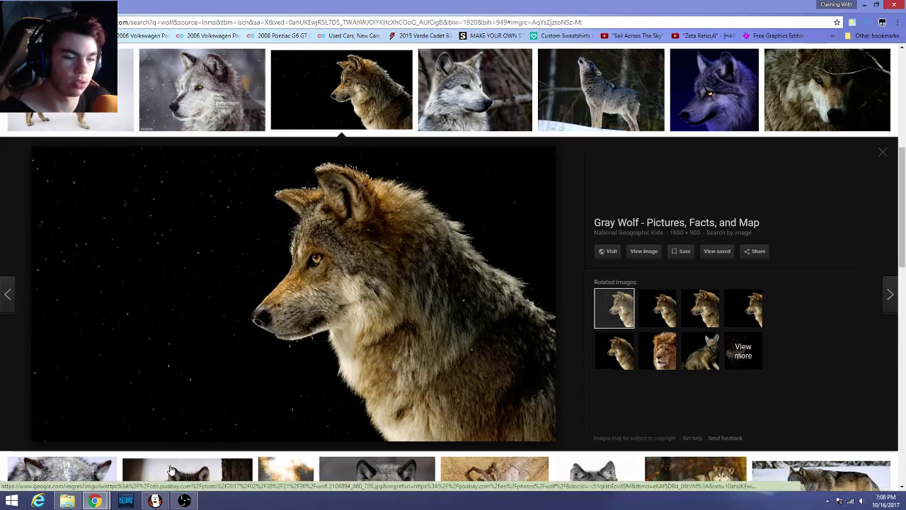
pyautogui.click(155, 501)
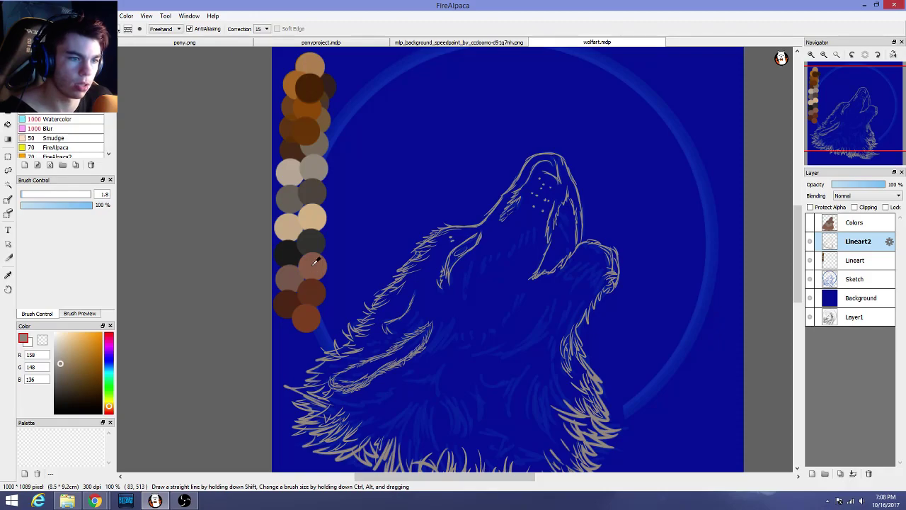
# Sample the reddish-brown swatch (RGB 149, 107, 86) as the brush colour
pyautogui.click(313, 264)
pyautogui.scroll(2, 416, 349)
pyautogui.scroll(-2, 416, 349)
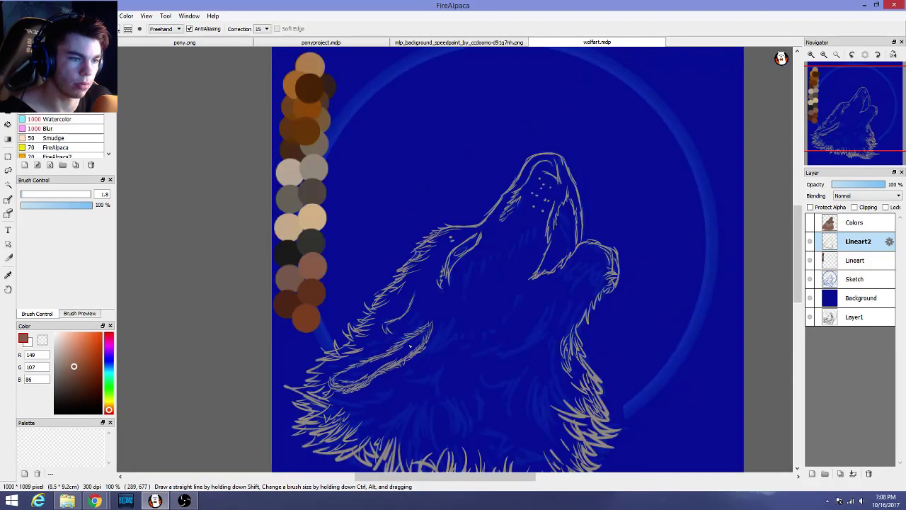
# Try adding thin reddish-brown fur strokes among the grey lines of the wolf's front neck fur on Lineart2
pyautogui.moveTo(797, 278); pyautogui.dragTo(798, 304)
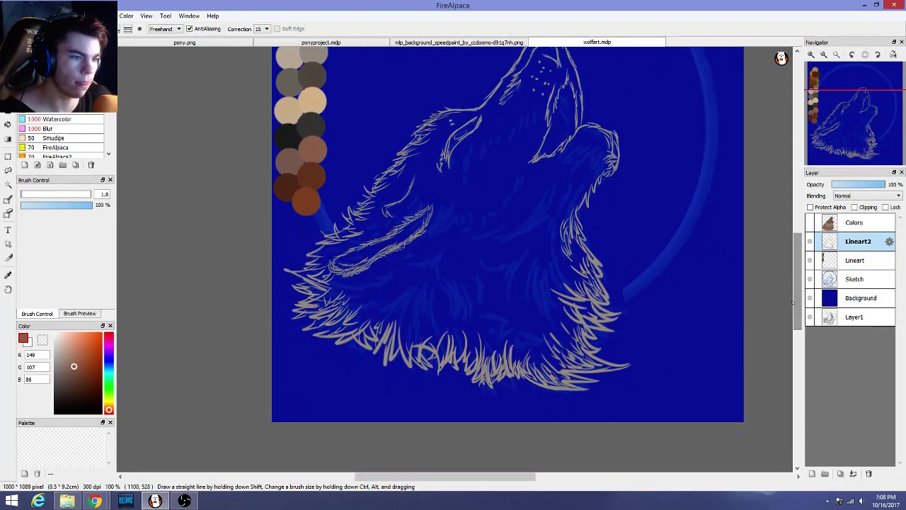
pyautogui.scroll(2, 586, 295)
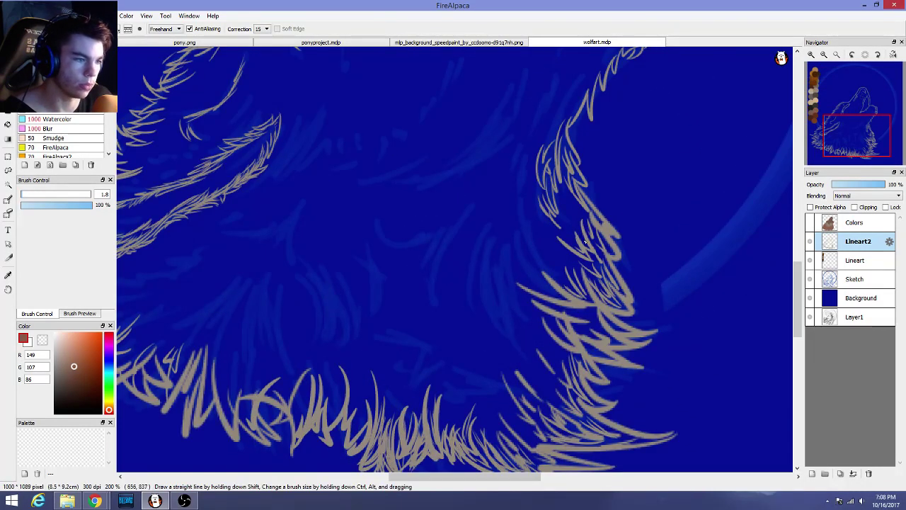
pyautogui.moveTo(603, 300)
pyautogui.mouseDown()
pyautogui.moveTo(590, 261)
pyautogui.moveTo(589, 270)
pyautogui.moveTo(623, 309)
pyautogui.moveTo(600, 247)
pyautogui.moveTo(594, 267)
pyautogui.moveTo(626, 293)
pyautogui.moveTo(602, 239)
pyautogui.moveTo(608, 216)
pyautogui.moveTo(590, 221)
pyautogui.moveTo(591, 250)
pyautogui.moveTo(582, 253)
pyautogui.moveTo(607, 284)
pyautogui.moveTo(586, 229)
pyautogui.moveTo(594, 267)
pyautogui.mouseUp()
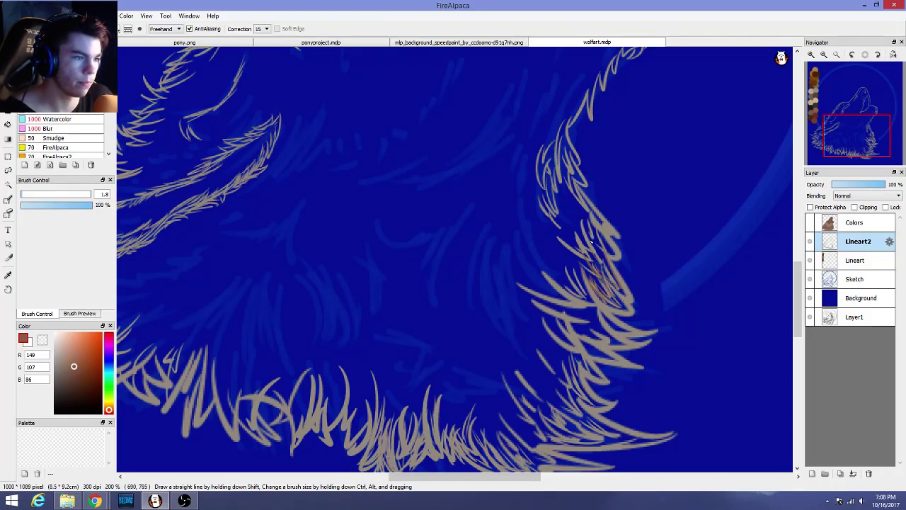
pyautogui.moveTo(602, 225)
pyautogui.mouseDown()
pyautogui.moveTo(586, 259)
pyautogui.moveTo(582, 235)
pyautogui.mouseUp()
pyautogui.moveTo(588, 197)
pyautogui.mouseDown()
pyautogui.moveTo(576, 231)
pyautogui.moveTo(569, 227)
pyautogui.mouseUp()
pyautogui.moveTo(581, 191); pyautogui.dragTo(567, 232)
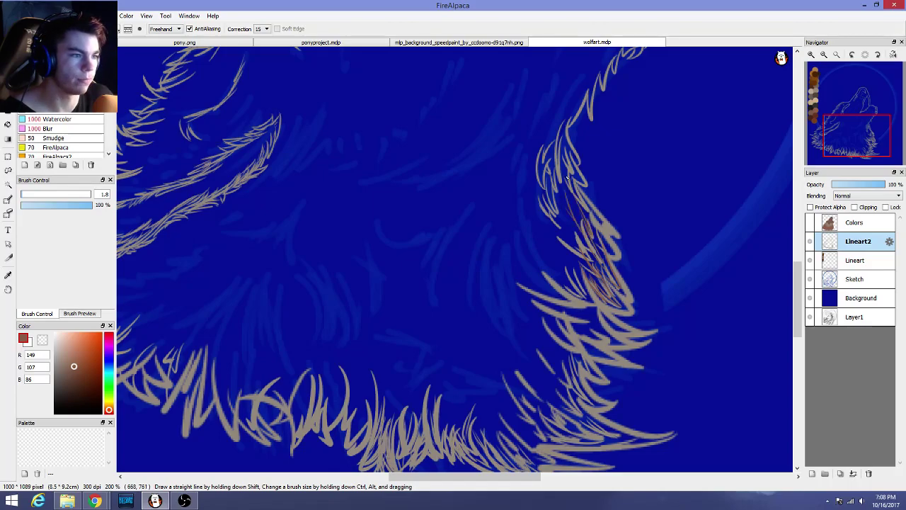
pyautogui.moveTo(572, 190)
pyautogui.mouseDown()
pyautogui.moveTo(570, 249)
pyautogui.moveTo(562, 237)
pyautogui.moveTo(581, 269)
pyautogui.moveTo(560, 269)
pyautogui.mouseUp()
pyautogui.moveTo(589, 235); pyautogui.dragTo(528, 274)
pyautogui.scroll(-3, 524, 259)
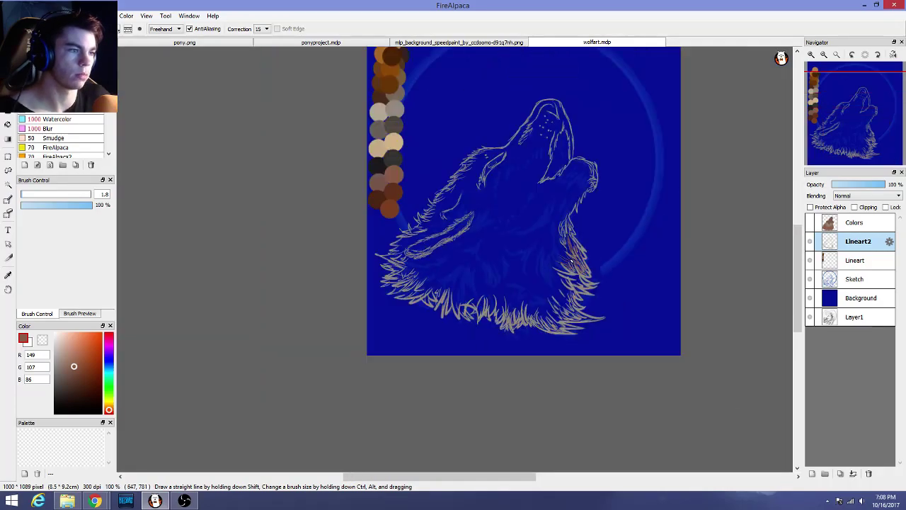
pyautogui.scroll(4, 642, 303)
pyautogui.scroll(-1, 572, 273)
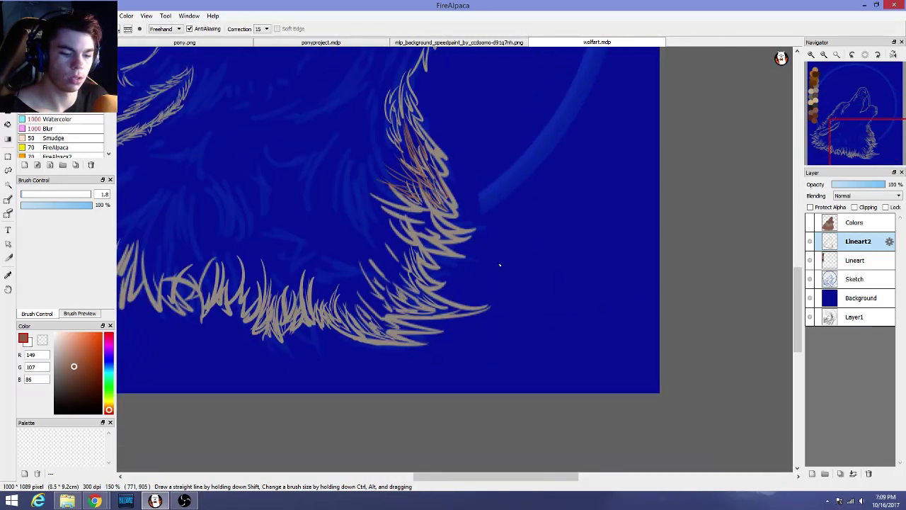
pyautogui.scroll(3, 432, 178)
# Undo all the reddish-brown strokes on the front neck fur
pyautogui.hotkey('ctrl', 'z')
pyautogui.hotkey('ctrl', 'z')
pyautogui.hotkey('ctrl', 'z')
pyautogui.hotkey('ctrl', 'z')
pyautogui.hotkey('ctrl', 'z')
pyautogui.hotkey('ctrl', 'z')
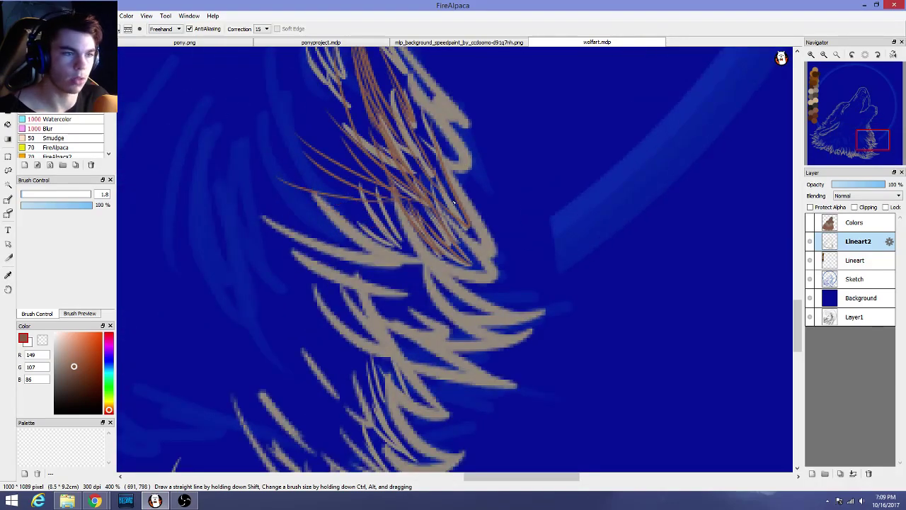
pyautogui.hotkey('ctrl', 'z')
pyautogui.hotkey('ctrl', 'z')
pyautogui.hotkey('ctrl', 'z')
pyautogui.hotkey('ctrl', 'z')
pyautogui.hotkey('ctrl', 'z')
pyautogui.hotkey('ctrl', 'z')
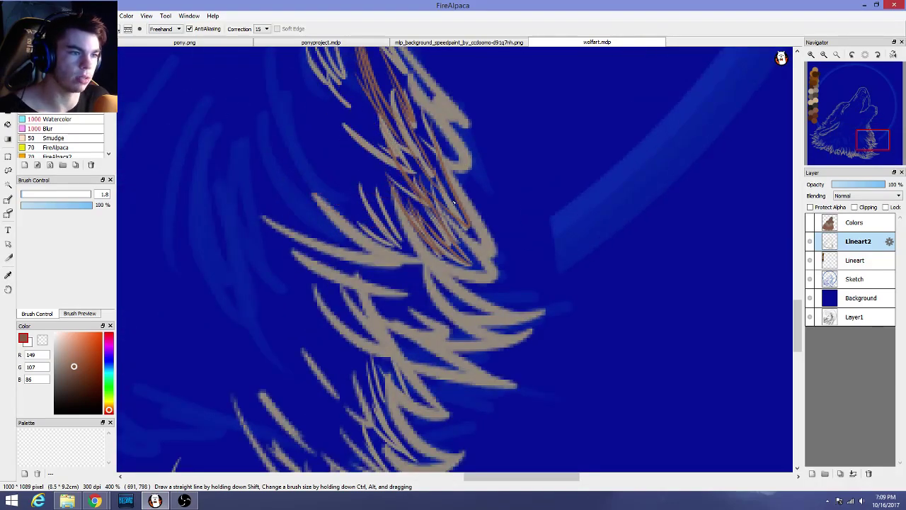
pyautogui.hotkey('ctrl', 'z')
pyautogui.hotkey('ctrl', 'z')
pyautogui.hotkey('ctrl', 'z')
pyautogui.hotkey('ctrl', 'z')
pyautogui.hotkey('ctrl', 'z')
pyautogui.hotkey('ctrl', 'z')
pyautogui.hotkey('ctrl', 'z')
pyautogui.hotkey('ctrl', 'z')
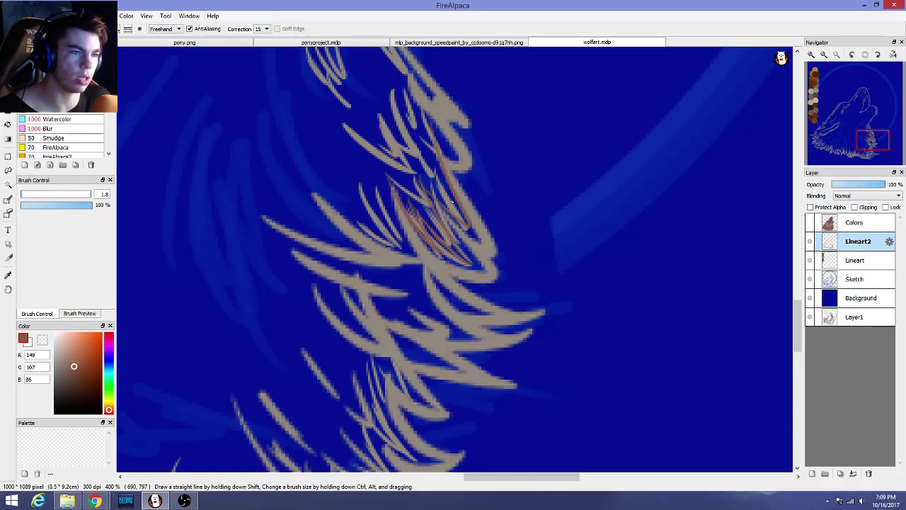
pyautogui.hotkey('ctrl', 'z')
pyautogui.hotkey('ctrl', 'z')
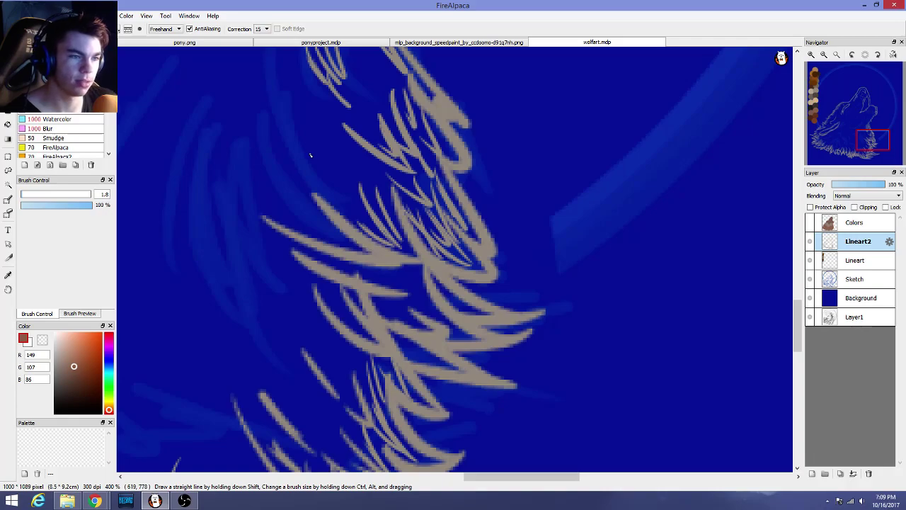
# Set the brush size to 29 and the brush opacity to 17%
pyautogui.moveTo(76, 214); pyautogui.dragTo(57, 209)
pyautogui.scroll(-1, 399, 241)
pyautogui.scroll(-4, 400, 239)
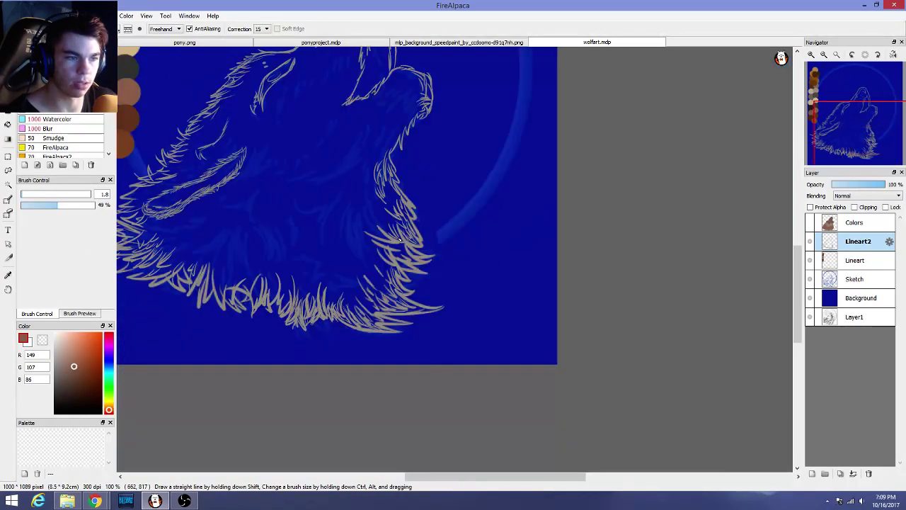
pyautogui.scroll(5, 400, 240)
pyautogui.moveTo(28, 194)
pyautogui.mouseDown()
pyautogui.moveTo(43, 200)
pyautogui.moveTo(32, 206)
pyautogui.moveTo(59, 198)
pyautogui.mouseUp()
pyautogui.scroll(-1, 299, 257)
pyautogui.scroll(-4, 298, 257)
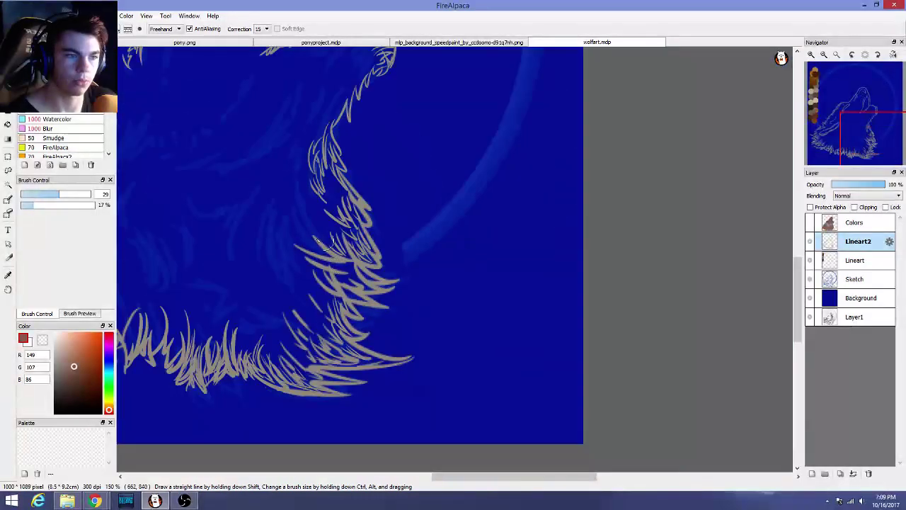
pyautogui.scroll(2, 399, 383)
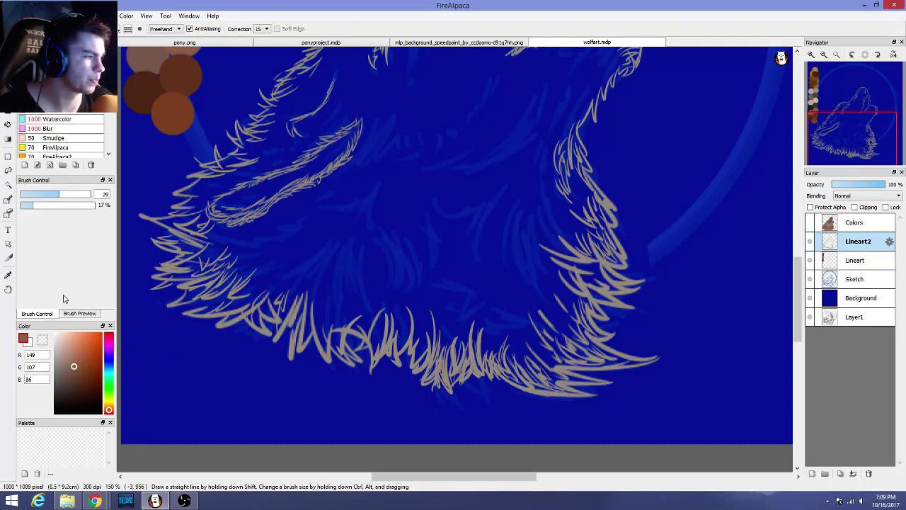
pyautogui.scroll(-3, 170, 291)
pyautogui.scroll(3, 167, 305)
pyautogui.scroll(-1, 176, 279)
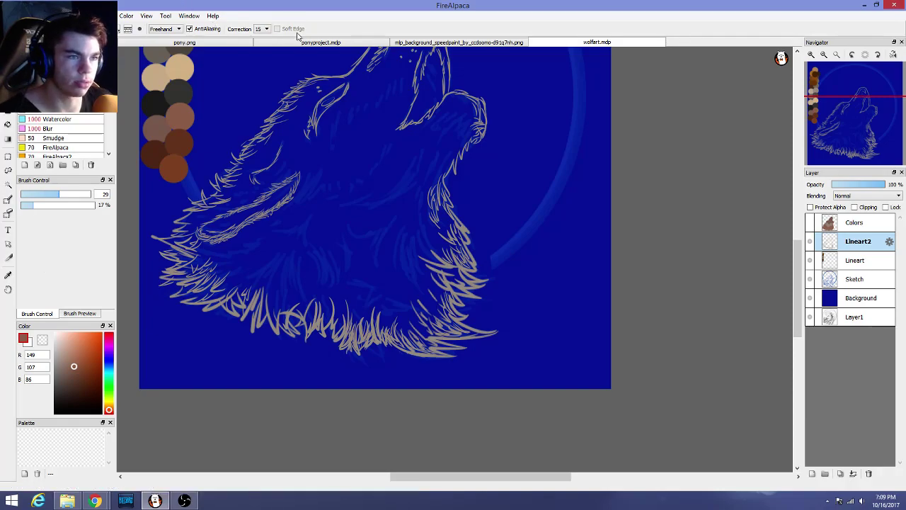
# Check the ponyproject.mdp painting with its Layer10 shown, and return to the wolfart.mdp document
pyautogui.click(334, 42)
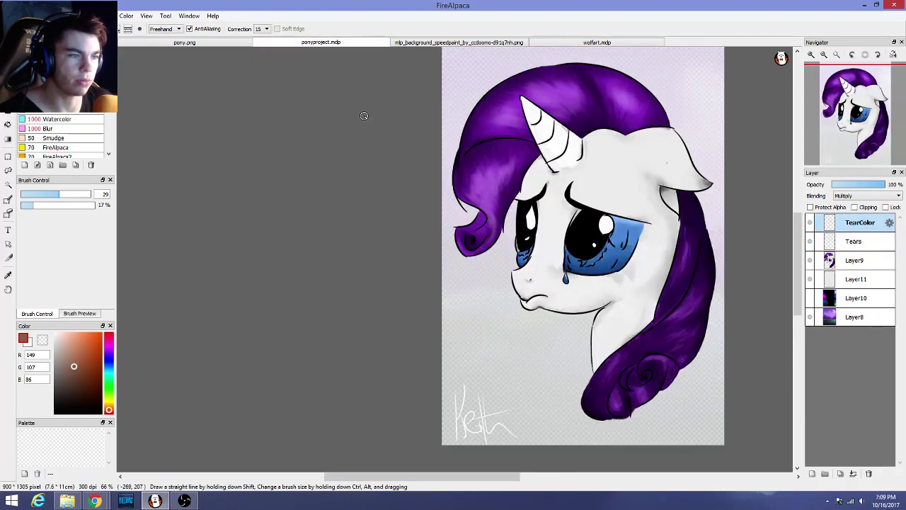
pyautogui.click(810, 298)
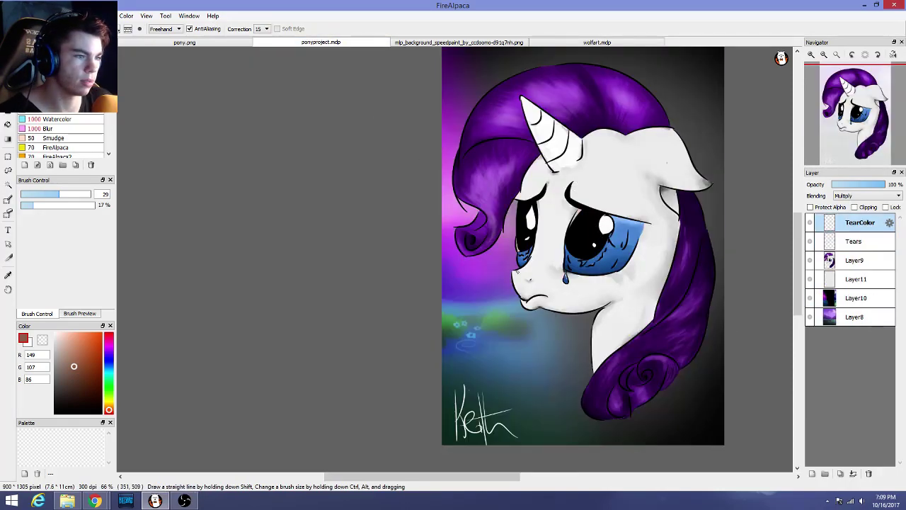
pyautogui.click(563, 44)
pyautogui.scroll(-3, 351, 172)
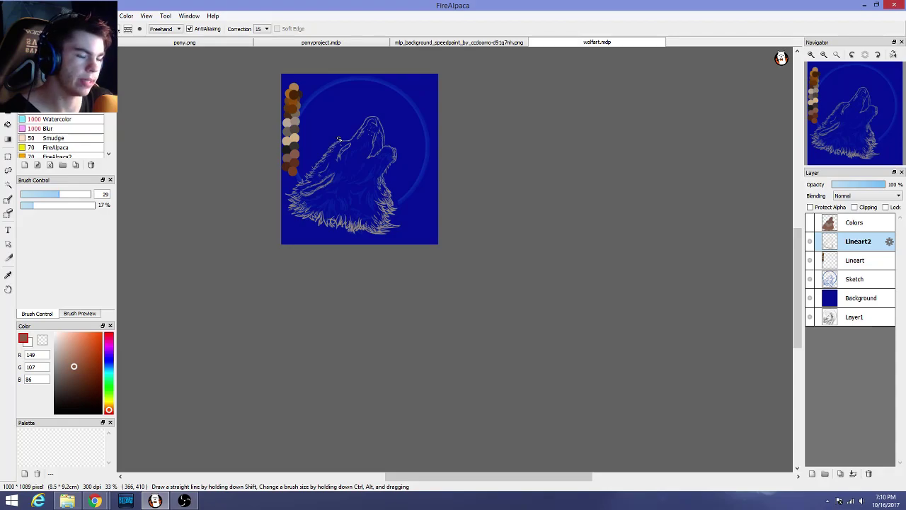
pyautogui.scroll(2, 339, 139)
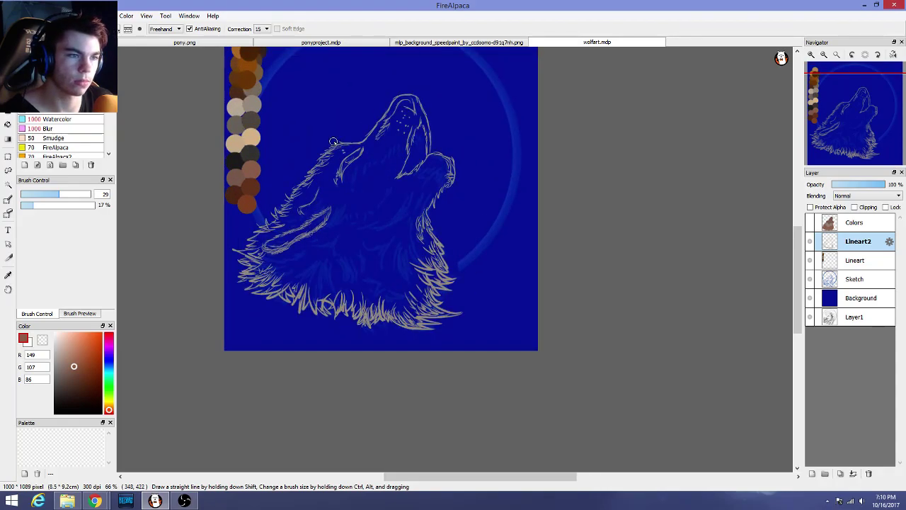
pyautogui.scroll(-2, 451, 203)
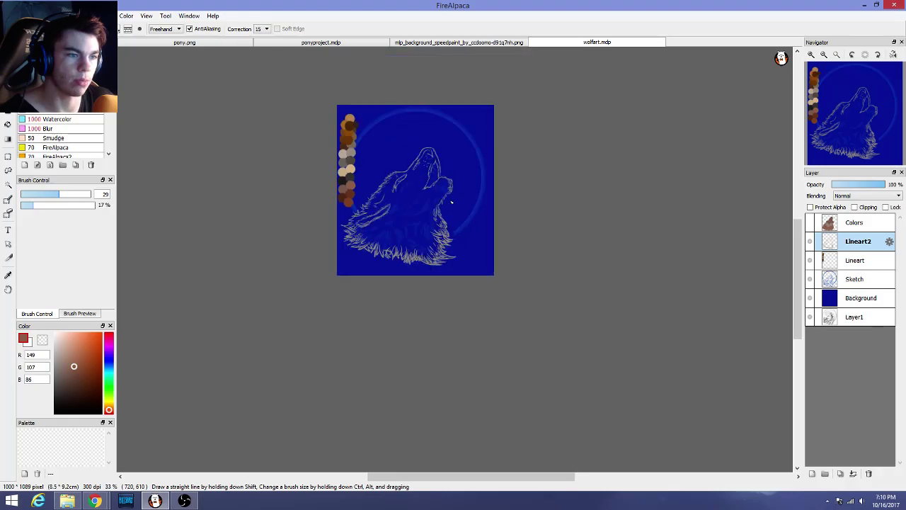
pyautogui.scroll(2, 451, 202)
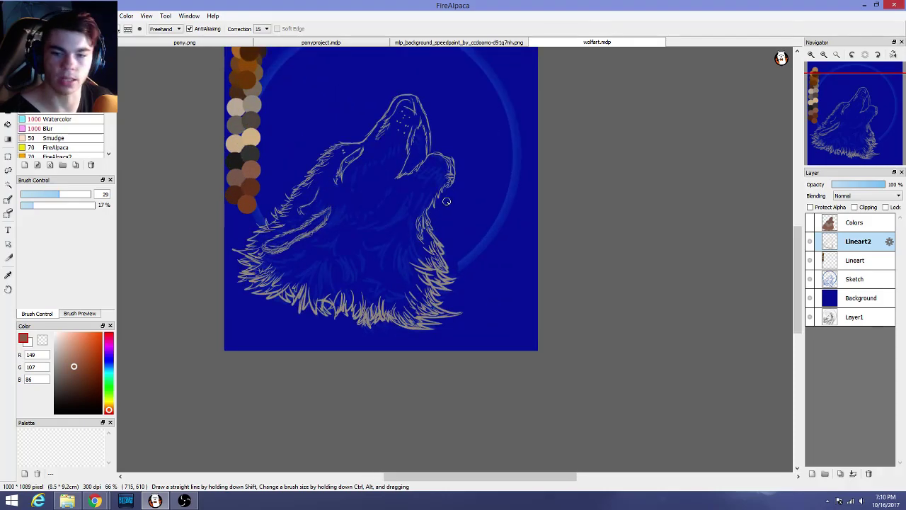
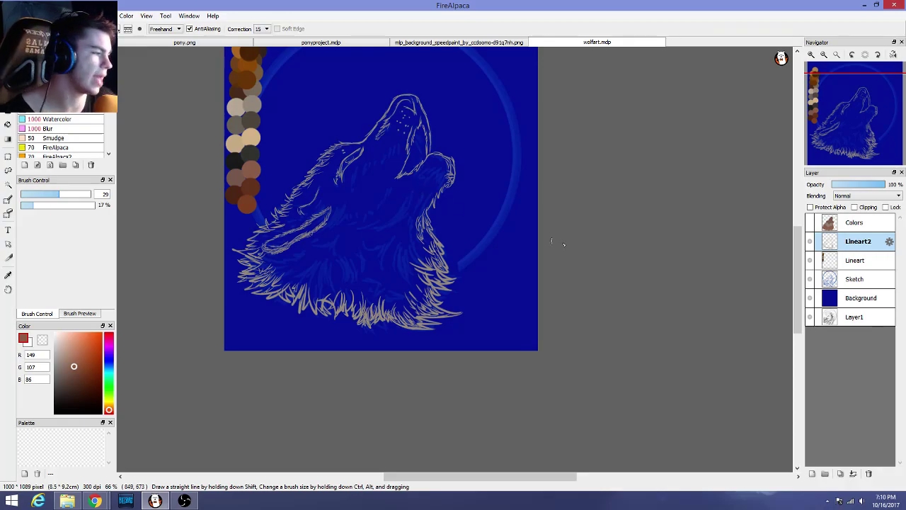
# Hide the Background layer briefly to check the sketch beneath the wolf line art, and show it again
pyautogui.click(810, 298)
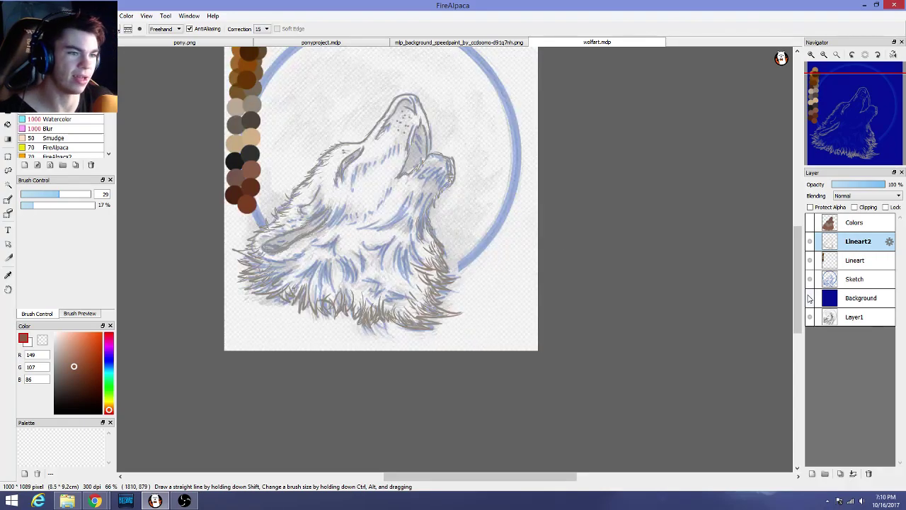
pyautogui.click(810, 298)
pyautogui.scroll(1, 420, 190)
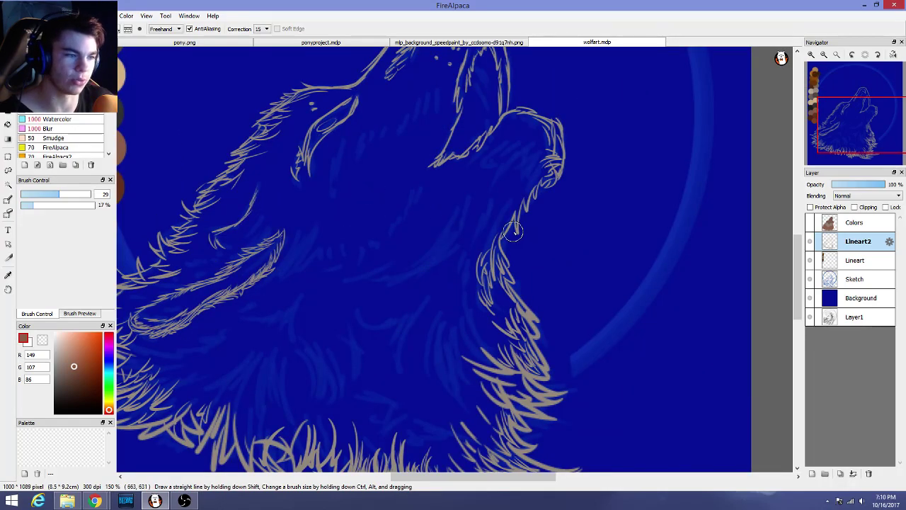
pyautogui.scroll(-2, 512, 163)
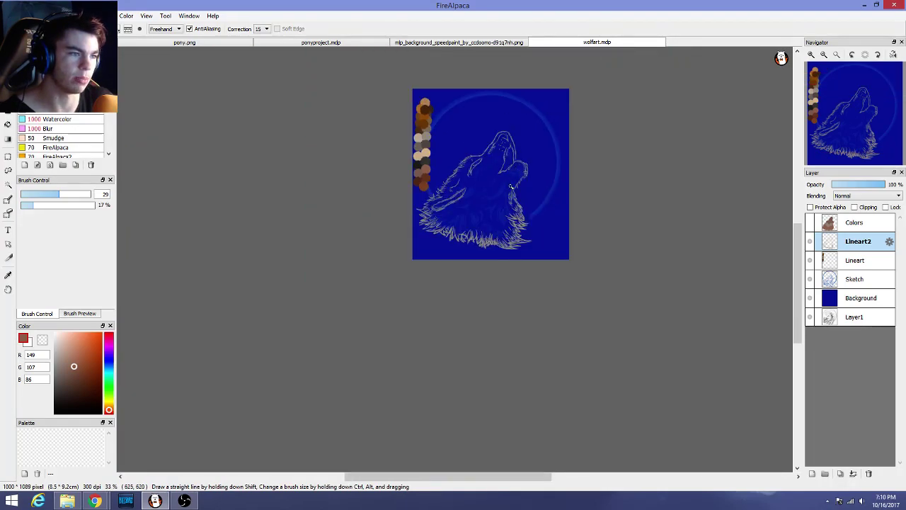
# Try a broad, faint reddish-brown stroke inside the wolf's lower front neck fur on Lineart2, and undo it
pyautogui.scroll(4, 513, 176)
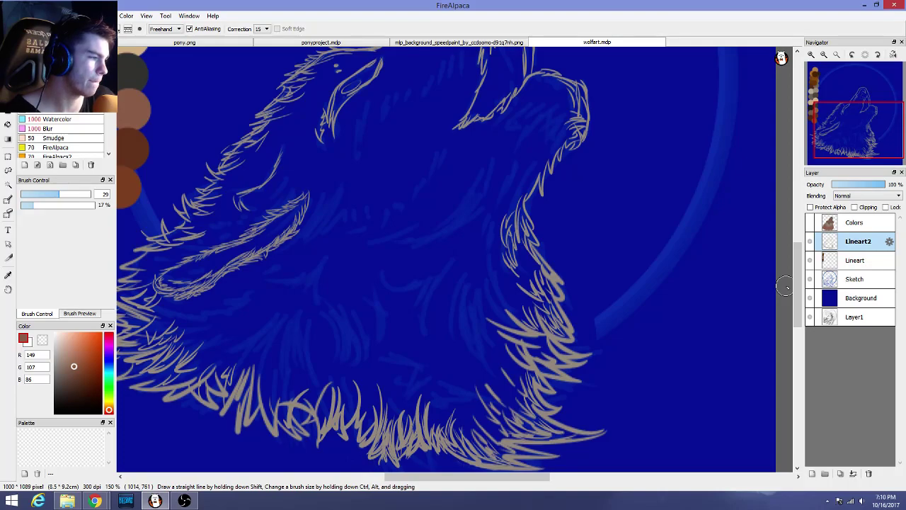
pyautogui.scroll(-3, 794, 289)
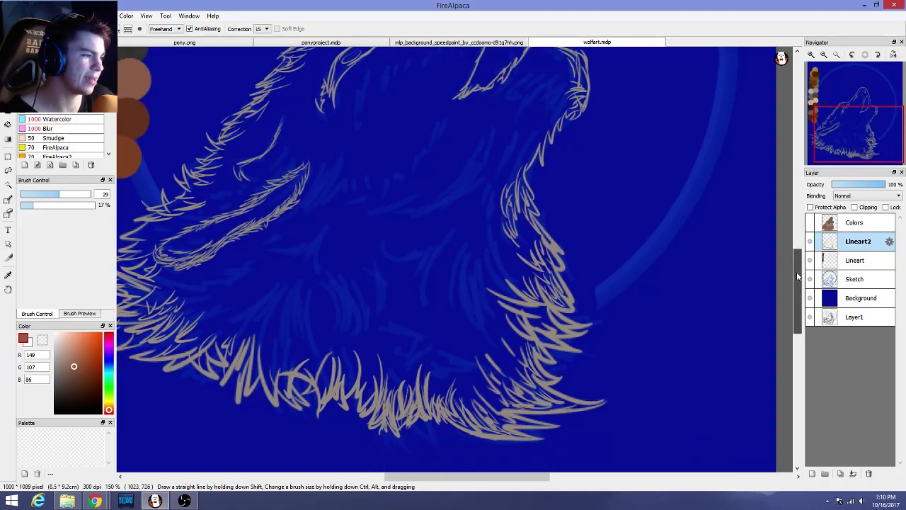
pyautogui.scroll(1, 475, 279)
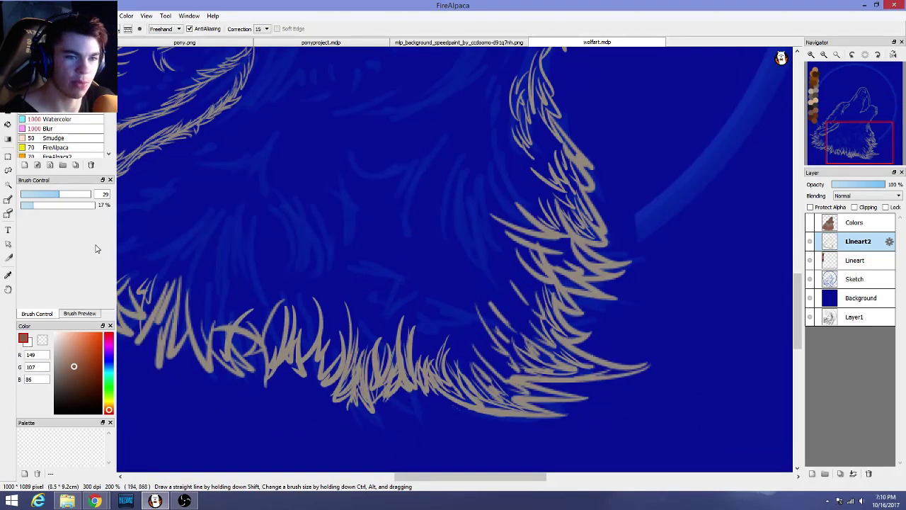
pyautogui.moveTo(458, 317); pyautogui.dragTo(474, 346)
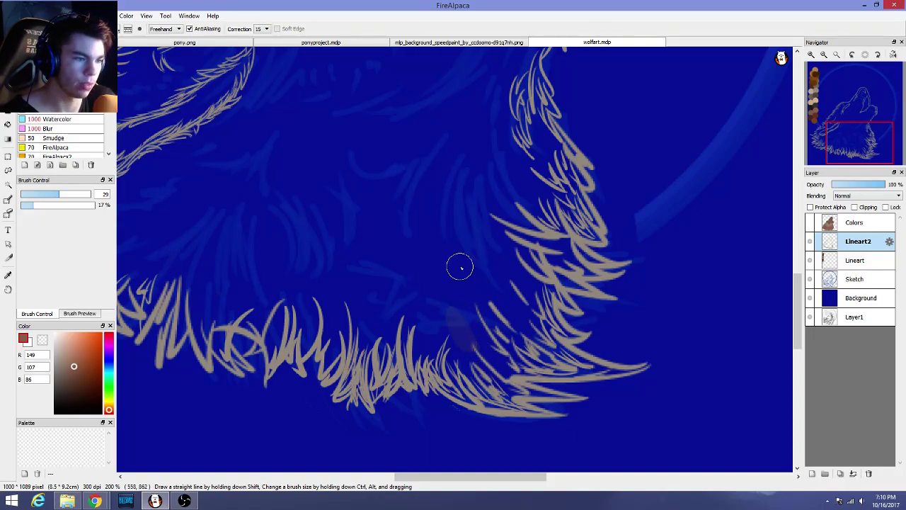
pyautogui.hotkey('ctrl', 'z')
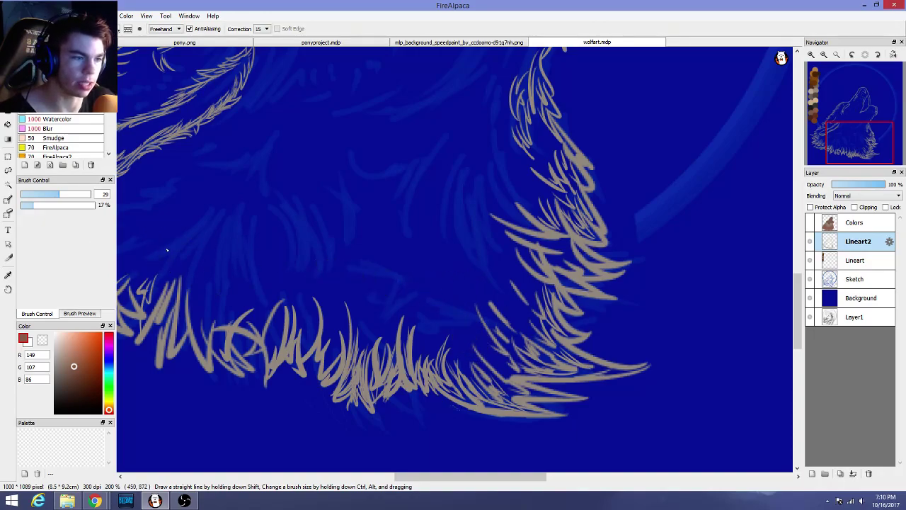
# Set the brush size to 10.3 and the brush opacity to 77%
pyautogui.moveTo(56, 206)
pyautogui.mouseDown()
pyautogui.moveTo(78, 205)
pyautogui.moveTo(28, 199)
pyautogui.moveTo(37, 198)
pyautogui.mouseUp()
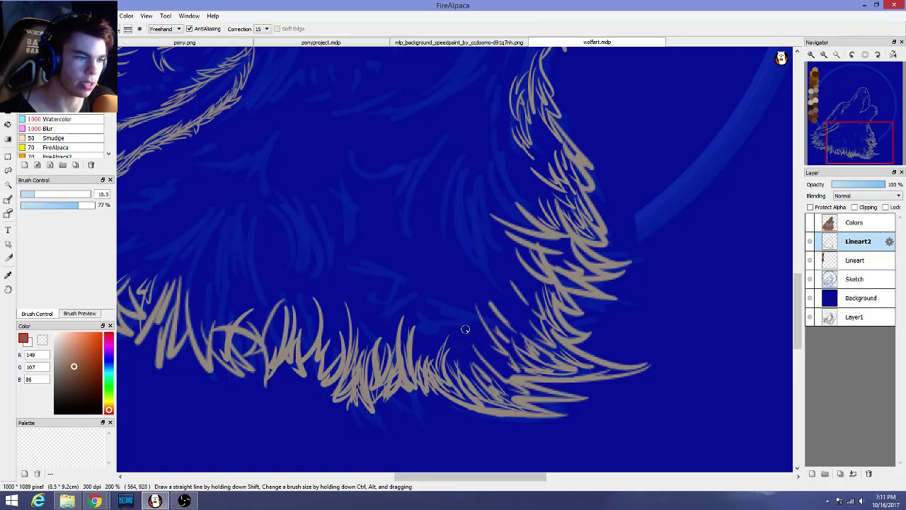
# Try thicker reddish-brown fur strokes among the grey lines of the lower front neck fur on Lineart2
pyautogui.moveTo(463, 317)
pyautogui.mouseDown()
pyautogui.moveTo(479, 350)
pyautogui.moveTo(466, 304)
pyautogui.mouseUp()
pyautogui.moveTo(472, 370)
pyautogui.mouseDown()
pyautogui.moveTo(450, 318)
pyautogui.moveTo(468, 323)
pyautogui.mouseUp()
pyautogui.moveTo(508, 375); pyautogui.dragTo(477, 325)
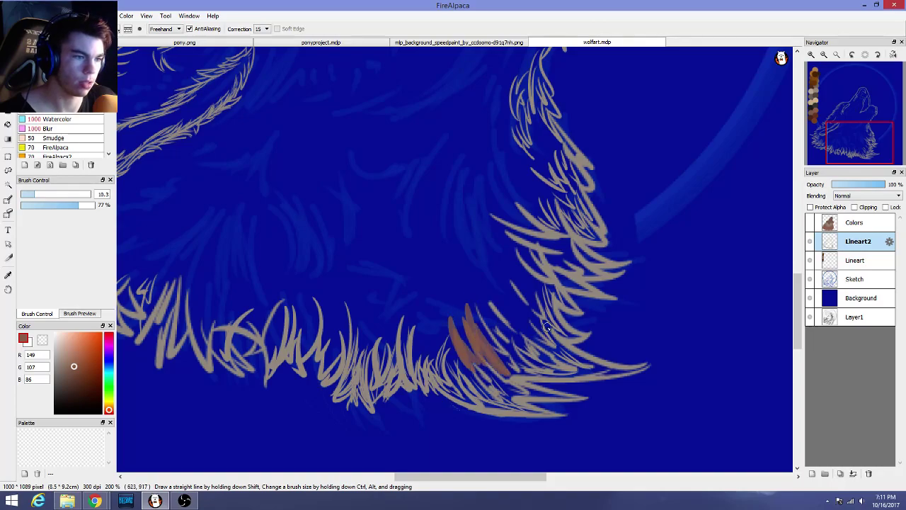
pyautogui.scroll(-3, 550, 329)
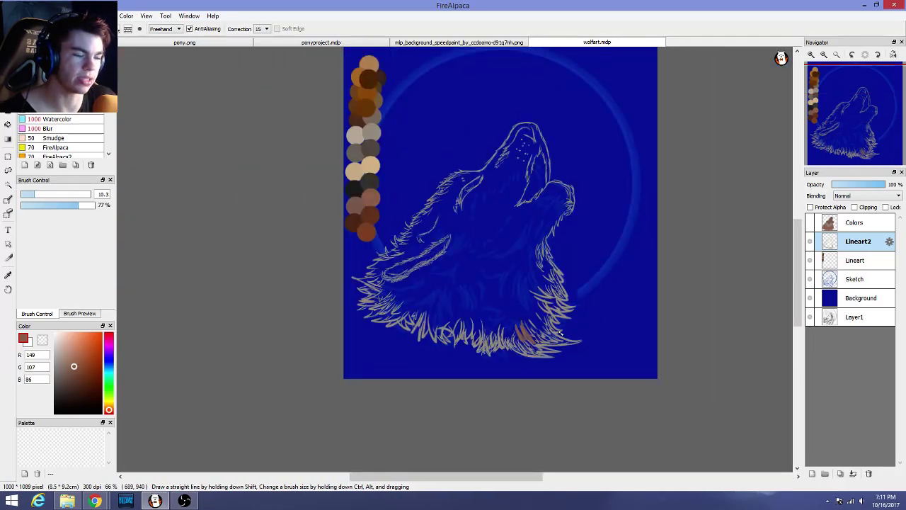
pyautogui.scroll(3, 559, 333)
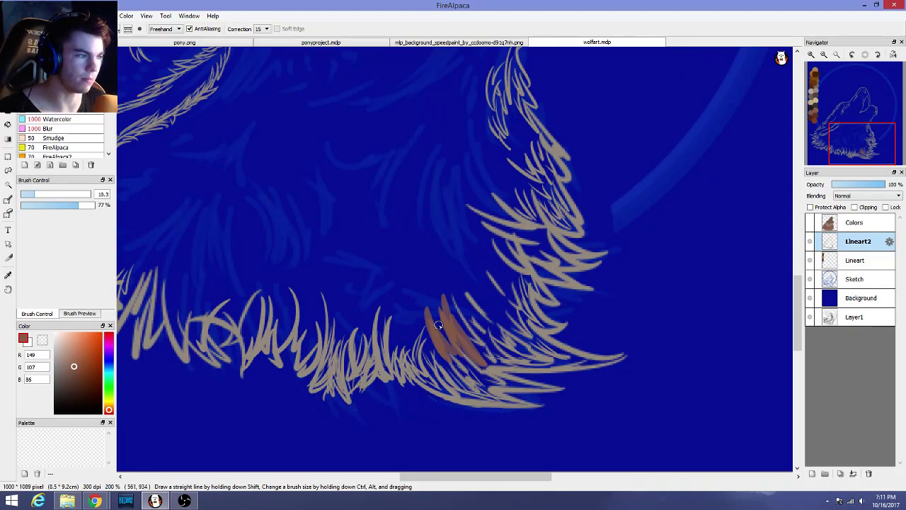
# Undo the thicker reddish-brown strokes on the lower front neck fur
pyautogui.hotkey('ctrl', 'z')
pyautogui.hotkey('ctrl', 'z')
pyautogui.hotkey('ctrl', 'z')
pyautogui.hotkey('ctrl', 'z')
pyautogui.hotkey('ctrl', 'z')
pyautogui.hotkey('ctrl', 'z')
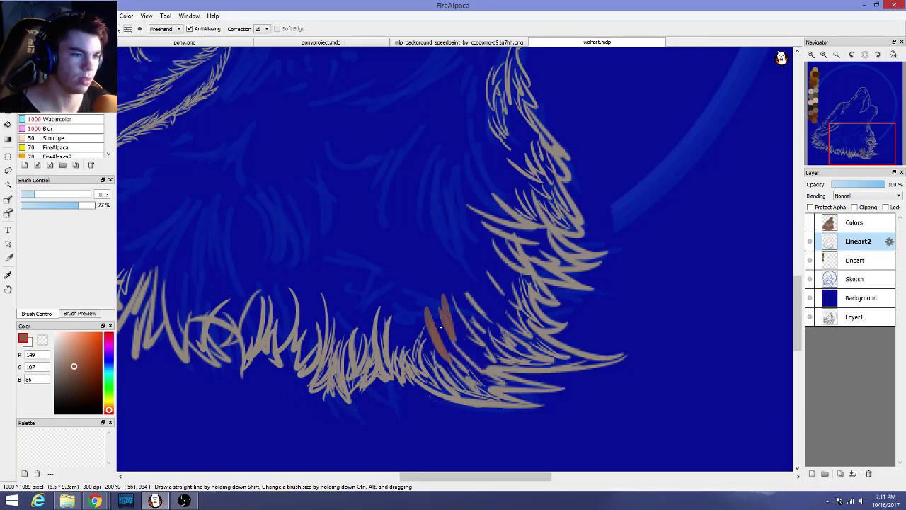
# Paint reddish-brown fur strokes behind the grey lines of the lower front neck fur on the Lineart layer
pyautogui.click(855, 260)
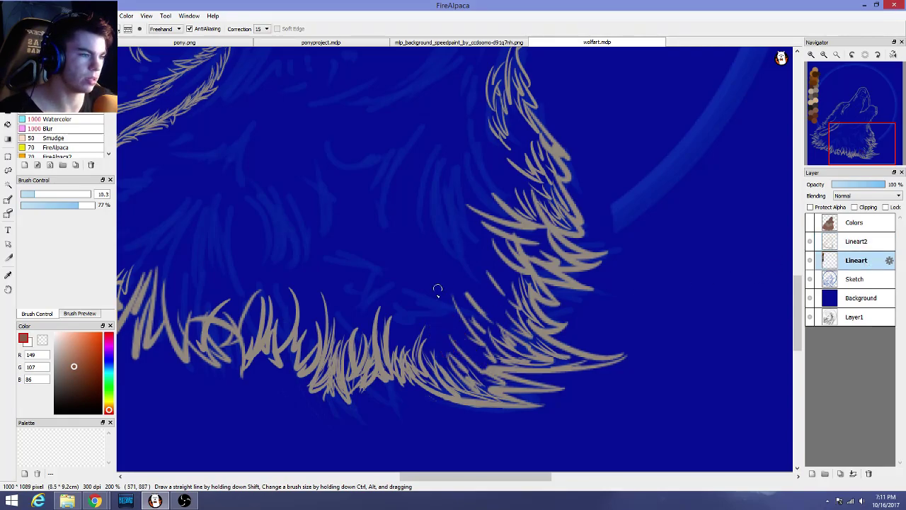
pyautogui.moveTo(473, 354)
pyautogui.mouseDown()
pyautogui.moveTo(451, 311)
pyautogui.moveTo(484, 367)
pyautogui.moveTo(459, 355)
pyautogui.moveTo(481, 363)
pyautogui.mouseUp()
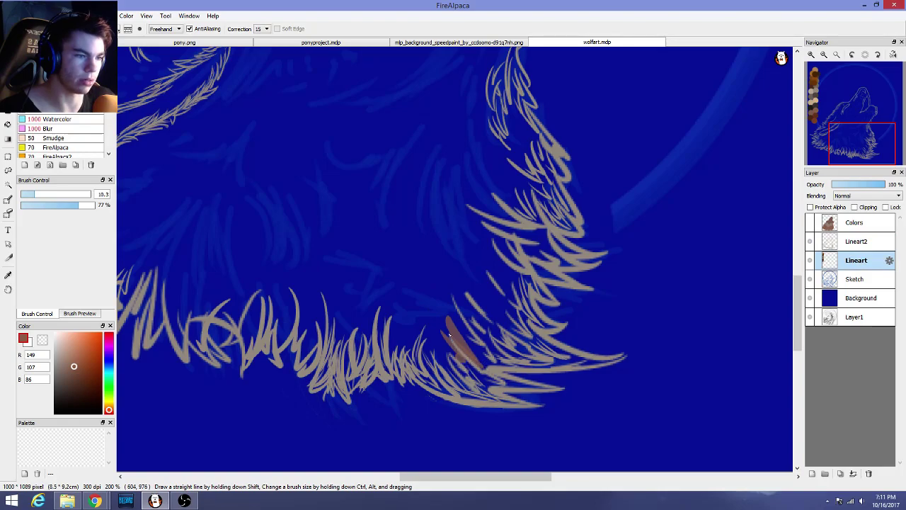
pyautogui.moveTo(450, 330)
pyautogui.mouseDown()
pyautogui.moveTo(482, 360)
pyautogui.moveTo(508, 360)
pyautogui.moveTo(495, 358)
pyautogui.mouseUp()
pyautogui.moveTo(453, 327); pyautogui.dragTo(526, 359)
pyautogui.moveTo(484, 335); pyautogui.dragTo(528, 353)
pyautogui.moveTo(463, 316); pyautogui.dragTo(552, 357)
pyautogui.scroll(-3, 463, 290)
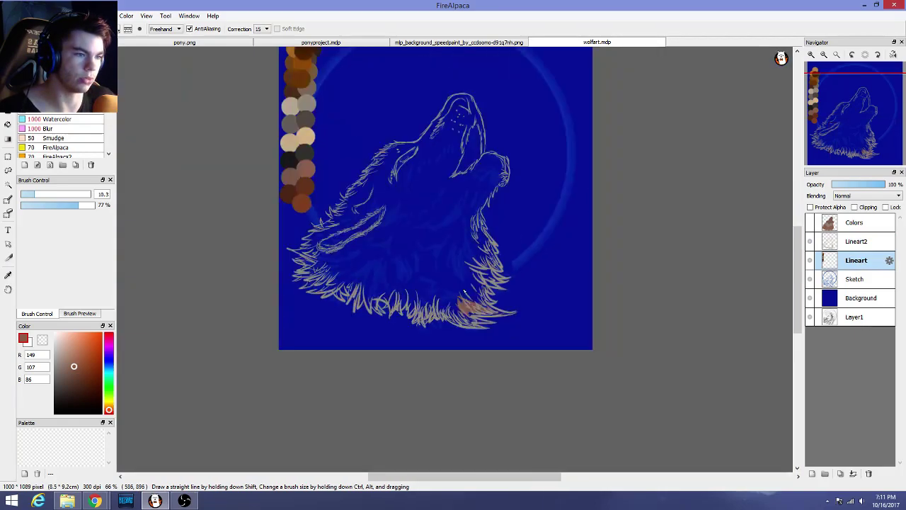
pyautogui.scroll(3, 463, 289)
pyautogui.scroll(-3, 464, 291)
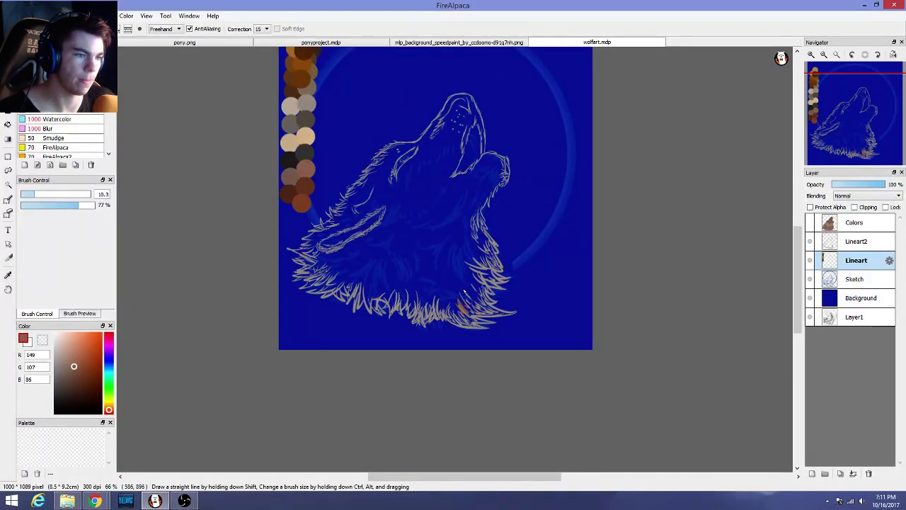
# Show the Colors layer and set its blending mode to Normal
pyautogui.click(810, 223)
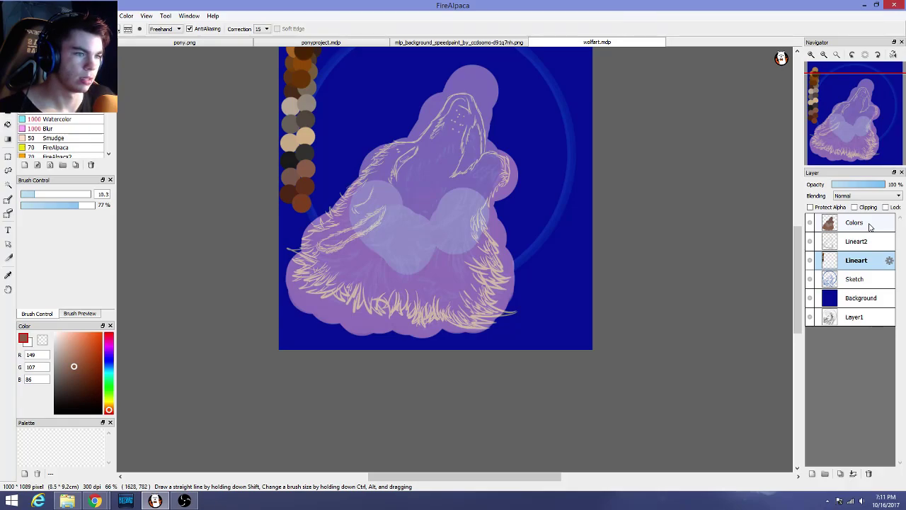
pyautogui.click(865, 222)
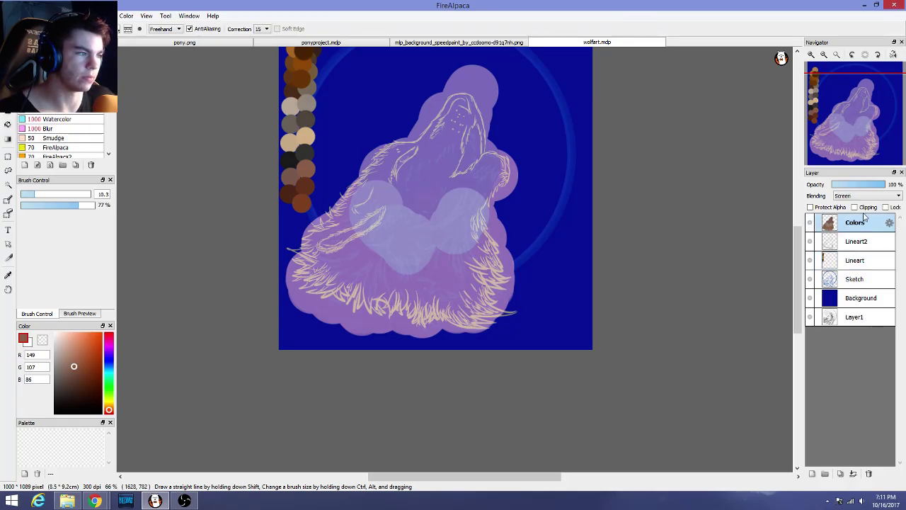
pyautogui.click(865, 196)
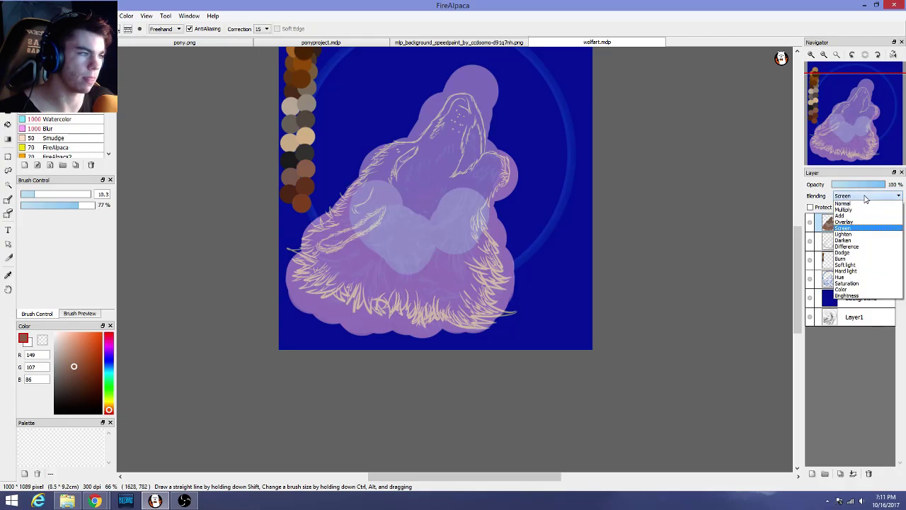
pyautogui.click(859, 204)
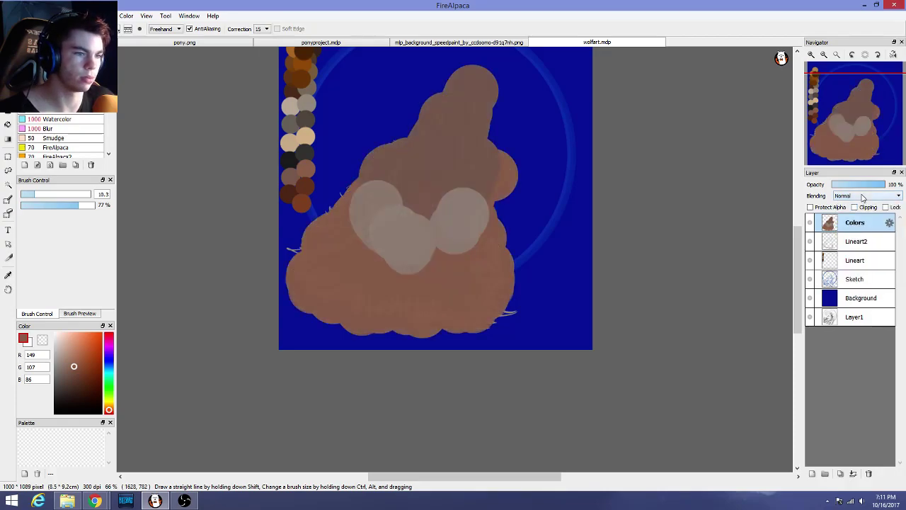
# Cycle the Colors layer's blending through modes including Multiply, Overlay, Darken, Dodge and Burn, ending on Saturation
pyautogui.scroll(-1, 862, 196)
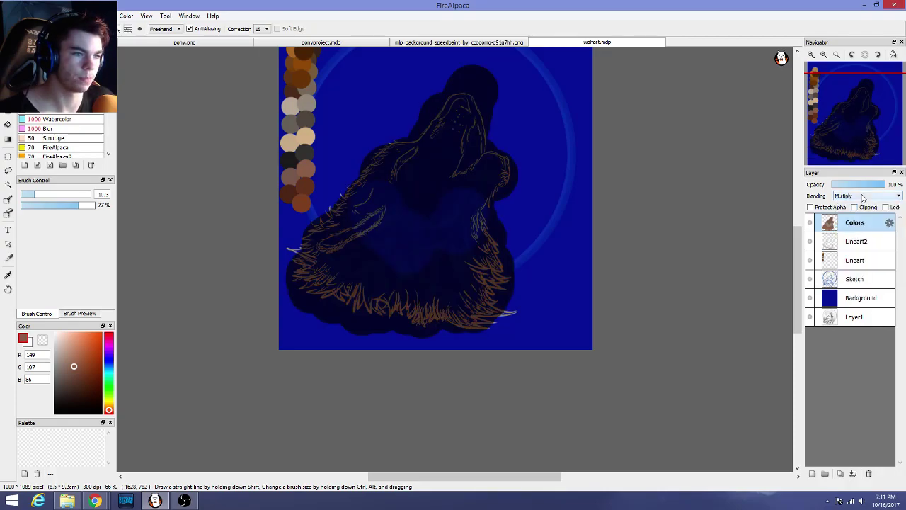
pyautogui.scroll(-2, 862, 196)
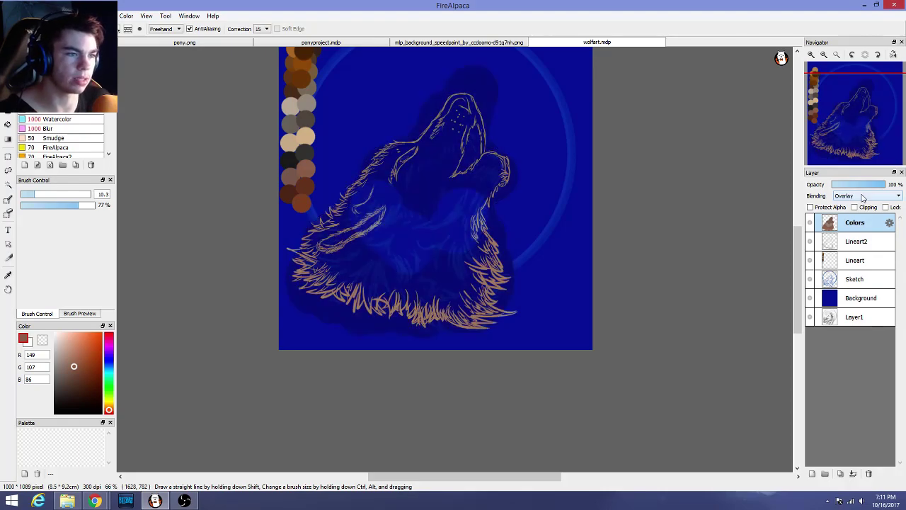
pyautogui.scroll(-4, 862, 196)
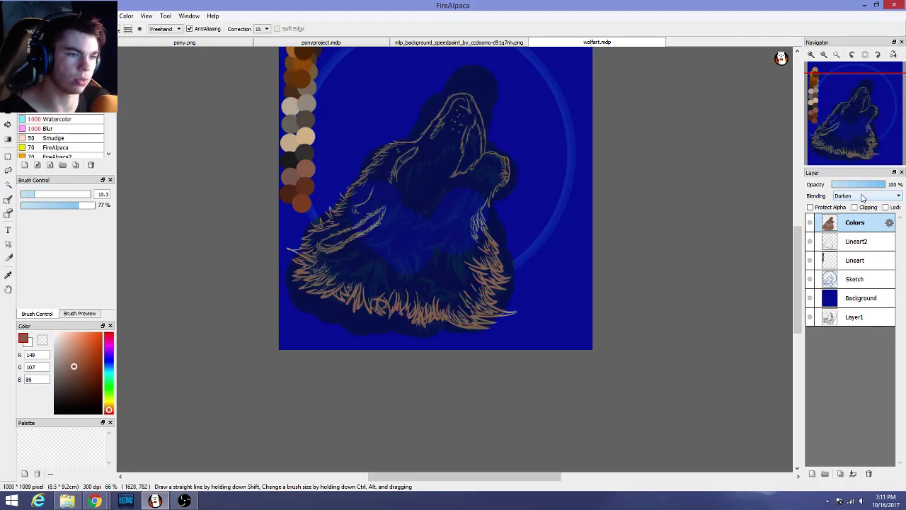
pyautogui.scroll(-1, 862, 196)
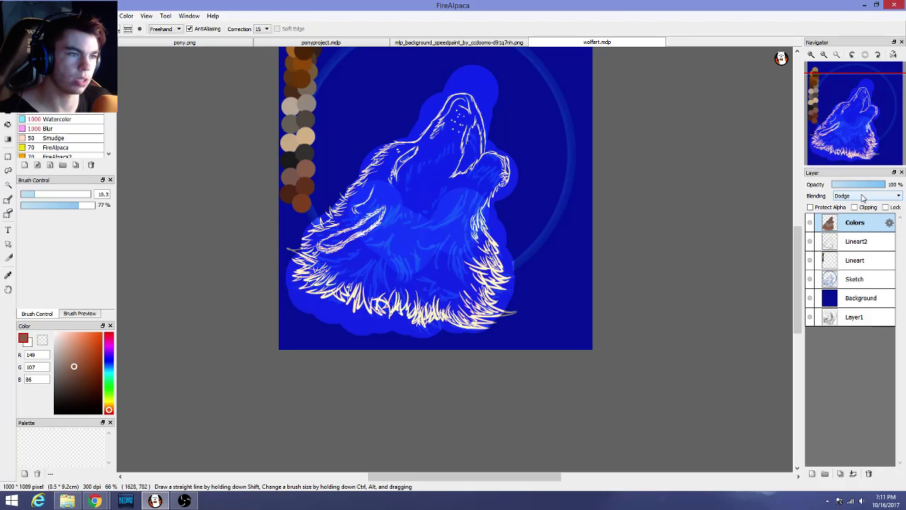
pyautogui.scroll(1, 862, 196)
pyautogui.scroll(-1, 863, 198)
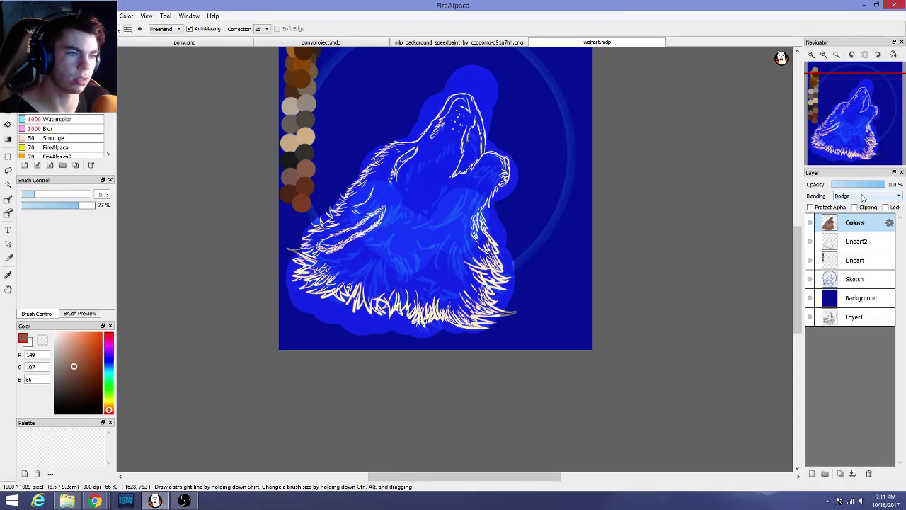
pyautogui.scroll(-4, 862, 197)
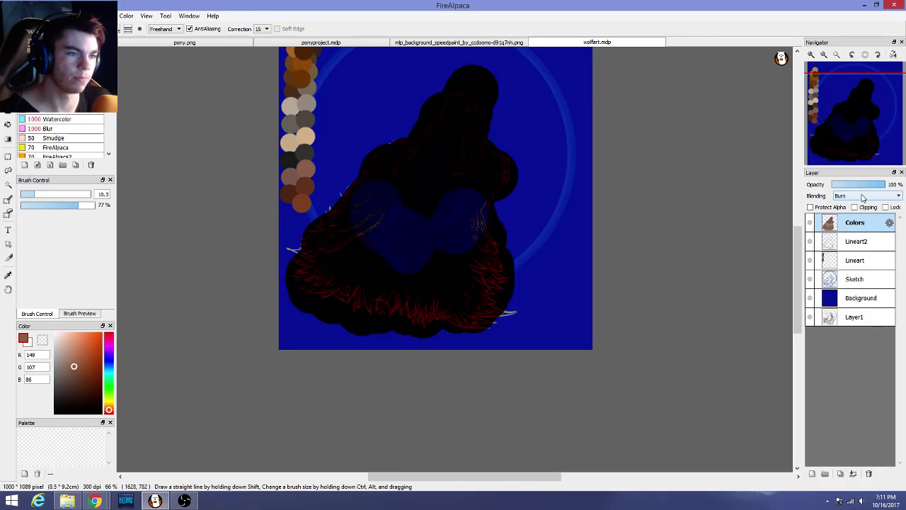
pyautogui.scroll(-1, 862, 197)
pyautogui.scroll(-1, 863, 197)
pyautogui.scroll(1, 862, 197)
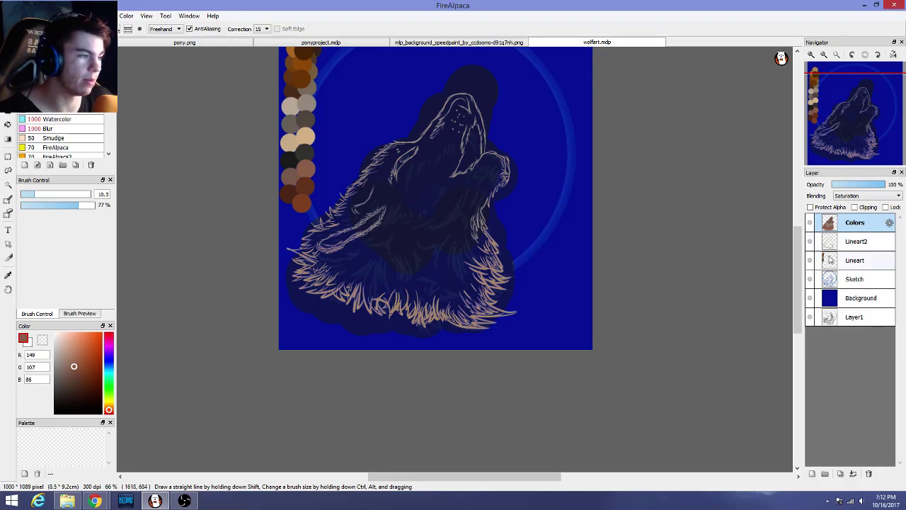
# Set the Colors layer's blending to Normal and move the layer between Lineart and Sketch
pyautogui.click(810, 223)
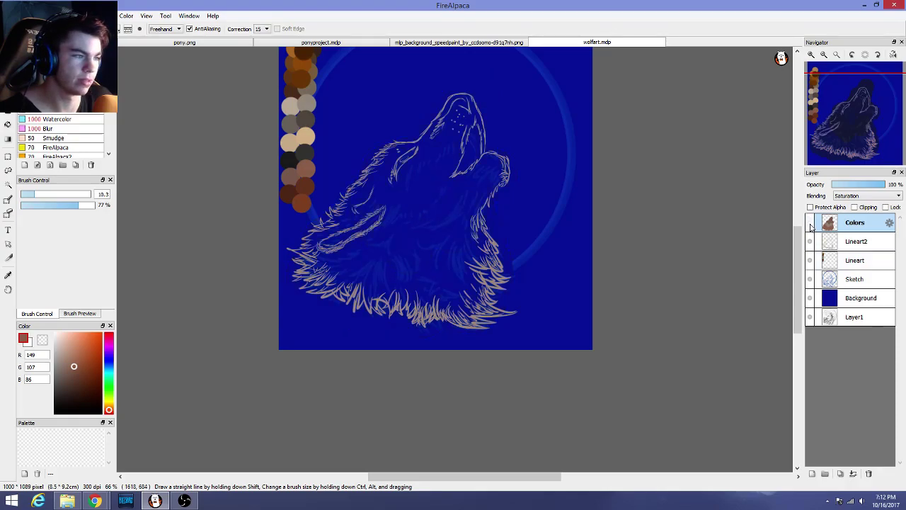
pyautogui.click(811, 223)
pyautogui.click(860, 196)
pyautogui.click(858, 205)
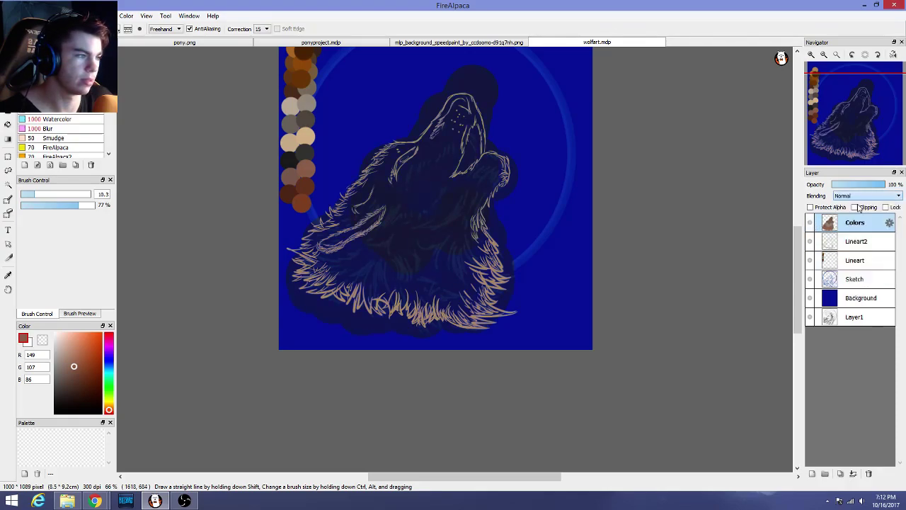
pyautogui.moveTo(877, 227); pyautogui.dragTo(873, 283)
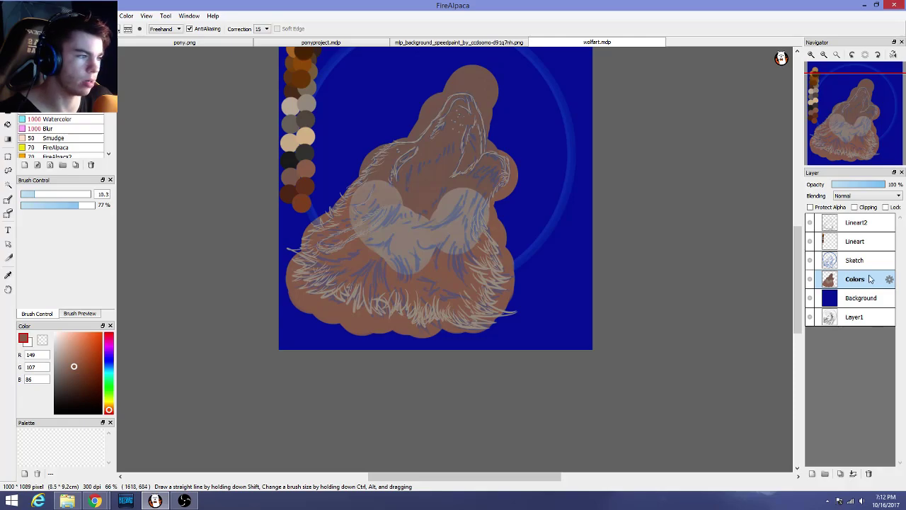
pyautogui.moveTo(873, 283); pyautogui.dragTo(870, 261)
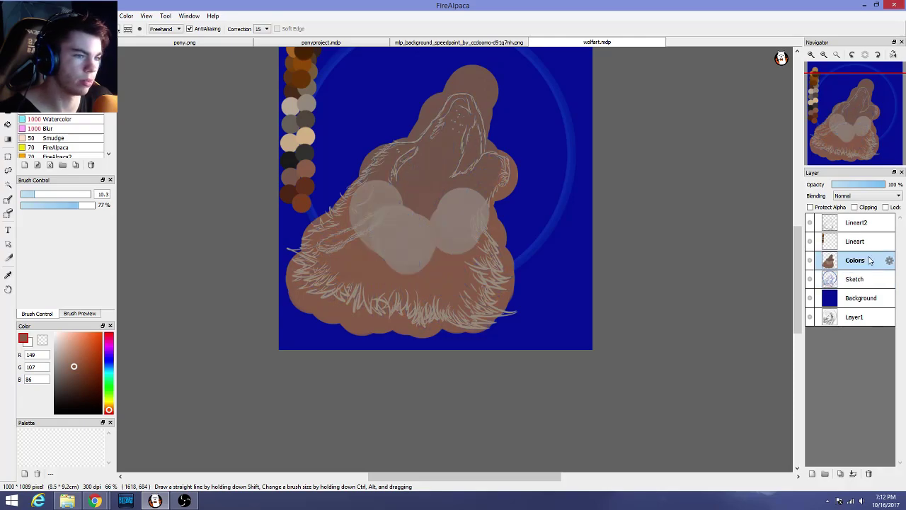
# Toggle the Colors layer's visibility to compare the line art with and without the fur colouring behind it
pyautogui.click(810, 262)
pyautogui.click(810, 262)
pyautogui.click(810, 261)
pyautogui.click(811, 261)
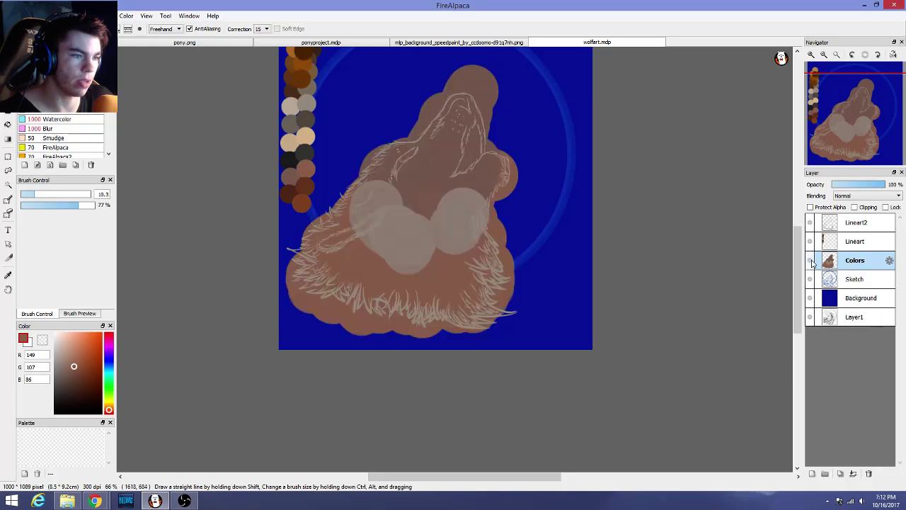
pyautogui.scroll(3, 520, 269)
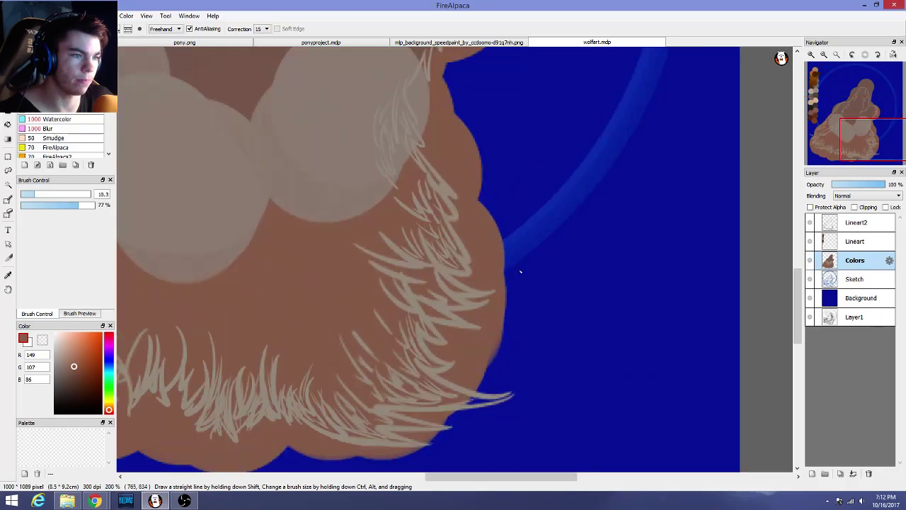
pyautogui.click(811, 262)
pyautogui.click(811, 262)
pyautogui.click(811, 262)
pyautogui.click(810, 262)
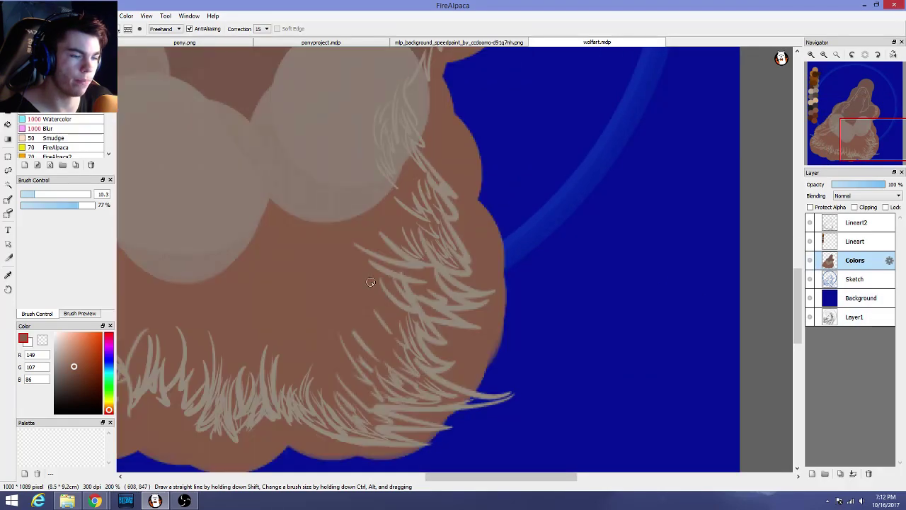
# Delete the Colors layer
pyautogui.scroll(-2, 371, 283)
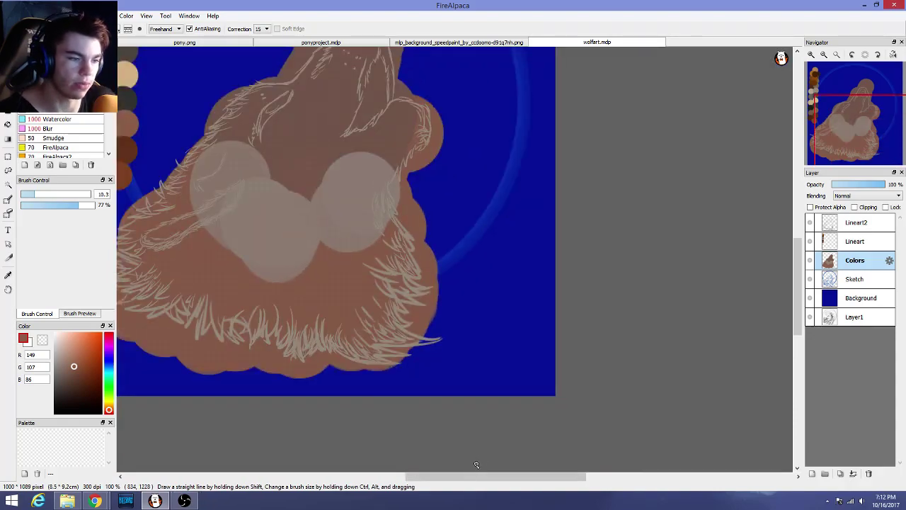
pyautogui.moveTo(474, 476); pyautogui.dragTo(436, 479)
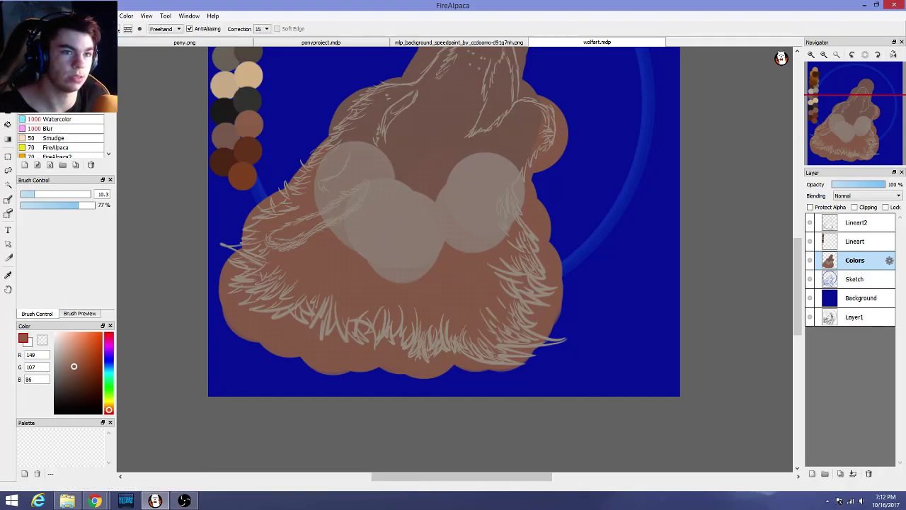
pyautogui.click(84, 16)
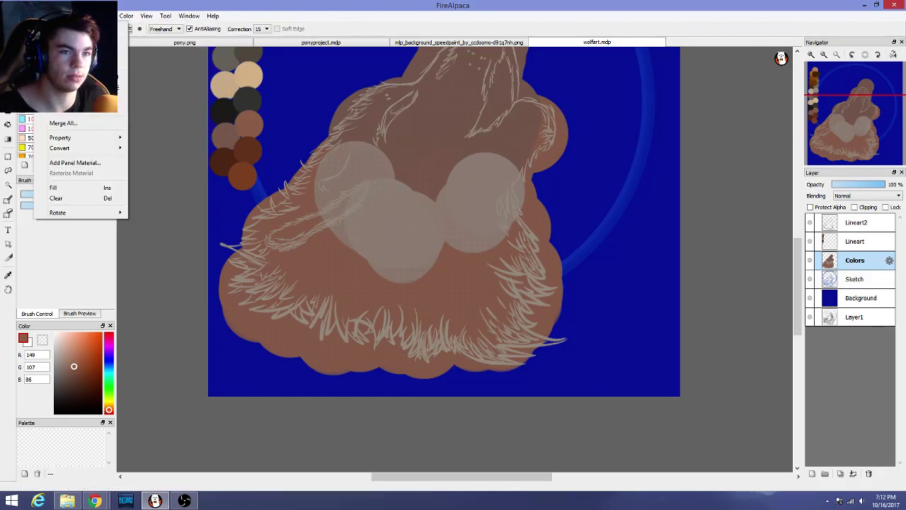
pyautogui.click(73, 113)
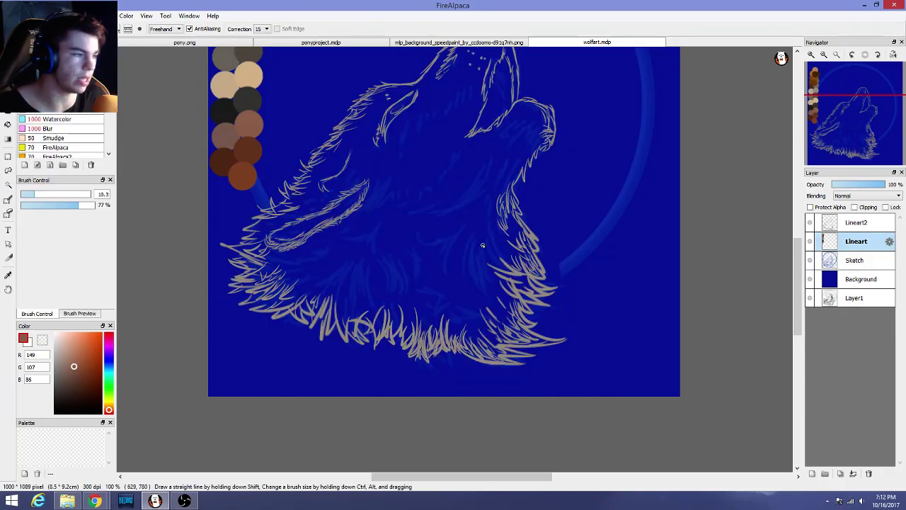
# Examine the wolf's line art from head to lower neck fur and check what the Lineart2 layer contains
pyautogui.scroll(1, 420, 208)
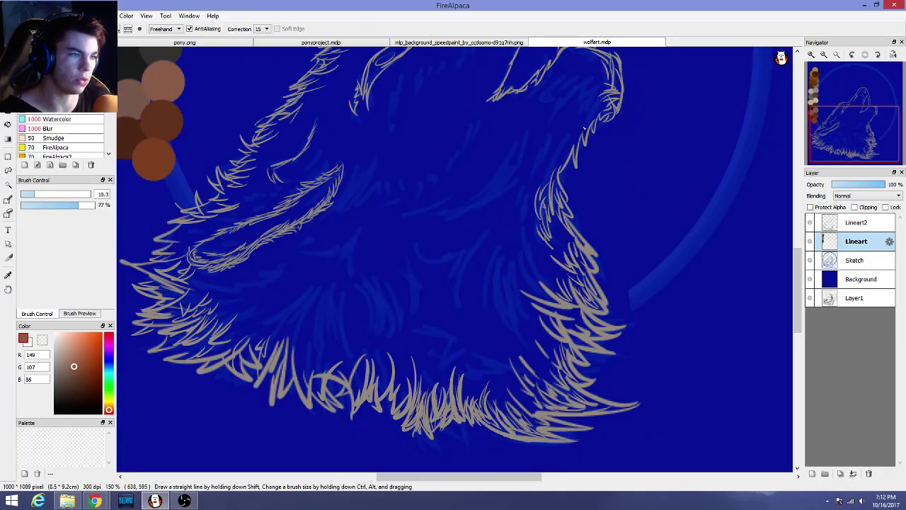
pyautogui.scroll(1, 411, 191)
pyautogui.scroll(-1, 409, 192)
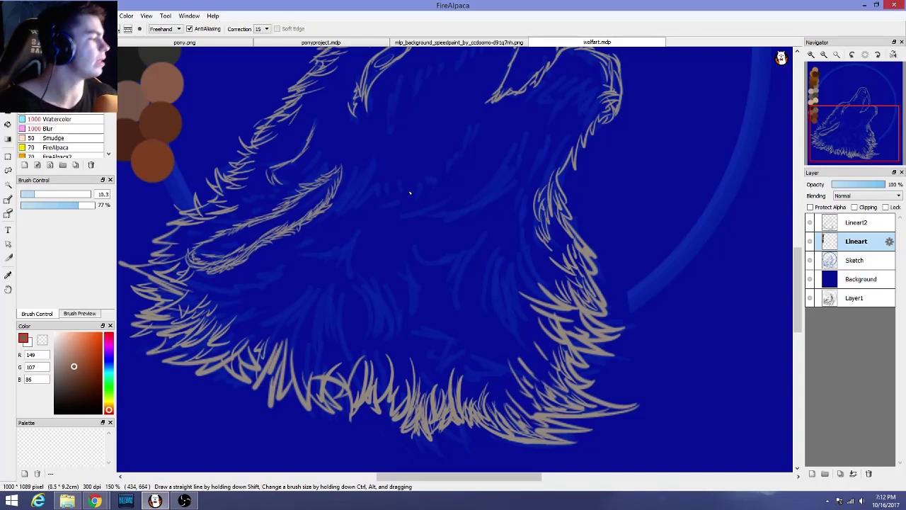
pyautogui.scroll(-3, 409, 192)
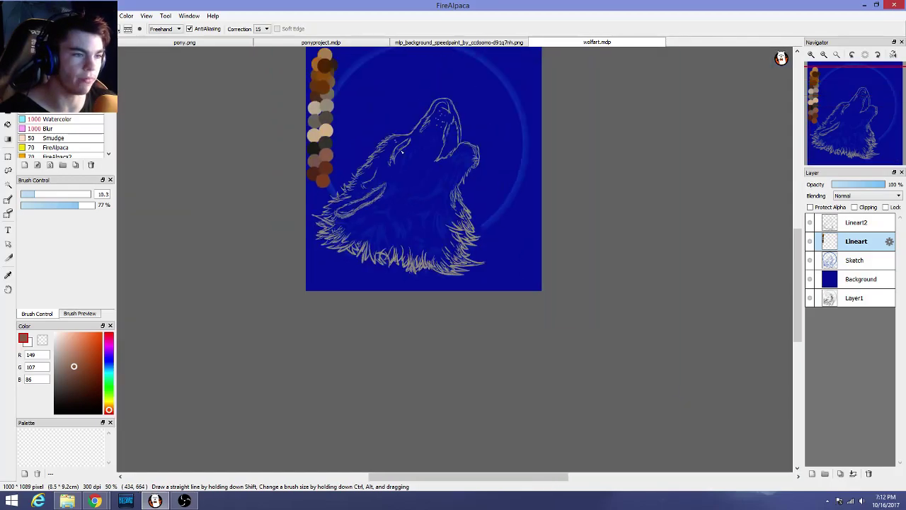
pyautogui.scroll(3, 373, 163)
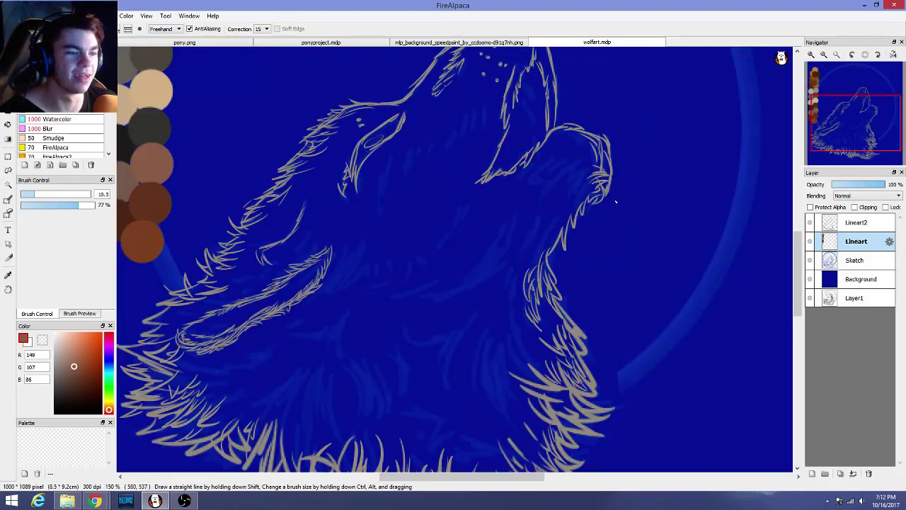
pyautogui.moveTo(797, 242); pyautogui.dragTo(798, 251)
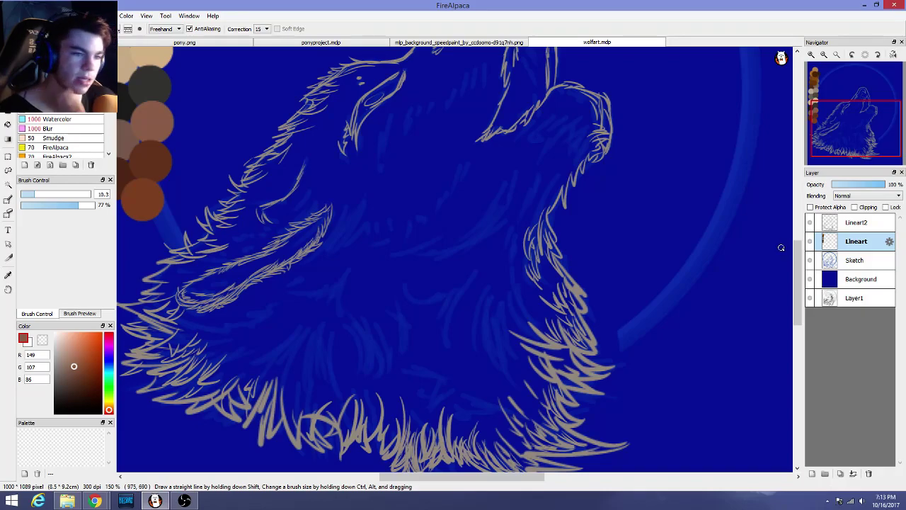
pyautogui.scroll(3, 516, 228)
pyautogui.scroll(-4, 433, 237)
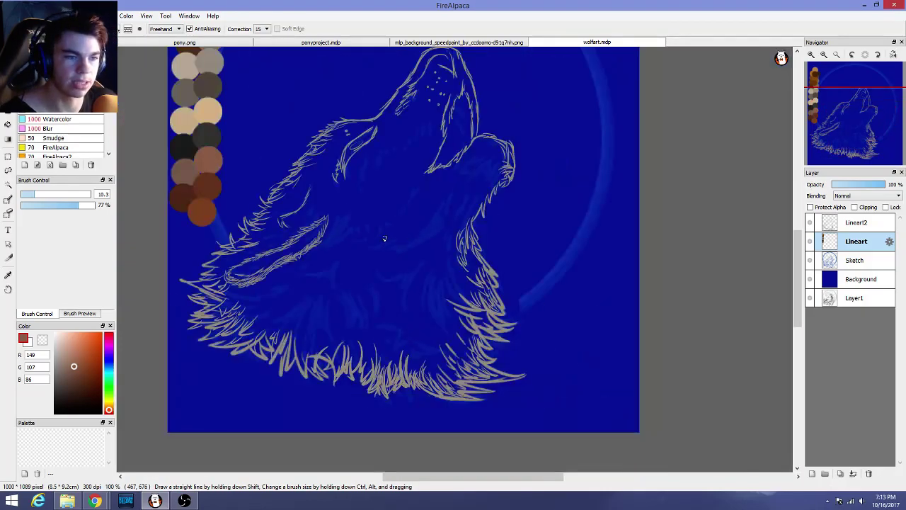
pyautogui.scroll(1, 392, 277)
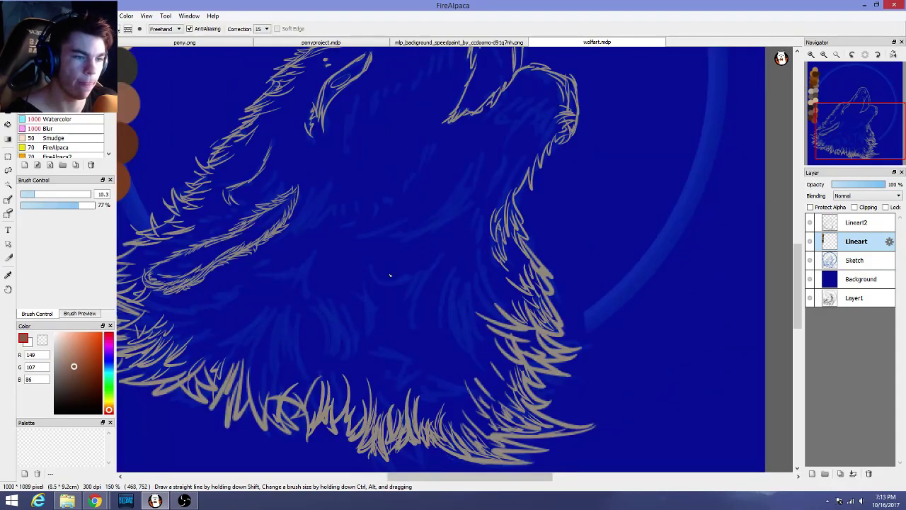
pyautogui.moveTo(796, 279); pyautogui.dragTo(746, 279)
pyautogui.scroll(3, 427, 263)
pyautogui.scroll(-6, 426, 263)
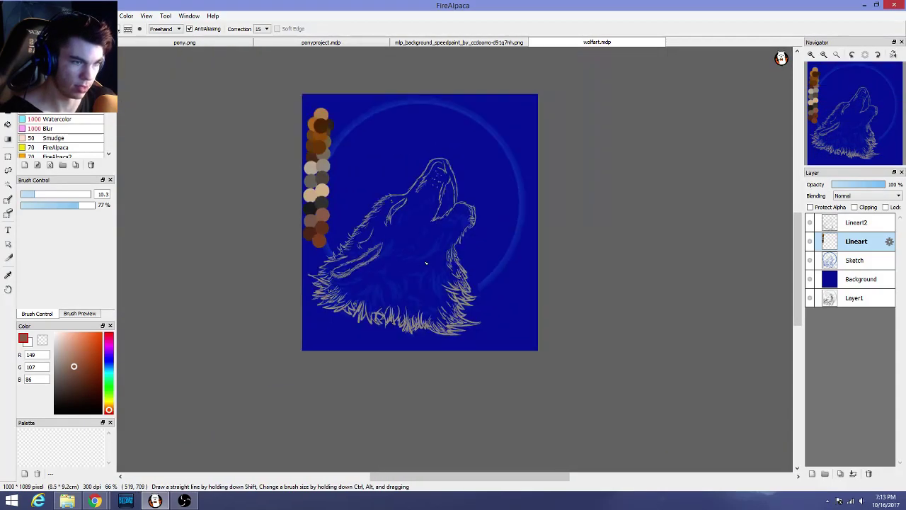
pyautogui.scroll(3, 408, 143)
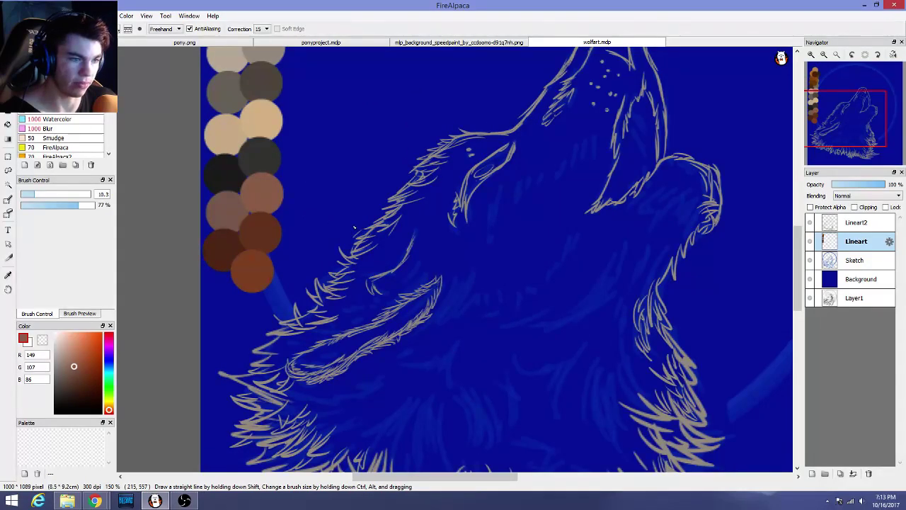
pyautogui.scroll(1, 549, 341)
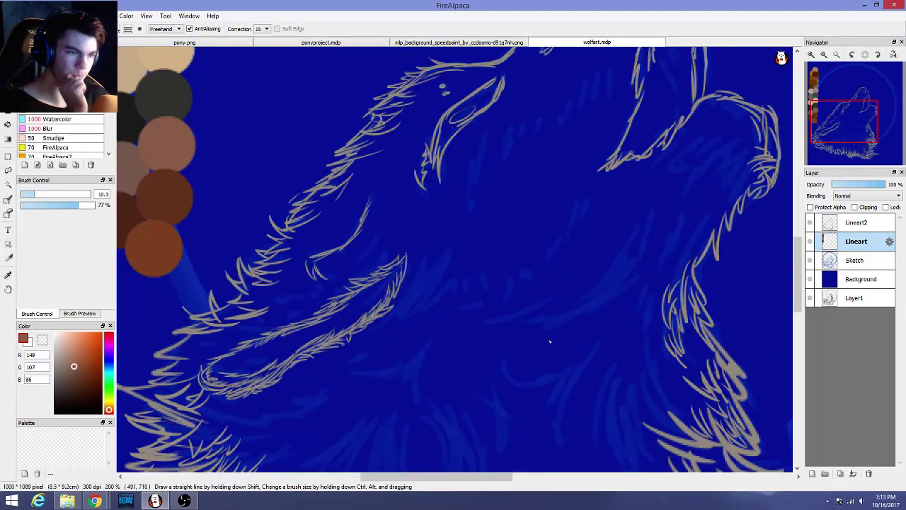
pyautogui.scroll(-5, 725, 334)
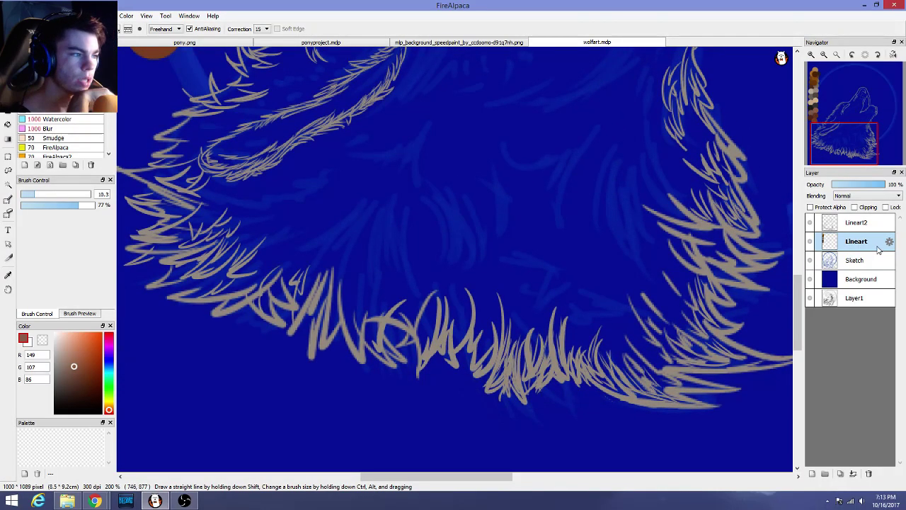
pyautogui.click(810, 222)
pyautogui.click(810, 222)
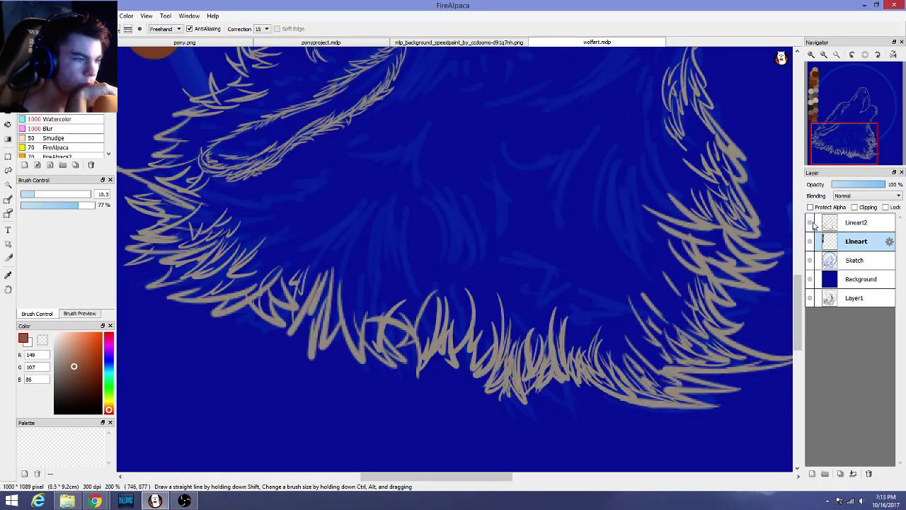
# Add a new layer above Lineart2 and name it Fur2
pyautogui.click(862, 227)
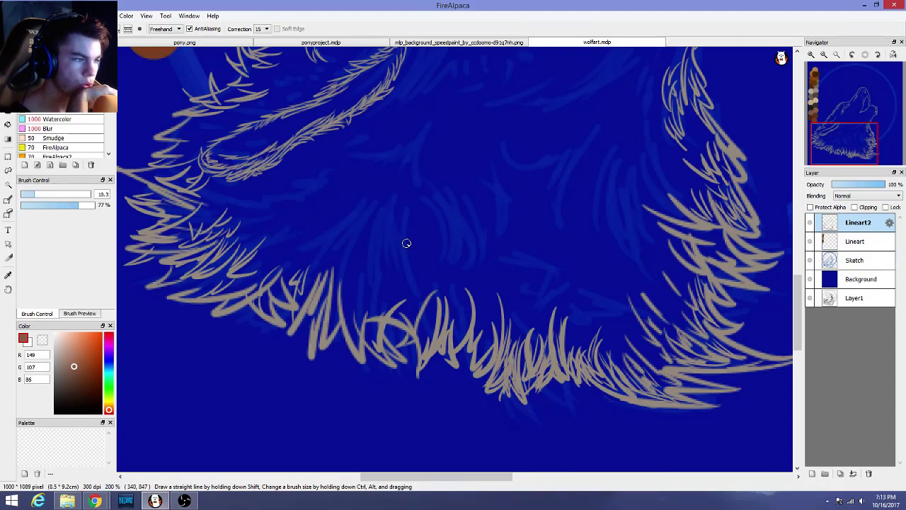
pyautogui.click(47, 16)
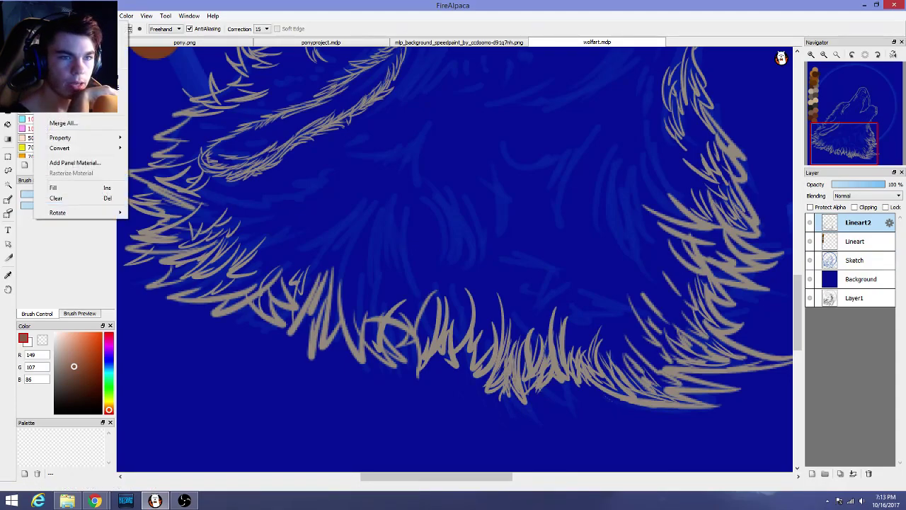
pyautogui.click(78, 27)
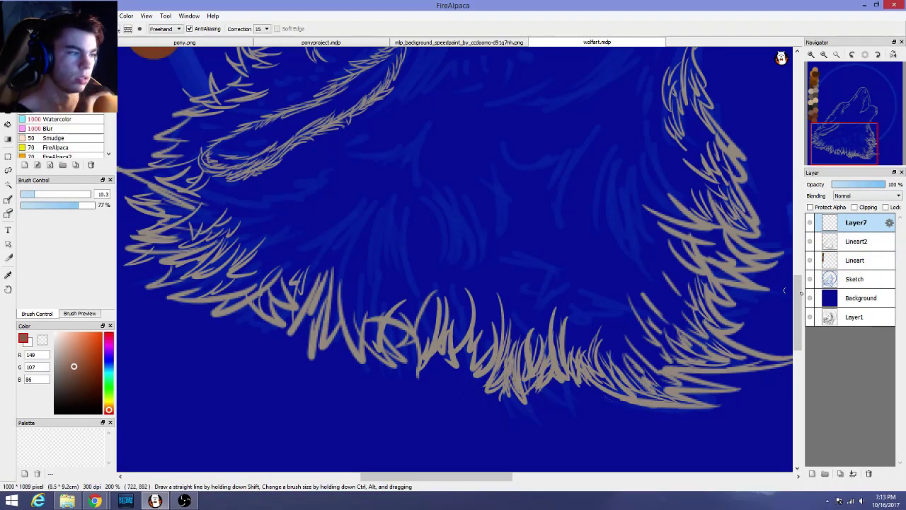
pyautogui.doubleClick(865, 228)
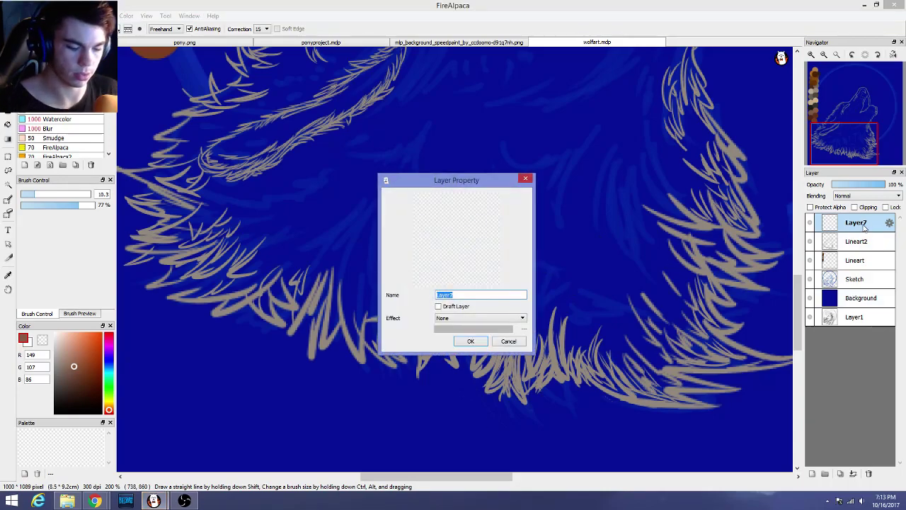
pyautogui.write('Fur2')
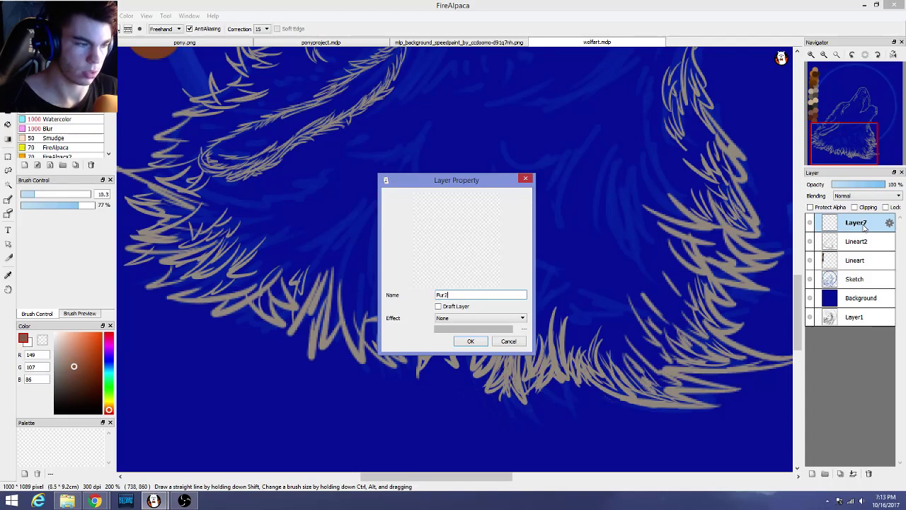
pyautogui.click(471, 341)
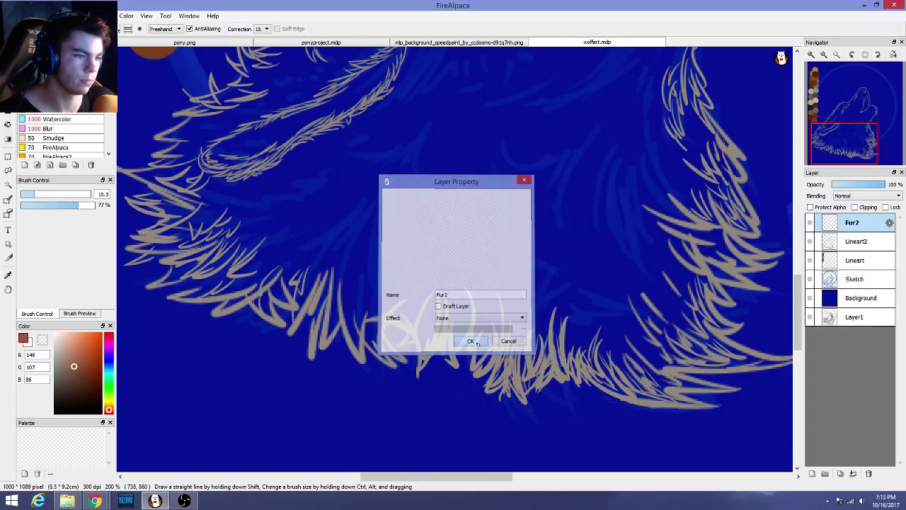
# Make Fur2 the active layer and set the brush to size 6.2 and 100% opacity for the lower neck fur
pyautogui.click(865, 242)
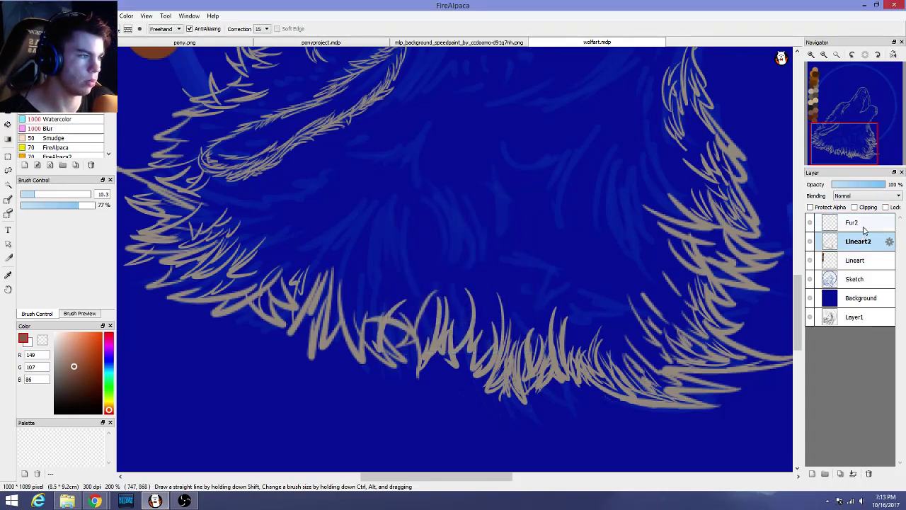
pyautogui.click(866, 261)
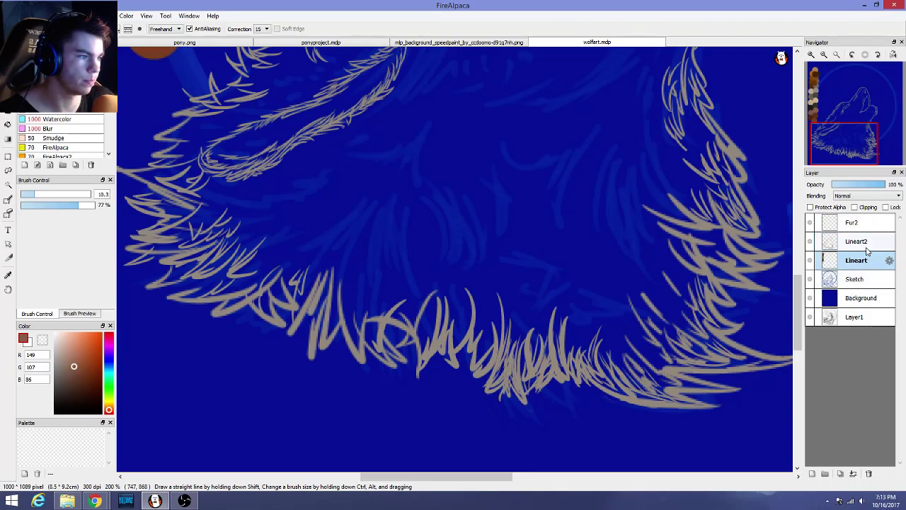
pyautogui.click(868, 246)
pyautogui.click(868, 229)
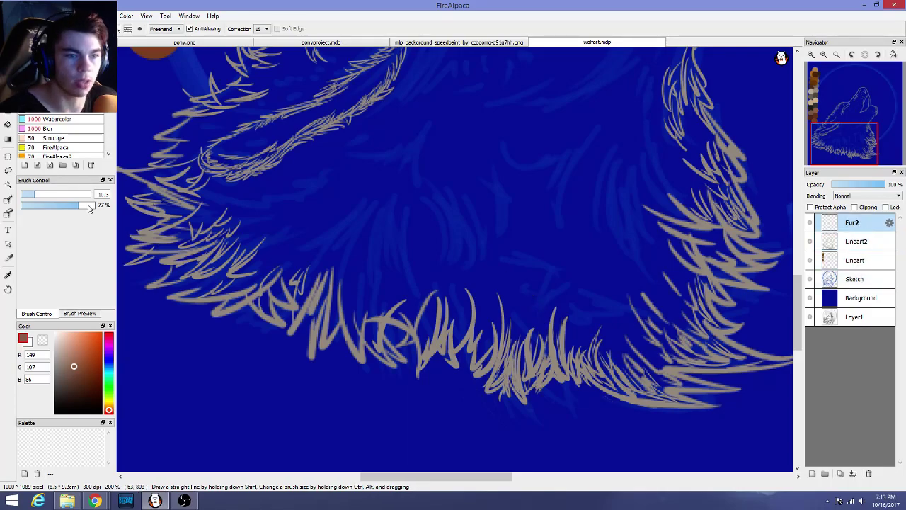
pyautogui.moveTo(31, 197); pyautogui.dragTo(29, 198)
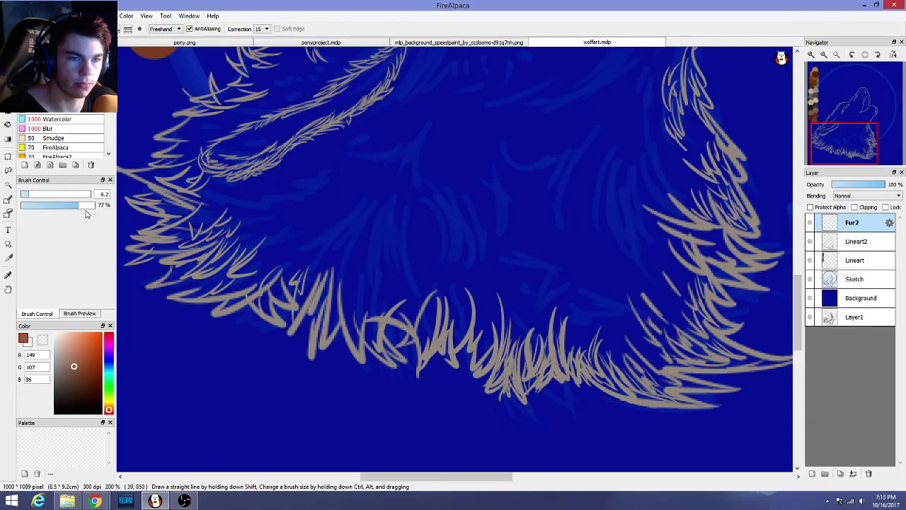
pyautogui.moveTo(80, 205); pyautogui.dragTo(99, 206)
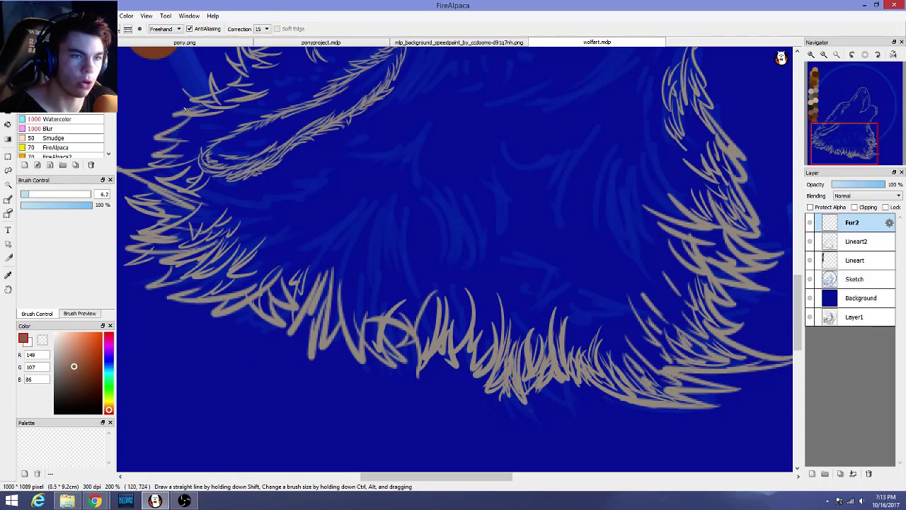
pyautogui.click(610, 328)
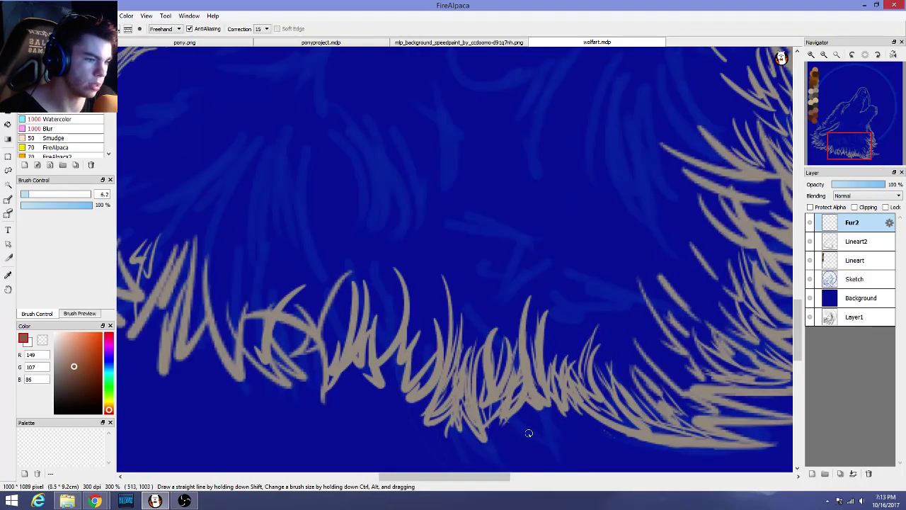
# Sample the dark grey-brown swatch (RGB 116, 110, 102) from the palette circles beside the wolf as the brush colour
pyautogui.moveTo(473, 477); pyautogui.dragTo(441, 477)
pyautogui.scroll(-2, 376, 303)
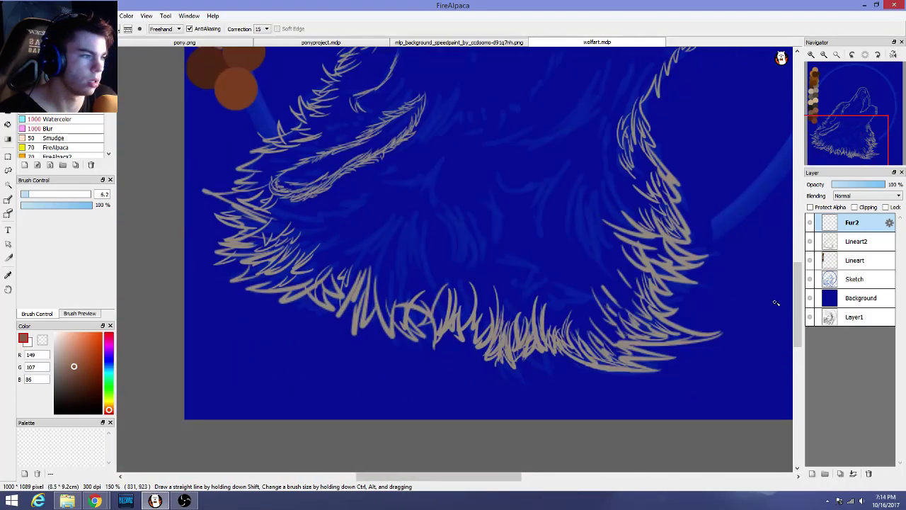
pyautogui.moveTo(798, 324); pyautogui.dragTo(798, 289)
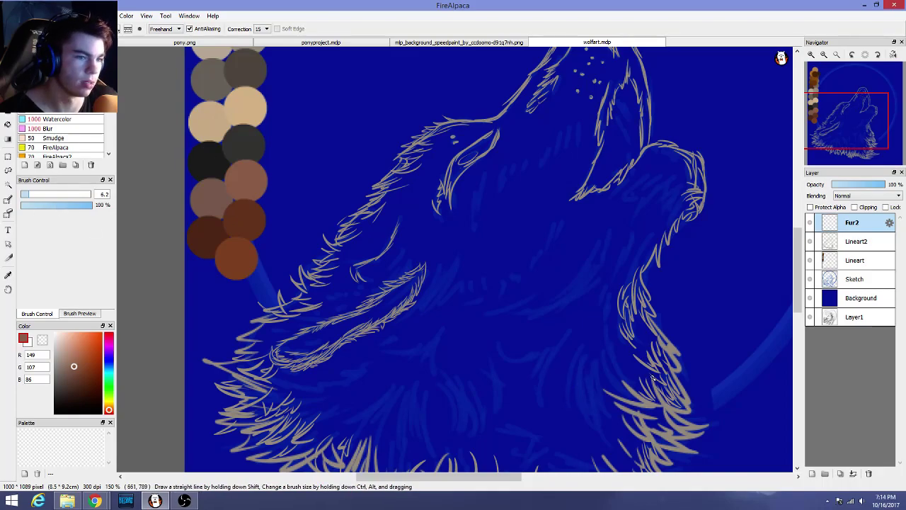
pyautogui.keyDown('alt'); pyautogui.click(214, 83); pyautogui.keyUp('alt')
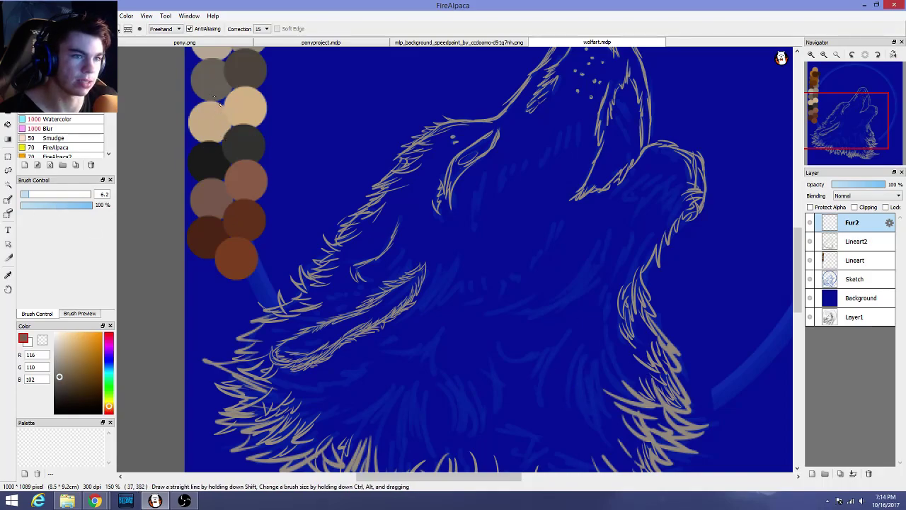
# Try dark grey-brown fur strokes at brush size 6.2 along the inner edge of the wolf's front chest fur, and undo them
pyautogui.moveTo(798, 308); pyautogui.dragTo(798, 334)
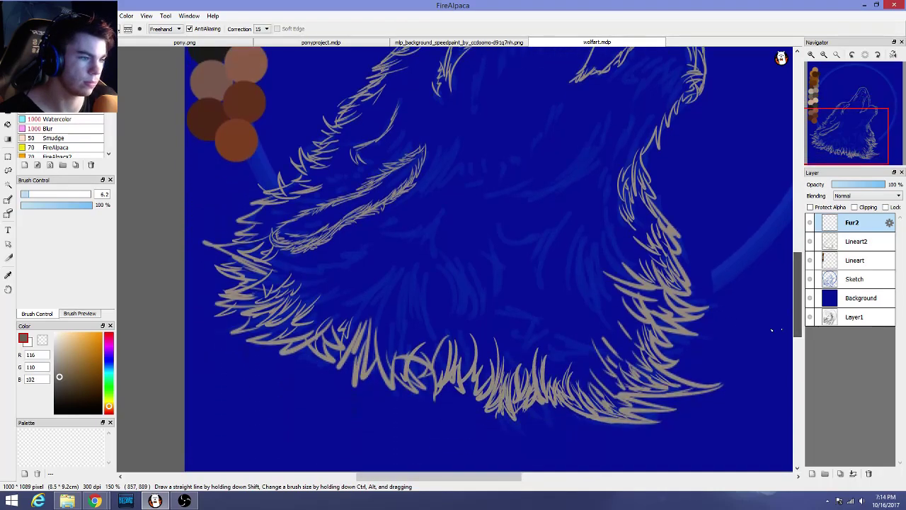
pyautogui.scroll(4, 665, 324)
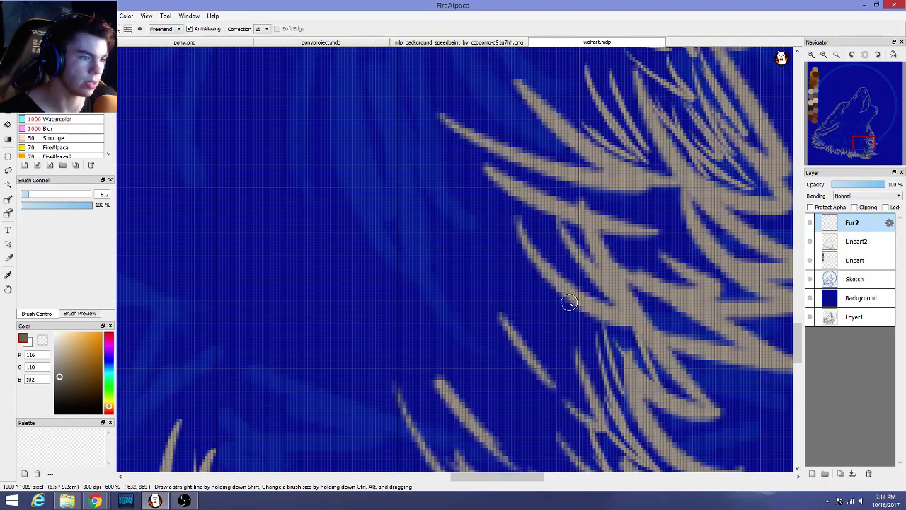
pyautogui.moveTo(561, 309)
pyautogui.mouseDown()
pyautogui.moveTo(498, 206)
pyautogui.moveTo(568, 313)
pyautogui.moveTo(441, 195)
pyautogui.mouseUp()
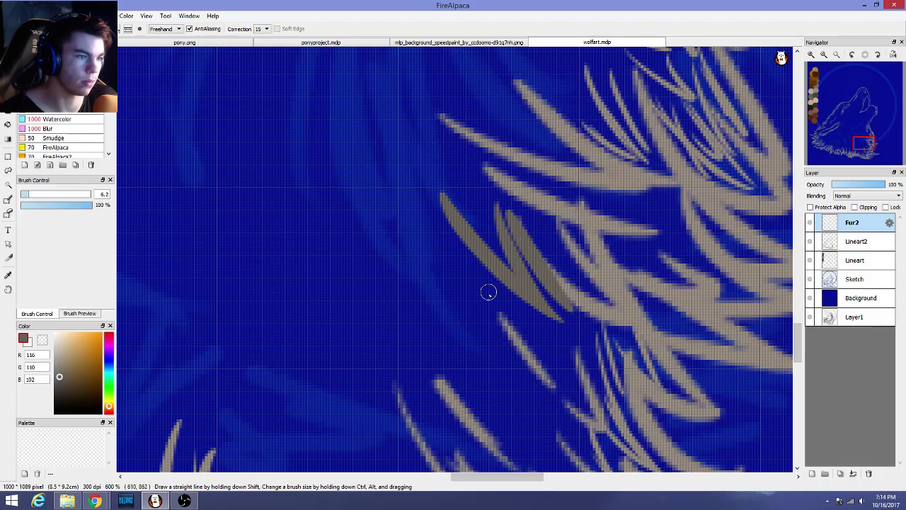
pyautogui.scroll(-4, 488, 294)
pyautogui.scroll(2, 494, 303)
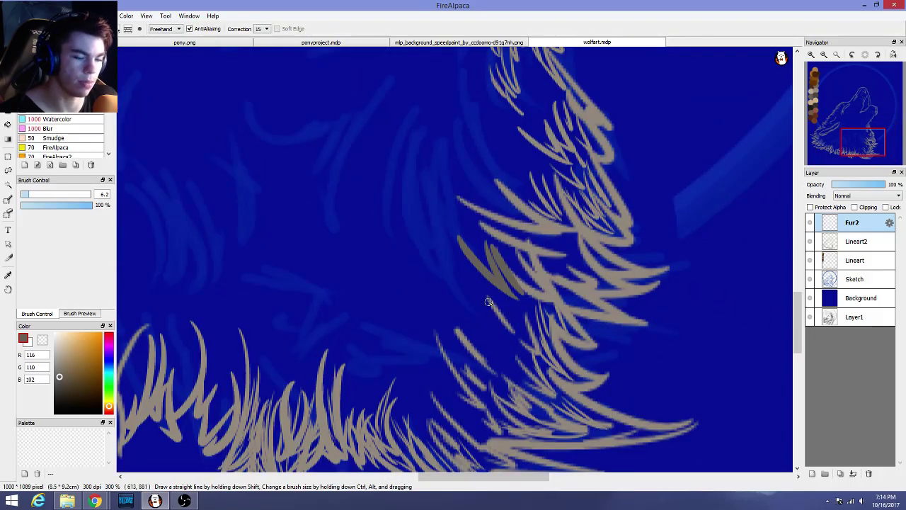
pyautogui.hotkey('ctrl', 'z')
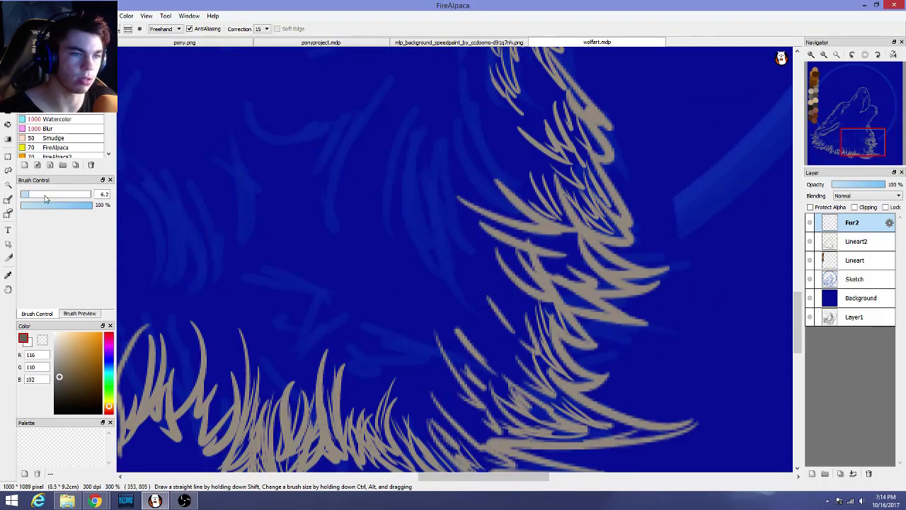
# Set the brush size to 3.9 and draw thin dark grey-brown fur strokes among the front chest fur on the Fur2 layer
pyautogui.click(25, 194)
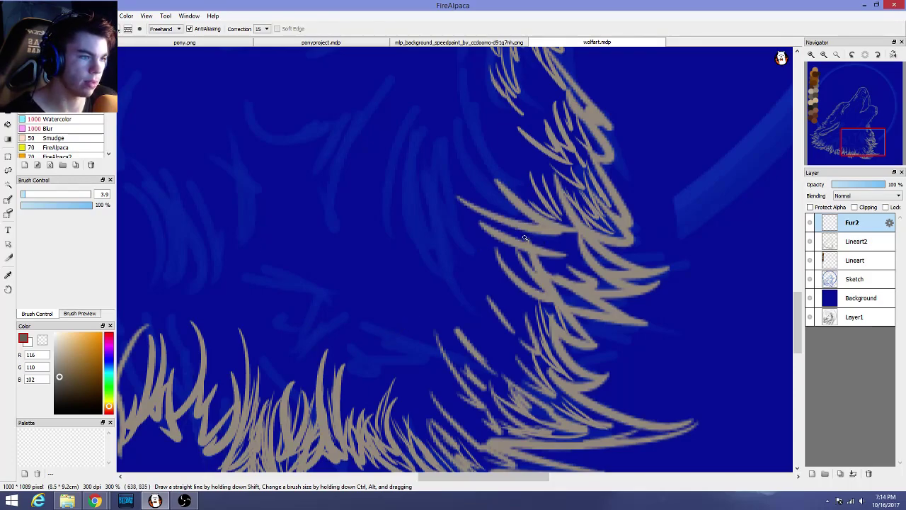
pyautogui.moveTo(525, 238); pyautogui.dragTo(580, 283)
pyautogui.moveTo(546, 215)
pyautogui.mouseDown()
pyautogui.moveTo(573, 283)
pyautogui.moveTo(559, 253)
pyautogui.moveTo(589, 273)
pyautogui.mouseUp()
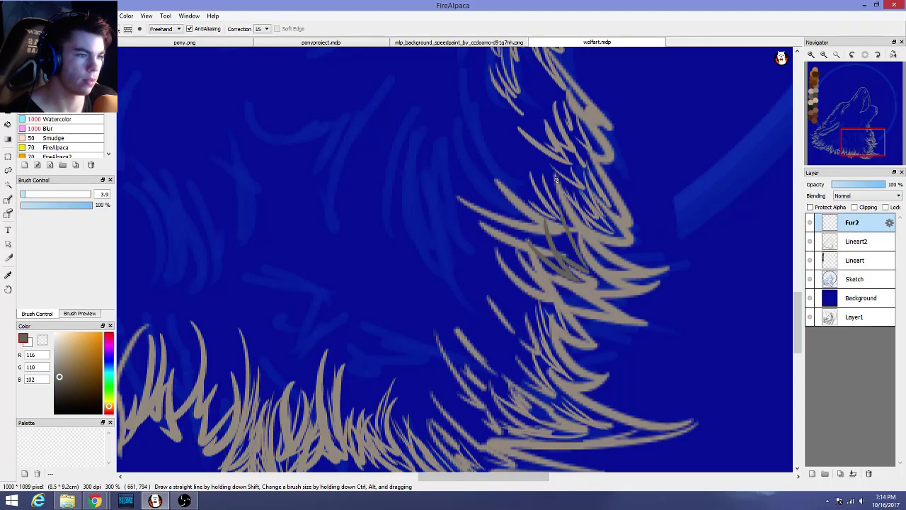
pyautogui.hotkey('ctrl', 'z')
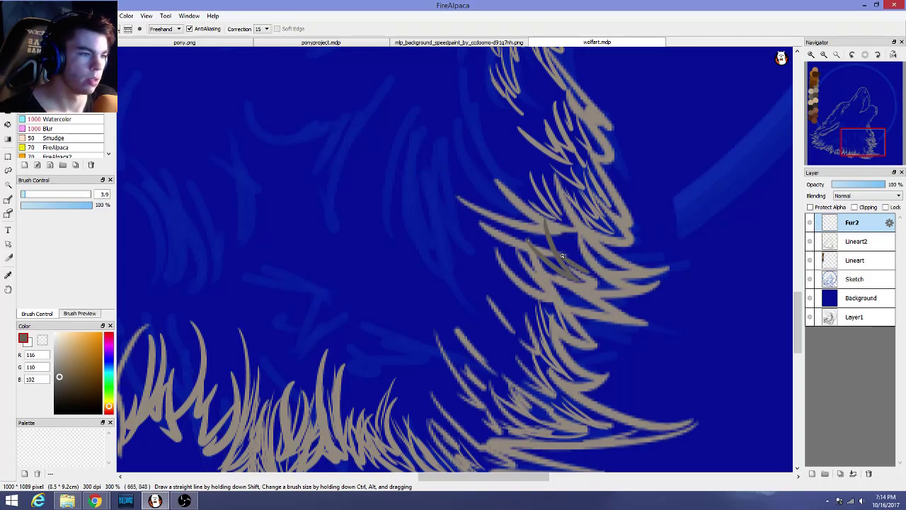
pyautogui.moveTo(572, 262); pyautogui.dragTo(552, 163)
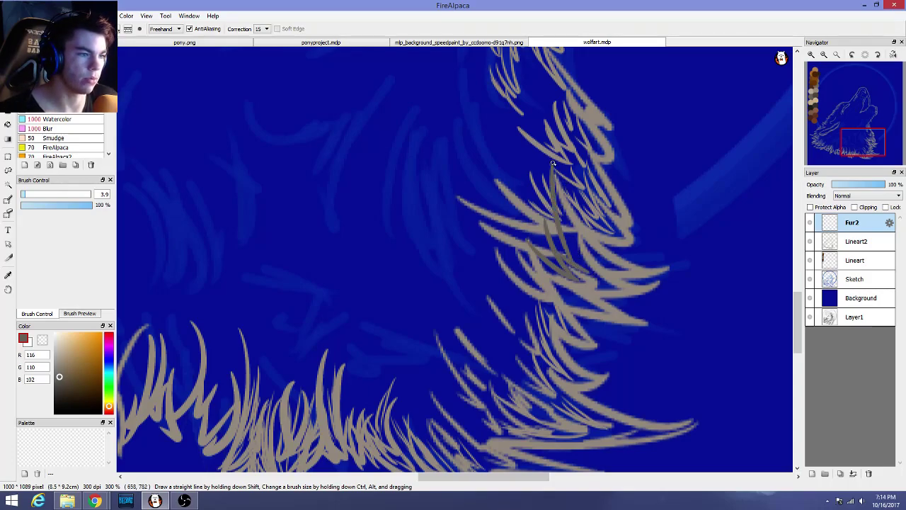
pyautogui.moveTo(571, 215); pyautogui.dragTo(553, 190)
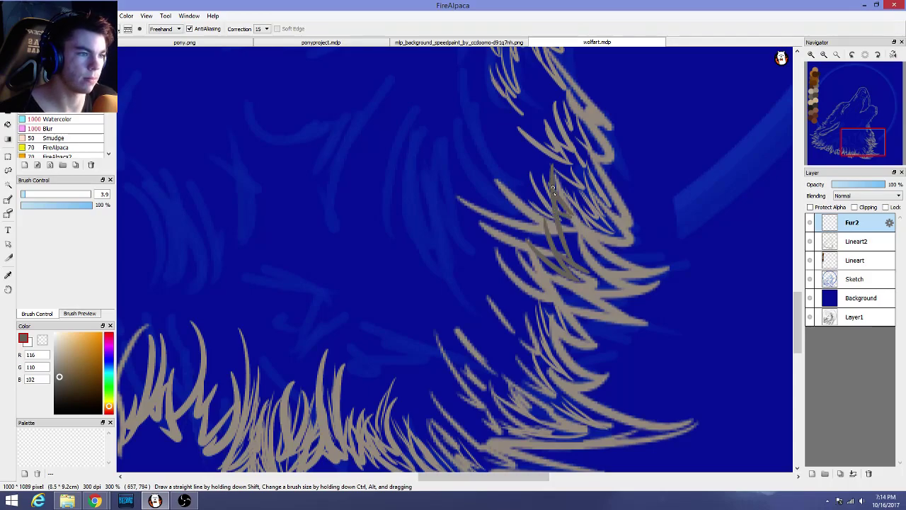
pyautogui.scroll(-3, 547, 285)
pyautogui.scroll(3, 547, 286)
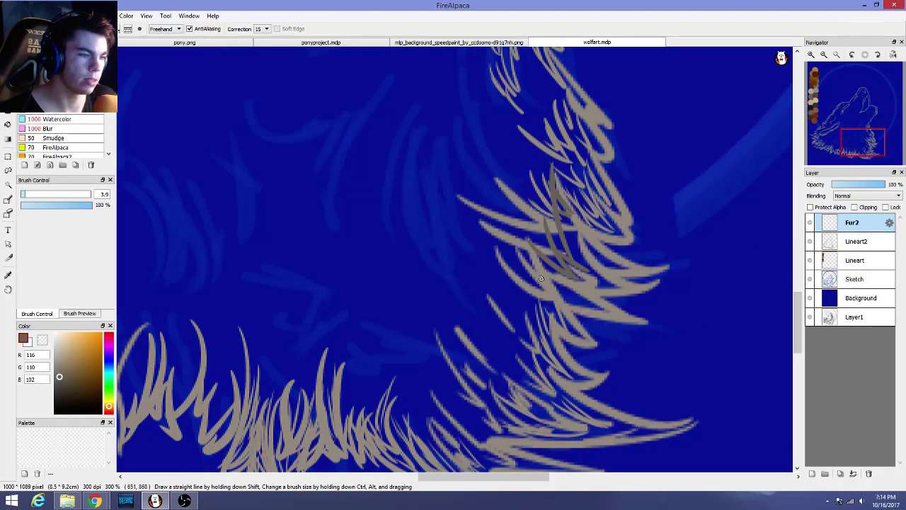
# Paint darker grey-brown fur strokes on the Fur2 layer along the wolf's chest edge, down to the lowest pointed tuft
pyautogui.moveTo(564, 295); pyautogui.dragTo(518, 235)
pyautogui.moveTo(556, 292)
pyautogui.mouseDown()
pyautogui.moveTo(480, 238)
pyautogui.moveTo(466, 239)
pyautogui.mouseUp()
pyautogui.moveTo(529, 287); pyautogui.dragTo(467, 242)
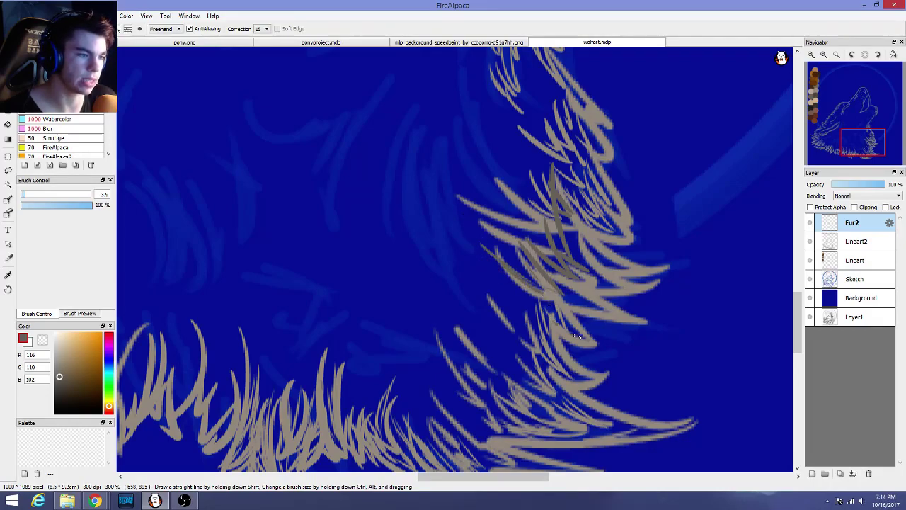
pyautogui.moveTo(582, 337); pyautogui.dragTo(553, 287)
pyautogui.moveTo(553, 337)
pyautogui.mouseDown()
pyautogui.moveTo(593, 380)
pyautogui.moveTo(533, 373)
pyautogui.moveTo(549, 371)
pyautogui.moveTo(595, 413)
pyautogui.moveTo(646, 422)
pyautogui.moveTo(526, 421)
pyautogui.moveTo(583, 442)
pyautogui.moveTo(576, 431)
pyautogui.moveTo(512, 436)
pyautogui.mouseUp()
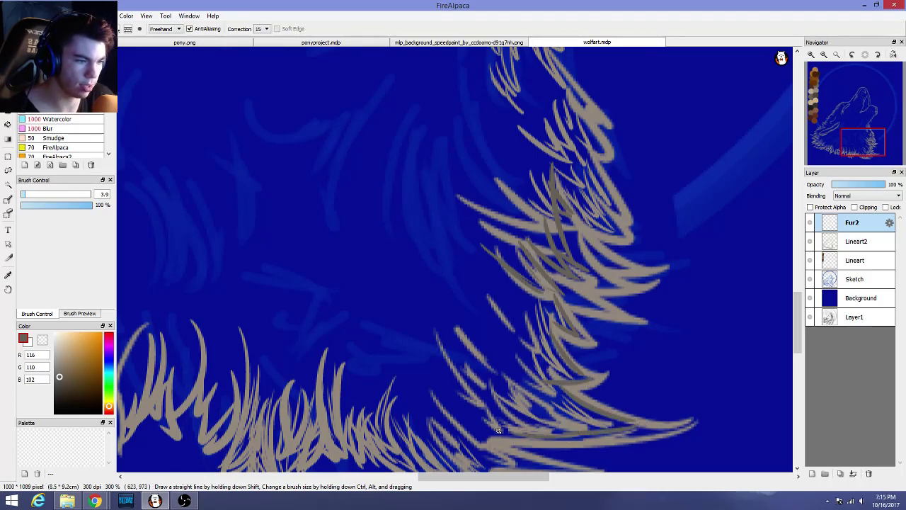
pyautogui.moveTo(613, 433); pyautogui.dragTo(507, 440)
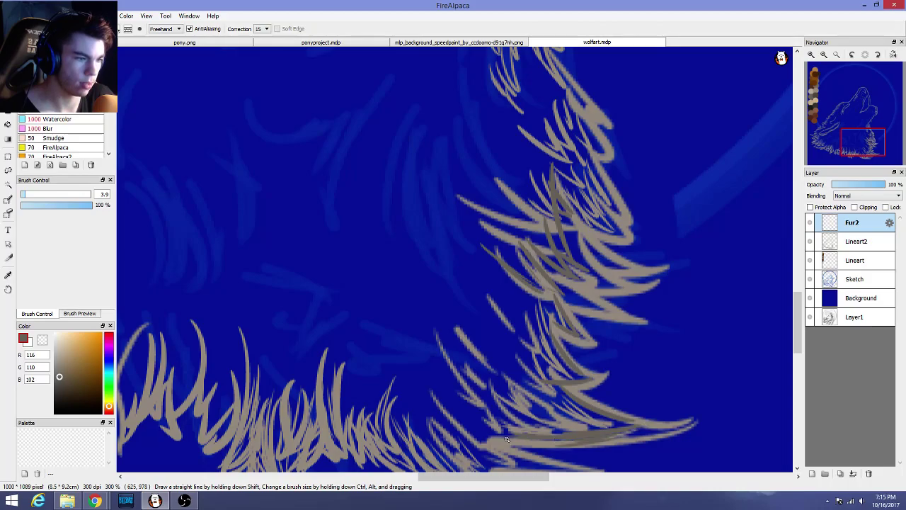
pyautogui.moveTo(571, 429)
pyautogui.mouseDown()
pyautogui.moveTo(574, 406)
pyautogui.moveTo(509, 392)
pyautogui.moveTo(591, 424)
pyautogui.moveTo(570, 421)
pyautogui.moveTo(572, 398)
pyautogui.moveTo(533, 381)
pyautogui.moveTo(611, 418)
pyautogui.mouseUp()
pyautogui.scroll(-3, 425, 392)
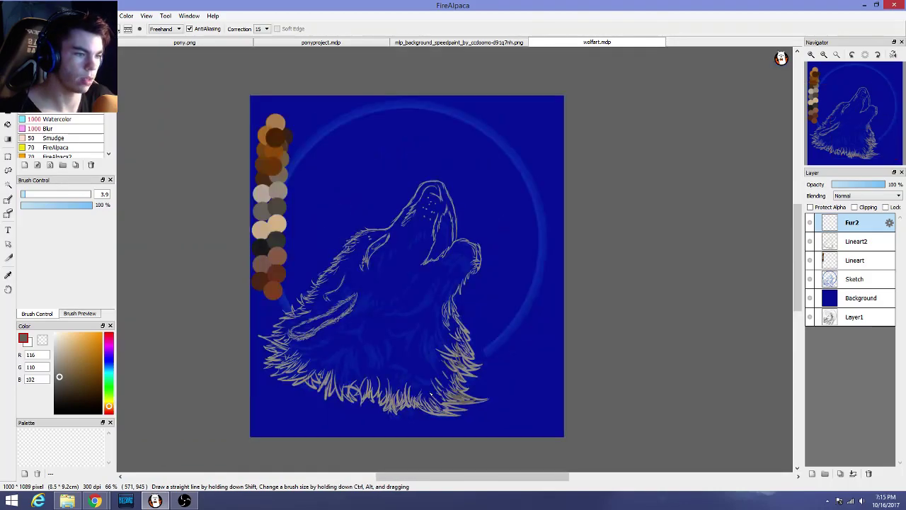
pyautogui.scroll(2, 428, 393)
pyautogui.hotkey('ctrl', 'z')
pyautogui.hotkey('ctrl', 'z')
pyautogui.hotkey('ctrl', 'z')
pyautogui.hotkey('ctrl', 'z')
pyautogui.hotkey('ctrl', 'z')
pyautogui.hotkey('ctrl', 'z')
pyautogui.hotkey('ctrl', 'z')
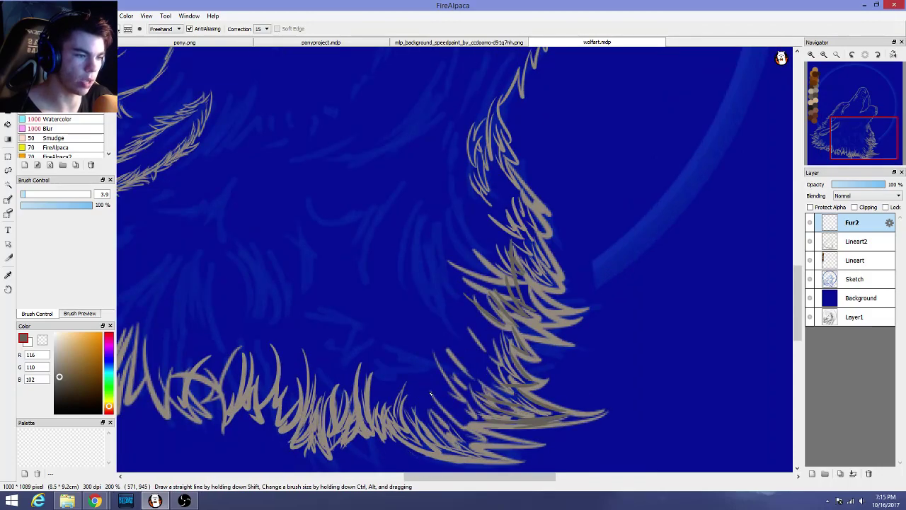
pyautogui.scroll(-3, 430, 395)
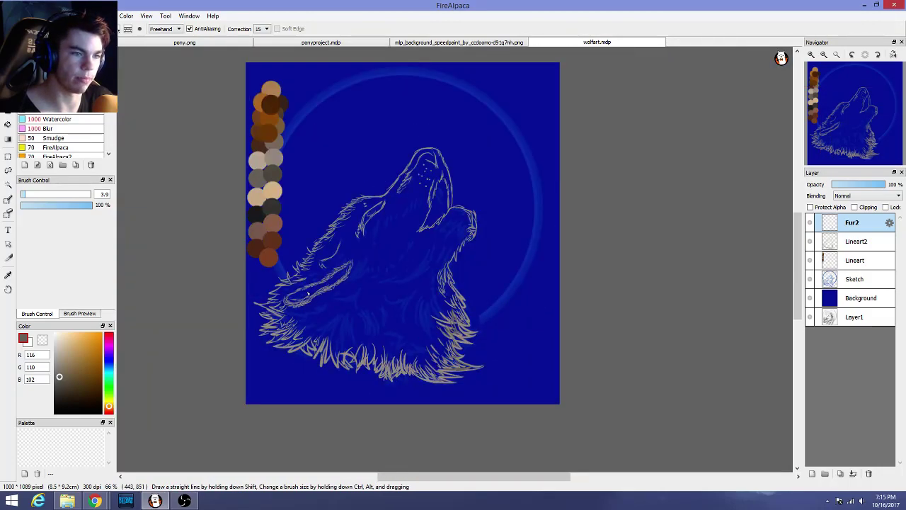
# Add dark grey-brown strokes around the pointed chest tuft and along the fur fringe directly beneath it
pyautogui.scroll(3, 417, 321)
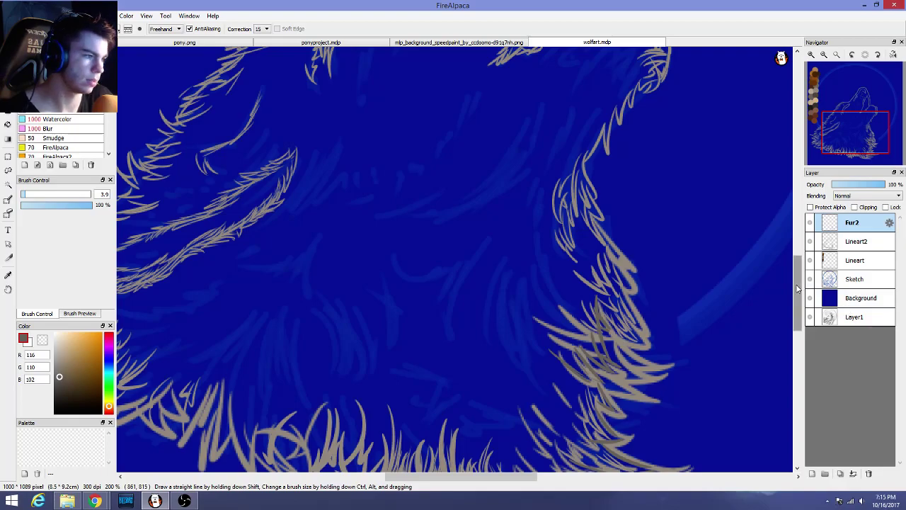
pyautogui.moveTo(797, 287); pyautogui.dragTo(797, 307)
pyautogui.scroll(2, 545, 333)
pyautogui.scroll(-1, 537, 333)
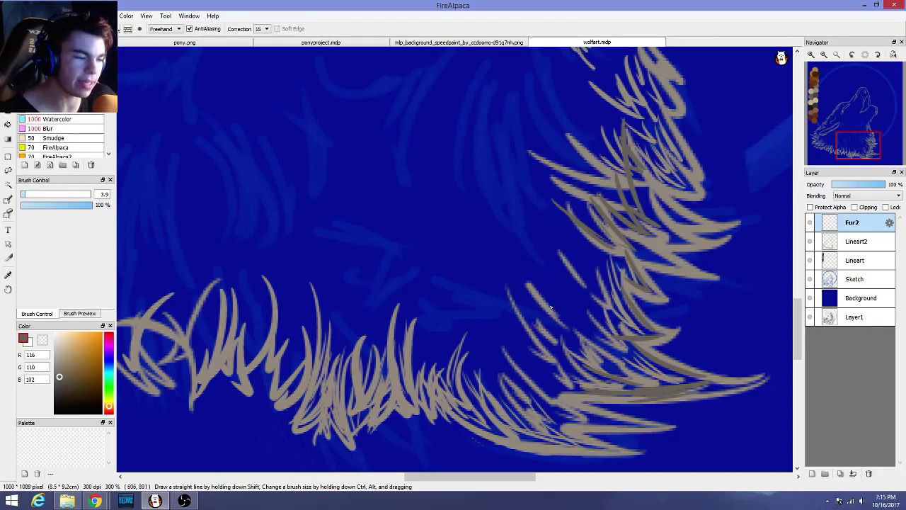
pyautogui.moveTo(607, 349)
pyautogui.mouseDown()
pyautogui.moveTo(655, 380)
pyautogui.moveTo(664, 349)
pyautogui.mouseUp()
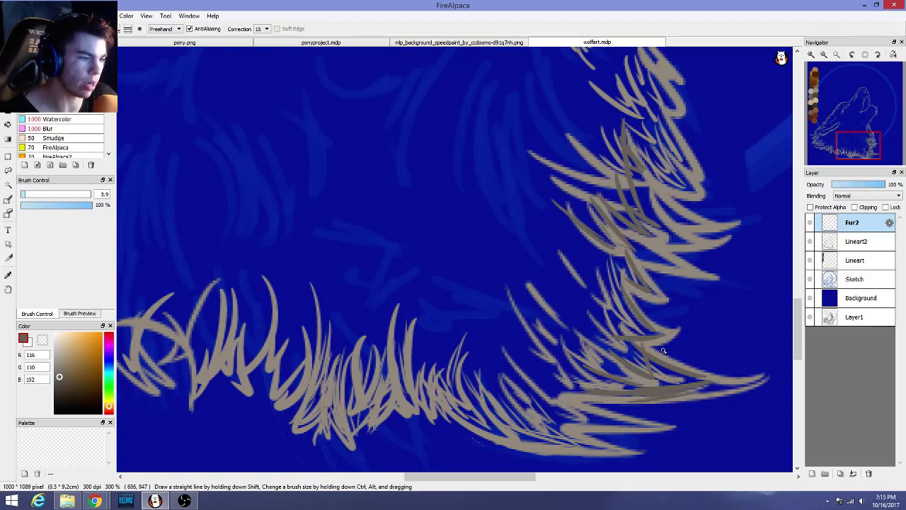
pyautogui.moveTo(589, 282)
pyautogui.mouseDown()
pyautogui.moveTo(615, 316)
pyautogui.moveTo(603, 277)
pyautogui.mouseUp()
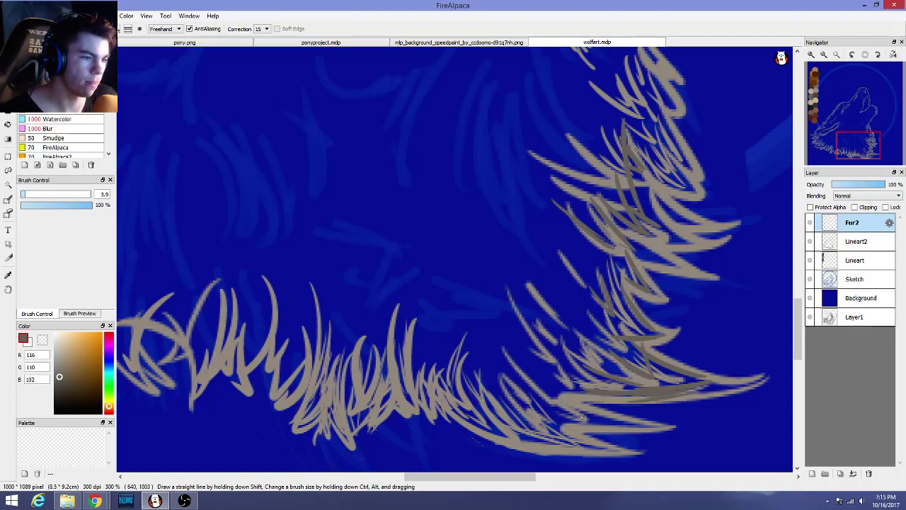
pyautogui.moveTo(570, 405); pyautogui.dragTo(668, 418)
pyautogui.moveTo(565, 425)
pyautogui.mouseDown()
pyautogui.moveTo(627, 444)
pyautogui.moveTo(519, 424)
pyautogui.moveTo(596, 452)
pyautogui.moveTo(505, 410)
pyautogui.moveTo(583, 449)
pyautogui.moveTo(542, 432)
pyautogui.moveTo(504, 397)
pyautogui.moveTo(565, 424)
pyautogui.moveTo(496, 385)
pyautogui.mouseUp()
pyautogui.moveTo(541, 417); pyautogui.dragTo(449, 387)
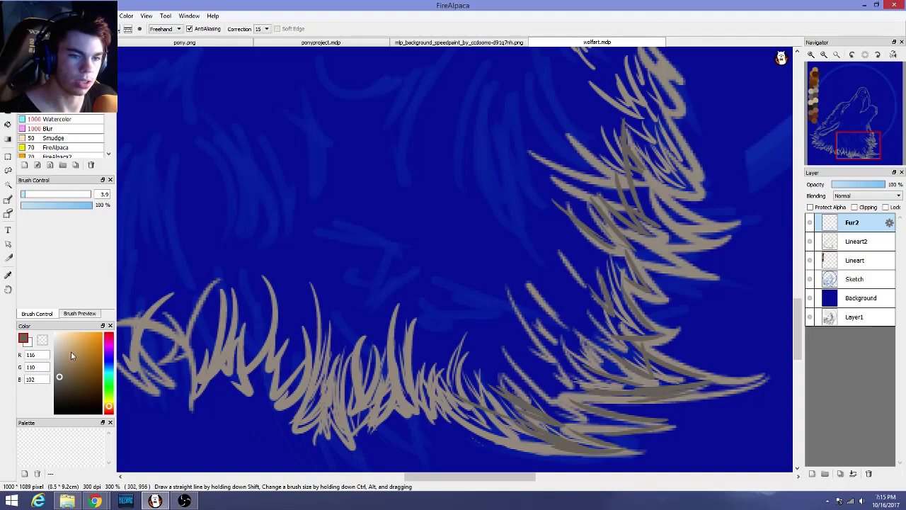
# Reduce the brush to size 2.9 and 83% opacity, and paint finer dark strokes inside the lower chest fur
pyautogui.click(22, 194)
pyautogui.click(82, 204)
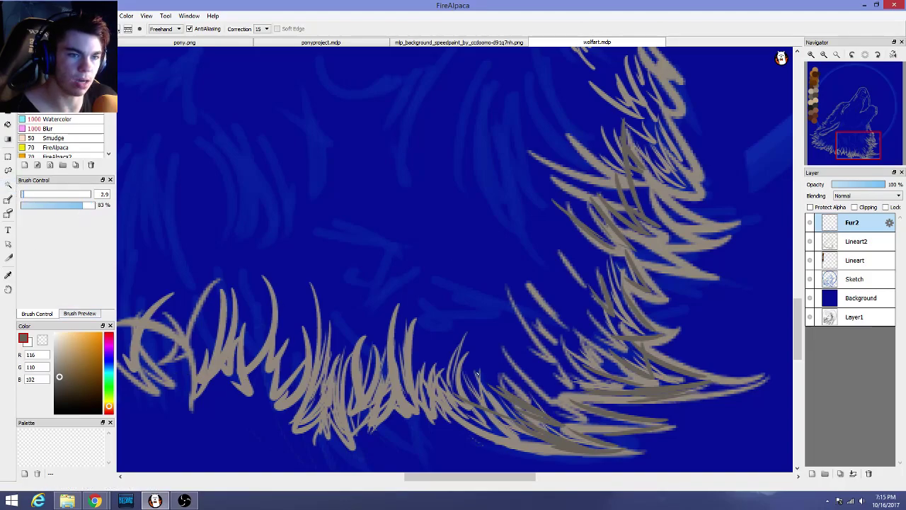
pyautogui.moveTo(527, 434); pyautogui.dragTo(431, 401)
pyautogui.hotkey('ctrl', 'z')
pyautogui.moveTo(532, 439)
pyautogui.mouseDown()
pyautogui.moveTo(448, 414)
pyautogui.moveTo(573, 451)
pyautogui.moveTo(587, 439)
pyautogui.moveTo(517, 383)
pyautogui.mouseUp()
pyautogui.hotkey('ctrl', 'z')
pyautogui.moveTo(556, 406)
pyautogui.mouseDown()
pyautogui.moveTo(515, 377)
pyautogui.moveTo(530, 364)
pyautogui.mouseUp()
pyautogui.moveTo(586, 386); pyautogui.dragTo(510, 368)
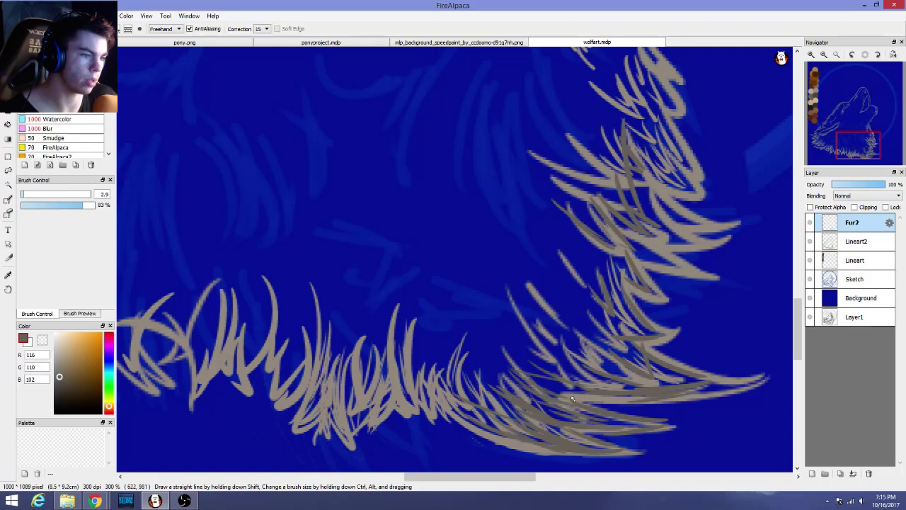
pyautogui.moveTo(586, 390)
pyautogui.mouseDown()
pyautogui.moveTo(535, 382)
pyautogui.moveTo(534, 373)
pyautogui.mouseUp()
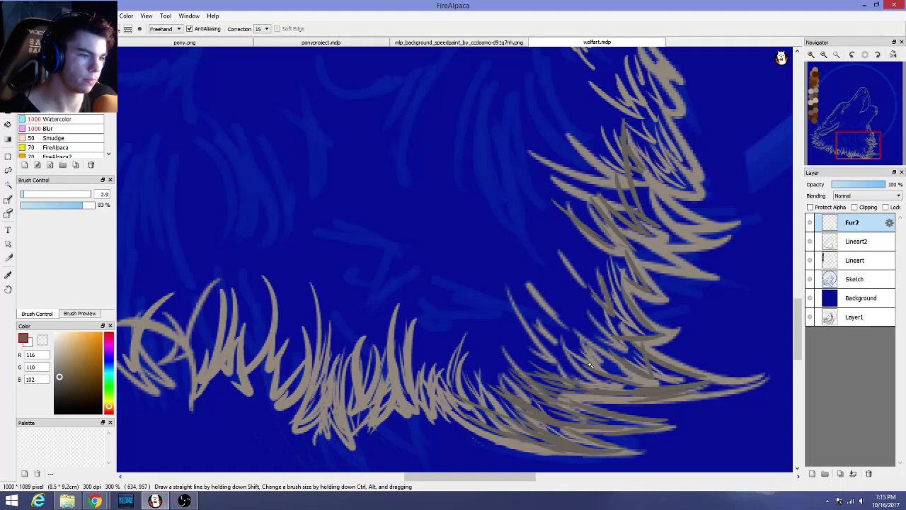
pyautogui.scroll(-3, 583, 375)
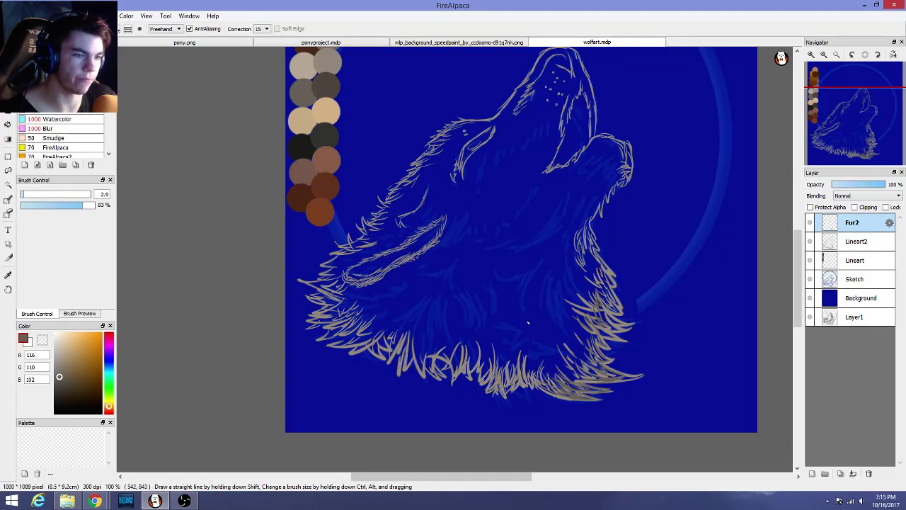
pyautogui.scroll(3, 565, 376)
pyautogui.moveTo(547, 417)
pyautogui.mouseDown()
pyautogui.moveTo(504, 388)
pyautogui.moveTo(513, 399)
pyautogui.mouseUp()
pyautogui.moveTo(613, 445); pyautogui.dragTo(541, 420)
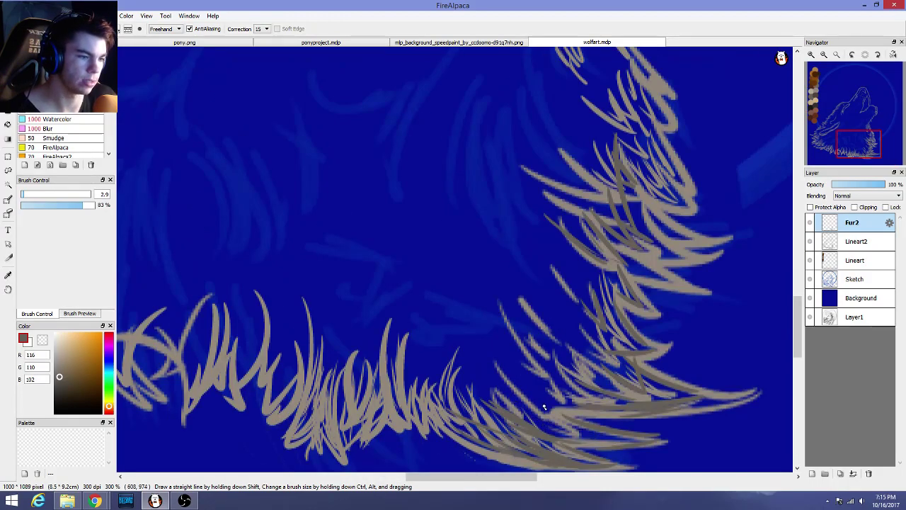
pyautogui.moveTo(584, 445); pyautogui.dragTo(546, 431)
pyautogui.hotkey('ctrl', 'z')
pyautogui.hotkey('ctrl', 'z')
pyautogui.hotkey('ctrl', 'z')
pyautogui.hotkey('ctrl', 'z')
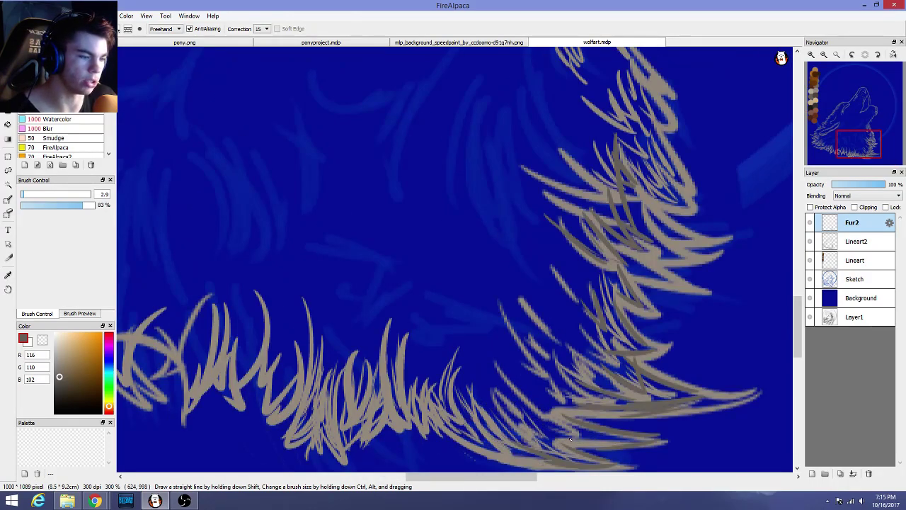
# Paint short dark hairs along the inner edge of the fur where the chest meets the bottom fringe
pyautogui.moveTo(539, 436); pyautogui.dragTo(515, 408)
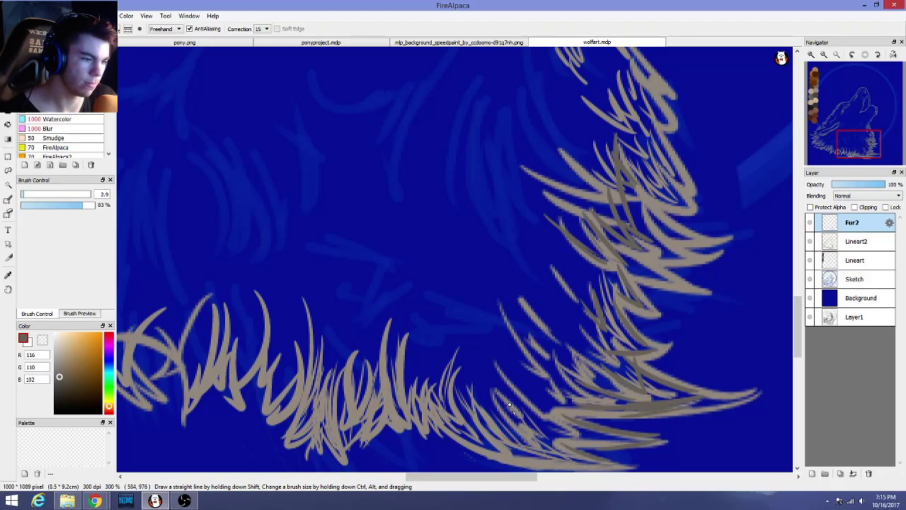
pyautogui.moveTo(545, 444); pyautogui.dragTo(531, 396)
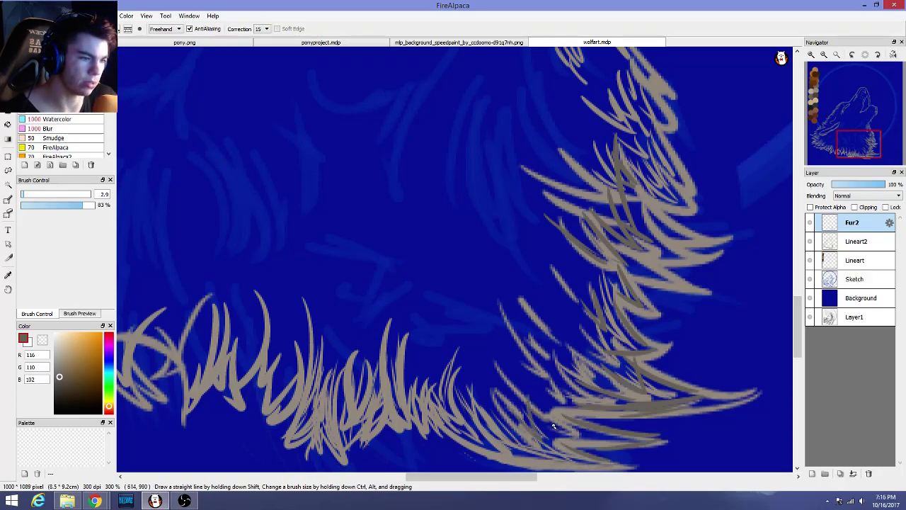
pyautogui.moveTo(555, 428); pyautogui.dragTo(543, 360)
pyautogui.hotkey('ctrl', 'z')
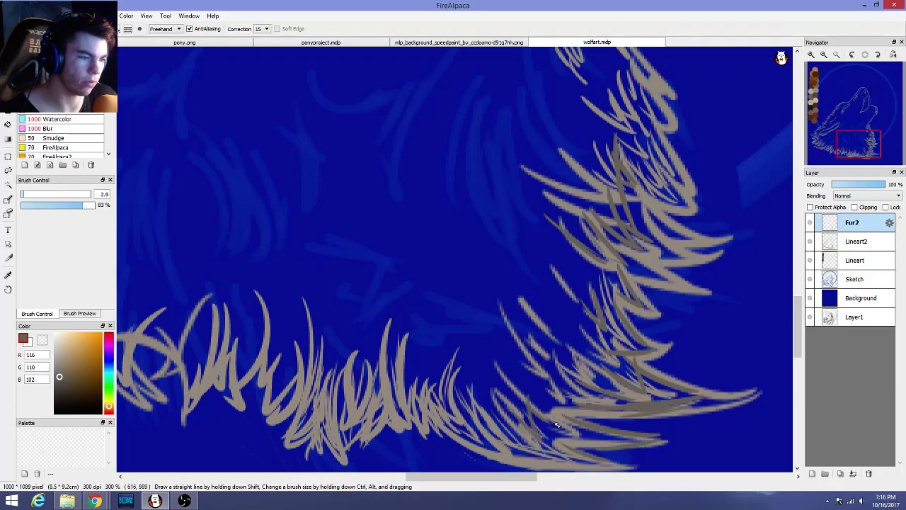
pyautogui.moveTo(545, 418)
pyautogui.mouseDown()
pyautogui.moveTo(540, 381)
pyautogui.moveTo(496, 354)
pyautogui.mouseUp()
pyautogui.moveTo(559, 382)
pyautogui.mouseDown()
pyautogui.moveTo(499, 350)
pyautogui.moveTo(519, 343)
pyautogui.mouseUp()
pyautogui.moveTo(622, 388)
pyautogui.mouseDown()
pyautogui.moveTo(576, 374)
pyautogui.moveTo(582, 364)
pyautogui.mouseUp()
pyautogui.scroll(-3, 618, 381)
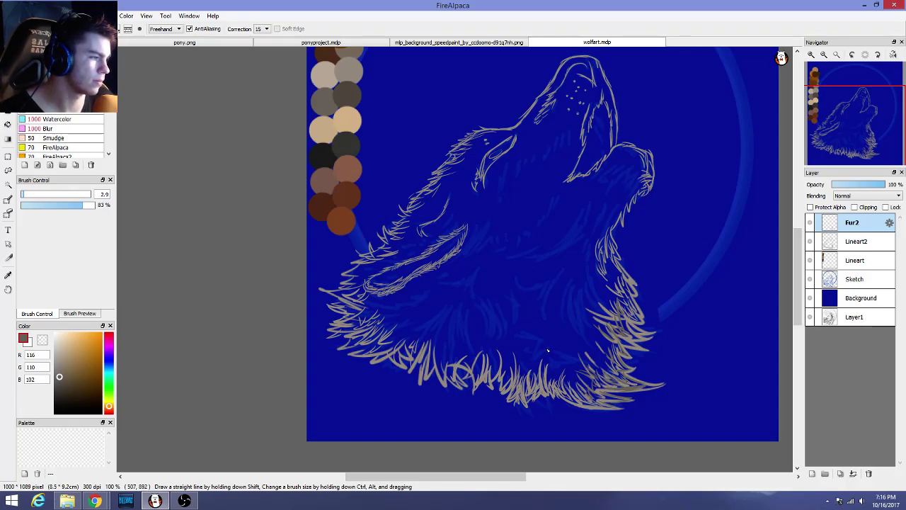
pyautogui.scroll(1, 547, 349)
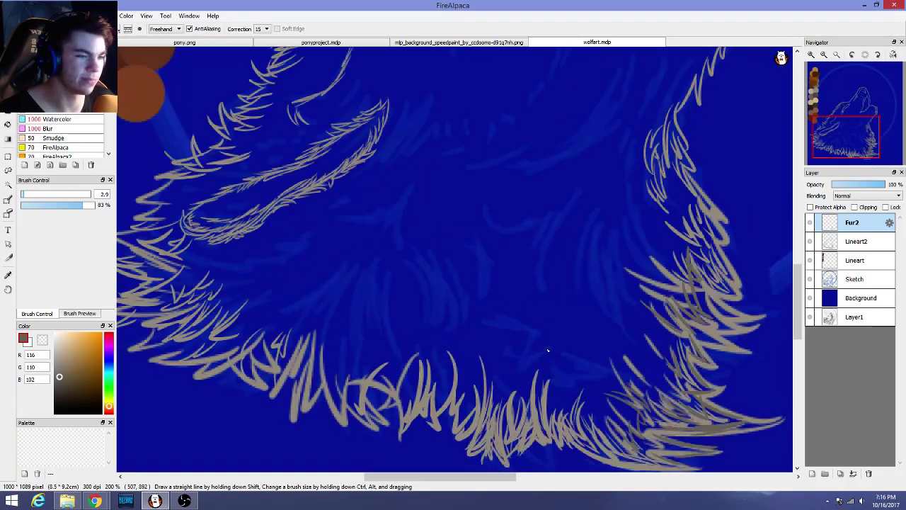
pyautogui.moveTo(800, 299); pyautogui.dragTo(798, 325)
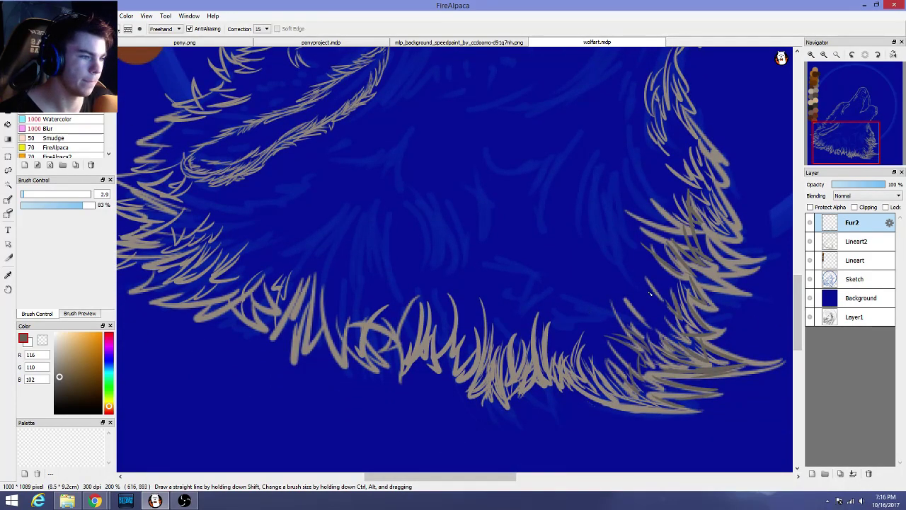
pyautogui.scroll(1, 648, 377)
pyautogui.scroll(-1, 648, 378)
pyautogui.moveTo(503, 477); pyautogui.dragTo(562, 477)
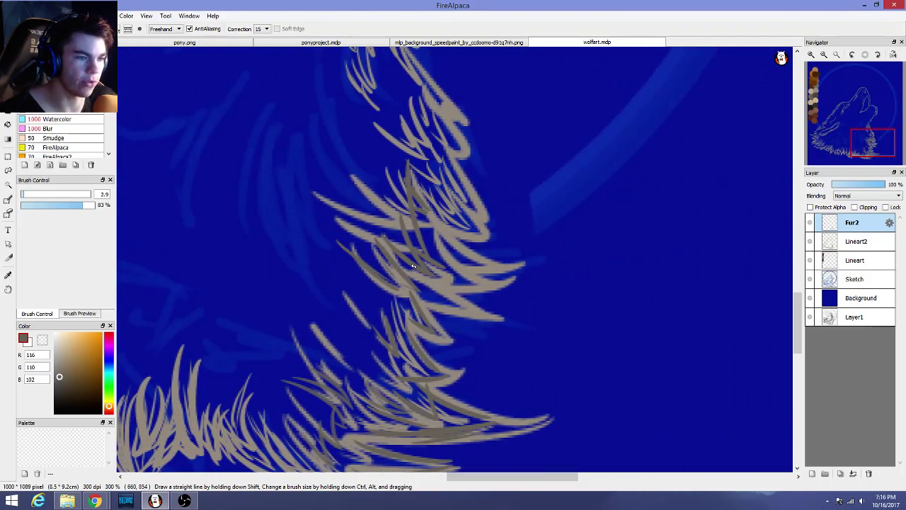
pyautogui.moveTo(442, 279); pyautogui.dragTo(500, 286)
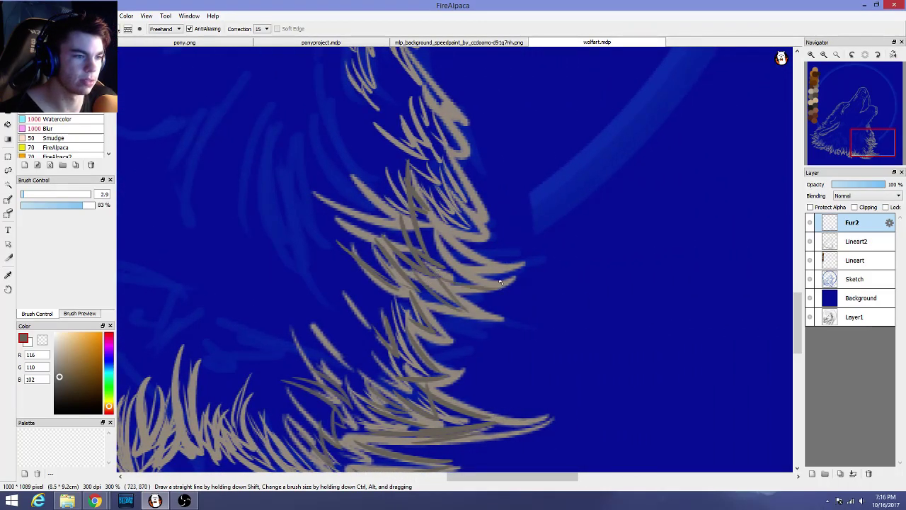
pyautogui.hotkey('ctrl', 'z')
pyautogui.hotkey('ctrl', 'z')
pyautogui.hotkey('ctrl', 'z')
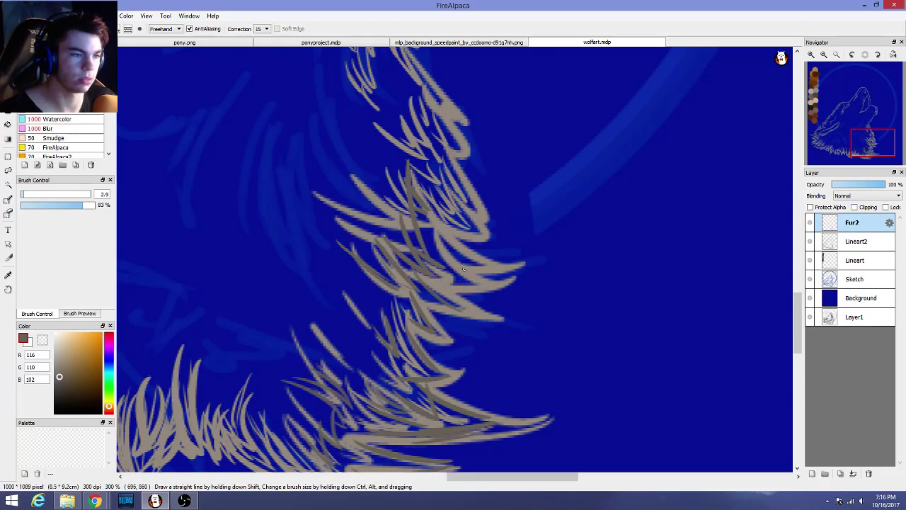
# Shade the middle chest tufts and the outer fur edge above them with thin dark strokes
pyautogui.moveTo(454, 307)
pyautogui.mouseDown()
pyautogui.moveTo(439, 248)
pyautogui.moveTo(512, 272)
pyautogui.mouseUp()
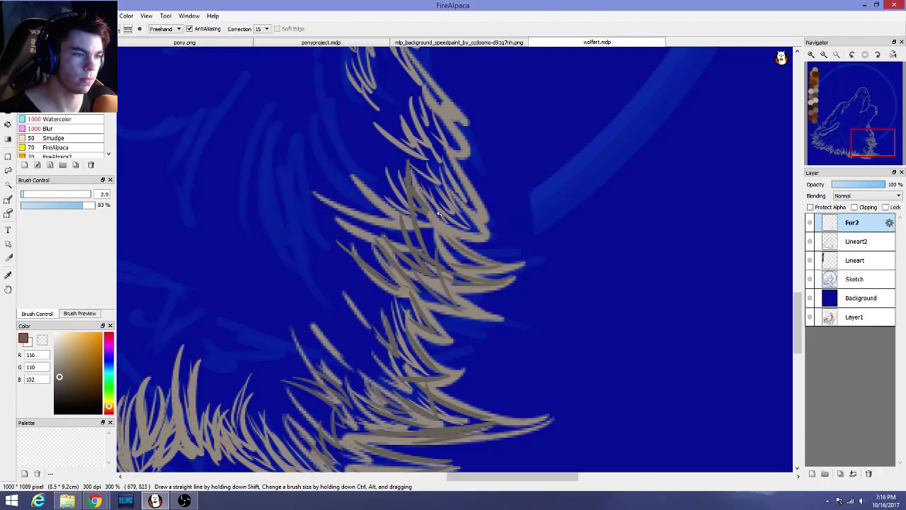
pyautogui.moveTo(484, 233); pyautogui.dragTo(437, 192)
pyautogui.moveTo(475, 223); pyautogui.dragTo(429, 147)
pyautogui.moveTo(474, 195); pyautogui.dragTo(406, 69)
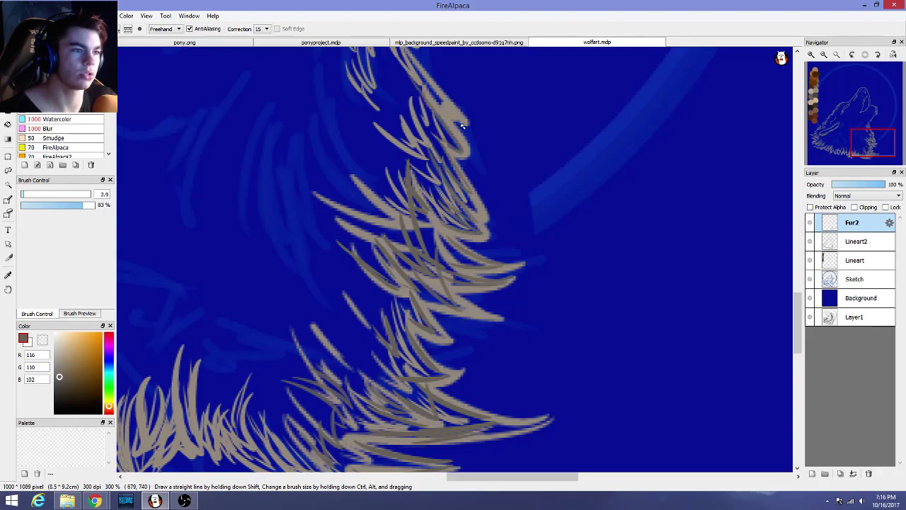
pyautogui.moveTo(457, 125)
pyautogui.mouseDown()
pyautogui.moveTo(433, 103)
pyautogui.moveTo(429, 79)
pyautogui.moveTo(453, 104)
pyautogui.moveTo(474, 94)
pyautogui.mouseUp()
# Add dark strokes to the fur where the throat joins the chest, undoing the last stroke higher up the throat
pyautogui.scroll(-2, 448, 110)
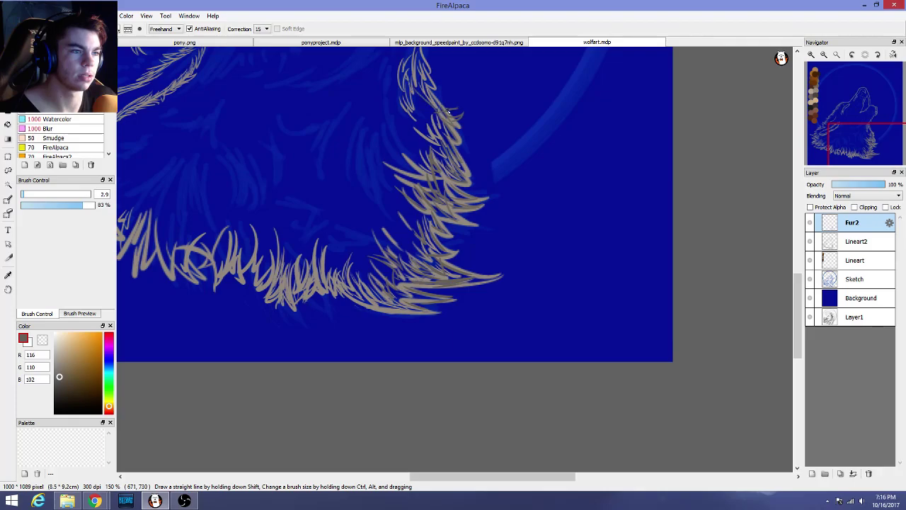
pyautogui.scroll(-2, 453, 127)
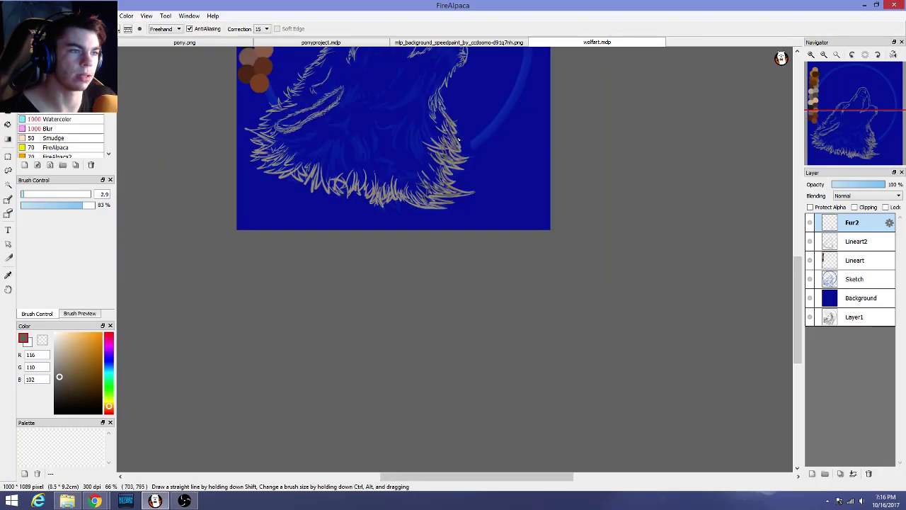
pyautogui.scroll(6, 439, 116)
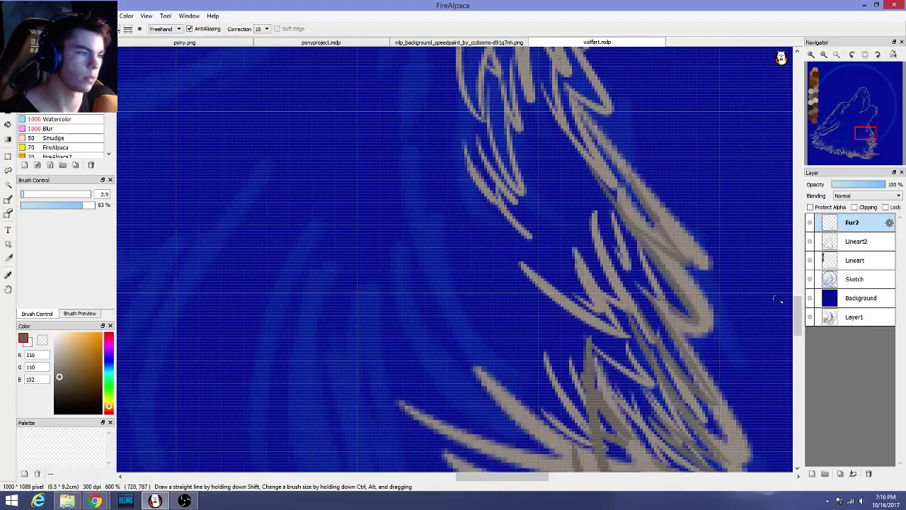
pyautogui.moveTo(796, 306); pyautogui.dragTo(797, 286)
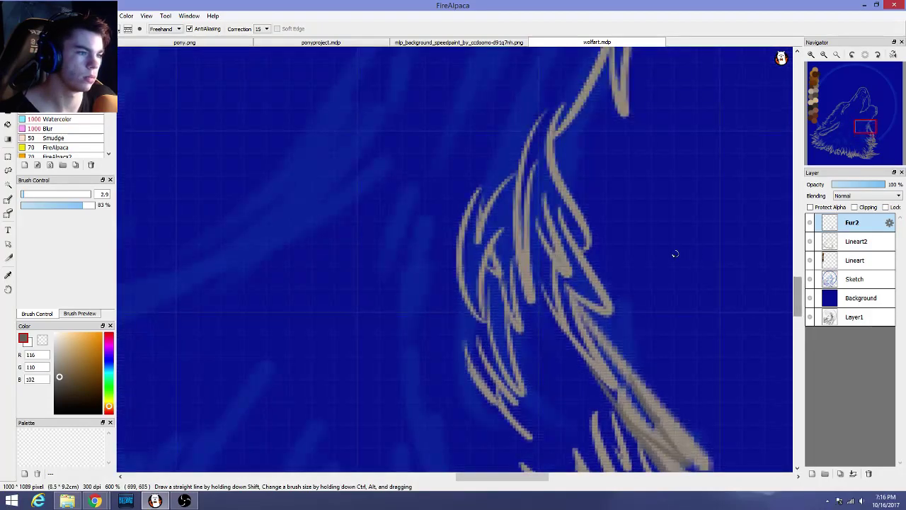
pyautogui.scroll(1, 597, 305)
pyautogui.scroll(-3, 572, 342)
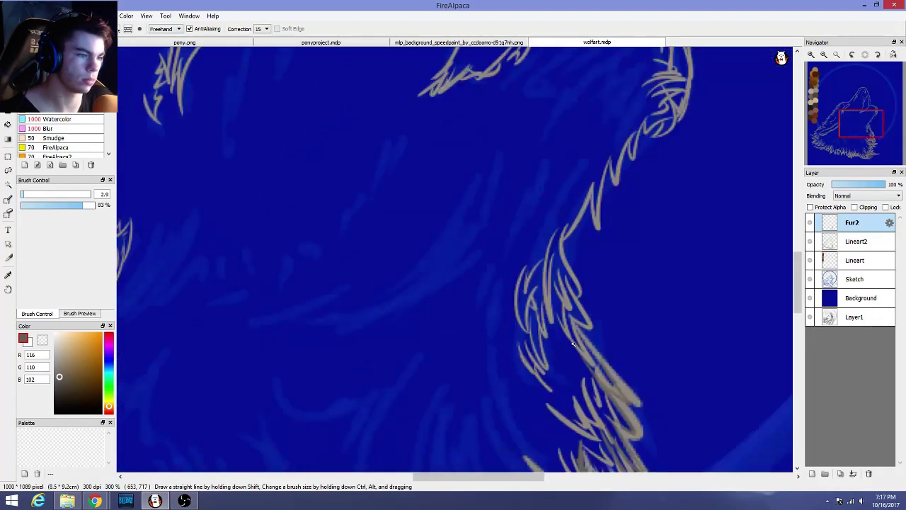
pyautogui.moveTo(603, 368)
pyautogui.mouseDown()
pyautogui.moveTo(545, 357)
pyautogui.moveTo(542, 389)
pyautogui.moveTo(572, 393)
pyautogui.moveTo(564, 373)
pyautogui.mouseUp()
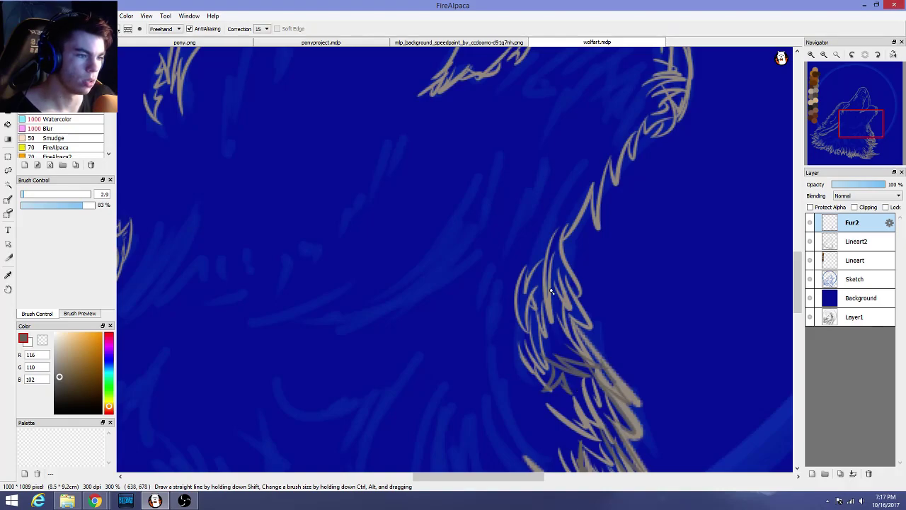
pyautogui.moveTo(550, 290)
pyautogui.mouseDown()
pyautogui.moveTo(586, 326)
pyautogui.moveTo(568, 317)
pyautogui.moveTo(578, 322)
pyautogui.mouseUp()
pyautogui.hotkey('ctrl', 'z')
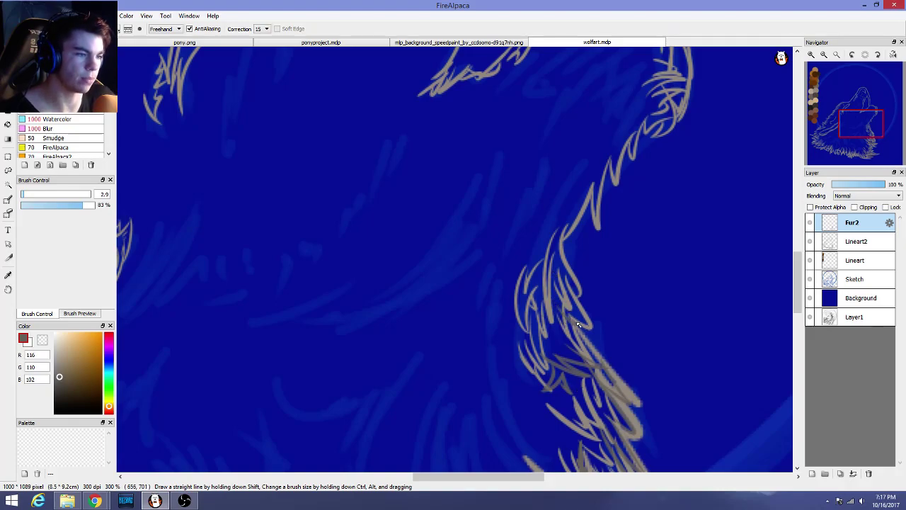
# Paint thin dark hairs inside the upper chest tuft below the throat, undoing misplaced strokes
pyautogui.moveTo(561, 273); pyautogui.dragTo(574, 316)
pyautogui.hotkey('ctrl', 'z')
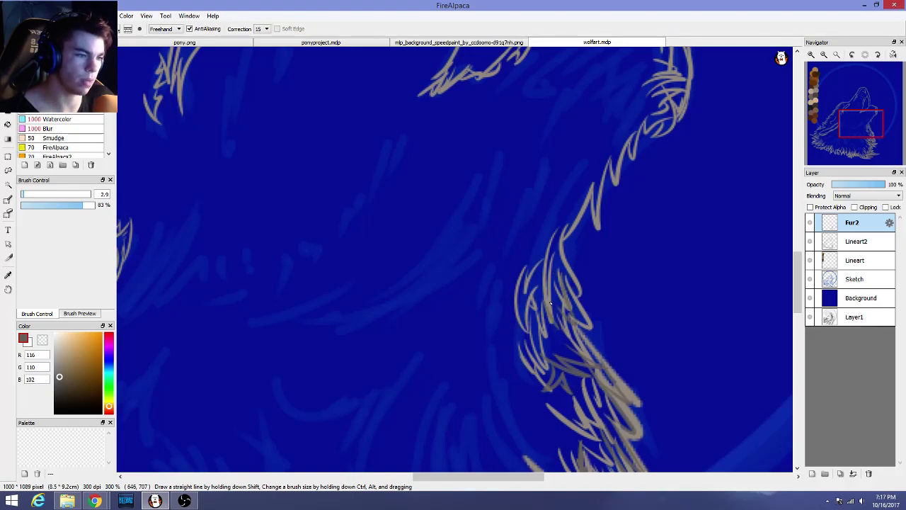
pyautogui.moveTo(550, 296)
pyautogui.mouseDown()
pyautogui.moveTo(559, 327)
pyautogui.moveTo(550, 327)
pyautogui.mouseUp()
pyautogui.hotkey('ctrl', 'z')
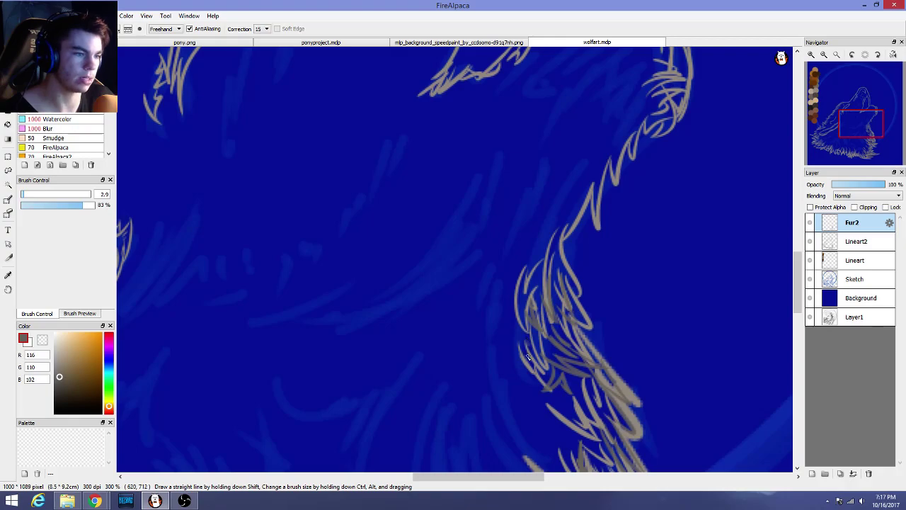
pyautogui.moveTo(528, 356)
pyautogui.mouseDown()
pyautogui.moveTo(521, 365)
pyautogui.moveTo(549, 378)
pyautogui.mouseUp()
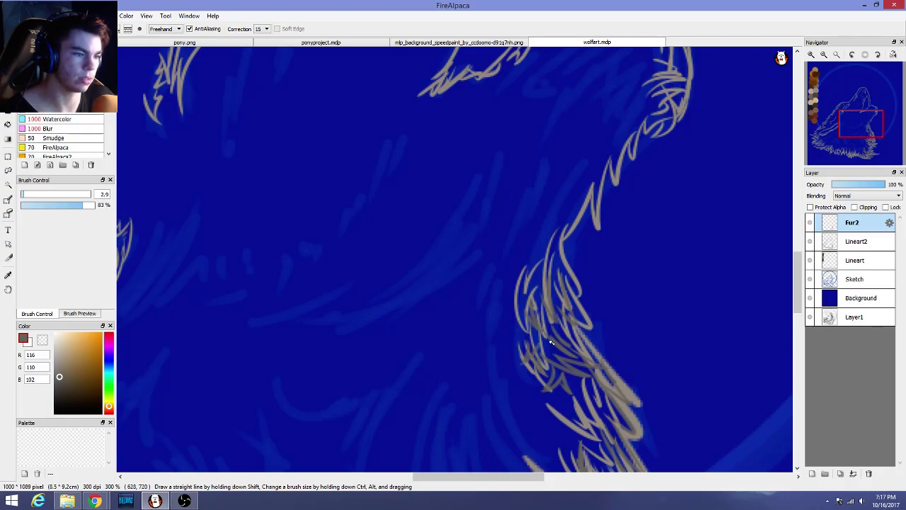
# Try the Multiply, Overlay, Difference, Burn and Brightness blending modes on the Fur2 layer and return it to Normal
pyautogui.scroll(-3, 579, 361)
pyautogui.scroll(1, 625, 360)
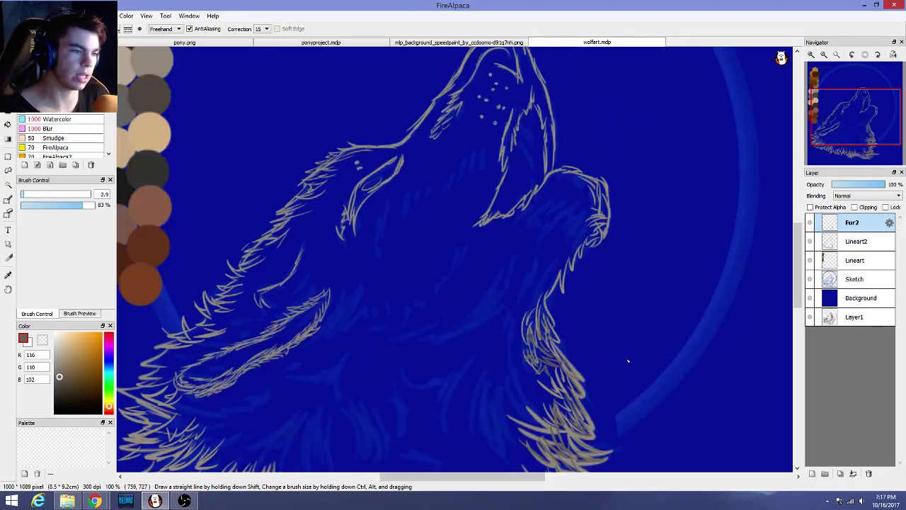
pyautogui.scroll(-3, 628, 358)
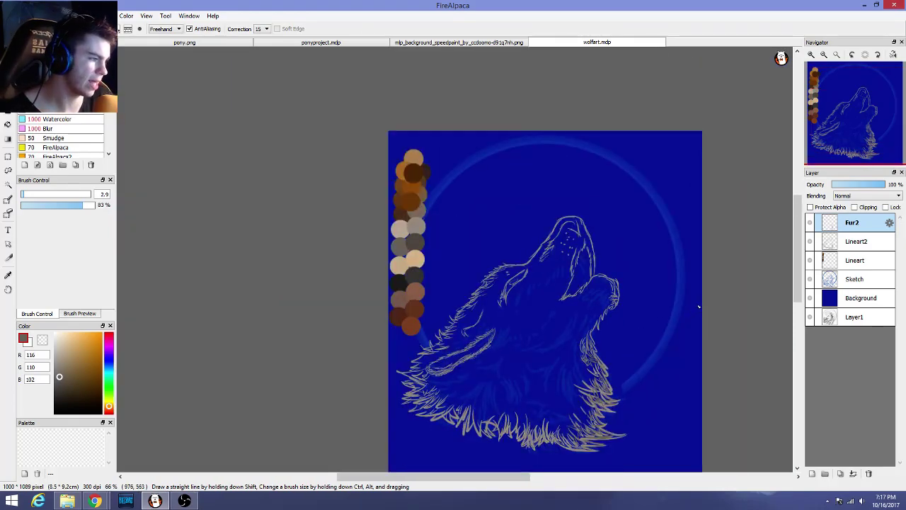
pyautogui.scroll(-3, 659, 301)
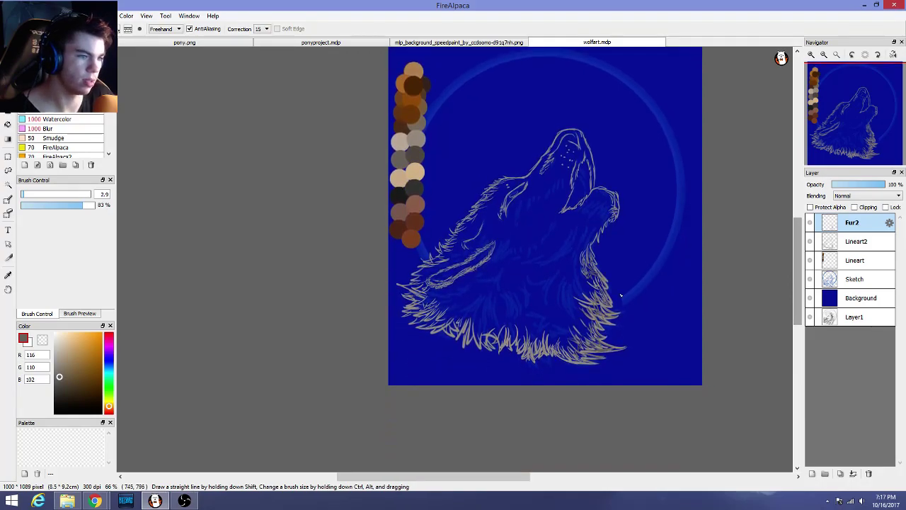
pyautogui.scroll(2, 621, 295)
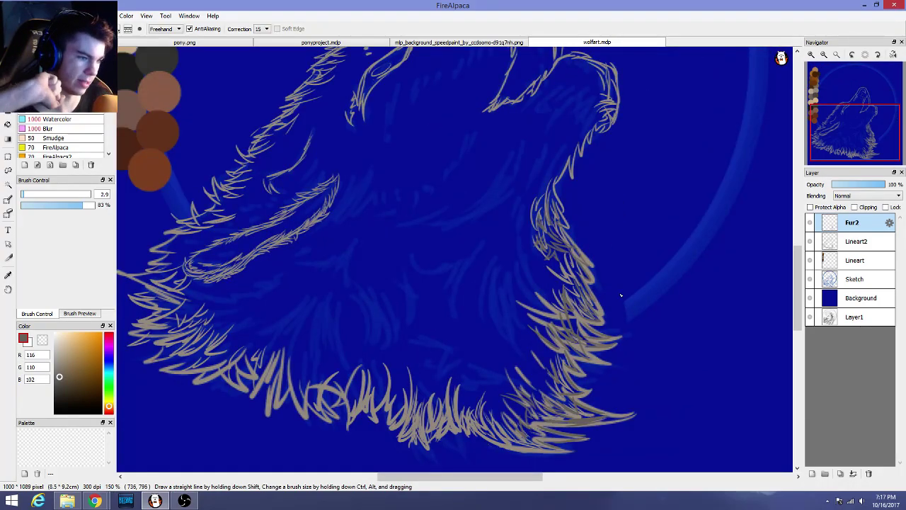
pyautogui.scroll(-1, 872, 197)
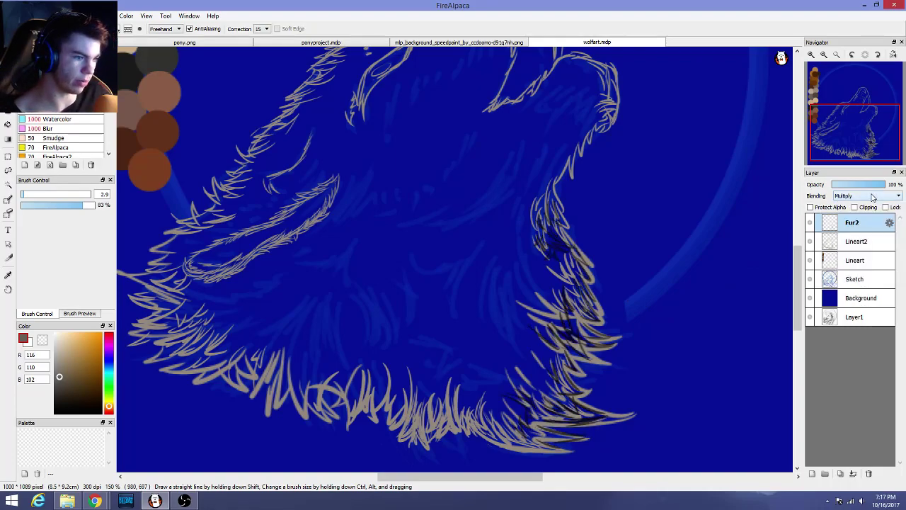
pyautogui.scroll(-1, 872, 197)
pyautogui.scroll(-3, 872, 198)
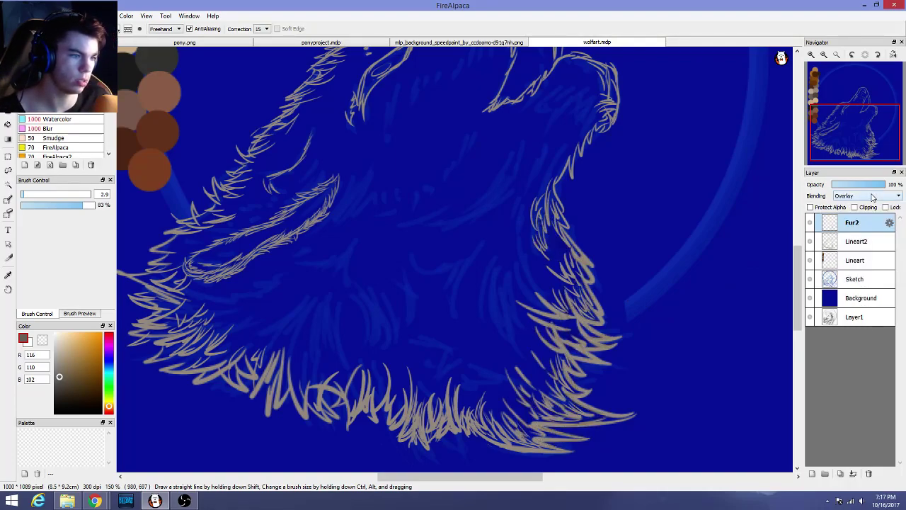
pyautogui.scroll(-1, 872, 197)
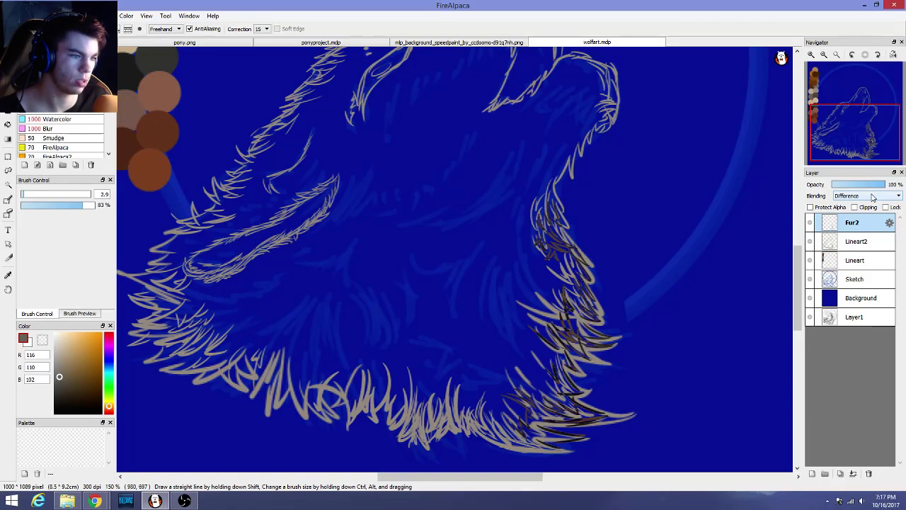
pyautogui.scroll(-3, 755, 271)
pyautogui.scroll(4, 754, 269)
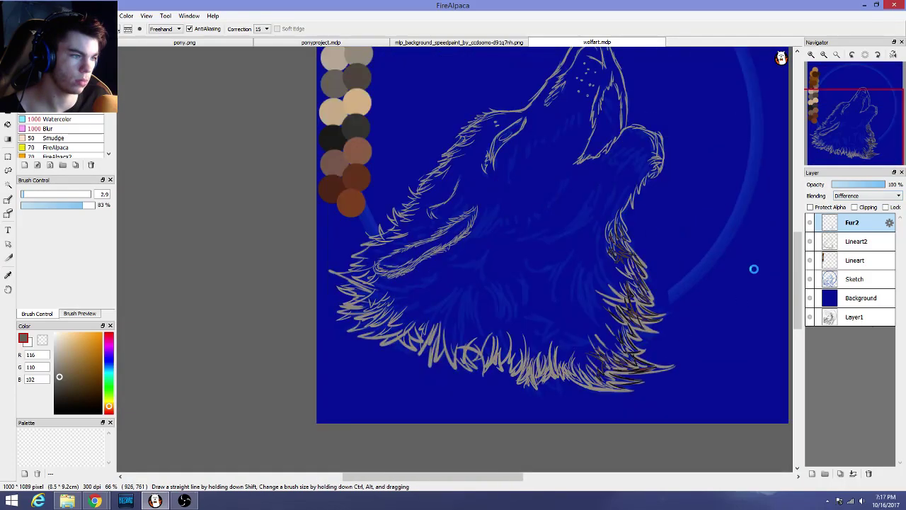
pyautogui.scroll(-1, 753, 269)
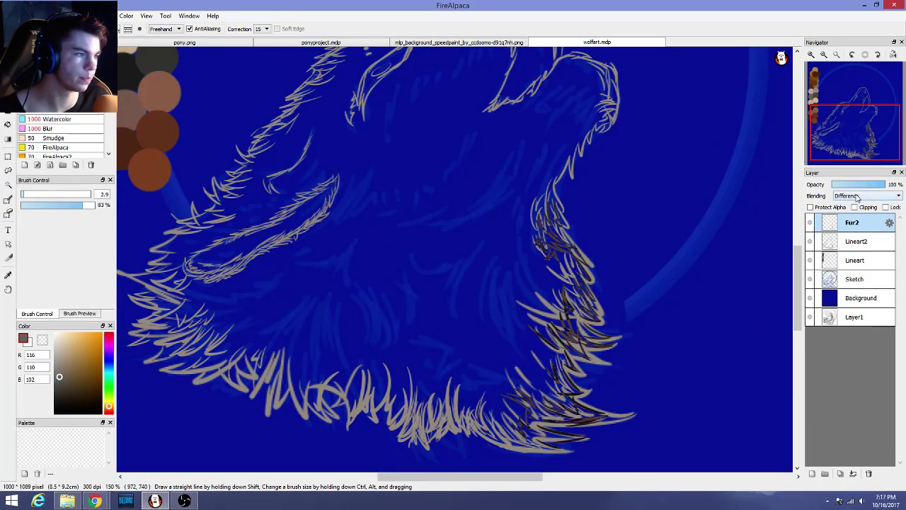
pyautogui.scroll(-2, 857, 198)
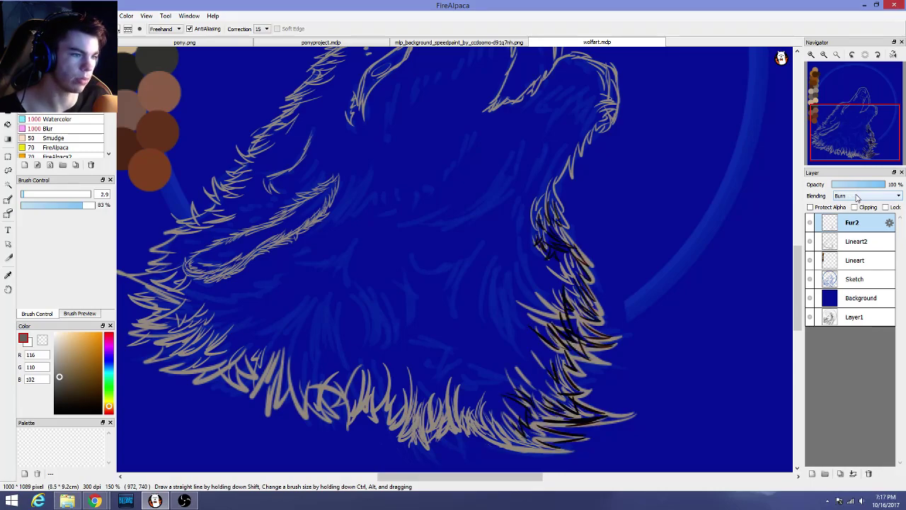
pyautogui.scroll(-3, 856, 197)
pyautogui.scroll(-1, 856, 197)
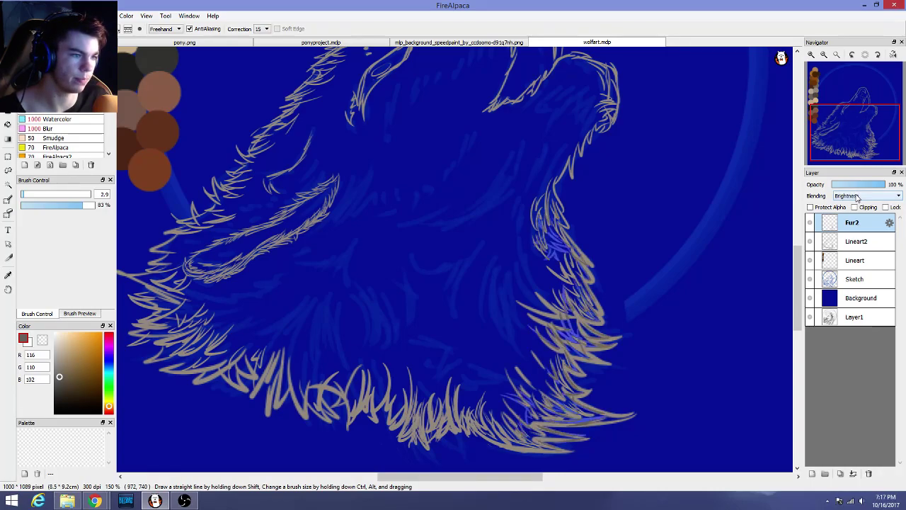
pyautogui.scroll(13, 857, 198)
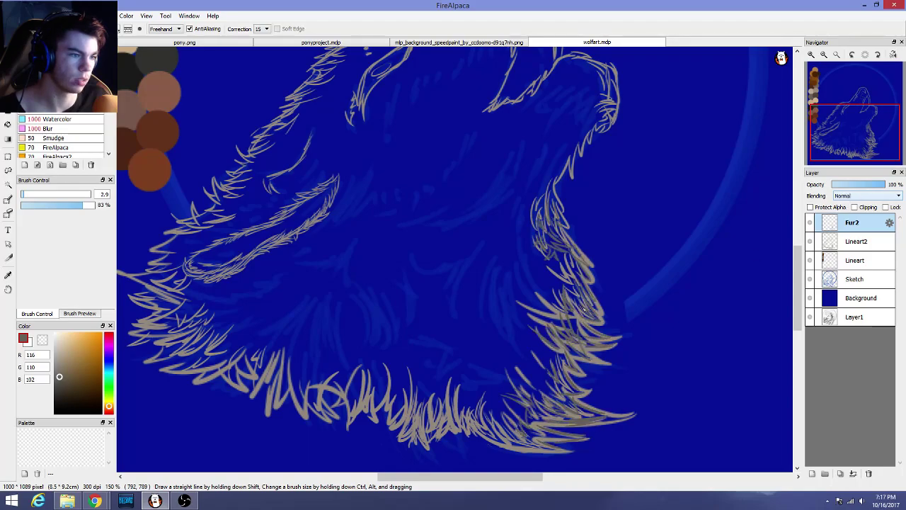
# Paint dark hairs along the inner edge of the middle chest fur, undoing the last few strokes
pyautogui.hotkey('ctrl', '+')
pyautogui.hotkey('ctrl', '+')
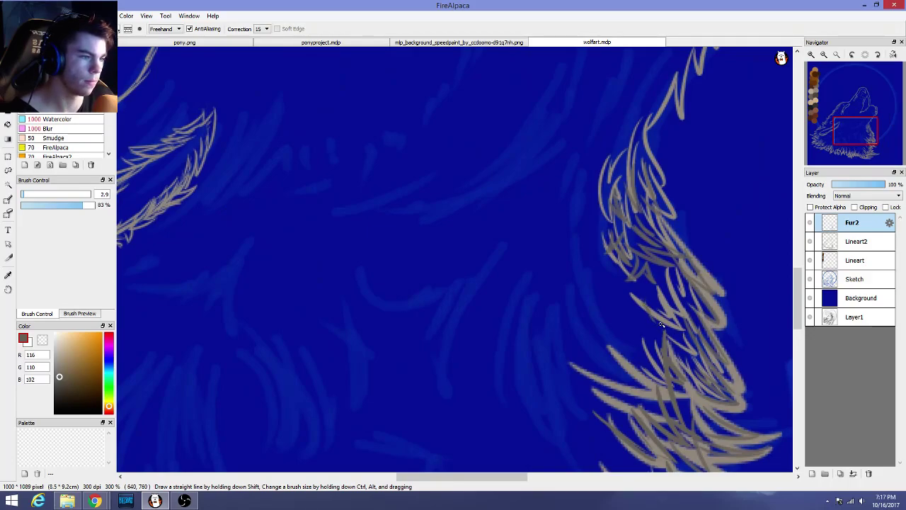
pyautogui.moveTo(661, 325); pyautogui.dragTo(670, 266)
pyautogui.moveTo(665, 320)
pyautogui.mouseDown()
pyautogui.moveTo(677, 283)
pyautogui.moveTo(596, 280)
pyautogui.mouseUp()
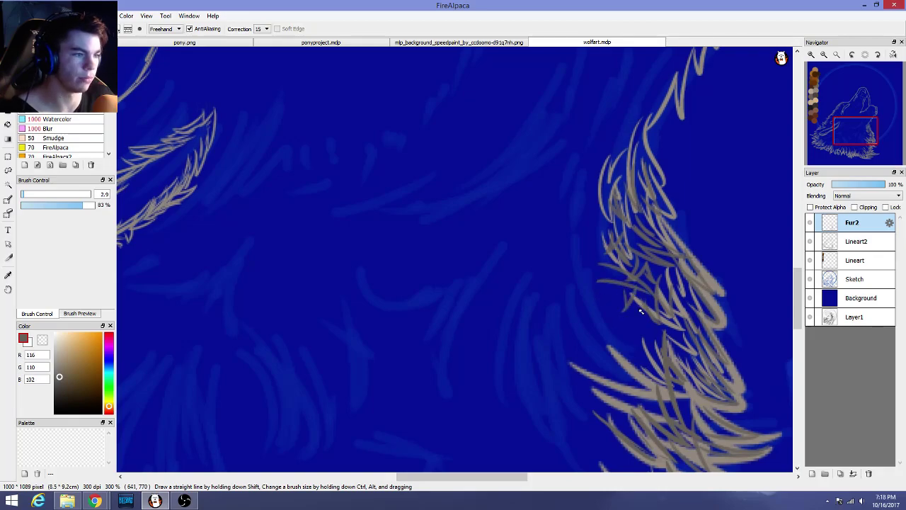
pyautogui.scroll(-3, 635, 305)
pyautogui.scroll(2, 635, 306)
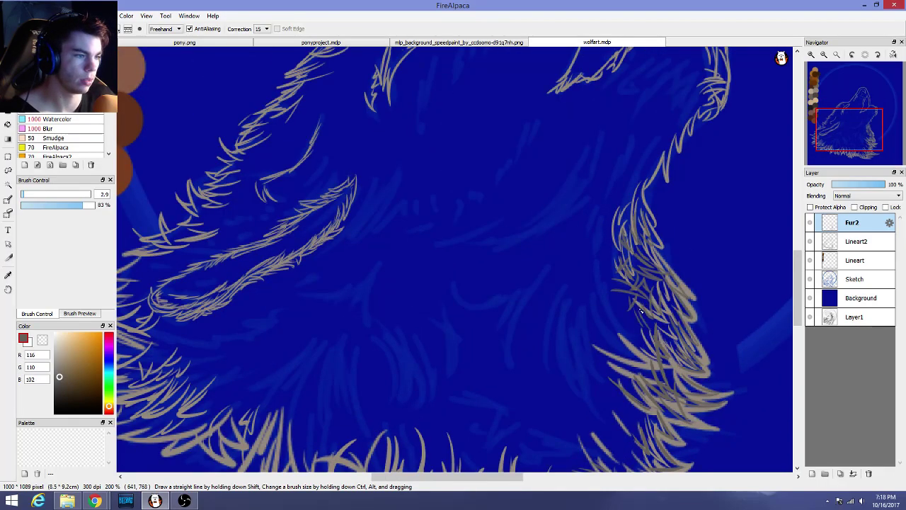
pyautogui.hotkey('ctrl', 'z')
pyautogui.hotkey('ctrl', 'z')
pyautogui.hotkey('ctrl', 'z')
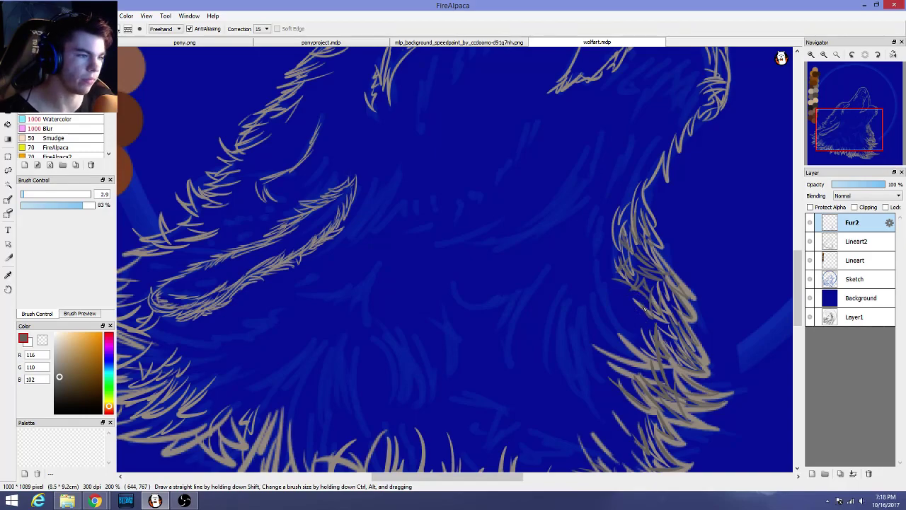
# Try short dark hairs at the base of the light tuft inside the lower chest corner and undo them
pyautogui.scroll(2, 632, 300)
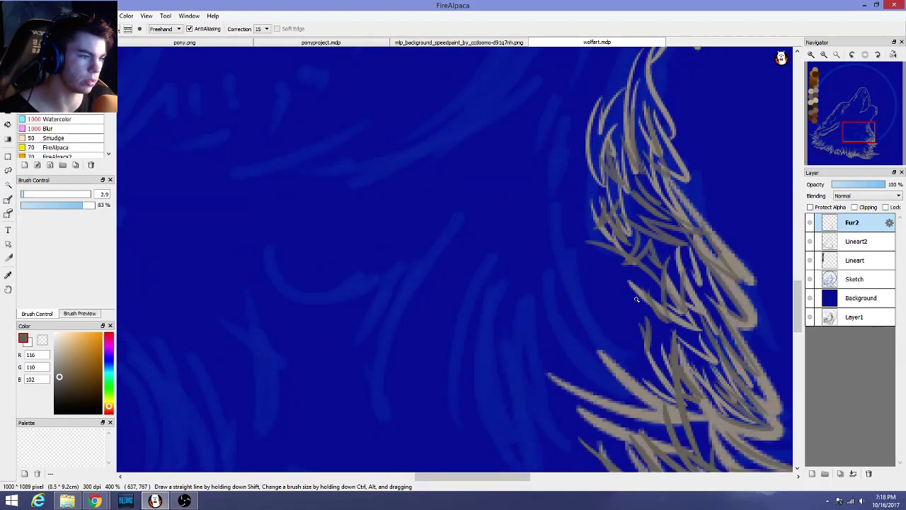
pyautogui.scroll(-4, 667, 330)
pyautogui.scroll(3, 644, 439)
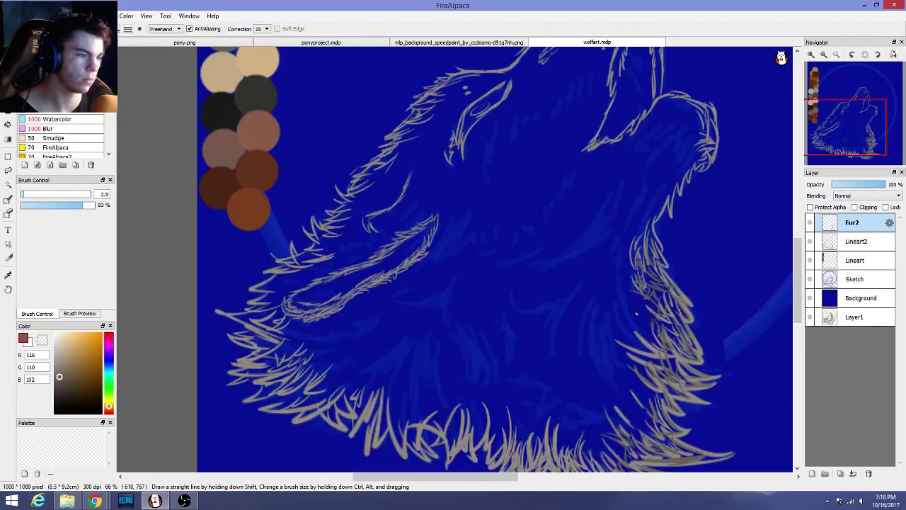
pyautogui.scroll(4, 687, 295)
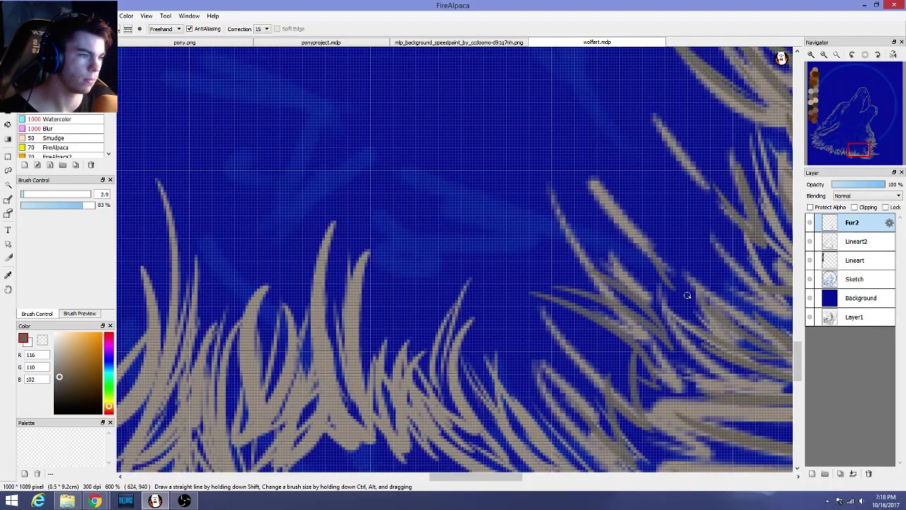
pyautogui.moveTo(687, 295); pyautogui.dragTo(660, 241)
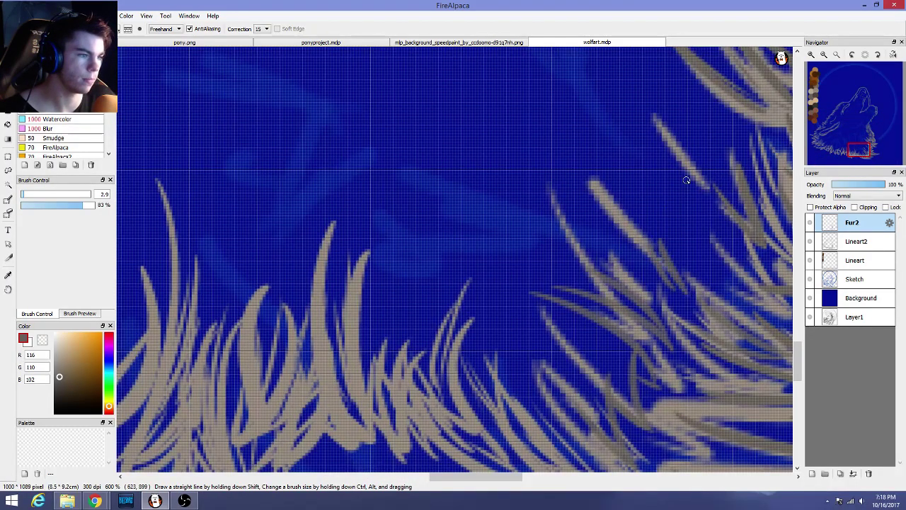
pyautogui.hotkey('ctrl', 'z')
pyautogui.hotkey('ctrl', 'z')
pyautogui.moveTo(651, 208)
pyautogui.mouseDown()
pyautogui.moveTo(650, 231)
pyautogui.moveTo(685, 273)
pyautogui.moveTo(676, 200)
pyautogui.mouseUp()
pyautogui.hotkey('ctrl', 'z')
pyautogui.hotkey('ctrl', 'z')
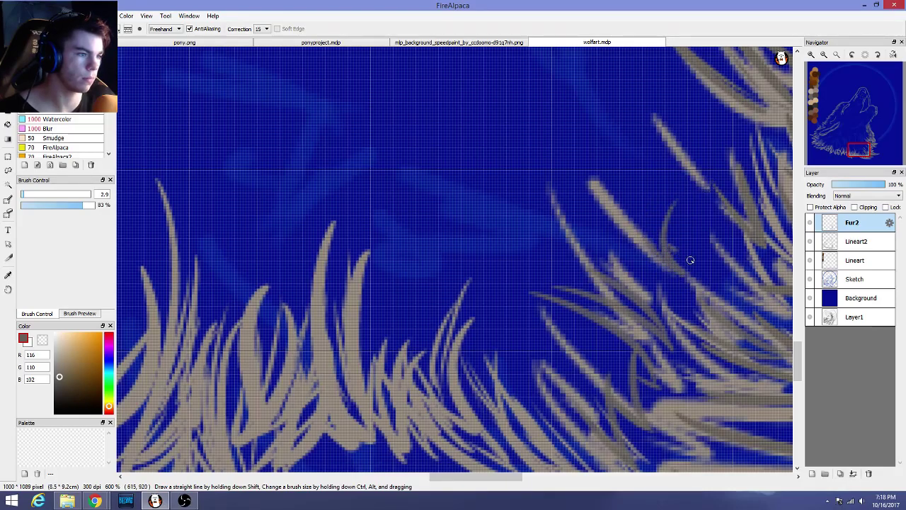
pyautogui.moveTo(690, 261); pyautogui.dragTo(701, 202)
pyautogui.hotkey('ctrl', 'z')
pyautogui.hotkey('ctrl', 'z')
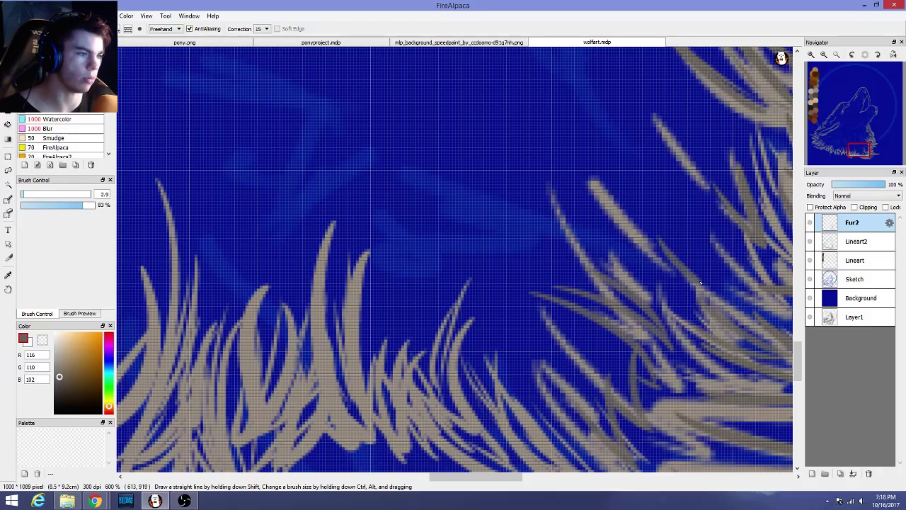
# Paint fine dark hairs branching off the light tuft where the chest meets the bottom fringe, undoing the rejected strokes
pyautogui.moveTo(683, 249); pyautogui.dragTo(674, 213)
pyautogui.moveTo(659, 250); pyautogui.dragTo(577, 241)
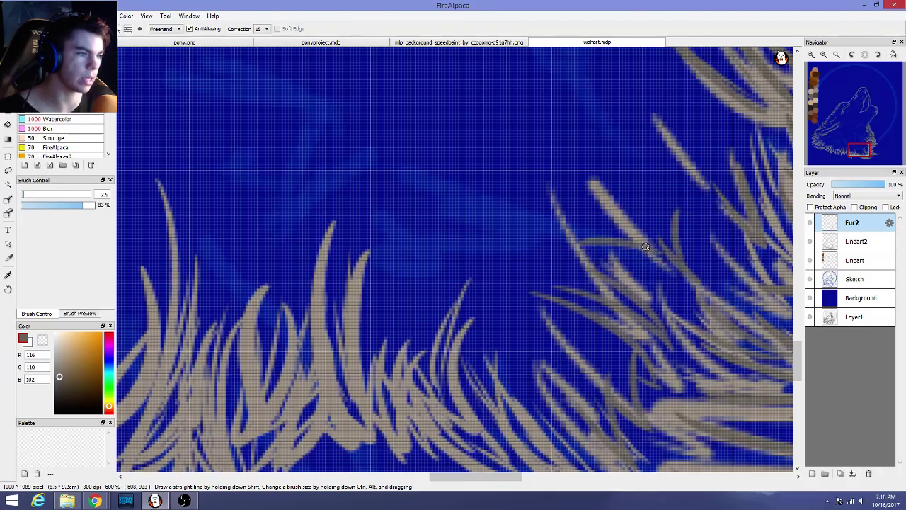
pyautogui.hotkey('ctrl', 'z')
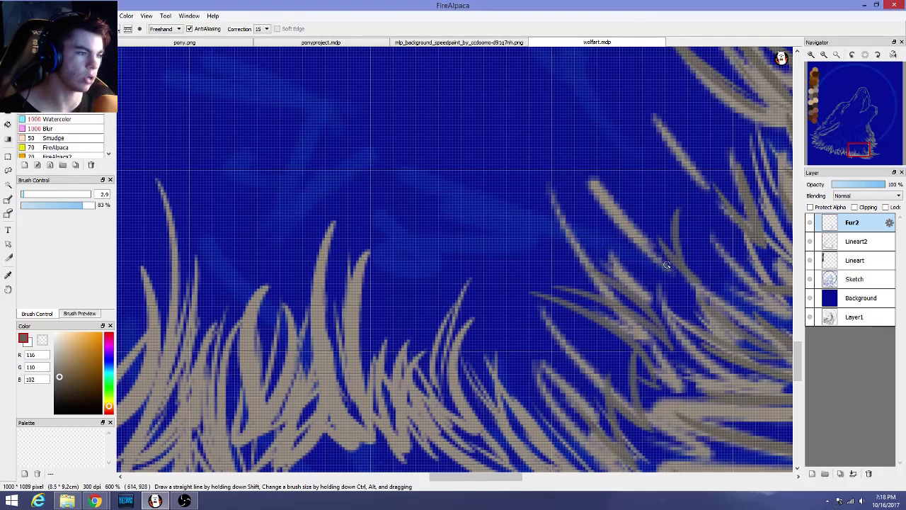
pyautogui.moveTo(653, 252); pyautogui.dragTo(623, 201)
pyautogui.moveTo(650, 258); pyautogui.dragTo(575, 234)
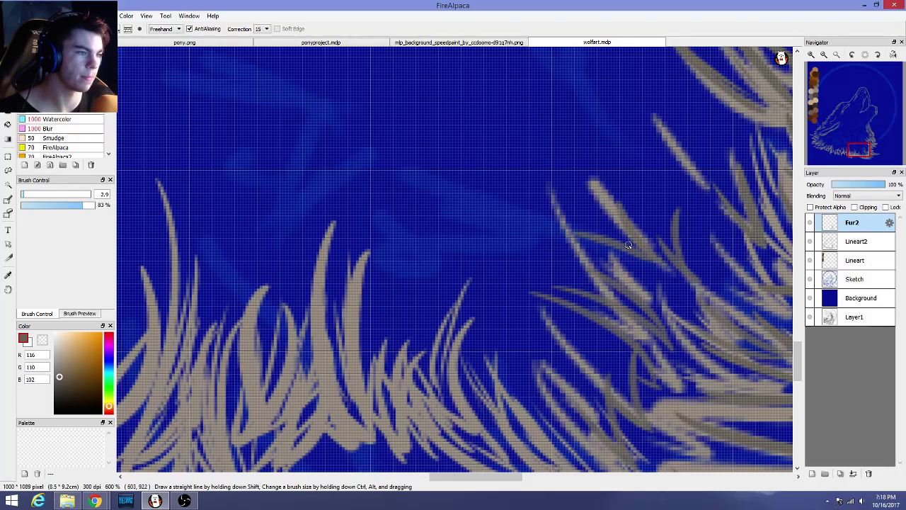
pyautogui.hotkey('ctrl', 'z')
pyautogui.hotkey('ctrl', 'z')
pyautogui.moveTo(628, 218)
pyautogui.mouseDown()
pyautogui.moveTo(658, 242)
pyautogui.moveTo(657, 270)
pyautogui.moveTo(586, 234)
pyautogui.mouseUp()
# Examine the shaded chest fur within the whole wolf drawing and up close along the bottom fringe
pyautogui.scroll(-3, 598, 239)
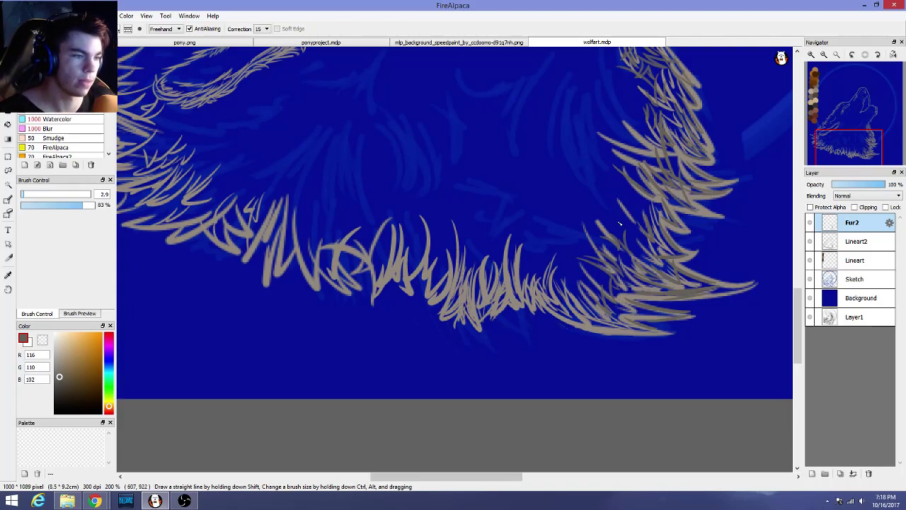
pyautogui.scroll(-5, 620, 223)
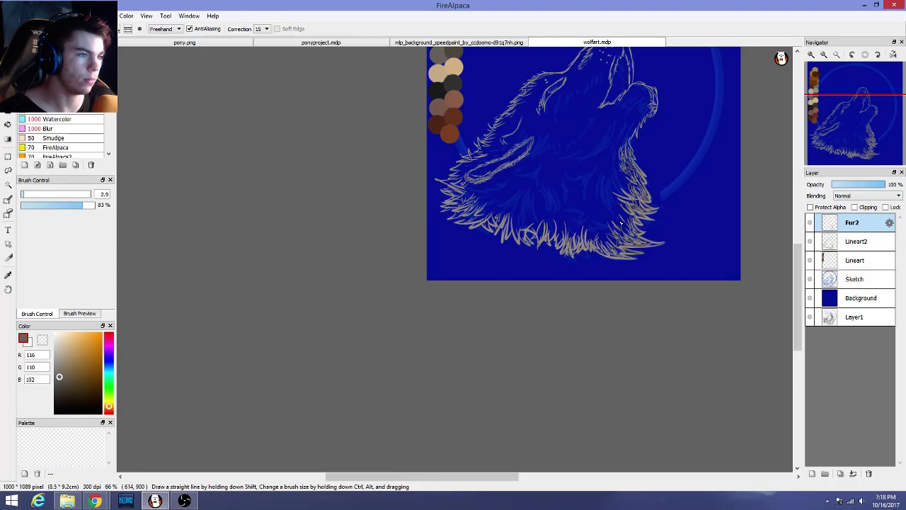
pyautogui.scroll(-1, 620, 224)
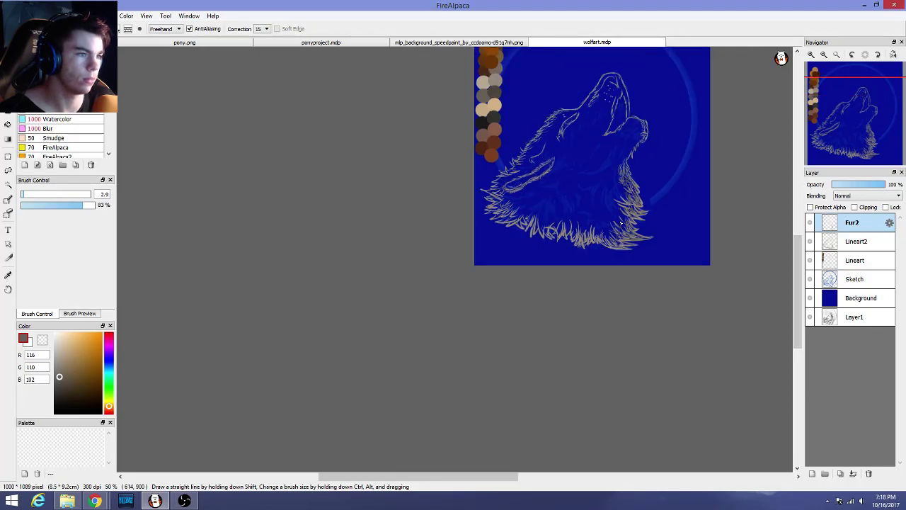
pyautogui.moveTo(799, 250); pyautogui.dragTo(796, 233)
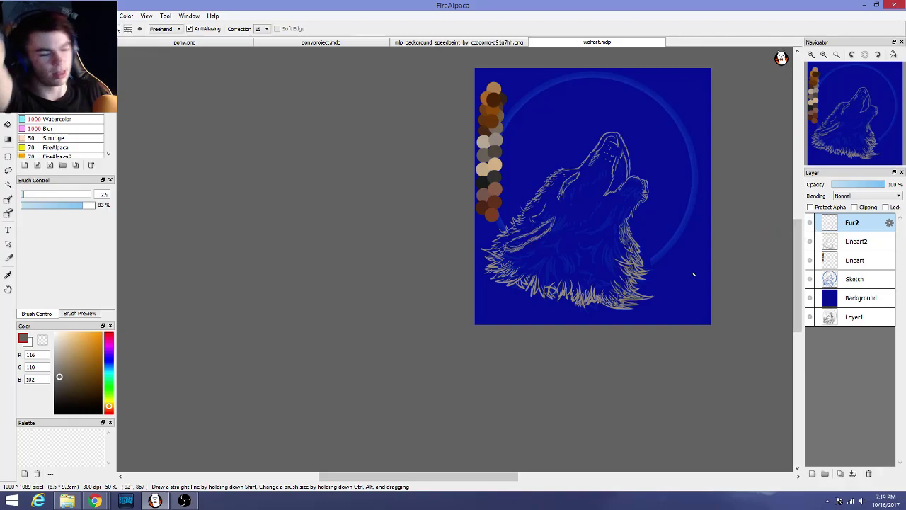
pyautogui.scroll(-1, 691, 270)
pyautogui.scroll(3, 684, 247)
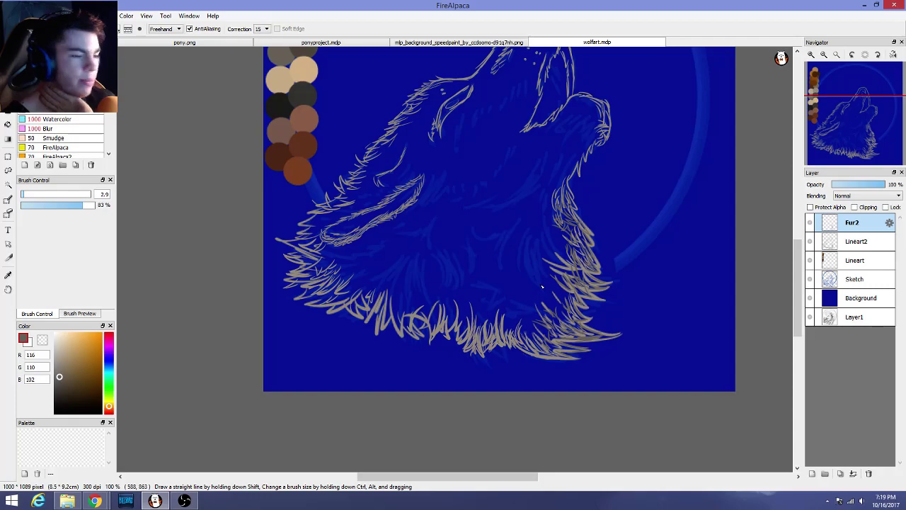
pyautogui.scroll(5, 437, 263)
pyautogui.scroll(-3, 437, 264)
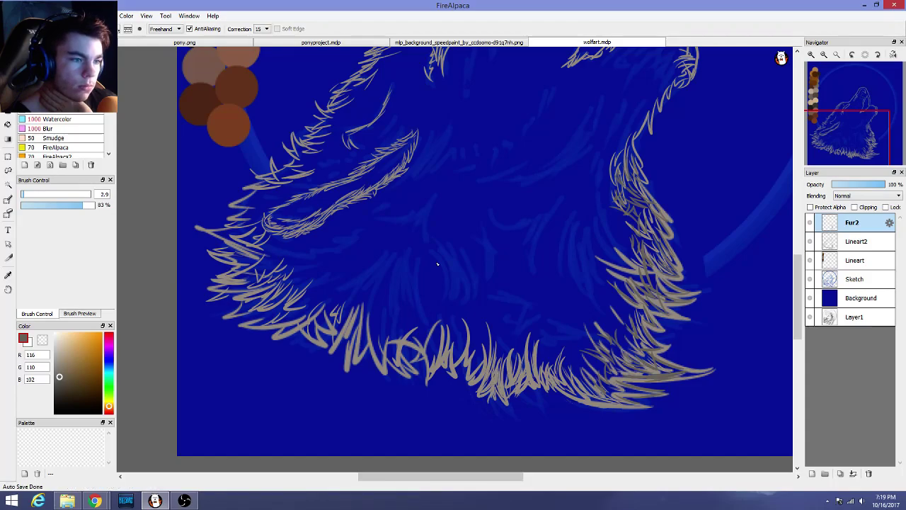
pyautogui.scroll(1, 437, 264)
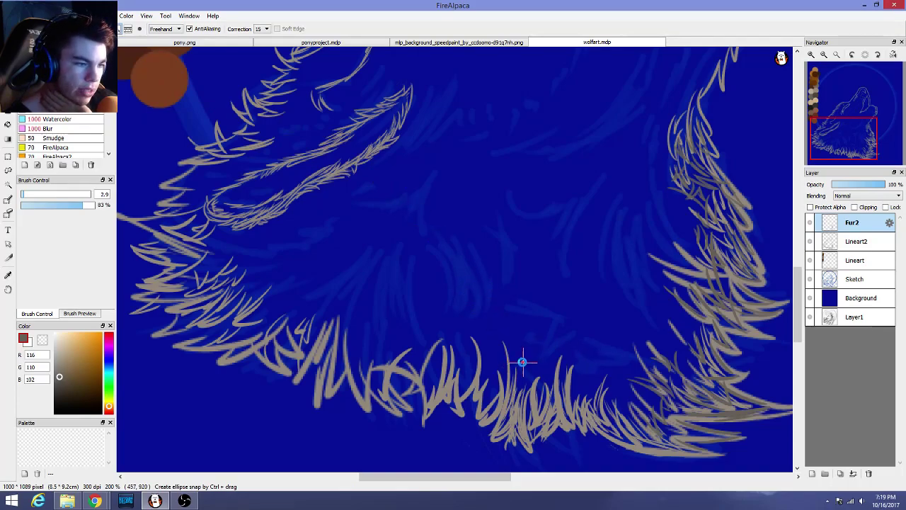
pyautogui.scroll(2, 519, 365)
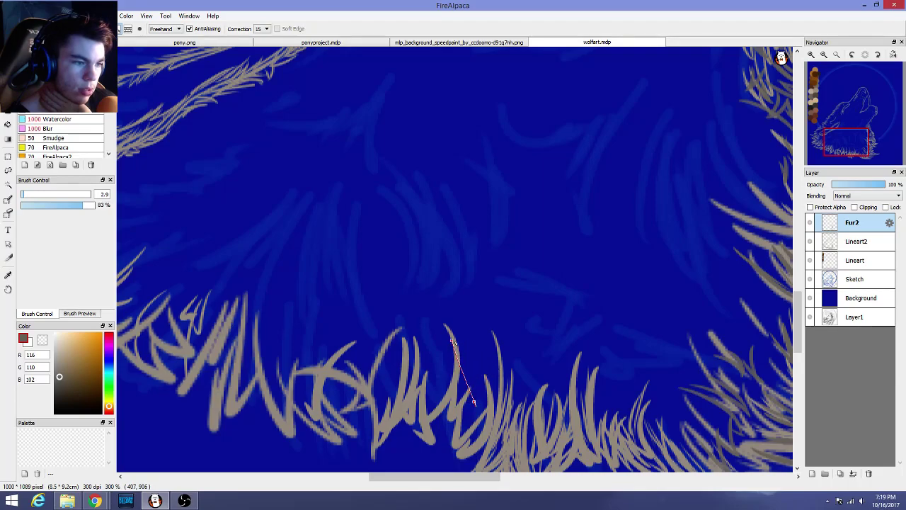
pyautogui.click(473, 362)
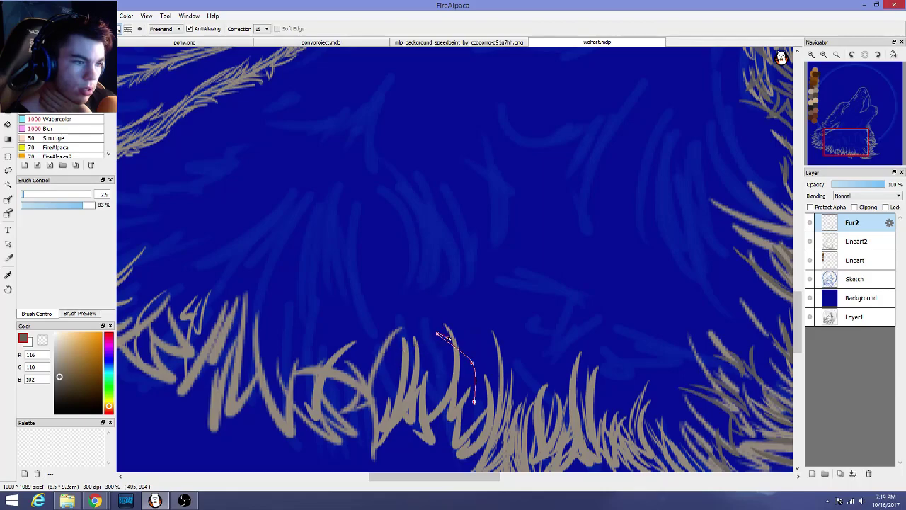
pyautogui.doubleClick(410, 328)
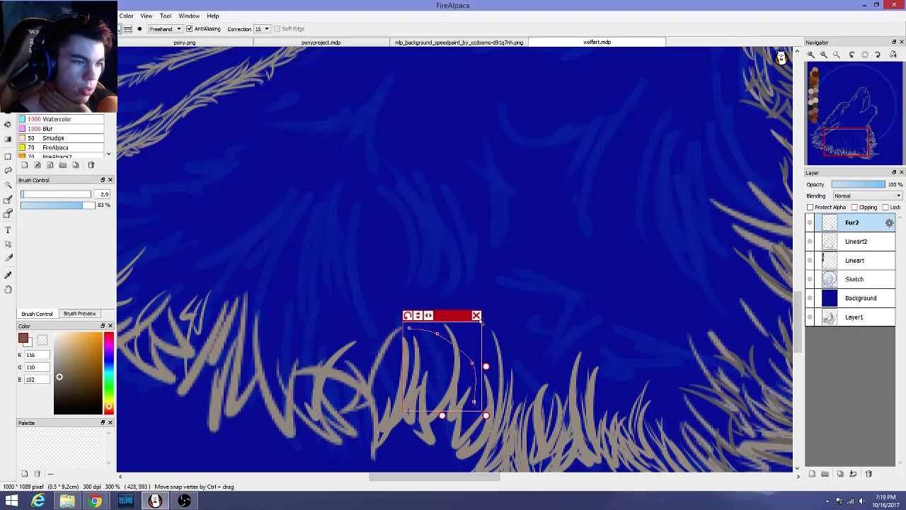
pyautogui.click(476, 315)
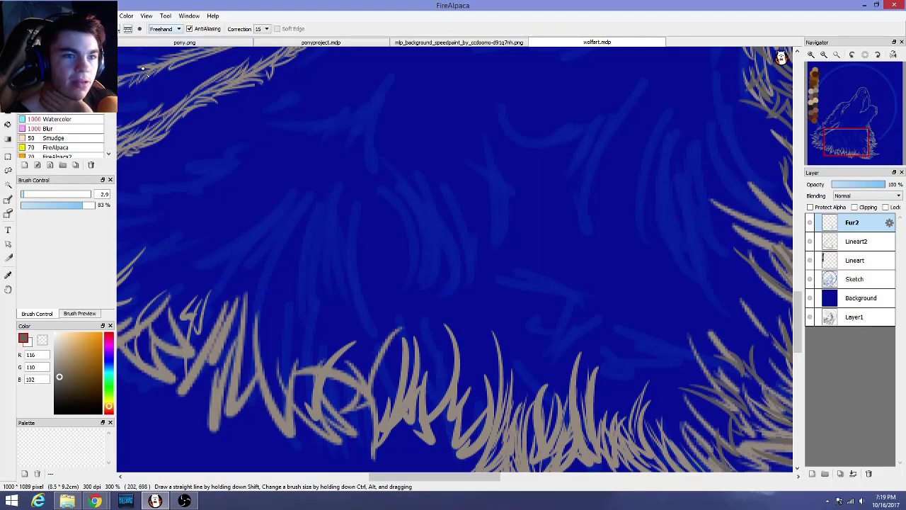
# Paint thin dark hairs over the bottom fringe where it curves toward the chest corner, crossing the tall light tufts
pyautogui.scroll(-2, 388, 316)
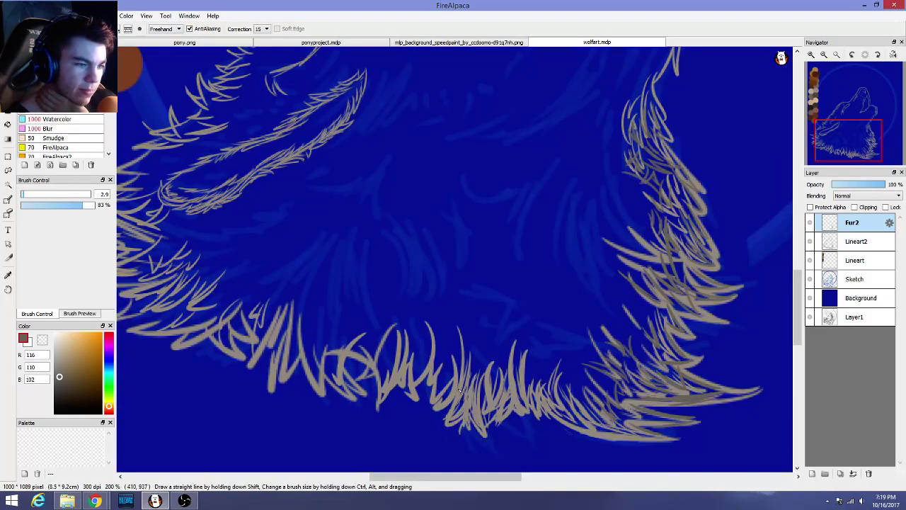
pyautogui.scroll(2, 565, 399)
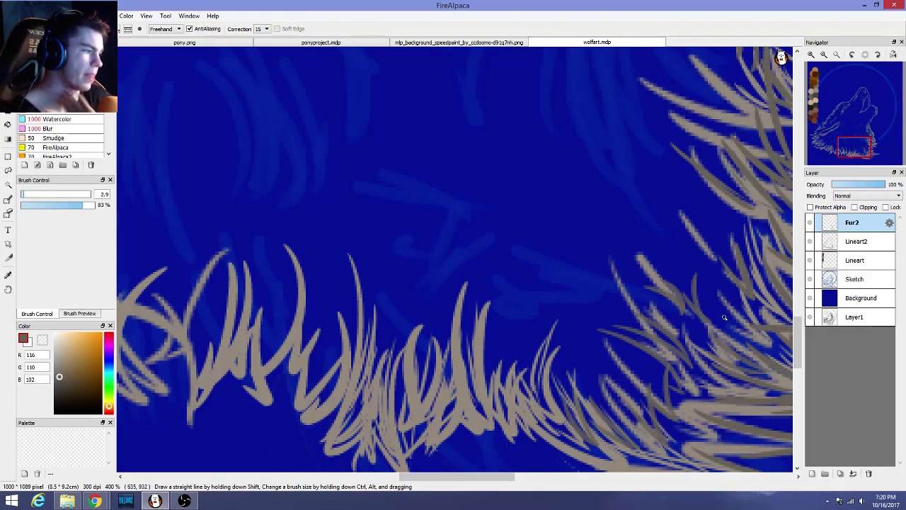
pyautogui.moveTo(795, 329); pyautogui.dragTo(795, 336)
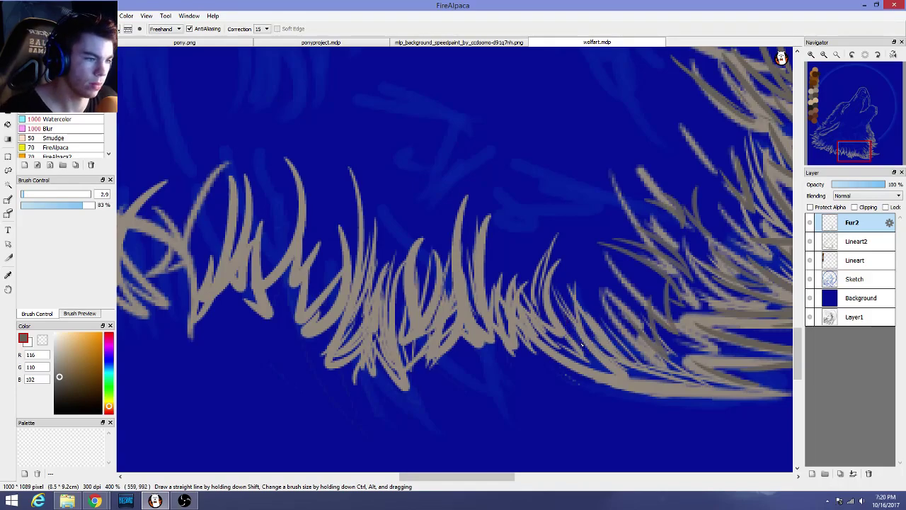
pyautogui.moveTo(534, 321); pyautogui.dragTo(705, 383)
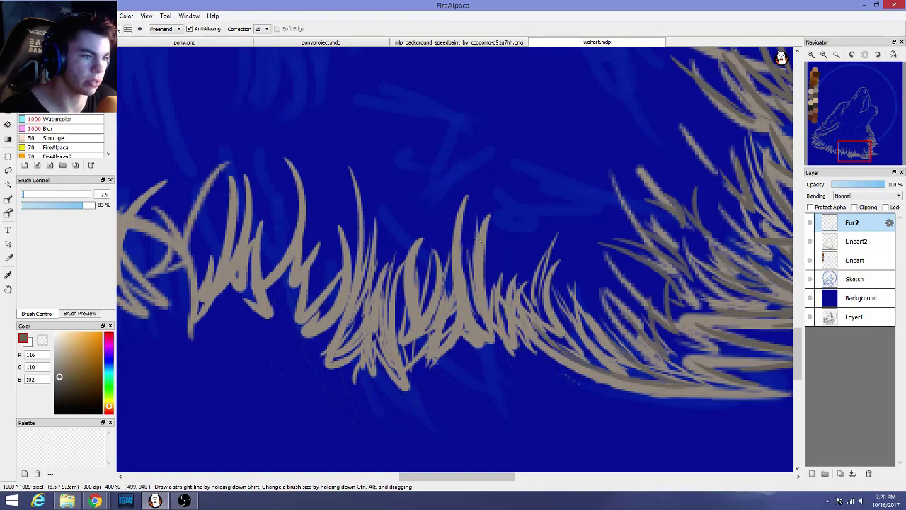
pyautogui.moveTo(536, 201)
pyautogui.mouseDown()
pyautogui.moveTo(512, 329)
pyautogui.moveTo(451, 208)
pyautogui.mouseUp()
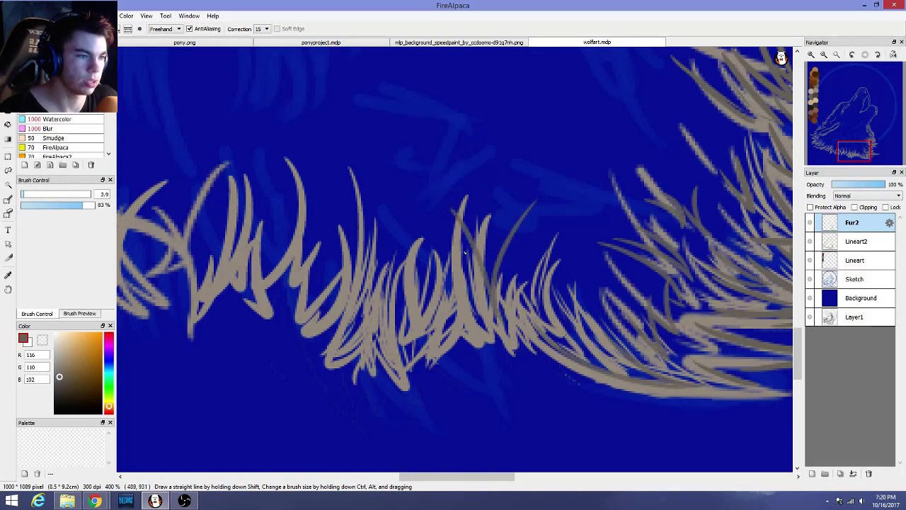
pyautogui.moveTo(526, 333); pyautogui.dragTo(550, 274)
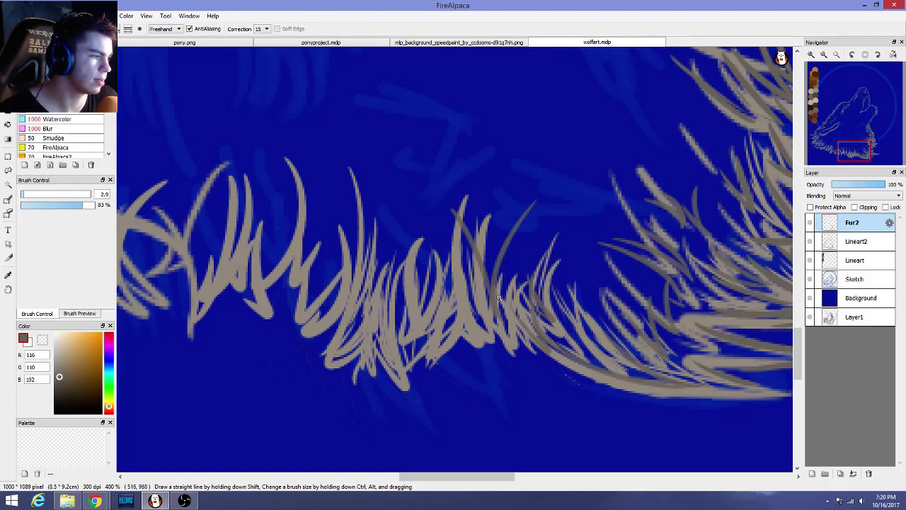
# Paint short dark hairs between the light strands of the dense clump in the middle of the bottom fringe
pyautogui.moveTo(366, 283)
pyautogui.mouseDown()
pyautogui.moveTo(356, 347)
pyautogui.moveTo(379, 302)
pyautogui.moveTo(381, 267)
pyautogui.mouseUp()
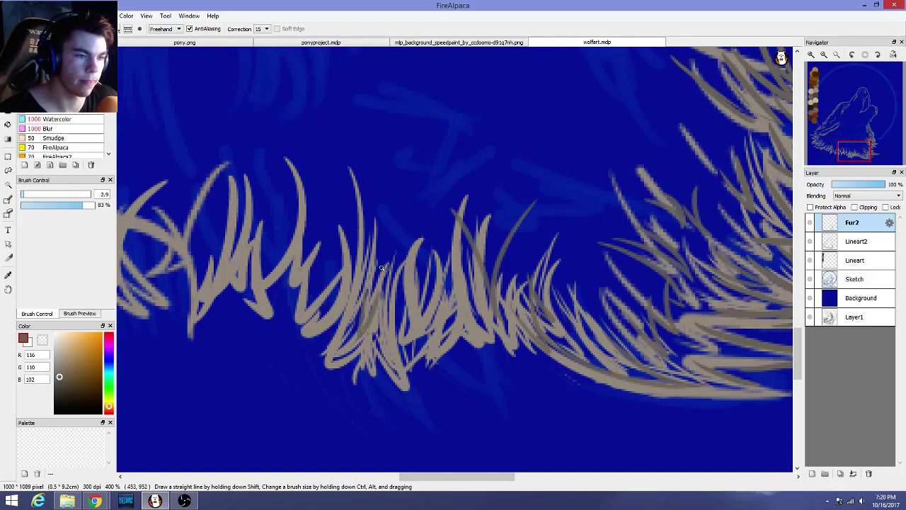
pyautogui.moveTo(388, 351)
pyautogui.mouseDown()
pyautogui.moveTo(402, 282)
pyautogui.moveTo(412, 343)
pyautogui.mouseUp()
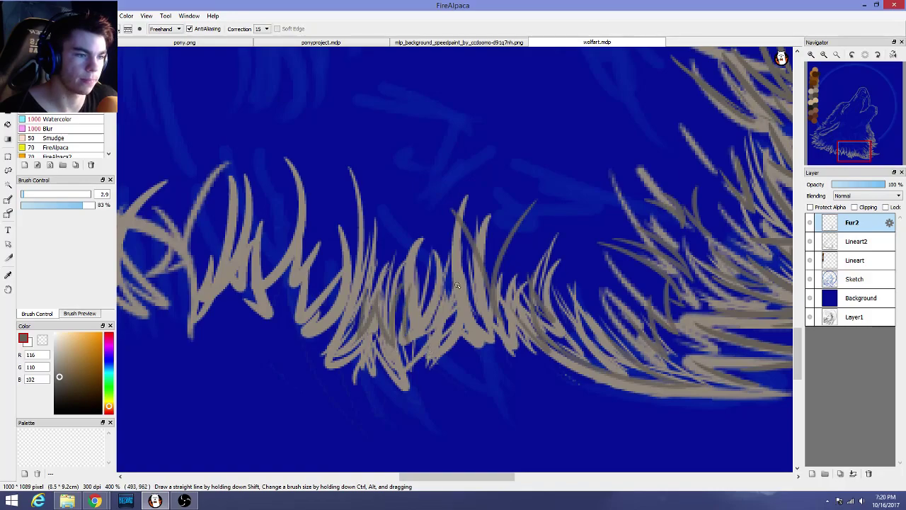
pyautogui.moveTo(456, 272)
pyautogui.mouseDown()
pyautogui.moveTo(479, 336)
pyautogui.moveTo(464, 311)
pyautogui.moveTo(482, 281)
pyautogui.moveTo(420, 304)
pyautogui.moveTo(398, 331)
pyautogui.mouseUp()
pyautogui.moveTo(412, 328)
pyautogui.mouseDown()
pyautogui.moveTo(436, 289)
pyautogui.moveTo(429, 331)
pyautogui.moveTo(436, 302)
pyautogui.moveTo(451, 322)
pyautogui.moveTo(438, 343)
pyautogui.mouseUp()
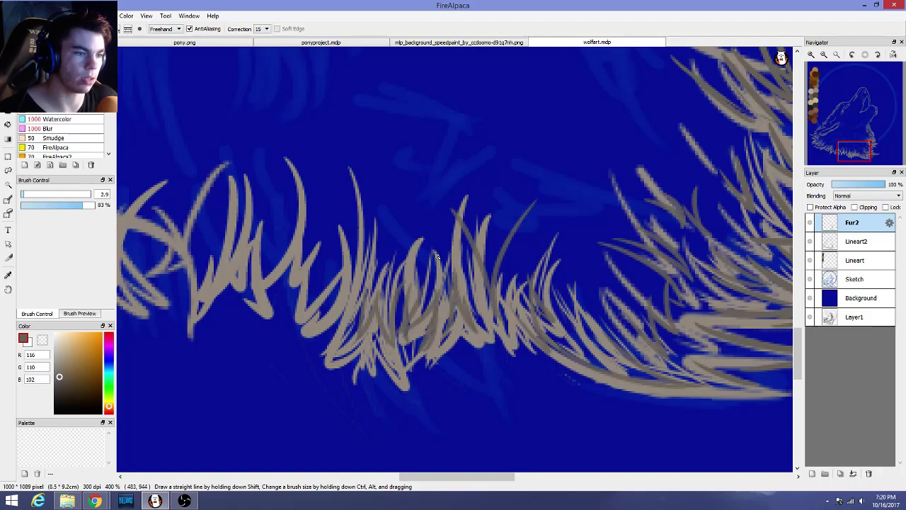
pyautogui.moveTo(438, 260); pyautogui.dragTo(431, 341)
pyautogui.moveTo(431, 363); pyautogui.dragTo(445, 297)
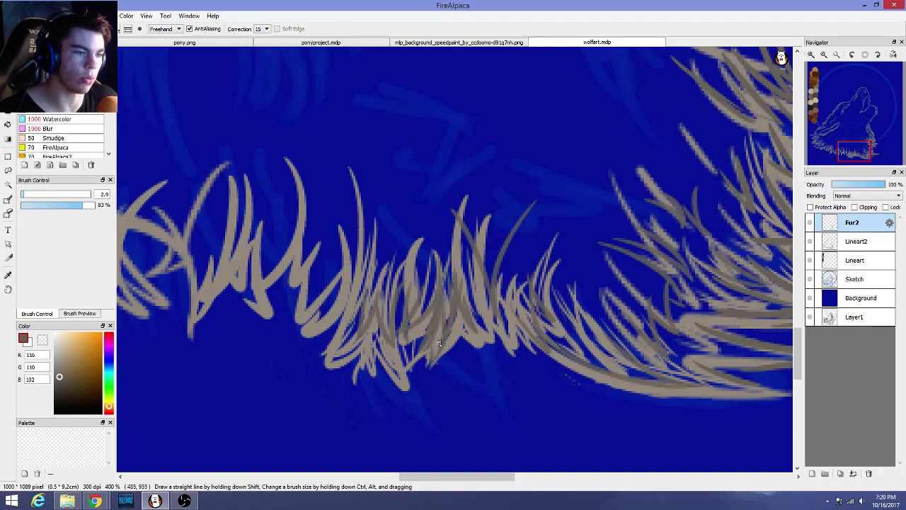
# Examine the darkened bottom fringe within the whole wolf drawing and up close
pyautogui.scroll(-2, 476, 301)
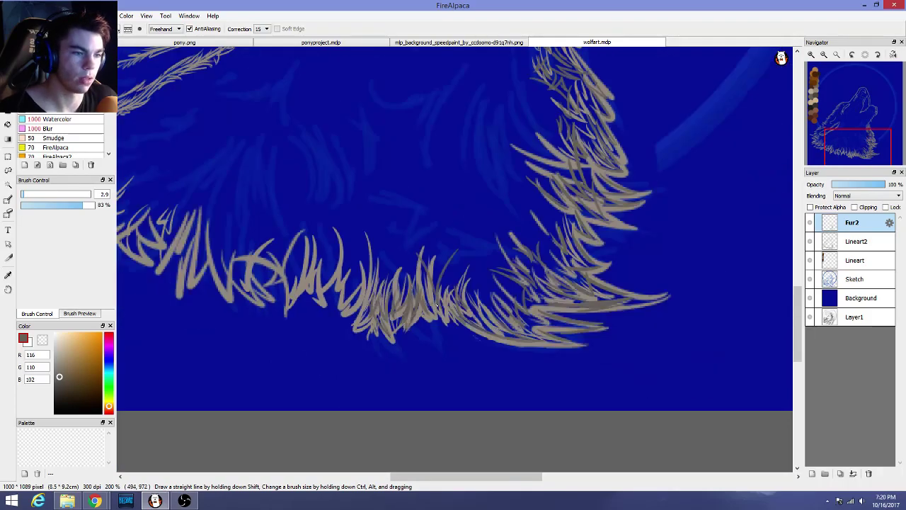
pyautogui.scroll(-2, 477, 303)
pyautogui.scroll(-1, 476, 303)
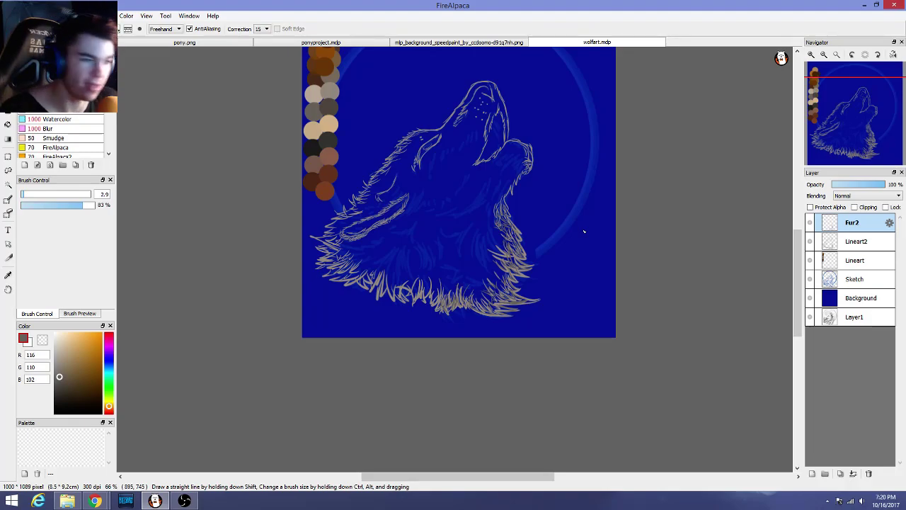
pyautogui.scroll(4, 443, 237)
pyautogui.scroll(-2, 502, 225)
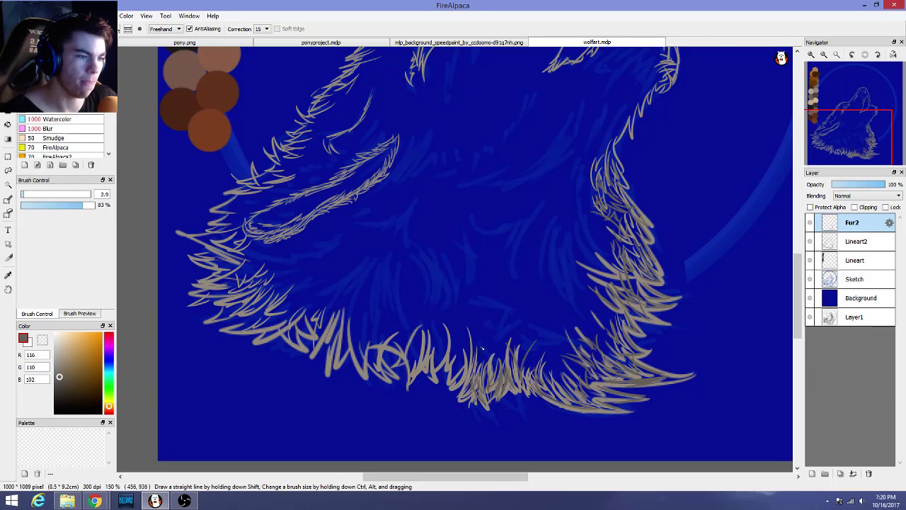
pyautogui.moveTo(497, 479); pyautogui.dragTo(485, 480)
pyautogui.scroll(1, 495, 328)
pyautogui.scroll(-4, 494, 326)
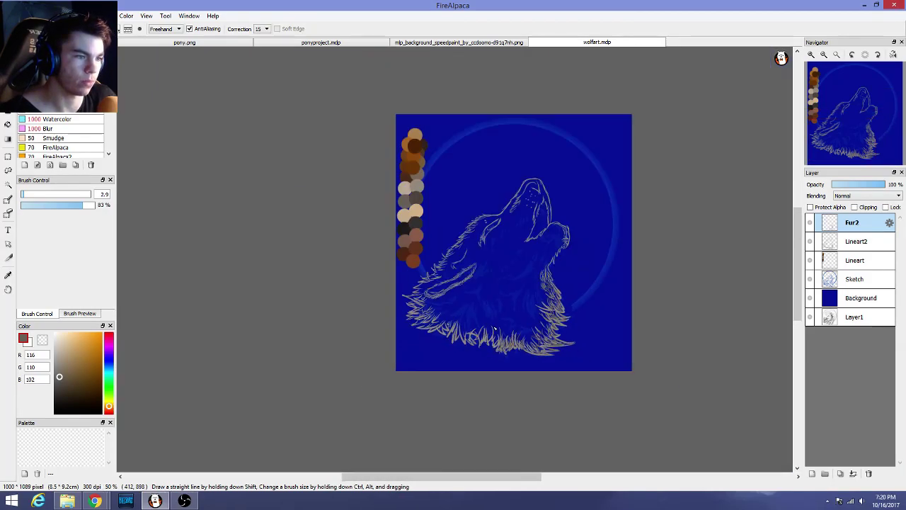
pyautogui.scroll(3, 495, 328)
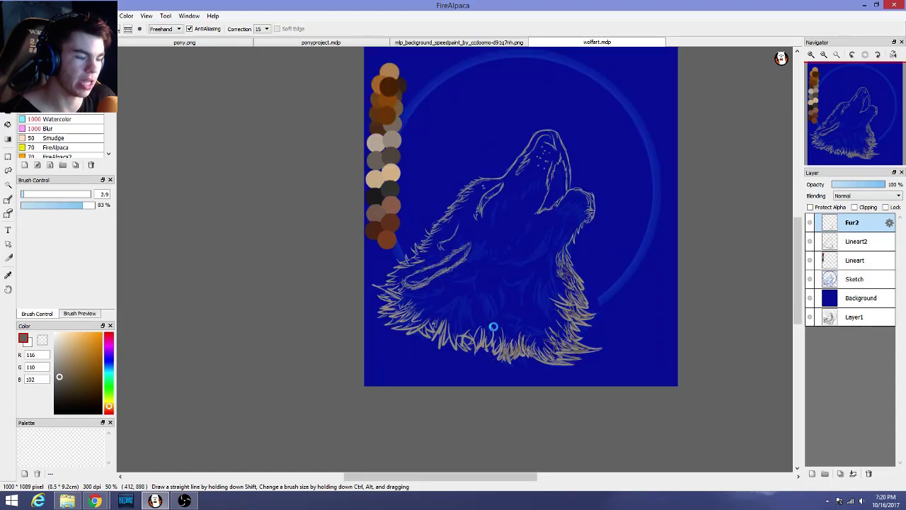
pyautogui.scroll(2, 524, 366)
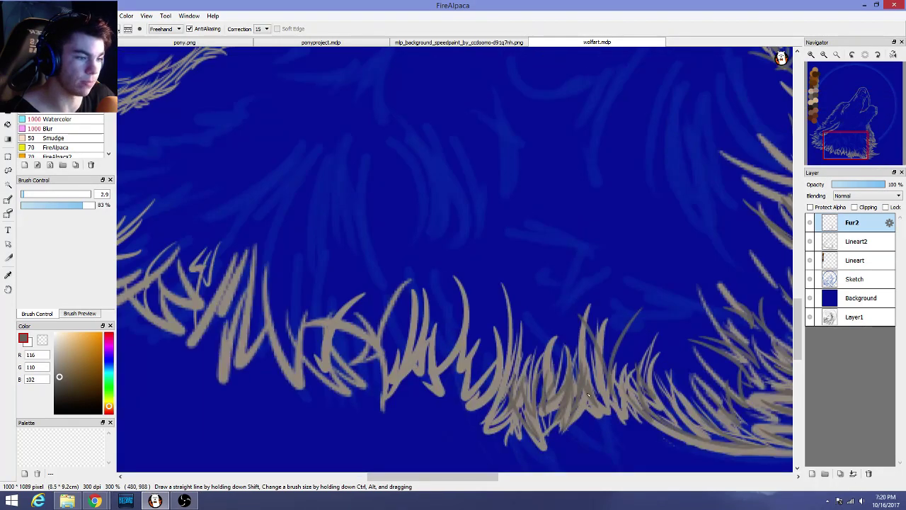
pyautogui.scroll(-3, 519, 366)
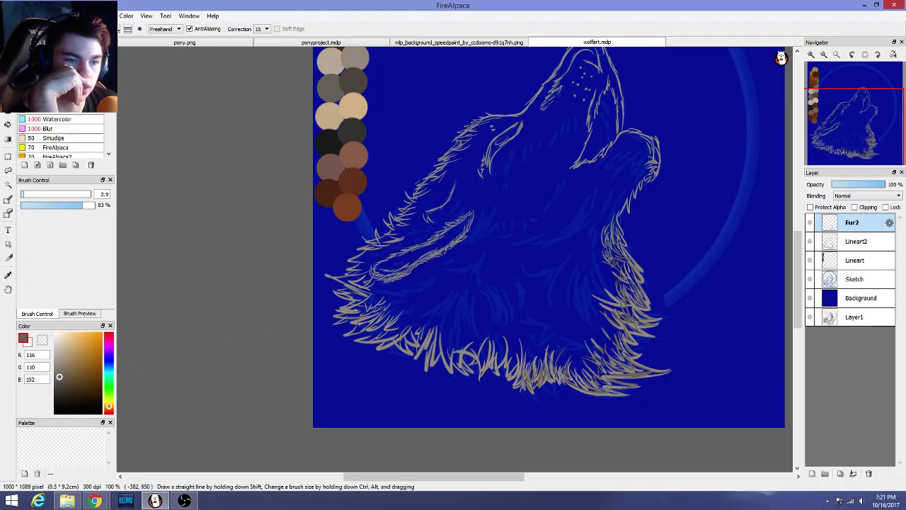
# Set the brush size to 13.6 and its opacity to 59%
pyautogui.click(31, 196)
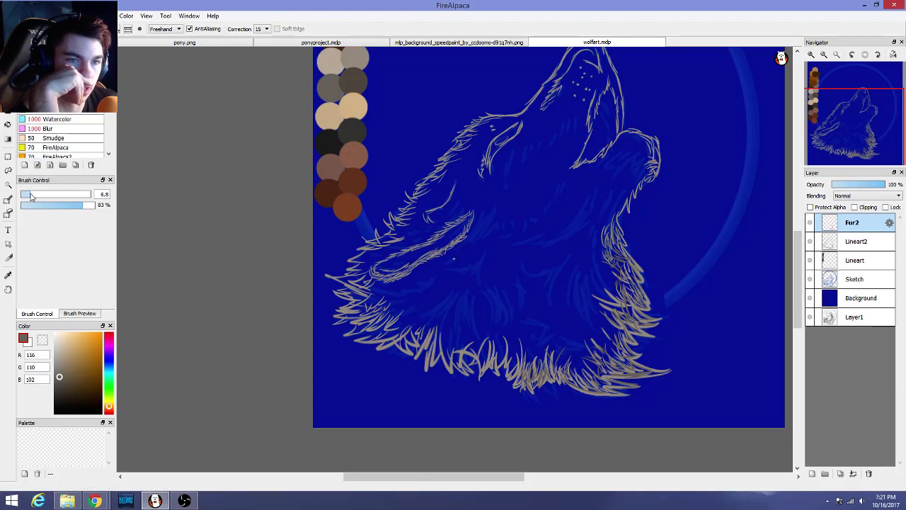
pyautogui.moveTo(33, 198); pyautogui.dragTo(39, 198)
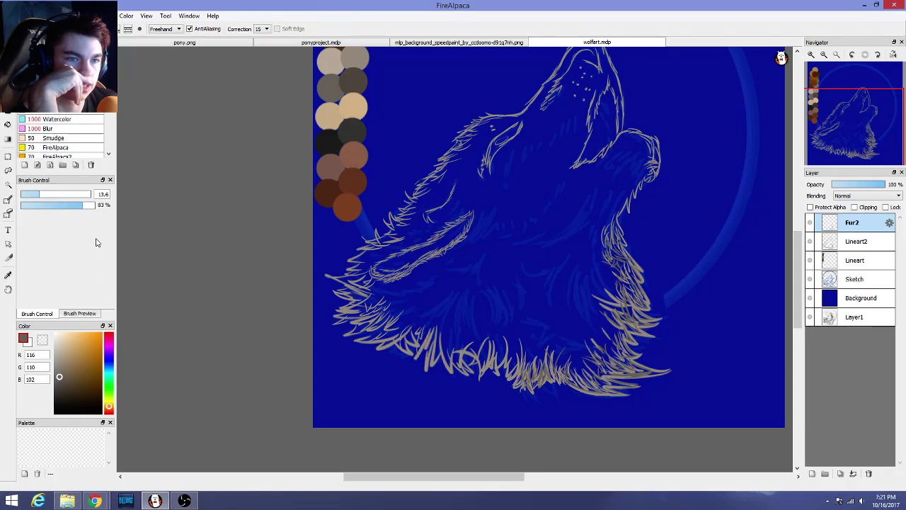
pyautogui.click(91, 206)
pyautogui.moveTo(93, 207); pyautogui.dragTo(64, 213)
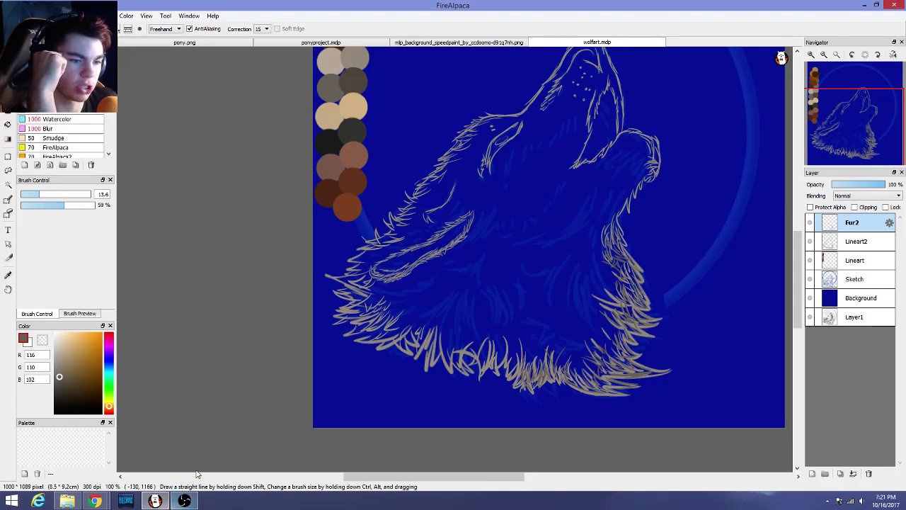
# Switch to Chrome to examine the fur shading in the gray wolf reference photo, and return to FireAlpaca
pyautogui.click(95, 501)
pyautogui.click(342, 457)
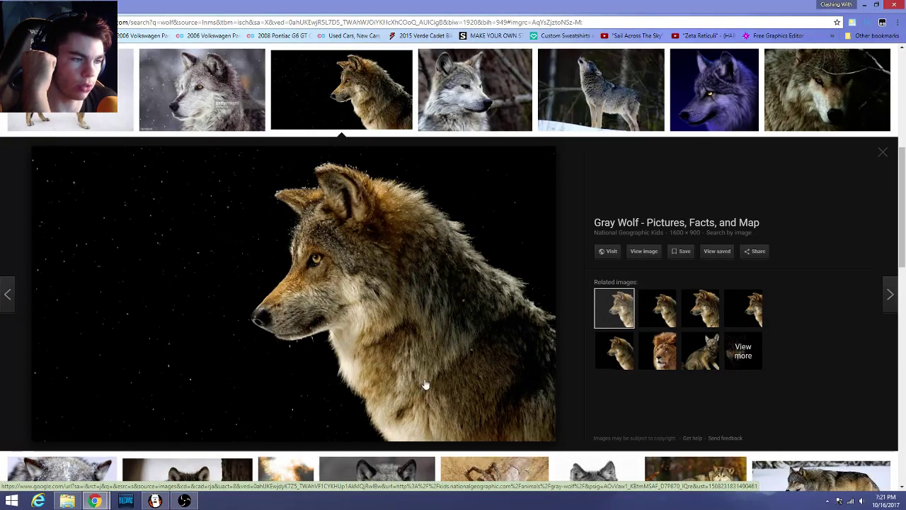
pyautogui.moveTo(150, 502)
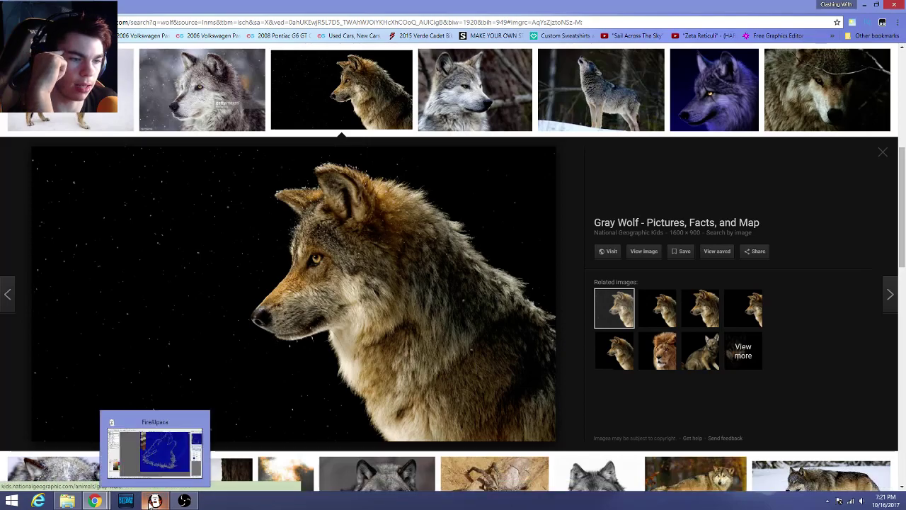
pyautogui.click(150, 501)
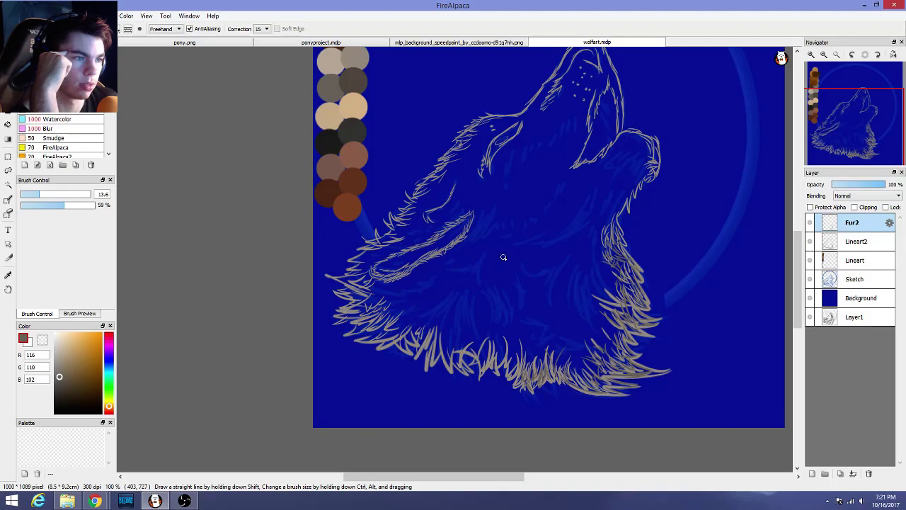
# Paint a broad translucent gray tuft along the sketched neck fur below the jaw, replacing the first trial stroke
pyautogui.scroll(-1, 504, 257)
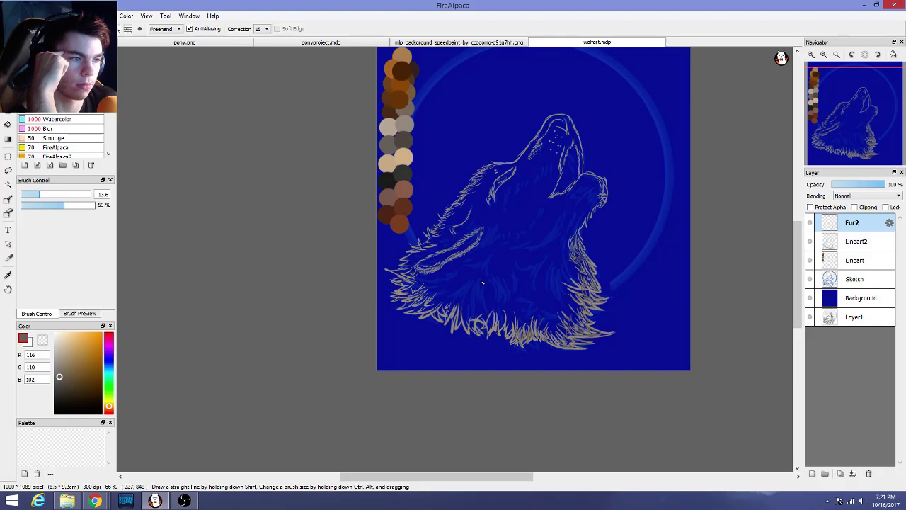
pyautogui.scroll(3, 488, 250)
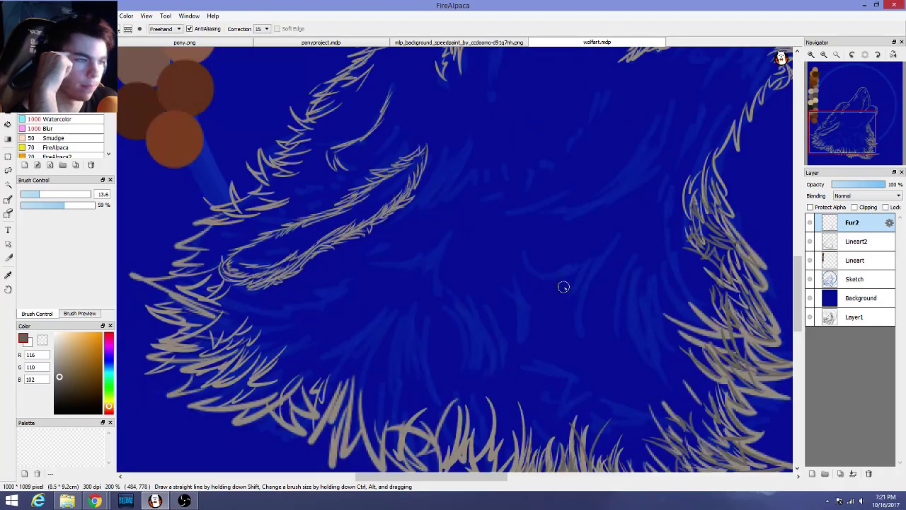
pyautogui.moveTo(643, 152); pyautogui.dragTo(601, 204)
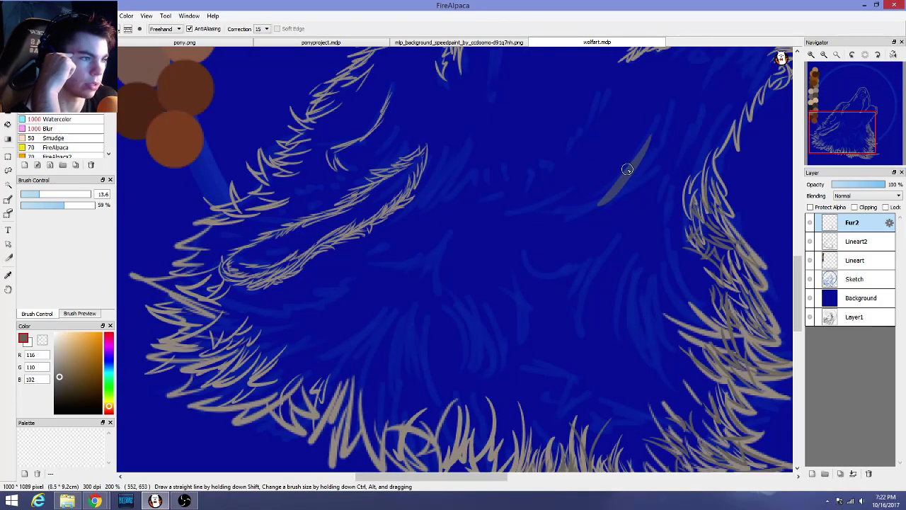
pyautogui.hotkey('ctrl', 'z')
pyautogui.moveTo(643, 131); pyautogui.dragTo(549, 226)
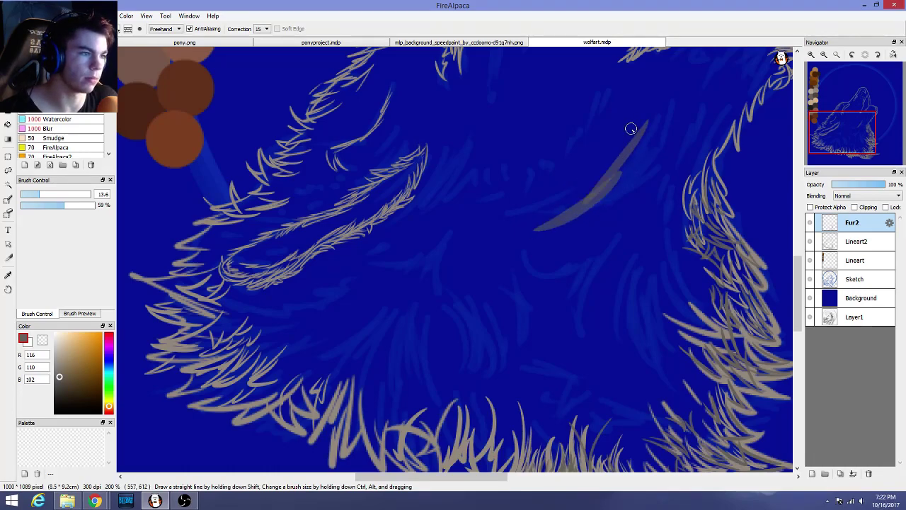
pyautogui.moveTo(647, 136); pyautogui.dragTo(557, 227)
pyautogui.moveTo(641, 171)
pyautogui.mouseDown()
pyautogui.moveTo(545, 230)
pyautogui.moveTo(648, 133)
pyautogui.moveTo(537, 232)
pyautogui.mouseUp()
pyautogui.moveTo(648, 134); pyautogui.dragTo(613, 211)
# Paint a second broad gray tuft of near-vertical strokes on the upper chest below the neck tuft, undoing the last stroke
pyautogui.scroll(-3, 536, 234)
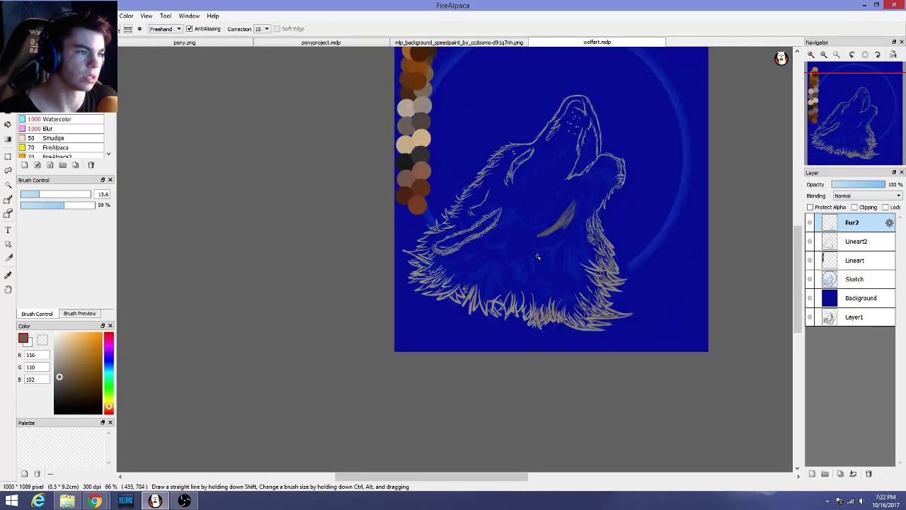
pyautogui.scroll(4, 536, 257)
pyautogui.scroll(-2, 604, 189)
pyautogui.moveTo(634, 166); pyautogui.dragTo(613, 250)
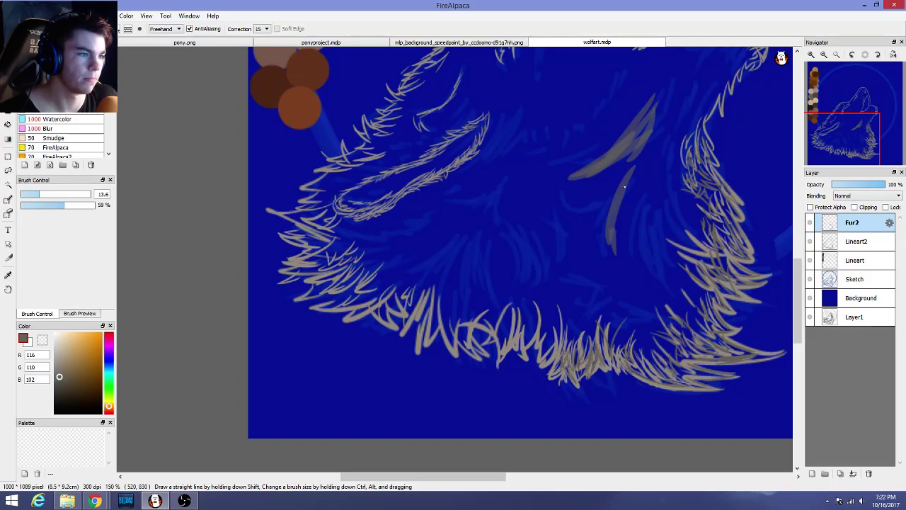
pyautogui.moveTo(625, 183); pyautogui.dragTo(610, 246)
pyautogui.moveTo(622, 169); pyautogui.dragTo(608, 252)
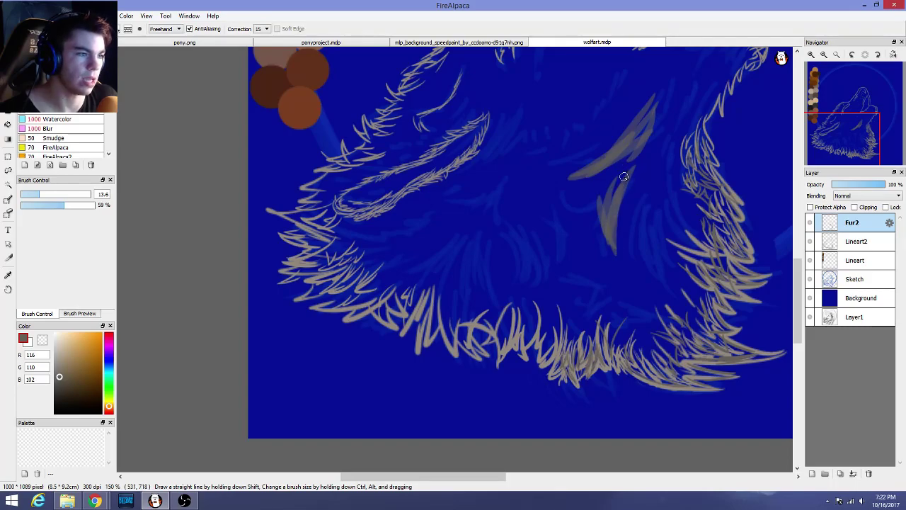
pyautogui.hotkey('ctrl', 'z')
# Paint broad near-vertical gray tufts along the sketched fur in the middle of the chest, undoing the rejected stroke
pyautogui.moveTo(623, 178)
pyautogui.mouseDown()
pyautogui.moveTo(605, 249)
pyautogui.moveTo(613, 195)
pyautogui.moveTo(554, 198)
pyautogui.moveTo(604, 195)
pyautogui.moveTo(559, 221)
pyautogui.moveTo(553, 272)
pyautogui.mouseUp()
pyautogui.hotkey('ctrl', 'z')
pyautogui.moveTo(551, 199); pyautogui.dragTo(547, 273)
pyautogui.moveTo(522, 213); pyautogui.dragTo(523, 285)
pyautogui.scroll(-2, 623, 244)
pyautogui.scroll(2, 630, 266)
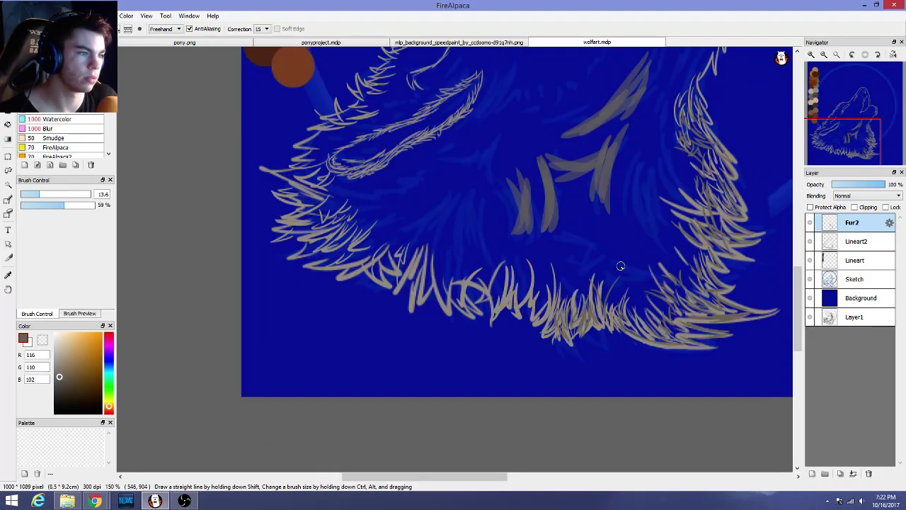
# Paint two broad near-vertical gray strokes on the front of the chest beside the throat fringe, undoing and repainting the rejected upper stroke
pyautogui.moveTo(640, 157)
pyautogui.mouseDown()
pyautogui.moveTo(646, 231)
pyautogui.moveTo(659, 248)
pyautogui.mouseUp()
pyautogui.moveTo(655, 89); pyautogui.dragTo(676, 177)
pyautogui.scroll(-2, 647, 127)
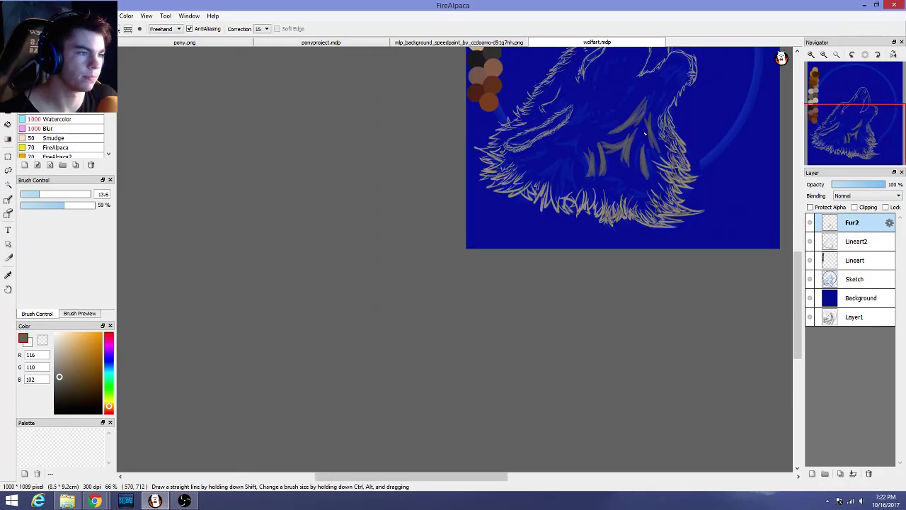
pyautogui.hotkey('ctrl', 'z')
pyautogui.hotkey('ctrl', 'z')
pyautogui.scroll(3, 646, 111)
pyautogui.moveTo(659, 131); pyautogui.dragTo(668, 243)
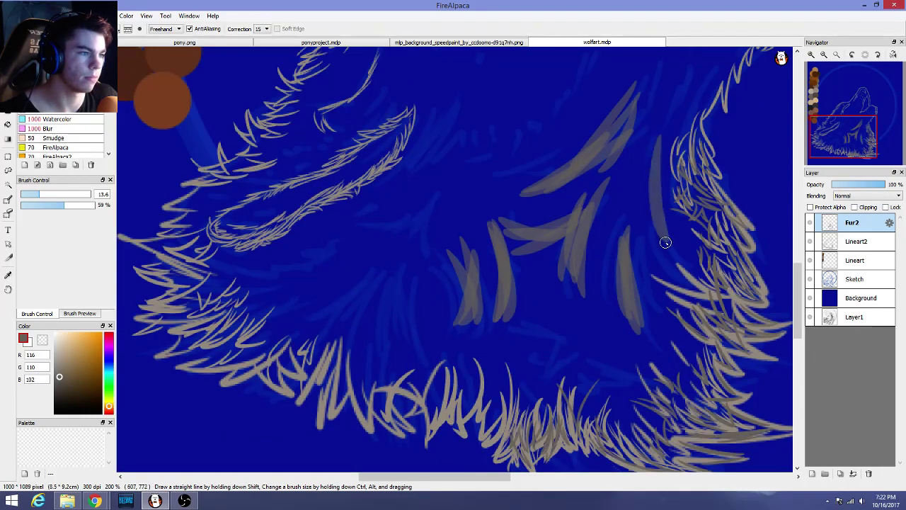
# Set the brush size to 7.8 and opacity to 71 %, and add narrower strokes to both tufts on the front of the chest
pyautogui.moveTo(44, 206)
pyautogui.mouseDown()
pyautogui.moveTo(74, 207)
pyautogui.moveTo(31, 197)
pyautogui.mouseUp()
pyautogui.click(32, 195)
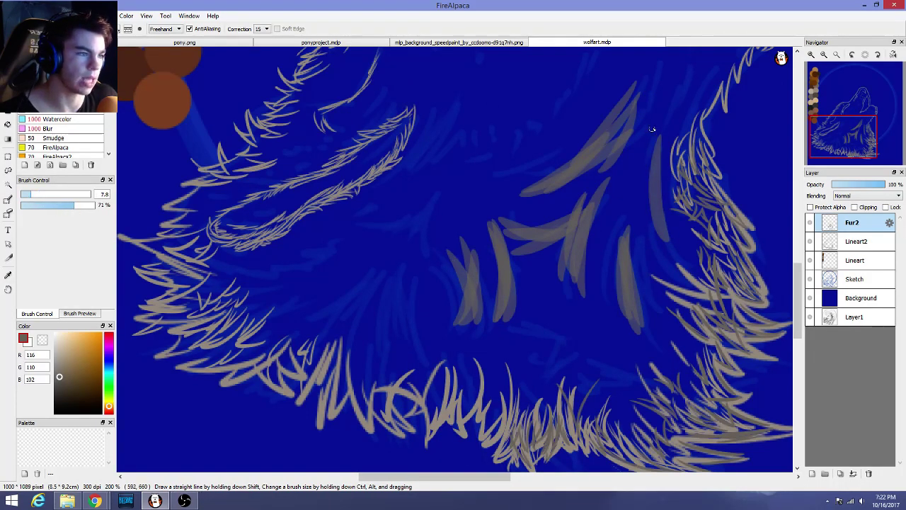
pyautogui.moveTo(650, 144); pyautogui.dragTo(665, 236)
pyautogui.moveTo(657, 164); pyautogui.dragTo(672, 238)
pyautogui.moveTo(622, 200); pyautogui.dragTo(639, 318)
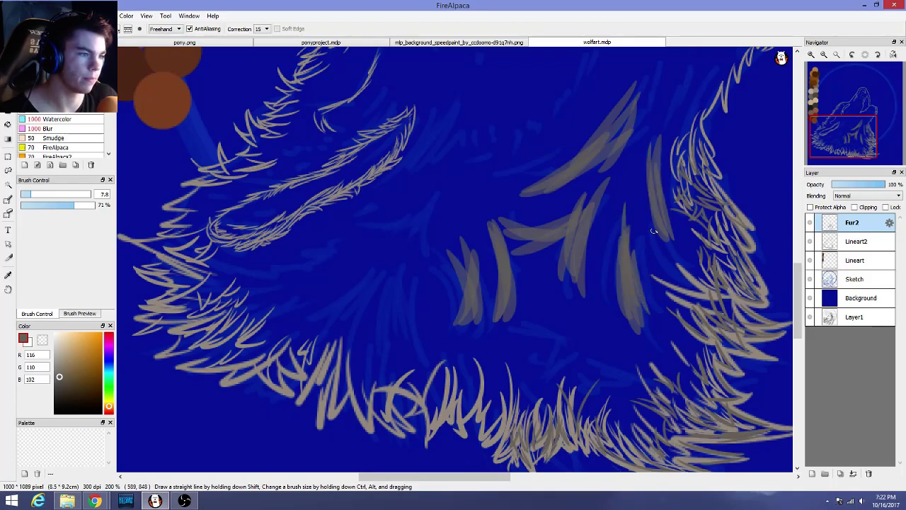
pyautogui.moveTo(654, 234)
pyautogui.mouseDown()
pyautogui.moveTo(642, 298)
pyautogui.moveTo(670, 334)
pyautogui.moveTo(644, 325)
pyautogui.moveTo(627, 295)
pyautogui.moveTo(666, 354)
pyautogui.mouseUp()
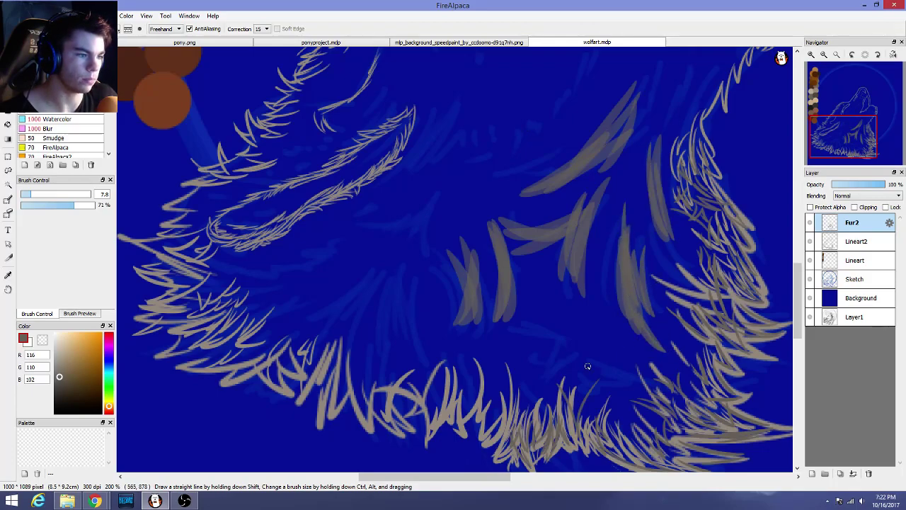
# Paint a short slanting gray stroke low on the chest and a fan of separate strokes above the rear chest fringe
pyautogui.moveTo(513, 321); pyautogui.dragTo(571, 339)
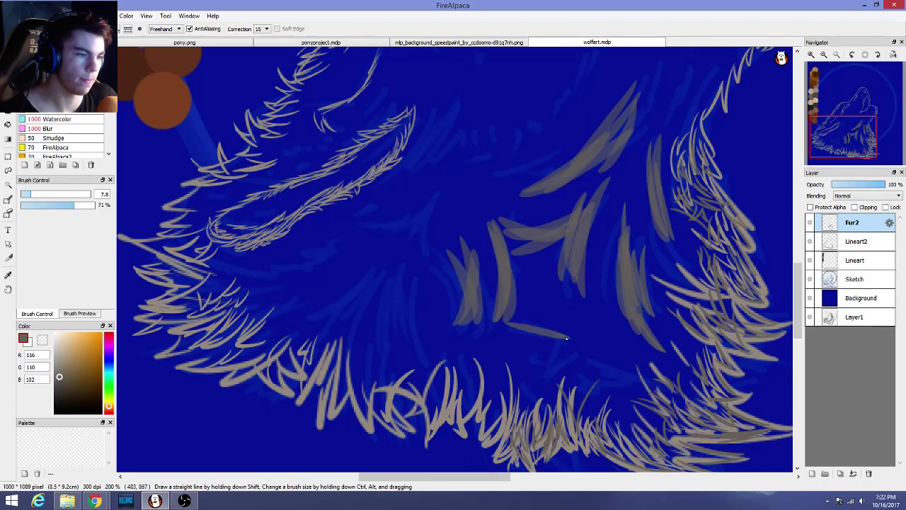
pyautogui.moveTo(414, 269)
pyautogui.mouseDown()
pyautogui.moveTo(402, 298)
pyautogui.moveTo(414, 350)
pyautogui.moveTo(393, 309)
pyautogui.moveTo(411, 348)
pyautogui.mouseUp()
pyautogui.moveTo(379, 276)
pyautogui.mouseDown()
pyautogui.moveTo(367, 338)
pyautogui.moveTo(376, 350)
pyautogui.mouseUp()
pyautogui.moveTo(372, 283); pyautogui.dragTo(343, 327)
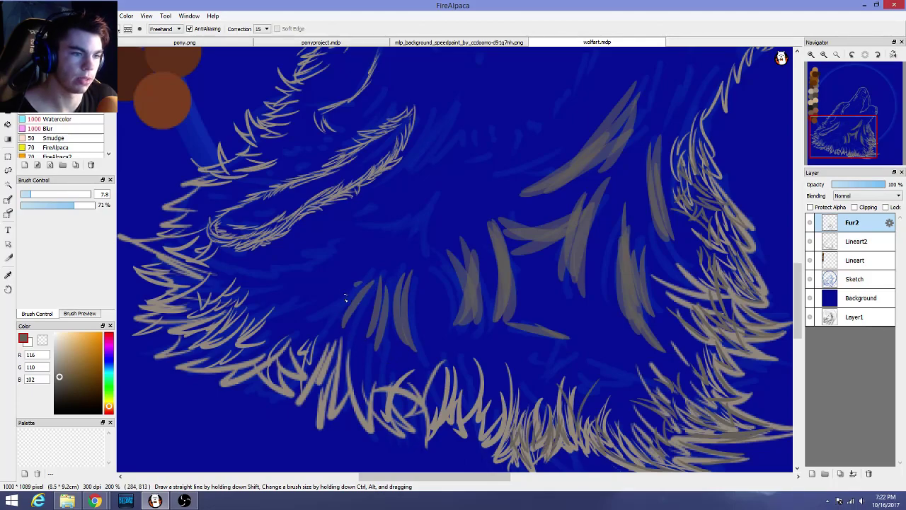
pyautogui.moveTo(362, 282); pyautogui.dragTo(331, 320)
# Paint a small fan-shaped gray tuft along the sketched neck fur just below the ear
pyautogui.scroll(-1, 361, 309)
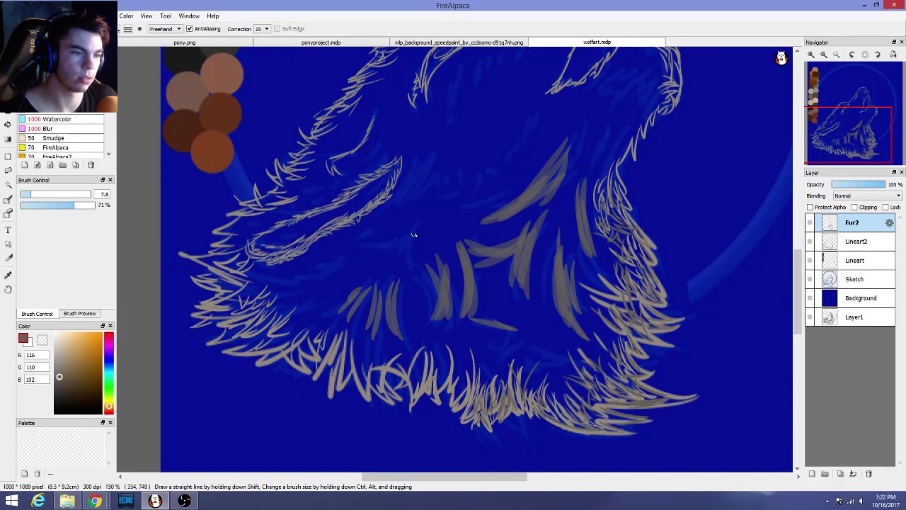
pyautogui.moveTo(414, 234); pyautogui.dragTo(407, 276)
pyautogui.moveTo(407, 235)
pyautogui.mouseDown()
pyautogui.moveTo(389, 253)
pyautogui.moveTo(404, 238)
pyautogui.moveTo(350, 256)
pyautogui.moveTo(422, 225)
pyautogui.moveTo(403, 264)
pyautogui.moveTo(410, 232)
pyautogui.moveTo(403, 257)
pyautogui.mouseUp()
pyautogui.scroll(-2, 422, 310)
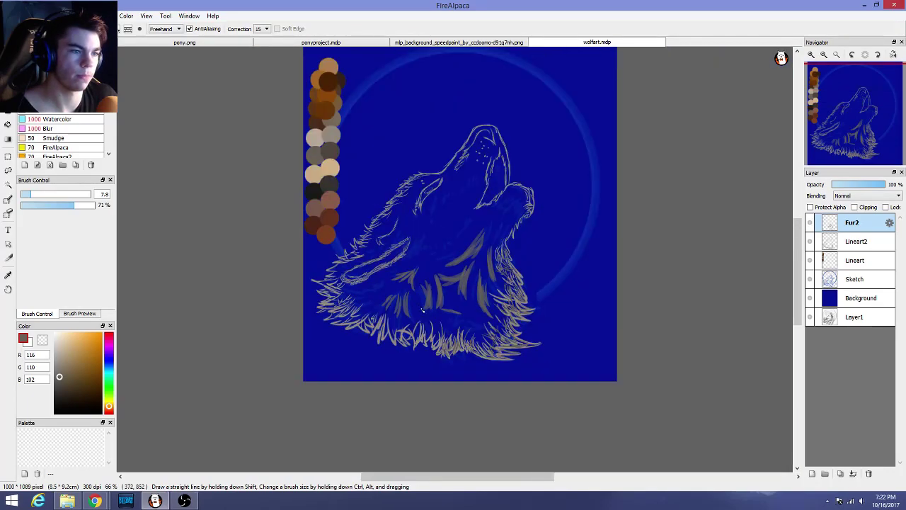
pyautogui.scroll(2, 430, 323)
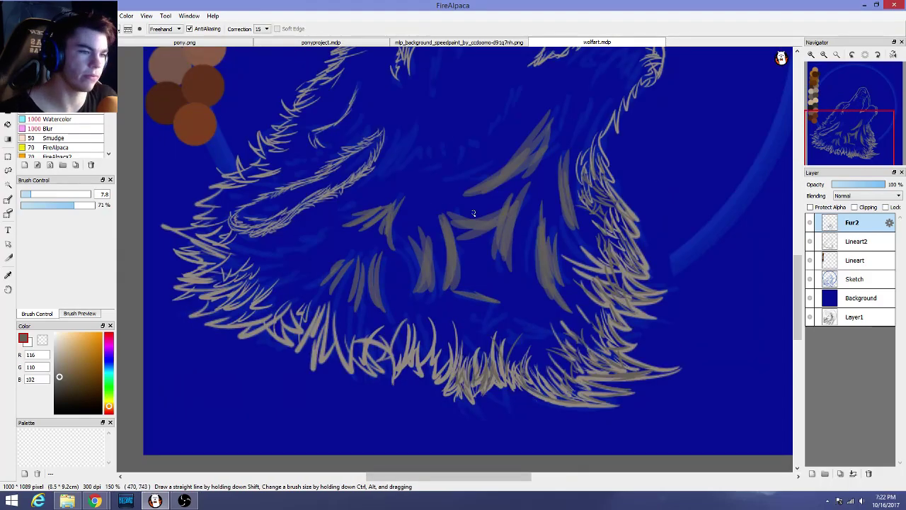
# Paint slanting gray strokes along the throat below the lower jaw, extending the upper neck tuft upward
pyautogui.scroll(-2, 467, 227)
pyautogui.scroll(3, 485, 192)
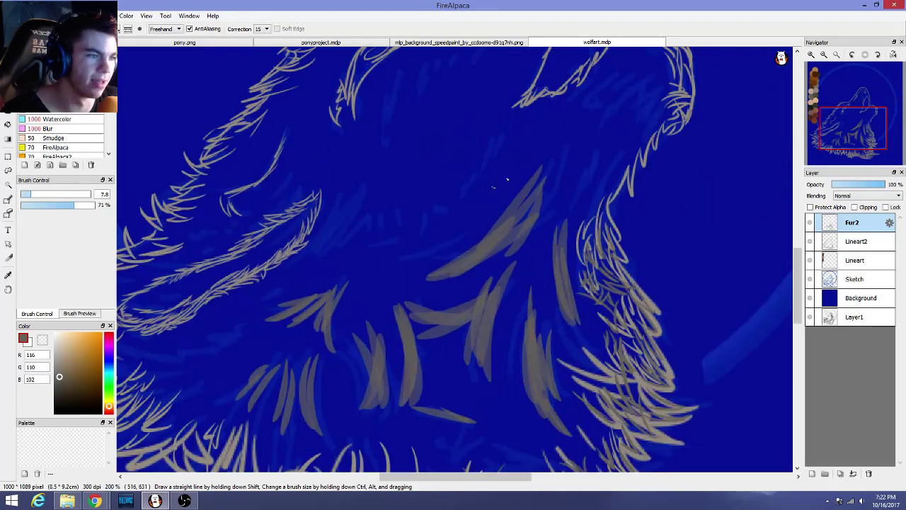
pyautogui.moveTo(623, 147); pyautogui.dragTo(592, 218)
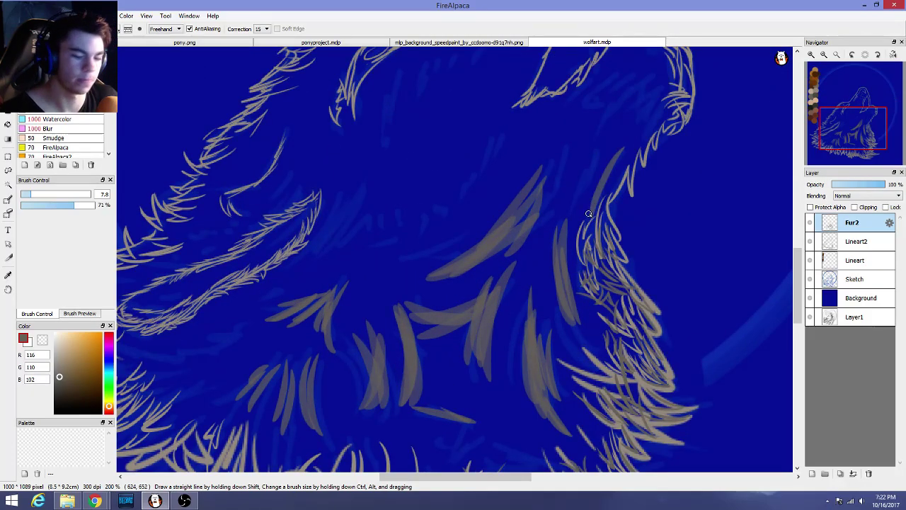
pyautogui.moveTo(600, 138); pyautogui.dragTo(572, 206)
pyautogui.moveTo(588, 167); pyautogui.dragTo(564, 215)
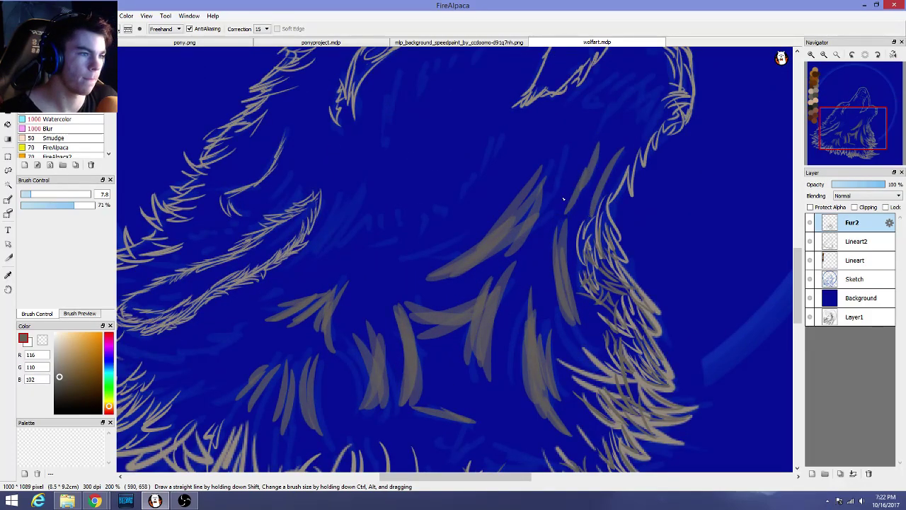
pyautogui.moveTo(566, 150)
pyautogui.mouseDown()
pyautogui.moveTo(549, 207)
pyautogui.moveTo(558, 170)
pyautogui.moveTo(521, 240)
pyautogui.mouseUp()
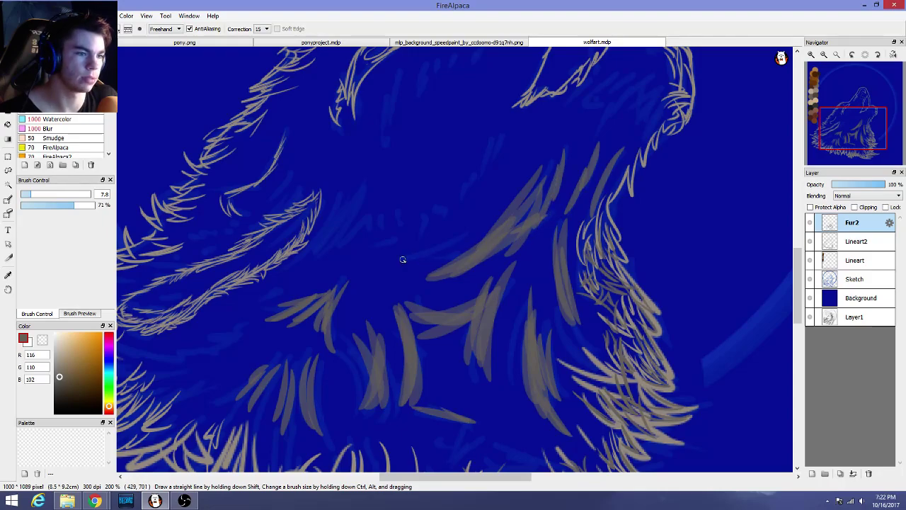
# Paint short gray strokes along the sketched cheek fur and a denser slanting tuft beside the ear tip
pyautogui.moveTo(403, 259)
pyautogui.mouseDown()
pyautogui.moveTo(475, 211)
pyautogui.moveTo(456, 245)
pyautogui.moveTo(409, 261)
pyautogui.mouseUp()
pyautogui.moveTo(417, 203); pyautogui.dragTo(421, 230)
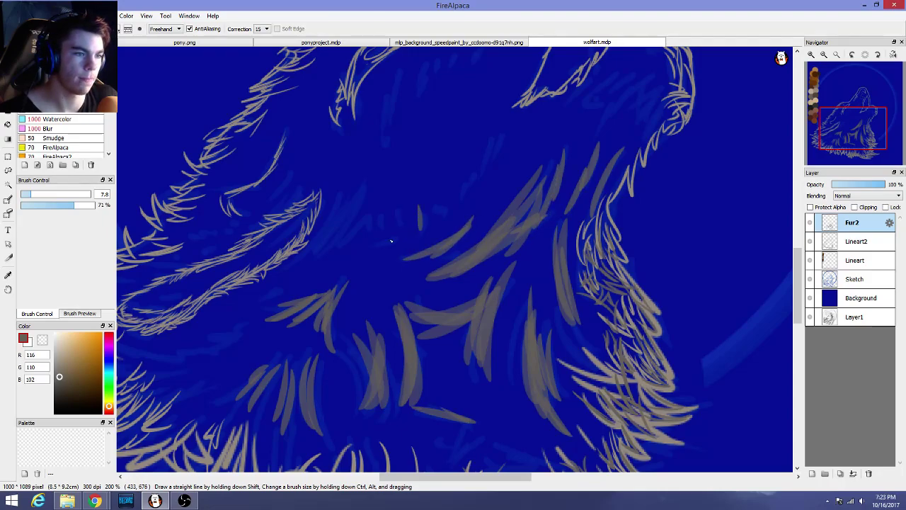
pyautogui.moveTo(374, 213)
pyautogui.mouseDown()
pyautogui.moveTo(342, 242)
pyautogui.moveTo(363, 238)
pyautogui.mouseUp()
pyautogui.moveTo(358, 180); pyautogui.dragTo(320, 249)
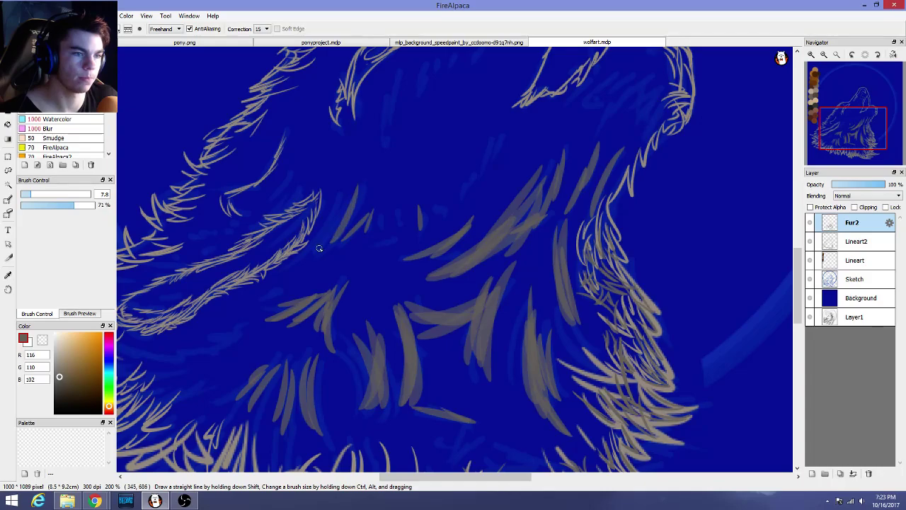
pyautogui.moveTo(350, 216); pyautogui.dragTo(317, 251)
pyautogui.moveTo(349, 193)
pyautogui.mouseDown()
pyautogui.moveTo(316, 247)
pyautogui.moveTo(325, 236)
pyautogui.mouseUp()
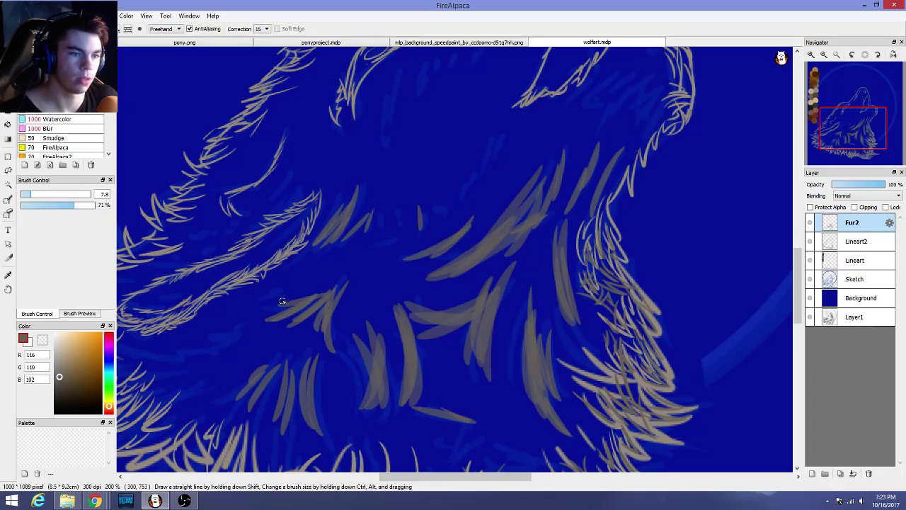
# Paint thin gray strokes along the sketched fur under the ear and short marks low on the chest above the fringe
pyautogui.moveTo(282, 290)
pyautogui.mouseDown()
pyautogui.moveTo(253, 301)
pyautogui.moveTo(201, 354)
pyautogui.moveTo(160, 357)
pyautogui.mouseUp()
pyautogui.scroll(-2, 323, 325)
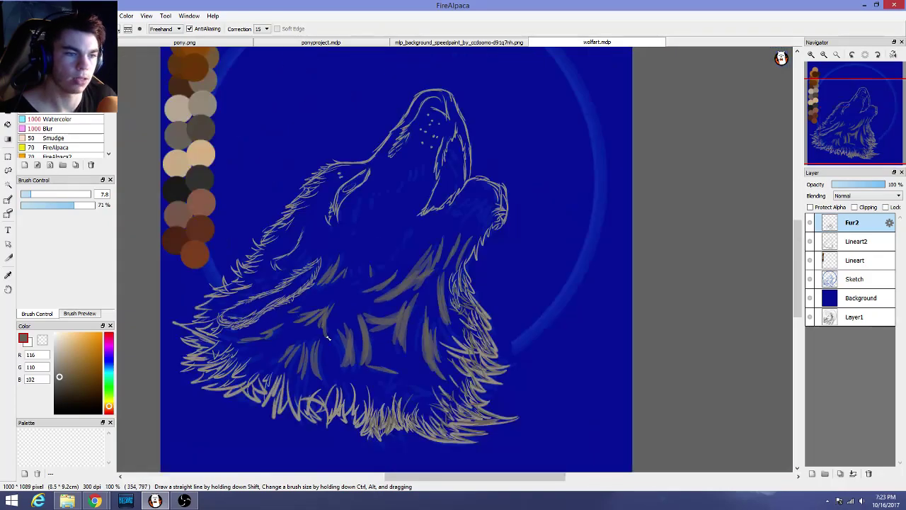
pyautogui.moveTo(408, 386)
pyautogui.mouseDown()
pyautogui.moveTo(429, 395)
pyautogui.moveTo(412, 393)
pyautogui.moveTo(419, 403)
pyautogui.moveTo(386, 393)
pyautogui.mouseUp()
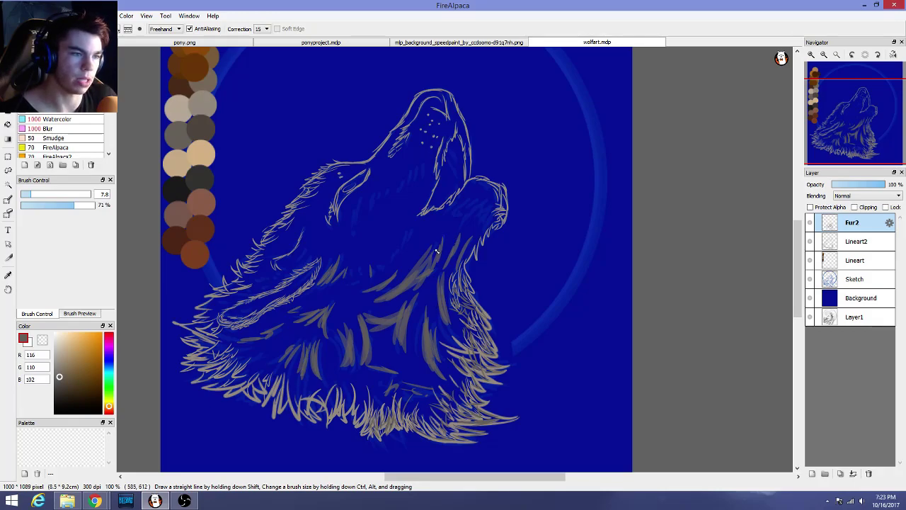
# Shade the sketched fur on the lower jaw and chin with dense, short overlapping gray strokes
pyautogui.scroll(3, 436, 251)
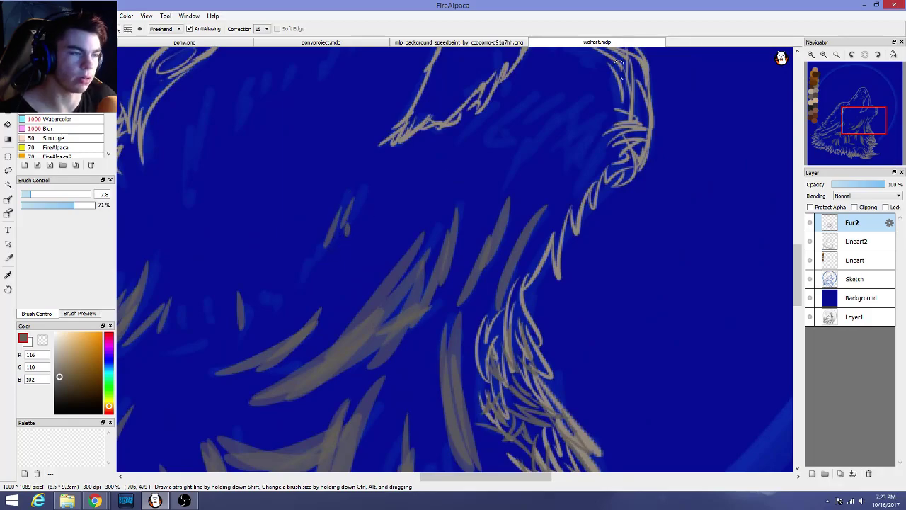
pyautogui.moveTo(496, 135)
pyautogui.mouseDown()
pyautogui.moveTo(536, 101)
pyautogui.moveTo(564, 101)
pyautogui.moveTo(573, 146)
pyautogui.moveTo(597, 97)
pyautogui.moveTo(603, 116)
pyautogui.moveTo(612, 111)
pyautogui.moveTo(583, 156)
pyautogui.mouseUp()
pyautogui.moveTo(531, 128); pyautogui.dragTo(504, 164)
pyautogui.moveTo(535, 151); pyautogui.dragTo(519, 177)
pyautogui.moveTo(558, 126)
pyautogui.mouseDown()
pyautogui.moveTo(538, 151)
pyautogui.moveTo(544, 170)
pyautogui.mouseUp()
pyautogui.scroll(-3, 465, 175)
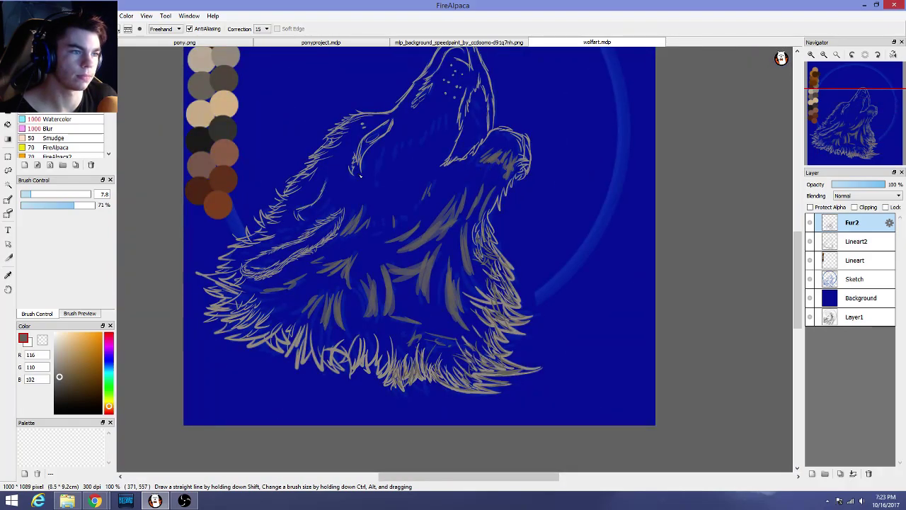
# Paint slender near-vertical gray strokes along the sketched fur below the wolf's eye
pyautogui.scroll(2, 350, 132)
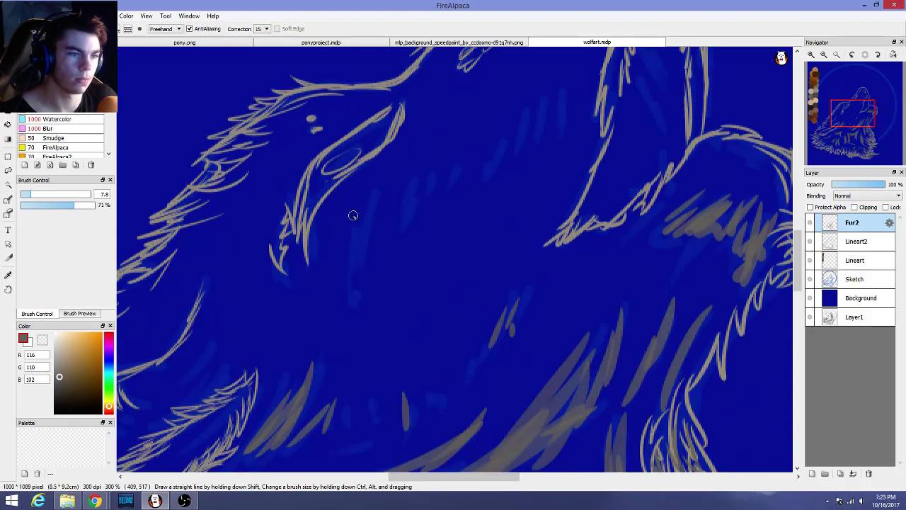
pyautogui.moveTo(348, 229)
pyautogui.mouseDown()
pyautogui.moveTo(342, 305)
pyautogui.moveTo(358, 291)
pyautogui.mouseUp()
pyautogui.moveTo(354, 230); pyautogui.dragTo(345, 278)
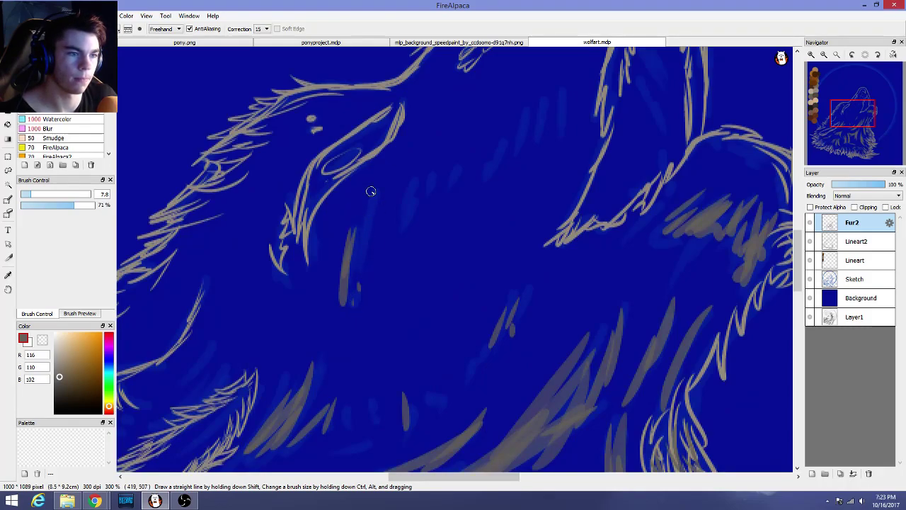
pyautogui.moveTo(370, 192); pyautogui.dragTo(350, 276)
# Paint a row of short gray strokes along the side of the muzzle from below the eye toward the mouth
pyautogui.moveTo(409, 174)
pyautogui.mouseDown()
pyautogui.moveTo(406, 223)
pyautogui.moveTo(428, 198)
pyautogui.mouseUp()
pyautogui.moveTo(456, 166); pyautogui.dragTo(450, 185)
pyautogui.moveTo(496, 151)
pyautogui.mouseDown()
pyautogui.moveTo(487, 177)
pyautogui.moveTo(499, 134)
pyautogui.mouseUp()
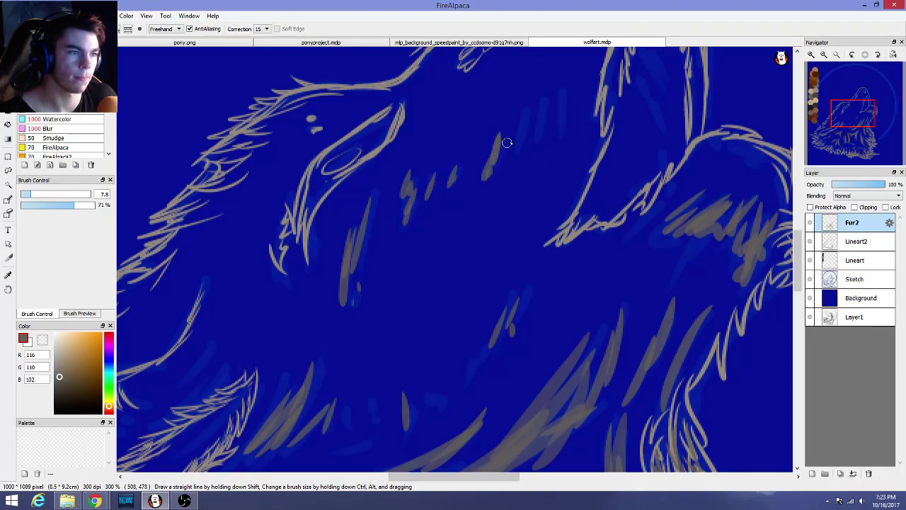
pyautogui.moveTo(540, 90); pyautogui.dragTo(530, 146)
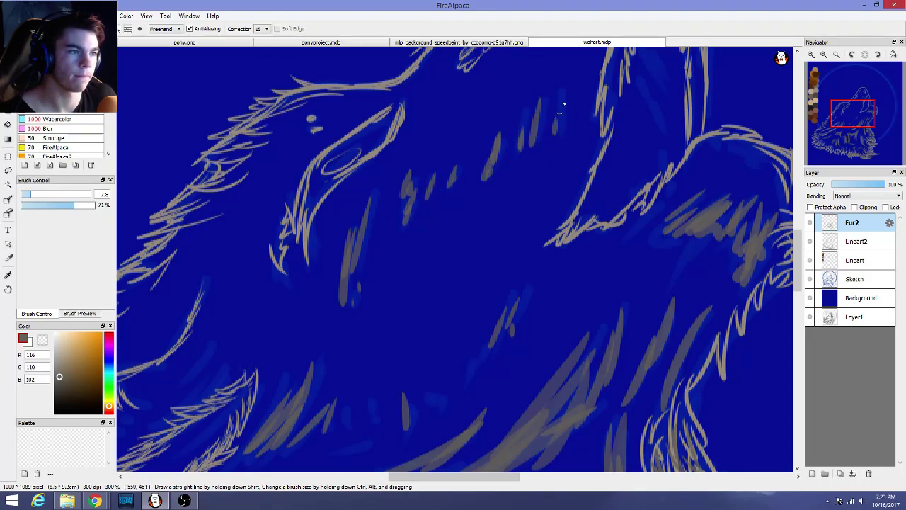
pyautogui.moveTo(564, 102); pyautogui.dragTo(552, 146)
pyautogui.scroll(-4, 549, 161)
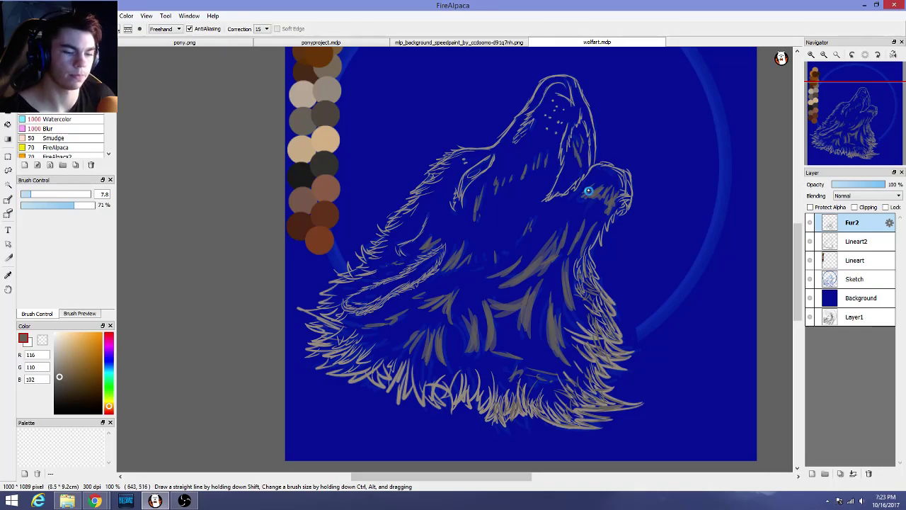
# Examine the overall fur shading, hiding the Background layer to compare it with the drawing underneath, and show that layer again
pyautogui.scroll(-1, 684, 228)
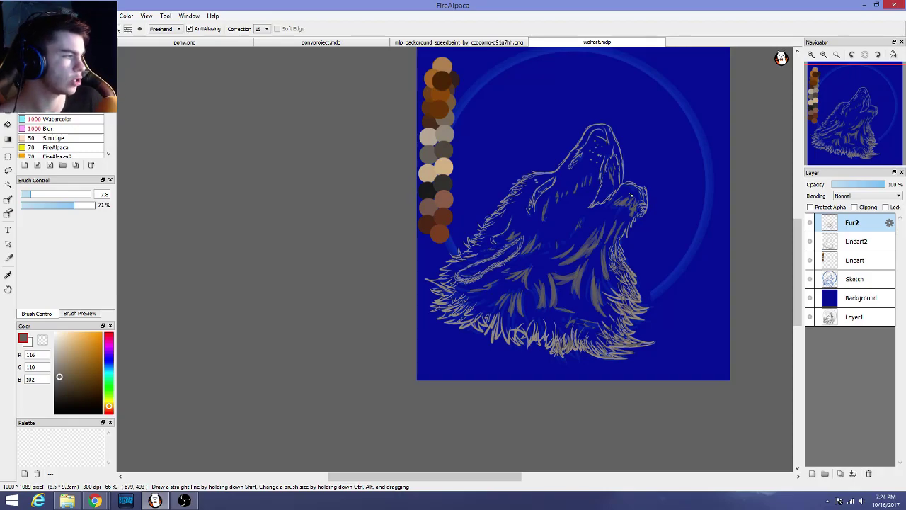
pyautogui.scroll(1, 601, 210)
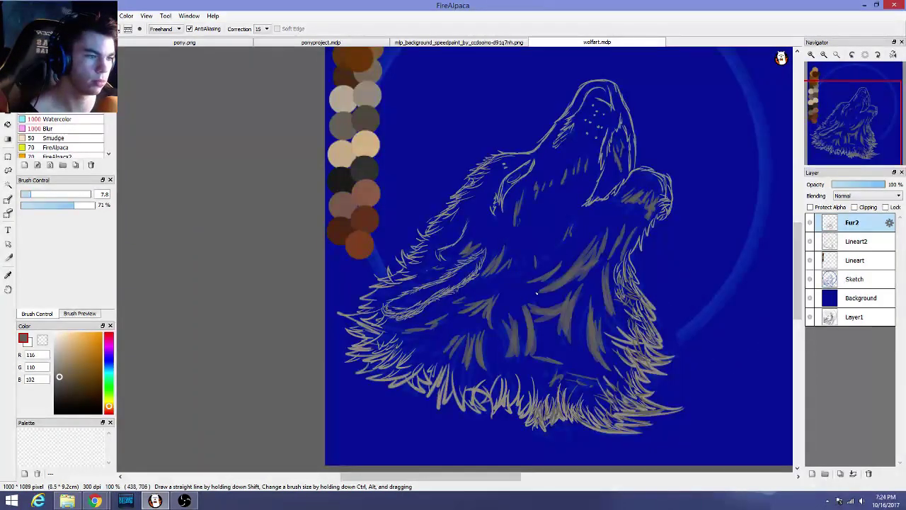
pyautogui.scroll(1, 528, 290)
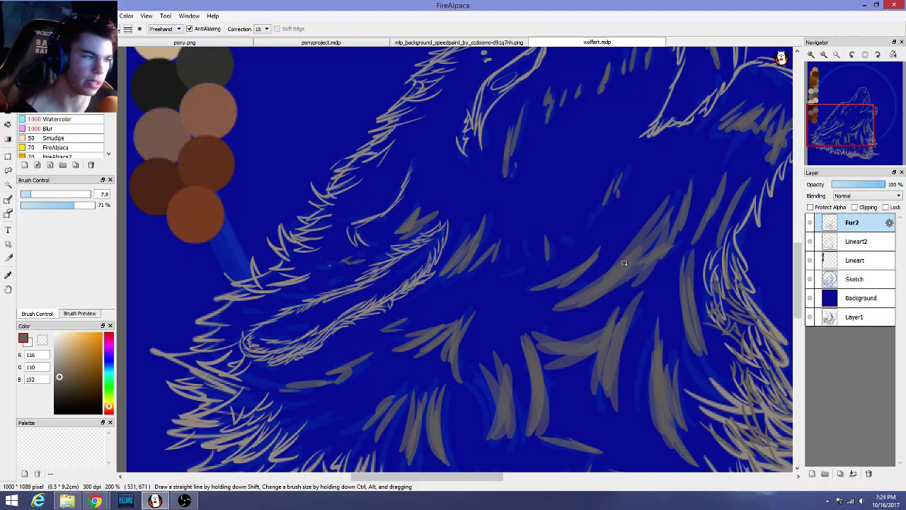
pyautogui.scroll(-1, 626, 264)
pyautogui.scroll(1, 558, 247)
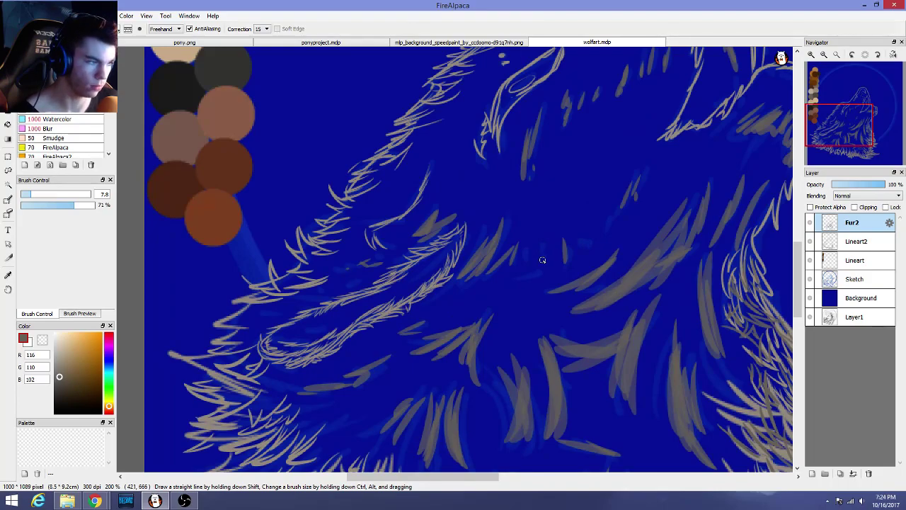
pyautogui.click(810, 298)
pyautogui.scroll(-3, 618, 324)
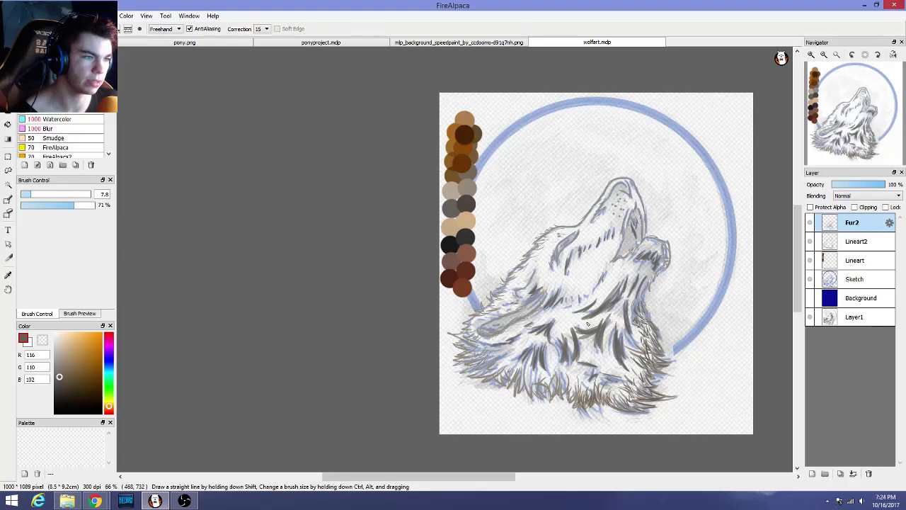
pyautogui.scroll(3, 587, 322)
pyautogui.click(810, 298)
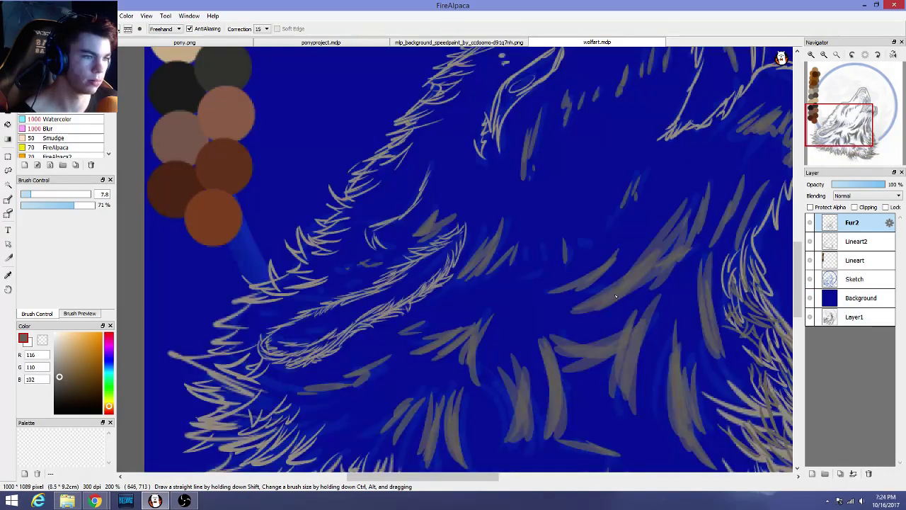
# Paint short gray marks along the sketched cheek fur between the ear-side tuft and the upper neck tuft
pyautogui.scroll(1, 540, 276)
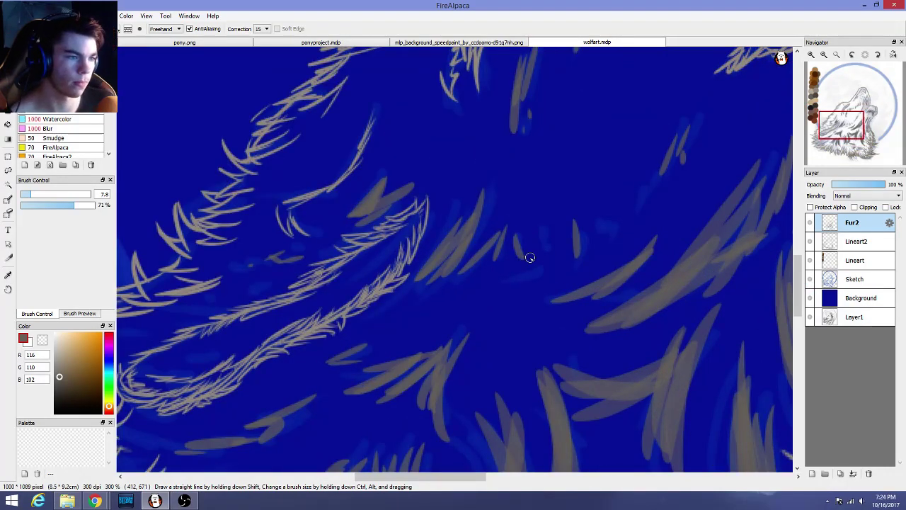
pyautogui.moveTo(541, 230)
pyautogui.mouseDown()
pyautogui.moveTo(541, 259)
pyautogui.moveTo(487, 279)
pyautogui.moveTo(506, 280)
pyautogui.mouseUp()
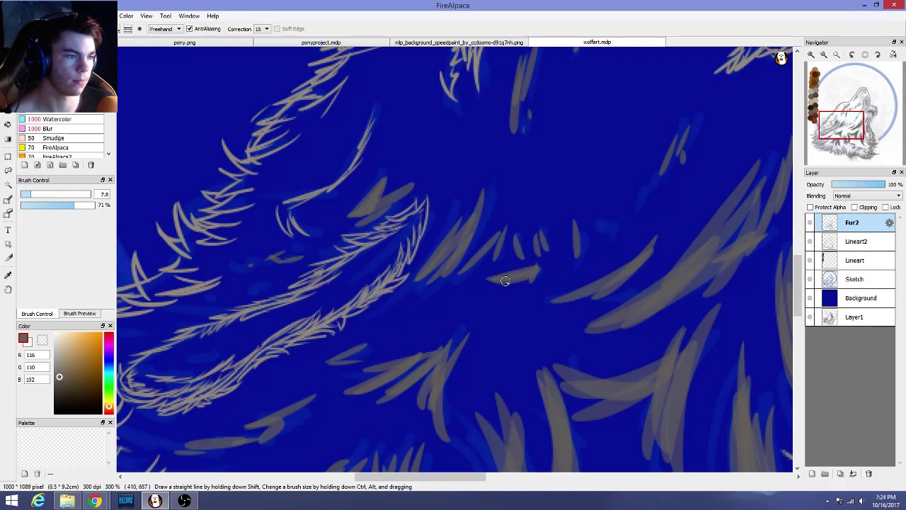
pyautogui.moveTo(598, 232)
pyautogui.mouseDown()
pyautogui.moveTo(596, 223)
pyautogui.moveTo(612, 225)
pyautogui.mouseUp()
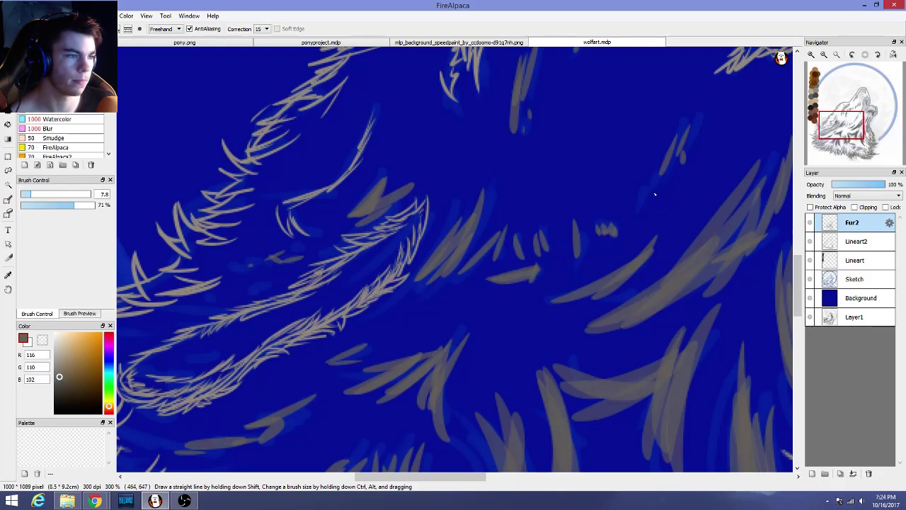
# Sample the near-black swatch (RGB 42, 42, 42) and paint dark strokes over the two gray tufts at the front of the lower neck
pyautogui.scroll(-3, 574, 254)
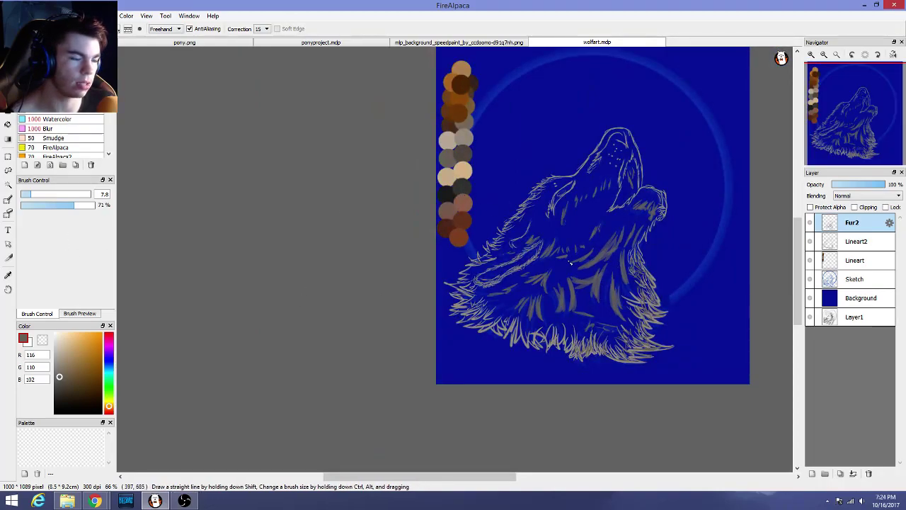
pyautogui.rightClick(449, 197)
pyautogui.scroll(2, 581, 264)
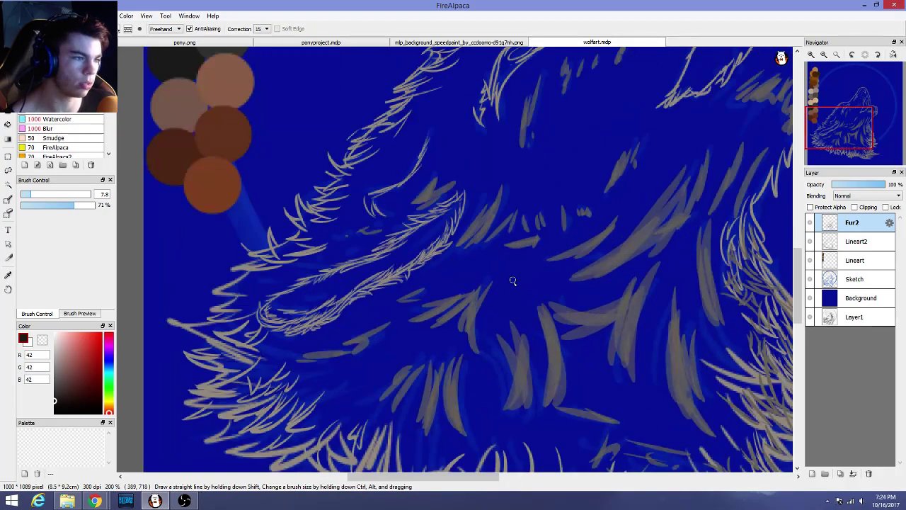
pyautogui.moveTo(642, 299)
pyautogui.mouseDown()
pyautogui.moveTo(622, 347)
pyautogui.moveTo(649, 301)
pyautogui.moveTo(625, 349)
pyautogui.moveTo(631, 357)
pyautogui.moveTo(627, 345)
pyautogui.mouseUp()
pyautogui.moveTo(680, 337)
pyautogui.mouseDown()
pyautogui.moveTo(678, 307)
pyautogui.moveTo(671, 327)
pyautogui.moveTo(681, 296)
pyautogui.mouseUp()
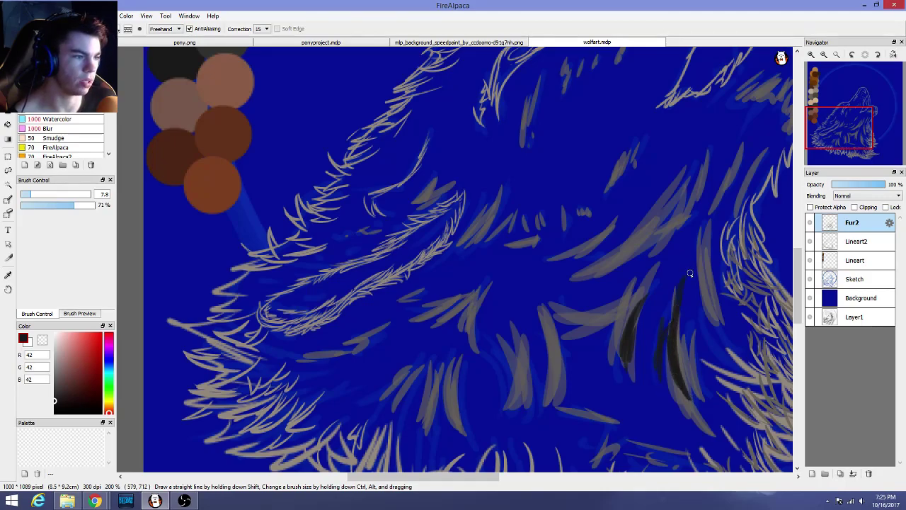
# Lower the brush opacity to 50% and add softer dark strokes over the same front neck tufts
pyautogui.moveTo(103, 205); pyautogui.dragTo(58, 205)
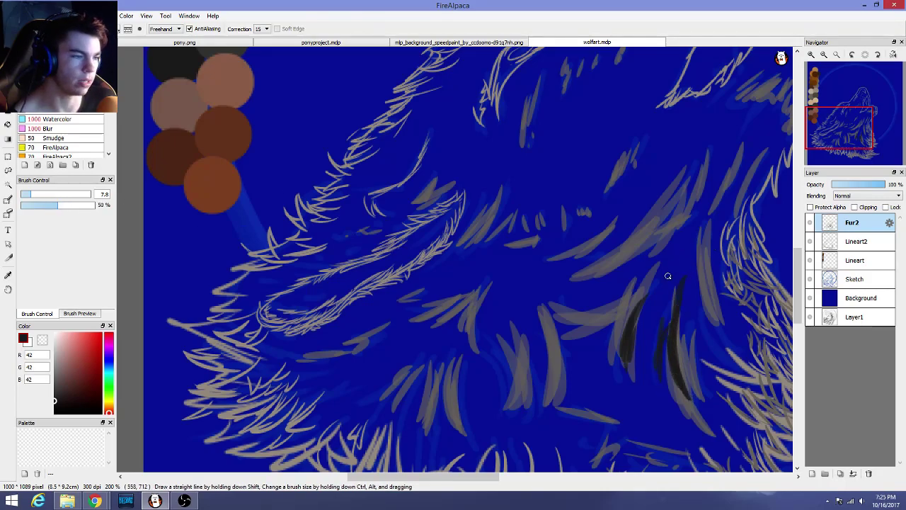
pyautogui.moveTo(635, 292)
pyautogui.mouseDown()
pyautogui.moveTo(625, 357)
pyautogui.moveTo(681, 315)
pyautogui.moveTo(672, 301)
pyautogui.moveTo(682, 388)
pyautogui.mouseUp()
pyautogui.moveTo(678, 312)
pyautogui.mouseDown()
pyautogui.moveTo(688, 382)
pyautogui.moveTo(691, 332)
pyautogui.mouseUp()
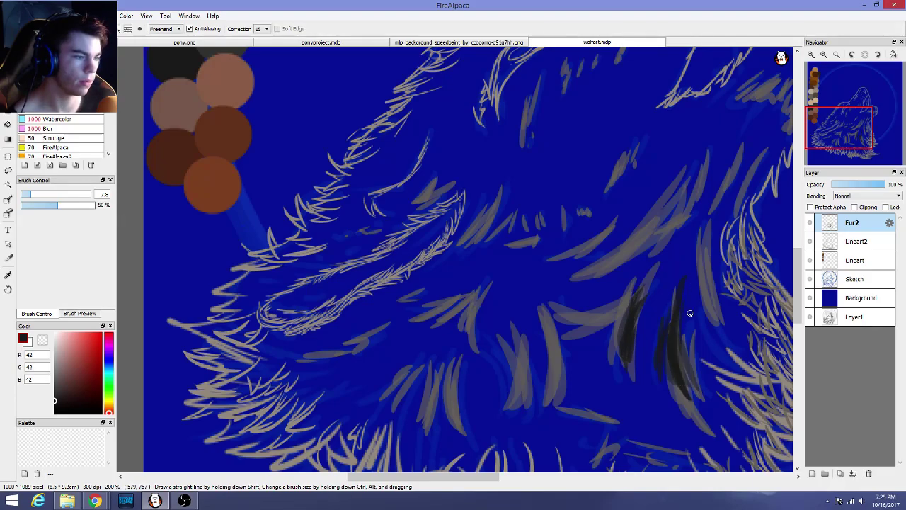
# Sample a bluish gray (RGB 98, 96, 112) from the tufts and paint strokes over the dark fur to blend it
pyautogui.rightClick(614, 319)
pyautogui.moveTo(623, 314); pyautogui.dragTo(624, 358)
pyautogui.moveTo(645, 305)
pyautogui.mouseDown()
pyautogui.moveTo(633, 371)
pyautogui.moveTo(685, 275)
pyautogui.mouseUp()
pyautogui.moveTo(683, 285); pyautogui.dragTo(676, 382)
pyautogui.moveTo(668, 330); pyautogui.dragTo(663, 394)
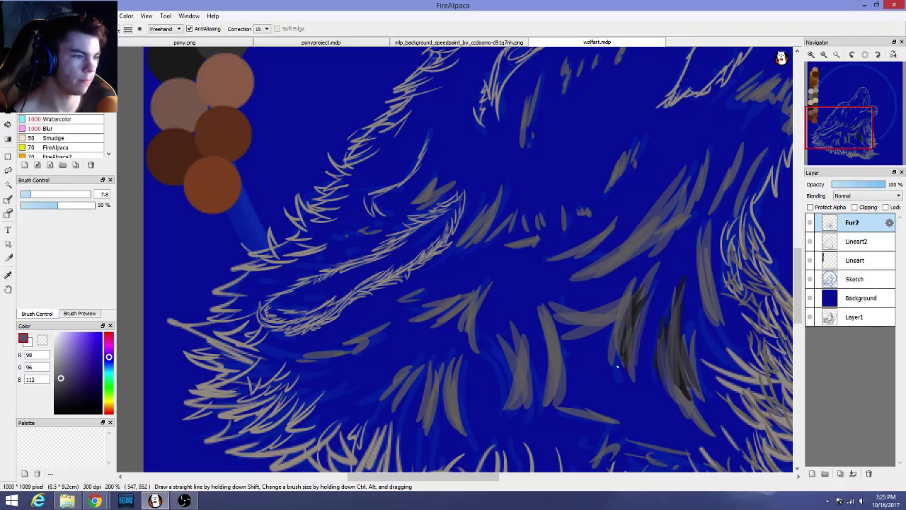
# Sample the dark gray (RGB 46, 46, 48) from the shaded fur and darken the forked tuft below the ear
pyautogui.keyDown('alt'); pyautogui.click(637, 309); pyautogui.keyUp('alt')
pyautogui.scroll(-2, 633, 344)
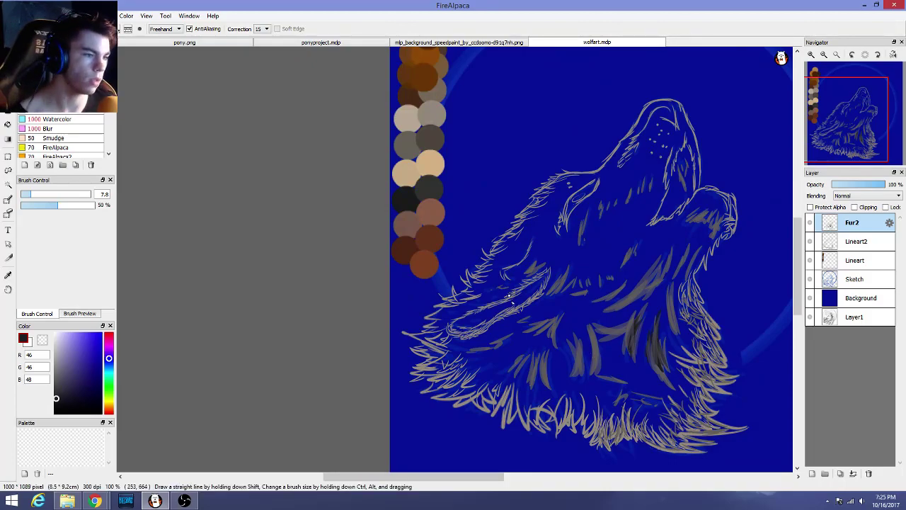
pyautogui.scroll(3, 511, 306)
pyautogui.scroll(1, 641, 339)
pyautogui.scroll(-2, 641, 338)
pyautogui.moveTo(647, 332); pyautogui.dragTo(633, 376)
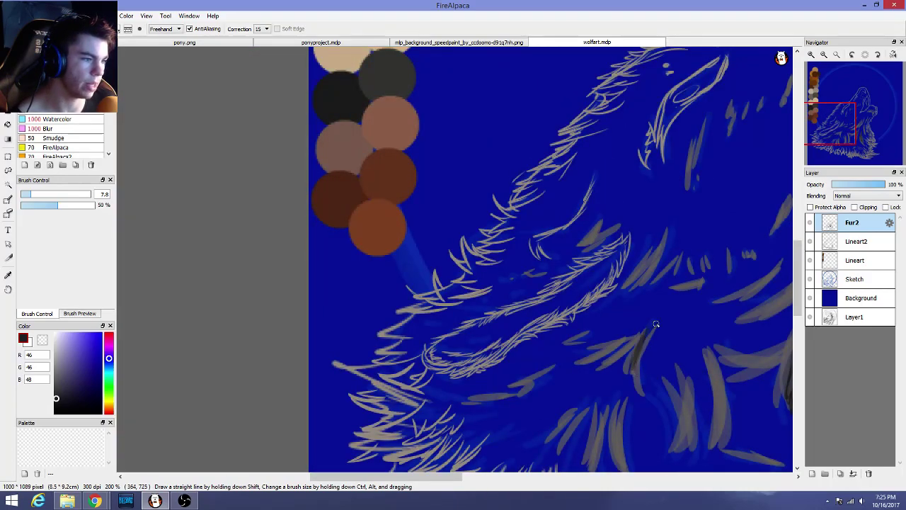
pyautogui.moveTo(635, 334)
pyautogui.mouseDown()
pyautogui.moveTo(610, 354)
pyautogui.moveTo(642, 334)
pyautogui.moveTo(592, 363)
pyautogui.moveTo(647, 326)
pyautogui.moveTo(624, 370)
pyautogui.mouseUp()
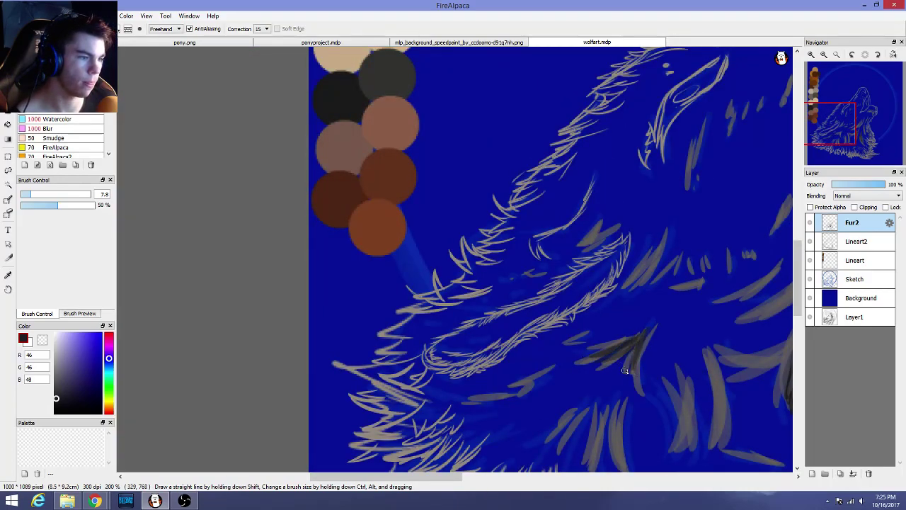
# Paint dark strokes over the middle neck tufts between the ear-side tuft and the front neck tuft
pyautogui.scroll(-2, 640, 368)
pyautogui.moveTo(696, 369)
pyautogui.mouseDown()
pyautogui.moveTo(686, 409)
pyautogui.moveTo(681, 363)
pyautogui.moveTo(688, 400)
pyautogui.moveTo(683, 362)
pyautogui.moveTo(675, 401)
pyautogui.moveTo(732, 330)
pyautogui.moveTo(685, 378)
pyautogui.mouseUp()
pyautogui.moveTo(727, 355)
pyautogui.mouseDown()
pyautogui.moveTo(711, 365)
pyautogui.moveTo(715, 384)
pyautogui.mouseUp()
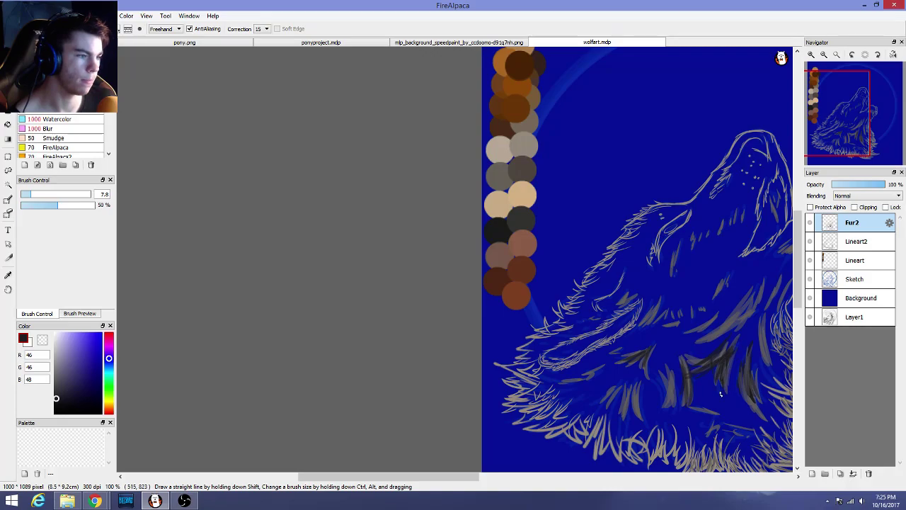
# Examine the dark fur shading across the wolf's neck and chest, both close up and in the whole drawing
pyautogui.scroll(-4, 692, 369)
pyautogui.scroll(5, 700, 395)
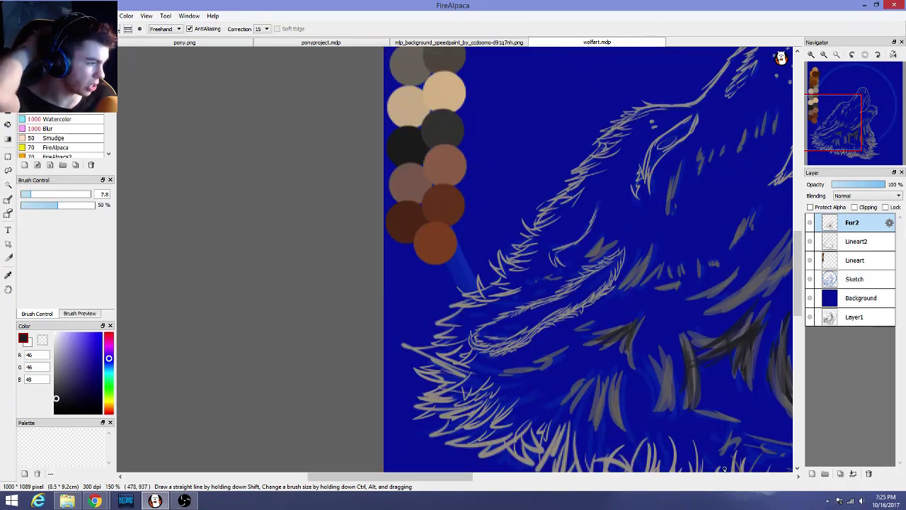
pyautogui.moveTo(467, 476); pyautogui.dragTo(536, 473)
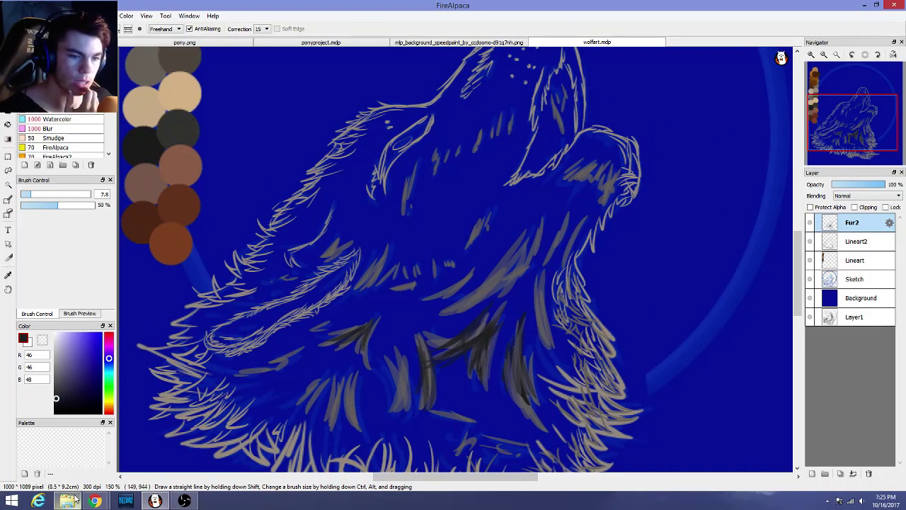
pyautogui.moveTo(94, 501)
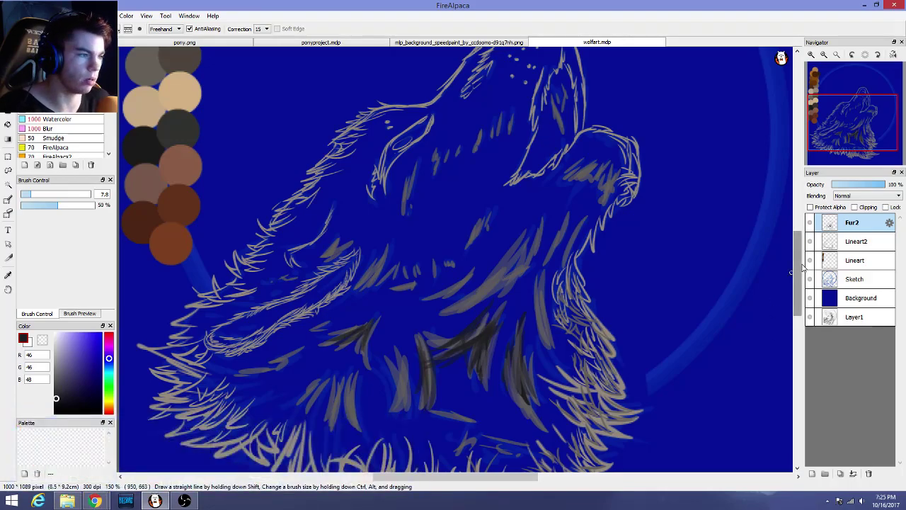
pyautogui.moveTo(801, 267); pyautogui.dragTo(801, 295)
pyautogui.scroll(-4, 613, 260)
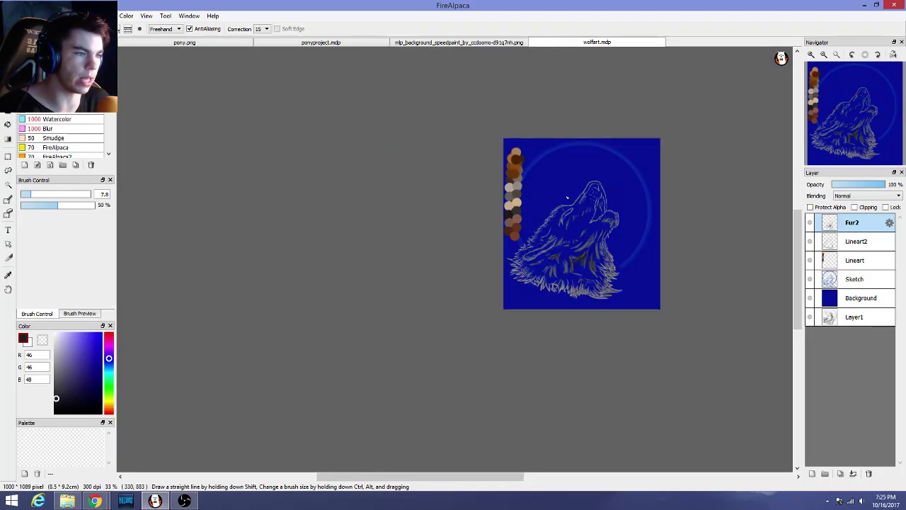
pyautogui.scroll(3, 620, 246)
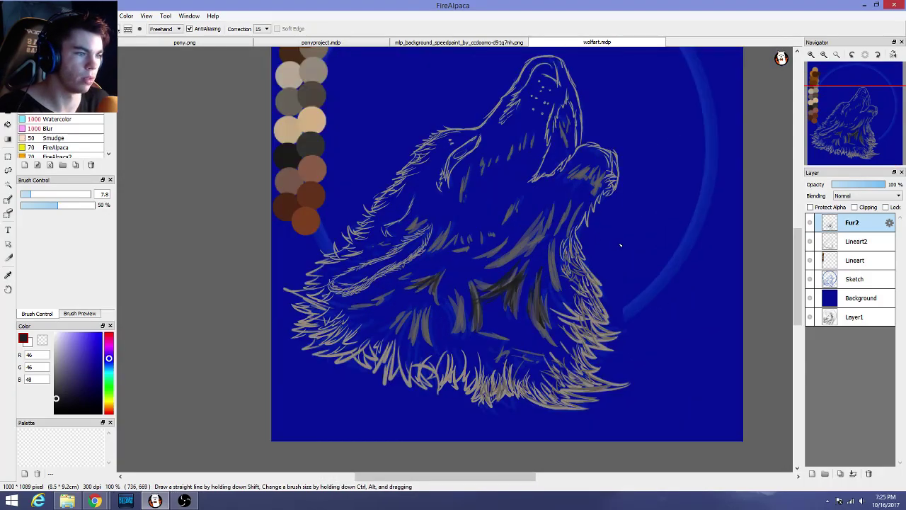
pyautogui.scroll(1, 547, 338)
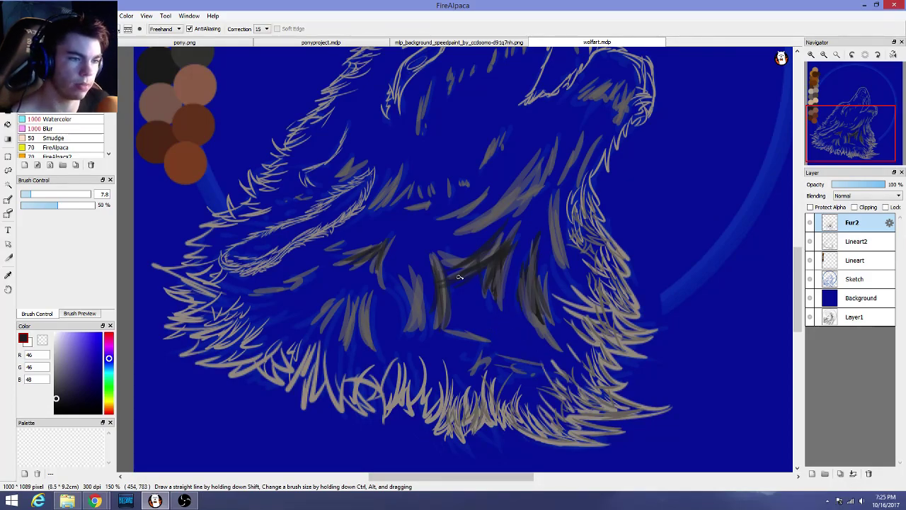
pyautogui.scroll(-3, 461, 276)
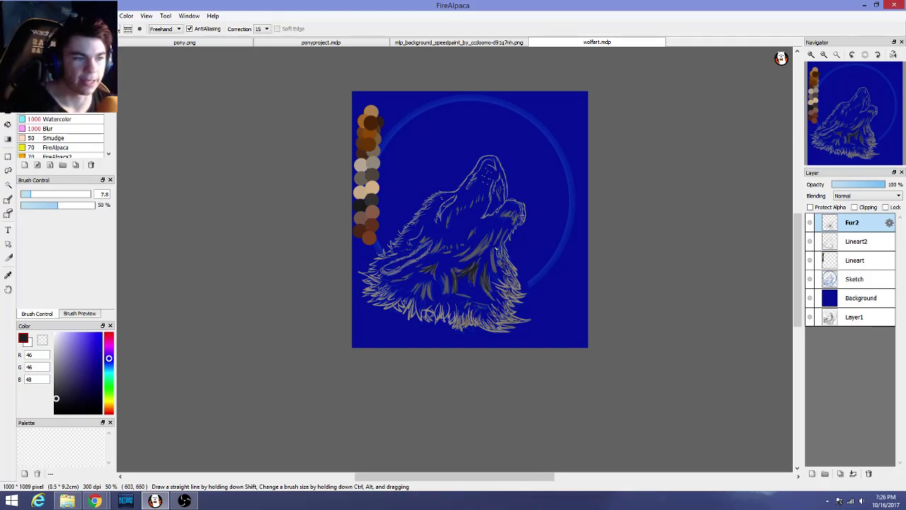
pyautogui.scroll(2, 480, 238)
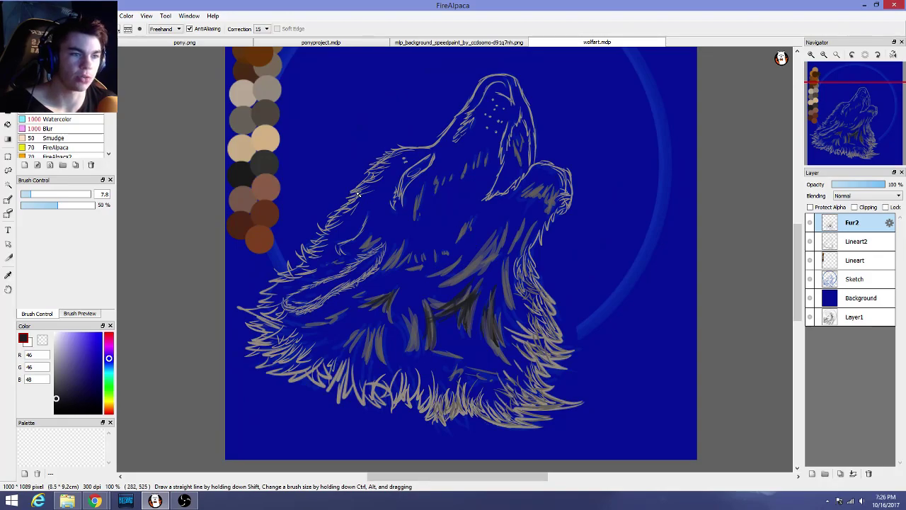
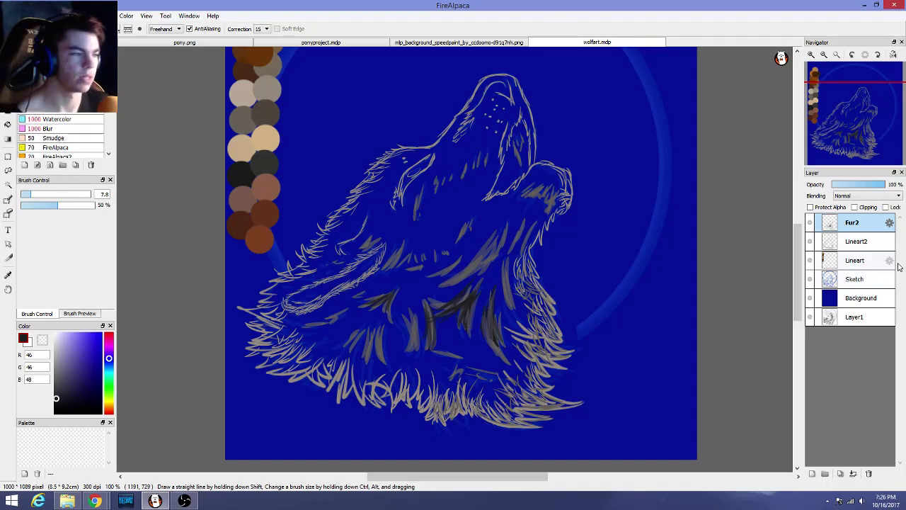
# Compare the drawing with the Fur2, Lineart2 and Sketch layers hidden in turn, showing each one again
pyautogui.click(810, 223)
pyautogui.click(810, 223)
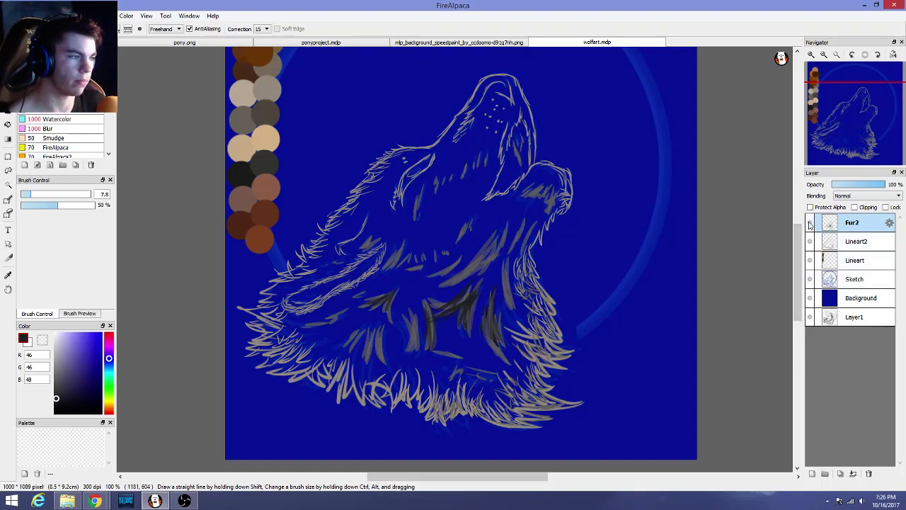
pyautogui.click(811, 242)
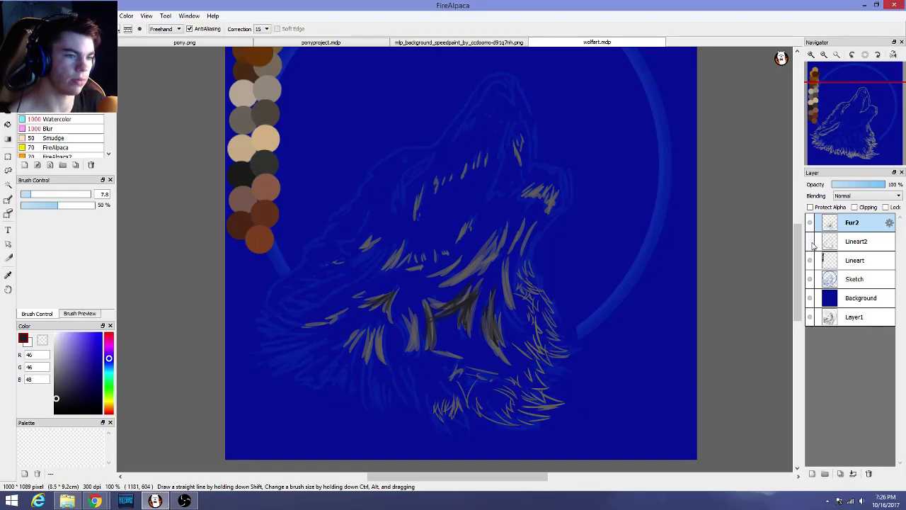
pyautogui.click(811, 242)
pyautogui.click(810, 279)
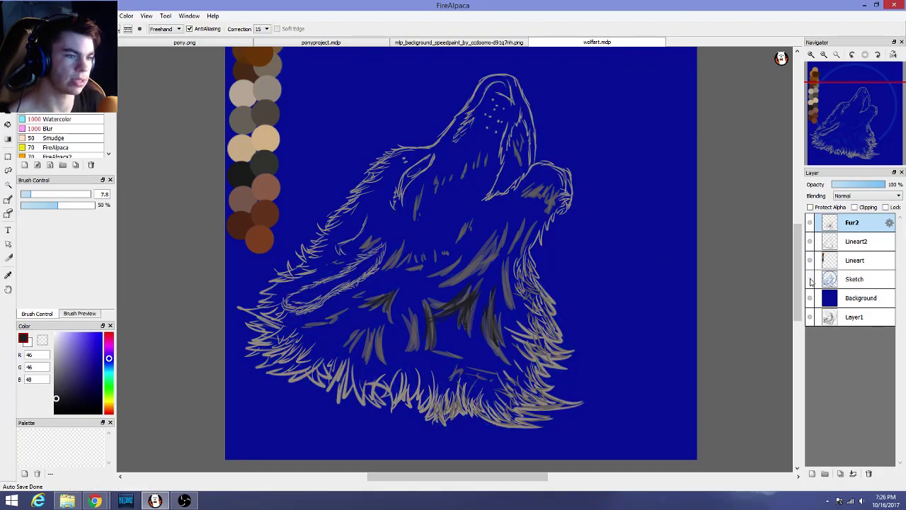
pyautogui.click(810, 279)
pyautogui.scroll(-2, 670, 285)
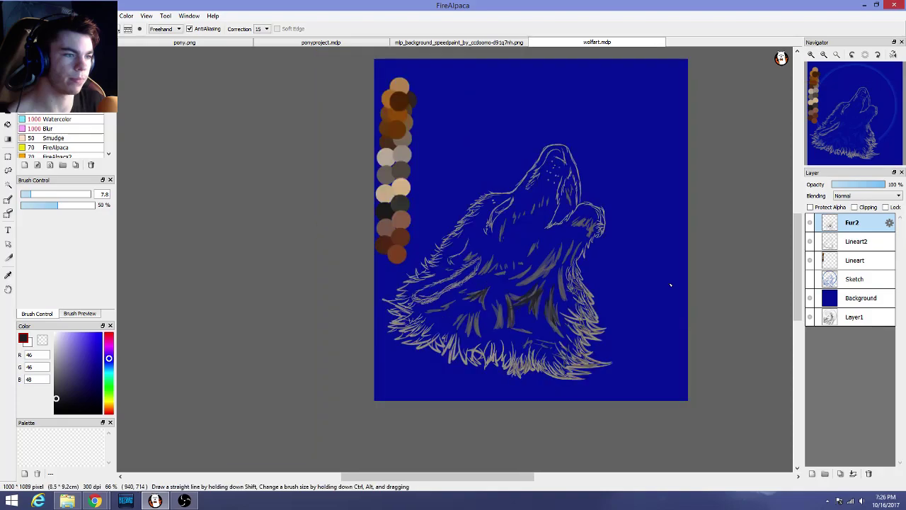
pyautogui.click(811, 280)
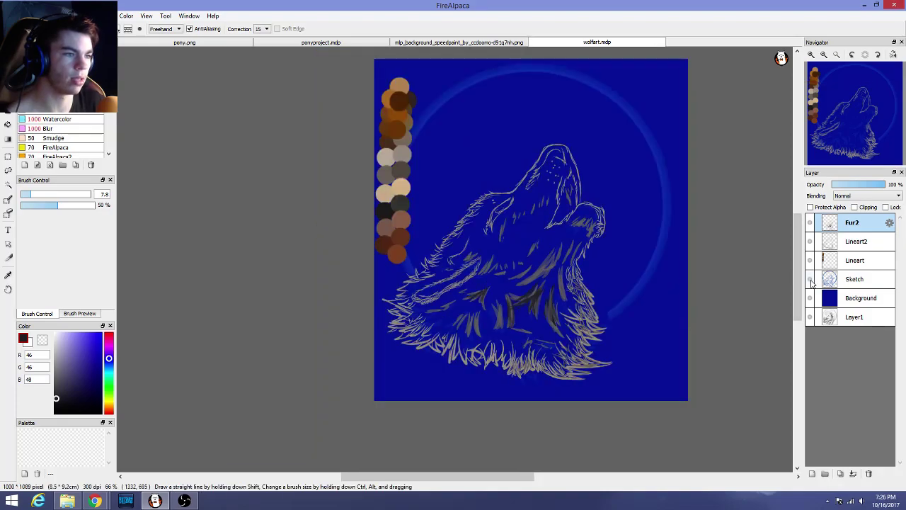
pyautogui.click(810, 281)
pyautogui.click(811, 280)
pyautogui.click(811, 280)
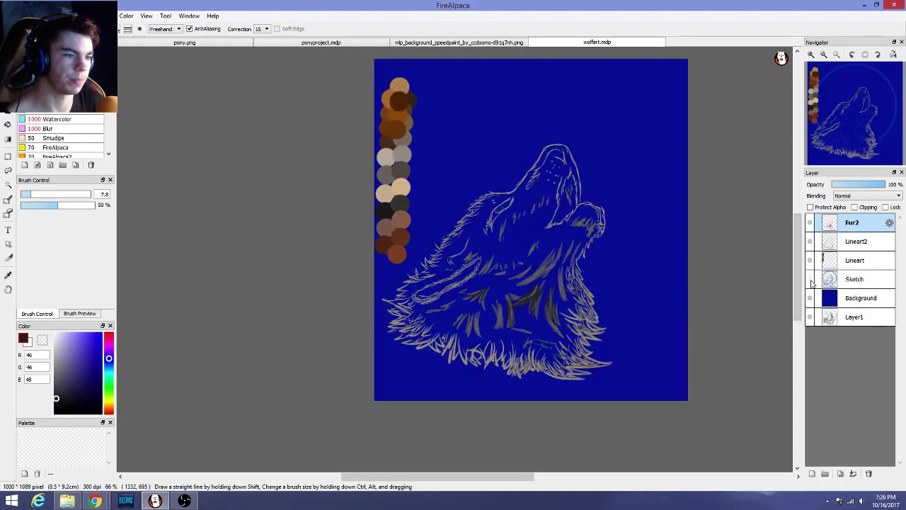
pyautogui.click(811, 280)
pyautogui.scroll(-2, 786, 262)
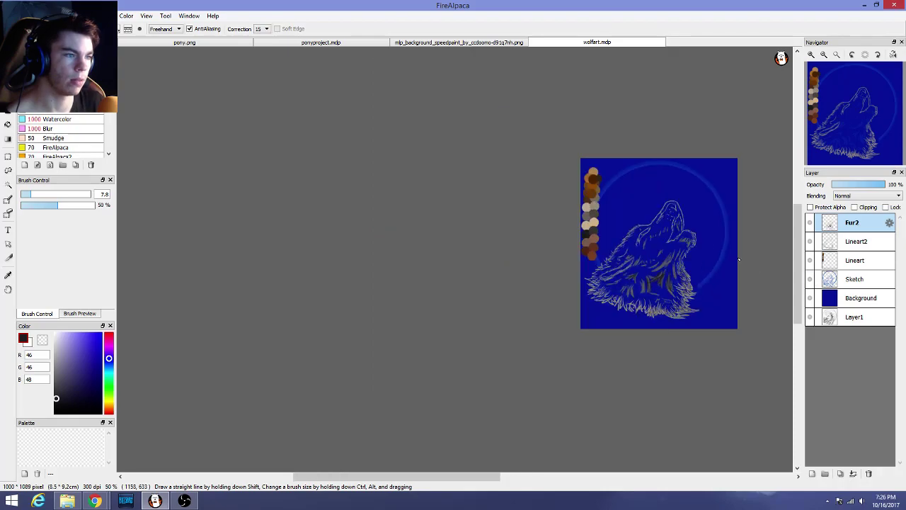
# Paint dark strokes along the large upper neck tuft below the jaw and deepen the shadow in the front neck tuft
pyautogui.scroll(3, 739, 283)
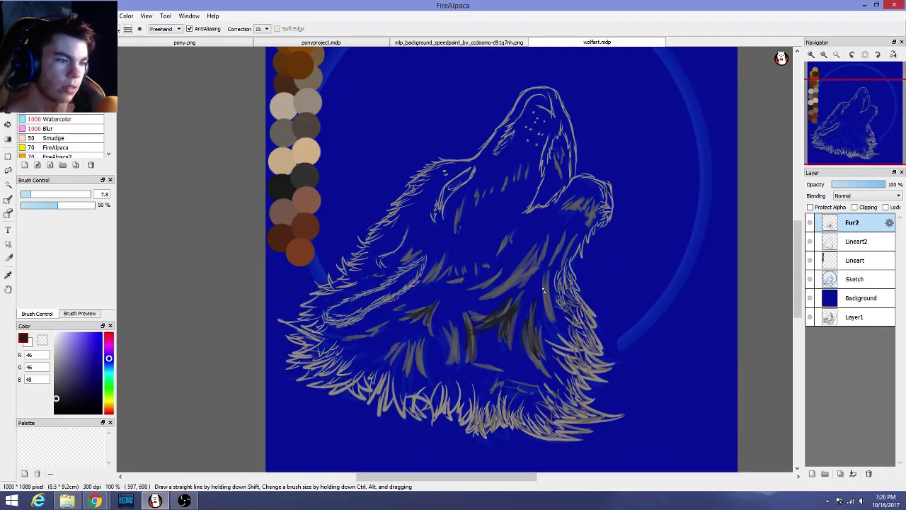
pyautogui.scroll(1, 531, 290)
pyautogui.moveTo(520, 252)
pyautogui.mouseDown()
pyautogui.moveTo(482, 286)
pyautogui.moveTo(517, 274)
pyautogui.moveTo(472, 291)
pyautogui.mouseUp()
pyautogui.scroll(1, 502, 318)
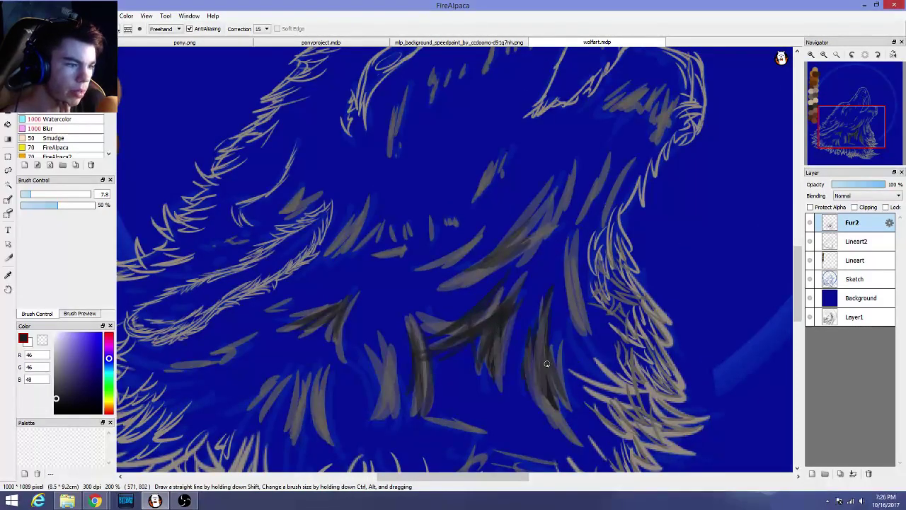
pyautogui.moveTo(547, 362); pyautogui.dragTo(564, 425)
pyautogui.moveTo(535, 345); pyautogui.dragTo(559, 426)
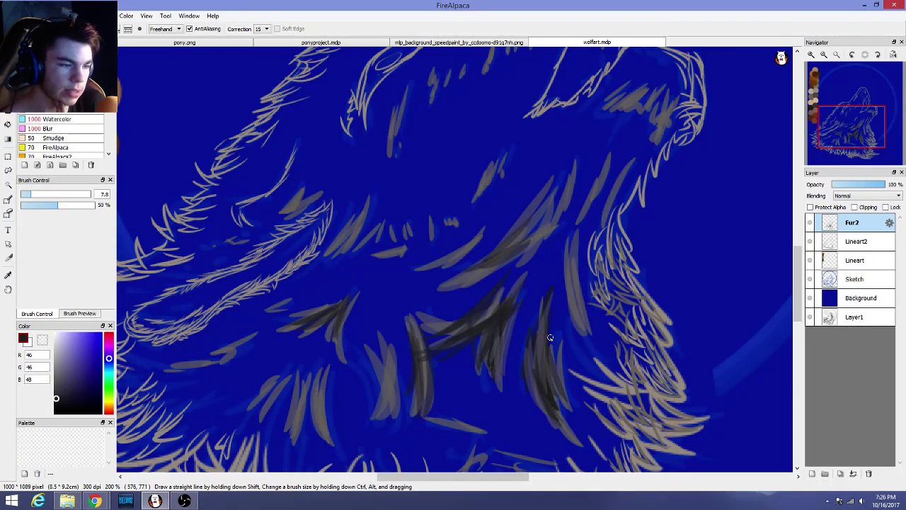
# Set the brush size to 23 and fill the gap between the middle and front neck tufts with broad dark strokes
pyautogui.moveTo(41, 194); pyautogui.dragTo(53, 193)
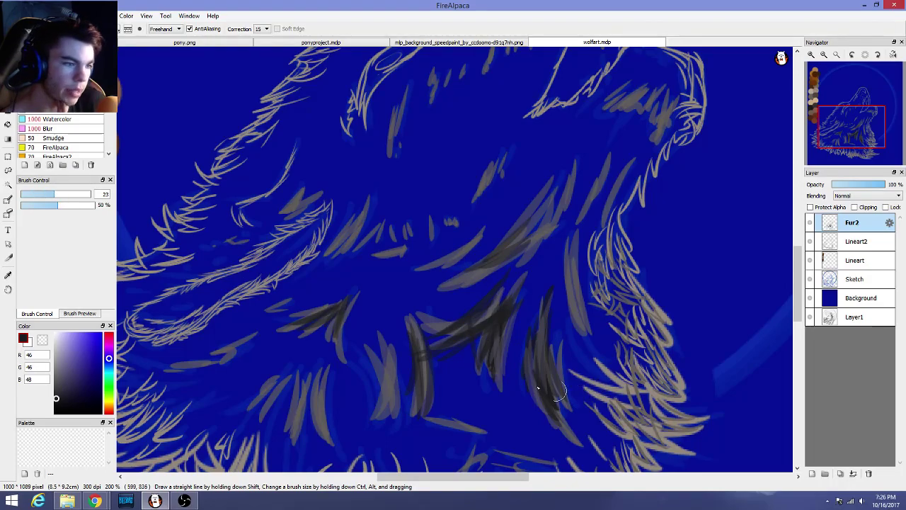
pyautogui.moveTo(509, 382); pyautogui.dragTo(547, 436)
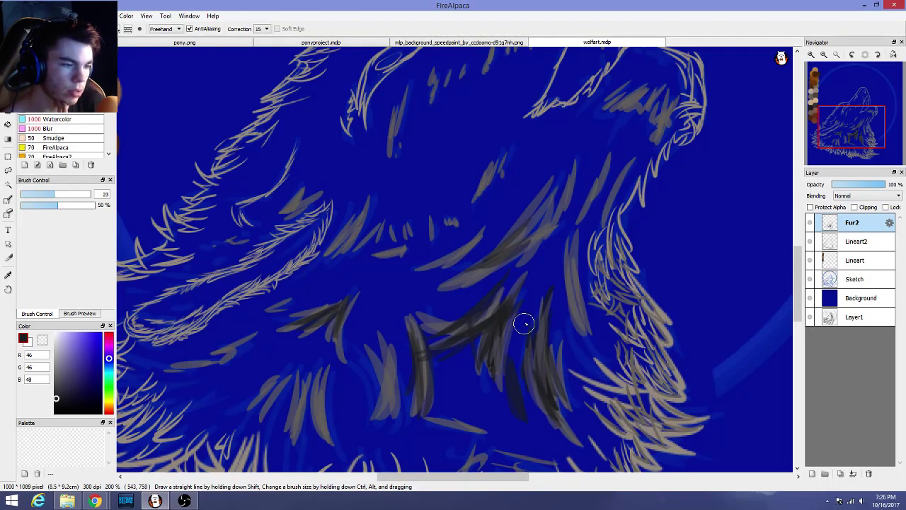
pyautogui.moveTo(524, 324)
pyautogui.mouseDown()
pyautogui.moveTo(515, 377)
pyautogui.moveTo(542, 435)
pyautogui.mouseUp()
pyautogui.moveTo(514, 303); pyautogui.dragTo(534, 400)
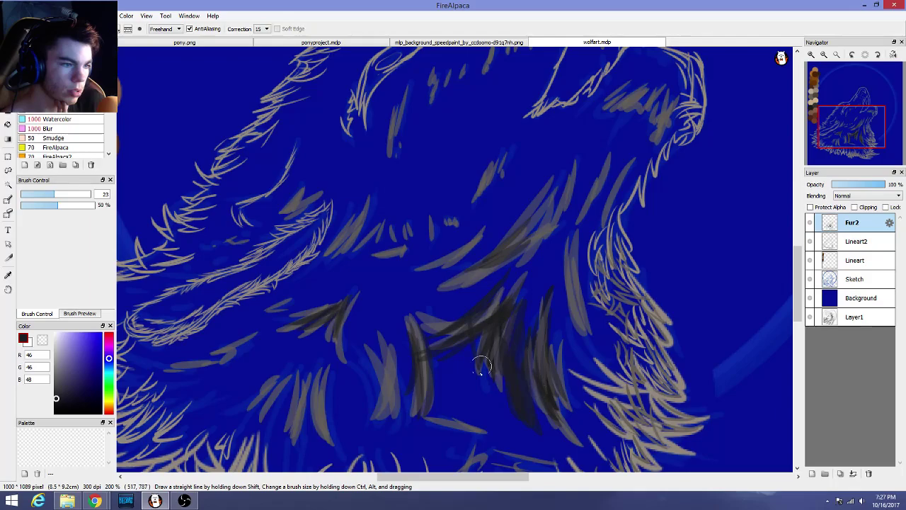
# Sample a mid gray (RGB 108, 105, 106) and paint broad strokes from the dark neck tufts down to the lower chest fur
pyautogui.rightClick(393, 383)
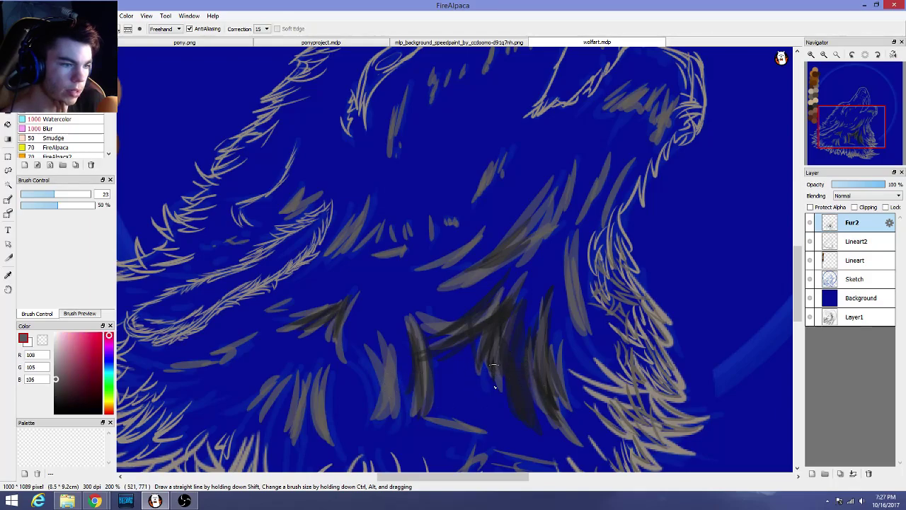
pyautogui.moveTo(498, 356); pyautogui.dragTo(545, 435)
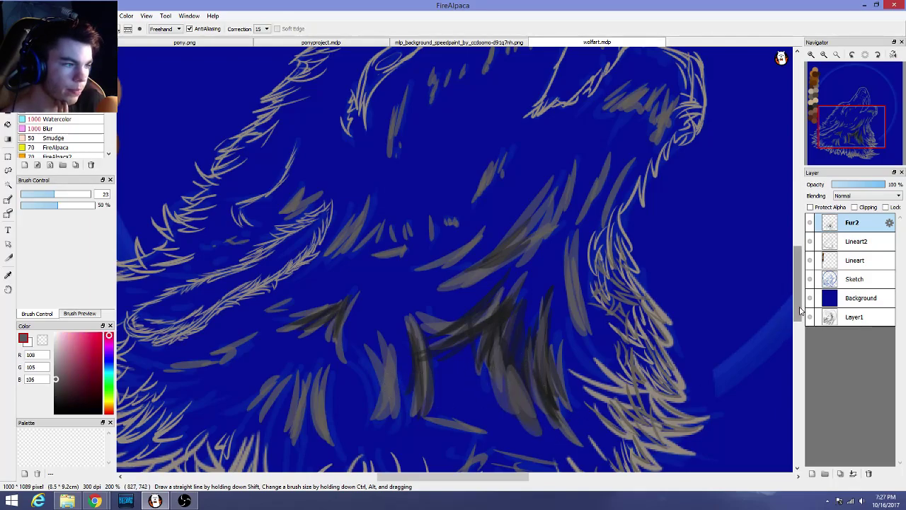
pyautogui.moveTo(797, 283); pyautogui.dragTo(797, 303)
pyautogui.moveTo(547, 303)
pyautogui.mouseDown()
pyautogui.moveTo(546, 340)
pyautogui.moveTo(579, 359)
pyautogui.mouseUp()
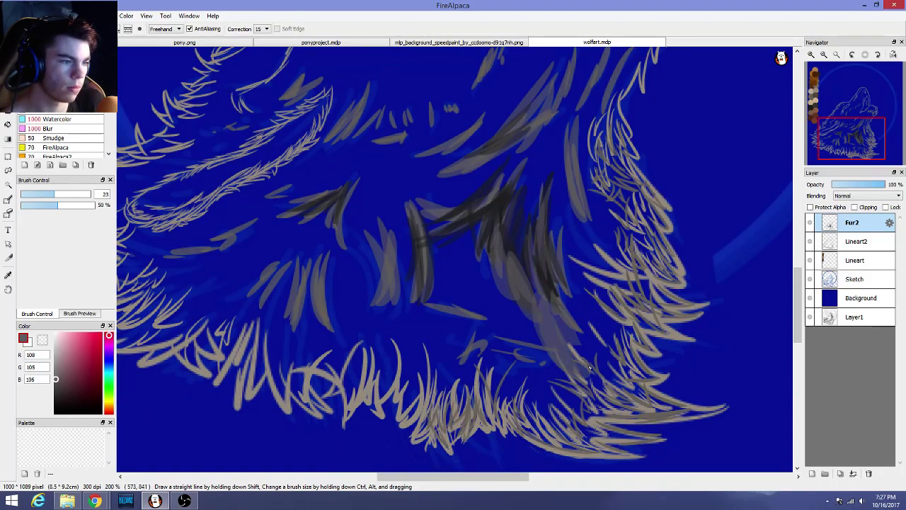
# Paint broad mid-gray strokes from the front neck tuft down the front side of the lower chest
pyautogui.moveTo(552, 286); pyautogui.dragTo(578, 349)
pyautogui.moveTo(553, 181)
pyautogui.mouseDown()
pyautogui.moveTo(546, 222)
pyautogui.moveTo(576, 301)
pyautogui.mouseUp()
pyautogui.moveTo(570, 170)
pyautogui.mouseDown()
pyautogui.moveTo(573, 276)
pyautogui.moveTo(586, 326)
pyautogui.mouseUp()
pyautogui.moveTo(572, 296); pyautogui.dragTo(620, 377)
pyautogui.moveTo(589, 314); pyautogui.dragTo(626, 338)
pyautogui.moveTo(574, 272); pyautogui.dragTo(635, 351)
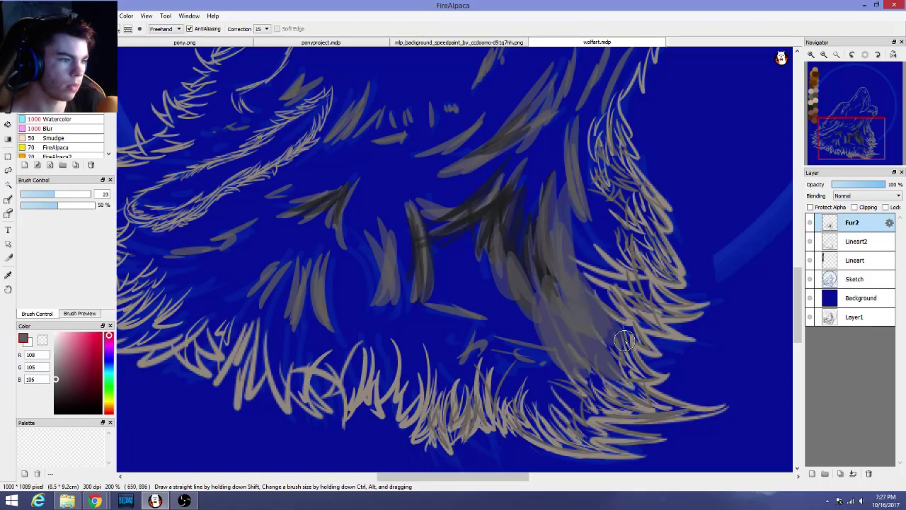
pyautogui.moveTo(575, 296)
pyautogui.mouseDown()
pyautogui.moveTo(629, 366)
pyautogui.moveTo(617, 361)
pyautogui.mouseUp()
# Extend the mid-gray strokes over the inner side of the lower chest, up to the dark middle neck tuft
pyautogui.moveTo(582, 352)
pyautogui.mouseDown()
pyautogui.moveTo(560, 372)
pyautogui.moveTo(623, 401)
pyautogui.moveTo(506, 368)
pyautogui.mouseUp()
pyautogui.moveTo(573, 402)
pyautogui.mouseDown()
pyautogui.moveTo(531, 285)
pyautogui.moveTo(545, 356)
pyautogui.moveTo(510, 273)
pyautogui.mouseUp()
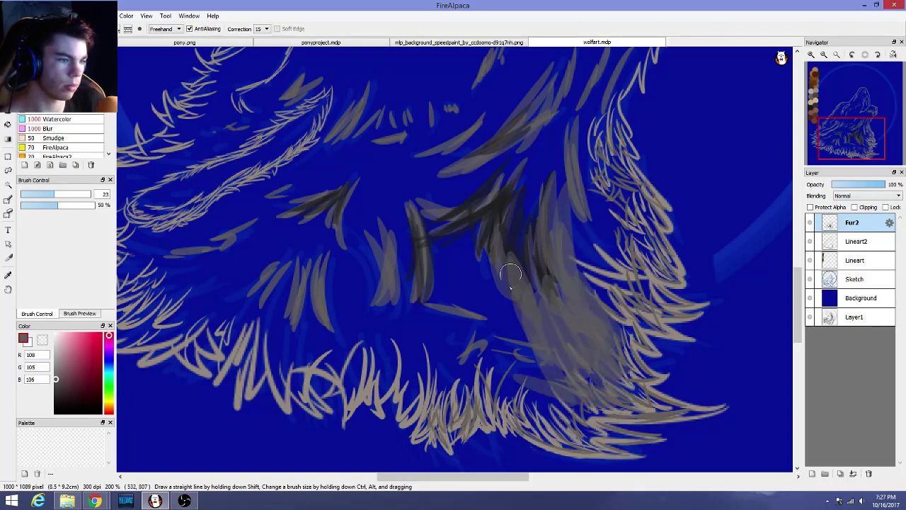
pyautogui.moveTo(567, 382)
pyautogui.mouseDown()
pyautogui.moveTo(517, 266)
pyautogui.moveTo(519, 243)
pyautogui.moveTo(537, 289)
pyautogui.moveTo(531, 330)
pyautogui.moveTo(521, 283)
pyautogui.mouseUp()
pyautogui.rightClick(519, 243)
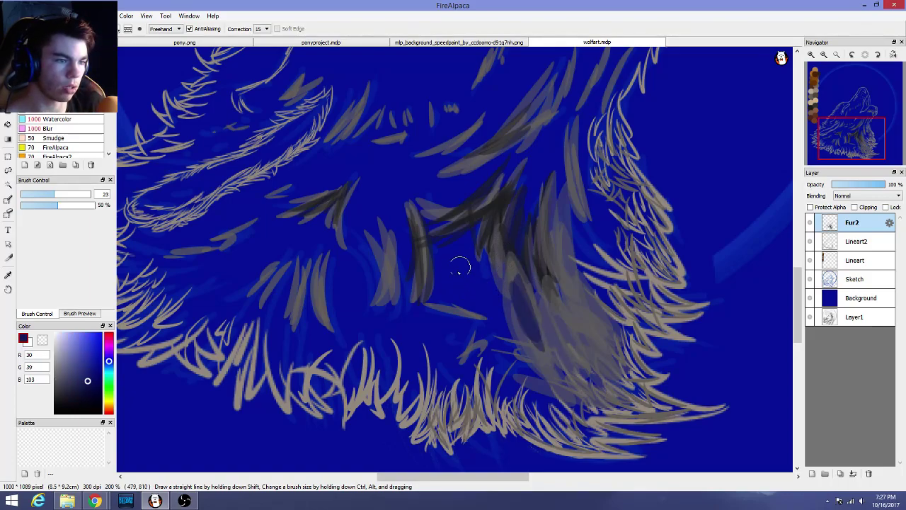
pyautogui.hotkey('ctrl', 'z')
pyautogui.hotkey('ctrl', 'z')
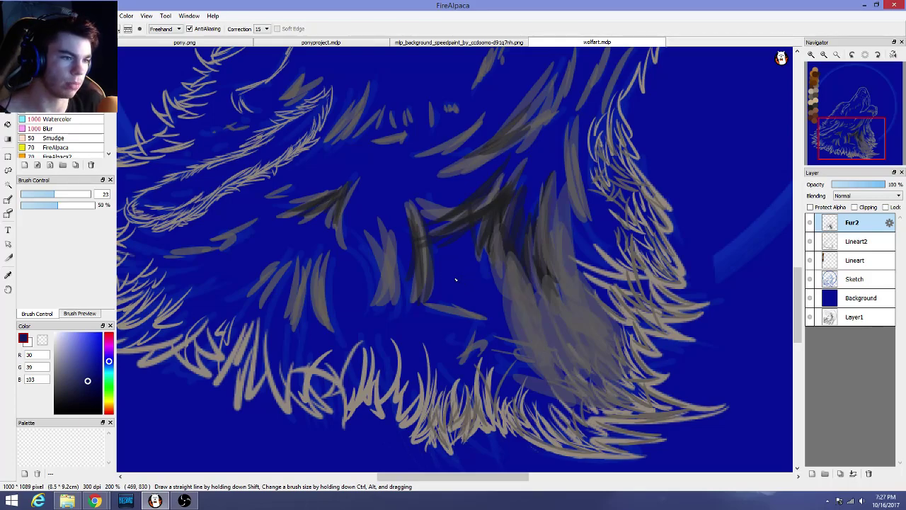
# Sample a dark gray (RGB 49, 49, 55), set the brush opacity to 21%, and paint translucent shadows over the gray chest fur
pyautogui.keyDown('alt'); pyautogui.click(492, 208); pyautogui.keyUp('alt')
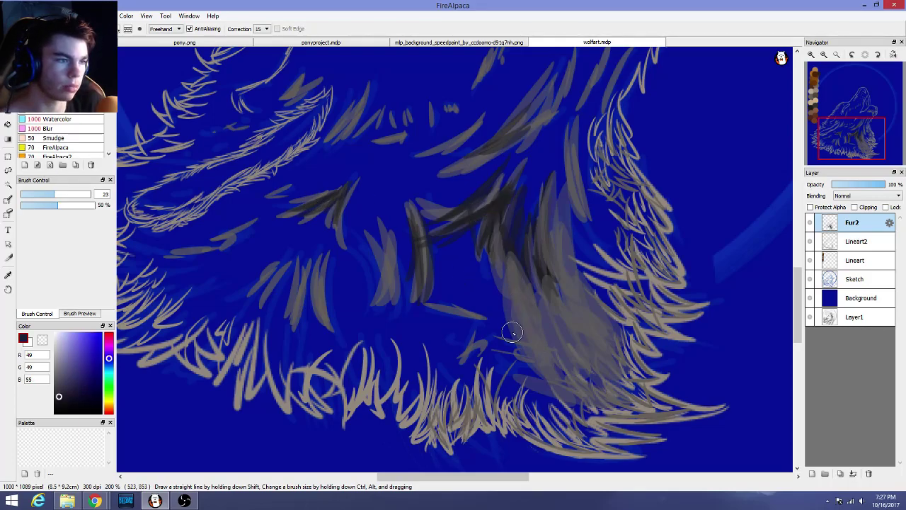
pyautogui.moveTo(504, 264); pyautogui.dragTo(499, 242)
pyautogui.moveTo(52, 206); pyautogui.dragTo(36, 206)
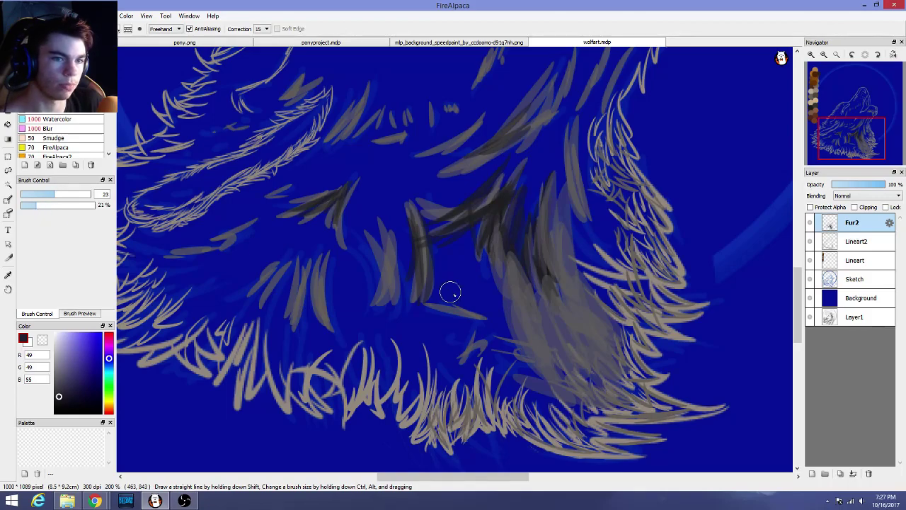
pyautogui.moveTo(516, 325)
pyautogui.mouseDown()
pyautogui.moveTo(541, 349)
pyautogui.moveTo(532, 306)
pyautogui.moveTo(542, 357)
pyautogui.moveTo(517, 289)
pyautogui.moveTo(591, 377)
pyautogui.moveTo(541, 285)
pyautogui.moveTo(586, 349)
pyautogui.moveTo(547, 244)
pyautogui.moveTo(581, 304)
pyautogui.moveTo(560, 222)
pyautogui.moveTo(585, 326)
pyautogui.moveTo(552, 203)
pyautogui.mouseUp()
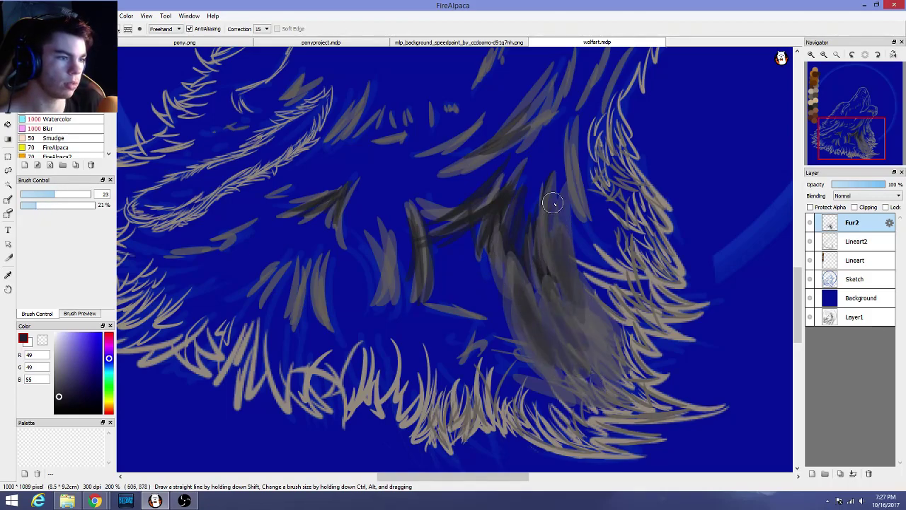
# Set the brush size to 13.2 and blend finer dark strokes from the neck tufts down to the lower chest fur
pyautogui.moveTo(54, 194); pyautogui.dragTo(39, 194)
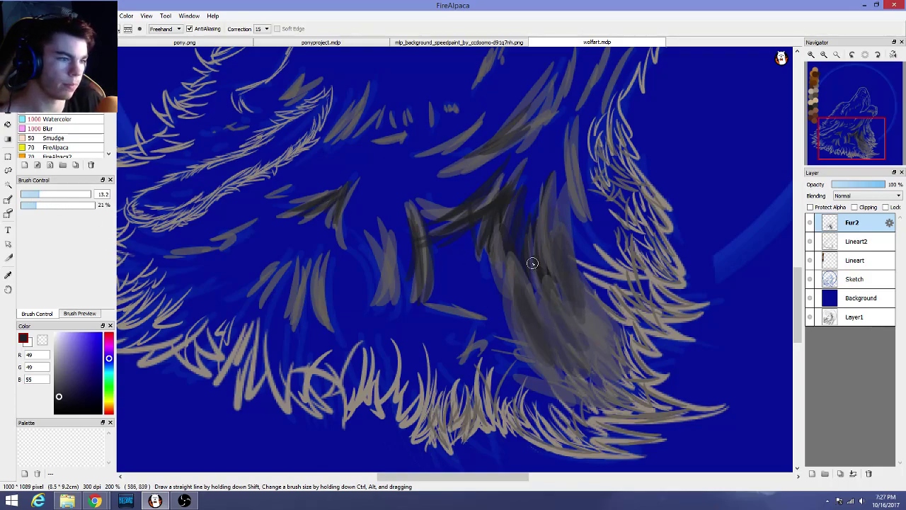
pyautogui.moveTo(509, 257)
pyautogui.mouseDown()
pyautogui.moveTo(551, 369)
pyautogui.moveTo(527, 311)
pyautogui.moveTo(591, 385)
pyautogui.moveTo(543, 327)
pyautogui.moveTo(609, 378)
pyautogui.moveTo(537, 290)
pyautogui.moveTo(599, 346)
pyautogui.moveTo(578, 293)
pyautogui.moveTo(625, 345)
pyautogui.moveTo(590, 334)
pyautogui.moveTo(622, 380)
pyautogui.moveTo(557, 330)
pyautogui.moveTo(613, 406)
pyautogui.moveTo(564, 367)
pyautogui.moveTo(625, 391)
pyautogui.moveTo(577, 356)
pyautogui.moveTo(657, 402)
pyautogui.moveTo(582, 405)
pyautogui.mouseUp()
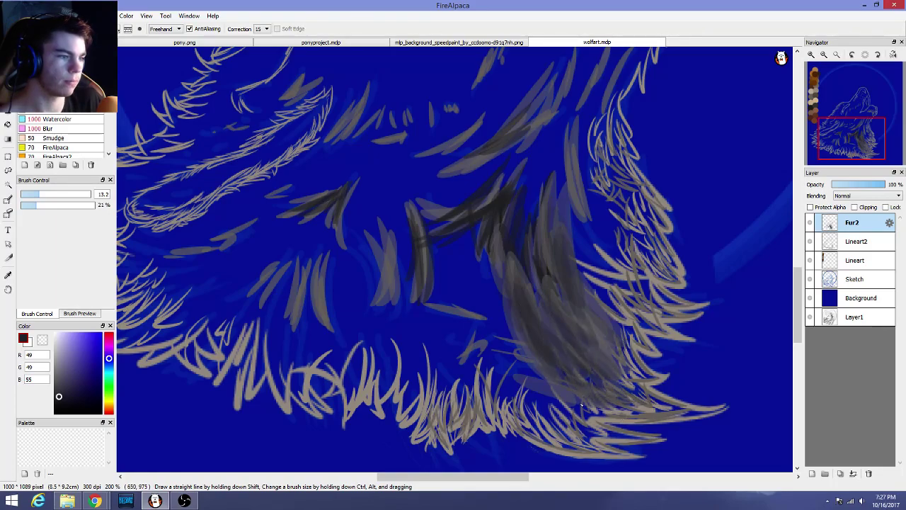
pyautogui.scroll(-4, 562, 350)
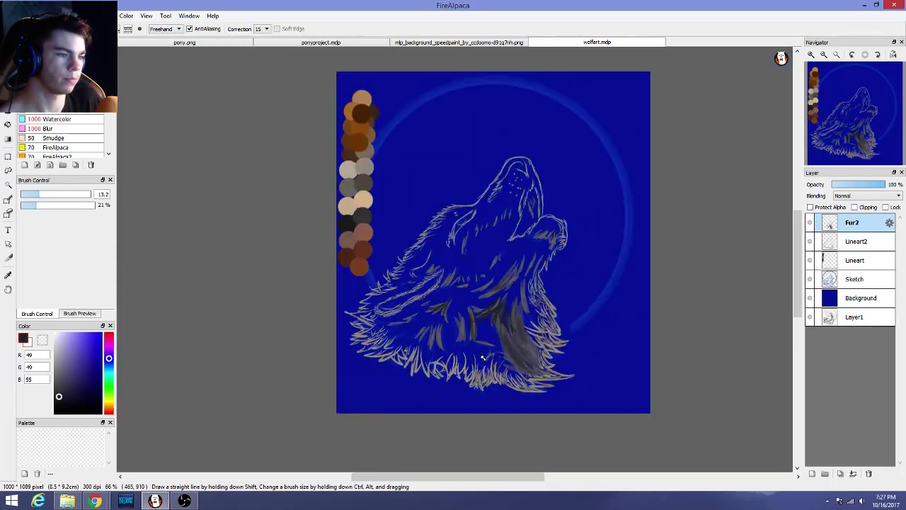
# With brush size 18, opacity 68% and a sampled blue-gray (RGB 98, 99, 113), paint strokes along the inner and bottom edges of the dark chest shadow
pyautogui.scroll(3, 553, 358)
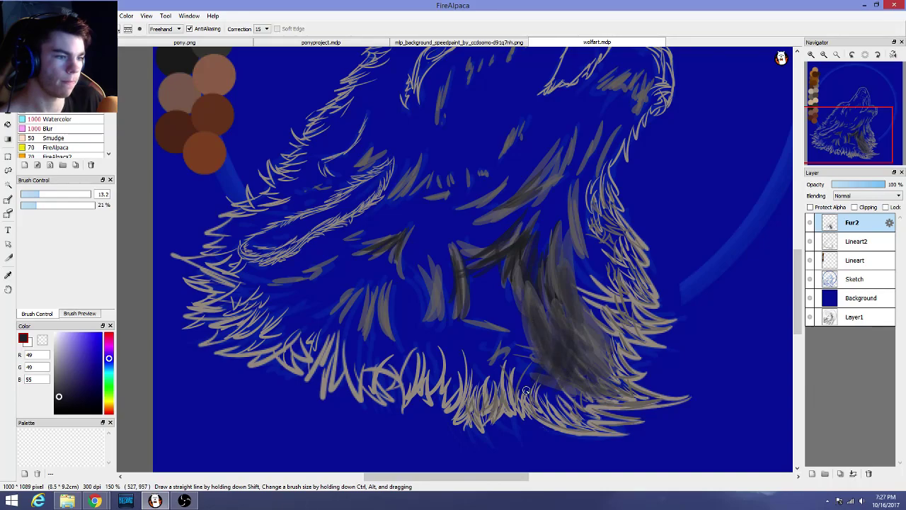
pyautogui.click(56, 194)
pyautogui.click(71, 204)
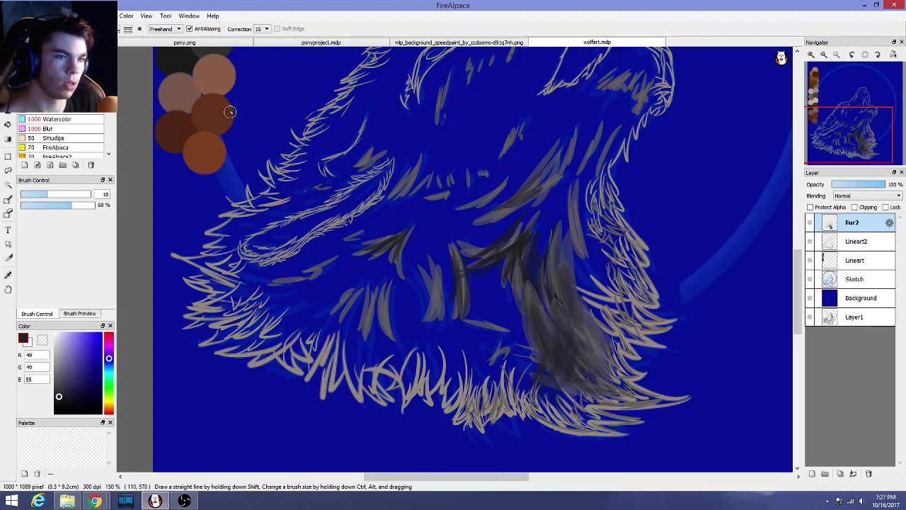
pyautogui.scroll(2, 453, 303)
pyautogui.rightClick(402, 291)
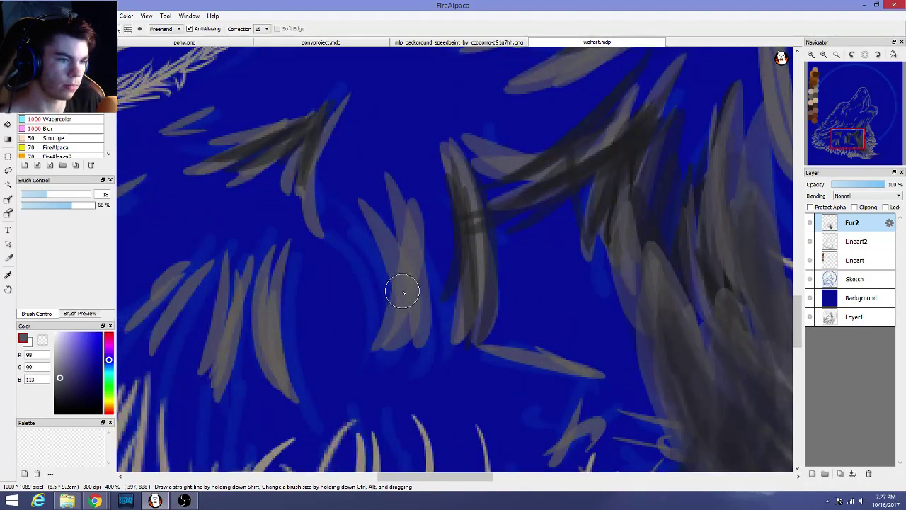
pyautogui.scroll(-1, 498, 325)
pyautogui.moveTo(569, 353); pyautogui.dragTo(588, 396)
pyautogui.moveTo(557, 336); pyautogui.dragTo(613, 429)
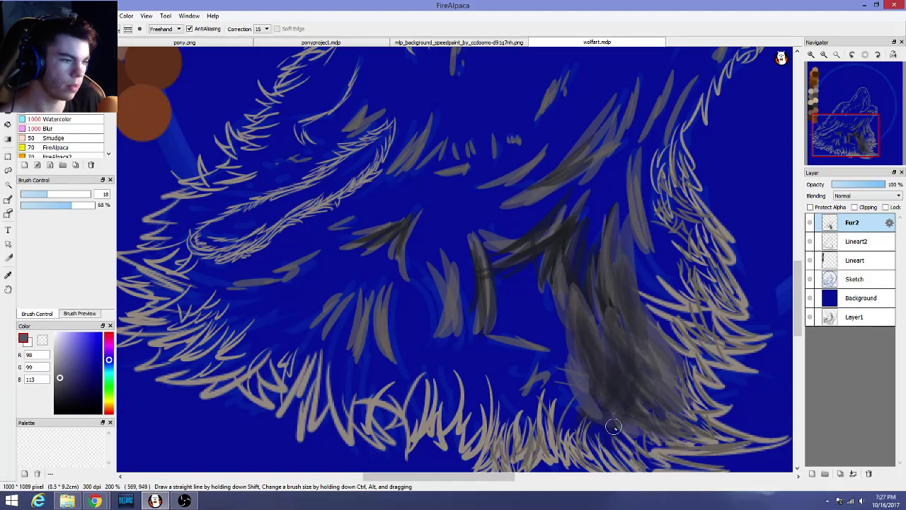
pyautogui.moveTo(579, 392)
pyautogui.mouseDown()
pyautogui.moveTo(594, 440)
pyautogui.moveTo(620, 453)
pyautogui.moveTo(611, 440)
pyautogui.moveTo(648, 441)
pyautogui.moveTo(614, 447)
pyautogui.mouseUp()
pyautogui.moveTo(580, 383)
pyautogui.mouseDown()
pyautogui.moveTo(548, 373)
pyautogui.moveTo(563, 433)
pyautogui.moveTo(560, 348)
pyautogui.mouseUp()
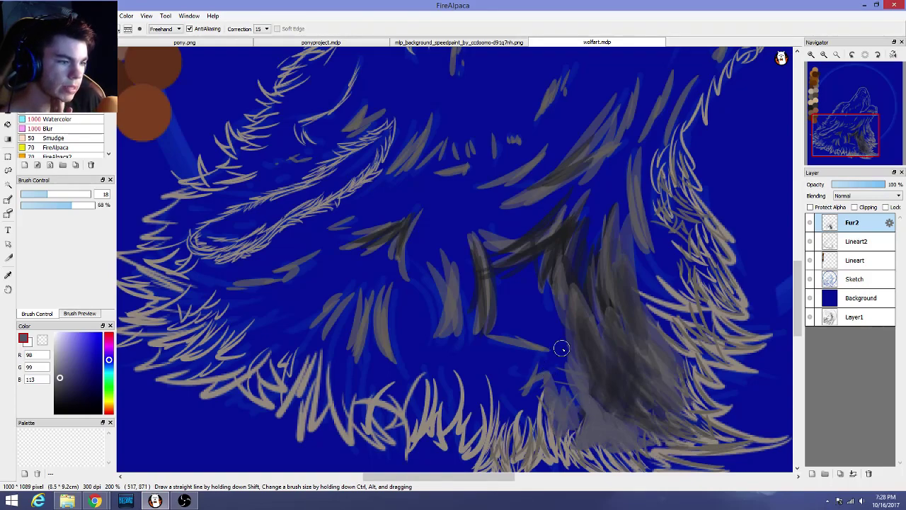
pyautogui.moveTo(544, 275)
pyautogui.mouseDown()
pyautogui.moveTo(562, 356)
pyautogui.moveTo(555, 305)
pyautogui.moveTo(559, 400)
pyautogui.moveTo(566, 329)
pyautogui.moveTo(577, 414)
pyautogui.mouseUp()
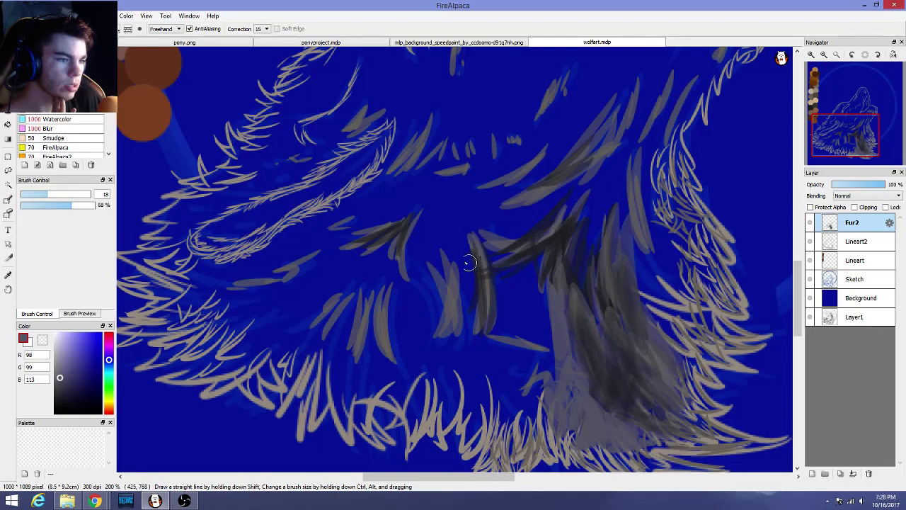
# Fill the small mid-neck tuft with blue-gray strokes and widen the blue-gray area of the lower chest up to the dark tufts
pyautogui.moveTo(468, 262)
pyautogui.mouseDown()
pyautogui.moveTo(466, 326)
pyautogui.moveTo(470, 267)
pyautogui.moveTo(476, 323)
pyautogui.moveTo(461, 340)
pyautogui.mouseUp()
pyautogui.moveTo(455, 256); pyautogui.dragTo(450, 345)
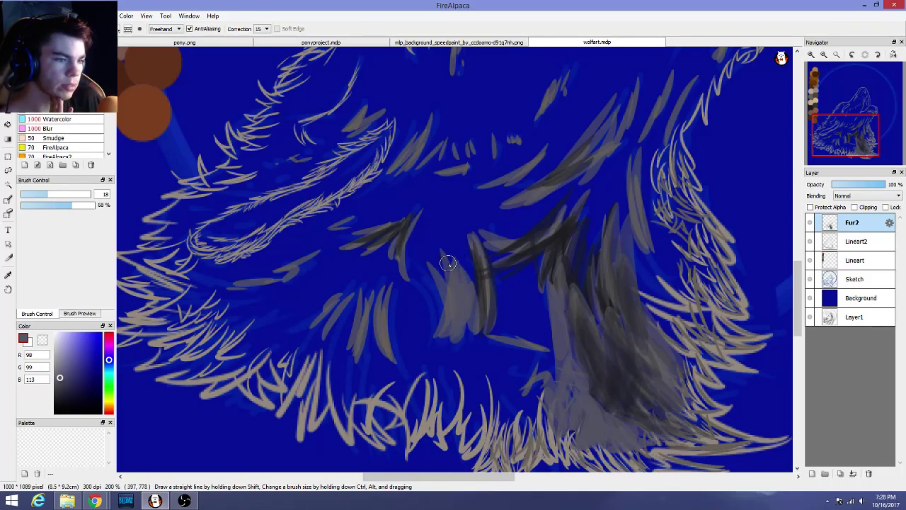
pyautogui.moveTo(513, 368)
pyautogui.mouseDown()
pyautogui.moveTo(522, 393)
pyautogui.moveTo(514, 377)
pyautogui.moveTo(537, 391)
pyautogui.moveTo(549, 353)
pyautogui.moveTo(544, 334)
pyautogui.moveTo(533, 367)
pyautogui.moveTo(536, 290)
pyautogui.moveTo(530, 388)
pyautogui.mouseUp()
pyautogui.moveTo(540, 275); pyautogui.dragTo(530, 409)
pyautogui.moveTo(539, 363)
pyautogui.mouseDown()
pyautogui.moveTo(511, 423)
pyautogui.moveTo(533, 395)
pyautogui.moveTo(524, 420)
pyautogui.moveTo(544, 453)
pyautogui.mouseUp()
pyautogui.moveTo(546, 408); pyautogui.dragTo(555, 453)
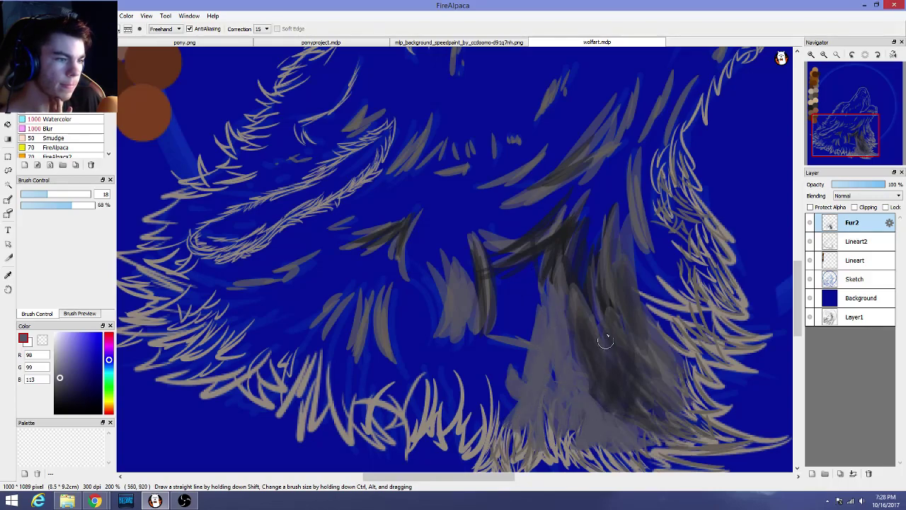
pyautogui.moveTo(579, 243); pyautogui.dragTo(578, 351)
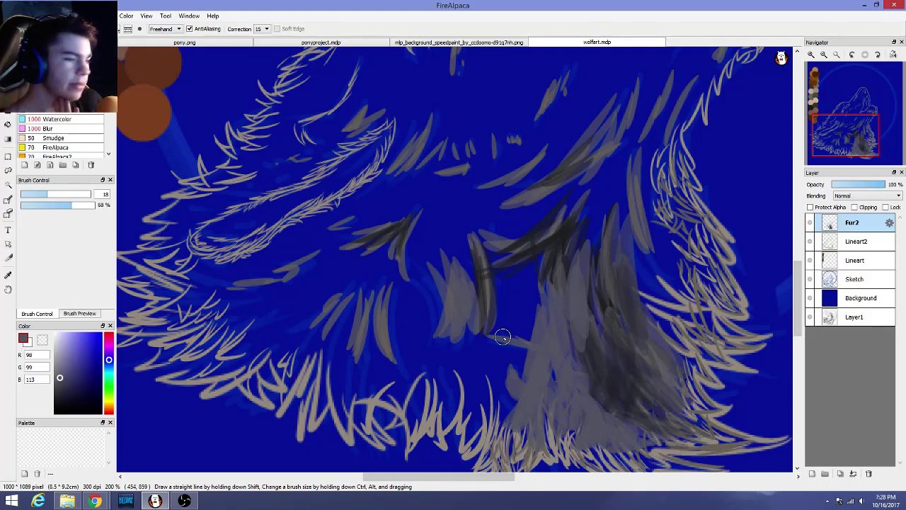
# Examine the whole wolf and compare the drawing with the Fur2 layer hidden and shown
pyautogui.scroll(-5, 502, 337)
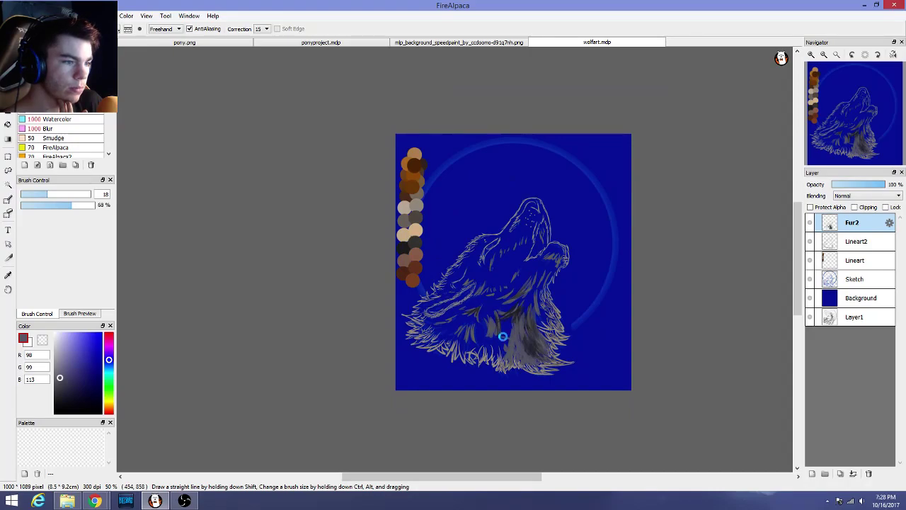
pyautogui.scroll(3, 503, 337)
pyautogui.scroll(1, 504, 338)
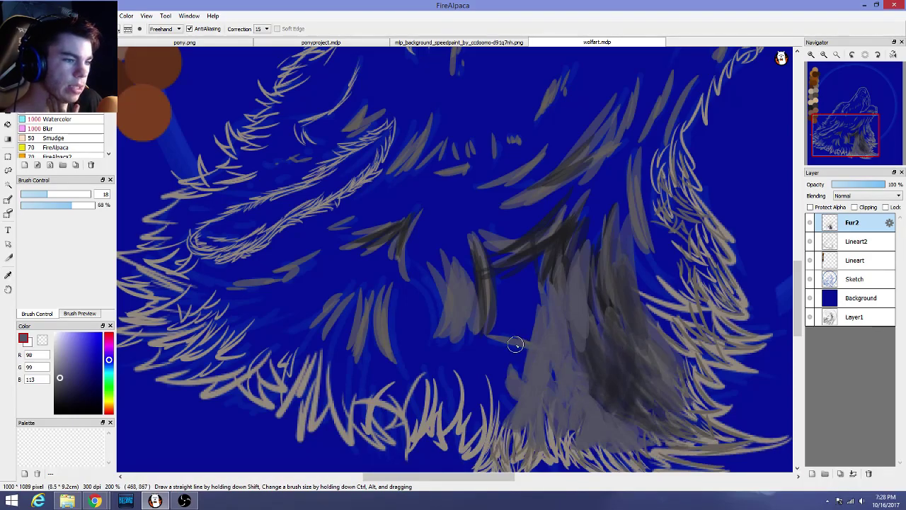
pyautogui.scroll(-3, 489, 319)
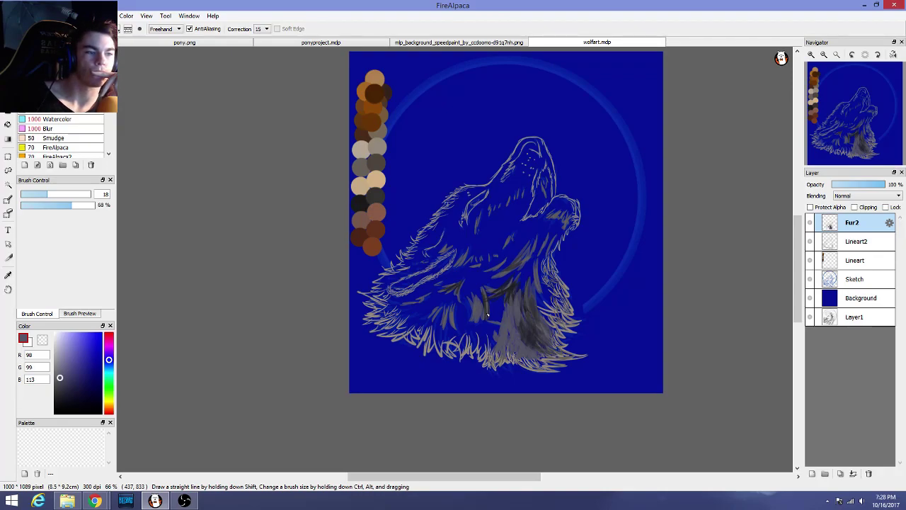
pyautogui.click(811, 223)
pyautogui.click(811, 223)
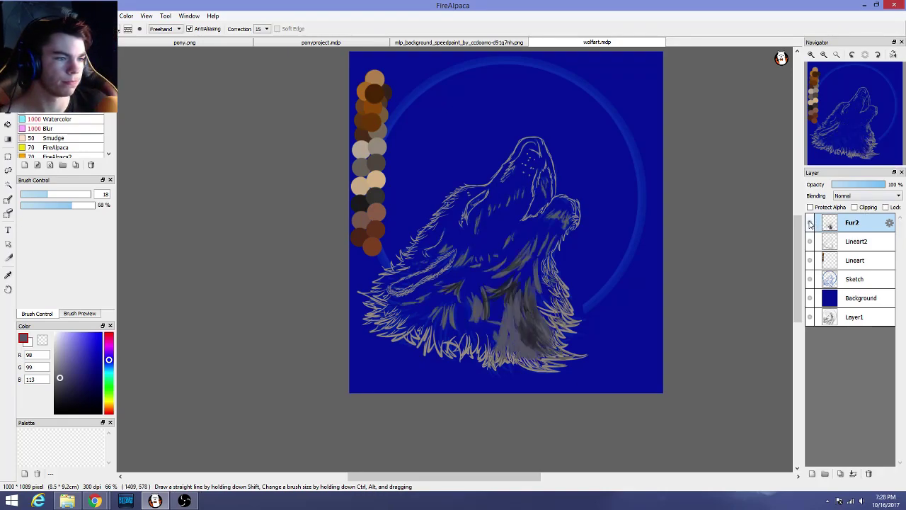
pyautogui.click(810, 223)
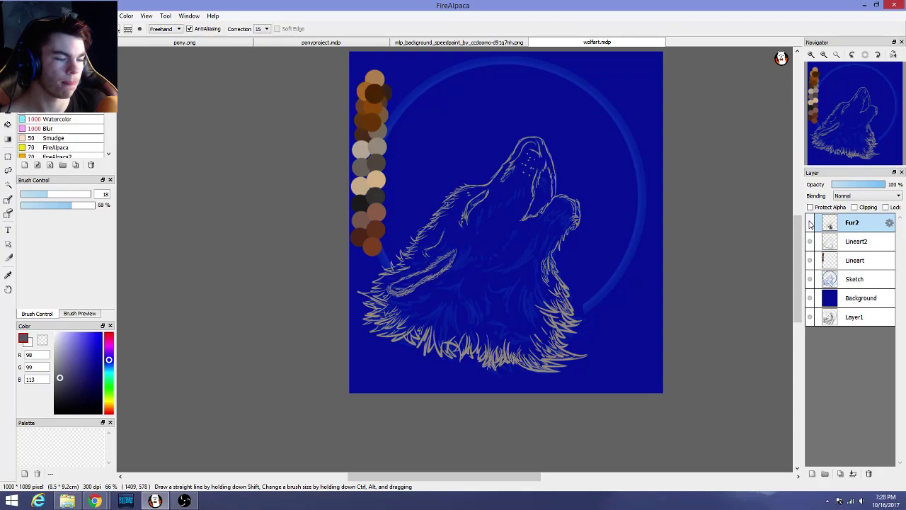
pyautogui.click(811, 224)
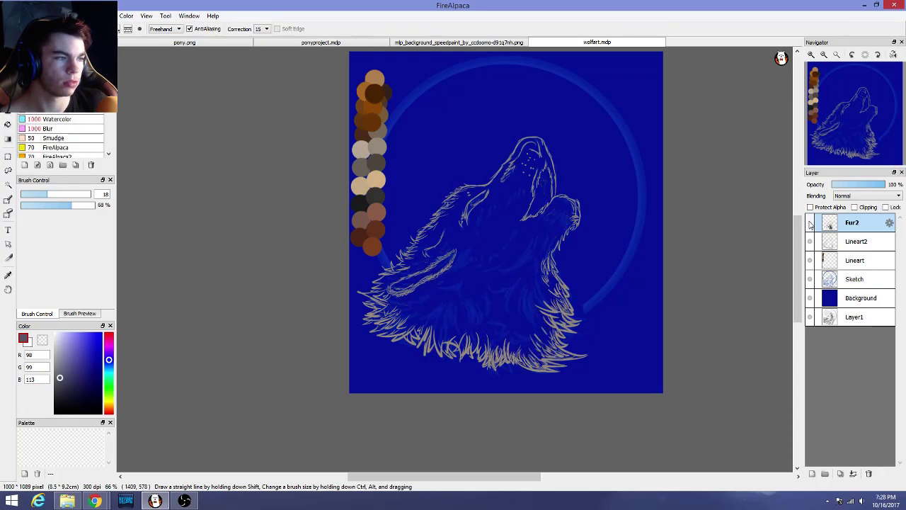
pyautogui.click(811, 224)
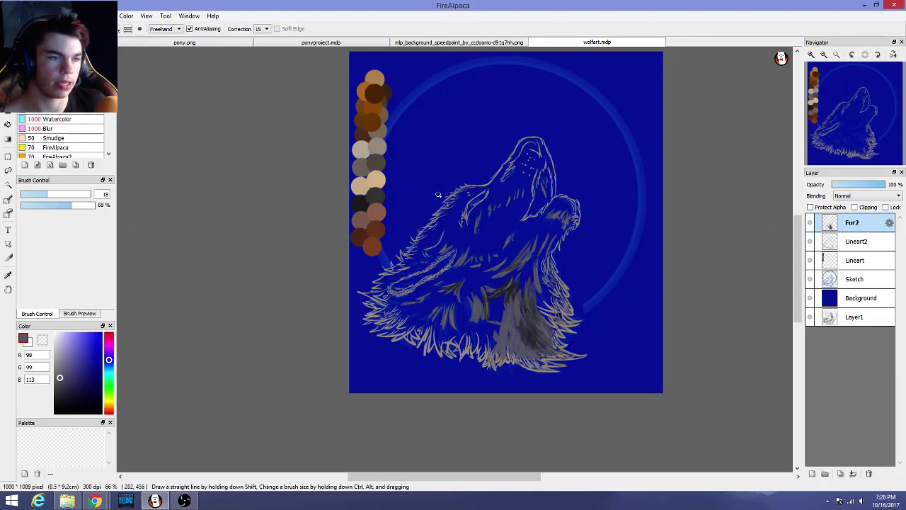
pyautogui.scroll(-1, 439, 195)
pyautogui.scroll(1, 439, 196)
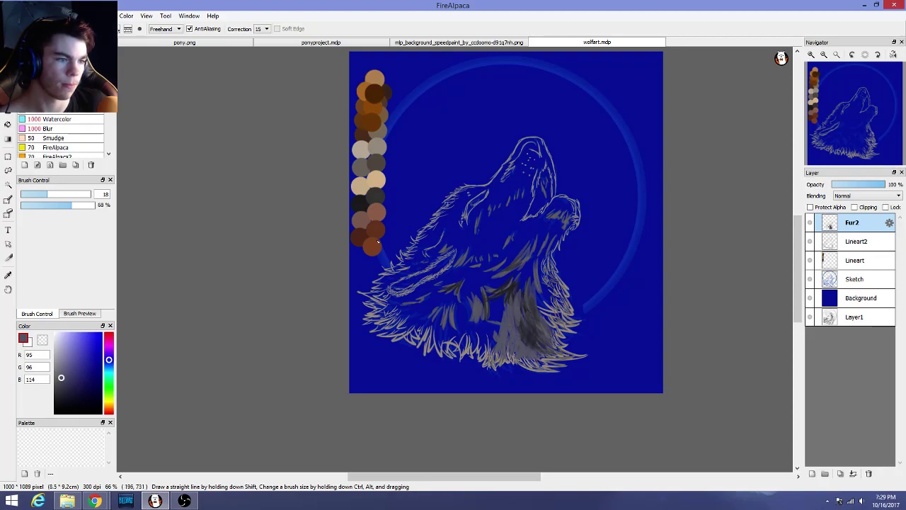
# Try to cover the wolf's head and ear with solid gray using brush size 82 at 100% opacity, and undo it
pyautogui.moveTo(72, 205); pyautogui.dragTo(92, 205)
pyautogui.moveTo(47, 193)
pyautogui.mouseDown()
pyautogui.moveTo(91, 199)
pyautogui.moveTo(80, 198)
pyautogui.mouseUp()
pyautogui.scroll(2, 421, 250)
pyautogui.moveTo(574, 236)
pyautogui.mouseDown()
pyautogui.moveTo(569, 252)
pyautogui.moveTo(607, 262)
pyautogui.moveTo(631, 255)
pyautogui.moveTo(659, 215)
pyautogui.moveTo(647, 189)
pyautogui.moveTo(573, 213)
pyautogui.moveTo(523, 251)
pyautogui.moveTo(496, 255)
pyautogui.moveTo(538, 247)
pyautogui.moveTo(485, 233)
pyautogui.moveTo(486, 201)
pyautogui.moveTo(427, 259)
pyautogui.moveTo(391, 316)
pyautogui.moveTo(337, 356)
pyautogui.moveTo(485, 316)
pyautogui.moveTo(582, 347)
pyautogui.moveTo(664, 283)
pyautogui.mouseUp()
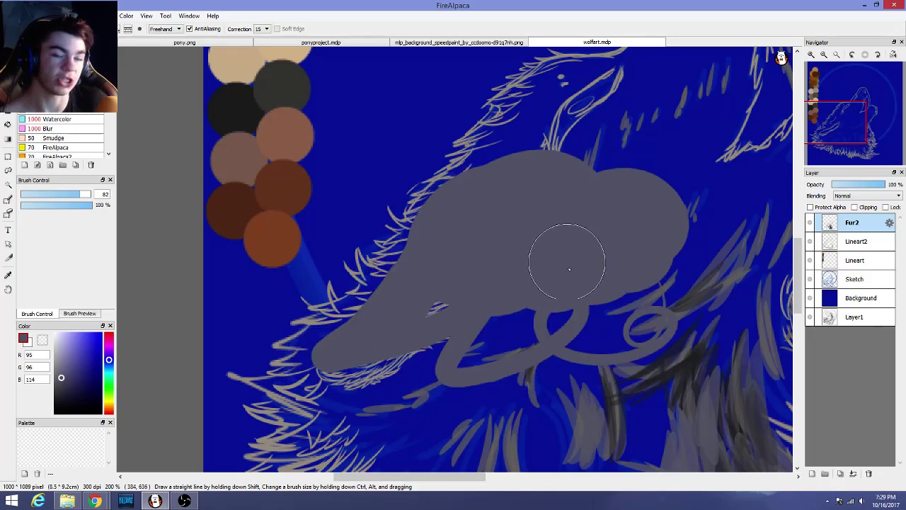
pyautogui.scroll(-2, 572, 299)
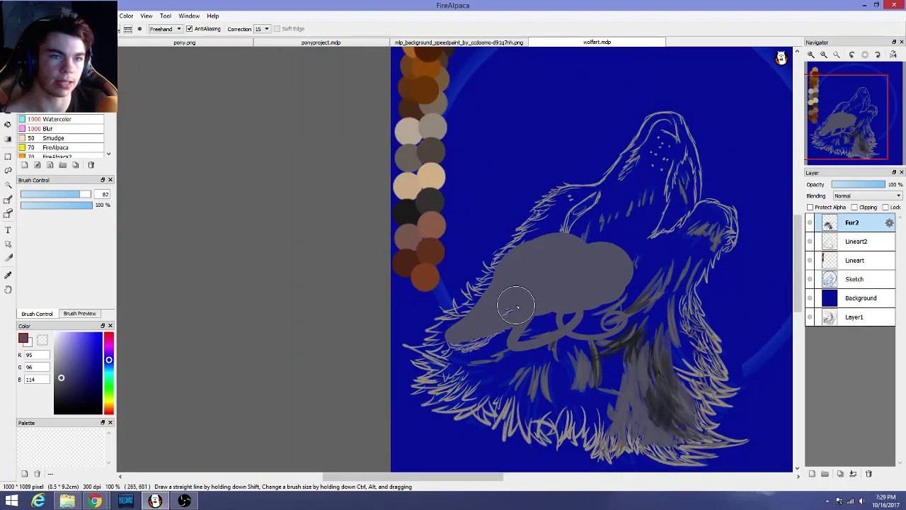
pyautogui.hotkey('ctrl', 'z')
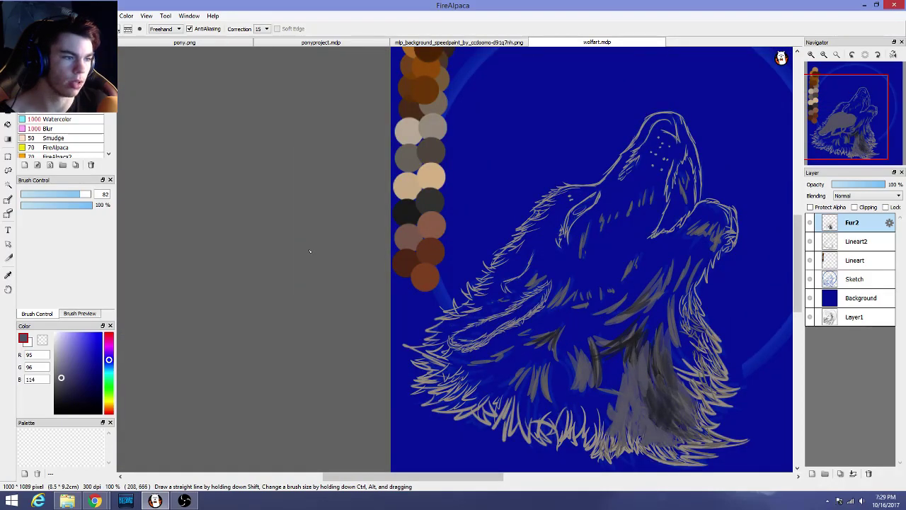
# Cover the wolf's head, neck and chest with gray (RGB 98, 96, 112) using the Watercolor brush at size 109
pyautogui.click(74, 118)
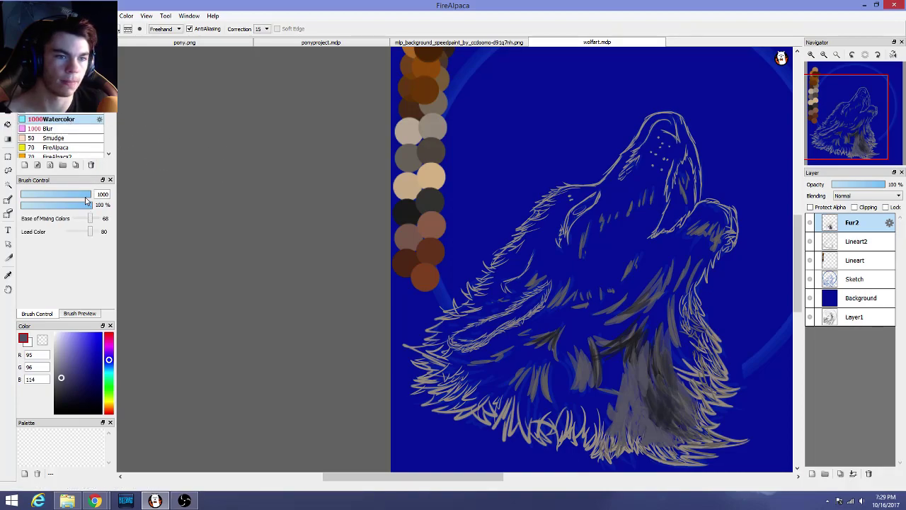
pyautogui.moveTo(86, 200); pyautogui.dragTo(85, 198)
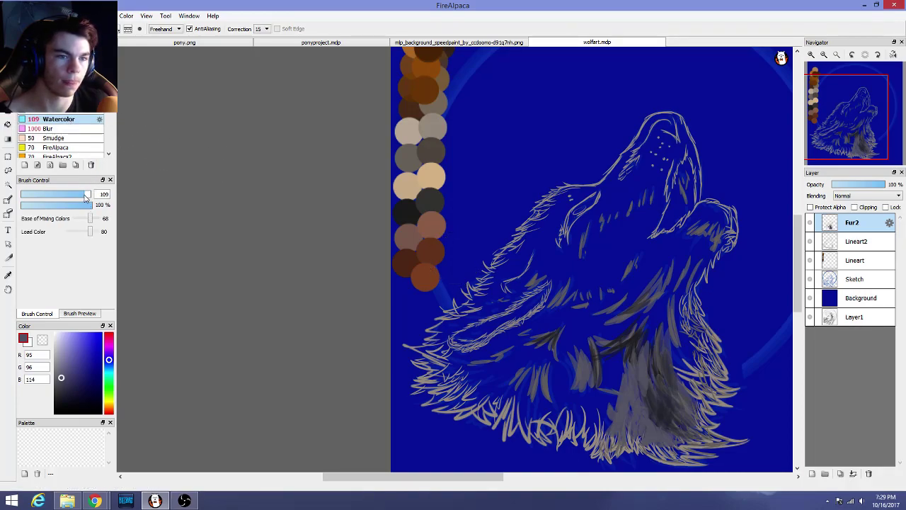
pyautogui.scroll(5, 657, 394)
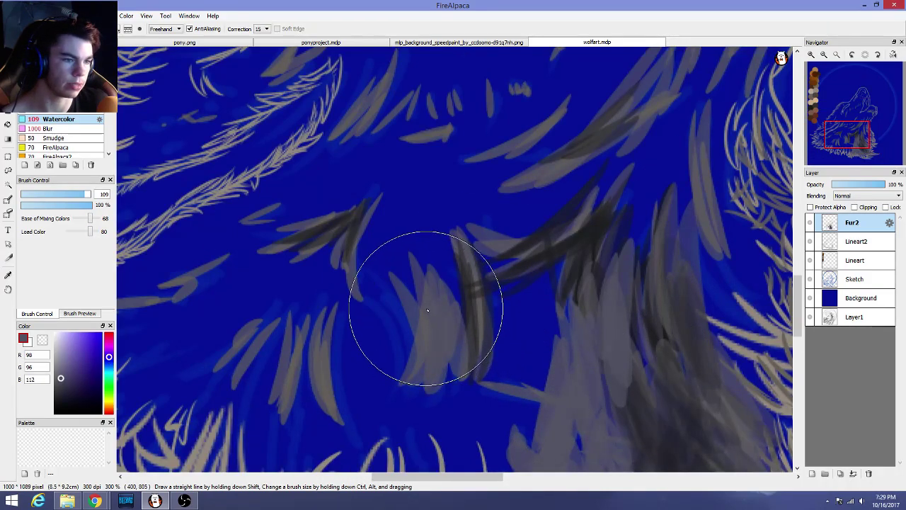
pyautogui.scroll(-4, 468, 308)
pyautogui.moveTo(474, 300)
pyautogui.mouseDown()
pyautogui.moveTo(488, 245)
pyautogui.moveTo(531, 276)
pyautogui.moveTo(497, 283)
pyautogui.moveTo(536, 255)
pyautogui.moveTo(548, 273)
pyautogui.moveTo(543, 285)
pyautogui.moveTo(557, 294)
pyautogui.moveTo(544, 367)
pyautogui.moveTo(567, 363)
pyautogui.moveTo(497, 362)
pyautogui.moveTo(413, 339)
pyautogui.moveTo(528, 317)
pyautogui.mouseUp()
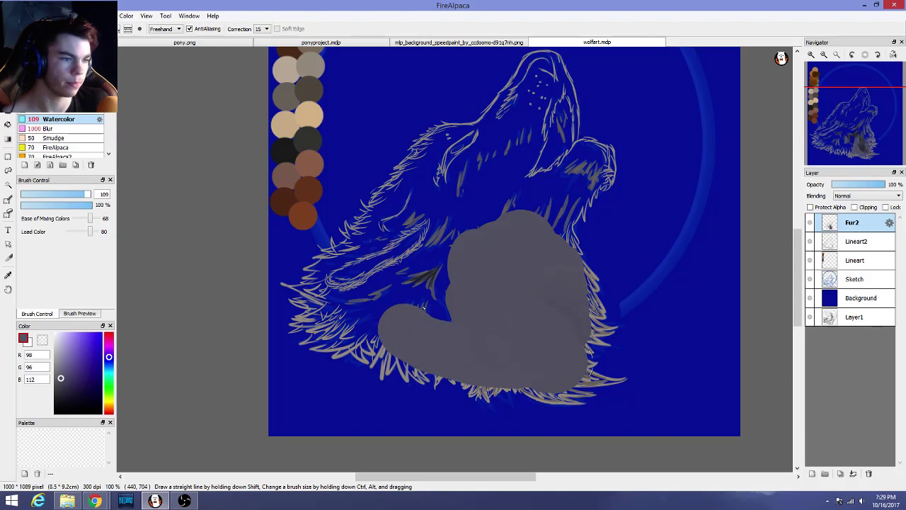
pyautogui.moveTo(424, 308)
pyautogui.mouseDown()
pyautogui.moveTo(498, 305)
pyautogui.moveTo(500, 278)
pyautogui.moveTo(560, 292)
pyautogui.moveTo(564, 338)
pyautogui.moveTo(436, 318)
pyautogui.moveTo(355, 293)
pyautogui.moveTo(381, 279)
pyautogui.moveTo(480, 271)
pyautogui.moveTo(443, 278)
pyautogui.moveTo(440, 308)
pyautogui.moveTo(419, 289)
pyautogui.moveTo(362, 327)
pyautogui.moveTo(347, 325)
pyautogui.moveTo(357, 316)
pyautogui.moveTo(332, 302)
pyautogui.moveTo(388, 264)
pyautogui.moveTo(324, 293)
pyautogui.moveTo(390, 231)
pyautogui.moveTo(420, 226)
pyautogui.moveTo(416, 204)
pyautogui.moveTo(432, 172)
pyautogui.moveTo(463, 145)
pyautogui.moveTo(405, 193)
pyautogui.moveTo(385, 227)
pyautogui.moveTo(482, 201)
pyautogui.moveTo(483, 242)
pyautogui.moveTo(509, 202)
pyautogui.moveTo(551, 203)
pyautogui.moveTo(558, 242)
pyautogui.moveTo(569, 184)
pyautogui.moveTo(590, 162)
pyautogui.moveTo(596, 170)
pyautogui.moveTo(563, 198)
pyautogui.moveTo(528, 164)
pyautogui.moveTo(548, 118)
pyautogui.moveTo(557, 139)
pyautogui.moveTo(539, 71)
pyautogui.moveTo(536, 90)
pyautogui.moveTo(480, 156)
pyautogui.moveTo(514, 131)
pyautogui.moveTo(472, 175)
pyautogui.moveTo(473, 199)
pyautogui.moveTo(554, 290)
pyautogui.moveTo(571, 292)
pyautogui.moveTo(573, 317)
pyautogui.moveTo(560, 330)
pyautogui.moveTo(514, 340)
pyautogui.moveTo(400, 346)
pyautogui.moveTo(549, 361)
pyautogui.moveTo(544, 372)
pyautogui.moveTo(499, 313)
pyautogui.mouseUp()
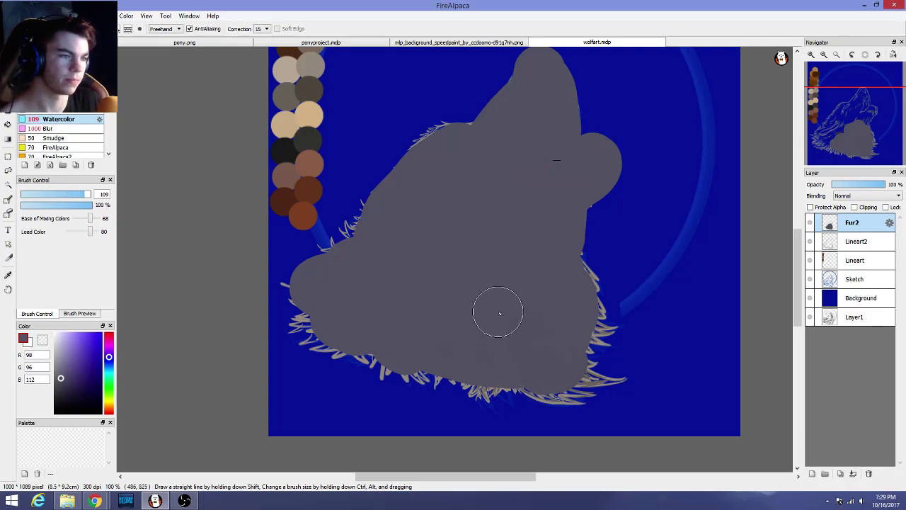
# Try different blending modes on the Fur2 layer, including Add, and leave it on Lighten
pyautogui.click(865, 196)
pyautogui.click(863, 202)
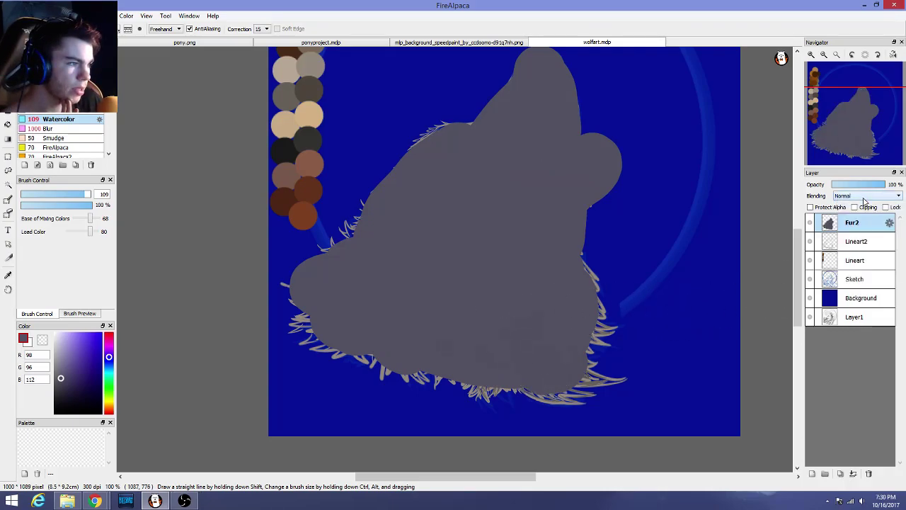
pyautogui.press('Down')
pyautogui.press('Down')
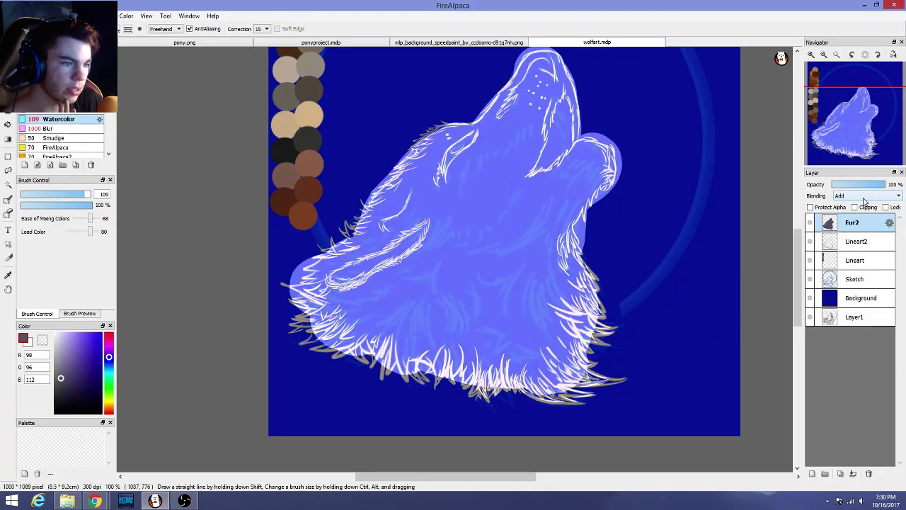
pyautogui.press('Down')
pyautogui.press('Down')
pyautogui.press('Down')
pyautogui.press('Down')
pyautogui.press('Down')
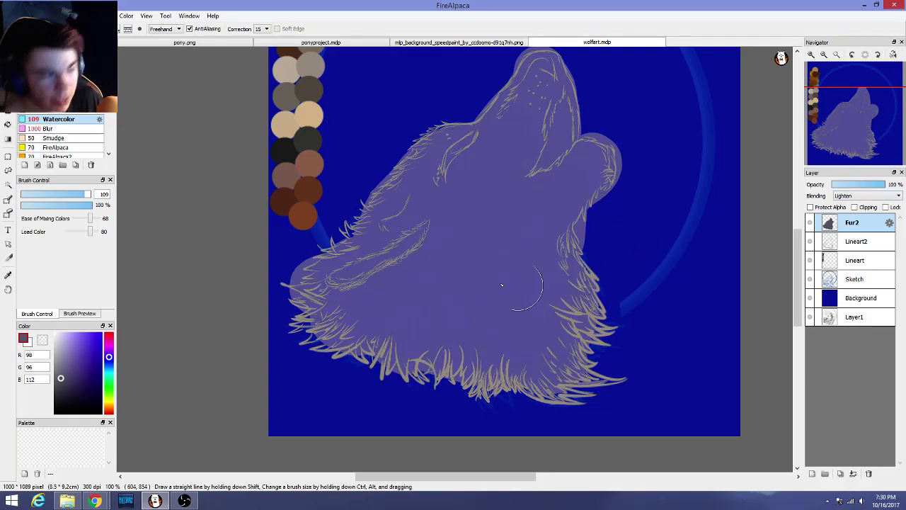
# Compare the wolf with the Background layer hidden and shown, and leave that layer hidden
pyautogui.click(811, 299)
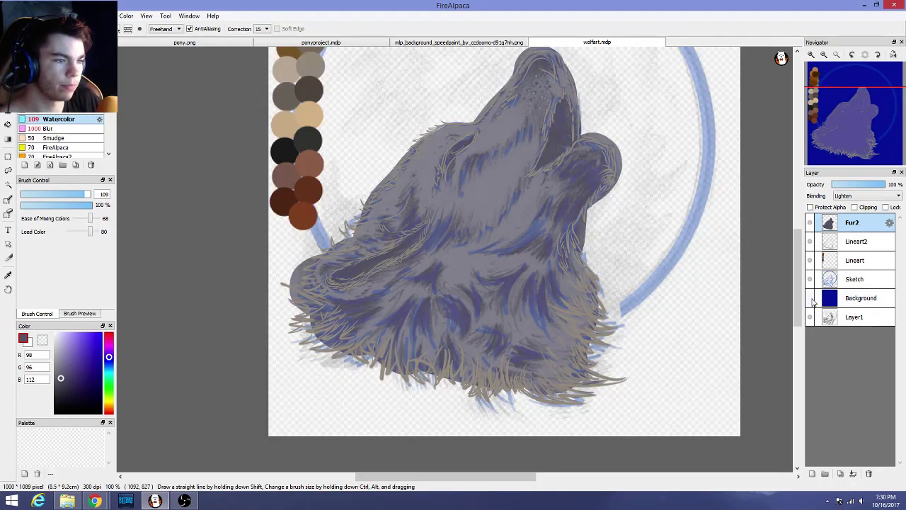
pyautogui.click(811, 300)
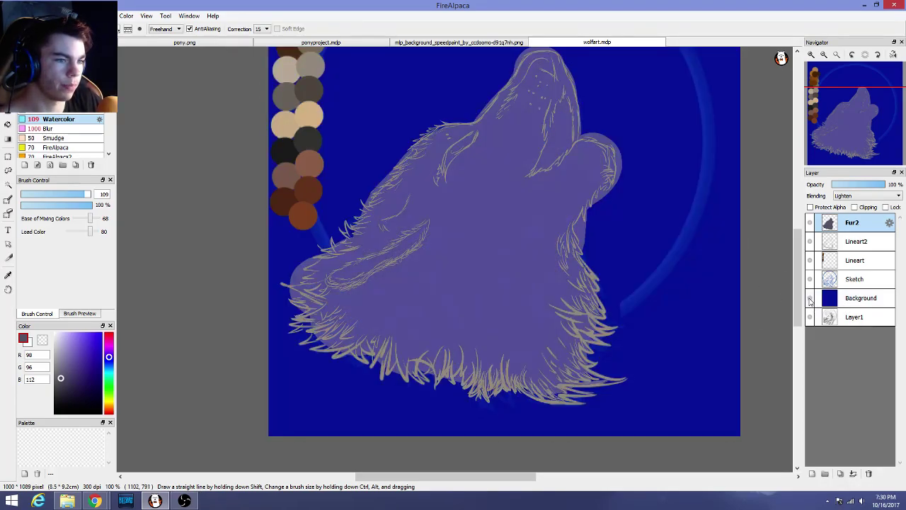
pyautogui.click(811, 300)
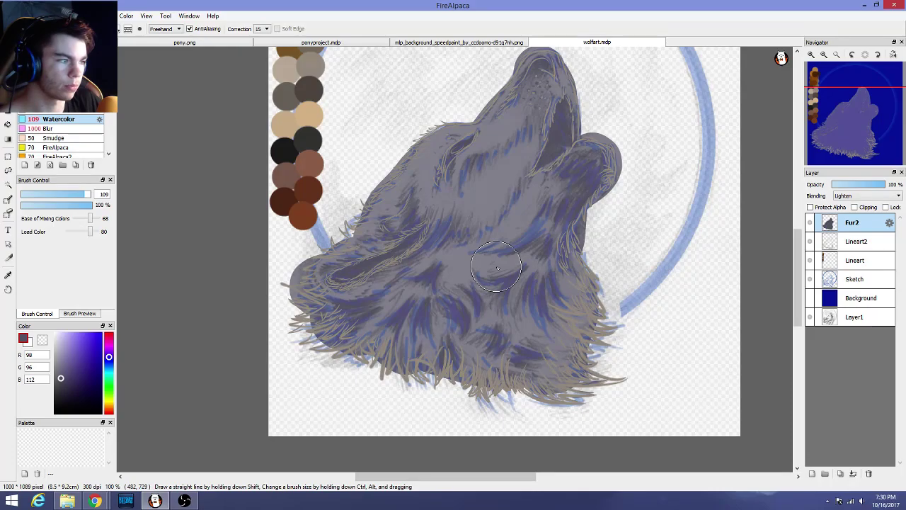
pyautogui.scroll(-1, 497, 268)
pyautogui.scroll(1, 497, 268)
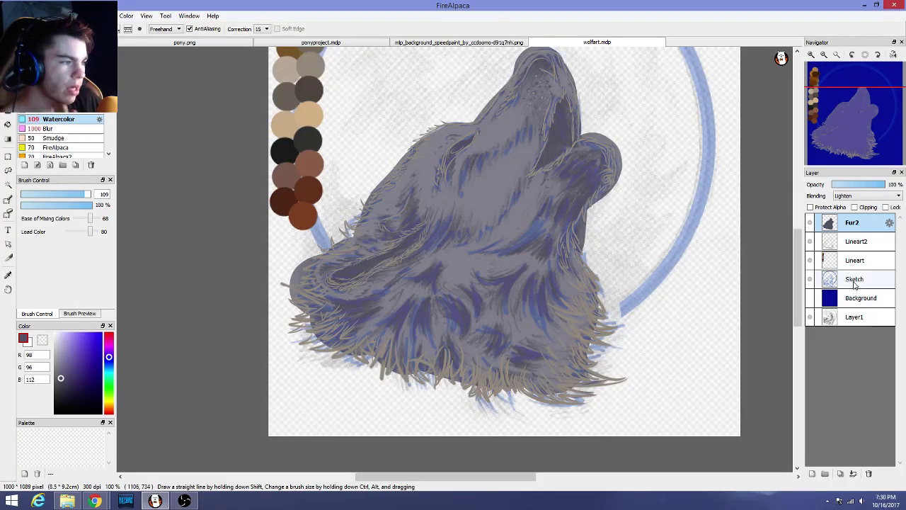
pyautogui.click(810, 298)
pyautogui.click(810, 298)
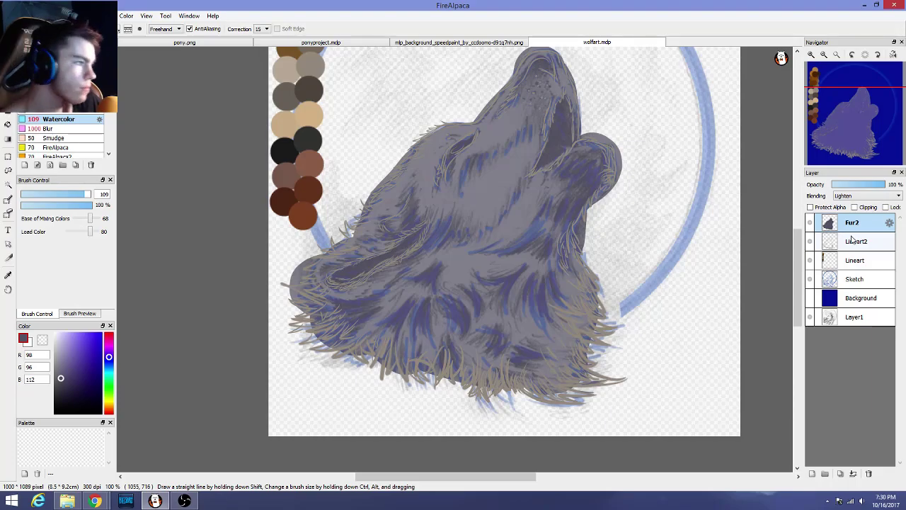
# Compare the drawing with the Lineart2 and Lineart layers each hidden and shown
pyautogui.click(811, 244)
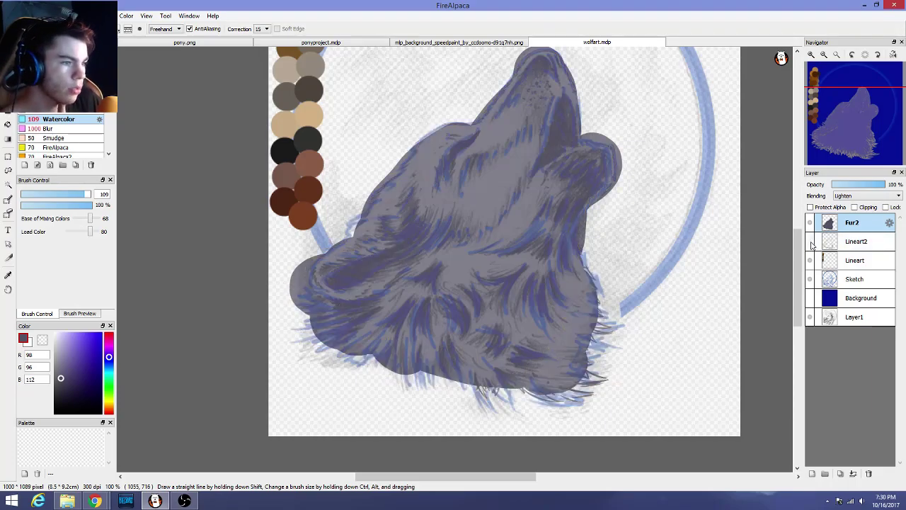
pyautogui.click(811, 244)
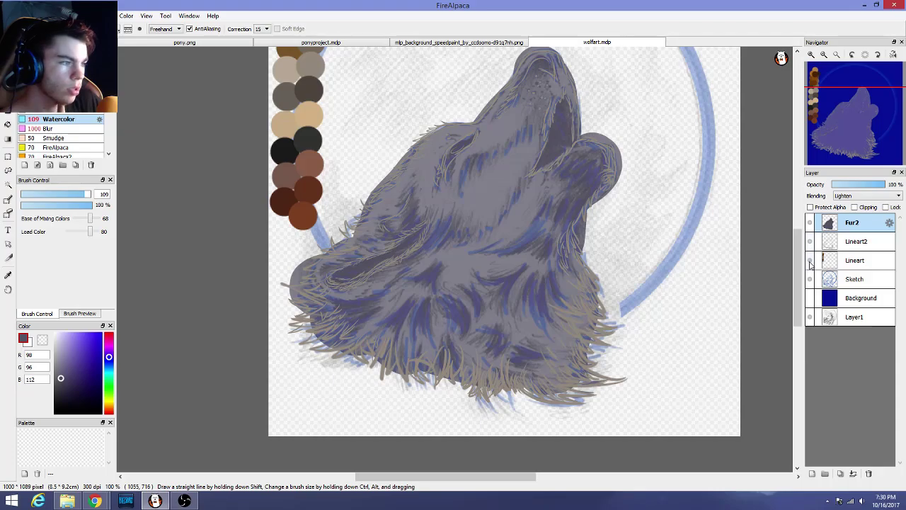
pyautogui.click(810, 260)
pyautogui.click(810, 260)
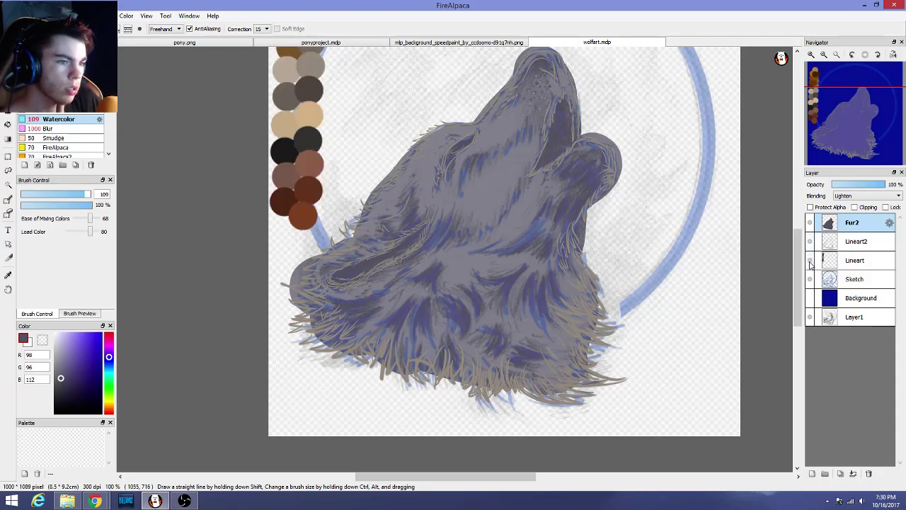
# Try the Multiply, Add, Darken, Burn, Brightness and Difference blending modes on the Fur2 layer, and return it to Normal
pyautogui.click(863, 196)
pyautogui.click(863, 201)
pyautogui.click(864, 197)
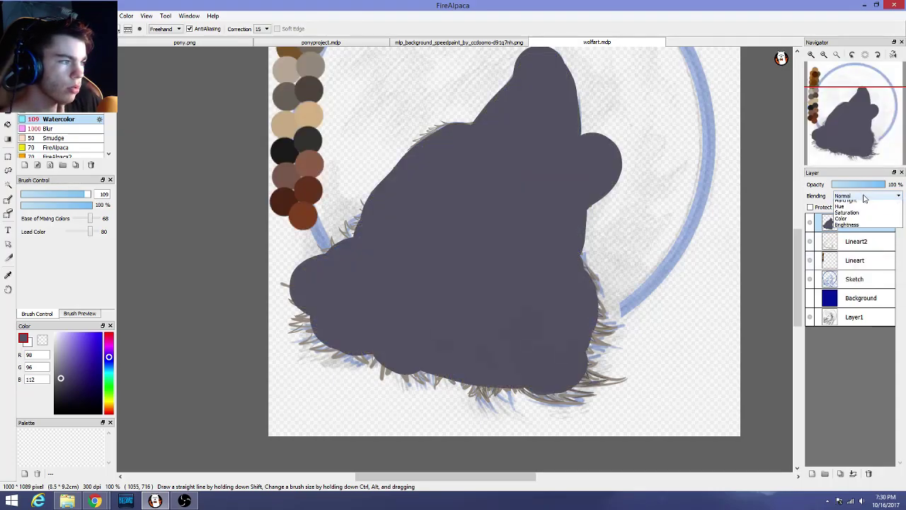
pyautogui.click(864, 196)
pyautogui.scroll(-1, 864, 197)
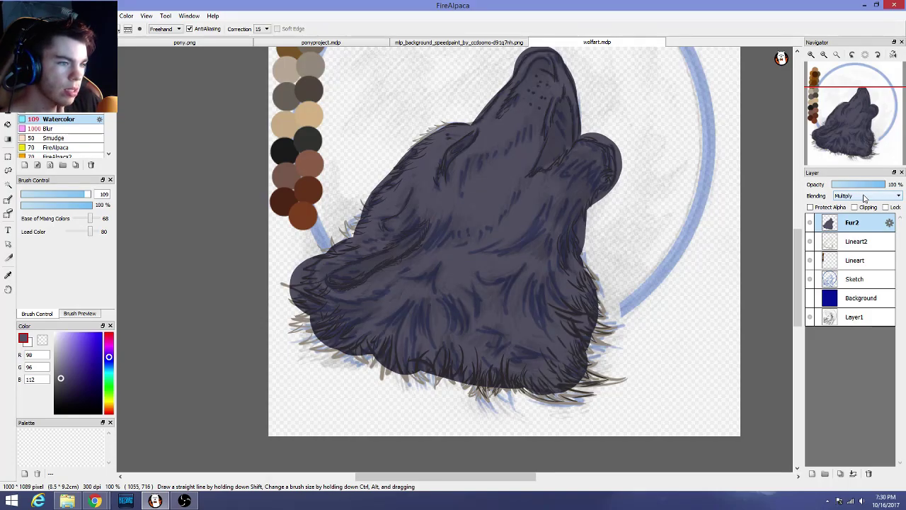
pyautogui.scroll(-1, 864, 197)
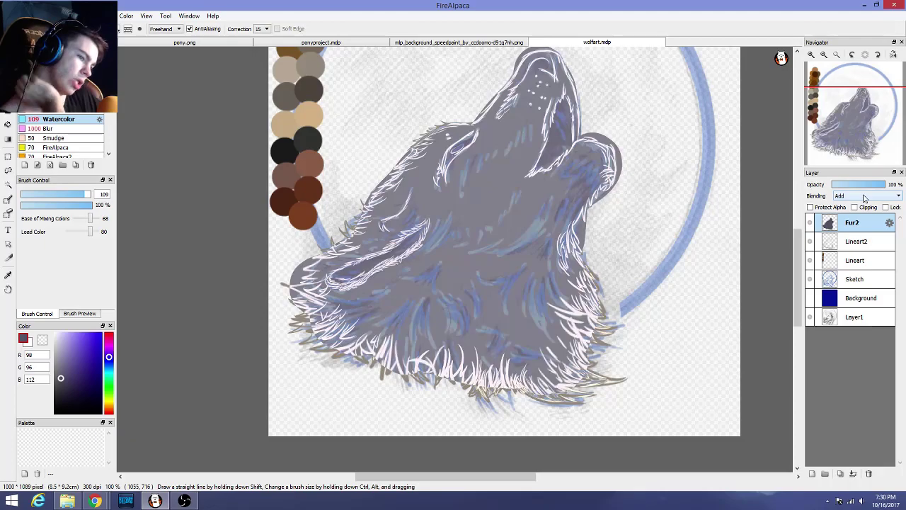
pyautogui.scroll(-5, 864, 198)
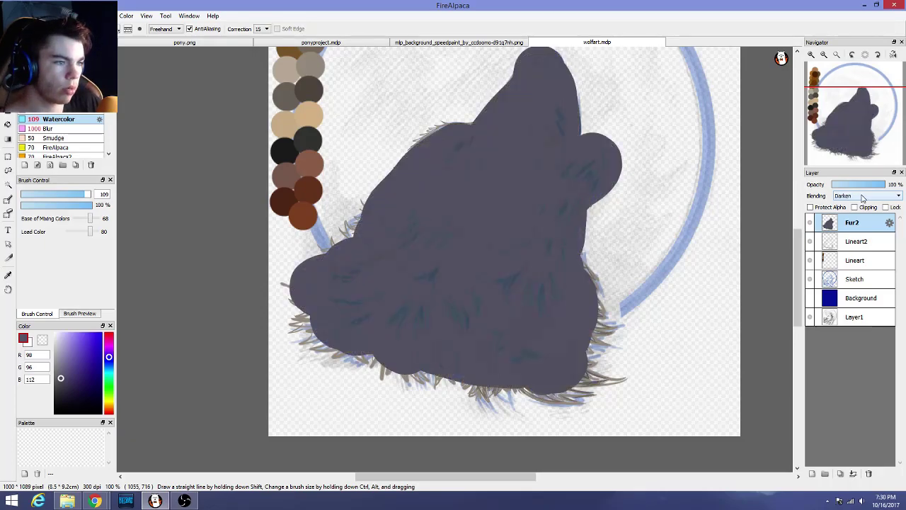
pyautogui.scroll(-2, 862, 199)
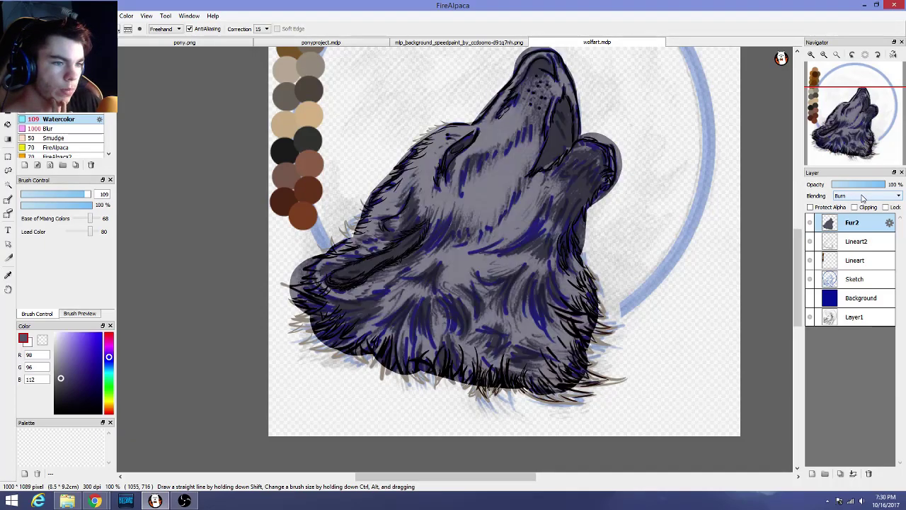
pyautogui.scroll(-3, 863, 198)
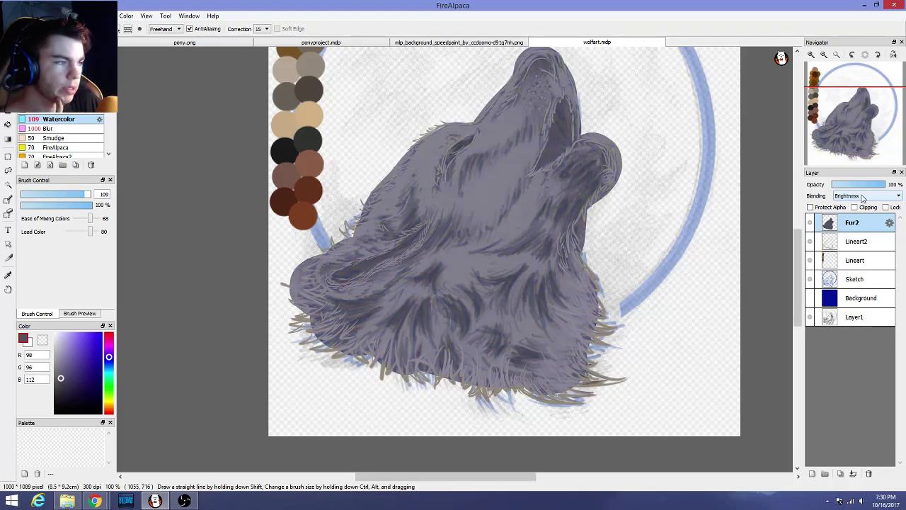
pyautogui.scroll(7, 863, 198)
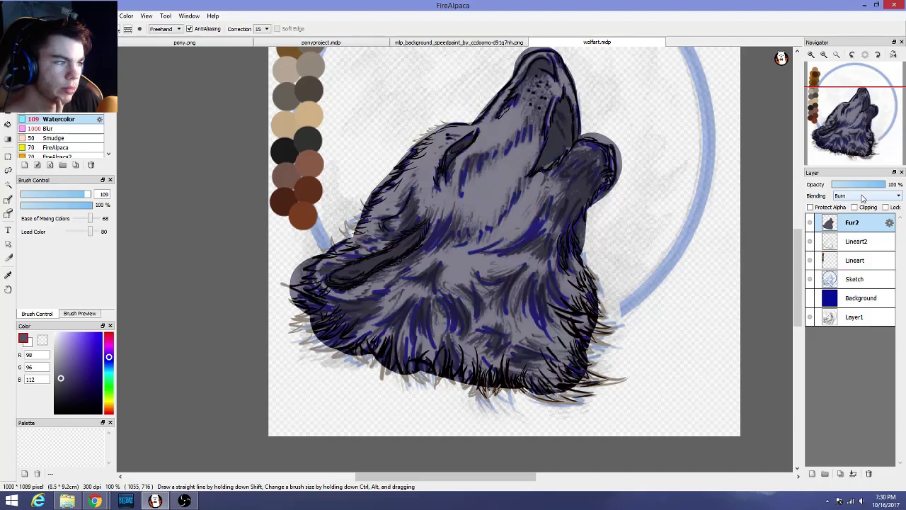
pyautogui.scroll(2, 862, 197)
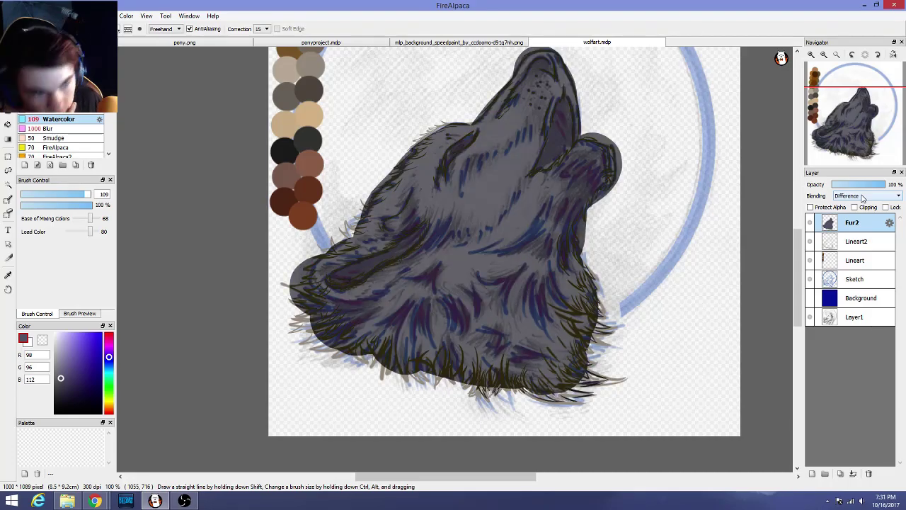
pyautogui.scroll(1, 862, 197)
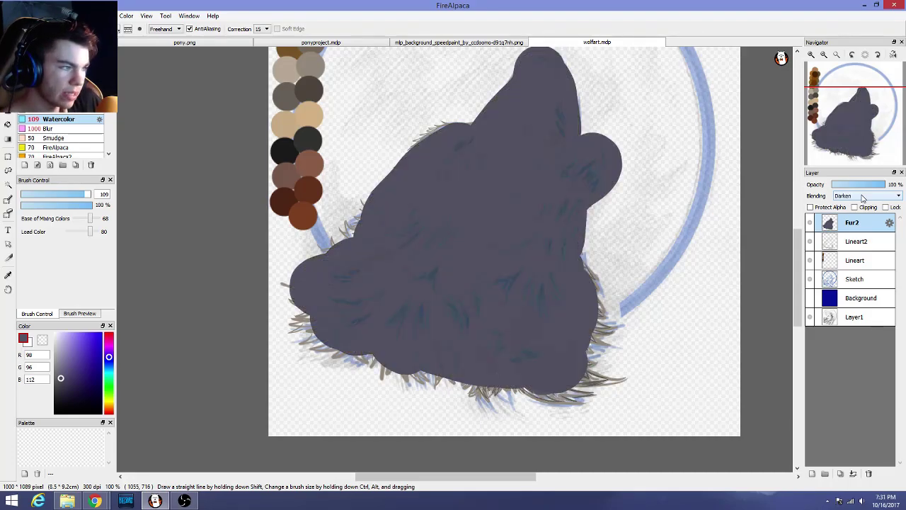
pyautogui.scroll(6, 862, 197)
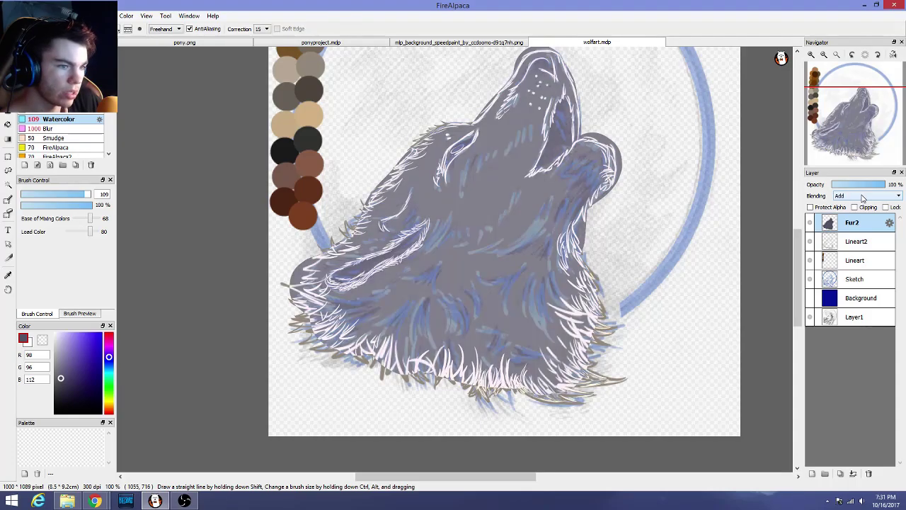
pyautogui.scroll(1, 862, 197)
pyautogui.scroll(-1, 862, 198)
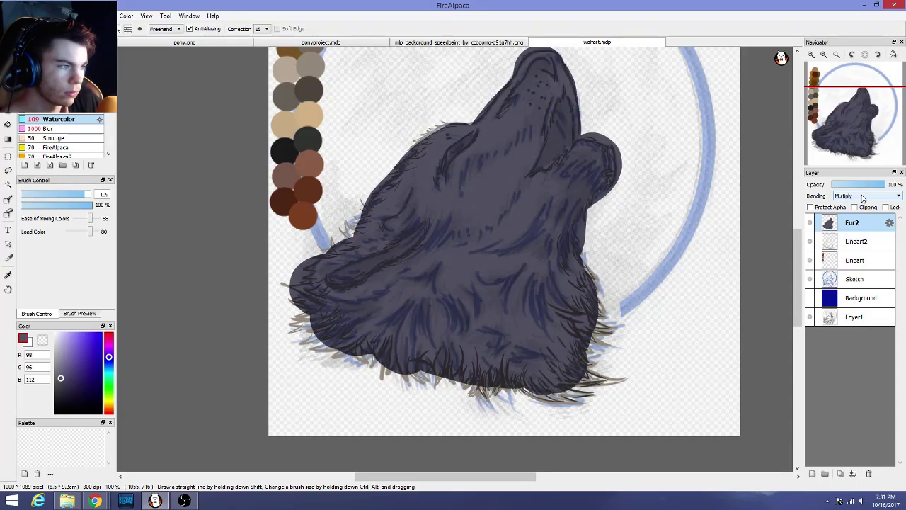
pyautogui.scroll(1, 862, 198)
pyautogui.moveTo(873, 186)
pyautogui.mouseDown()
pyautogui.moveTo(862, 186)
pyautogui.moveTo(889, 187)
pyautogui.mouseUp()
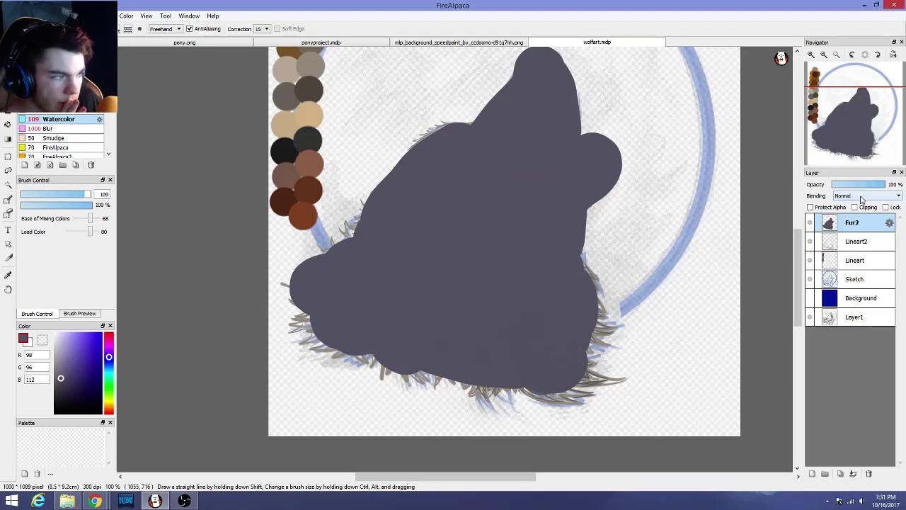
# Move the Fur2 layer below the Lineart2, Lineart and Sketch layers, directly above Background
pyautogui.moveTo(869, 226); pyautogui.dragTo(872, 246)
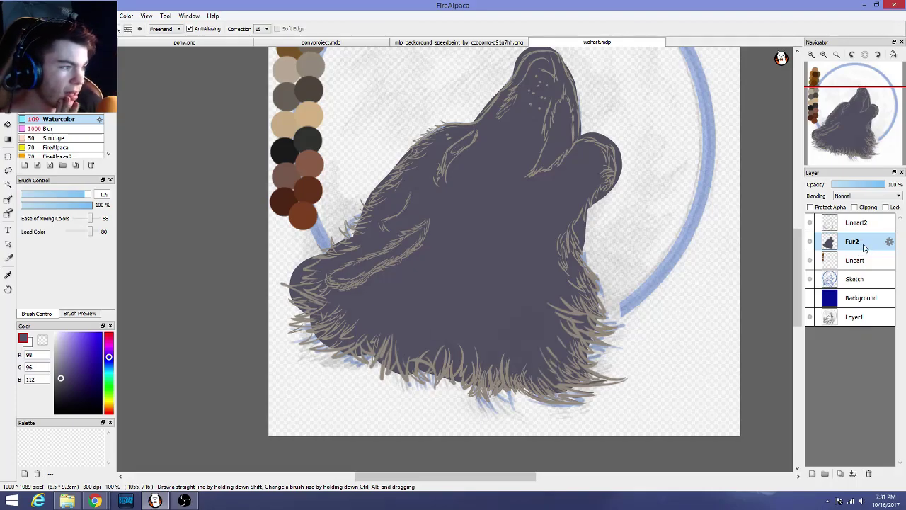
pyautogui.moveTo(864, 246); pyautogui.dragTo(867, 280)
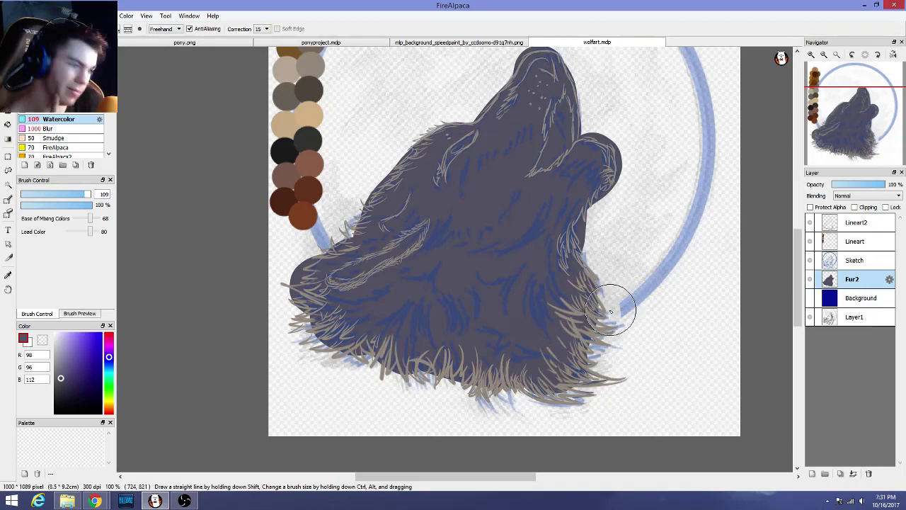
pyautogui.scroll(1, 536, 270)
pyautogui.scroll(-1, 791, 309)
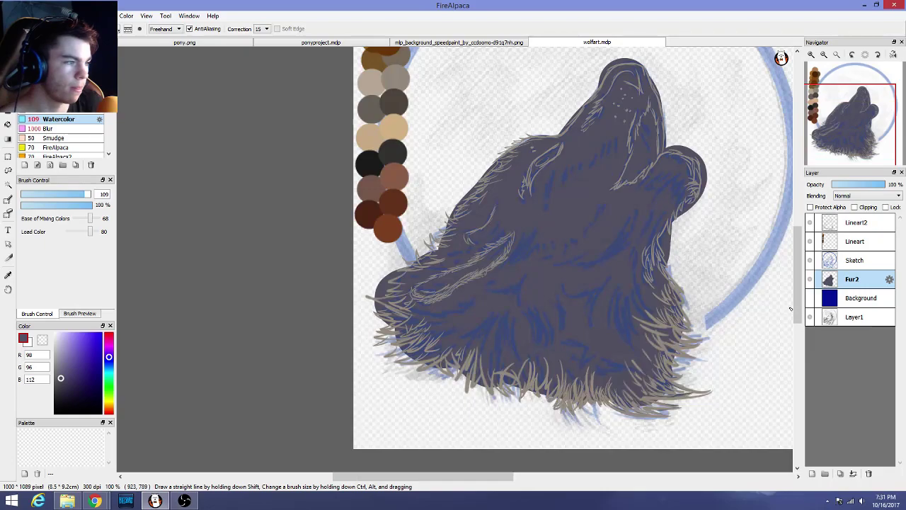
# Lower the opacity of the Sketch layer to 25%
pyautogui.click(858, 260)
pyautogui.click(846, 185)
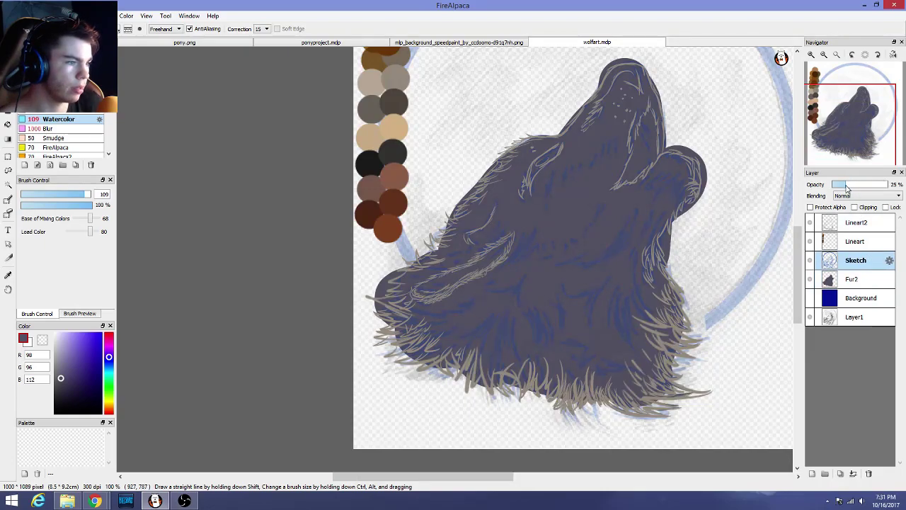
pyautogui.scroll(2, 729, 248)
pyautogui.scroll(-2, 728, 249)
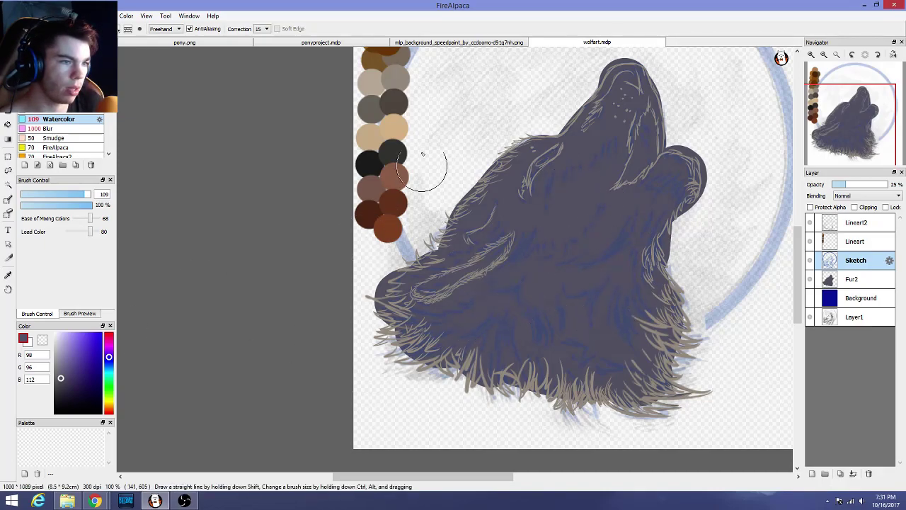
# Paint the wolf's lower neck and chest on the Fur2 layer with the dark brown-gray palette color (RGB 91, 84, 75)
pyautogui.rightClick(393, 108)
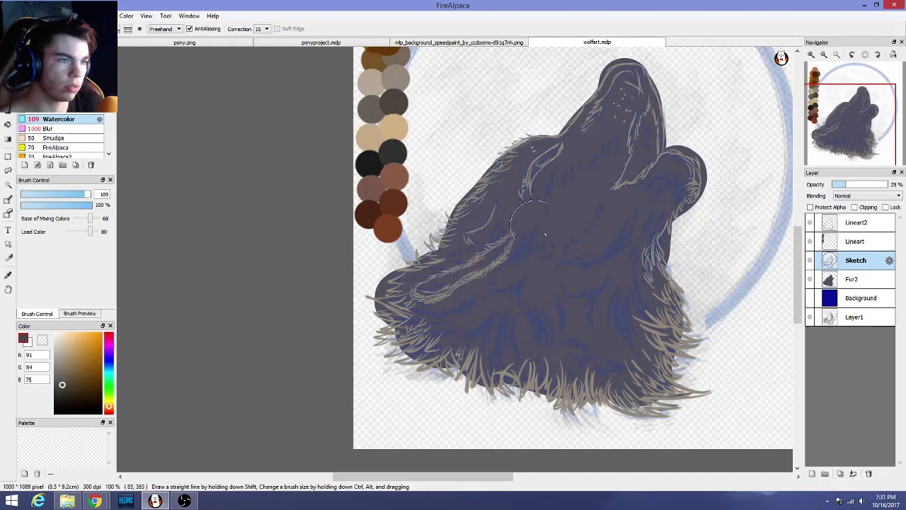
pyautogui.click(558, 262)
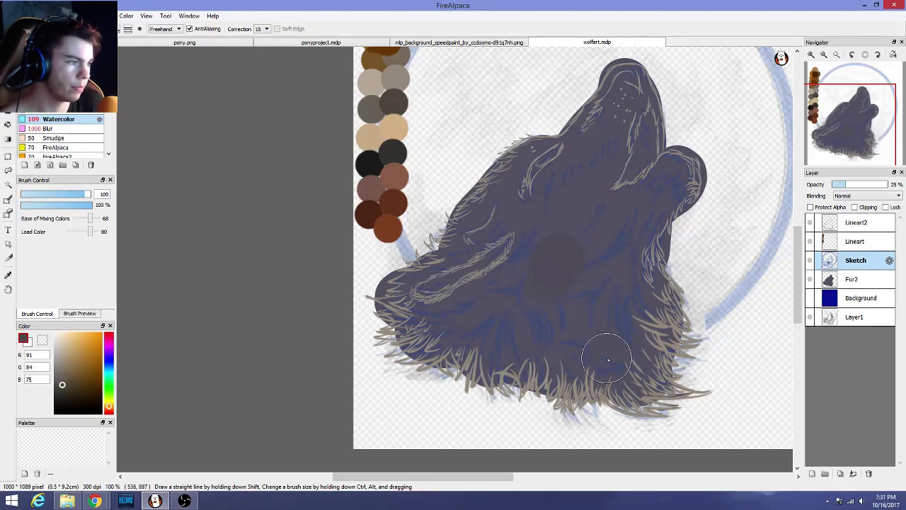
pyautogui.click(853, 279)
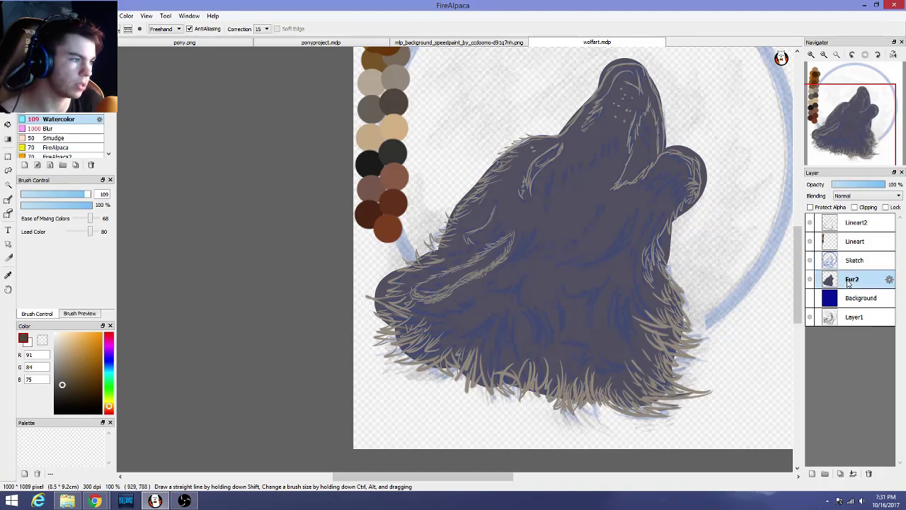
pyautogui.moveTo(624, 336)
pyautogui.mouseDown()
pyautogui.moveTo(609, 364)
pyautogui.moveTo(596, 367)
pyautogui.moveTo(629, 358)
pyautogui.moveTo(622, 315)
pyautogui.moveTo(630, 256)
pyautogui.moveTo(641, 247)
pyautogui.moveTo(574, 349)
pyautogui.moveTo(506, 353)
pyautogui.moveTo(598, 371)
pyautogui.moveTo(607, 380)
pyautogui.moveTo(636, 353)
pyautogui.moveTo(659, 363)
pyautogui.moveTo(642, 301)
pyautogui.moveTo(592, 356)
pyautogui.moveTo(516, 350)
pyautogui.moveTo(636, 303)
pyautogui.moveTo(635, 263)
pyautogui.moveTo(643, 266)
pyautogui.moveTo(645, 256)
pyautogui.moveTo(623, 357)
pyautogui.moveTo(487, 352)
pyautogui.moveTo(437, 334)
pyautogui.moveTo(481, 347)
pyautogui.moveTo(457, 342)
pyautogui.moveTo(543, 343)
pyautogui.moveTo(602, 292)
pyautogui.moveTo(479, 349)
pyautogui.moveTo(375, 326)
pyautogui.mouseUp()
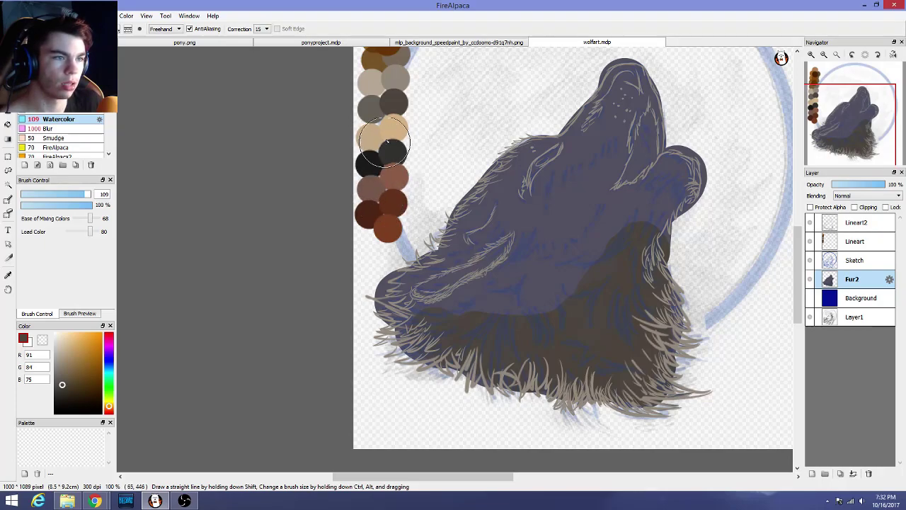
# Try a lighter gray (RGB 116, 110, 102) from the palette on the lower chest, and undo the stroke
pyautogui.keyDown('alt'); pyautogui.click(374, 107); pyautogui.keyUp('alt')
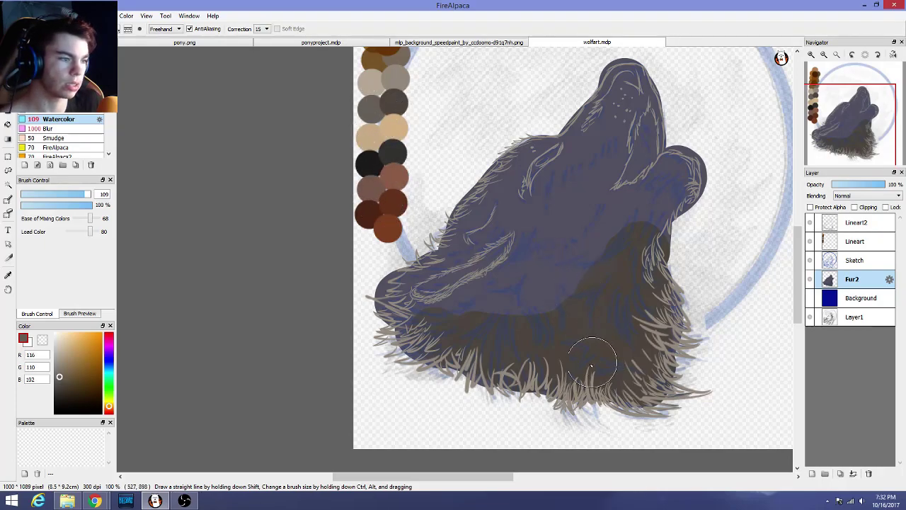
pyautogui.moveTo(587, 360)
pyautogui.mouseDown()
pyautogui.moveTo(626, 322)
pyautogui.moveTo(552, 327)
pyautogui.moveTo(592, 344)
pyautogui.moveTo(606, 372)
pyautogui.mouseUp()
pyautogui.hotkey('ctrl', 'z')
pyautogui.click(391, 160)
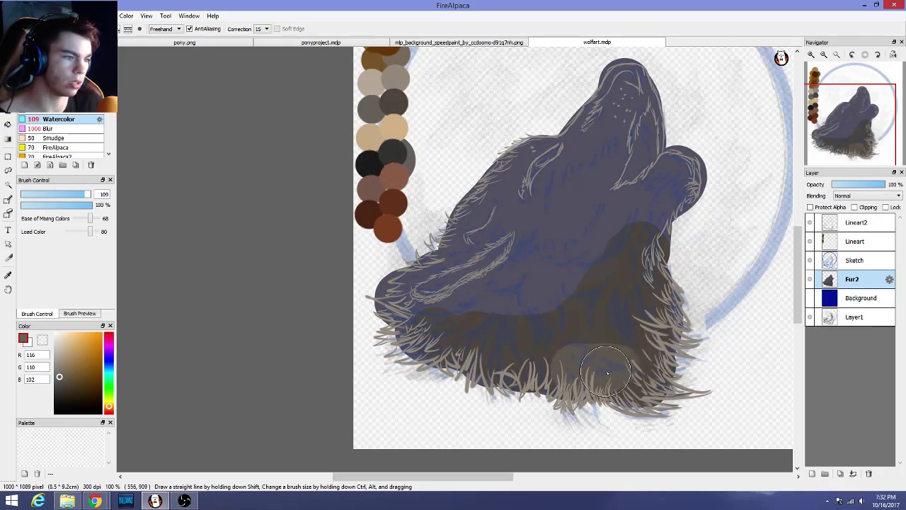
pyautogui.hotkey('ctrl', 'z')
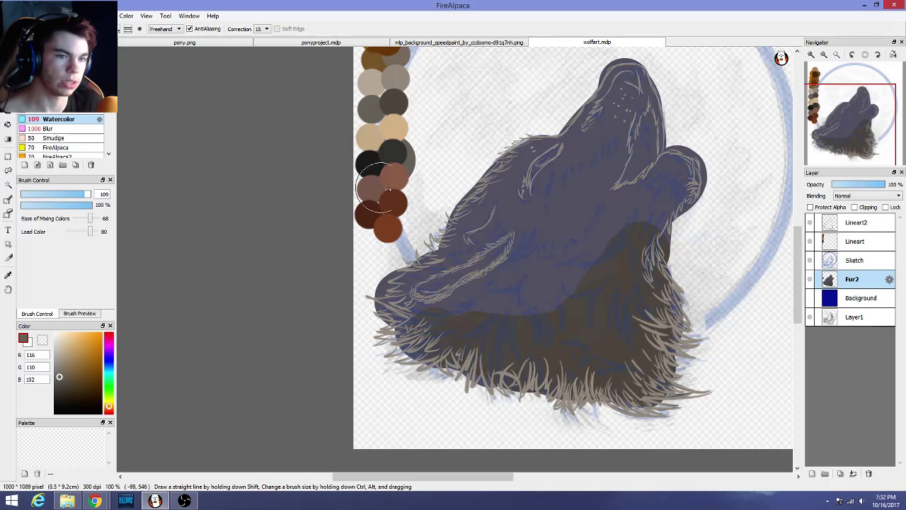
# Block in the wolf's lower chest on the Fur2 layer with dark gray (RGB 65, 64, 63) sampled from the palette circles
pyautogui.rightClick(390, 162)
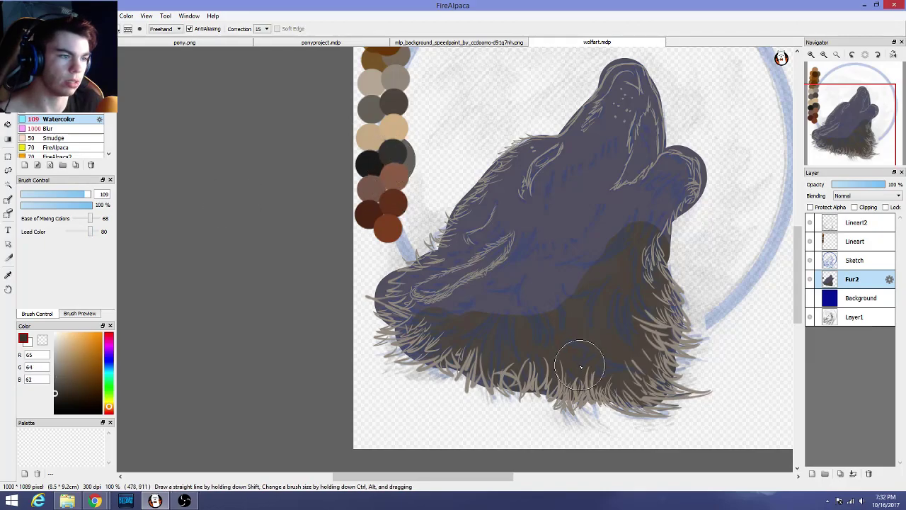
pyautogui.moveTo(580, 364); pyautogui.dragTo(603, 364)
pyautogui.moveTo(647, 315)
pyautogui.mouseDown()
pyautogui.moveTo(636, 384)
pyautogui.moveTo(597, 388)
pyautogui.moveTo(635, 361)
pyautogui.moveTo(525, 376)
pyautogui.moveTo(627, 334)
pyautogui.moveTo(607, 365)
pyautogui.moveTo(540, 370)
pyautogui.mouseUp()
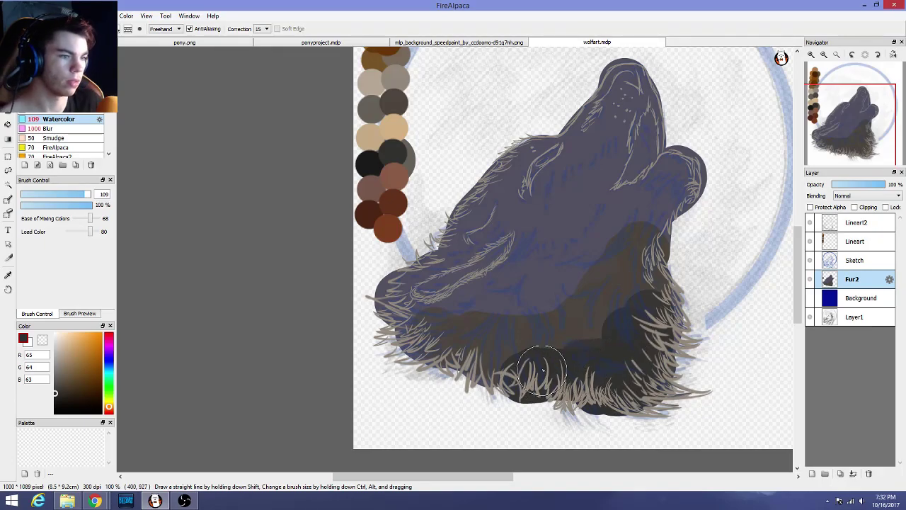
pyautogui.click(375, 168)
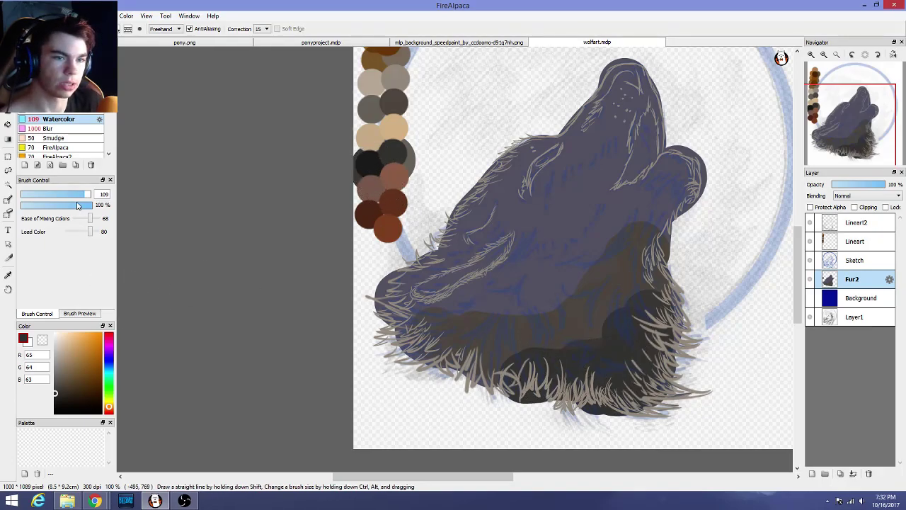
# Reduce the Watercolor brush size to 36 and darken the lower chest fur with near-black gray (RGB 44, 43, 43)
pyautogui.moveTo(80, 195); pyautogui.dragTo(65, 195)
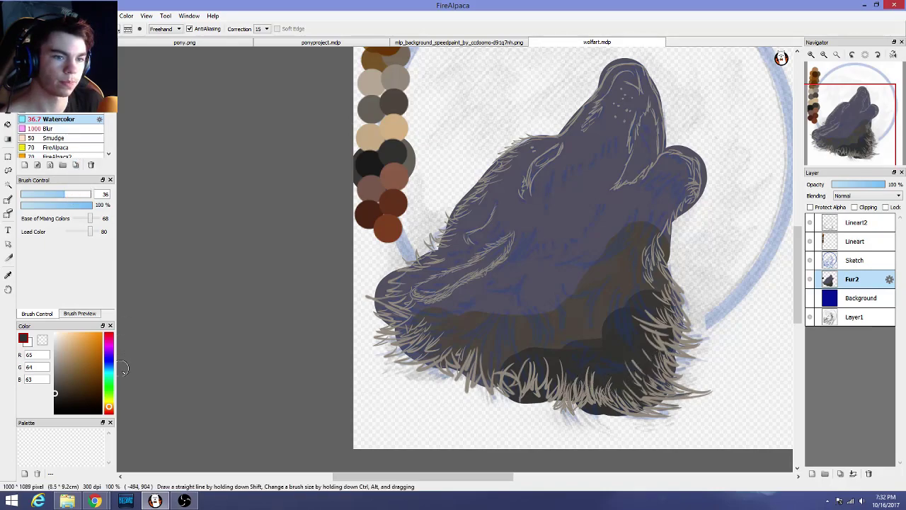
pyautogui.click(56, 400)
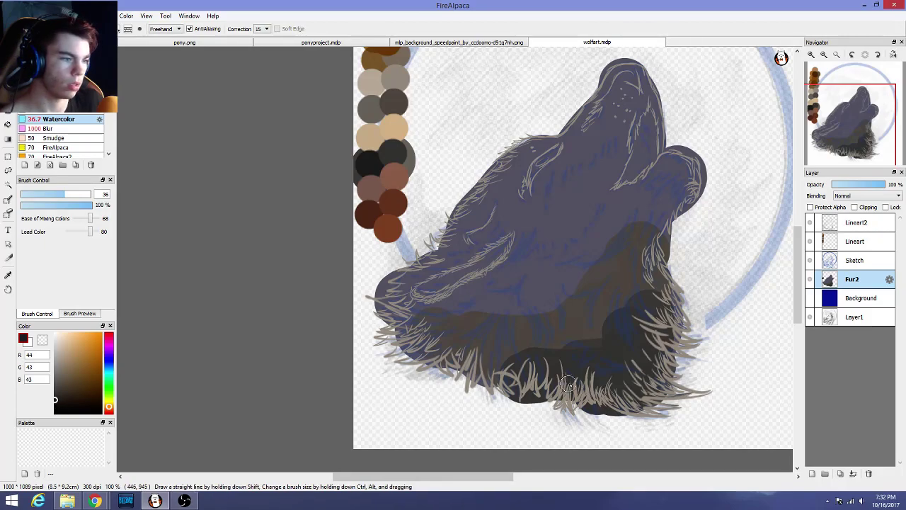
pyautogui.moveTo(562, 380)
pyautogui.mouseDown()
pyautogui.moveTo(647, 381)
pyautogui.moveTo(649, 363)
pyautogui.moveTo(629, 376)
pyautogui.moveTo(636, 390)
pyautogui.moveTo(584, 380)
pyautogui.moveTo(630, 354)
pyautogui.moveTo(562, 371)
pyautogui.moveTo(574, 377)
pyautogui.moveTo(526, 381)
pyautogui.moveTo(618, 361)
pyautogui.moveTo(638, 329)
pyautogui.moveTo(586, 368)
pyautogui.moveTo(643, 323)
pyautogui.moveTo(630, 354)
pyautogui.moveTo(655, 307)
pyautogui.moveTo(651, 349)
pyautogui.moveTo(657, 322)
pyautogui.moveTo(638, 362)
pyautogui.moveTo(622, 366)
pyautogui.moveTo(640, 351)
pyautogui.moveTo(645, 303)
pyautogui.moveTo(608, 357)
pyautogui.moveTo(546, 367)
pyautogui.moveTo(587, 367)
pyautogui.moveTo(474, 360)
pyautogui.moveTo(559, 364)
pyautogui.moveTo(511, 370)
pyautogui.moveTo(461, 356)
pyautogui.moveTo(537, 383)
pyautogui.mouseUp()
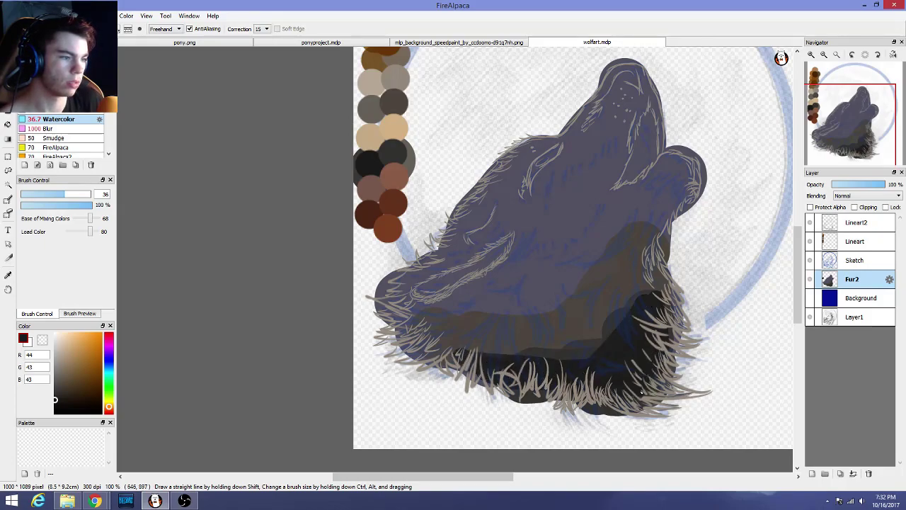
pyautogui.moveTo(663, 356); pyautogui.dragTo(667, 375)
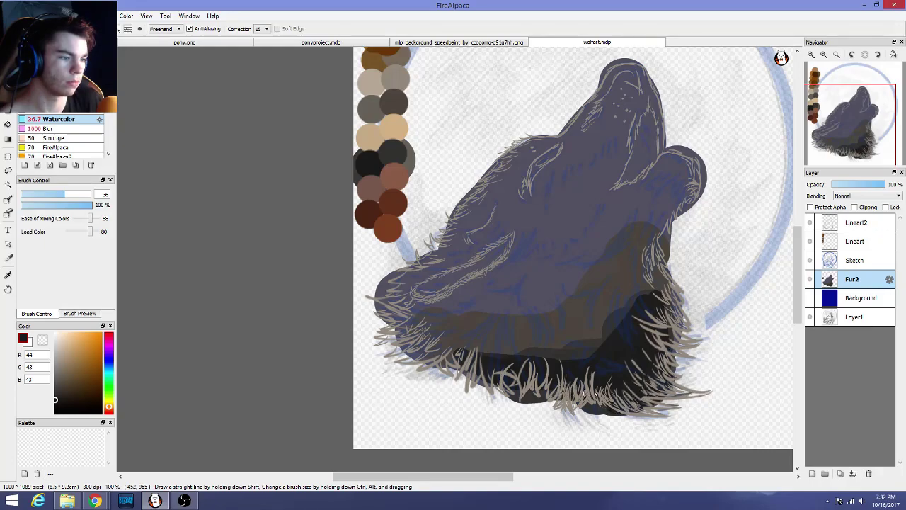
pyautogui.moveTo(534, 387); pyautogui.dragTo(599, 392)
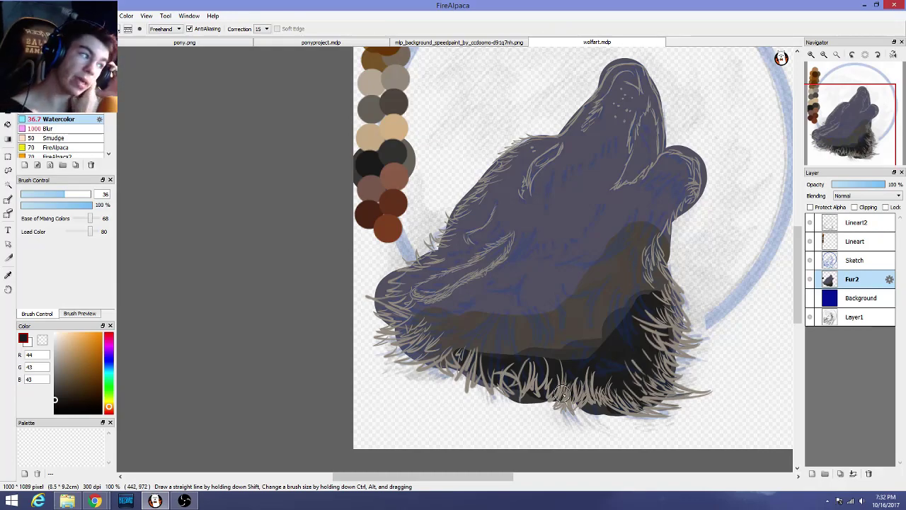
pyautogui.moveTo(562, 394)
pyautogui.mouseDown()
pyautogui.moveTo(553, 419)
pyautogui.moveTo(535, 371)
pyautogui.mouseUp()
pyautogui.moveTo(627, 326)
pyautogui.mouseDown()
pyautogui.moveTo(567, 354)
pyautogui.moveTo(618, 321)
pyautogui.mouseUp()
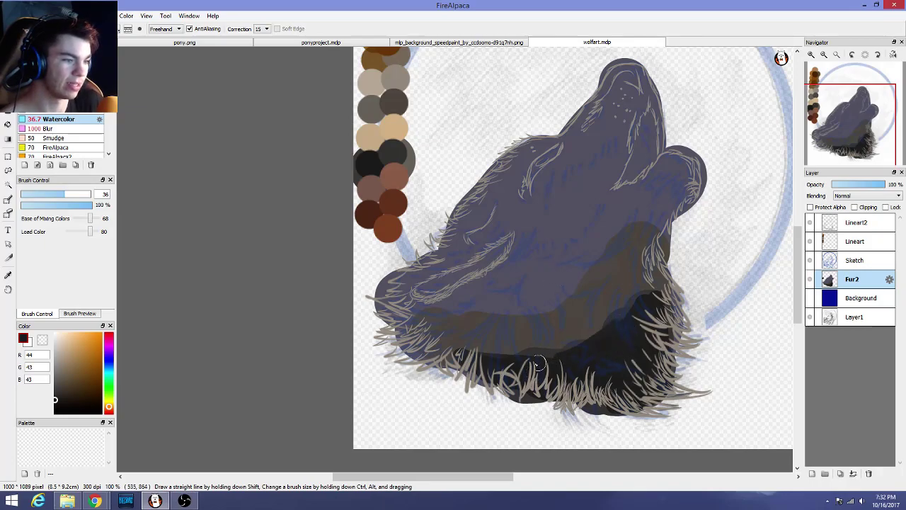
# Set the brush opacity to 55% and paint a sampled dark gray transition band between the brown neck fur and the black chest
pyautogui.moveTo(544, 348)
pyautogui.mouseDown()
pyautogui.moveTo(534, 351)
pyautogui.moveTo(551, 358)
pyautogui.mouseUp()
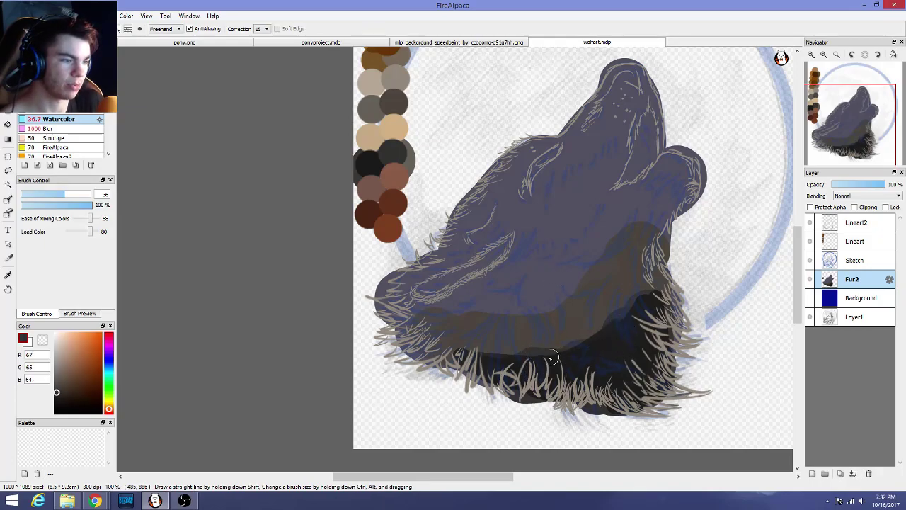
pyautogui.click(60, 204)
pyautogui.moveTo(520, 361)
pyautogui.mouseDown()
pyautogui.moveTo(459, 354)
pyautogui.moveTo(526, 352)
pyautogui.moveTo(588, 333)
pyautogui.moveTo(609, 313)
pyautogui.moveTo(574, 339)
pyautogui.moveTo(636, 300)
pyautogui.moveTo(647, 270)
pyautogui.moveTo(654, 302)
pyautogui.moveTo(646, 295)
pyautogui.moveTo(594, 337)
pyautogui.mouseUp()
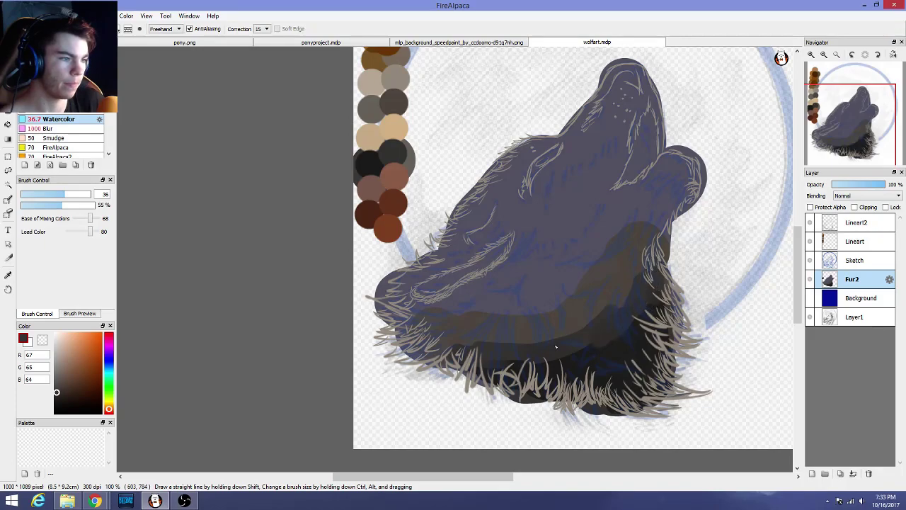
pyautogui.moveTo(511, 354)
pyautogui.mouseDown()
pyautogui.moveTo(437, 343)
pyautogui.moveTo(546, 330)
pyautogui.moveTo(518, 337)
pyautogui.moveTo(583, 313)
pyautogui.moveTo(578, 324)
pyautogui.moveTo(613, 286)
pyautogui.moveTo(611, 298)
pyautogui.moveTo(630, 262)
pyautogui.moveTo(640, 282)
pyautogui.moveTo(652, 237)
pyautogui.moveTo(622, 298)
pyautogui.moveTo(550, 332)
pyautogui.moveTo(617, 284)
pyautogui.moveTo(568, 327)
pyautogui.moveTo(413, 338)
pyautogui.moveTo(424, 342)
pyautogui.moveTo(394, 333)
pyautogui.moveTo(472, 324)
pyautogui.moveTo(395, 315)
pyautogui.moveTo(420, 333)
pyautogui.moveTo(413, 342)
pyautogui.moveTo(421, 344)
pyautogui.moveTo(422, 313)
pyautogui.moveTo(511, 318)
pyautogui.moveTo(589, 288)
pyautogui.moveTo(528, 322)
pyautogui.moveTo(614, 275)
pyautogui.mouseUp()
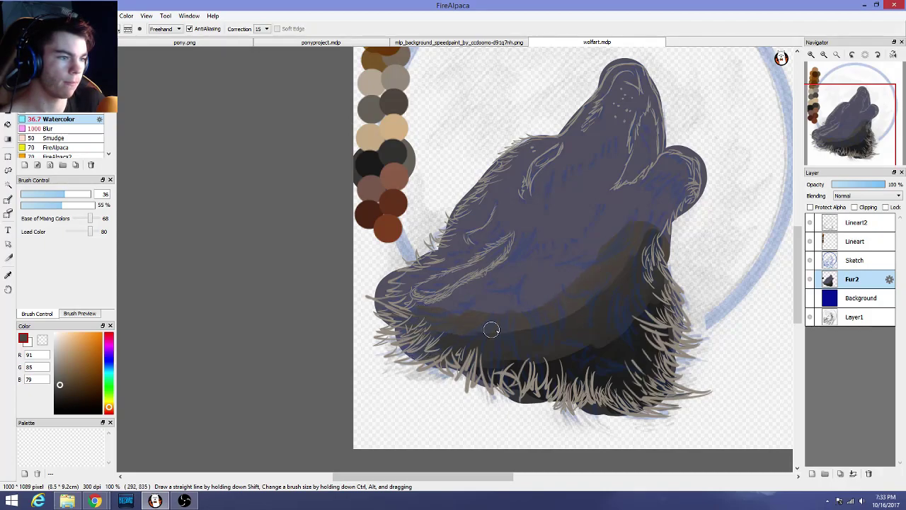
# Lower the brush opacity to 20% and blend the brown and dark gray bands along the neck and lower chest
pyautogui.click(35, 205)
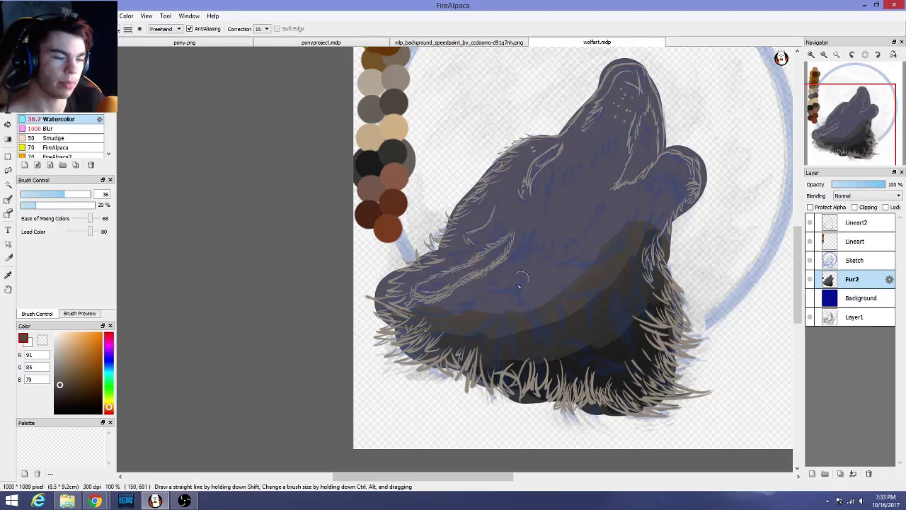
pyautogui.moveTo(446, 334)
pyautogui.mouseDown()
pyautogui.moveTo(533, 315)
pyautogui.moveTo(492, 336)
pyautogui.moveTo(589, 288)
pyautogui.moveTo(554, 315)
pyautogui.moveTo(629, 273)
pyautogui.mouseUp()
pyautogui.moveTo(582, 360)
pyautogui.mouseDown()
pyautogui.moveTo(592, 363)
pyautogui.moveTo(539, 366)
pyautogui.moveTo(604, 366)
pyautogui.moveTo(507, 370)
pyautogui.moveTo(565, 366)
pyautogui.mouseUp()
pyautogui.moveTo(511, 375); pyautogui.dragTo(630, 381)
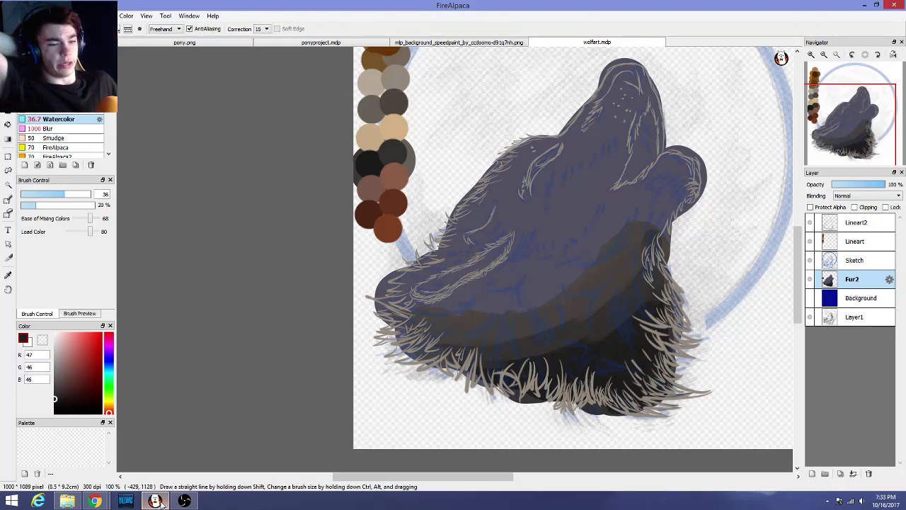
# Switch to the wolf image search in Chrome, examine the gray wolf photo's fur shading, and return to FireAlpaca
pyautogui.moveTo(101, 500)
pyautogui.click(369, 453)
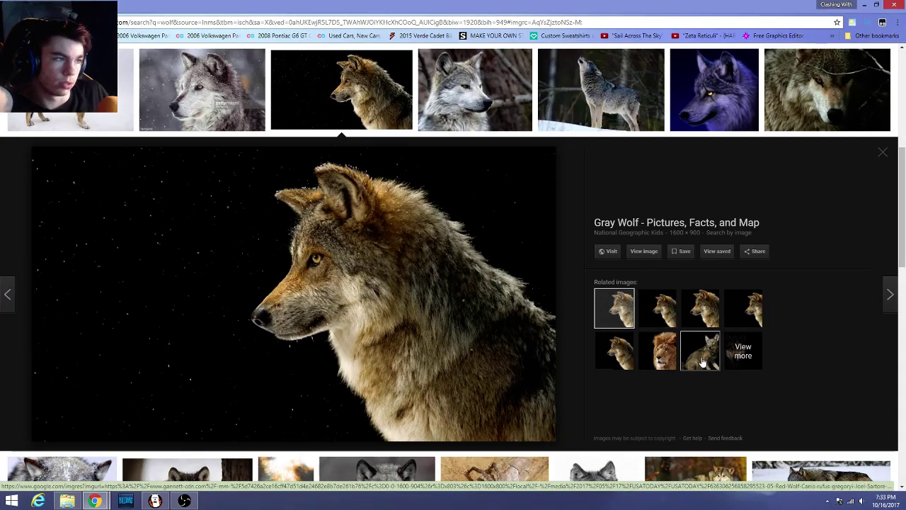
pyautogui.scroll(-4, 702, 362)
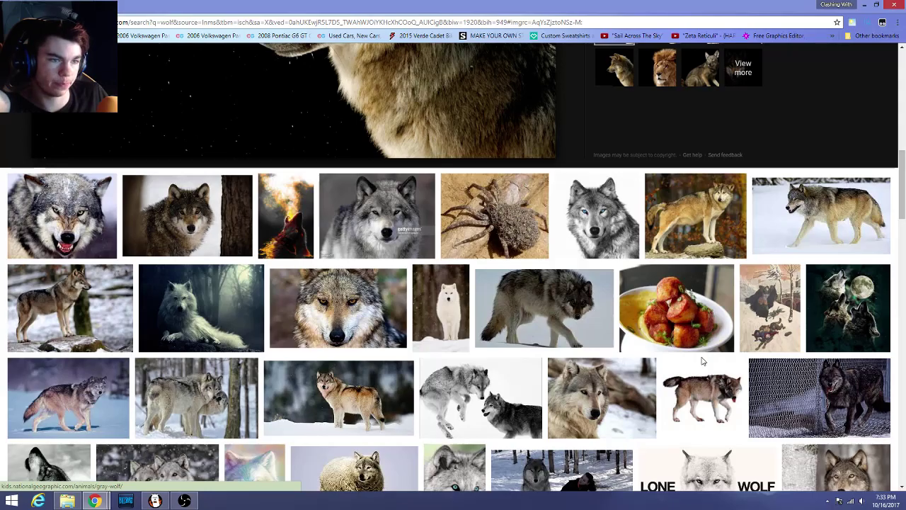
pyautogui.scroll(-5, 703, 361)
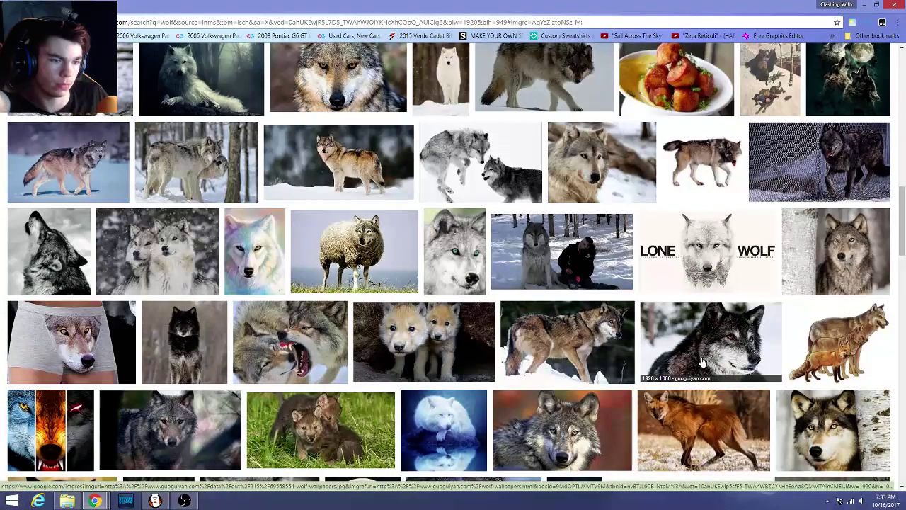
pyautogui.scroll(10, 703, 361)
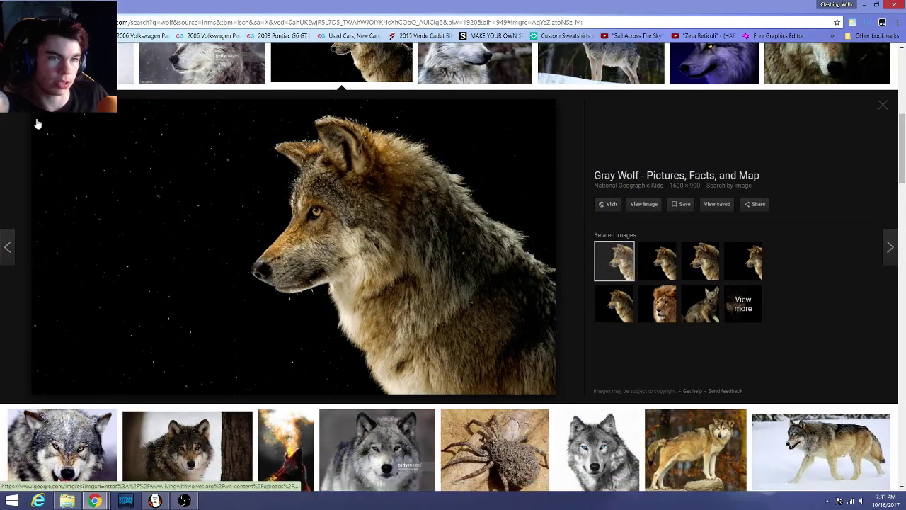
pyautogui.click(96, 502)
pyautogui.moveTo(99, 502)
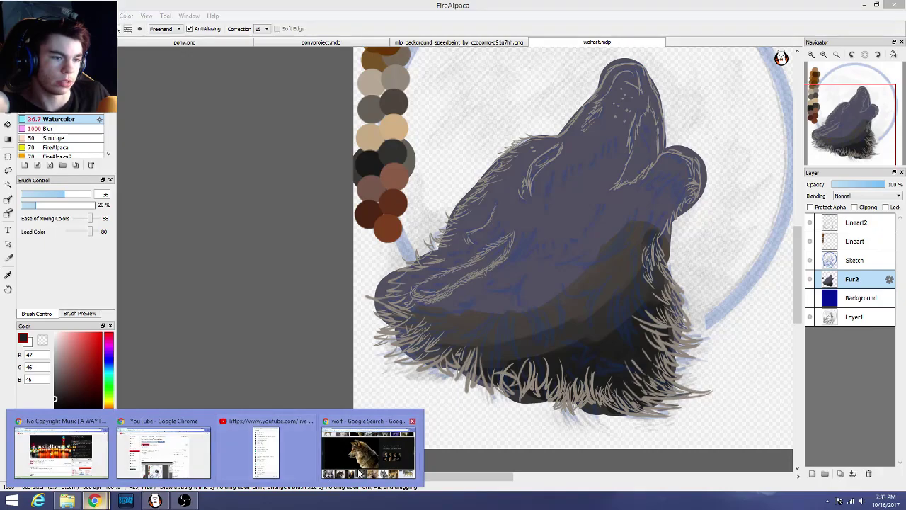
pyautogui.click(368, 450)
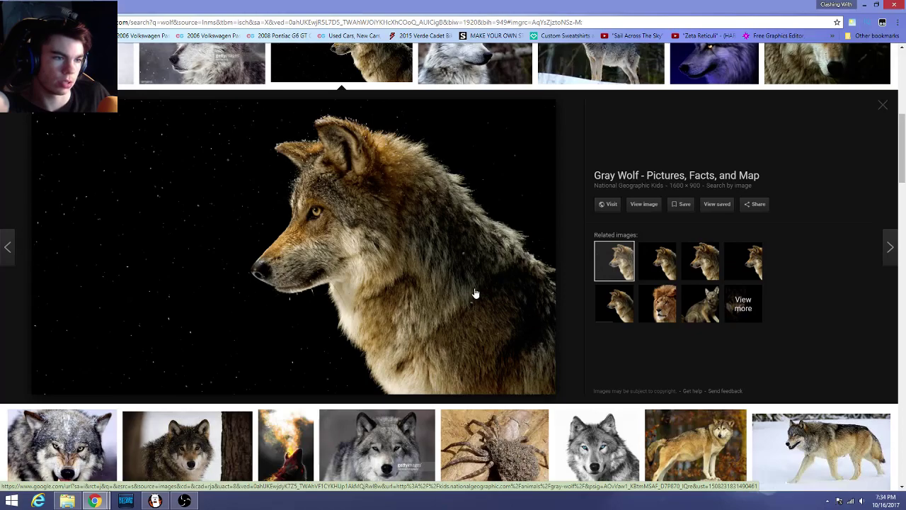
pyautogui.click(162, 501)
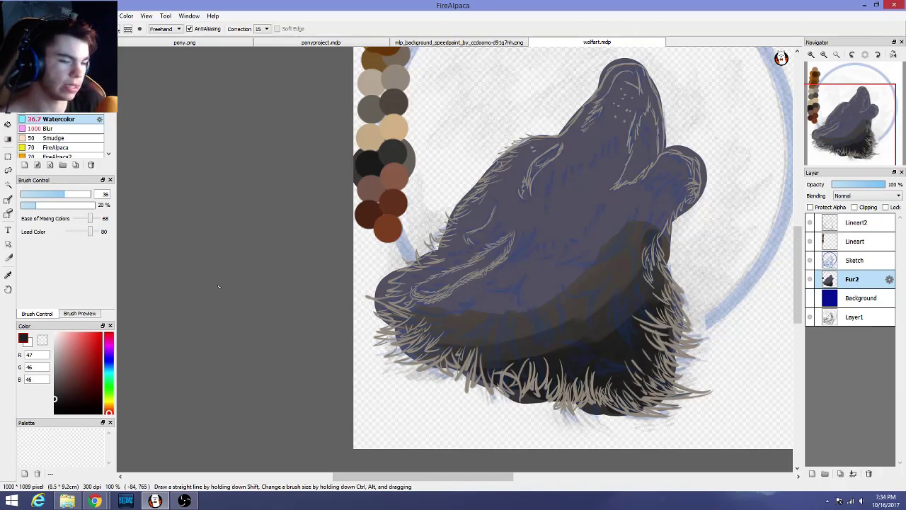
# Deepen the shadow along the right side of the lower chest fur with near-black (RGB 30, 29, 29)
pyautogui.scroll(-2, 499, 291)
pyautogui.scroll(4, 522, 301)
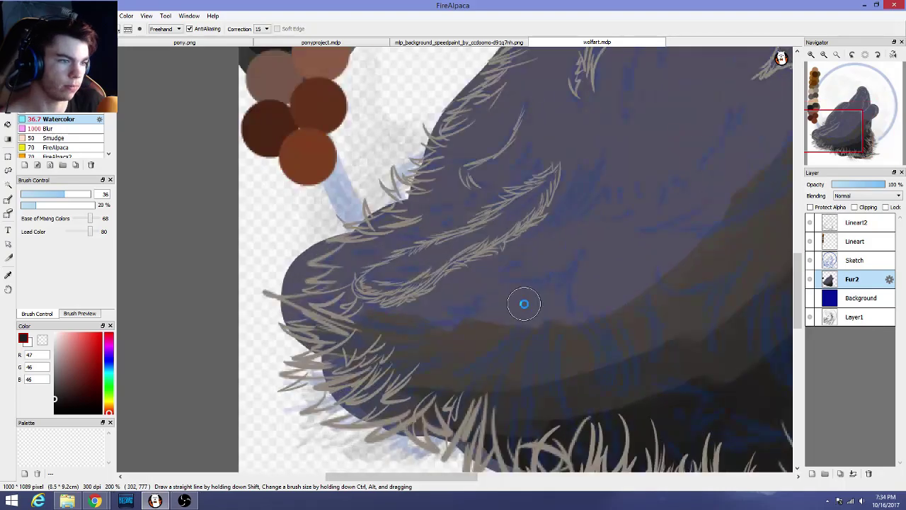
pyautogui.moveTo(409, 477); pyautogui.dragTo(436, 477)
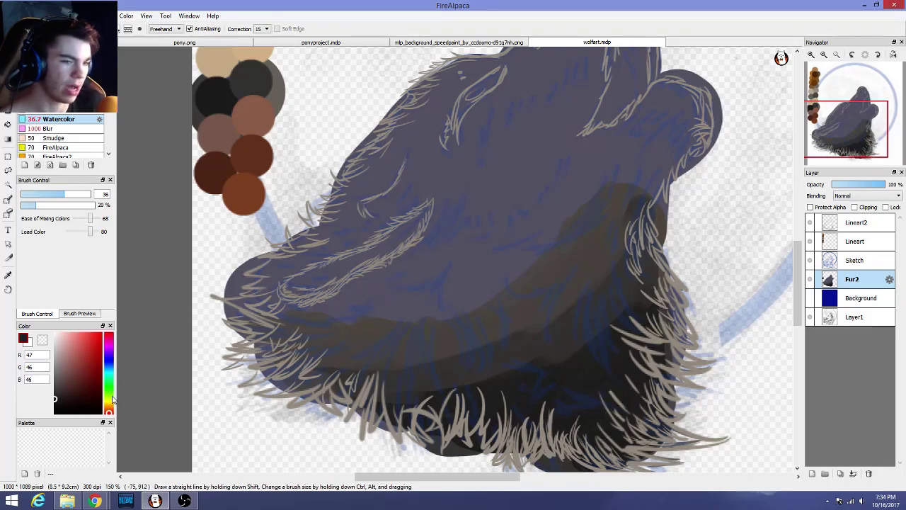
pyautogui.click(55, 404)
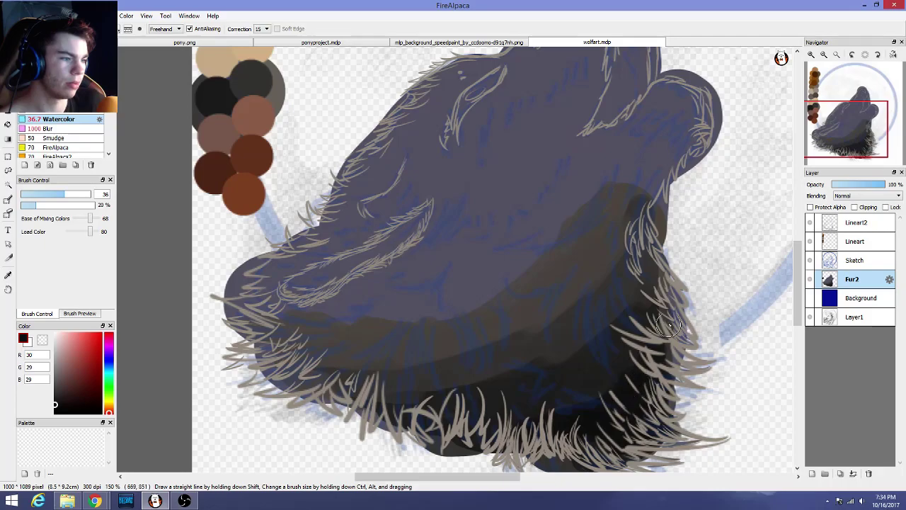
# Set the brush to 7% opacity and size 41, and soften the dark chest shading with sampled grays such as RGB 51, 50, 49
pyautogui.rightClick(549, 392)
pyautogui.click(30, 206)
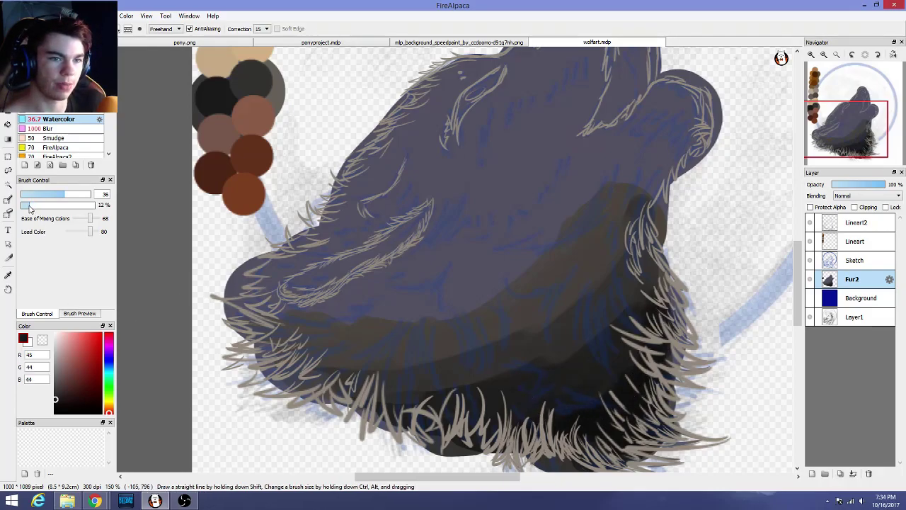
pyautogui.click(67, 194)
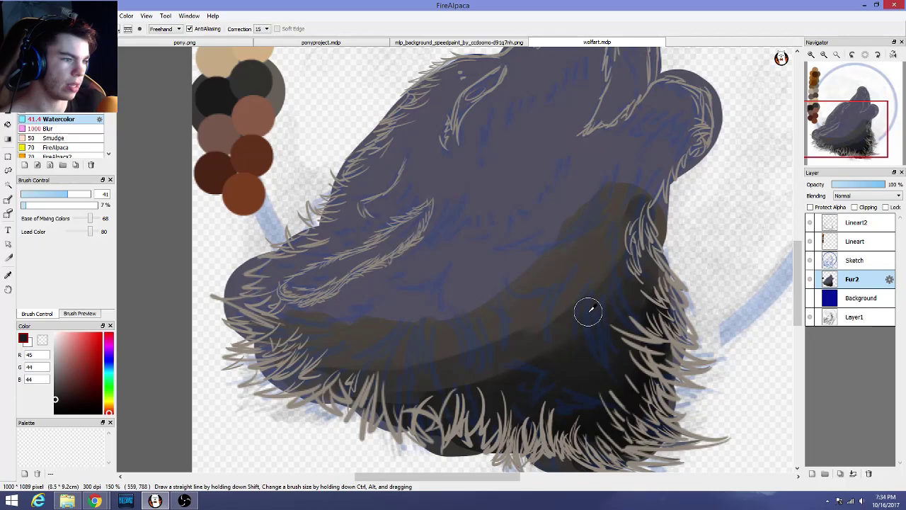
pyautogui.rightClick(483, 332)
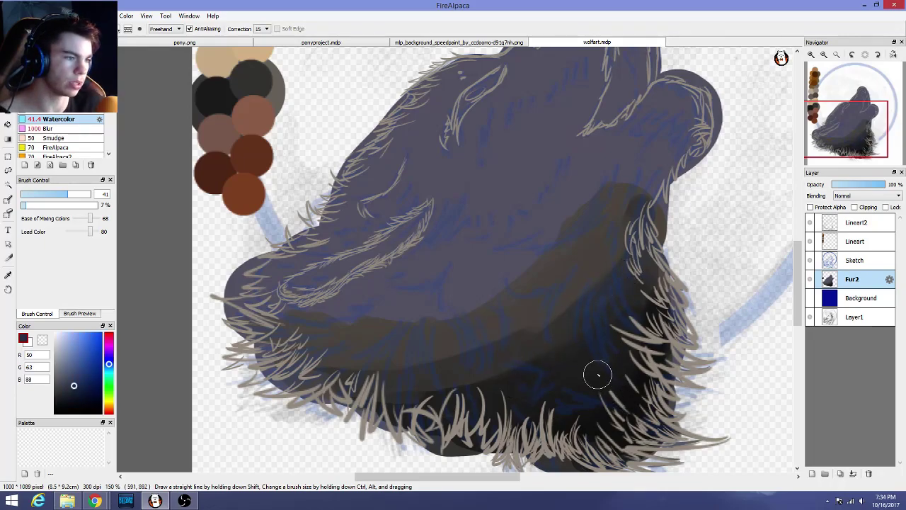
pyautogui.keyDown('alt'); pyautogui.click(569, 358); pyautogui.keyUp('alt')
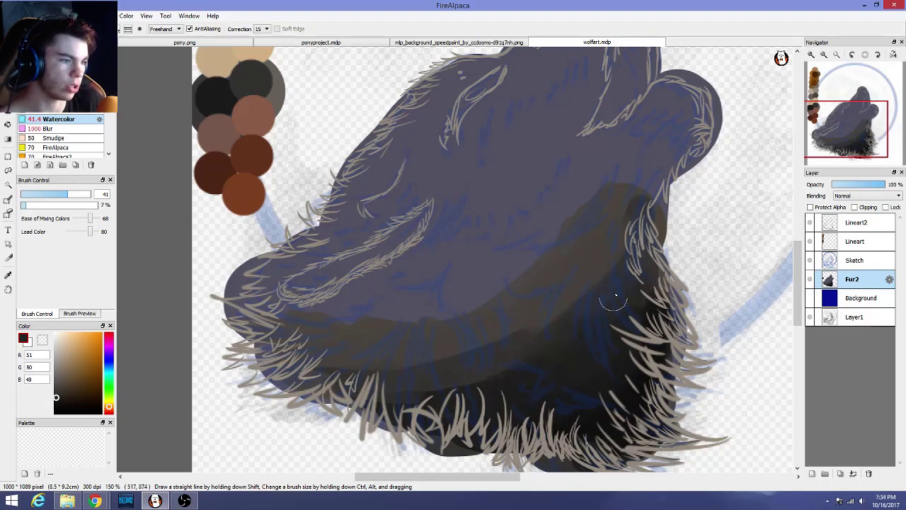
# Hide the Sketch layer so its blue lines do not interfere with sampling fur colors
pyautogui.click(810, 261)
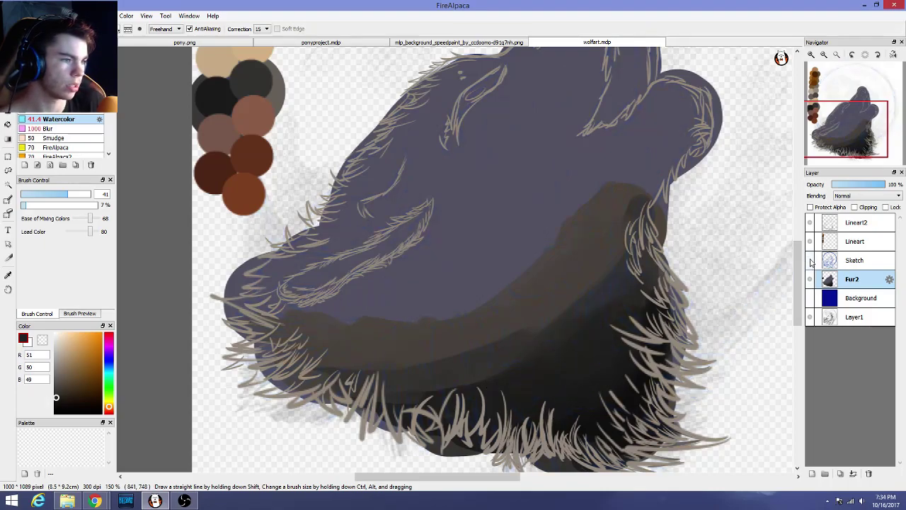
pyautogui.click(810, 262)
pyautogui.click(809, 262)
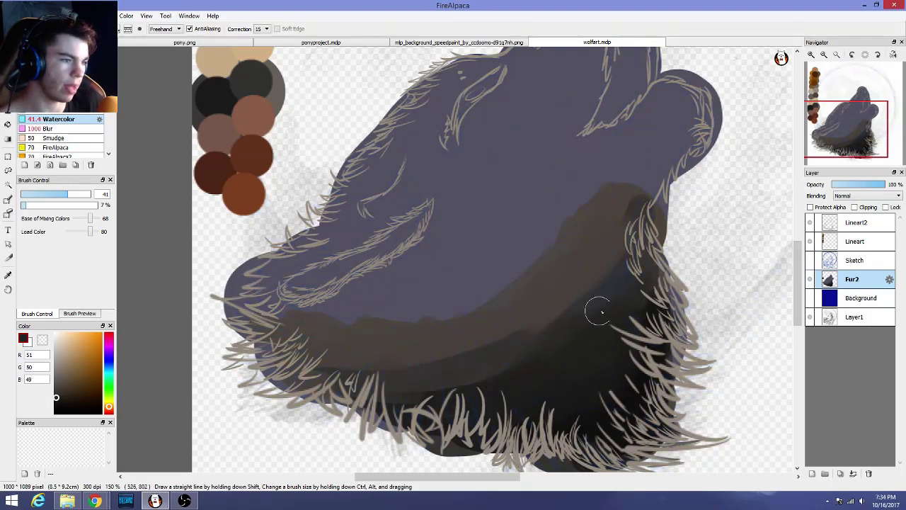
# Blend the edge between the brown neck band and dark chest using sampled brown-gray (RGB 85, 80, 75) and dark gray (RGB 42, 41, 41)
pyautogui.rightClick(497, 322)
pyautogui.moveTo(543, 334)
pyautogui.mouseDown()
pyautogui.moveTo(493, 368)
pyautogui.moveTo(592, 294)
pyautogui.moveTo(525, 357)
pyautogui.moveTo(650, 262)
pyautogui.moveTo(554, 326)
pyautogui.mouseUp()
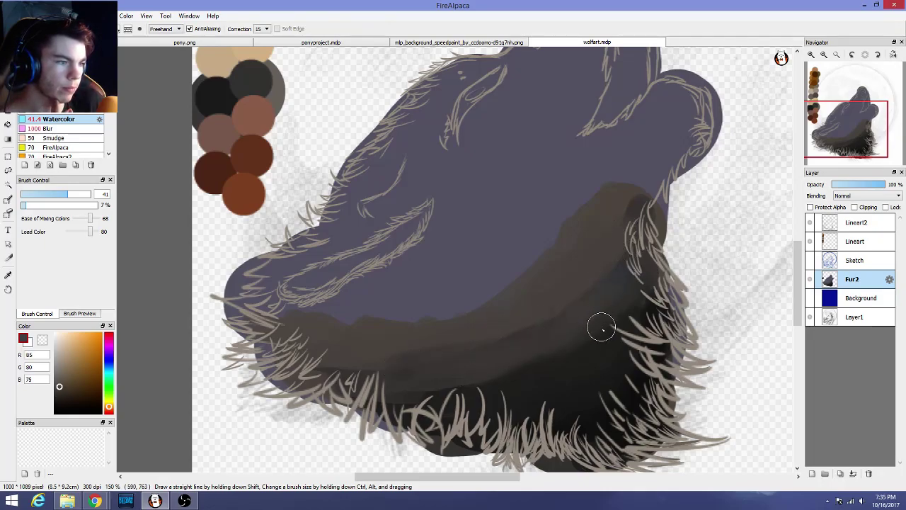
pyautogui.keyDown('alt'); pyautogui.click(577, 365); pyautogui.keyUp('alt')
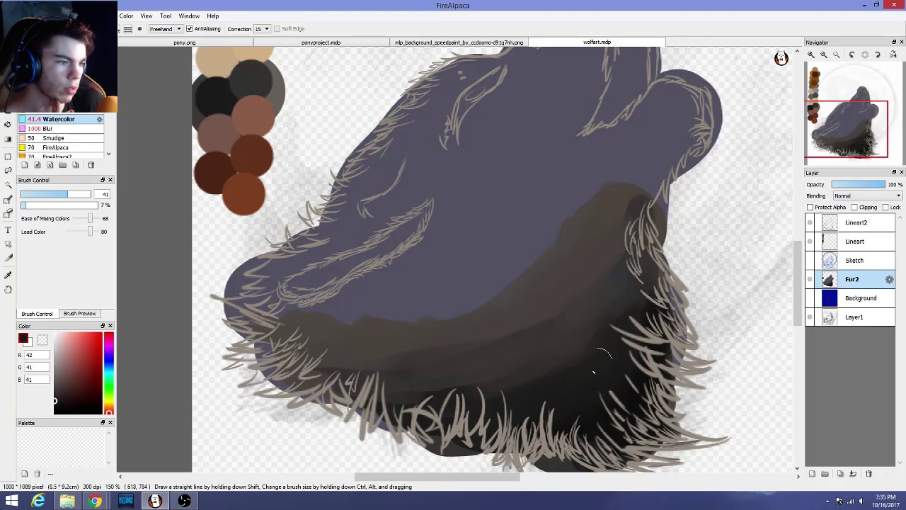
# Set the brush to 5% opacity and size 34, and glaze dark gray (RGB 42, 41, 41) across the chest's shadow transition
pyautogui.click(25, 205)
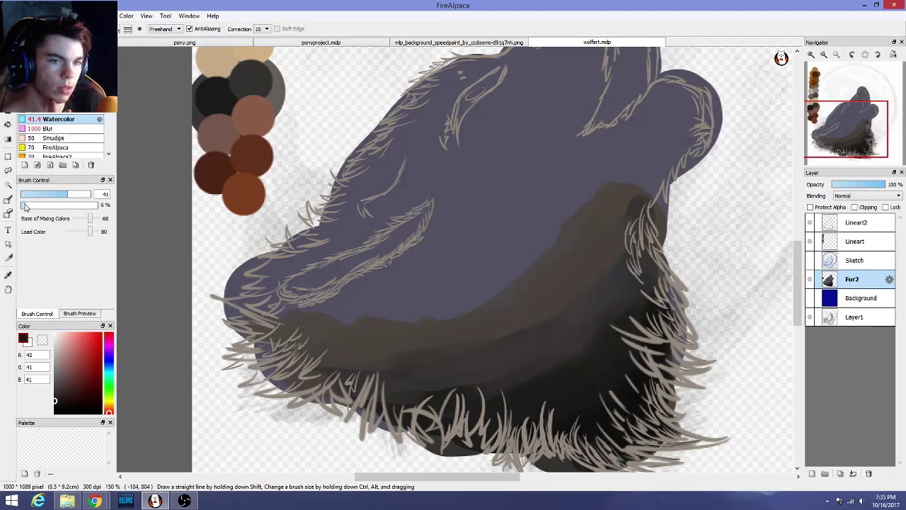
pyautogui.click(61, 195)
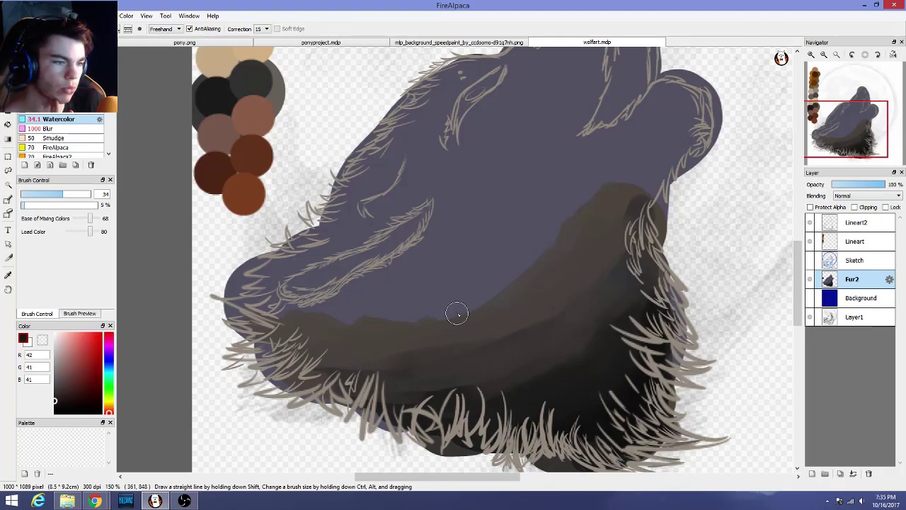
pyautogui.moveTo(497, 388)
pyautogui.mouseDown()
pyautogui.moveTo(605, 305)
pyautogui.moveTo(502, 383)
pyautogui.moveTo(595, 283)
pyautogui.mouseUp()
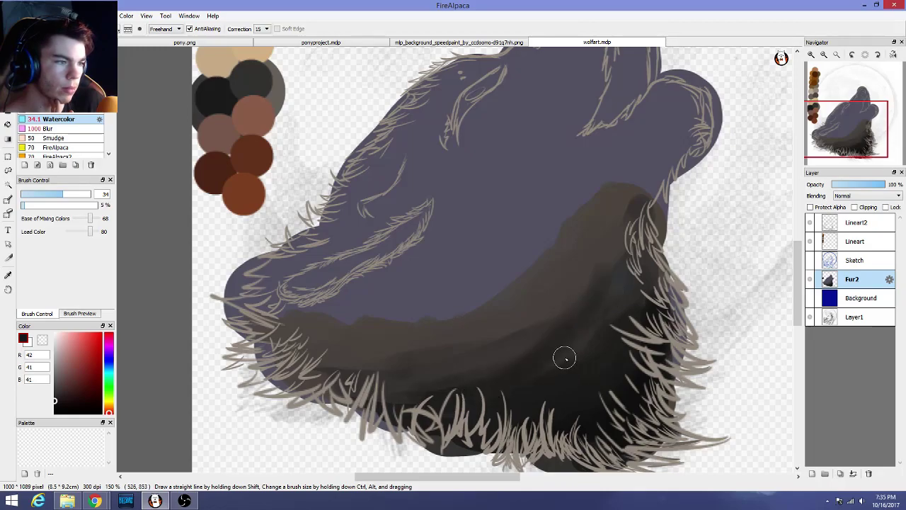
# Glaze dark gray (RGB 42, 41, 41) along the brown neck band's lower boundary, from the throat across the chest to the ruff
pyautogui.moveTo(564, 358); pyautogui.dragTo(640, 243)
pyautogui.moveTo(590, 344); pyautogui.dragTo(643, 254)
pyautogui.moveTo(464, 400); pyautogui.dragTo(612, 326)
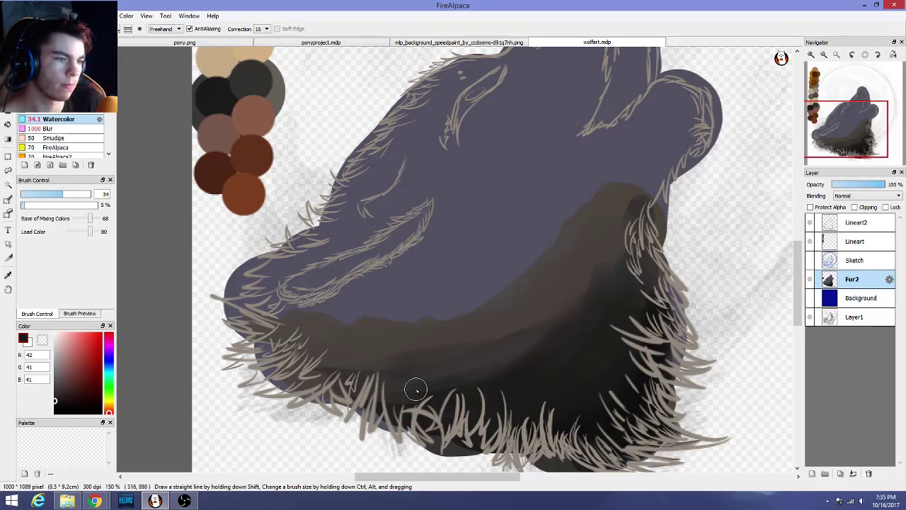
pyautogui.moveTo(416, 389); pyautogui.dragTo(503, 348)
pyautogui.moveTo(362, 393); pyautogui.dragTo(607, 302)
pyautogui.moveTo(423, 361); pyautogui.dragTo(516, 343)
pyautogui.moveTo(357, 386); pyautogui.dragTo(512, 365)
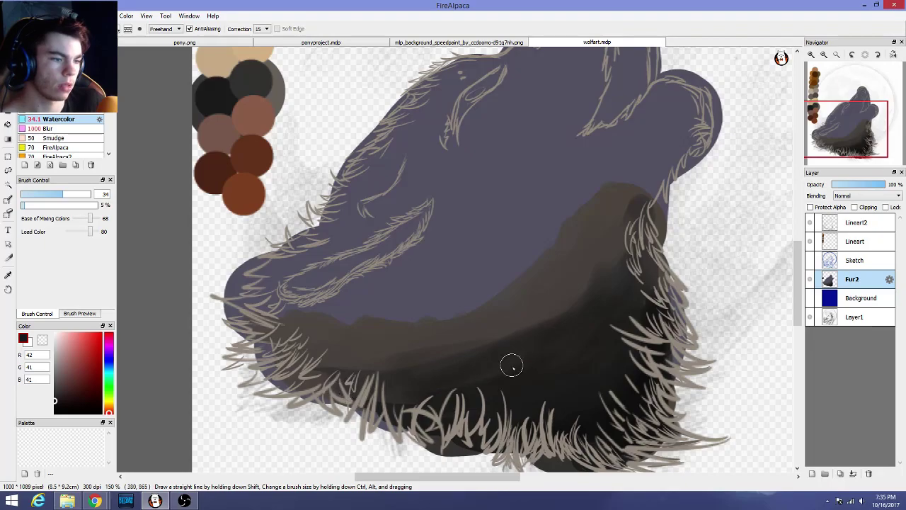
pyautogui.moveTo(322, 364); pyautogui.dragTo(391, 392)
pyautogui.moveTo(296, 371)
pyautogui.mouseDown()
pyautogui.moveTo(415, 397)
pyautogui.moveTo(432, 361)
pyautogui.mouseUp()
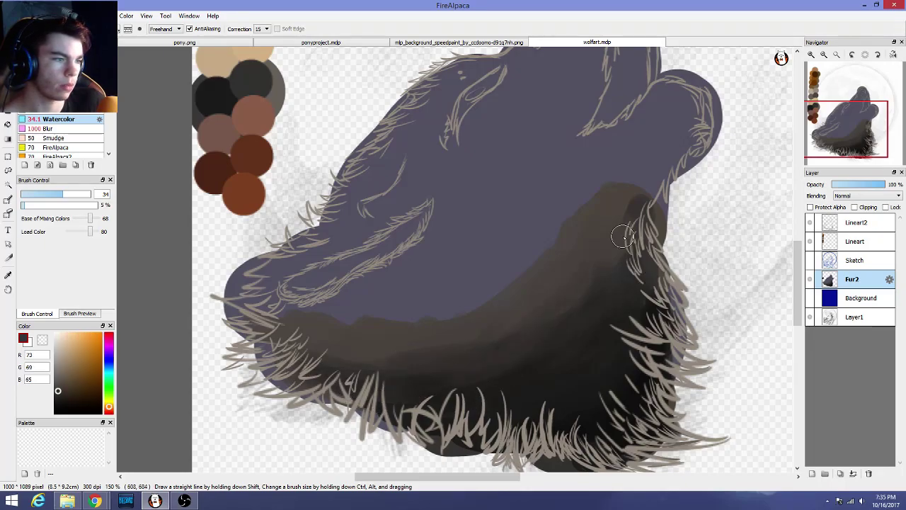
# Smooth the neck band's transition into the dark chest using sampled brown-grays RGB 73, 69, 65 and RGB 62, 59, 56
pyautogui.scroll(-2, 499, 382)
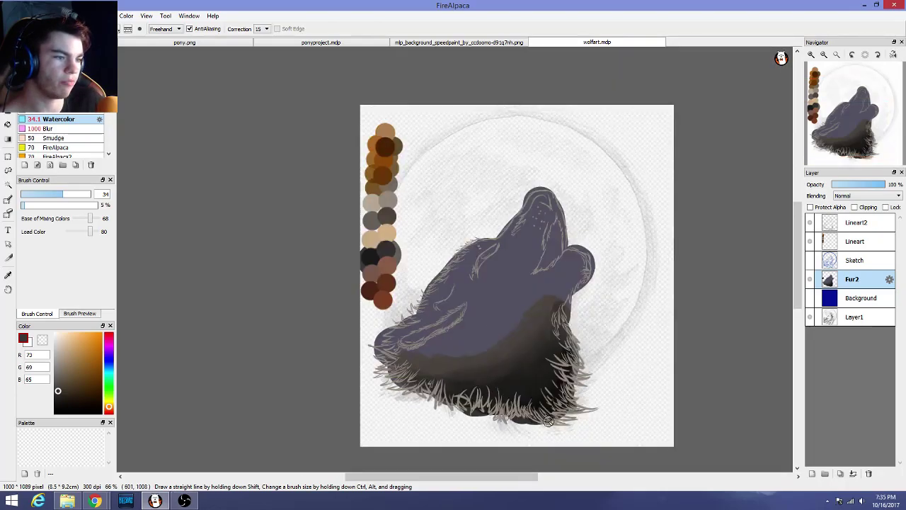
pyautogui.scroll(2, 550, 422)
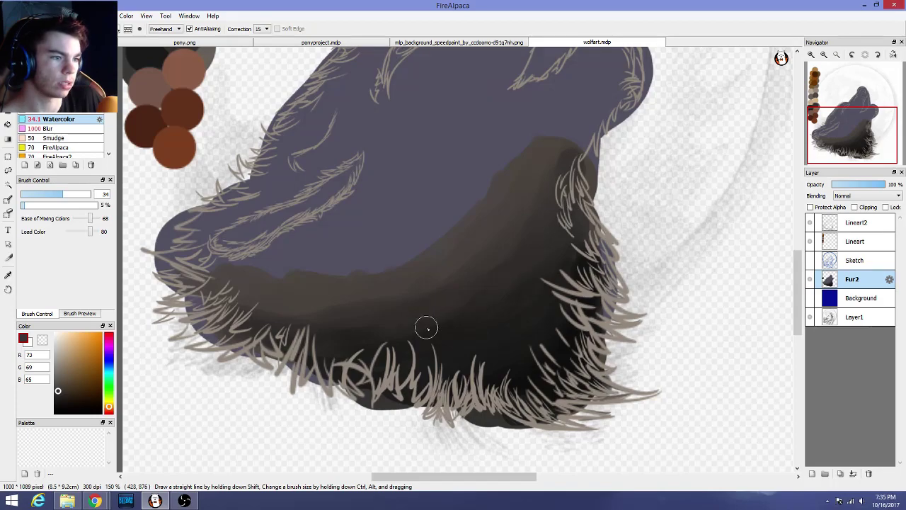
pyautogui.scroll(-3, 395, 313)
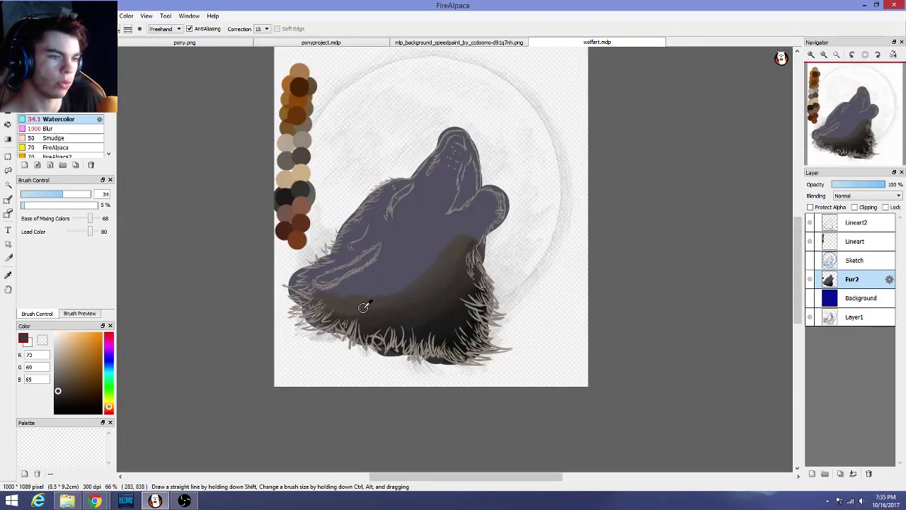
pyautogui.rightClick(364, 306)
pyautogui.keyDown('alt'); pyautogui.click(428, 305); pyautogui.keyUp('alt')
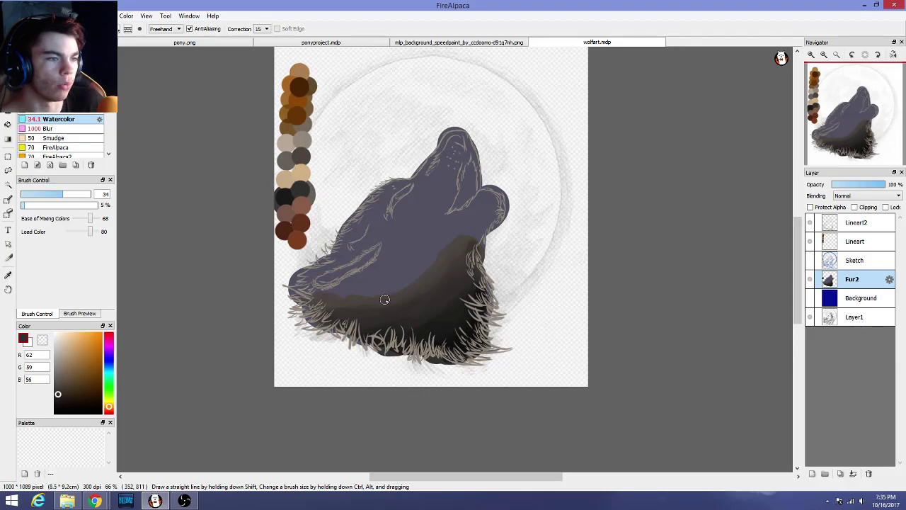
# Hide the Fur2 layer to compare the coloring with the reference drawing, and show it again
pyautogui.scroll(-1, 384, 299)
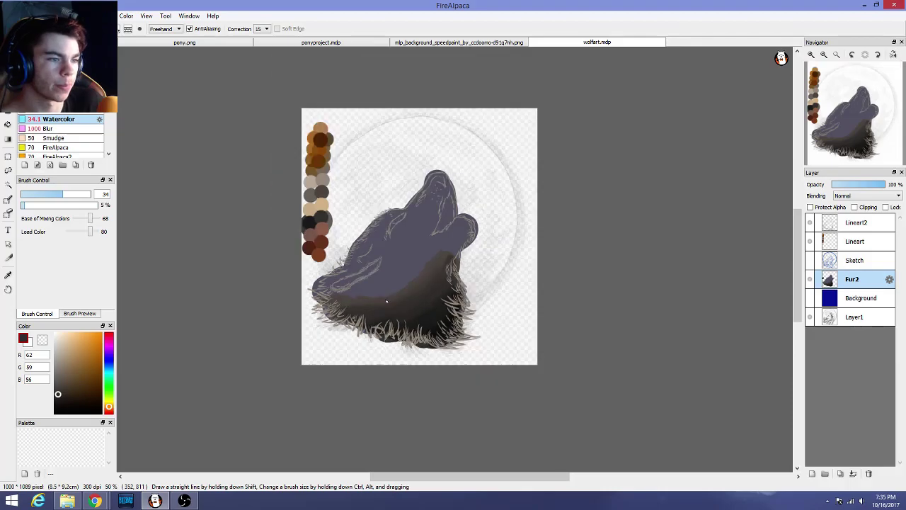
pyautogui.click(811, 279)
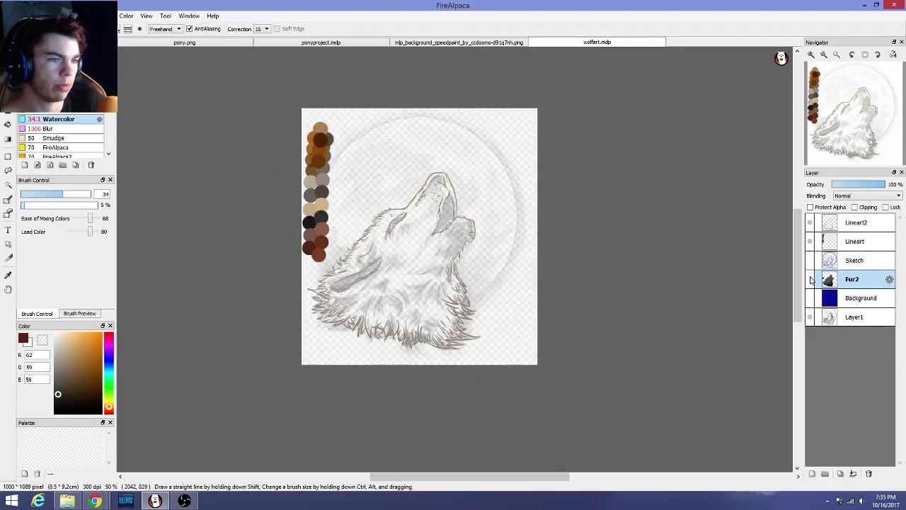
pyautogui.click(811, 279)
# Sample reddish brown (RGB 149, 107, 86) from the color swatches and set the brush size to 17
pyautogui.scroll(3, 380, 264)
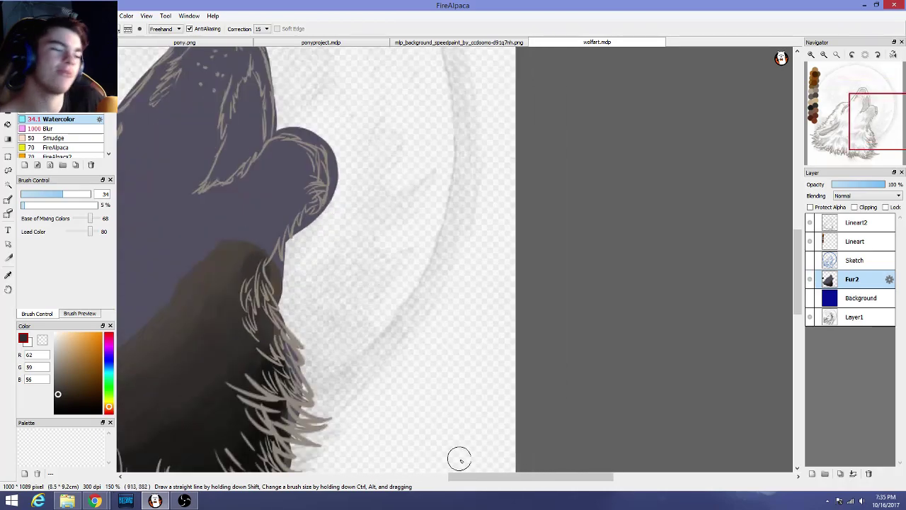
pyautogui.moveTo(464, 475); pyautogui.dragTo(383, 475)
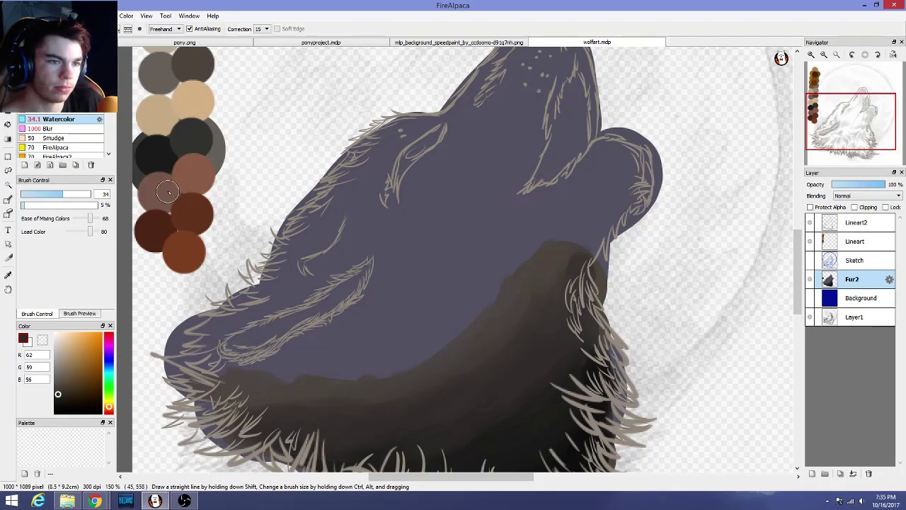
pyautogui.keyDown('alt'); pyautogui.click(189, 177); pyautogui.keyUp('alt')
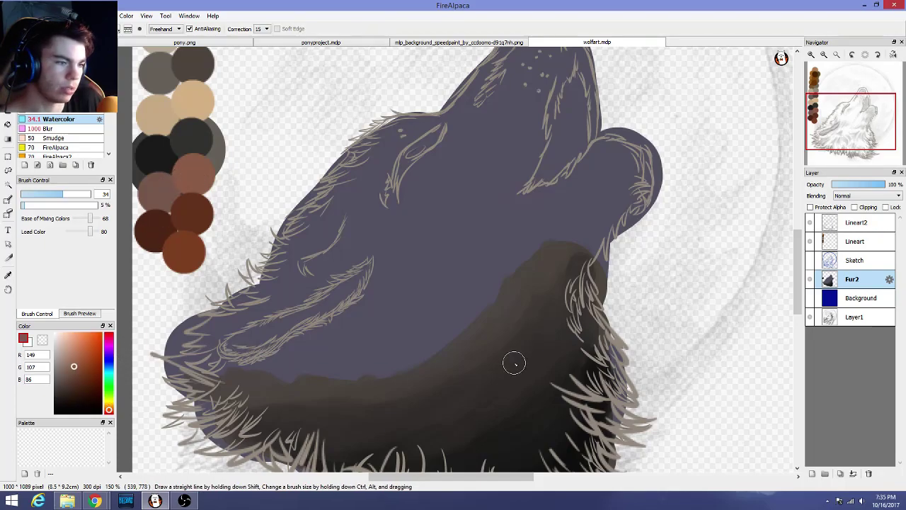
pyautogui.scroll(-1, 514, 363)
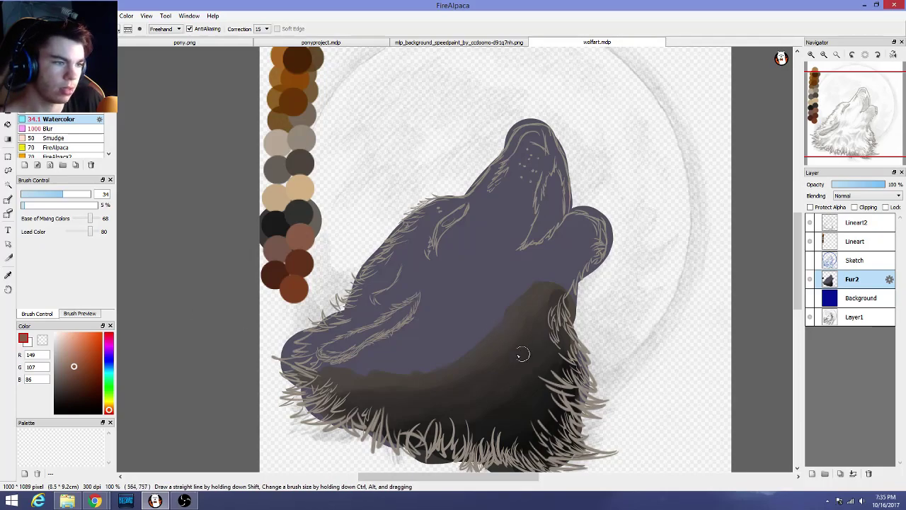
pyautogui.moveTo(61, 194); pyautogui.dragTo(45, 194)
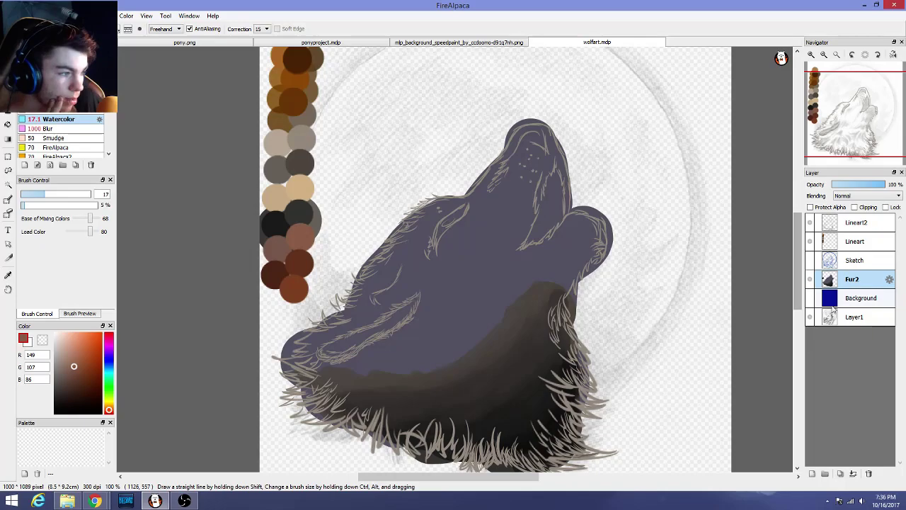
# Show the Background layer to check the fur colors against blue, and hide it again
pyautogui.click(810, 299)
pyautogui.click(811, 299)
pyautogui.click(810, 300)
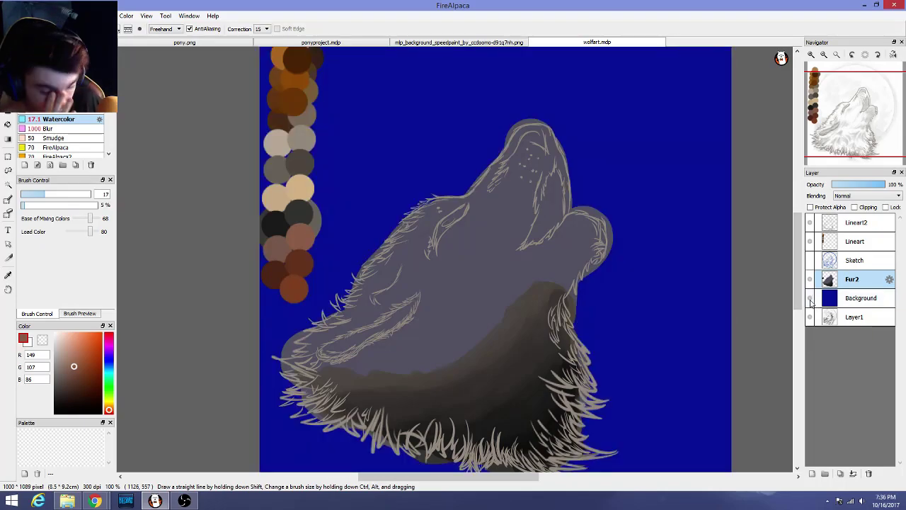
pyautogui.click(810, 299)
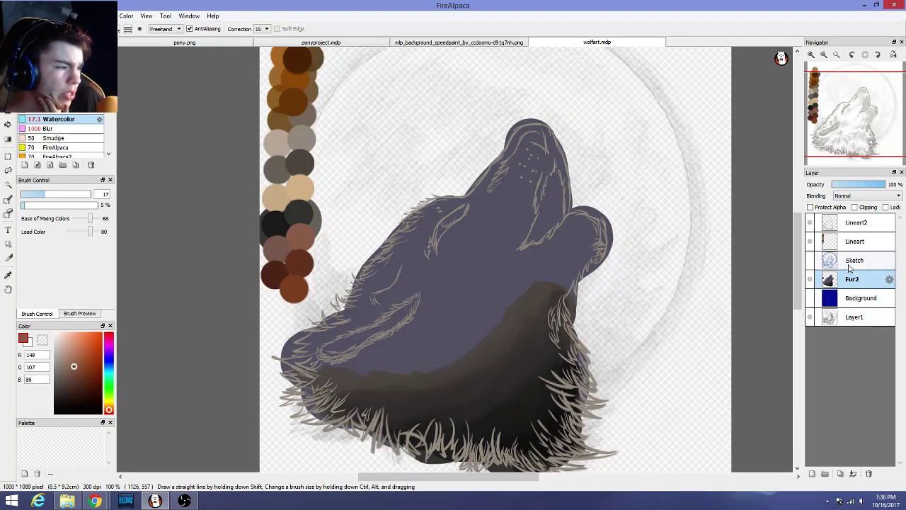
# Select the Sketch layer and make it visible as a guide to the fur direction
pyautogui.click(872, 262)
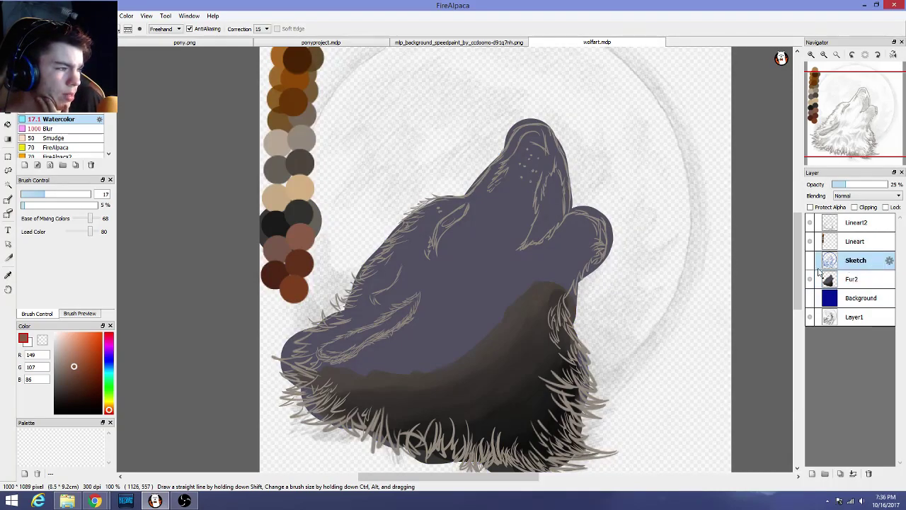
pyautogui.click(810, 261)
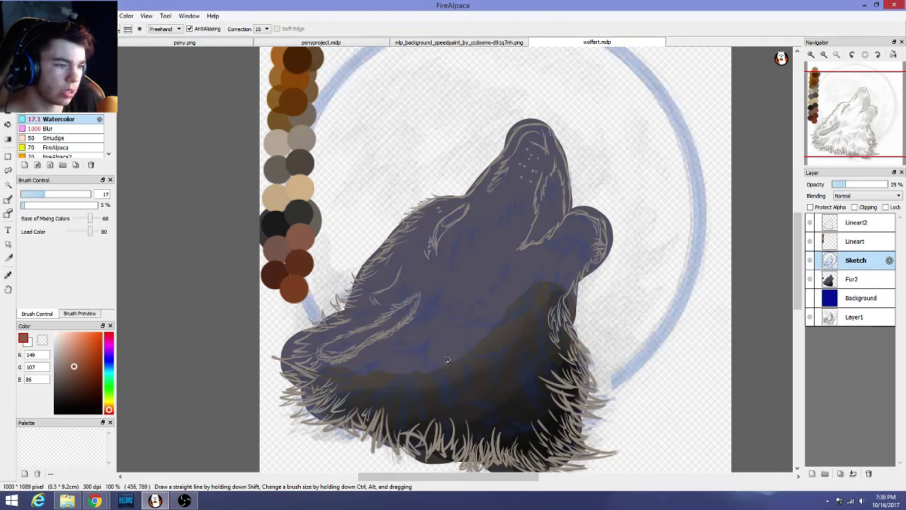
pyautogui.scroll(3, 487, 375)
pyautogui.scroll(-1, 532, 298)
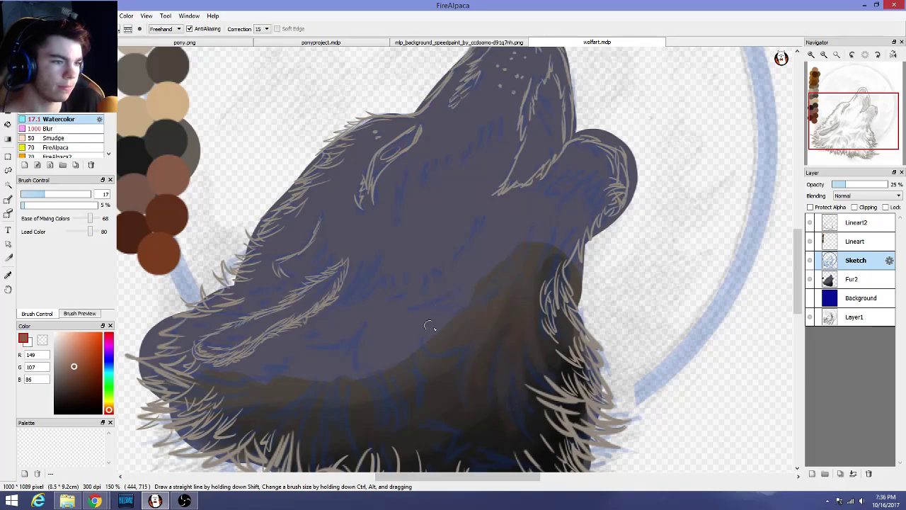
# Brush faint reddish-brown fur streaks onto the chest at 5% opacity with swatch colors RGB 149, 107, 86 and RGB 136, 78, 48
pyautogui.rightClick(426, 388)
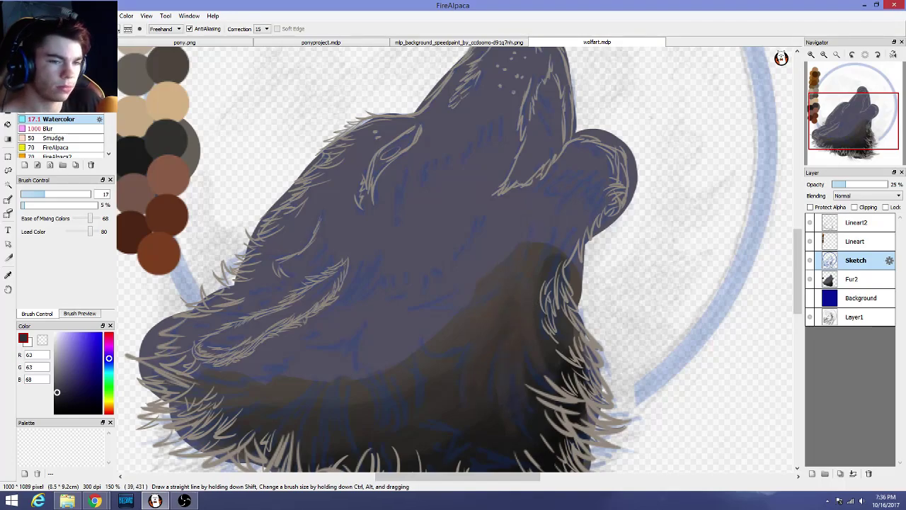
pyautogui.keyDown('alt'); pyautogui.click(177, 180); pyautogui.keyUp('alt')
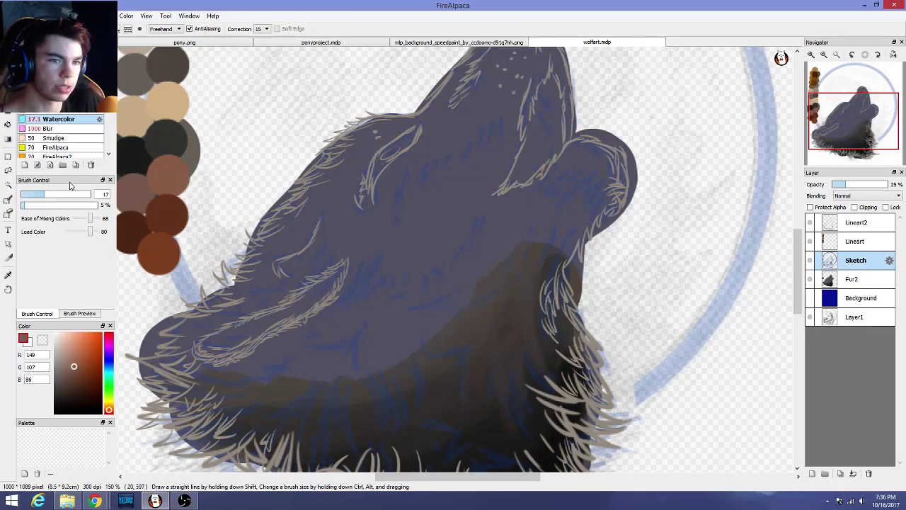
pyautogui.keyDown('alt'); pyautogui.click(157, 247); pyautogui.keyUp('alt')
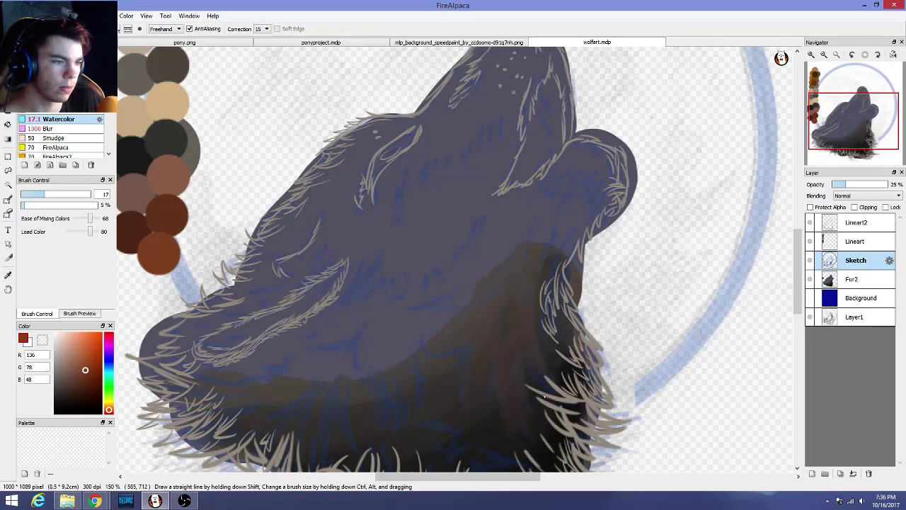
pyautogui.scroll(-2, 495, 372)
pyautogui.scroll(2, 496, 374)
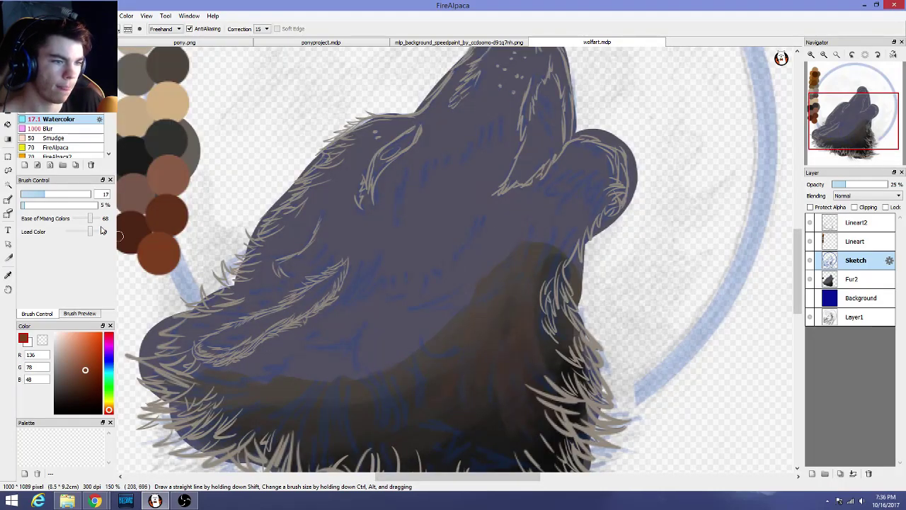
# Set the brush opacity to 16% and paint dark brown (RGB 90, 52, 34) fur streaks up the chest and throat
pyautogui.click(32, 205)
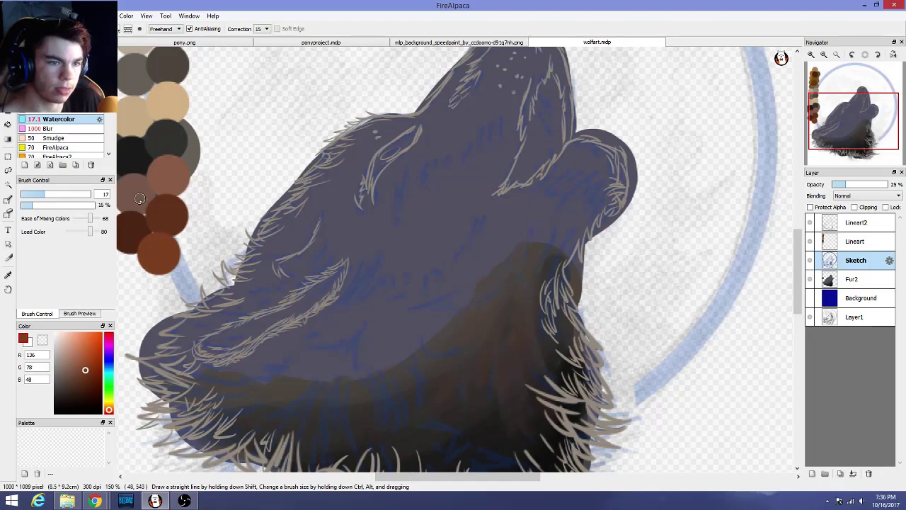
pyautogui.rightClick(135, 225)
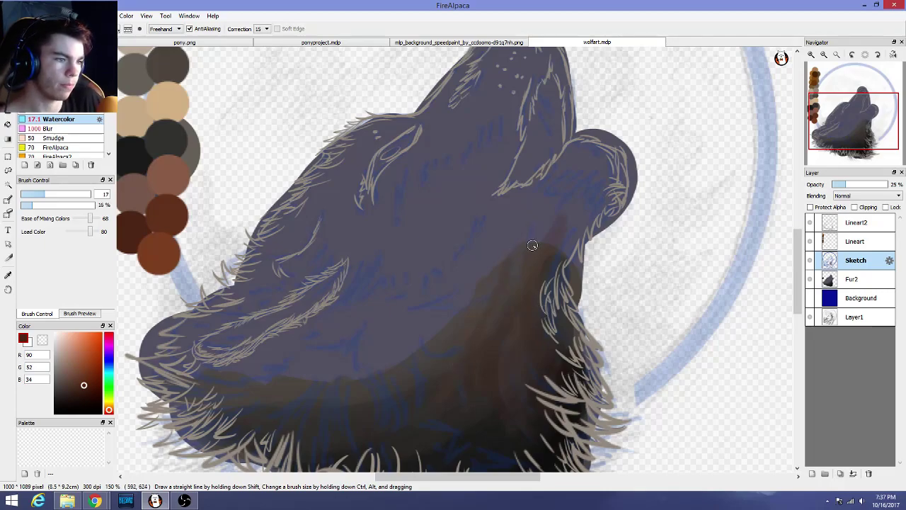
# Set the brush opacity to 7% and blend the brown chest streaks with sampled tones RGB 56, 53, 51 and RGB 78, 67, 60
pyautogui.keyDown('alt'); pyautogui.click(479, 417); pyautogui.keyUp('alt')
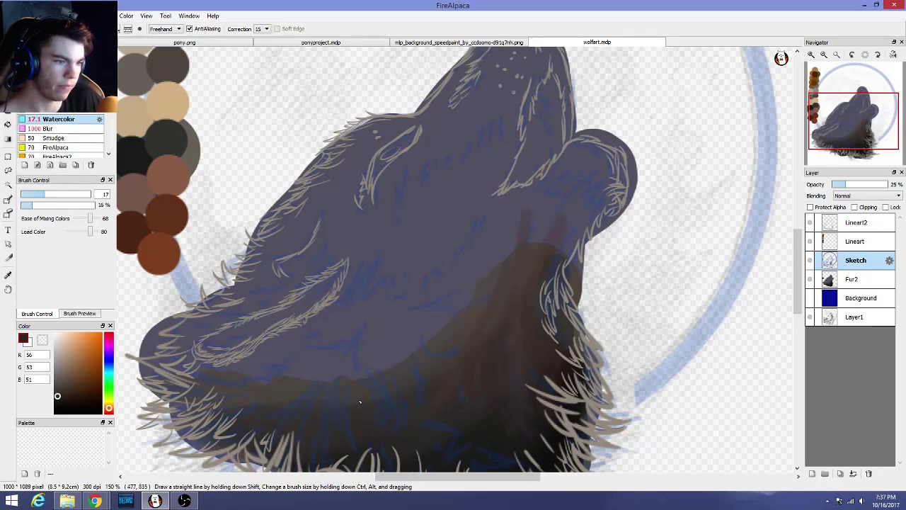
pyautogui.click(26, 204)
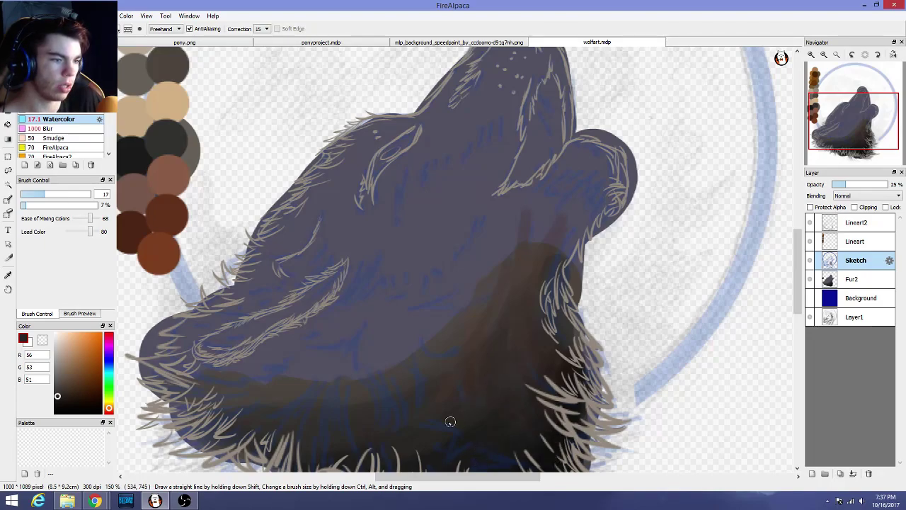
pyautogui.rightClick(465, 356)
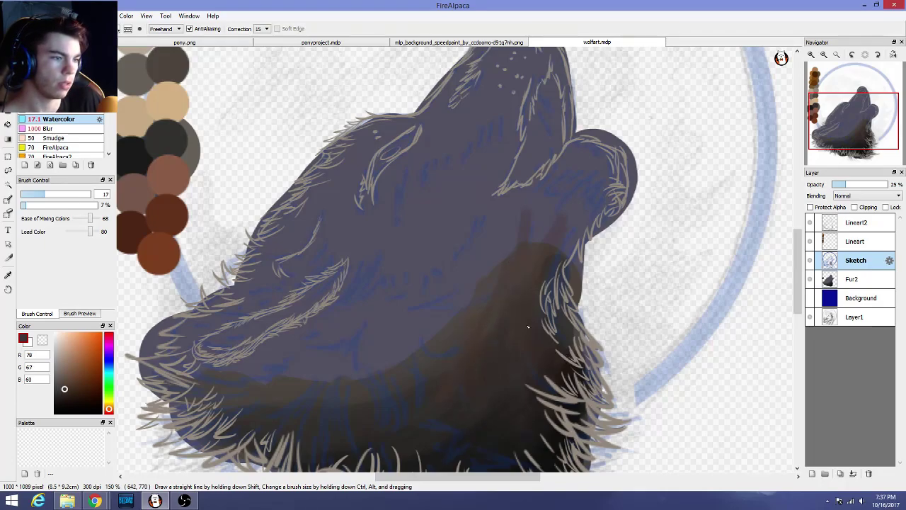
pyautogui.scroll(-3, 531, 402)
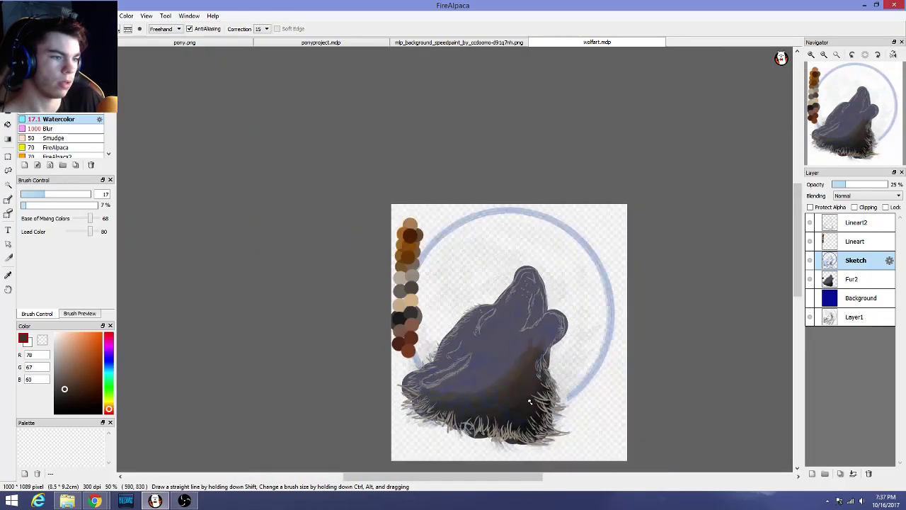
pyautogui.scroll(2, 554, 419)
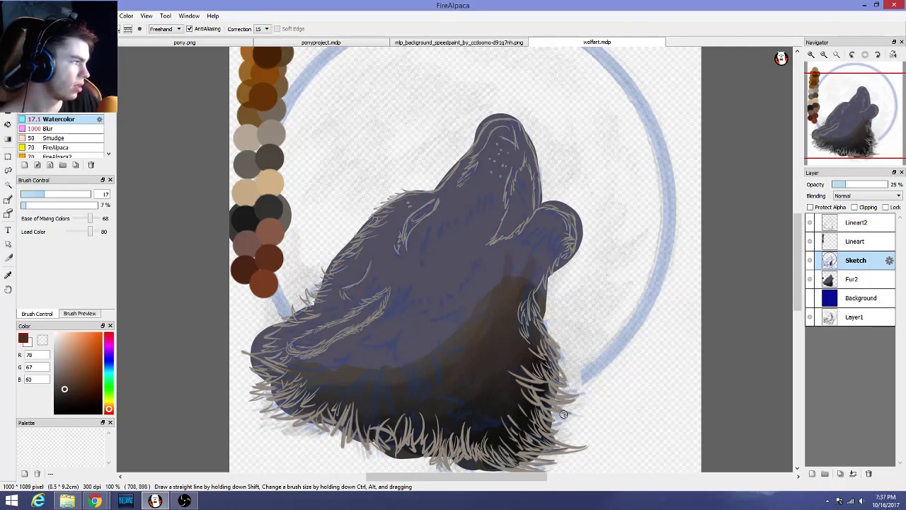
pyautogui.scroll(1, 563, 414)
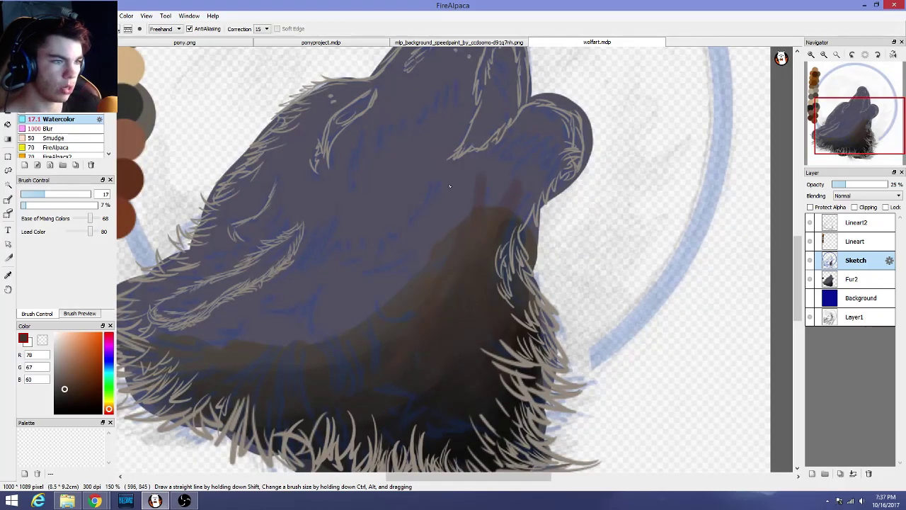
pyautogui.scroll(1, 427, 312)
pyautogui.scroll(-1, 427, 315)
pyautogui.scroll(-2, 427, 317)
pyautogui.scroll(2, 427, 318)
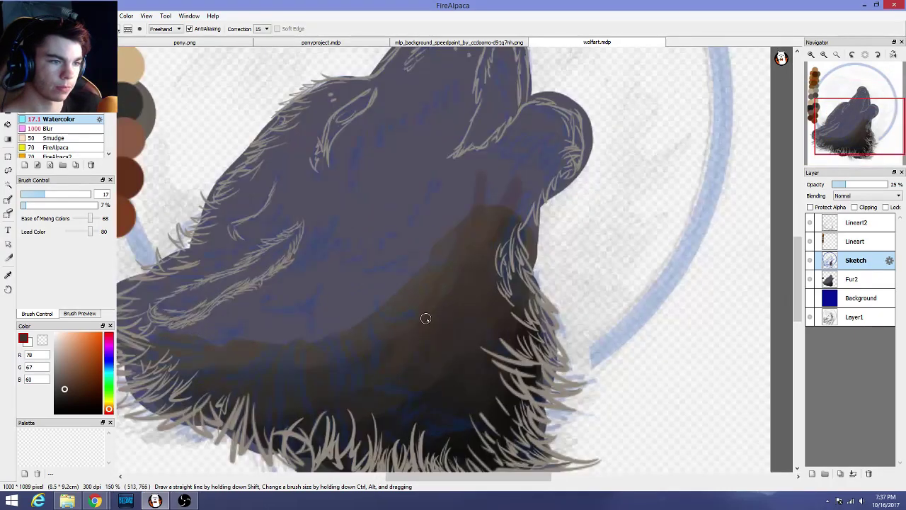
# Sample gray (RGB 85, 80, 79) at the neck band's upper edge and set the brush to size 85 and 80% opacity
pyautogui.rightClick(373, 327)
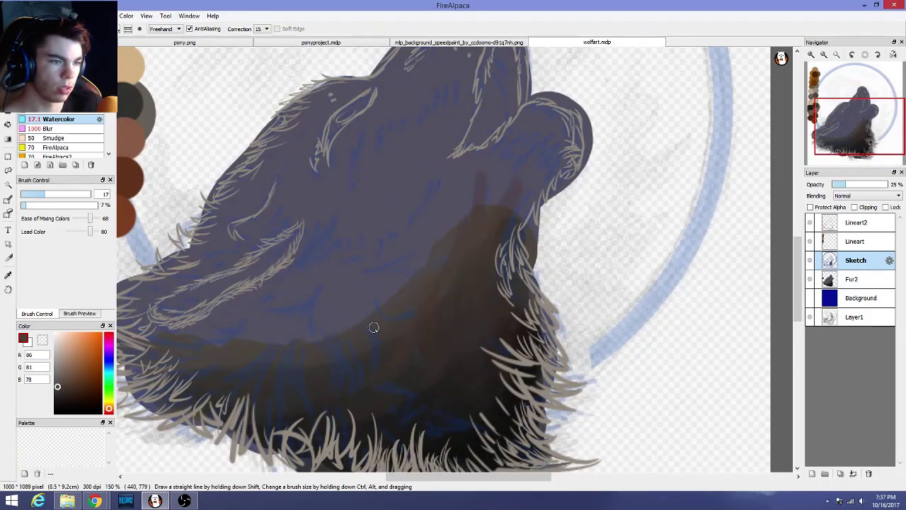
pyautogui.keyDown('alt'); pyautogui.click(375, 324); pyautogui.keyUp('alt')
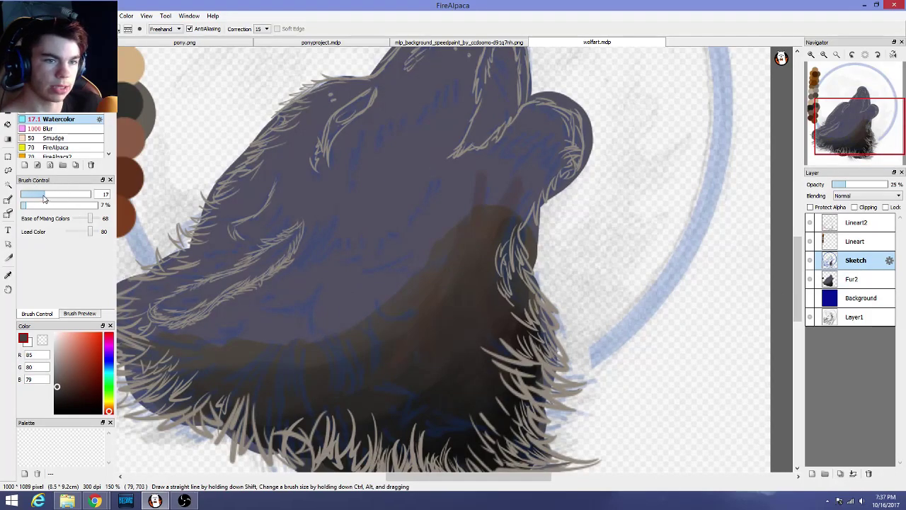
pyautogui.moveTo(45, 197); pyautogui.dragTo(81, 197)
pyautogui.click(80, 206)
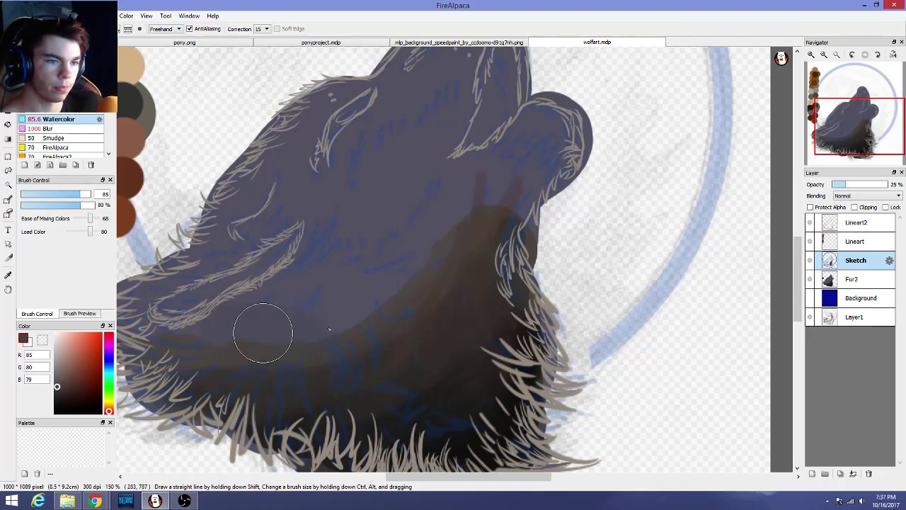
# Set the brush opacity to 100% and paint gray (RGB 85, 82, 82) over the wolf's head, muzzle and jaw on the Fur2 layer
pyautogui.keyDown('alt'); pyautogui.click(421, 337); pyautogui.keyUp('alt')
pyautogui.click(358, 310)
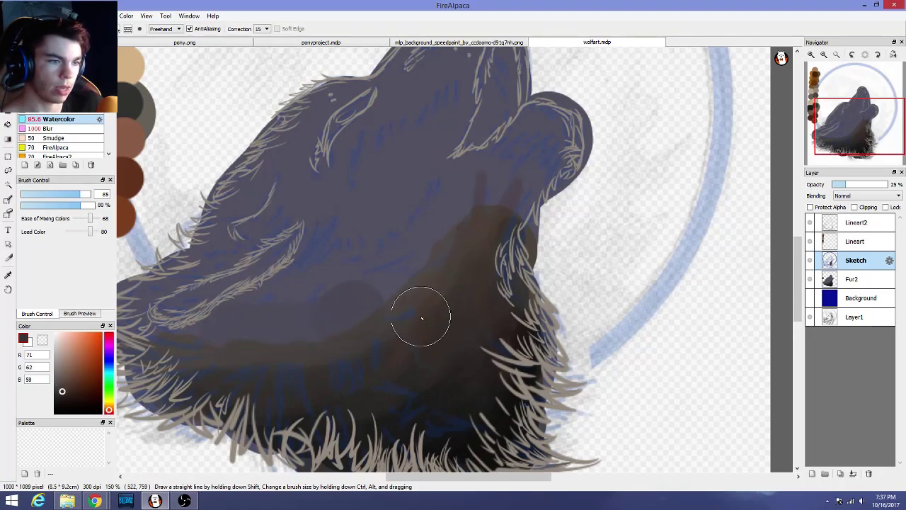
pyautogui.moveTo(79, 205); pyautogui.dragTo(95, 204)
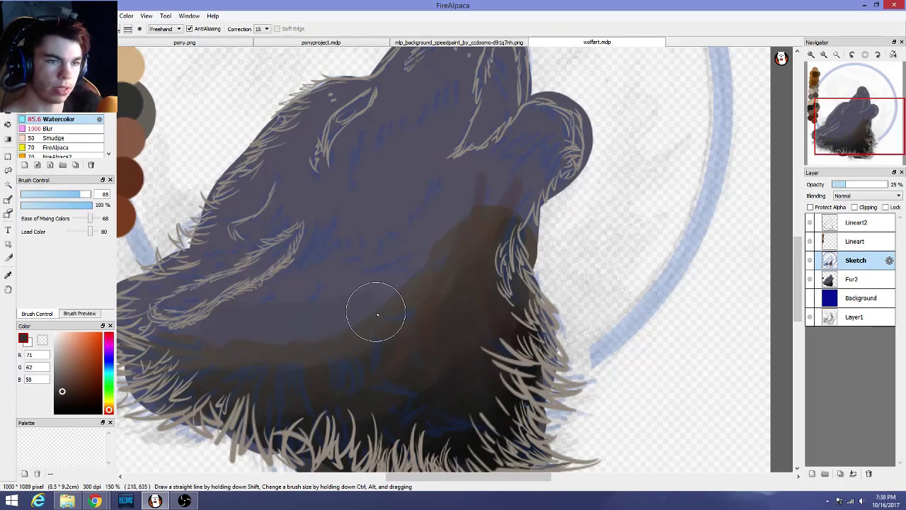
pyautogui.keyDown('alt'); pyautogui.click(387, 285); pyautogui.keyUp('alt')
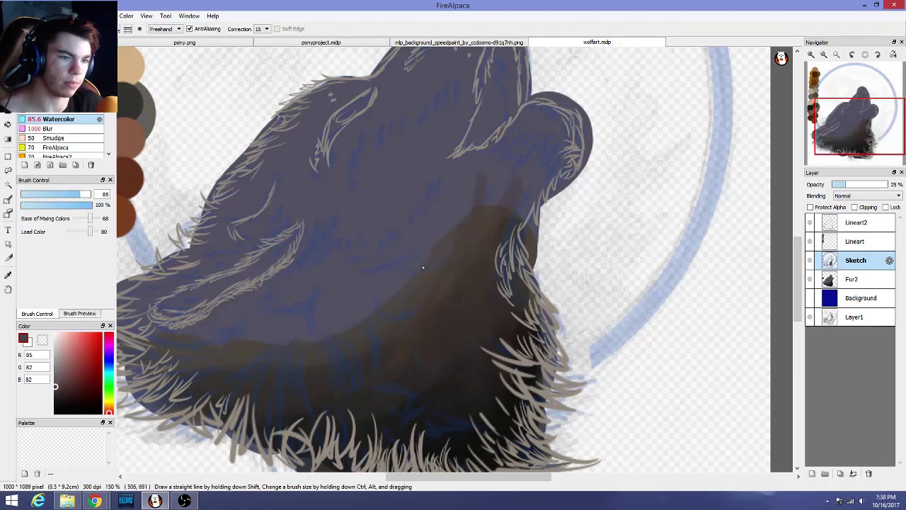
pyautogui.click(862, 279)
pyautogui.moveTo(419, 263)
pyautogui.mouseDown()
pyautogui.moveTo(388, 293)
pyautogui.moveTo(373, 289)
pyautogui.moveTo(323, 314)
pyautogui.moveTo(202, 323)
pyautogui.moveTo(163, 305)
pyautogui.moveTo(168, 338)
pyautogui.moveTo(220, 273)
pyautogui.moveTo(349, 247)
pyautogui.moveTo(516, 158)
pyautogui.moveTo(542, 134)
pyautogui.moveTo(560, 208)
pyautogui.moveTo(544, 132)
pyautogui.moveTo(240, 227)
pyautogui.moveTo(266, 184)
pyautogui.moveTo(244, 167)
pyautogui.moveTo(319, 106)
pyautogui.moveTo(357, 127)
pyautogui.moveTo(340, 178)
pyautogui.mouseUp()
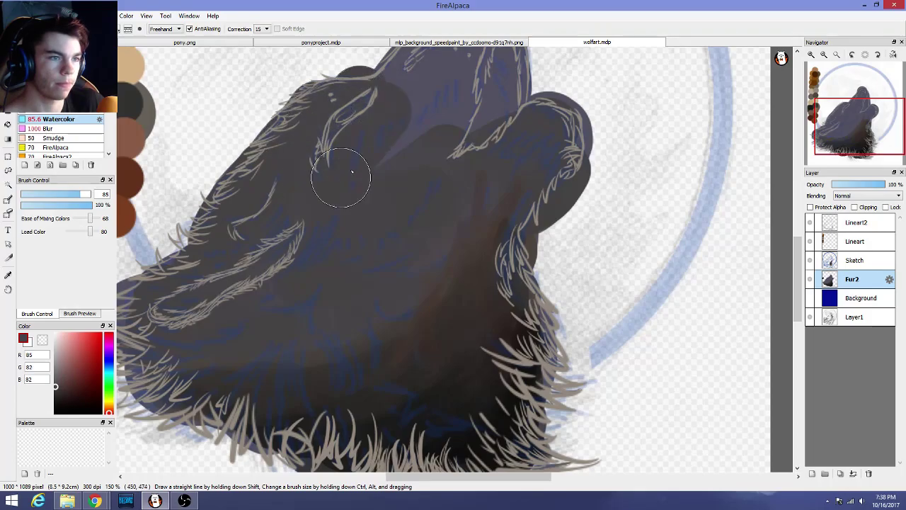
pyautogui.scroll(-2, 379, 283)
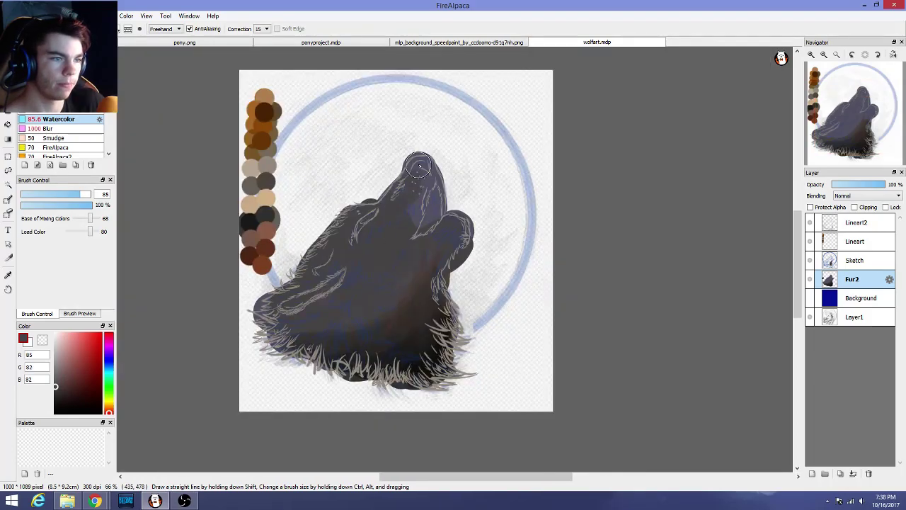
pyautogui.moveTo(419, 166)
pyautogui.mouseDown()
pyautogui.moveTo(418, 221)
pyautogui.moveTo(414, 204)
pyautogui.moveTo(462, 232)
pyautogui.moveTo(376, 297)
pyautogui.moveTo(368, 318)
pyautogui.moveTo(323, 303)
pyautogui.moveTo(277, 305)
pyautogui.moveTo(285, 324)
pyautogui.moveTo(271, 312)
pyautogui.moveTo(296, 345)
pyautogui.moveTo(391, 320)
pyautogui.moveTo(295, 322)
pyautogui.moveTo(290, 315)
pyautogui.moveTo(349, 304)
pyautogui.moveTo(341, 307)
pyautogui.moveTo(396, 254)
pyautogui.moveTo(373, 302)
pyautogui.moveTo(331, 272)
pyautogui.moveTo(378, 235)
pyautogui.moveTo(397, 270)
pyautogui.moveTo(392, 282)
pyautogui.moveTo(413, 249)
pyautogui.moveTo(438, 246)
pyautogui.moveTo(421, 261)
pyautogui.moveTo(444, 239)
pyautogui.moveTo(404, 283)
pyautogui.mouseUp()
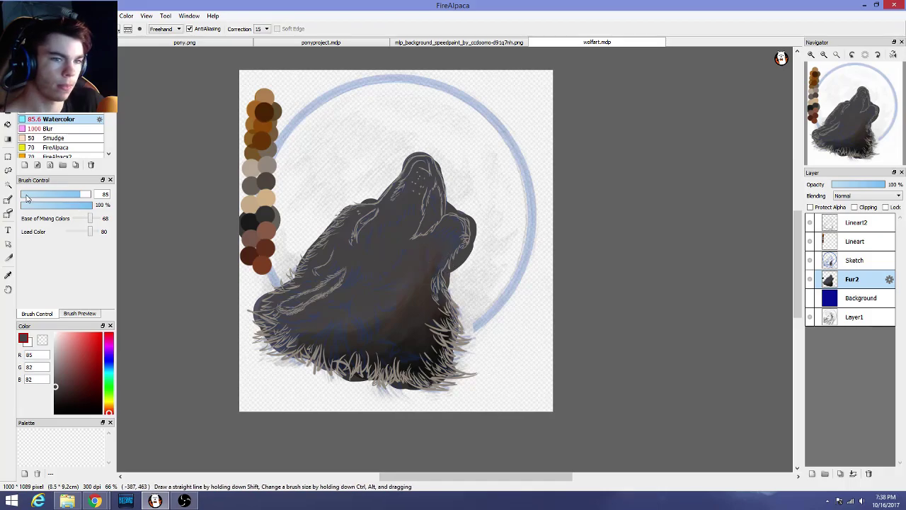
# Set the brush opacity to 74% and soften the upper neck and throat fur, sampling RGB 82, 73, 72
pyautogui.click(74, 205)
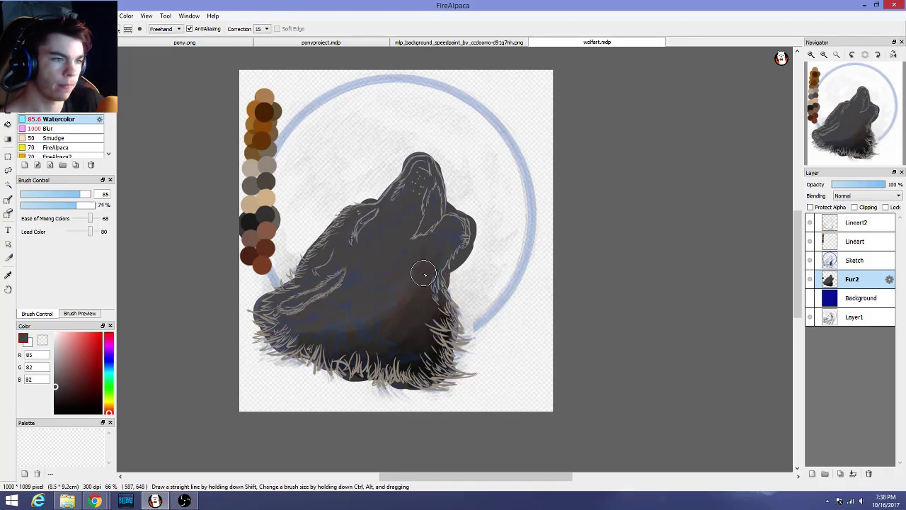
pyautogui.scroll(2, 422, 269)
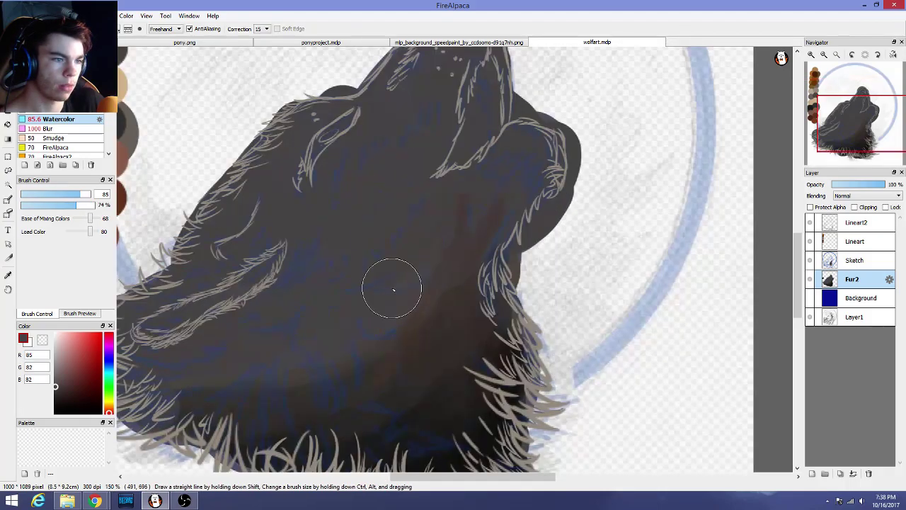
pyautogui.rightClick(462, 236)
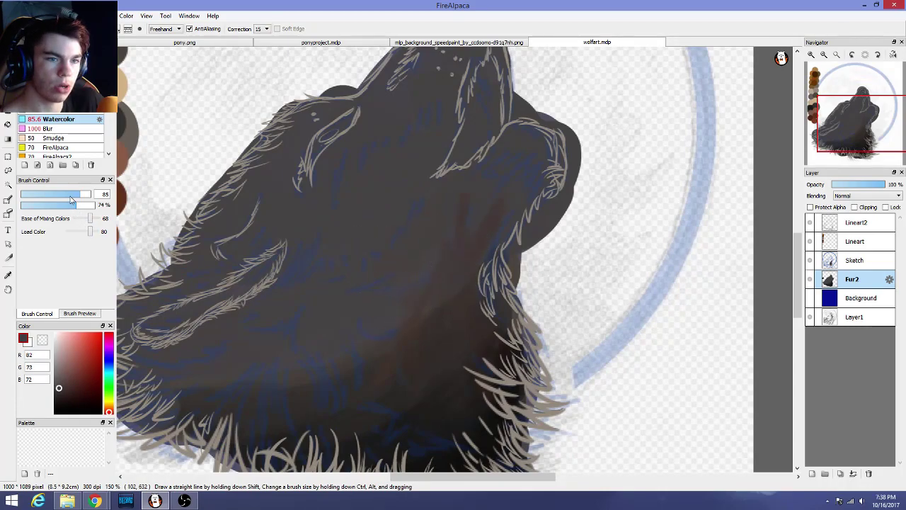
# Blend the reddish throat streaks with brush size 18 and 36% opacity, sampling RGB 63, 59, 56 from the chest
pyautogui.moveTo(70, 195); pyautogui.dragTo(46, 194)
pyautogui.click(47, 205)
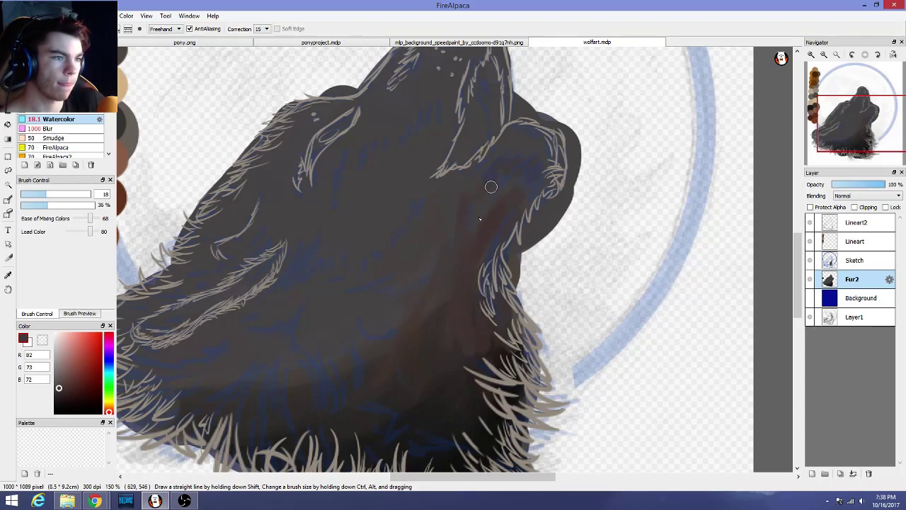
pyautogui.keyDown('alt'); pyautogui.click(441, 352); pyautogui.keyUp('alt')
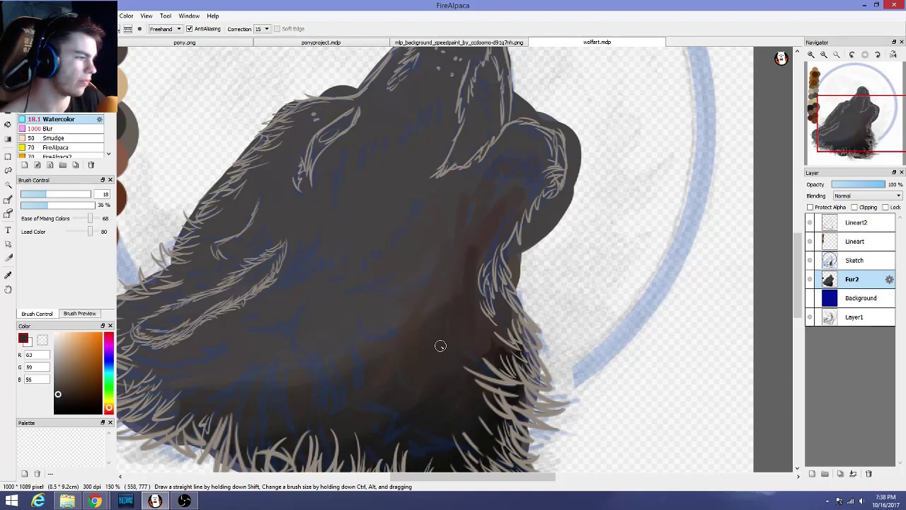
# Check the fur colors against the blue Background layer, leaving that layer hidden
pyautogui.scroll(-1, 440, 345)
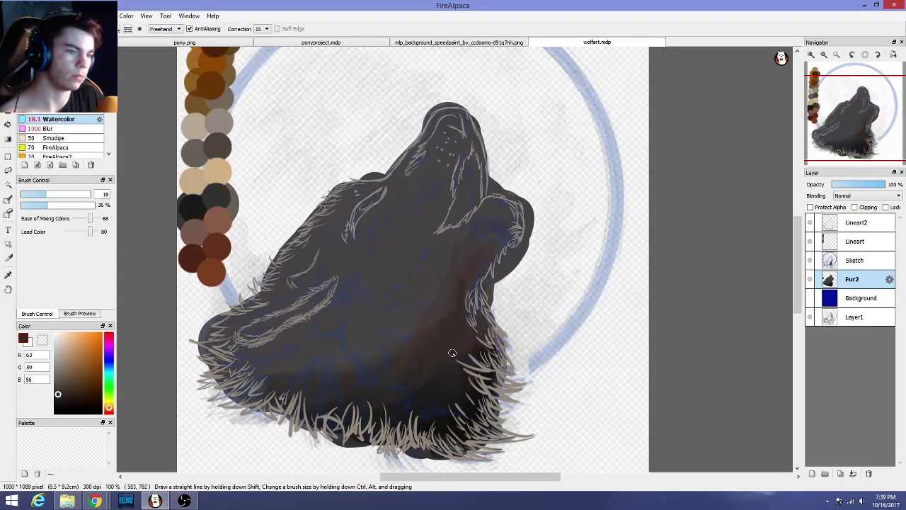
pyautogui.click(811, 298)
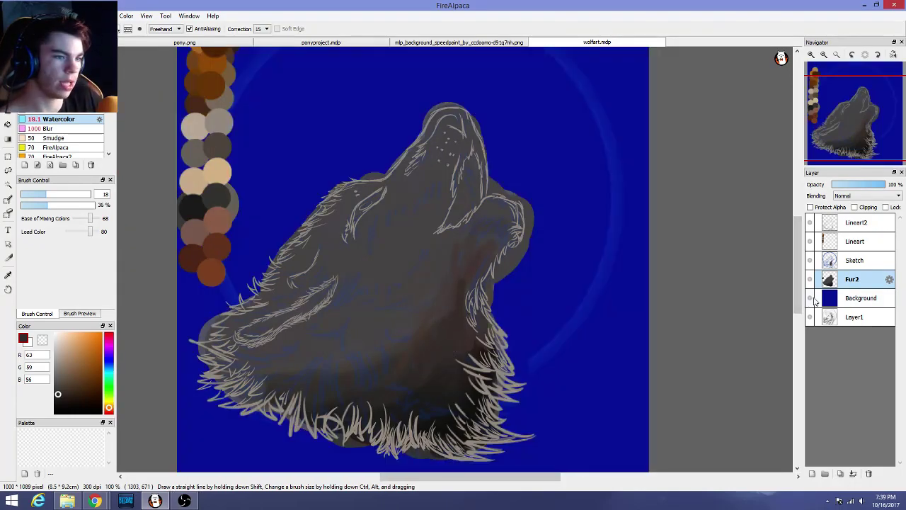
pyautogui.click(810, 299)
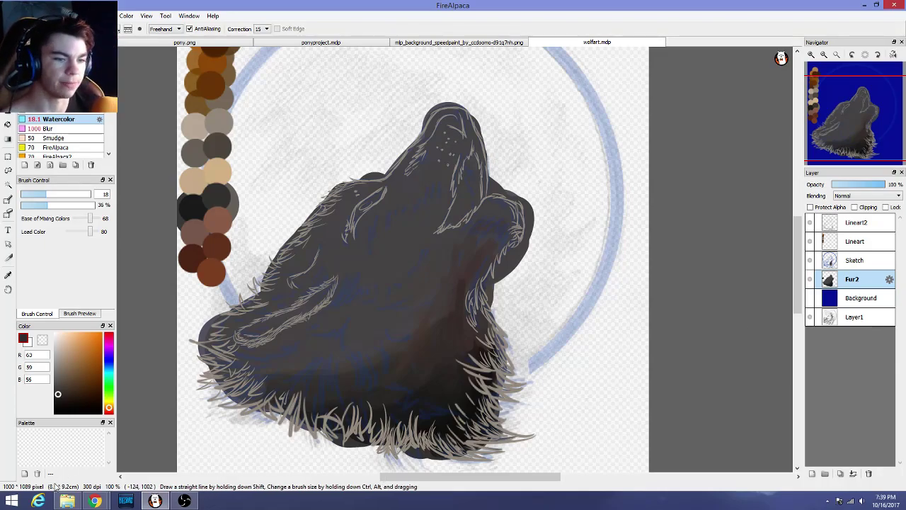
pyautogui.moveTo(94, 501)
pyautogui.moveTo(172, 457)
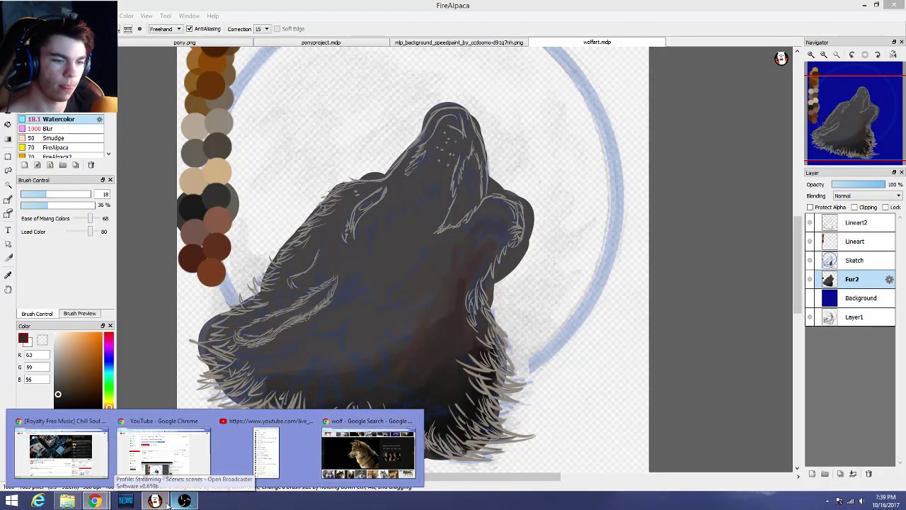
pyautogui.click(162, 503)
pyautogui.click(164, 502)
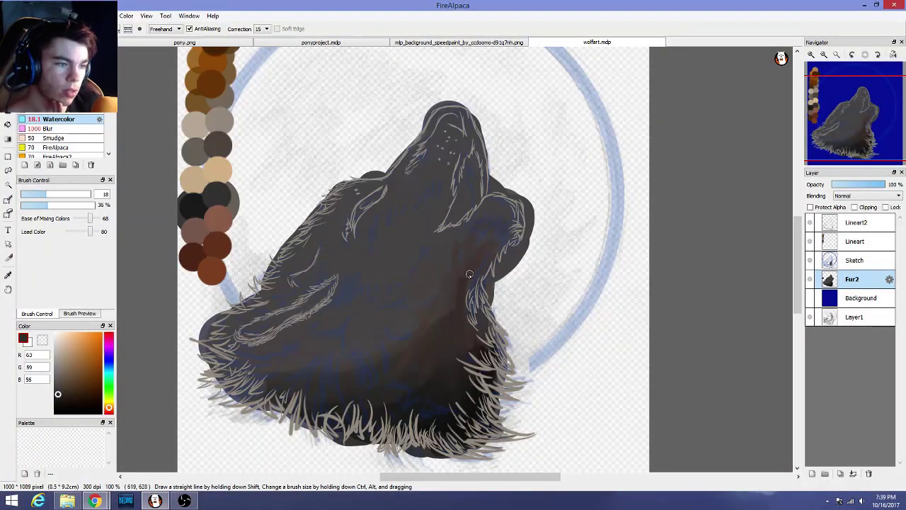
# Darken the throat, sample RGB 63, 58, 54, and paint fur streaks from the throat across the cheek at 9% brush opacity
pyautogui.moveTo(467, 275); pyautogui.dragTo(447, 336)
pyautogui.rightClick(436, 357)
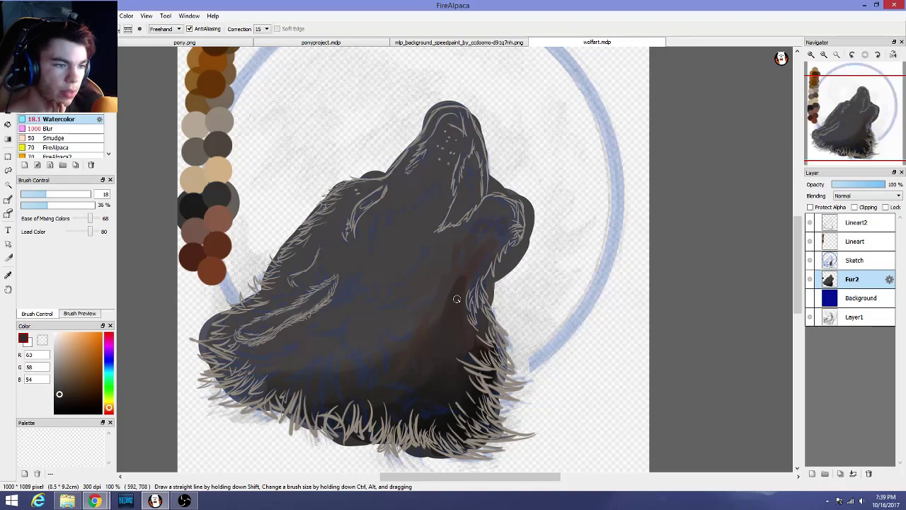
pyautogui.moveTo(47, 205); pyautogui.dragTo(27, 205)
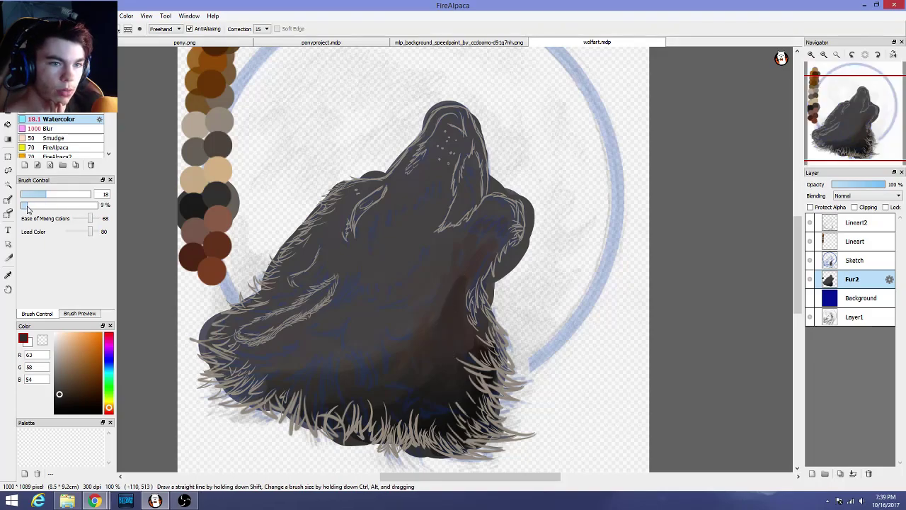
pyautogui.scroll(1, 443, 297)
pyautogui.scroll(2, 442, 299)
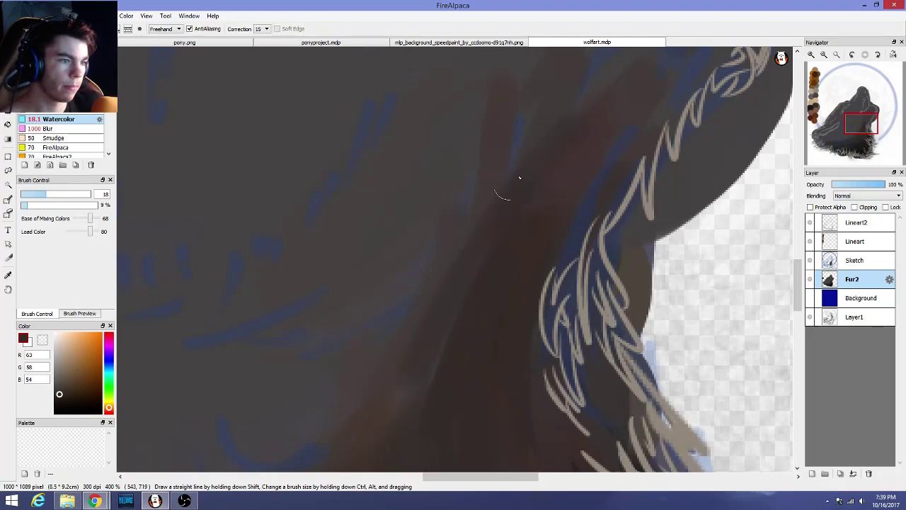
pyautogui.click(304, 426)
pyautogui.moveTo(402, 304)
pyautogui.mouseDown()
pyautogui.moveTo(342, 346)
pyautogui.moveTo(201, 356)
pyautogui.mouseUp()
pyautogui.moveTo(486, 208); pyautogui.dragTo(290, 318)
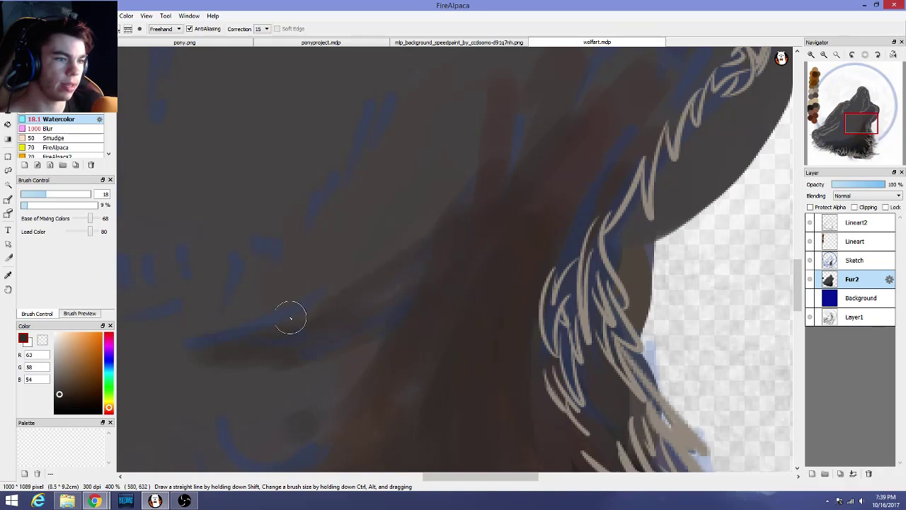
pyautogui.moveTo(460, 201)
pyautogui.mouseDown()
pyautogui.moveTo(352, 339)
pyautogui.moveTo(453, 208)
pyautogui.moveTo(339, 403)
pyautogui.mouseUp()
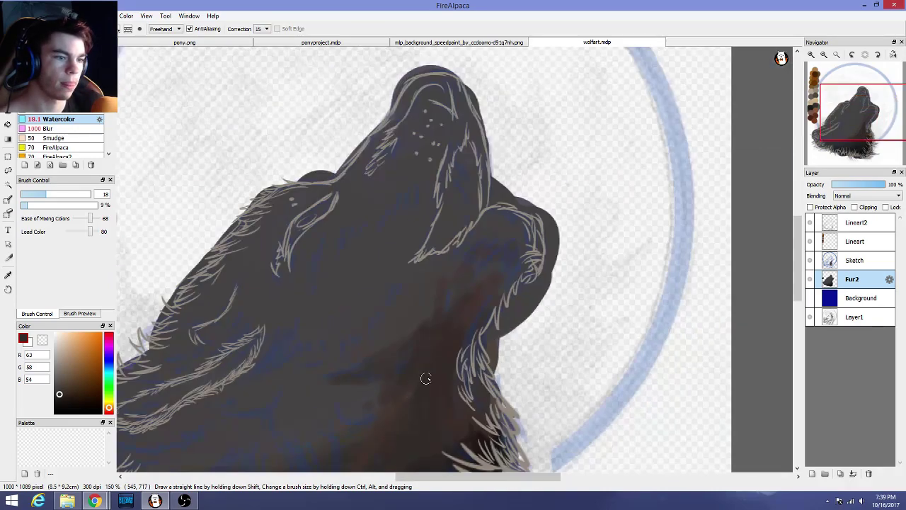
# Blend the dark lower chest fur with sampled tones RGB 45, 44, 44, RGB 58, 54, 51, RGB 44, 43, 43 and RGB 33, 32, 31
pyautogui.scroll(-3, 425, 376)
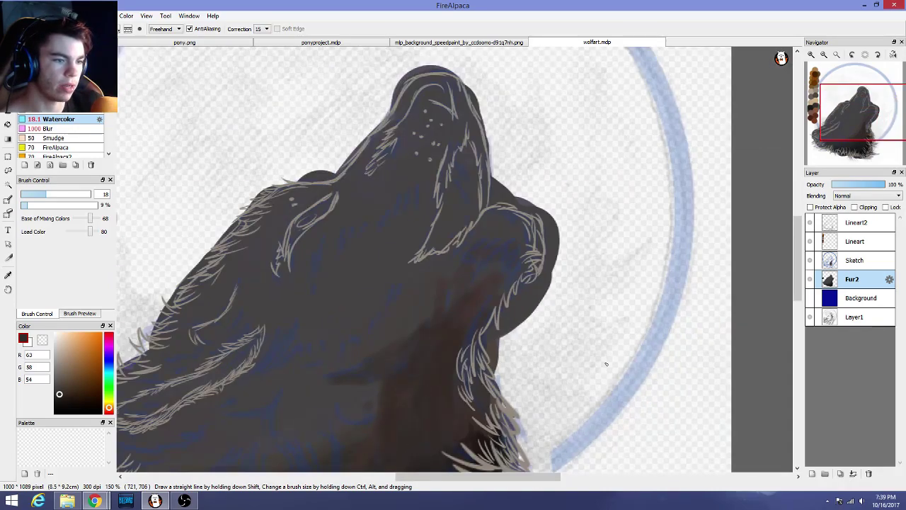
pyautogui.scroll(-5, 773, 311)
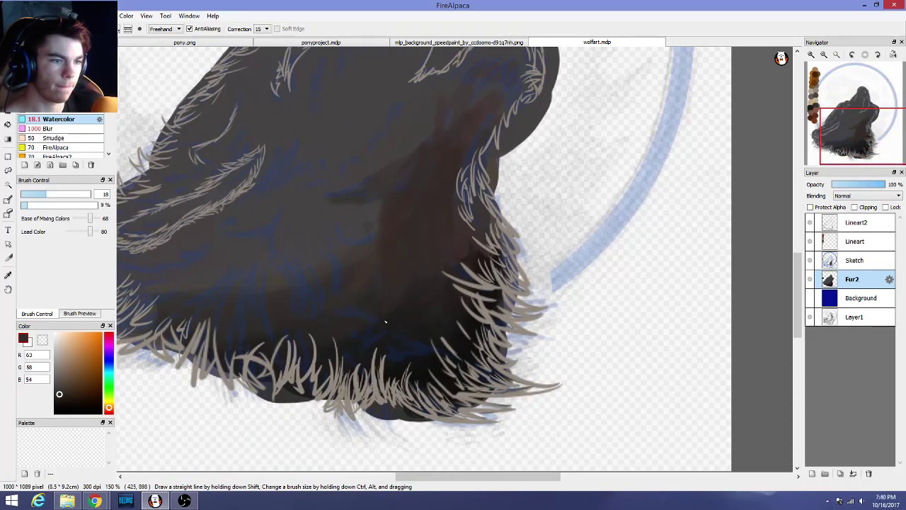
pyautogui.keyDown('alt'); pyautogui.click(396, 333); pyautogui.keyUp('alt')
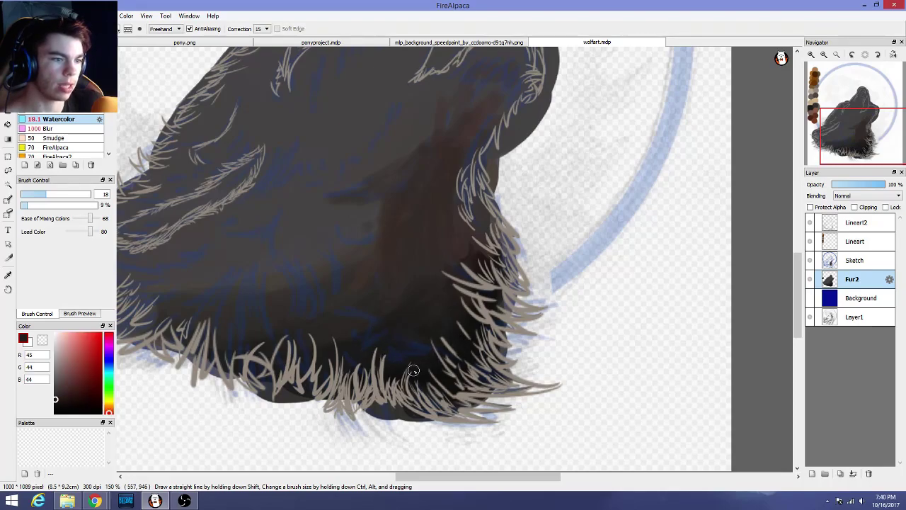
pyautogui.keyDown('alt'); pyautogui.click(343, 336); pyautogui.keyUp('alt')
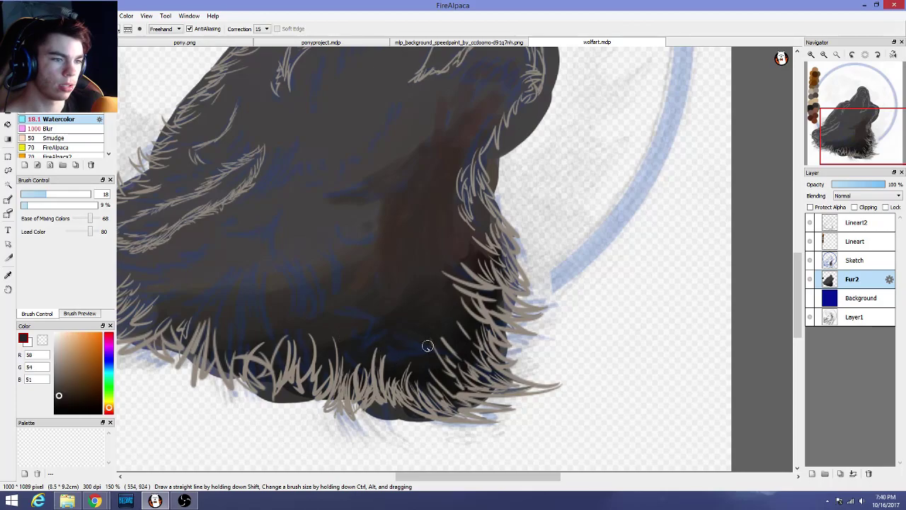
pyautogui.keyDown('alt'); pyautogui.click(386, 327); pyautogui.keyUp('alt')
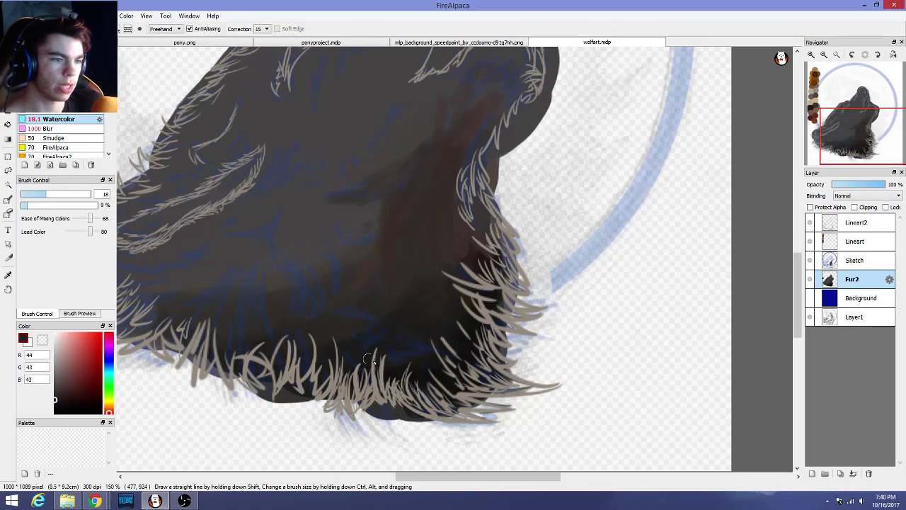
pyautogui.keyDown('alt'); pyautogui.click(472, 333); pyautogui.keyUp('alt')
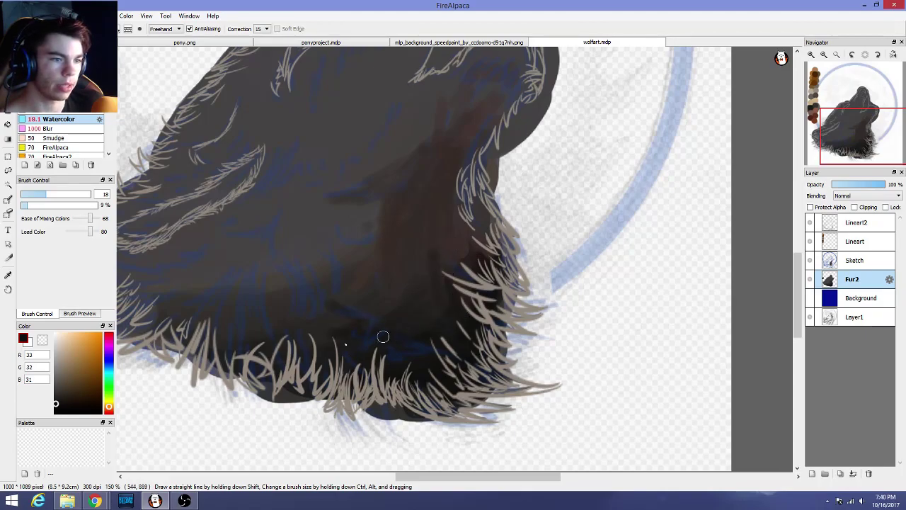
# Paint near-black (RGB 33, 32, 31) fur streaks along the sketch lines on the lower neck, refining them with brush size 6.5
pyautogui.moveTo(286, 267)
pyautogui.mouseDown()
pyautogui.moveTo(296, 310)
pyautogui.moveTo(298, 274)
pyautogui.moveTo(298, 310)
pyautogui.moveTo(298, 257)
pyautogui.moveTo(311, 329)
pyautogui.moveTo(310, 266)
pyautogui.moveTo(316, 310)
pyautogui.mouseUp()
pyautogui.moveTo(34, 193); pyautogui.dragTo(22, 195)
pyautogui.scroll(2, 205, 273)
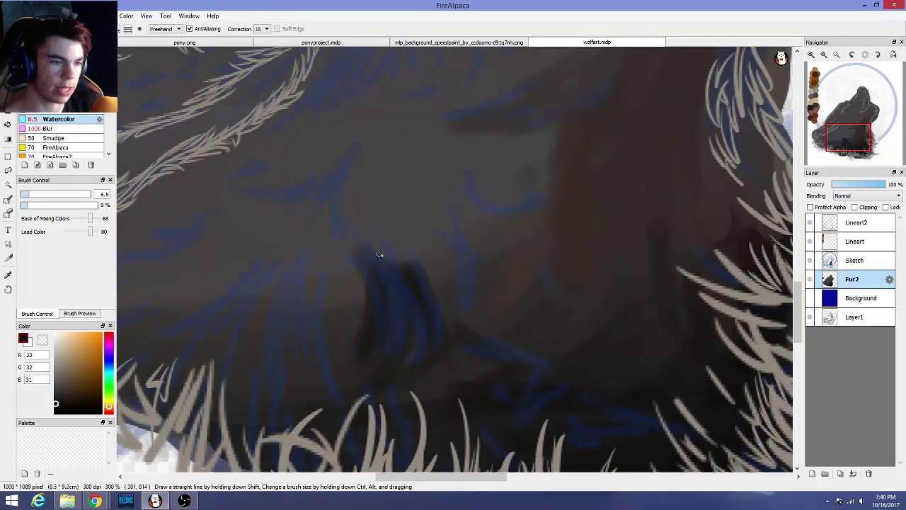
pyautogui.moveTo(406, 263); pyautogui.dragTo(450, 366)
pyautogui.moveTo(402, 247); pyautogui.dragTo(453, 346)
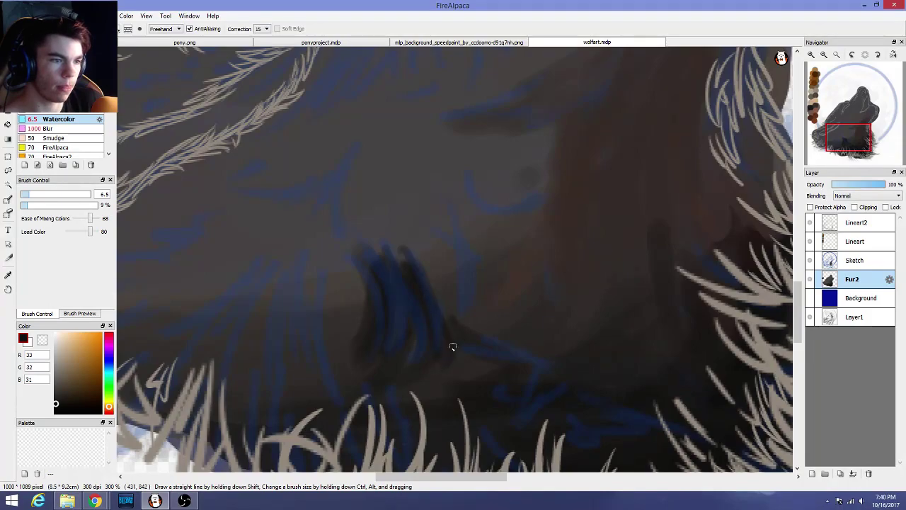
# Add thin brown (RGB 76, 65, 57) and gray (RGB 85, 80, 79) strokes around the near-black streaks on the lower neck
pyautogui.keyDown('alt'); pyautogui.click(521, 280); pyautogui.keyUp('alt')
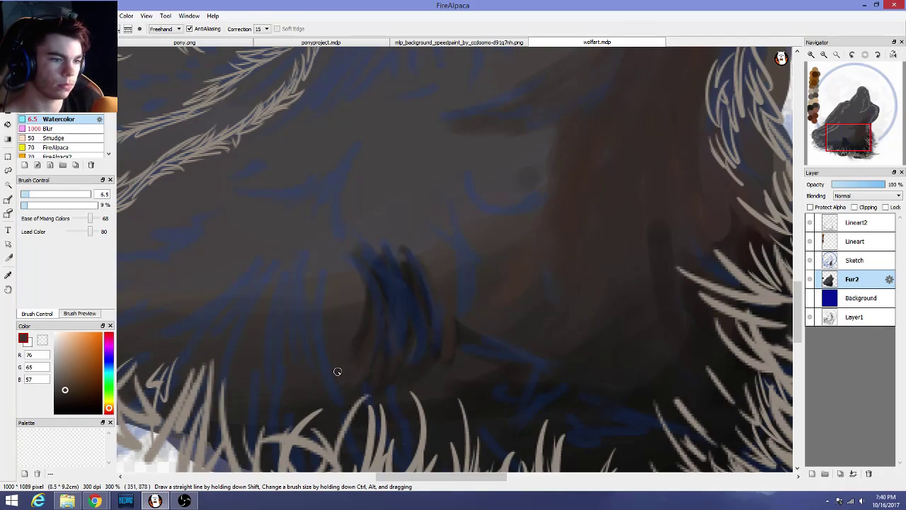
pyautogui.moveTo(318, 244); pyautogui.dragTo(337, 277)
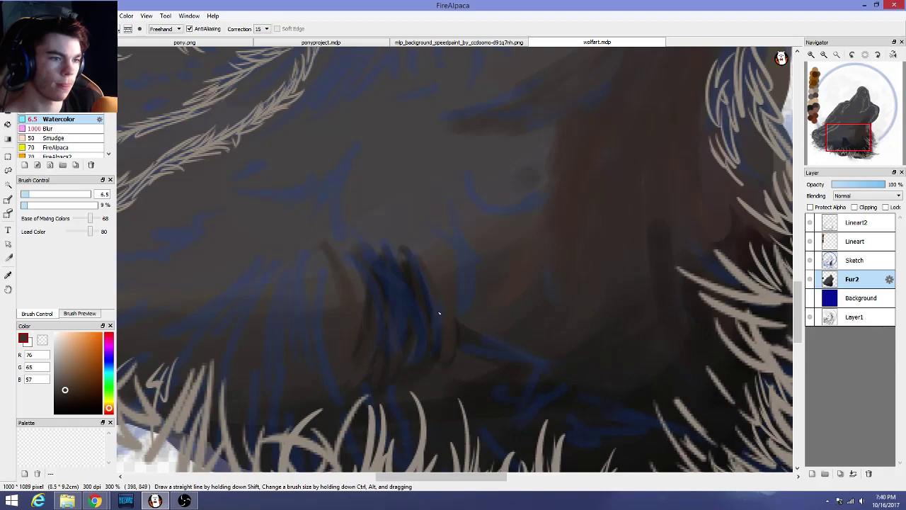
pyautogui.rightClick(480, 220)
pyautogui.moveTo(370, 247); pyautogui.dragTo(392, 313)
# Set the brush size to 18 and blend the lower neck streaks with gray and sampled brown RGB 72, 62, 57
pyautogui.moveTo(84, 195); pyautogui.dragTo(46, 195)
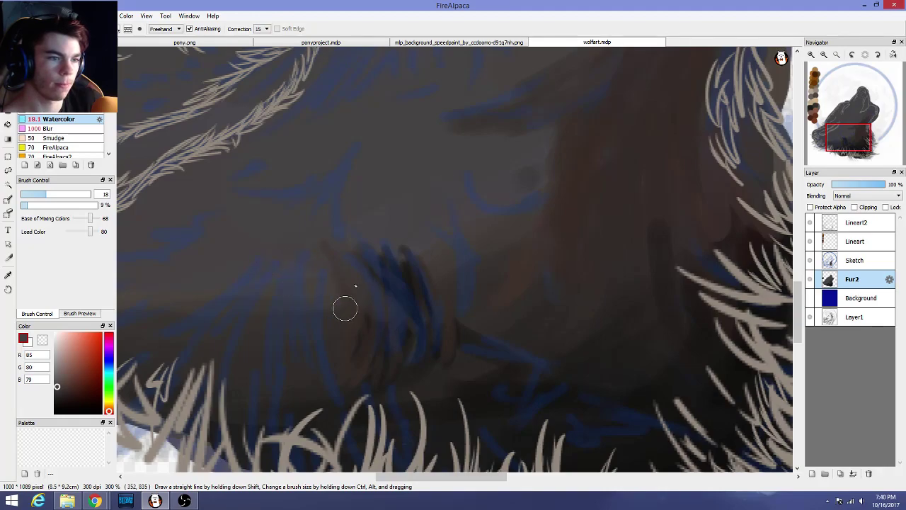
pyautogui.moveTo(375, 272); pyautogui.dragTo(424, 315)
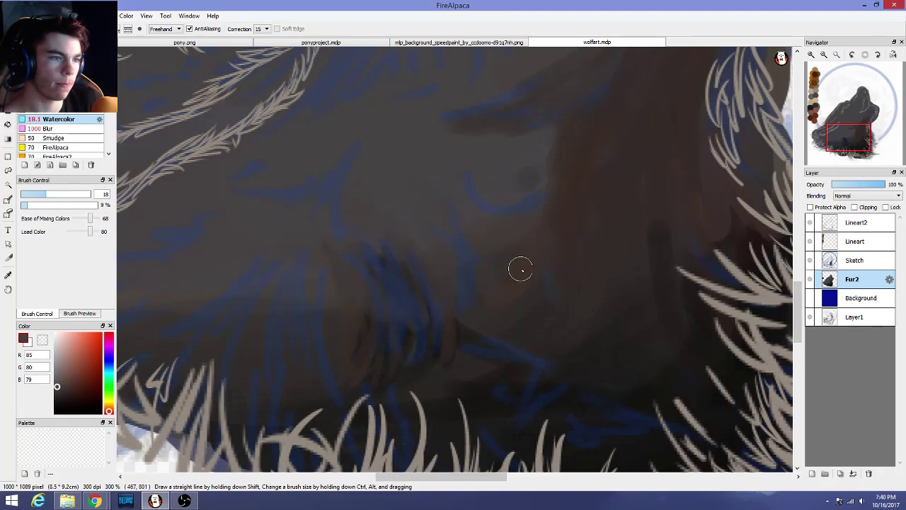
pyautogui.keyDown('alt'); pyautogui.click(529, 216); pyautogui.keyUp('alt')
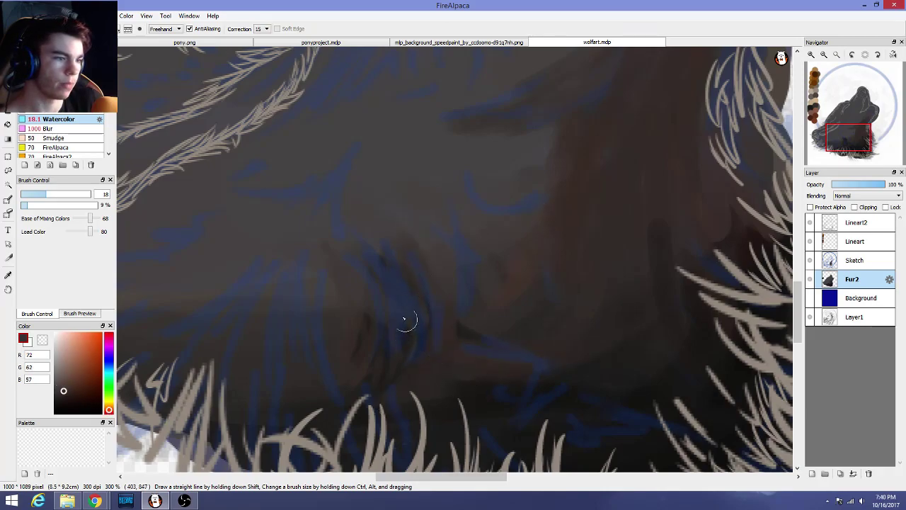
pyautogui.scroll(-5, 473, 389)
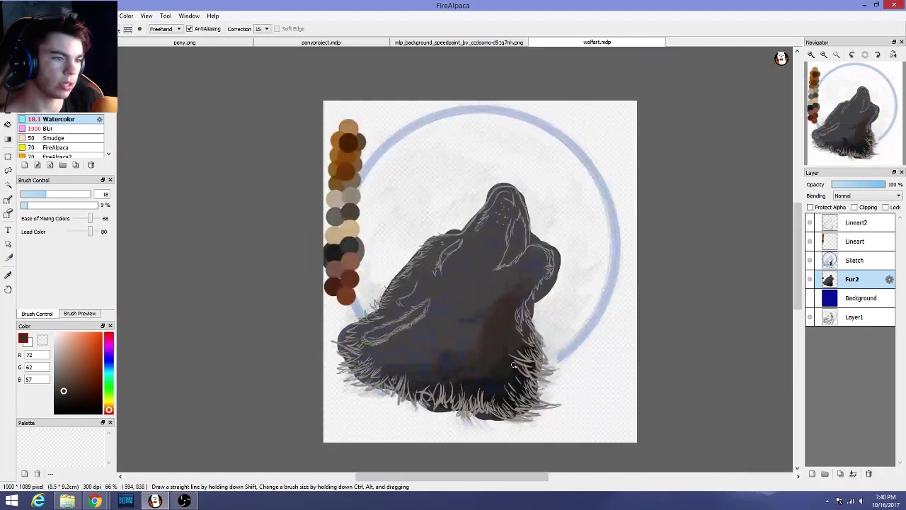
# Darken the lower chest fur with sampled dark gray RGB 45, 44, 44 and blend it with sampled brown RGB 68, 59, 53
pyautogui.scroll(4, 511, 382)
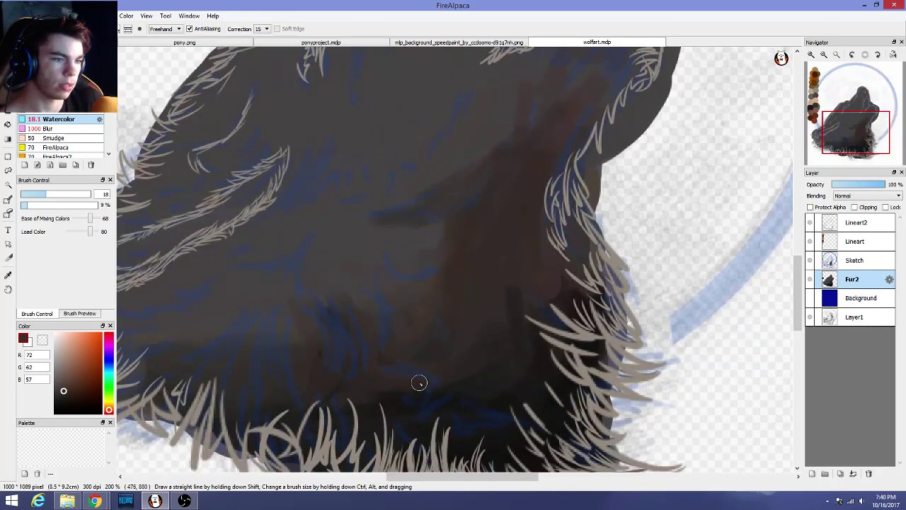
pyautogui.keyDown('alt'); pyautogui.click(467, 379); pyautogui.keyUp('alt')
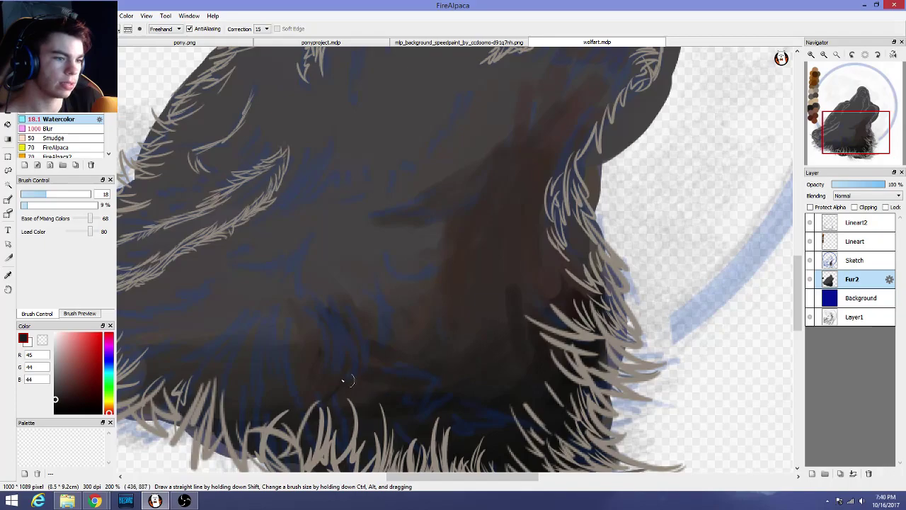
pyautogui.moveTo(316, 305)
pyautogui.mouseDown()
pyautogui.moveTo(315, 376)
pyautogui.moveTo(328, 392)
pyautogui.mouseUp()
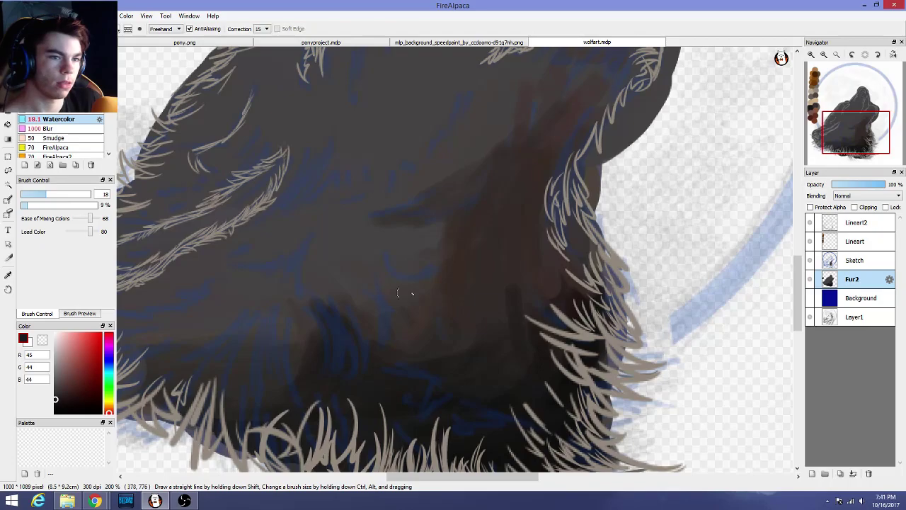
pyautogui.keyDown('alt'); pyautogui.click(390, 374); pyautogui.keyUp('alt')
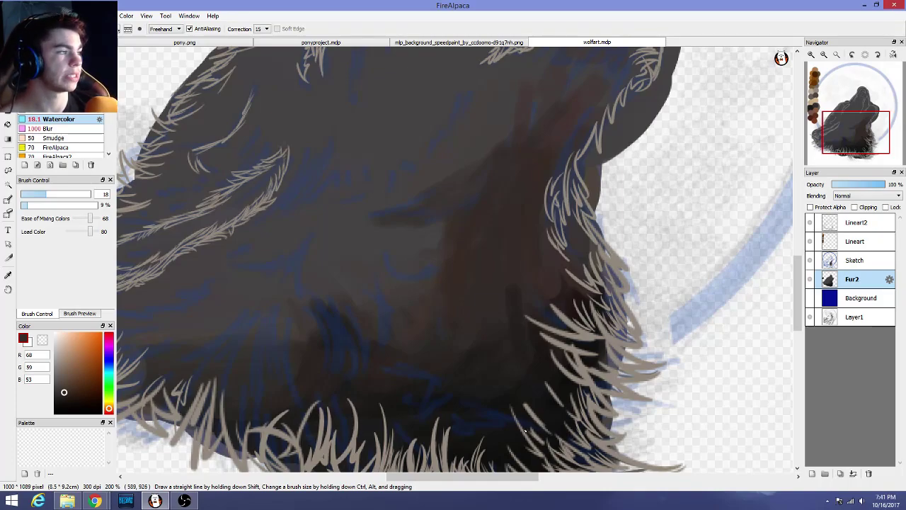
# Check the whole wolf's fur against the blue Background layer by showing that layer and hiding it again
pyautogui.scroll(-3, 328, 366)
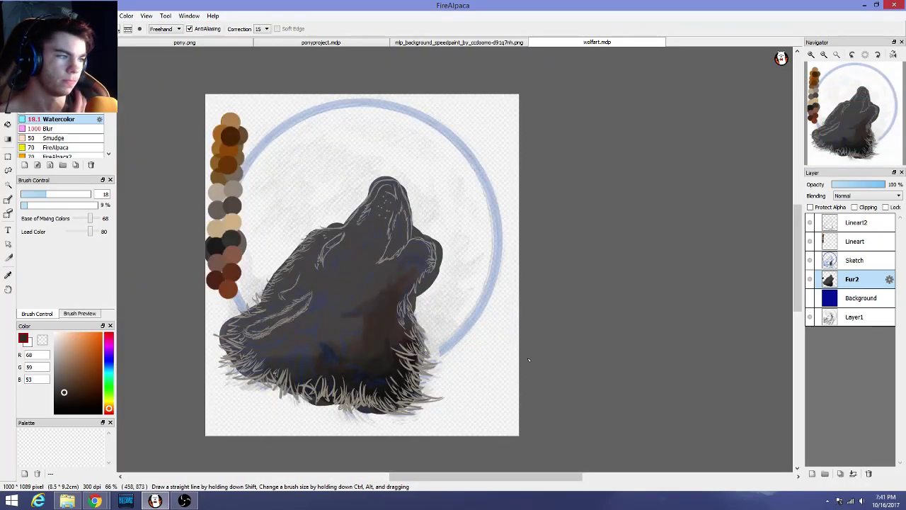
pyautogui.click(811, 299)
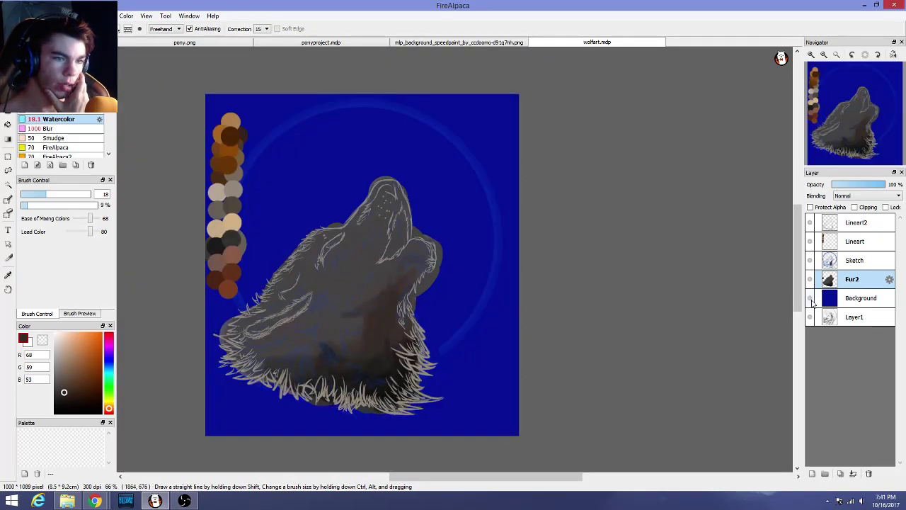
pyautogui.click(811, 299)
pyautogui.scroll(2, 394, 286)
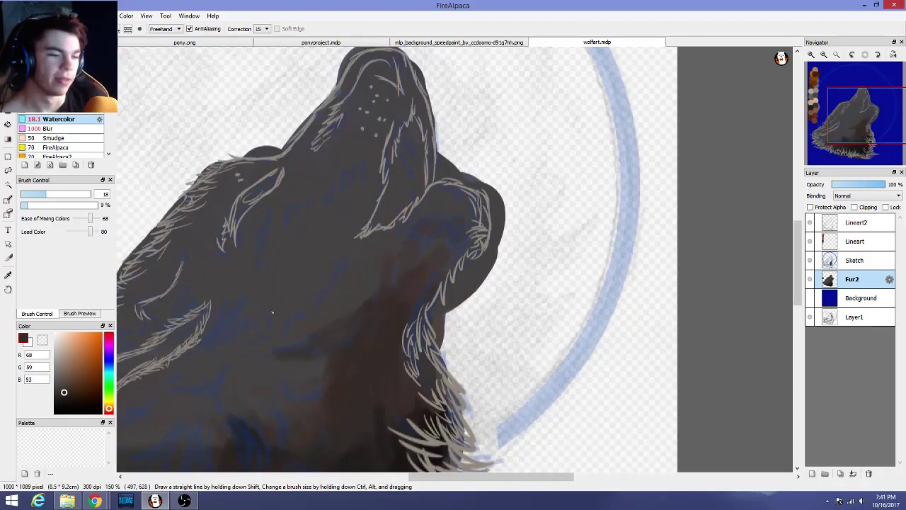
pyautogui.scroll(-1, 332, 315)
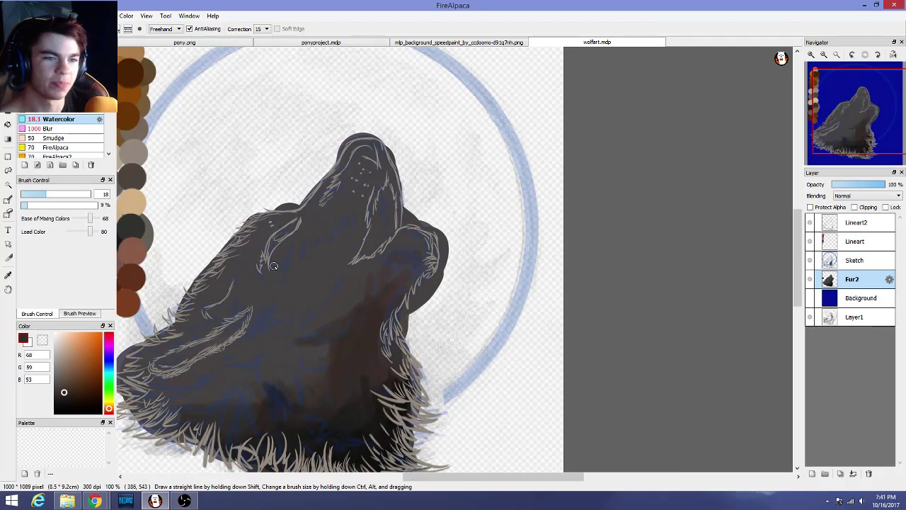
# Paint light grey-brown fur (RGB 137, 126, 109) along the wolf's lower jaw and into the throat with the Watercolor brush
pyautogui.scroll(3, 273, 266)
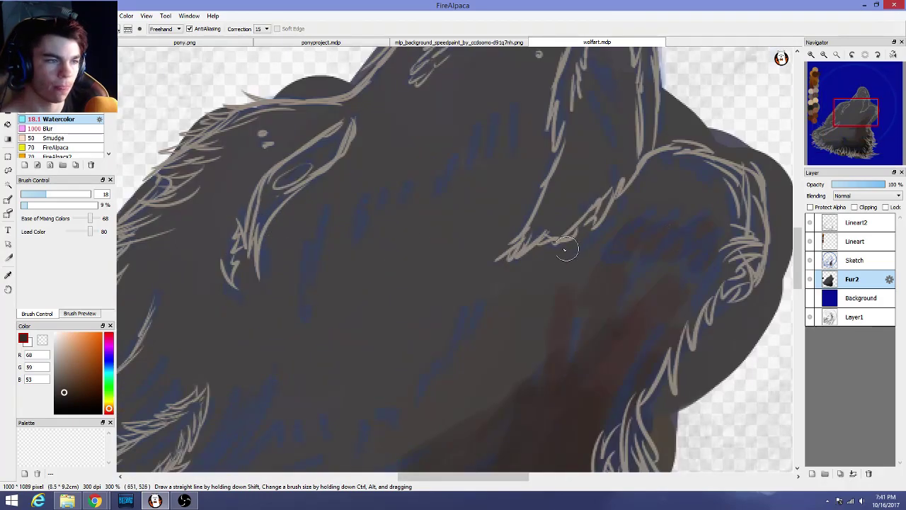
pyautogui.keyDown('alt'); pyautogui.click(524, 249); pyautogui.keyUp('alt')
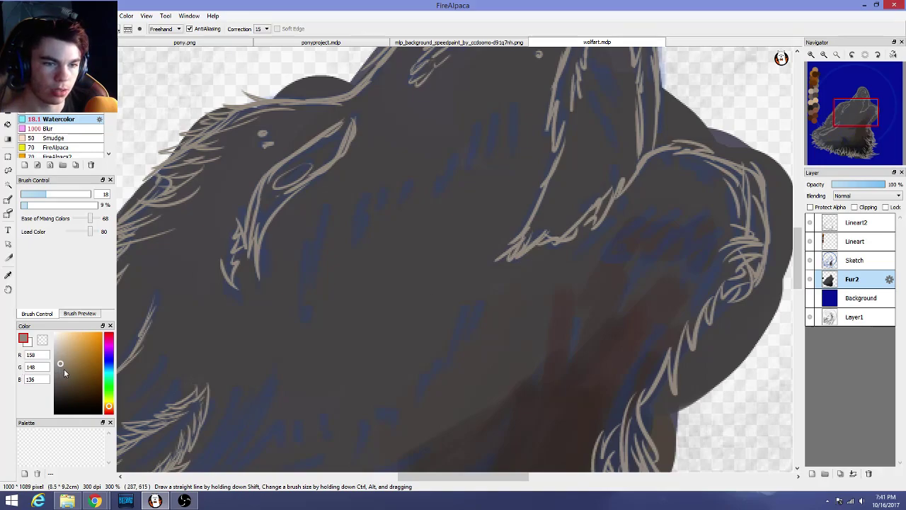
pyautogui.click(64, 371)
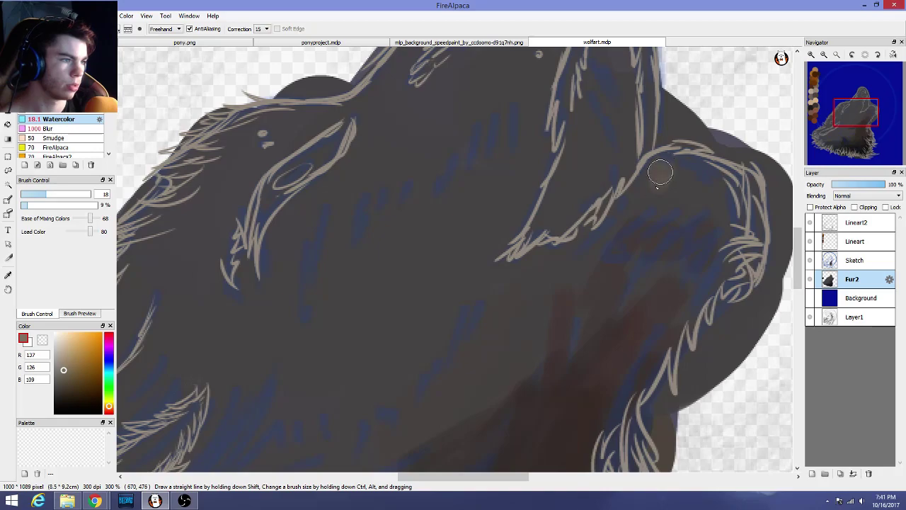
pyautogui.moveTo(660, 172)
pyautogui.mouseDown()
pyautogui.moveTo(675, 189)
pyautogui.moveTo(676, 164)
pyautogui.moveTo(716, 206)
pyautogui.moveTo(702, 172)
pyautogui.moveTo(719, 201)
pyautogui.moveTo(723, 264)
pyautogui.moveTo(750, 258)
pyautogui.moveTo(736, 269)
pyautogui.moveTo(734, 203)
pyautogui.moveTo(721, 172)
pyautogui.moveTo(722, 182)
pyautogui.moveTo(667, 189)
pyautogui.moveTo(659, 163)
pyautogui.moveTo(669, 179)
pyautogui.moveTo(610, 226)
pyautogui.moveTo(651, 205)
pyautogui.moveTo(589, 229)
pyautogui.moveTo(546, 272)
pyautogui.mouseUp()
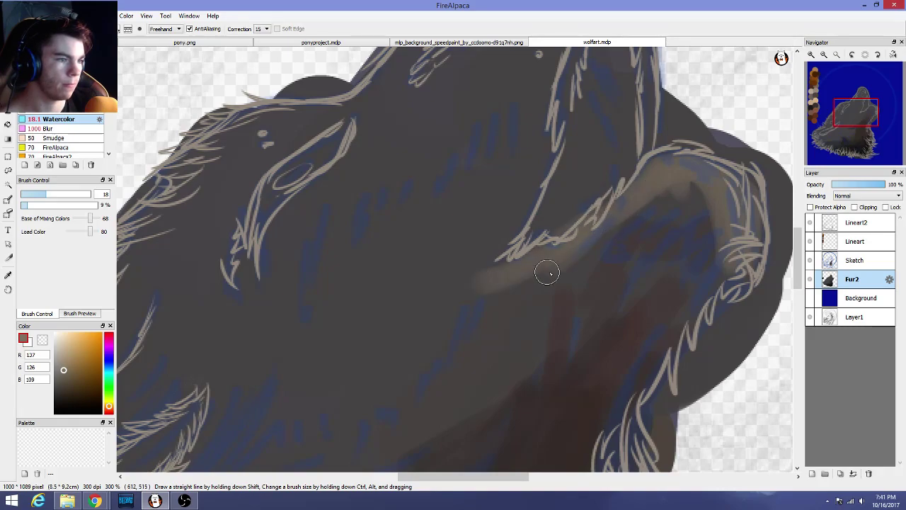
pyautogui.moveTo(665, 197)
pyautogui.mouseDown()
pyautogui.moveTo(625, 241)
pyautogui.moveTo(708, 194)
pyautogui.moveTo(707, 213)
pyautogui.moveTo(681, 202)
pyautogui.moveTo(704, 182)
pyautogui.moveTo(716, 232)
pyautogui.moveTo(591, 387)
pyautogui.mouseUp()
# Blend the jaw highlight into the throat with the dark brown-grey tone (RGB 72, 61, 57) sampled from the fur
pyautogui.keyDown('alt'); pyautogui.click(592, 389); pyautogui.keyUp('alt')
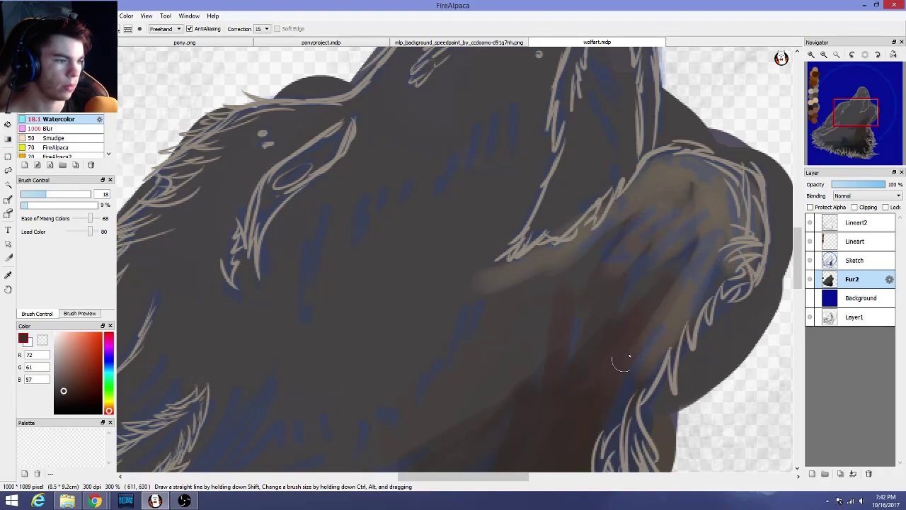
pyautogui.moveTo(675, 256); pyautogui.dragTo(633, 368)
pyautogui.keyDown('alt'); pyautogui.click(687, 259); pyautogui.keyUp('alt')
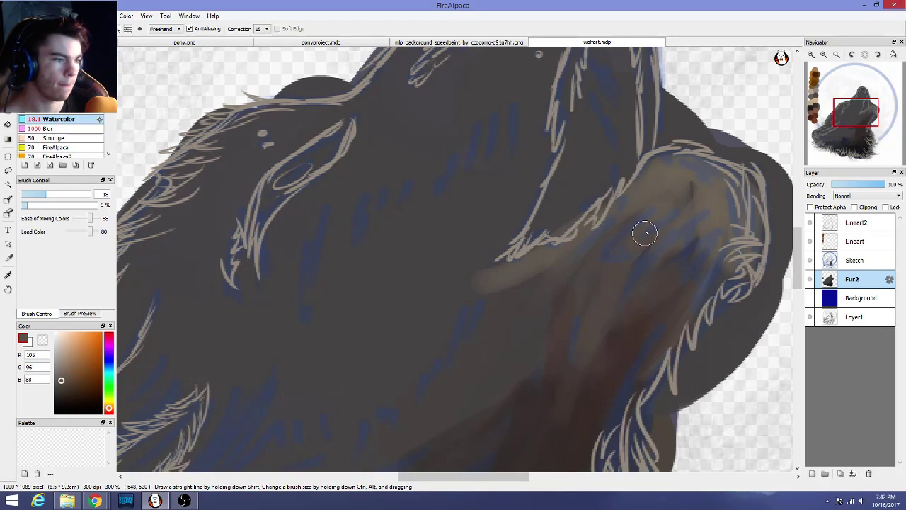
# Paint fur strokes down the throat beneath the jaw using sampled brown-greys RGB 68, 58, 53 and 99, 90, 84
pyautogui.keyDown('alt'); pyautogui.click(573, 422); pyautogui.keyUp('alt')
pyautogui.moveTo(595, 332); pyautogui.dragTo(584, 357)
pyautogui.moveTo(739, 235); pyautogui.dragTo(693, 291)
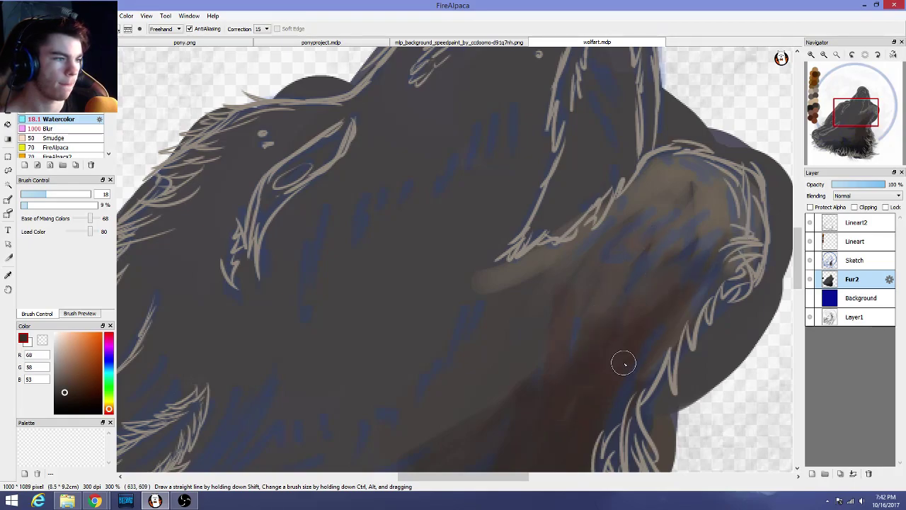
pyautogui.moveTo(720, 225); pyautogui.dragTo(684, 327)
pyautogui.moveTo(623, 266)
pyautogui.mouseDown()
pyautogui.moveTo(564, 390)
pyautogui.moveTo(617, 308)
pyautogui.mouseUp()
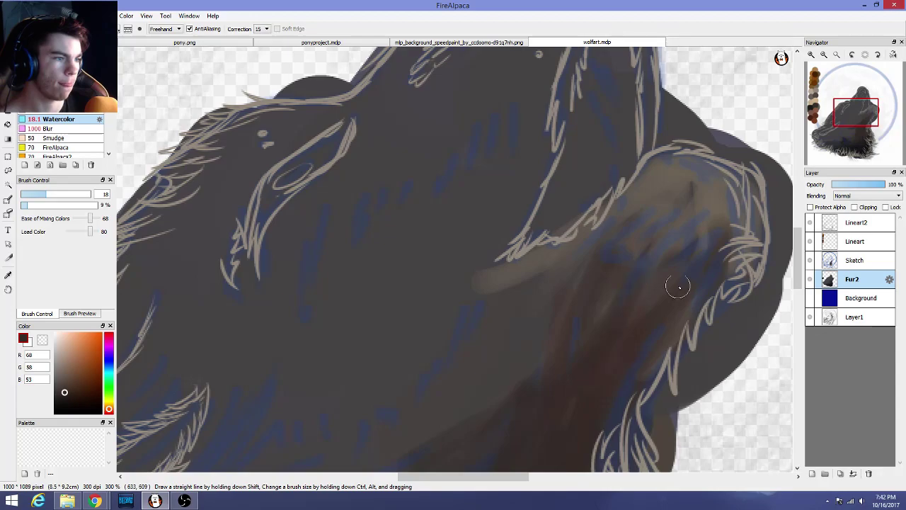
pyautogui.keyDown('alt'); pyautogui.click(624, 240); pyautogui.keyUp('alt')
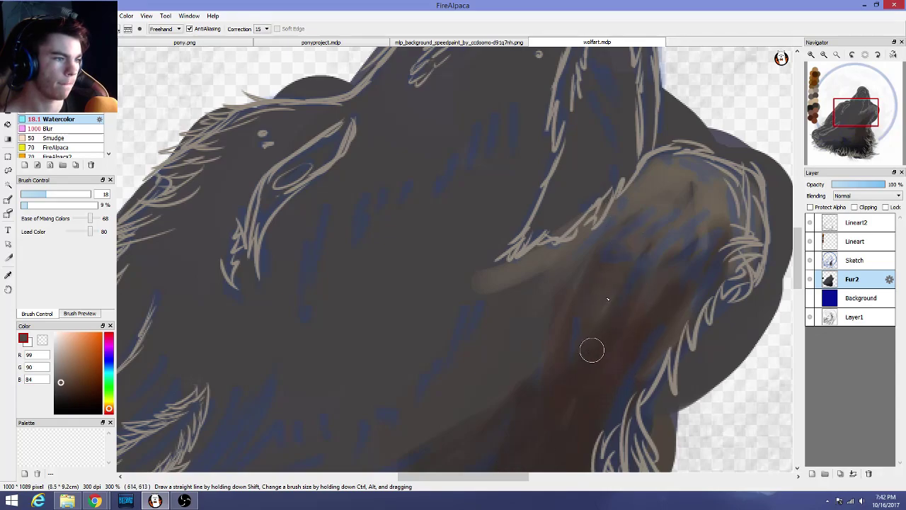
pyautogui.moveTo(686, 273); pyautogui.dragTo(671, 309)
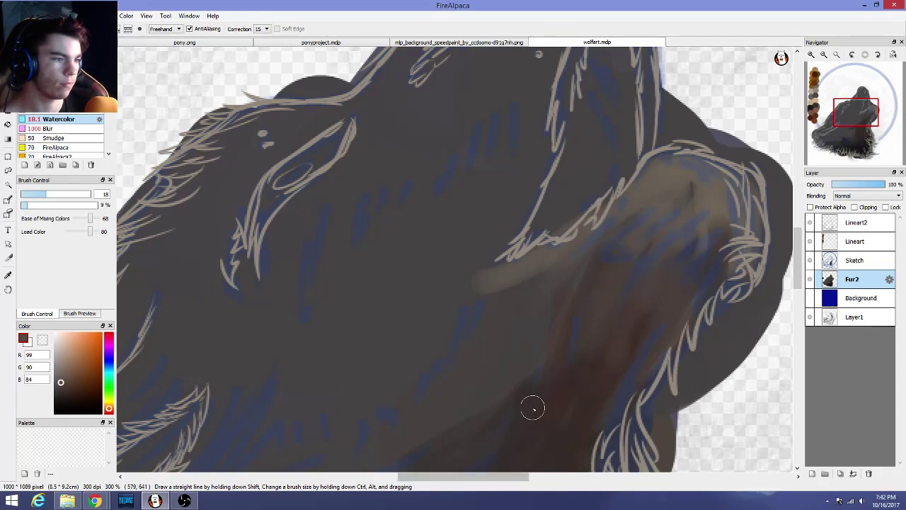
# Lower the brush opacity to 4% and soften the throat shading with the grey-brown (RGB 121, 111, 100) sampled from the jaw
pyautogui.scroll(-2, 424, 286)
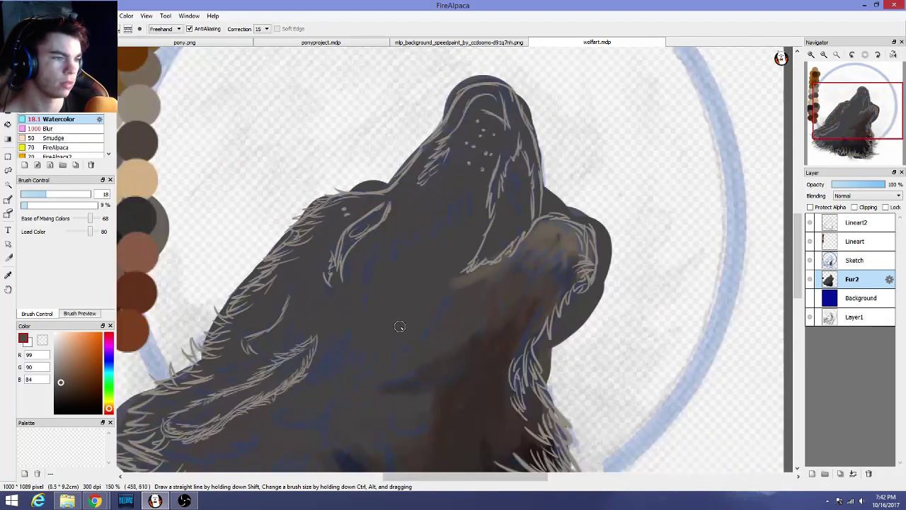
pyautogui.keyDown('alt'); pyautogui.click(486, 350); pyautogui.keyUp('alt')
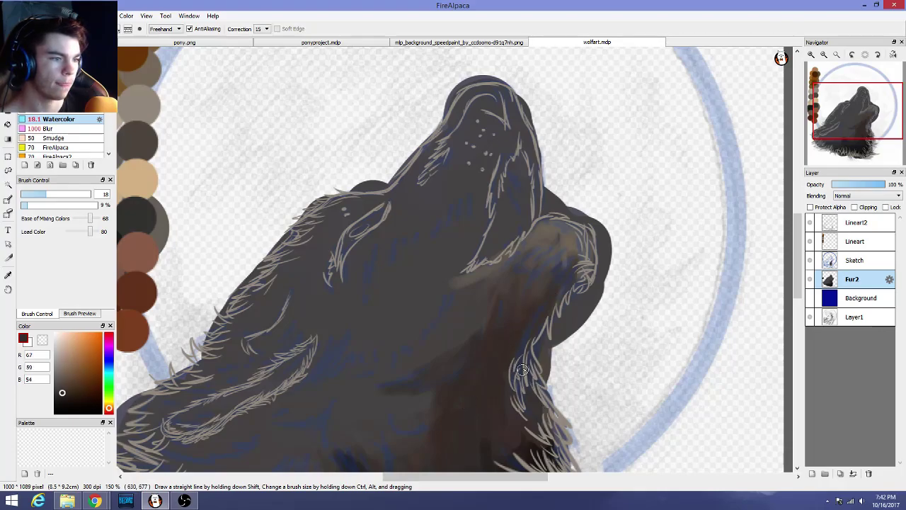
pyautogui.keyDown('alt'); pyautogui.click(551, 274); pyautogui.keyUp('alt')
pyautogui.keyDown('alt'); pyautogui.click(545, 230); pyautogui.keyUp('alt')
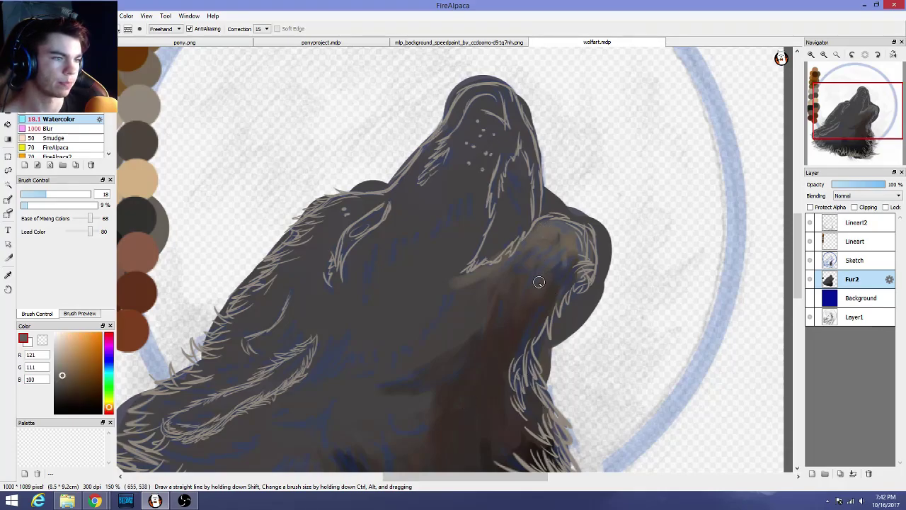
pyautogui.click(24, 206)
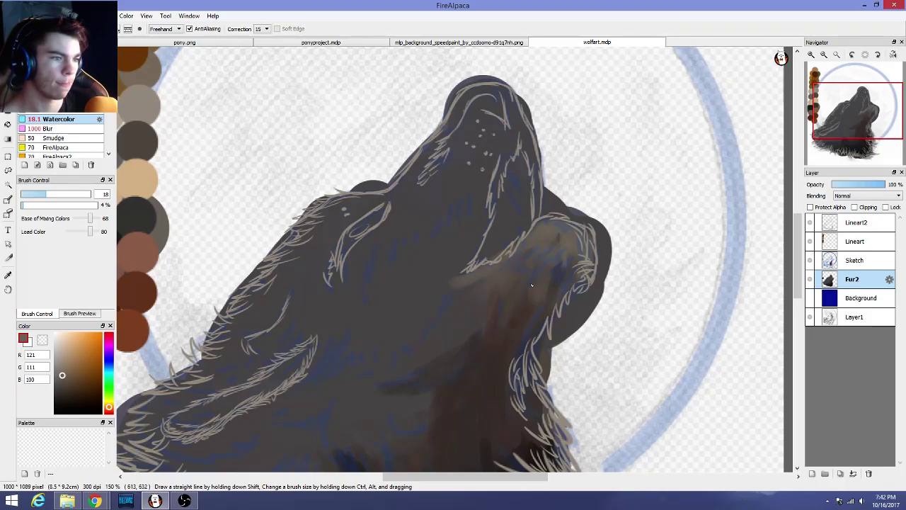
# Hide the Sketch layer to examine the fur shading on the whole wolf, and show the layer again
pyautogui.scroll(-2, 545, 354)
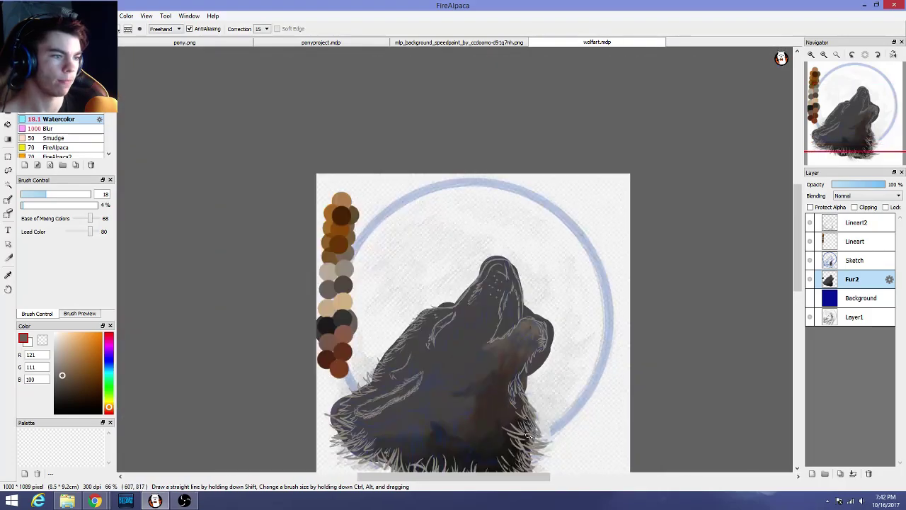
pyautogui.click(810, 261)
pyautogui.scroll(-2, 774, 285)
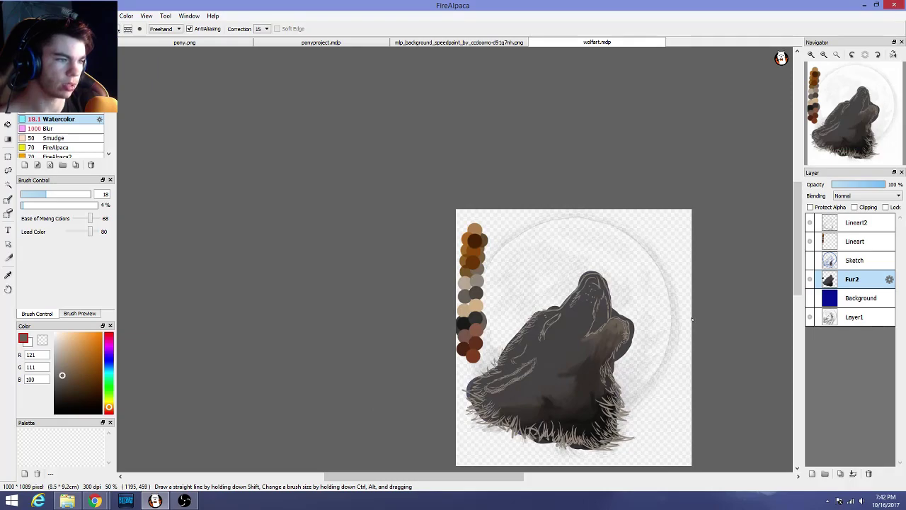
pyautogui.scroll(1, 572, 382)
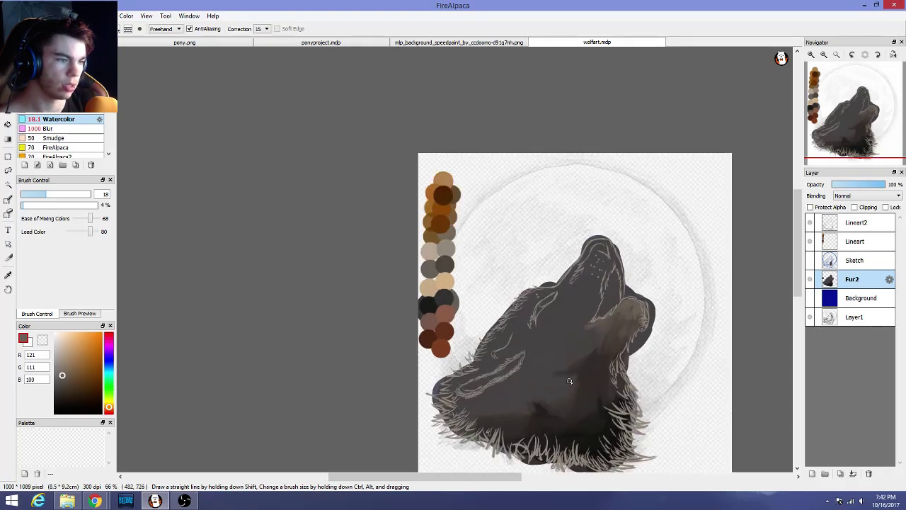
pyautogui.scroll(1, 569, 381)
pyautogui.scroll(-1, 621, 374)
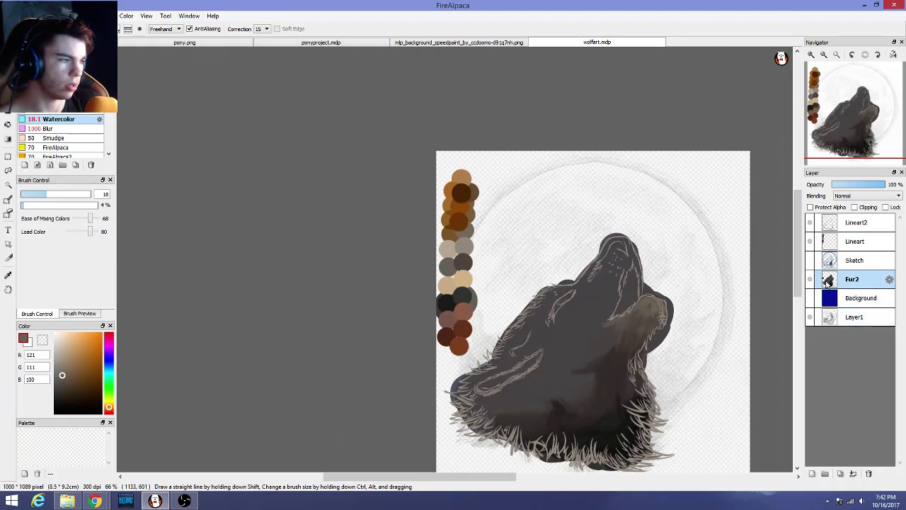
pyautogui.click(810, 260)
# Blend the shadows on the lower neck and chest with dark blue-grey and brown tones sampled from the surrounding fur
pyautogui.scroll(2, 632, 348)
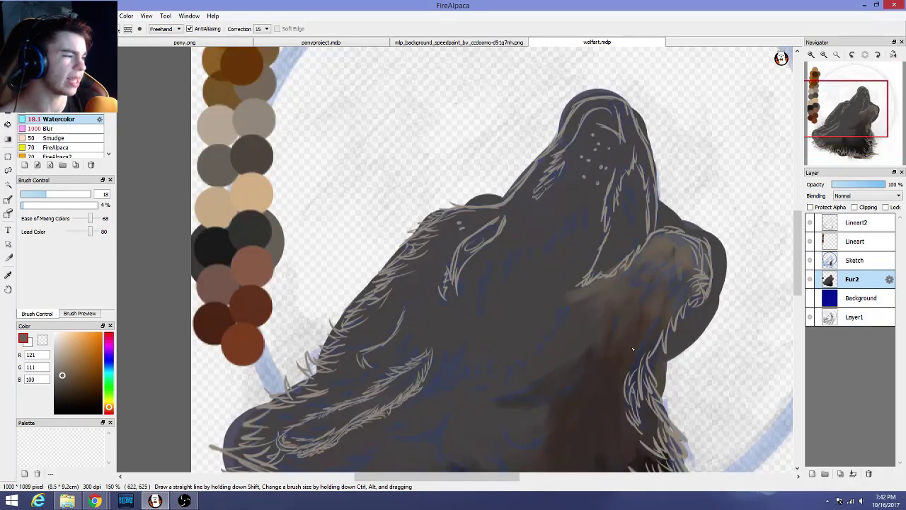
pyautogui.moveTo(797, 281); pyautogui.dragTo(797, 306)
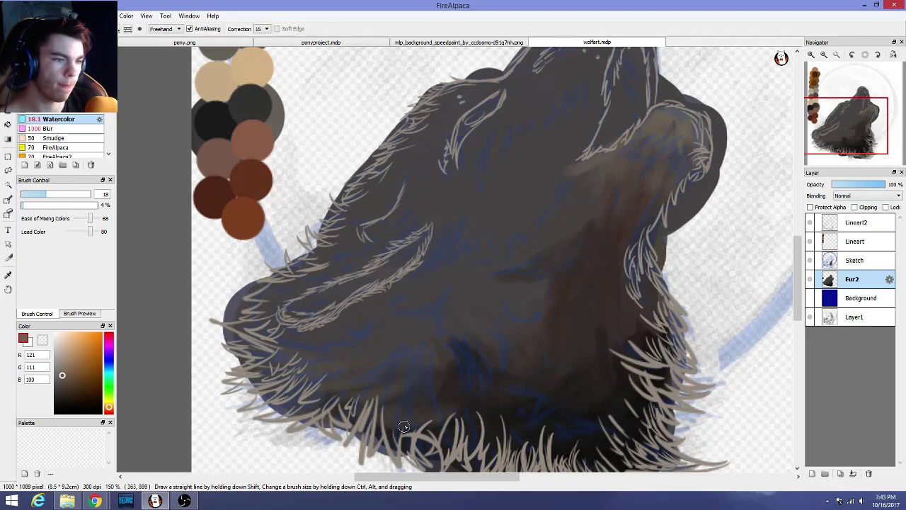
pyautogui.scroll(-2, 513, 403)
pyautogui.scroll(3, 557, 357)
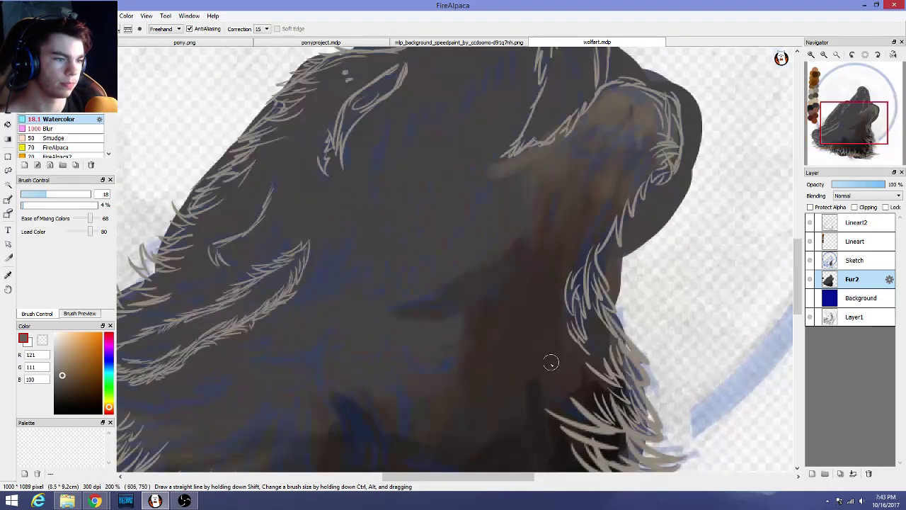
pyautogui.scroll(-2, 470, 384)
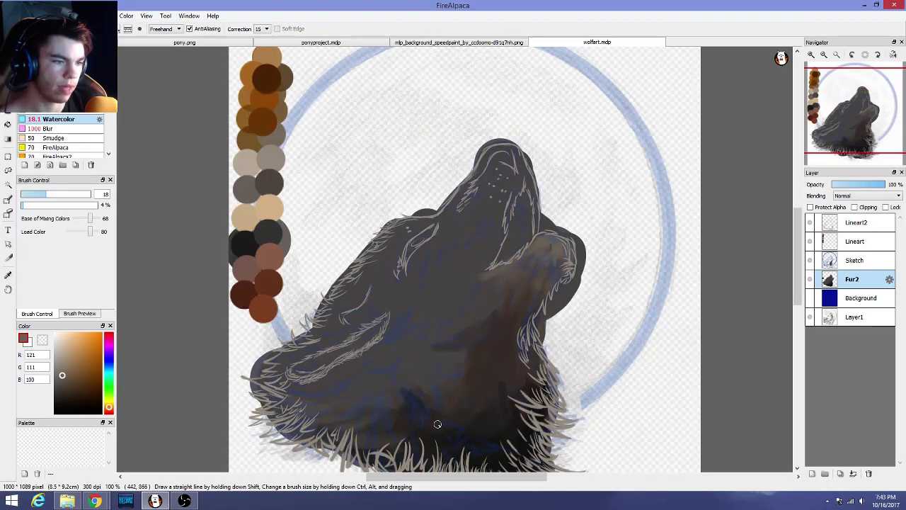
pyautogui.keyDown('alt'); pyautogui.click(458, 400); pyautogui.keyUp('alt')
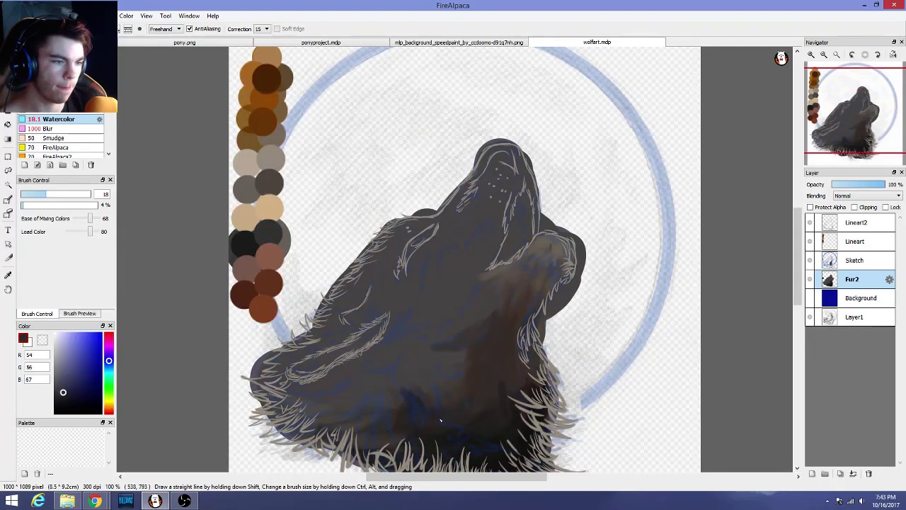
pyautogui.keyDown('alt'); pyautogui.click(488, 416); pyautogui.keyUp('alt')
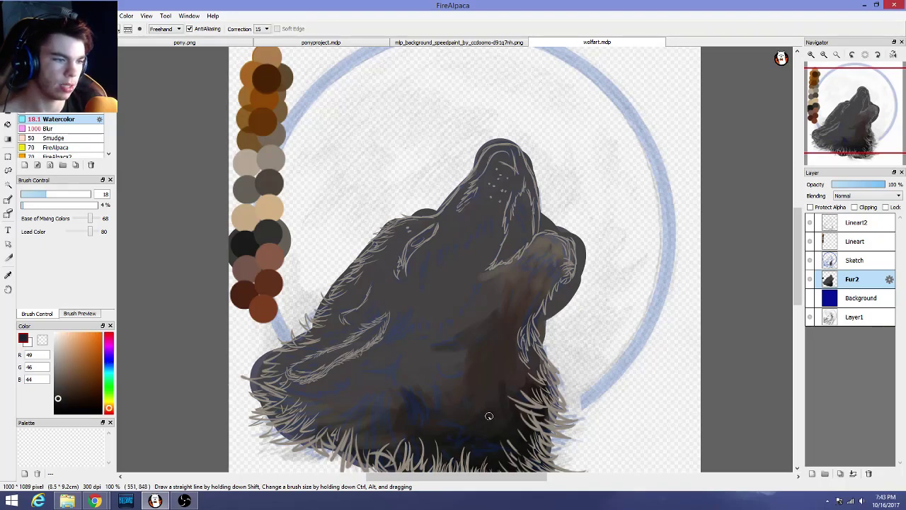
pyautogui.keyDown('alt'); pyautogui.click(513, 385); pyautogui.keyUp('alt')
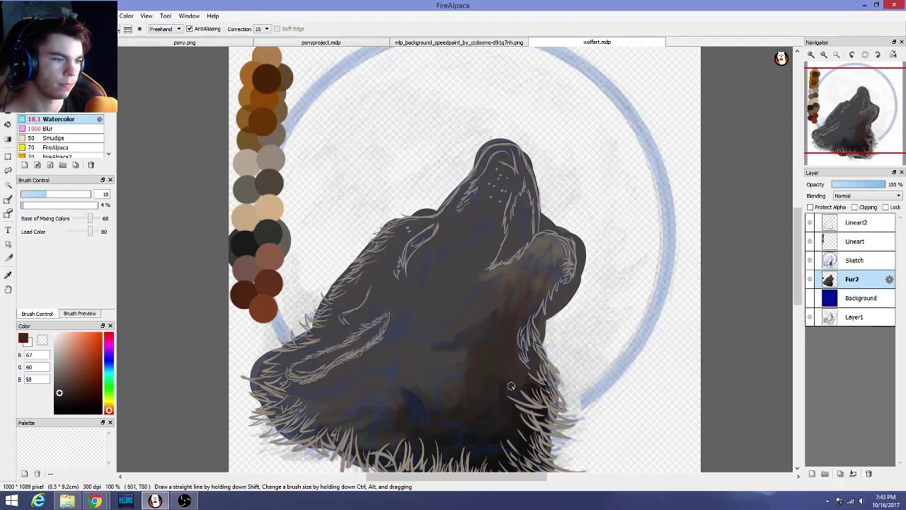
pyautogui.keyDown('alt'); pyautogui.click(506, 388); pyautogui.keyUp('alt')
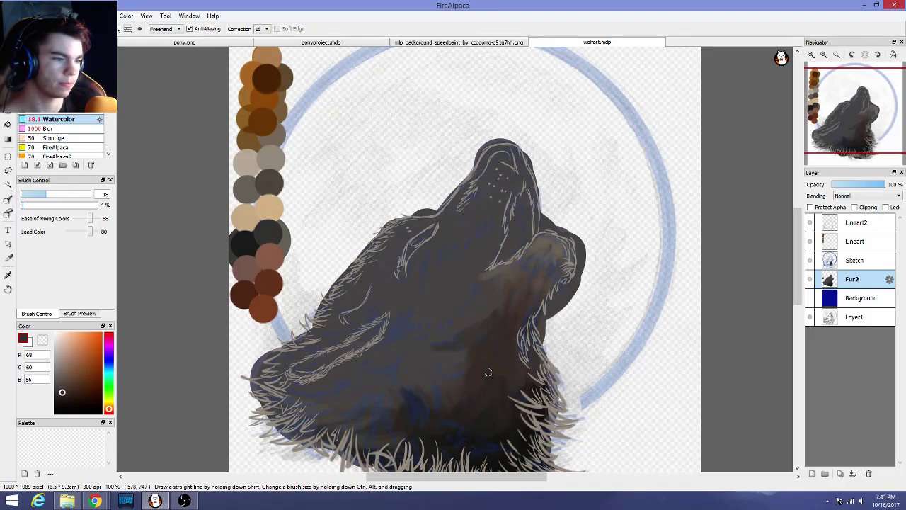
# Enlarge the Watercolor brush to 56 and smooth the transition between the grey cheek and the brown neck fur
pyautogui.scroll(-1, 401, 341)
pyautogui.scroll(3, 400, 341)
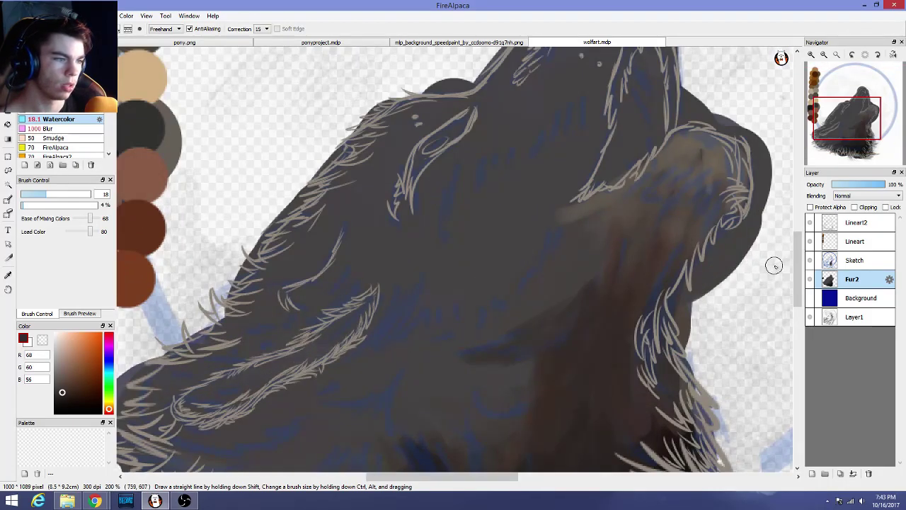
pyautogui.moveTo(63, 197); pyautogui.dragTo(75, 196)
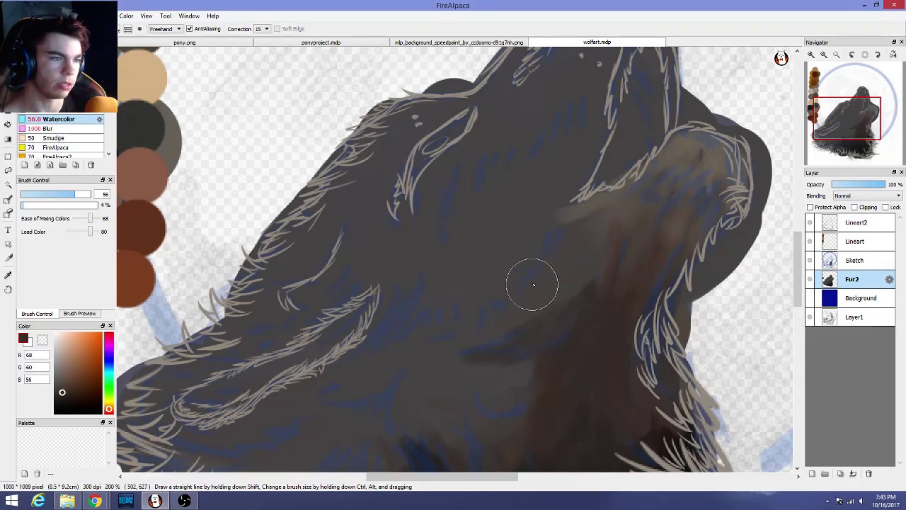
pyautogui.scroll(1, 533, 284)
pyautogui.scroll(-3, 533, 283)
pyautogui.scroll(1, 534, 284)
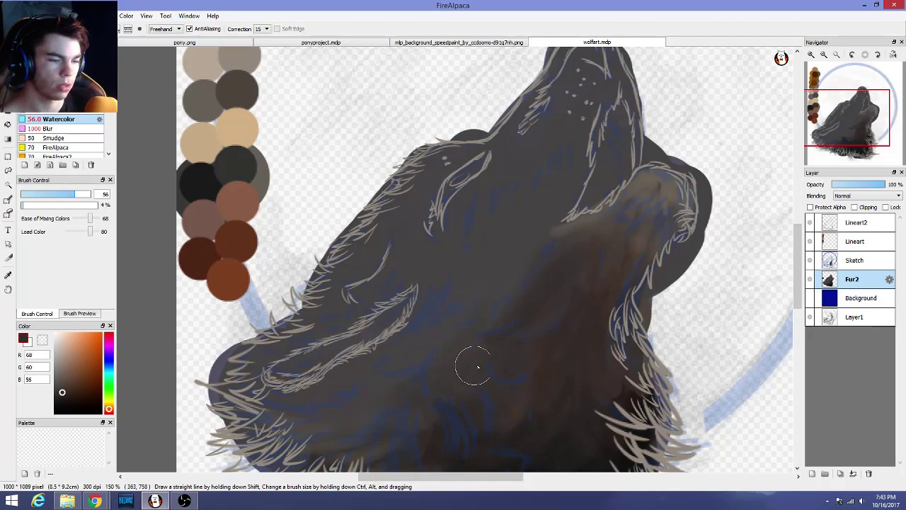
# Sample the neutral grey (RGB 85, 82, 82) from the cheek and blend it softly across the neck fur
pyautogui.scroll(-1, 480, 364)
pyautogui.keyDown('alt'); pyautogui.click(496, 293); pyautogui.keyUp('alt')
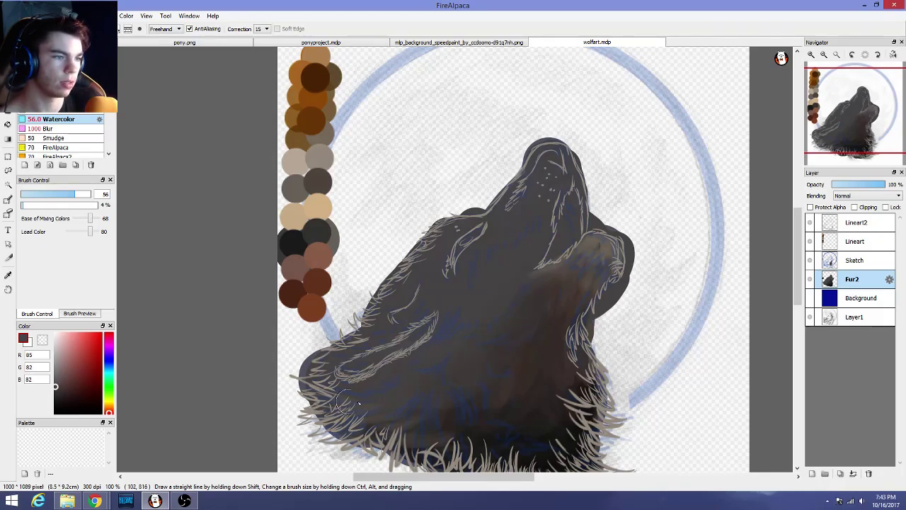
pyautogui.scroll(-1, 556, 298)
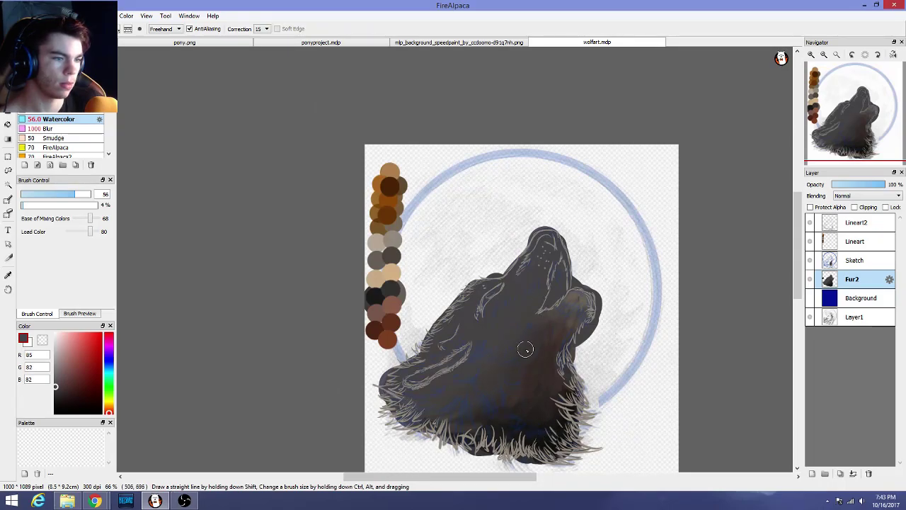
pyautogui.scroll(-2, 529, 378)
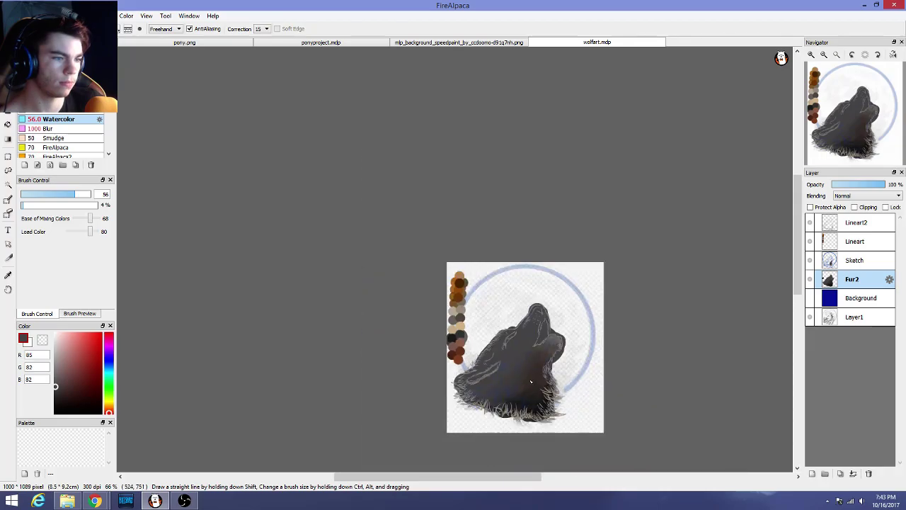
pyautogui.scroll(2, 540, 384)
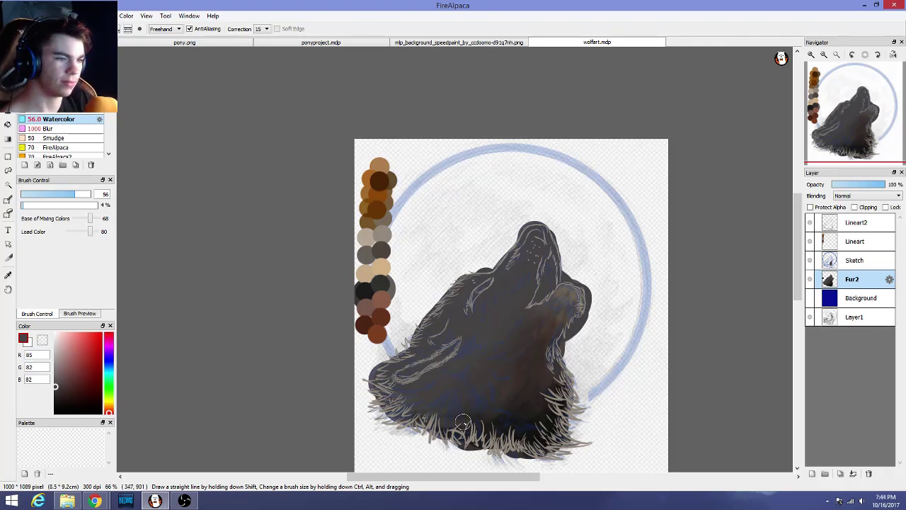
pyautogui.scroll(1, 462, 423)
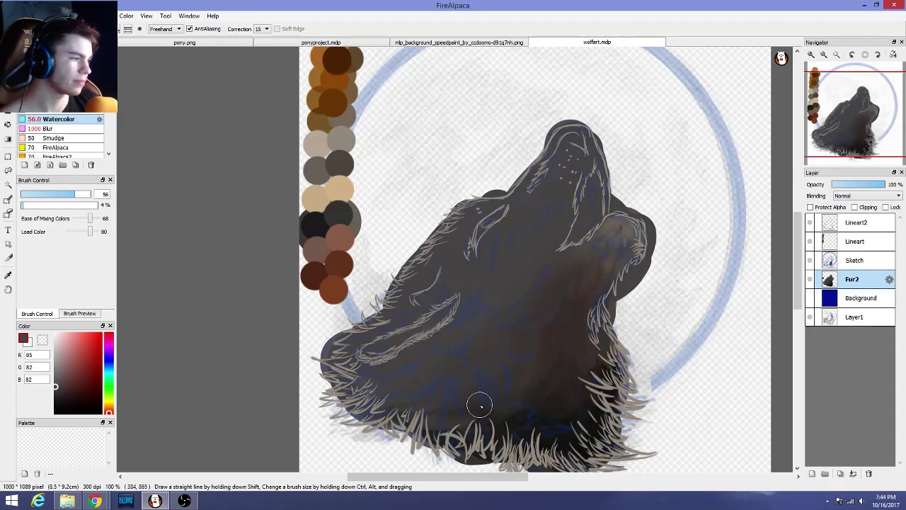
pyautogui.scroll(2, 469, 404)
pyautogui.scroll(-1, 471, 401)
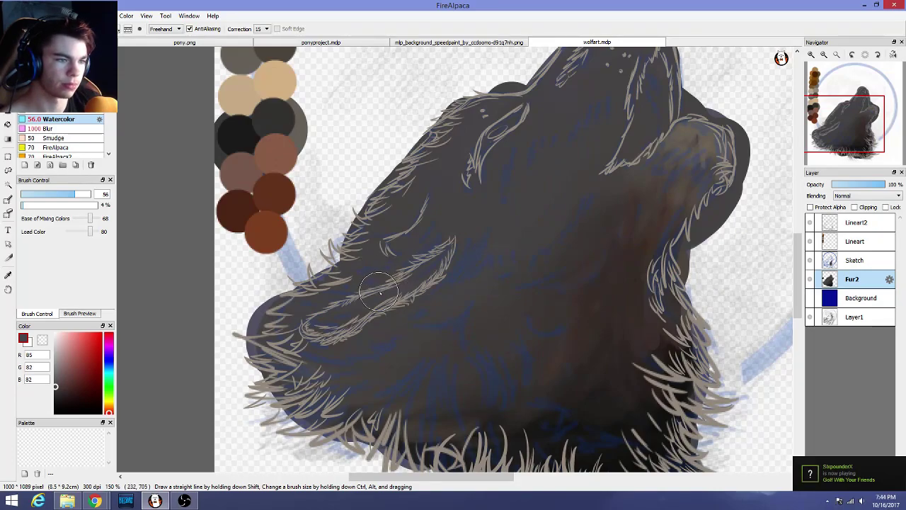
# Blend the fur around the wolf's ear with dark grey and grey-brown tones sampled from the surrounding fur
pyautogui.scroll(2, 379, 291)
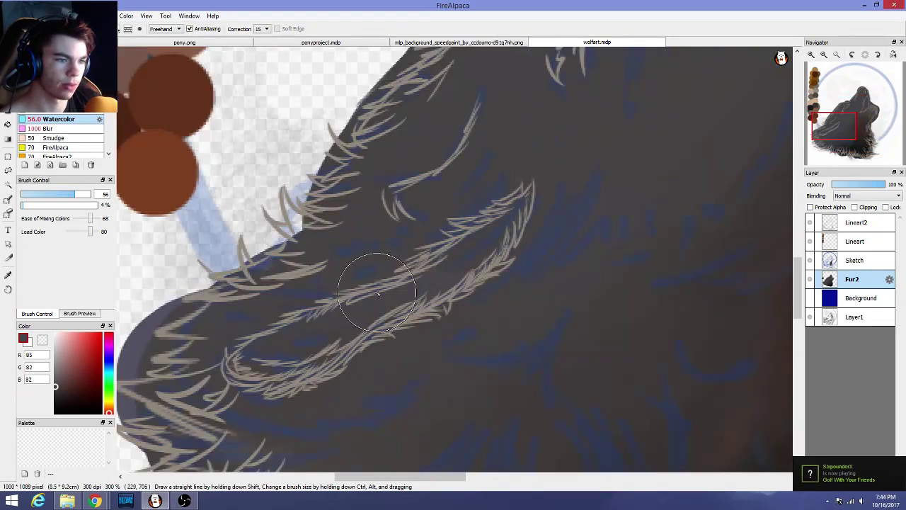
pyautogui.keyDown('alt'); pyautogui.click(730, 328); pyautogui.keyUp('alt')
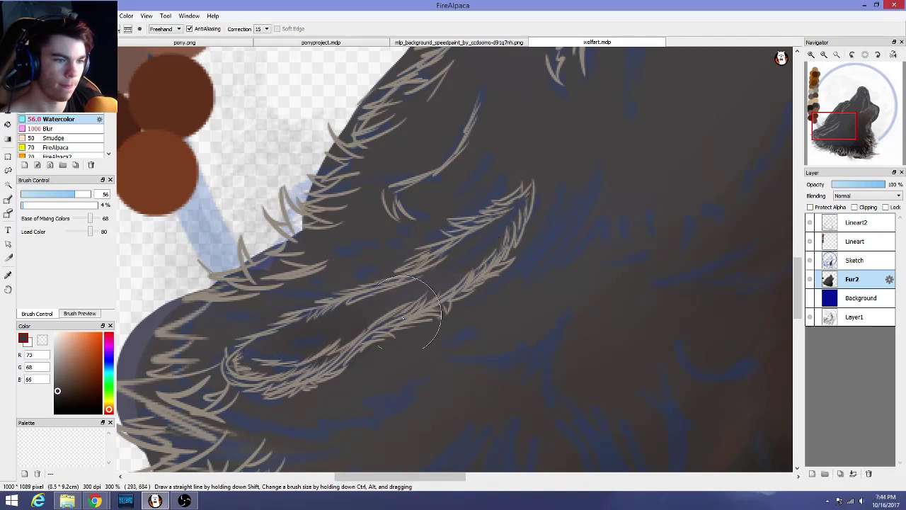
pyautogui.moveTo(403, 318)
pyautogui.mouseDown()
pyautogui.moveTo(502, 218)
pyautogui.moveTo(302, 346)
pyautogui.moveTo(456, 253)
pyautogui.moveTo(322, 339)
pyautogui.moveTo(361, 318)
pyautogui.moveTo(510, 332)
pyautogui.moveTo(485, 280)
pyautogui.moveTo(460, 297)
pyautogui.mouseUp()
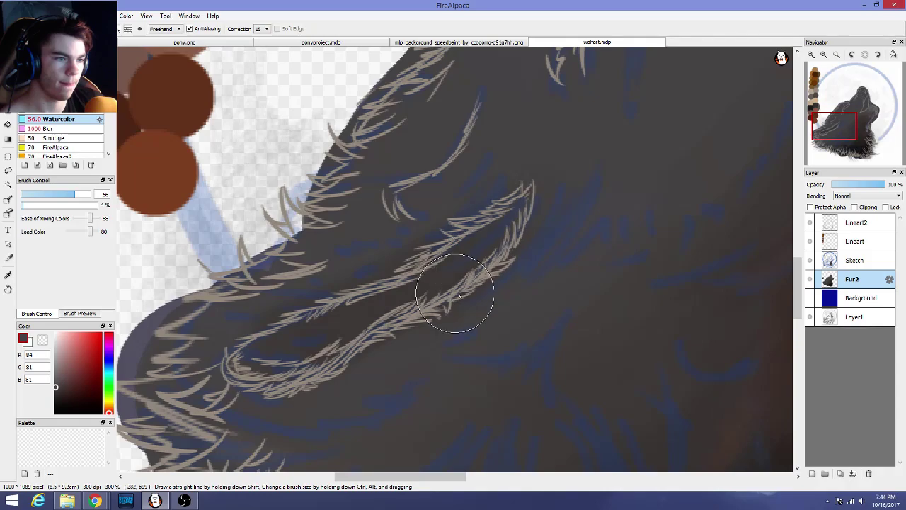
pyautogui.keyDown('alt'); pyautogui.click(762, 368); pyautogui.keyUp('alt')
pyautogui.moveTo(464, 246); pyautogui.dragTo(399, 340)
# Smooth the throat and lower neck fur with the dark brown (RGB 74, 64, 60)
pyautogui.scroll(-2, 516, 302)
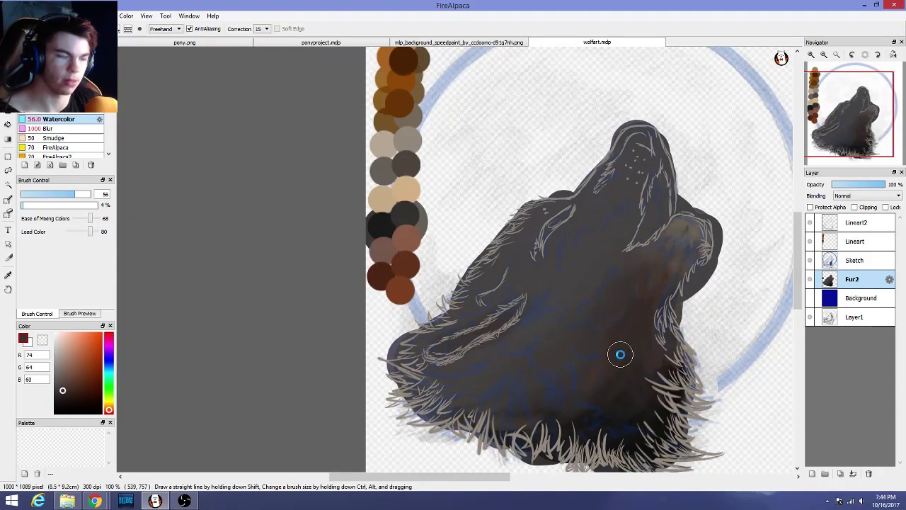
pyautogui.moveTo(627, 367); pyautogui.dragTo(646, 340)
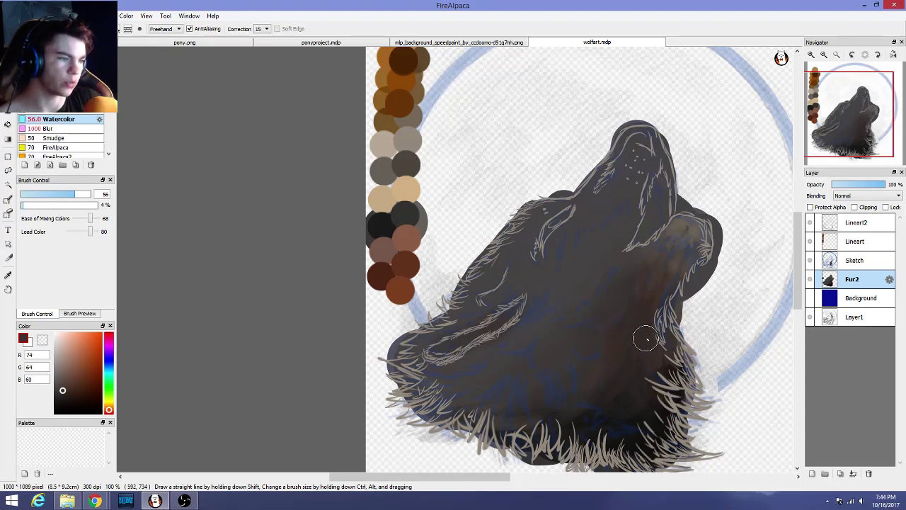
pyautogui.moveTo(654, 374)
pyautogui.mouseDown()
pyautogui.moveTo(647, 330)
pyautogui.moveTo(656, 323)
pyautogui.mouseUp()
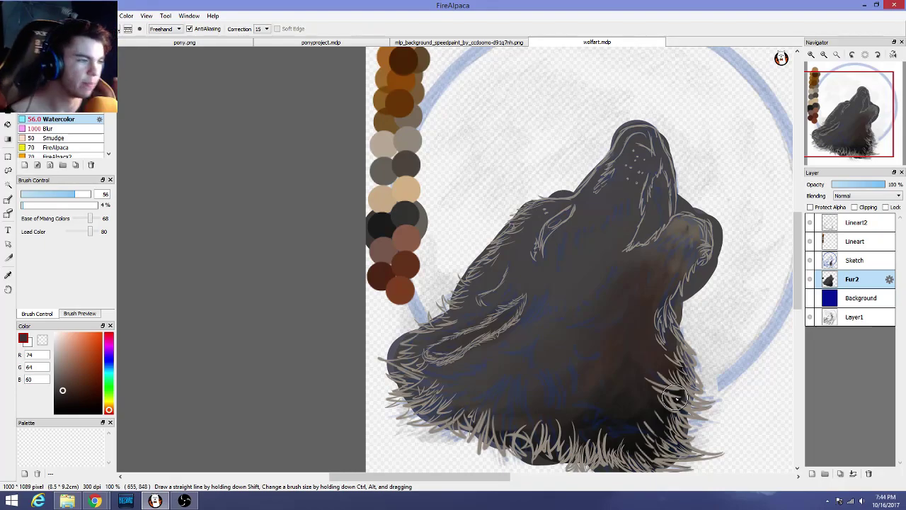
# Show the Background layer, toggle the Fur2 layer to examine the fur against the blue, and hide the Background layer again
pyautogui.click(811, 299)
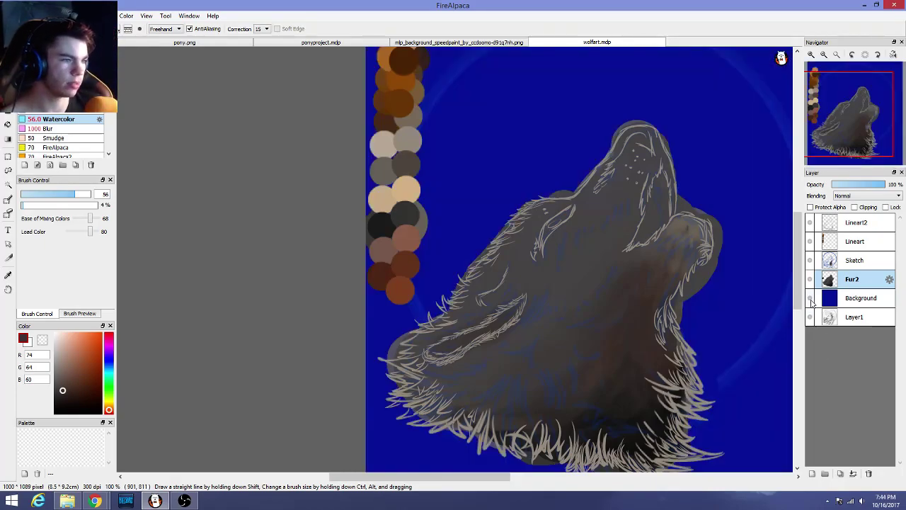
pyautogui.click(810, 280)
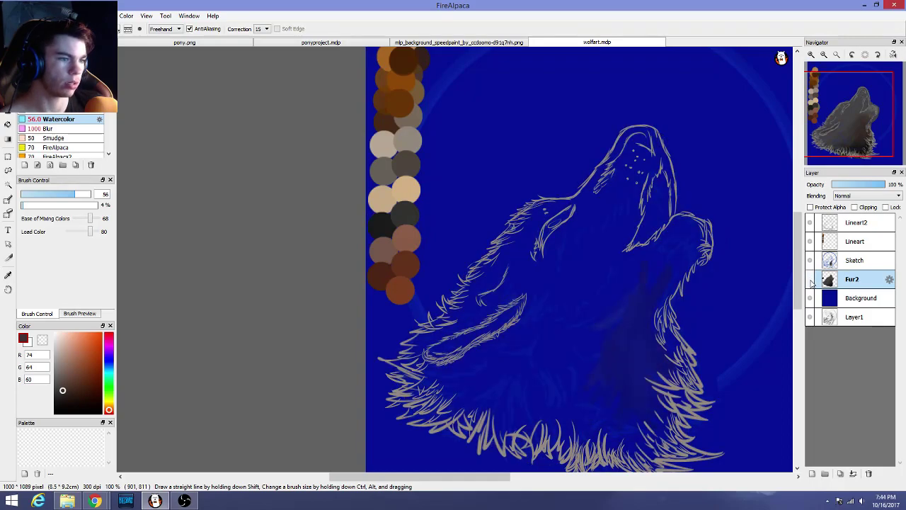
pyautogui.click(811, 279)
pyautogui.click(811, 280)
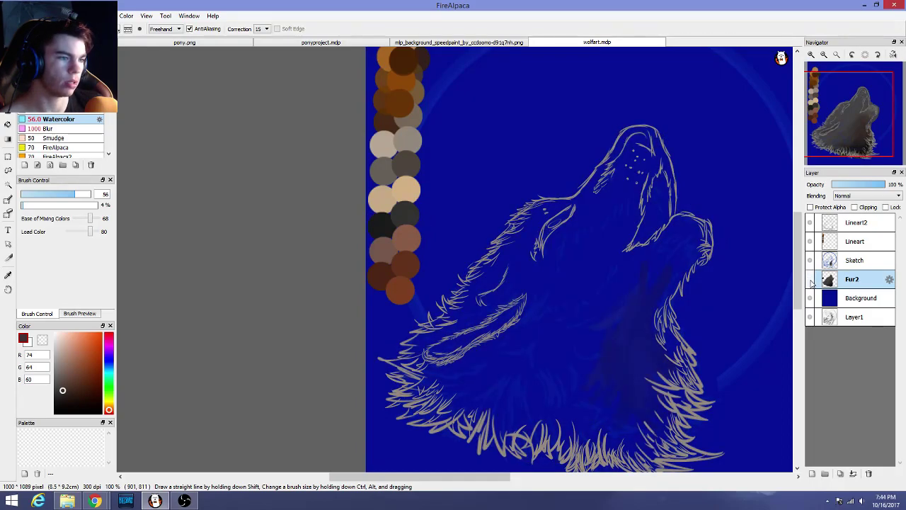
pyautogui.click(811, 280)
pyautogui.scroll(-2, 758, 308)
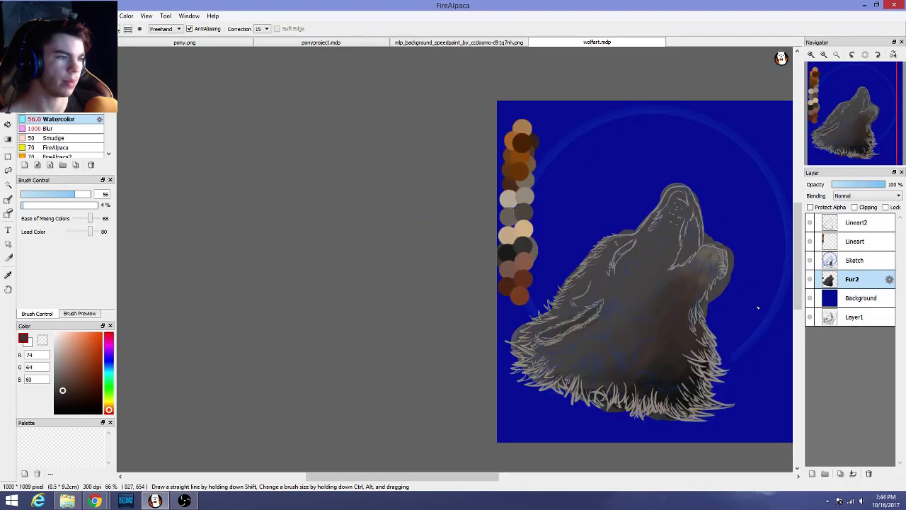
pyautogui.click(810, 298)
pyautogui.click(810, 299)
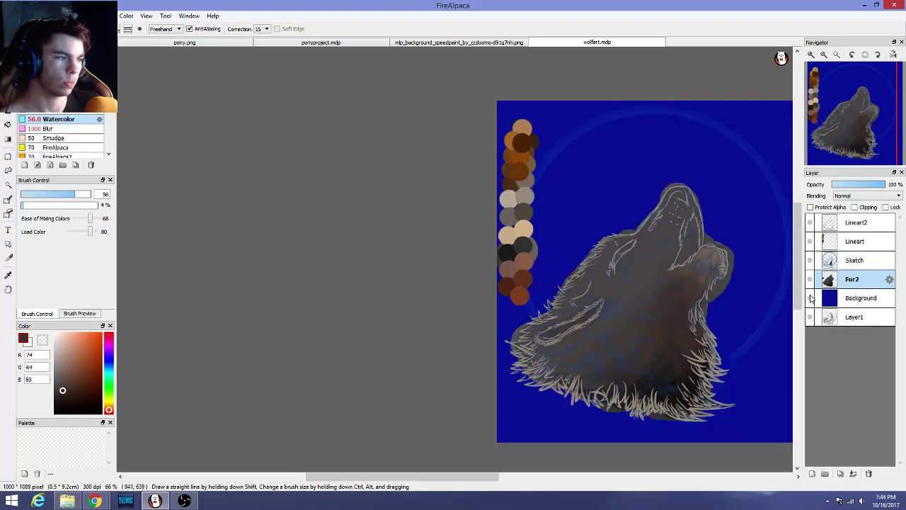
pyautogui.click(811, 279)
pyautogui.click(810, 280)
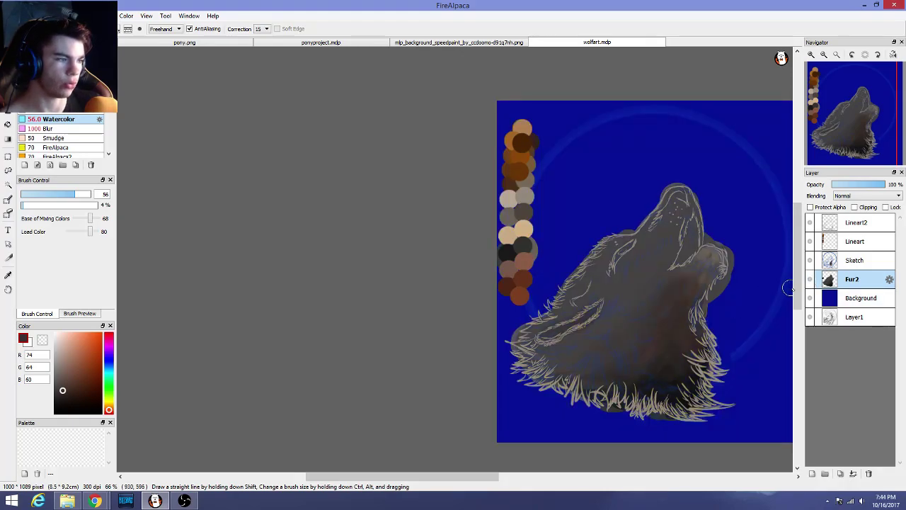
pyautogui.click(810, 280)
pyautogui.click(810, 280)
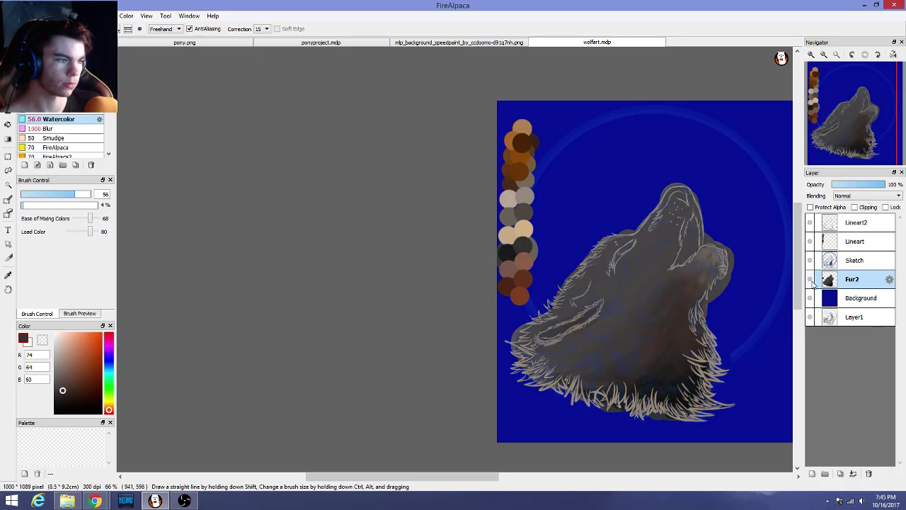
pyautogui.click(810, 299)
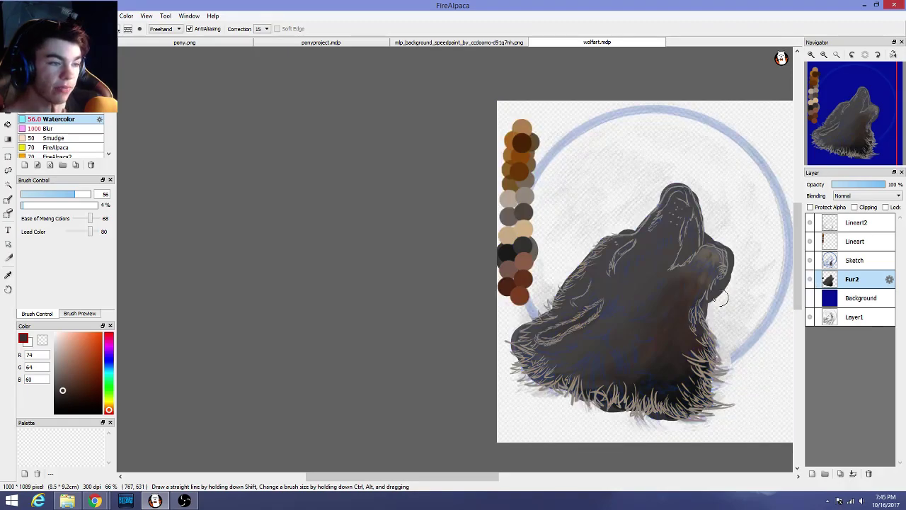
# Switch to Chrome to examine the gray wolf reference photo, and return to the painting in FireAlpaca
pyautogui.scroll(1, 674, 311)
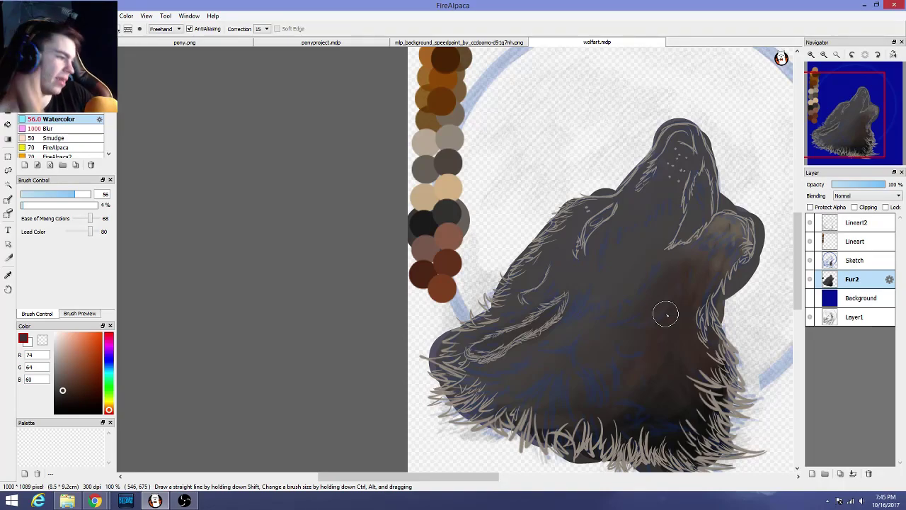
pyautogui.scroll(2, 626, 303)
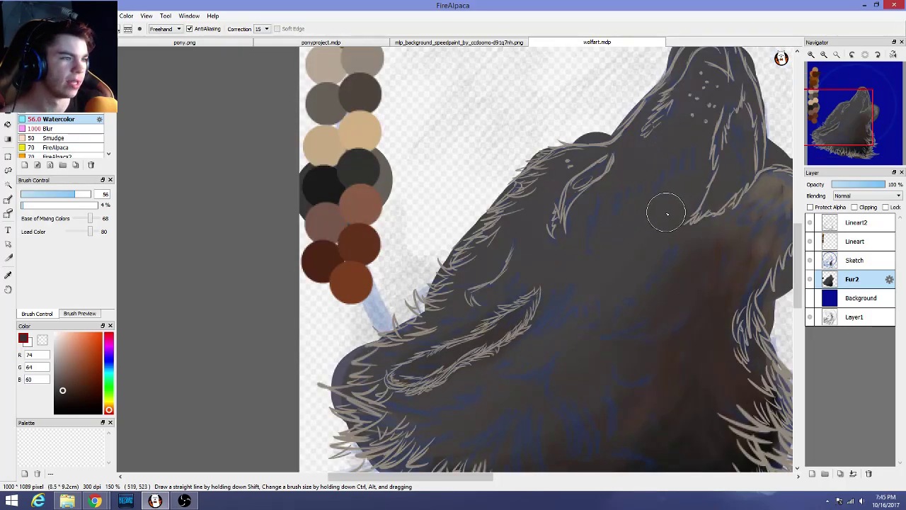
pyautogui.scroll(1, 591, 210)
pyautogui.scroll(-1, 593, 228)
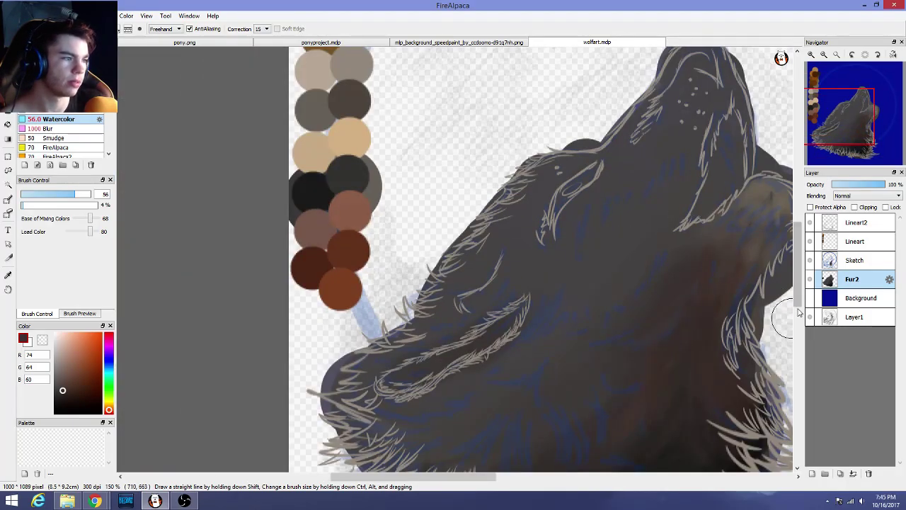
pyautogui.moveTo(797, 302); pyautogui.dragTo(797, 283)
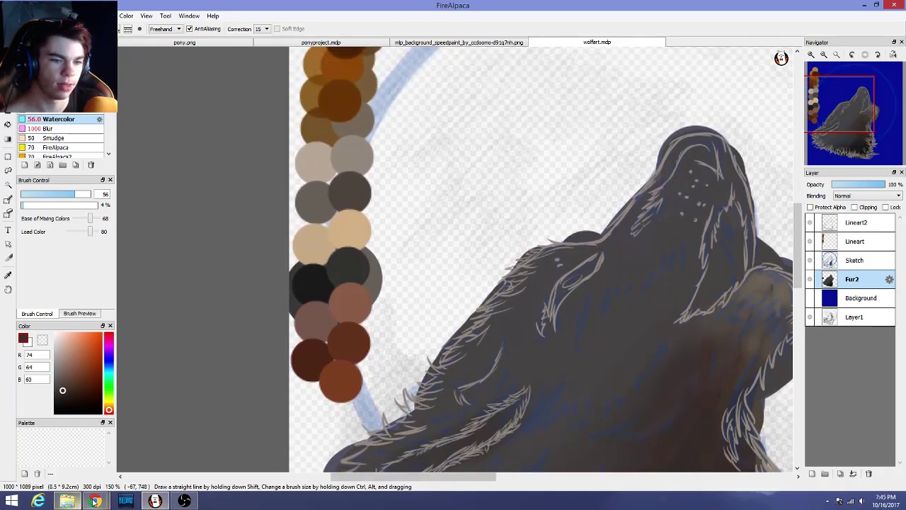
pyautogui.moveTo(94, 501)
pyautogui.moveTo(368, 453)
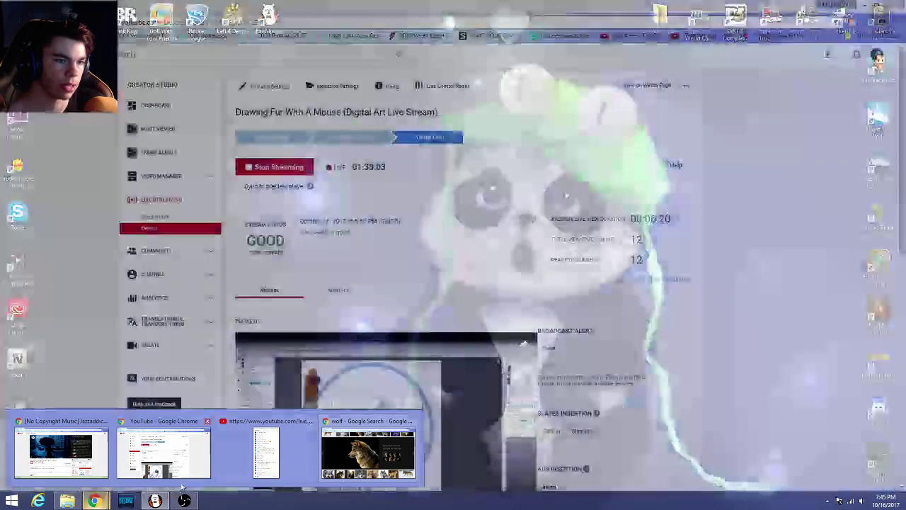
pyautogui.moveTo(168, 501)
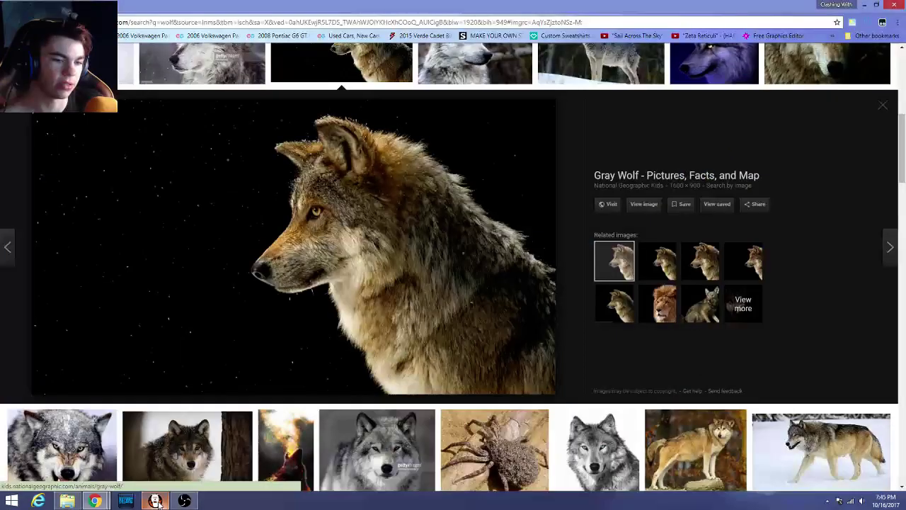
pyautogui.click(154, 501)
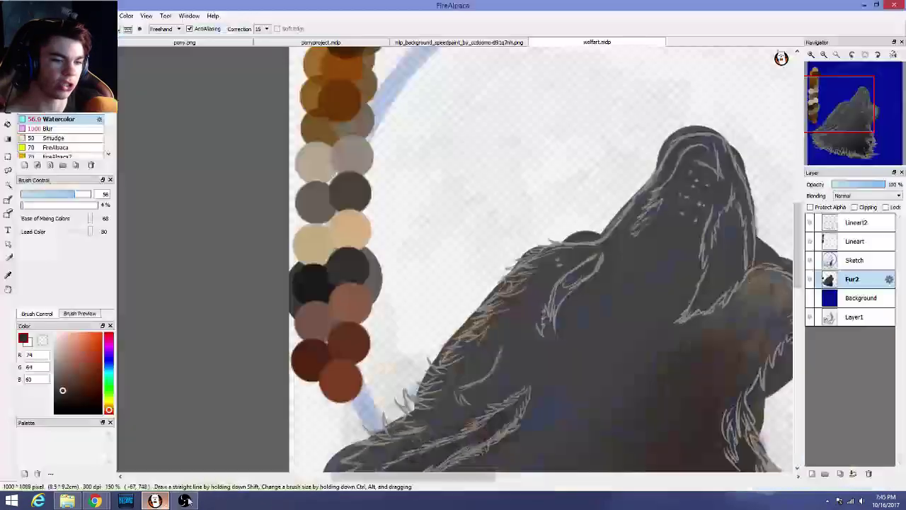
# Sample the near-black (RGB 42, 42, 42) from the painted swatches and shade the wolf's nose with it
pyautogui.scroll(1, 644, 226)
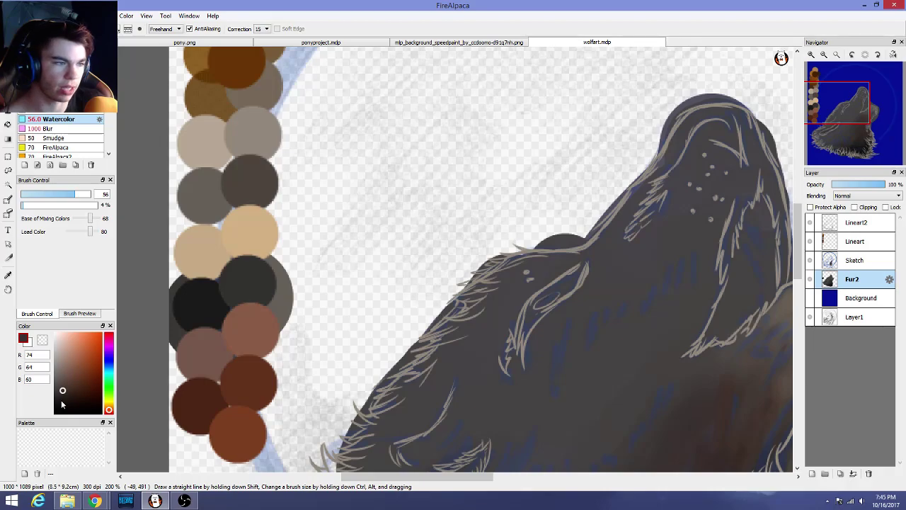
pyautogui.keyDown('alt'); pyautogui.click(196, 307); pyautogui.keyUp('alt')
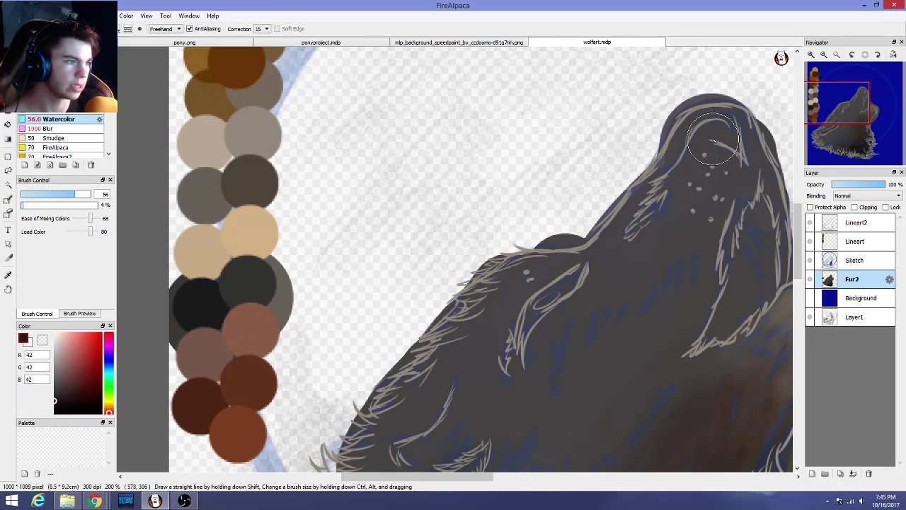
pyautogui.moveTo(712, 139)
pyautogui.mouseDown()
pyautogui.moveTo(705, 138)
pyautogui.moveTo(741, 145)
pyautogui.moveTo(704, 138)
pyautogui.moveTo(683, 150)
pyautogui.moveTo(718, 121)
pyautogui.moveTo(708, 122)
pyautogui.moveTo(729, 127)
pyautogui.moveTo(700, 141)
pyautogui.moveTo(717, 126)
pyautogui.mouseUp()
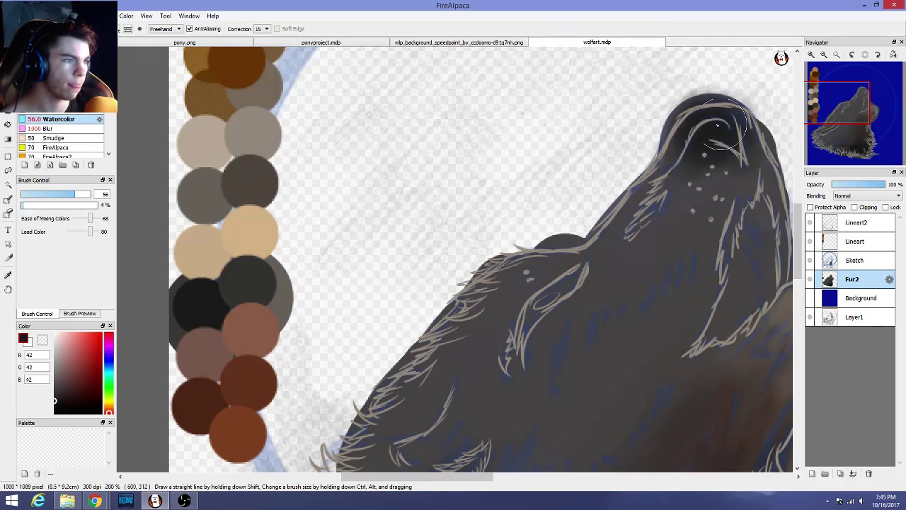
# Darken the inside of the wolf's open mouth with the same near-black, checking the shading across the whole wolf
pyautogui.scroll(-3, 655, 262)
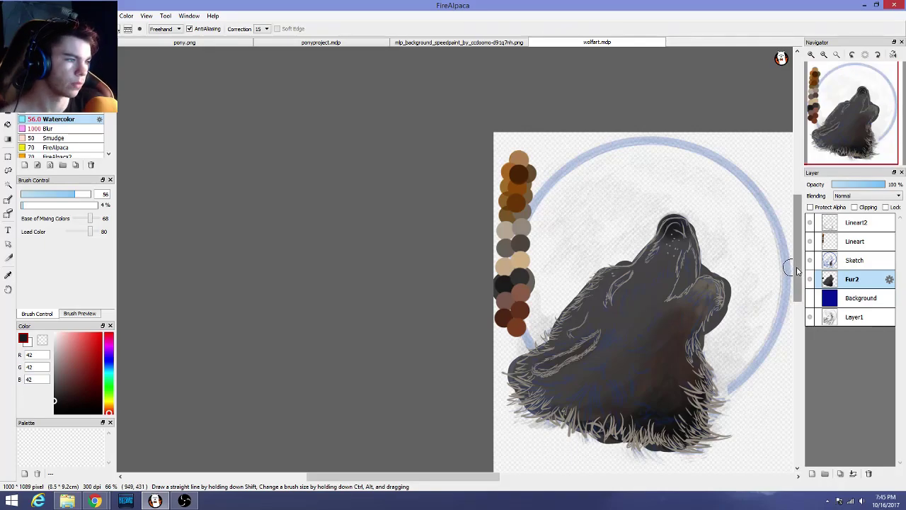
pyautogui.scroll(-2, 785, 276)
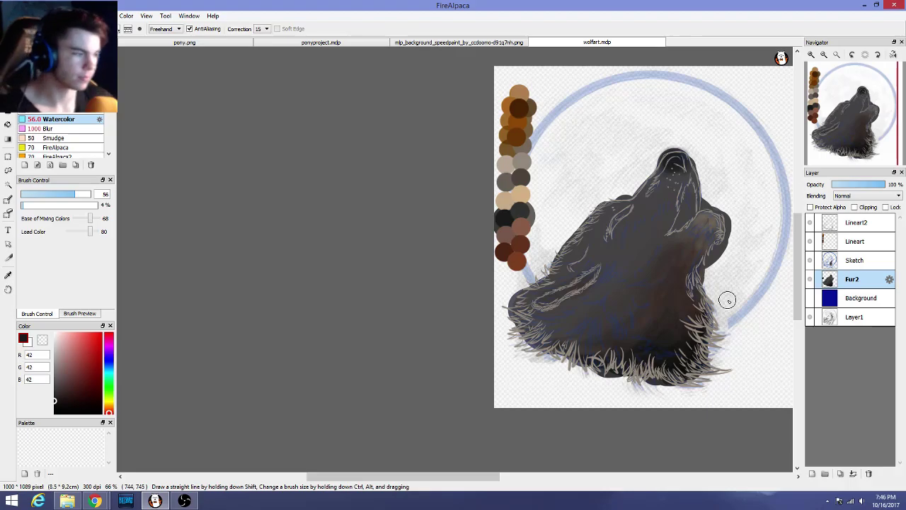
pyautogui.scroll(1, 591, 269)
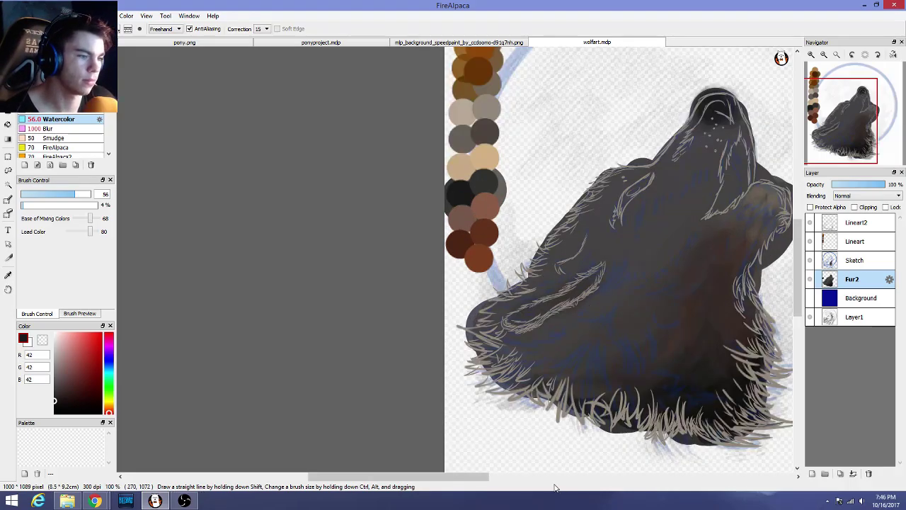
pyautogui.moveTo(479, 480); pyautogui.dragTo(520, 480)
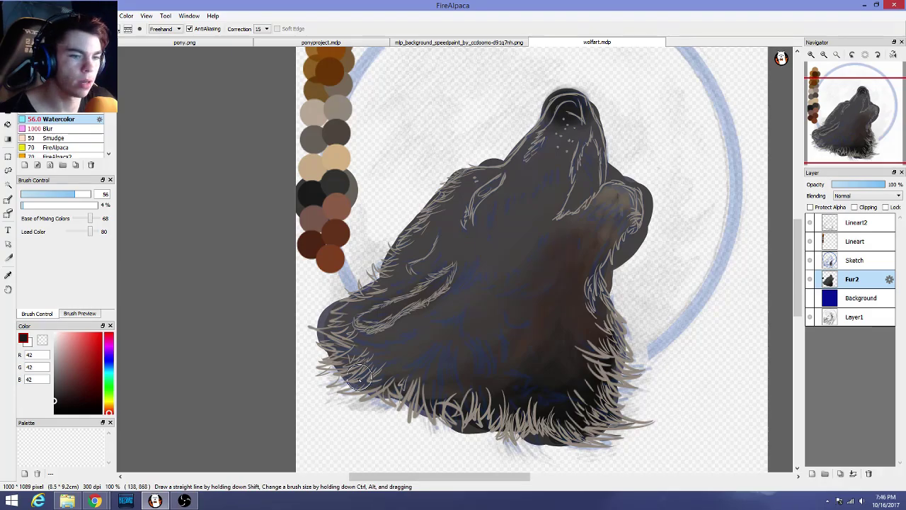
pyautogui.scroll(1, 626, 191)
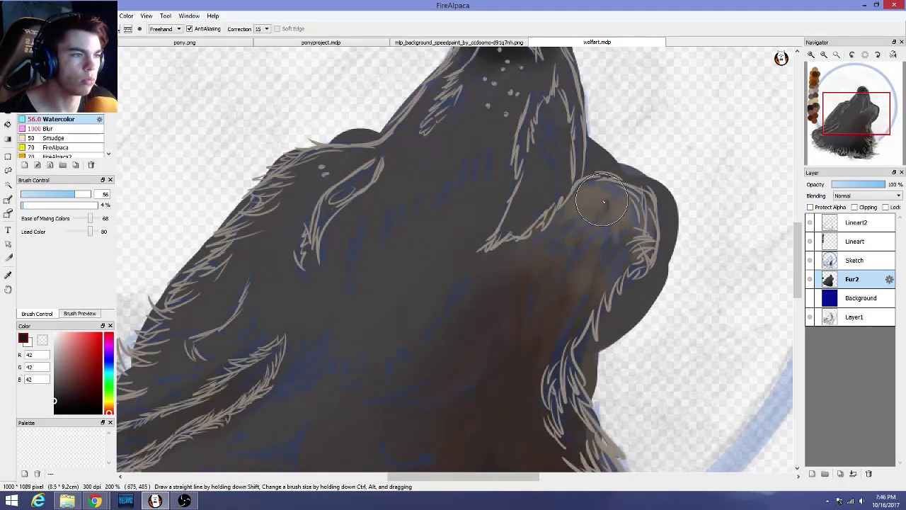
pyautogui.scroll(2, 778, 261)
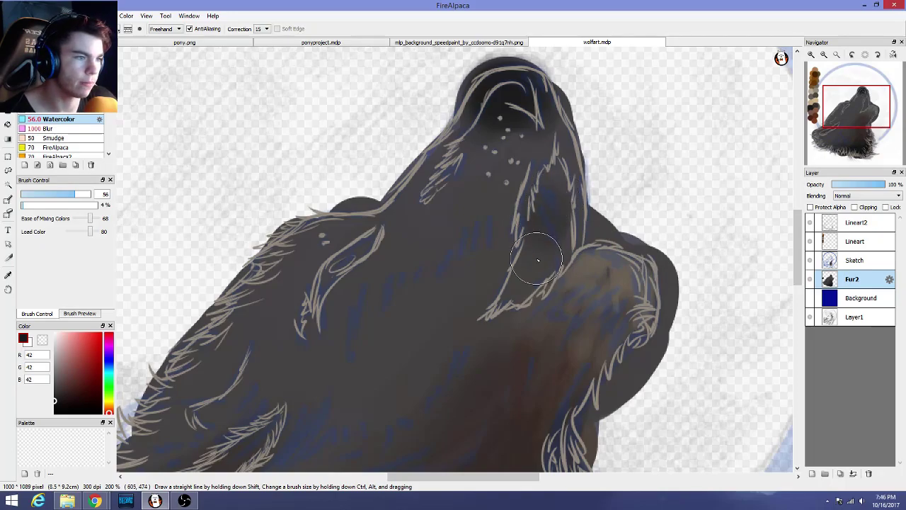
pyautogui.scroll(-3, 552, 191)
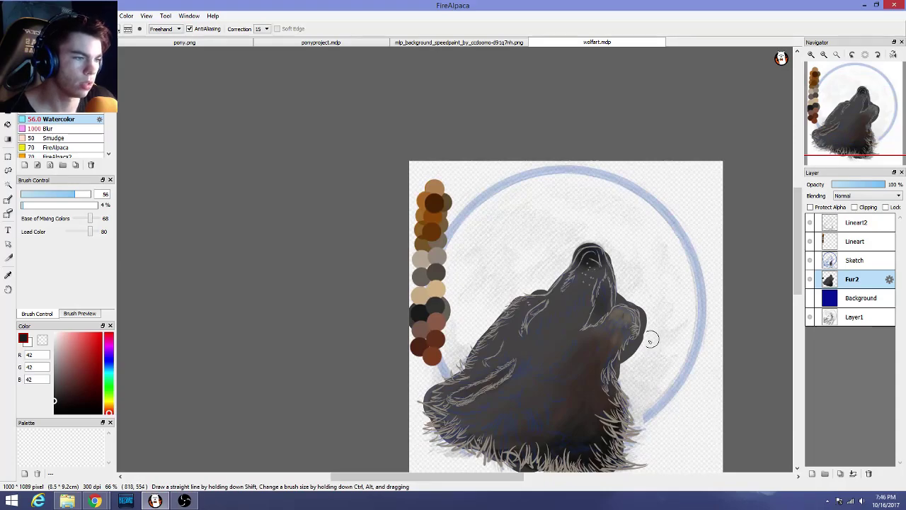
# Choose a light gray (RGB 175, 175, 175) and set up a different brush at size 23 and 30% opacity over the wolf's nose
pyautogui.scroll(3, 531, 319)
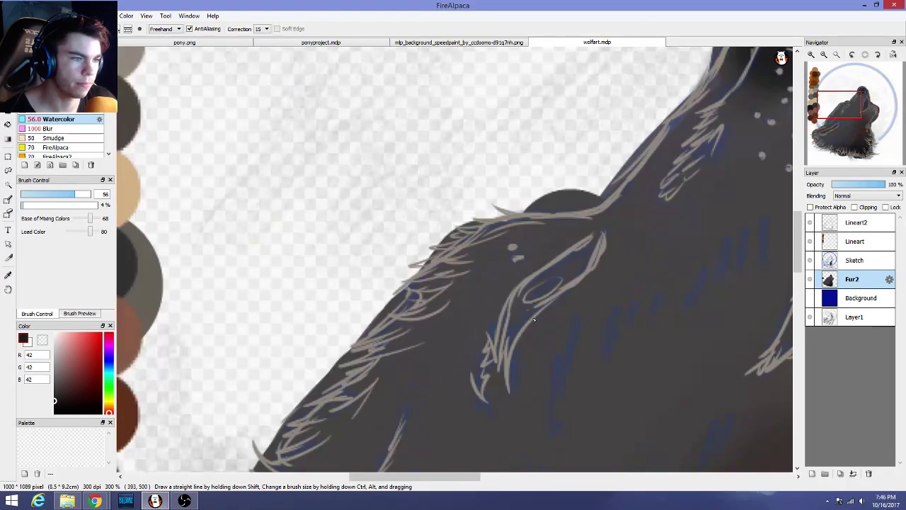
pyautogui.scroll(-1, 530, 319)
pyautogui.scroll(1, 623, 304)
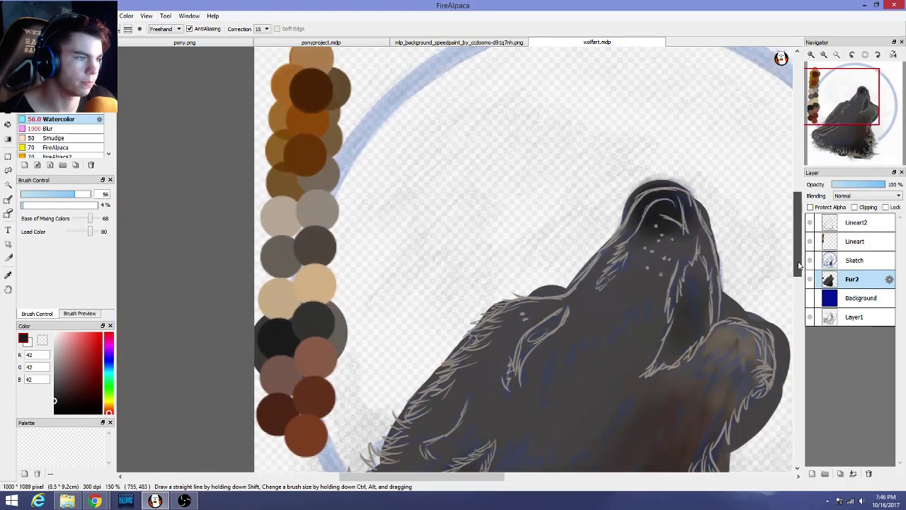
pyautogui.scroll(1, 618, 306)
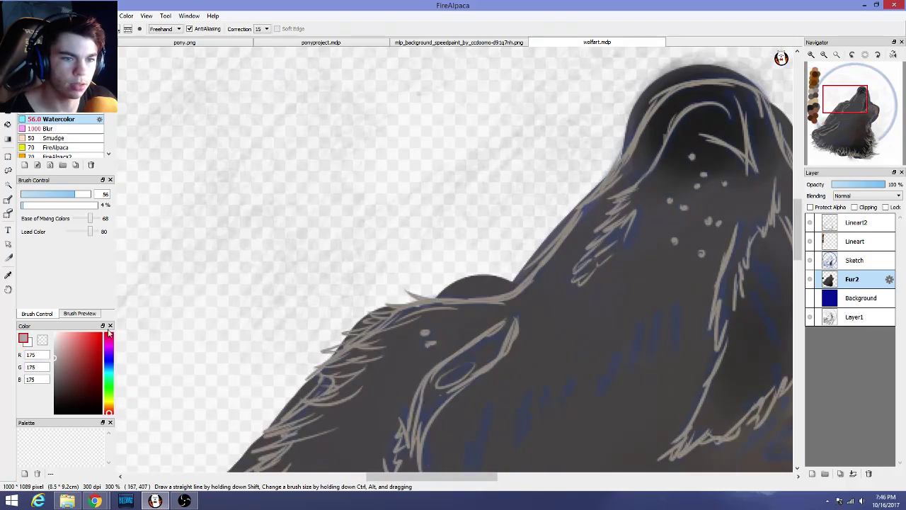
pyautogui.scroll(-2, 587, 121)
pyautogui.moveTo(431, 479); pyautogui.dragTo(501, 475)
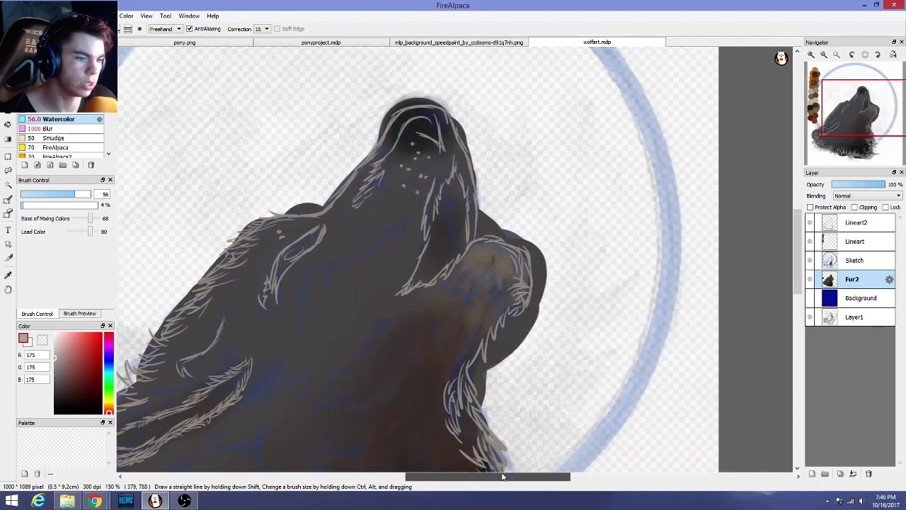
pyautogui.scroll(3, 347, 89)
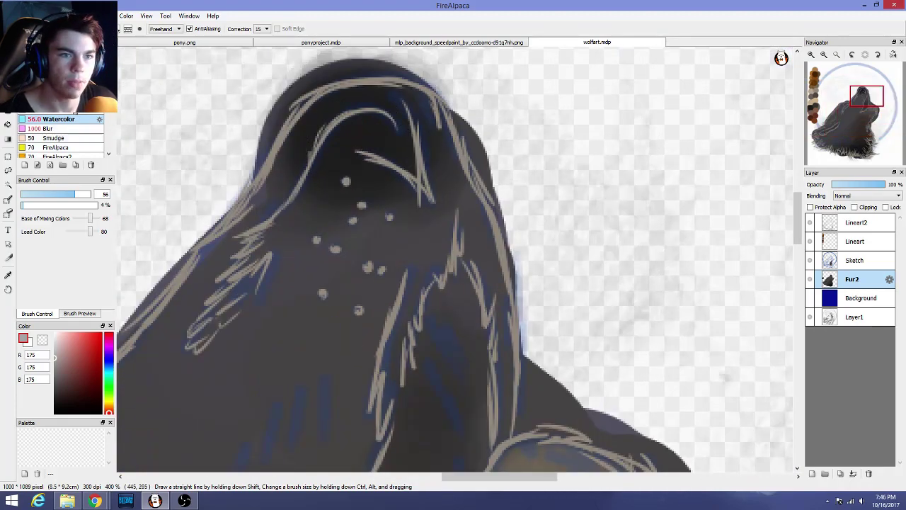
pyautogui.click(71, 103)
pyautogui.moveTo(82, 194); pyautogui.dragTo(43, 206)
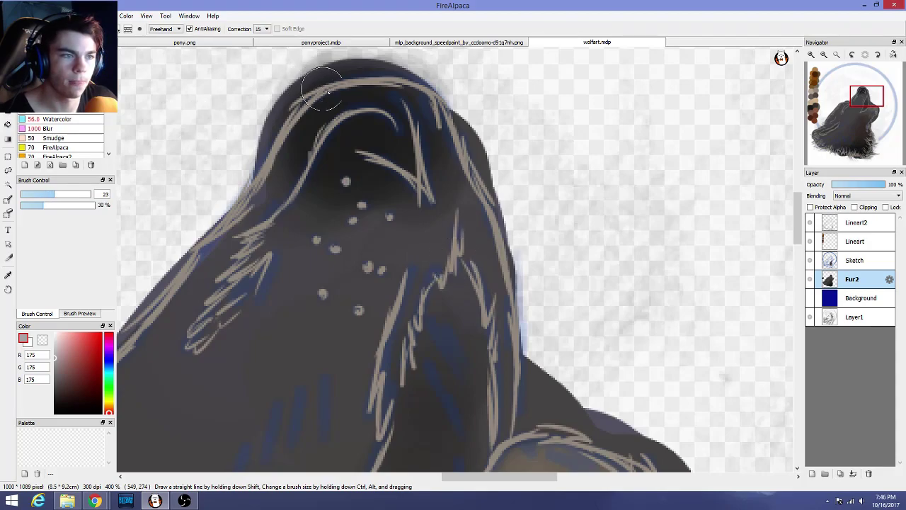
# Try a gray highlight along the top of the wolf's nose and undo the strokes
pyautogui.moveTo(330, 99)
pyautogui.mouseDown()
pyautogui.moveTo(360, 85)
pyautogui.moveTo(425, 96)
pyautogui.mouseUp()
pyautogui.hotkey('ctrl', 'z')
pyautogui.hotkey('ctrl', 'z')
pyautogui.hotkey('ctrl', 'z')
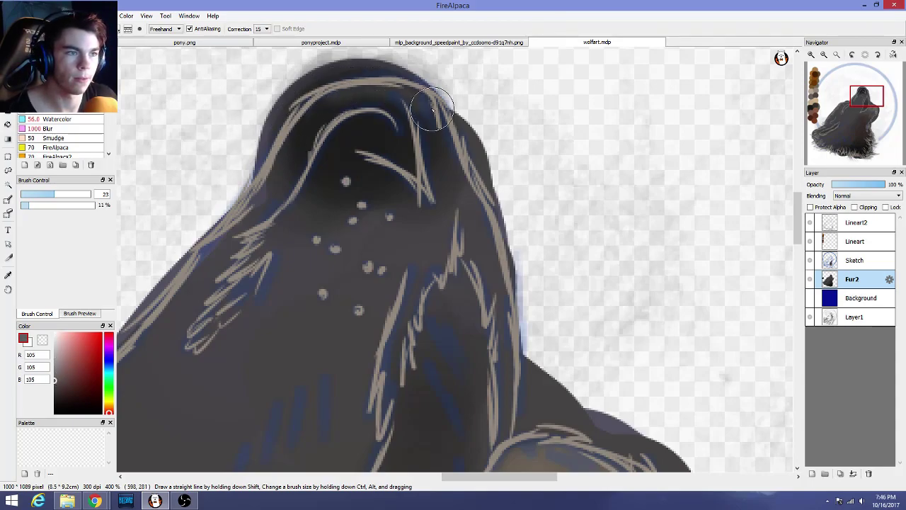
# Add a faint highlight along the top of the nose with medium gray (RGB 105, 105, 105) at 11% opacity
pyautogui.scroll(-4, 549, 170)
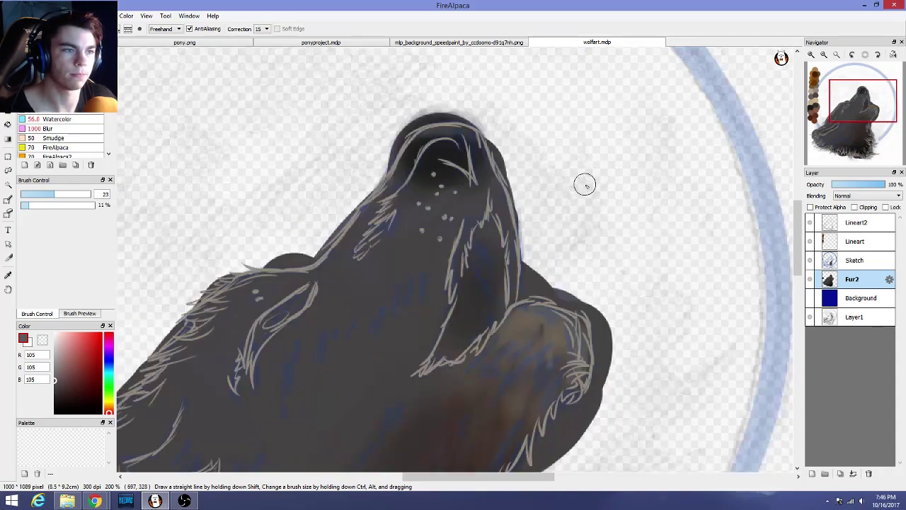
pyautogui.scroll(6, 594, 186)
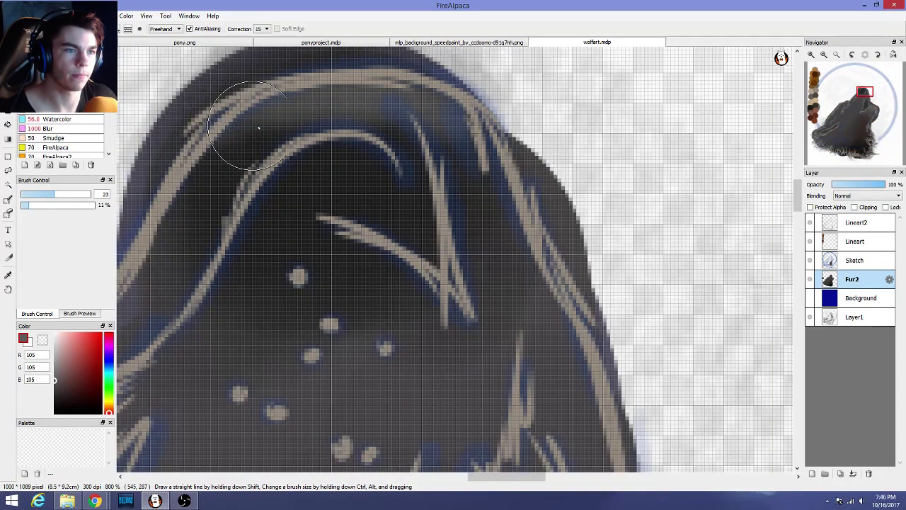
pyautogui.scroll(-3, 549, 184)
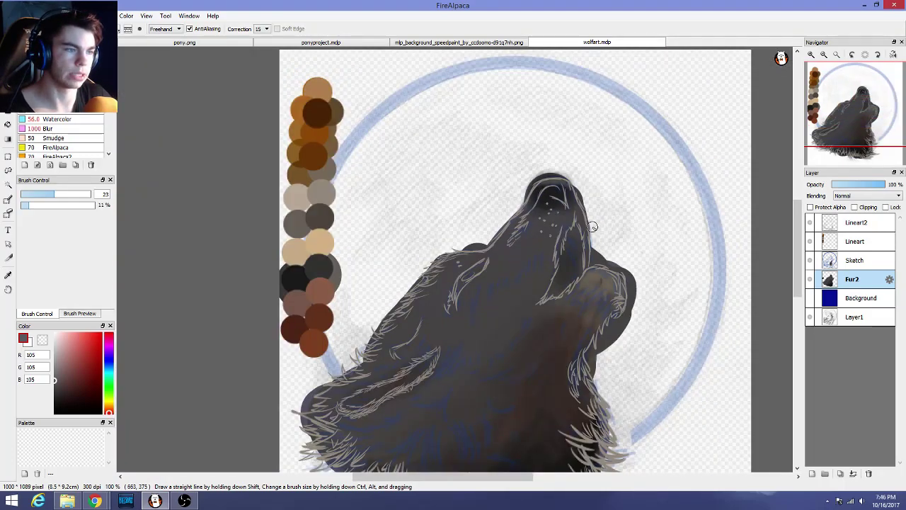
pyautogui.scroll(-1, 593, 226)
pyautogui.scroll(3, 566, 220)
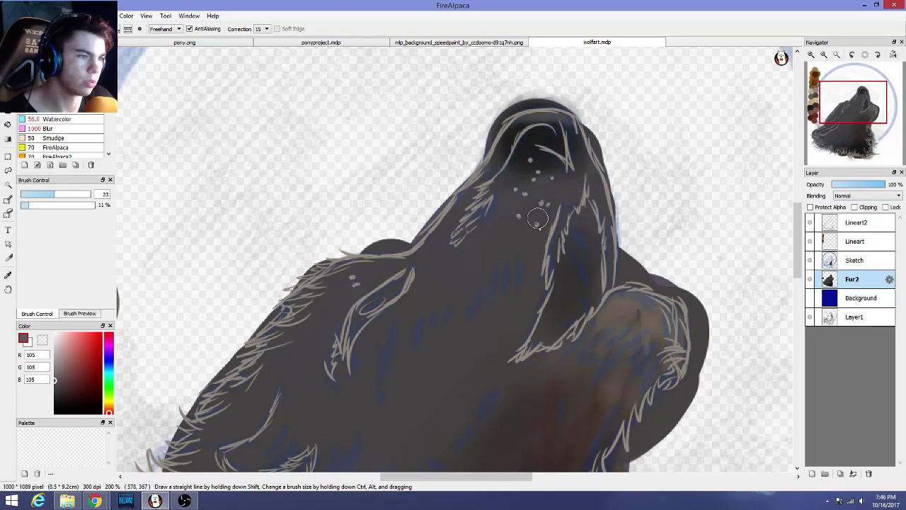
# Blend the cheek, throat and lower jaw fur using the Watercolor brush with brown-grays sampled from the fur, such as RGB 75, 69, 67
pyautogui.keyDown('alt'); pyautogui.click(565, 378); pyautogui.keyUp('alt')
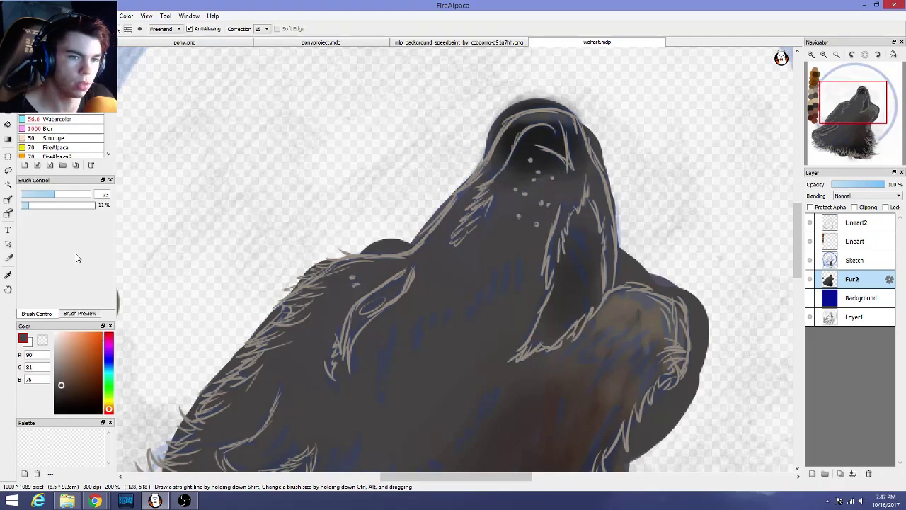
pyautogui.click(55, 119)
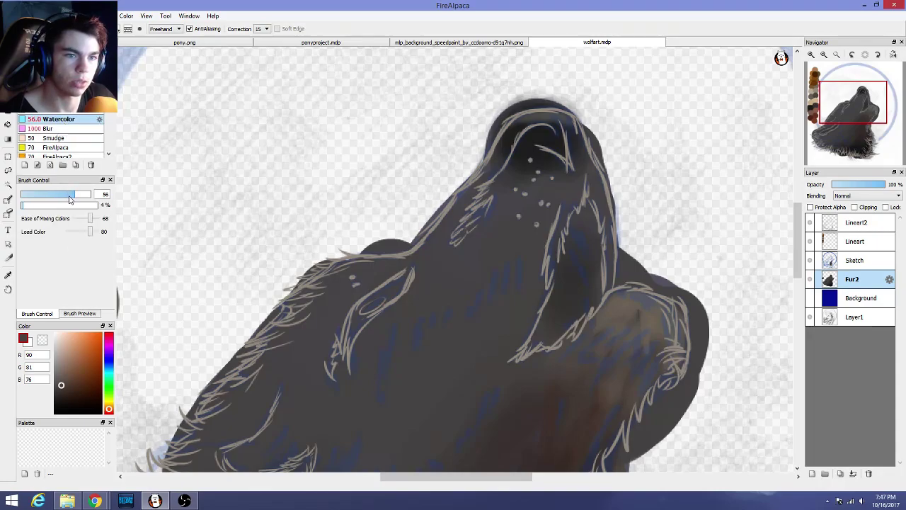
pyautogui.rightClick(528, 398)
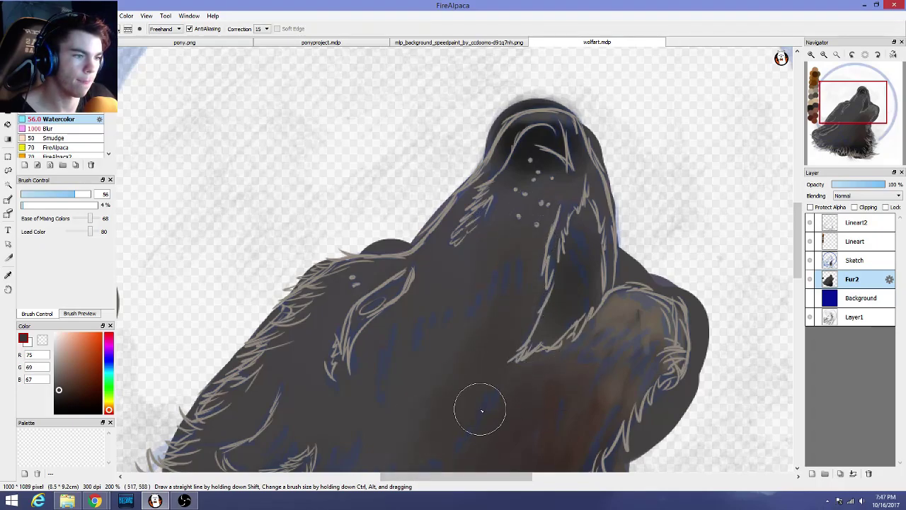
pyautogui.moveTo(631, 306); pyautogui.dragTo(590, 429)
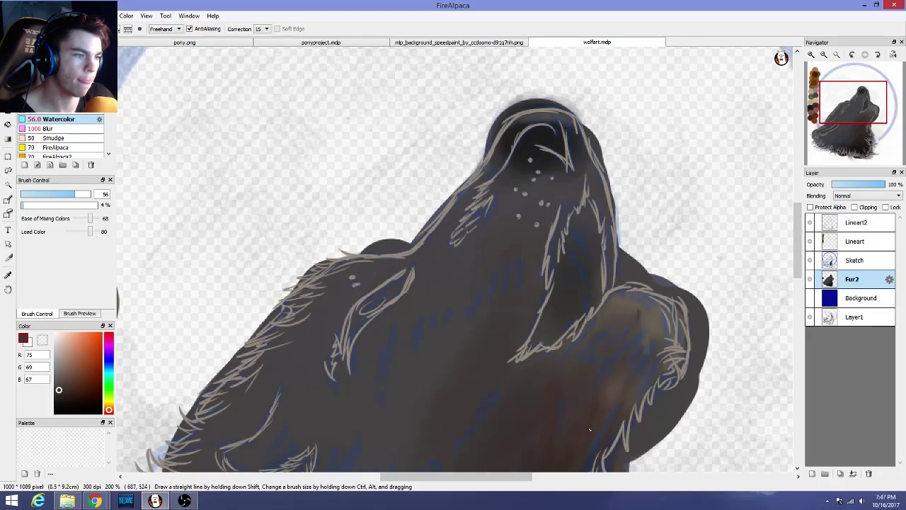
pyautogui.moveTo(645, 336); pyautogui.dragTo(567, 429)
pyautogui.moveTo(647, 355)
pyautogui.mouseDown()
pyautogui.moveTo(596, 349)
pyautogui.moveTo(609, 369)
pyautogui.moveTo(537, 454)
pyautogui.moveTo(604, 352)
pyautogui.moveTo(463, 422)
pyautogui.moveTo(612, 371)
pyautogui.moveTo(501, 454)
pyautogui.moveTo(543, 417)
pyautogui.moveTo(557, 380)
pyautogui.moveTo(524, 424)
pyautogui.moveTo(584, 376)
pyautogui.moveTo(530, 443)
pyautogui.moveTo(564, 376)
pyautogui.mouseUp()
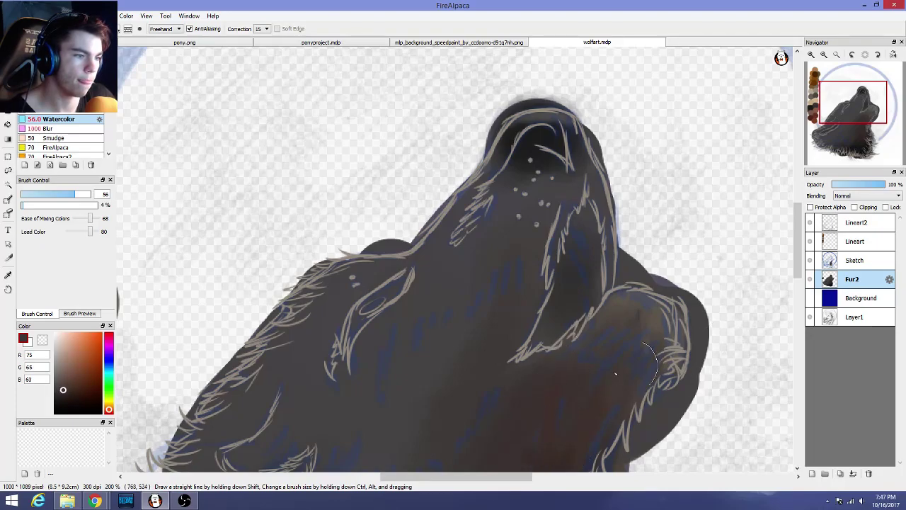
# Examine the blended fur on the chest, neck and whole wolf, and glance at the browser window previews for the reference photo
pyautogui.scroll(-3, 803, 263)
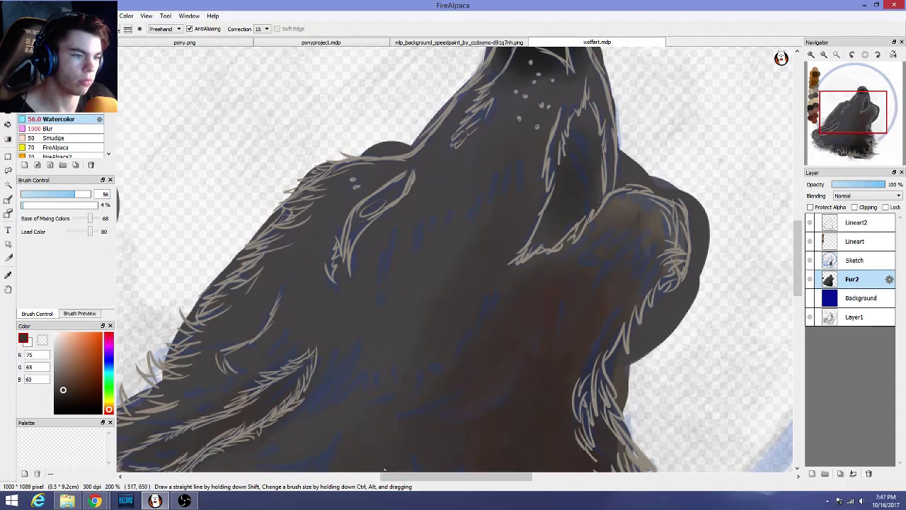
pyautogui.scroll(-2, 495, 347)
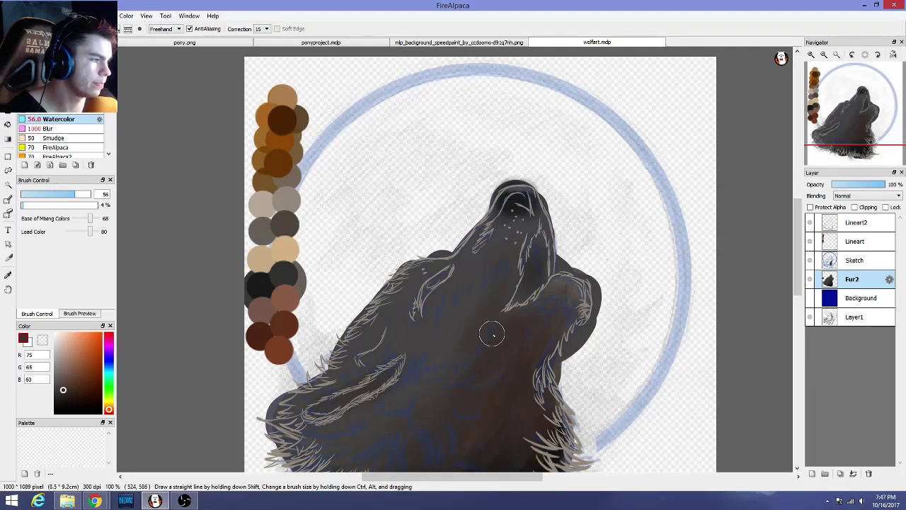
pyautogui.scroll(1, 387, 327)
pyautogui.scroll(-1, 387, 328)
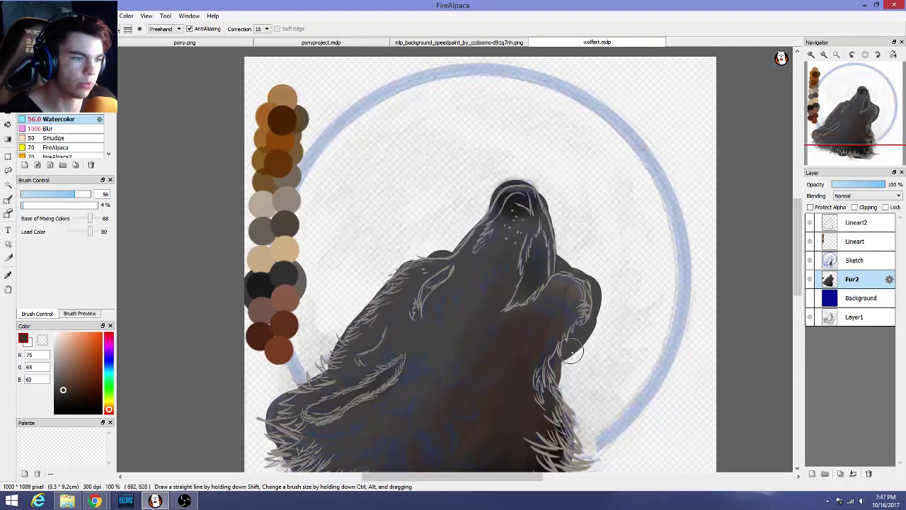
pyautogui.scroll(-1, 571, 352)
pyautogui.scroll(1, 572, 352)
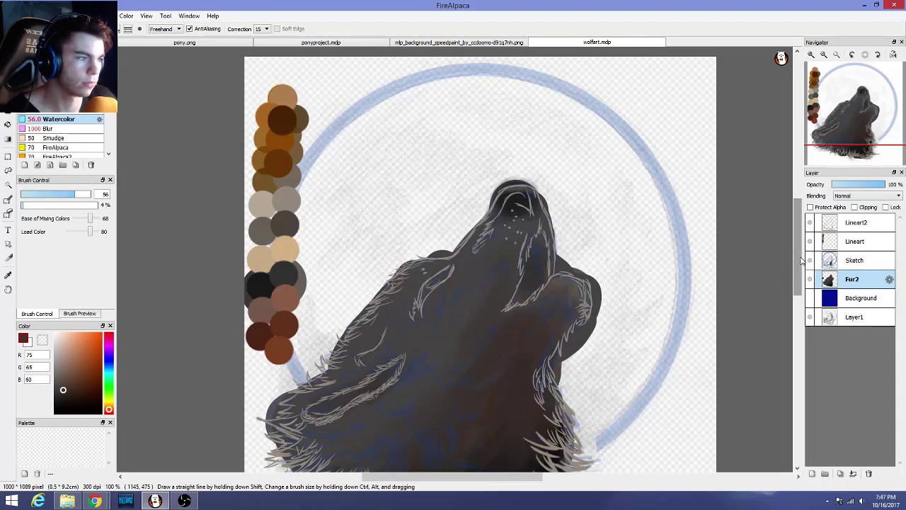
pyautogui.moveTo(799, 261); pyautogui.dragTo(799, 275)
pyautogui.scroll(1, 378, 354)
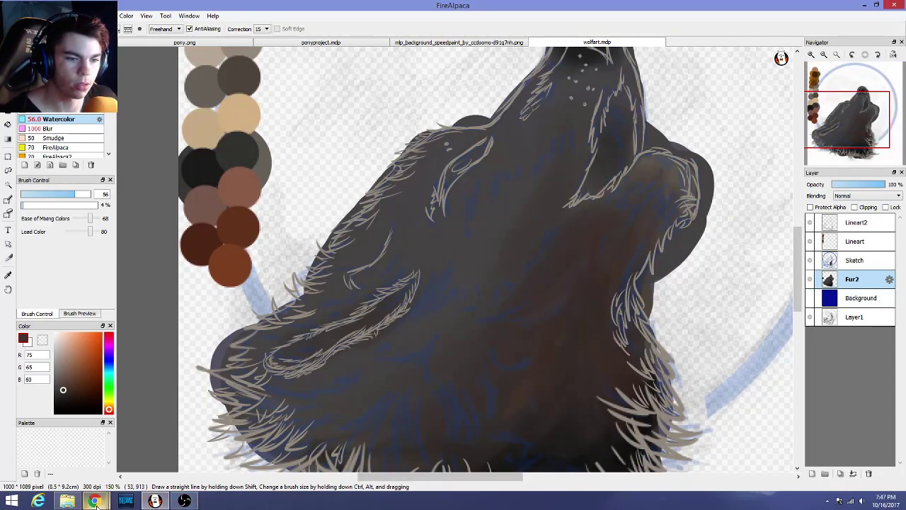
pyautogui.moveTo(96, 501)
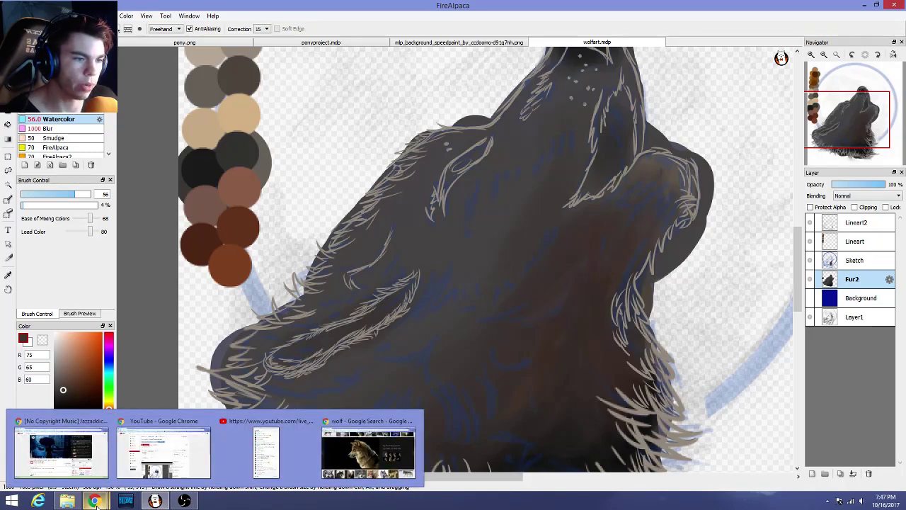
pyautogui.scroll(-3, 601, 361)
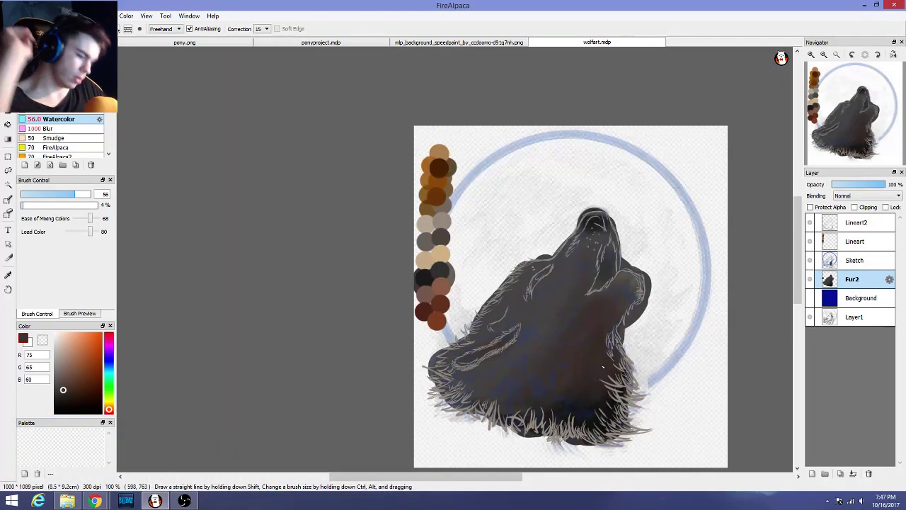
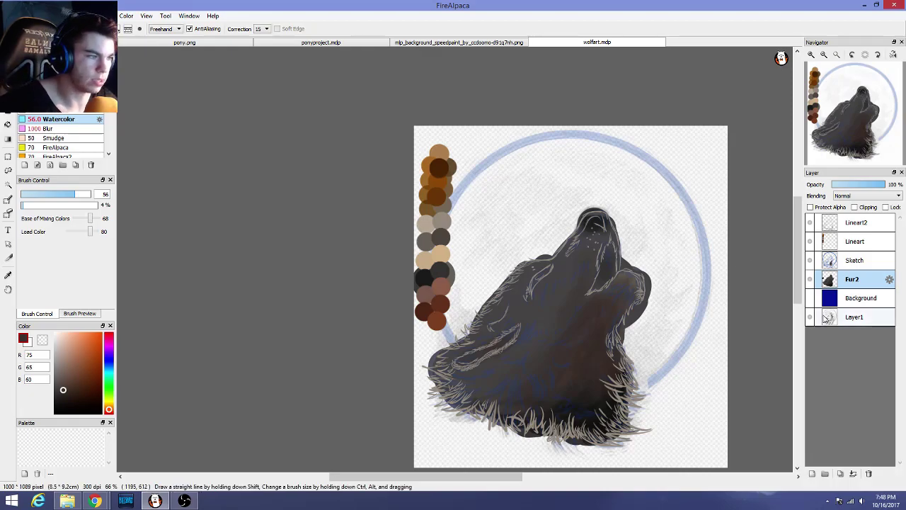
# Show and select the Background layer, and switch to the 11% opacity brush enlarged to size 413
pyautogui.click(810, 298)
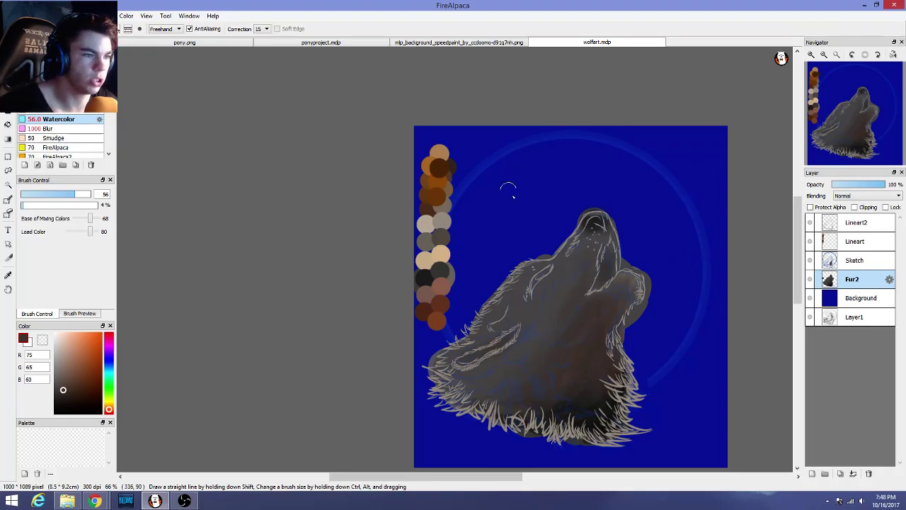
pyautogui.click(877, 299)
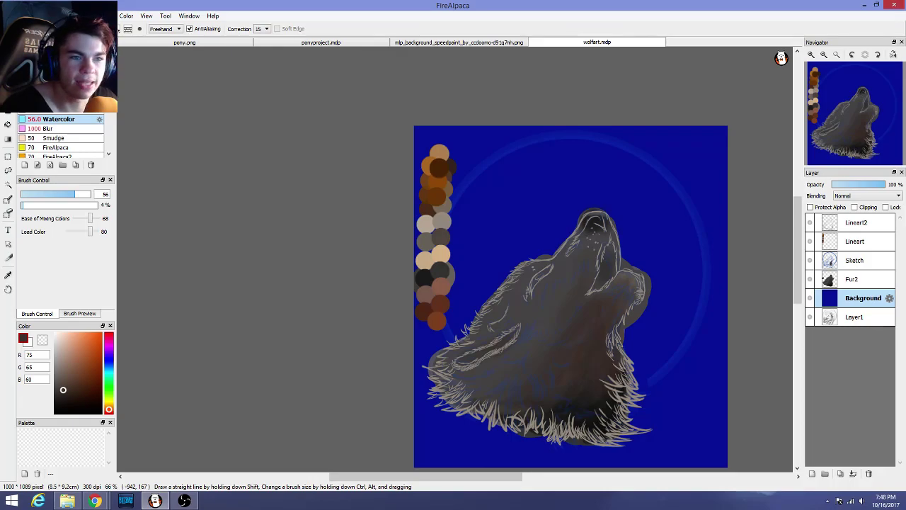
pyautogui.click(60, 110)
pyautogui.moveTo(69, 198)
pyautogui.mouseDown()
pyautogui.moveTo(127, 196)
pyautogui.moveTo(103, 197)
pyautogui.moveTo(117, 200)
pyautogui.mouseUp()
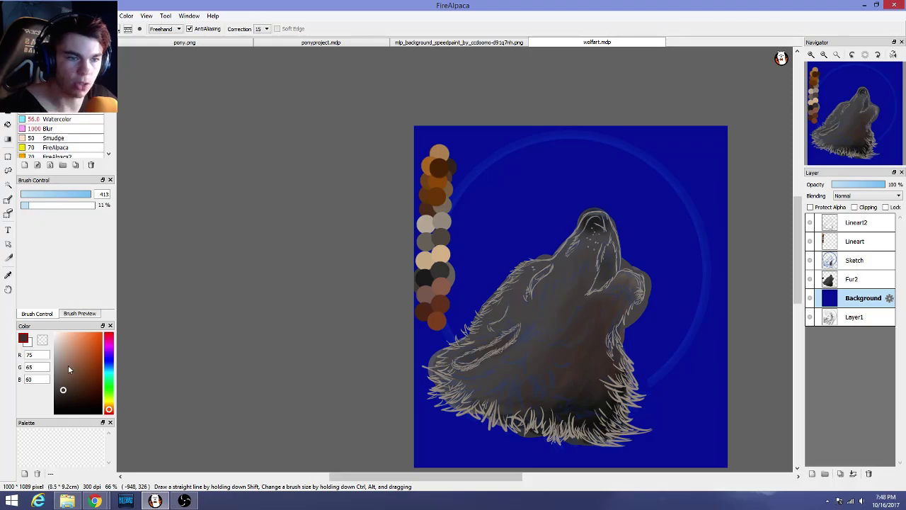
# Sample the blue of the background and darken it to RGB 18, 29, 110
pyautogui.keyDown('alt'); pyautogui.click(418, 424); pyautogui.keyUp('alt')
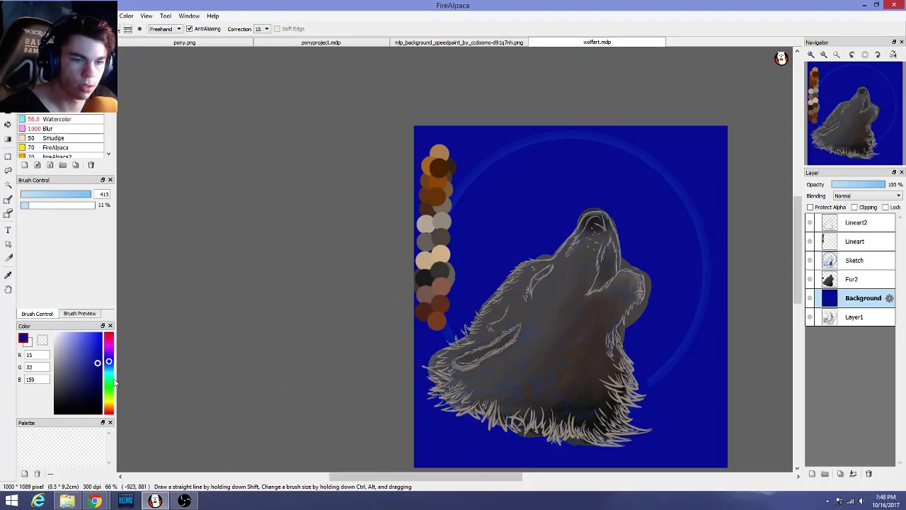
pyautogui.moveTo(96, 375); pyautogui.dragTo(91, 375)
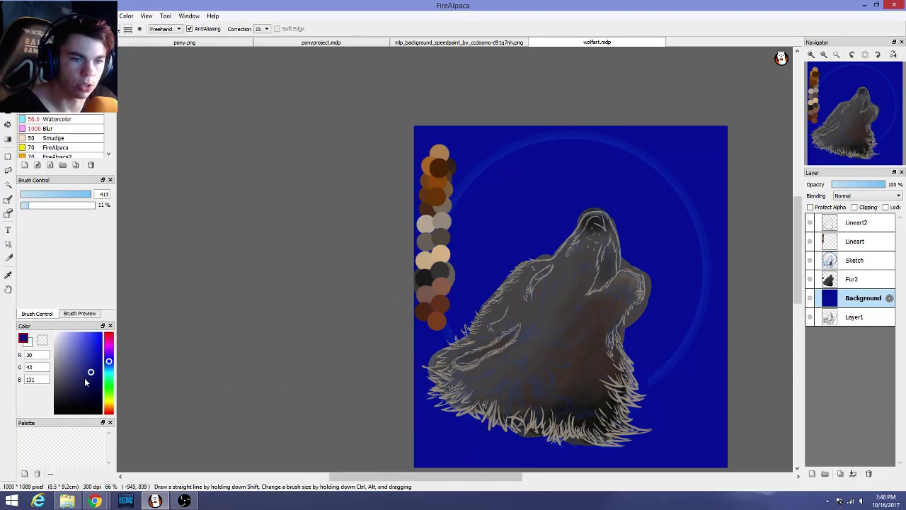
pyautogui.click(95, 378)
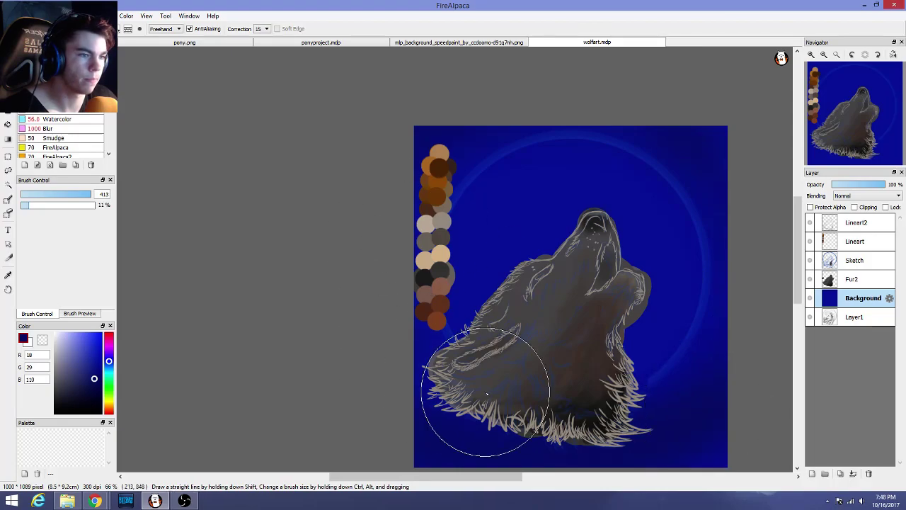
# Darken the blue sky around the wolf and along the canvas edges with broad soft strokes, checking the whole painting
pyautogui.scroll(-1, 486, 393)
pyautogui.moveTo(486, 393); pyautogui.dragTo(315, 366)
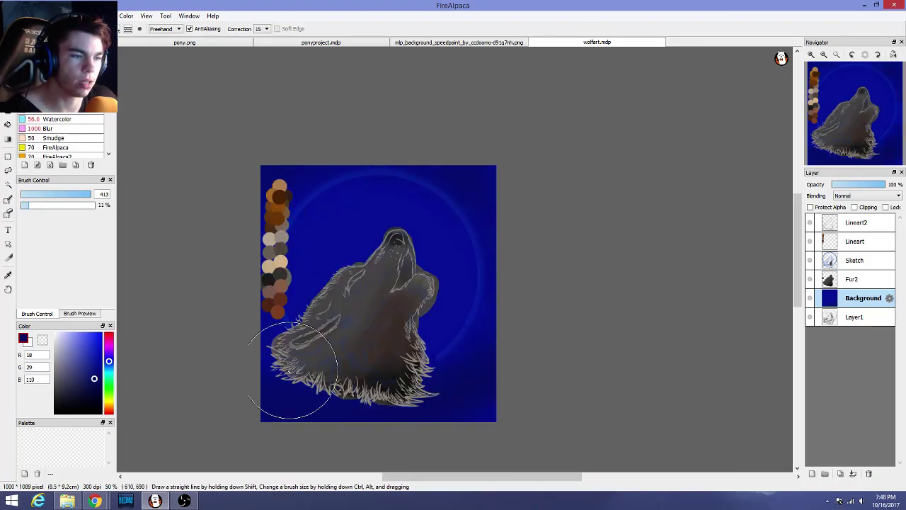
pyautogui.scroll(1, 305, 260)
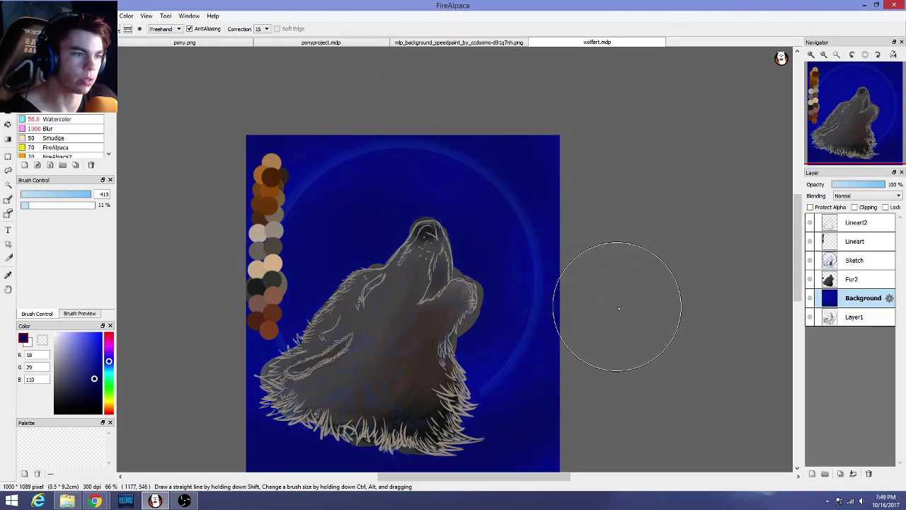
pyautogui.scroll(-2, 648, 306)
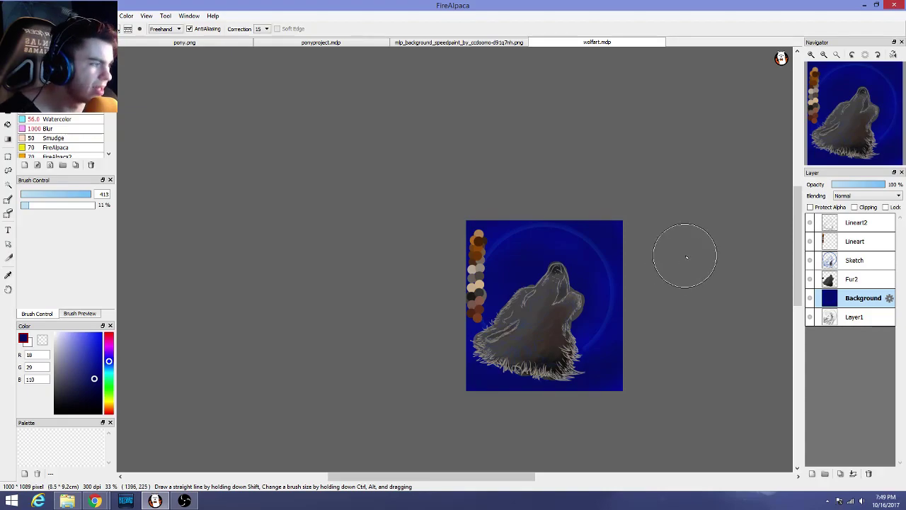
pyautogui.scroll(1, 678, 273)
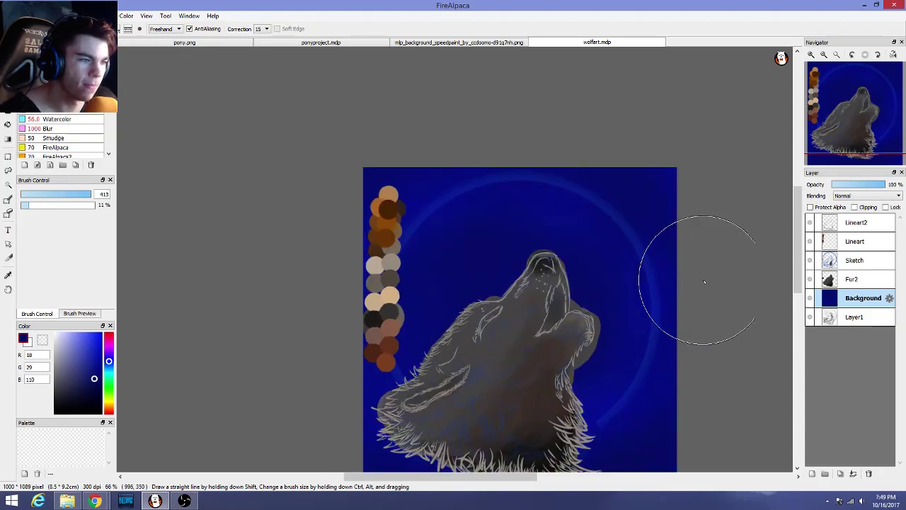
pyautogui.scroll(1, 797, 256)
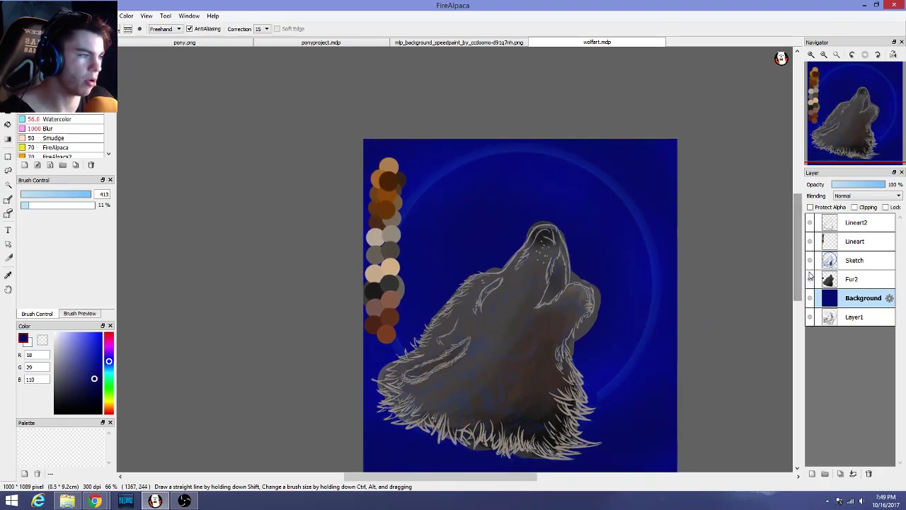
# Compare the painting with and without the Sketch layer, and apply a Gaussian Blur of 2.76 to that layer
pyautogui.click(810, 262)
pyautogui.click(809, 262)
pyautogui.click(809, 262)
pyautogui.click(810, 261)
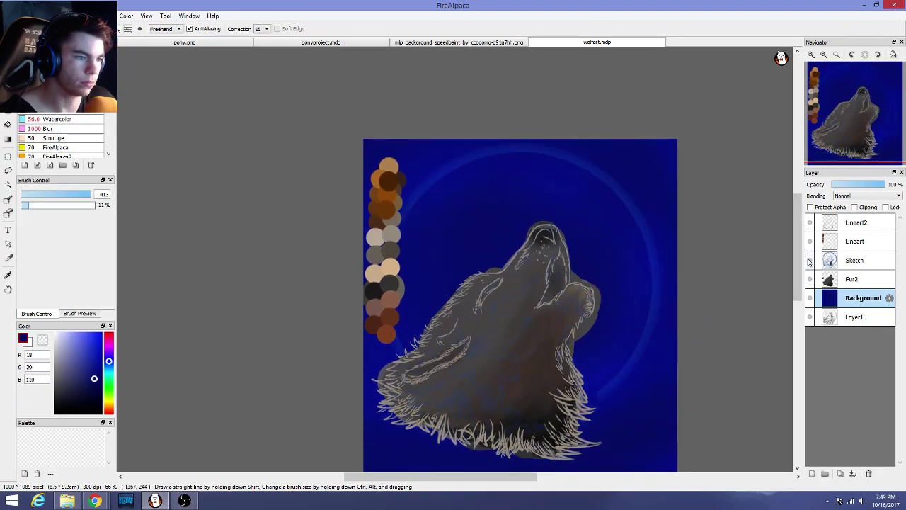
pyautogui.click(868, 261)
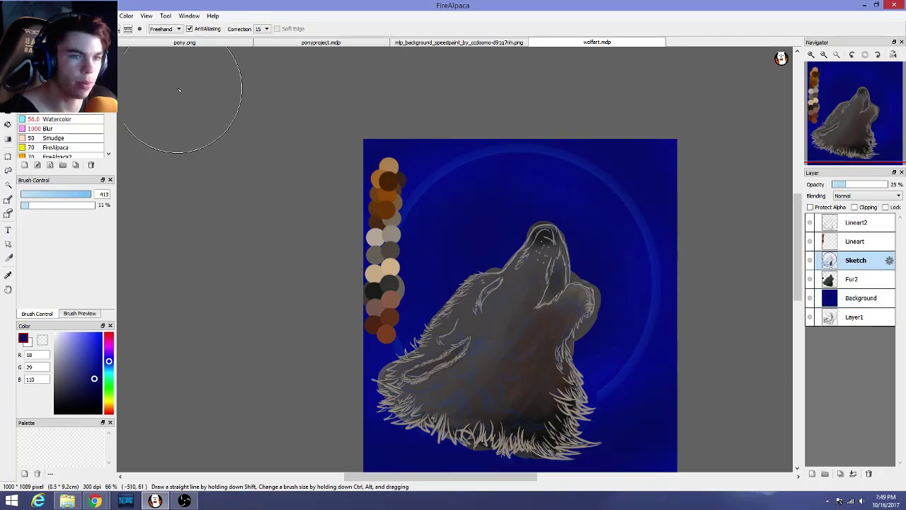
pyautogui.click(85, 15)
pyautogui.moveTo(64, 16)
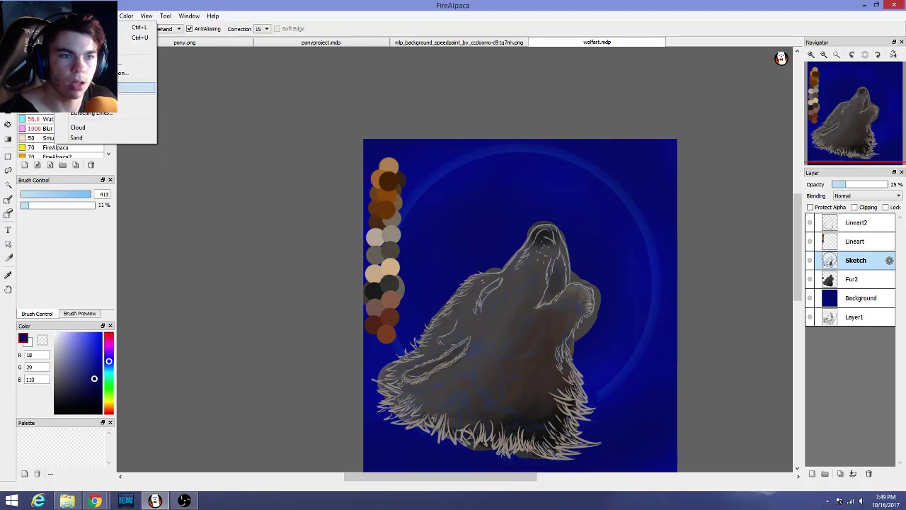
pyautogui.click(136, 87)
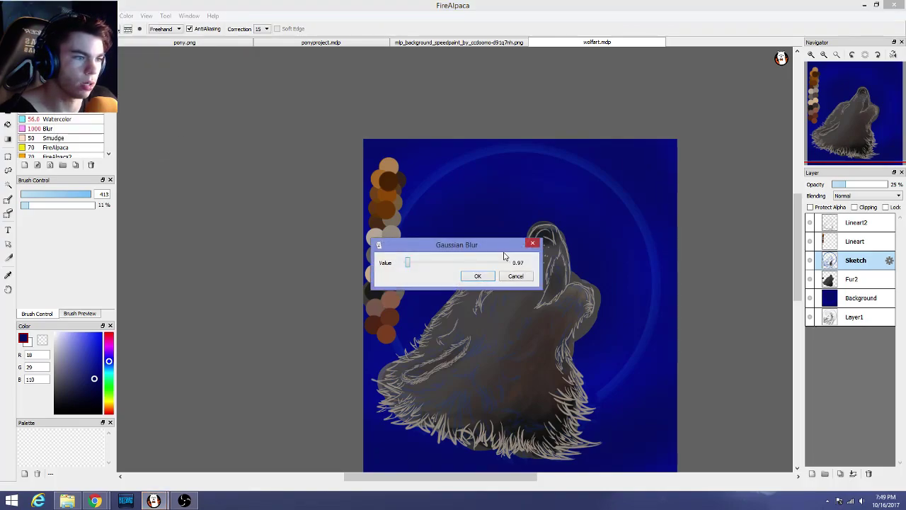
pyautogui.moveTo(408, 266); pyautogui.dragTo(417, 267)
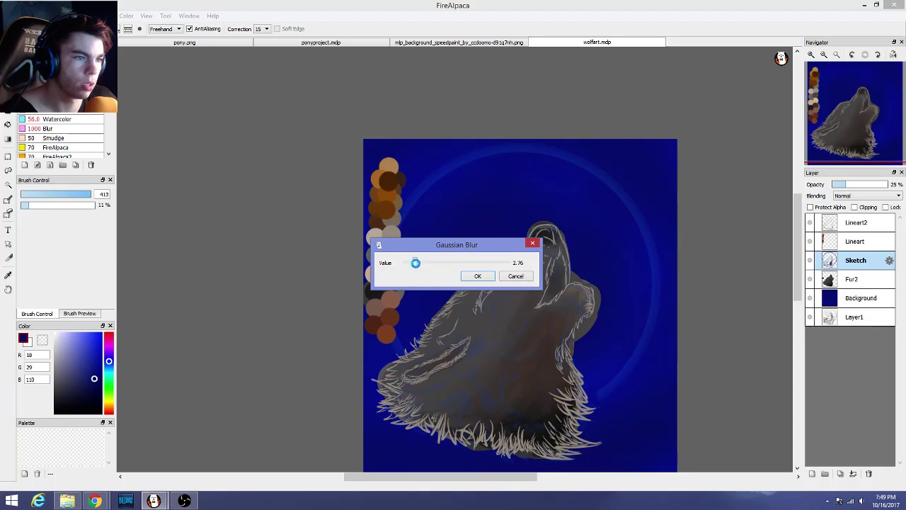
pyautogui.click(476, 276)
pyautogui.scroll(-2, 329, 270)
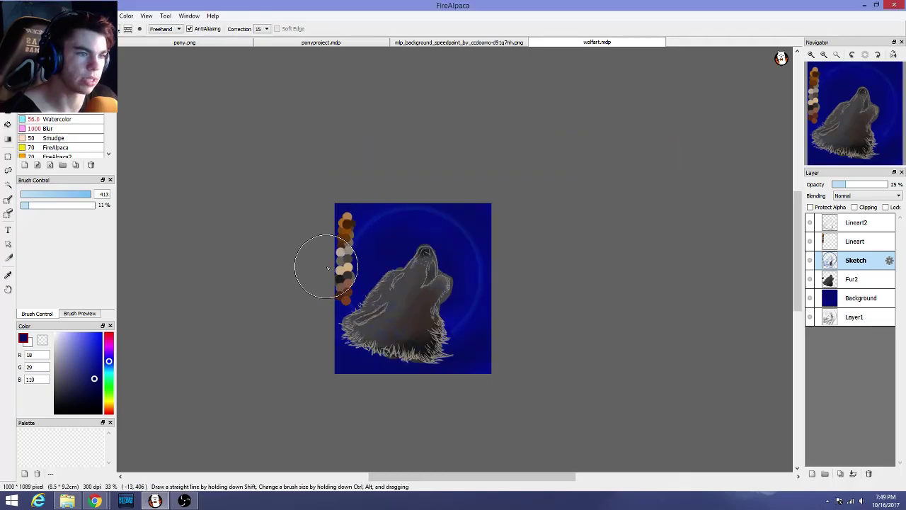
pyautogui.scroll(2, 327, 268)
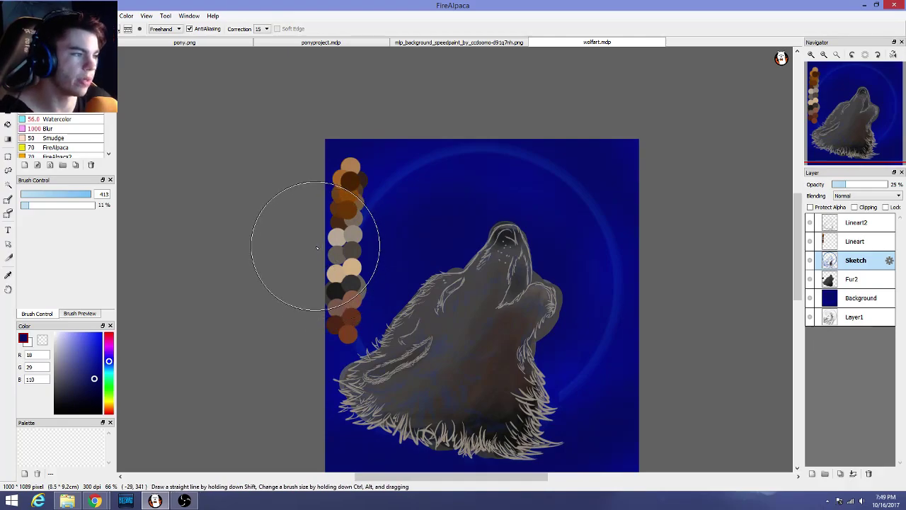
# Lasso the moon ring around the wolf's head on the Sketch layer, leaving out the chest and lower neck
pyautogui.click(878, 300)
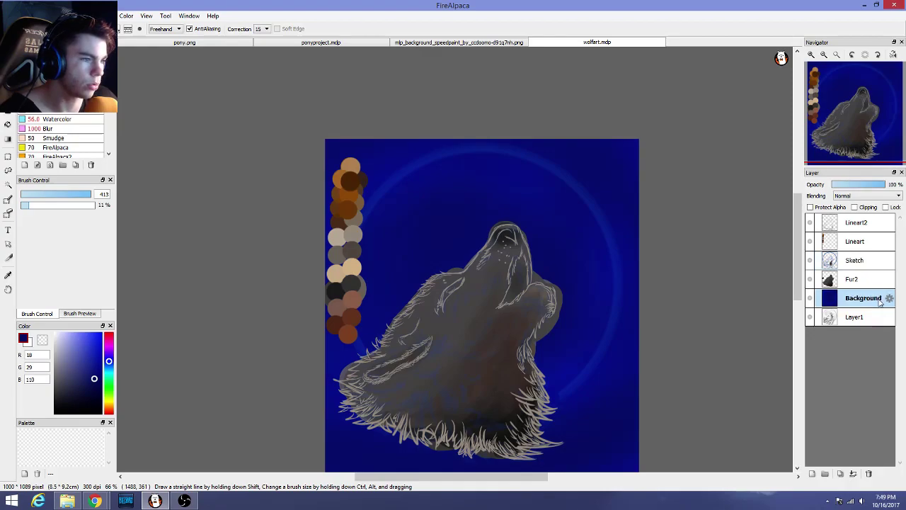
pyautogui.click(862, 263)
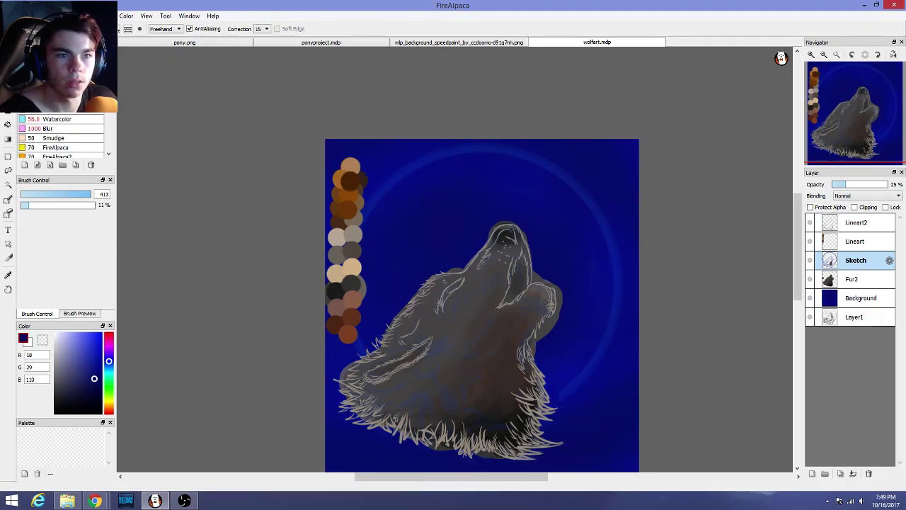
pyautogui.click(8, 169)
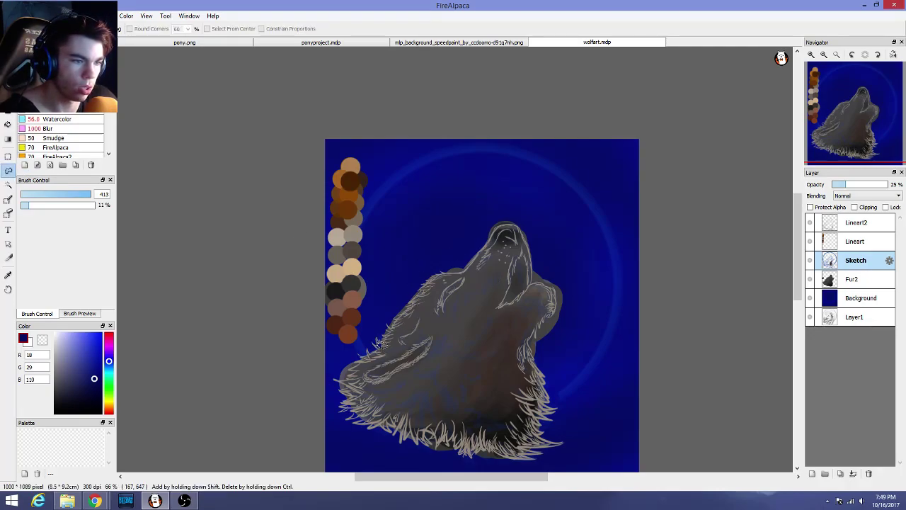
pyautogui.moveTo(358, 377)
pyautogui.mouseDown()
pyautogui.moveTo(336, 343)
pyautogui.moveTo(330, 286)
pyautogui.moveTo(330, 244)
pyautogui.moveTo(356, 176)
pyautogui.moveTo(387, 145)
pyautogui.moveTo(447, 126)
pyautogui.moveTo(543, 134)
pyautogui.moveTo(642, 183)
pyautogui.moveTo(667, 239)
pyautogui.moveTo(661, 354)
pyautogui.moveTo(627, 411)
pyautogui.moveTo(566, 431)
pyautogui.mouseUp()
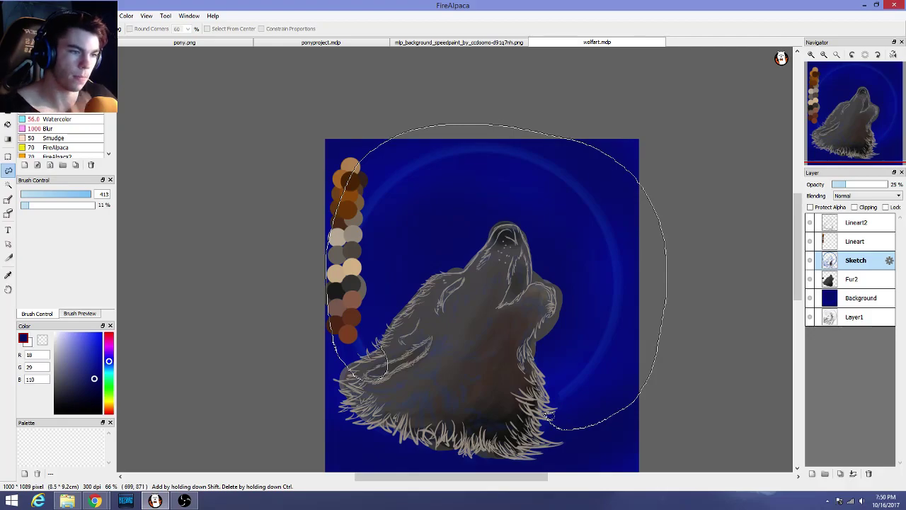
pyautogui.moveTo(499, 358); pyautogui.dragTo(387, 345)
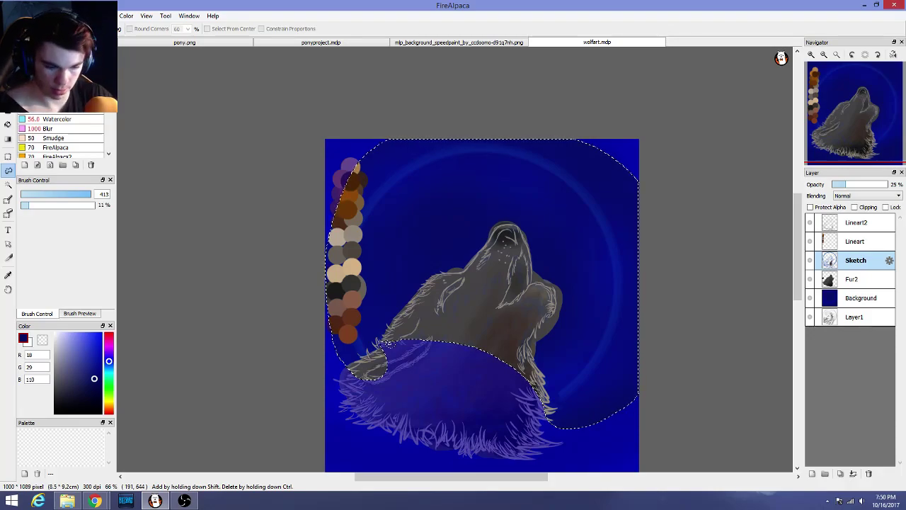
# Paste the copied ring area onto a new layer above Background and hide the original Sketch layer, clearing the selection
pyautogui.click(875, 301)
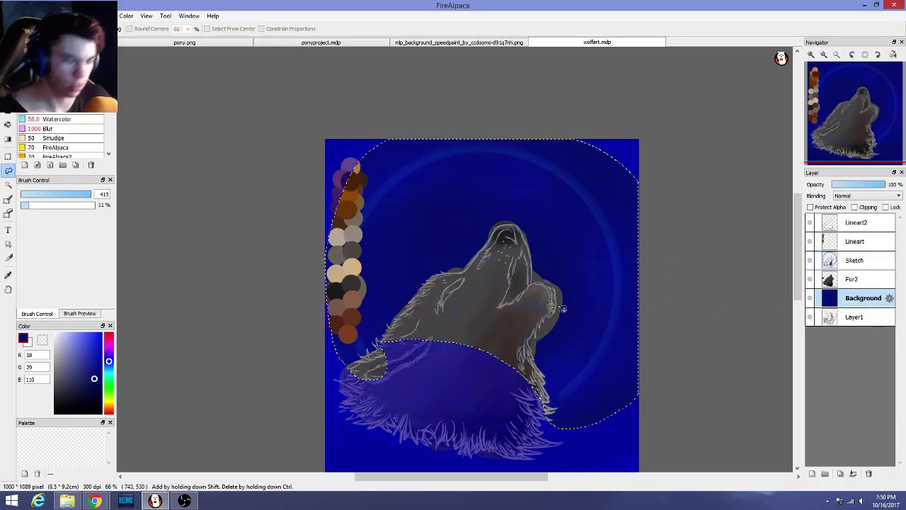
pyautogui.hotkey('ctrl', 'v')
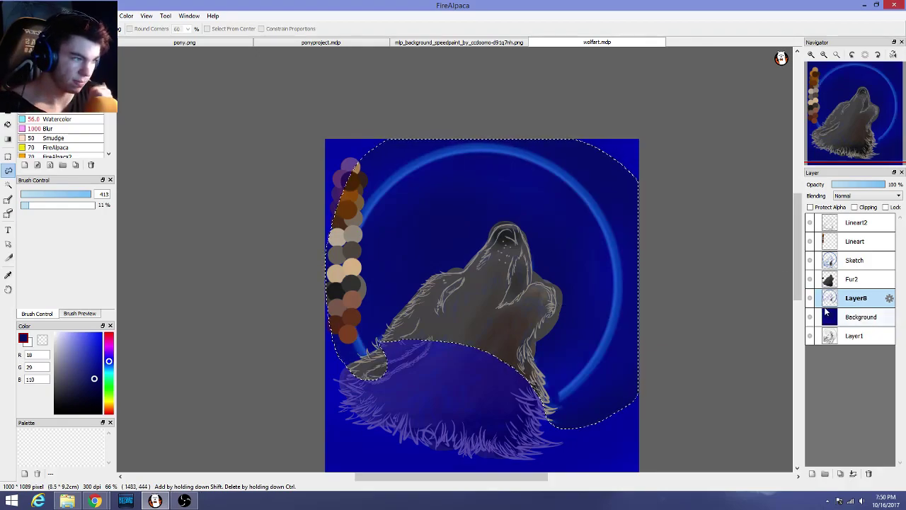
pyautogui.click(810, 261)
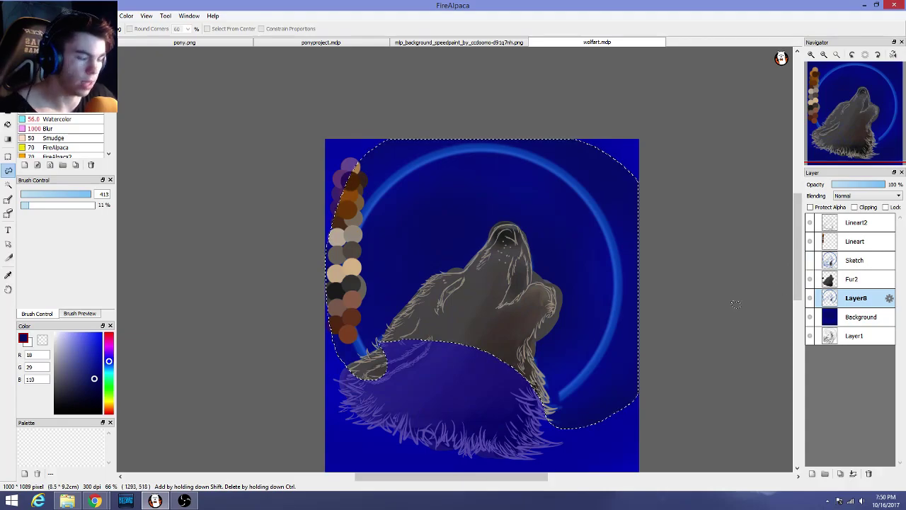
pyautogui.hotkey('ctrl', 'd')
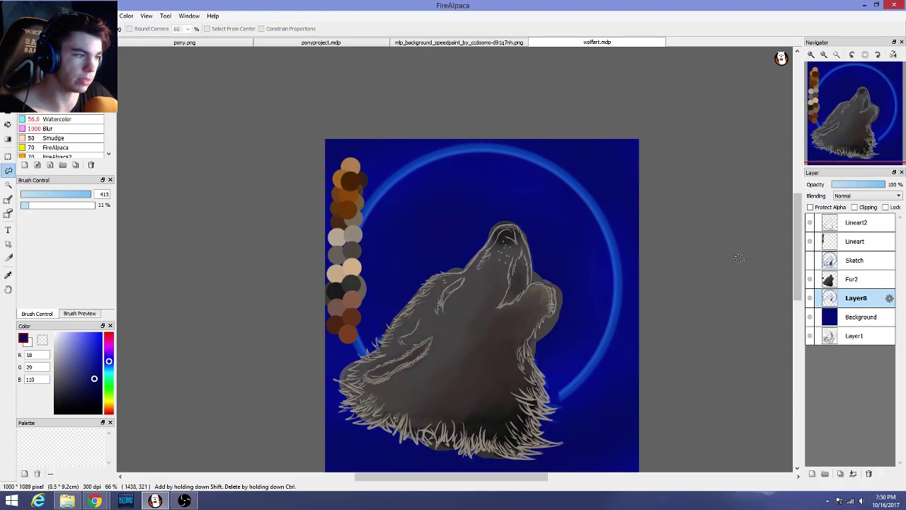
pyautogui.click(809, 300)
pyautogui.click(810, 301)
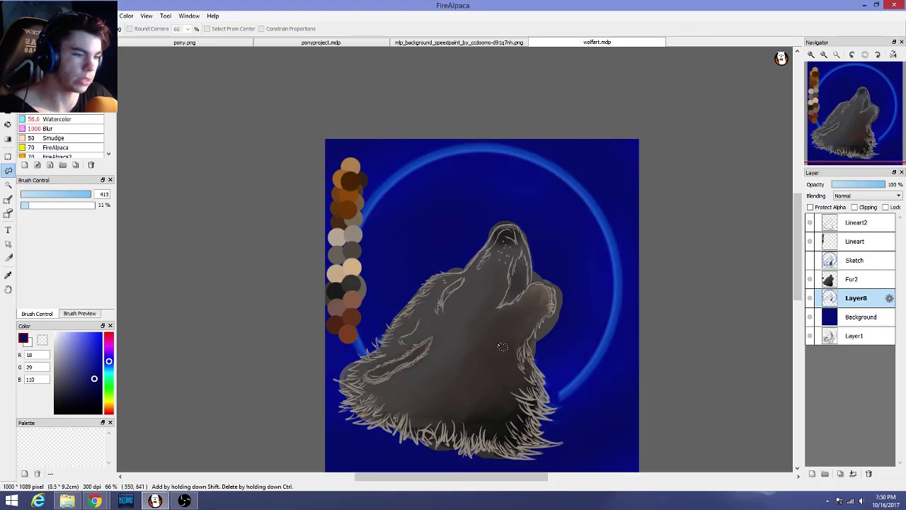
# Hide Fur2 and erase the leftover wolf sketch marks inside the ring on Layer8 with a size 239, 94% opacity brush
pyautogui.click(810, 279)
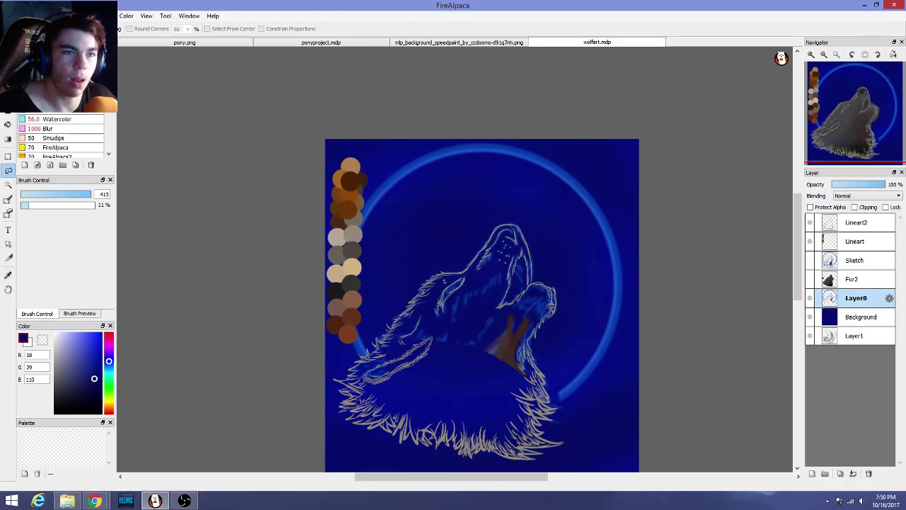
pyautogui.click(86, 16)
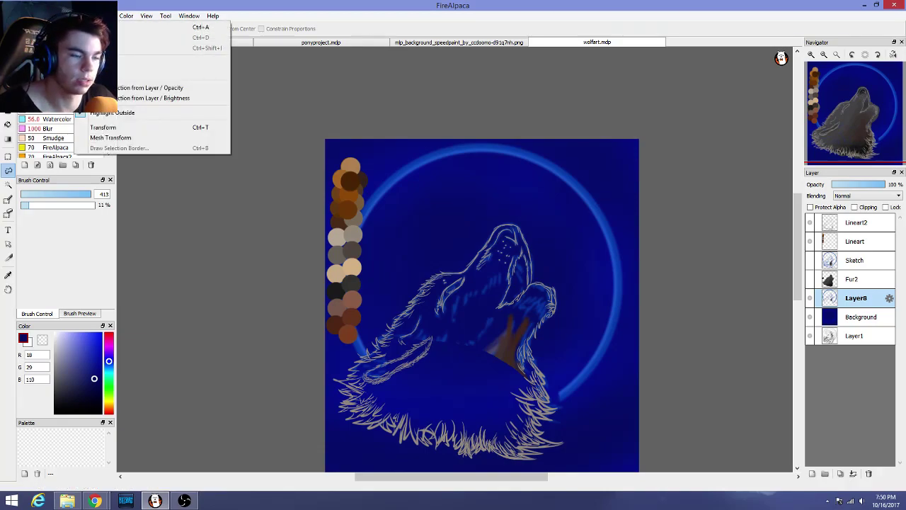
pyautogui.moveTo(44, 15)
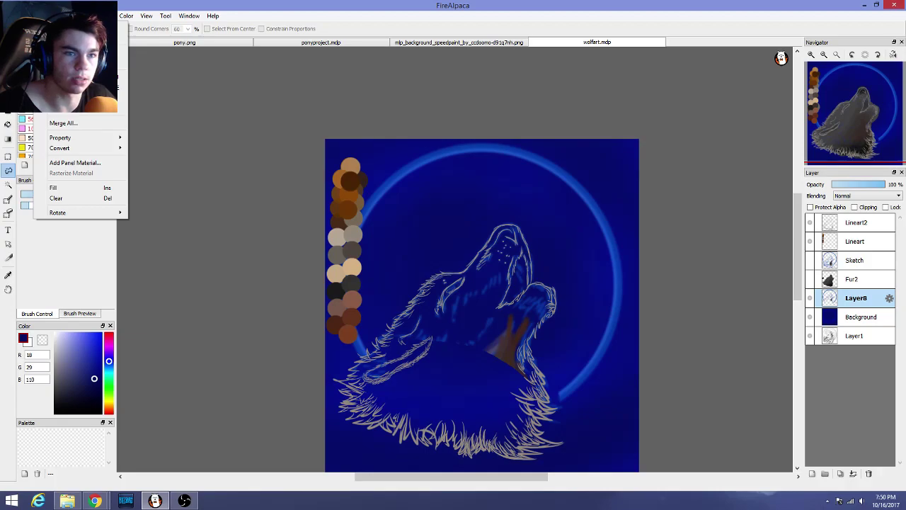
pyautogui.press('Escape')
pyautogui.moveTo(67, 195); pyautogui.dragTo(103, 194)
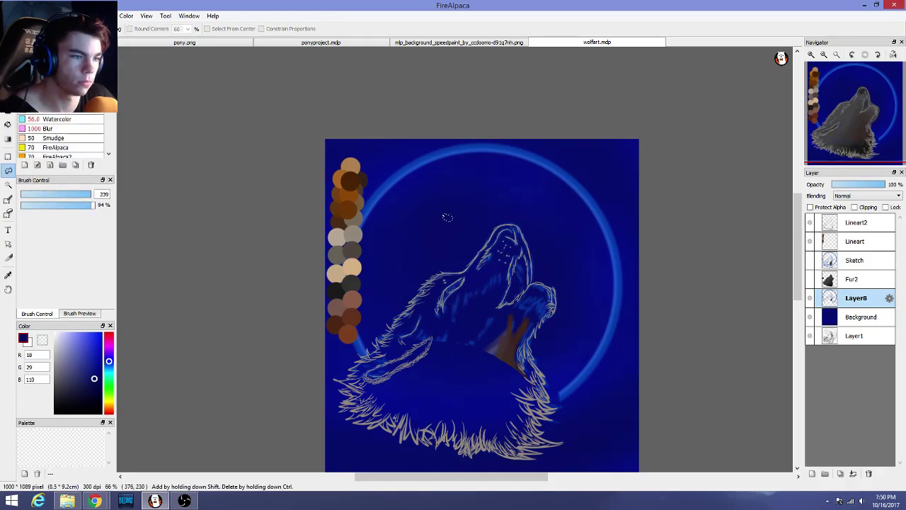
pyautogui.moveTo(511, 224)
pyautogui.mouseDown()
pyautogui.moveTo(531, 258)
pyautogui.moveTo(518, 268)
pyautogui.moveTo(536, 276)
pyautogui.mouseUp()
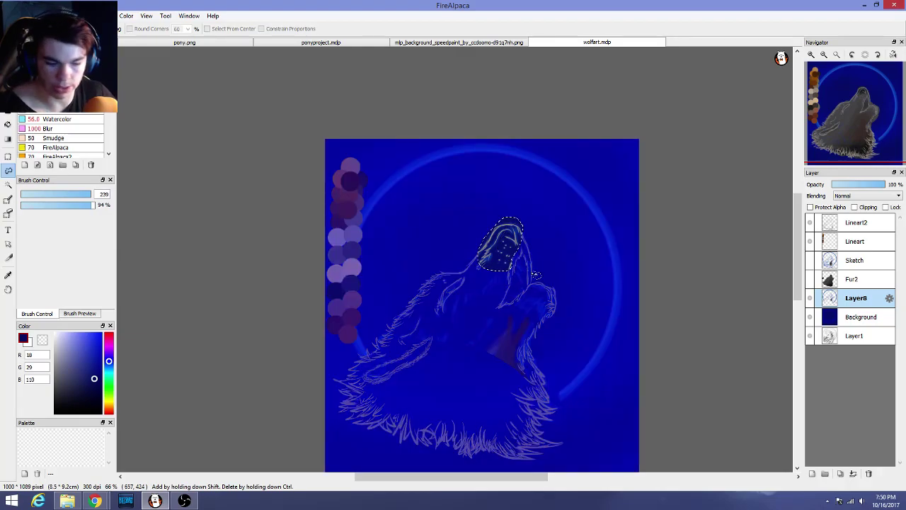
pyautogui.press('b')
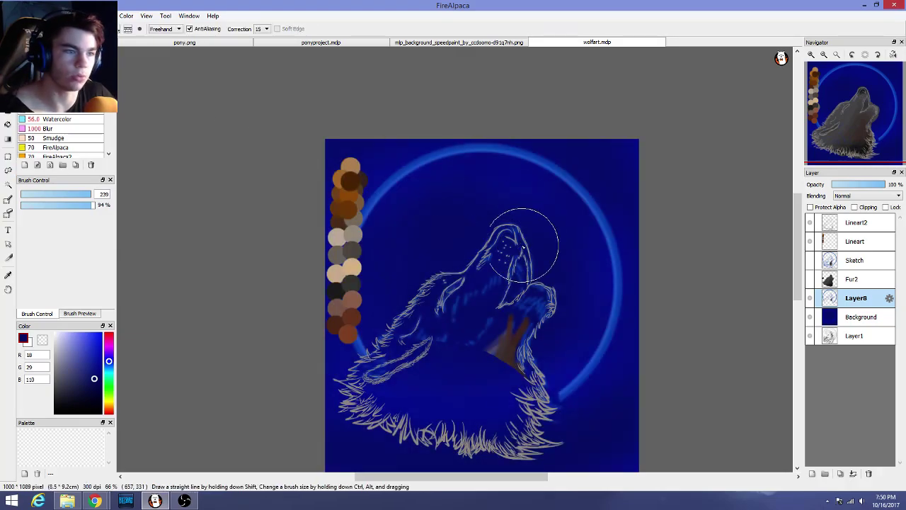
pyautogui.moveTo(493, 250)
pyautogui.mouseDown()
pyautogui.moveTo(515, 279)
pyautogui.moveTo(486, 298)
pyautogui.moveTo(510, 294)
pyautogui.moveTo(517, 306)
pyautogui.moveTo(504, 312)
pyautogui.moveTo(517, 348)
pyautogui.moveTo(502, 399)
pyautogui.moveTo(508, 382)
pyautogui.moveTo(515, 413)
pyautogui.moveTo(518, 383)
pyautogui.moveTo(520, 429)
pyautogui.moveTo(550, 437)
pyautogui.moveTo(499, 442)
pyautogui.moveTo(458, 405)
pyautogui.moveTo(416, 428)
pyautogui.moveTo(366, 424)
pyautogui.moveTo(356, 404)
pyautogui.moveTo(383, 406)
pyautogui.moveTo(375, 403)
pyautogui.moveTo(406, 387)
pyautogui.moveTo(373, 399)
pyautogui.moveTo(418, 375)
pyautogui.moveTo(429, 332)
pyautogui.moveTo(425, 351)
pyautogui.mouseUp()
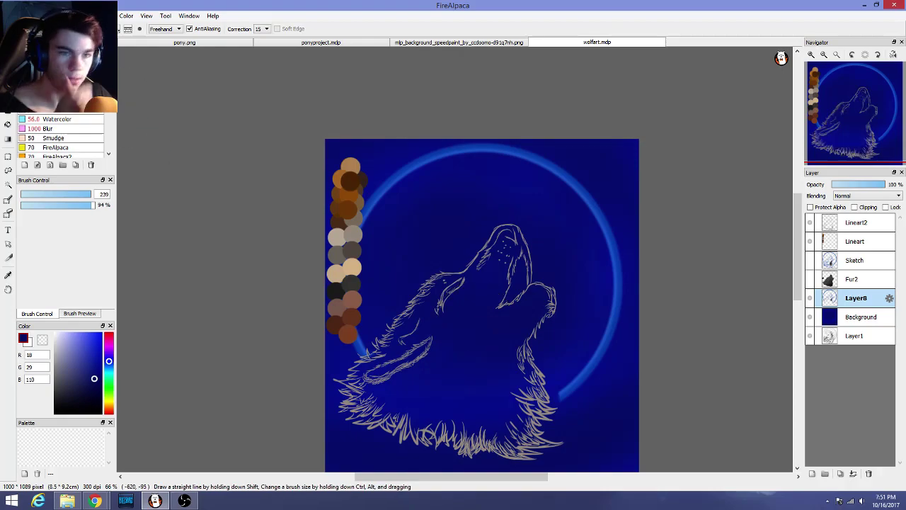
# Return to the size 413 brush at 11% opacity and compare the sky with and without the ring layer
pyautogui.click(57, 119)
pyautogui.click(57, 109)
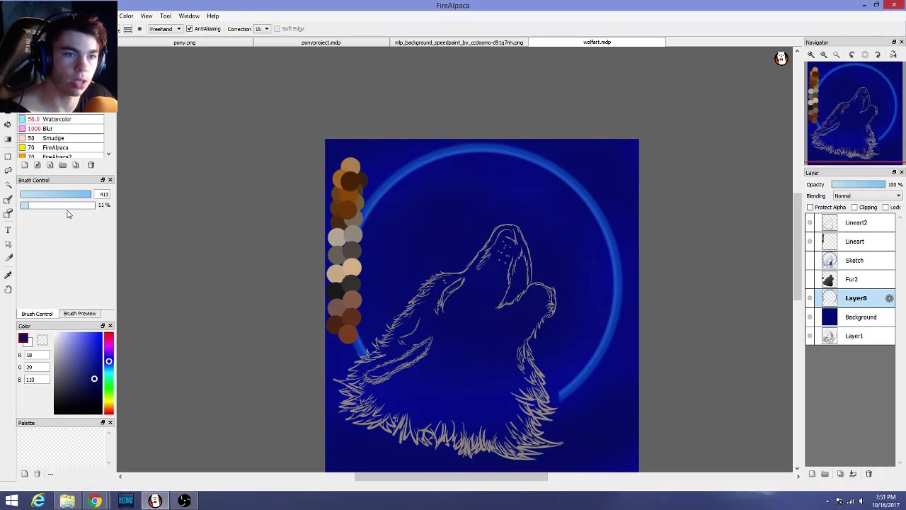
pyautogui.click(810, 298)
pyautogui.click(809, 298)
pyautogui.click(809, 298)
pyautogui.click(810, 298)
pyautogui.click(810, 298)
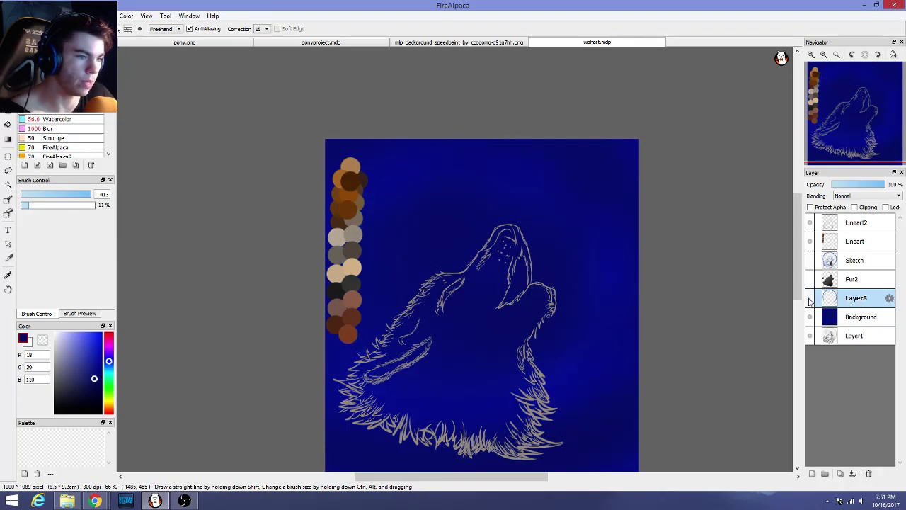
pyautogui.click(810, 298)
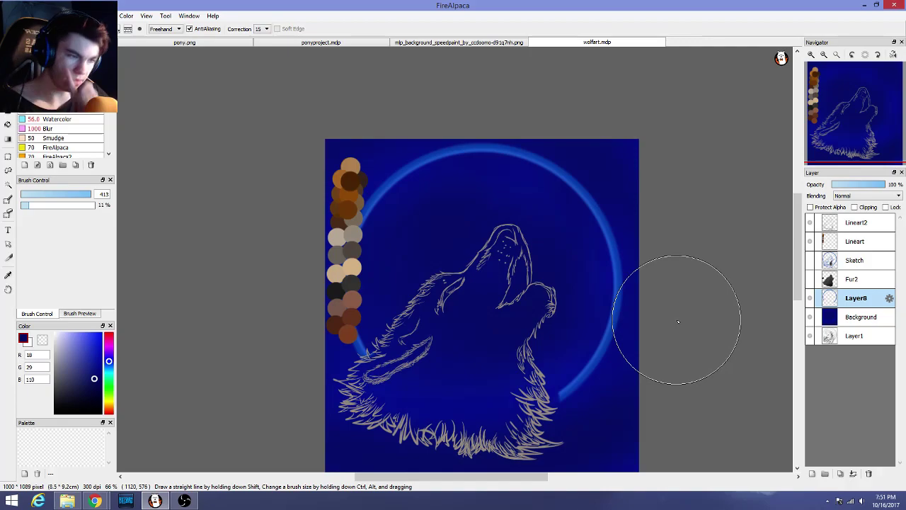
# Hide the Lineart layer with the colour swatches and recheck the ring against the full background
pyautogui.click(810, 241)
pyautogui.scroll(-2, 591, 267)
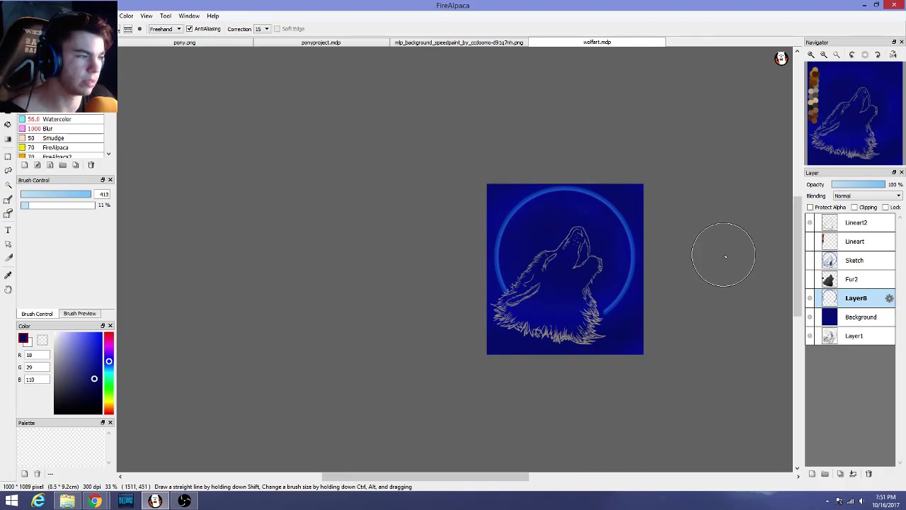
pyautogui.scroll(1, 724, 257)
pyautogui.scroll(1, 725, 257)
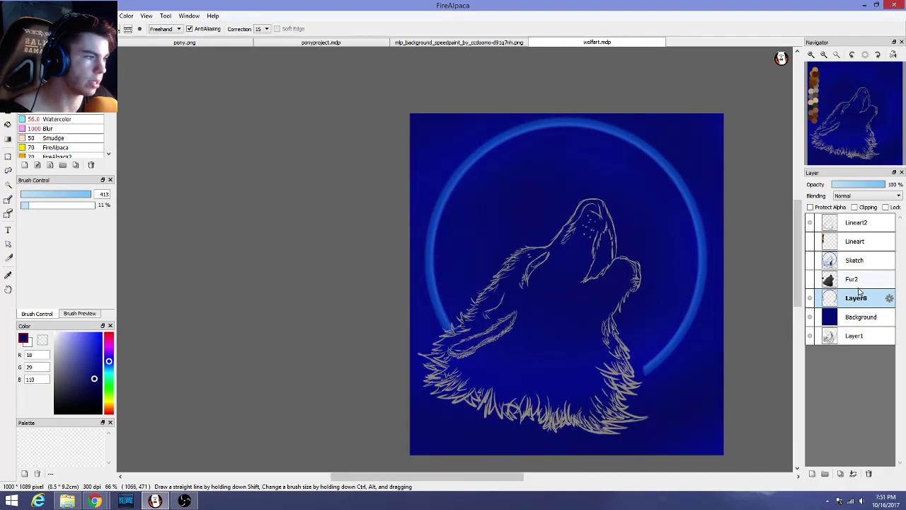
pyautogui.click(810, 298)
pyautogui.click(811, 298)
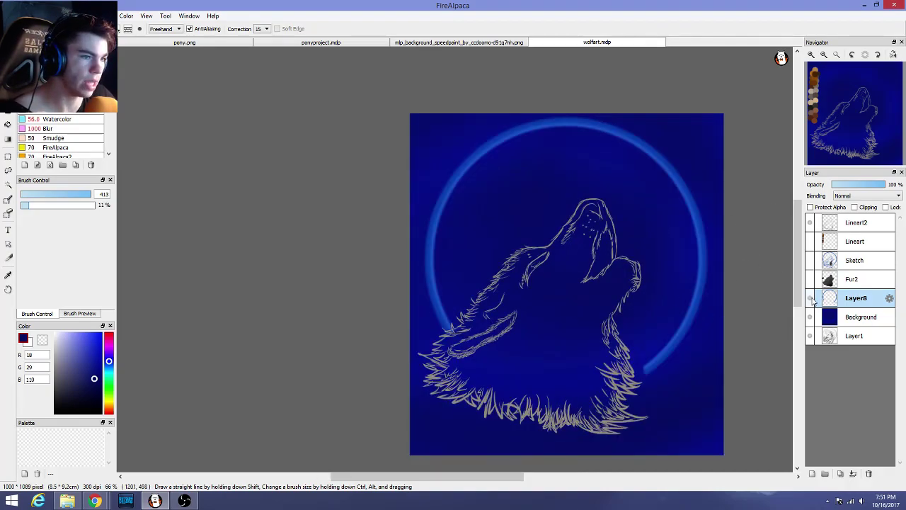
# Select the Background layer, pick light grey RGB 206, 206, 206 and enlarge the brush to size 802
pyautogui.click(861, 319)
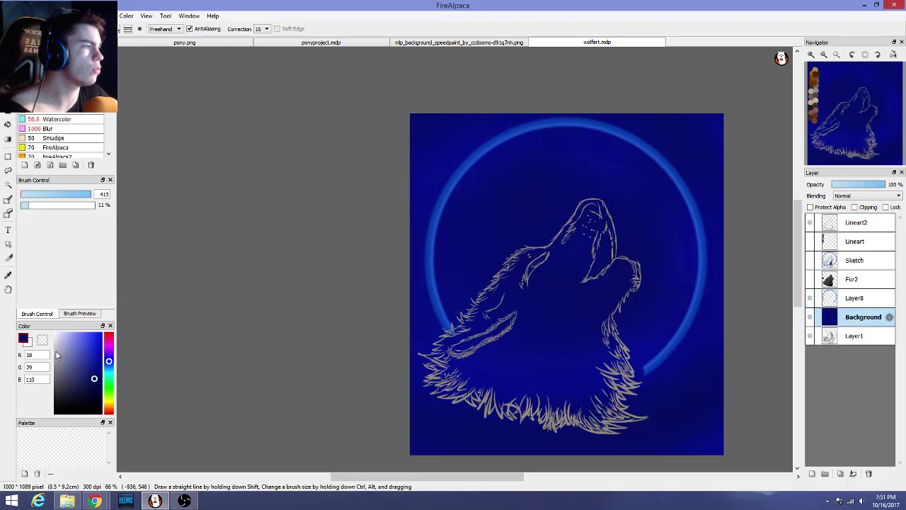
pyautogui.click(55, 349)
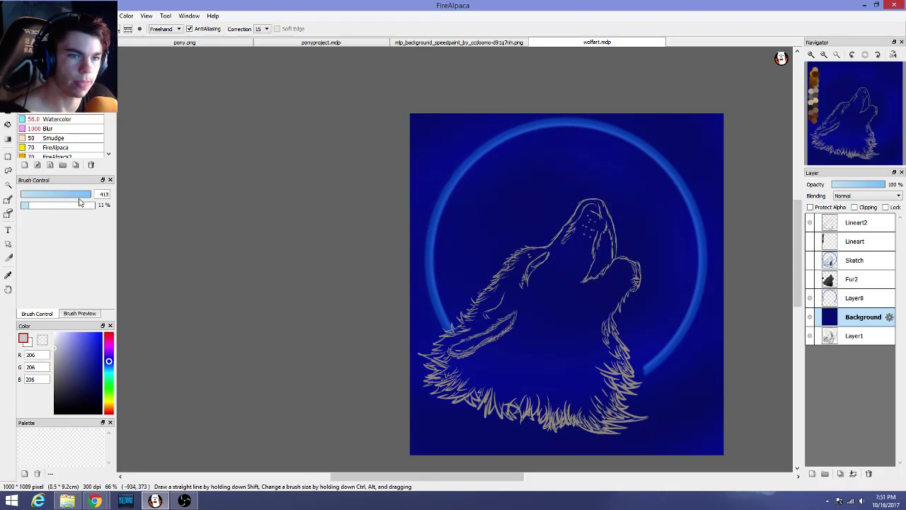
pyautogui.moveTo(81, 195); pyautogui.dragTo(137, 191)
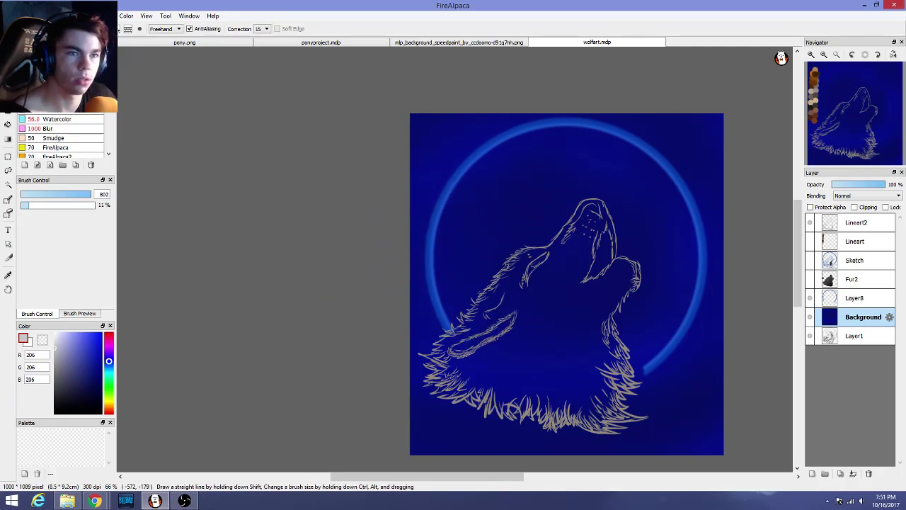
pyautogui.click(85, 16)
pyautogui.moveTo(127, 17)
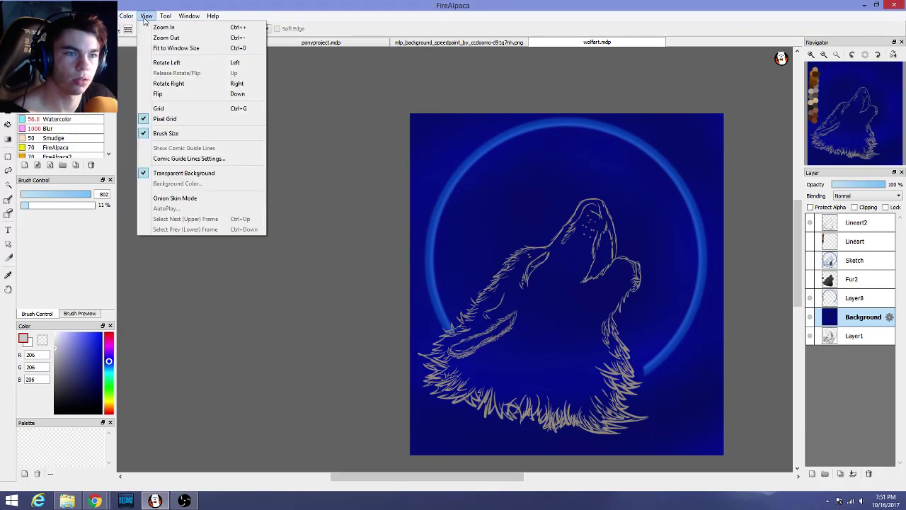
pyautogui.click(541, 278)
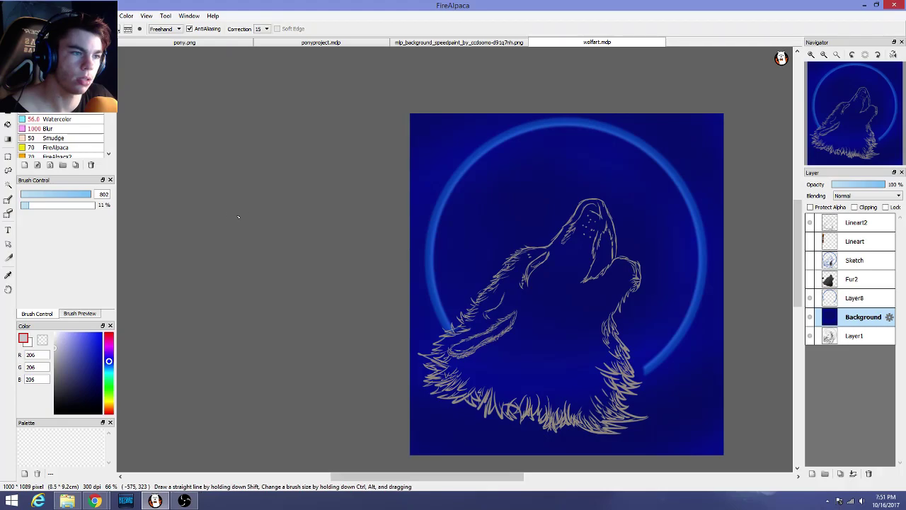
# Build up a soft light grey glow at the centre of the ring with repeated size 802, 11% opacity dabs
pyautogui.click(567, 244)
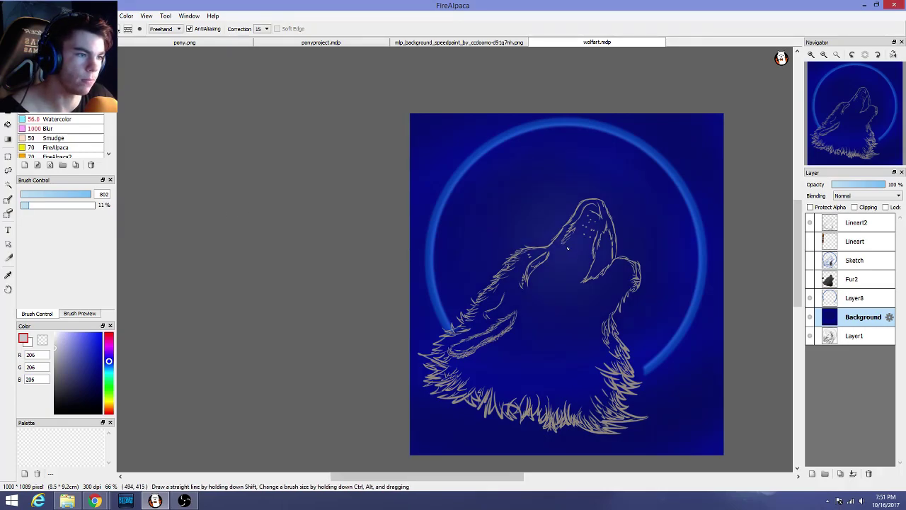
pyautogui.click(568, 250)
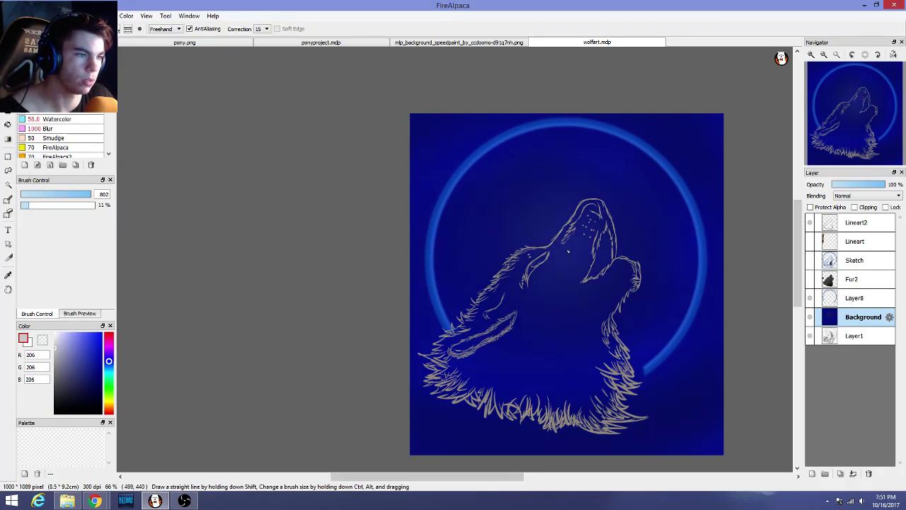
pyautogui.click(567, 252)
pyautogui.click(568, 255)
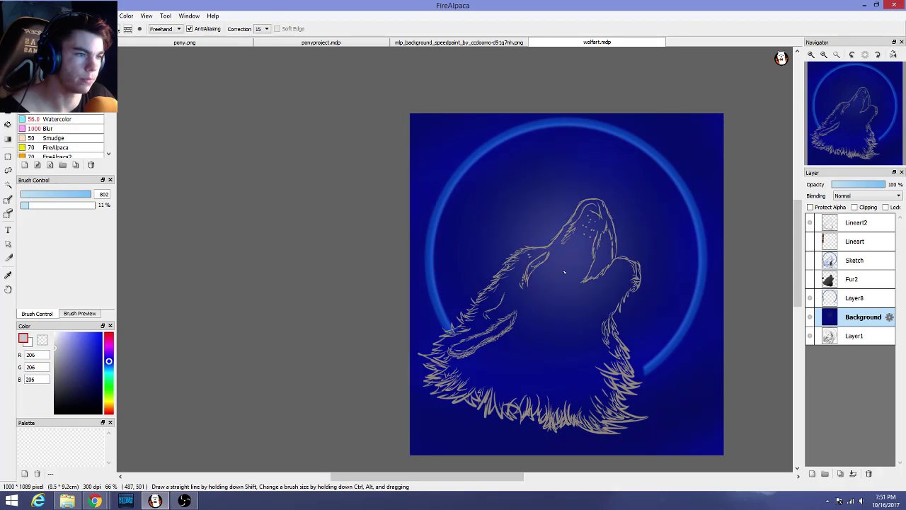
pyautogui.click(565, 272)
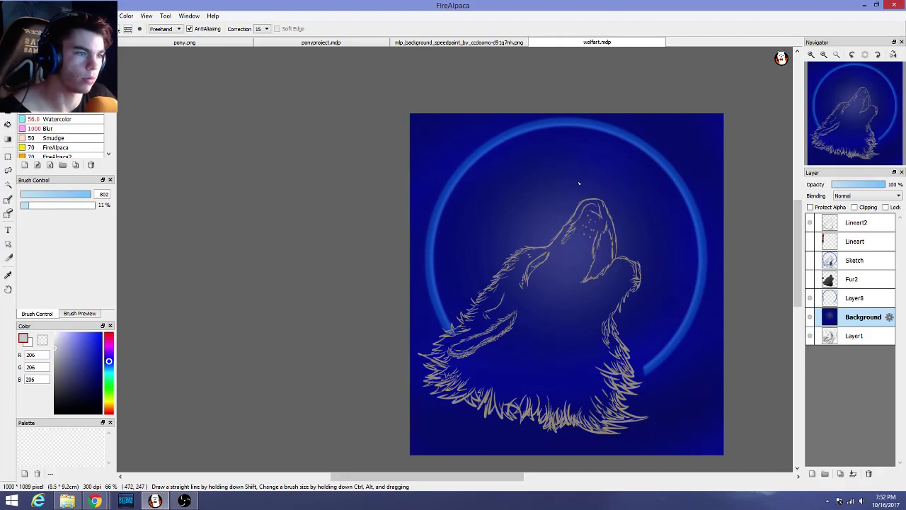
# Lower the brush opacity to 8% and spread the light grey glow across the whole inside of the moon ring
pyautogui.click(26, 205)
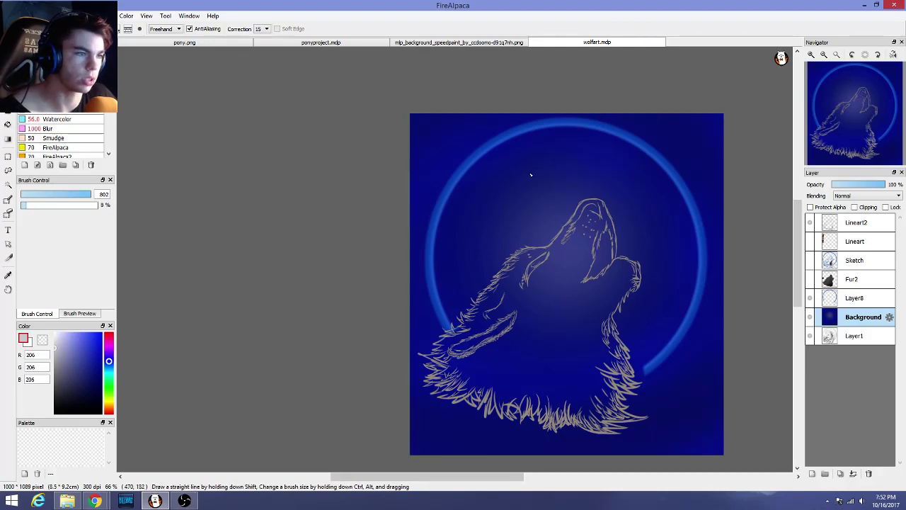
pyautogui.moveTo(531, 174)
pyautogui.mouseDown()
pyautogui.moveTo(573, 160)
pyautogui.moveTo(576, 182)
pyautogui.moveTo(615, 174)
pyautogui.moveTo(640, 190)
pyautogui.moveTo(685, 263)
pyautogui.moveTo(662, 313)
pyautogui.moveTo(601, 361)
pyautogui.moveTo(510, 333)
pyautogui.moveTo(507, 266)
pyautogui.moveTo(482, 242)
pyautogui.moveTo(477, 223)
pyautogui.moveTo(479, 173)
pyautogui.moveTo(569, 149)
pyautogui.moveTo(630, 159)
pyautogui.moveTo(665, 245)
pyautogui.moveTo(652, 324)
pyautogui.moveTo(631, 366)
pyautogui.moveTo(513, 344)
pyautogui.moveTo(490, 304)
pyautogui.moveTo(486, 232)
pyautogui.moveTo(530, 201)
pyautogui.moveTo(521, 185)
pyautogui.moveTo(555, 164)
pyautogui.moveTo(541, 282)
pyautogui.moveTo(559, 280)
pyautogui.moveTo(575, 261)
pyautogui.moveTo(540, 267)
pyautogui.moveTo(621, 329)
pyautogui.mouseUp()
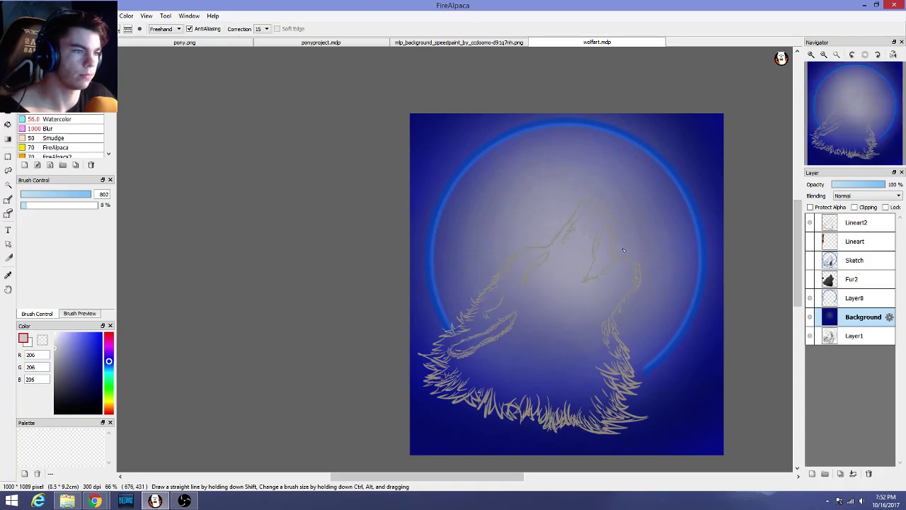
pyautogui.moveTo(634, 299); pyautogui.dragTo(509, 301)
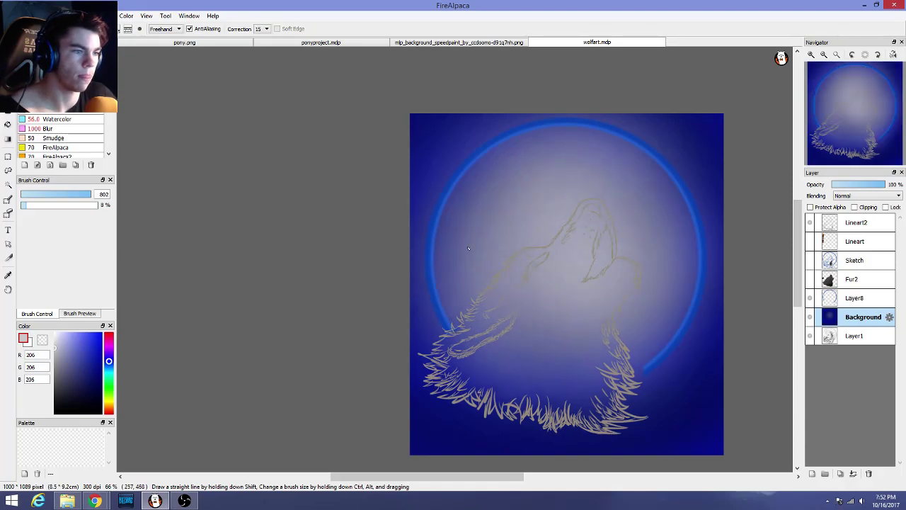
pyautogui.moveTo(642, 197)
pyautogui.mouseDown()
pyautogui.moveTo(669, 255)
pyautogui.moveTo(532, 324)
pyautogui.mouseUp()
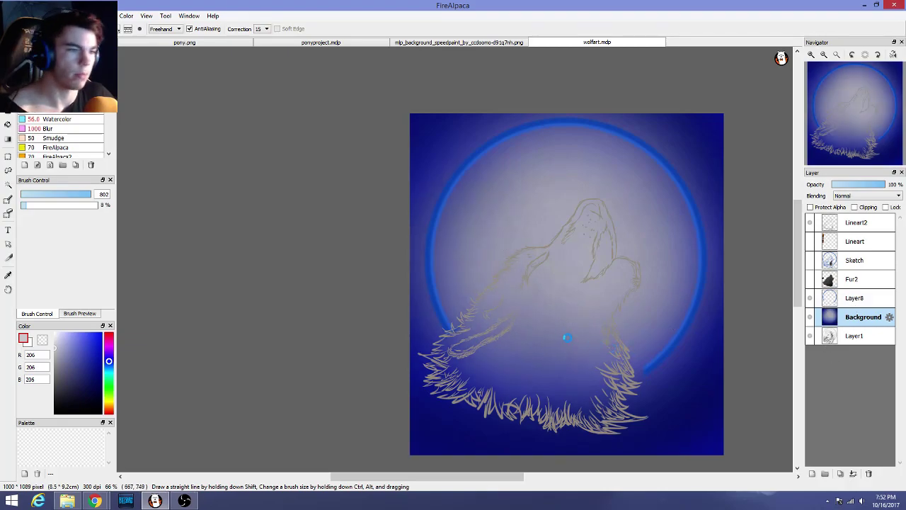
pyautogui.scroll(-1, 620, 347)
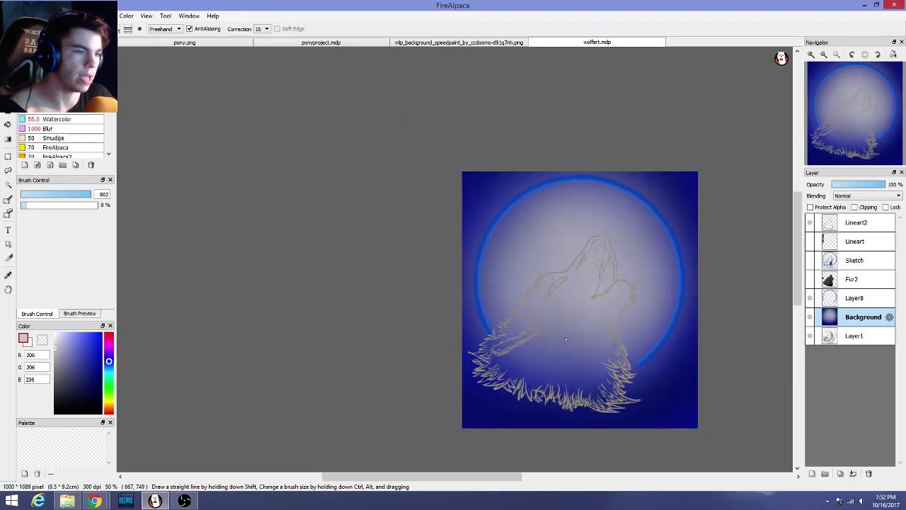
# Try Multiply, Add, Overlay and Darken blending on the Background layer, then return it to Normal
pyautogui.click(873, 196)
pyautogui.click(853, 211)
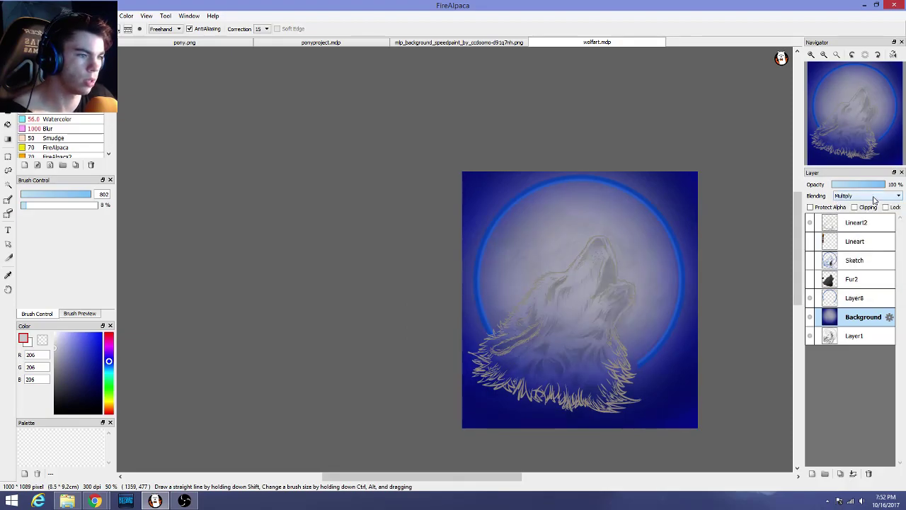
pyautogui.scroll(-1, 873, 200)
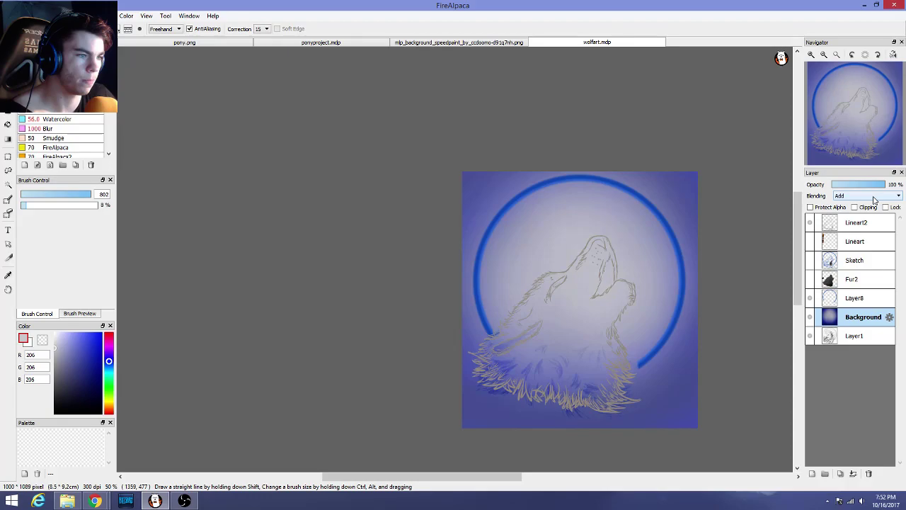
pyautogui.scroll(-1, 874, 200)
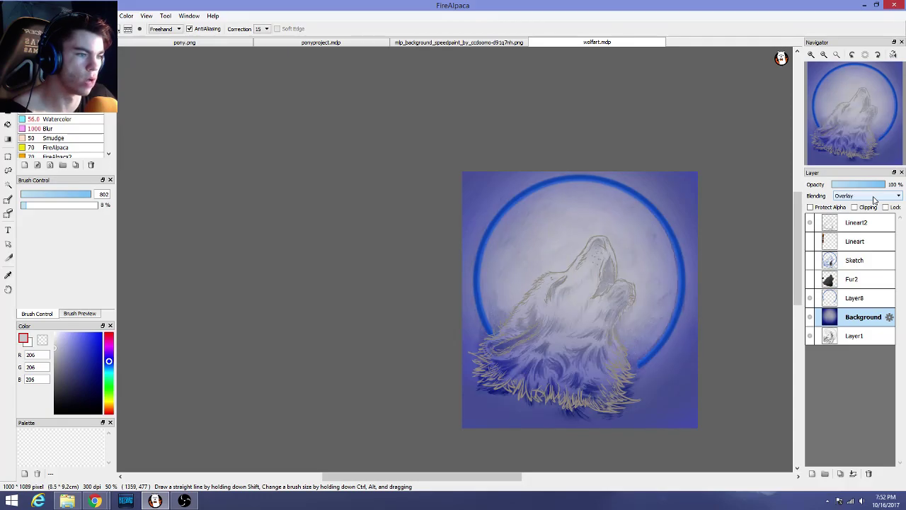
pyautogui.scroll(-3, 873, 201)
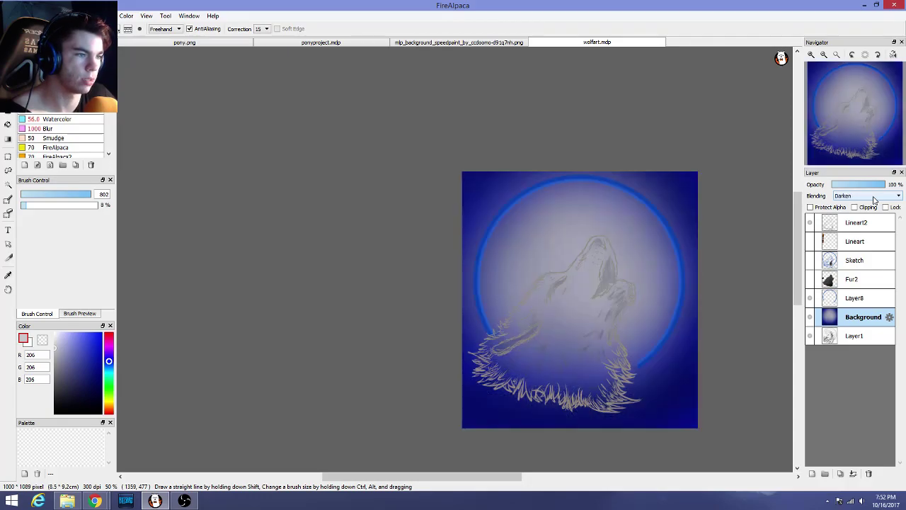
pyautogui.scroll(-1, 874, 200)
pyautogui.scroll(1, 873, 200)
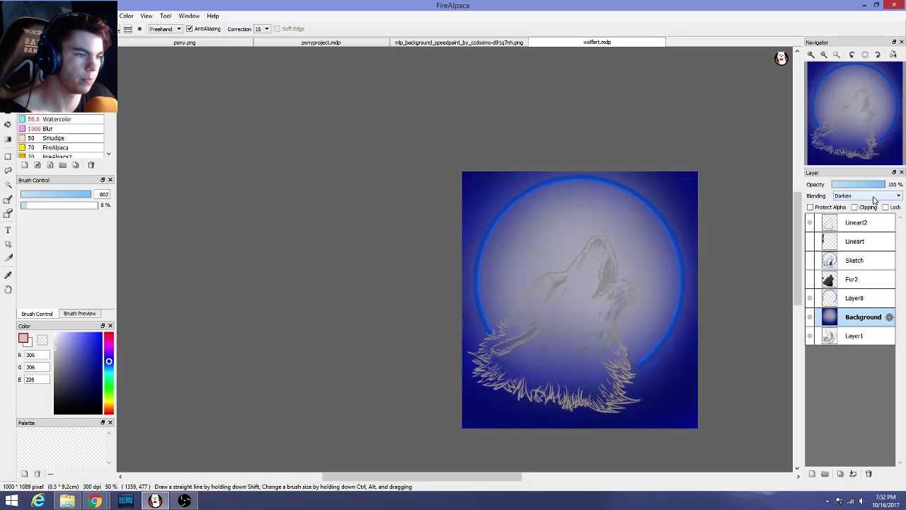
pyautogui.scroll(6, 873, 200)
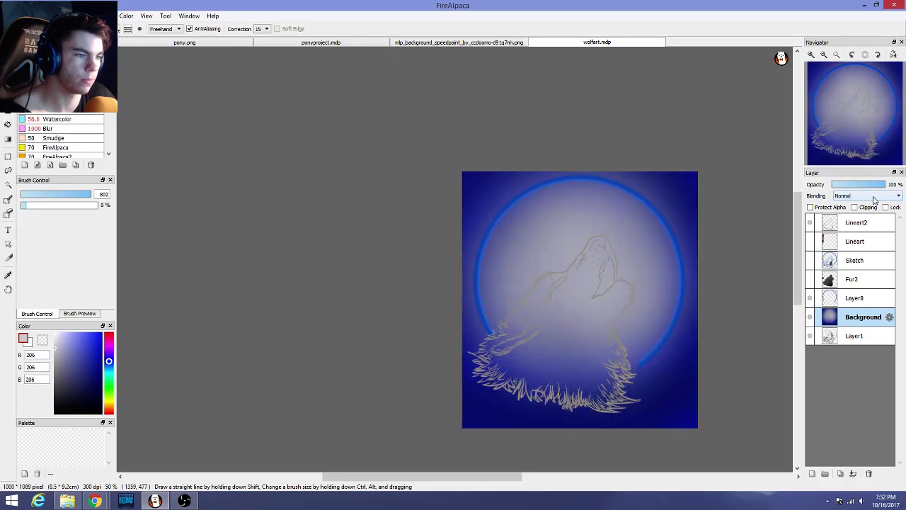
# Lower the opacity of Layer1 to 14%
pyautogui.click(858, 338)
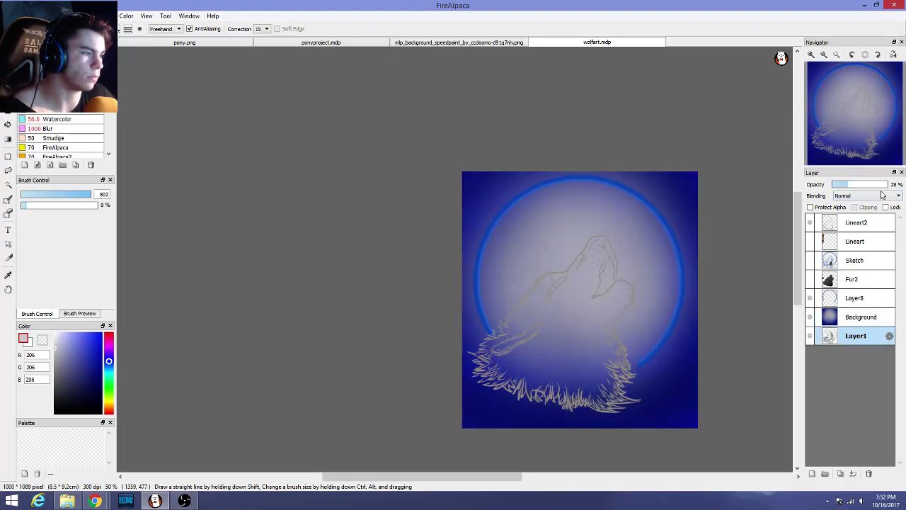
pyautogui.moveTo(845, 188); pyautogui.dragTo(838, 189)
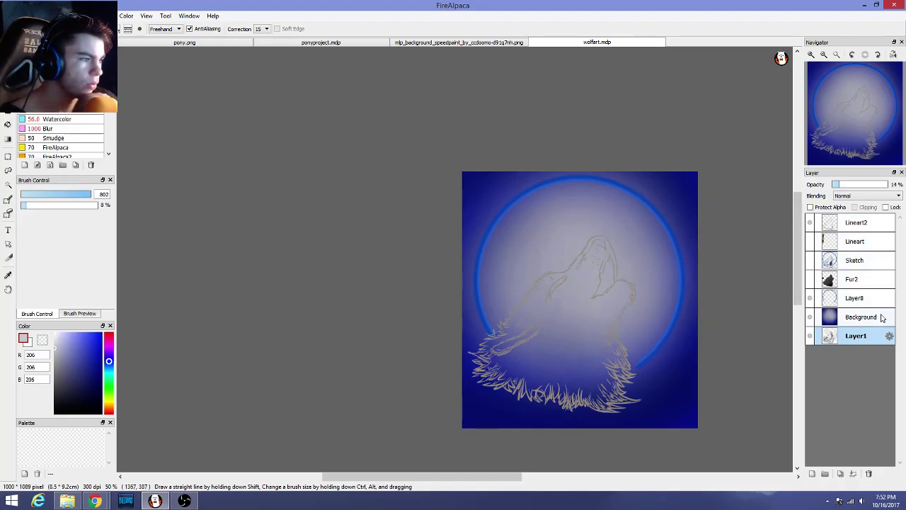
# Try reduced opacity on Layer8 and the Background layer, restoring each to 100%
pyautogui.click(860, 298)
pyautogui.moveTo(869, 189)
pyautogui.mouseDown()
pyautogui.moveTo(856, 186)
pyautogui.moveTo(886, 184)
pyautogui.mouseUp()
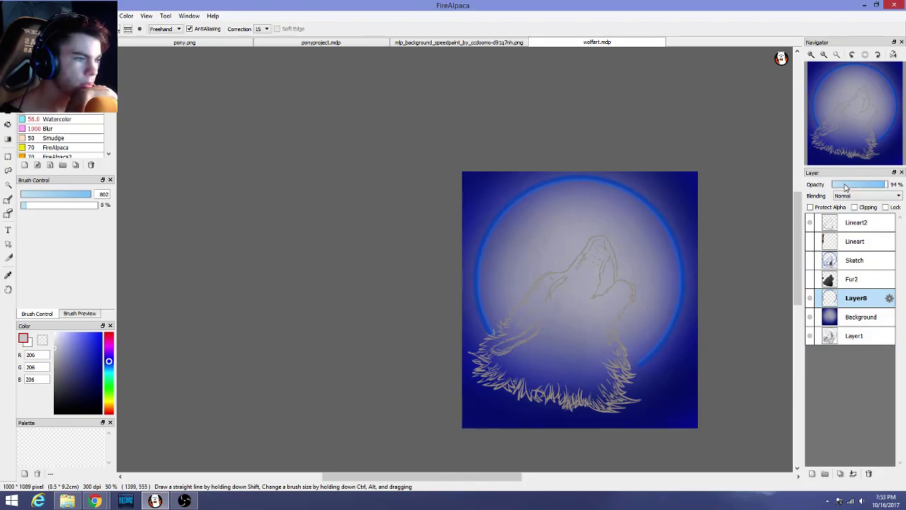
pyautogui.moveTo(846, 186); pyautogui.dragTo(887, 186)
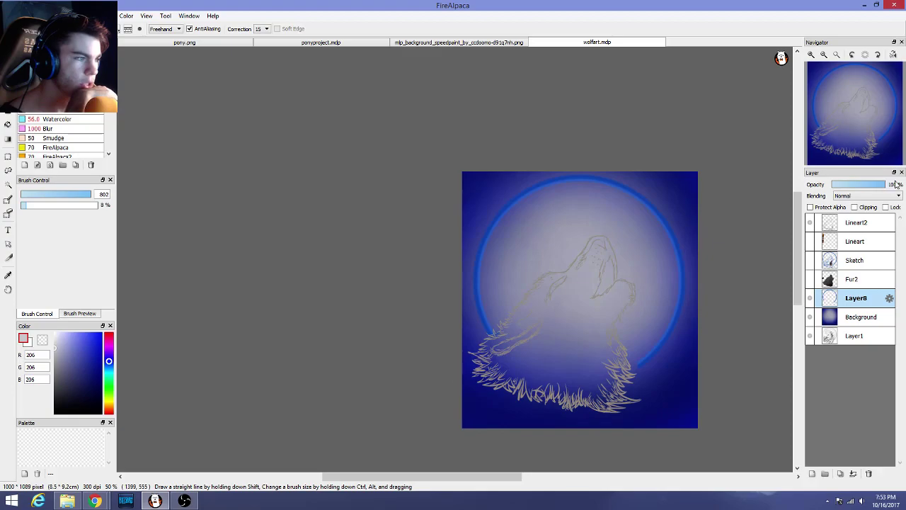
pyautogui.click(872, 317)
pyautogui.moveTo(867, 189); pyautogui.dragTo(899, 184)
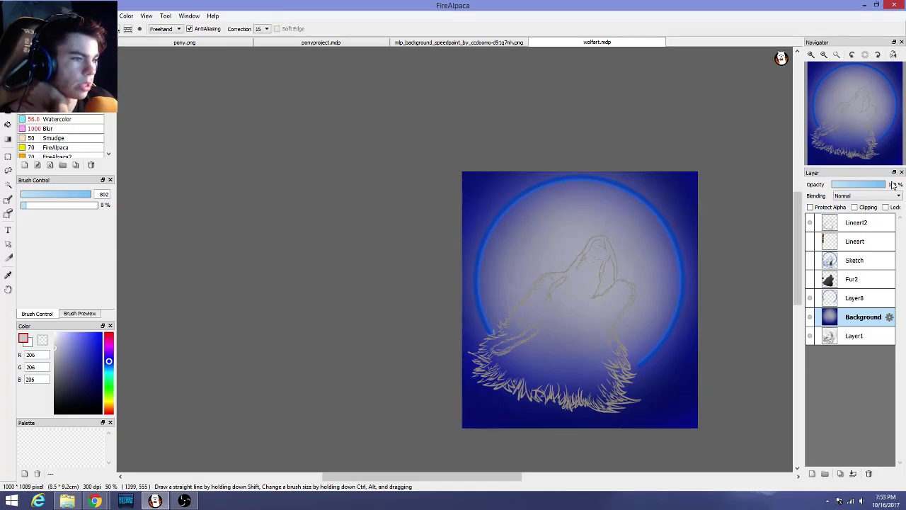
pyautogui.scroll(-1, 756, 303)
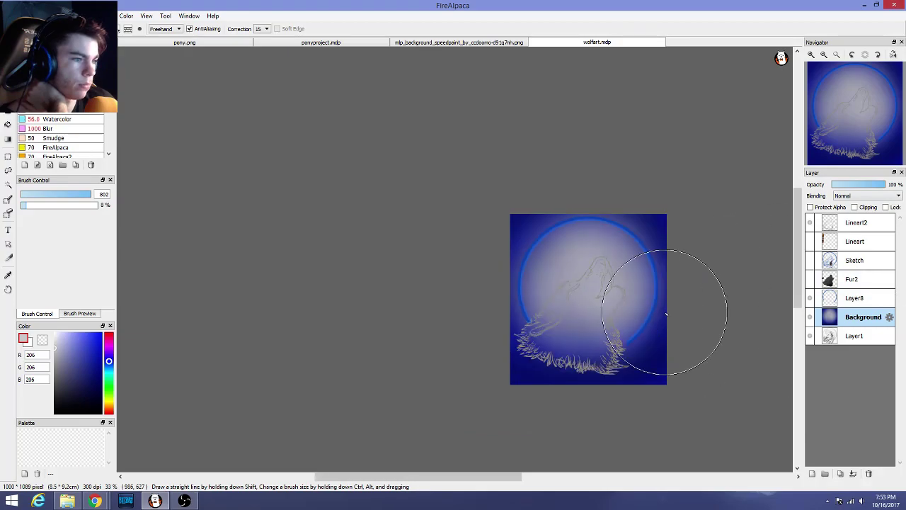
pyautogui.scroll(1, 666, 313)
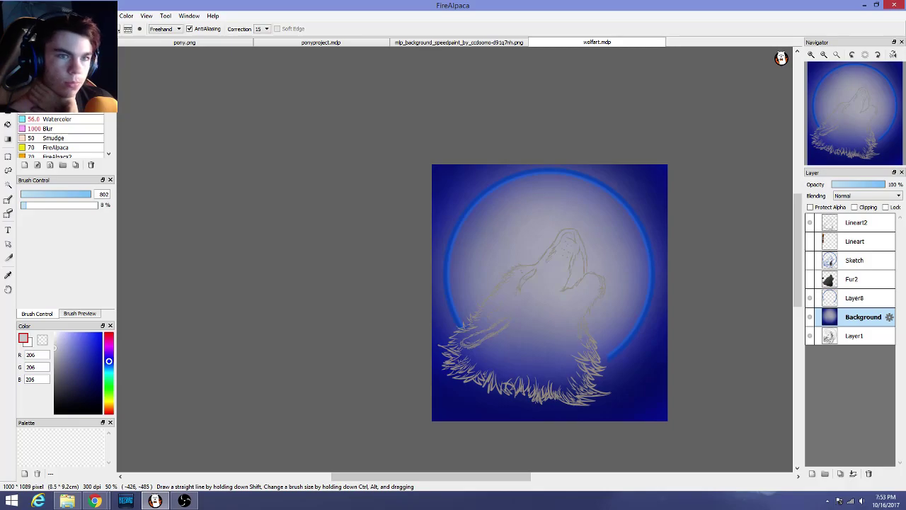
# Try a Levels adjustment on the Background layer, leaving the input and output ranges at their defaults
pyautogui.click(88, 16)
pyautogui.moveTo(66, 16)
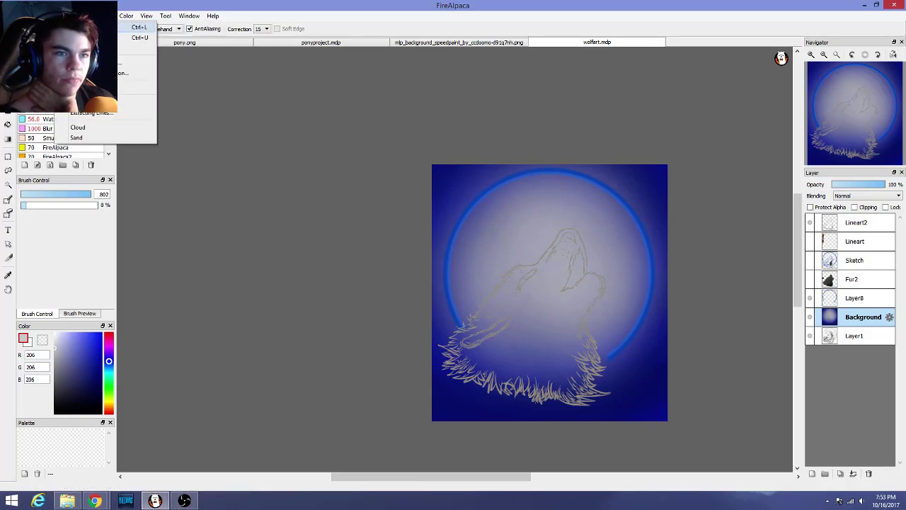
pyautogui.click(138, 27)
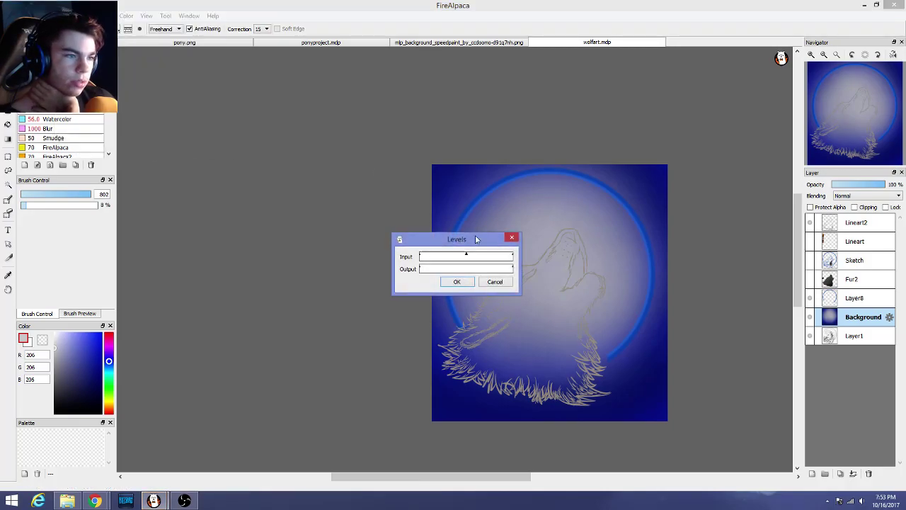
pyautogui.moveTo(475, 239); pyautogui.dragTo(318, 267)
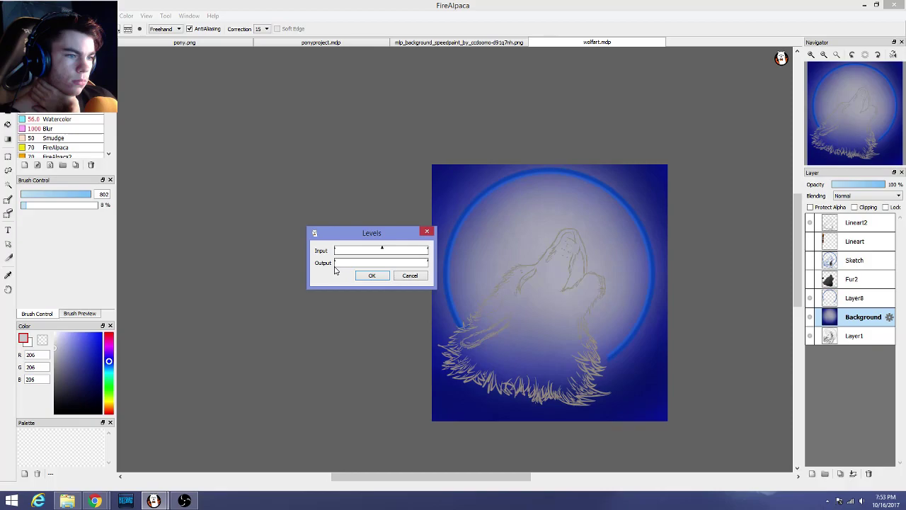
pyautogui.click(372, 275)
# Brighten the Background layer's moon glow with a two-point RGB Tone Curve that strongly raises the upper tones
pyautogui.click(85, 15)
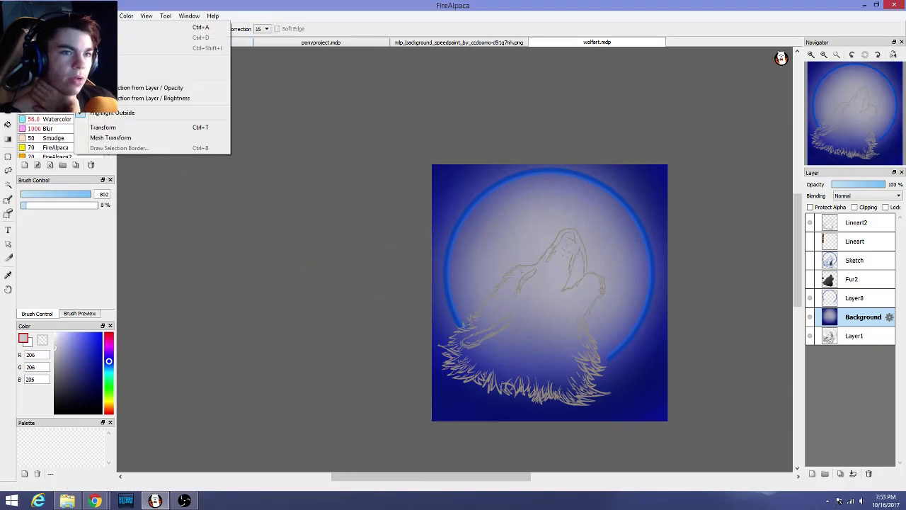
pyautogui.moveTo(64, 16)
pyautogui.click(106, 47)
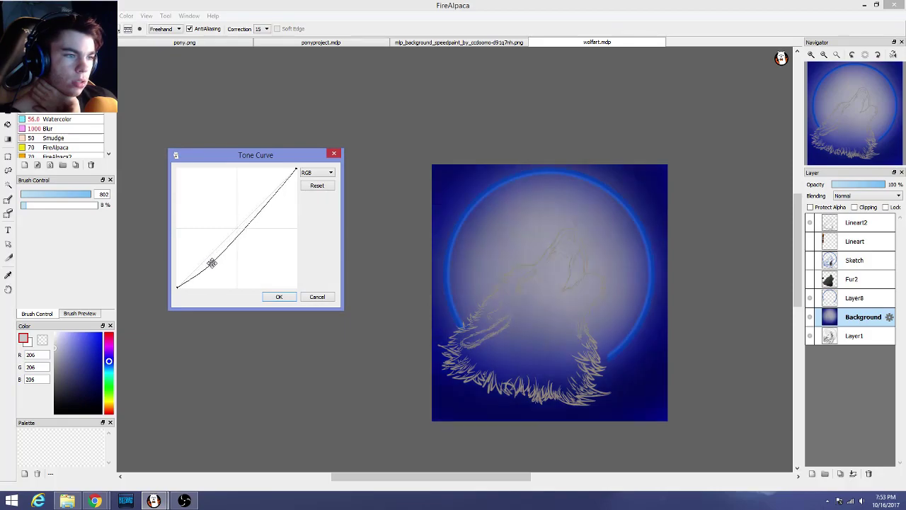
pyautogui.moveTo(211, 264); pyautogui.dragTo(206, 245)
pyautogui.moveTo(237, 219); pyautogui.dragTo(246, 190)
pyautogui.moveTo(208, 246); pyautogui.dragTo(211, 251)
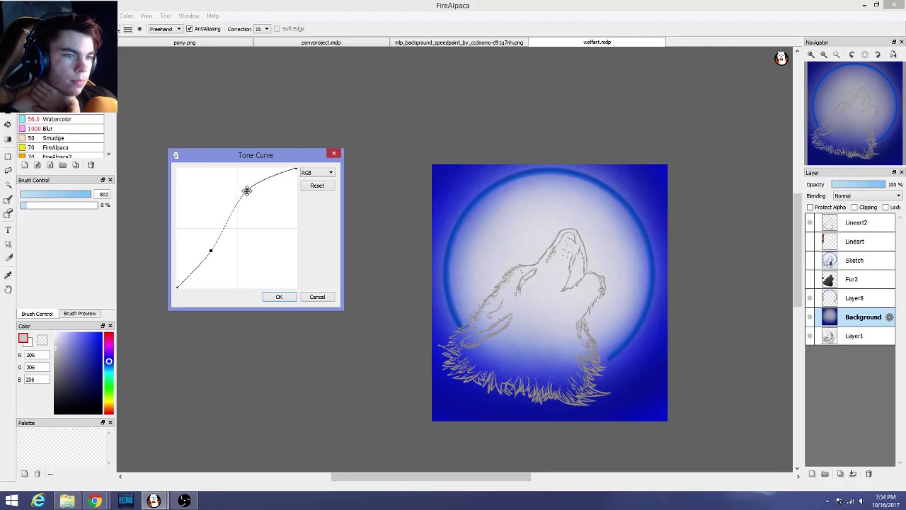
pyautogui.moveTo(246, 190); pyautogui.dragTo(247, 194)
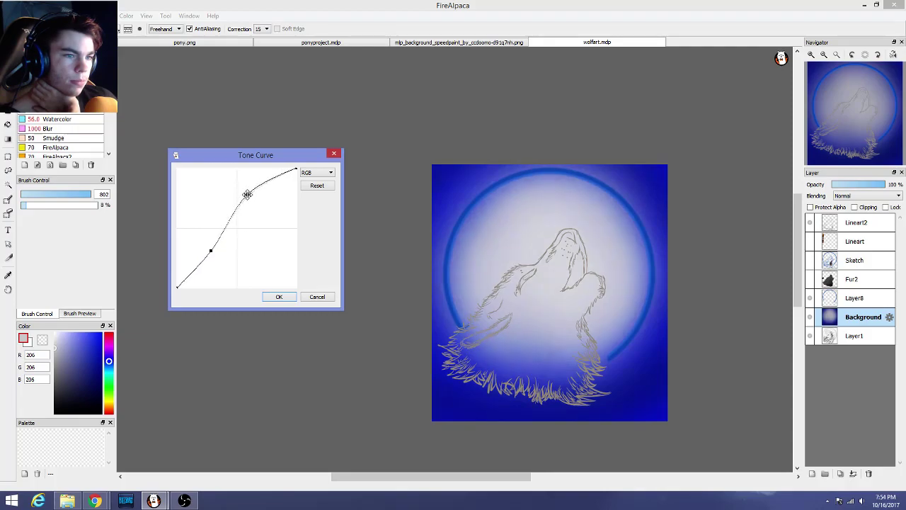
pyautogui.click(279, 296)
pyautogui.scroll(-1, 300, 263)
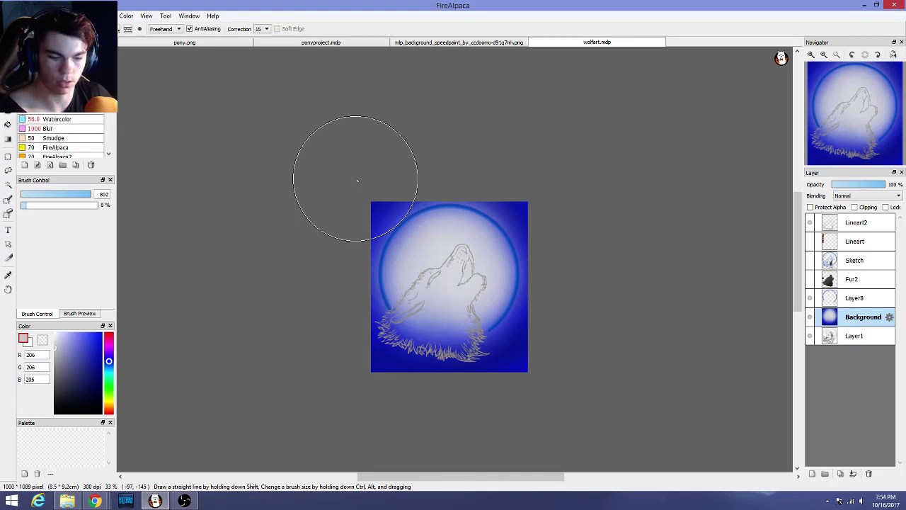
# Select the whole Background layer, enlarge it slightly past the canvas's lower-right corner with Transform, and deselect
pyautogui.hotkey('ctrl', 'a')
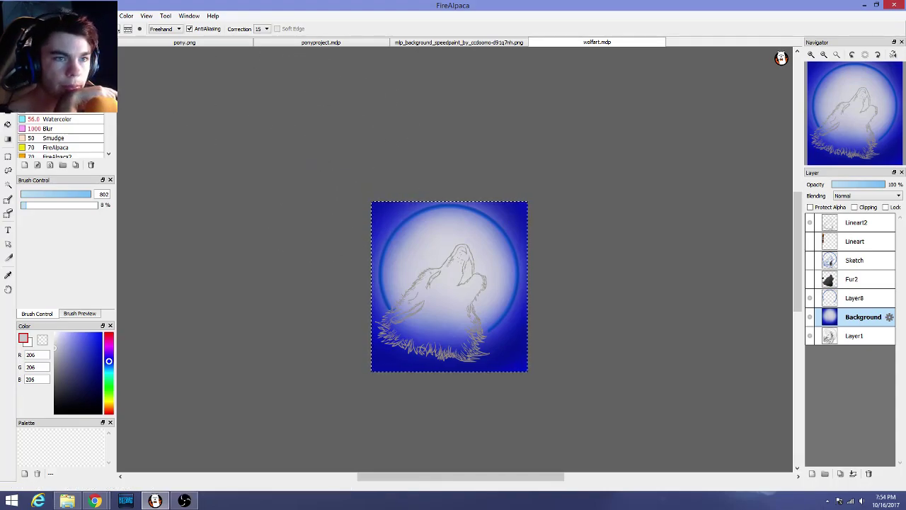
pyautogui.click(103, 15)
pyautogui.click(131, 127)
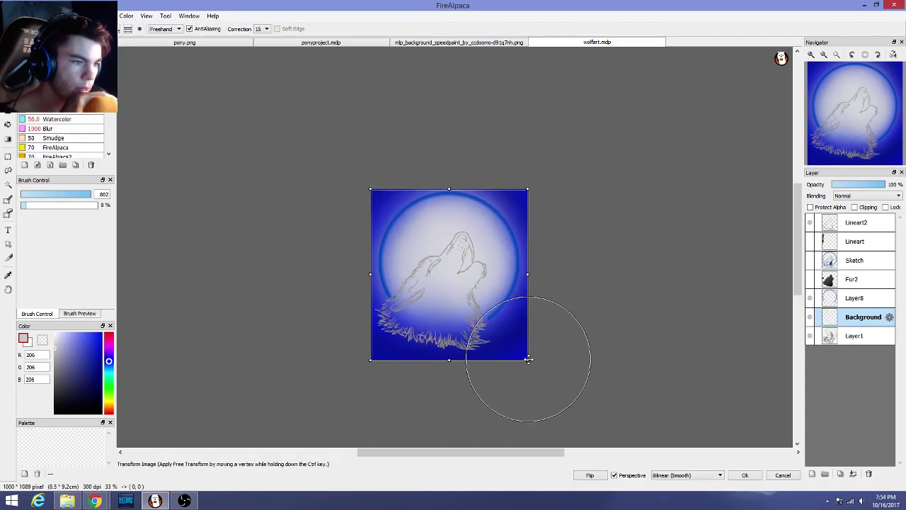
pyautogui.moveTo(528, 359)
pyautogui.mouseDown()
pyautogui.moveTo(541, 372)
pyautogui.moveTo(596, 370)
pyautogui.moveTo(537, 369)
pyautogui.mouseUp()
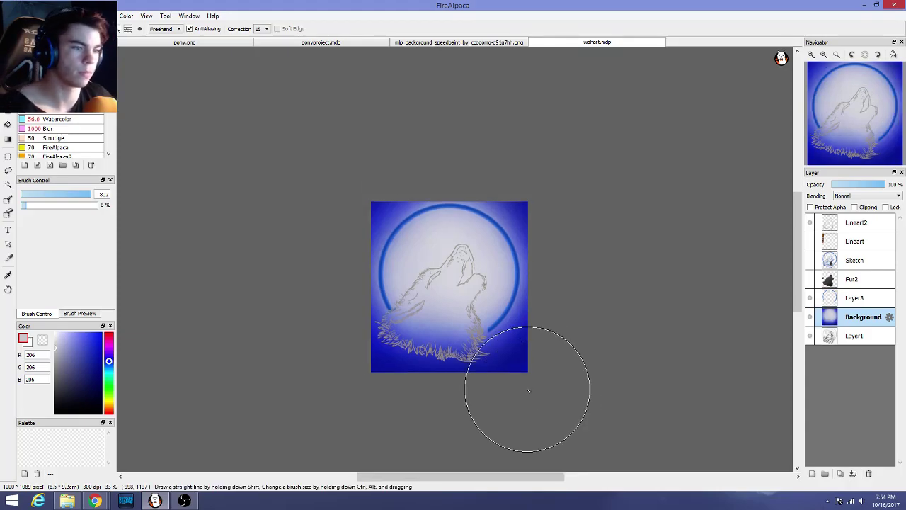
pyautogui.press('Return')
pyautogui.hotkey('ctrl', 'd')
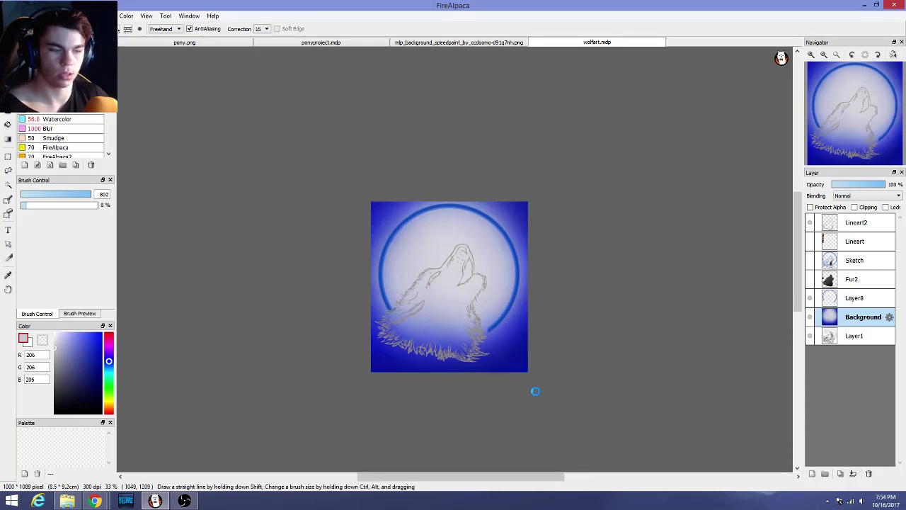
pyautogui.scroll(1, 547, 362)
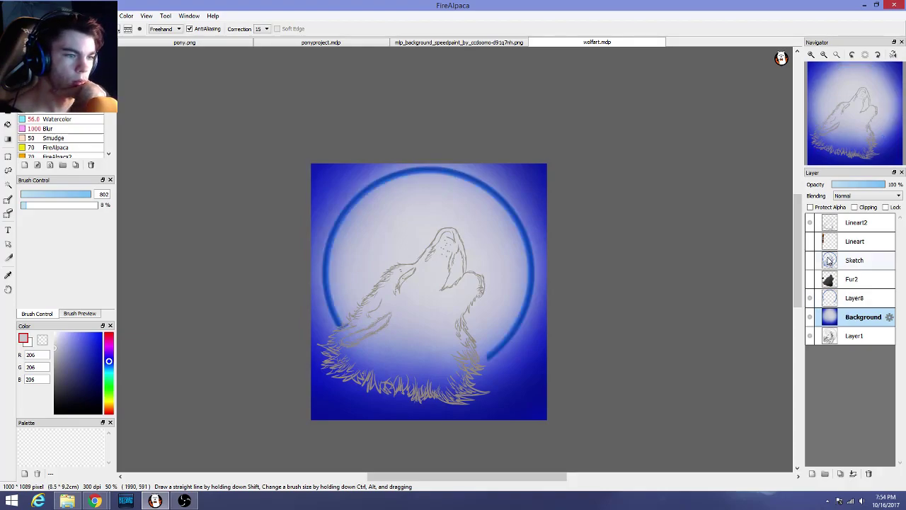
# Try Lighten, Dodge, Burn and Brightness blending on Layer8's moon ring, then restore it to Normal
pyautogui.click(876, 299)
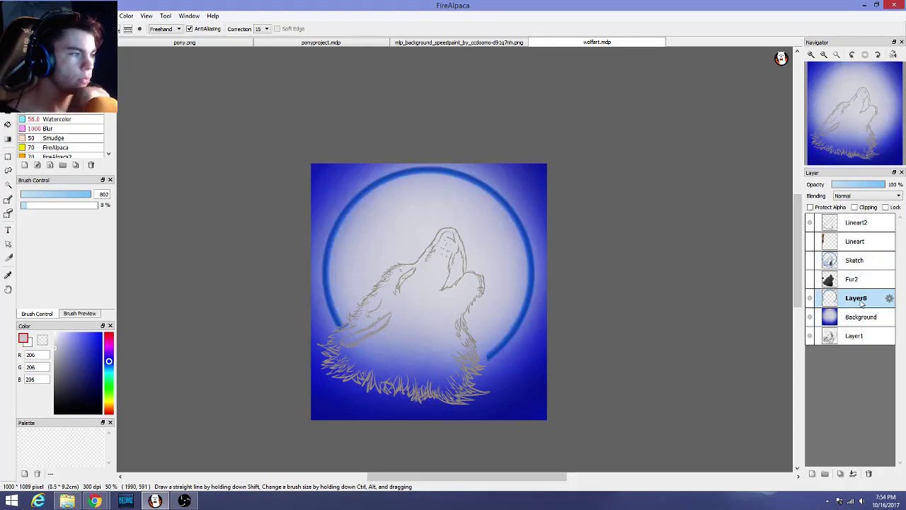
pyautogui.click(854, 199)
pyautogui.click(854, 199)
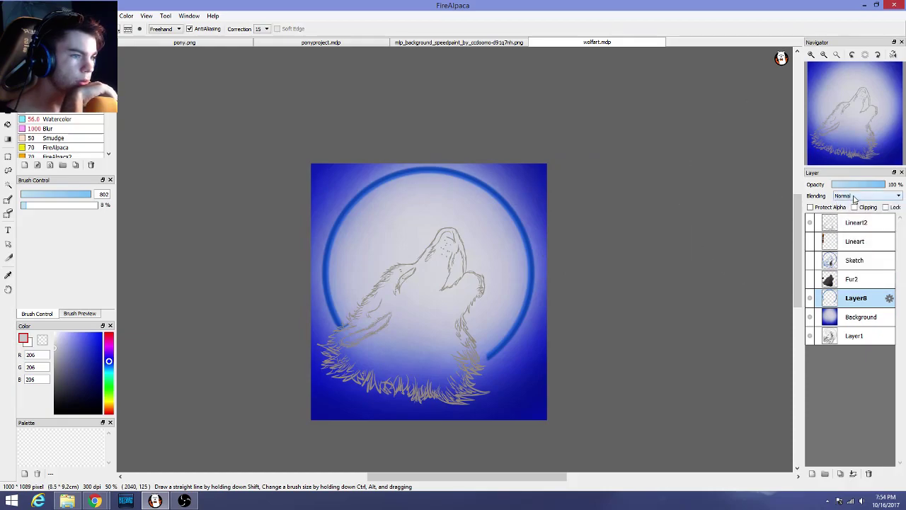
pyautogui.scroll(-3, 855, 199)
pyautogui.scroll(-4, 854, 199)
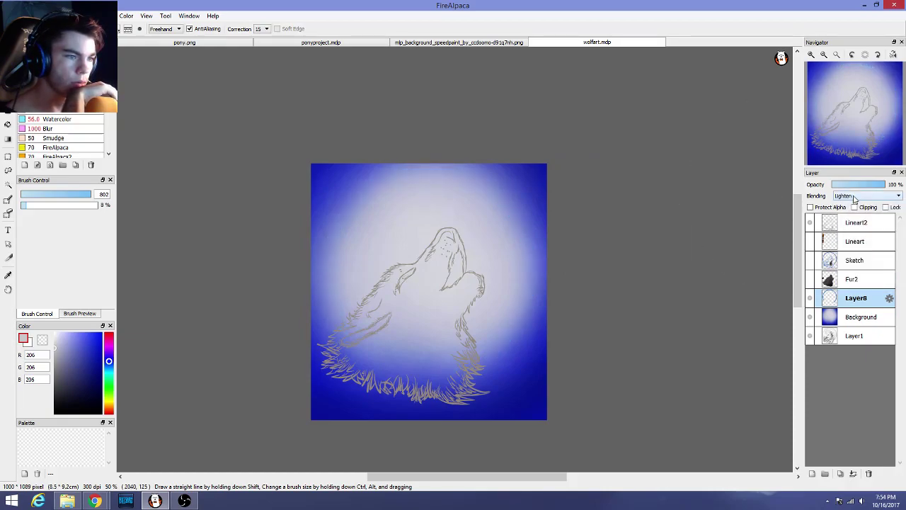
pyautogui.scroll(-1, 854, 199)
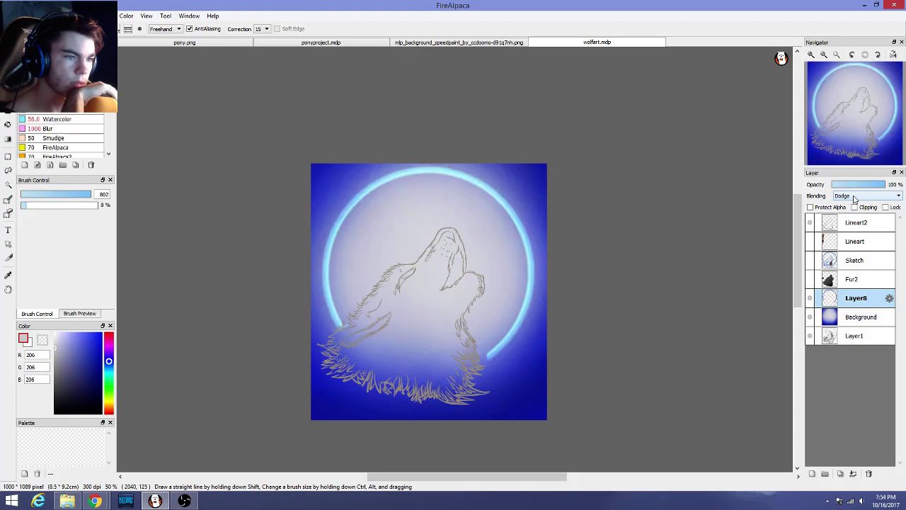
pyautogui.scroll(-4, 854, 198)
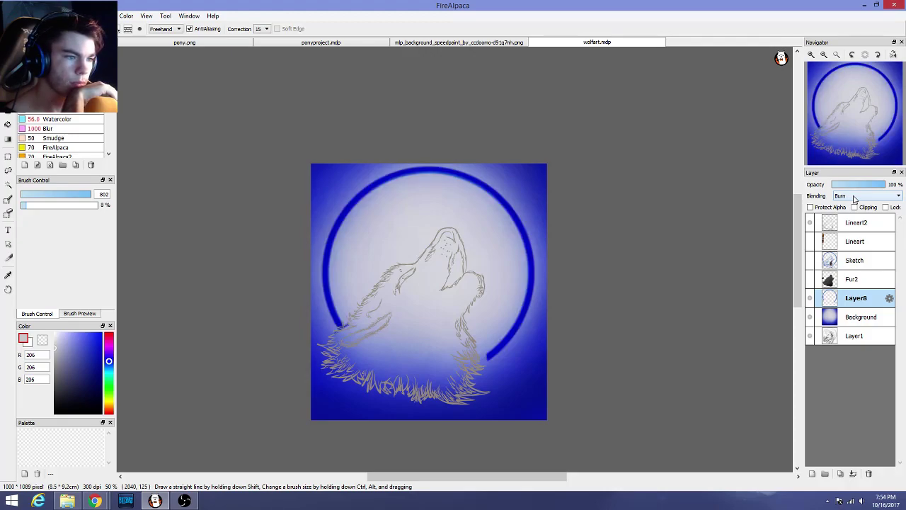
pyautogui.scroll(-1, 855, 199)
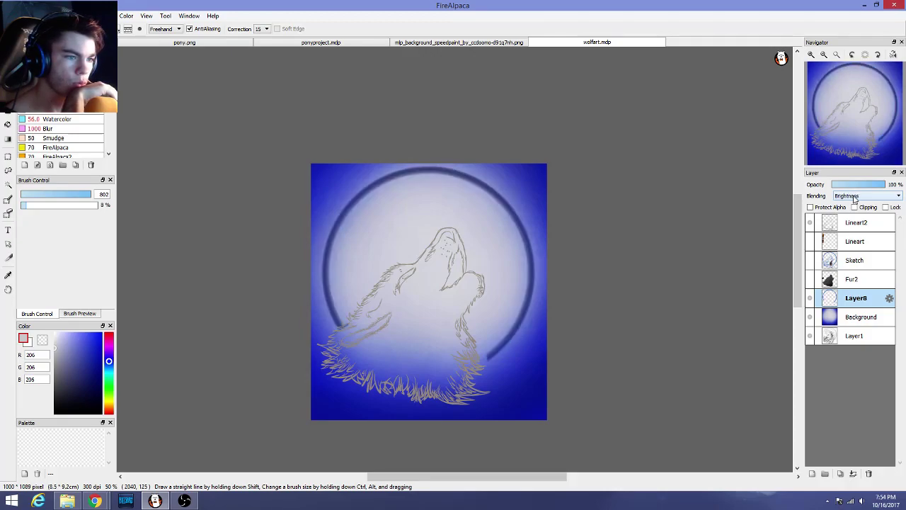
pyautogui.scroll(15, 855, 199)
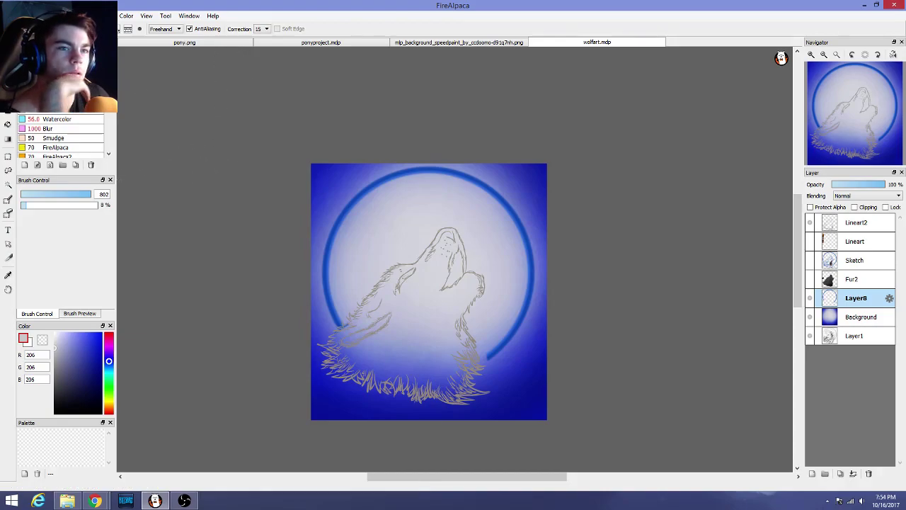
# Recolour Layer8's moon ring to a pale neutral with Hue -139, Saturation 0% and Brightness 104%
pyautogui.click(66, 16)
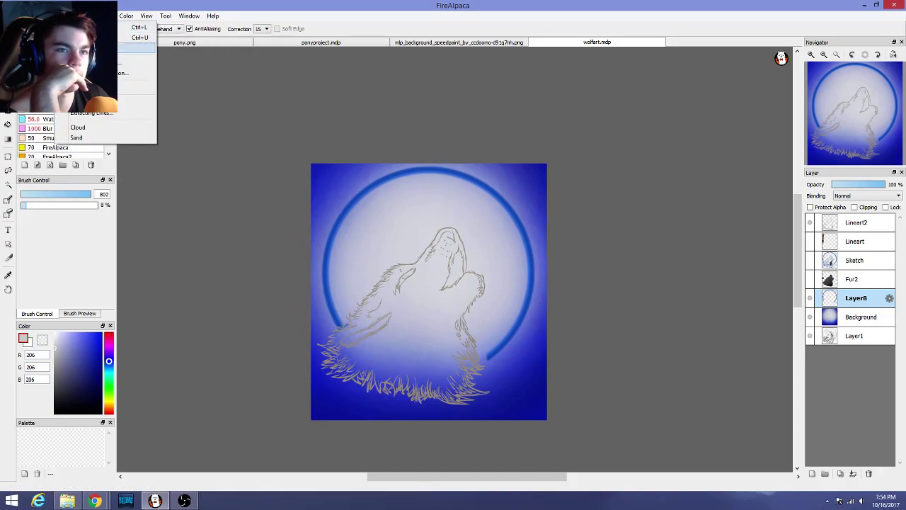
pyautogui.click(92, 37)
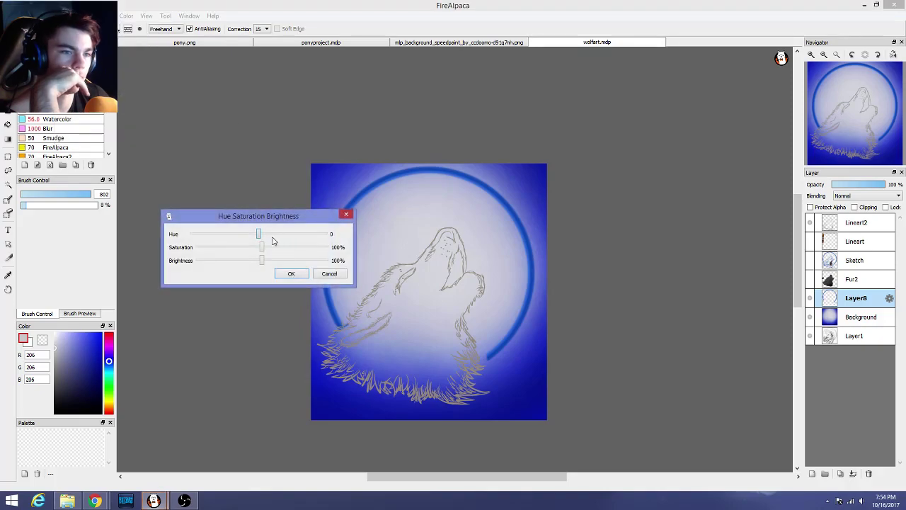
pyautogui.moveTo(260, 237); pyautogui.dragTo(217, 237)
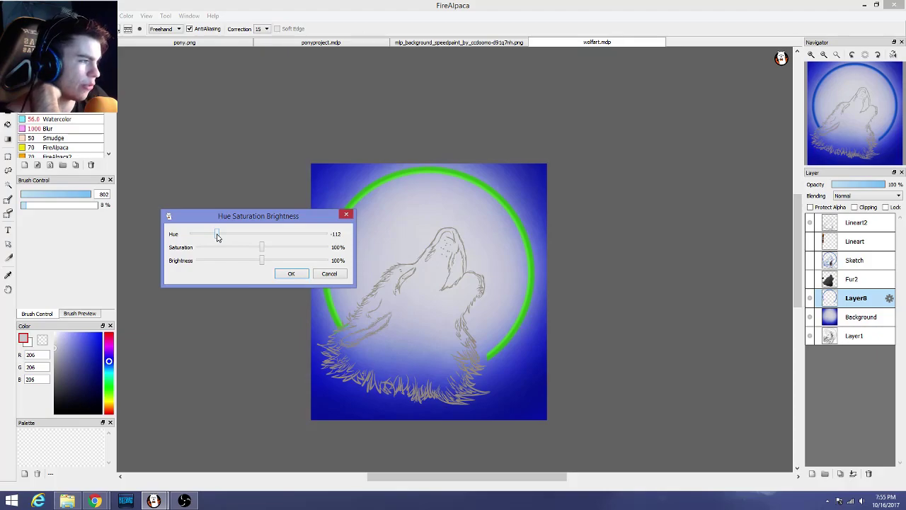
pyautogui.moveTo(217, 237)
pyautogui.mouseDown()
pyautogui.moveTo(196, 237)
pyautogui.moveTo(208, 239)
pyautogui.mouseUp()
pyautogui.moveTo(262, 250); pyautogui.dragTo(196, 256)
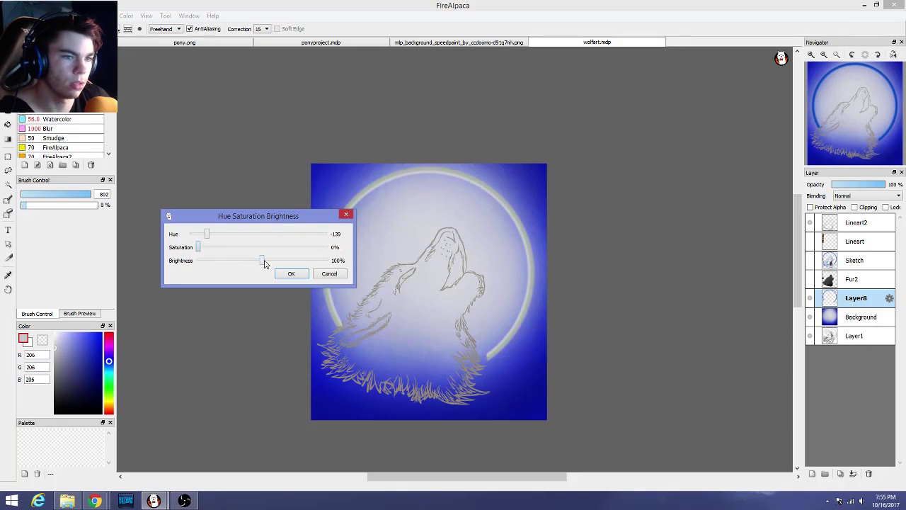
pyautogui.moveTo(264, 263)
pyautogui.mouseDown()
pyautogui.moveTo(281, 263)
pyautogui.moveTo(264, 261)
pyautogui.mouseUp()
pyautogui.click(289, 277)
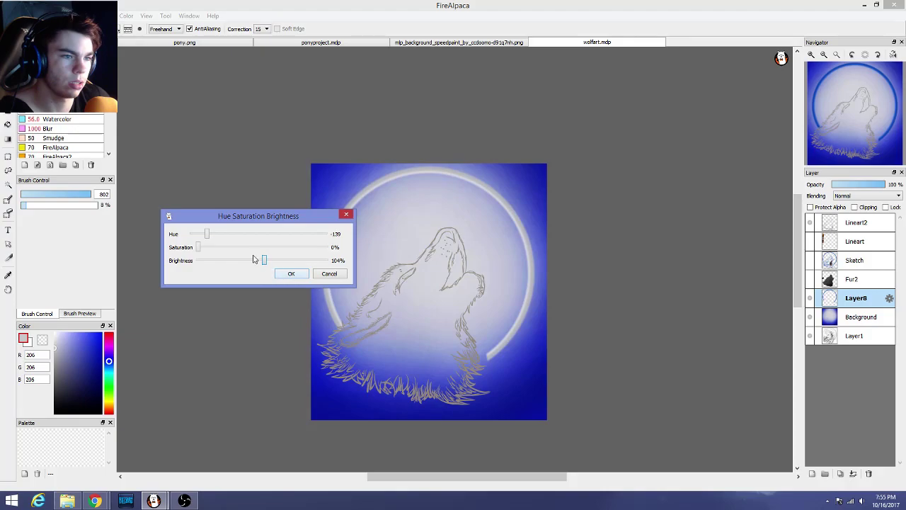
pyautogui.click(291, 273)
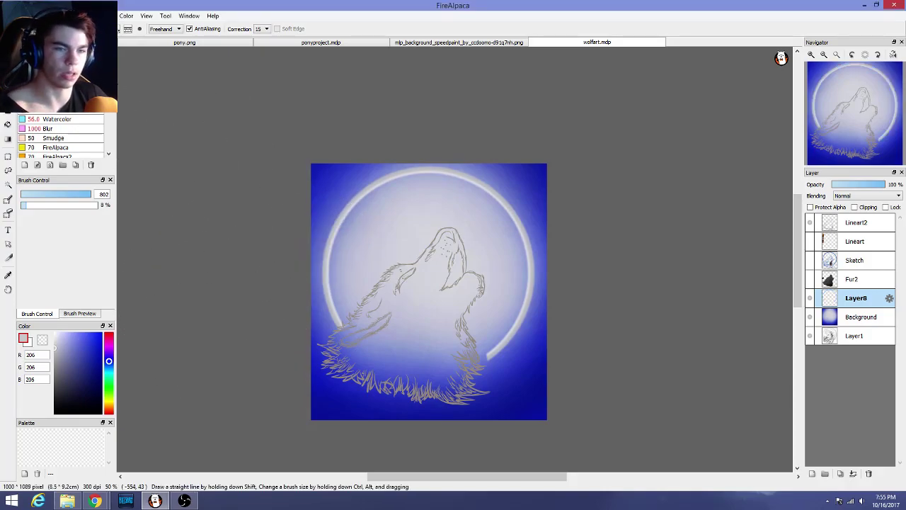
# Choose the Watercolor brush and show the Fur2 and Lineart layers, keeping the Sketch layer hidden
pyautogui.click(56, 119)
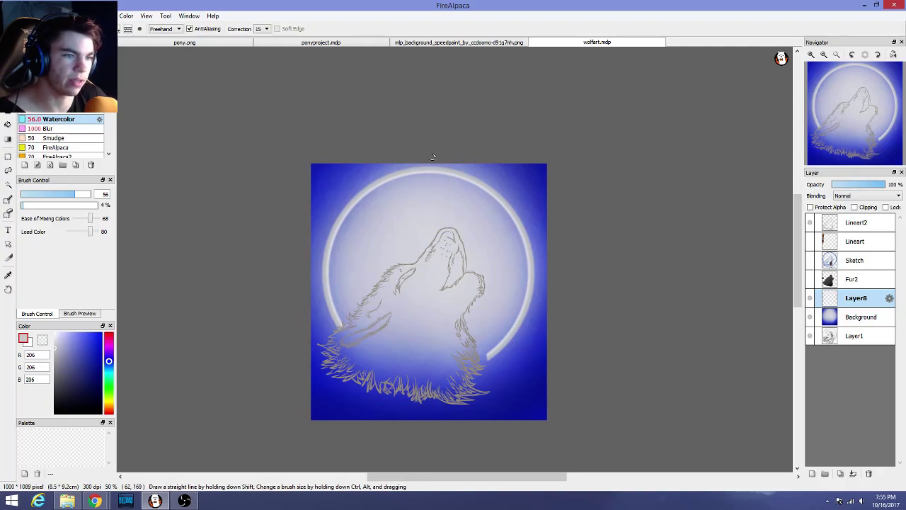
pyautogui.click(811, 261)
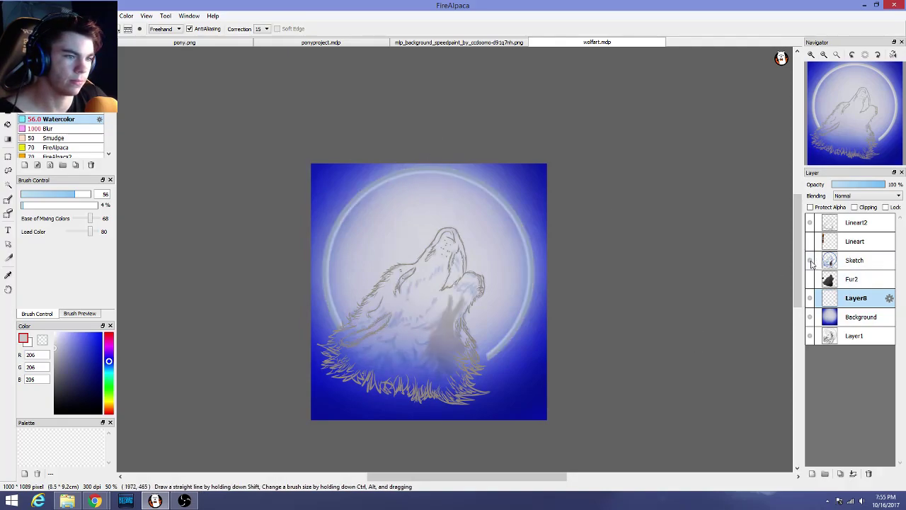
pyautogui.click(810, 261)
pyautogui.click(811, 261)
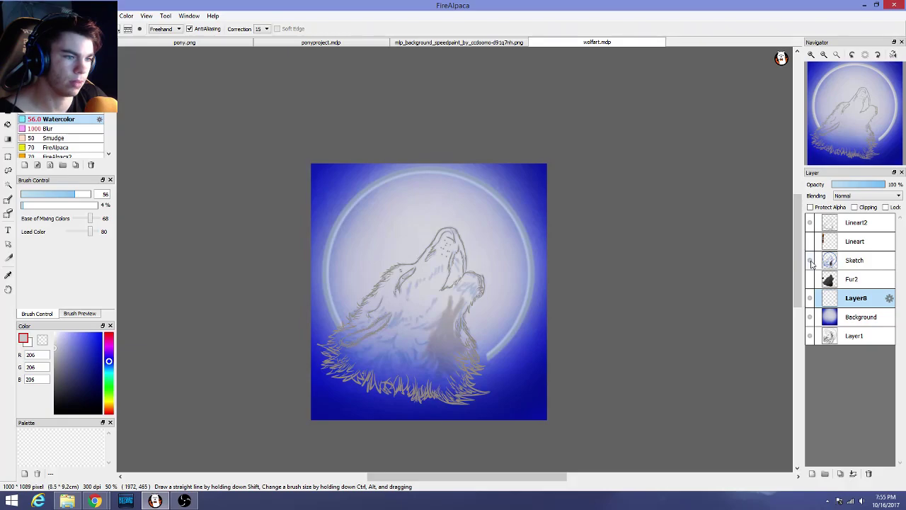
pyautogui.click(811, 262)
pyautogui.click(810, 280)
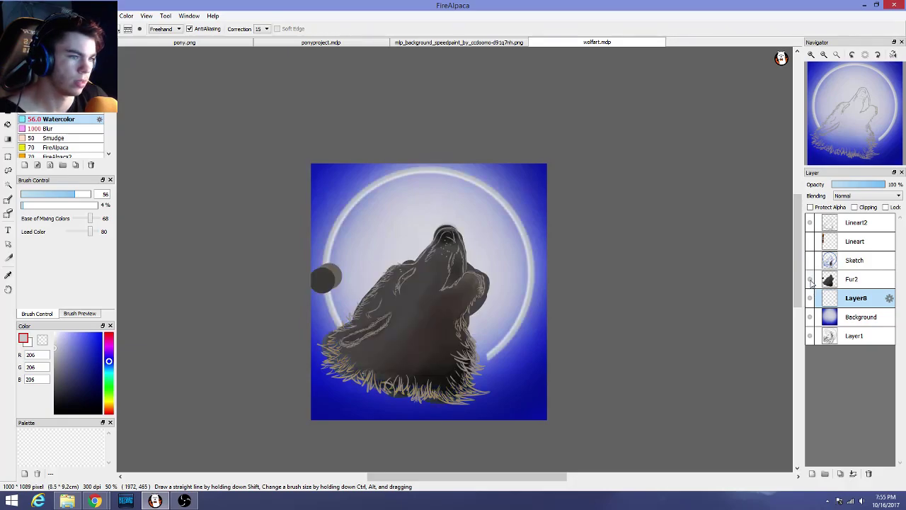
pyautogui.click(810, 242)
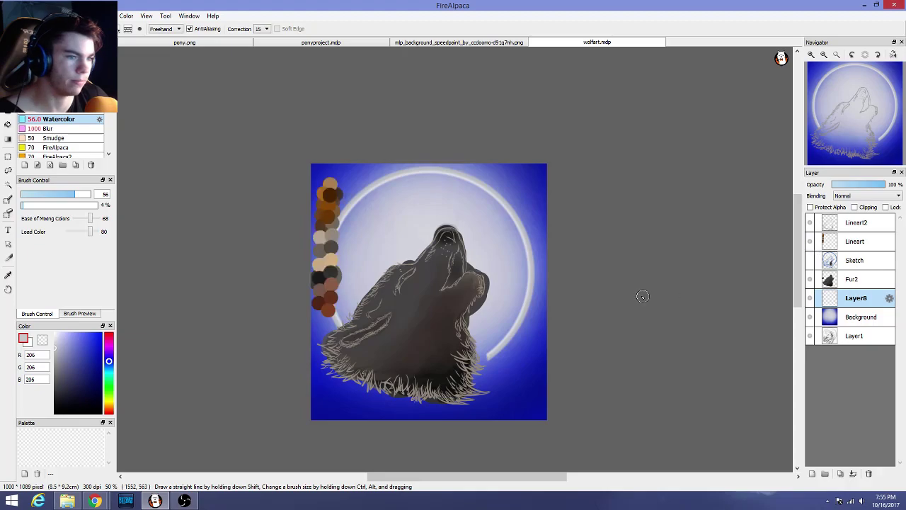
# Examine the wolf's fur and outline against the moon ring up close and at full view, toggling Layer8's visibility to compare
pyautogui.scroll(-1, 642, 297)
pyautogui.scroll(3, 638, 296)
pyautogui.scroll(-1, 639, 296)
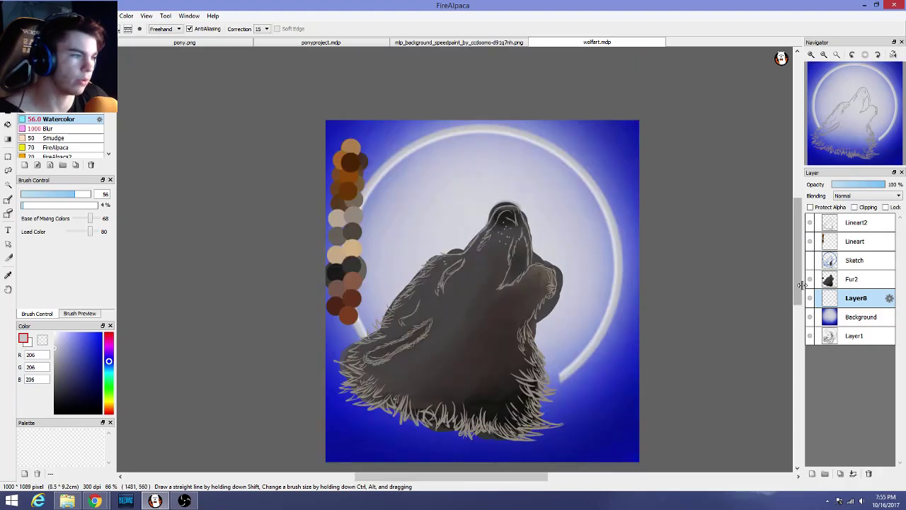
pyautogui.moveTo(799, 286); pyautogui.dragTo(799, 312)
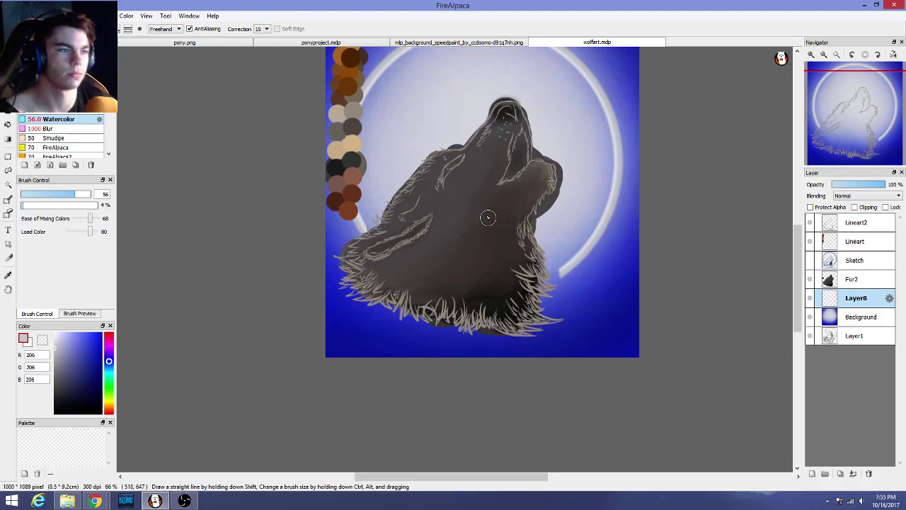
pyautogui.scroll(1, 488, 141)
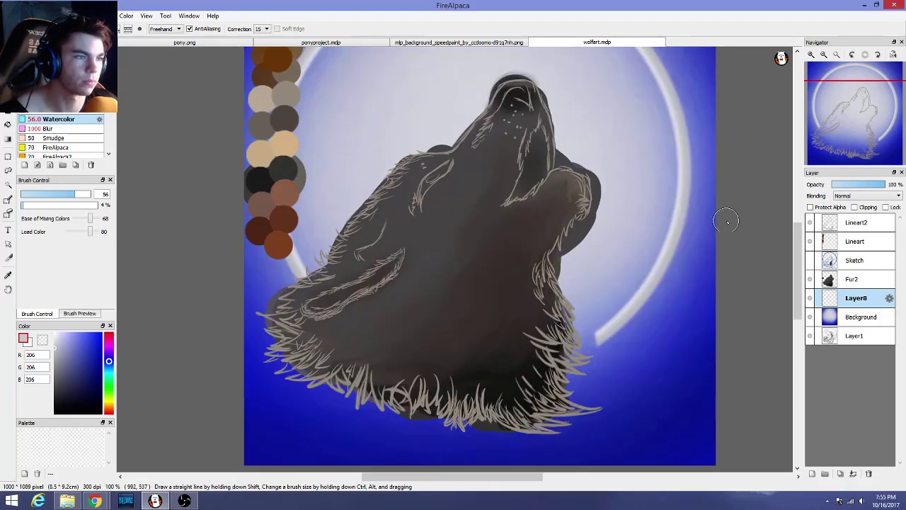
pyautogui.moveTo(802, 269); pyautogui.dragTo(802, 259)
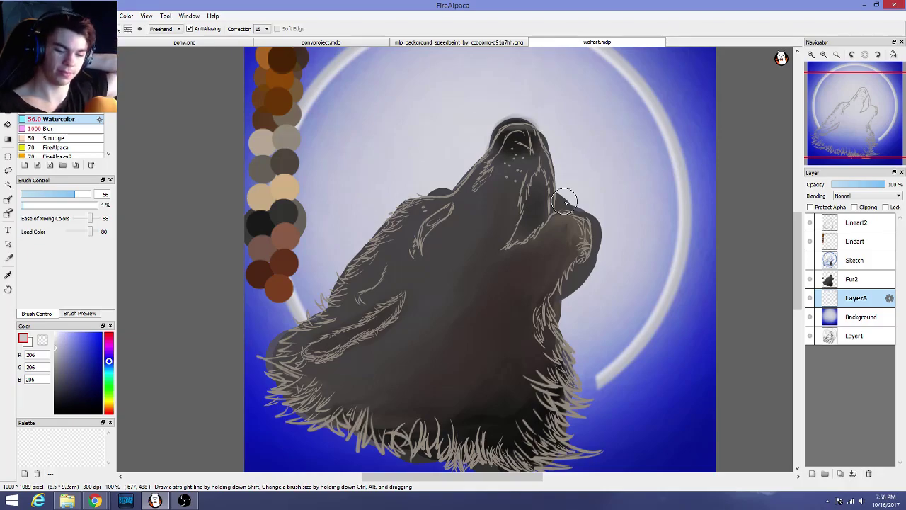
pyautogui.scroll(-2, 622, 265)
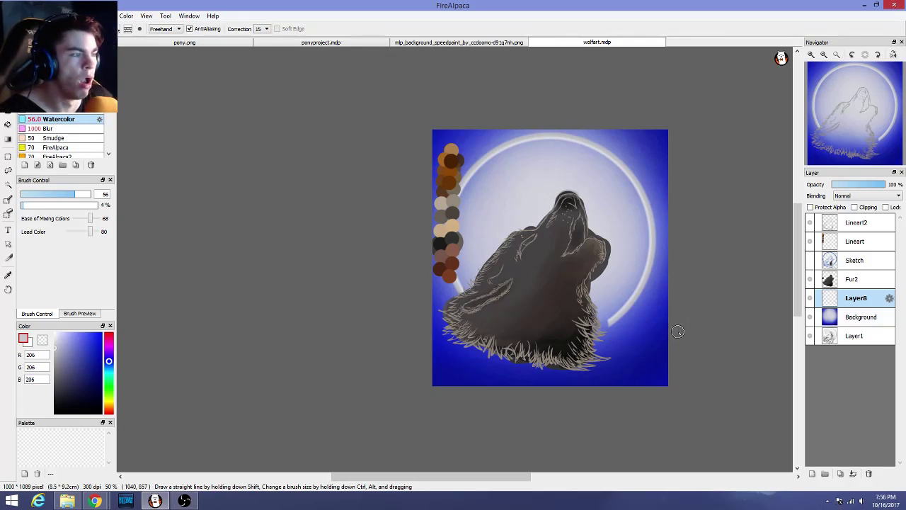
pyautogui.scroll(2, 678, 331)
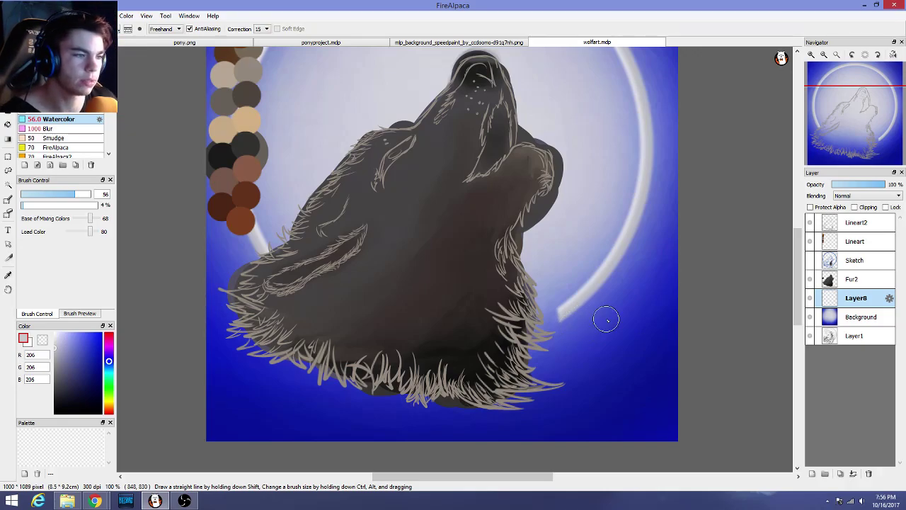
pyautogui.scroll(2, 420, 300)
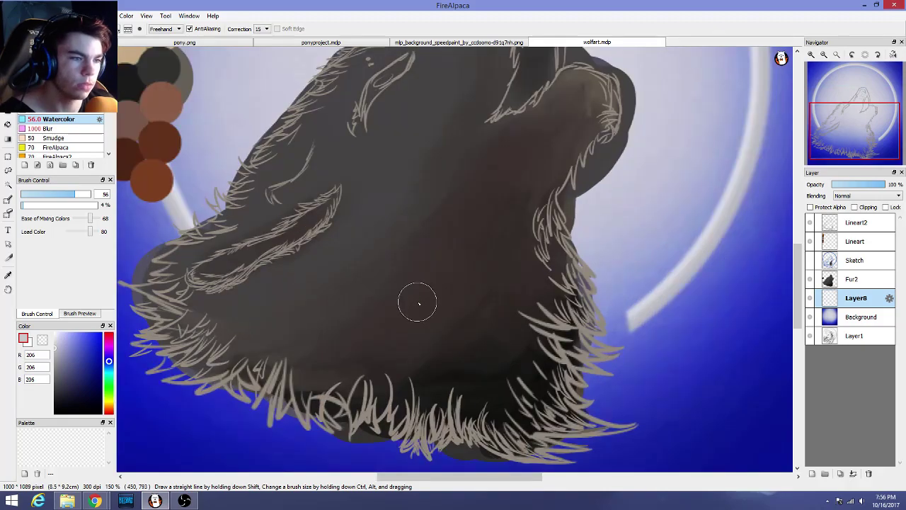
pyautogui.scroll(-2, 433, 281)
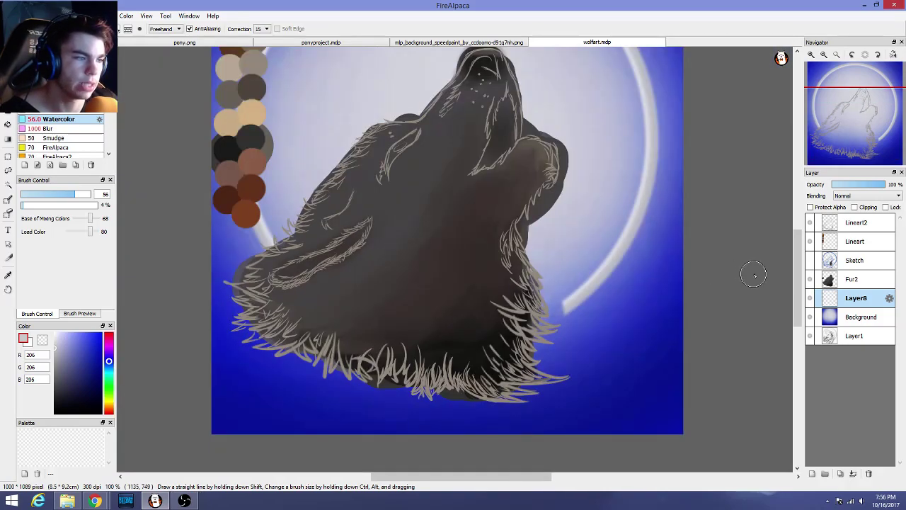
pyautogui.moveTo(800, 297); pyautogui.dragTo(802, 282)
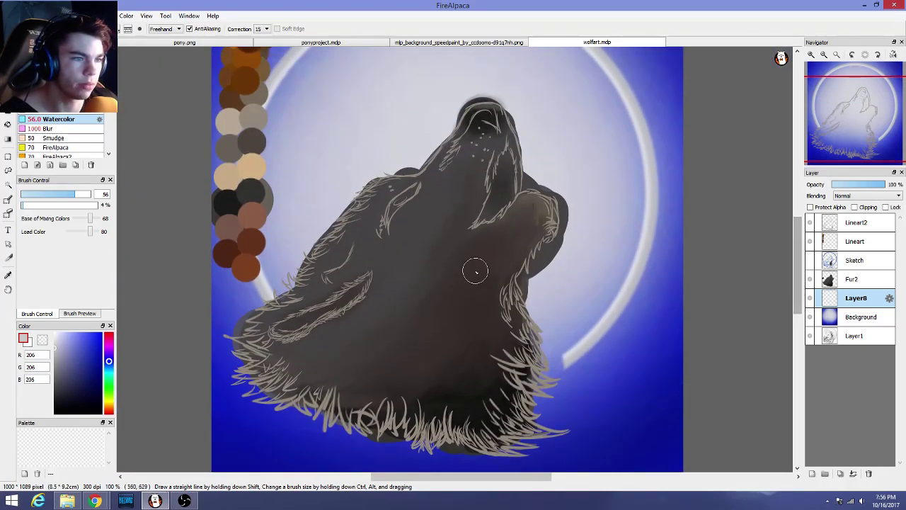
pyautogui.scroll(2, 399, 225)
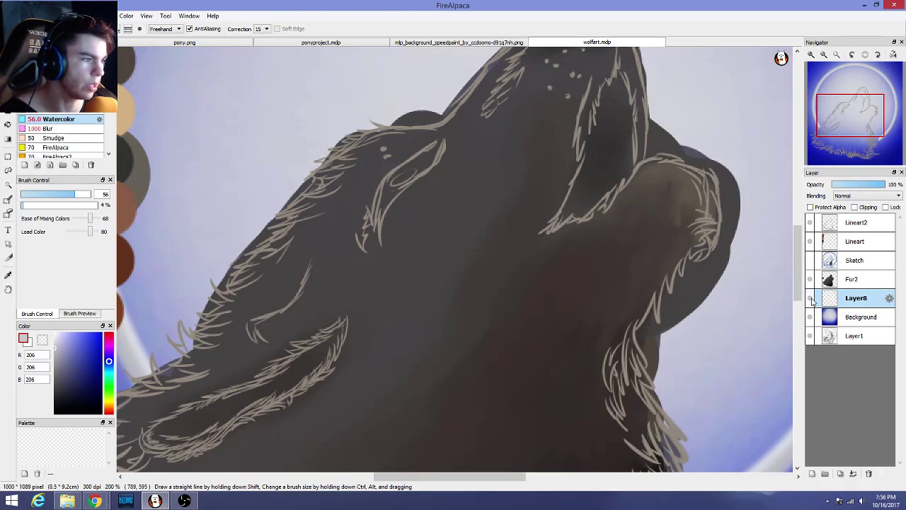
pyautogui.scroll(-2, 617, 295)
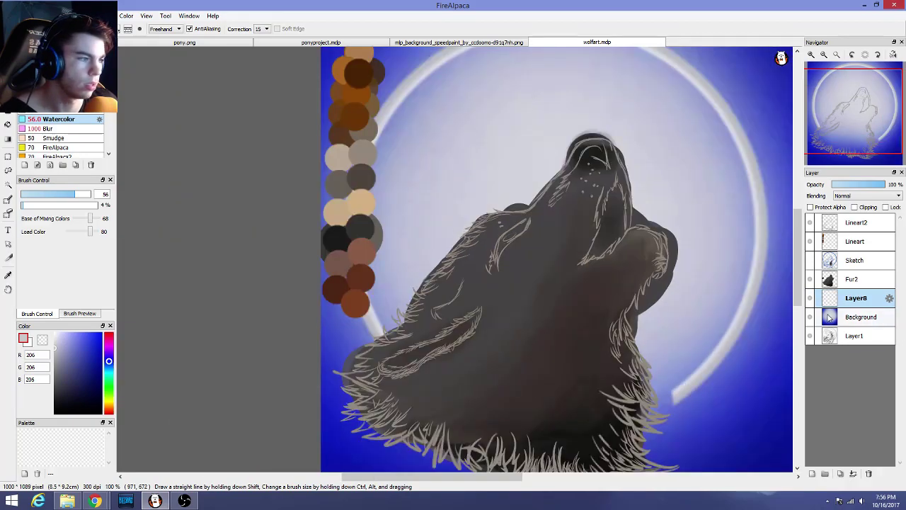
pyautogui.click(811, 298)
pyautogui.click(810, 299)
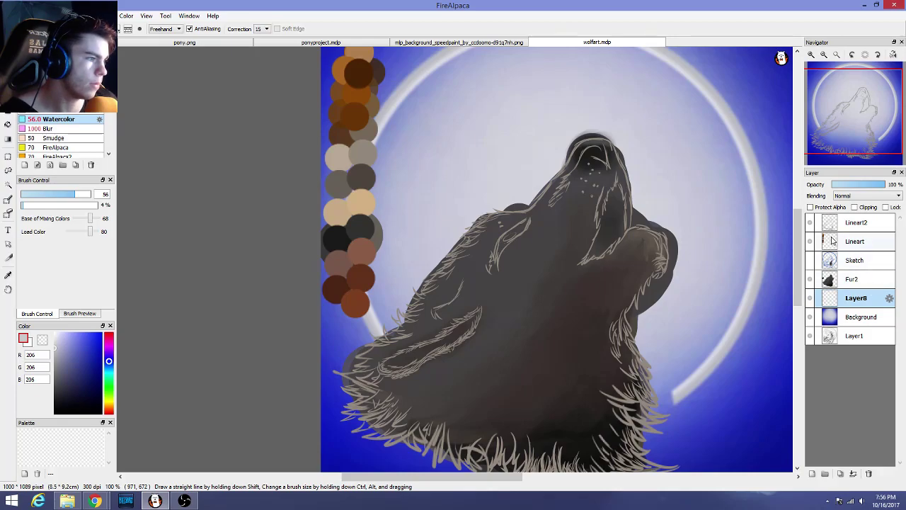
# Make Fur2 the active layer and check what Layer8 and Fur2 contain by toggling each one's visibility
pyautogui.click(867, 279)
pyautogui.scroll(-2, 550, 269)
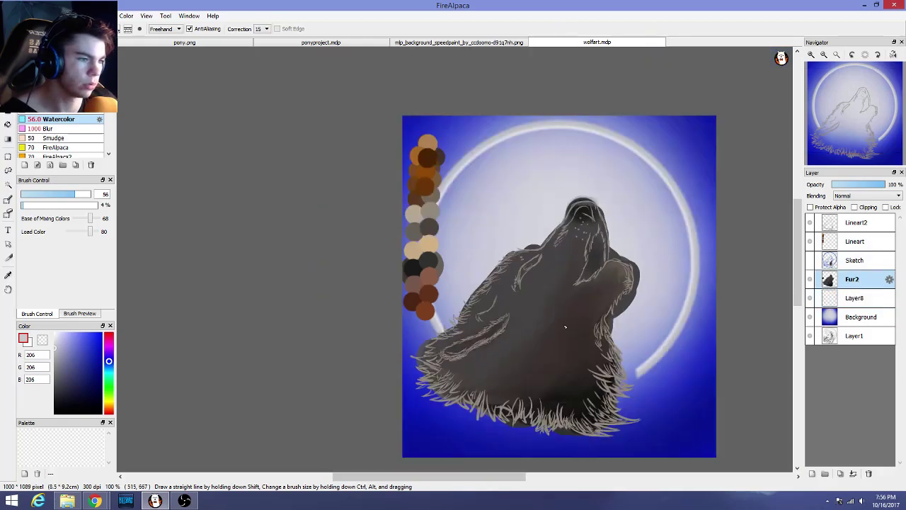
pyautogui.scroll(3, 570, 325)
pyautogui.moveTo(799, 277); pyautogui.dragTo(798, 291)
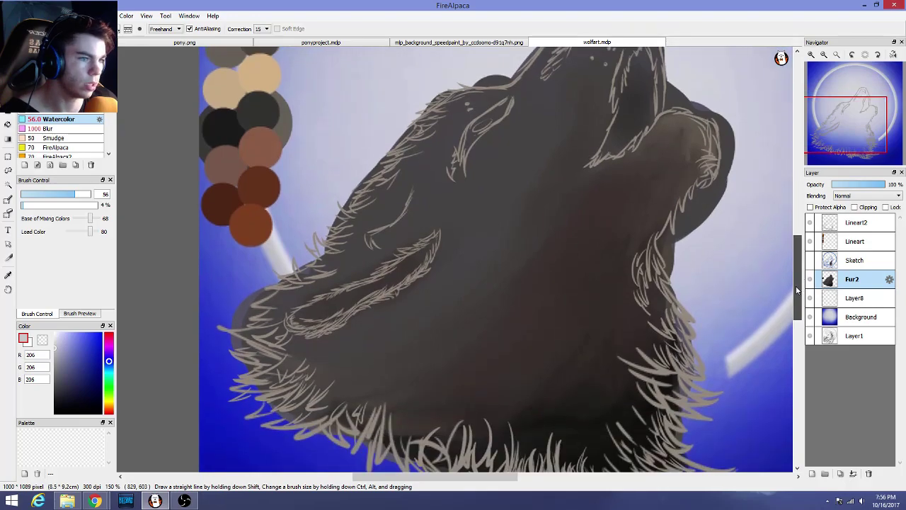
pyautogui.scroll(-1, 581, 297)
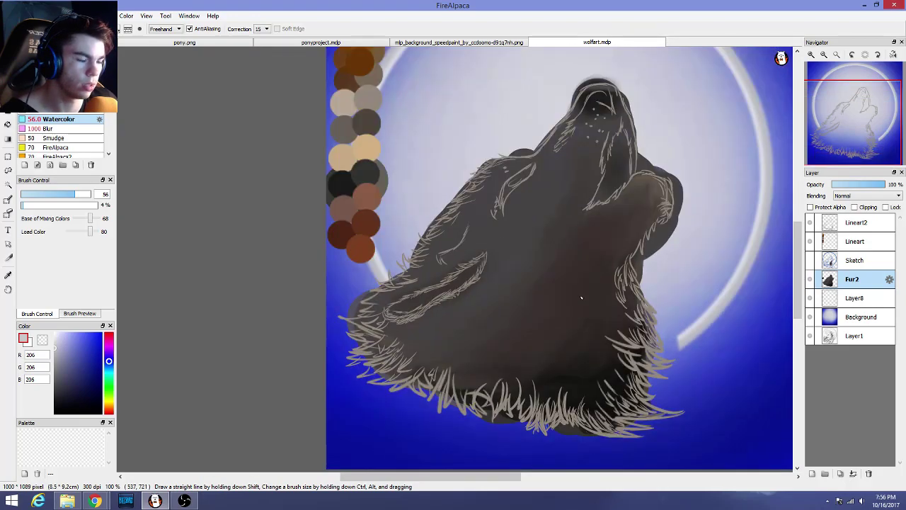
pyautogui.scroll(1, 578, 297)
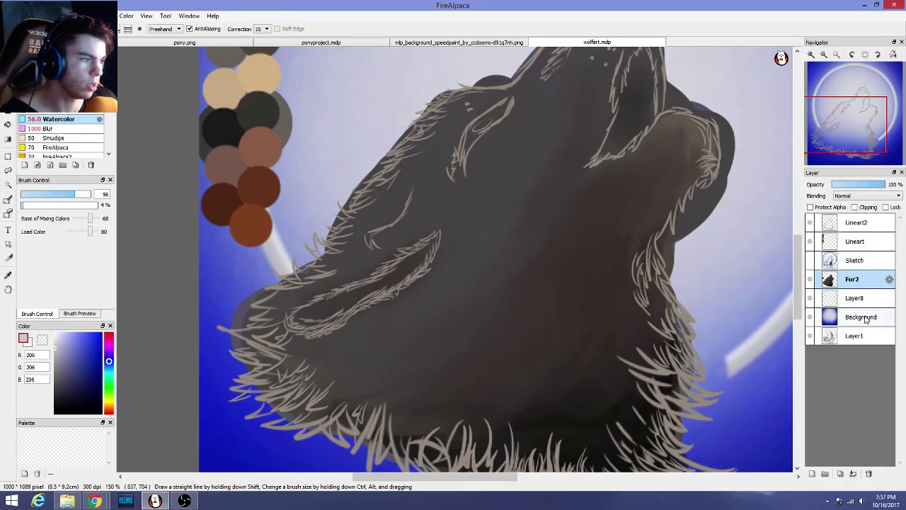
pyautogui.click(812, 300)
pyautogui.click(812, 300)
pyautogui.click(810, 279)
pyautogui.click(810, 278)
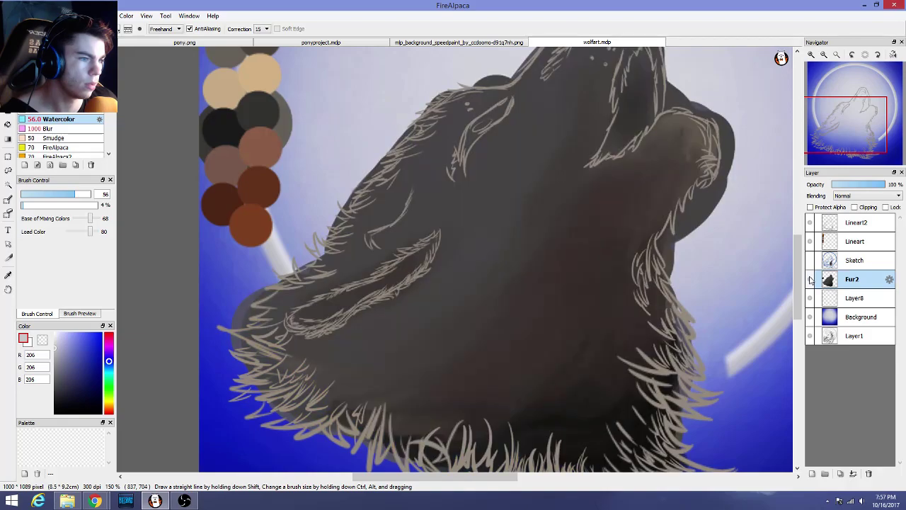
# Toggle the Sketch and Lineart2 layers to compare them, and make Lineart2 active with the Sketch layer shown
pyautogui.click(811, 266)
pyautogui.click(811, 266)
pyautogui.click(811, 265)
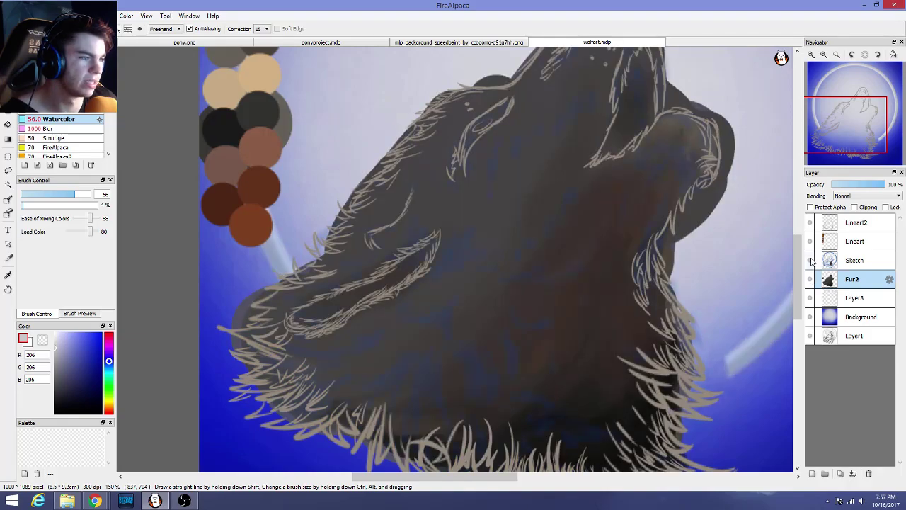
pyautogui.click(811, 266)
pyautogui.click(810, 224)
pyautogui.click(811, 224)
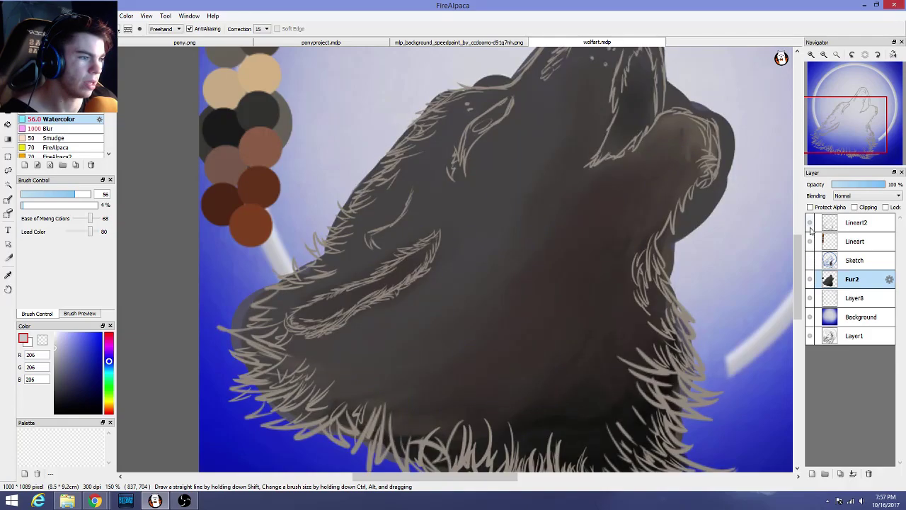
pyautogui.click(871, 225)
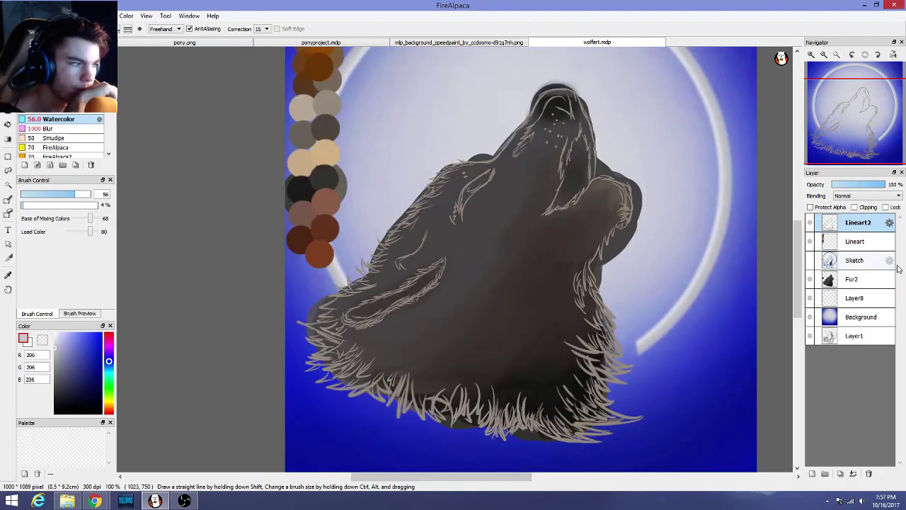
pyautogui.click(810, 260)
# Set the Watercolor brush to size 4.9 and 99% opacity, and pick the grey-beige line colour from the wolf's eye outline
pyautogui.scroll(1, 535, 276)
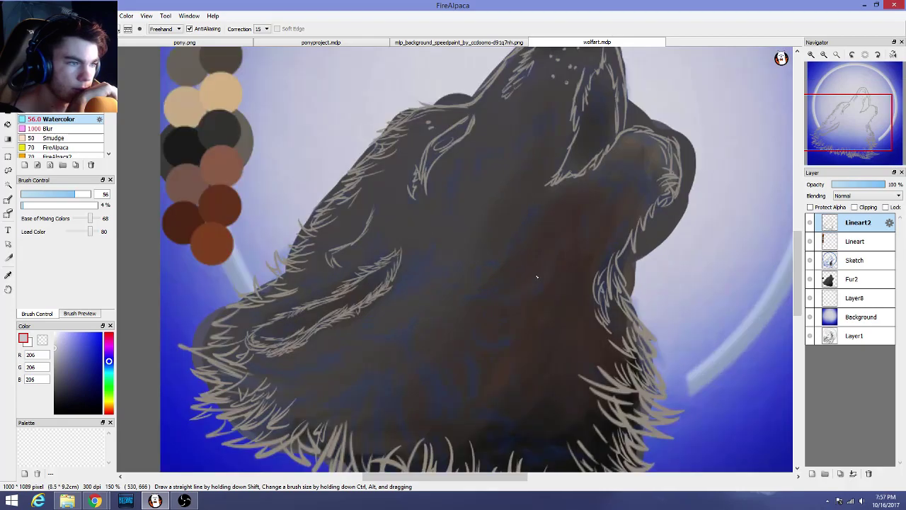
pyautogui.moveTo(800, 258); pyautogui.dragTo(801, 237)
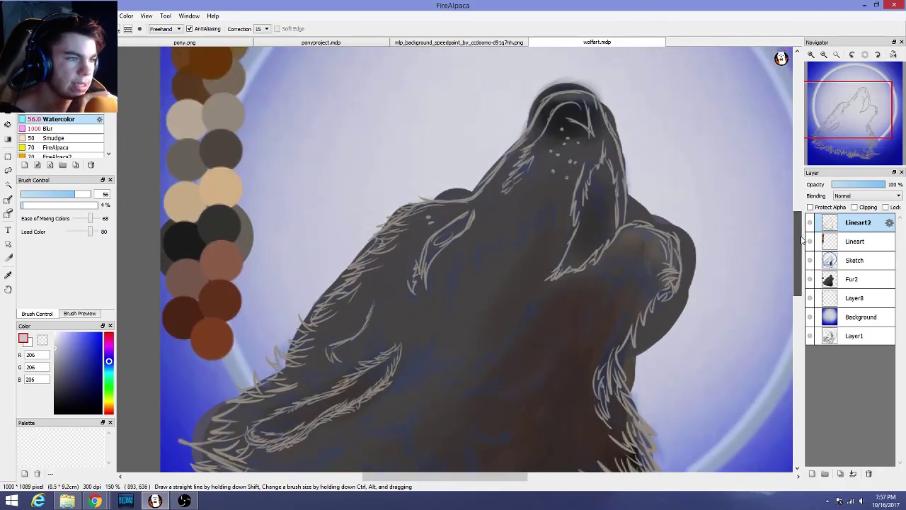
pyautogui.scroll(2, 560, 198)
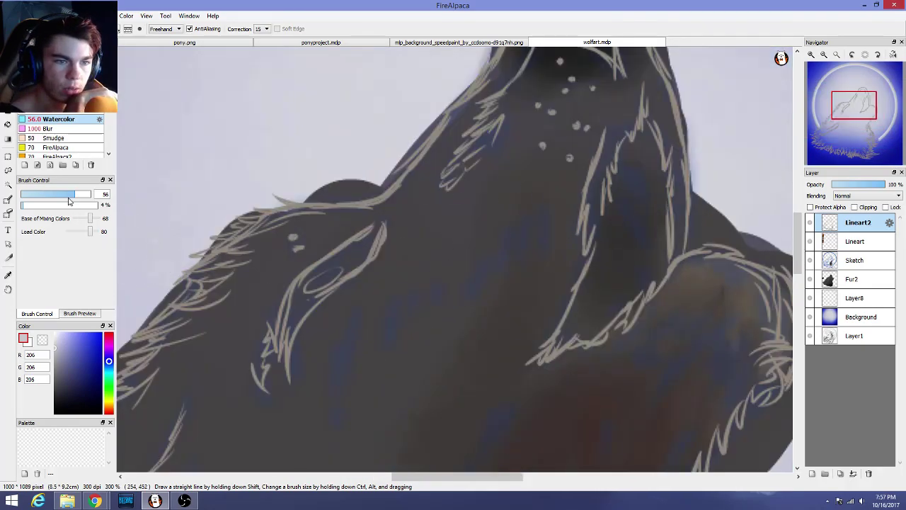
pyautogui.moveTo(74, 195)
pyautogui.mouseDown()
pyautogui.moveTo(25, 197)
pyautogui.moveTo(95, 205)
pyautogui.mouseUp()
pyautogui.click(25, 206)
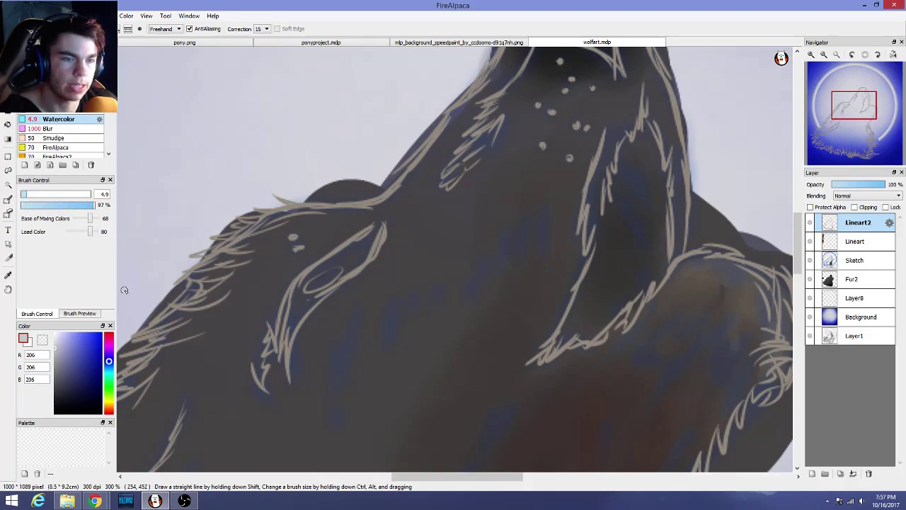
pyautogui.click(96, 205)
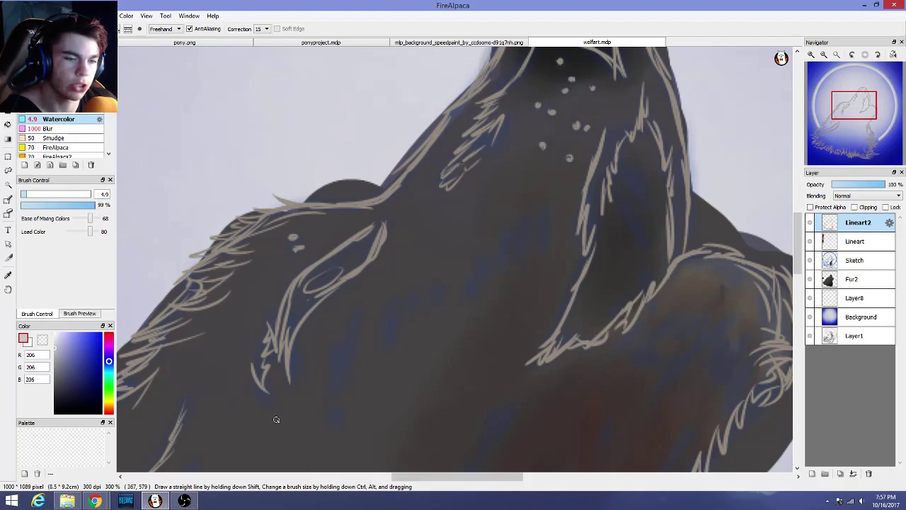
pyautogui.keyDown('alt'); pyautogui.click(344, 245); pyautogui.keyUp('alt')
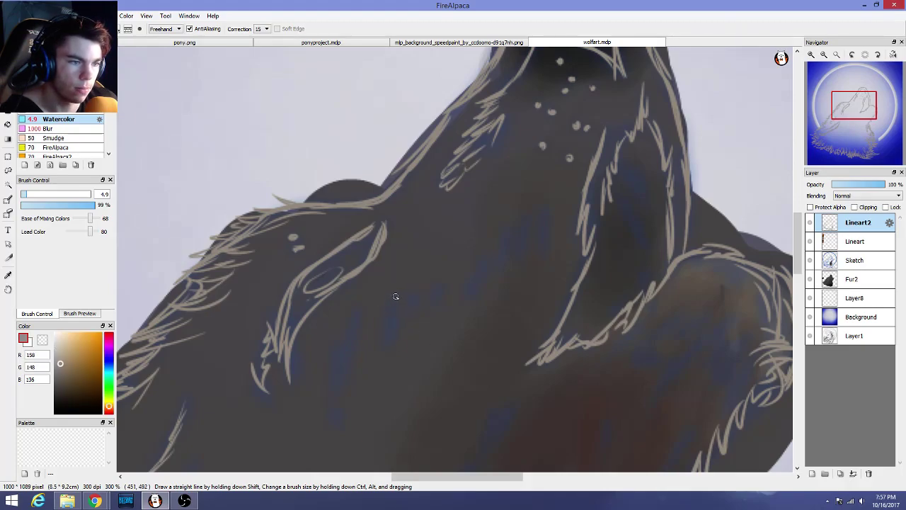
# Reduce the Watercolor brush to size 3.3 and draw short fur strokes on Lineart2 across the muzzle between the eye and mouth
pyautogui.moveTo(395, 298); pyautogui.dragTo(385, 331)
pyautogui.hotkey('ctrl', 'z')
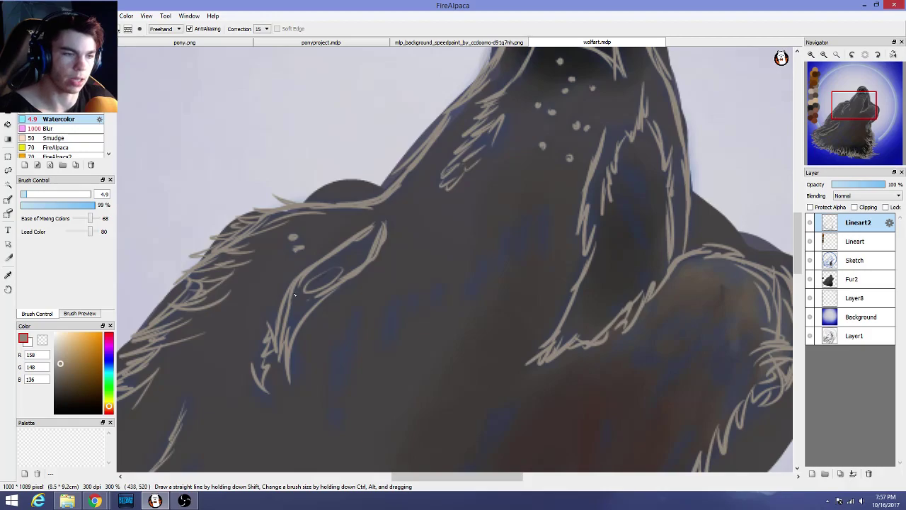
pyautogui.moveTo(33, 193); pyautogui.dragTo(25, 194)
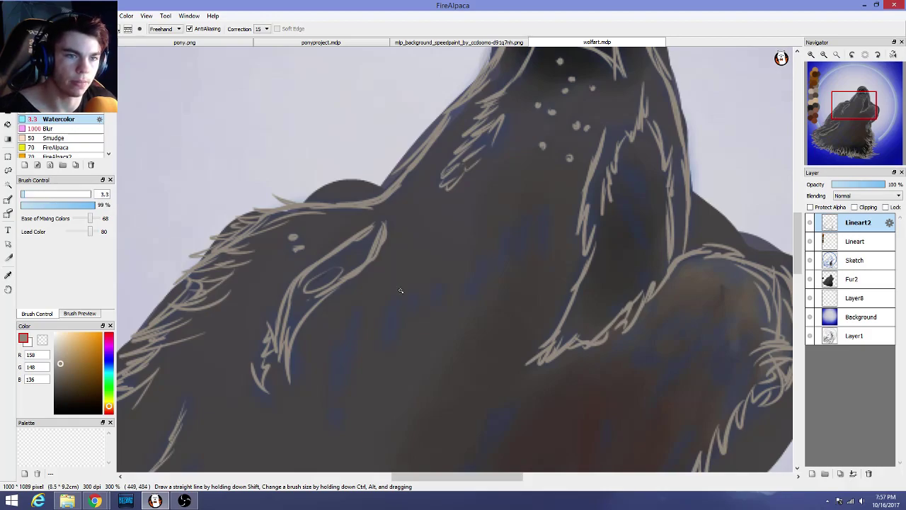
pyautogui.moveTo(398, 296)
pyautogui.mouseDown()
pyautogui.moveTo(387, 344)
pyautogui.moveTo(402, 320)
pyautogui.moveTo(408, 327)
pyautogui.moveTo(427, 307)
pyautogui.moveTo(425, 327)
pyautogui.moveTo(435, 288)
pyautogui.moveTo(465, 301)
pyautogui.moveTo(487, 271)
pyautogui.moveTo(504, 271)
pyautogui.moveTo(510, 228)
pyautogui.moveTo(519, 260)
pyautogui.mouseUp()
pyautogui.moveTo(521, 224); pyautogui.dragTo(519, 261)
pyautogui.moveTo(524, 245); pyautogui.dragTo(532, 259)
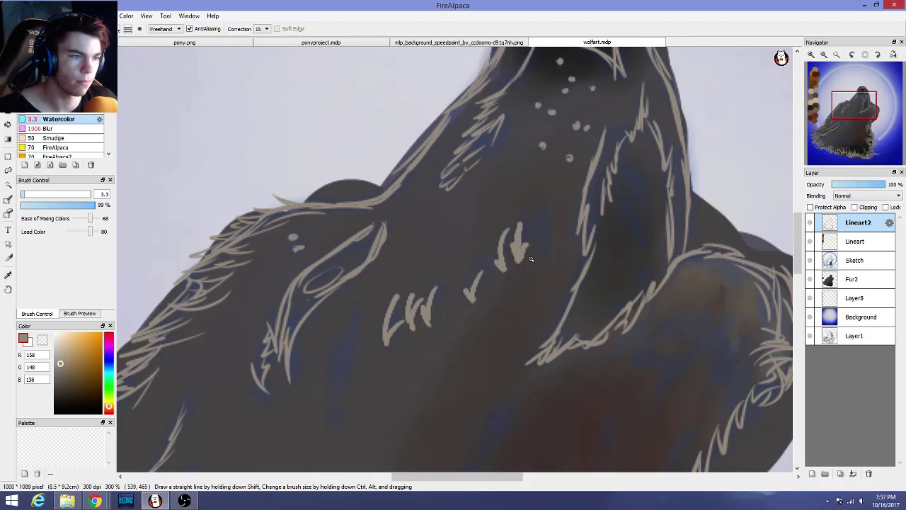
pyautogui.moveTo(549, 211); pyautogui.dragTo(545, 253)
# Examine the muzzle fur strokes at full view and closer up, toggling Lineart2's visibility to compare
pyautogui.scroll(-4, 519, 298)
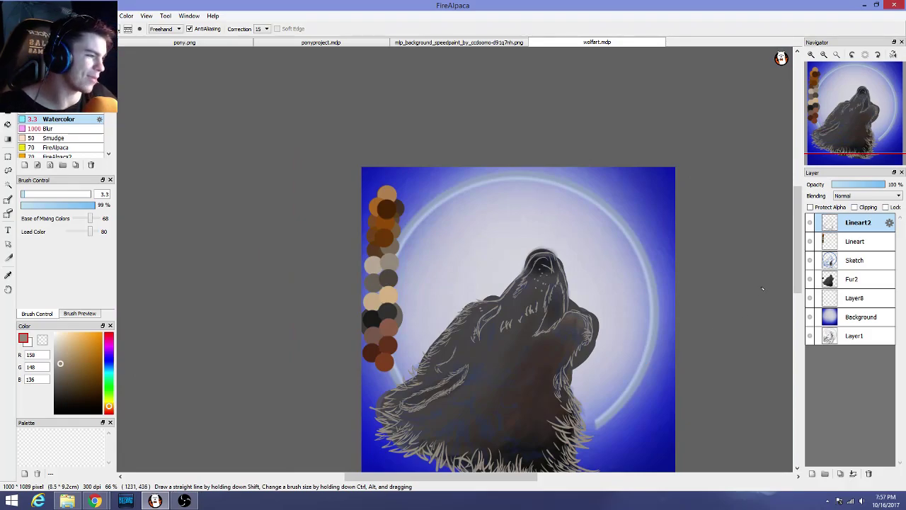
pyautogui.moveTo(797, 259); pyautogui.dragTo(798, 282)
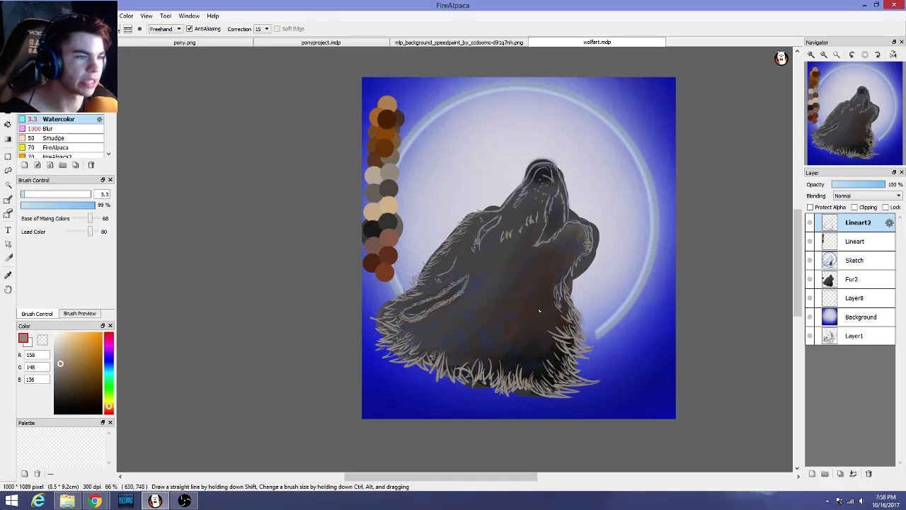
pyautogui.scroll(3, 507, 257)
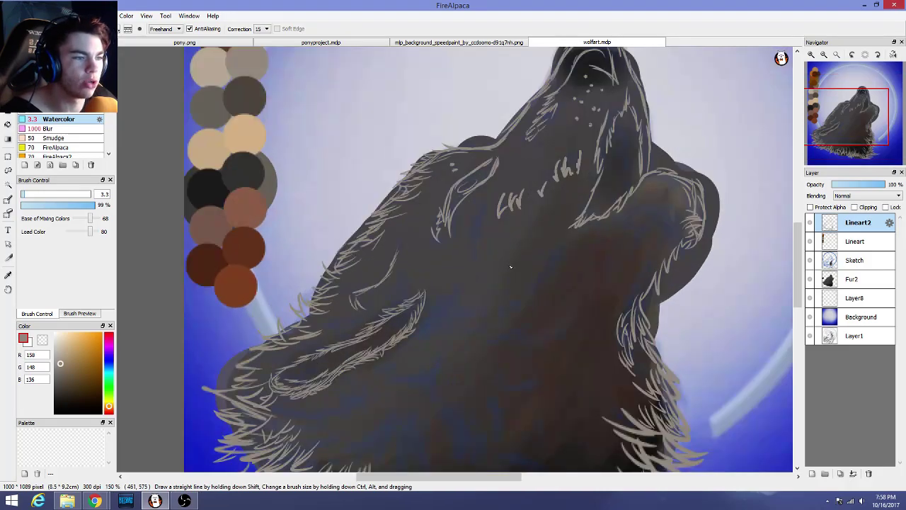
pyautogui.scroll(-2, 495, 280)
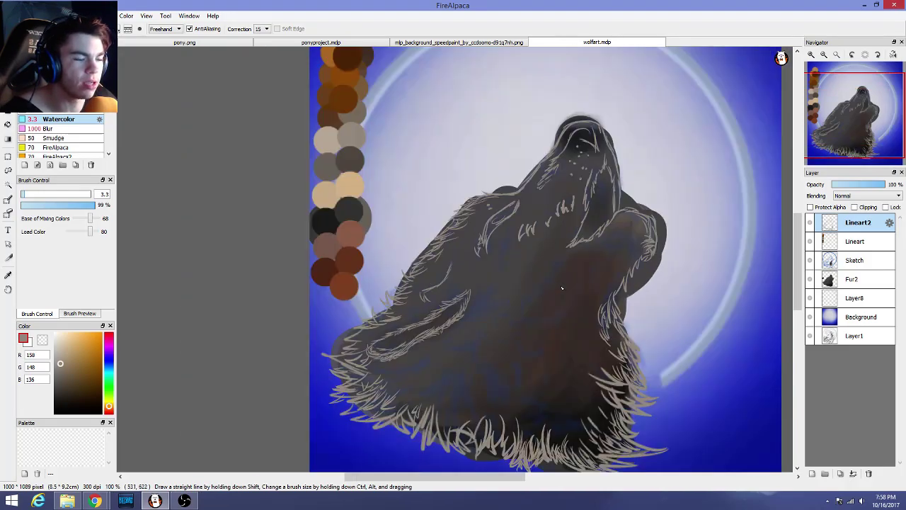
pyautogui.click(811, 223)
pyautogui.click(810, 223)
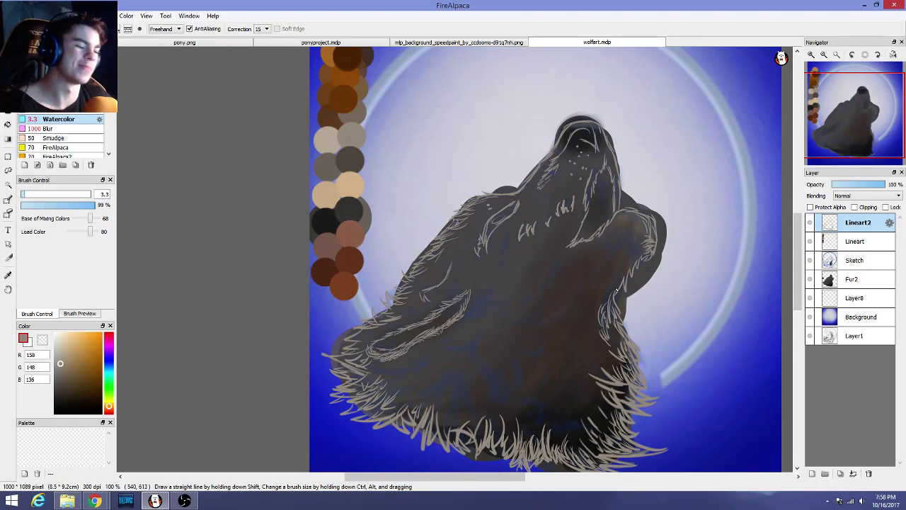
# Hide the Lineart2, Lineart, Sketch and Fur2 layers, leaving Layer8's ring, Background and Layer1 shown
pyautogui.click(811, 223)
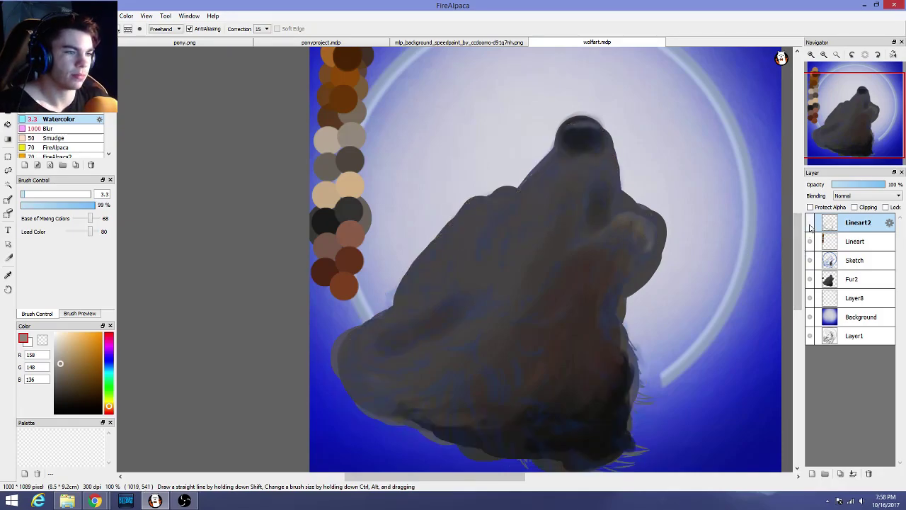
pyautogui.click(810, 241)
pyautogui.click(810, 260)
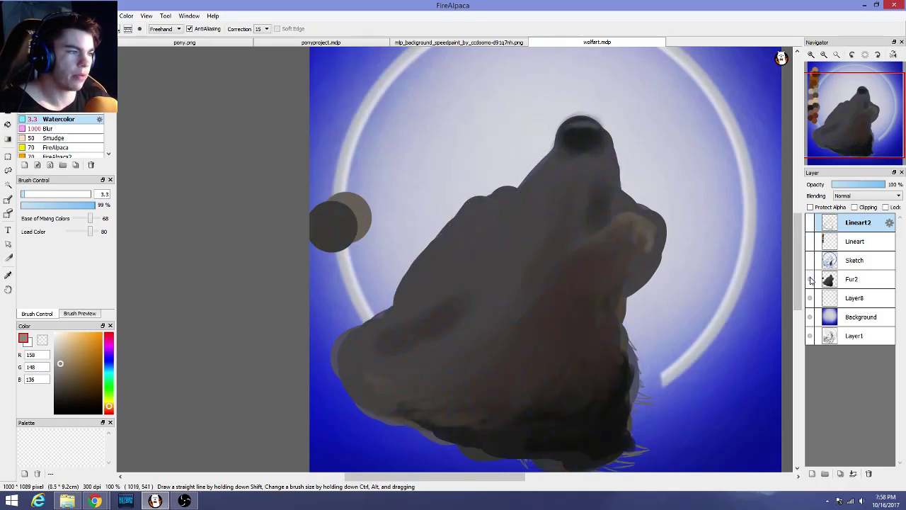
pyautogui.click(811, 279)
pyautogui.click(810, 298)
pyautogui.click(811, 317)
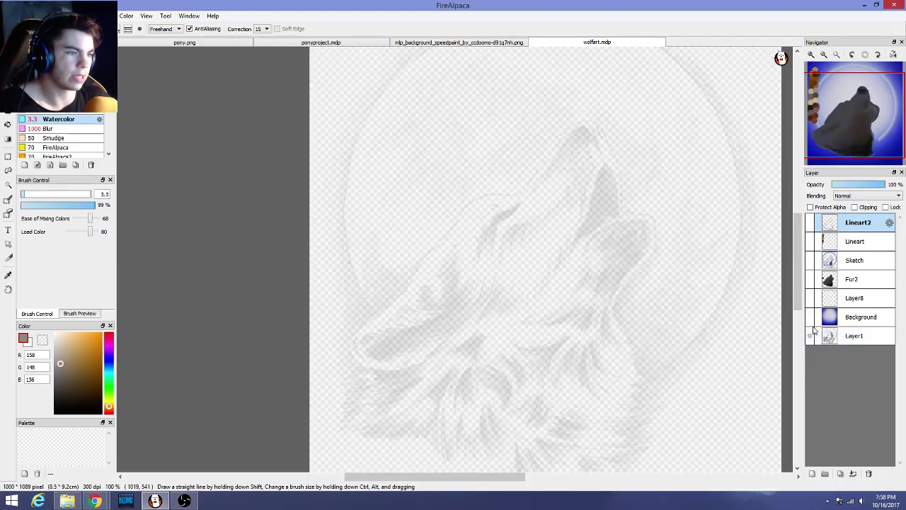
pyautogui.click(811, 318)
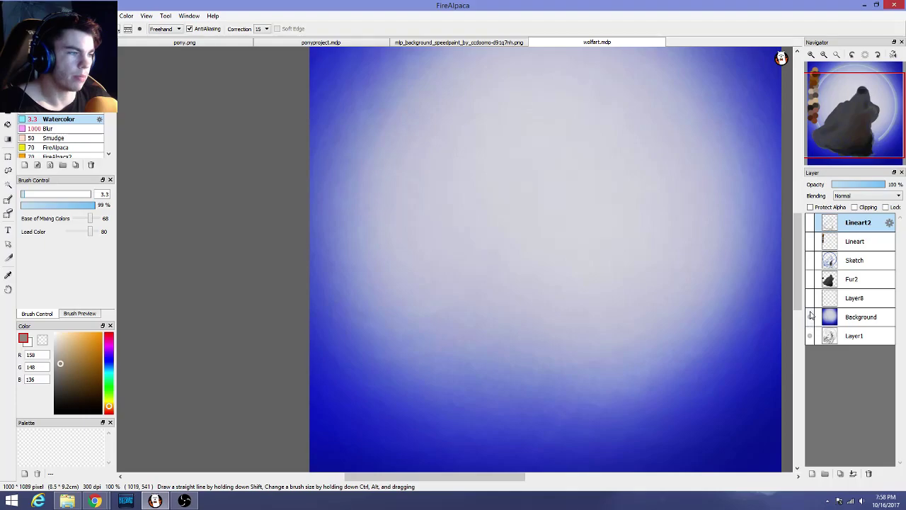
pyautogui.click(810, 298)
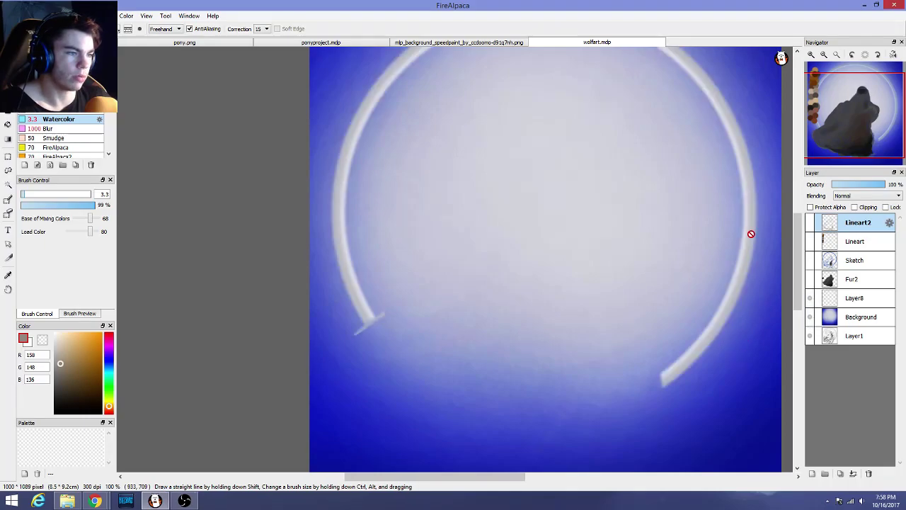
# On Layer8, erase the stray line across the moon ring's lower-left end using a size 239 eraser at 32% opacity
pyautogui.scroll(1, 361, 339)
pyautogui.scroll(1, 361, 339)
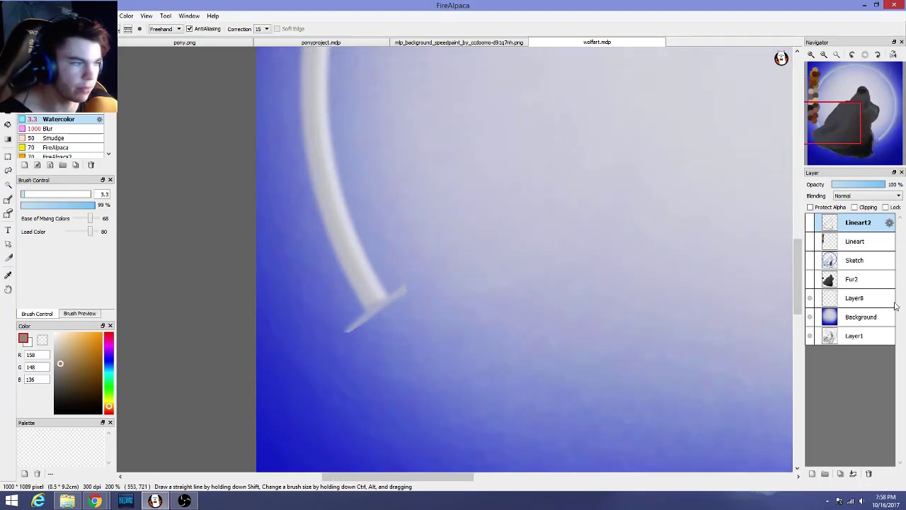
pyautogui.click(858, 298)
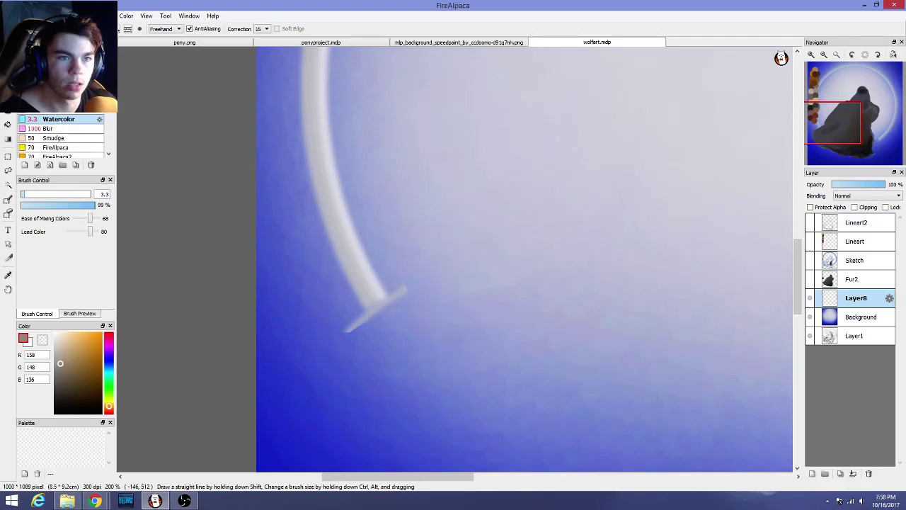
pyautogui.click(60, 99)
pyautogui.moveTo(88, 206); pyautogui.dragTo(45, 210)
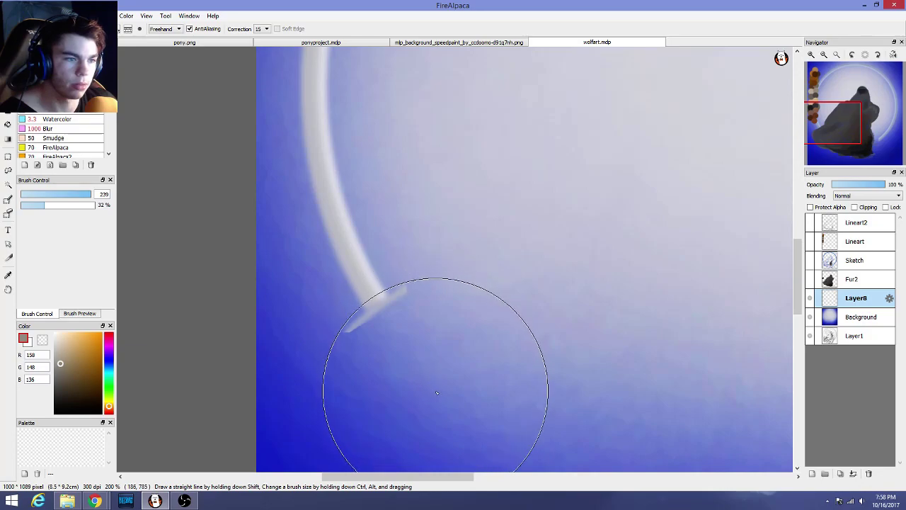
pyautogui.moveTo(437, 393)
pyautogui.mouseDown()
pyautogui.moveTo(407, 374)
pyautogui.moveTo(459, 391)
pyautogui.mouseUp()
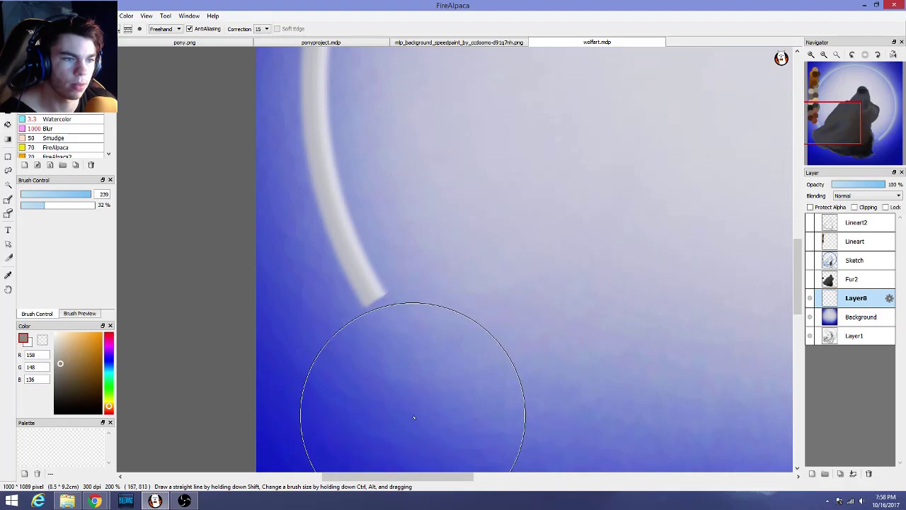
# Lower the eraser's opacity to 10% and inspect the moon ring's cleaned lower-left end
pyautogui.click(28, 206)
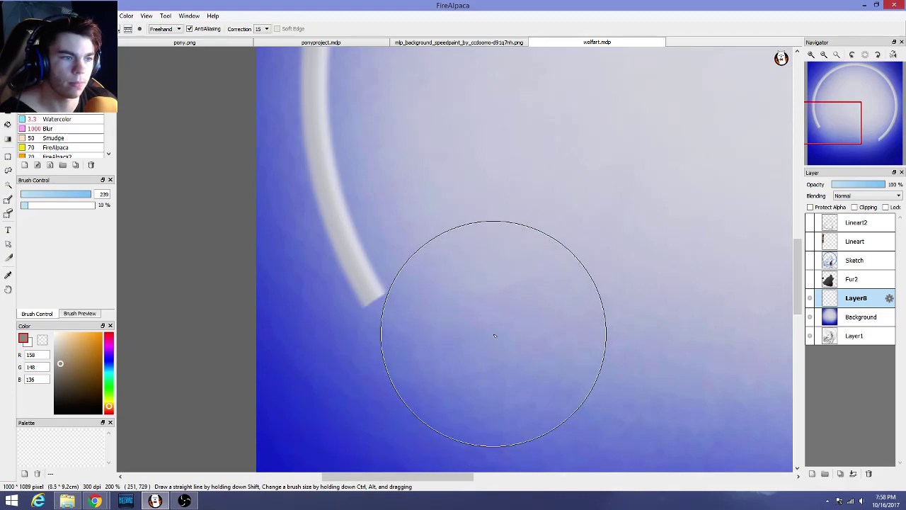
pyautogui.scroll(-2, 584, 369)
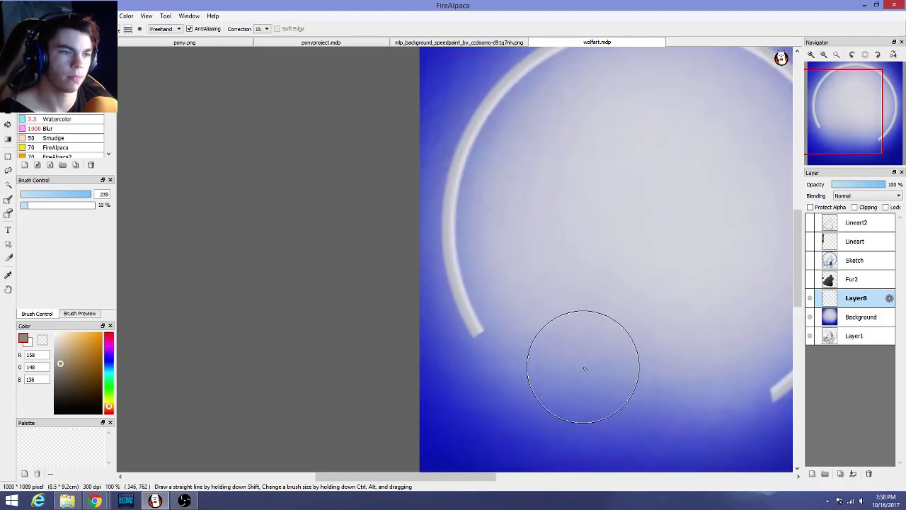
pyautogui.scroll(2, 576, 368)
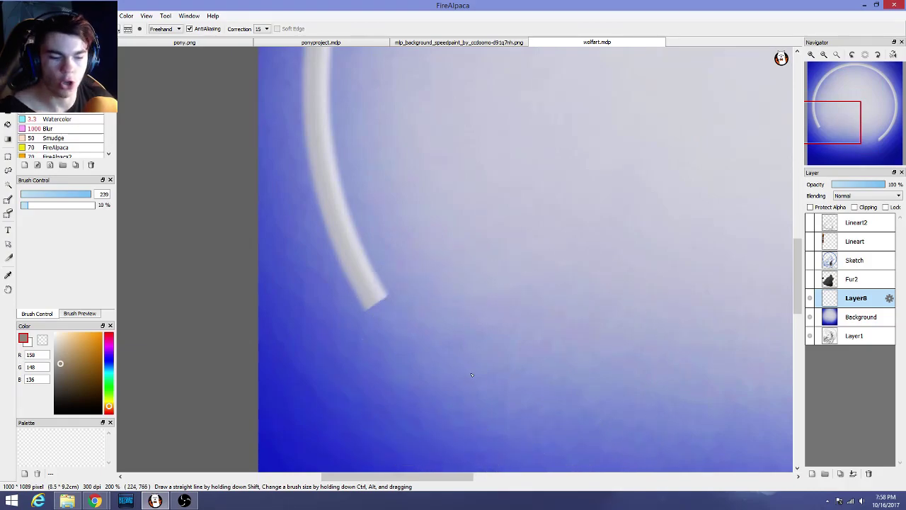
pyautogui.scroll(3, 461, 354)
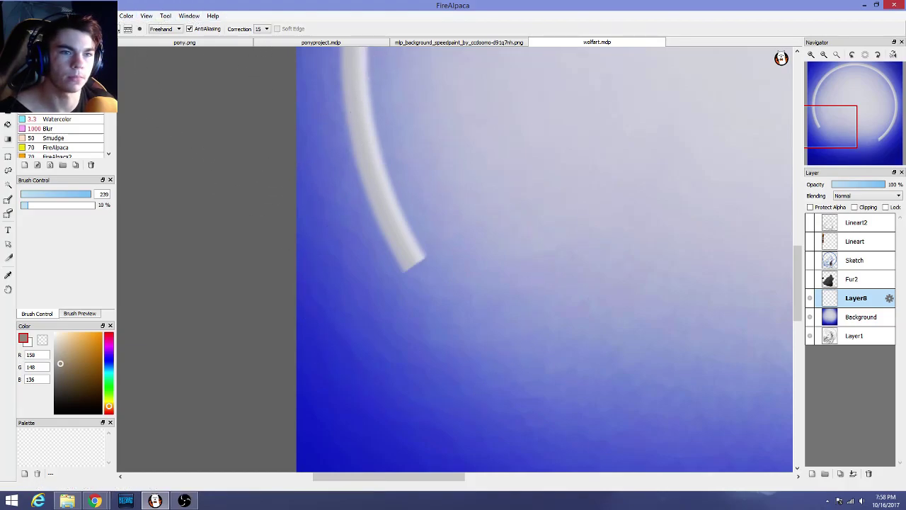
# Soften the open lower-left end of Layer8's moon ring with the Blur brush at size 48.8 and 40% opacity
pyautogui.click(71, 128)
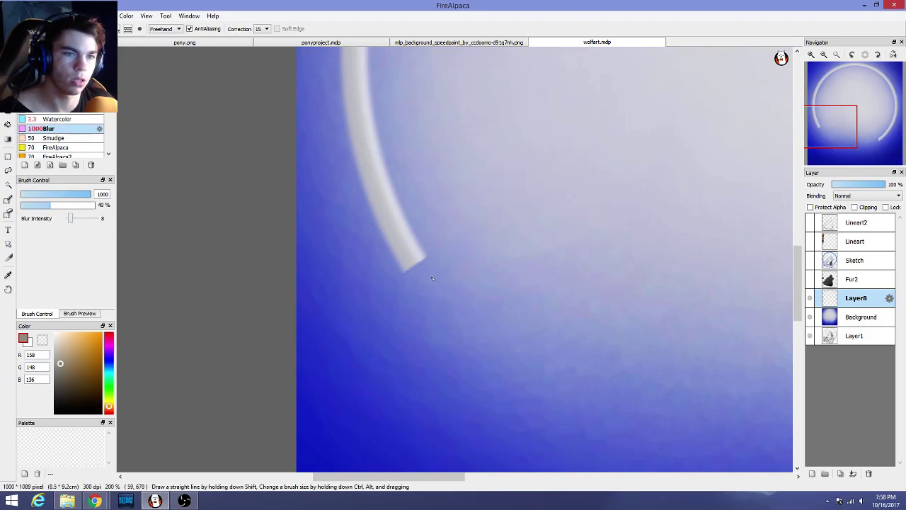
pyautogui.moveTo(417, 267); pyautogui.dragTo(424, 271)
pyautogui.scroll(-2, 431, 274)
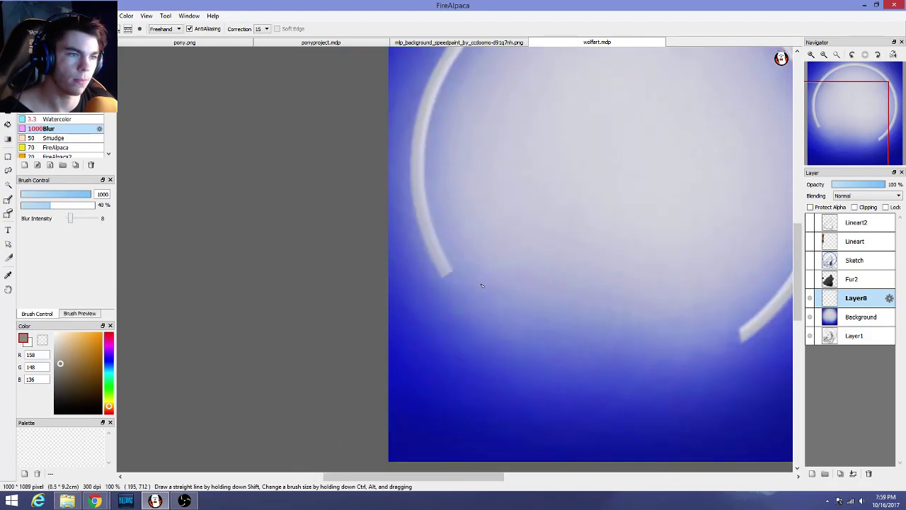
pyautogui.hotkey('ctrl', 'z')
pyautogui.scroll(1, 453, 272)
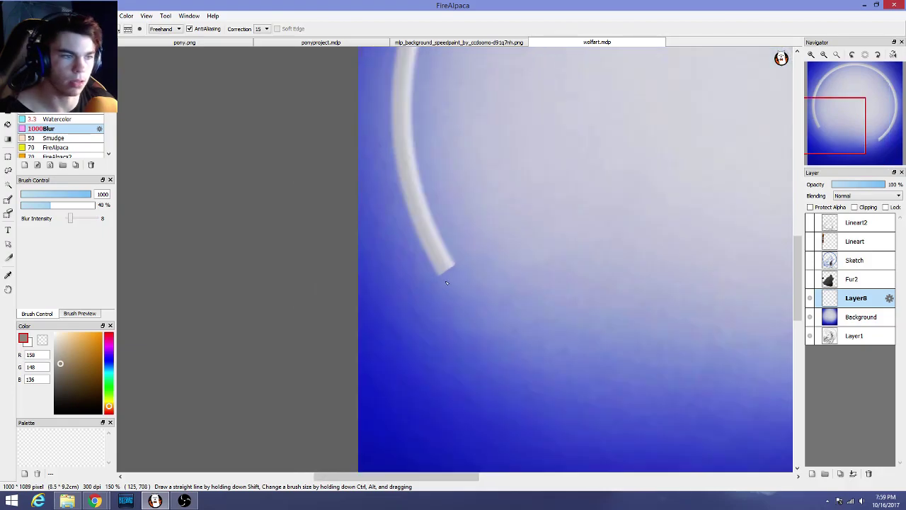
pyautogui.moveTo(88, 195)
pyautogui.mouseDown()
pyautogui.moveTo(58, 196)
pyautogui.moveTo(73, 196)
pyautogui.mouseUp()
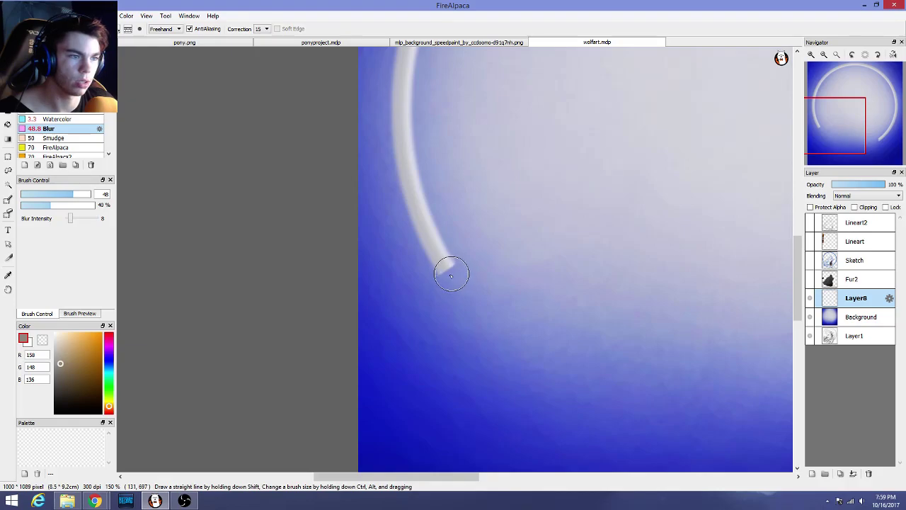
pyautogui.scroll(-2, 504, 300)
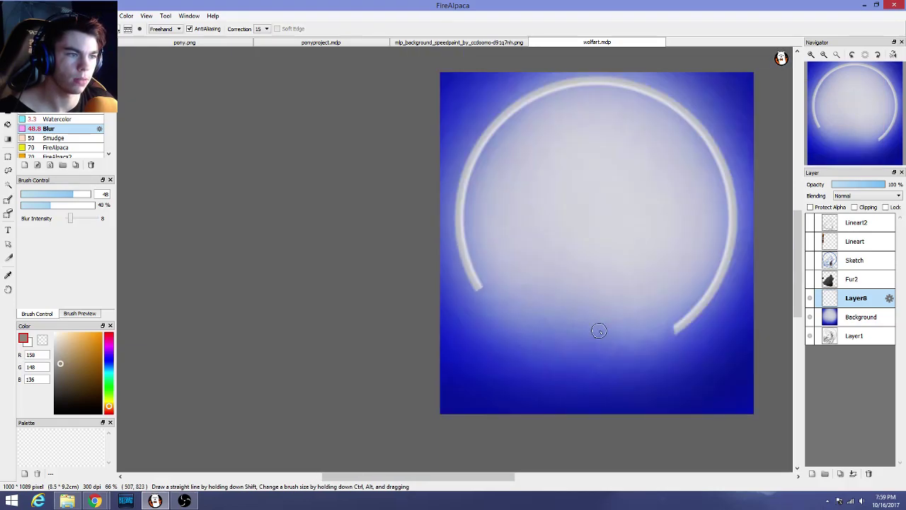
# Inspect the blurred lower-left end of the moon ring up close and against the whole canvas
pyautogui.scroll(3, 521, 313)
pyautogui.scroll(2, 432, 272)
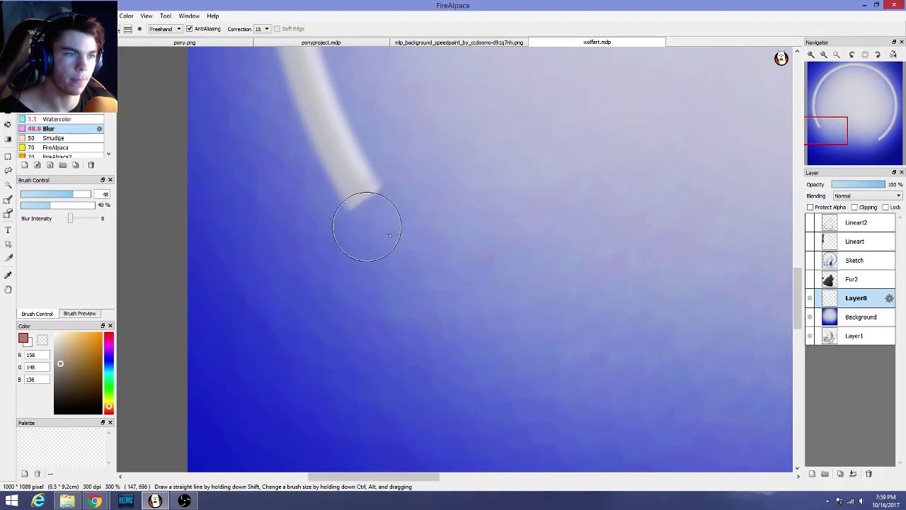
pyautogui.scroll(-3, 602, 324)
pyautogui.scroll(-1, 602, 323)
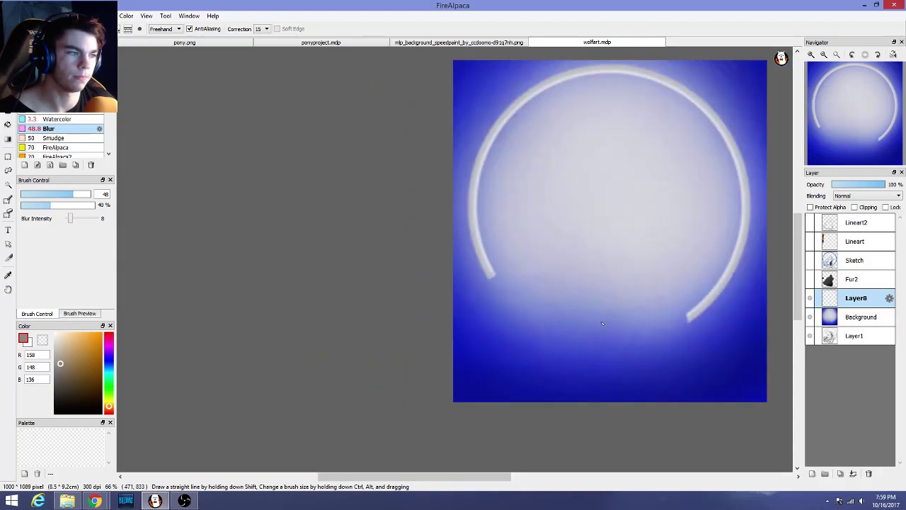
pyautogui.scroll(3, 527, 298)
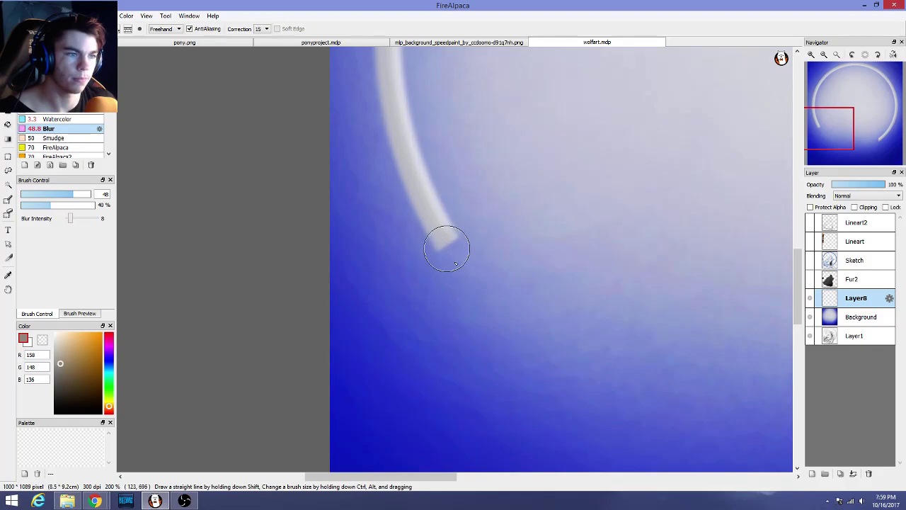
pyautogui.scroll(-3, 591, 329)
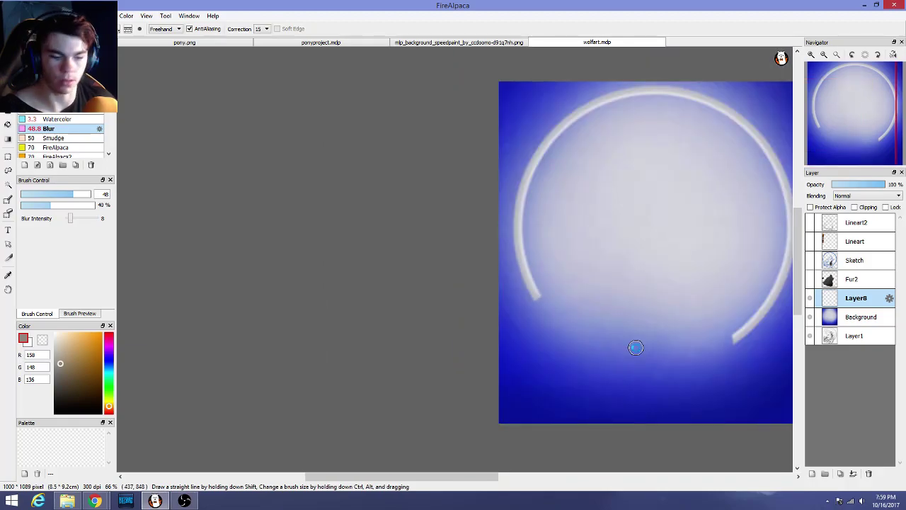
# Show the Sketch, Lineart, Lineart2 and Fur2 layers again above Layer8's moon ring
pyautogui.click(810, 279)
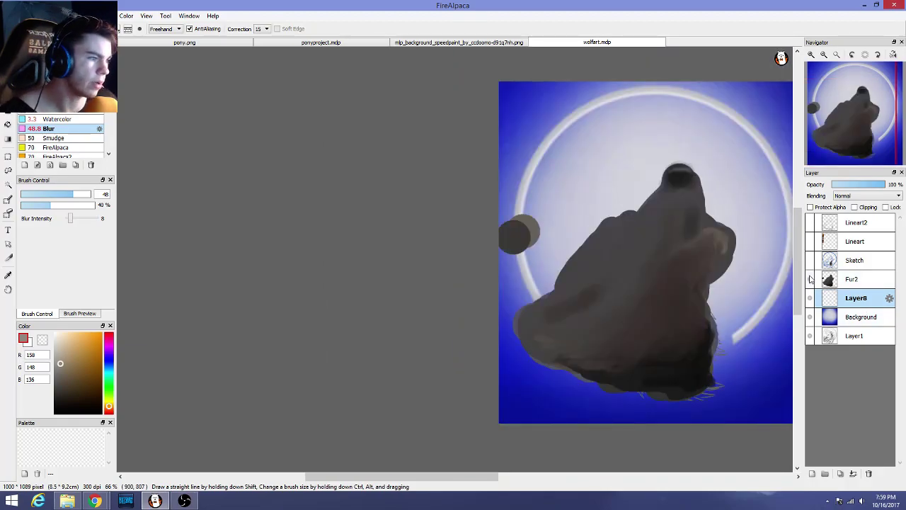
pyautogui.click(810, 279)
pyautogui.click(811, 260)
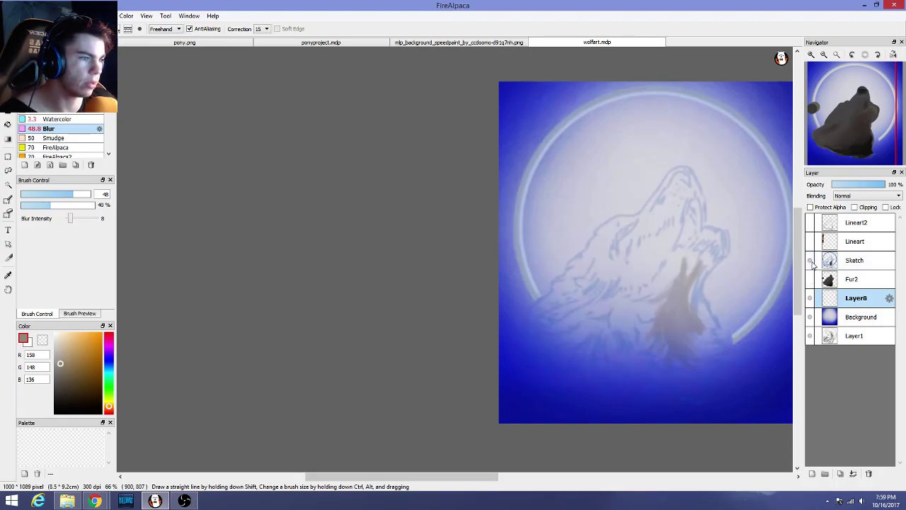
pyautogui.moveTo(439, 477); pyautogui.dragTo(490, 477)
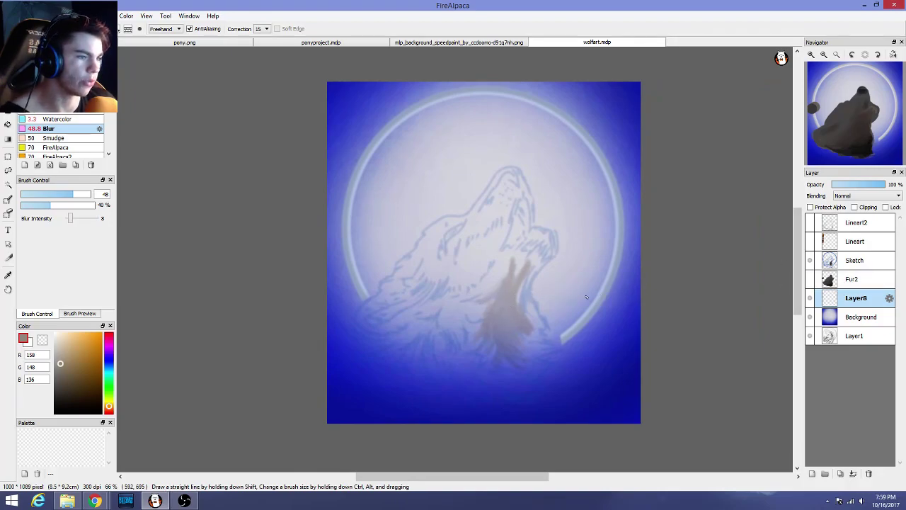
pyautogui.click(810, 241)
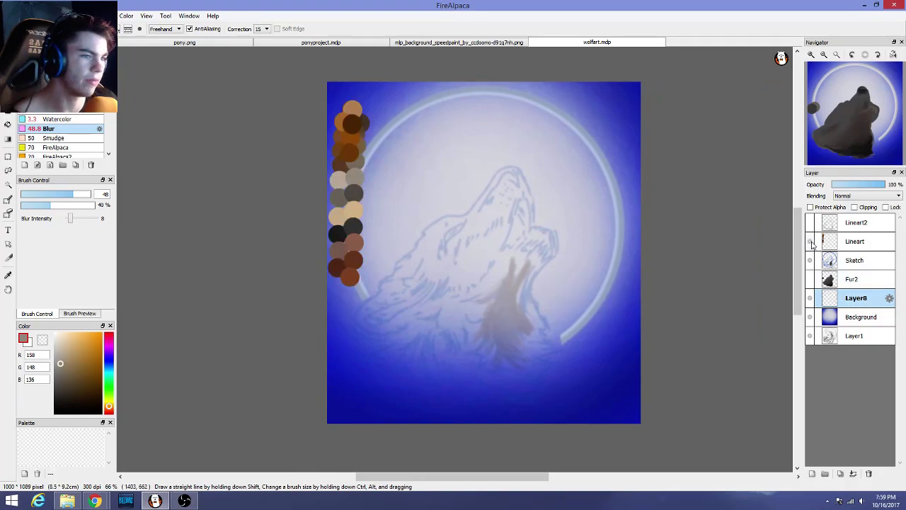
pyautogui.click(810, 223)
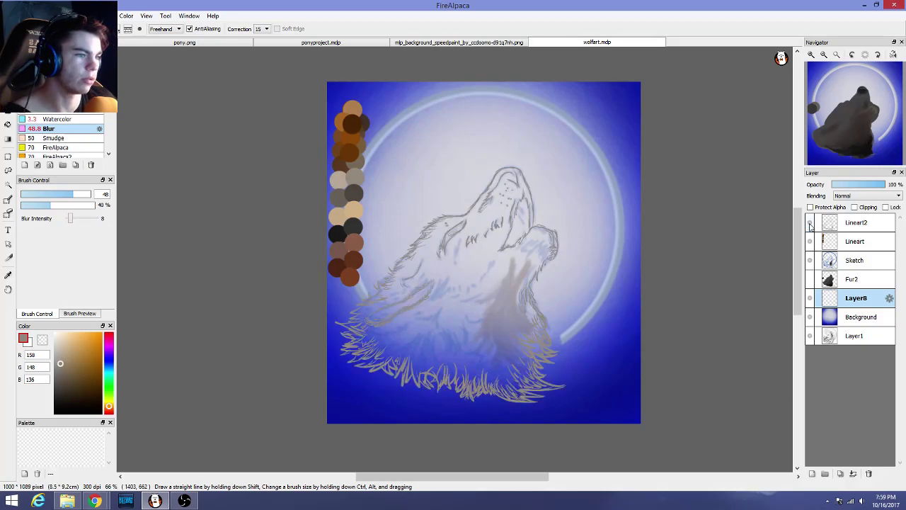
pyautogui.click(810, 278)
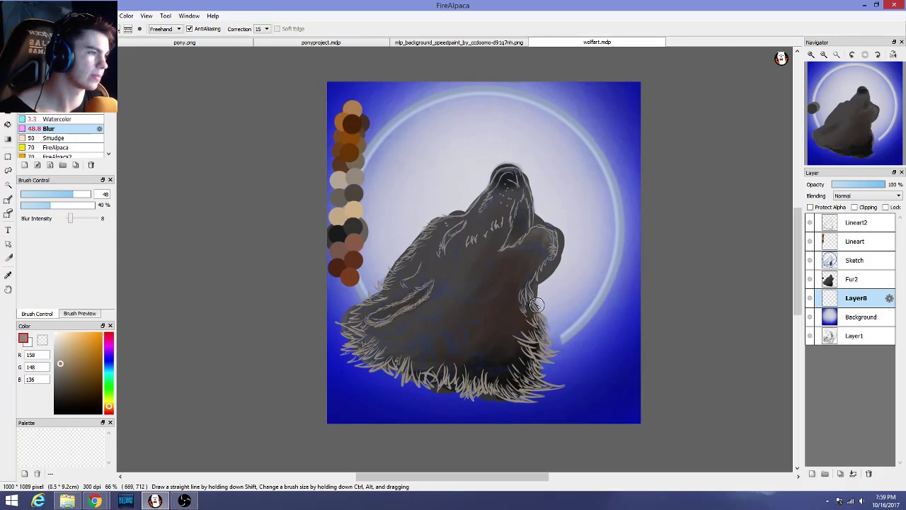
# Examine the wolf's neck fur and the gap between it and the moon ring's lower-right end
pyautogui.scroll(3, 560, 283)
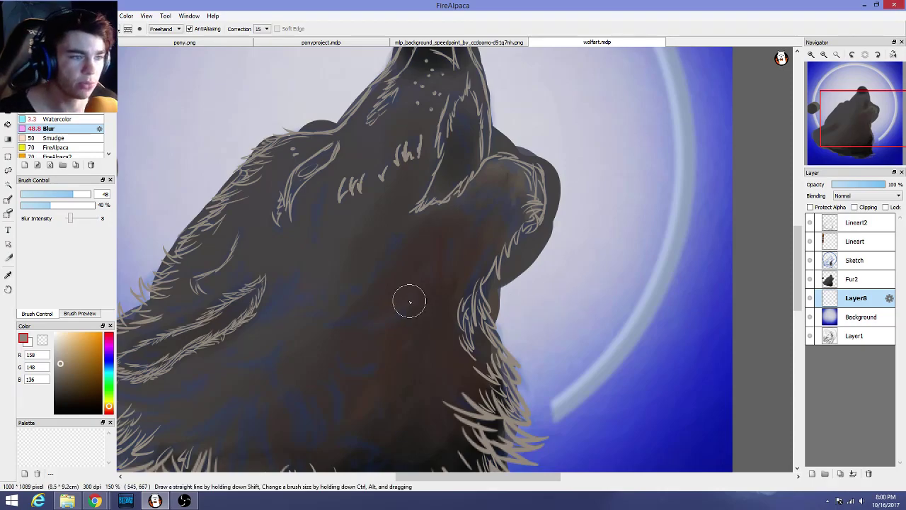
pyautogui.scroll(-3, 406, 299)
pyautogui.scroll(2, 409, 299)
pyautogui.scroll(1, 396, 329)
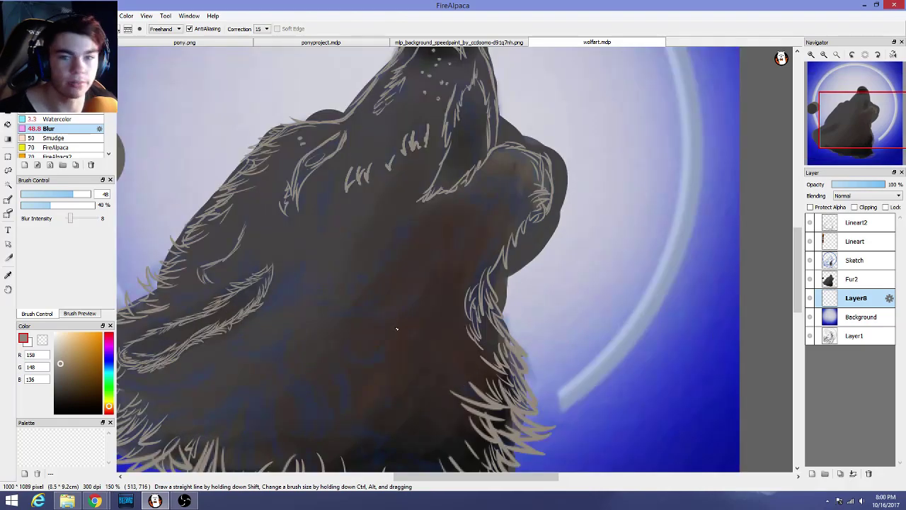
pyautogui.scroll(1, 399, 327)
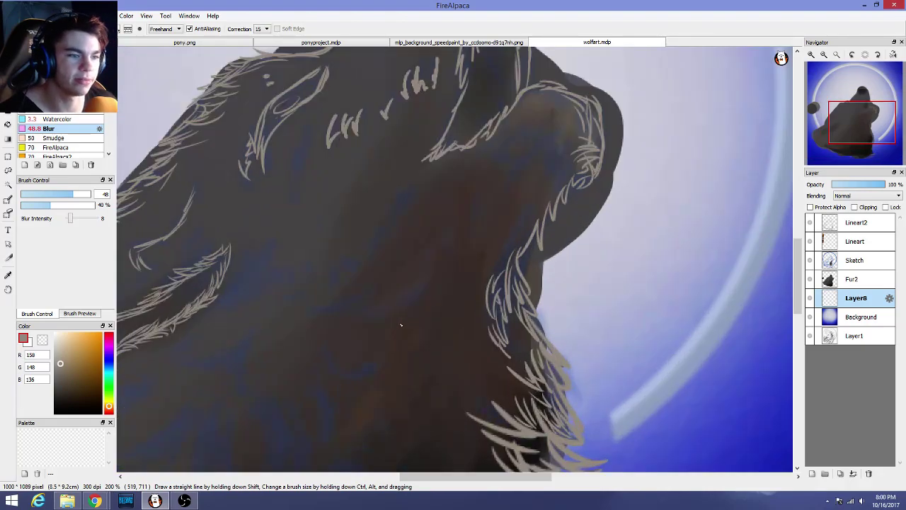
pyautogui.scroll(-1, 401, 325)
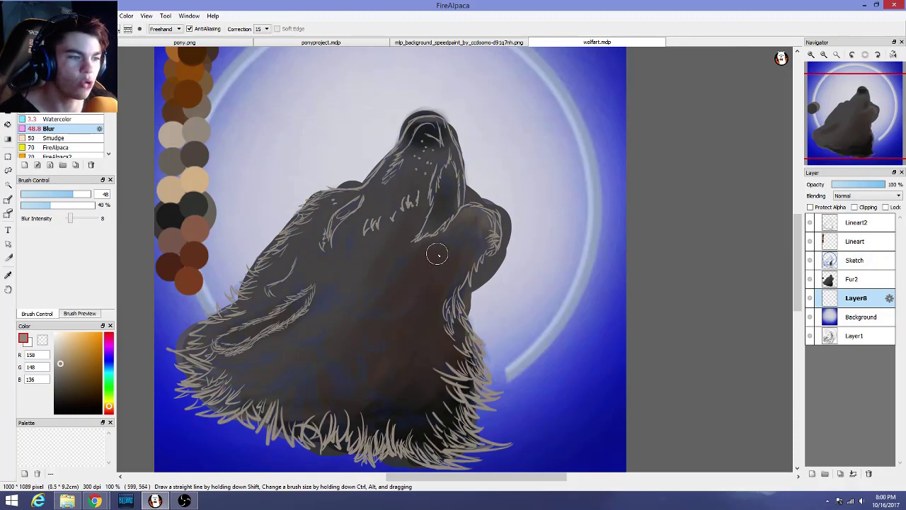
pyautogui.scroll(1, 436, 255)
pyautogui.scroll(-1, 434, 256)
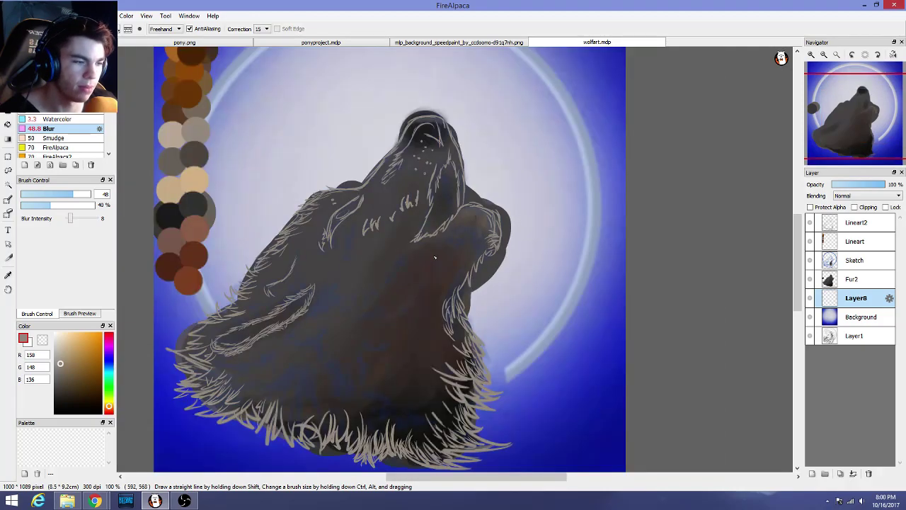
pyautogui.scroll(1, 433, 257)
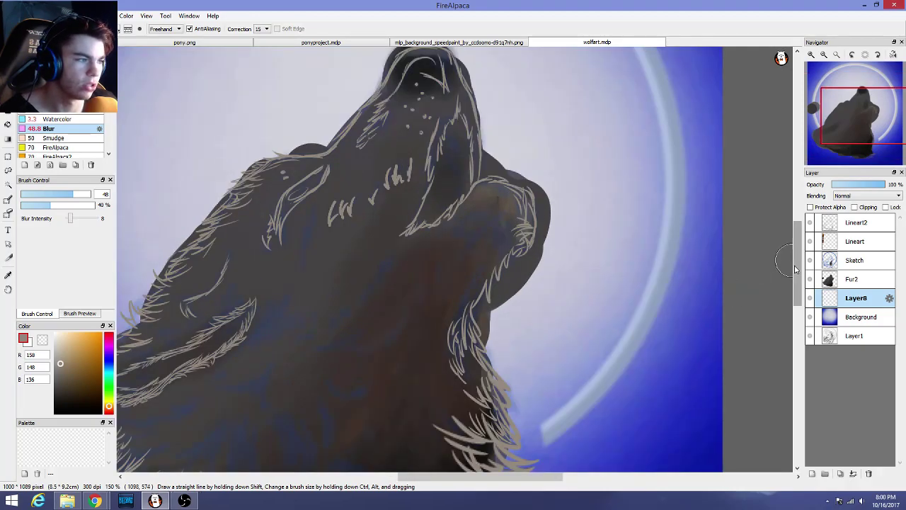
pyautogui.moveTo(796, 261); pyautogui.dragTo(797, 285)
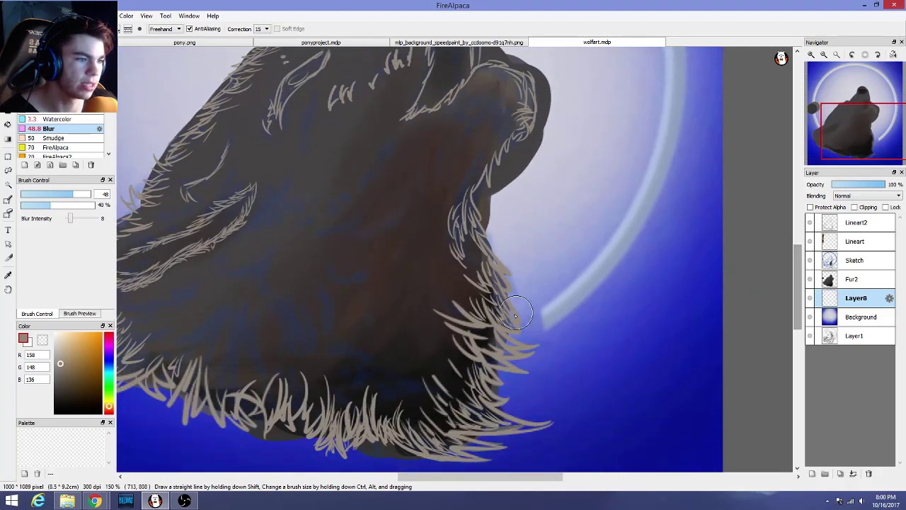
# Compare the painted moon ring with the sketched one by toggling the Sketch layer and Layer8, leaving both shown and Layer8 active
pyautogui.click(872, 264)
pyautogui.click(811, 261)
pyautogui.click(811, 261)
pyautogui.click(810, 260)
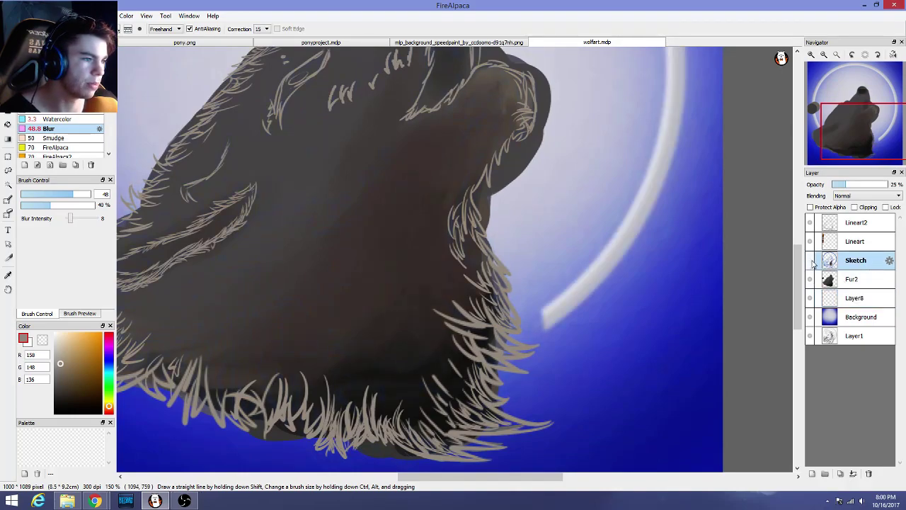
pyautogui.click(811, 261)
pyautogui.click(810, 261)
pyautogui.click(811, 261)
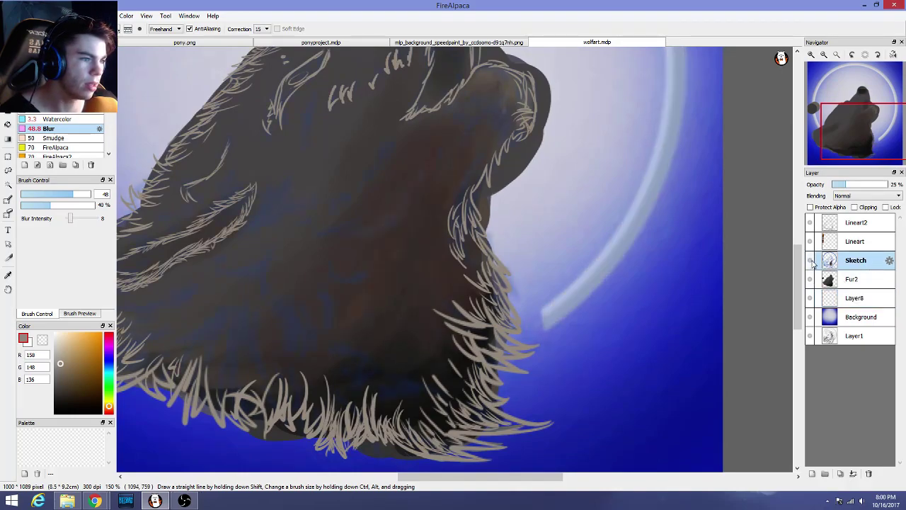
pyautogui.click(811, 298)
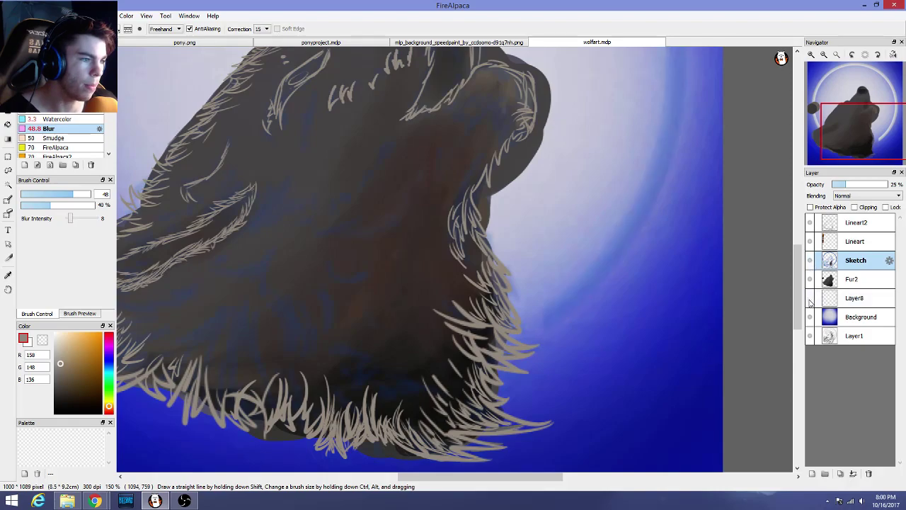
pyautogui.click(811, 298)
pyautogui.click(863, 298)
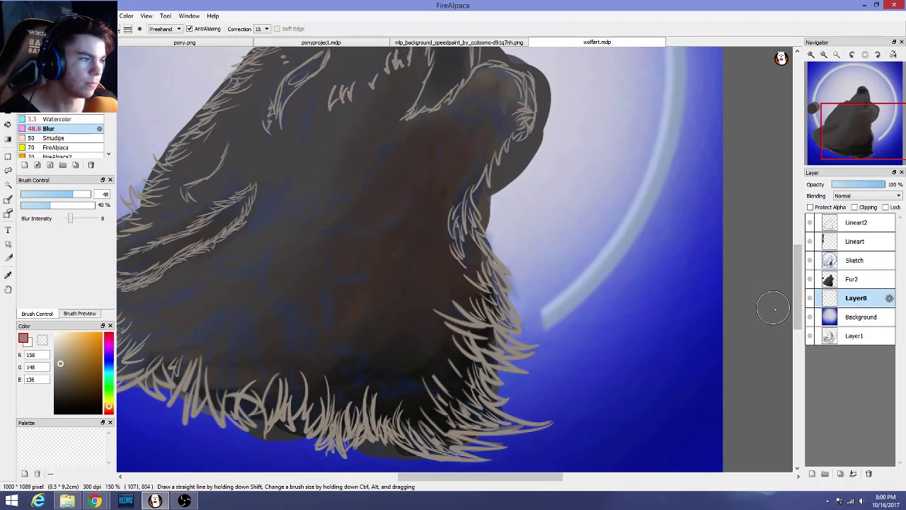
# Lasso the lower-right end of Layer8's moon ring and copy it onto a new layer
pyautogui.scroll(-1, 652, 296)
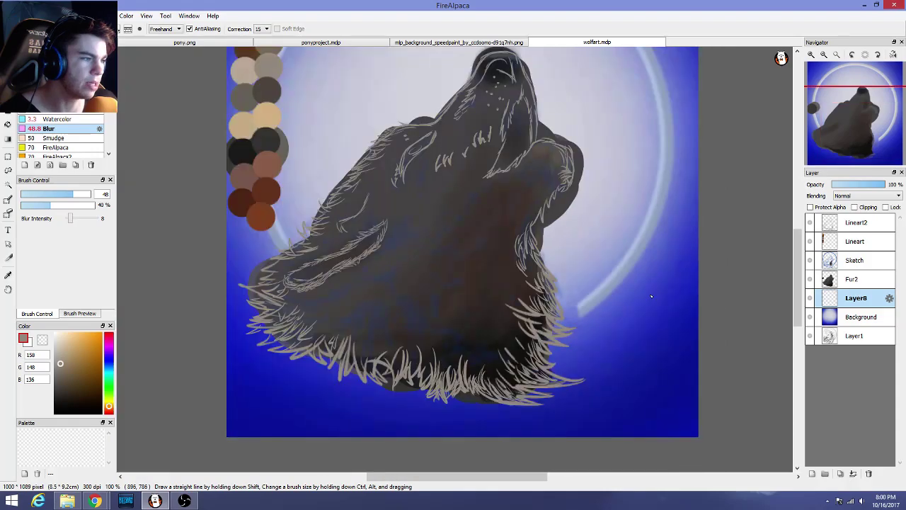
pyautogui.scroll(1, 651, 296)
pyautogui.scroll(-3, 651, 296)
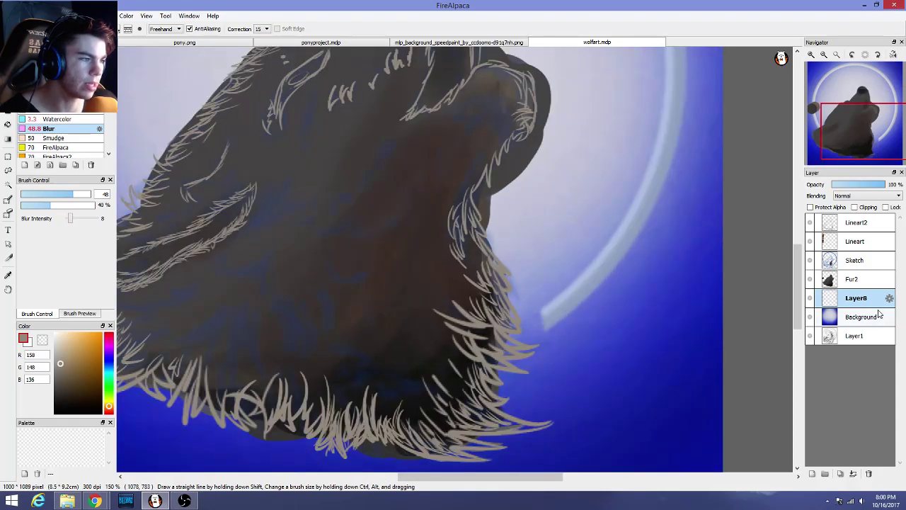
pyautogui.scroll(3, 586, 299)
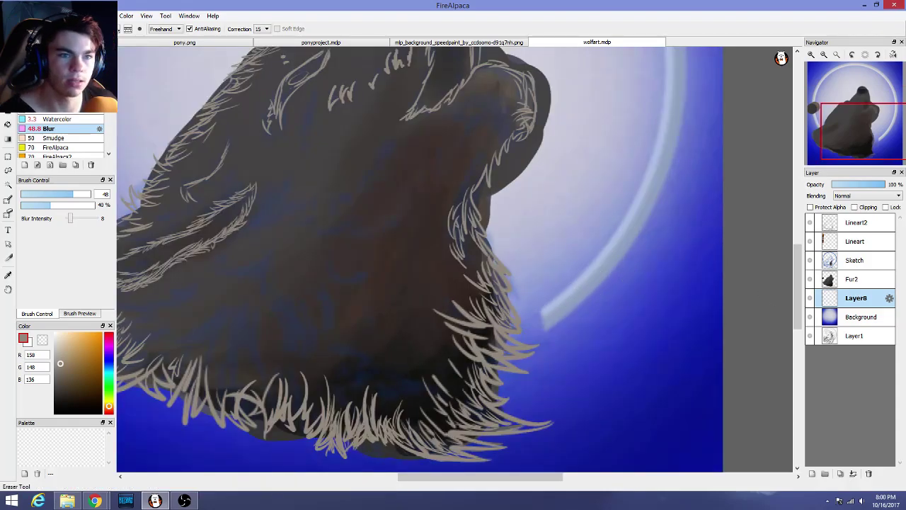
pyautogui.click(8, 170)
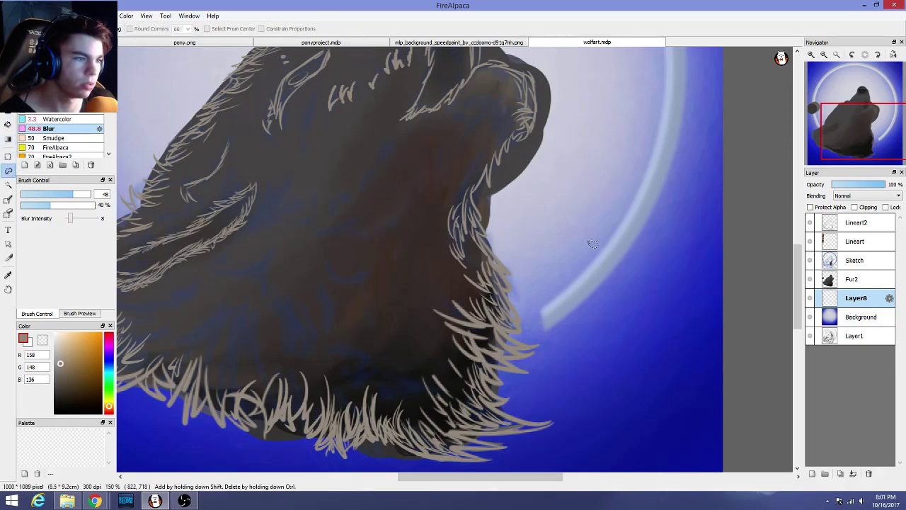
pyautogui.moveTo(588, 242)
pyautogui.mouseDown()
pyautogui.moveTo(589, 333)
pyautogui.moveTo(546, 341)
pyautogui.moveTo(528, 314)
pyautogui.moveTo(544, 258)
pyautogui.moveTo(570, 243)
pyautogui.mouseUp()
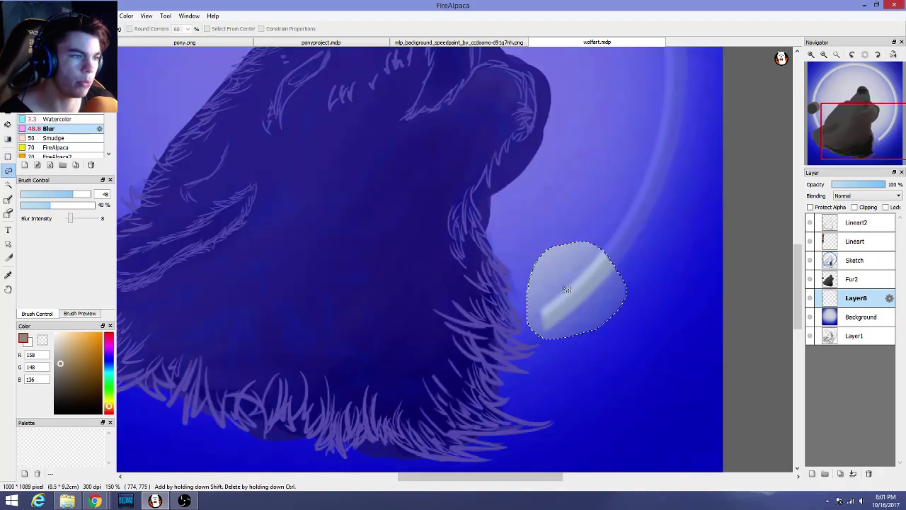
pyautogui.hotkey('ctrl', 'shift', 'n')
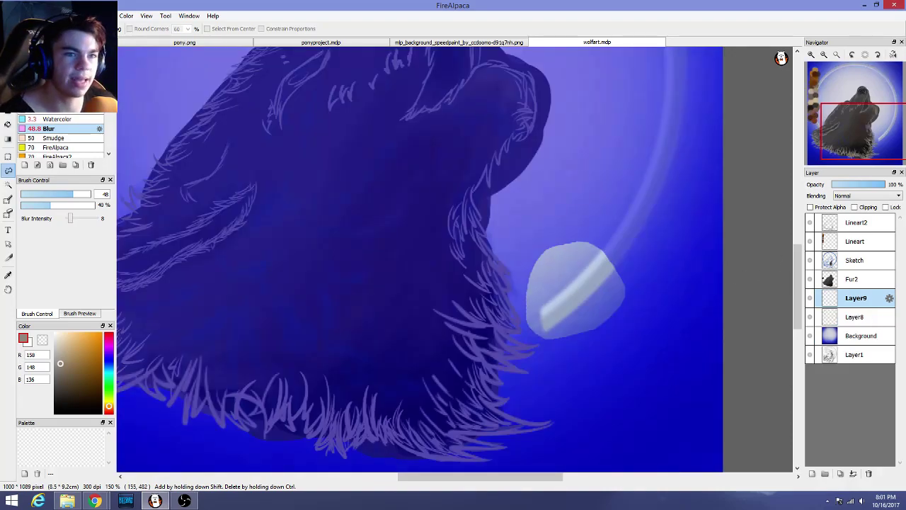
# Clear the selection and move the copied ring piece down-left to extend the ring to the wolf's neck fur
pyautogui.click(25, 16)
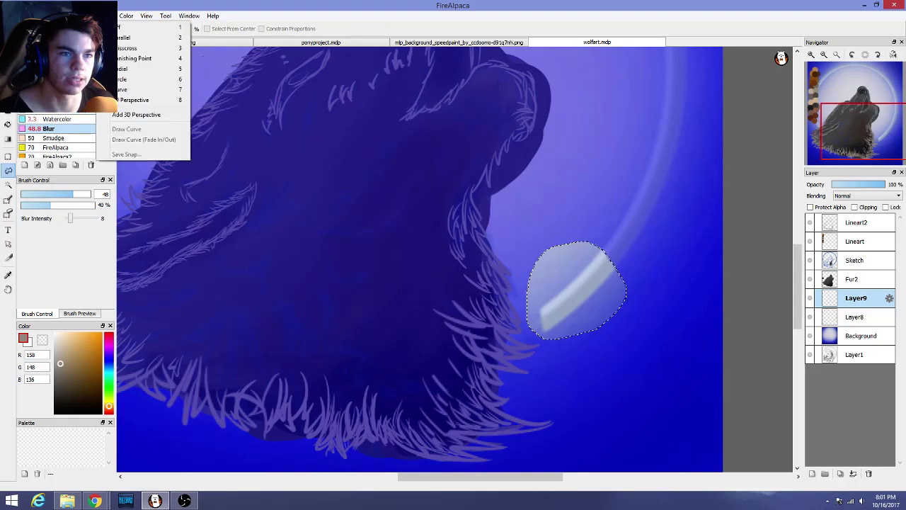
pyautogui.moveTo(10, 16)
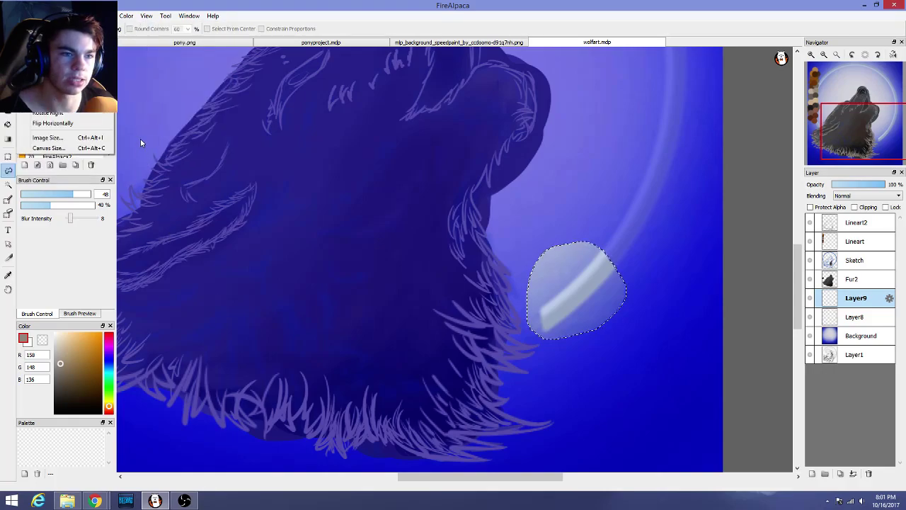
pyautogui.click(141, 139)
pyautogui.hotkey('ctrl', 'd')
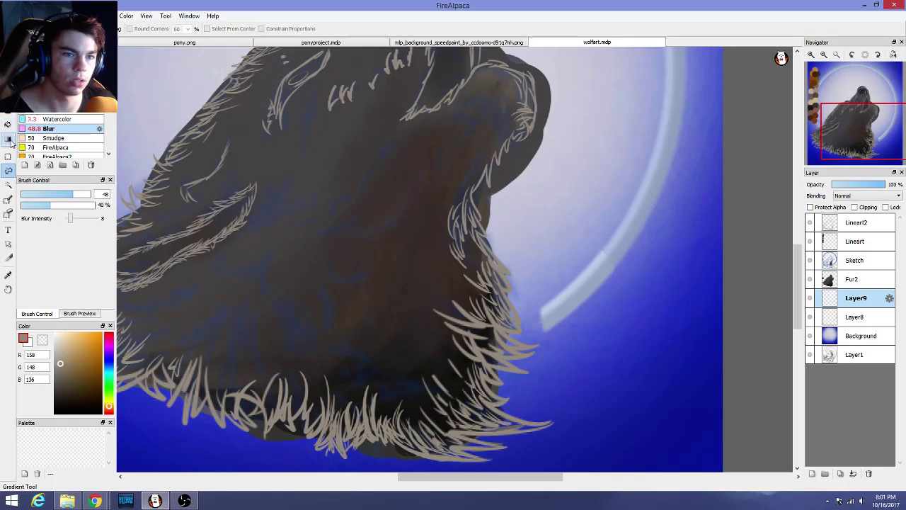
pyautogui.click(8, 109)
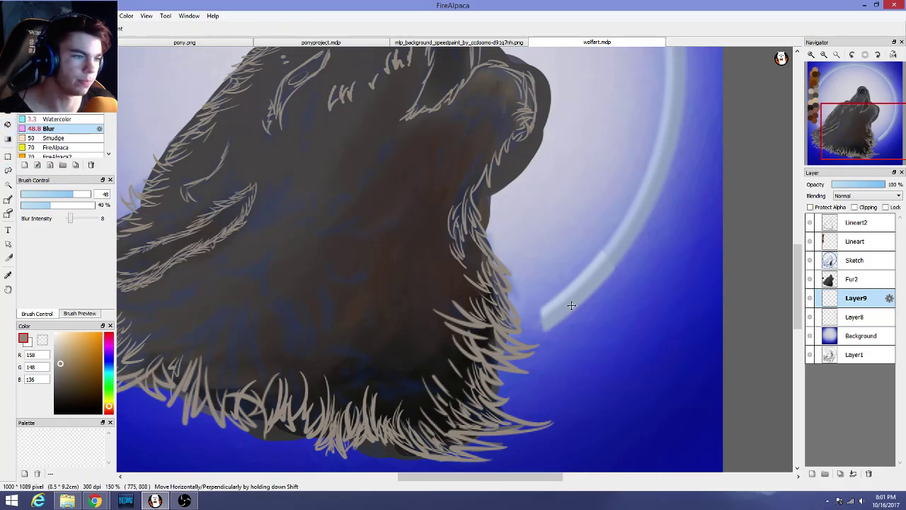
pyautogui.moveTo(571, 298); pyautogui.dragTo(536, 324)
# Transform the copied ring piece on Layer9, rotating it slightly clockwise and moving it down-left so it follows the ring's curve into the neck fur
pyautogui.click(44, 15)
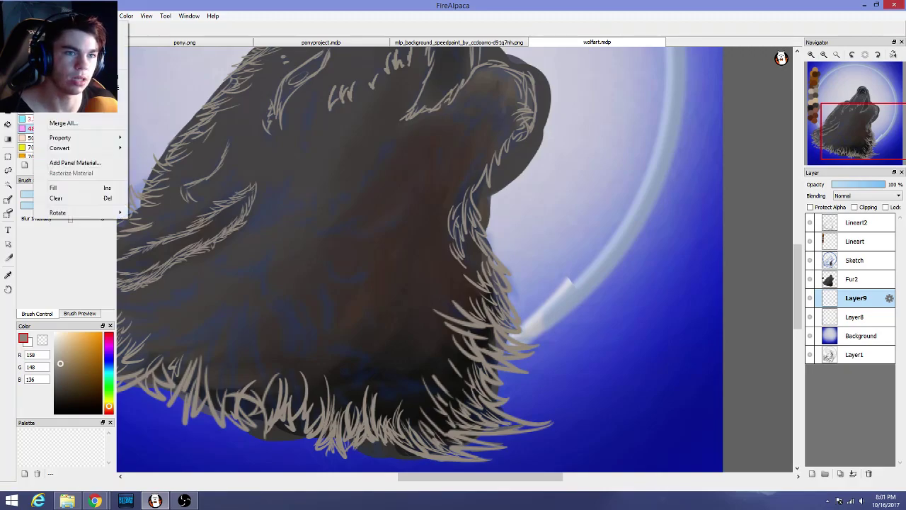
pyautogui.moveTo(66, 16)
pyautogui.moveTo(103, 16)
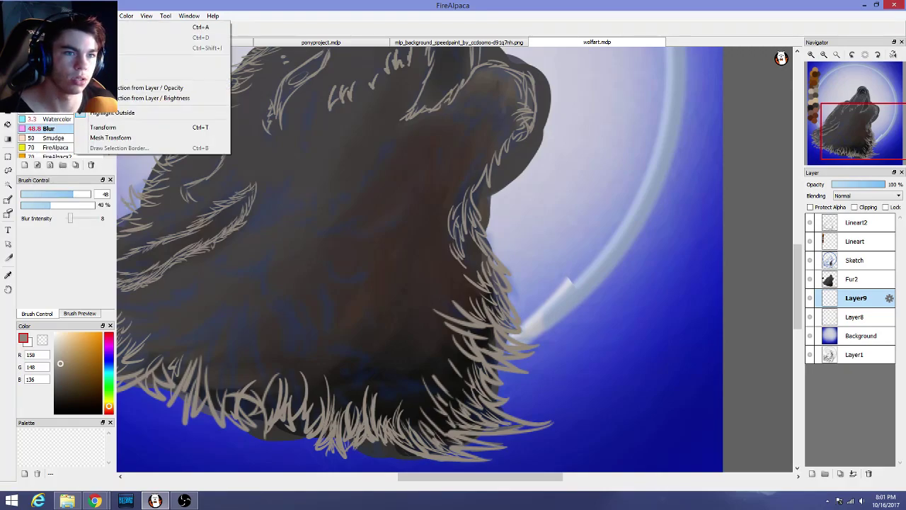
pyautogui.click(163, 127)
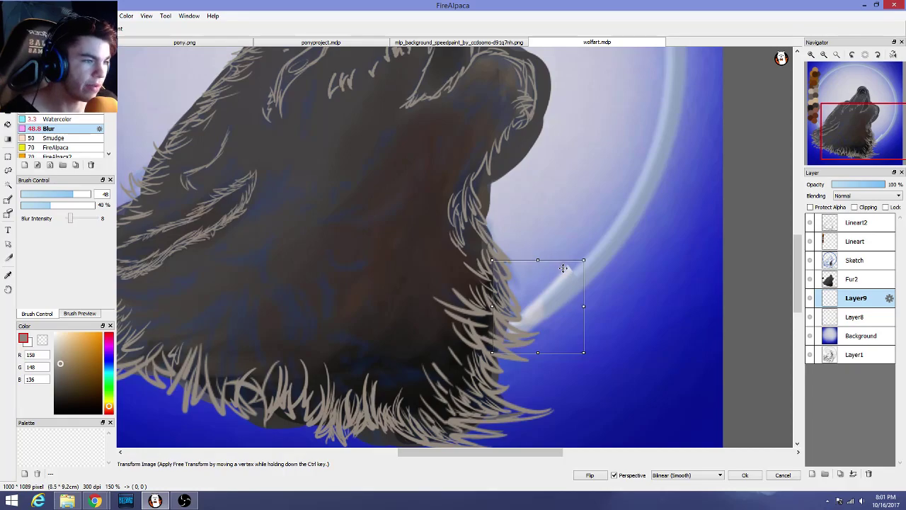
pyautogui.scroll(3, 576, 247)
pyautogui.scroll(-2, 570, 250)
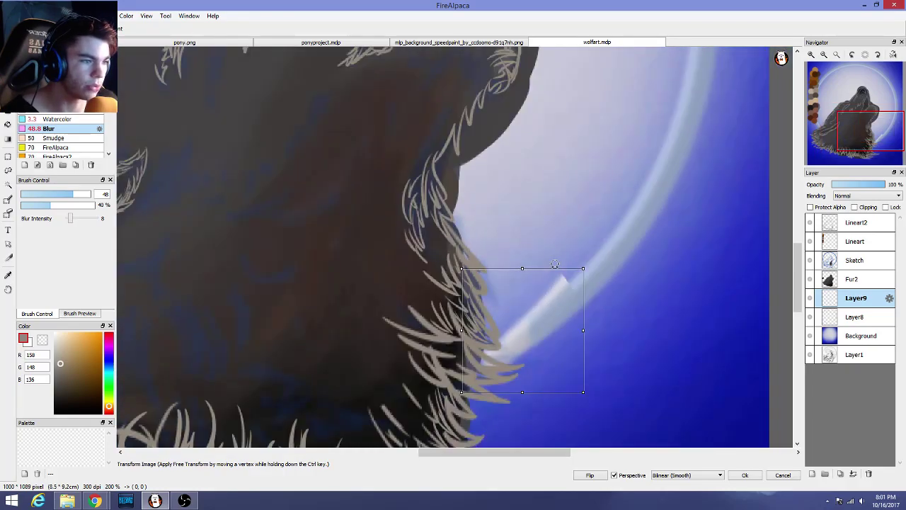
pyautogui.moveTo(555, 264); pyautogui.dragTo(569, 267)
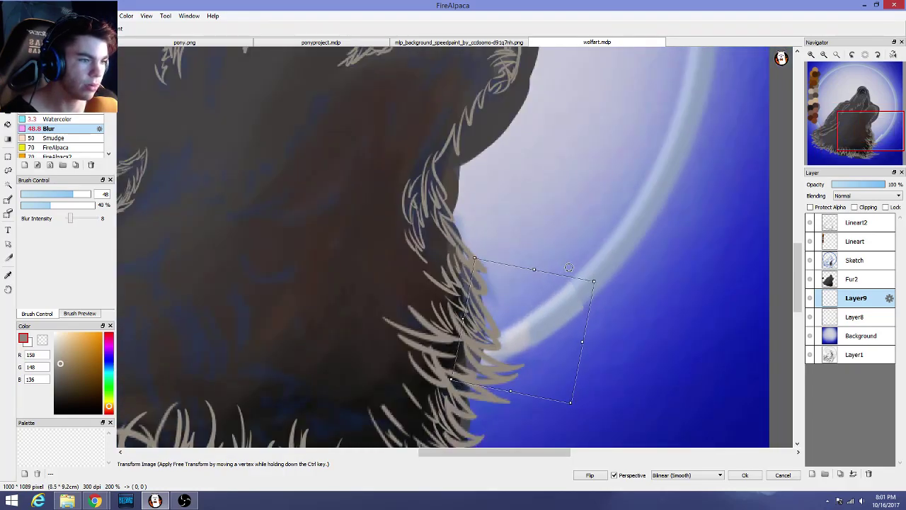
pyautogui.moveTo(559, 320); pyautogui.dragTo(524, 348)
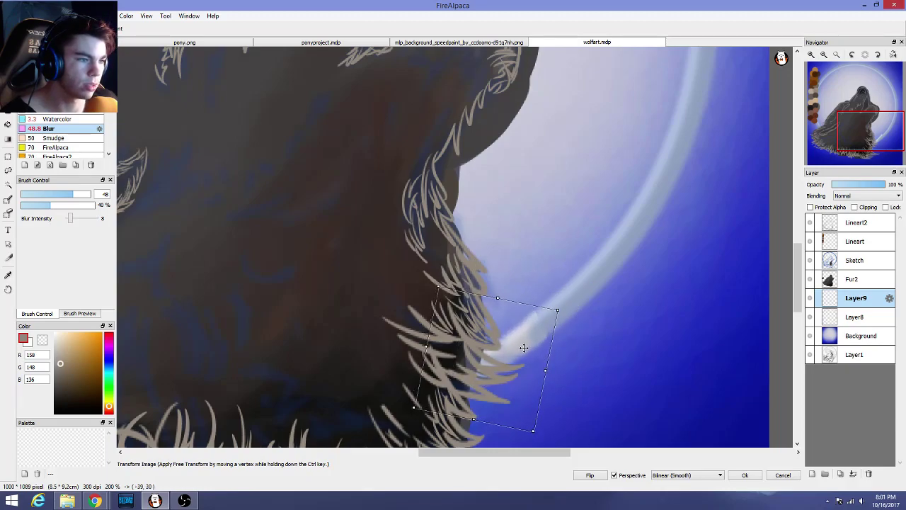
pyautogui.scroll(-3, 644, 348)
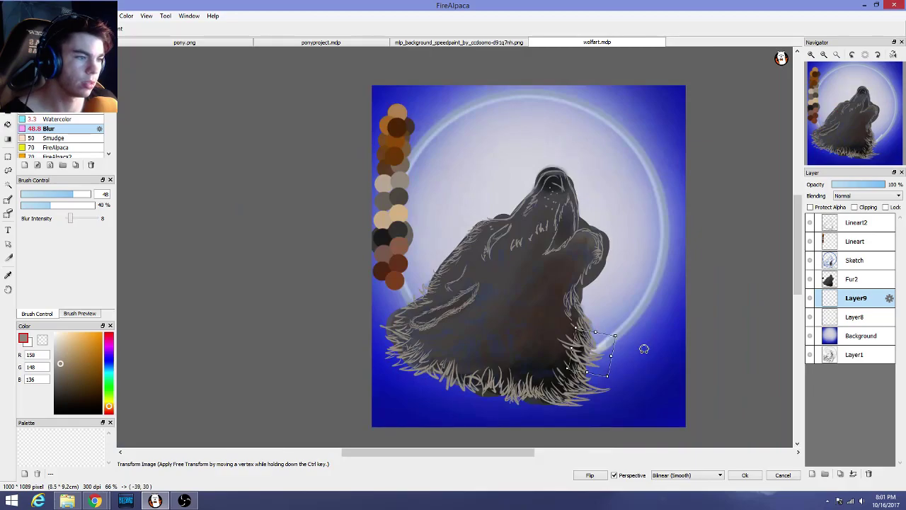
pyautogui.scroll(2, 643, 349)
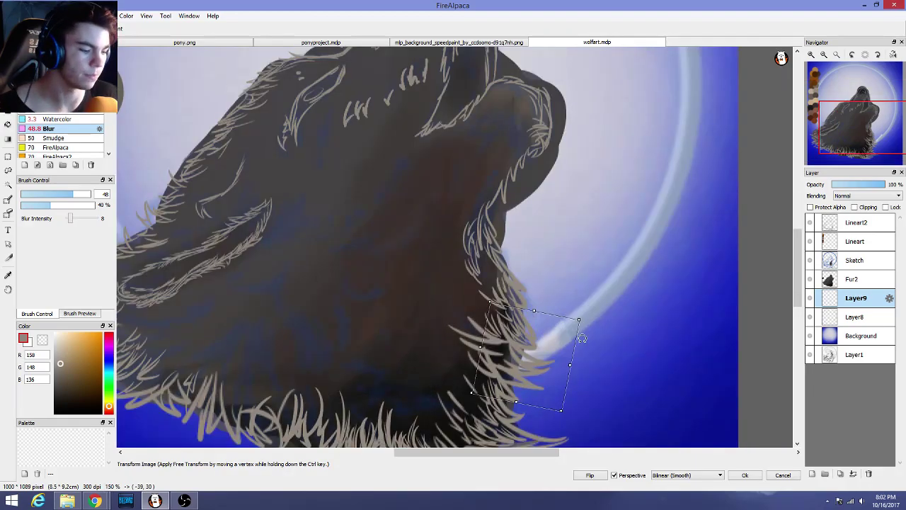
pyautogui.press('Return')
pyautogui.scroll(-2, 579, 315)
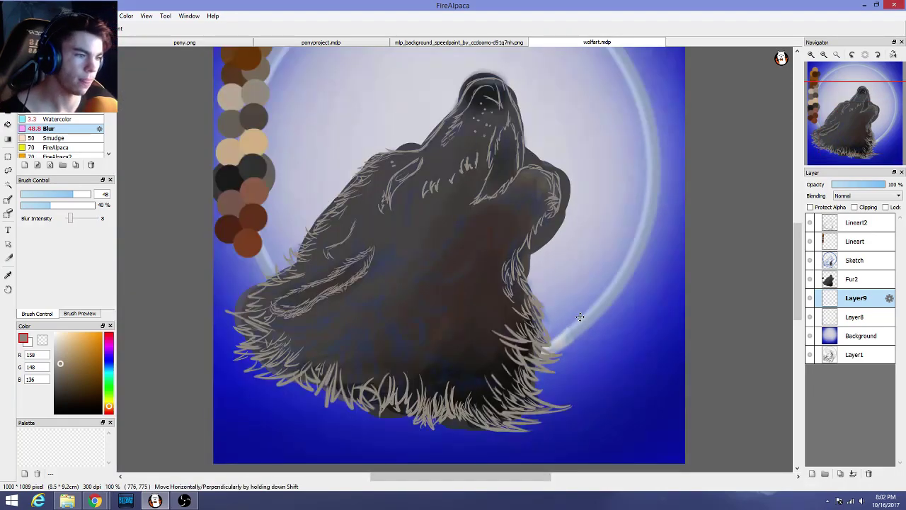
pyautogui.scroll(-1, 623, 315)
# Blur the seam on Layer9 where the added ring piece joins the original moon ring, working down to the neck fur
pyautogui.scroll(6, 598, 330)
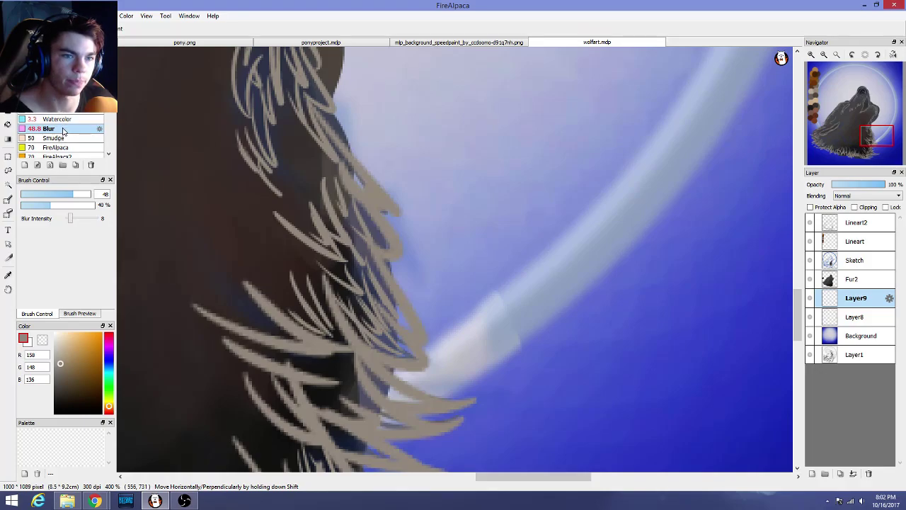
pyautogui.hotkey('ctrl', 'z')
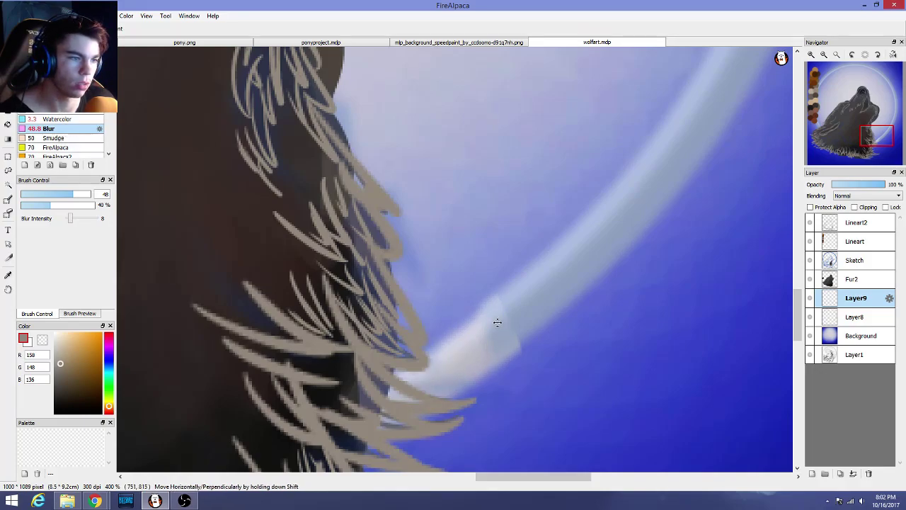
pyautogui.hotkey('ctrl', 'y')
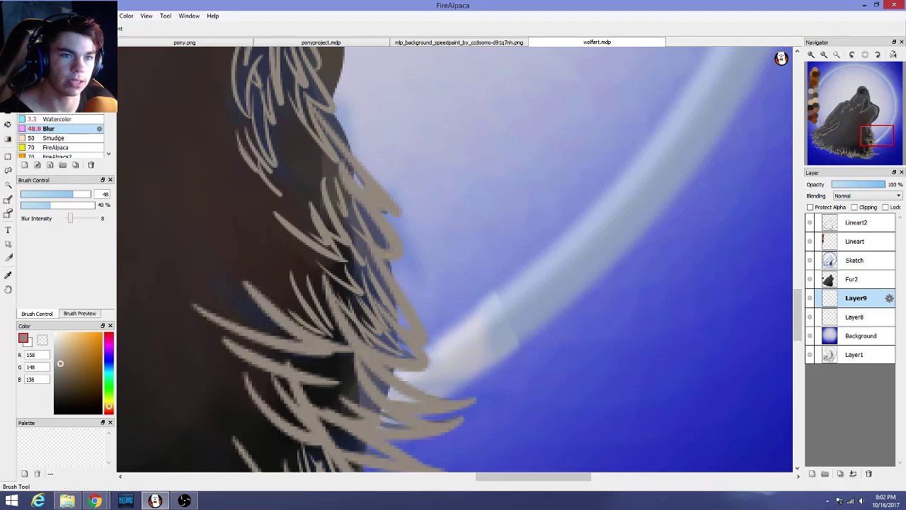
pyautogui.moveTo(502, 324)
pyautogui.mouseDown()
pyautogui.moveTo(483, 305)
pyautogui.moveTo(474, 336)
pyautogui.moveTo(459, 287)
pyautogui.moveTo(478, 282)
pyautogui.moveTo(488, 316)
pyautogui.moveTo(554, 356)
pyautogui.moveTo(569, 354)
pyautogui.moveTo(549, 366)
pyautogui.moveTo(574, 350)
pyautogui.moveTo(506, 379)
pyautogui.moveTo(446, 340)
pyautogui.moveTo(559, 318)
pyautogui.moveTo(459, 257)
pyautogui.moveTo(487, 264)
pyautogui.moveTo(546, 374)
pyautogui.moveTo(364, 435)
pyautogui.moveTo(447, 370)
pyautogui.mouseUp()
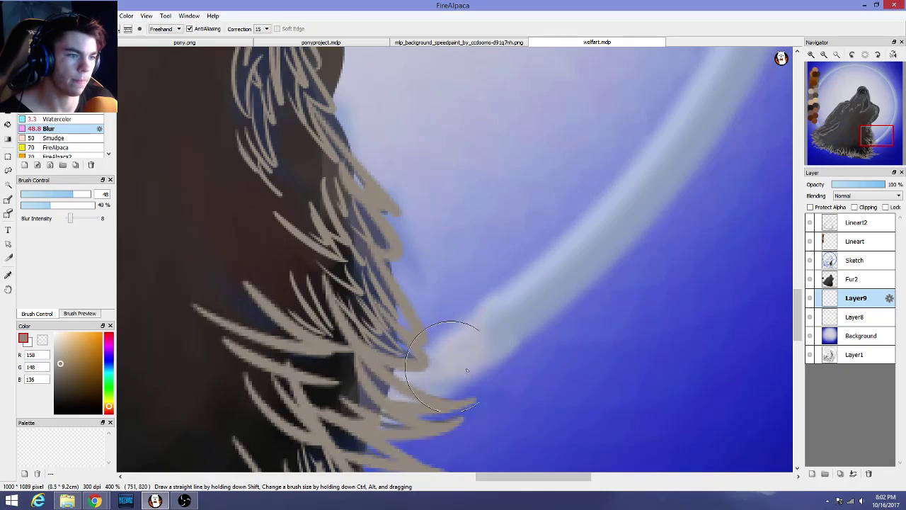
pyautogui.scroll(-4, 649, 349)
pyautogui.scroll(1, 703, 347)
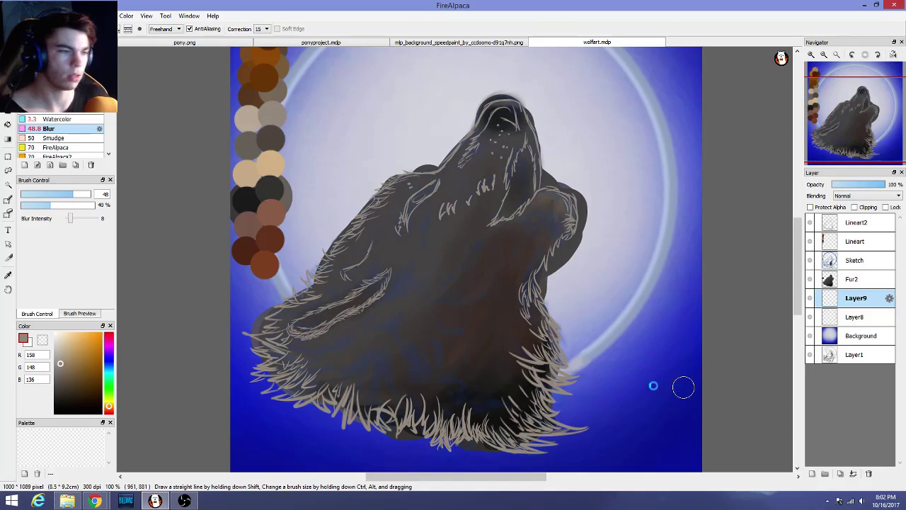
pyautogui.scroll(-2, 647, 387)
pyautogui.scroll(2, 673, 386)
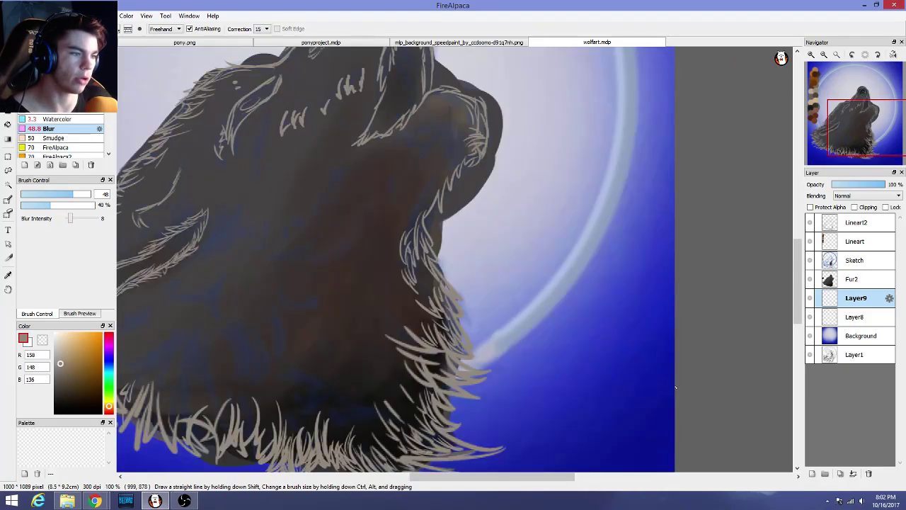
# Hide the Sketch layer and examine how the blurred ring piece joins the moon ring beside the wolf's neck
pyautogui.click(810, 259)
pyautogui.click(811, 260)
pyautogui.click(812, 261)
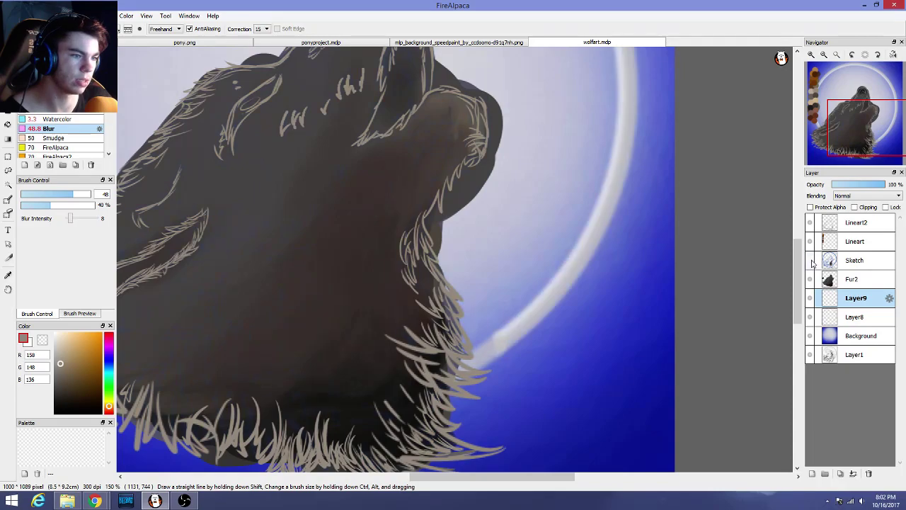
pyautogui.scroll(-1, 647, 294)
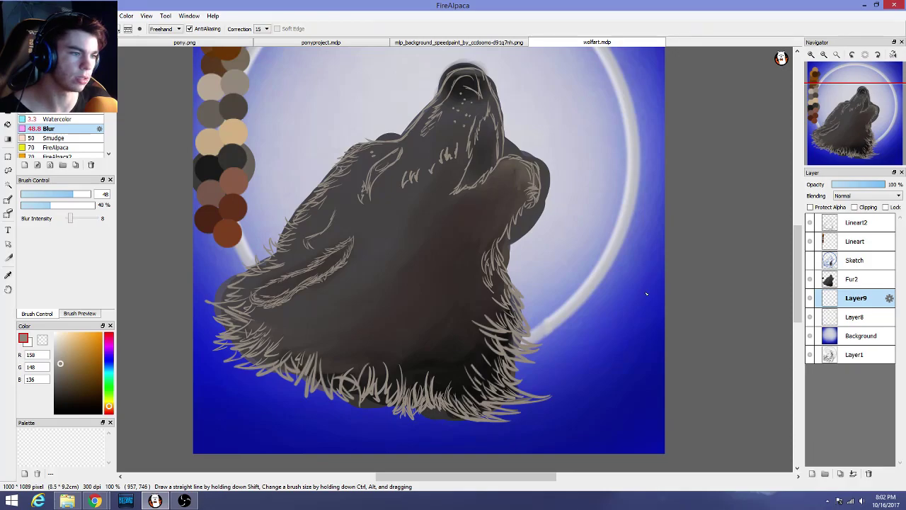
pyautogui.scroll(3, 560, 326)
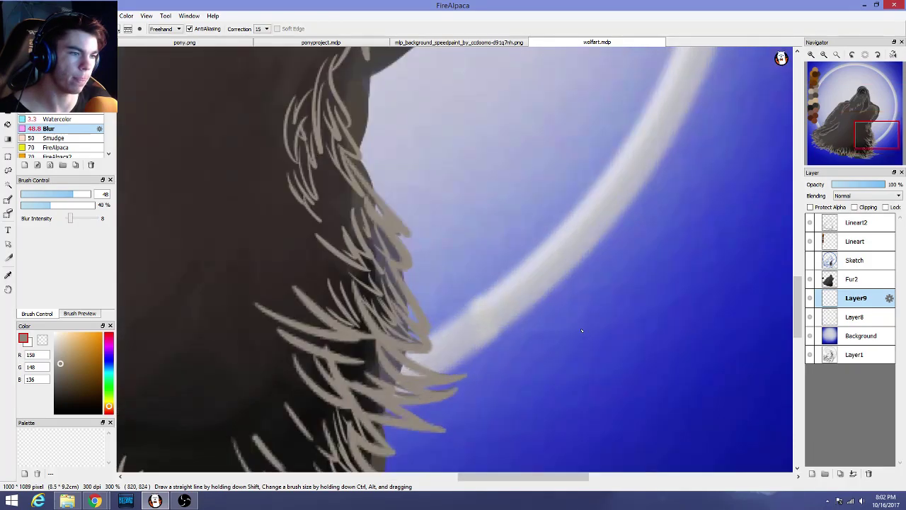
pyautogui.scroll(-1, 514, 333)
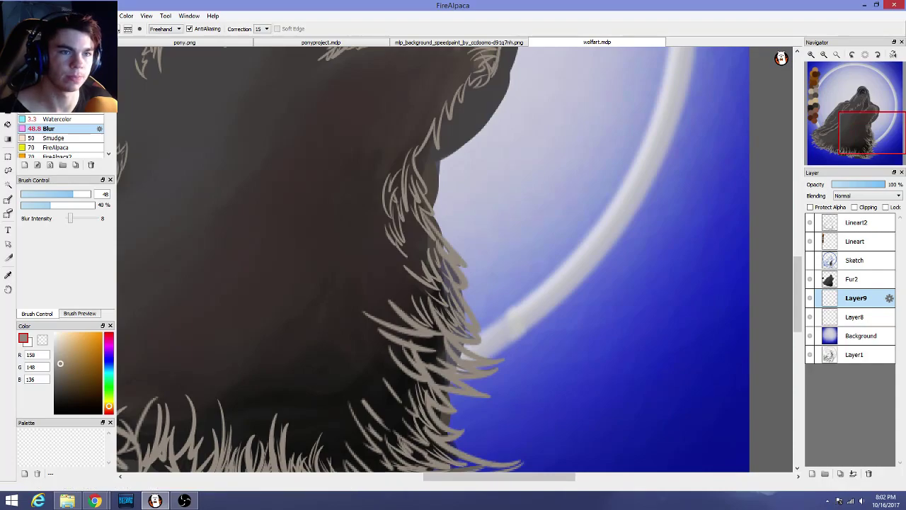
pyautogui.click(104, 16)
pyautogui.click(119, 125)
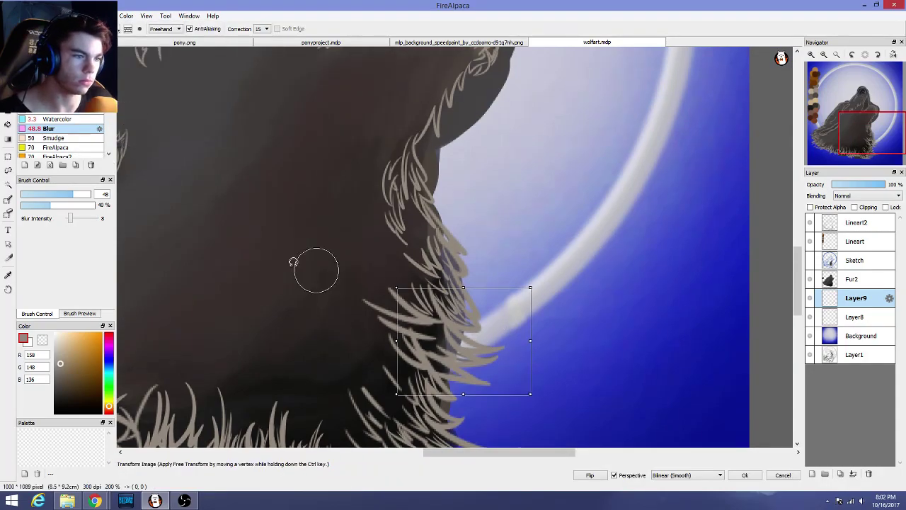
pyautogui.press('Return')
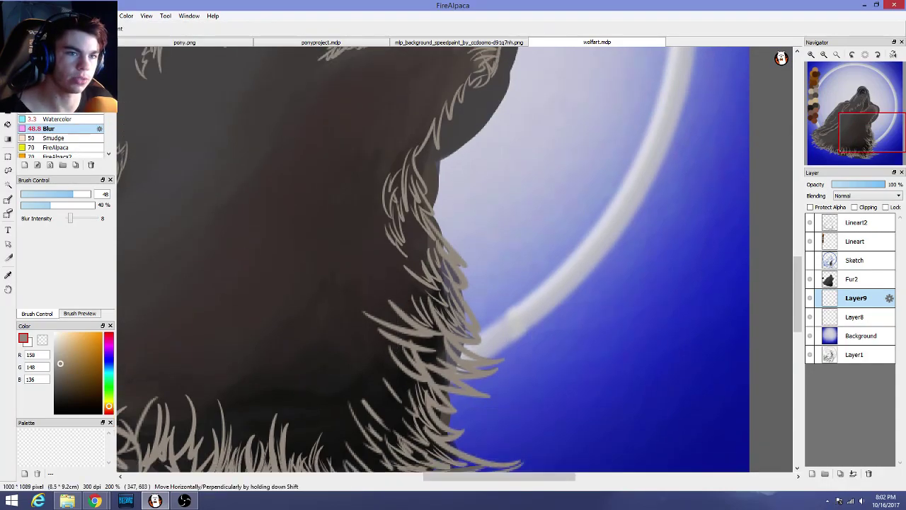
# Transform the Layer9 ring piece again, rotating it slightly clockwise and nudging it to align with the moon ring's curve
pyautogui.click(43, 15)
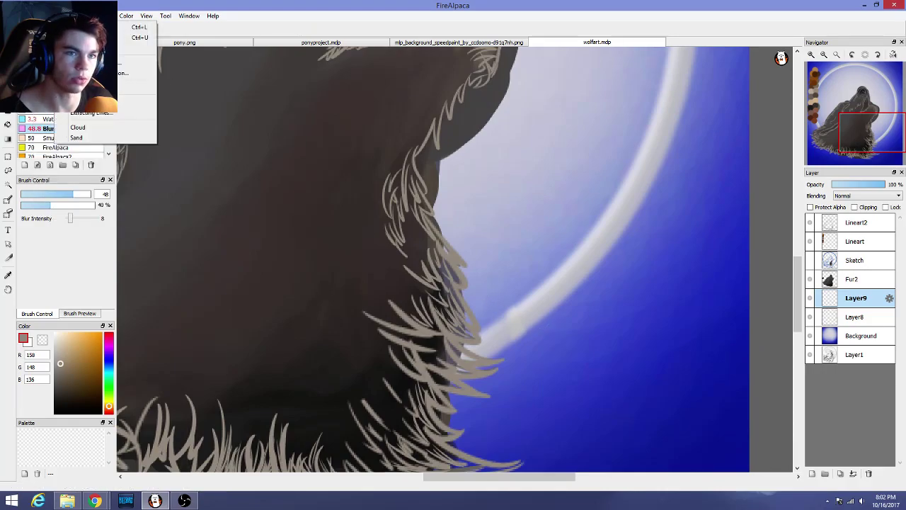
pyautogui.moveTo(87, 15)
pyautogui.click(114, 127)
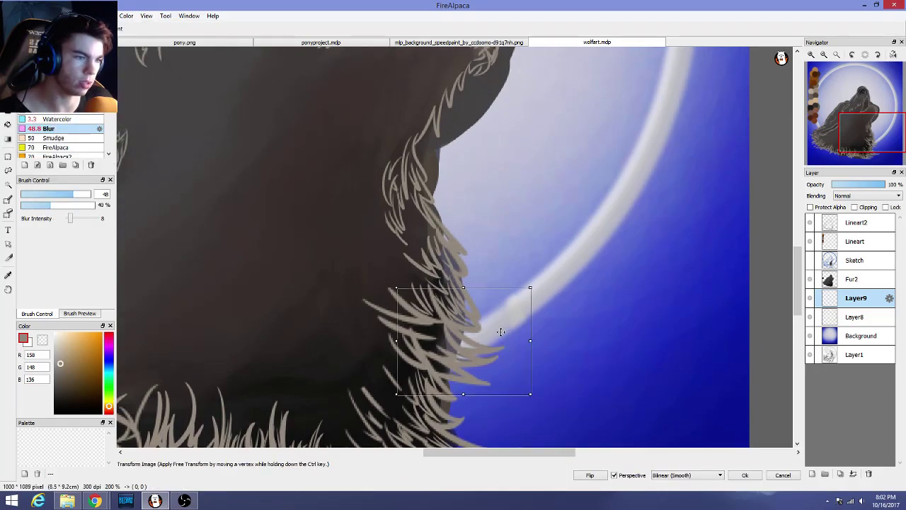
pyautogui.moveTo(501, 331); pyautogui.dragTo(500, 366)
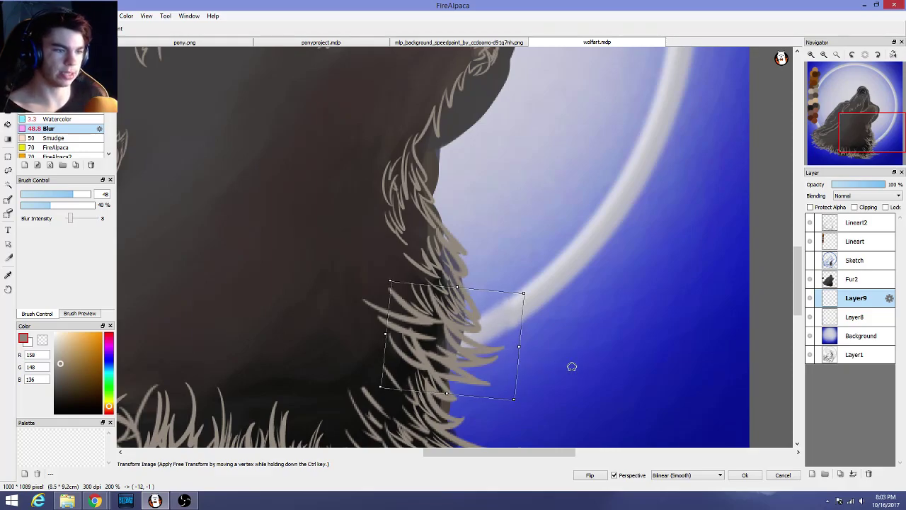
pyautogui.press('Return')
pyautogui.scroll(-3, 572, 367)
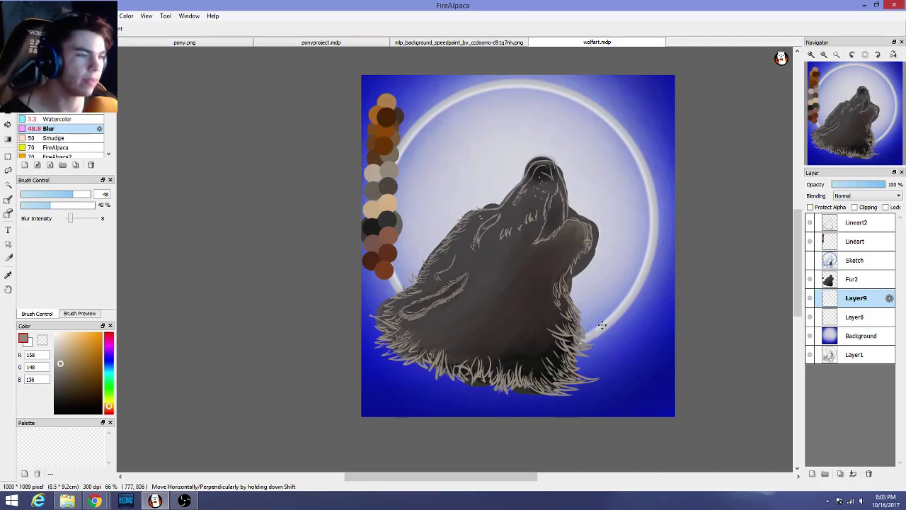
pyautogui.scroll(1, 537, 261)
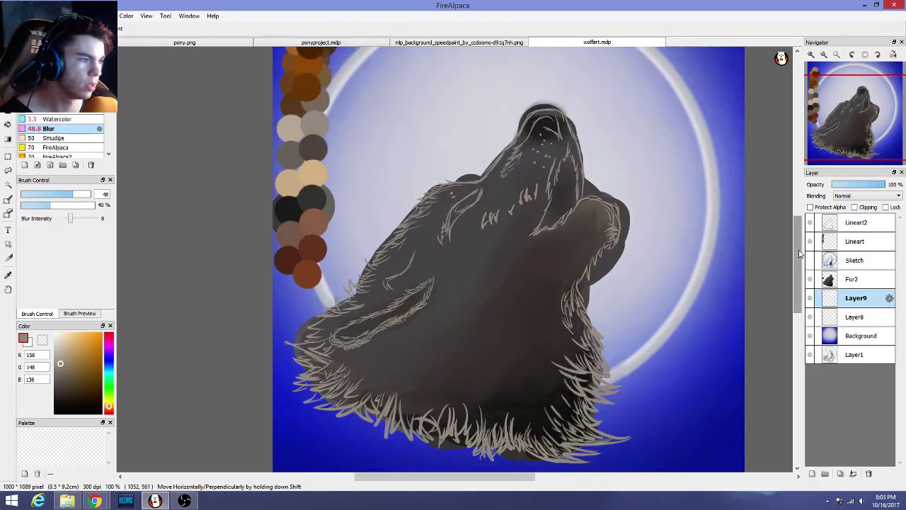
# Make Lineart2 the active layer and erase the short fur marks between the wolf's mouth and eye
pyautogui.moveTo(799, 250); pyautogui.dragTo(798, 259)
pyautogui.click(878, 280)
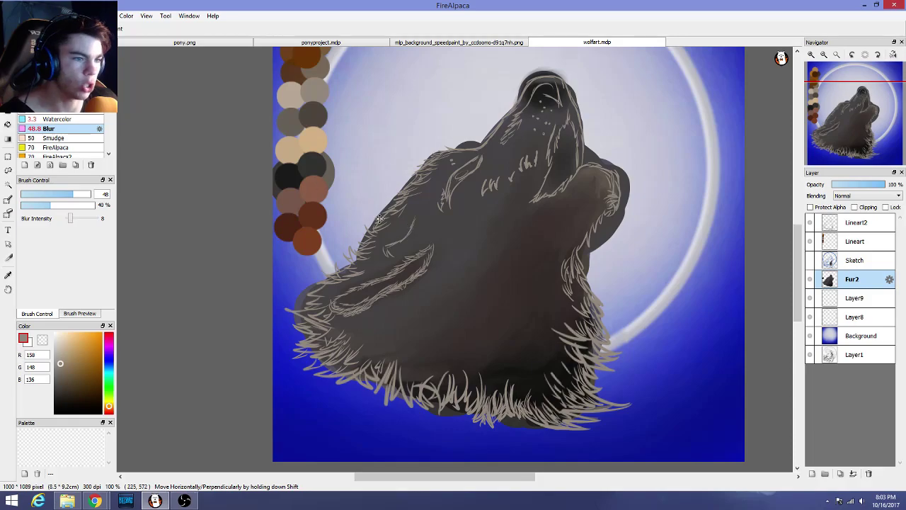
pyautogui.click(857, 241)
pyautogui.click(856, 222)
pyautogui.scroll(3, 540, 158)
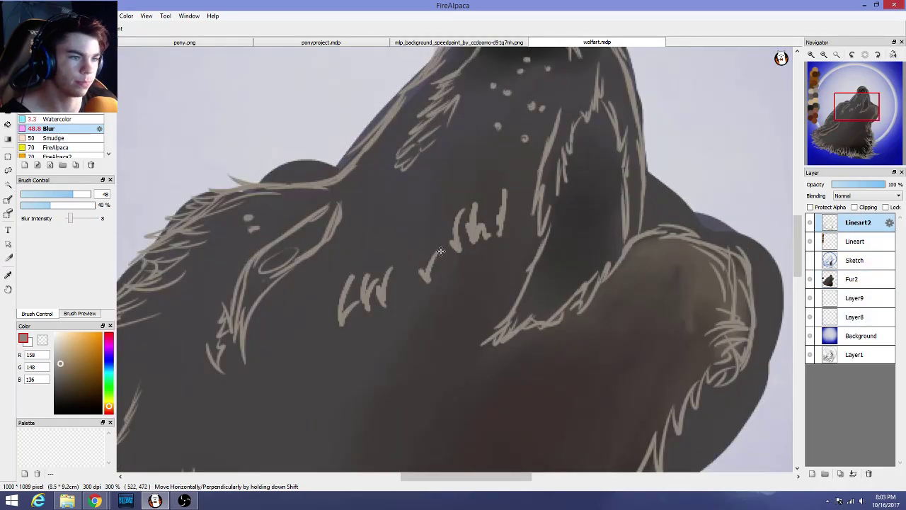
pyautogui.click(57, 119)
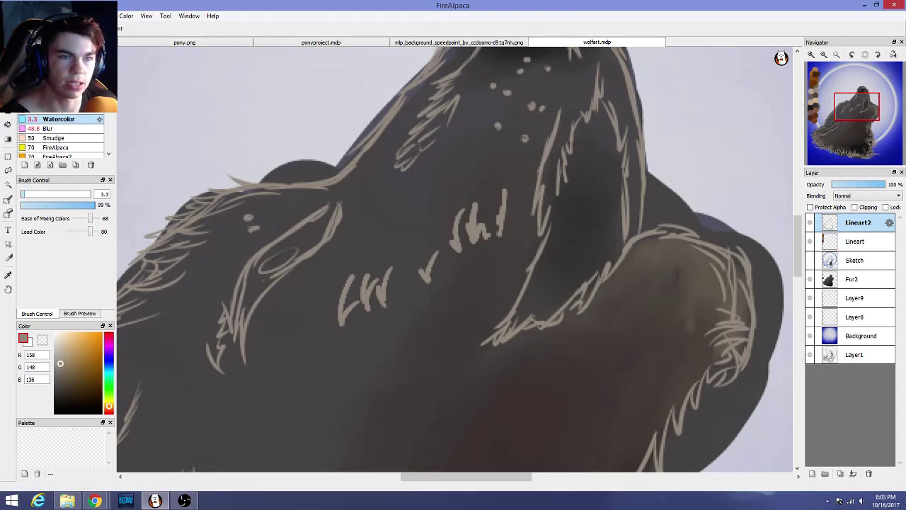
pyautogui.click(8, 65)
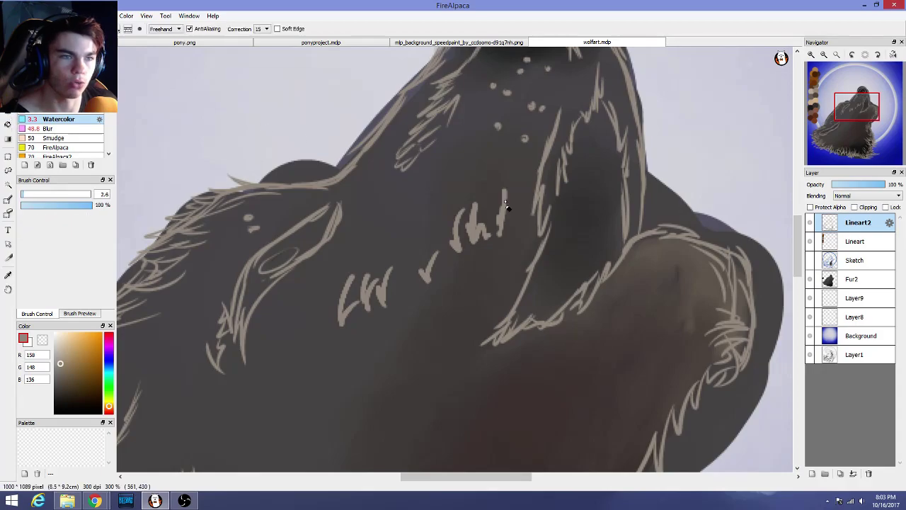
pyautogui.moveTo(49, 194); pyautogui.dragTo(65, 194)
pyautogui.moveTo(395, 283)
pyautogui.mouseDown()
pyautogui.moveTo(444, 264)
pyautogui.moveTo(472, 236)
pyautogui.moveTo(470, 212)
pyautogui.moveTo(502, 190)
pyautogui.moveTo(457, 253)
pyautogui.mouseUp()
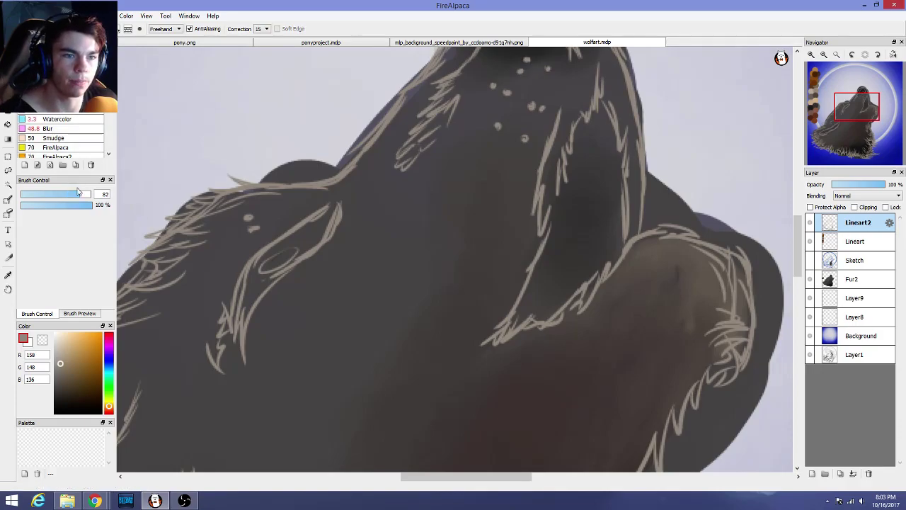
# With the Sketch layer shown and the brush width at 2.6, draw short fur marks across the cheek between the mouth and eye
pyautogui.moveTo(79, 196); pyautogui.dragTo(25, 199)
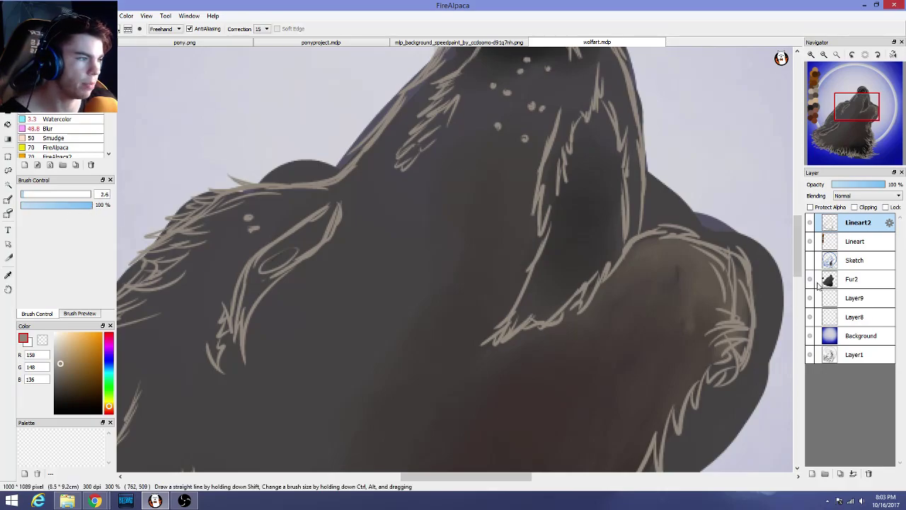
pyautogui.click(811, 260)
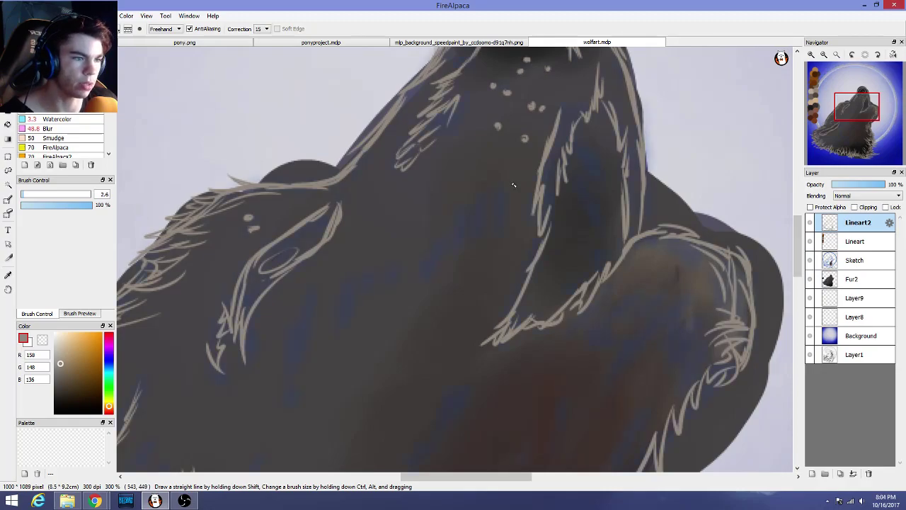
pyautogui.moveTo(500, 197)
pyautogui.mouseDown()
pyautogui.moveTo(499, 242)
pyautogui.moveTo(474, 234)
pyautogui.moveTo(467, 243)
pyautogui.moveTo(467, 214)
pyautogui.moveTo(447, 249)
pyautogui.mouseUp()
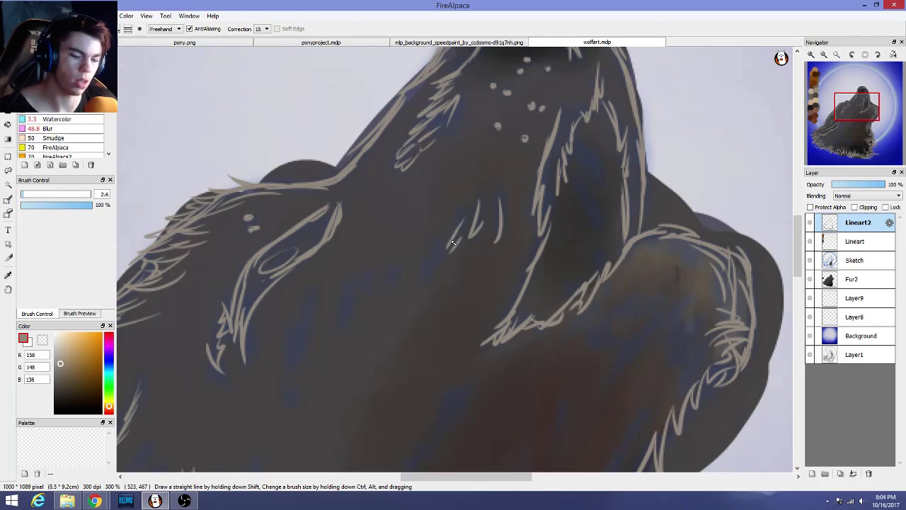
pyautogui.moveTo(467, 201)
pyautogui.mouseDown()
pyautogui.moveTo(460, 241)
pyautogui.moveTo(422, 276)
pyautogui.moveTo(393, 271)
pyautogui.moveTo(360, 292)
pyautogui.moveTo(293, 379)
pyautogui.mouseUp()
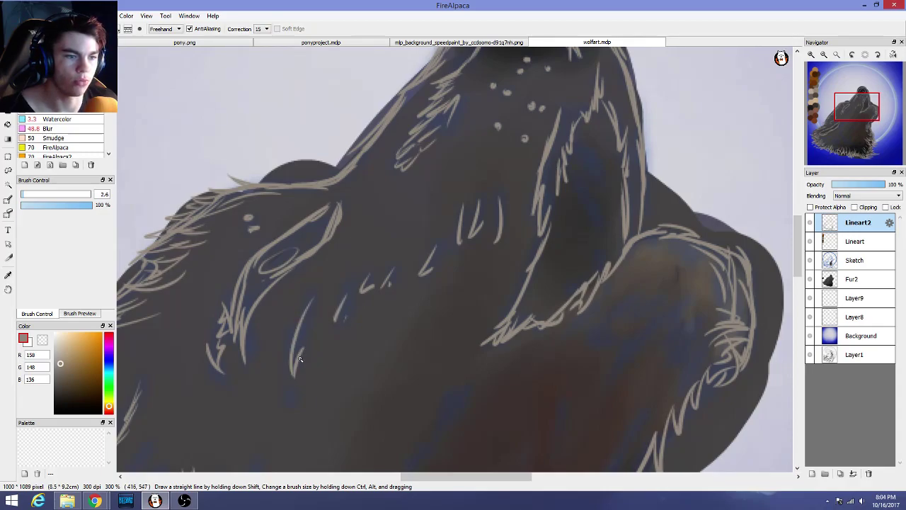
pyautogui.moveTo(316, 337); pyautogui.dragTo(303, 367)
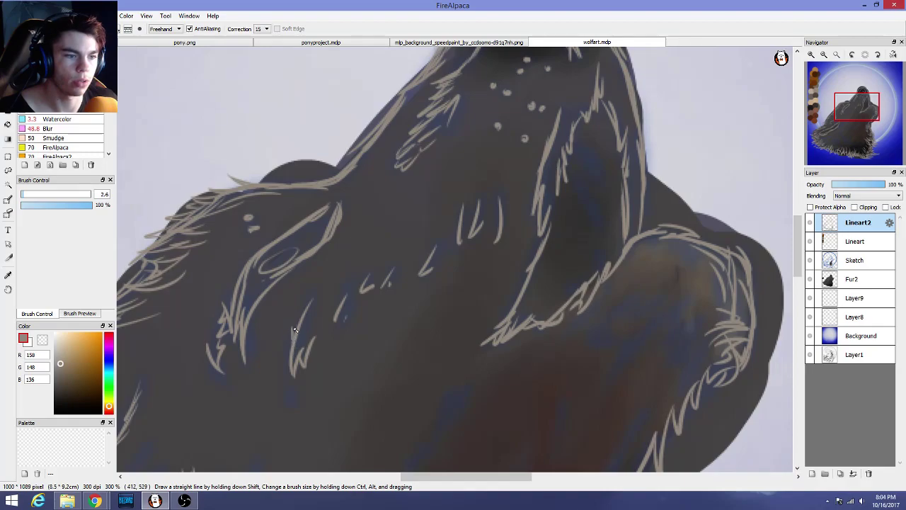
pyautogui.moveTo(312, 319)
pyautogui.mouseDown()
pyautogui.moveTo(303, 336)
pyautogui.moveTo(314, 318)
pyautogui.mouseUp()
pyautogui.hotkey('ctrl', 'z')
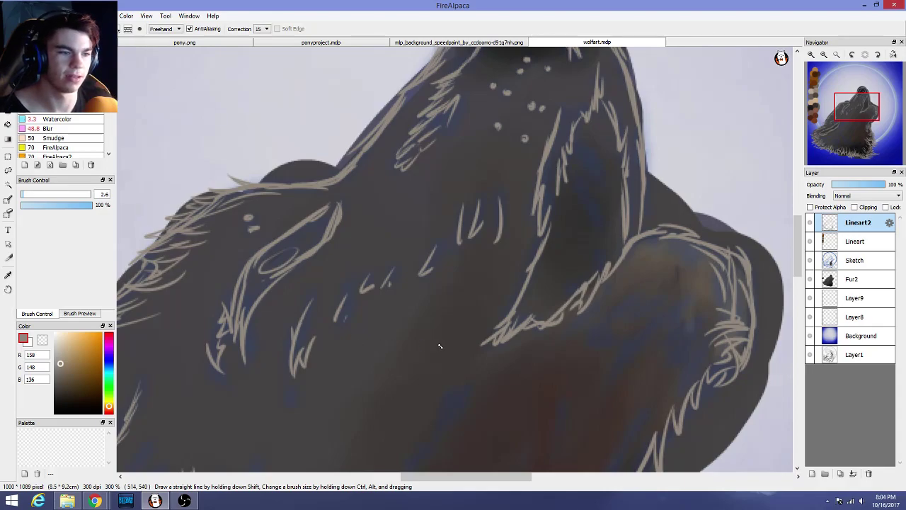
# Examine the new cheek fur marks against the whole wolf, the neck fur and the moon ring
pyautogui.scroll(-3, 436, 346)
pyautogui.scroll(-2, 440, 346)
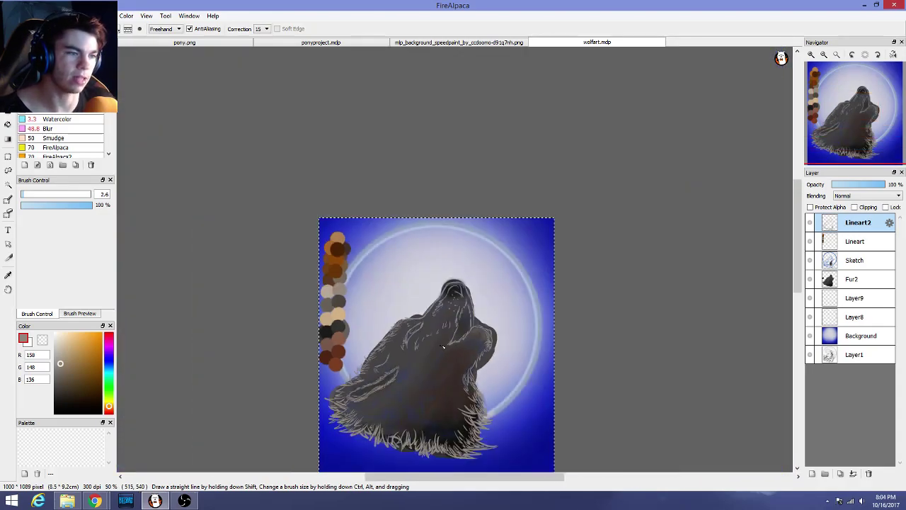
pyautogui.scroll(4, 440, 346)
pyautogui.scroll(-1, 423, 331)
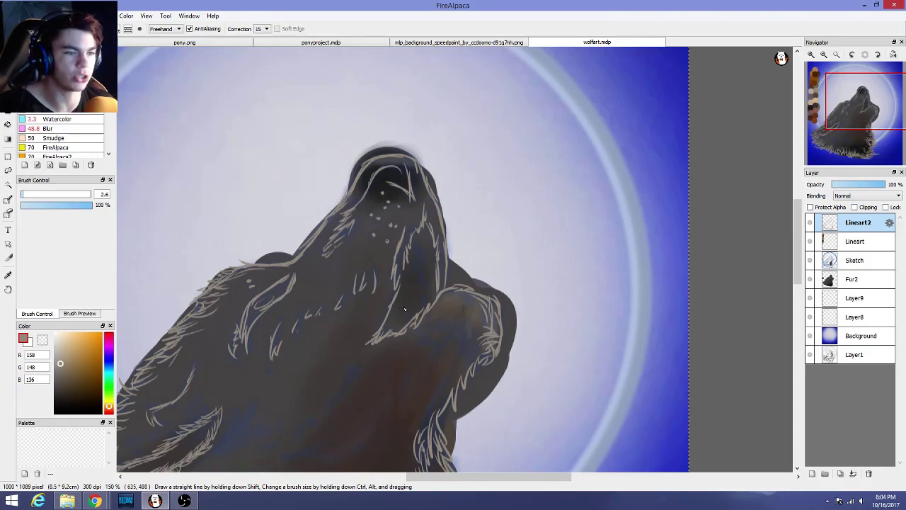
pyautogui.scroll(1, 490, 341)
pyautogui.scroll(-2, 393, 322)
pyautogui.scroll(-1, 394, 322)
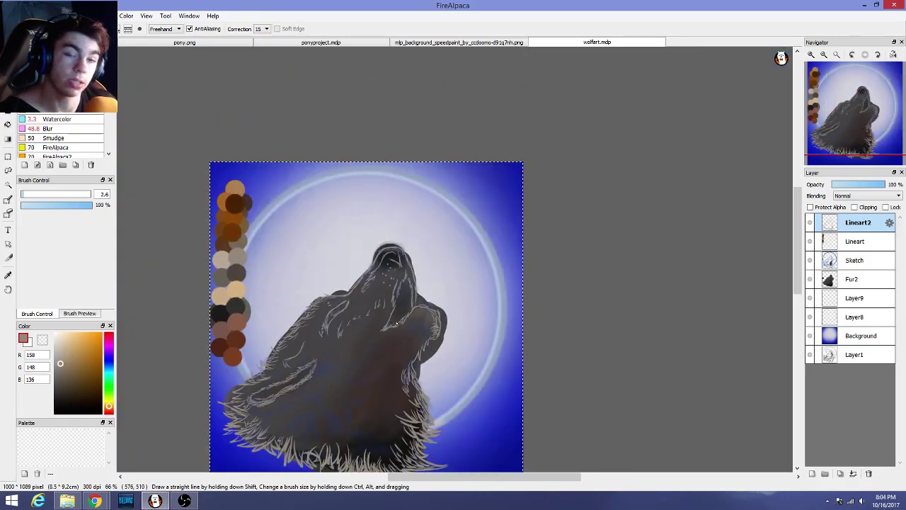
pyautogui.moveTo(798, 229); pyautogui.dragTo(798, 250)
pyautogui.scroll(1, 482, 257)
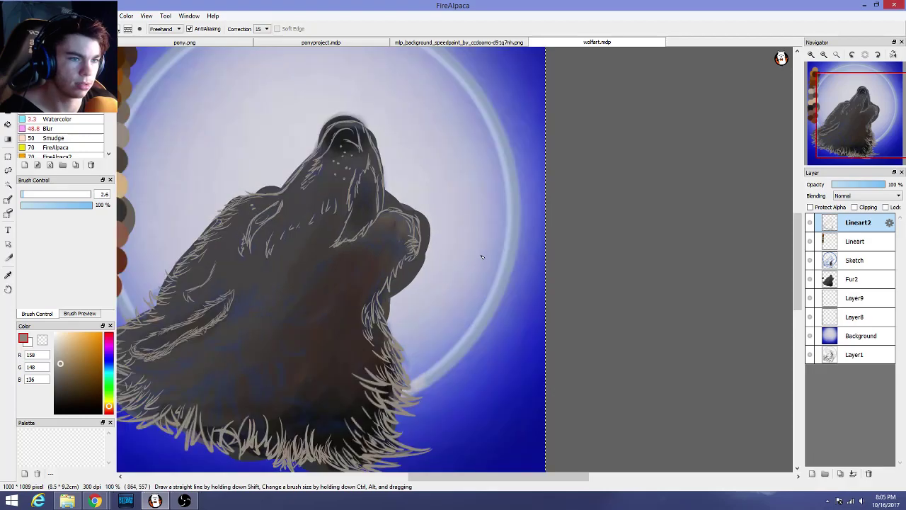
pyautogui.scroll(-2, 806, 226)
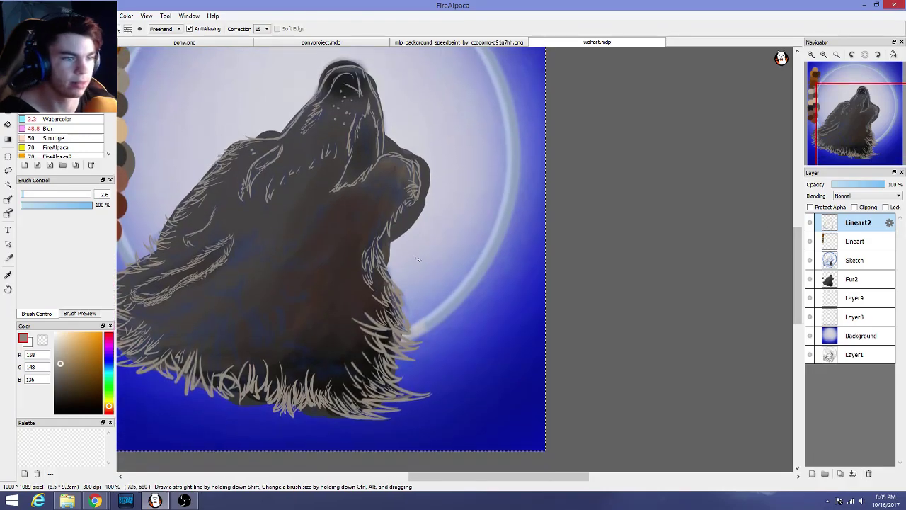
pyautogui.scroll(1, 380, 230)
pyautogui.scroll(1, 380, 230)
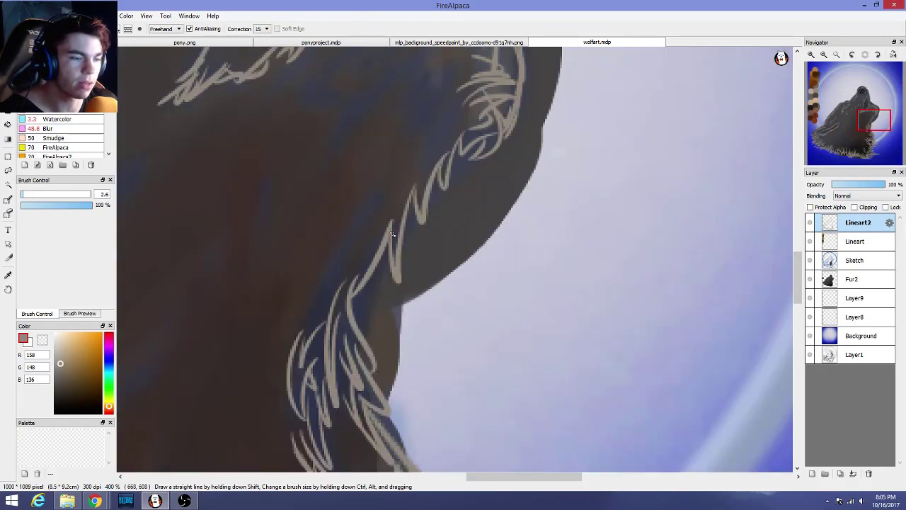
pyautogui.moveTo(378, 252); pyautogui.dragTo(376, 218)
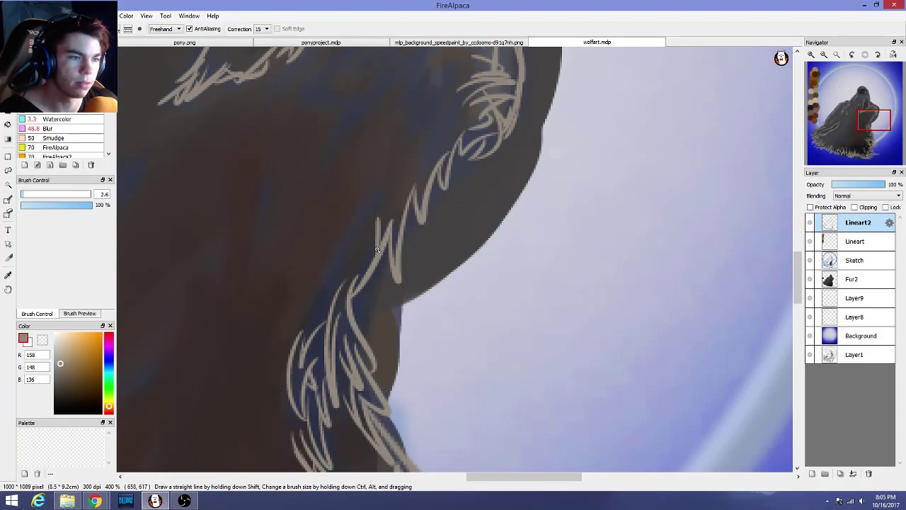
pyautogui.hotkey('ctrl', 'z')
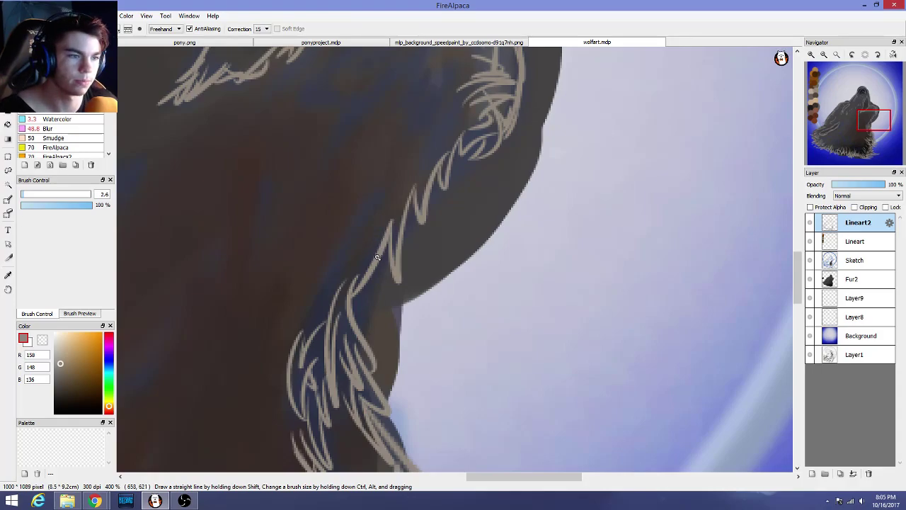
pyautogui.moveTo(376, 253); pyautogui.dragTo(395, 197)
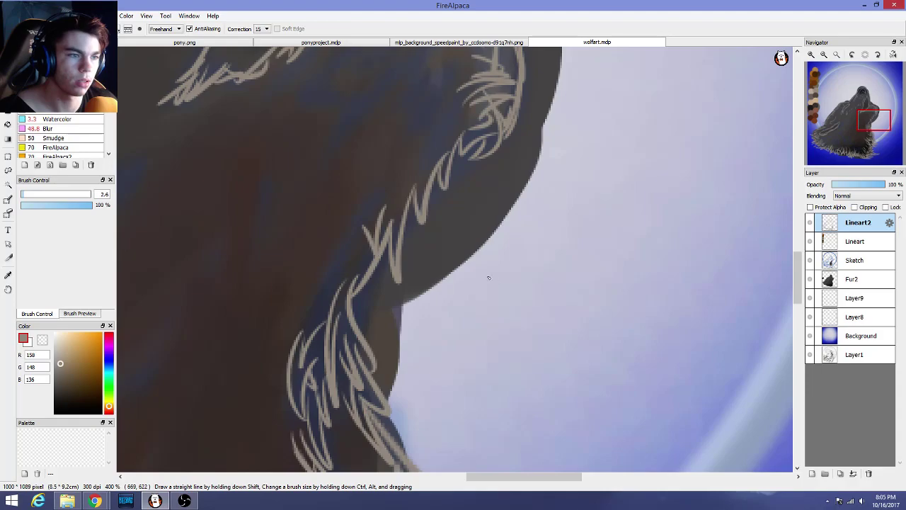
pyautogui.scroll(-3, 545, 290)
pyautogui.scroll(-2, 549, 290)
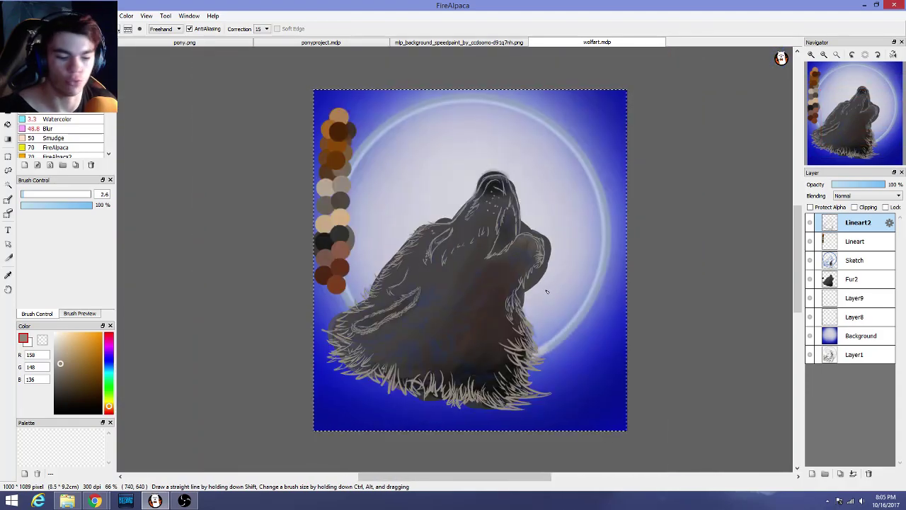
pyautogui.scroll(7, 546, 291)
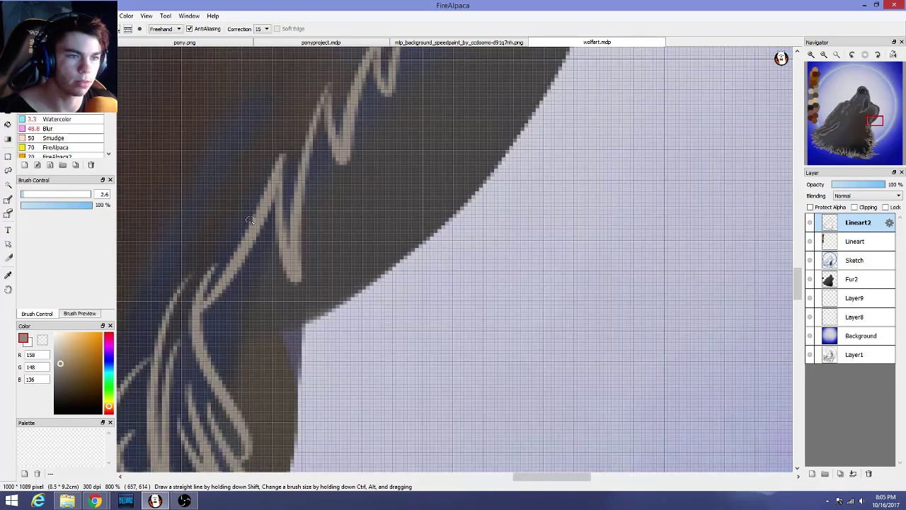
pyautogui.moveTo(244, 239); pyautogui.dragTo(256, 157)
pyautogui.moveTo(243, 237); pyautogui.dragTo(219, 158)
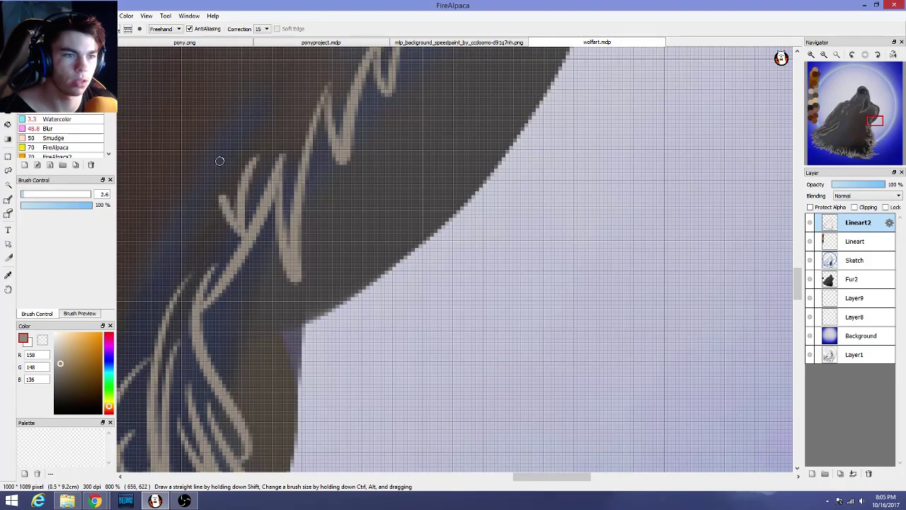
pyautogui.scroll(-3, 251, 200)
pyautogui.scroll(1, 250, 200)
pyautogui.hotkey('ctrl', 'z')
pyautogui.hotkey('ctrl', 'z')
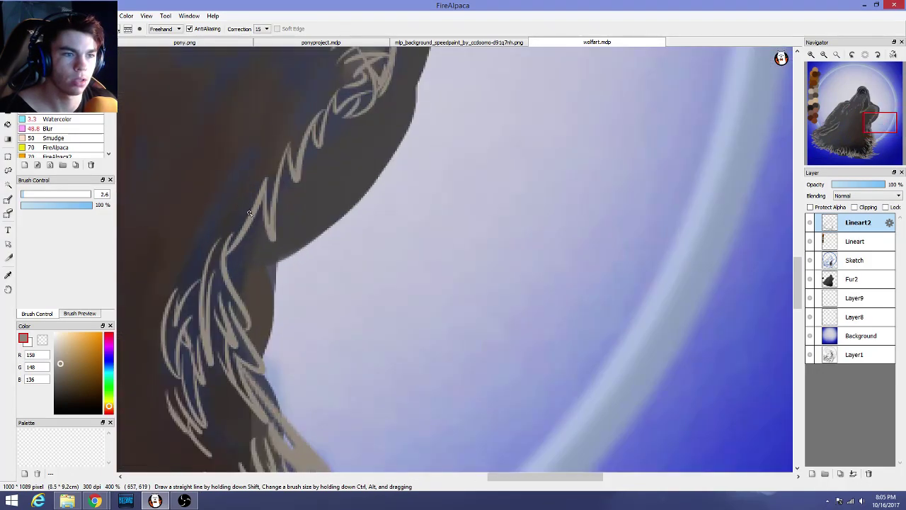
# Add a small tuft of crossing fur strokes on Lineart2 where the lower jaw outline meets the throat fur
pyautogui.moveTo(249, 219)
pyautogui.mouseDown()
pyautogui.moveTo(267, 252)
pyautogui.moveTo(227, 184)
pyautogui.mouseUp()
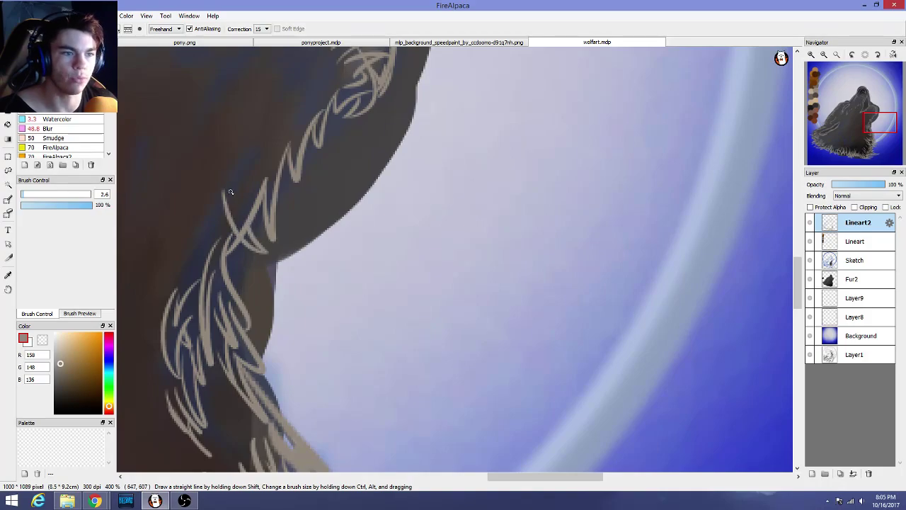
pyautogui.scroll(-3, 333, 220)
pyautogui.scroll(-2, 411, 238)
pyautogui.scroll(6, 285, 225)
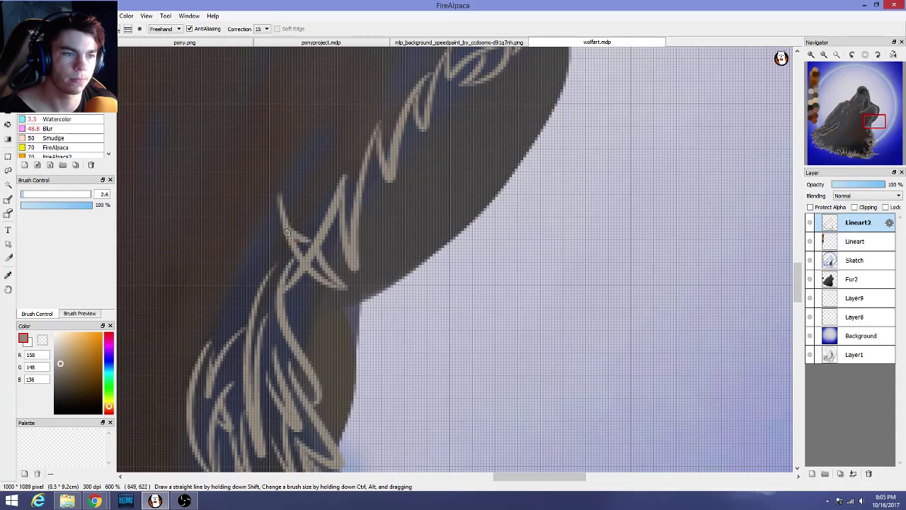
pyautogui.moveTo(296, 243); pyautogui.dragTo(264, 236)
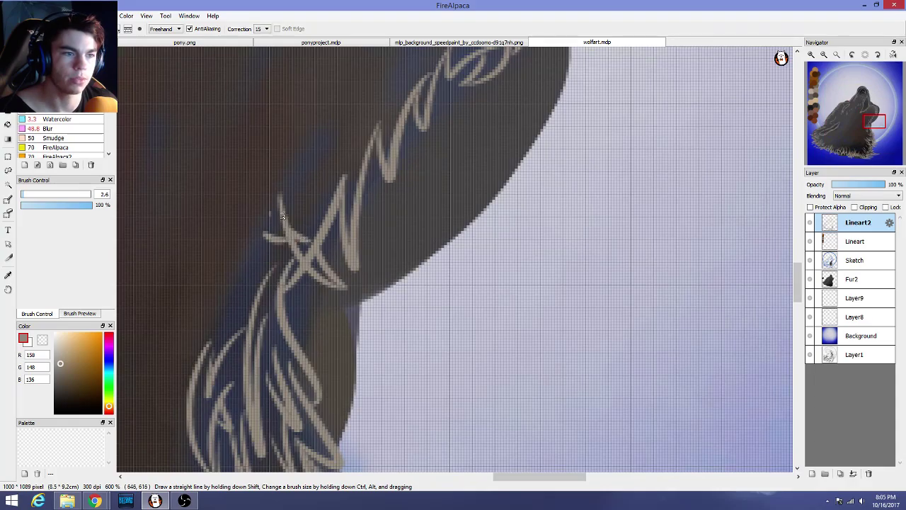
pyautogui.moveTo(306, 241); pyautogui.dragTo(301, 172)
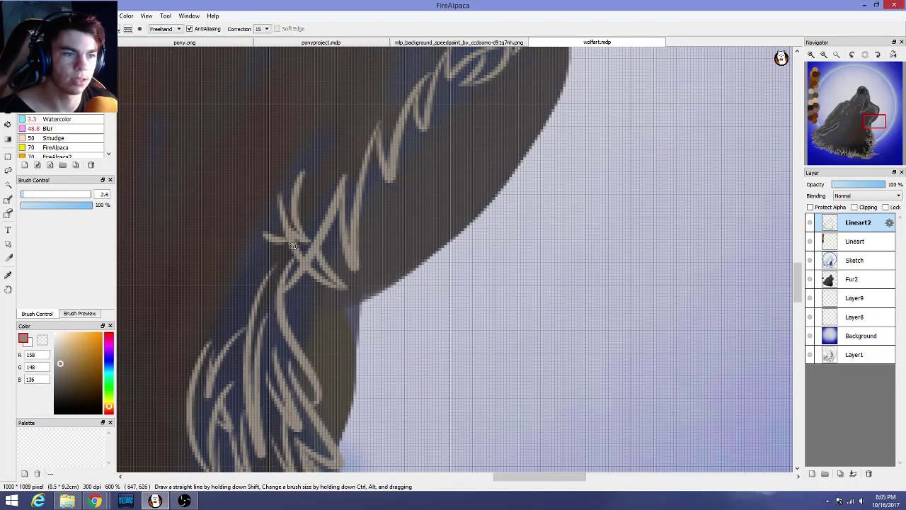
pyautogui.moveTo(286, 245); pyautogui.dragTo(246, 226)
pyautogui.scroll(-8, 246, 227)
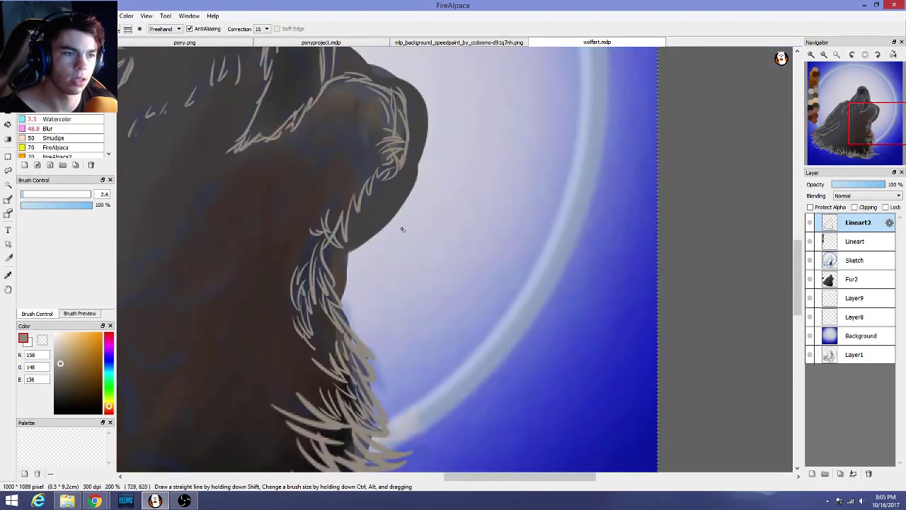
pyautogui.hotkey('ctrl', 'd')
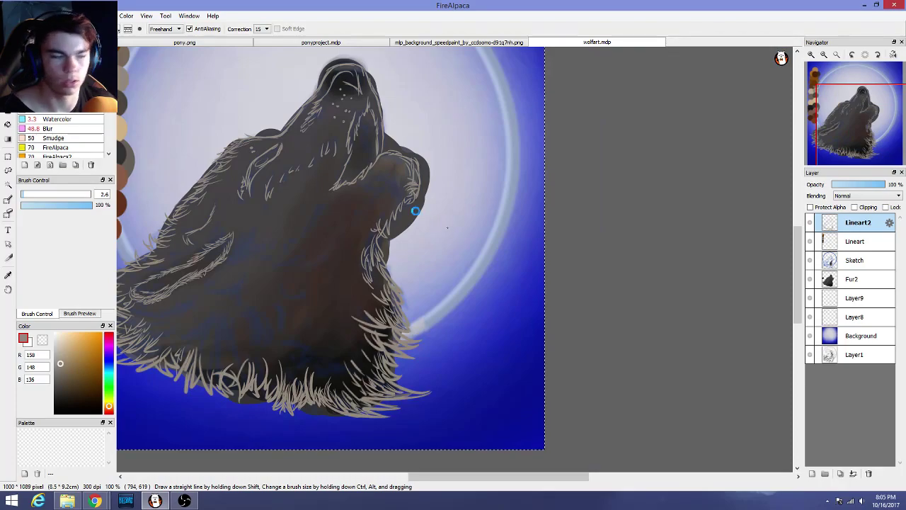
# Draw a diagonal row of short fur marks down the neck below the mouth corner, following the blue sketch marks
pyautogui.scroll(5, 299, 223)
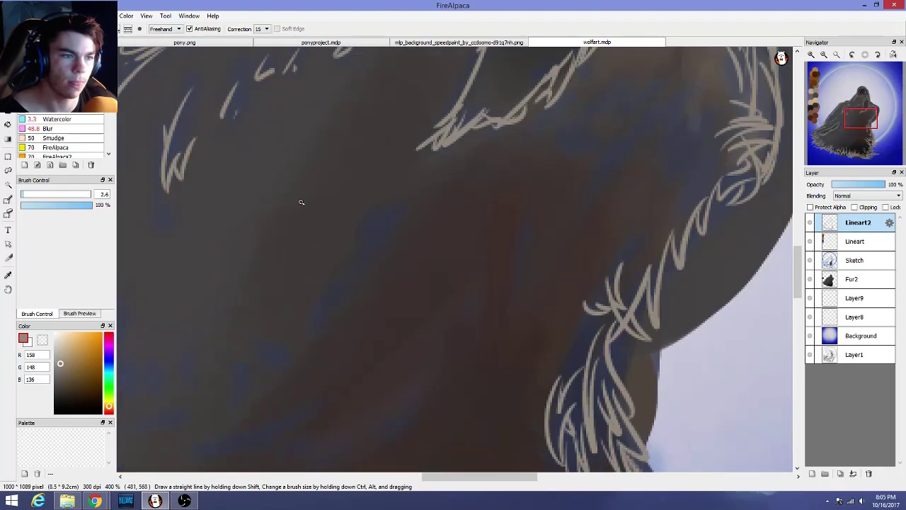
pyautogui.moveTo(403, 205)
pyautogui.mouseDown()
pyautogui.moveTo(385, 245)
pyautogui.moveTo(385, 223)
pyautogui.moveTo(375, 258)
pyautogui.mouseUp()
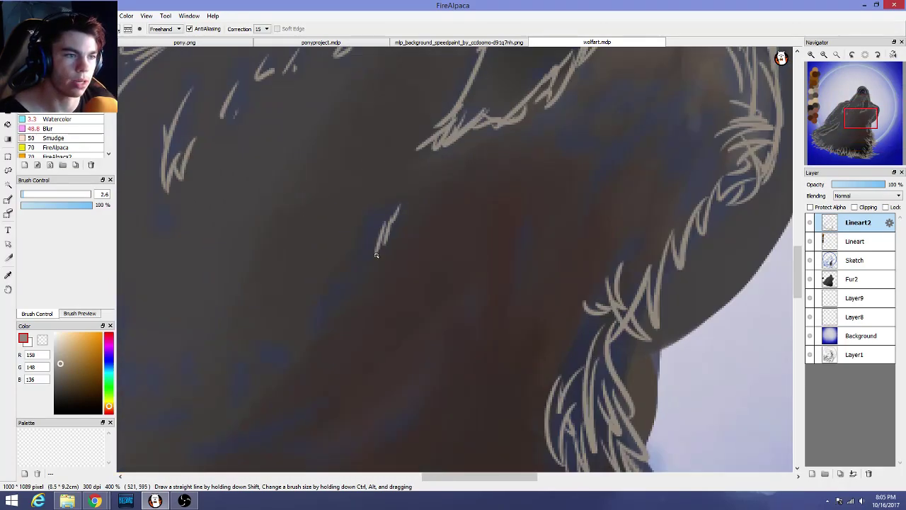
pyautogui.moveTo(376, 216)
pyautogui.mouseDown()
pyautogui.moveTo(368, 257)
pyautogui.moveTo(320, 320)
pyautogui.mouseUp()
pyautogui.moveTo(273, 347)
pyautogui.mouseDown()
pyautogui.moveTo(266, 371)
pyautogui.moveTo(273, 361)
pyautogui.moveTo(266, 363)
pyautogui.mouseUp()
pyautogui.hotkey('ctrl', 'z')
pyautogui.scroll(-2, 287, 364)
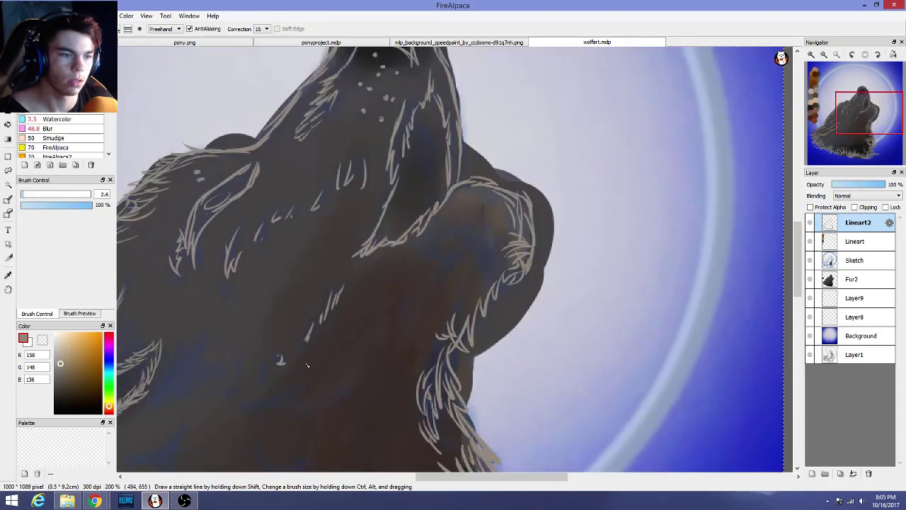
# Add small V-shaped fur ticks at the lower end of the diagonal row of neck marks
pyautogui.scroll(2, 216, 353)
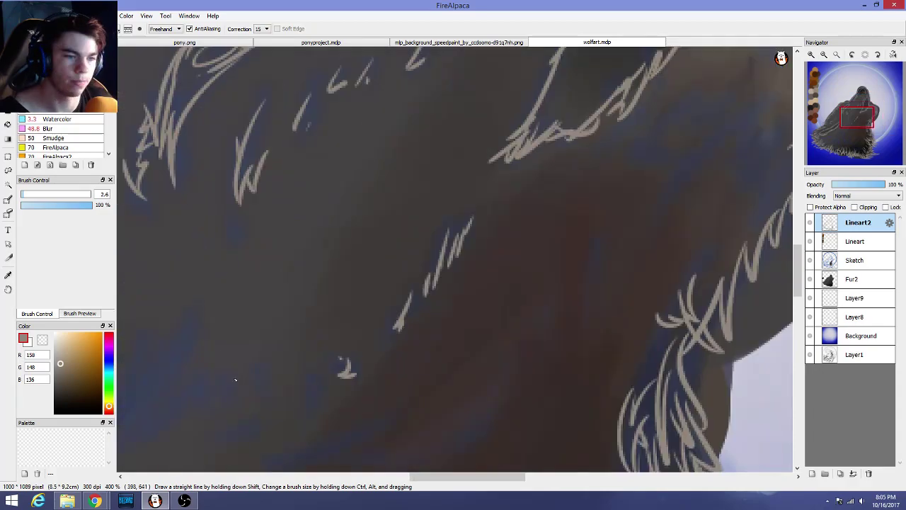
pyautogui.moveTo(309, 387); pyautogui.dragTo(315, 411)
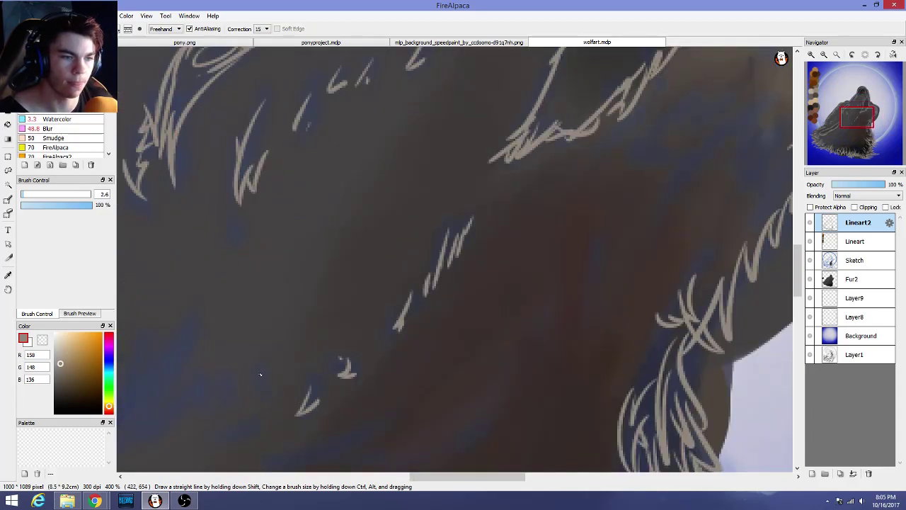
pyautogui.moveTo(253, 371); pyautogui.dragTo(256, 392)
pyautogui.moveTo(310, 409); pyautogui.dragTo(323, 403)
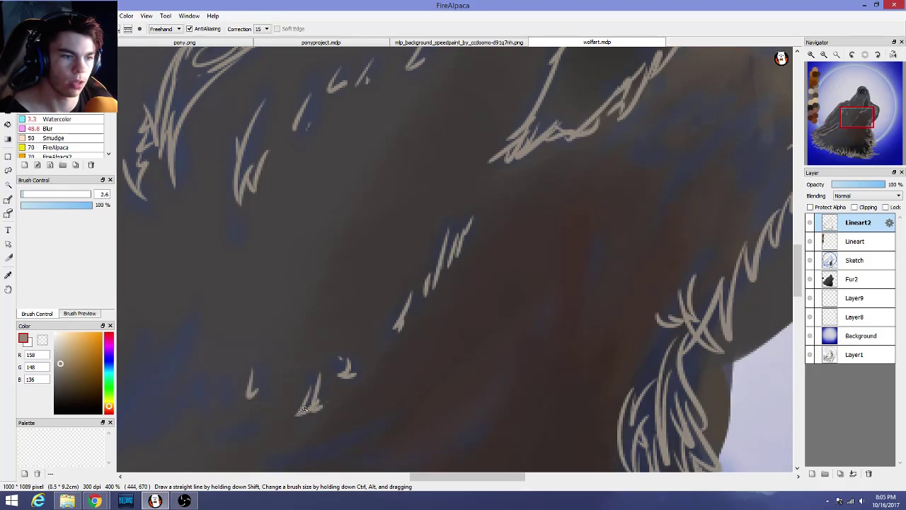
pyautogui.scroll(-3, 357, 417)
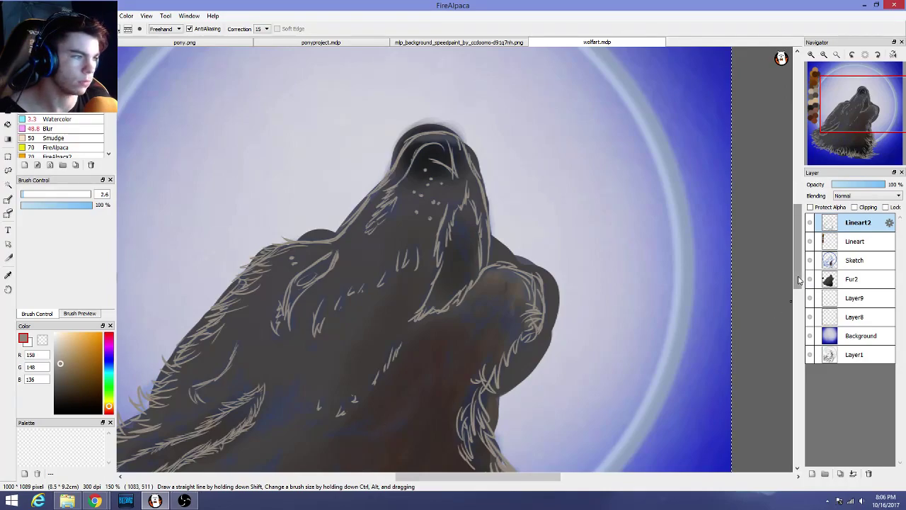
# Draw a tuft of long curved fur strokes in the middle of the neck, undoing and redrawing the first tries
pyautogui.moveTo(797, 280); pyautogui.dragTo(797, 306)
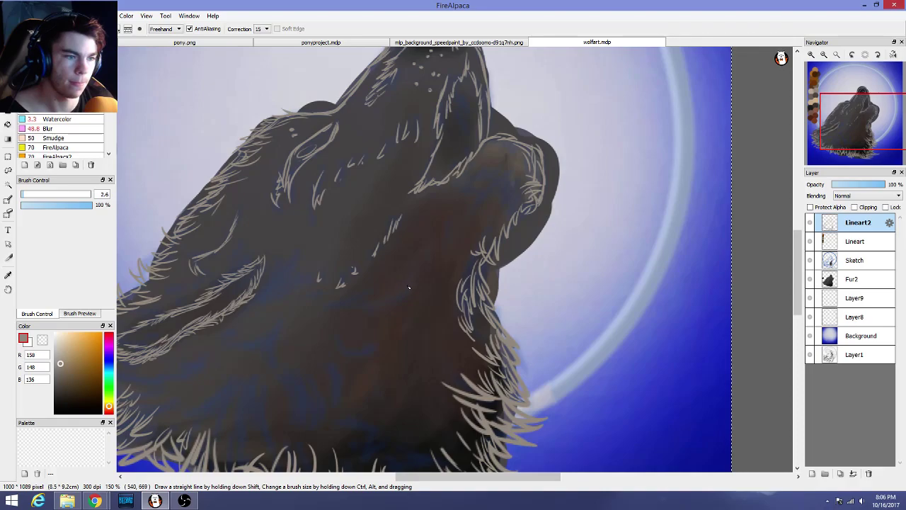
pyautogui.moveTo(406, 288); pyautogui.dragTo(373, 308)
pyautogui.hotkey('ctrl', 'z')
pyautogui.moveTo(413, 284); pyautogui.dragTo(377, 309)
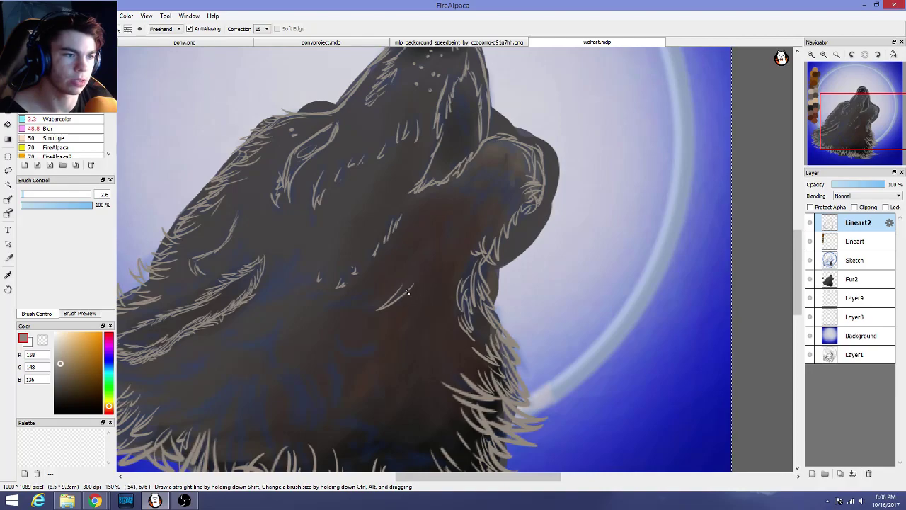
pyautogui.moveTo(401, 302); pyautogui.dragTo(424, 269)
pyautogui.hotkey('ctrl', 'z')
pyautogui.hotkey('ctrl', 'z')
pyautogui.scroll(-3, 418, 310)
pyautogui.scroll(6, 412, 310)
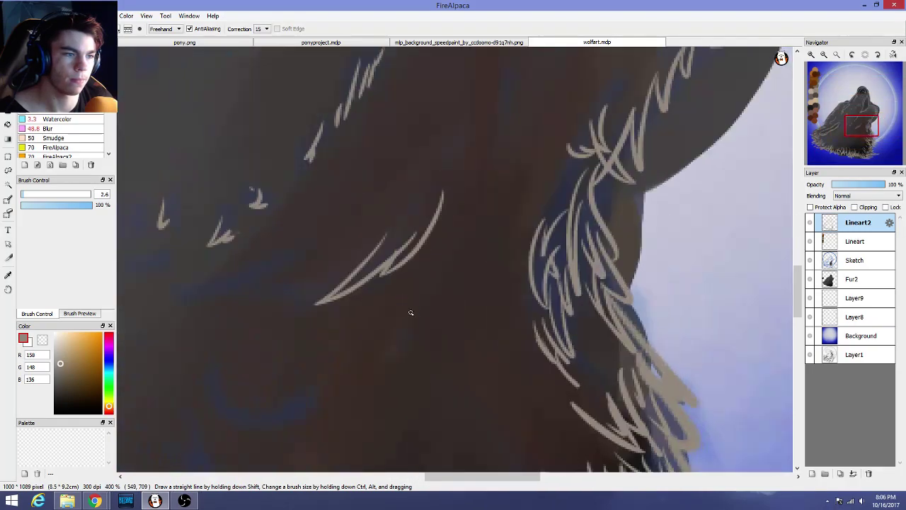
# Extend the long curved fur tuft in the middle of the neck upward with thin overlapping strokes
pyautogui.moveTo(432, 236); pyautogui.dragTo(450, 129)
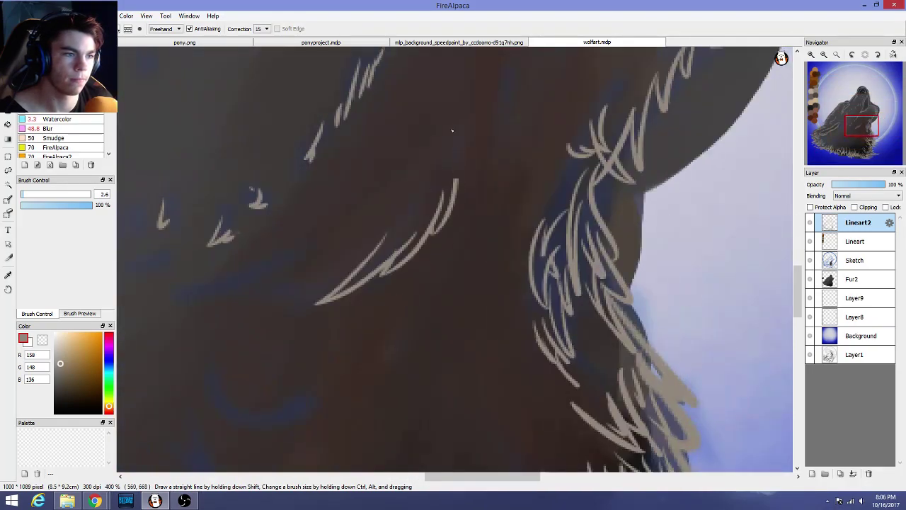
pyautogui.scroll(-2, 456, 245)
pyautogui.scroll(-1, 459, 283)
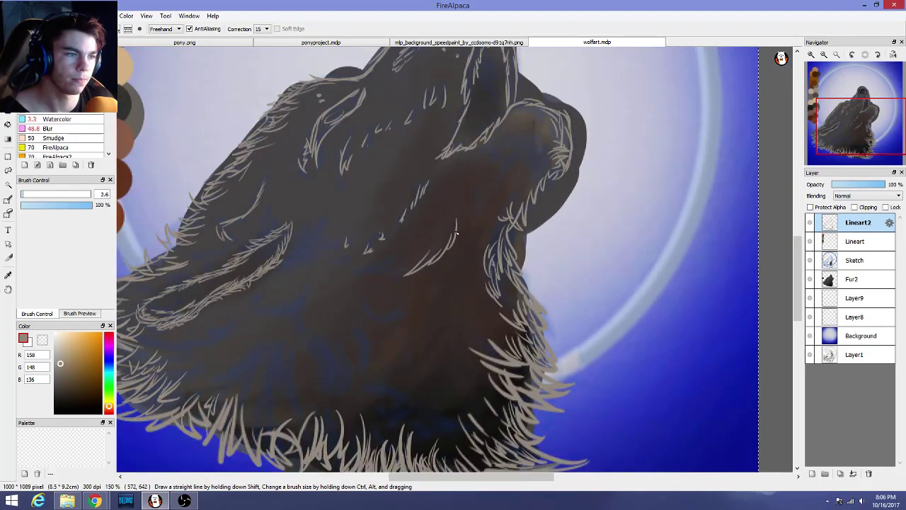
pyautogui.moveTo(457, 241); pyautogui.dragTo(467, 215)
pyautogui.scroll(-2, 462, 270)
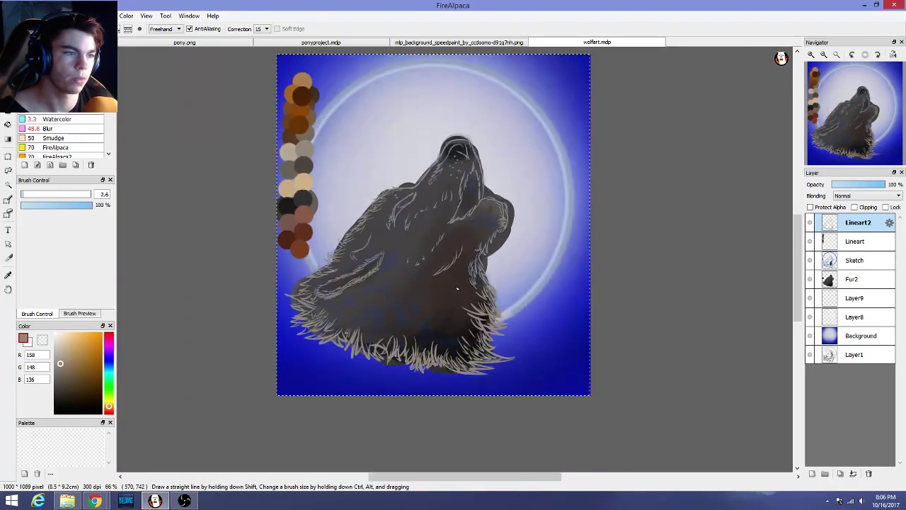
# Try a short fur stroke on the lower neck beside the throat fur and undo it
pyautogui.scroll(3, 453, 287)
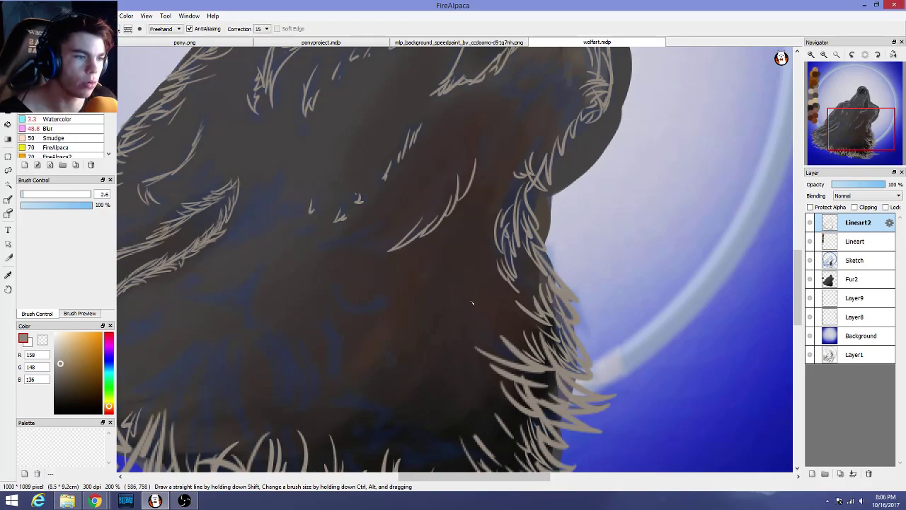
pyautogui.moveTo(472, 303); pyautogui.dragTo(485, 332)
pyautogui.hotkey('ctrl', 'z')
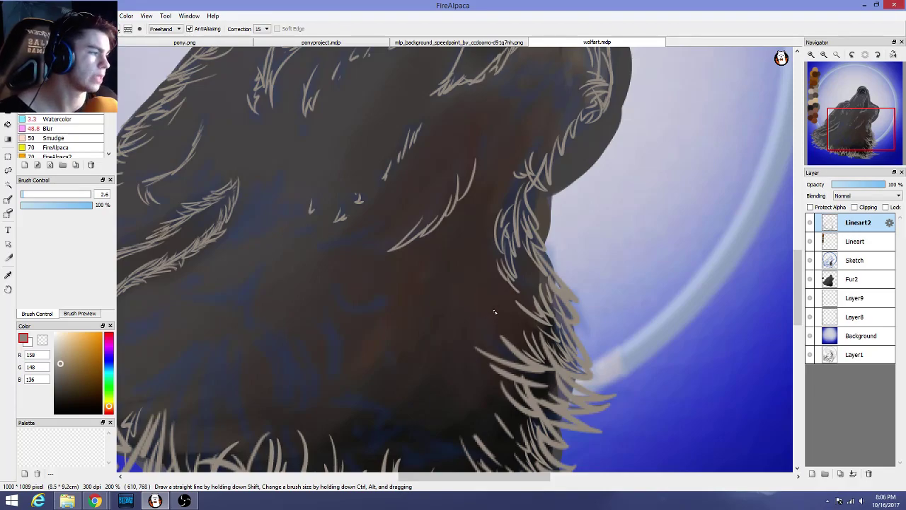
pyautogui.scroll(-2, 495, 311)
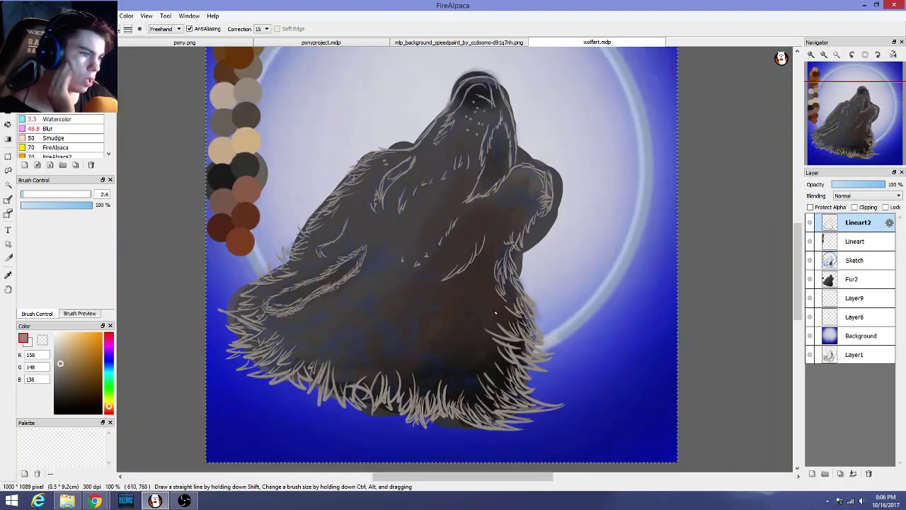
pyautogui.scroll(-2, 496, 315)
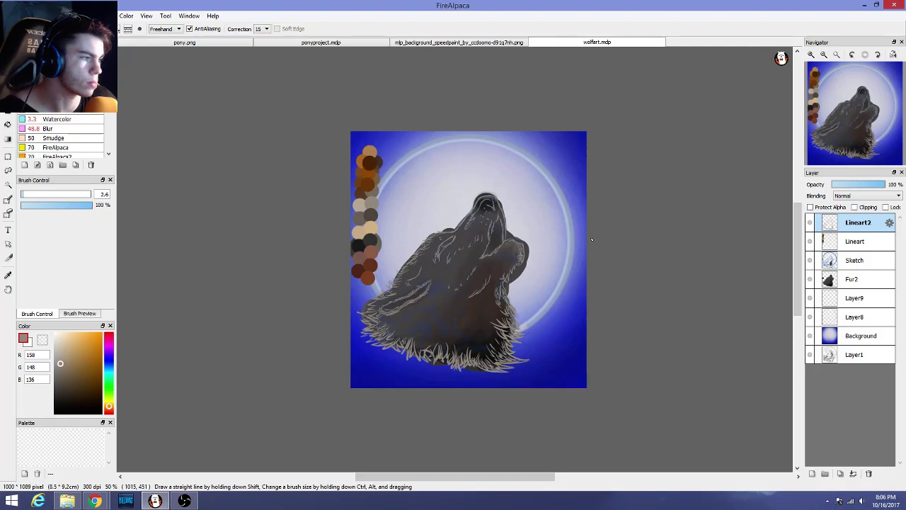
# Thicken the lower jaw outline with short fur strokes and add a stroke where the throat fur begins below it
pyautogui.scroll(4, 592, 240)
pyautogui.scroll(2, 406, 246)
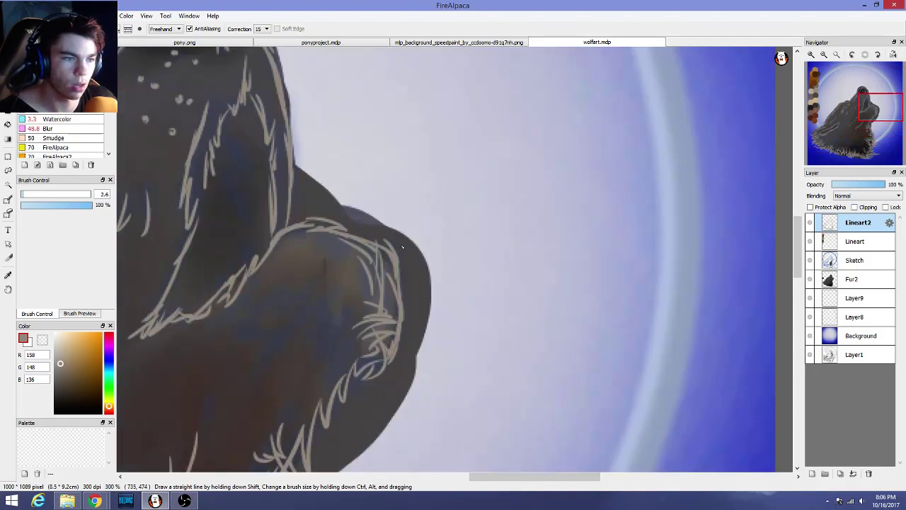
pyautogui.moveTo(383, 280)
pyautogui.mouseDown()
pyautogui.moveTo(388, 311)
pyautogui.moveTo(389, 252)
pyautogui.mouseUp()
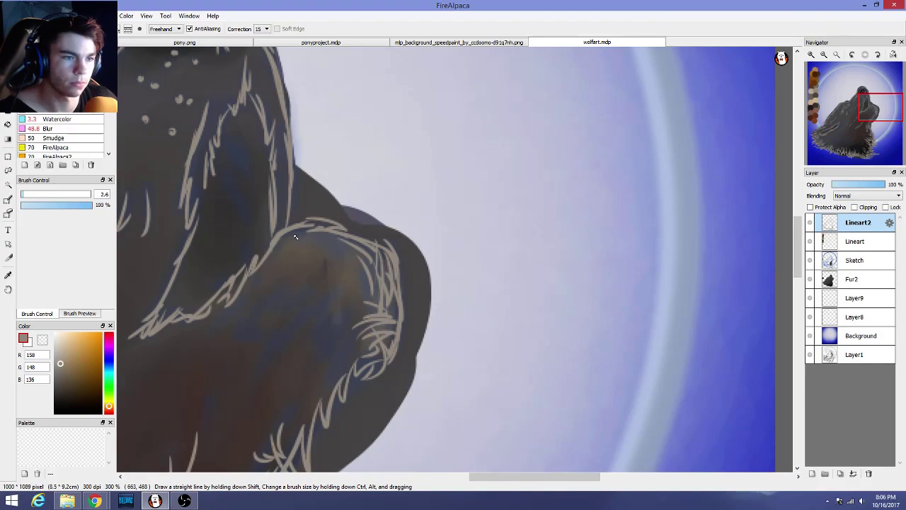
pyautogui.moveTo(296, 237)
pyautogui.mouseDown()
pyautogui.moveTo(267, 265)
pyautogui.moveTo(287, 242)
pyautogui.mouseUp()
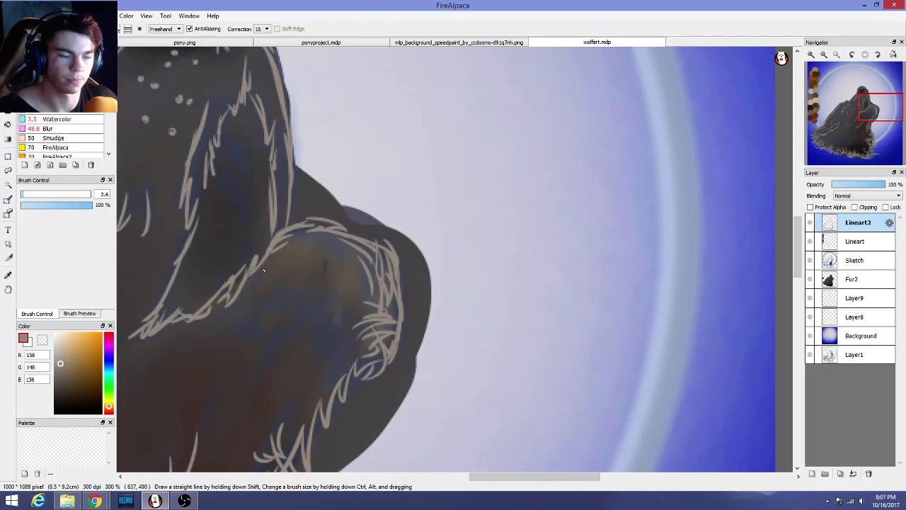
pyautogui.scroll(-2, 360, 270)
pyautogui.scroll(-3, 396, 259)
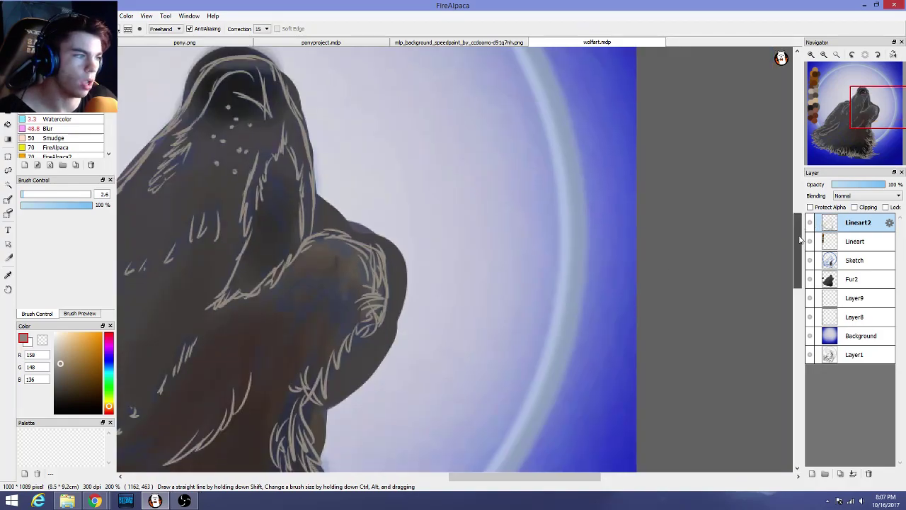
pyautogui.scroll(2, 326, 243)
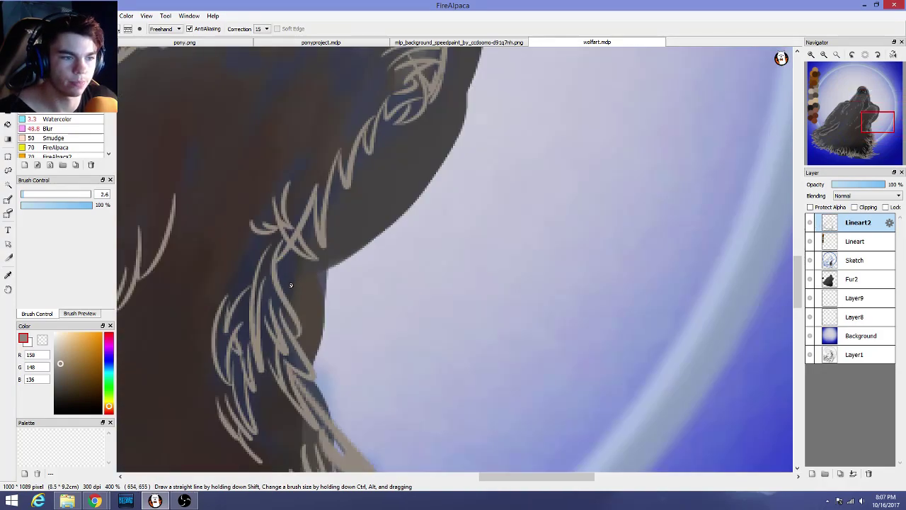
pyautogui.moveTo(278, 276)
pyautogui.mouseDown()
pyautogui.moveTo(309, 306)
pyautogui.moveTo(292, 249)
pyautogui.moveTo(303, 255)
pyautogui.moveTo(302, 285)
pyautogui.mouseUp()
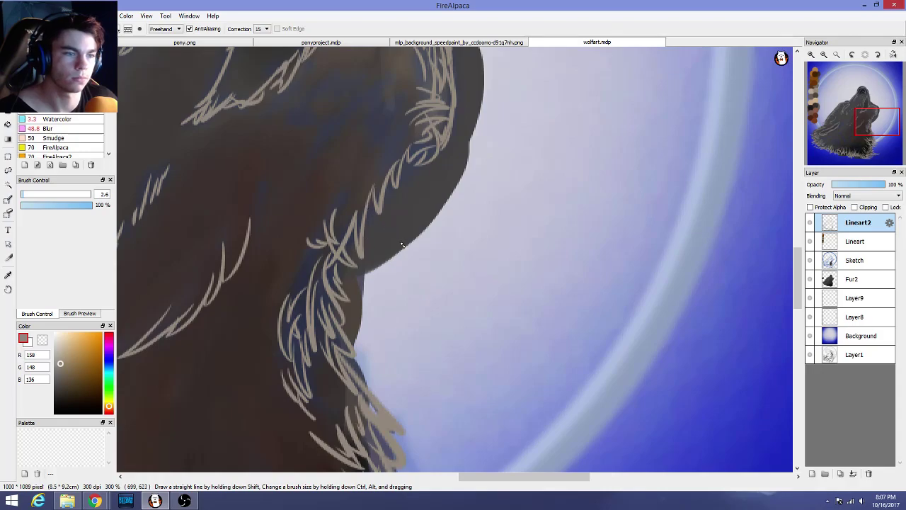
# Try to draw a tuft of curved fur strokes over the small blue sketch arc on the lower neck
pyautogui.moveTo(801, 263); pyautogui.dragTo(801, 292)
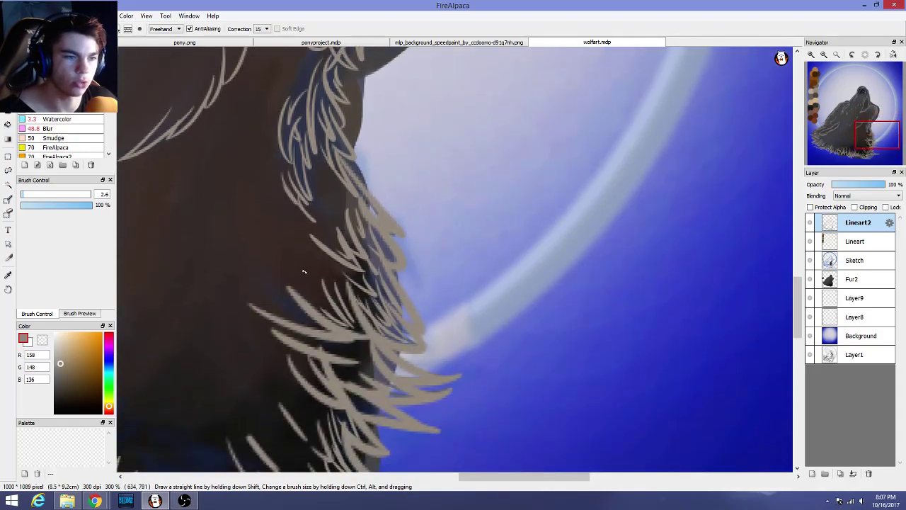
pyautogui.moveTo(524, 477); pyautogui.dragTo(456, 477)
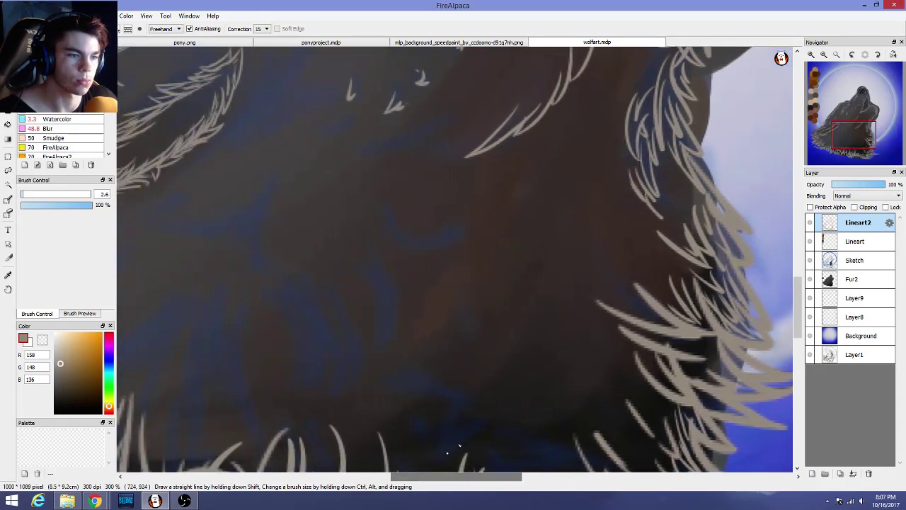
pyautogui.moveTo(466, 224)
pyautogui.mouseDown()
pyautogui.moveTo(431, 238)
pyautogui.moveTo(389, 228)
pyautogui.moveTo(398, 236)
pyautogui.moveTo(481, 209)
pyautogui.mouseUp()
pyautogui.moveTo(439, 235)
pyautogui.mouseDown()
pyautogui.moveTo(398, 223)
pyautogui.moveTo(449, 211)
pyautogui.moveTo(427, 163)
pyautogui.mouseUp()
pyautogui.moveTo(448, 206); pyautogui.dragTo(440, 163)
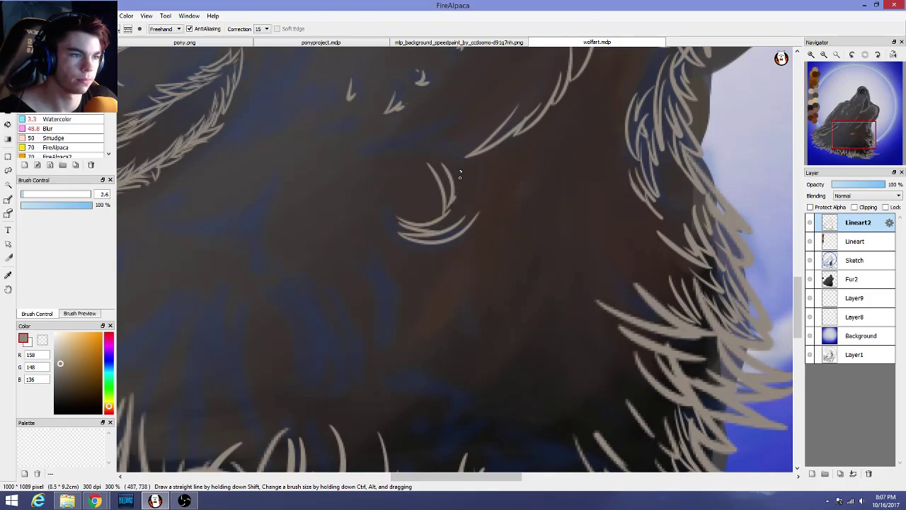
pyautogui.moveTo(458, 200); pyautogui.dragTo(456, 161)
pyautogui.moveTo(452, 214)
pyautogui.mouseDown()
pyautogui.moveTo(476, 189)
pyautogui.moveTo(466, 213)
pyautogui.moveTo(480, 169)
pyautogui.moveTo(473, 207)
pyautogui.moveTo(490, 174)
pyautogui.mouseUp()
pyautogui.hotkey('ctrl', 'z')
pyautogui.hotkey('ctrl', 'z')
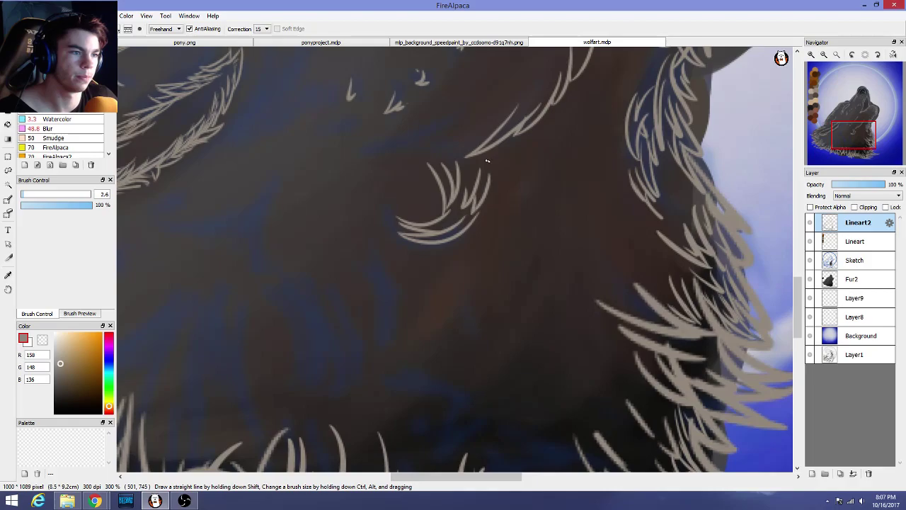
pyautogui.moveTo(464, 248)
pyautogui.mouseDown()
pyautogui.moveTo(503, 197)
pyautogui.moveTo(508, 167)
pyautogui.mouseUp()
pyautogui.moveTo(491, 189); pyautogui.dragTo(551, 112)
pyautogui.scroll(-4, 552, 201)
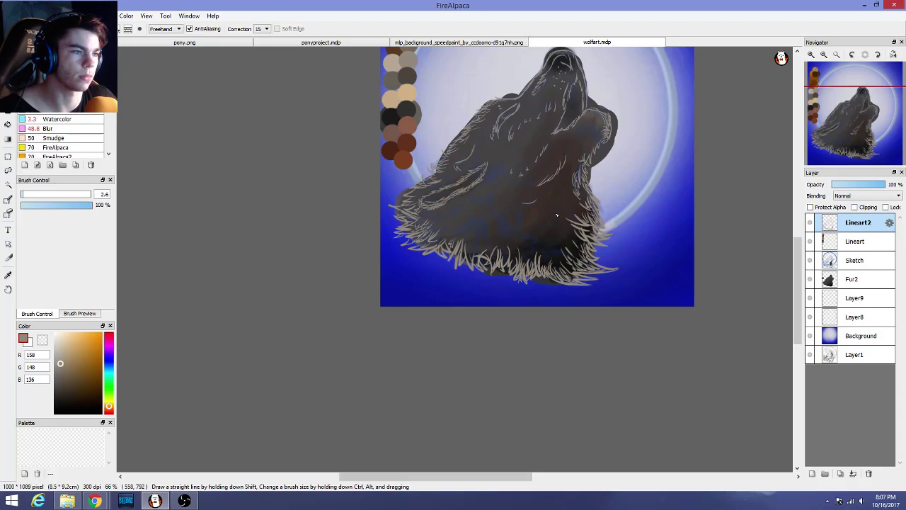
pyautogui.scroll(4, 556, 215)
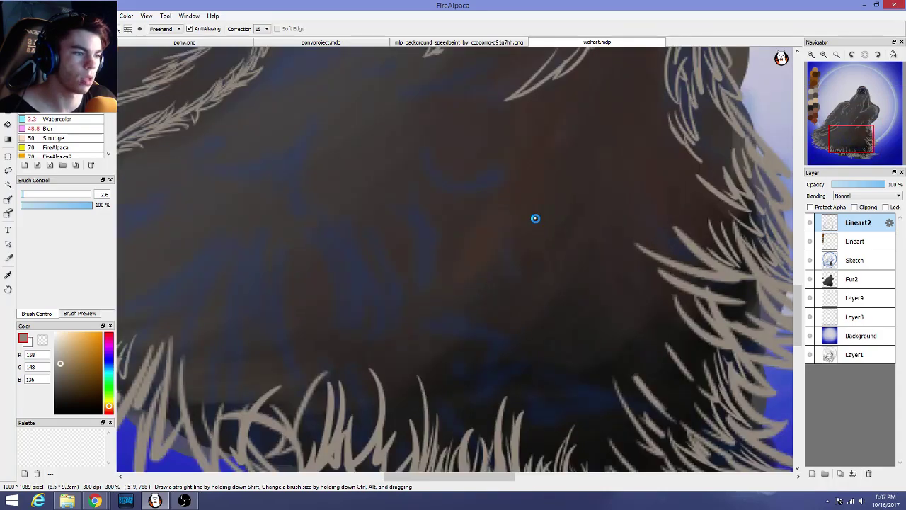
# Extend the curved fur line on the wolf's cheek upward and add short tufts along its inner side on Lineart2
pyautogui.scroll(-3, 538, 220)
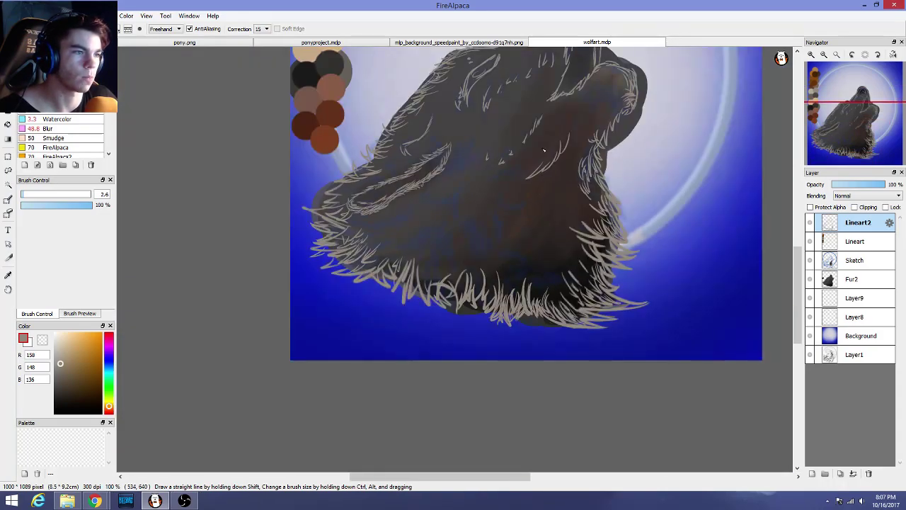
pyautogui.scroll(3, 556, 114)
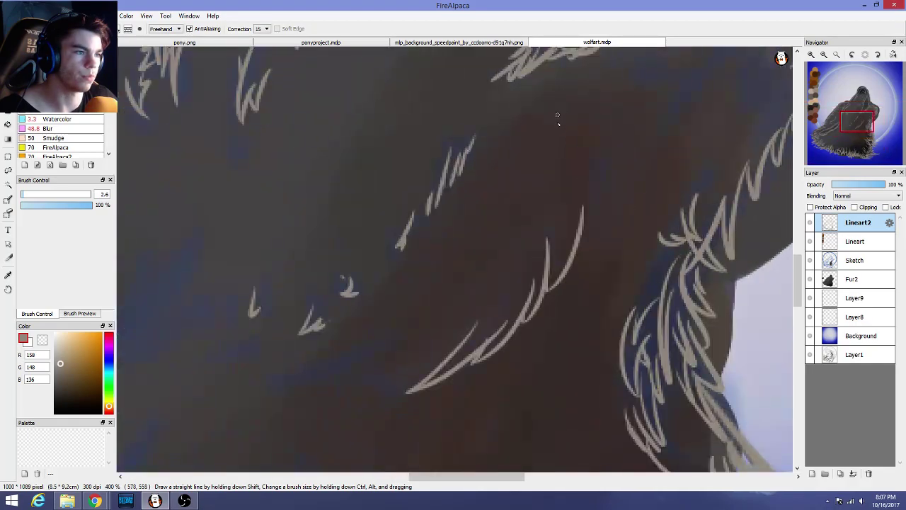
pyautogui.moveTo(584, 230); pyautogui.dragTo(601, 150)
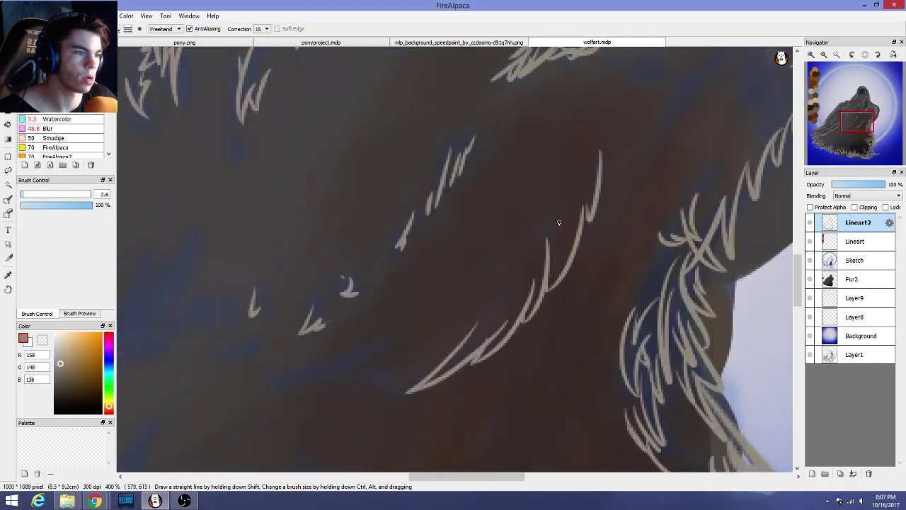
pyautogui.moveTo(557, 224); pyautogui.dragTo(555, 248)
pyautogui.moveTo(576, 204)
pyautogui.mouseDown()
pyautogui.moveTo(554, 251)
pyautogui.moveTo(499, 310)
pyautogui.mouseUp()
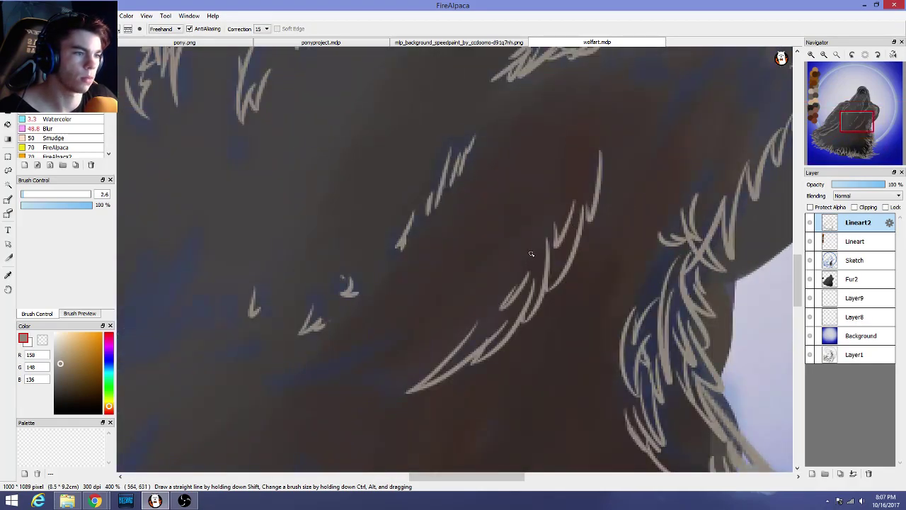
pyautogui.scroll(-2, 528, 260)
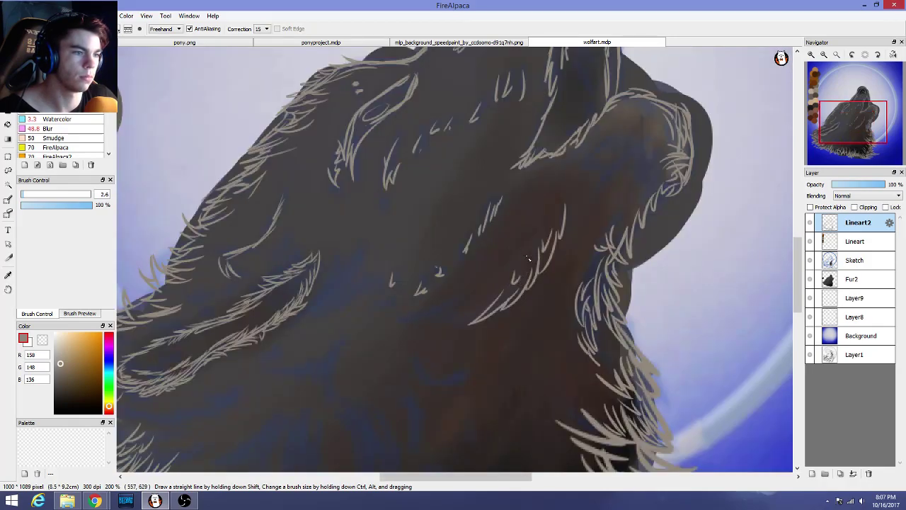
pyautogui.moveTo(512, 285); pyautogui.dragTo(534, 251)
pyautogui.hotkey('ctrl', 'z')
pyautogui.hotkey('ctrl', 'z')
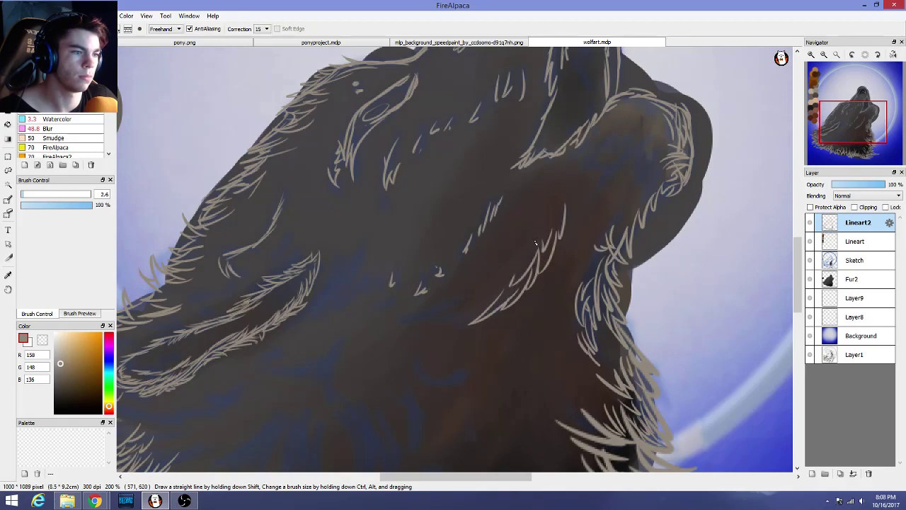
pyautogui.hotkey('ctrl', 'z')
pyautogui.moveTo(511, 286); pyautogui.dragTo(524, 248)
pyautogui.hotkey('ctrl', 'z')
pyautogui.hotkey('ctrl', 'z')
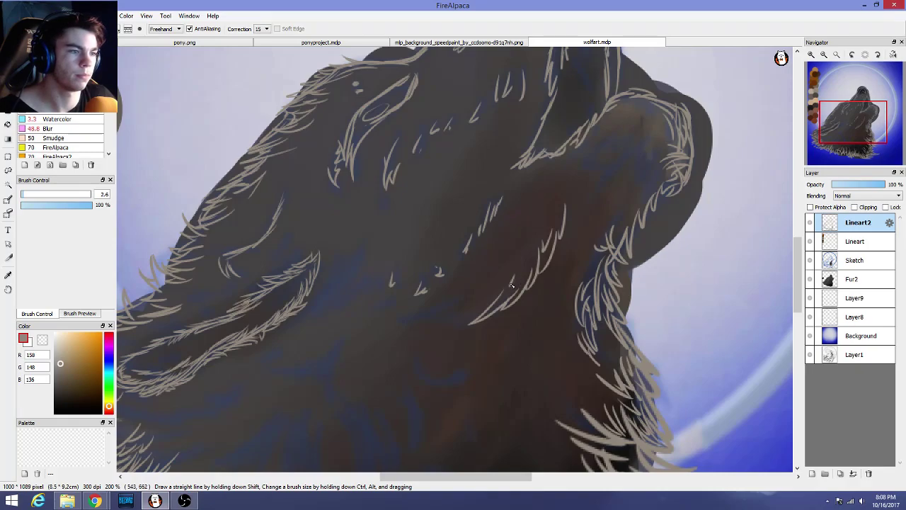
pyautogui.moveTo(512, 287); pyautogui.dragTo(528, 242)
pyautogui.hotkey('ctrl', 'z')
pyautogui.scroll(-2, 526, 243)
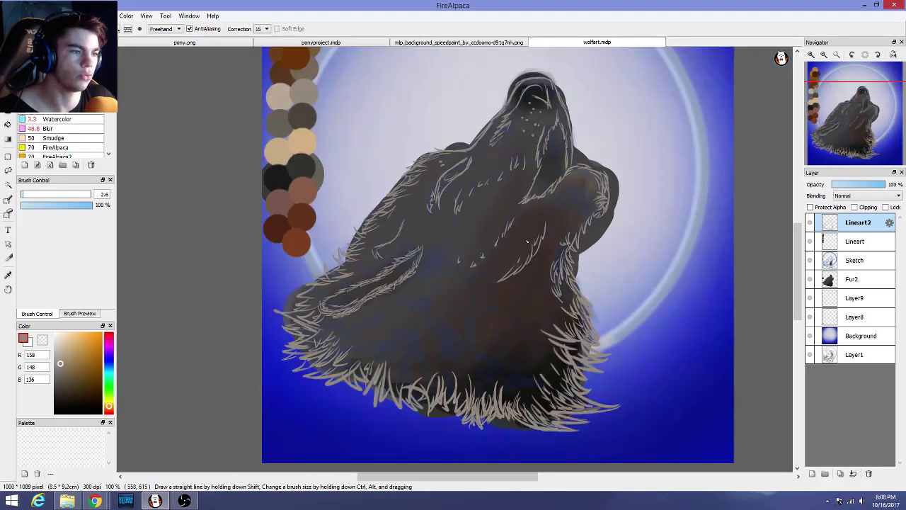
pyautogui.scroll(3, 526, 243)
pyautogui.hotkey('ctrl', 'z')
# Draw inner fur tufts along the cheek curve and extend its lower end toward the ear with overlapping strokes
pyautogui.moveTo(502, 315); pyautogui.dragTo(536, 235)
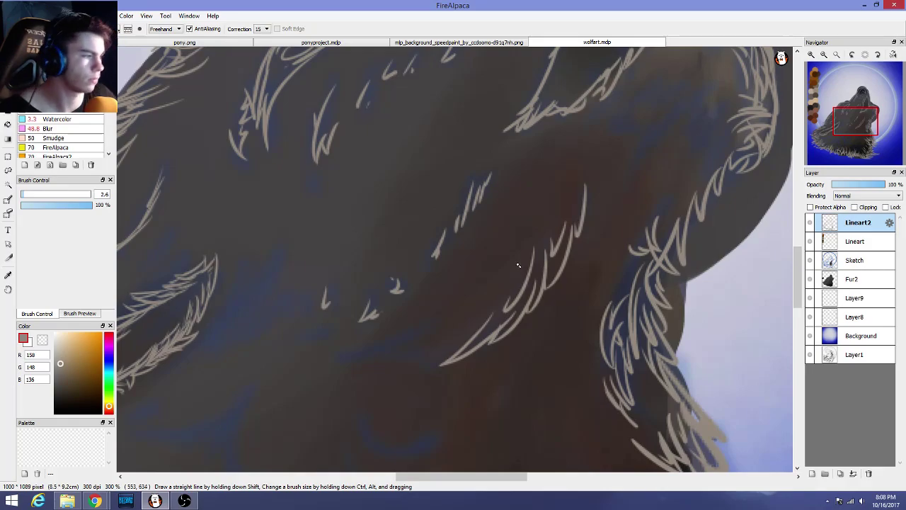
pyautogui.scroll(-2, 513, 266)
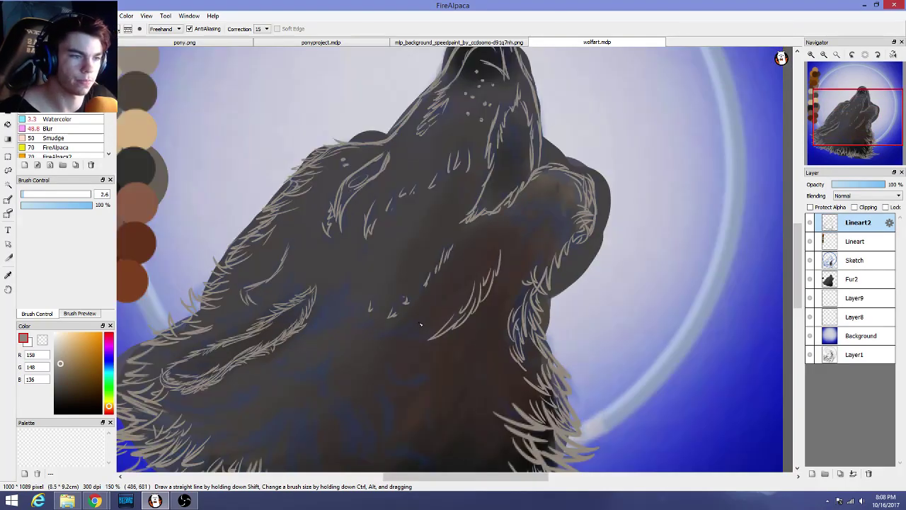
pyautogui.moveTo(383, 337)
pyautogui.mouseDown()
pyautogui.moveTo(435, 310)
pyautogui.moveTo(414, 306)
pyautogui.moveTo(442, 316)
pyautogui.moveTo(486, 270)
pyautogui.mouseUp()
pyautogui.scroll(3, 419, 346)
pyautogui.moveTo(466, 300)
pyautogui.mouseDown()
pyautogui.moveTo(506, 256)
pyautogui.moveTo(496, 272)
pyautogui.mouseUp()
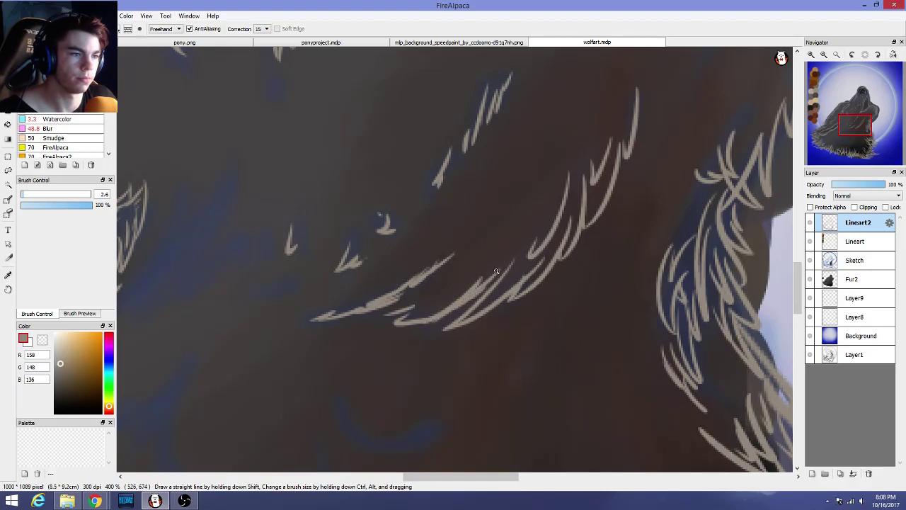
pyautogui.scroll(-3, 477, 334)
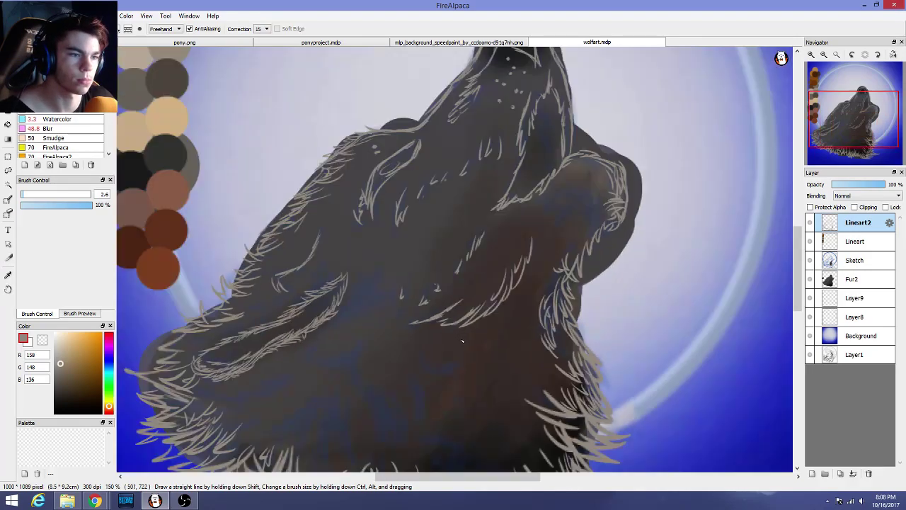
# Draw a row of short fur strokes between the tip of the long ear and the cheek fur
pyautogui.scroll(2, 460, 340)
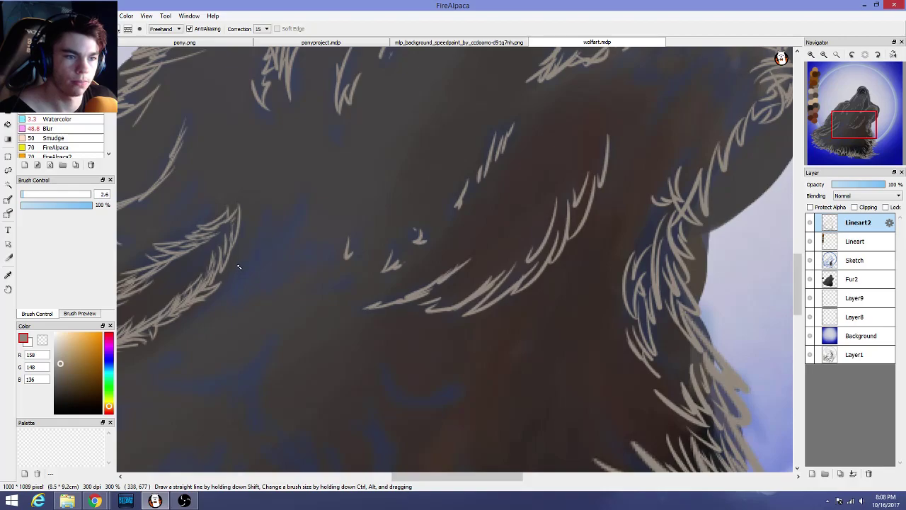
pyautogui.moveTo(221, 300); pyautogui.dragTo(234, 275)
pyautogui.moveTo(225, 297); pyautogui.dragTo(243, 265)
pyautogui.moveTo(237, 290); pyautogui.dragTo(258, 255)
pyautogui.moveTo(251, 284)
pyautogui.mouseDown()
pyautogui.moveTo(275, 243)
pyautogui.moveTo(269, 254)
pyautogui.mouseUp()
pyautogui.moveTo(258, 282)
pyautogui.mouseDown()
pyautogui.moveTo(292, 225)
pyautogui.moveTo(276, 262)
pyautogui.moveTo(293, 248)
pyautogui.mouseUp()
pyautogui.moveTo(275, 281); pyautogui.dragTo(313, 220)
pyautogui.moveTo(301, 267); pyautogui.dragTo(319, 269)
pyautogui.moveTo(340, 229)
pyautogui.mouseDown()
pyautogui.moveTo(341, 276)
pyautogui.moveTo(318, 291)
pyautogui.moveTo(353, 270)
pyautogui.moveTo(339, 292)
pyautogui.mouseUp()
pyautogui.moveTo(273, 226)
pyautogui.mouseDown()
pyautogui.moveTo(259, 251)
pyautogui.moveTo(269, 239)
pyautogui.mouseUp()
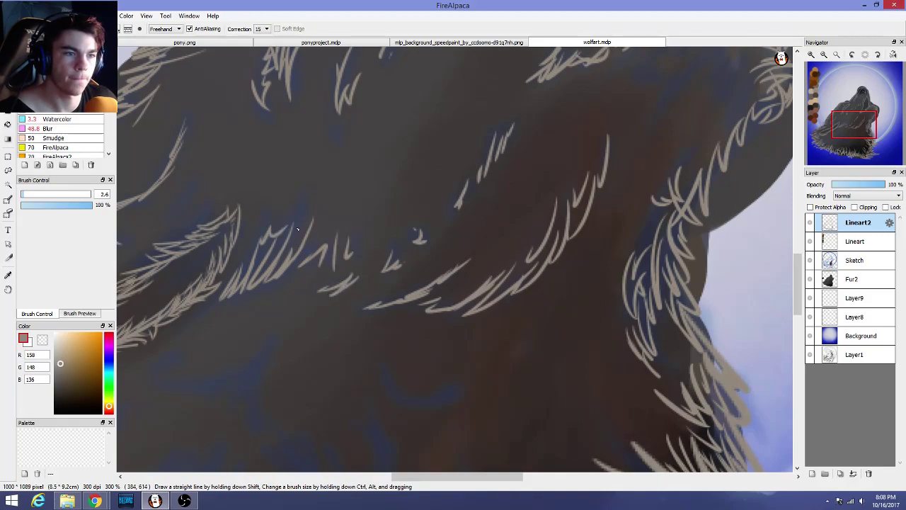
pyautogui.scroll(-5, 336, 269)
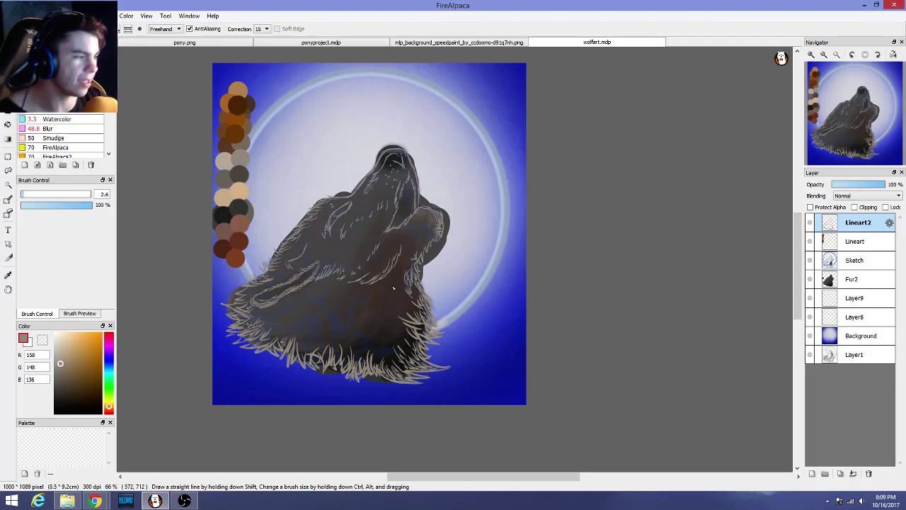
pyautogui.scroll(4, 489, 266)
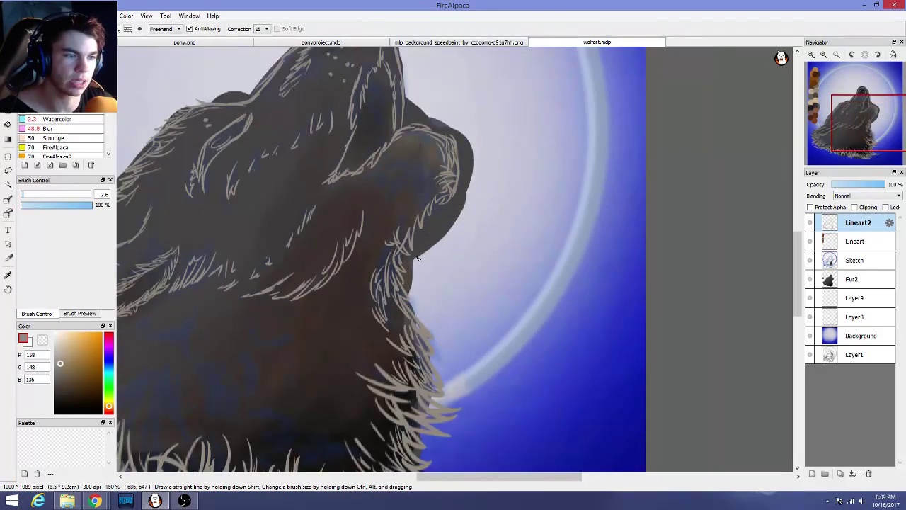
pyautogui.scroll(-2, 386, 239)
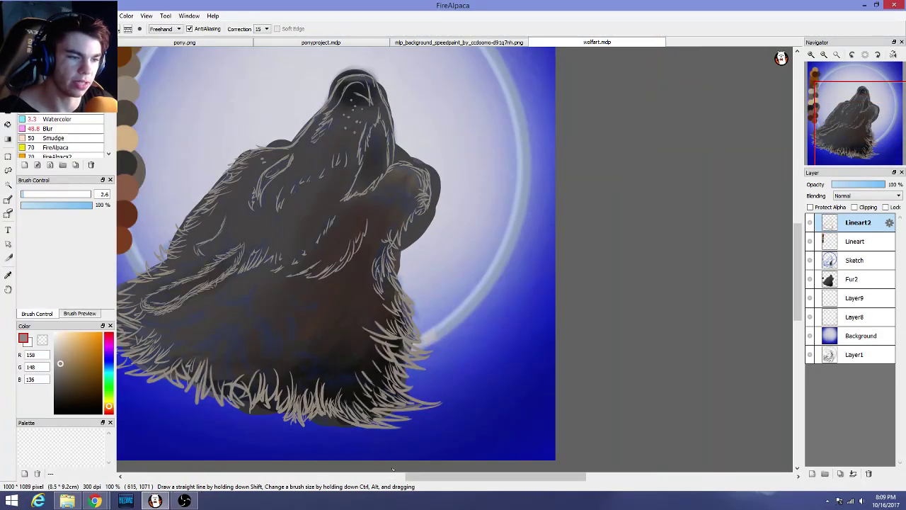
pyautogui.moveTo(425, 480); pyautogui.dragTo(390, 479)
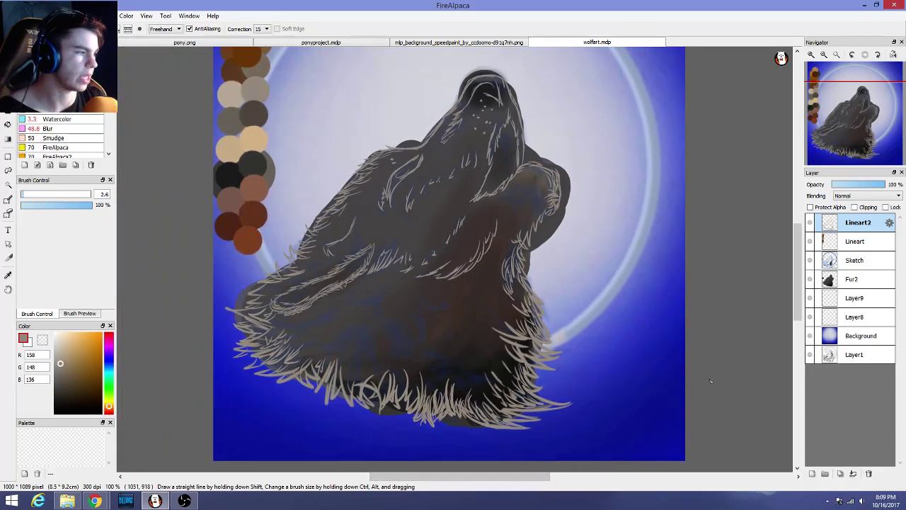
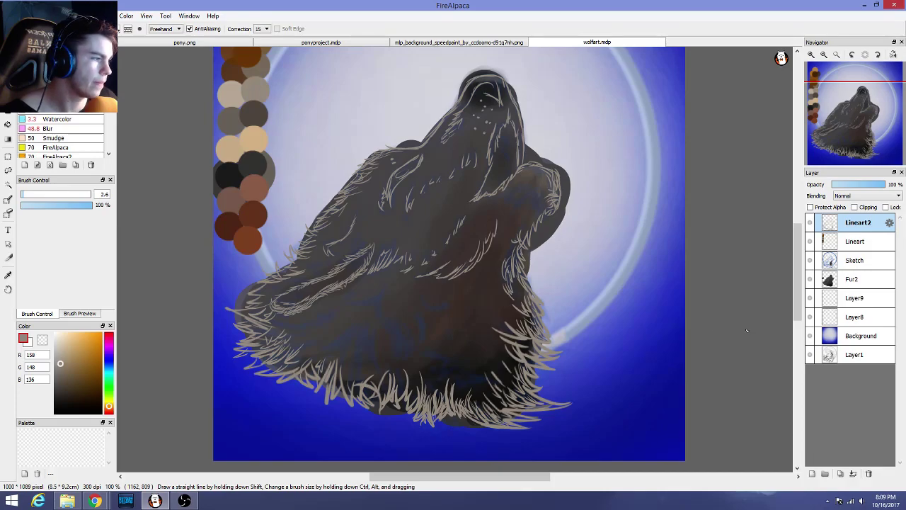
# Draw a line of fur strokes beneath the long ear and undo the last hooked stroke
pyautogui.scroll(-1, 710, 327)
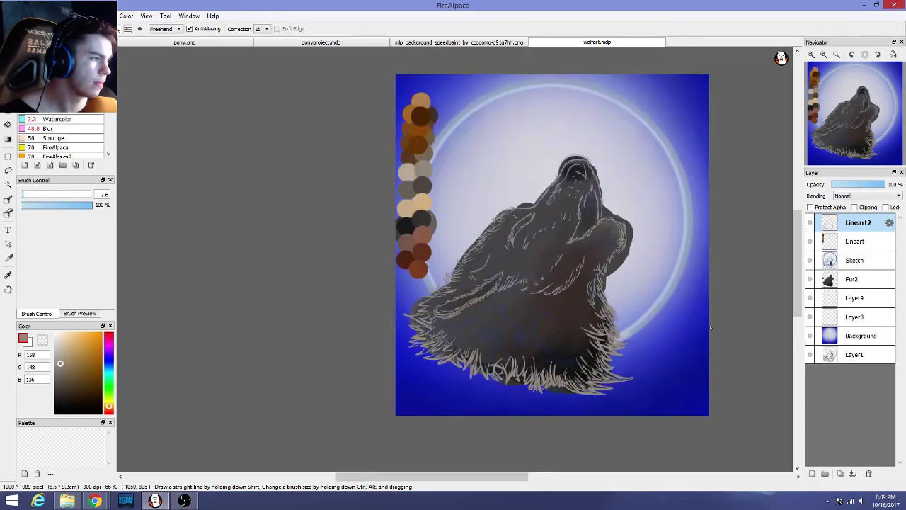
pyautogui.scroll(2, 710, 327)
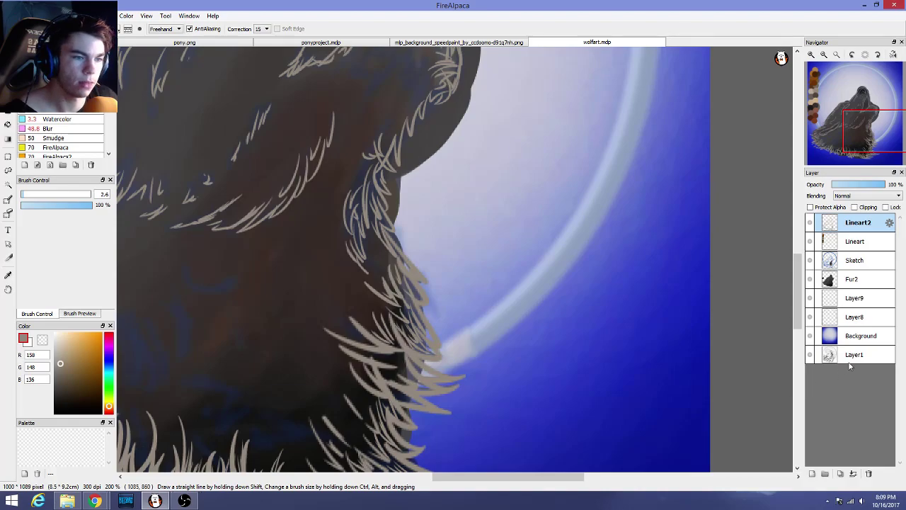
pyautogui.moveTo(508, 475); pyautogui.dragTo(425, 475)
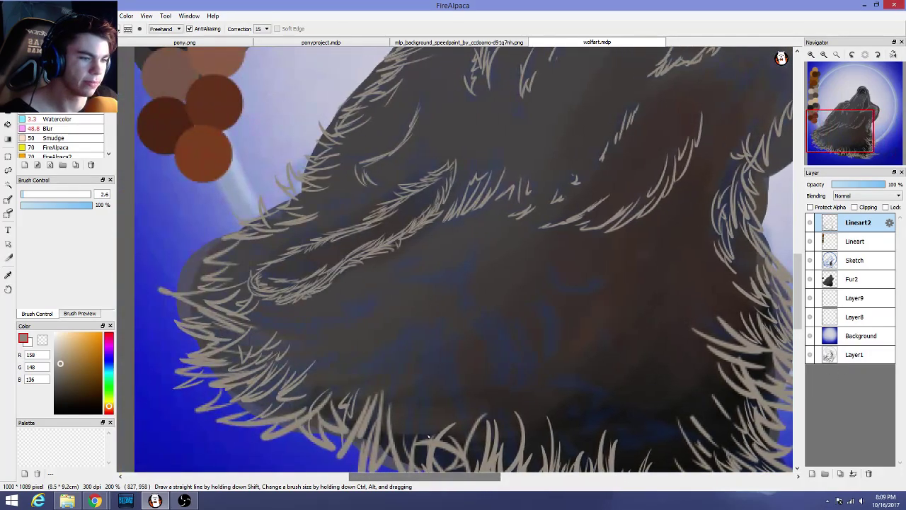
pyautogui.moveTo(316, 326)
pyautogui.mouseDown()
pyautogui.moveTo(268, 322)
pyautogui.moveTo(320, 319)
pyautogui.moveTo(318, 330)
pyautogui.moveTo(348, 311)
pyautogui.moveTo(301, 336)
pyautogui.moveTo(345, 306)
pyautogui.moveTo(330, 332)
pyautogui.moveTo(351, 308)
pyautogui.moveTo(345, 336)
pyautogui.moveTo(341, 317)
pyautogui.moveTo(362, 296)
pyautogui.mouseUp()
pyautogui.scroll(-1, 346, 326)
pyautogui.scroll(1, 346, 327)
pyautogui.scroll(3, 354, 305)
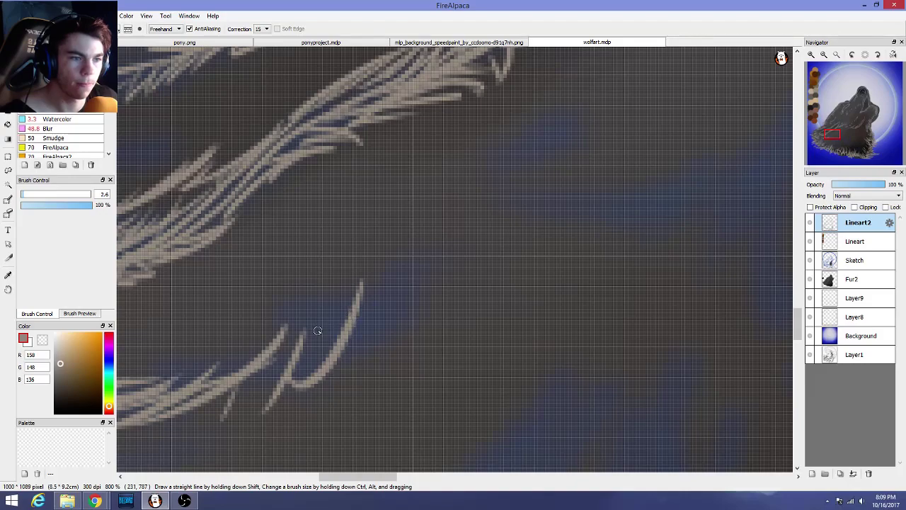
pyautogui.hotkey('ctrl', 'z')
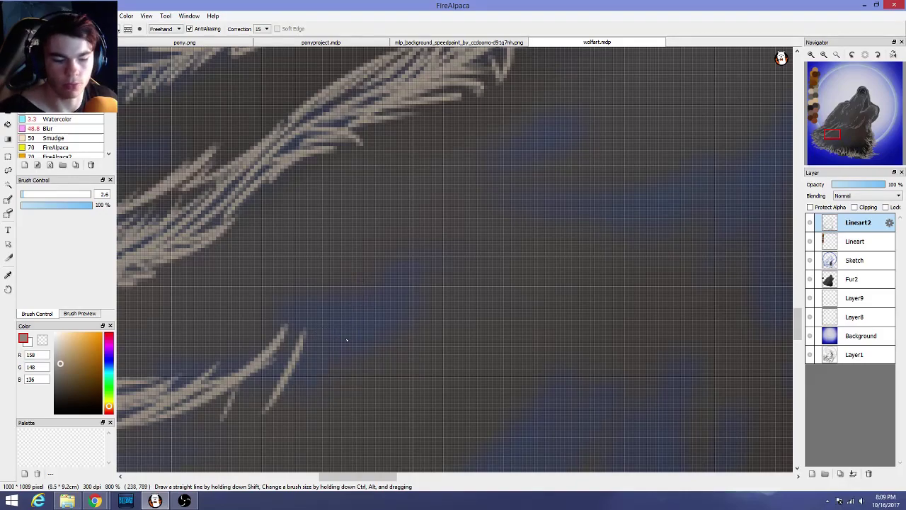
# Continue the fur line beneath the ear and draw a branching clump on the neck, redoing its downward strokes
pyautogui.scroll(-1, 336, 337)
pyautogui.moveTo(288, 385)
pyautogui.mouseDown()
pyautogui.moveTo(344, 316)
pyautogui.moveTo(462, 287)
pyautogui.moveTo(505, 241)
pyautogui.moveTo(476, 309)
pyautogui.mouseUp()
pyautogui.hotkey('ctrl', 'z')
pyautogui.scroll(-2, 319, 350)
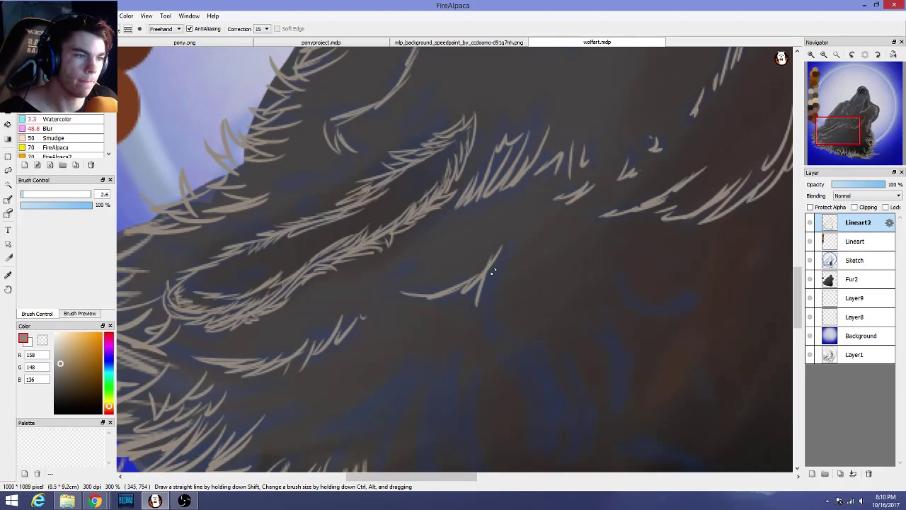
pyautogui.moveTo(487, 270)
pyautogui.mouseDown()
pyautogui.moveTo(493, 326)
pyautogui.moveTo(476, 297)
pyautogui.moveTo(509, 330)
pyautogui.mouseUp()
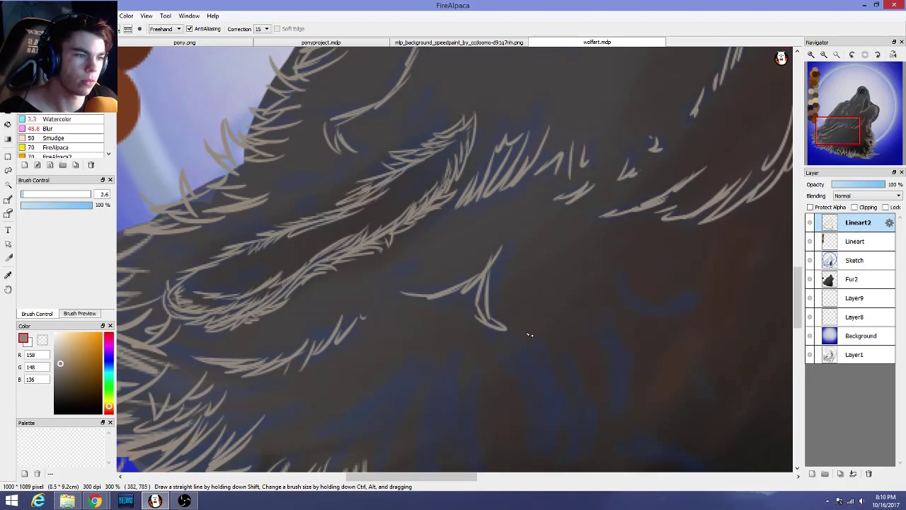
pyautogui.hotkey('ctrl', 'z')
pyautogui.hotkey('ctrl', 'z')
pyautogui.moveTo(493, 276); pyautogui.dragTo(501, 340)
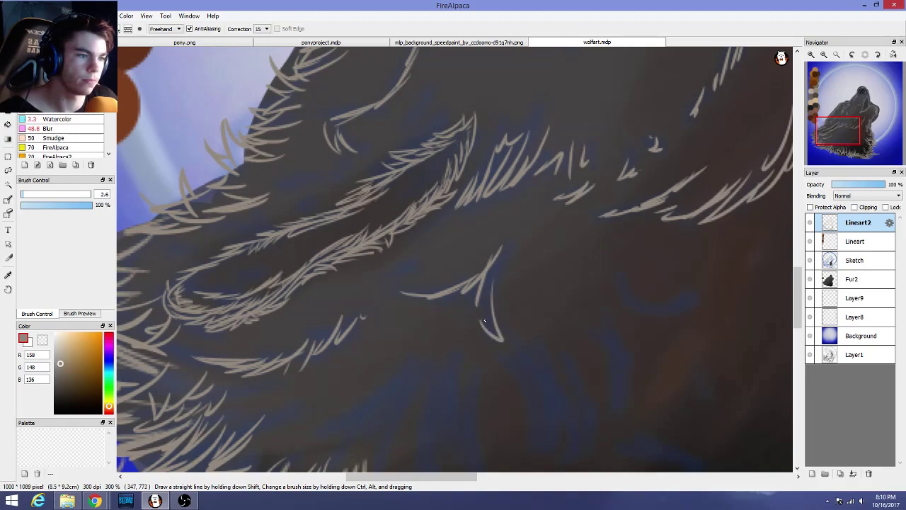
pyautogui.moveTo(473, 312); pyautogui.dragTo(490, 340)
pyautogui.scroll(-3, 463, 338)
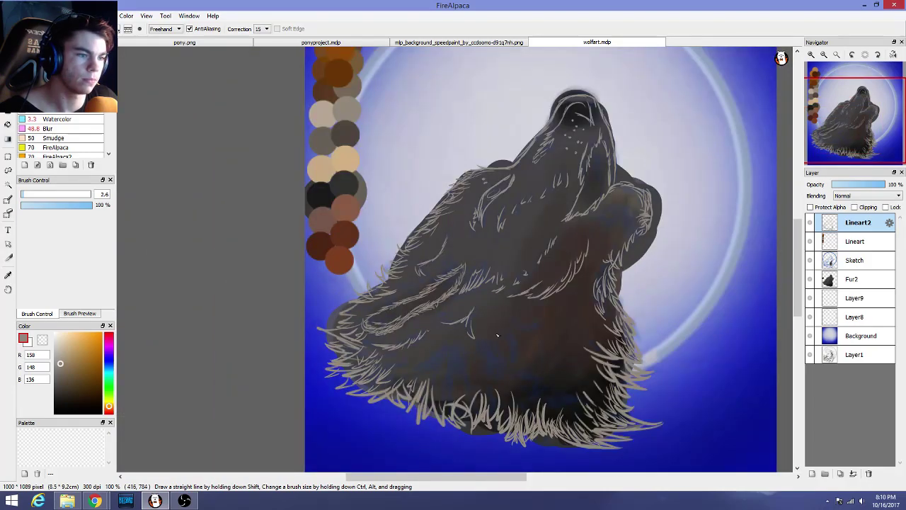
# Add a fur stroke at the upper inner edge of the throat fur
pyautogui.scroll(-1, 557, 366)
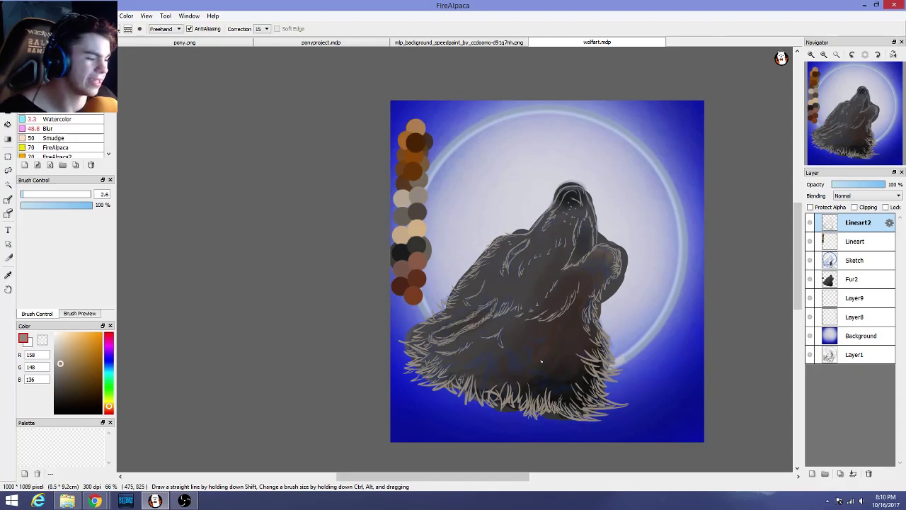
pyautogui.scroll(3, 541, 362)
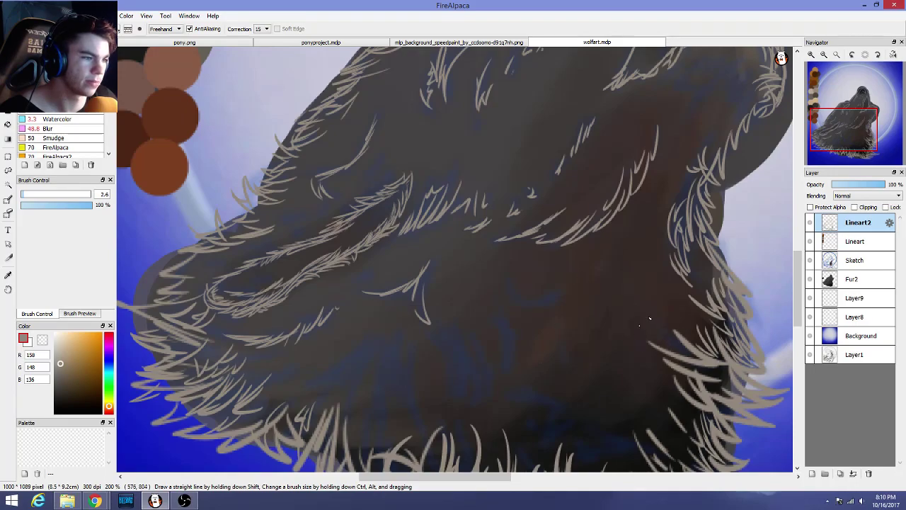
pyautogui.moveTo(652, 313); pyautogui.dragTo(678, 349)
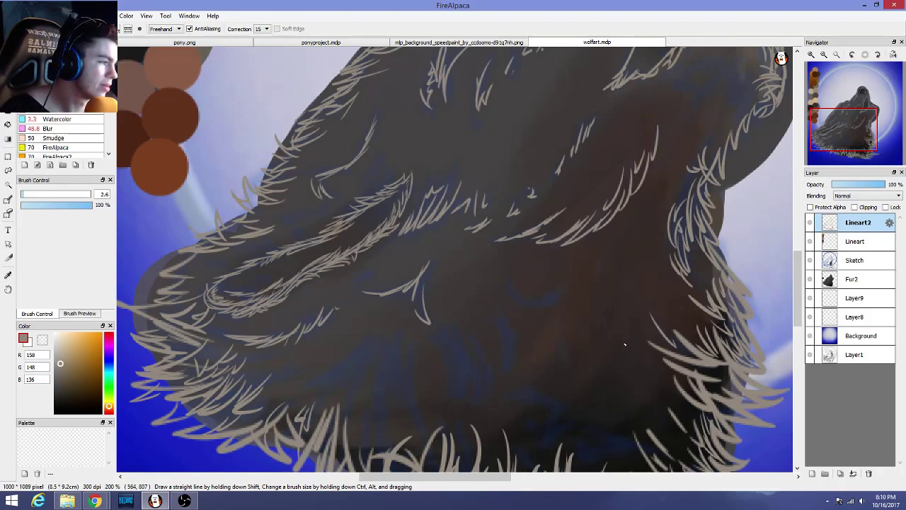
pyautogui.scroll(-3, 625, 344)
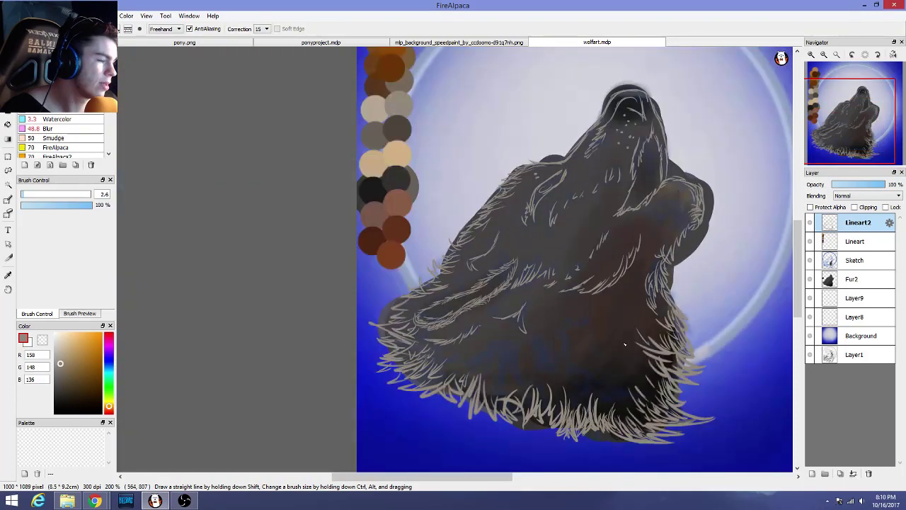
pyautogui.scroll(1, 625, 346)
pyautogui.scroll(-1, 625, 348)
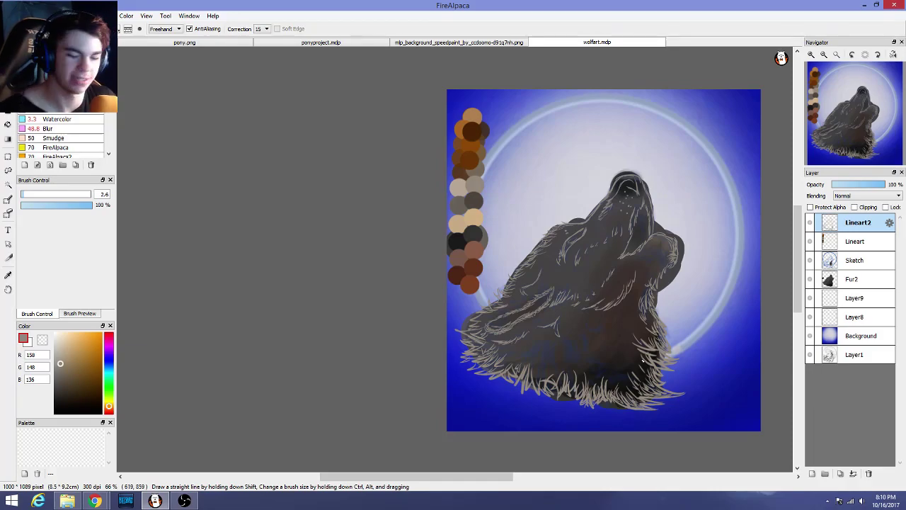
pyautogui.scroll(2, 642, 361)
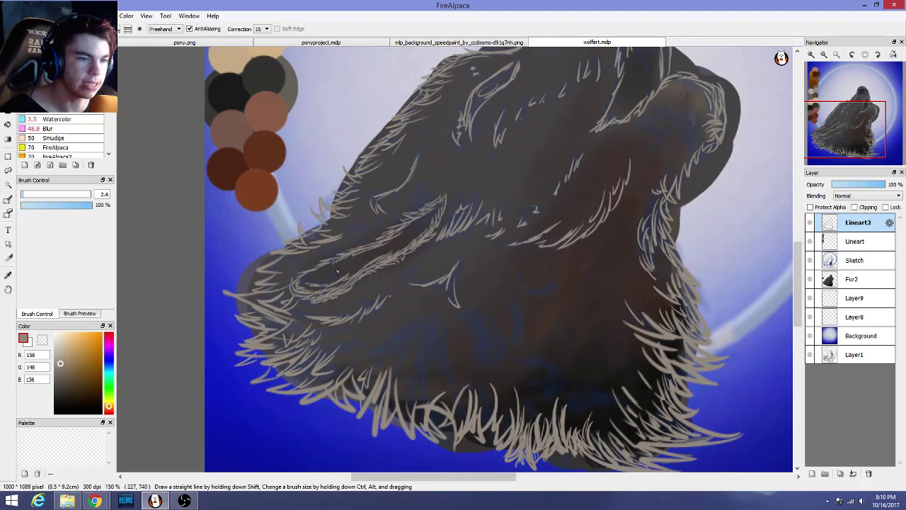
pyautogui.scroll(1, 337, 270)
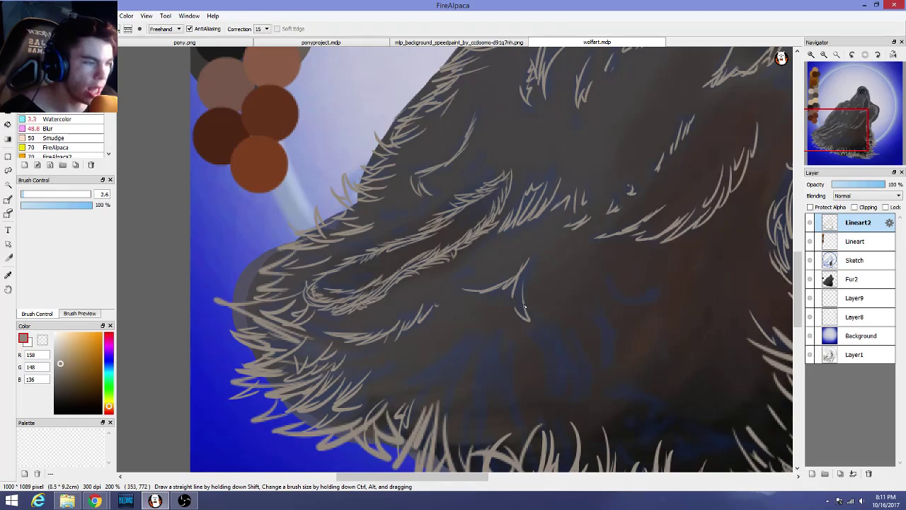
# Draw a small clump of curved fur strokes on the neck between the branching clump and the throat, redoing the second stroke
pyautogui.scroll(1, 518, 306)
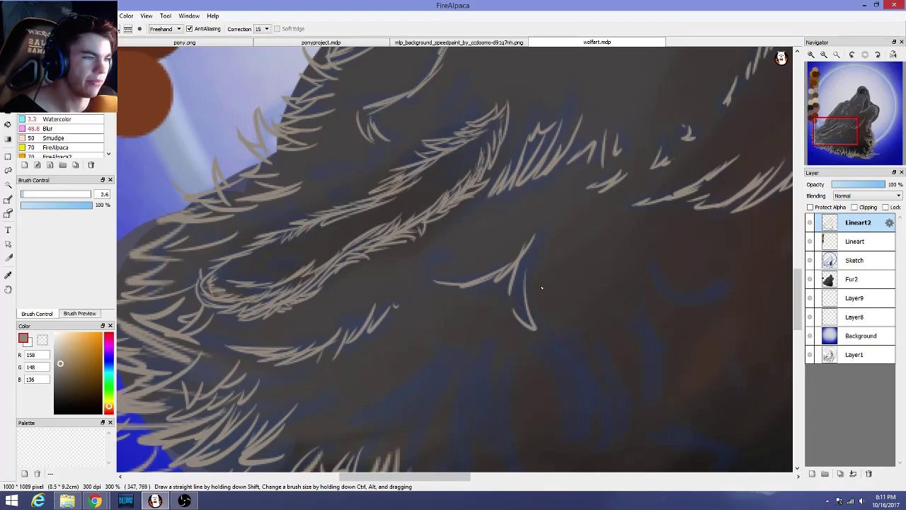
pyautogui.moveTo(654, 257); pyautogui.dragTo(681, 287)
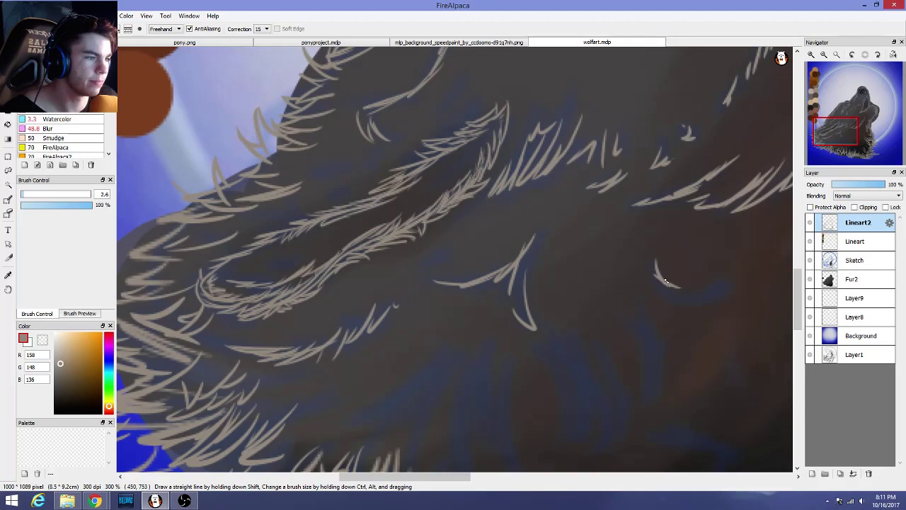
pyautogui.hotkey('ctrl', 'z')
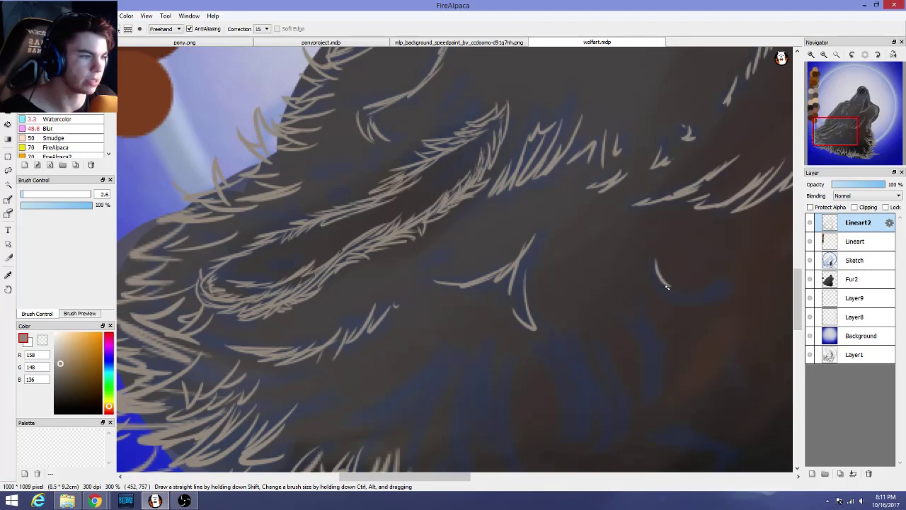
pyautogui.moveTo(665, 284); pyautogui.dragTo(641, 256)
pyautogui.hotkey('ctrl', 'z')
pyautogui.moveTo(670, 287); pyautogui.dragTo(635, 269)
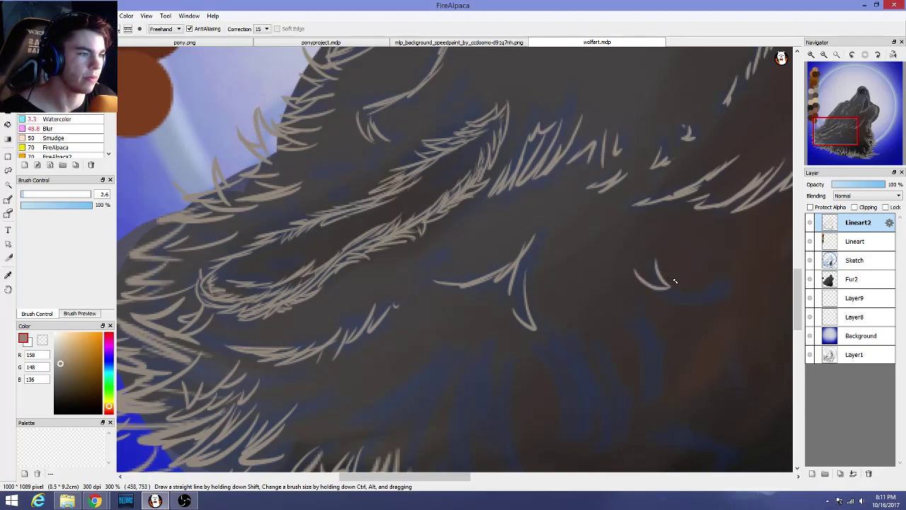
pyautogui.moveTo(681, 308); pyautogui.dragTo(633, 300)
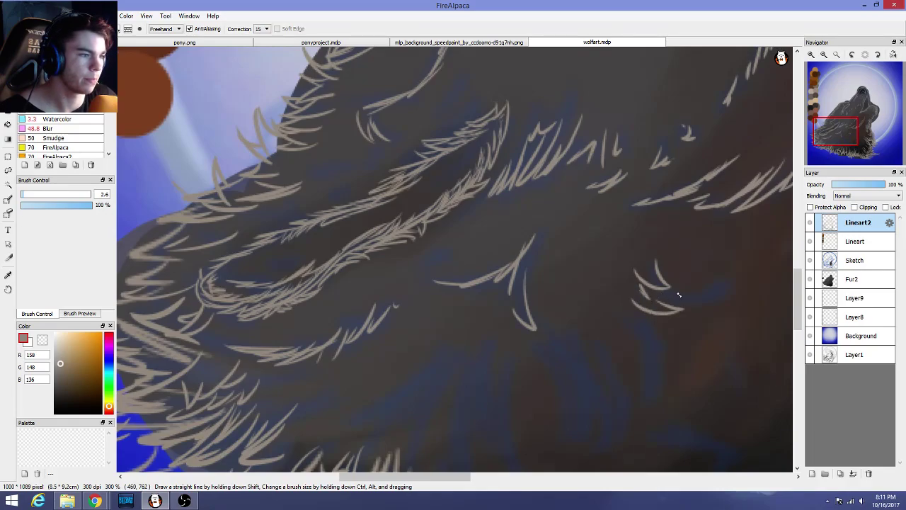
pyautogui.scroll(-2, 678, 298)
pyautogui.scroll(-2, 678, 301)
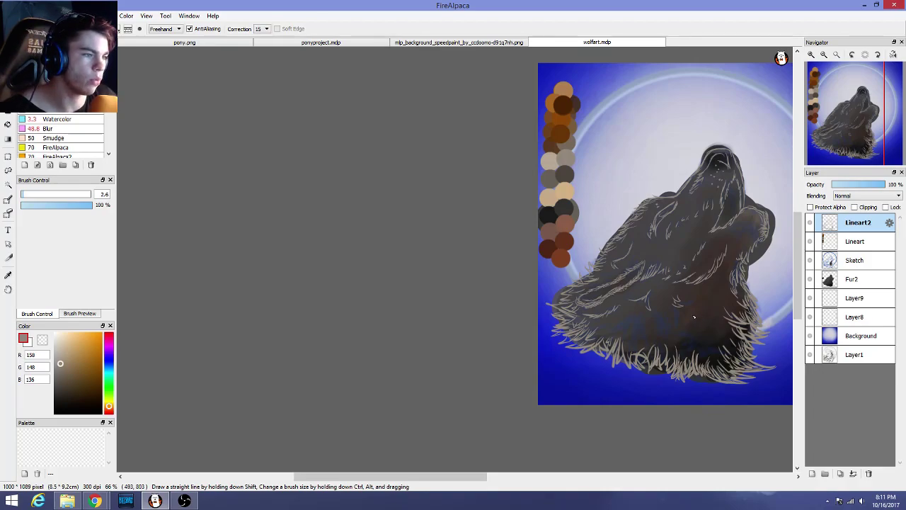
pyautogui.scroll(4, 694, 316)
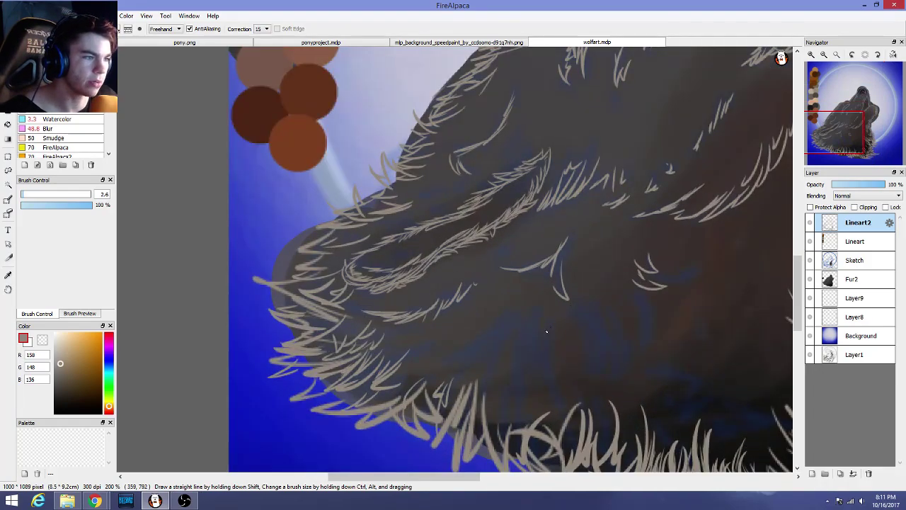
pyautogui.moveTo(503, 330); pyautogui.dragTo(466, 368)
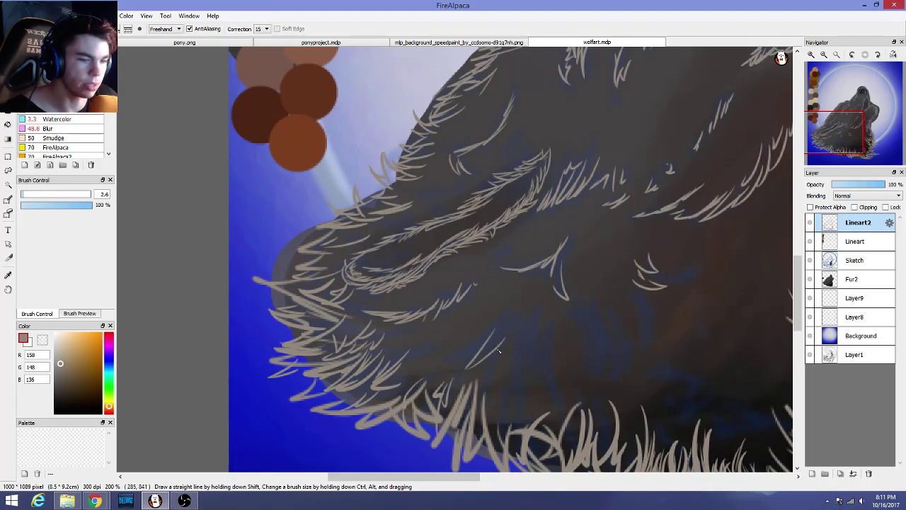
pyautogui.hotkey('ctrl', 'z')
pyautogui.hotkey('ctrl', 'z')
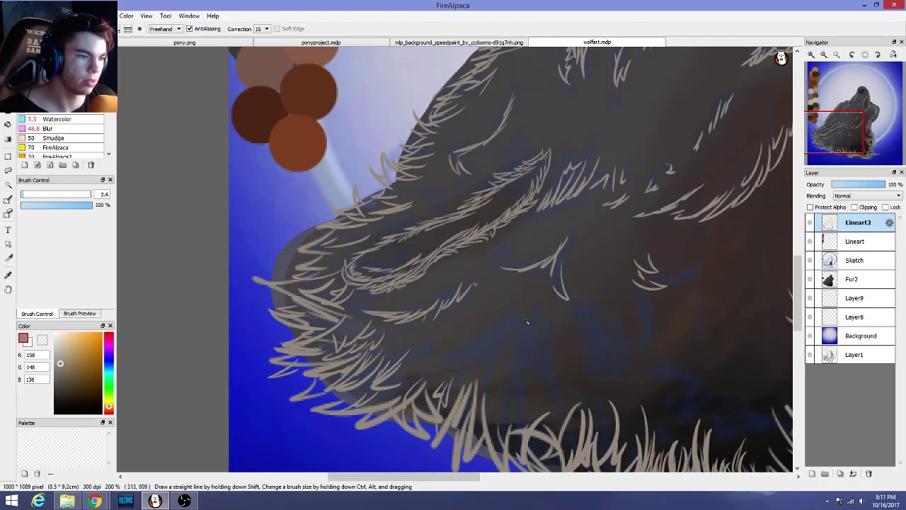
# Draw a spreading clump of long fur strokes on the lower neck below the branching clump, undoing one misplaced stroke
pyautogui.moveTo(534, 328); pyautogui.dragTo(564, 399)
pyautogui.moveTo(513, 356); pyautogui.dragTo(561, 399)
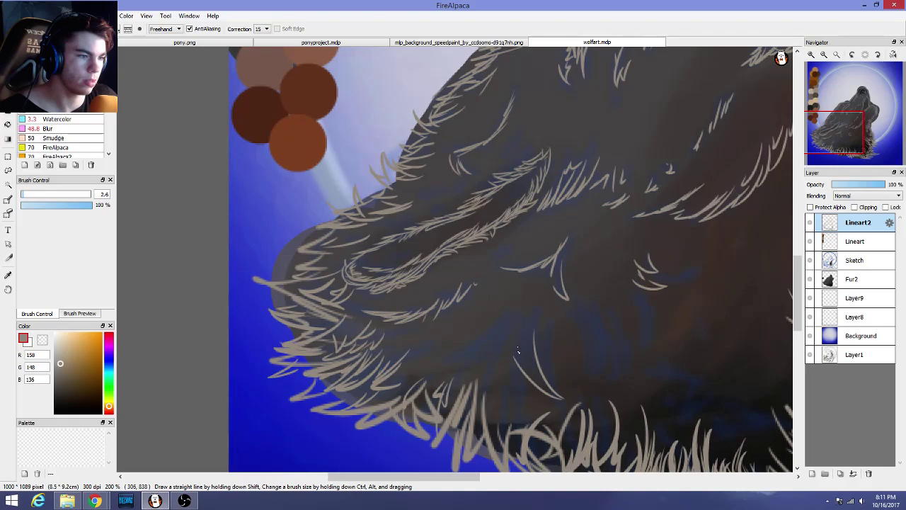
pyautogui.moveTo(531, 371)
pyautogui.mouseDown()
pyautogui.moveTo(521, 323)
pyautogui.moveTo(445, 362)
pyautogui.mouseUp()
pyautogui.moveTo(446, 363)
pyautogui.mouseDown()
pyautogui.moveTo(488, 343)
pyautogui.moveTo(478, 360)
pyautogui.mouseUp()
pyautogui.moveTo(479, 361)
pyautogui.mouseDown()
pyautogui.moveTo(518, 298)
pyautogui.moveTo(503, 367)
pyautogui.moveTo(517, 330)
pyautogui.mouseUp()
pyautogui.hotkey('ctrl', 'z')
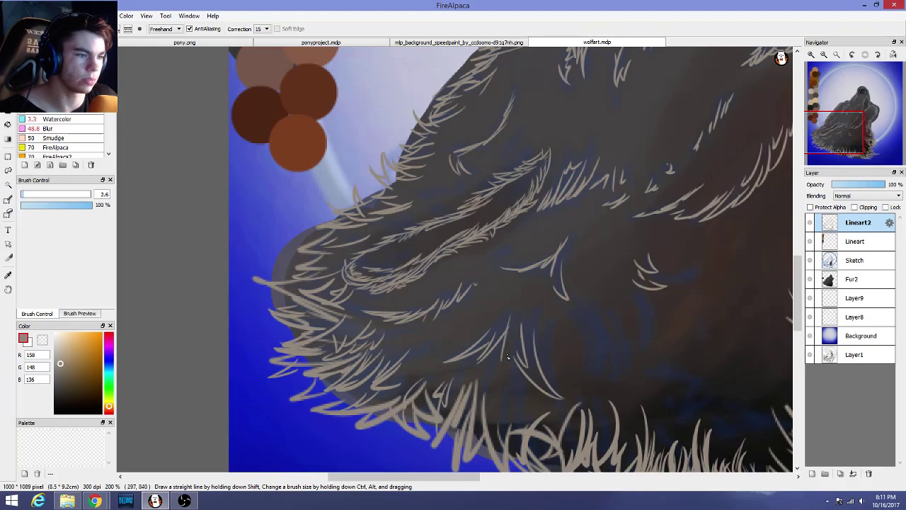
pyautogui.moveTo(503, 360); pyautogui.dragTo(514, 334)
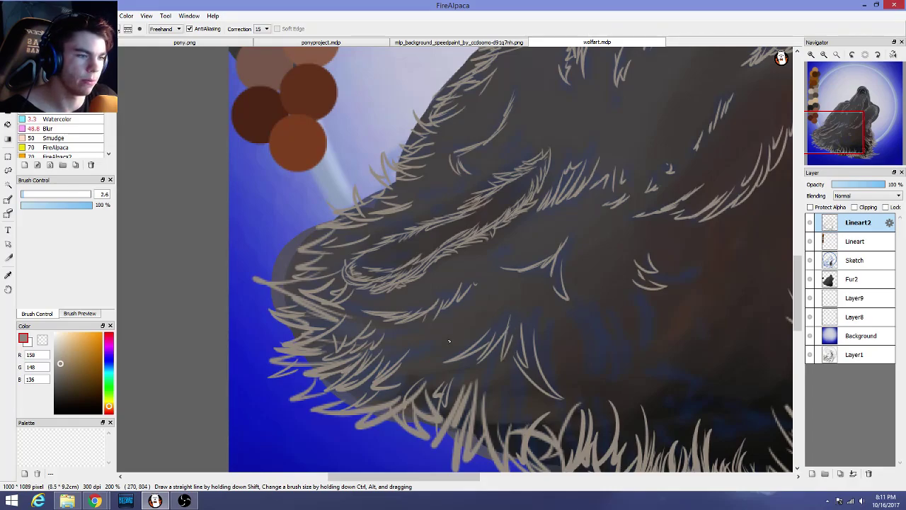
# Add short fur strokes between the lower neck clump and the mane's outer fur, and thicken the clump
pyautogui.moveTo(424, 346)
pyautogui.mouseDown()
pyautogui.moveTo(400, 362)
pyautogui.moveTo(430, 347)
pyautogui.moveTo(382, 350)
pyautogui.moveTo(416, 346)
pyautogui.mouseUp()
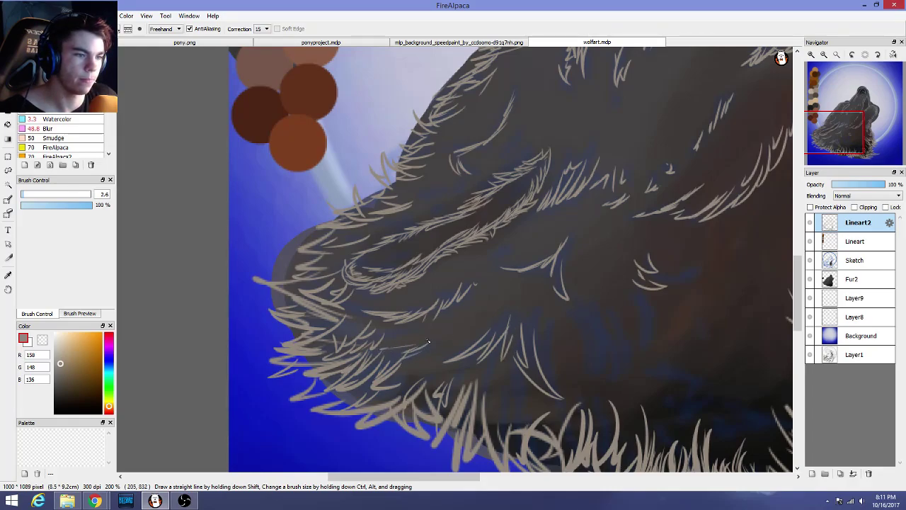
pyautogui.hotkey('ctrl', 'z')
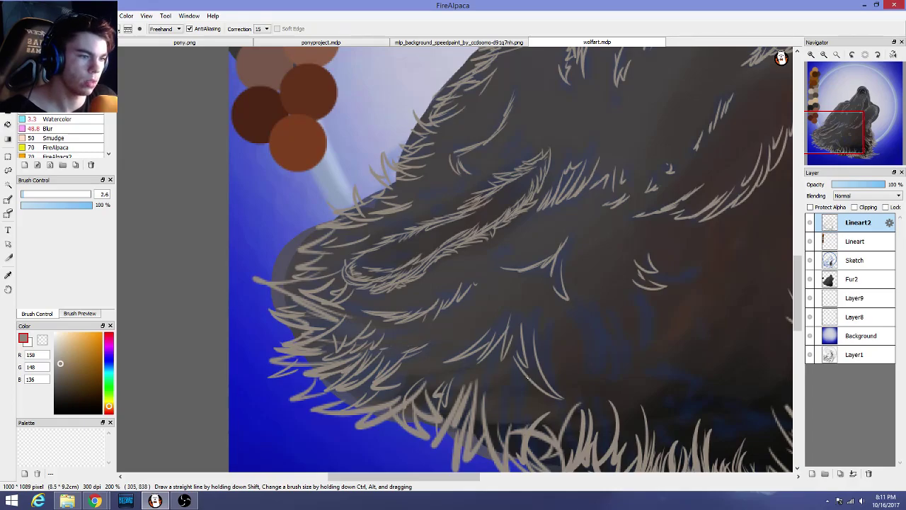
pyautogui.scroll(-2, 538, 351)
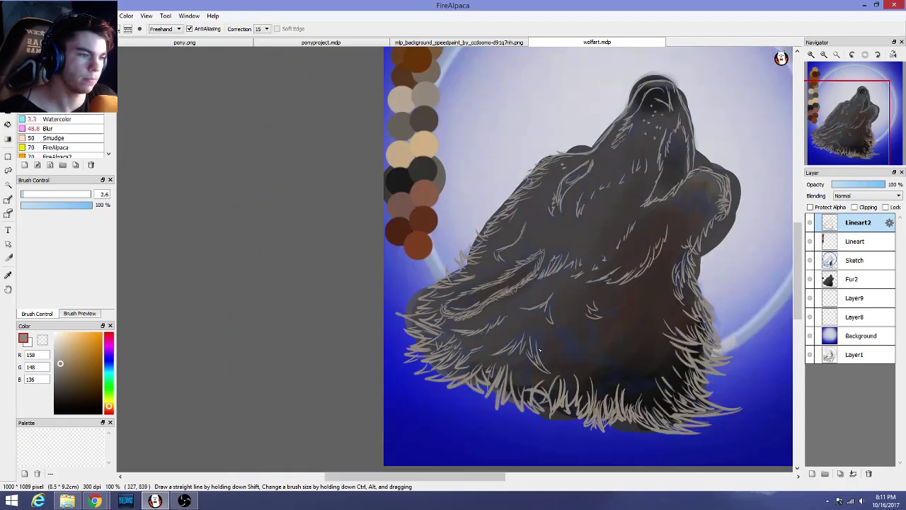
pyautogui.scroll(5, 538, 351)
pyautogui.moveTo(451, 320)
pyautogui.mouseDown()
pyautogui.moveTo(437, 358)
pyautogui.moveTo(463, 293)
pyautogui.moveTo(492, 357)
pyautogui.moveTo(495, 277)
pyautogui.mouseUp()
pyautogui.moveTo(396, 380)
pyautogui.mouseDown()
pyautogui.moveTo(364, 409)
pyautogui.moveTo(406, 382)
pyautogui.moveTo(416, 361)
pyautogui.mouseUp()
pyautogui.scroll(-4, 481, 373)
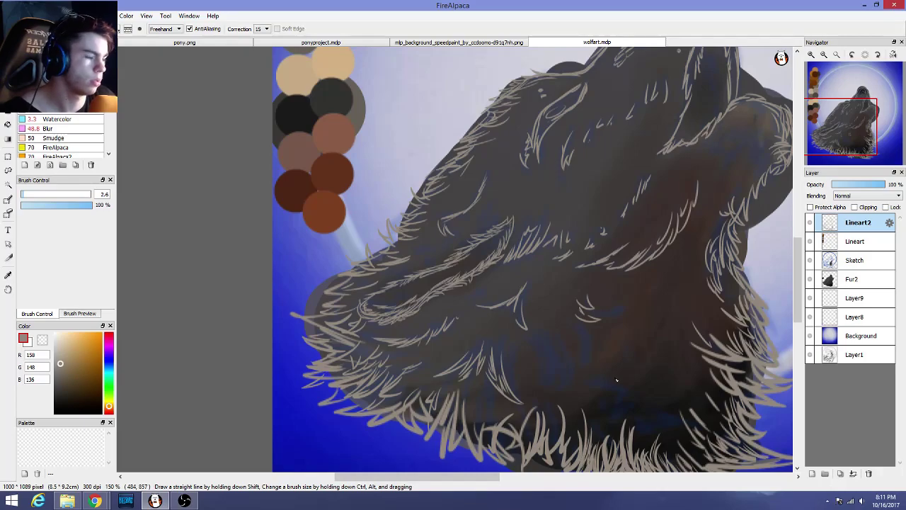
# Draw a group of tapered, V-shaped fur strokes on the neck beneath the small curved clump
pyautogui.scroll(1, 616, 380)
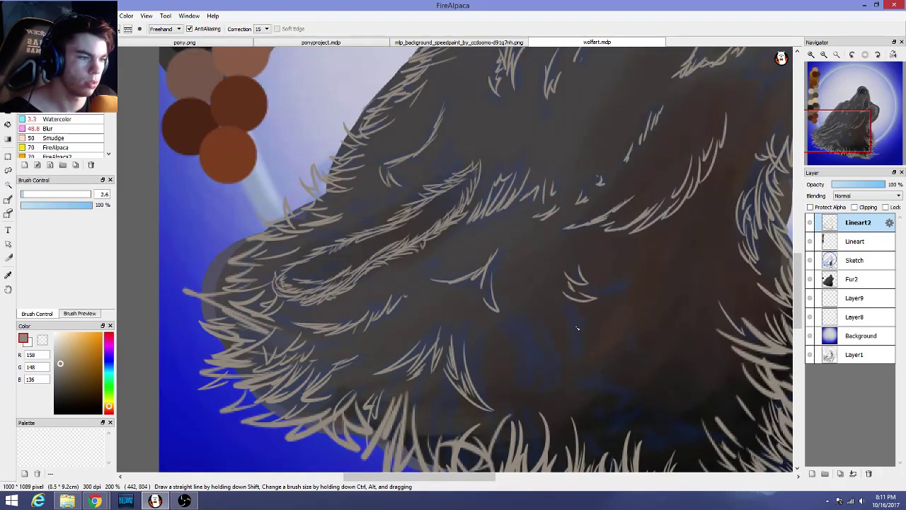
pyautogui.scroll(-2, 598, 342)
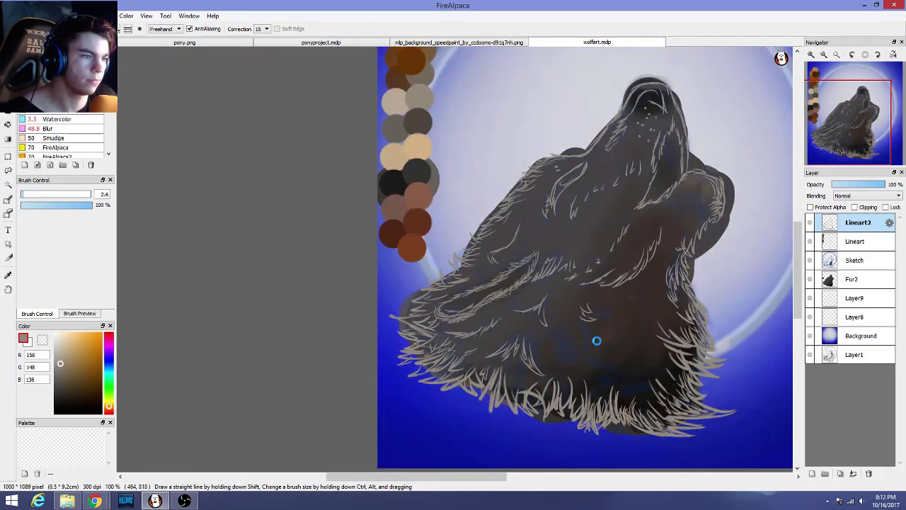
pyautogui.scroll(2, 597, 342)
pyautogui.moveTo(572, 317)
pyautogui.mouseDown()
pyautogui.moveTo(569, 357)
pyautogui.moveTo(569, 320)
pyautogui.moveTo(572, 348)
pyautogui.moveTo(546, 320)
pyautogui.moveTo(550, 379)
pyautogui.mouseUp()
pyautogui.moveTo(518, 326)
pyautogui.mouseDown()
pyautogui.moveTo(526, 382)
pyautogui.moveTo(497, 332)
pyautogui.moveTo(488, 349)
pyautogui.moveTo(513, 361)
pyautogui.moveTo(535, 354)
pyautogui.moveTo(526, 327)
pyautogui.mouseUp()
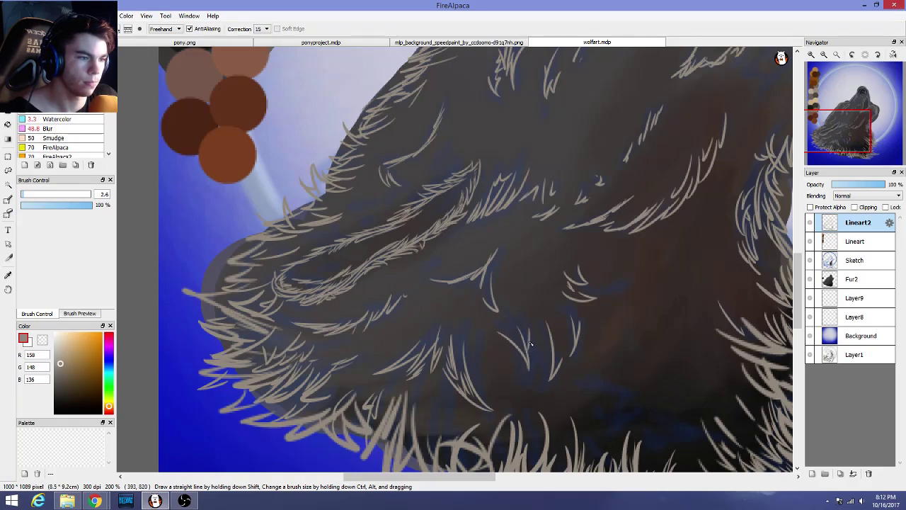
pyautogui.moveTo(536, 358); pyautogui.dragTo(551, 318)
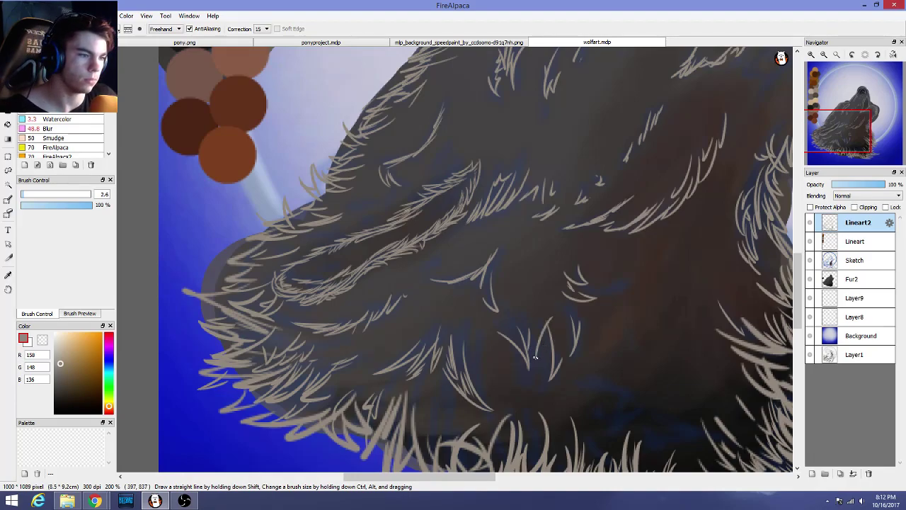
pyautogui.moveTo(536, 360); pyautogui.dragTo(530, 314)
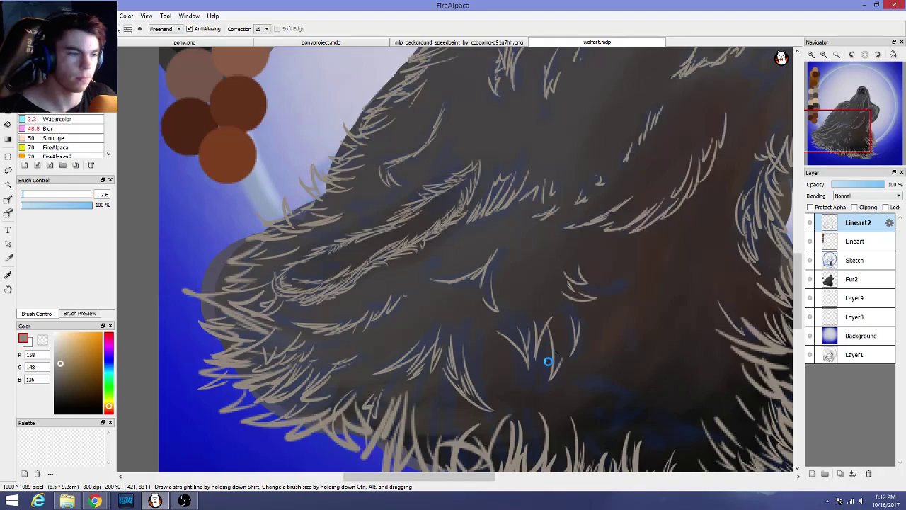
pyautogui.scroll(3, 554, 358)
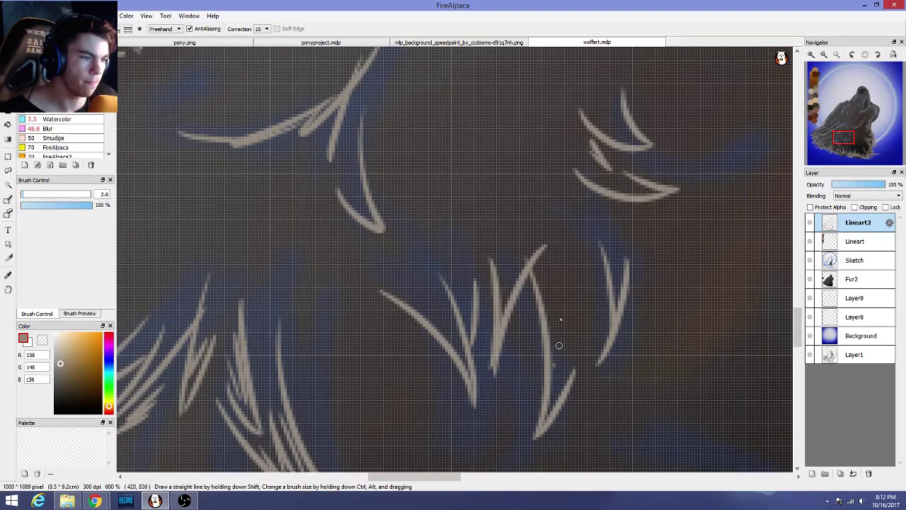
pyautogui.moveTo(559, 367)
pyautogui.mouseDown()
pyautogui.moveTo(570, 334)
pyautogui.moveTo(557, 364)
pyautogui.moveTo(558, 272)
pyautogui.mouseUp()
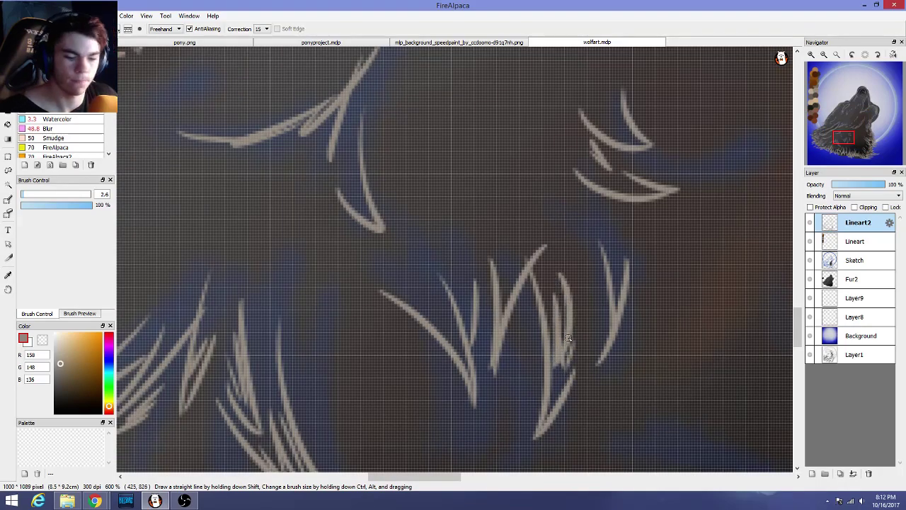
pyautogui.hotkey('ctrl', 'z')
pyautogui.hotkey('ctrl', 'z')
pyautogui.hotkey('ctrl', 'z')
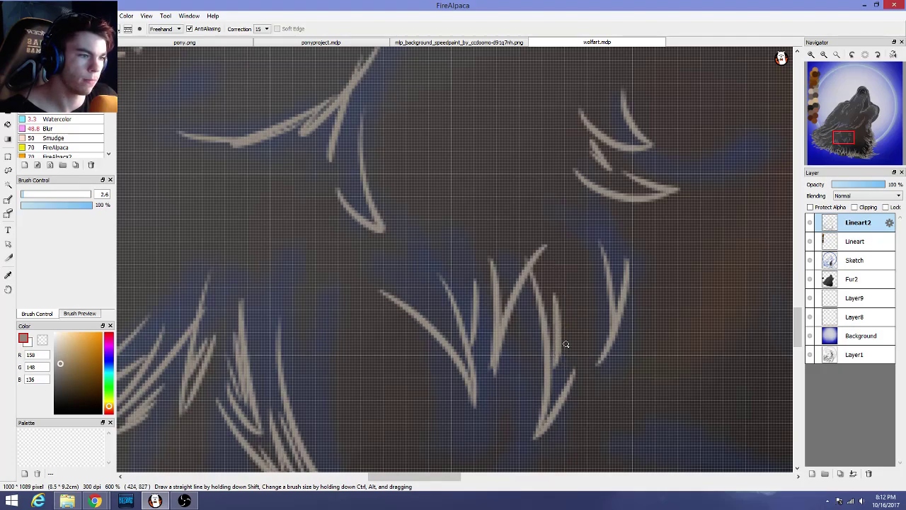
pyautogui.hotkey('ctrl', 'z')
# Fill the gaps in the V-shaped neck clump with a curved tuft and several short fur strokes
pyautogui.moveTo(557, 308)
pyautogui.mouseDown()
pyautogui.moveTo(566, 353)
pyautogui.moveTo(570, 261)
pyautogui.mouseUp()
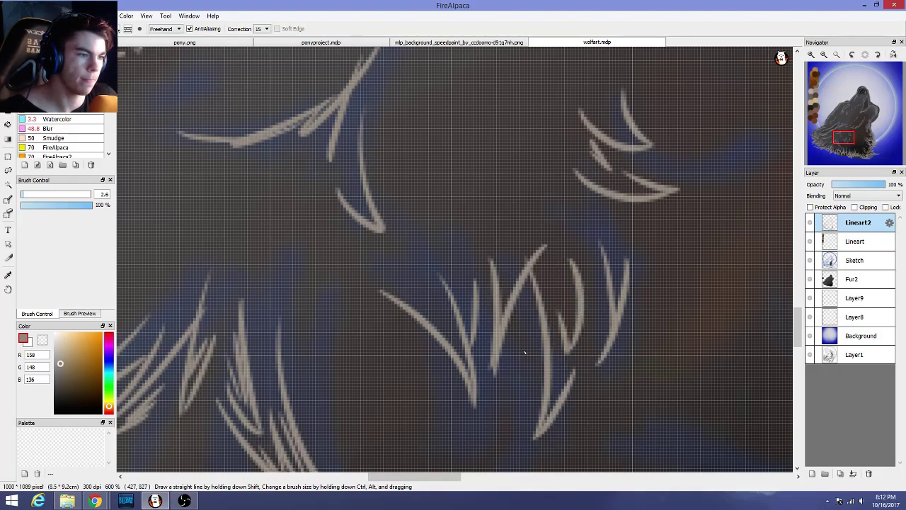
pyautogui.moveTo(521, 337)
pyautogui.mouseDown()
pyautogui.moveTo(516, 372)
pyautogui.moveTo(530, 314)
pyautogui.moveTo(515, 291)
pyautogui.mouseUp()
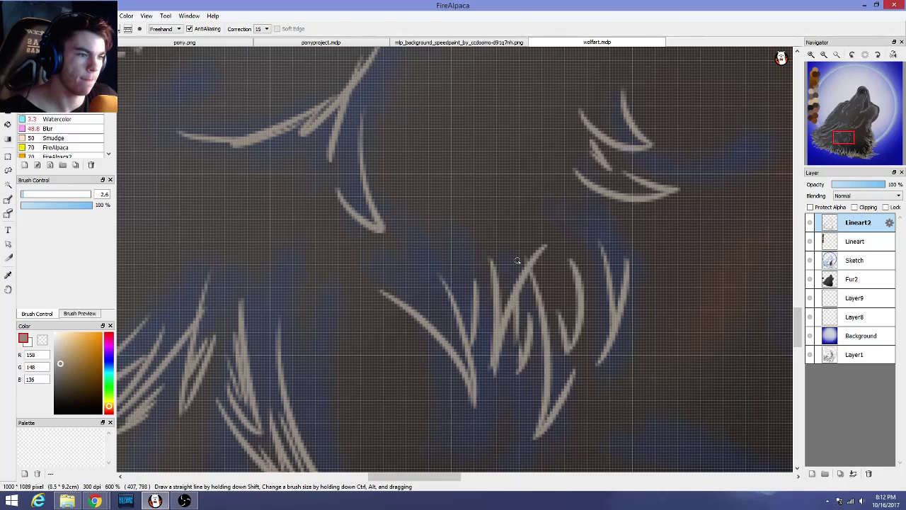
pyautogui.moveTo(499, 255); pyautogui.dragTo(504, 262)
pyautogui.scroll(-5, 608, 298)
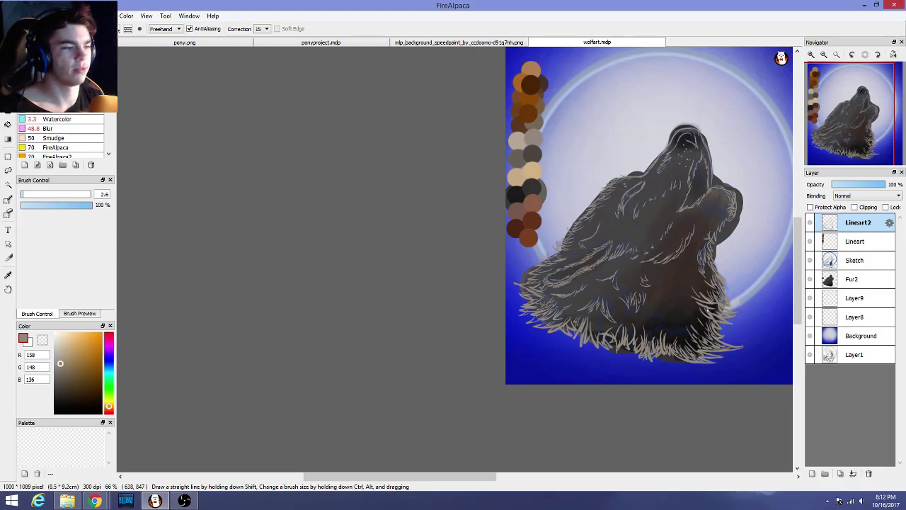
# Add short fur strokes along the mane's outer edge below the protruding tuft near the ear, undoing the misplaced ones
pyautogui.scroll(2, 707, 309)
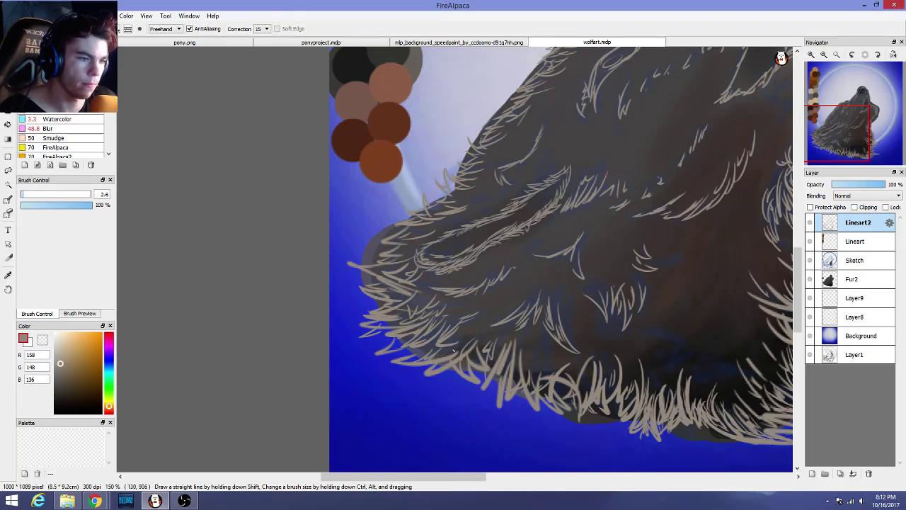
pyautogui.scroll(2, 475, 348)
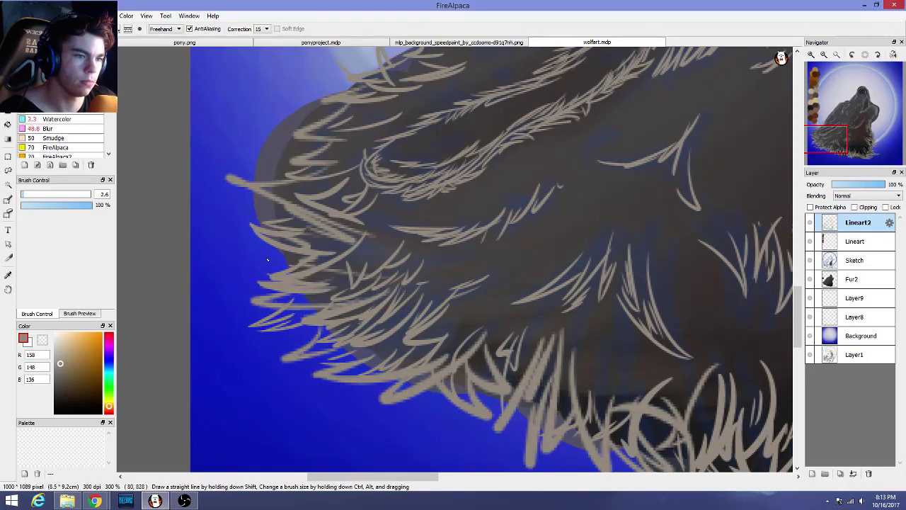
pyautogui.moveTo(265, 257); pyautogui.dragTo(317, 271)
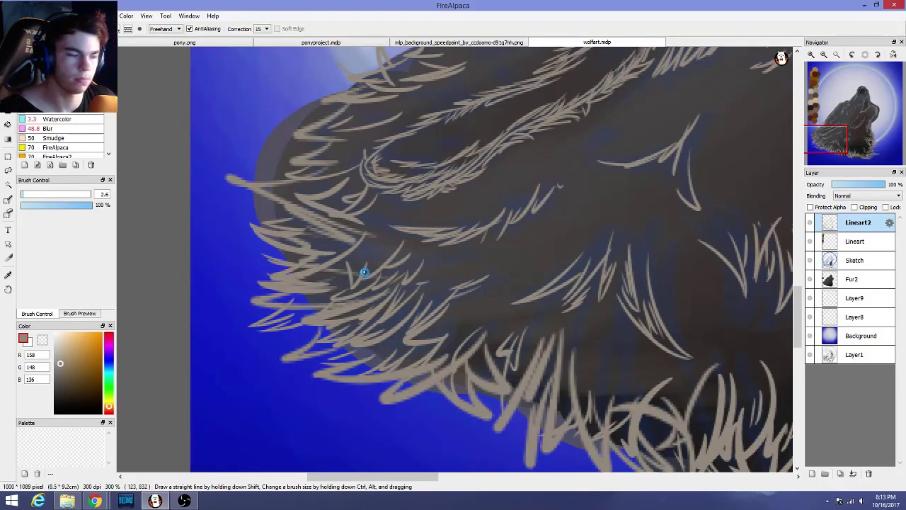
pyautogui.moveTo(262, 255)
pyautogui.mouseDown()
pyautogui.moveTo(292, 269)
pyautogui.moveTo(325, 265)
pyautogui.mouseUp()
pyautogui.hotkey('ctrl', 'z')
pyautogui.hotkey('ctrl', 'z')
pyautogui.hotkey('ctrl', 'z')
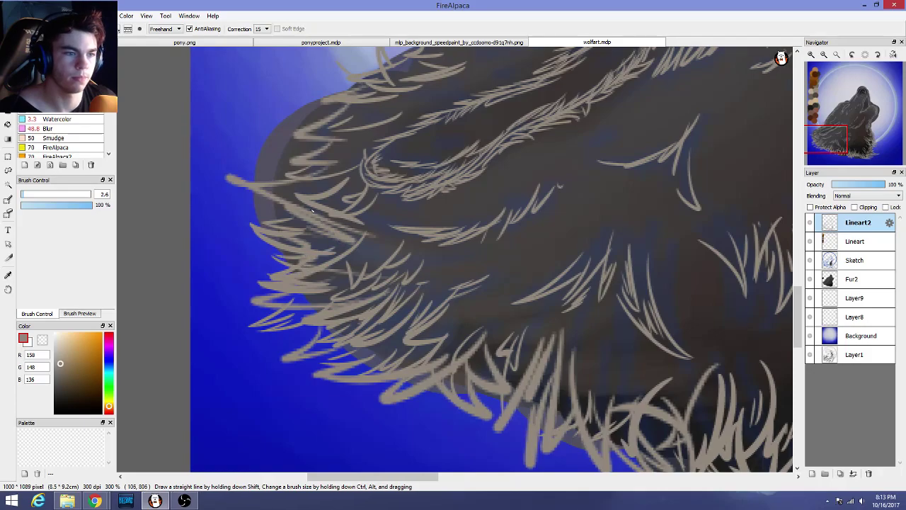
pyautogui.moveTo(251, 207)
pyautogui.mouseDown()
pyautogui.moveTo(301, 206)
pyautogui.moveTo(287, 199)
pyautogui.moveTo(252, 207)
pyautogui.moveTo(286, 202)
pyautogui.moveTo(311, 162)
pyautogui.mouseUp()
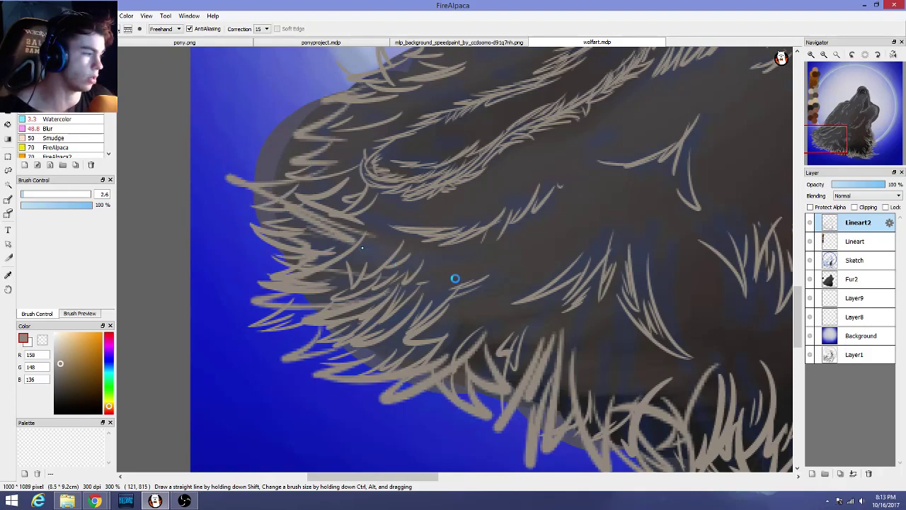
pyautogui.scroll(-1, 457, 279)
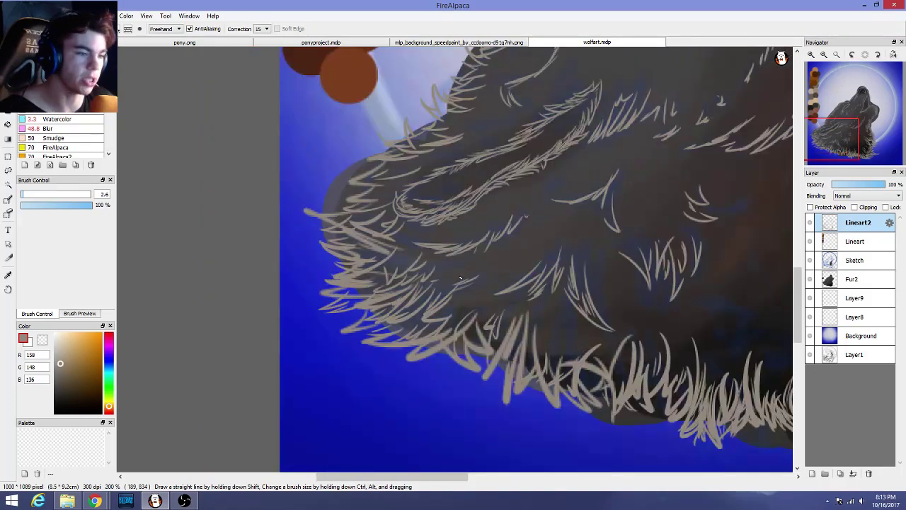
pyautogui.scroll(-3, 459, 278)
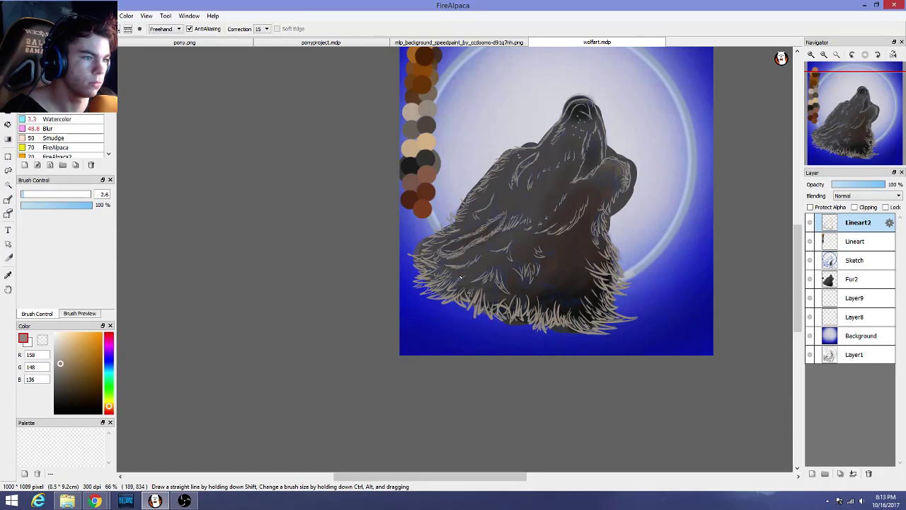
pyautogui.scroll(4, 460, 278)
pyautogui.scroll(-4, 459, 277)
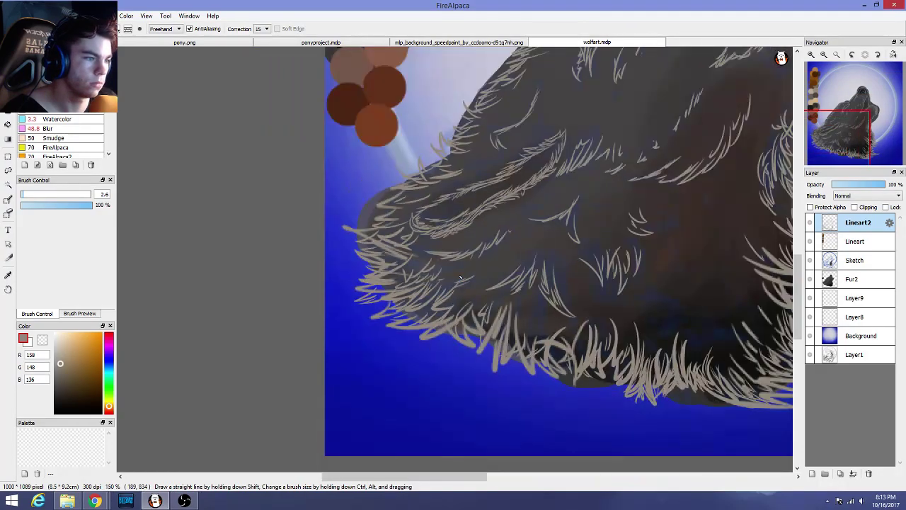
# Draw a small tuft of short fur strokes on the dark chest area beside the V-shaped neck clump, undoing misplaced strokes
pyautogui.scroll(1, 458, 278)
pyautogui.scroll(1, 654, 269)
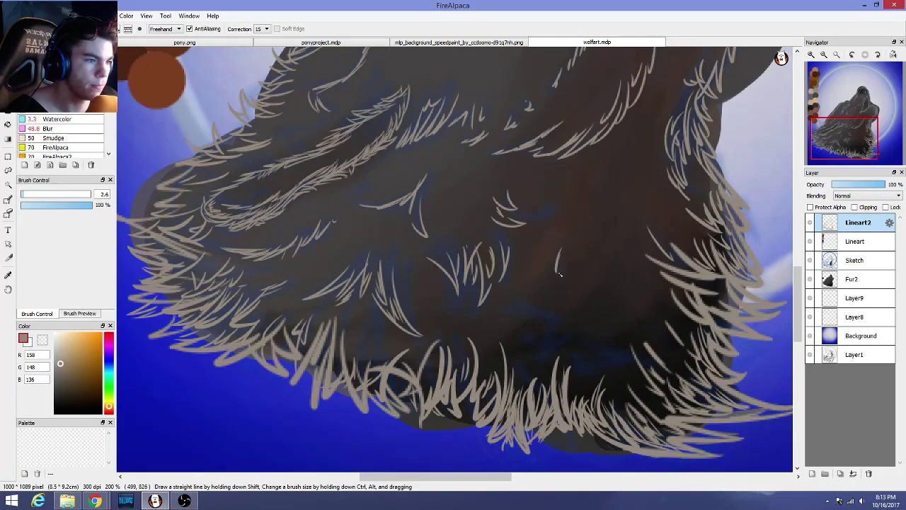
pyautogui.moveTo(559, 276); pyautogui.dragTo(564, 256)
pyautogui.hotkey('ctrl', 'z')
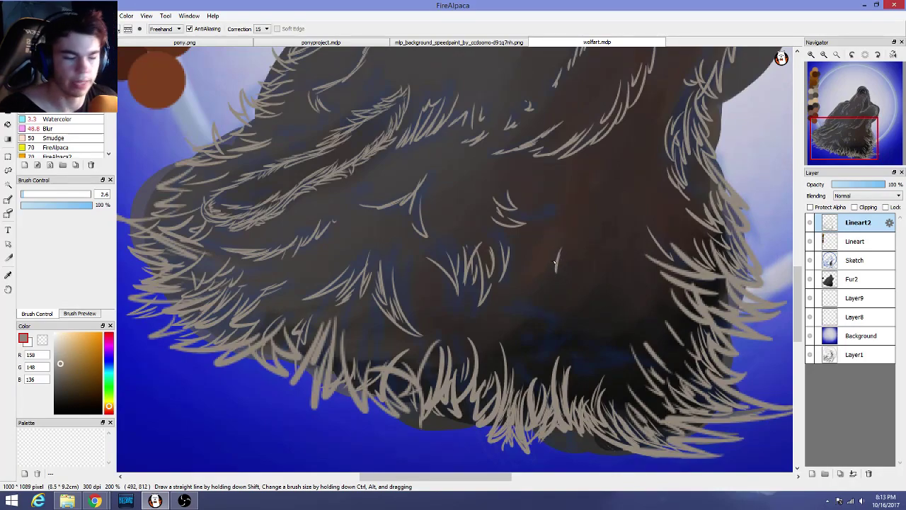
pyautogui.scroll(3, 553, 261)
pyautogui.moveTo(564, 296); pyautogui.dragTo(563, 245)
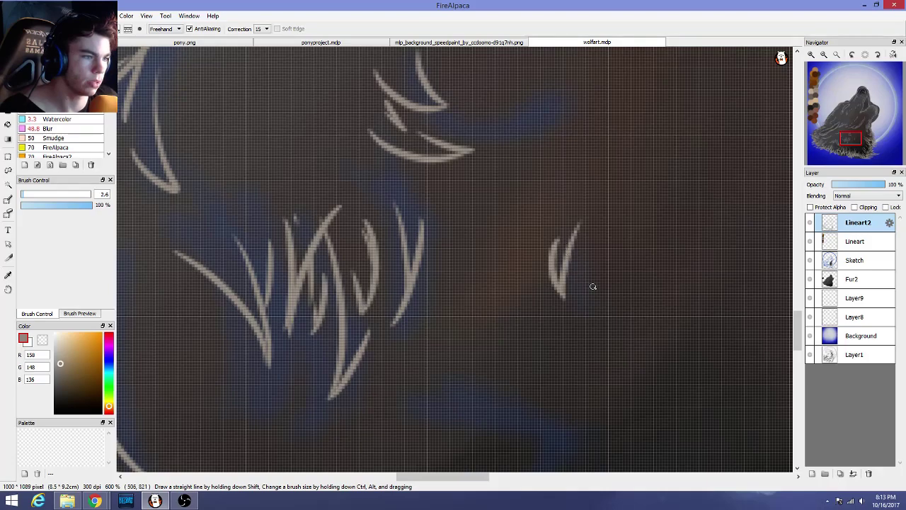
pyautogui.hotkey('ctrl', 'z')
pyautogui.moveTo(585, 204)
pyautogui.mouseDown()
pyautogui.moveTo(593, 303)
pyautogui.moveTo(557, 267)
pyautogui.moveTo(606, 239)
pyautogui.mouseUp()
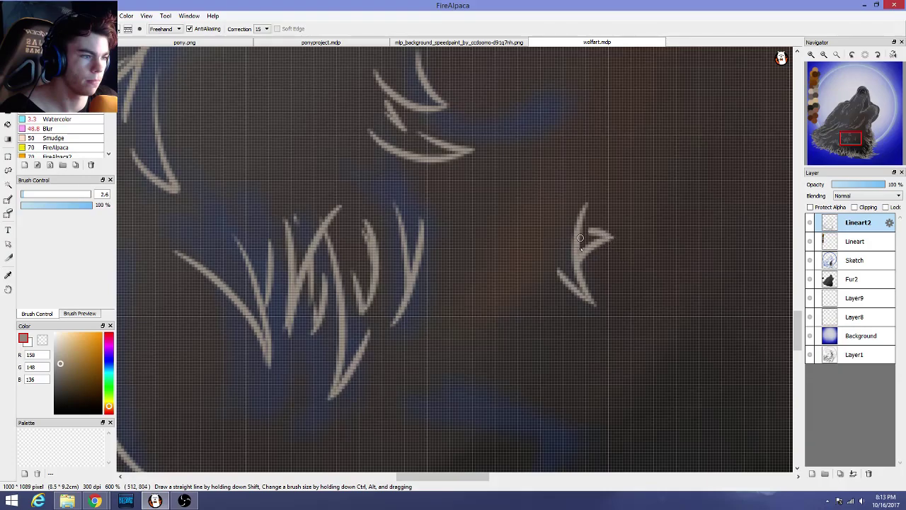
# Hide the Background and Fur2 layers so the line art shows against the transparent canvas
pyautogui.scroll(-3, 654, 269)
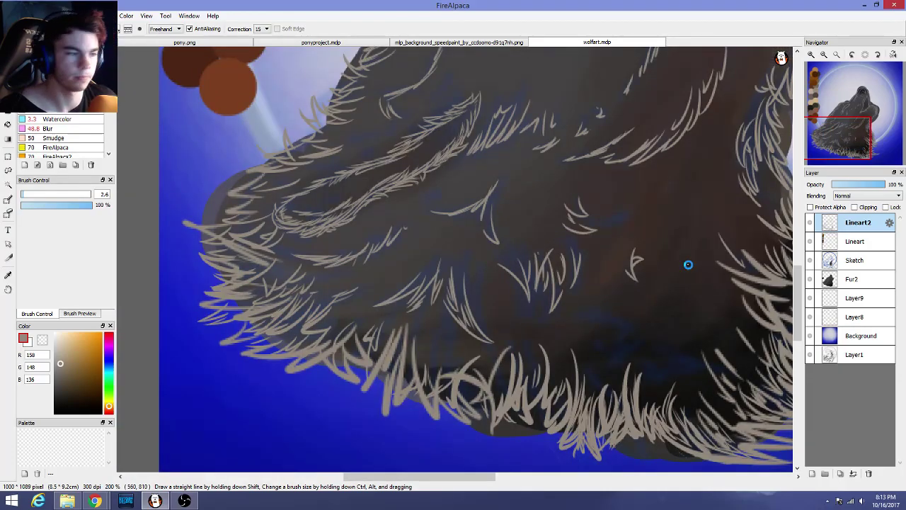
pyautogui.scroll(-1, 686, 264)
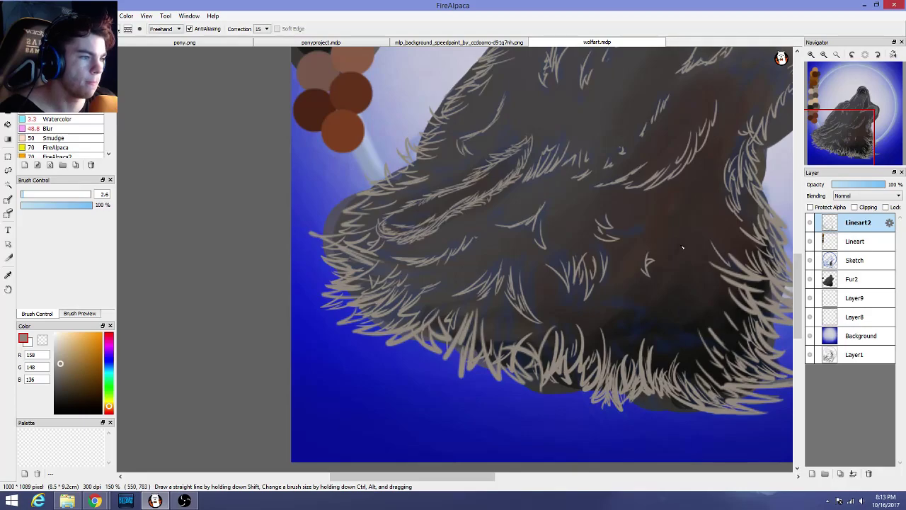
pyautogui.scroll(-1, 682, 247)
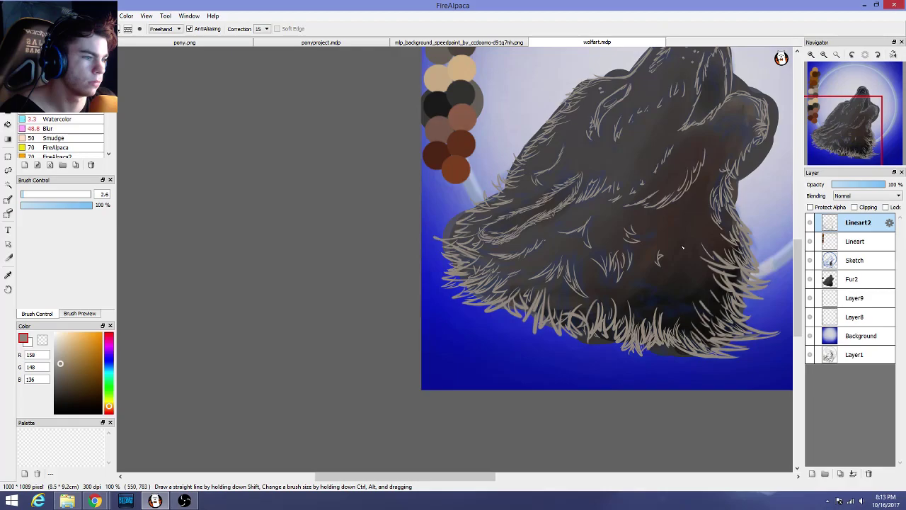
pyautogui.scroll(-3, 684, 247)
pyautogui.scroll(4, 683, 247)
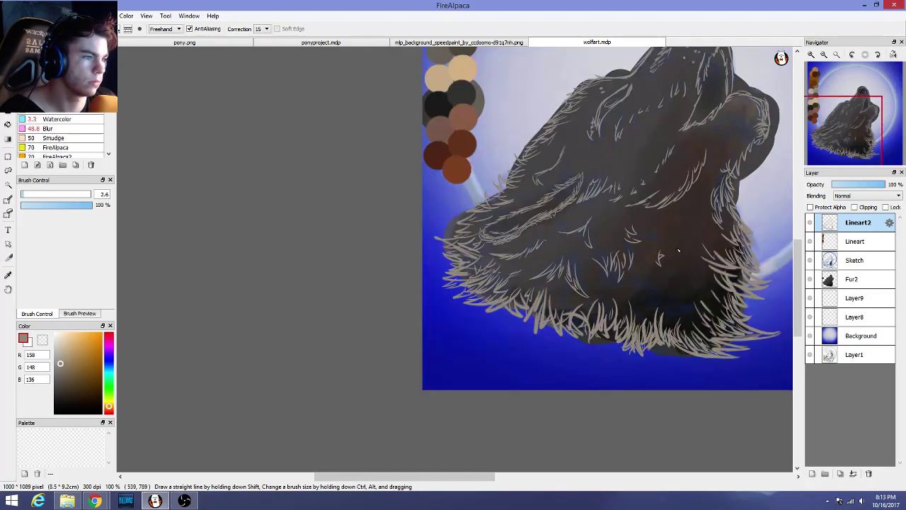
pyautogui.scroll(2, 801, 279)
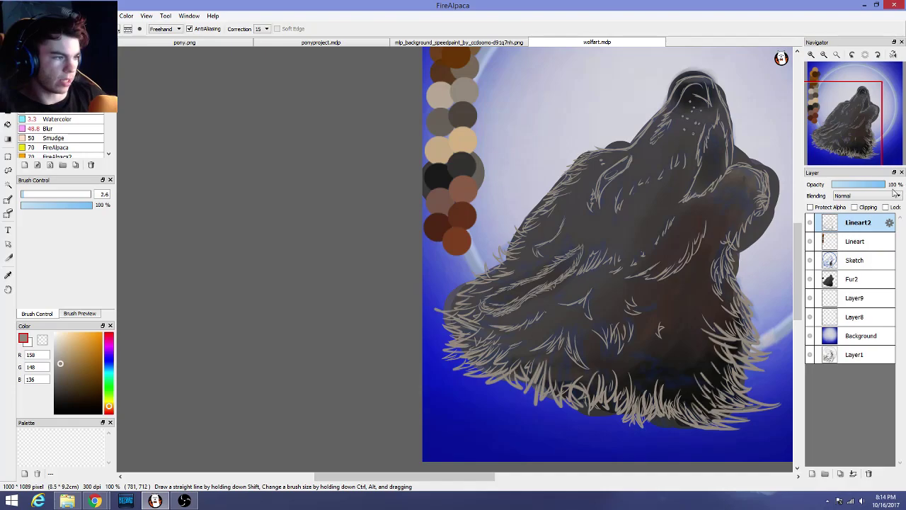
pyautogui.click(811, 336)
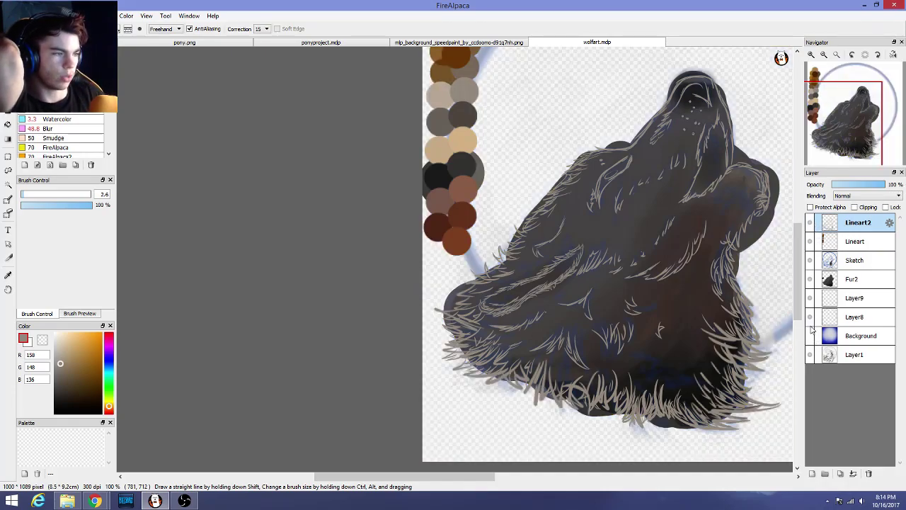
pyautogui.click(810, 279)
pyautogui.scroll(-1, 707, 322)
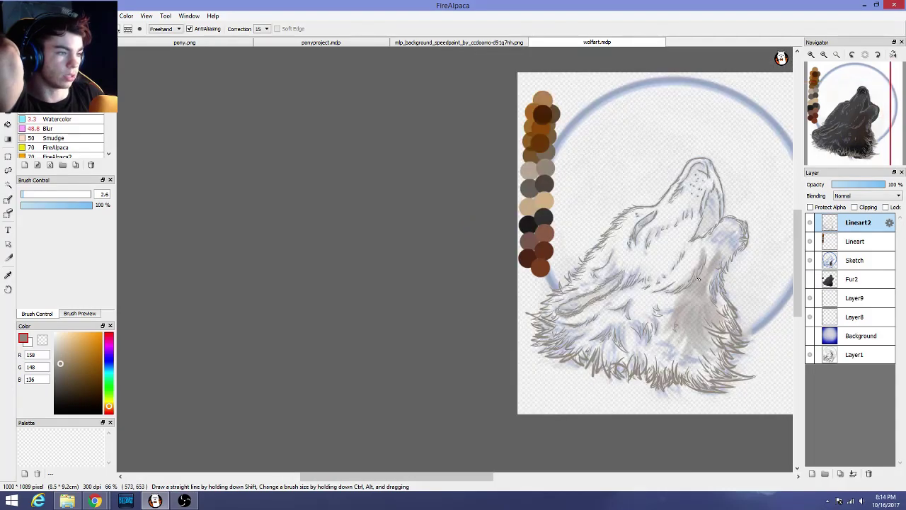
# Add a short curved fur stroke to the small tuft between the ear and the back of the head
pyautogui.scroll(4, 698, 280)
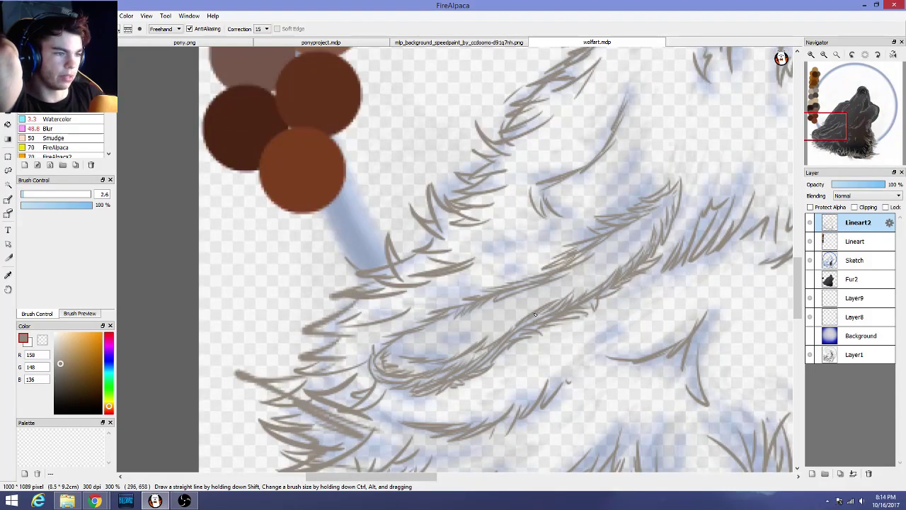
pyautogui.scroll(-1, 570, 291)
pyautogui.scroll(-4, 571, 291)
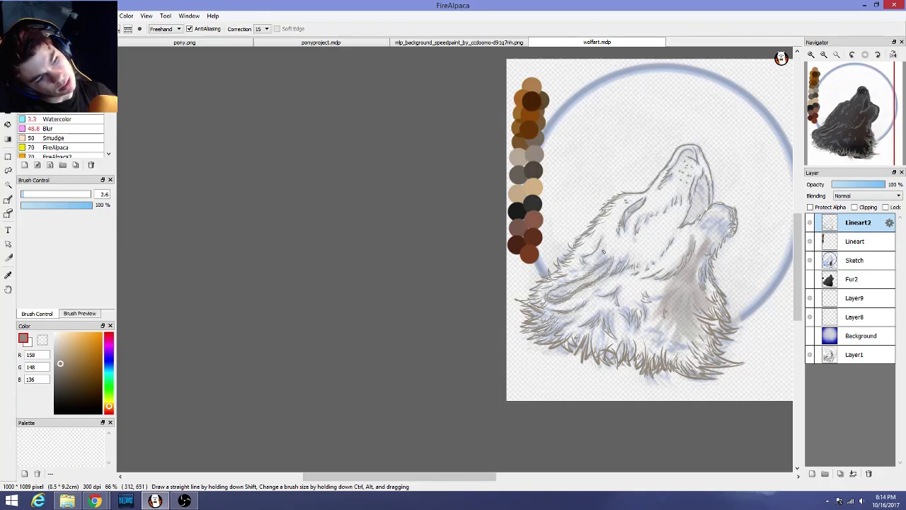
pyautogui.scroll(-1, 600, 251)
pyautogui.scroll(5, 598, 251)
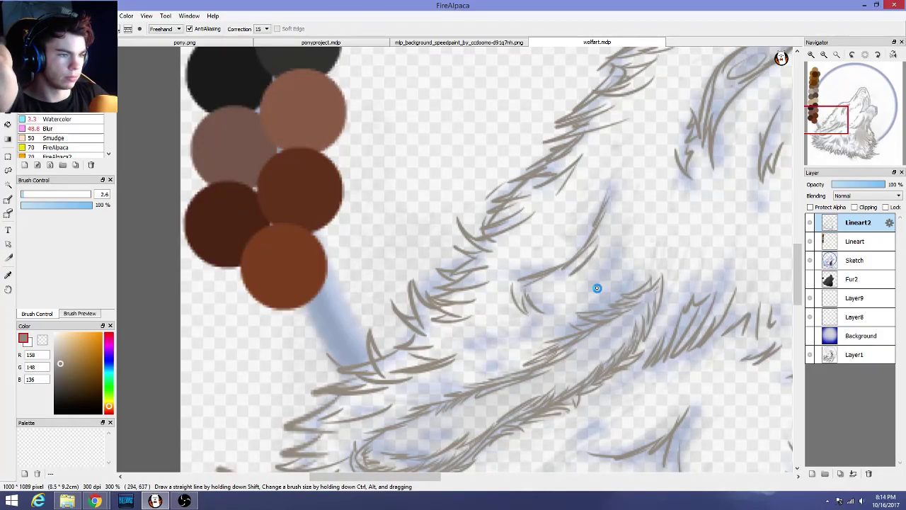
pyautogui.scroll(-2, 598, 288)
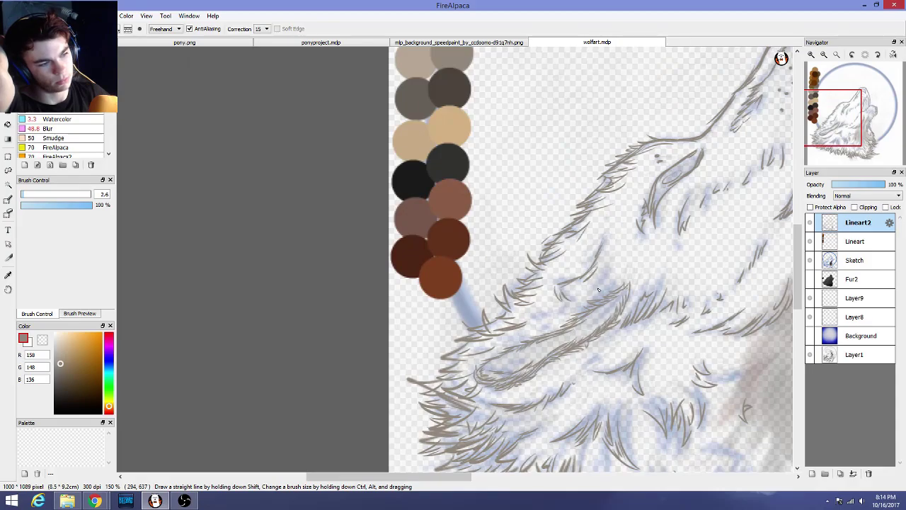
pyautogui.scroll(4, 591, 289)
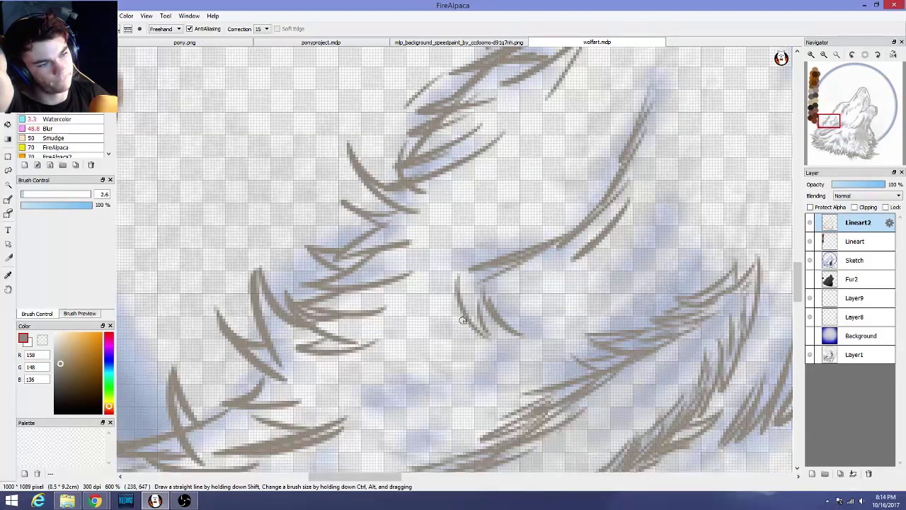
pyautogui.moveTo(464, 324); pyautogui.dragTo(494, 354)
pyautogui.scroll(-3, 564, 345)
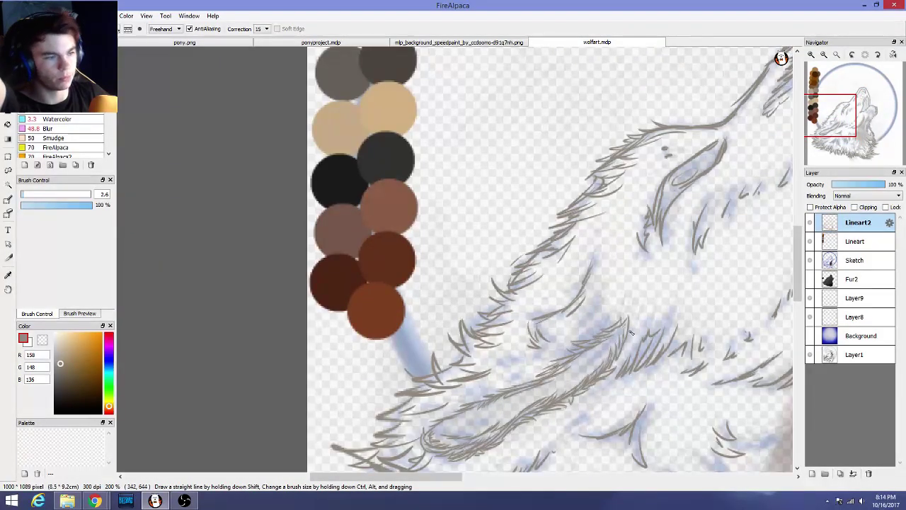
pyautogui.scroll(-1, 634, 332)
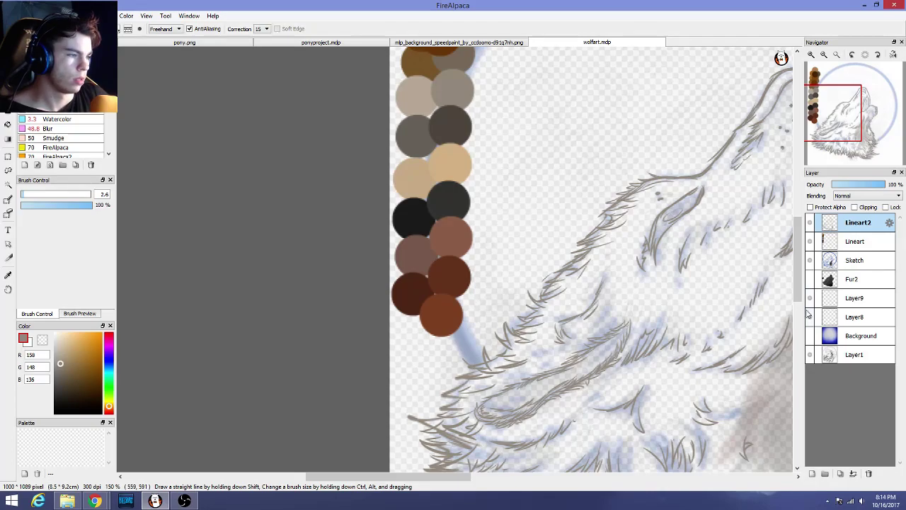
# Hide the Sketch and Lineart layers, briefly previewing the line art over the Background layer
pyautogui.click(810, 260)
pyautogui.scroll(-3, 678, 321)
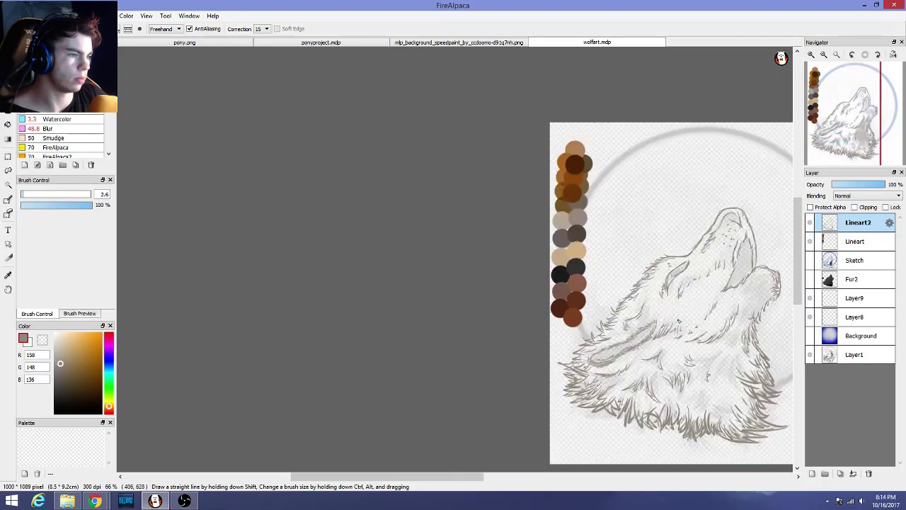
pyautogui.scroll(-1, 677, 321)
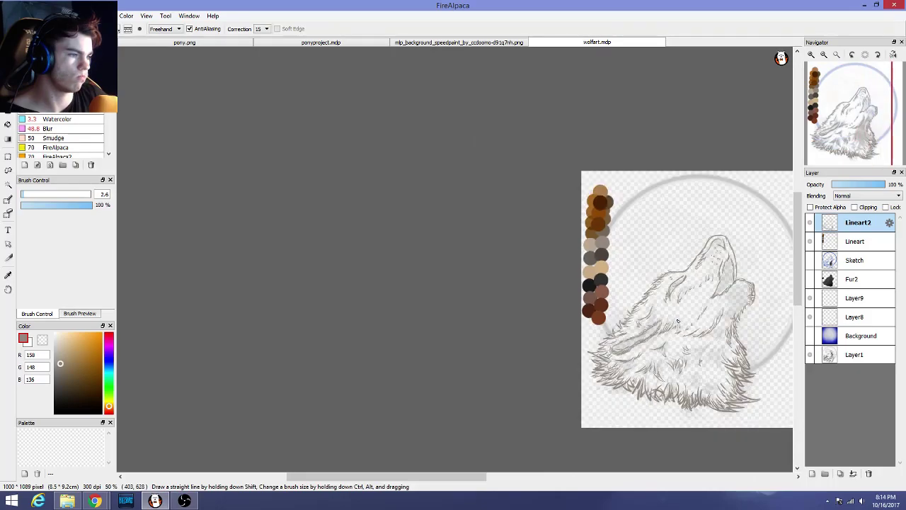
pyautogui.click(810, 337)
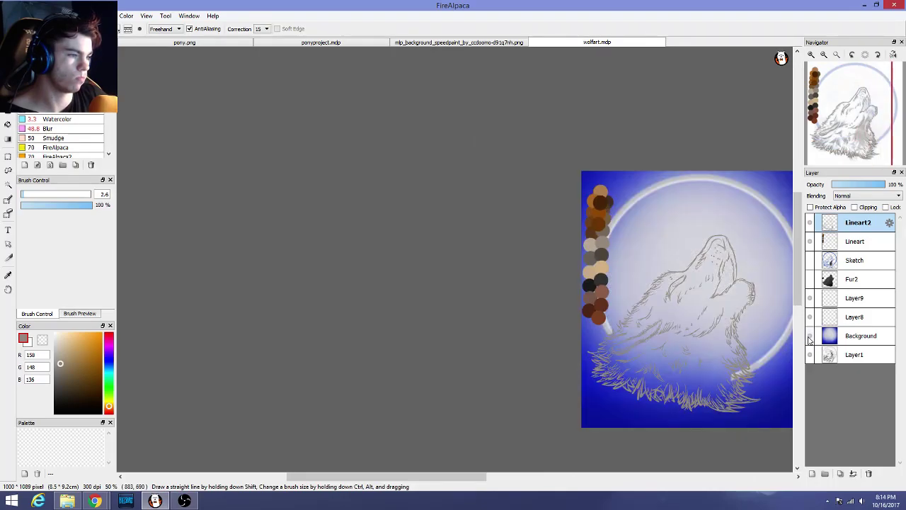
pyautogui.click(810, 337)
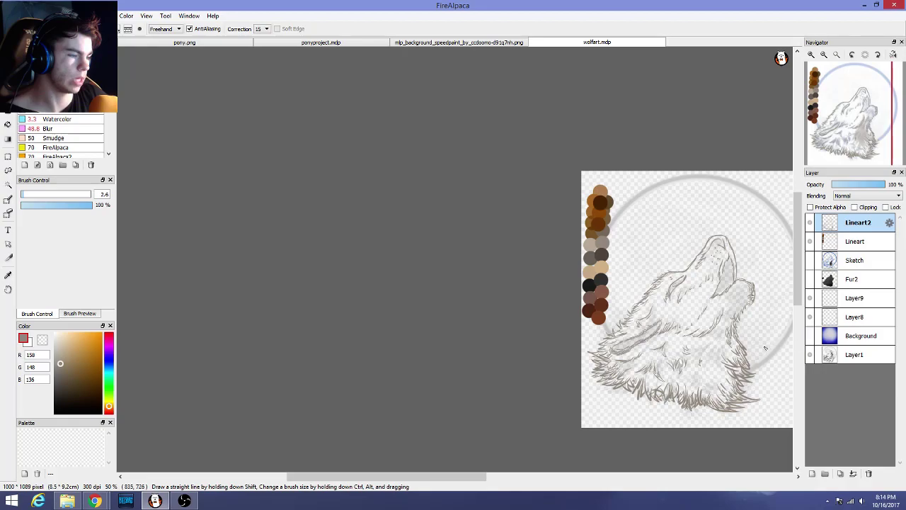
pyautogui.scroll(1, 702, 391)
pyautogui.moveTo(423, 478); pyautogui.dragTo(483, 478)
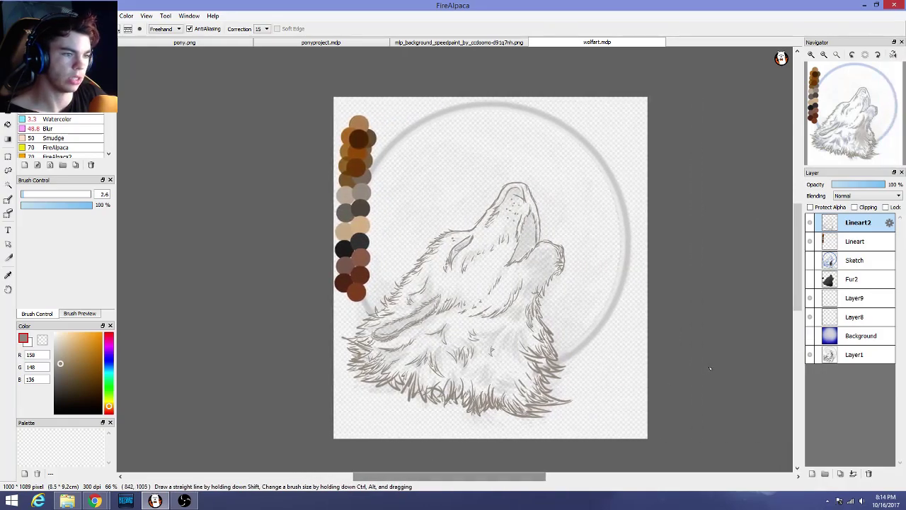
pyautogui.click(810, 241)
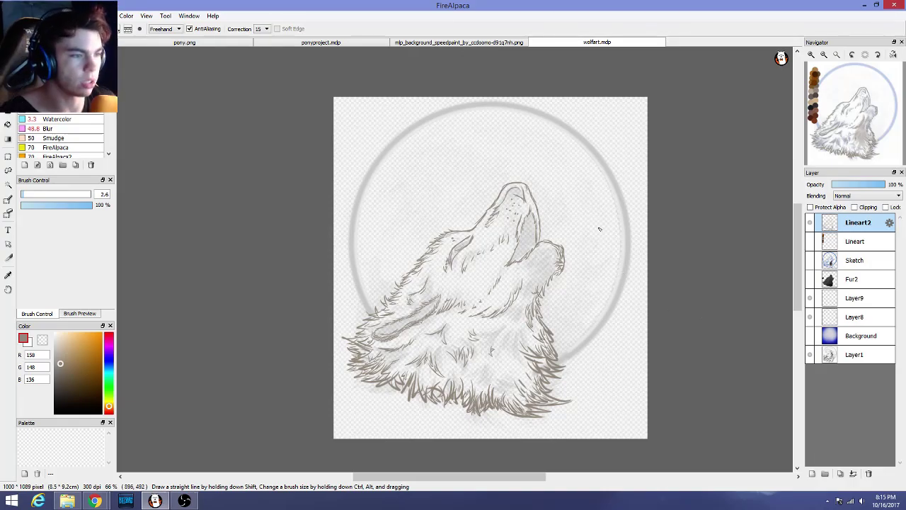
# Try thickening the full oval iris outline inside the wolf's eye, and undo both strokes
pyautogui.scroll(2, 471, 247)
pyautogui.scroll(2, 471, 248)
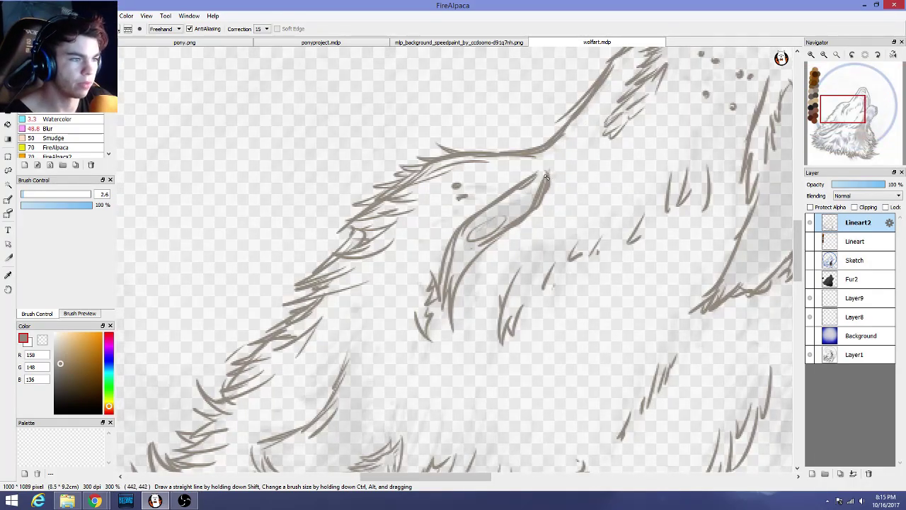
pyautogui.scroll(-4, 526, 177)
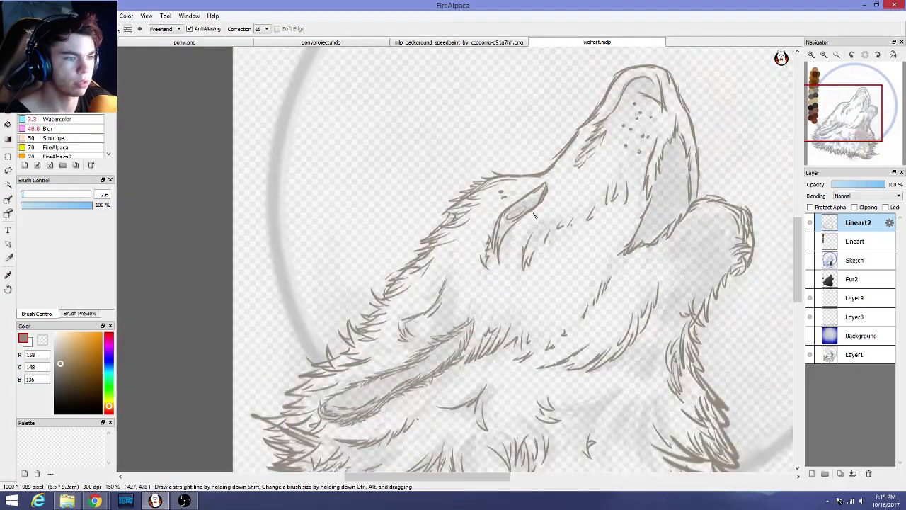
pyautogui.scroll(6, 495, 183)
pyautogui.moveTo(483, 187)
pyautogui.mouseDown()
pyautogui.moveTo(431, 204)
pyautogui.moveTo(440, 214)
pyautogui.moveTo(425, 227)
pyautogui.moveTo(446, 229)
pyautogui.moveTo(504, 202)
pyautogui.mouseUp()
pyautogui.moveTo(510, 183); pyautogui.dragTo(476, 203)
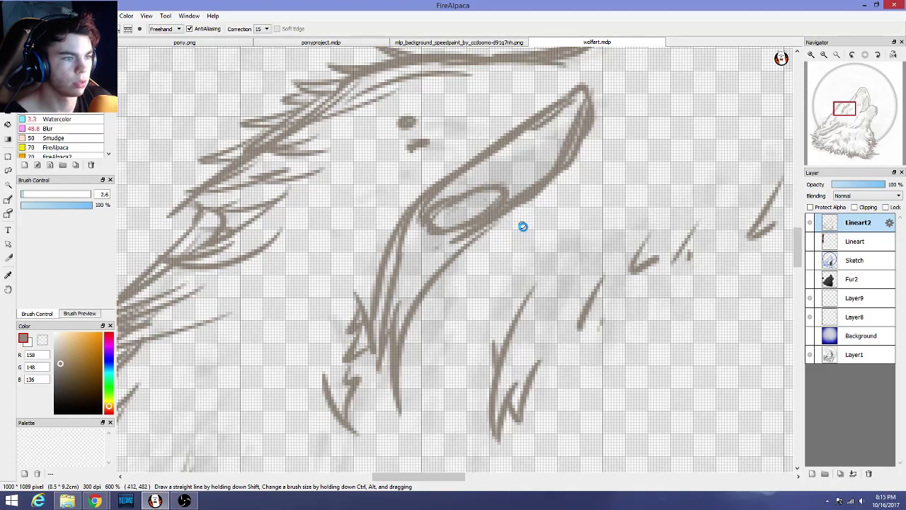
pyautogui.scroll(-5, 521, 226)
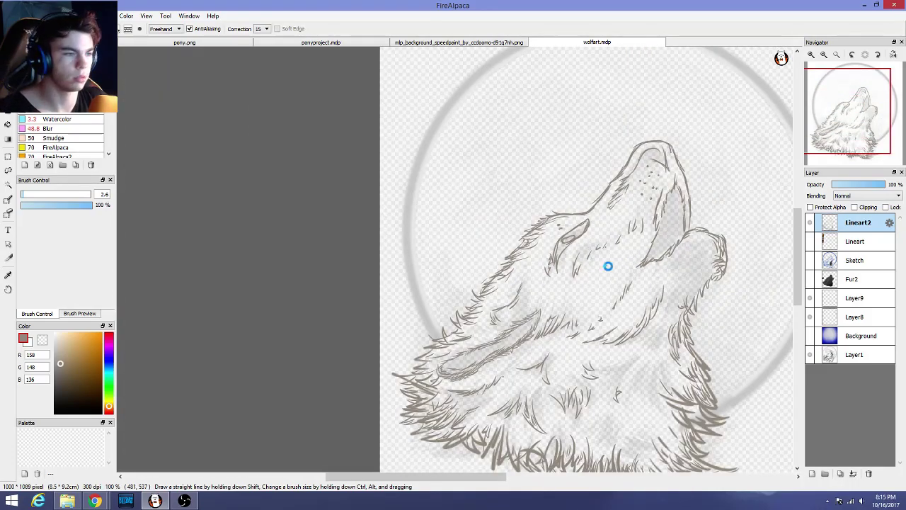
pyautogui.scroll(-1, 649, 264)
pyautogui.scroll(3, 655, 262)
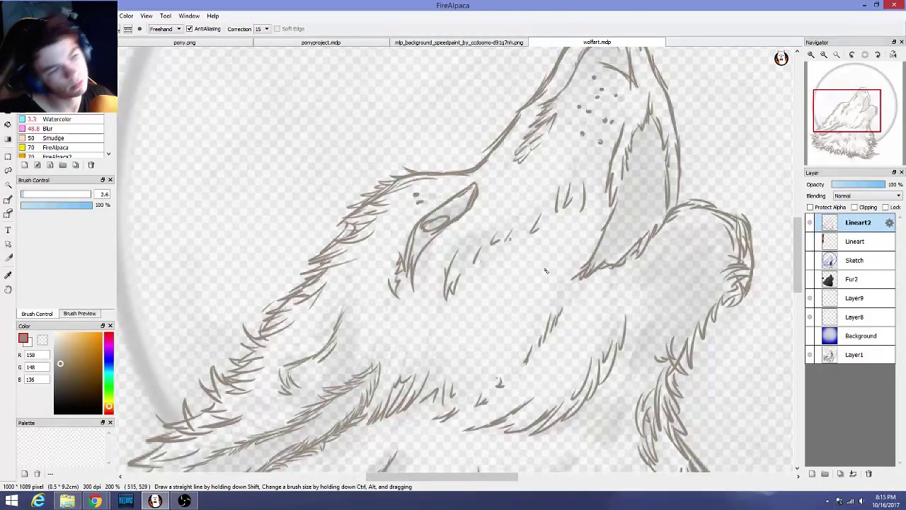
pyautogui.scroll(2, 545, 270)
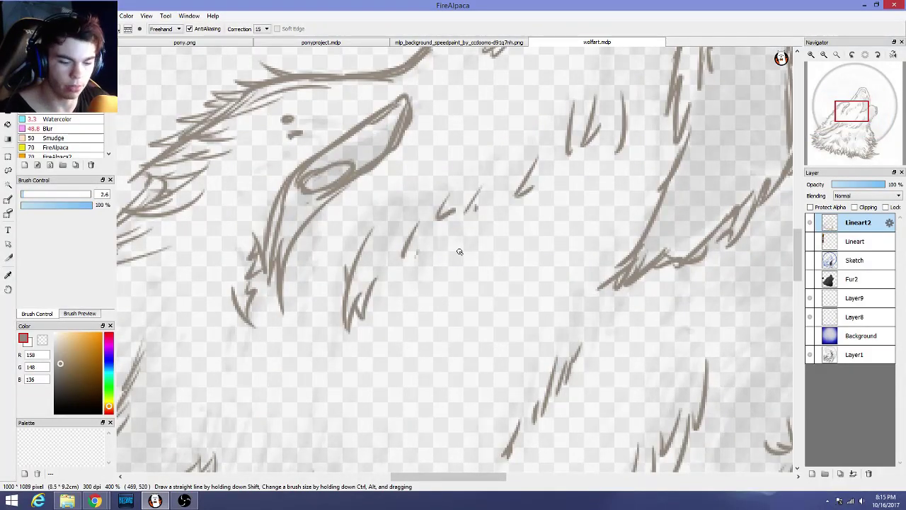
pyautogui.hotkey('ctrl', 'z')
pyautogui.hotkey('ctrl', 'z')
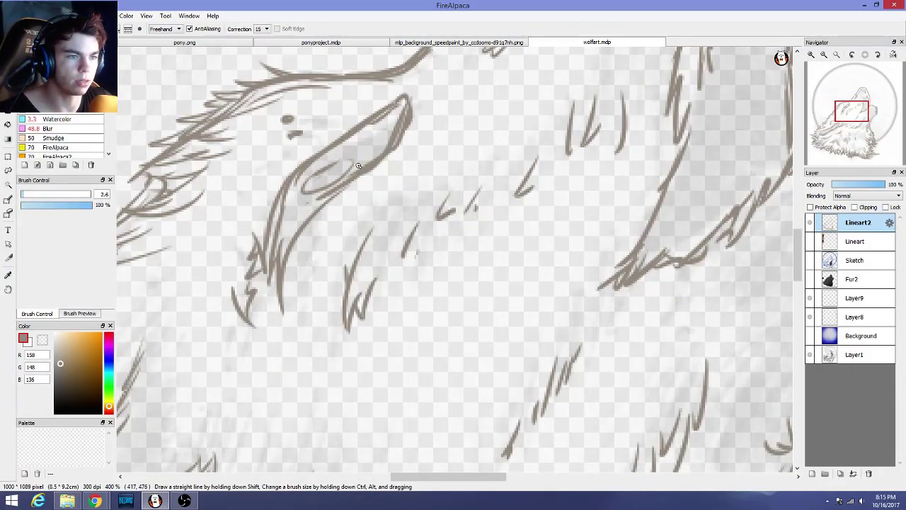
# Darken the iris with a short curved stroke inside the wolf's eye
pyautogui.moveTo(338, 162)
pyautogui.mouseDown()
pyautogui.moveTo(301, 188)
pyautogui.moveTo(347, 165)
pyautogui.mouseUp()
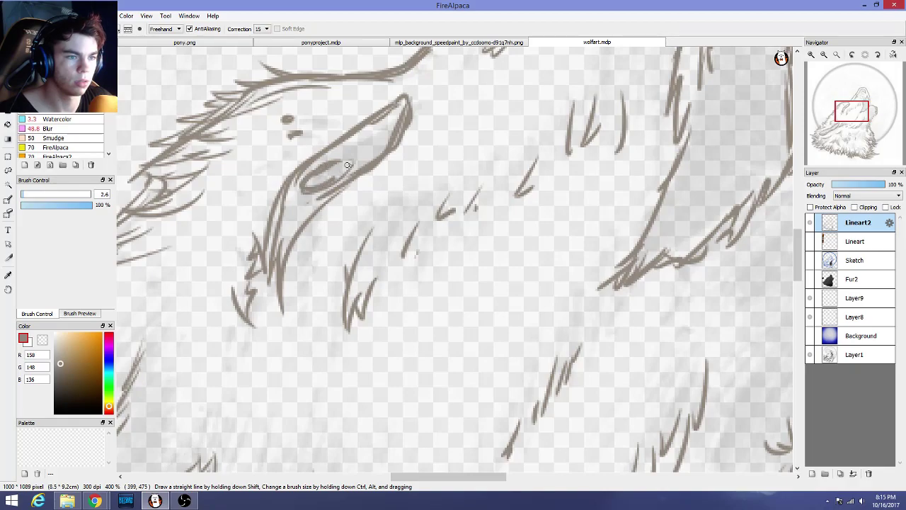
pyautogui.scroll(-4, 361, 170)
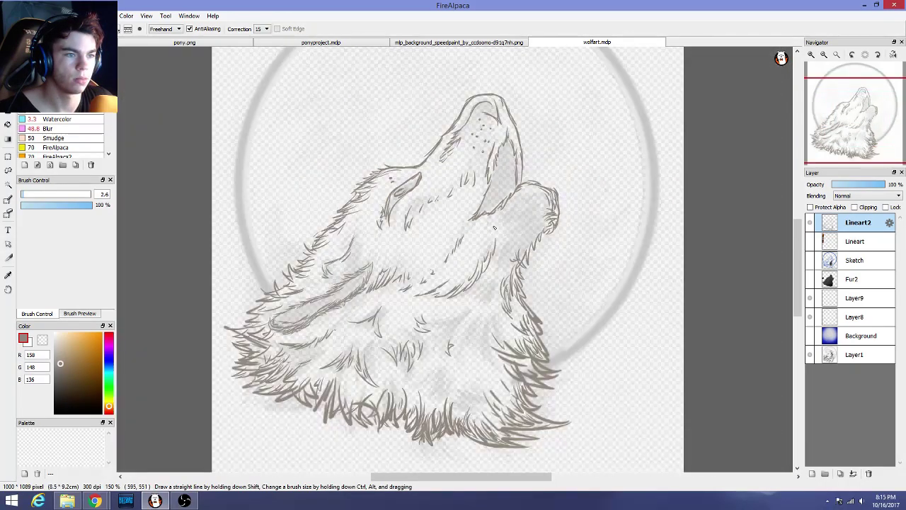
pyautogui.scroll(-1, 497, 231)
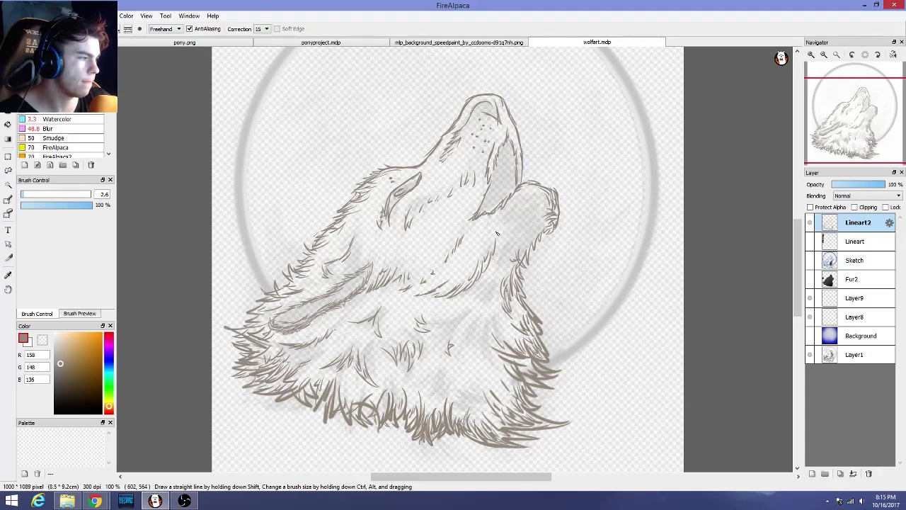
pyautogui.scroll(-1, 497, 233)
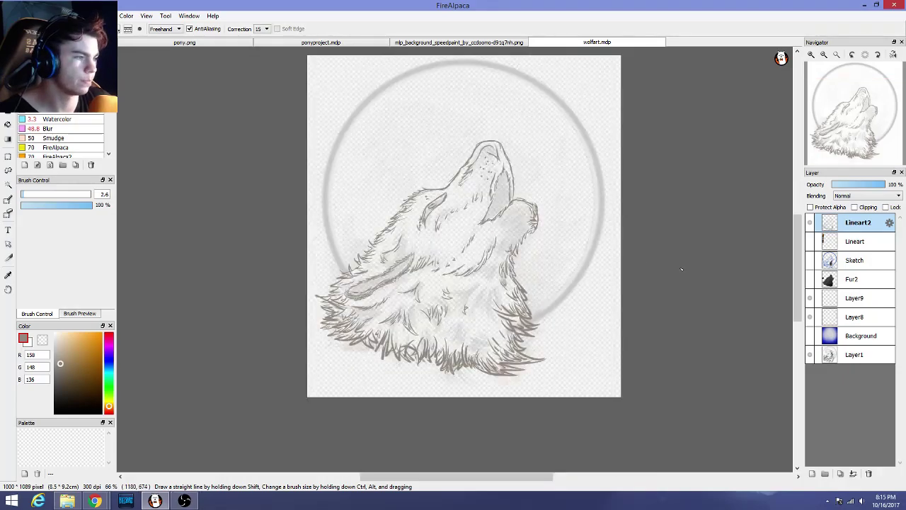
# Show the Sketch layer again and make it the active layer
pyautogui.scroll(1, 615, 274)
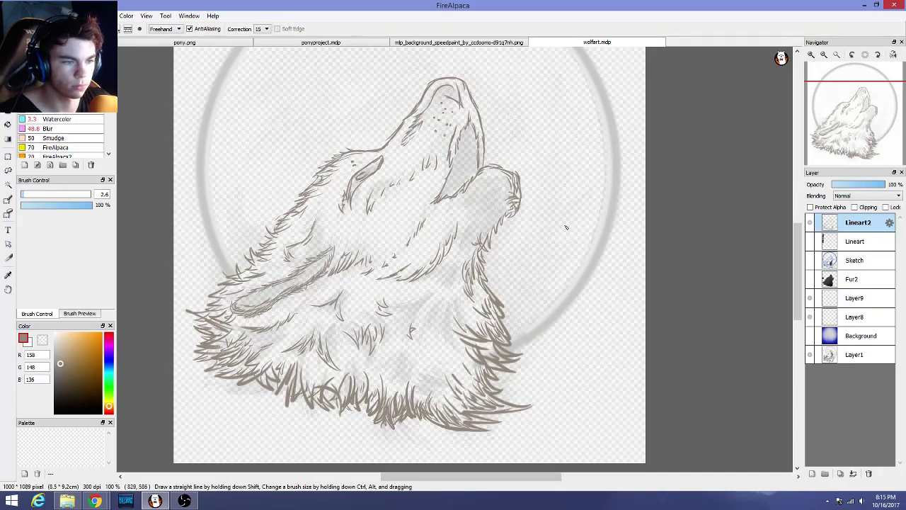
pyautogui.click(811, 261)
pyautogui.click(811, 260)
pyautogui.click(810, 261)
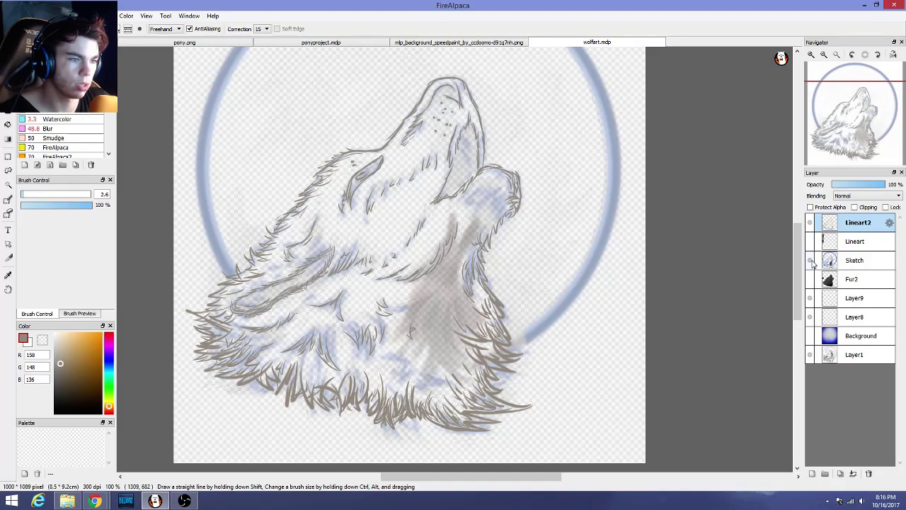
pyautogui.click(855, 261)
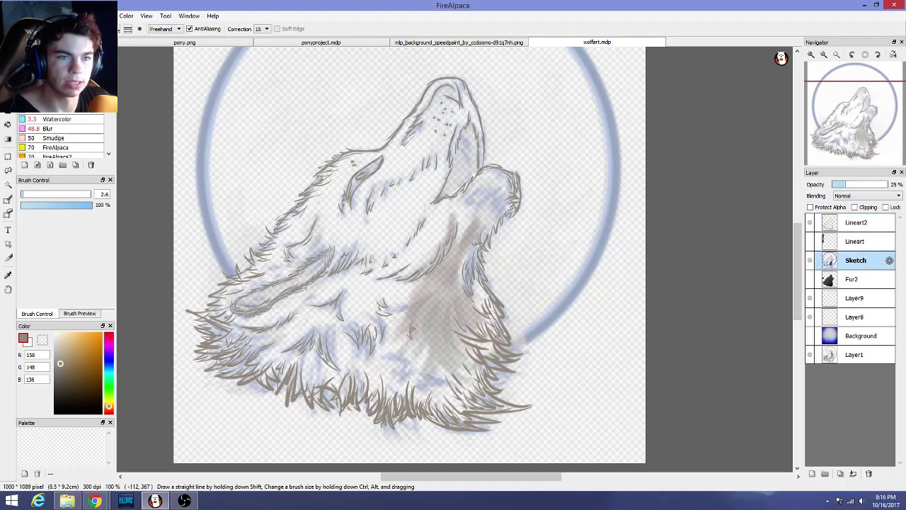
# Erase the brownish shading on the wolf's throat and chest in the Sketch layer, using a size 48 eraser at 83% and 55% opacity
pyautogui.click(60, 110)
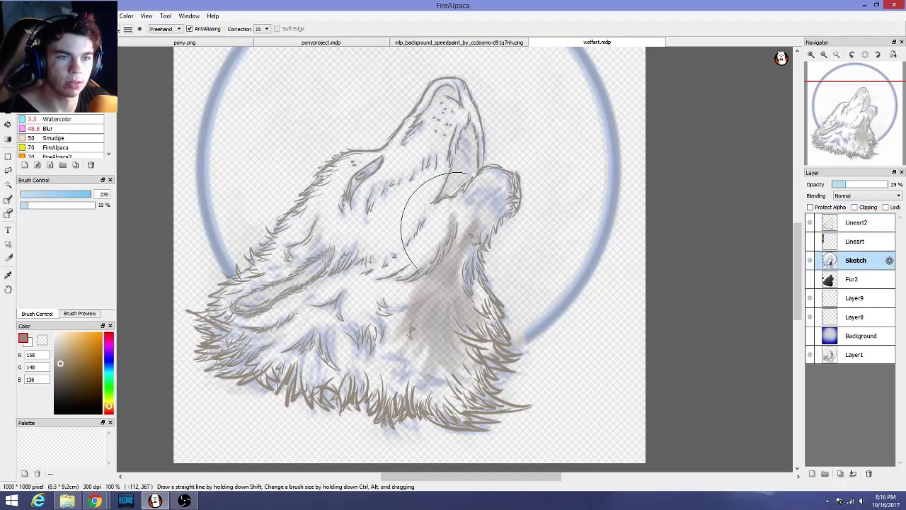
pyautogui.click(49, 194)
pyautogui.moveTo(50, 194); pyautogui.dragTo(73, 194)
pyautogui.moveTo(75, 205); pyautogui.dragTo(84, 205)
pyautogui.moveTo(451, 226)
pyautogui.mouseDown()
pyautogui.moveTo(451, 250)
pyautogui.moveTo(469, 240)
pyautogui.moveTo(453, 287)
pyautogui.moveTo(464, 312)
pyautogui.moveTo(460, 363)
pyautogui.moveTo(431, 348)
pyautogui.moveTo(429, 358)
pyautogui.moveTo(409, 323)
pyautogui.moveTo(430, 287)
pyautogui.moveTo(443, 311)
pyautogui.moveTo(449, 285)
pyautogui.moveTo(445, 331)
pyautogui.moveTo(473, 238)
pyautogui.moveTo(469, 288)
pyautogui.mouseUp()
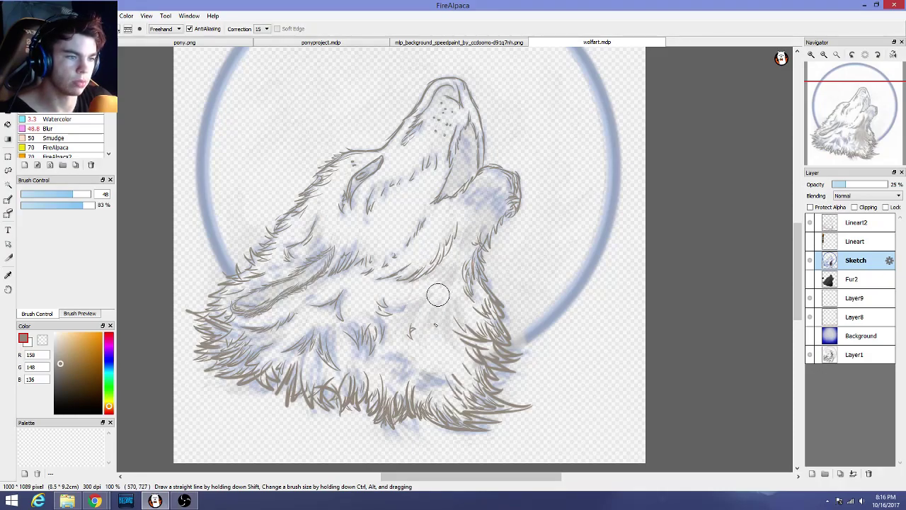
pyautogui.moveTo(90, 206); pyautogui.dragTo(61, 205)
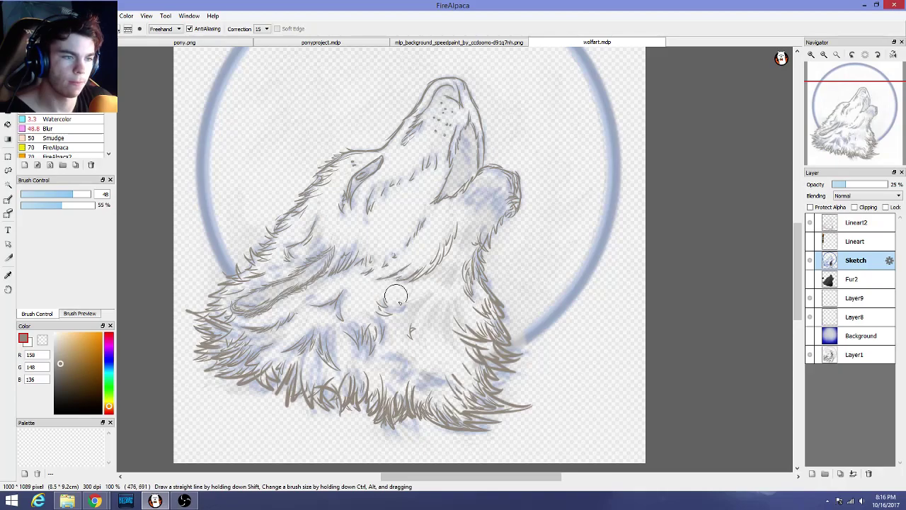
pyautogui.moveTo(423, 296)
pyautogui.mouseDown()
pyautogui.moveTo(432, 323)
pyautogui.moveTo(448, 321)
pyautogui.moveTo(447, 249)
pyautogui.moveTo(479, 290)
pyautogui.mouseUp()
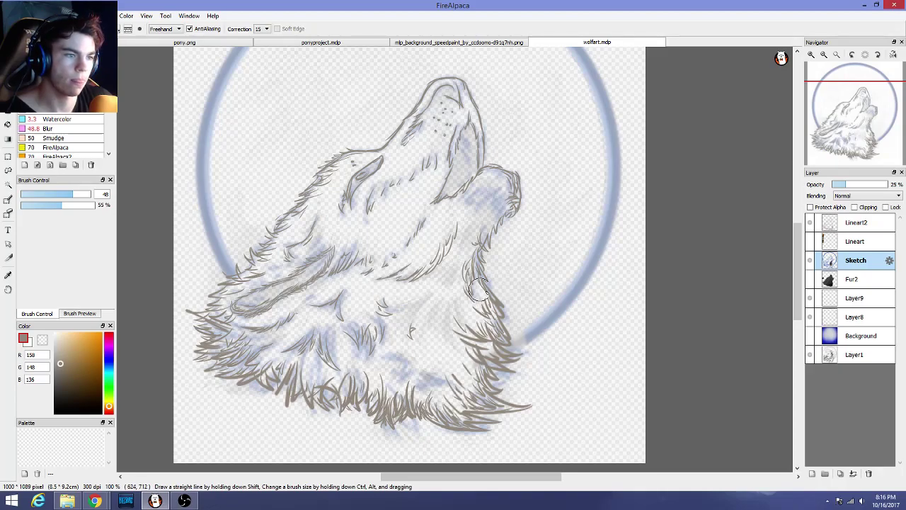
# Briefly preview the Fur2 layer under the line art, and view the whole drawing with it hidden
pyautogui.click(811, 280)
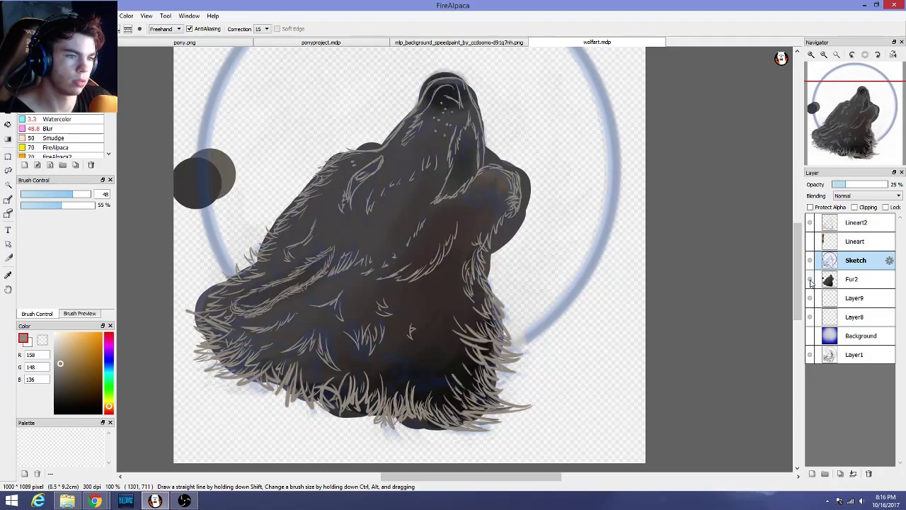
pyautogui.click(811, 281)
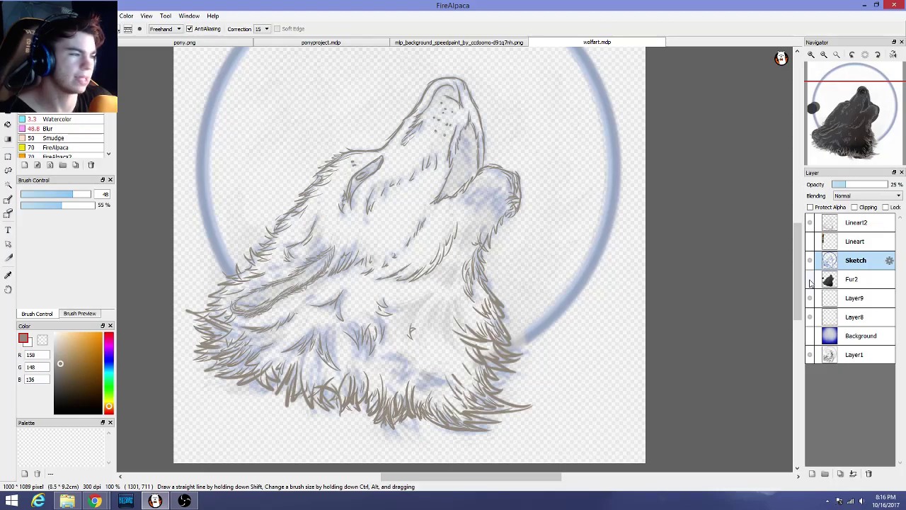
pyautogui.scroll(-3, 658, 299)
pyautogui.scroll(1, 662, 301)
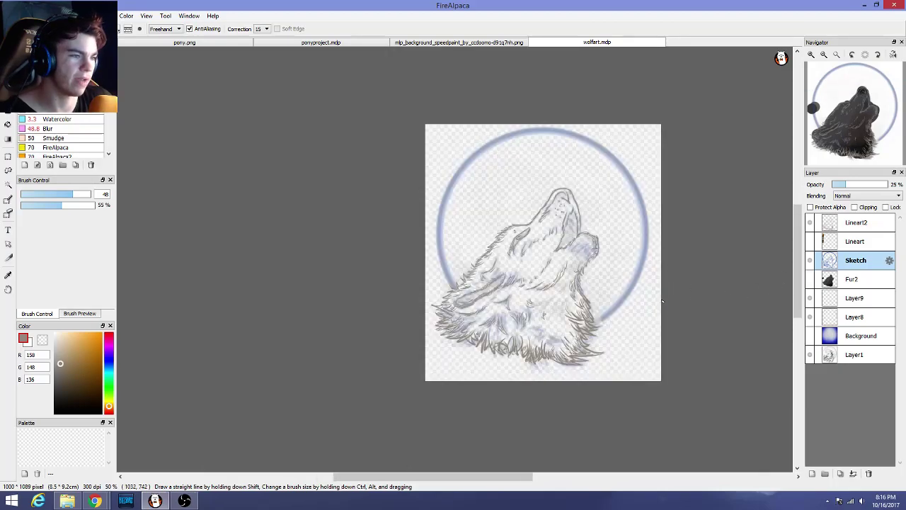
pyautogui.scroll(1, 661, 301)
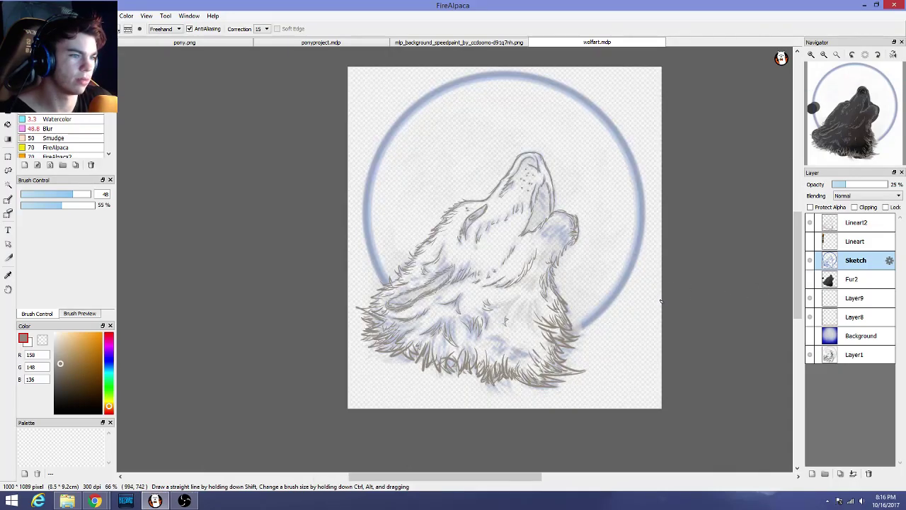
# Show the Background layer and add a new layer directly above it named Background2
pyautogui.click(811, 337)
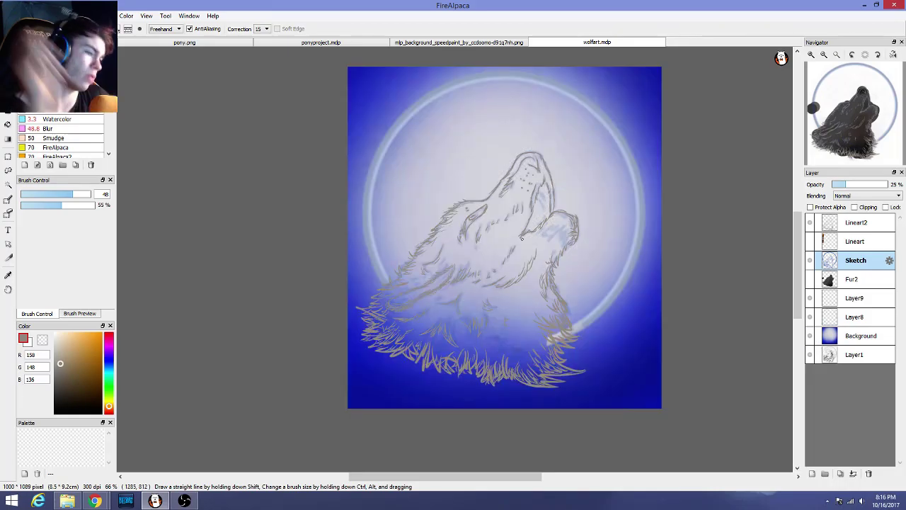
pyautogui.click(869, 339)
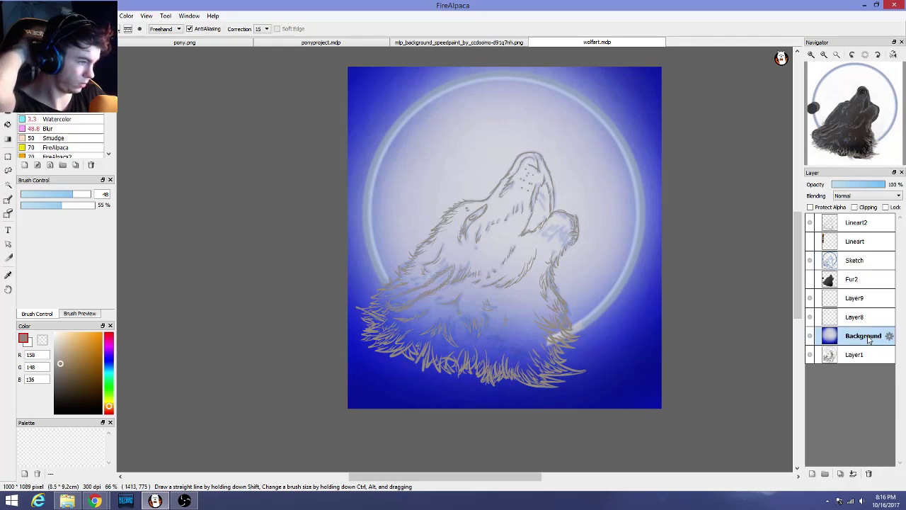
pyautogui.click(44, 16)
pyautogui.click(54, 28)
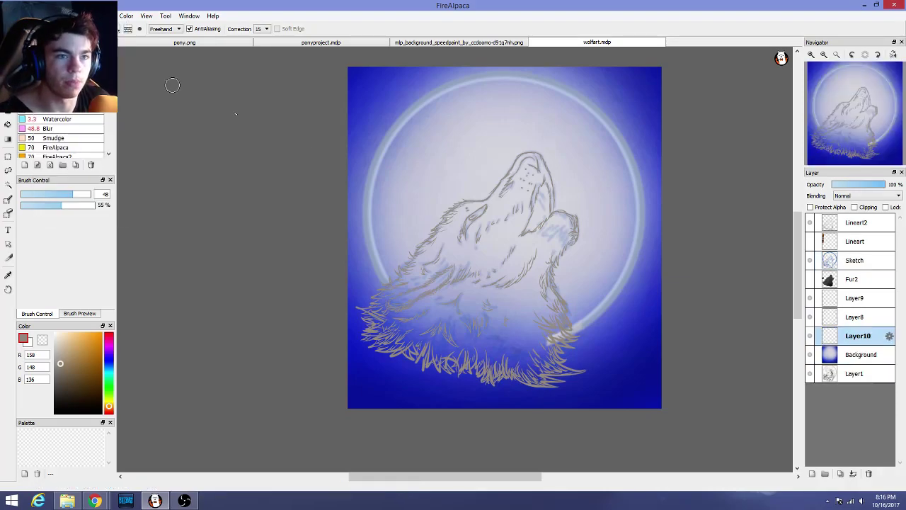
pyautogui.doubleClick(865, 338)
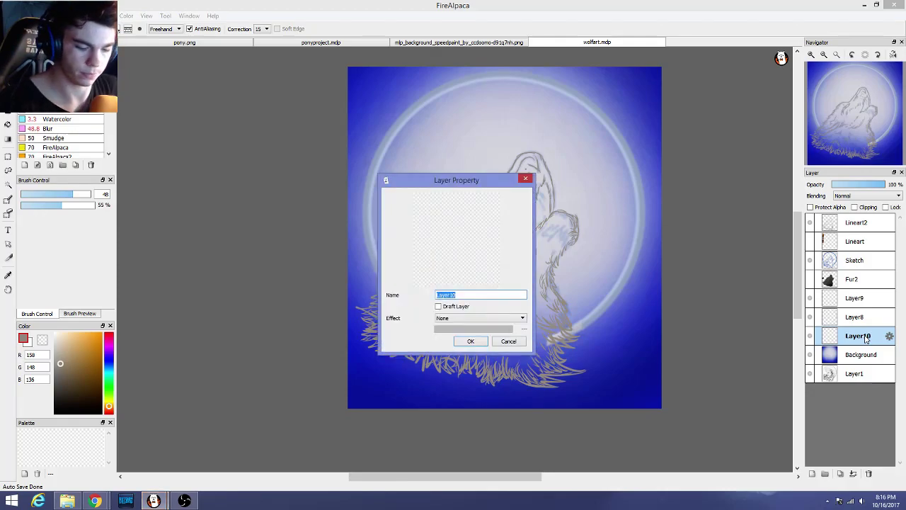
pyautogui.write('Background2')
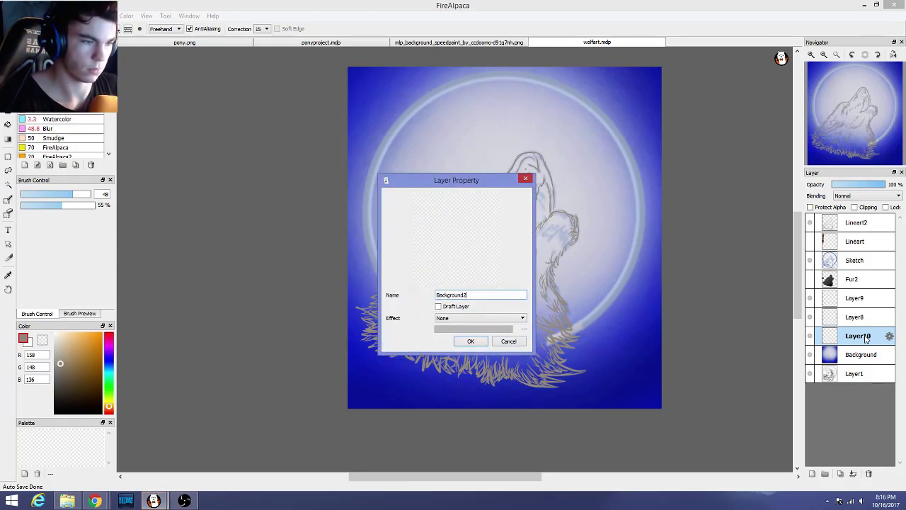
pyautogui.press('Return')
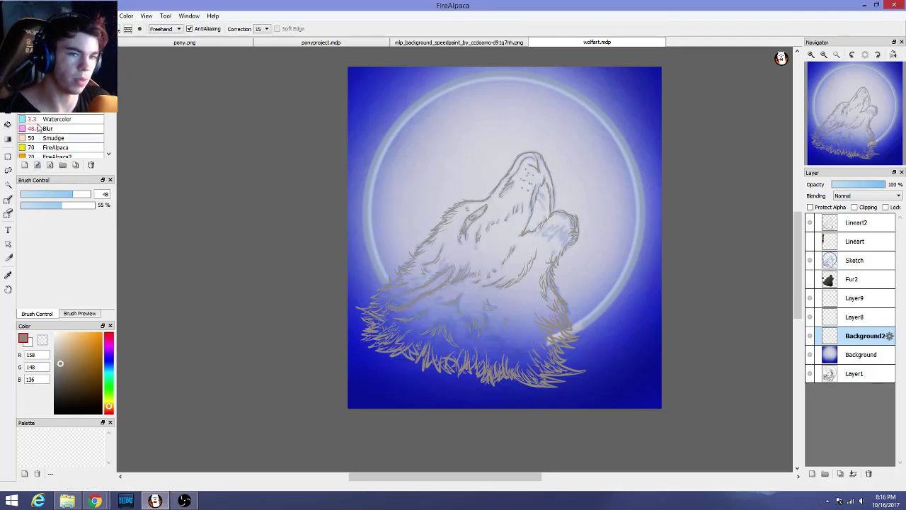
# Cover the whole canvas on Background2 with near-black (RGB 9, 9, 9), using a size 802 brush at 100% opacity
pyautogui.click(61, 109)
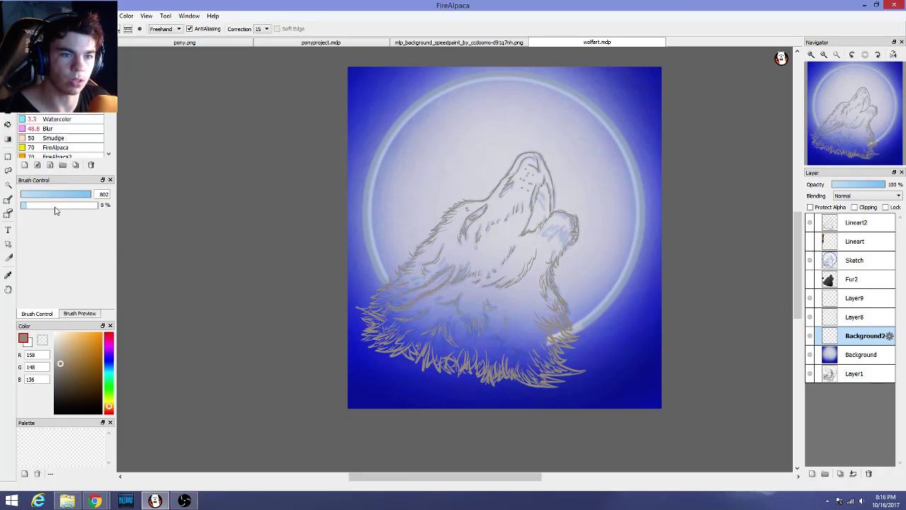
pyautogui.moveTo(56, 207); pyautogui.dragTo(115, 208)
pyautogui.moveTo(61, 395); pyautogui.dragTo(56, 416)
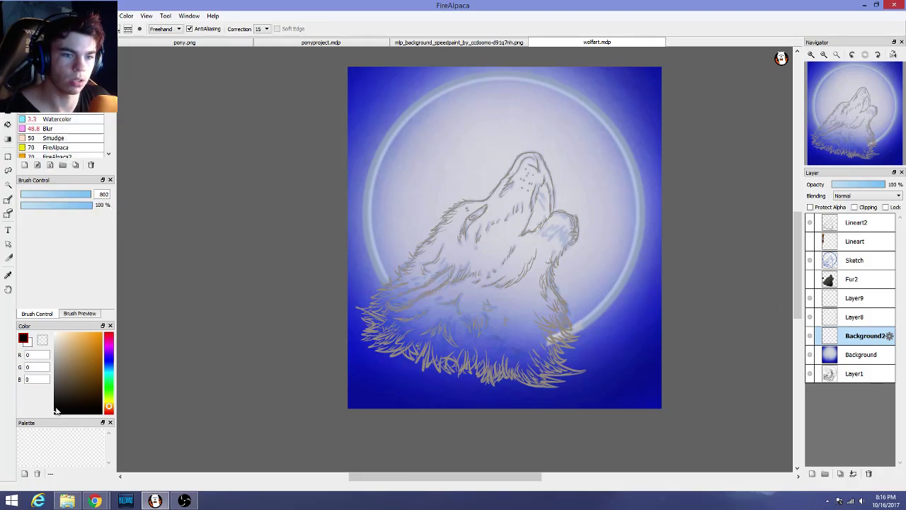
pyautogui.click(55, 410)
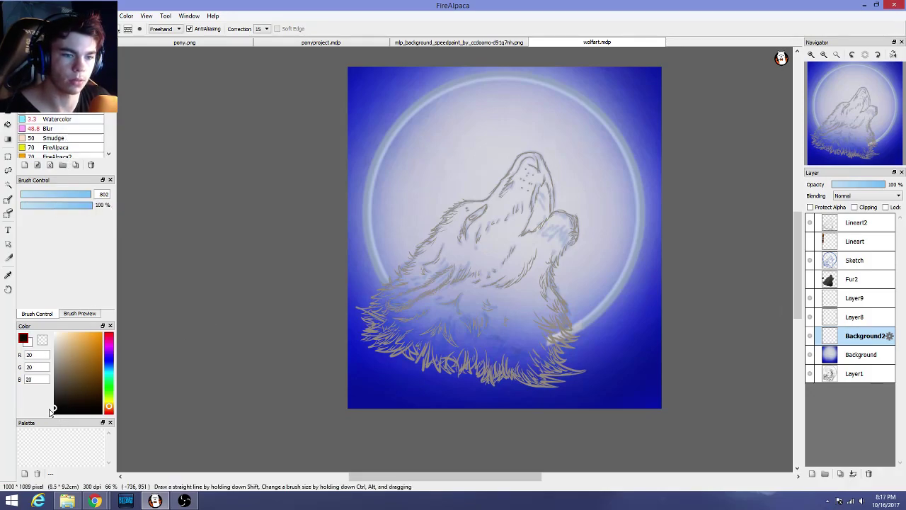
pyautogui.click(363, 76)
pyautogui.moveTo(363, 76)
pyautogui.mouseDown()
pyautogui.moveTo(334, 203)
pyautogui.moveTo(650, 55)
pyautogui.moveTo(338, 276)
pyautogui.moveTo(709, 106)
pyautogui.moveTo(342, 367)
pyautogui.moveTo(770, 189)
pyautogui.moveTo(362, 458)
pyautogui.moveTo(587, 402)
pyautogui.moveTo(701, 393)
pyautogui.moveTo(401, 379)
pyautogui.moveTo(239, 318)
pyautogui.moveTo(284, 73)
pyautogui.mouseUp()
pyautogui.moveTo(406, 150)
pyautogui.mouseDown()
pyautogui.moveTo(598, 88)
pyautogui.moveTo(595, 138)
pyautogui.moveTo(701, 76)
pyautogui.moveTo(658, 388)
pyautogui.mouseUp()
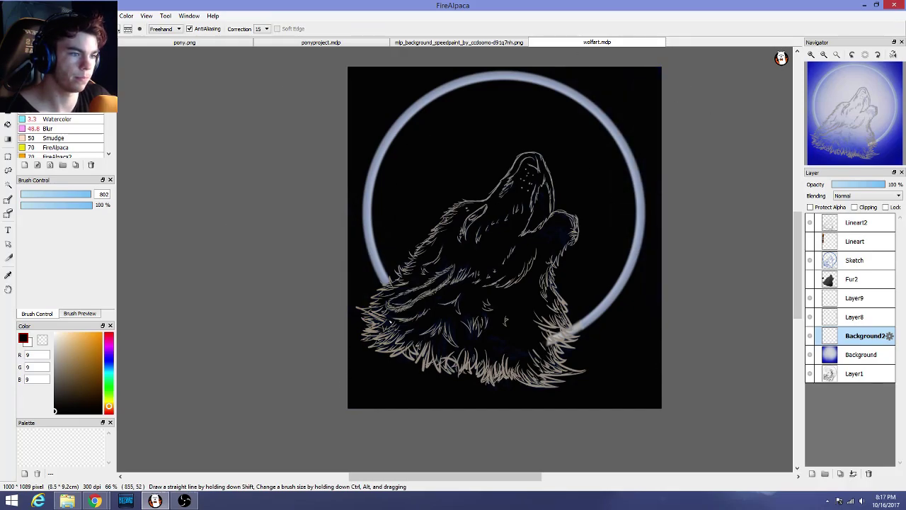
# Inspect the line art against the black background at several zoom levels, toggling the Sketch layer's visibility
pyautogui.scroll(-2, 280, 341)
pyautogui.scroll(2, 299, 342)
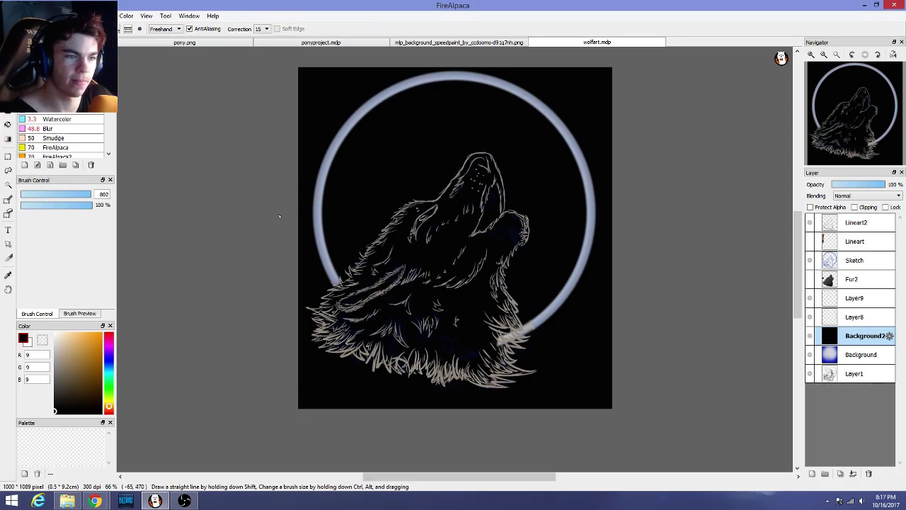
pyautogui.scroll(1, 335, 213)
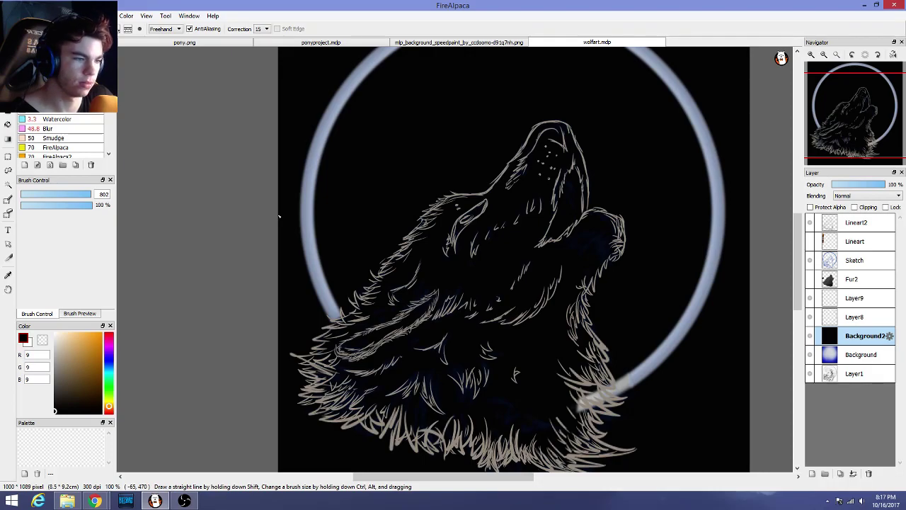
pyautogui.scroll(-2, 278, 217)
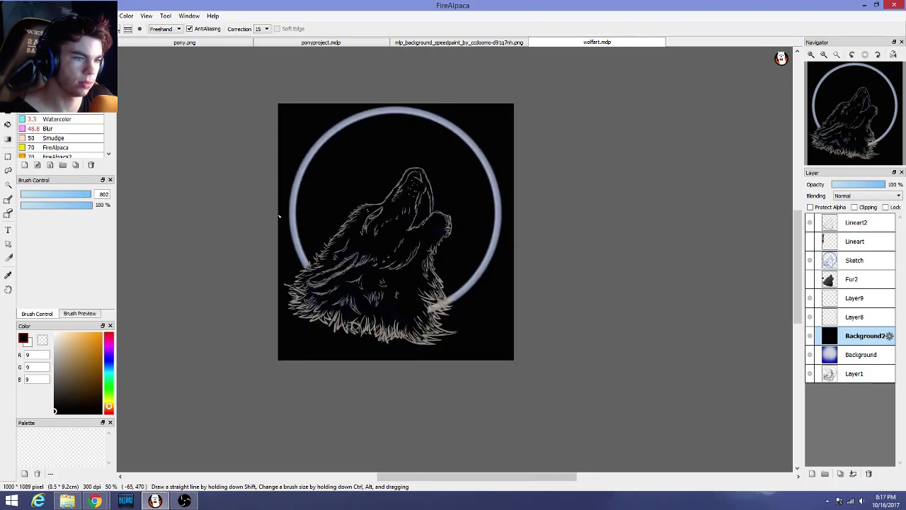
pyautogui.scroll(1, 279, 217)
pyautogui.scroll(1, 279, 217)
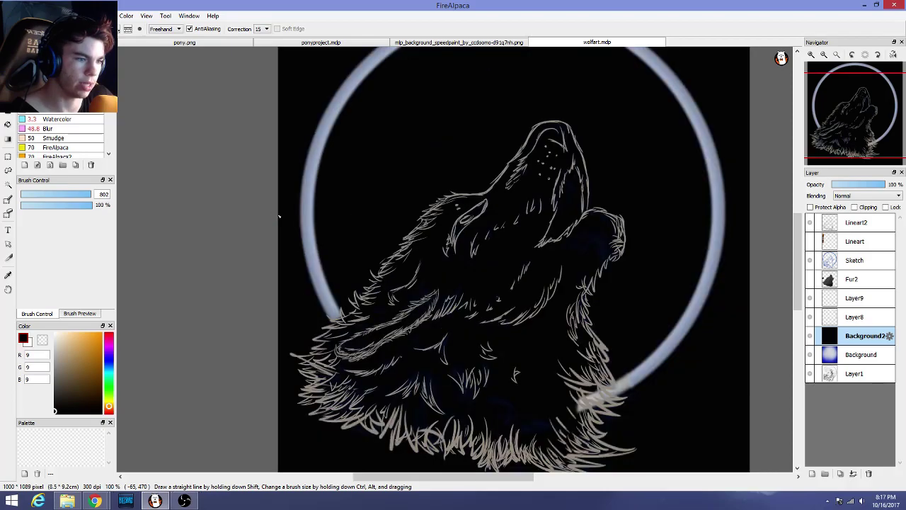
pyautogui.click(855, 260)
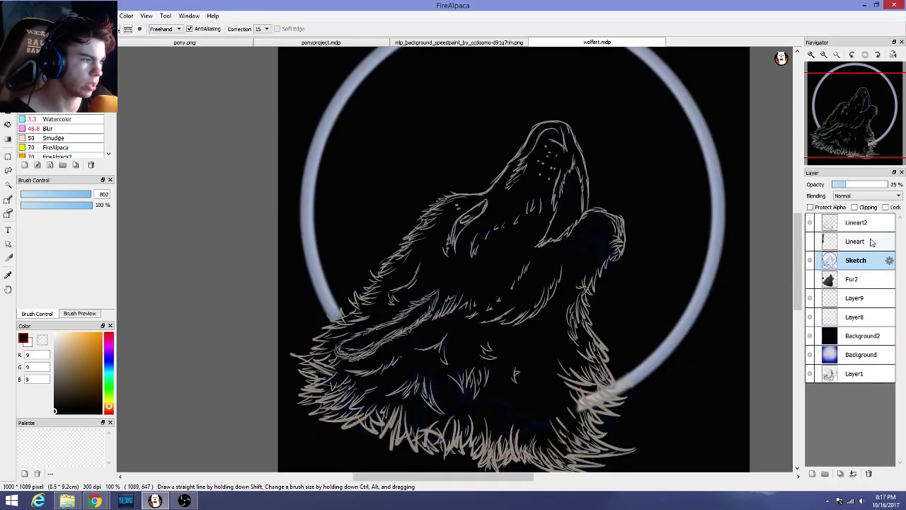
pyautogui.click(811, 258)
pyautogui.click(811, 258)
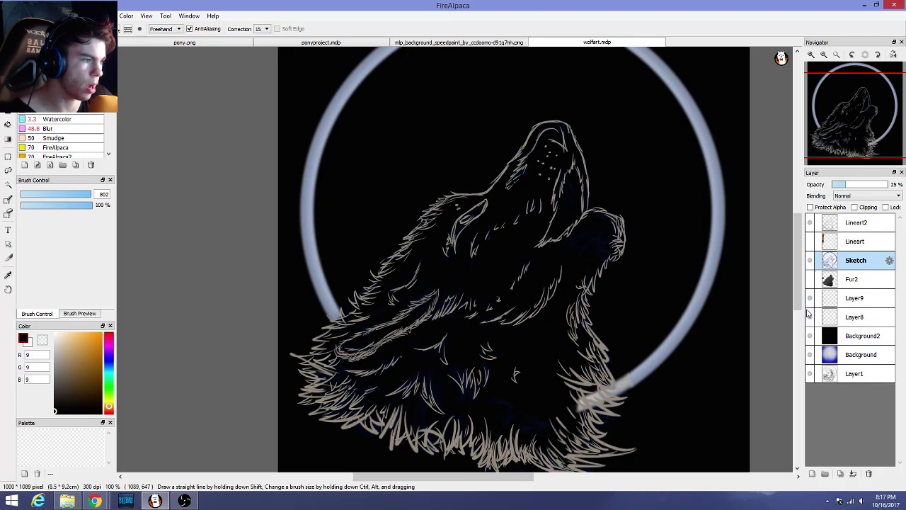
# Erase the ring's pale end overlapping the neck fur on Layer9, using a size 48 eraser at 41% opacity
pyautogui.click(853, 298)
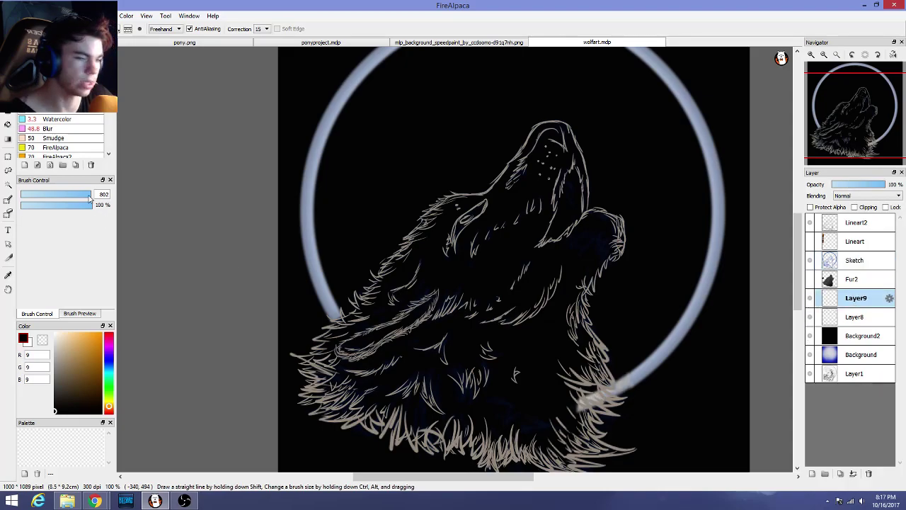
pyautogui.click(57, 106)
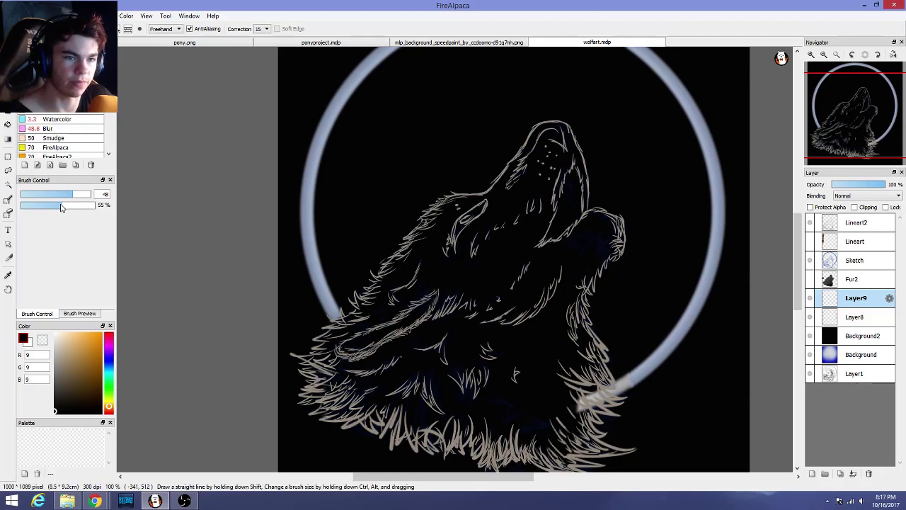
pyautogui.moveTo(61, 206); pyautogui.dragTo(51, 205)
pyautogui.moveTo(565, 391)
pyautogui.mouseDown()
pyautogui.moveTo(584, 410)
pyautogui.moveTo(580, 421)
pyautogui.moveTo(584, 411)
pyautogui.moveTo(592, 421)
pyautogui.moveTo(599, 381)
pyautogui.moveTo(609, 420)
pyautogui.moveTo(605, 388)
pyautogui.mouseUp()
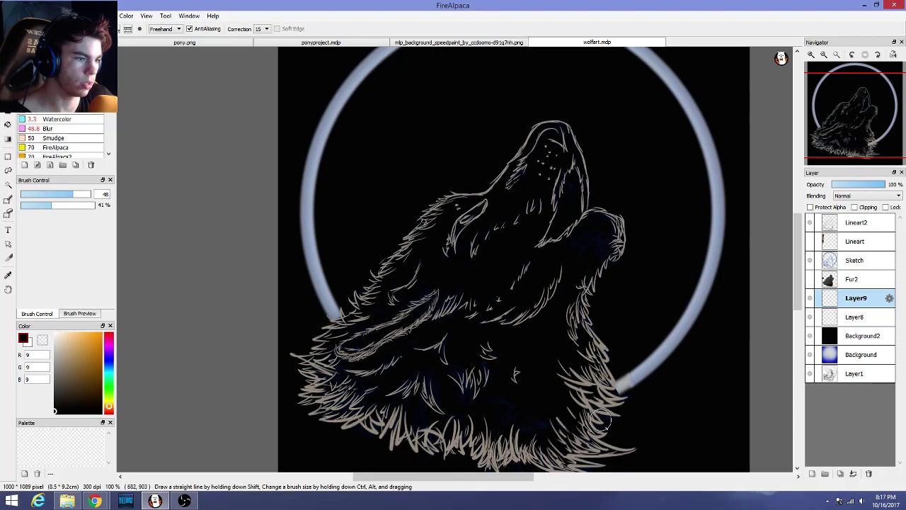
# Hide Layer9 to check the ring's end near the neck fur, and delete that layer
pyautogui.scroll(3, 527, 407)
pyautogui.scroll(-5, 524, 408)
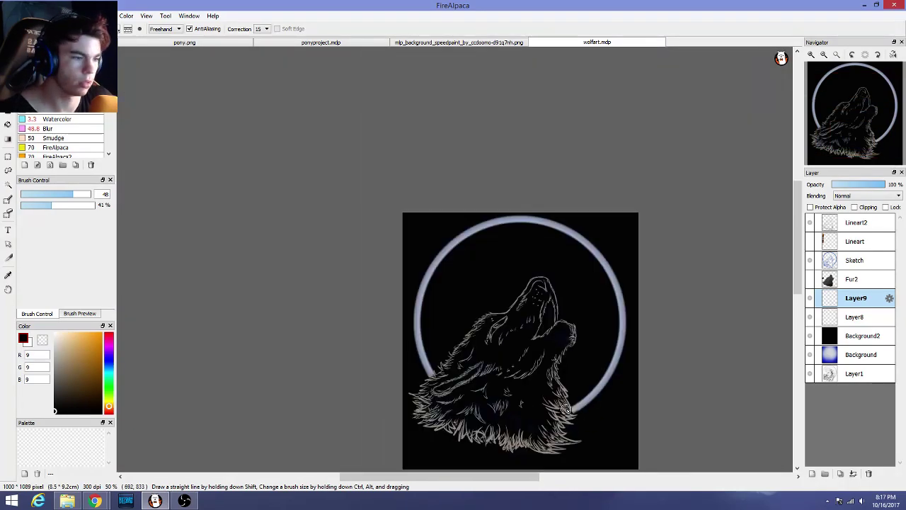
pyautogui.scroll(3, 564, 409)
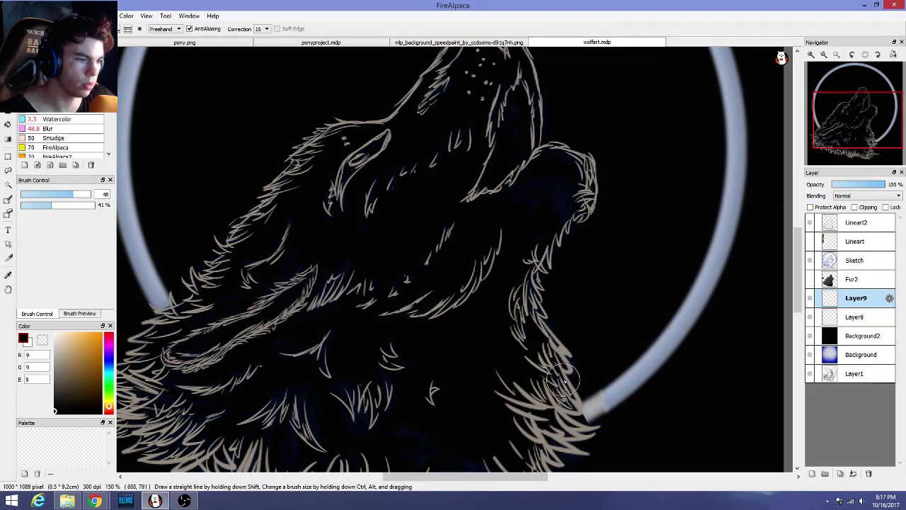
pyautogui.click(809, 298)
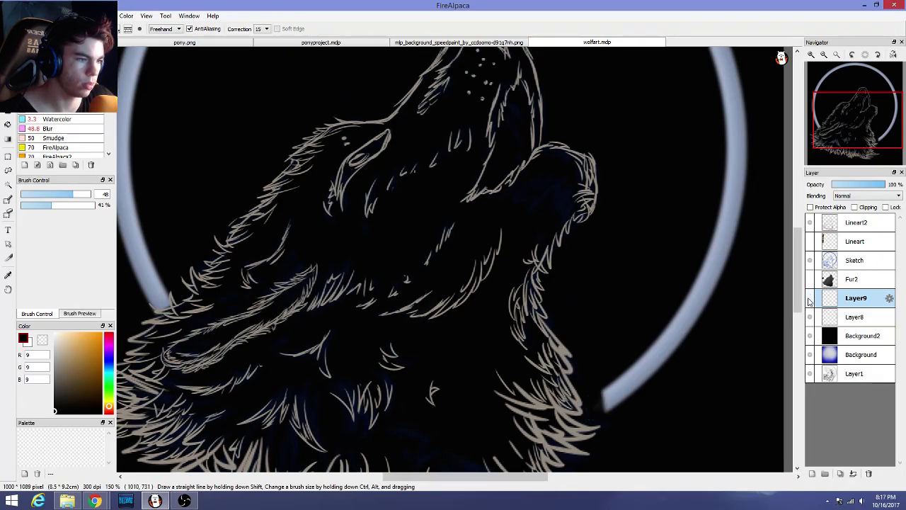
pyautogui.click(44, 15)
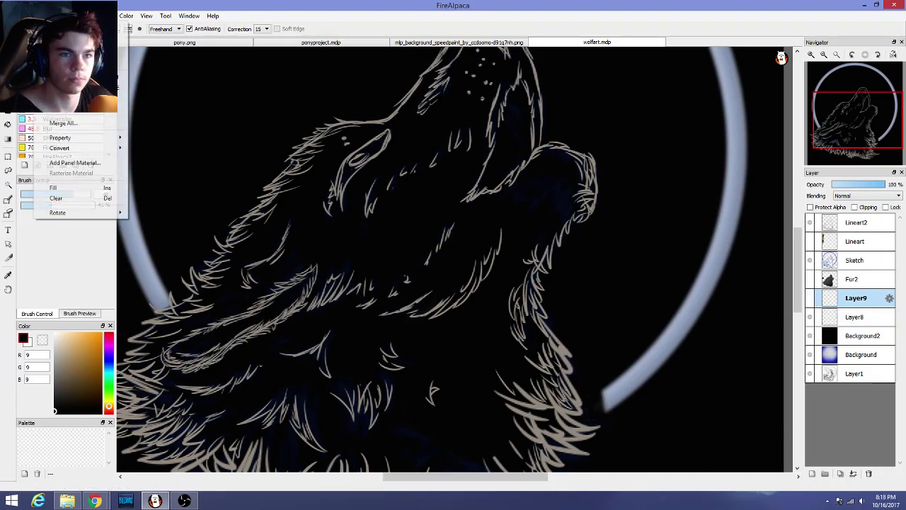
pyautogui.click(78, 87)
pyautogui.scroll(-3, 421, 322)
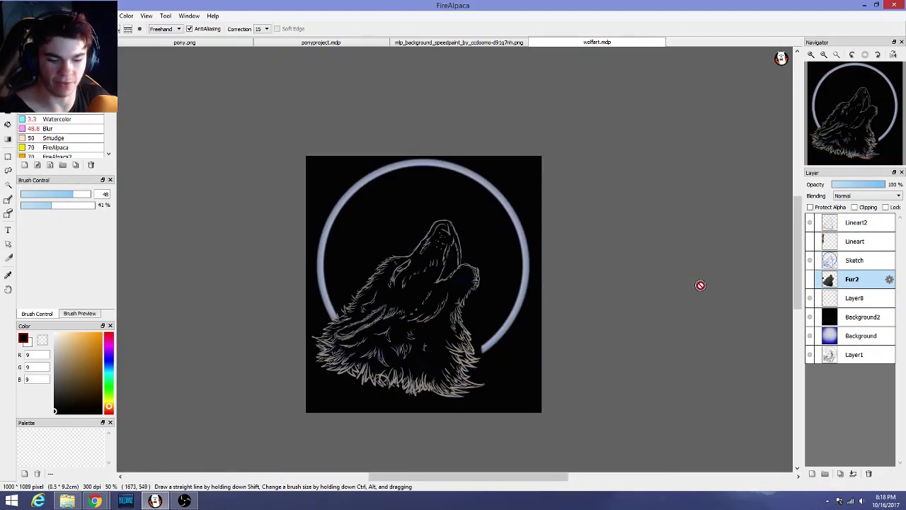
# Show the Lineart layer with the colour swatches and add a new layer named Glow directly above Background2
pyautogui.click(862, 245)
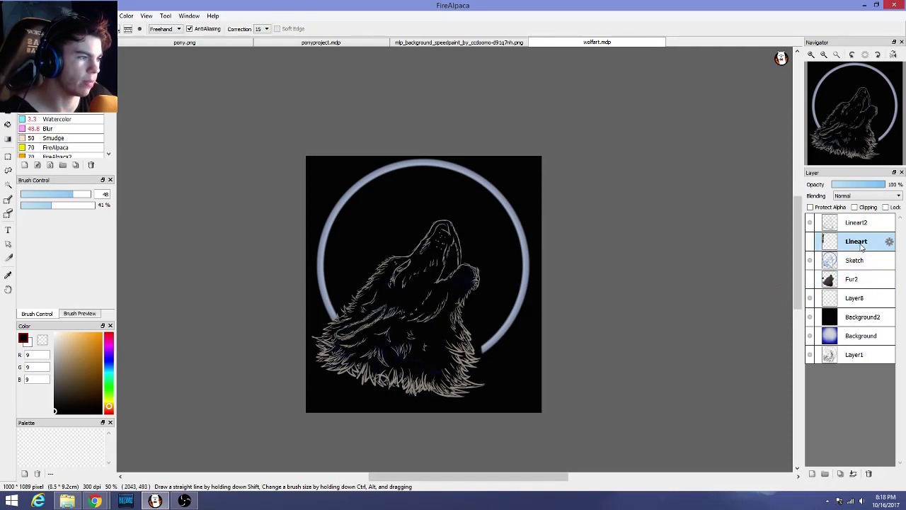
pyautogui.click(812, 241)
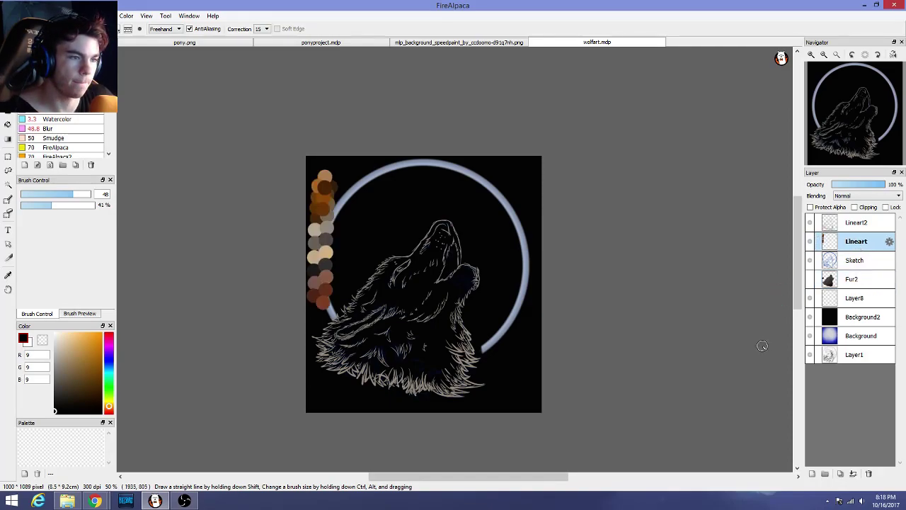
pyautogui.click(861, 317)
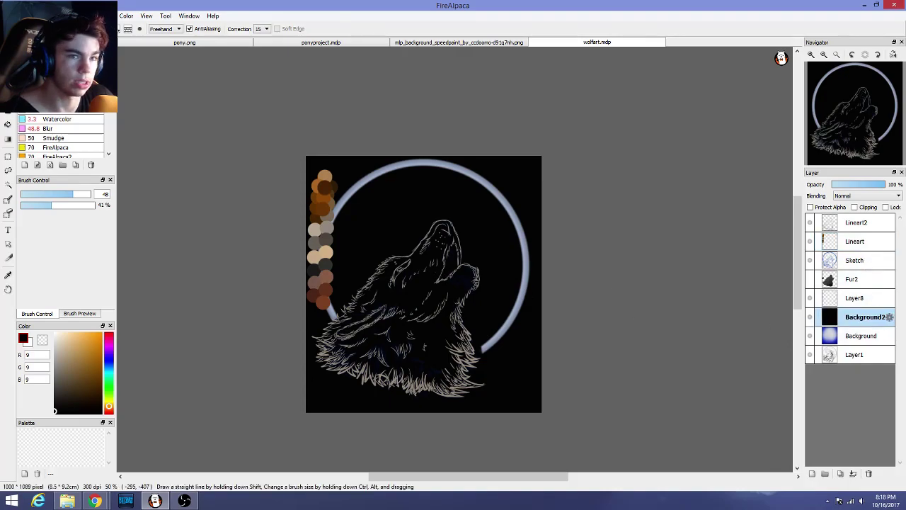
pyautogui.click(43, 15)
pyautogui.click(53, 28)
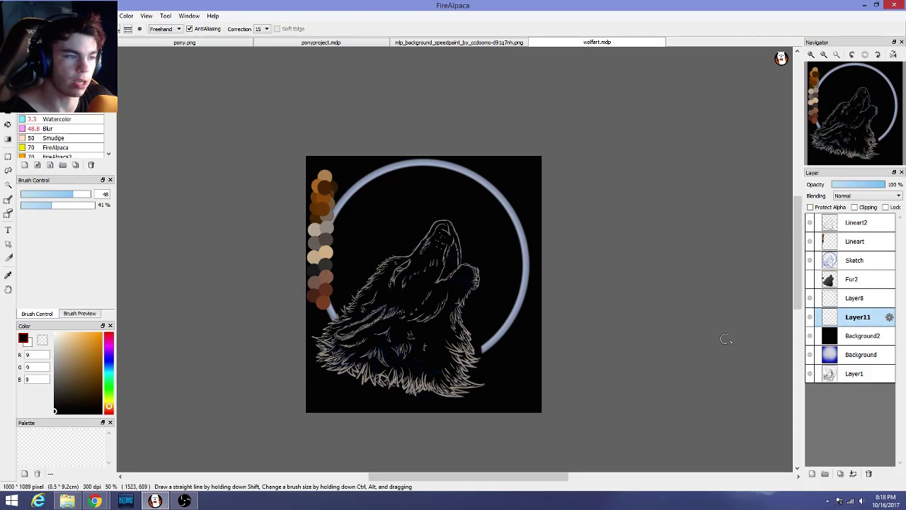
pyautogui.doubleClick(862, 319)
pyautogui.write('C')
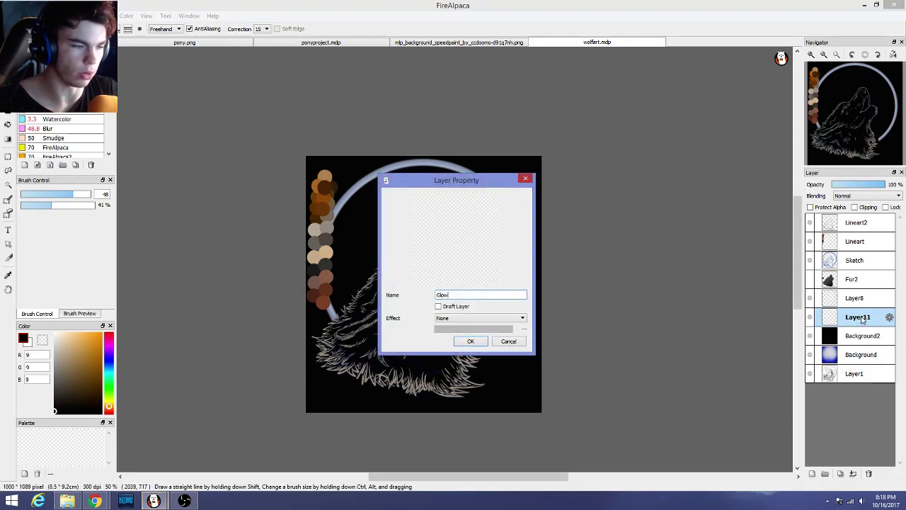
pyautogui.press('Return')
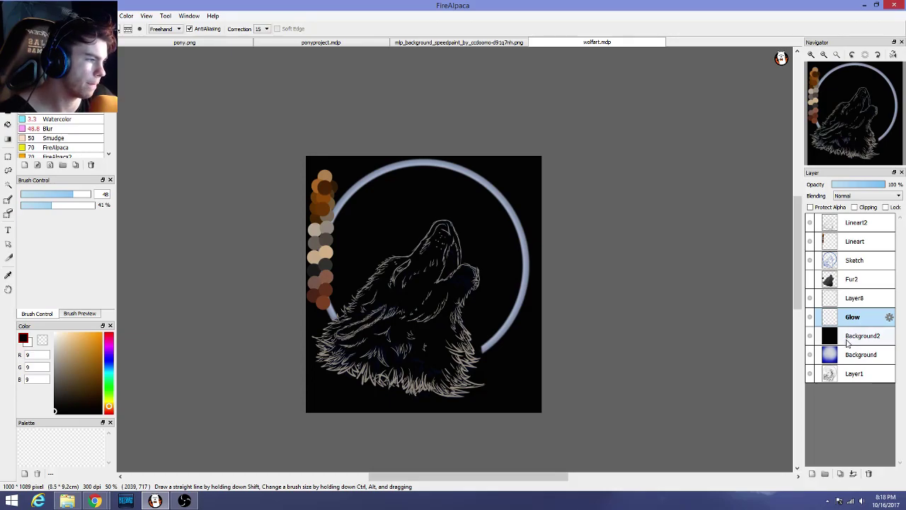
# Paint a large light grey glow (RGB 217, 217, 217) behind the wolf's head inside the ring, using a size 922 brush at 25% opacity
pyautogui.scroll(4, 595, 304)
pyautogui.scroll(-4, 554, 300)
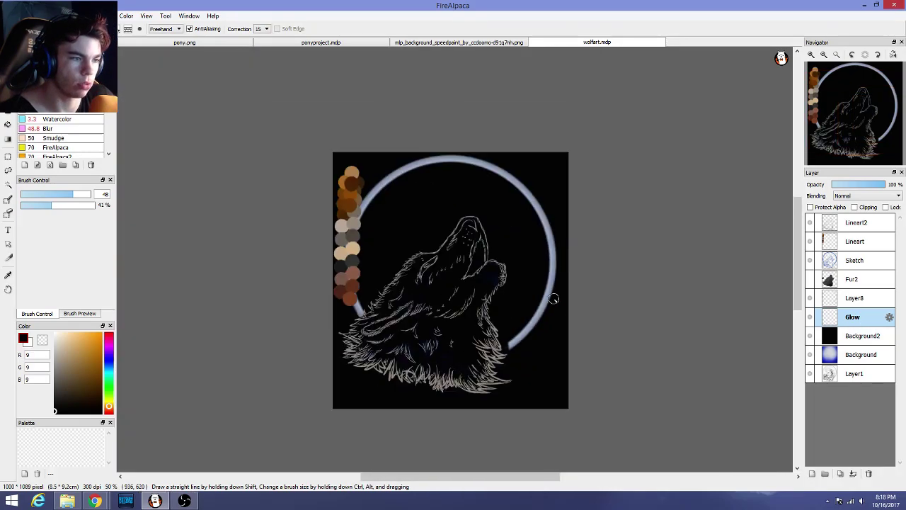
pyautogui.scroll(1, 553, 306)
pyautogui.scroll(1, 553, 306)
pyautogui.scroll(-1, 554, 306)
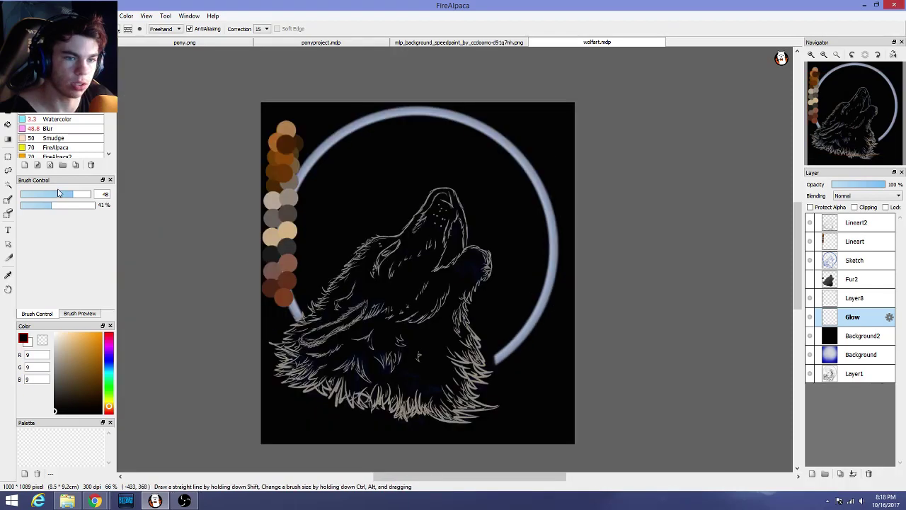
pyautogui.press('e')
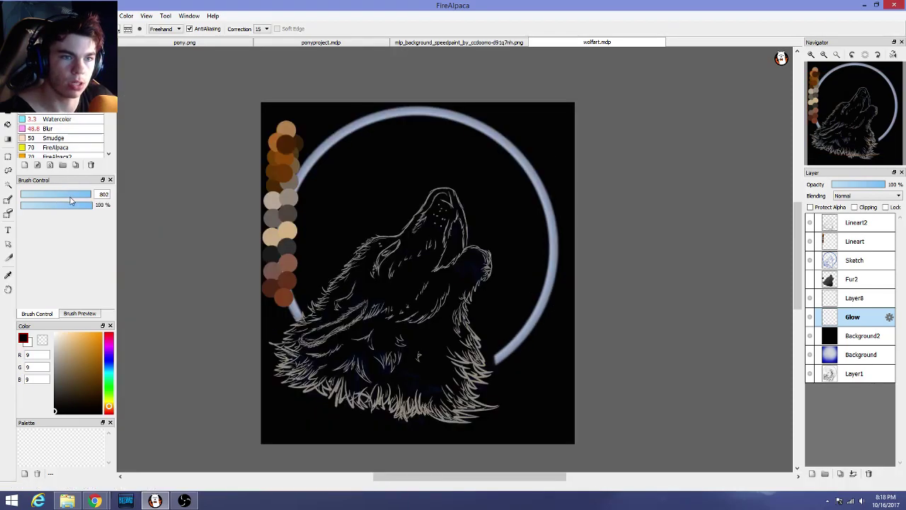
pyautogui.moveTo(83, 194)
pyautogui.mouseDown()
pyautogui.moveTo(143, 192)
pyautogui.moveTo(31, 208)
pyautogui.moveTo(40, 213)
pyautogui.mouseUp()
pyautogui.click(45, 206)
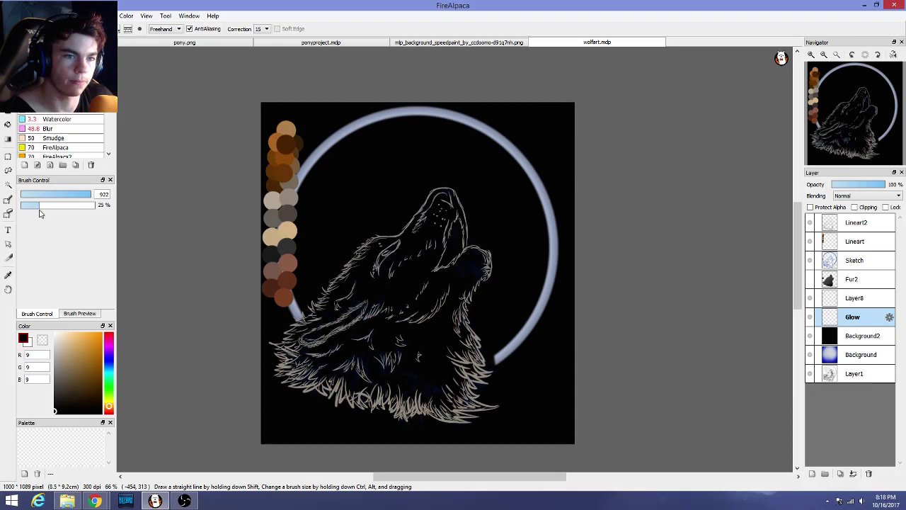
pyautogui.moveTo(58, 390)
pyautogui.mouseDown()
pyautogui.moveTo(43, 352)
pyautogui.moveTo(54, 344)
pyautogui.mouseUp()
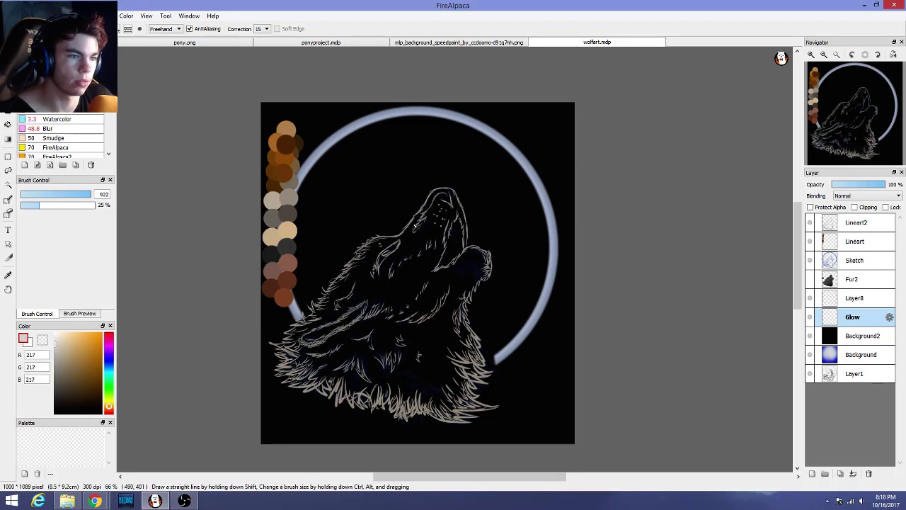
pyautogui.click(416, 234)
pyautogui.click(403, 150)
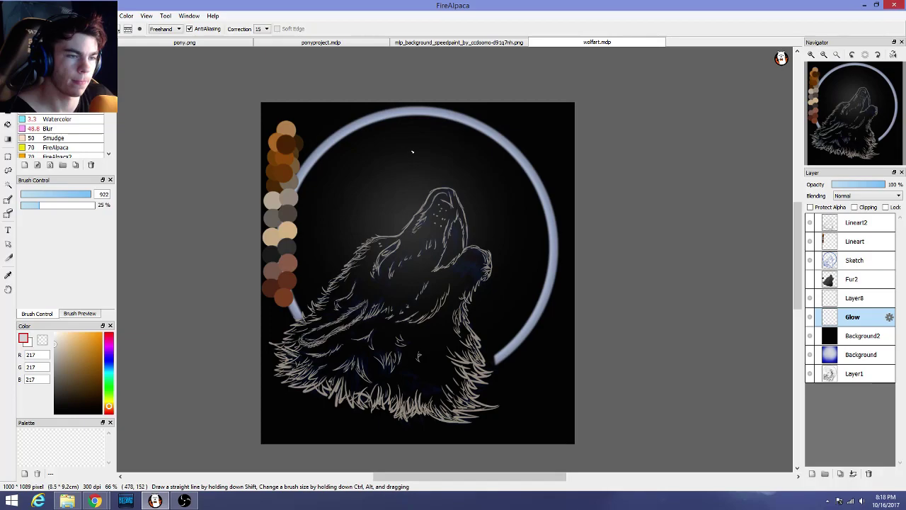
pyautogui.click(418, 155)
pyautogui.moveTo(444, 162)
pyautogui.mouseDown()
pyautogui.moveTo(468, 170)
pyautogui.moveTo(492, 213)
pyautogui.moveTo(490, 250)
pyautogui.moveTo(456, 312)
pyautogui.moveTo(426, 323)
pyautogui.moveTo(388, 296)
pyautogui.moveTo(382, 276)
pyautogui.moveTo(402, 230)
pyautogui.moveTo(360, 188)
pyautogui.moveTo(362, 204)
pyautogui.moveTo(491, 204)
pyautogui.moveTo(423, 181)
pyautogui.moveTo(442, 153)
pyautogui.mouseUp()
pyautogui.moveTo(482, 214)
pyautogui.mouseDown()
pyautogui.moveTo(510, 283)
pyautogui.moveTo(361, 340)
pyautogui.moveTo(311, 234)
pyautogui.moveTo(382, 145)
pyautogui.mouseUp()
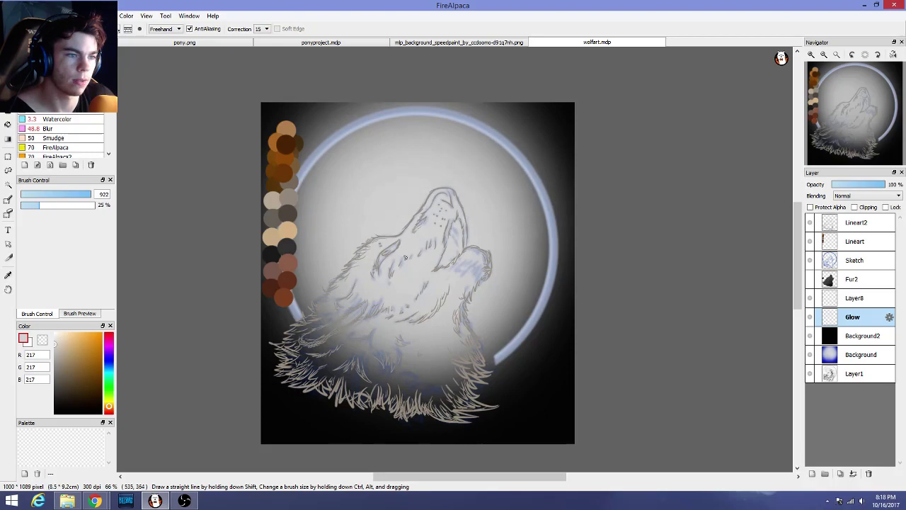
# Paint a pure white highlight around the wolf's muzzle and eye on the Glow layer, using a size 187 brush at 59% opacity
pyautogui.moveTo(80, 195)
pyautogui.mouseDown()
pyautogui.moveTo(66, 195)
pyautogui.moveTo(97, 196)
pyautogui.mouseUp()
pyautogui.click(64, 204)
pyautogui.click(56, 334)
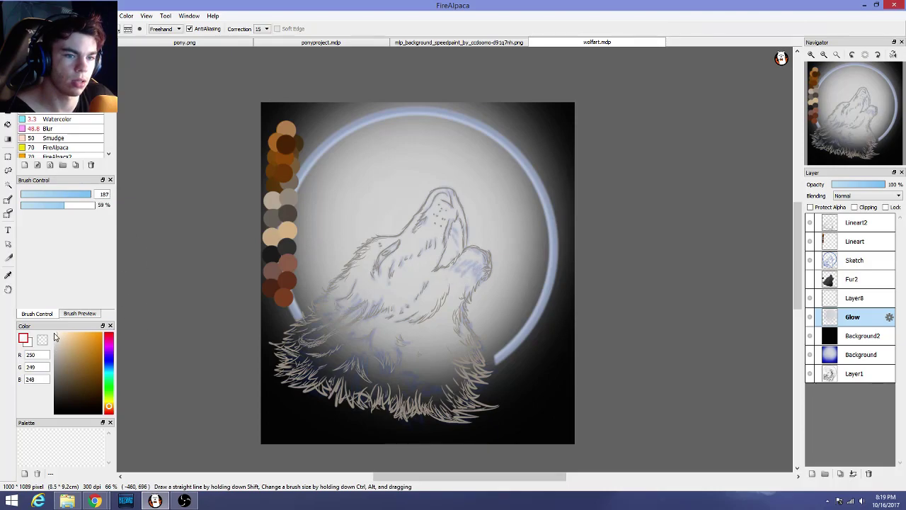
pyautogui.moveTo(427, 251)
pyautogui.mouseDown()
pyautogui.moveTo(403, 212)
pyautogui.moveTo(443, 215)
pyautogui.moveTo(463, 268)
pyautogui.moveTo(391, 251)
pyautogui.mouseUp()
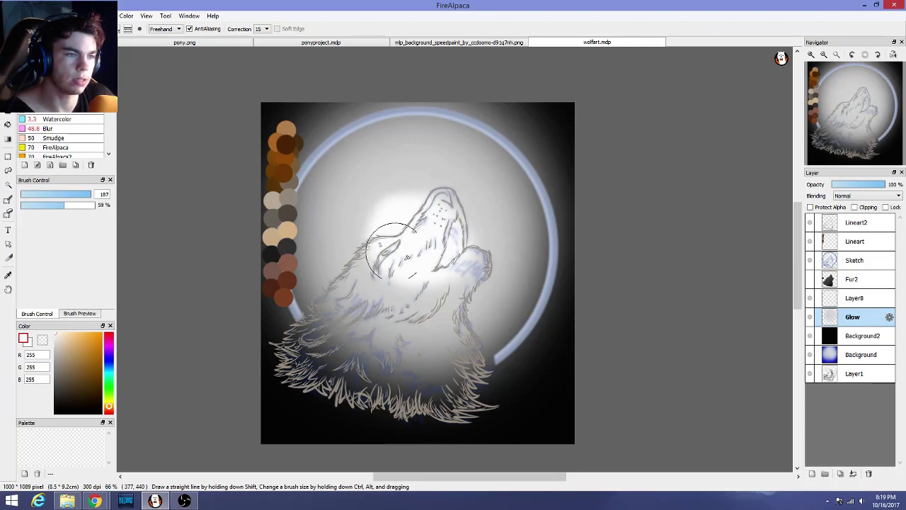
# Spread soft white over the glow's centre around the wolf's head, using a size 319 brush at 17% opacity
pyautogui.moveTo(89, 195)
pyautogui.mouseDown()
pyautogui.moveTo(108, 198)
pyautogui.moveTo(34, 209)
pyautogui.mouseUp()
pyautogui.moveTo(445, 217)
pyautogui.mouseDown()
pyautogui.moveTo(401, 262)
pyautogui.moveTo(420, 203)
pyautogui.moveTo(406, 287)
pyautogui.moveTo(449, 290)
pyautogui.moveTo(440, 181)
pyautogui.moveTo(460, 294)
pyautogui.mouseUp()
pyautogui.scroll(-3, 639, 310)
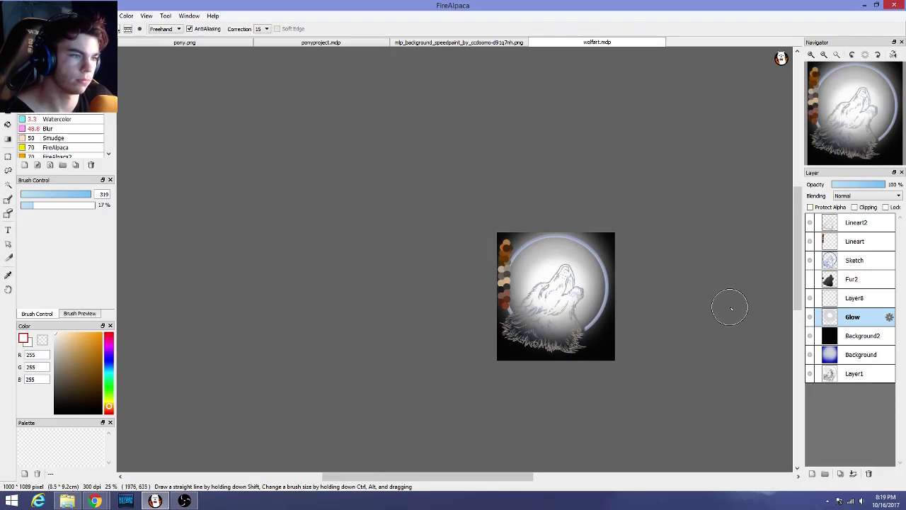
pyautogui.scroll(1, 731, 309)
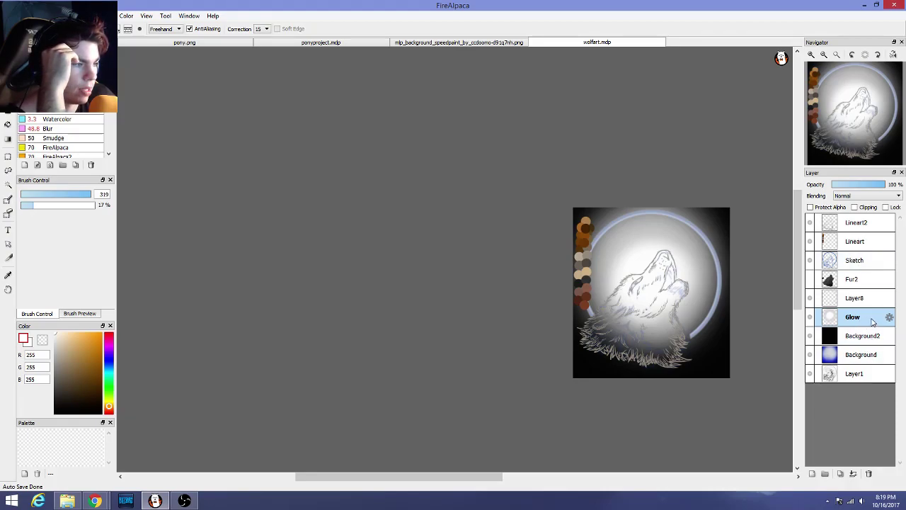
# Try the Glow layer beneath Background2 and in the Multiply and Darken blending modes, restoring its position and Normal blending
pyautogui.moveTo(870, 320); pyautogui.dragTo(870, 338)
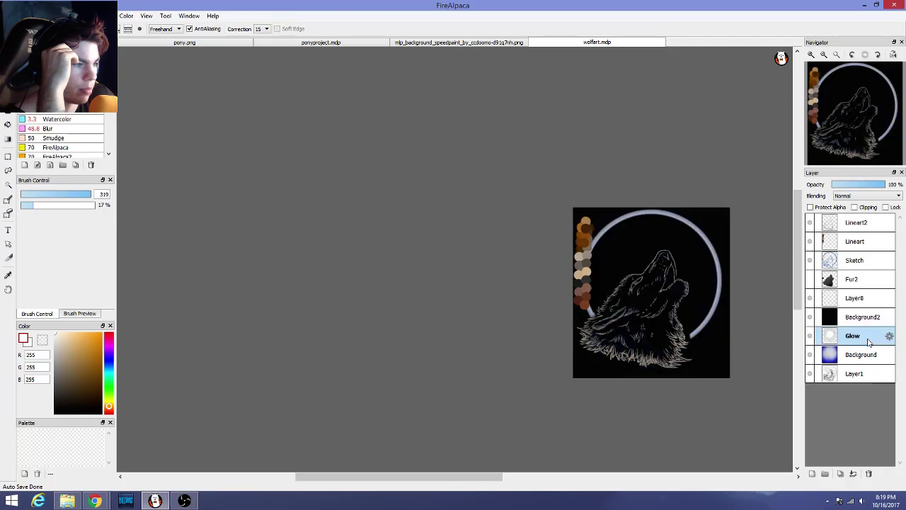
pyautogui.hotkey('ctrl', 'z')
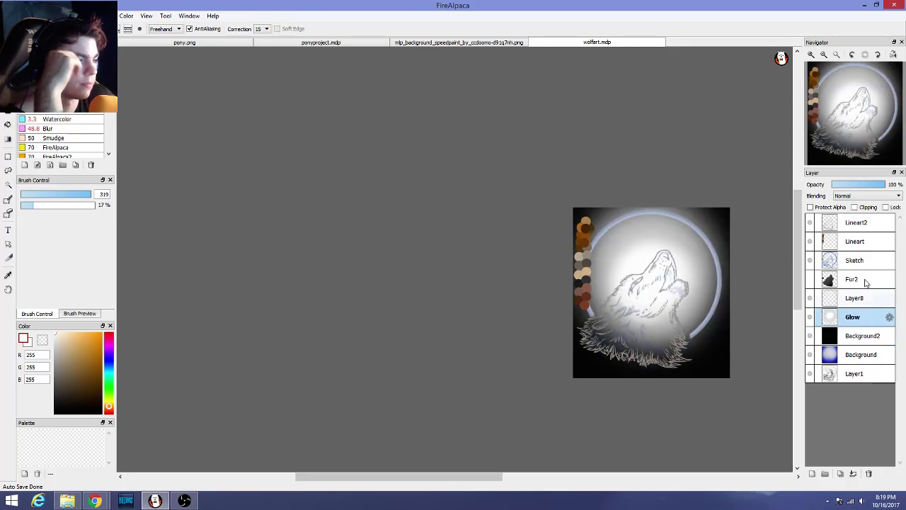
pyautogui.scroll(-1, 852, 197)
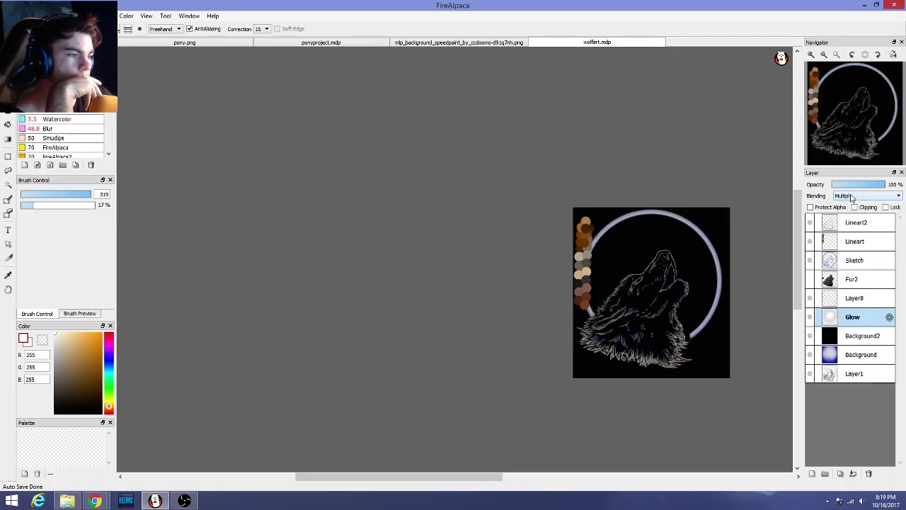
pyautogui.scroll(-5, 851, 198)
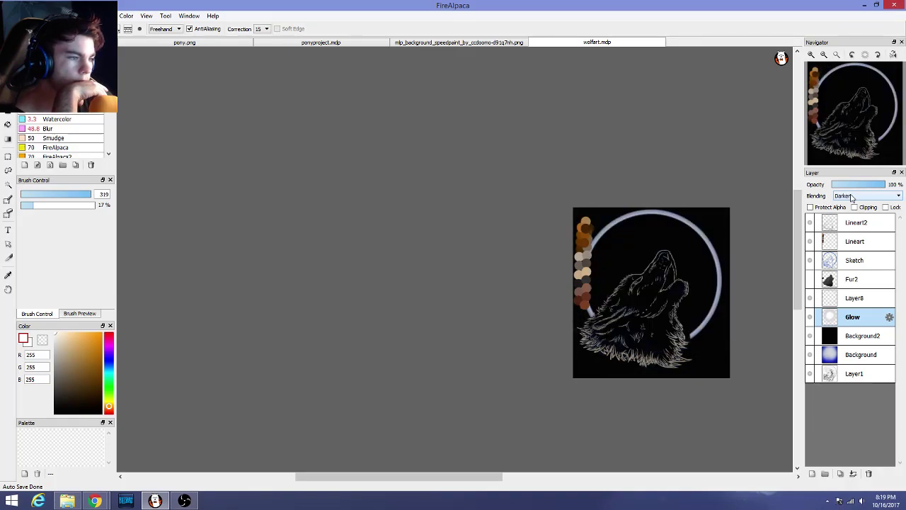
pyautogui.scroll(6, 851, 198)
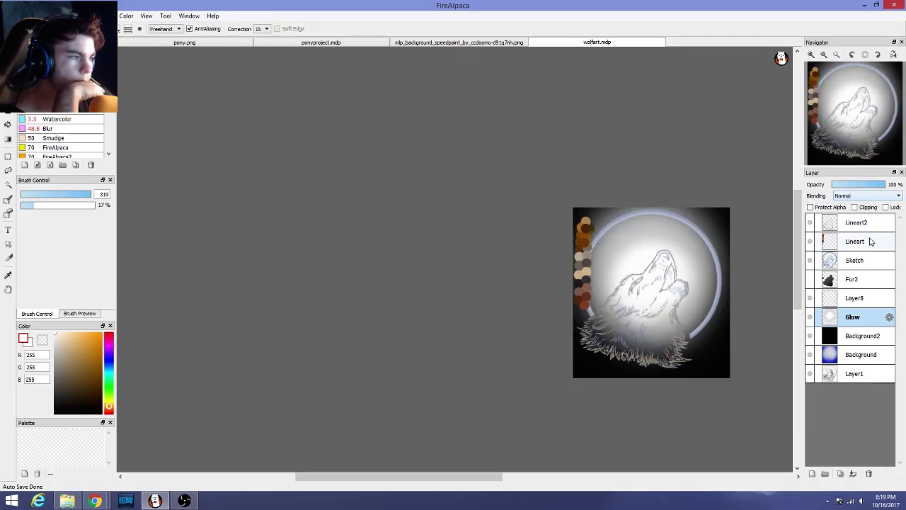
# Hide and show the Lineart2 layer to compare the wolf with and without its outlines over the glow
pyautogui.click(862, 226)
pyautogui.click(810, 223)
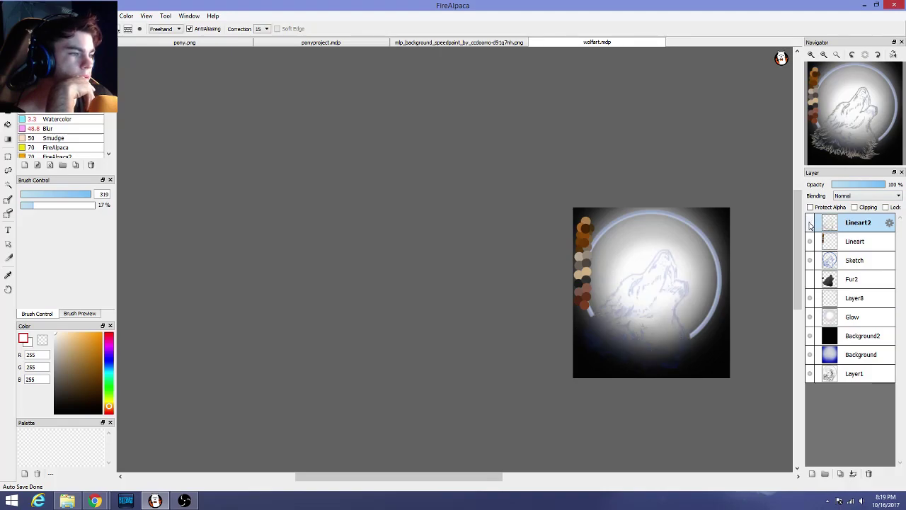
pyautogui.click(810, 224)
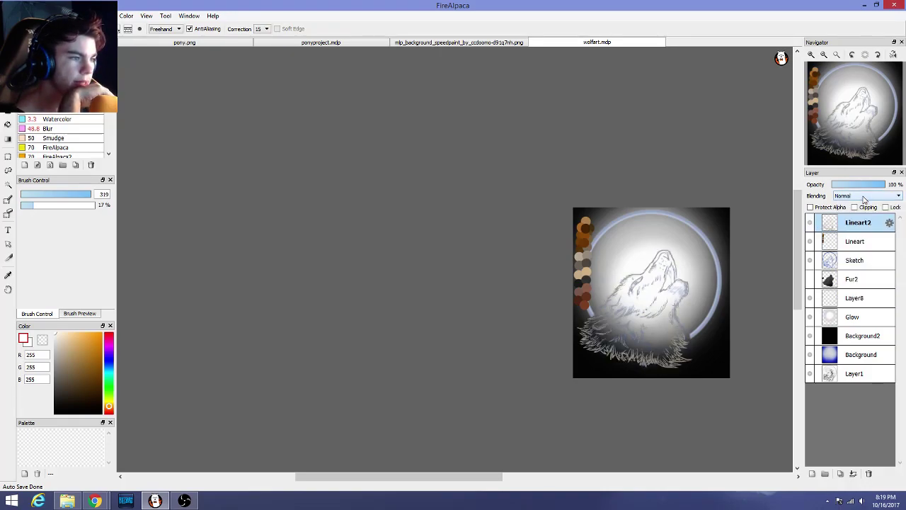
# Try blending modes such as Multiply, Add, Darken, Difference, Burn, Hard light and Brightness on Lineart2, and return it to Normal
pyautogui.scroll(-1, 863, 199)
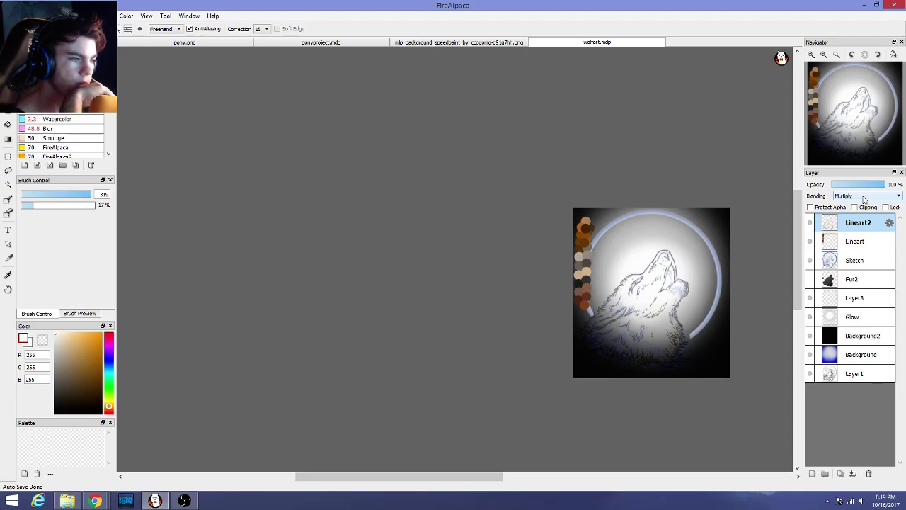
pyautogui.scroll(1, 863, 199)
pyautogui.scroll(-1, 864, 199)
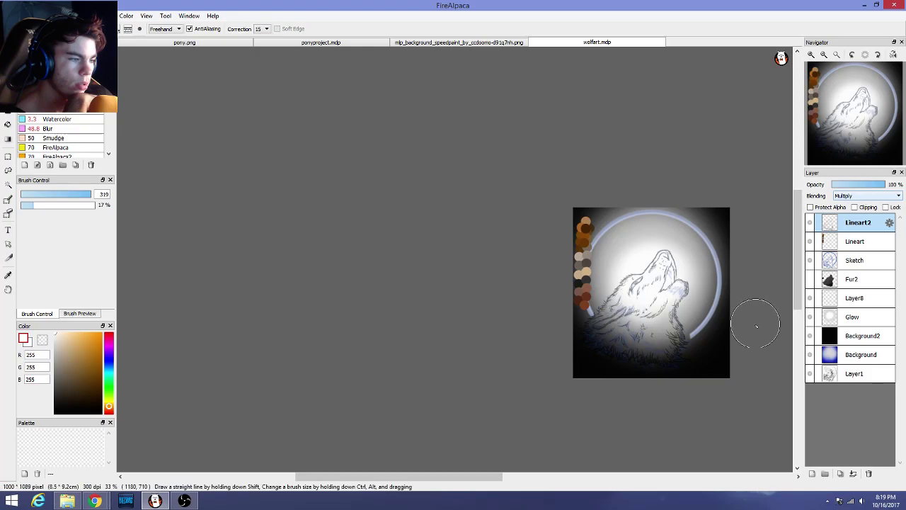
pyautogui.scroll(4, 754, 322)
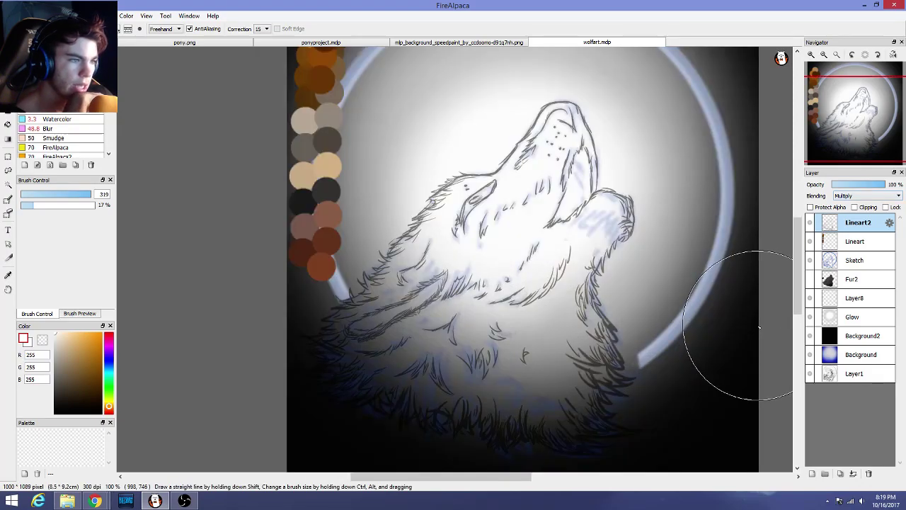
pyautogui.scroll(-2, 759, 327)
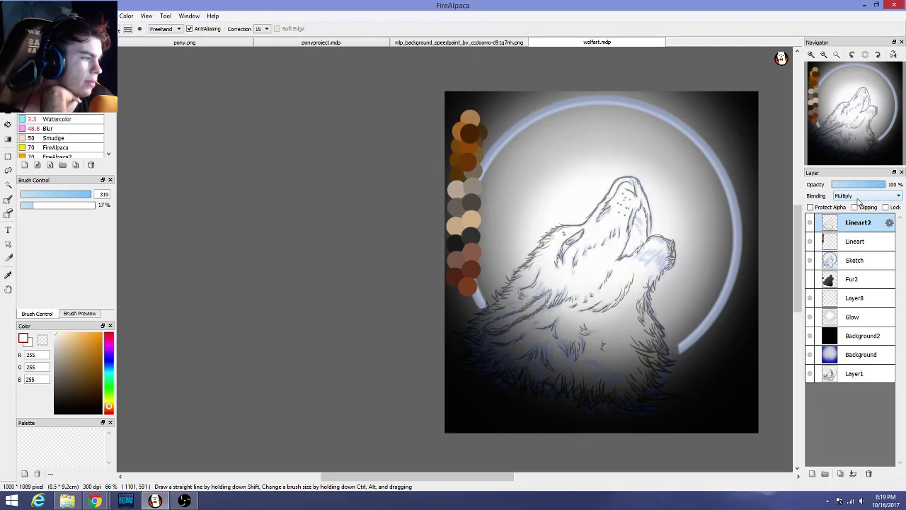
pyautogui.scroll(-4, 857, 200)
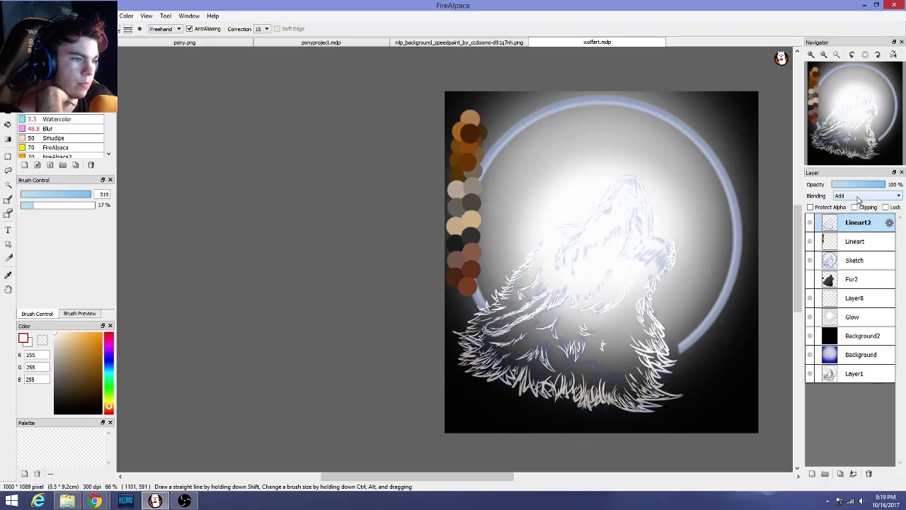
pyautogui.scroll(-1, 858, 201)
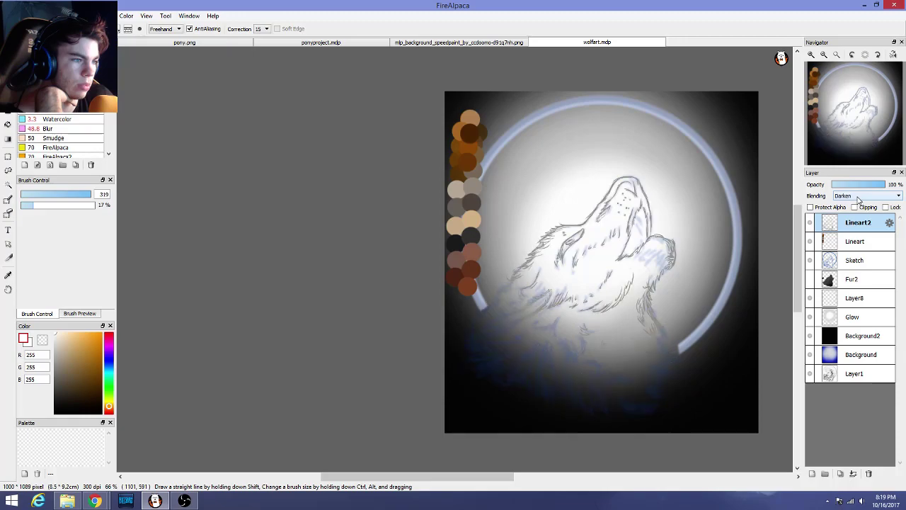
pyautogui.scroll(-1, 858, 201)
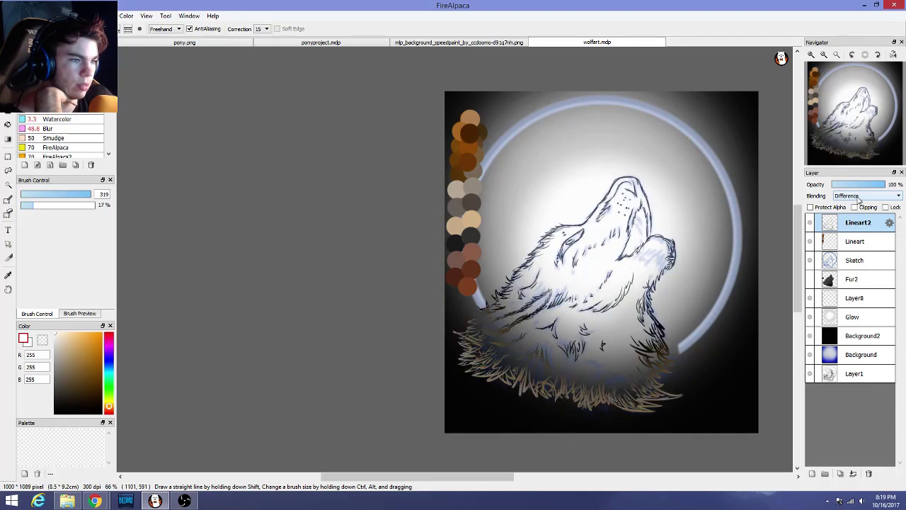
pyautogui.scroll(-2, 858, 201)
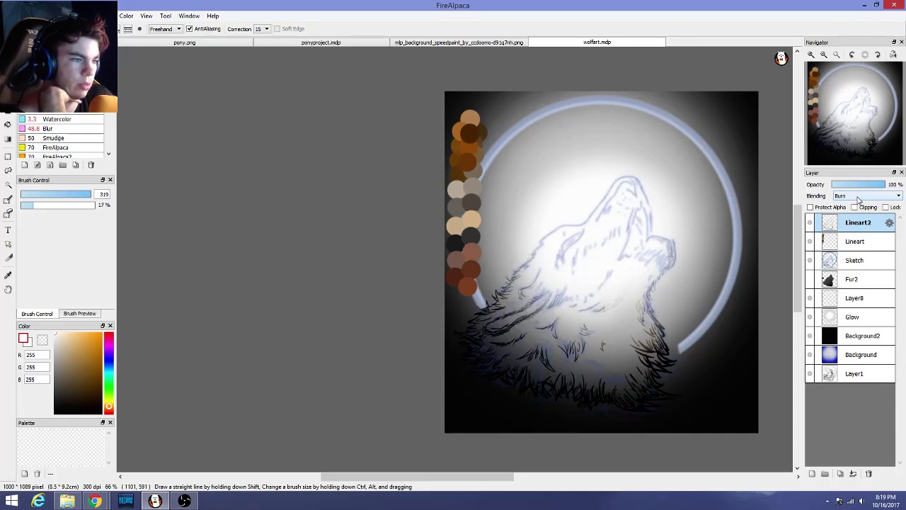
pyautogui.scroll(-3, 858, 201)
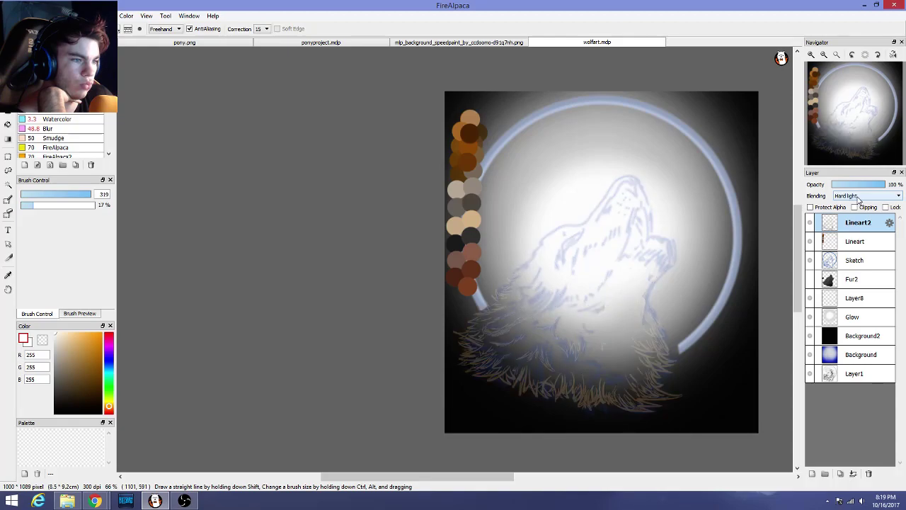
pyautogui.scroll(-1, 858, 200)
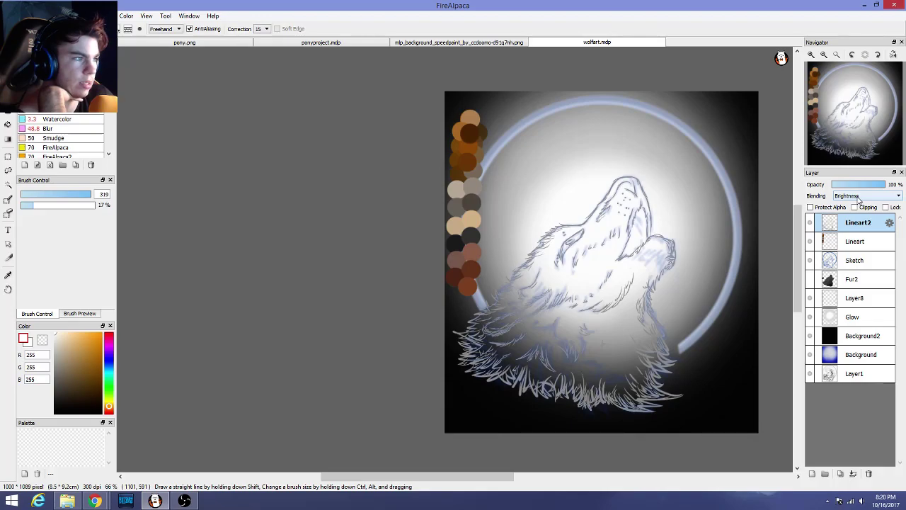
pyautogui.scroll(15, 858, 200)
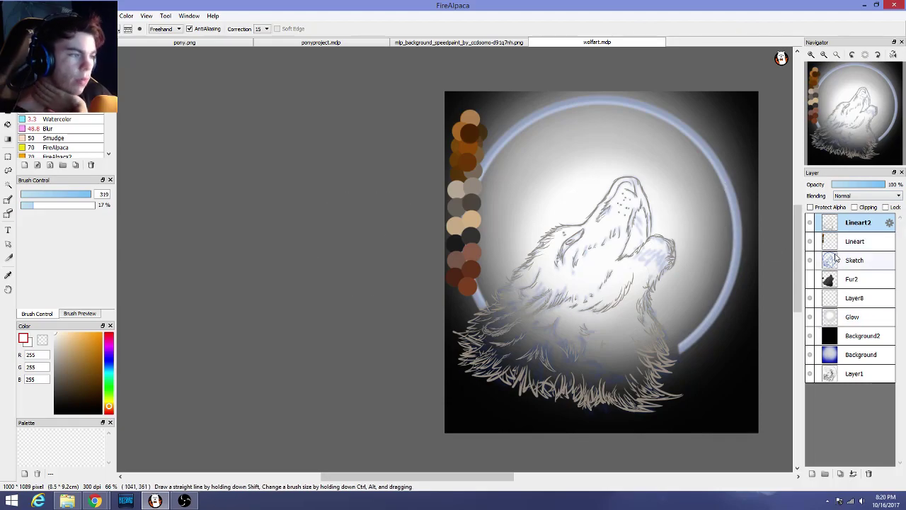
# Hide the Background2, Background and Sketch layers, briefly showing Fur2 to compare the dark fur before hiding it again
pyautogui.scroll(-2, 297, 240)
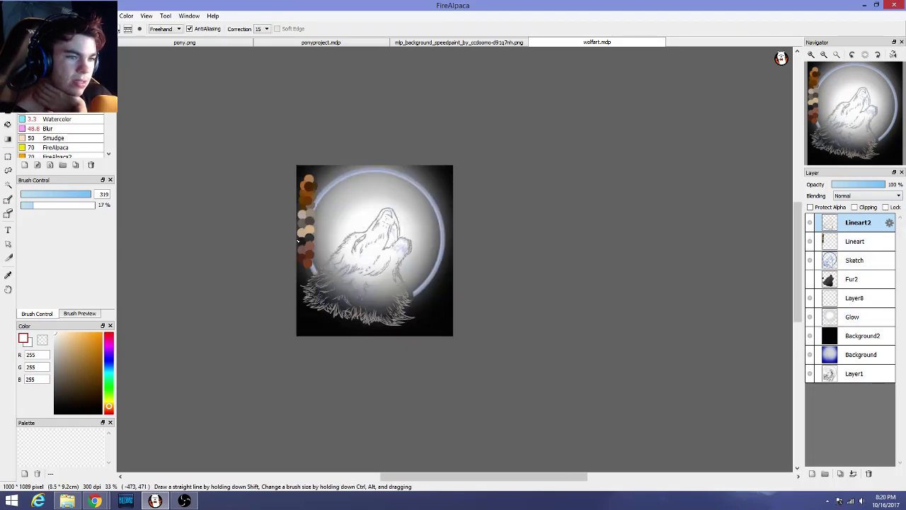
pyautogui.scroll(1, 297, 241)
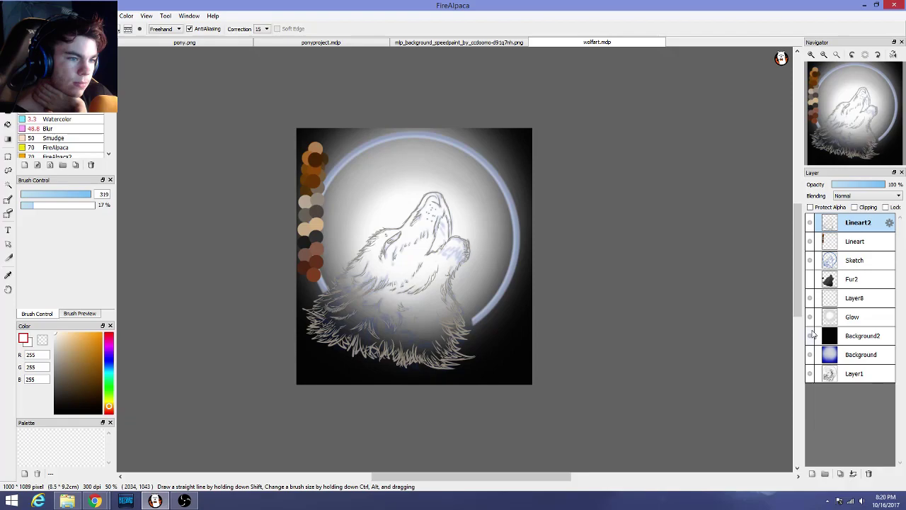
pyautogui.click(810, 279)
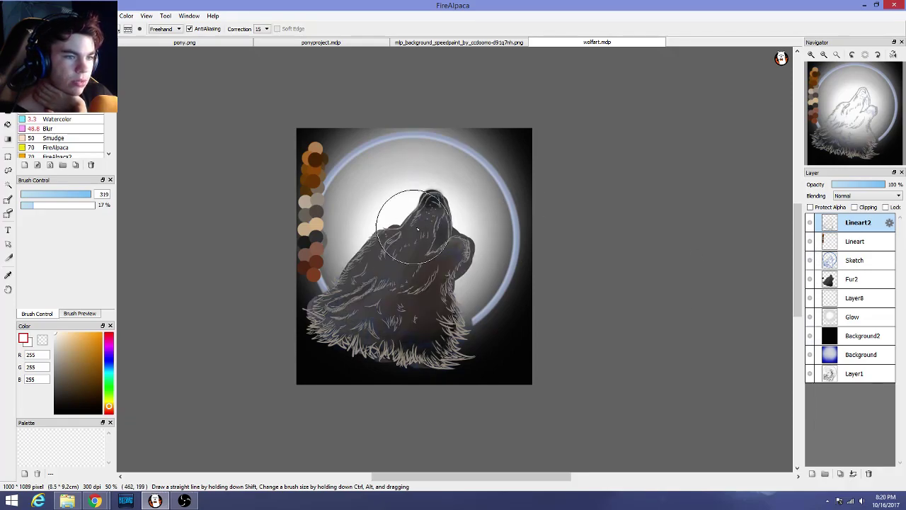
pyautogui.click(810, 337)
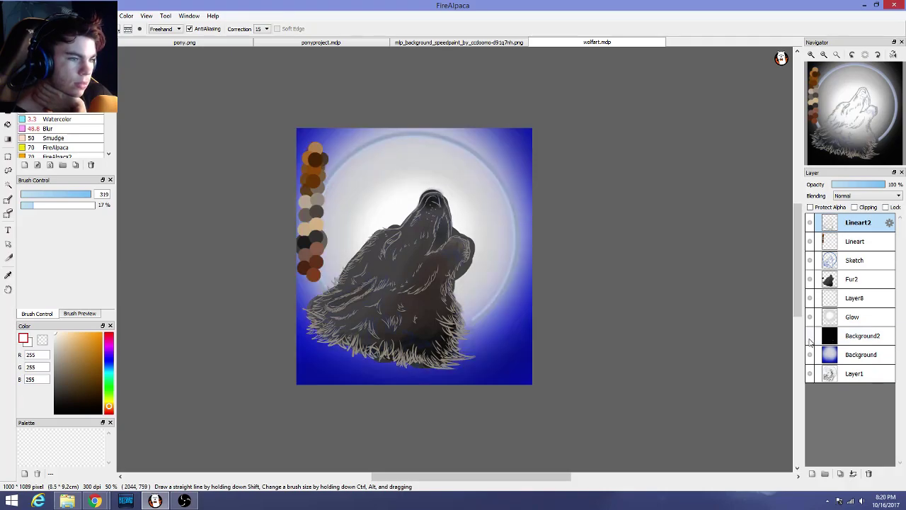
pyautogui.click(810, 354)
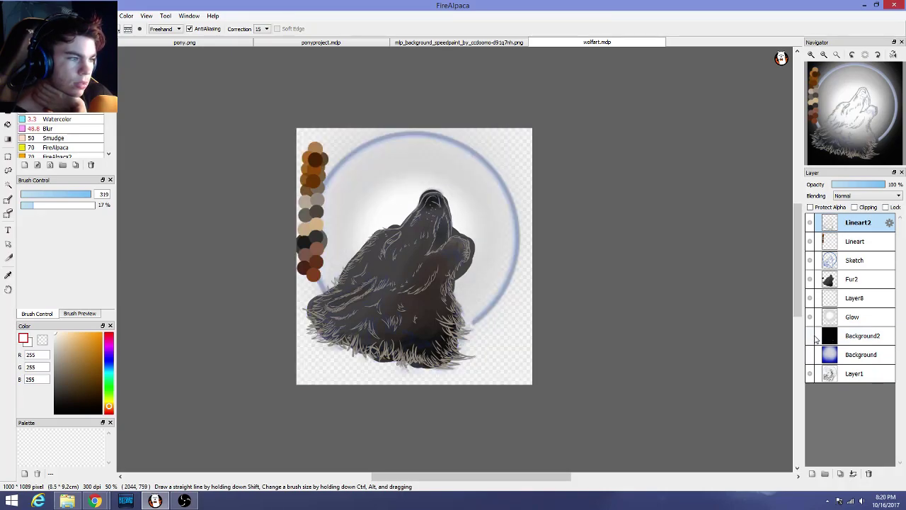
pyautogui.click(811, 264)
pyautogui.click(810, 264)
pyautogui.click(810, 265)
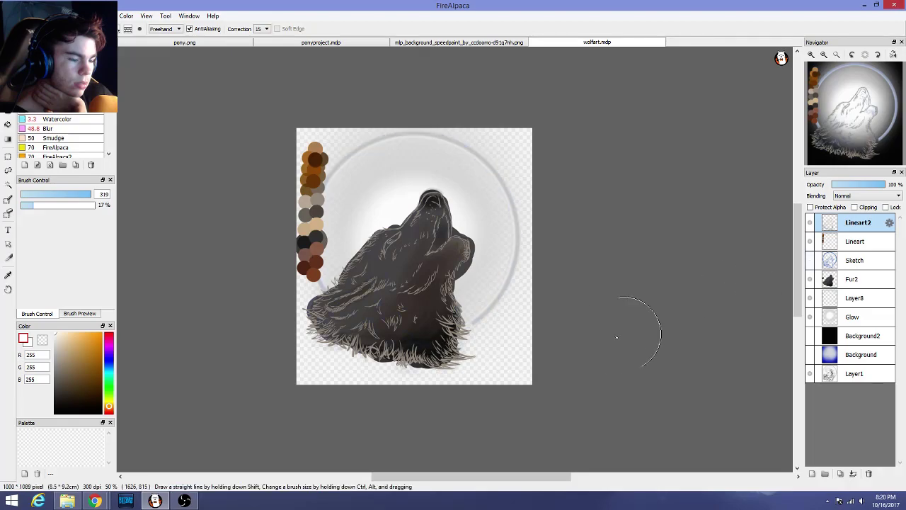
pyautogui.scroll(1, 567, 240)
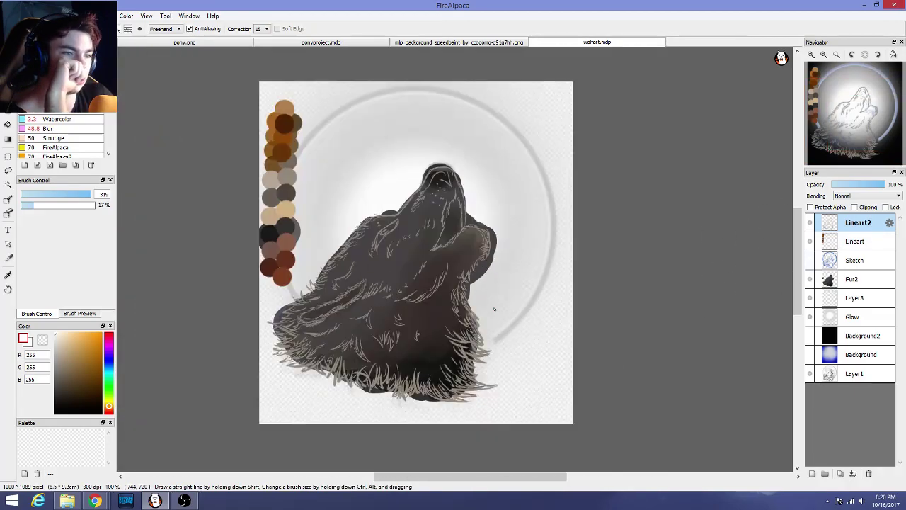
pyautogui.click(810, 279)
# Sample the grey-brown line colour and draw a small fur tuft on the lower chest of Lineart2 with a size 2.6 brush at 100% opacity
pyautogui.scroll(1, 718, 283)
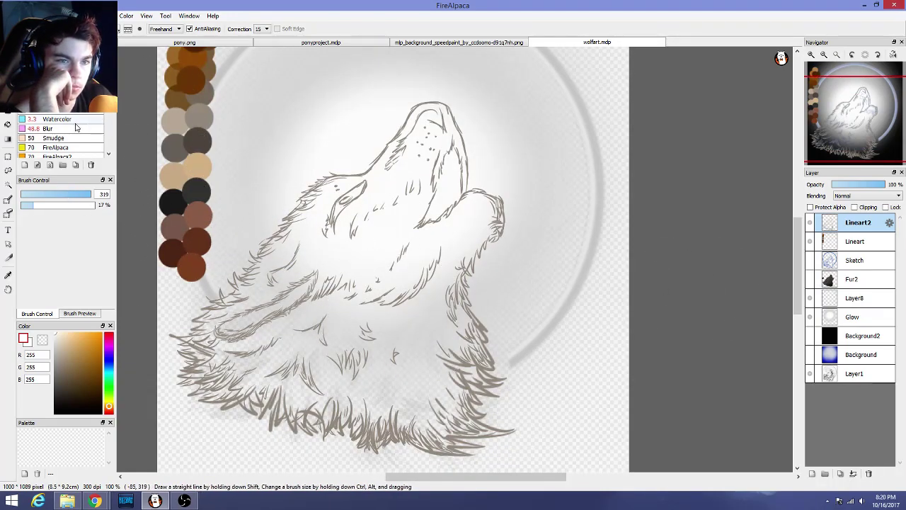
pyautogui.click(60, 81)
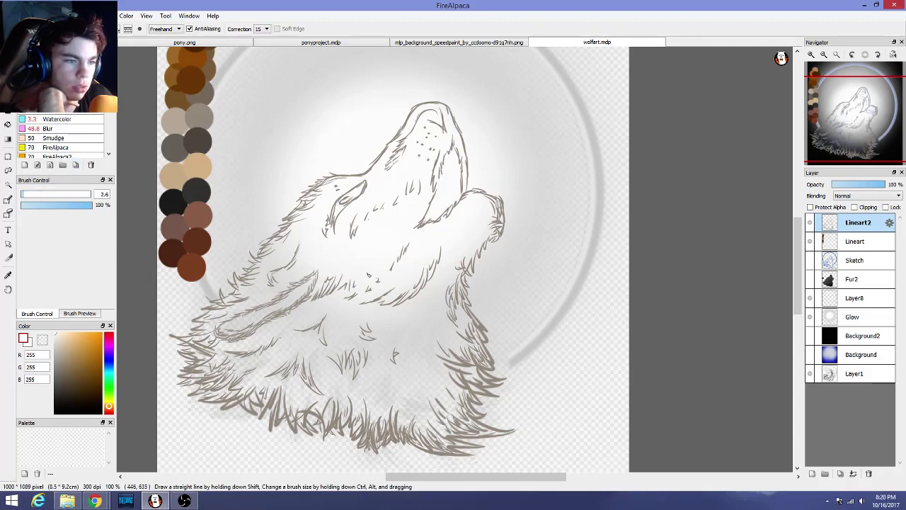
pyautogui.scroll(3, 367, 274)
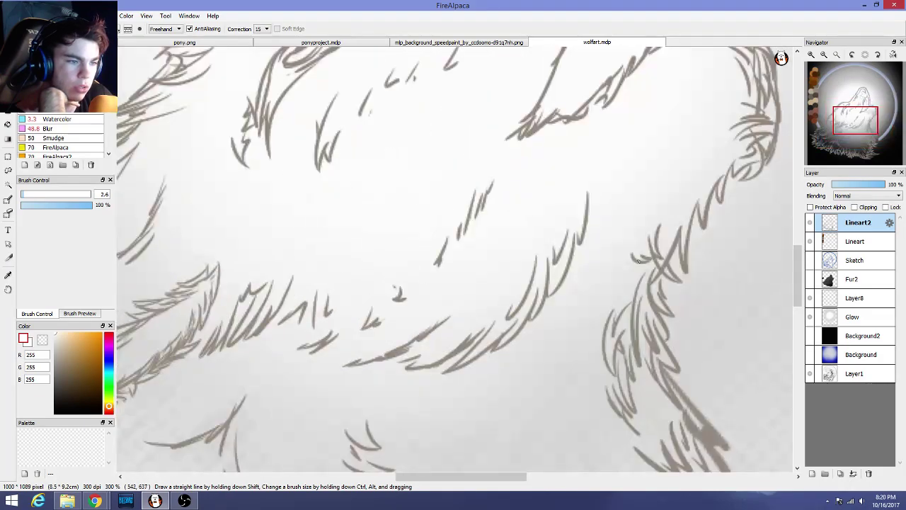
pyautogui.moveTo(797, 270); pyautogui.dragTo(797, 310)
pyautogui.scroll(1, 548, 234)
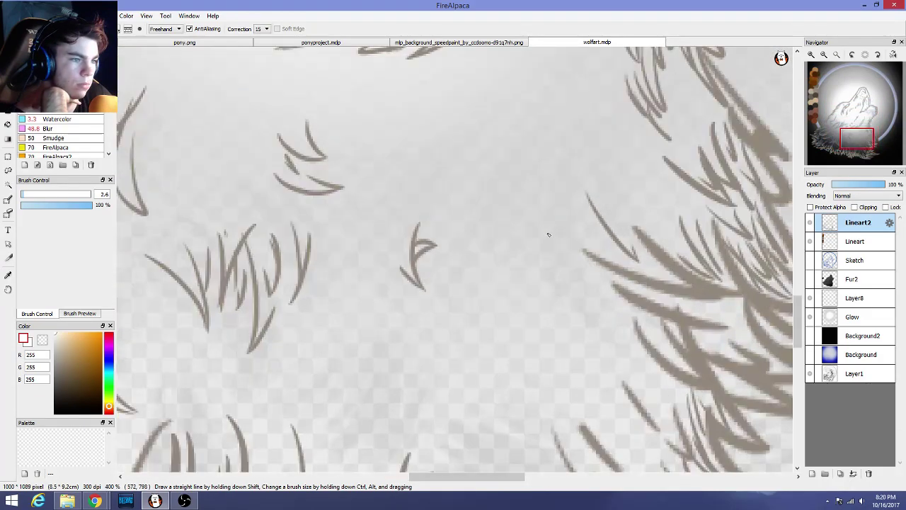
pyautogui.scroll(-2, 548, 234)
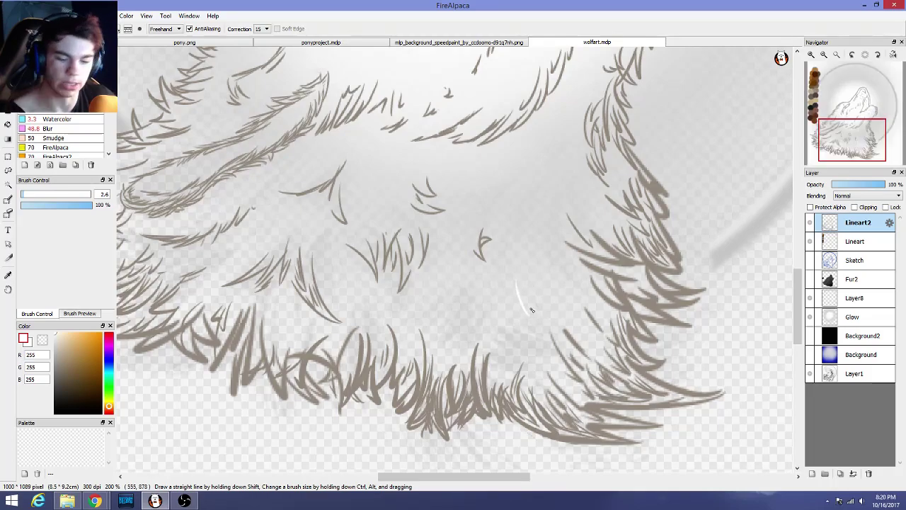
pyautogui.keyDown('alt'); pyautogui.click(453, 399); pyautogui.keyUp('alt')
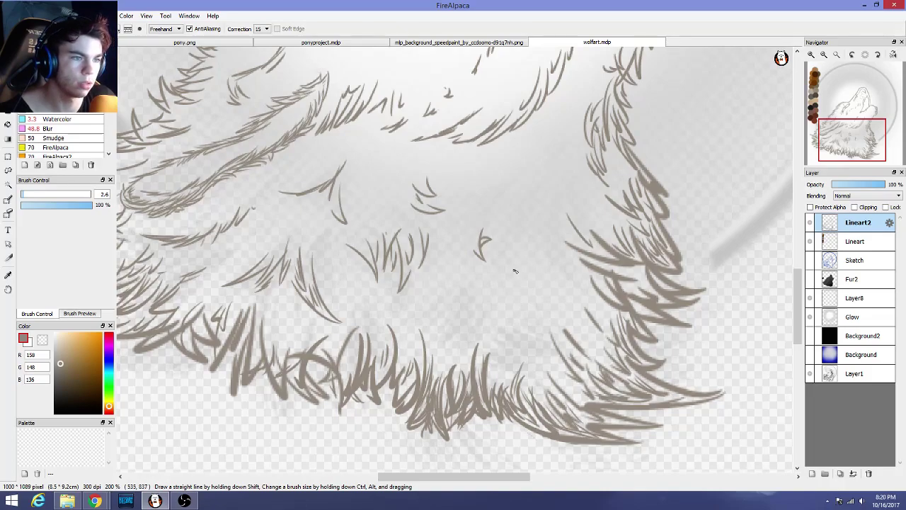
pyautogui.moveTo(515, 269)
pyautogui.mouseDown()
pyautogui.moveTo(525, 288)
pyautogui.moveTo(532, 278)
pyautogui.moveTo(516, 301)
pyautogui.moveTo(504, 276)
pyautogui.moveTo(535, 249)
pyautogui.mouseUp()
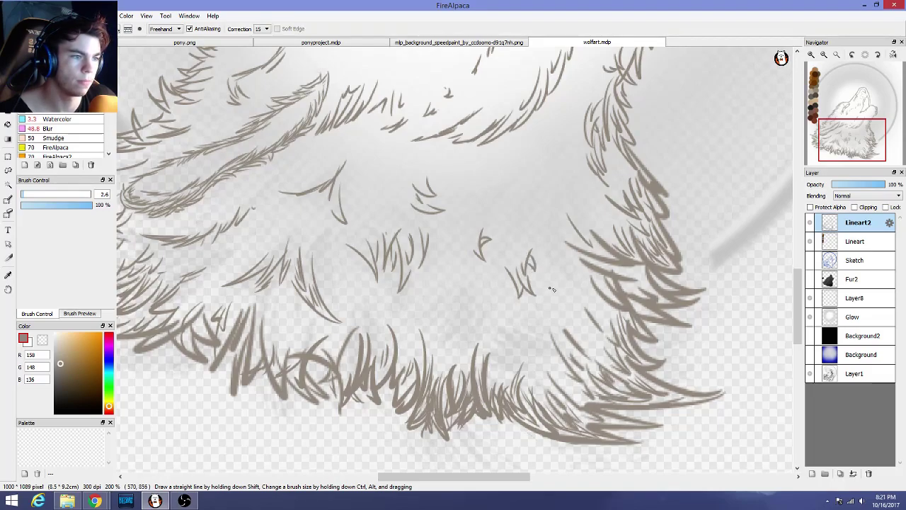
# Thicken the curved cheek fur line below the jaw with short overlapping hair strokes in the same grey-brown
pyautogui.scroll(-4, 574, 292)
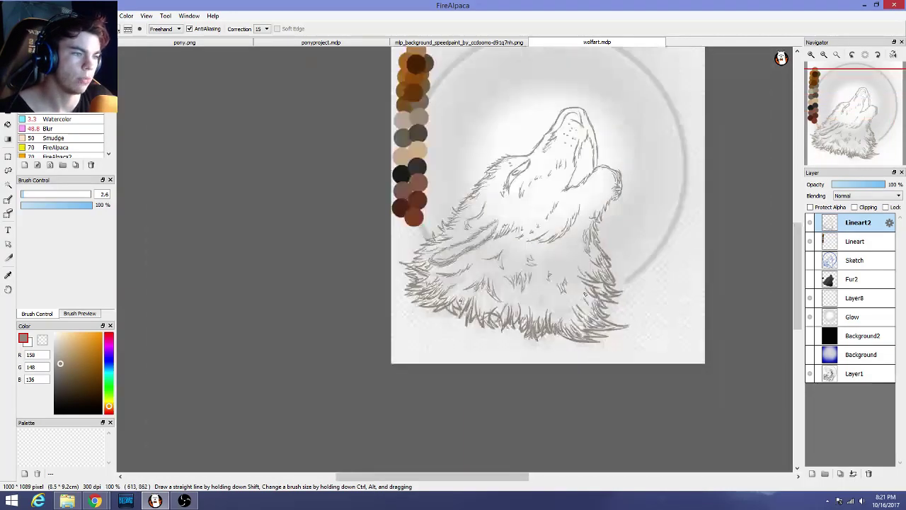
pyautogui.scroll(4, 600, 289)
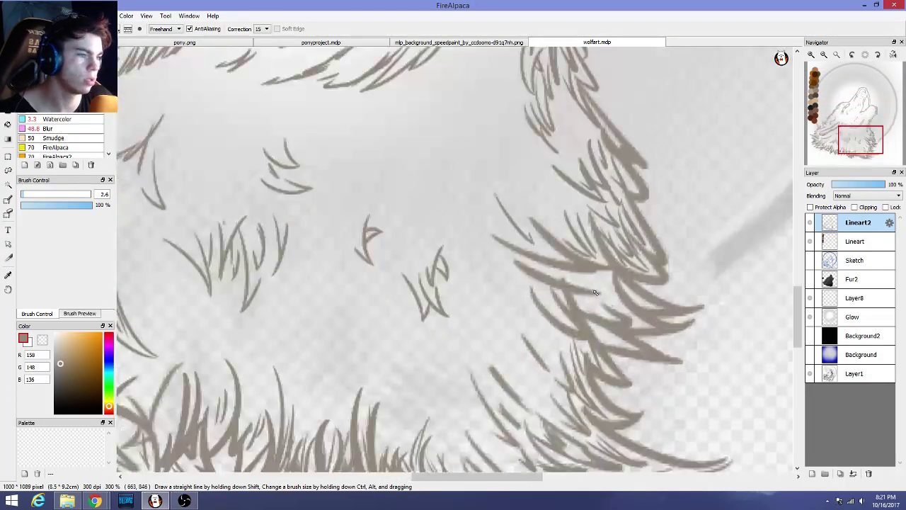
pyautogui.scroll(-2, 595, 294)
pyautogui.scroll(-4, 580, 297)
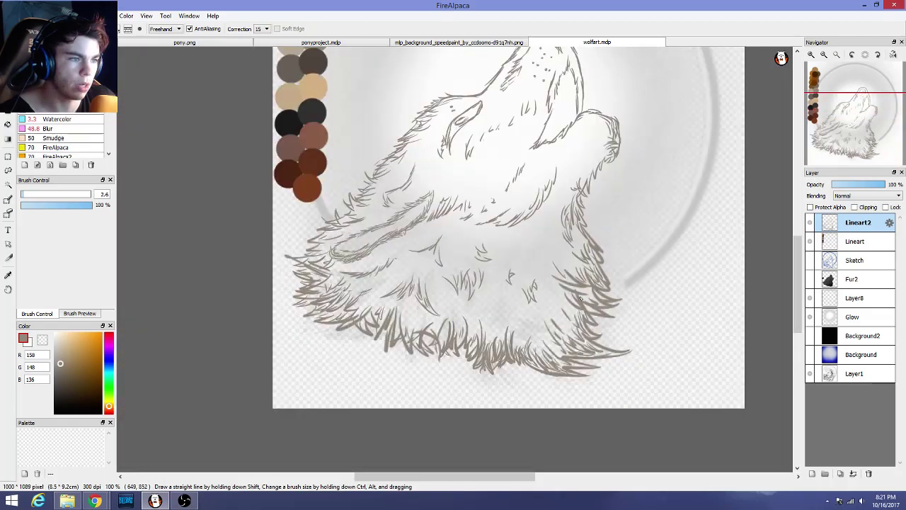
pyautogui.scroll(5, 549, 217)
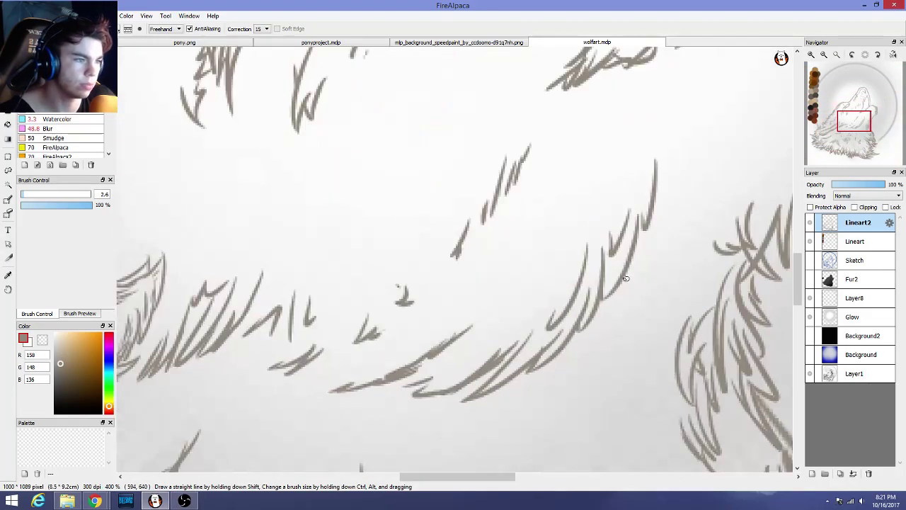
pyautogui.moveTo(611, 283); pyautogui.dragTo(616, 258)
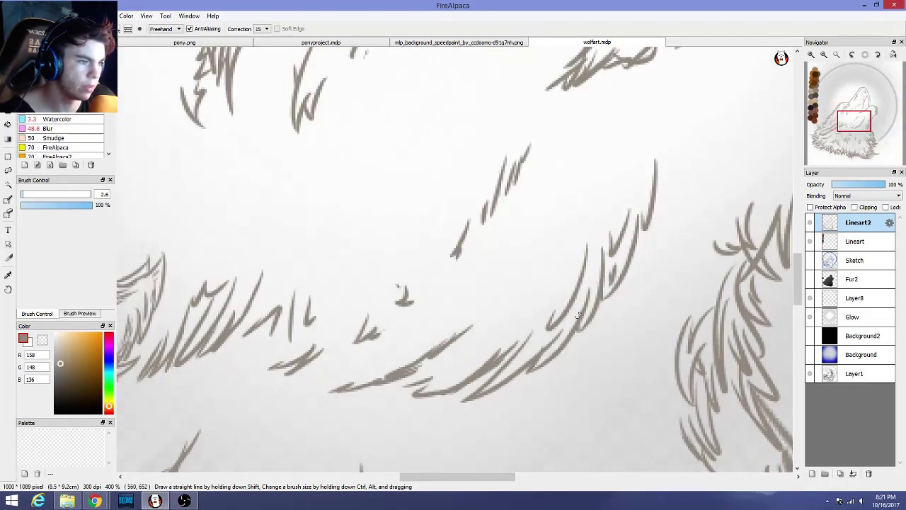
pyautogui.moveTo(556, 333)
pyautogui.mouseDown()
pyautogui.moveTo(581, 289)
pyautogui.moveTo(575, 320)
pyautogui.mouseUp()
pyautogui.moveTo(597, 248); pyautogui.dragTo(580, 301)
pyautogui.moveTo(491, 350); pyautogui.dragTo(456, 376)
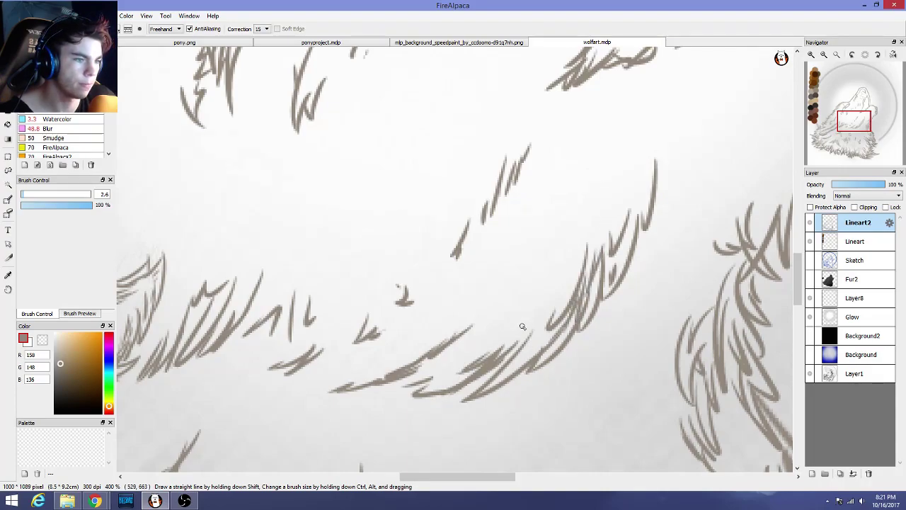
pyautogui.moveTo(530, 330); pyautogui.dragTo(509, 373)
pyautogui.moveTo(545, 314); pyautogui.dragTo(521, 365)
# Draw small pointed fur tufts just above the curved cheek fur line, undoing the strokes that miss
pyautogui.moveTo(532, 316)
pyautogui.mouseDown()
pyautogui.moveTo(495, 332)
pyautogui.moveTo(516, 311)
pyautogui.mouseUp()
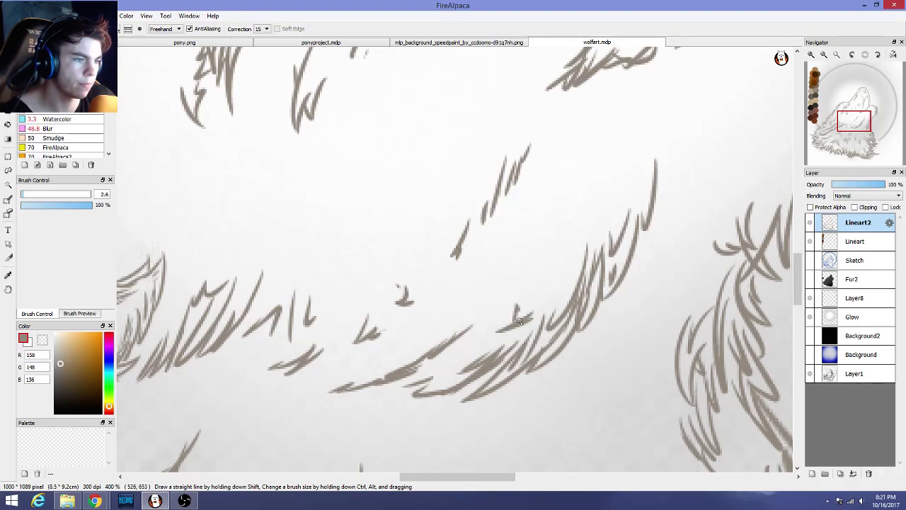
pyautogui.hotkey('ctrl', 'z')
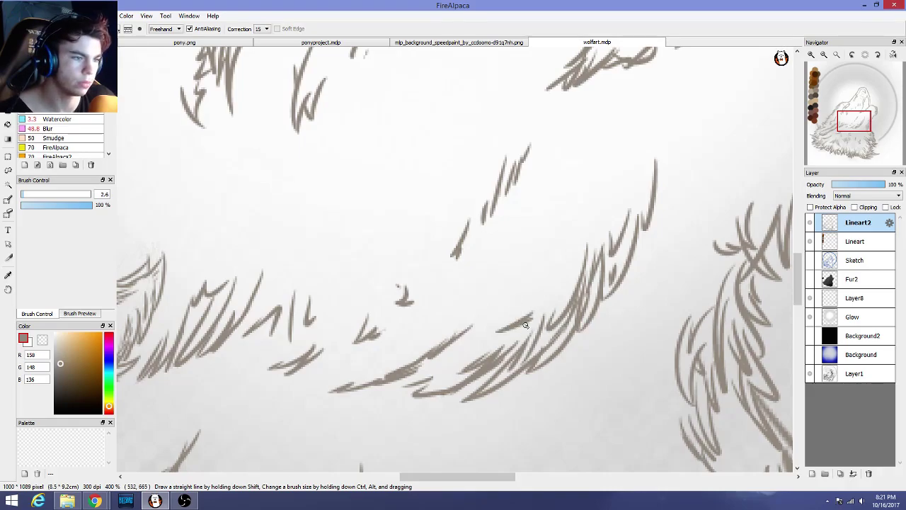
pyautogui.moveTo(474, 303)
pyautogui.mouseDown()
pyautogui.moveTo(529, 299)
pyautogui.moveTo(539, 310)
pyautogui.moveTo(512, 307)
pyautogui.moveTo(505, 283)
pyautogui.moveTo(545, 303)
pyautogui.moveTo(565, 258)
pyautogui.mouseUp()
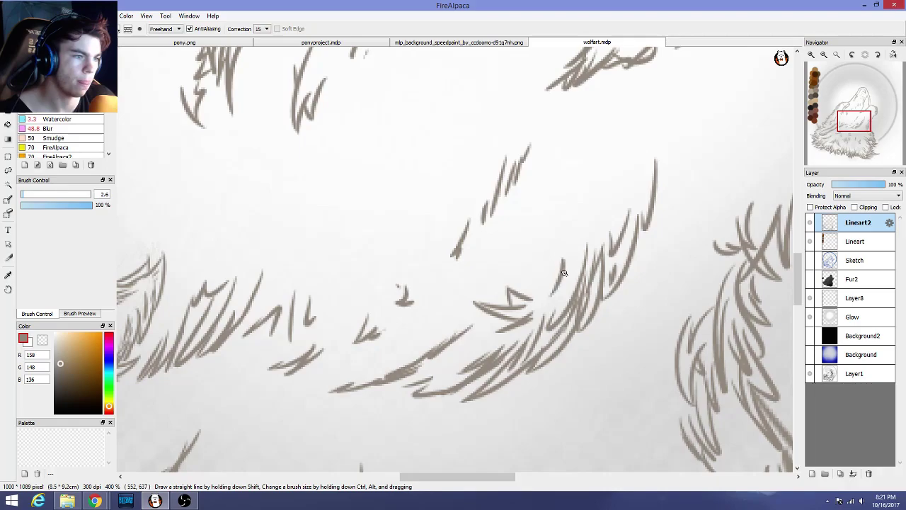
pyautogui.moveTo(552, 294); pyautogui.dragTo(565, 257)
pyautogui.hotkey('ctrl', 'z')
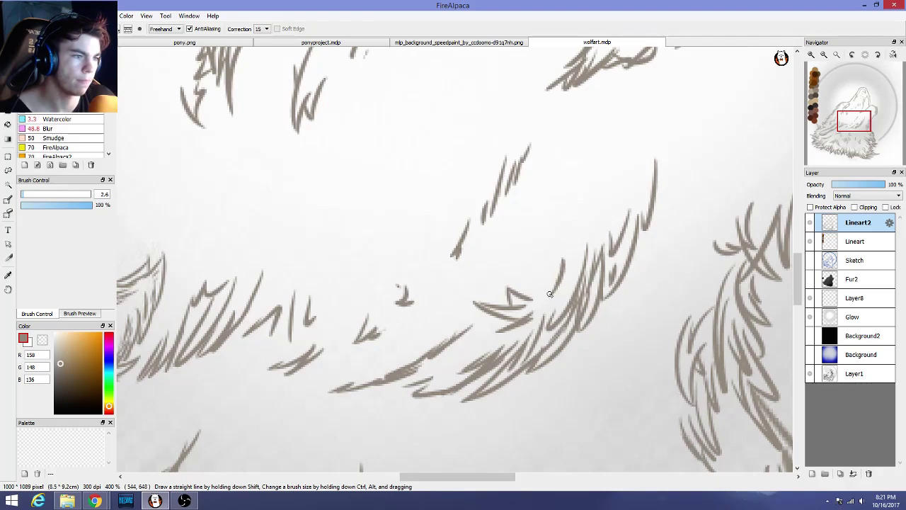
pyautogui.moveTo(552, 295); pyautogui.dragTo(545, 271)
# Add a few short hair strokes beneath the new cheek tuft and at the inner end of the curved fur line
pyautogui.scroll(-2, 606, 305)
pyautogui.scroll(-1, 606, 304)
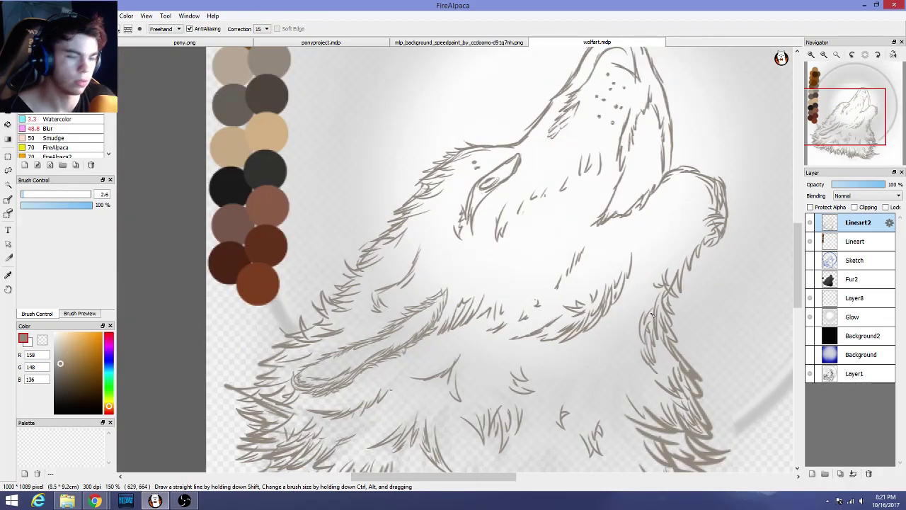
pyautogui.scroll(-1, 651, 314)
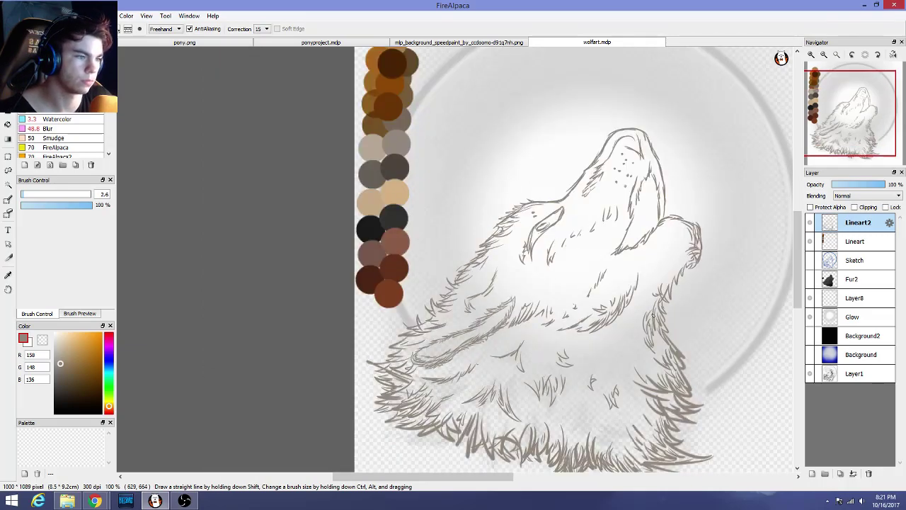
pyautogui.scroll(4, 651, 315)
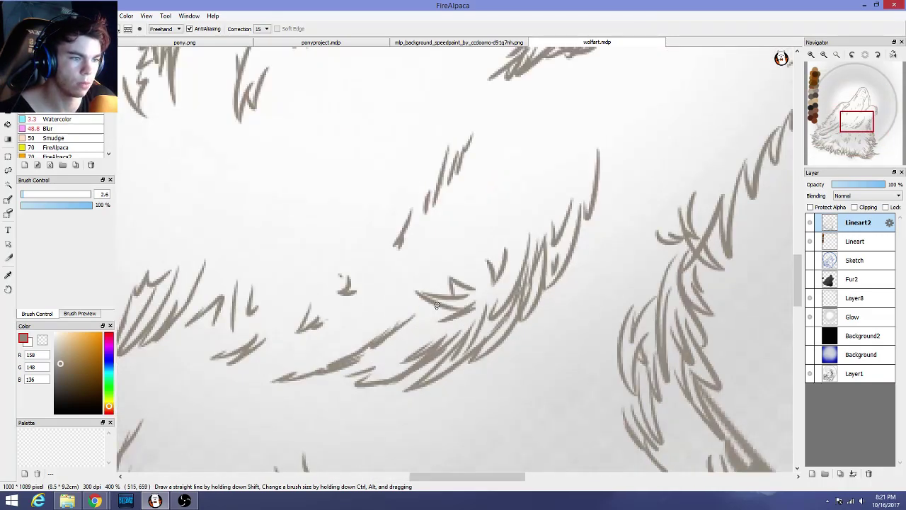
pyautogui.moveTo(436, 306)
pyautogui.mouseDown()
pyautogui.moveTo(445, 316)
pyautogui.moveTo(393, 356)
pyautogui.moveTo(401, 323)
pyautogui.mouseUp()
pyautogui.hotkey('ctrl', 'z')
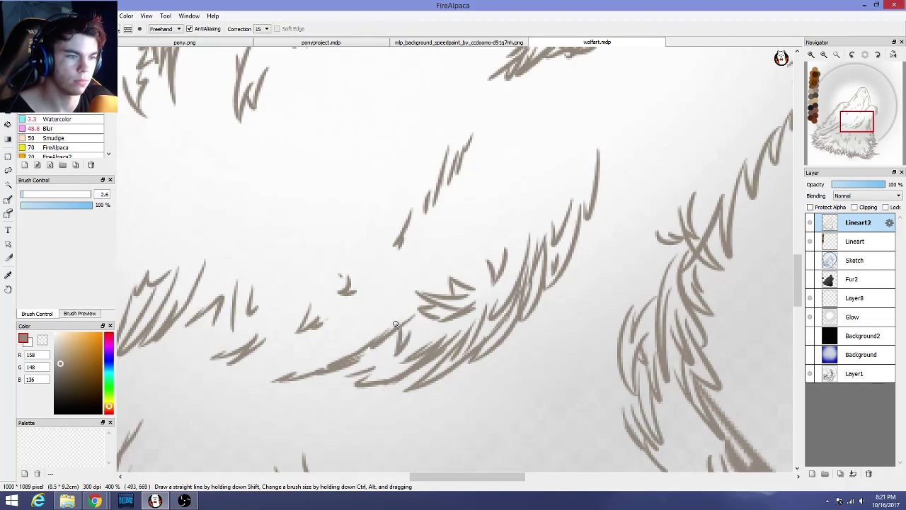
# Draw another small forked fur tuft above the cheek fur line with the size 2.6 brush at 100% opacity, redoing its first stroke
pyautogui.scroll(-8, 467, 362)
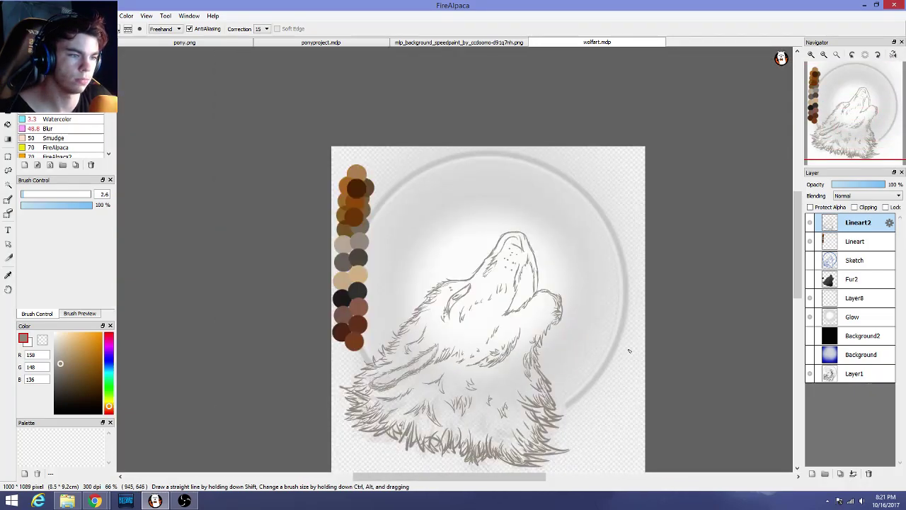
pyautogui.scroll(3, 629, 350)
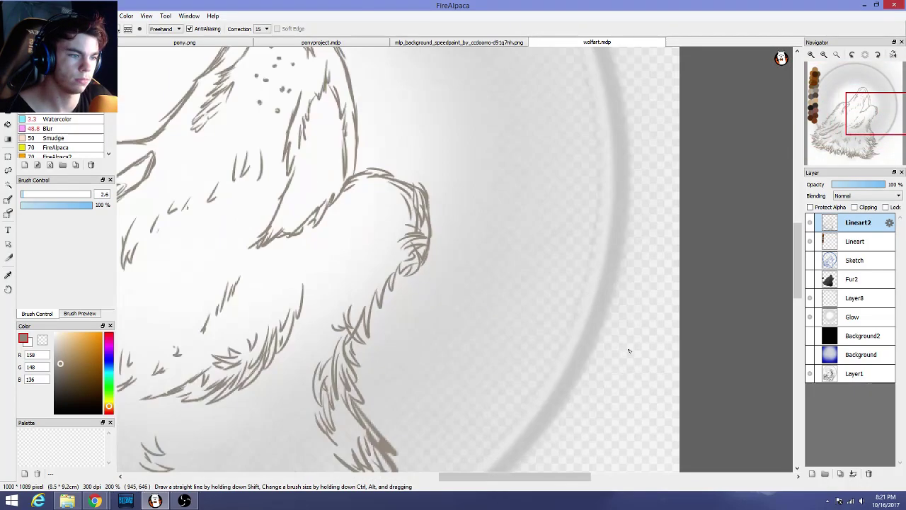
pyautogui.click(61, 109)
pyautogui.click(44, 193)
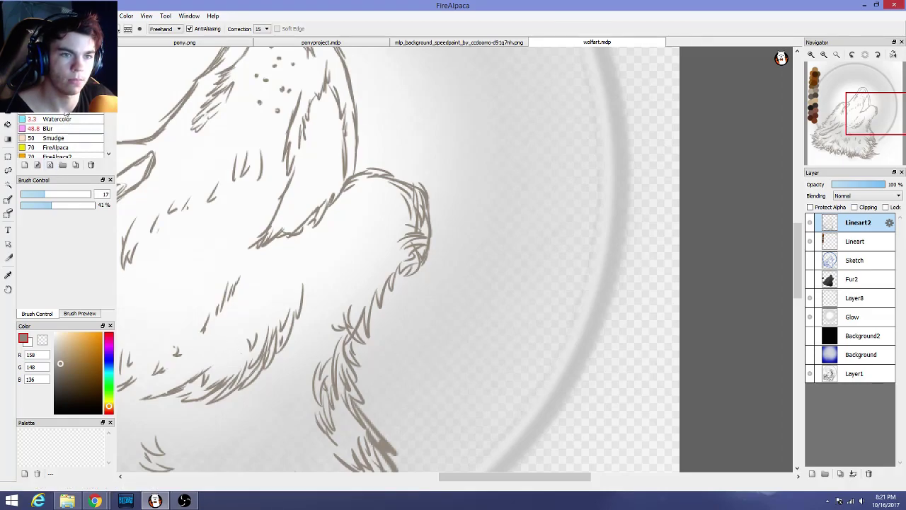
pyautogui.click(60, 82)
pyautogui.scroll(2, 242, 368)
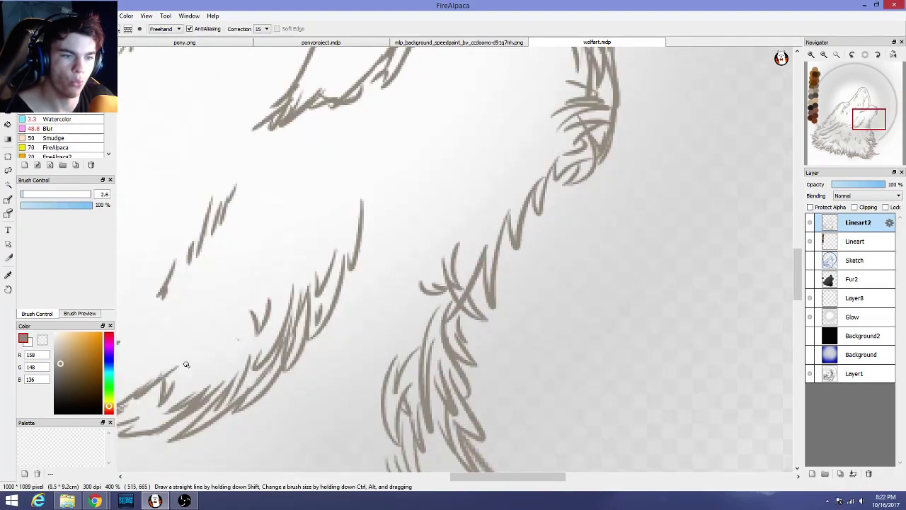
pyautogui.moveTo(218, 370)
pyautogui.mouseDown()
pyautogui.moveTo(236, 347)
pyautogui.moveTo(214, 343)
pyautogui.moveTo(225, 320)
pyautogui.mouseUp()
pyautogui.hotkey('ctrl', 'z')
pyautogui.moveTo(215, 367); pyautogui.dragTo(226, 322)
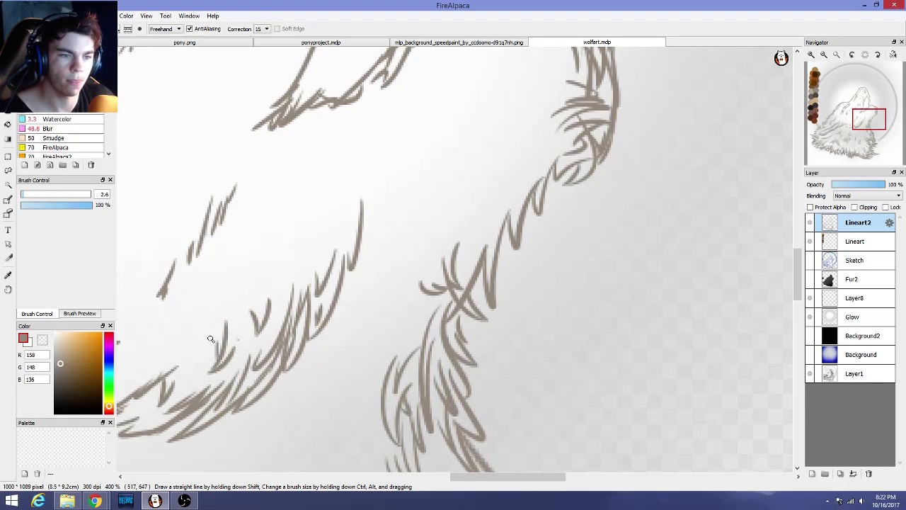
pyautogui.moveTo(219, 360); pyautogui.dragTo(199, 322)
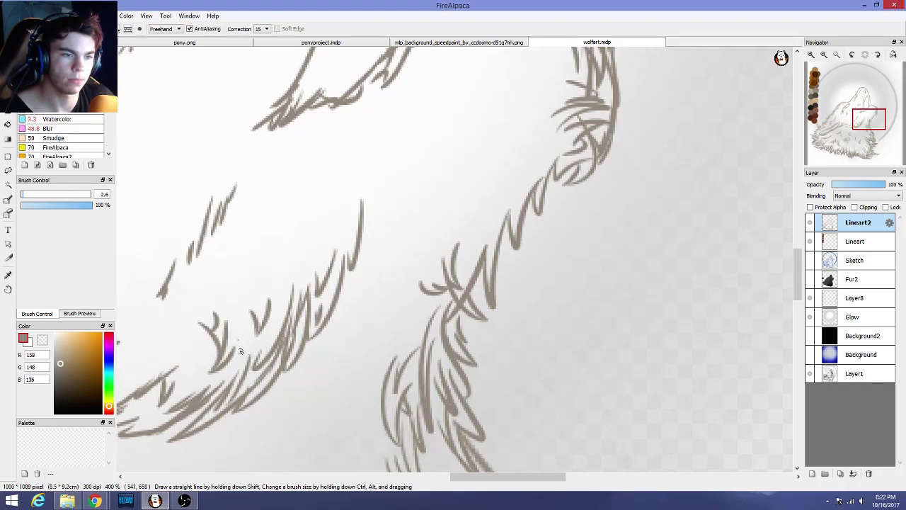
pyautogui.scroll(-2, 252, 351)
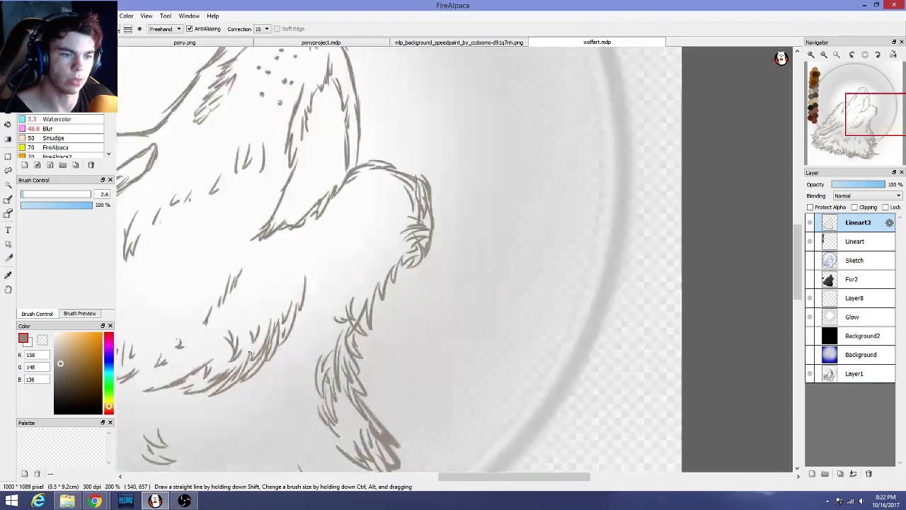
# Extend the upper end of the curved cheek fur line toward the lower jaw with forked hair strokes, undoing the strokes that miss
pyautogui.scroll(-1, 329, 371)
pyautogui.scroll(3, 210, 344)
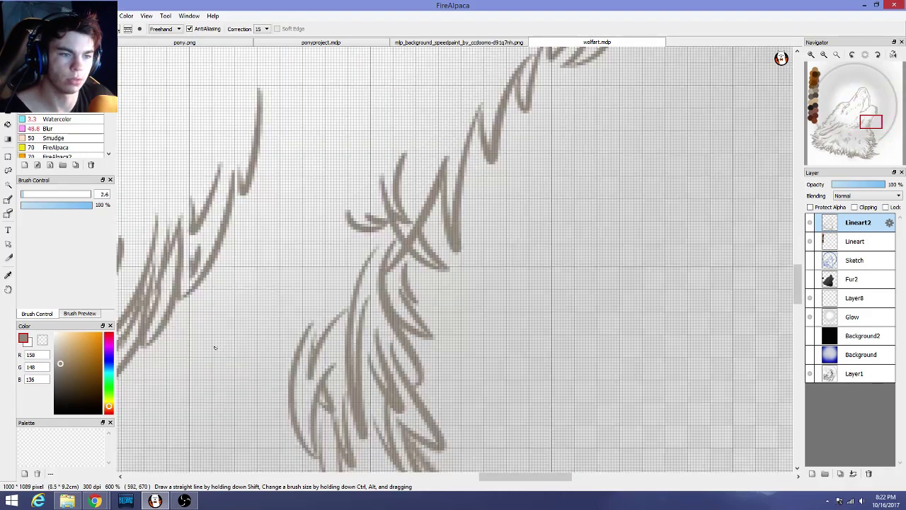
pyautogui.scroll(-2, 211, 345)
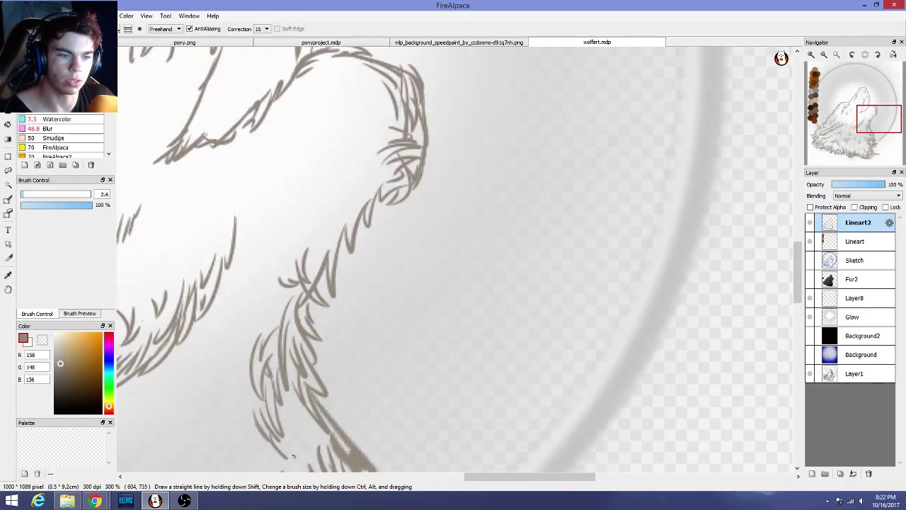
pyautogui.moveTo(471, 479); pyautogui.dragTo(423, 478)
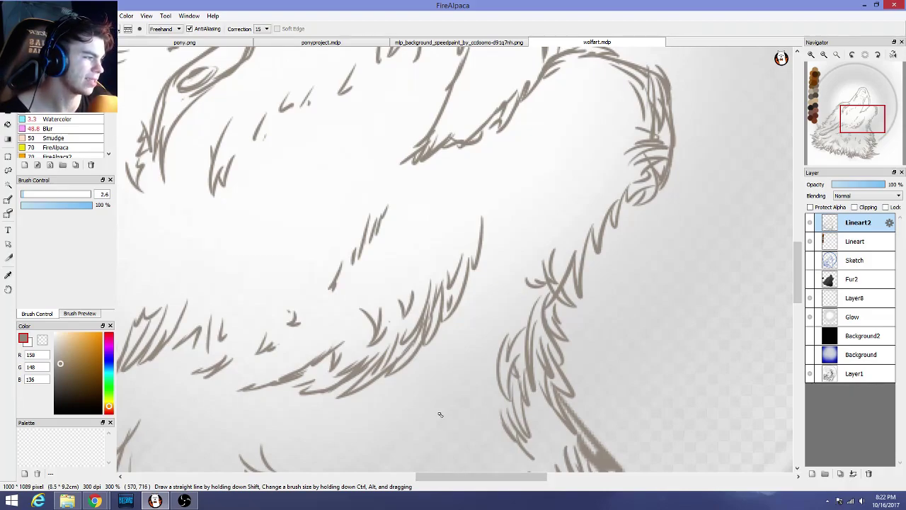
pyautogui.scroll(1, 372, 359)
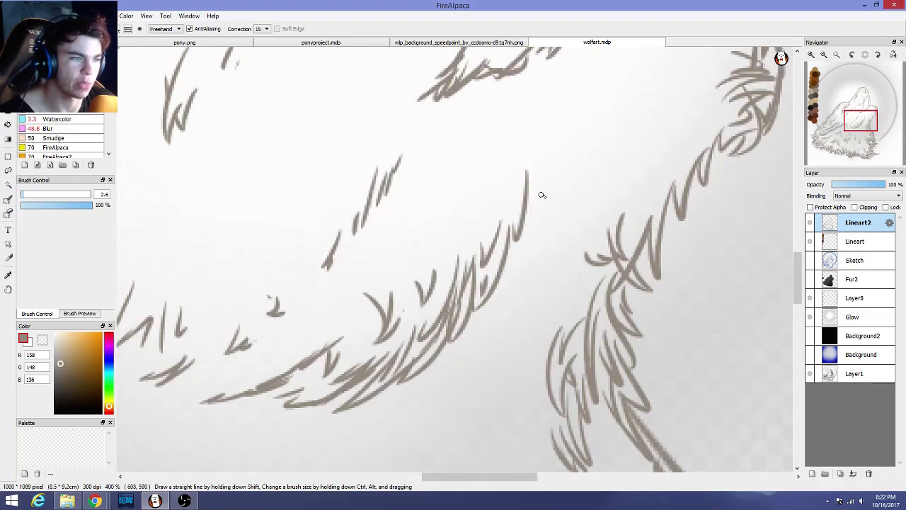
pyautogui.moveTo(533, 237); pyautogui.dragTo(543, 167)
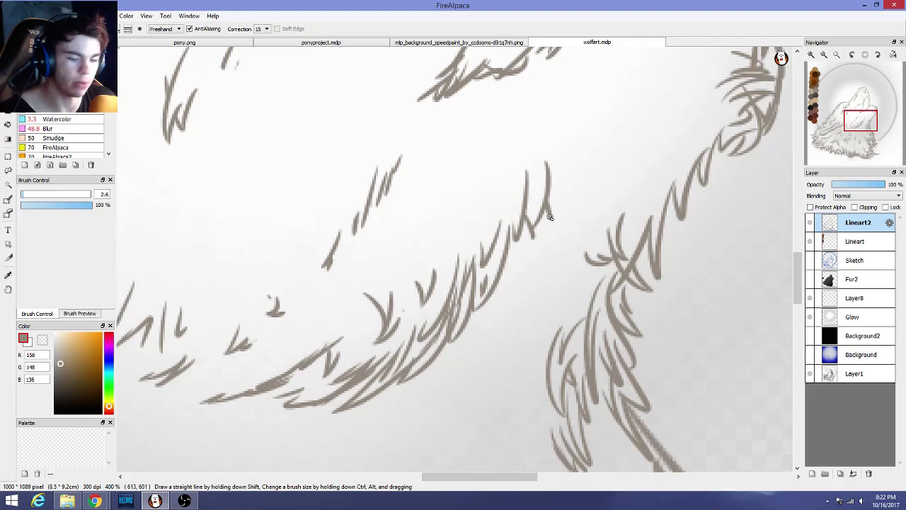
pyautogui.hotkey('ctrl', 'z')
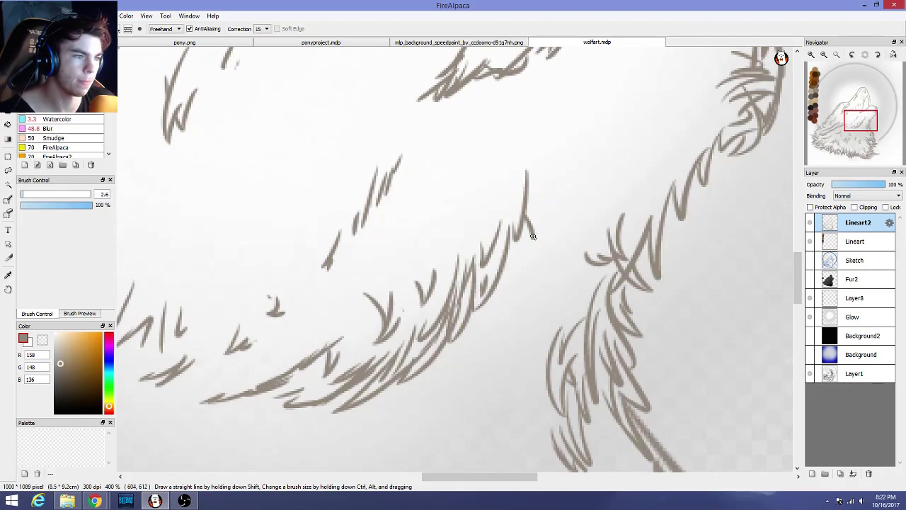
pyautogui.moveTo(532, 238); pyautogui.dragTo(541, 170)
pyautogui.hotkey('ctrl', 'z')
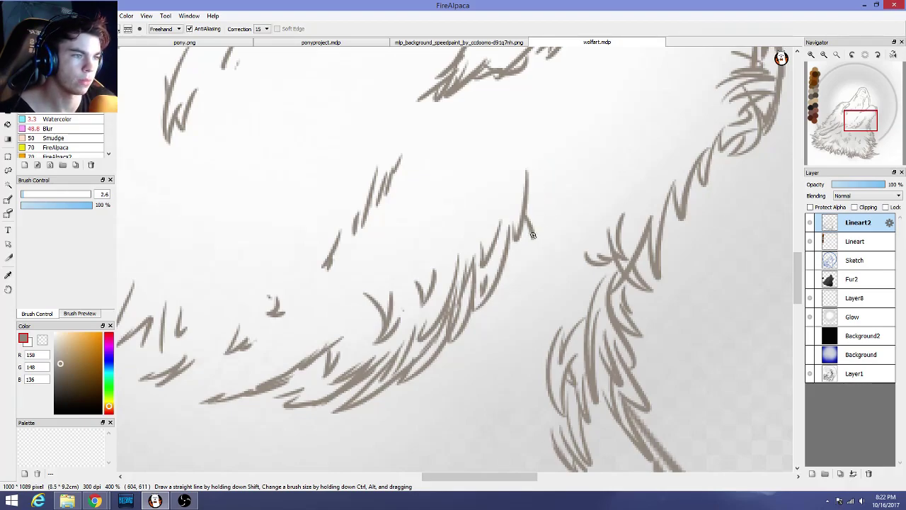
pyautogui.moveTo(533, 236)
pyautogui.mouseDown()
pyautogui.moveTo(576, 204)
pyautogui.moveTo(578, 178)
pyautogui.mouseUp()
pyautogui.scroll(-2, 557, 242)
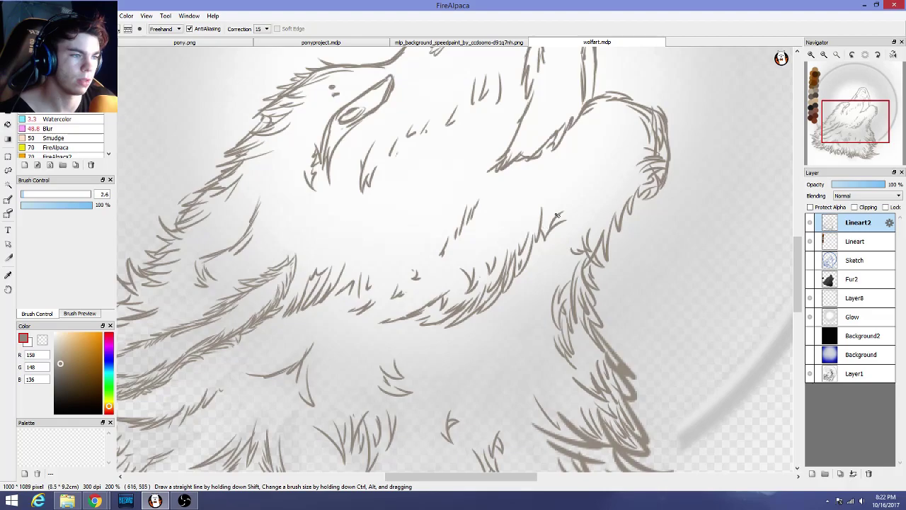
pyautogui.moveTo(556, 219); pyautogui.dragTo(581, 179)
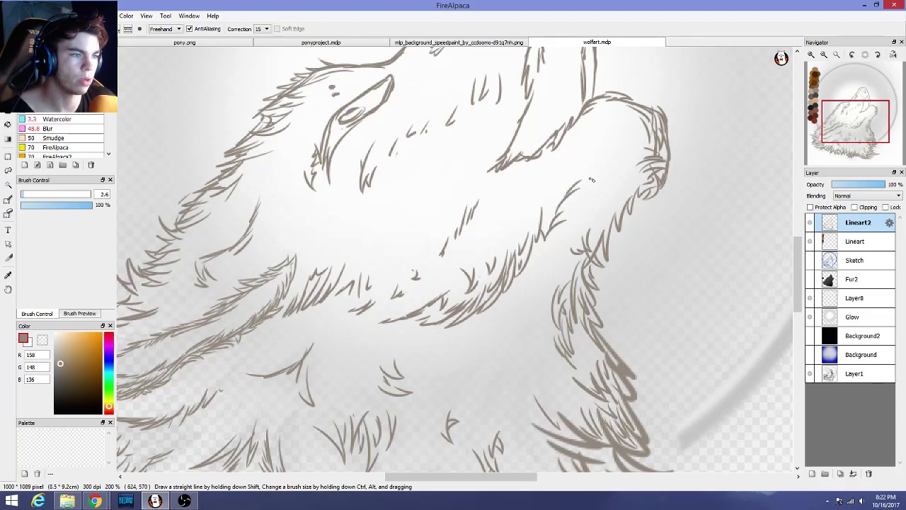
# Add two short hairs branching off the inner side of the cheek fur line's new upper tip
pyautogui.scroll(-3, 647, 243)
pyautogui.scroll(6, 647, 246)
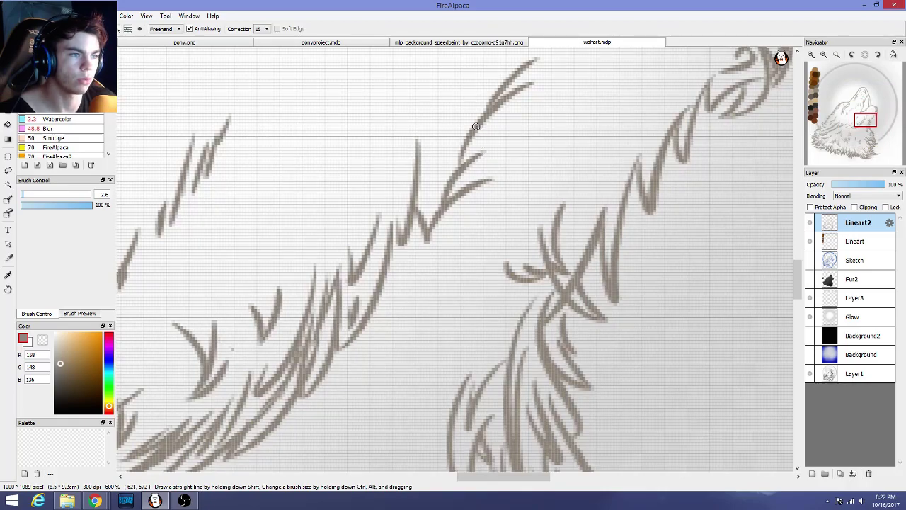
pyautogui.moveTo(475, 126); pyautogui.dragTo(464, 79)
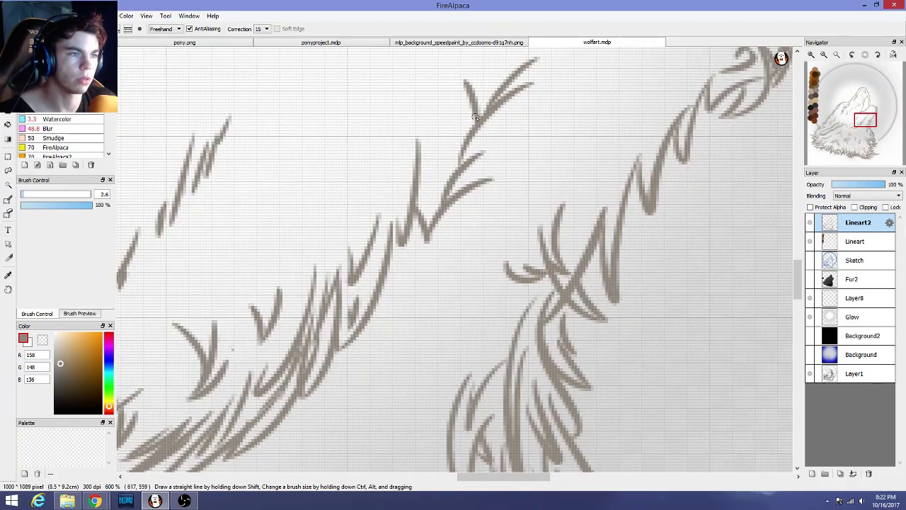
pyautogui.moveTo(476, 120); pyautogui.dragTo(436, 89)
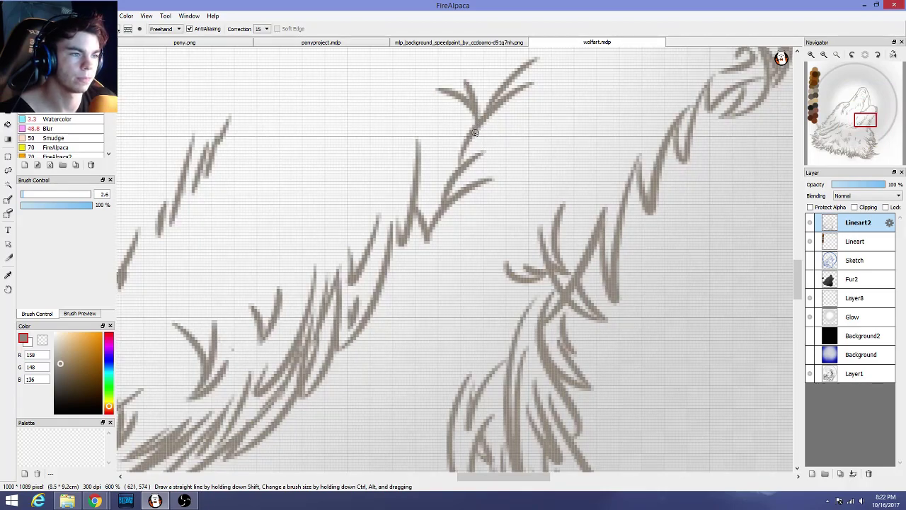
# Draw curved hairs fanning out from the outer side of the cheek line's upper tip, redoing the first one until it fits
pyautogui.moveTo(472, 135); pyautogui.dragTo(549, 93)
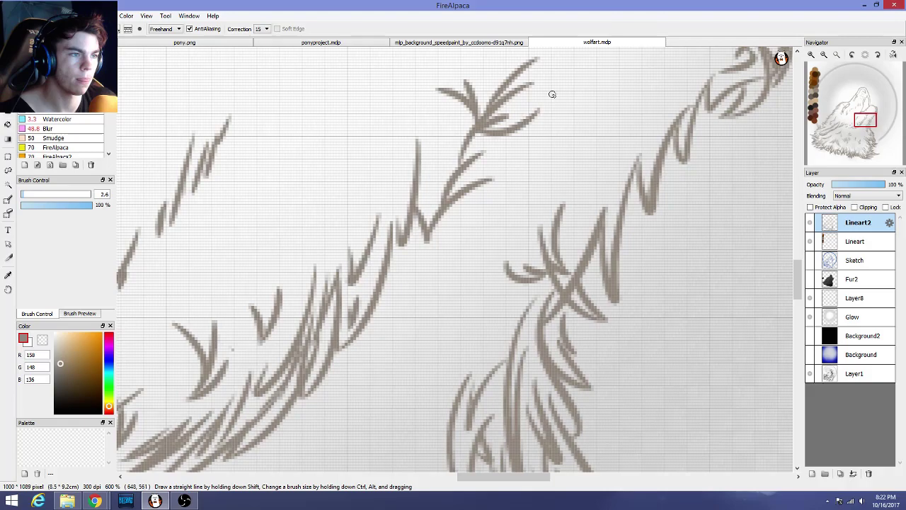
pyautogui.hotkey('ctrl', 'z')
pyautogui.moveTo(478, 131); pyautogui.dragTo(548, 95)
pyautogui.hotkey('ctrl', 'z')
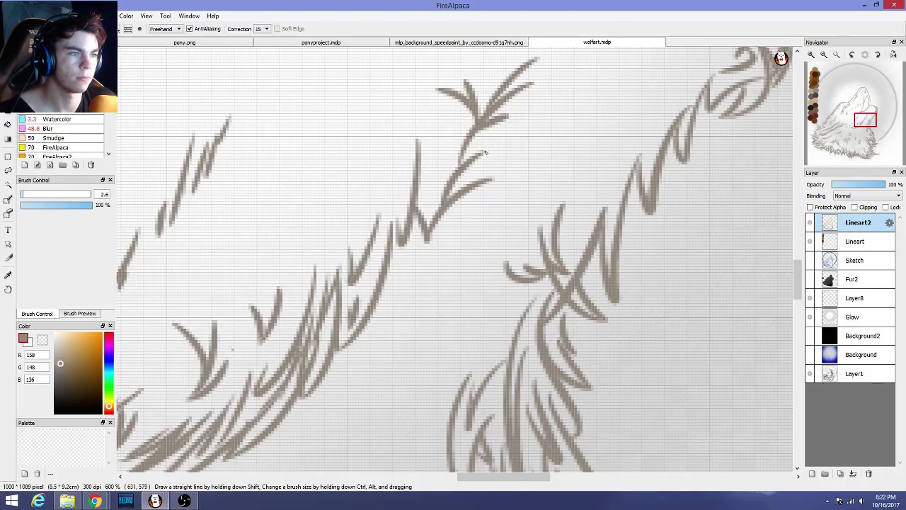
pyautogui.hotkey('ctrl', 'z')
pyautogui.moveTo(467, 135)
pyautogui.mouseDown()
pyautogui.moveTo(518, 126)
pyautogui.moveTo(549, 96)
pyautogui.mouseUp()
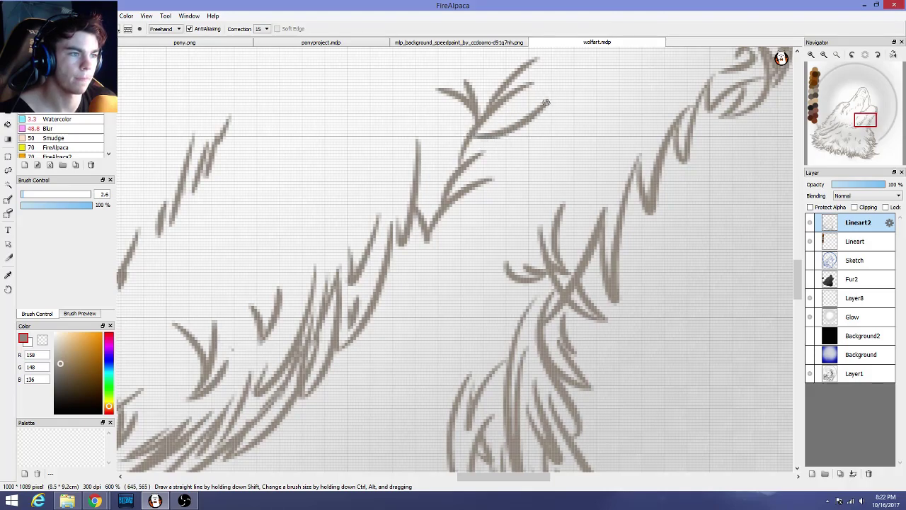
pyautogui.moveTo(473, 138)
pyautogui.mouseDown()
pyautogui.moveTo(509, 147)
pyautogui.moveTo(539, 140)
pyautogui.moveTo(480, 169)
pyautogui.moveTo(544, 151)
pyautogui.mouseUp()
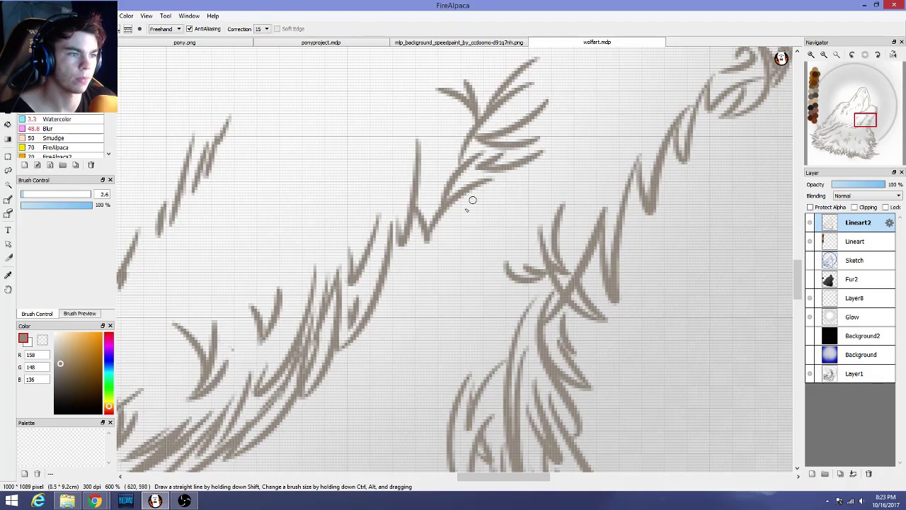
pyautogui.scroll(-3, 503, 212)
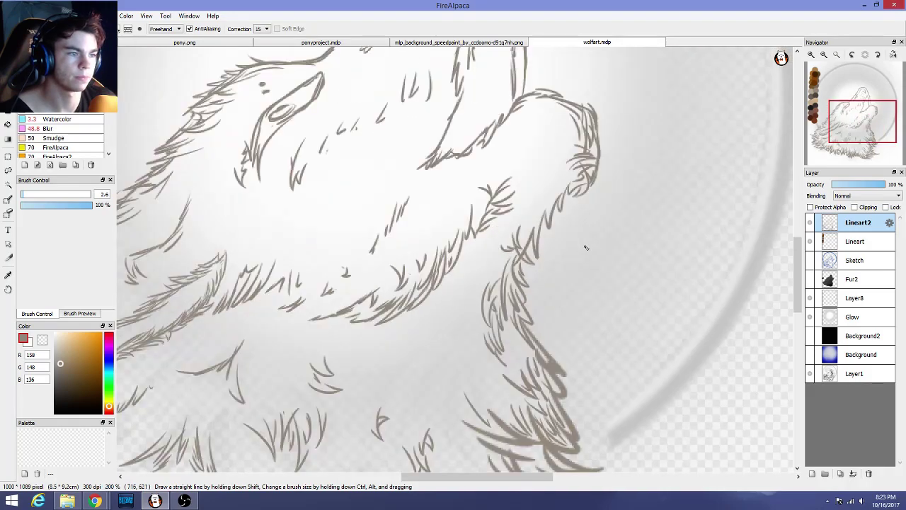
pyautogui.click(27, 16)
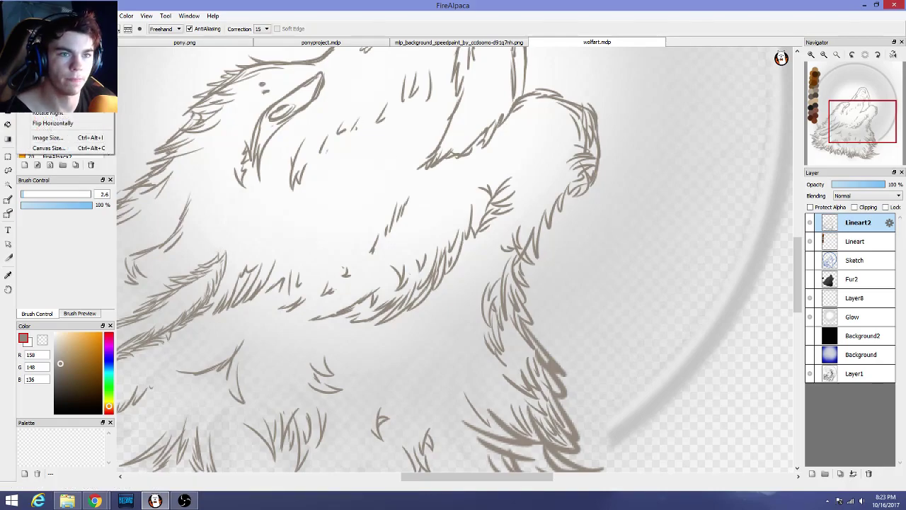
pyautogui.press('Escape')
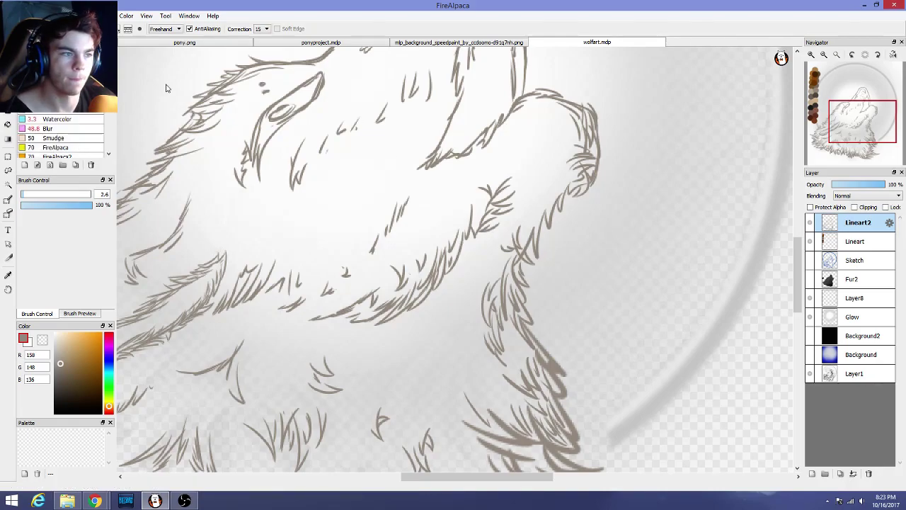
pyautogui.scroll(2, 656, 251)
pyautogui.scroll(-4, 657, 250)
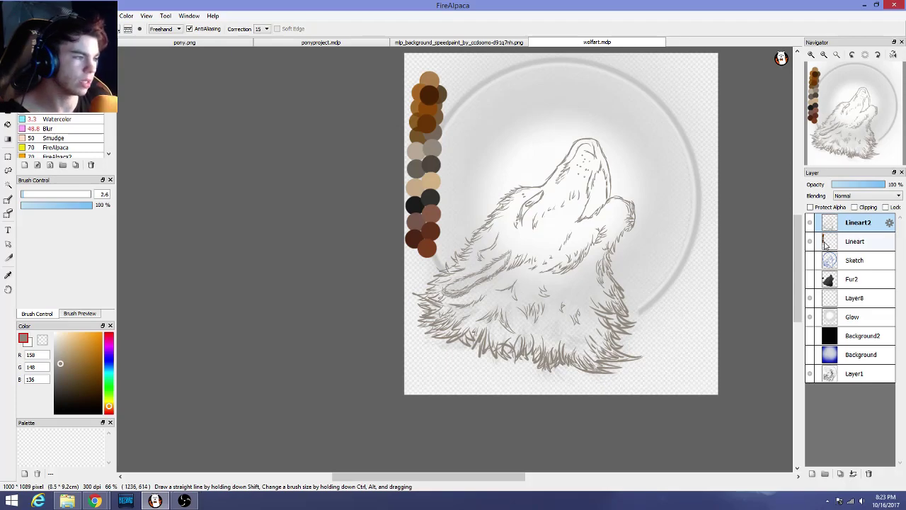
# Show the Fur2 layer briefly to check the line art over the dark fur, and hide it again
pyautogui.click(810, 279)
pyautogui.scroll(-2, 701, 295)
pyautogui.scroll(3, 702, 296)
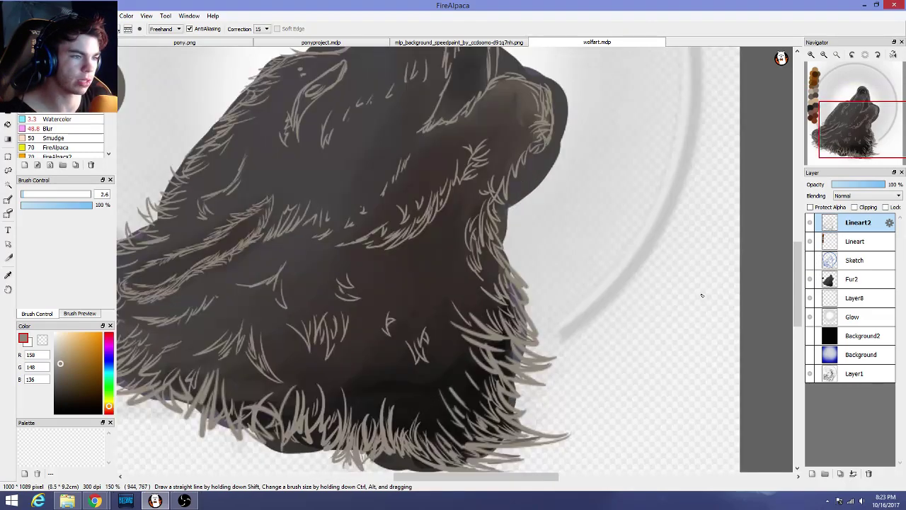
pyautogui.scroll(-3, 702, 295)
pyautogui.click(809, 280)
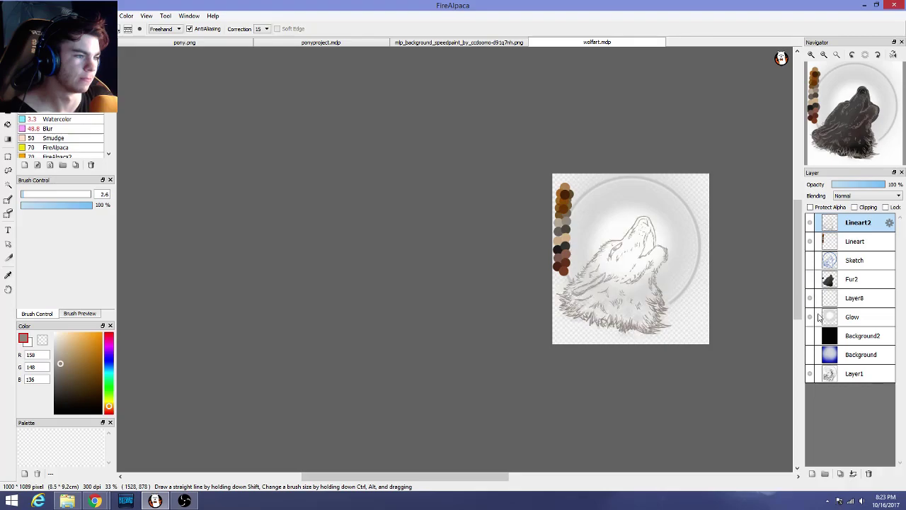
# Toggle the Background and Background2 layers on and off to preview the line art against each
pyautogui.click(810, 355)
pyautogui.click(809, 354)
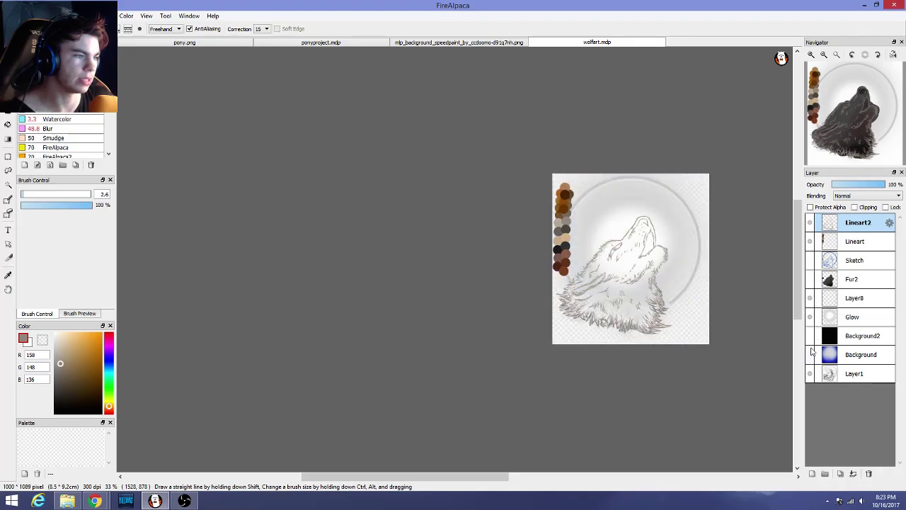
pyautogui.click(810, 335)
pyautogui.click(810, 336)
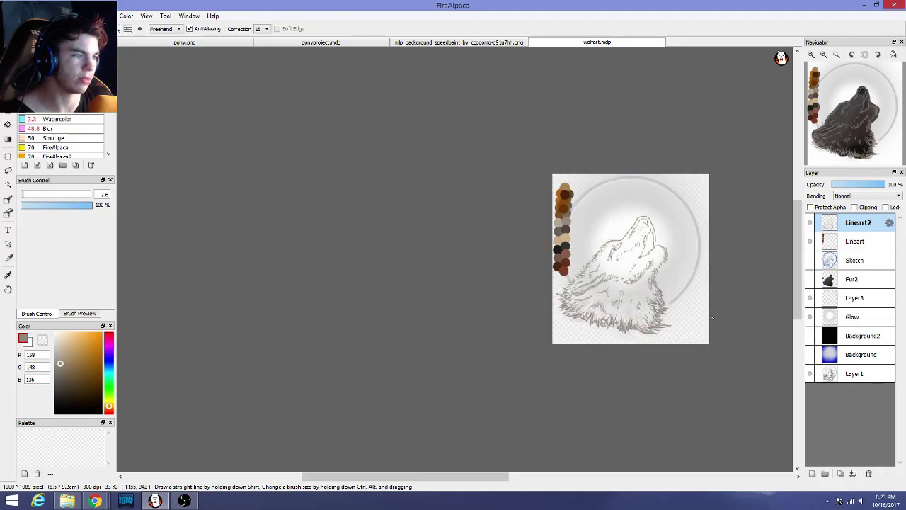
# Compare the Sketch layer with the Lineart2 layer by switching their visibility, leaving Lineart2 shown and Sketch hidden
pyautogui.click(810, 260)
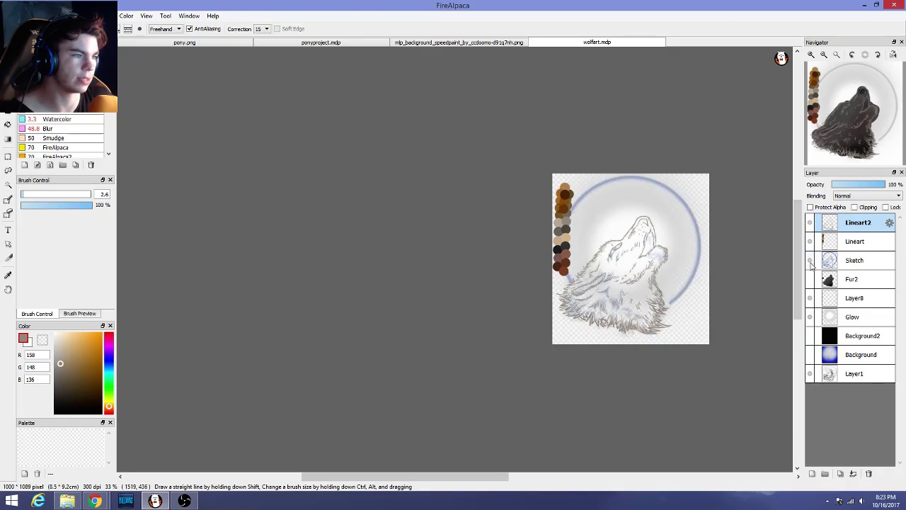
pyautogui.click(810, 261)
pyautogui.scroll(2, 704, 283)
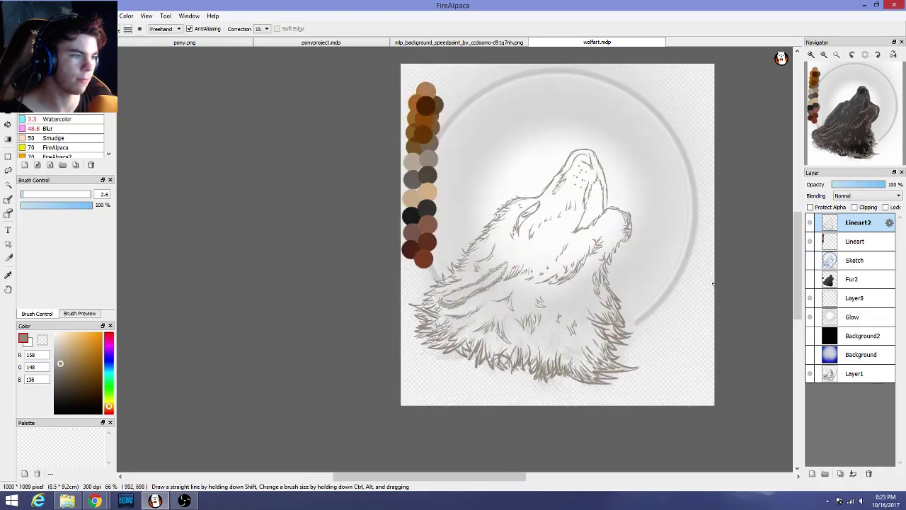
pyautogui.click(810, 222)
pyautogui.click(809, 260)
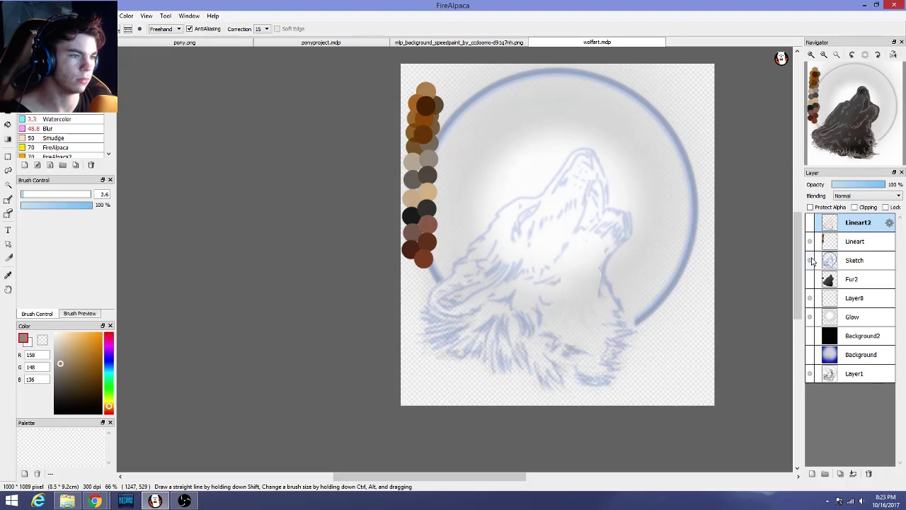
pyautogui.click(810, 260)
pyautogui.click(810, 226)
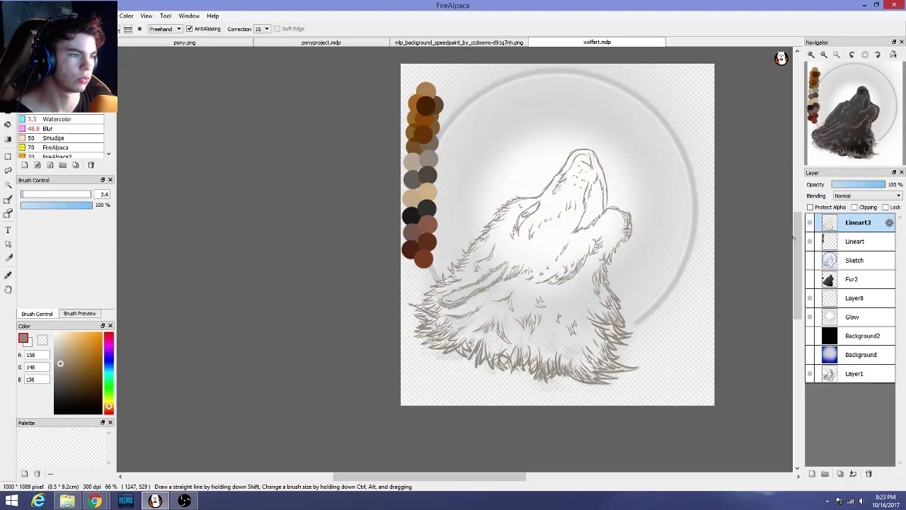
# Add a few short hair strokes beside the tall hair where the cheek fur line meets its new upper tuft
pyautogui.scroll(1, 689, 264)
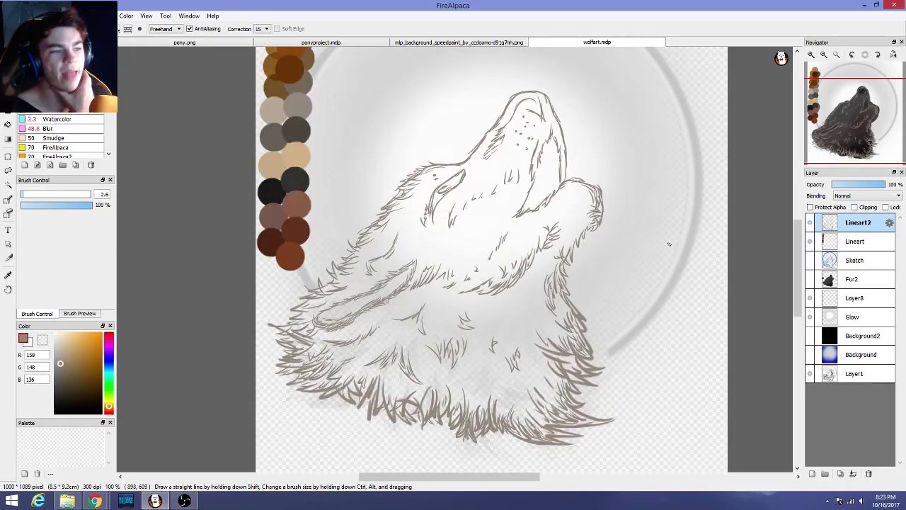
pyautogui.scroll(1, 562, 294)
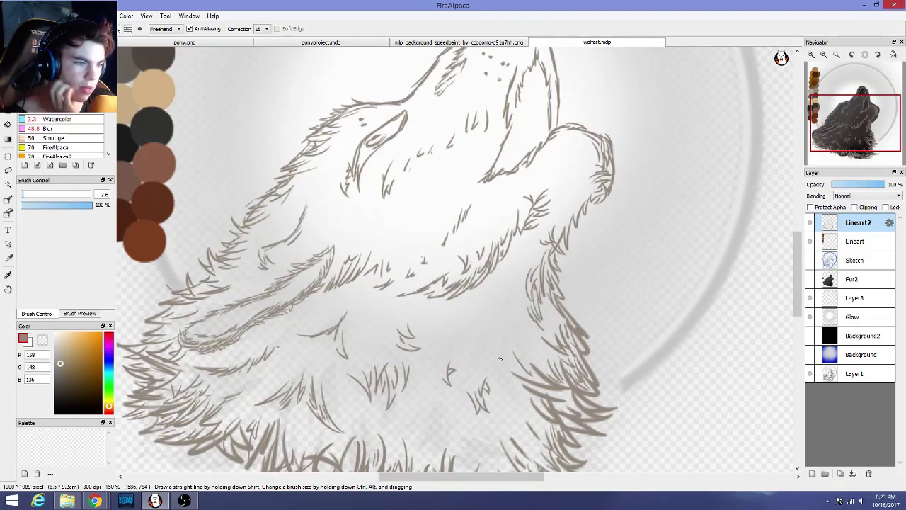
pyautogui.scroll(2, 486, 269)
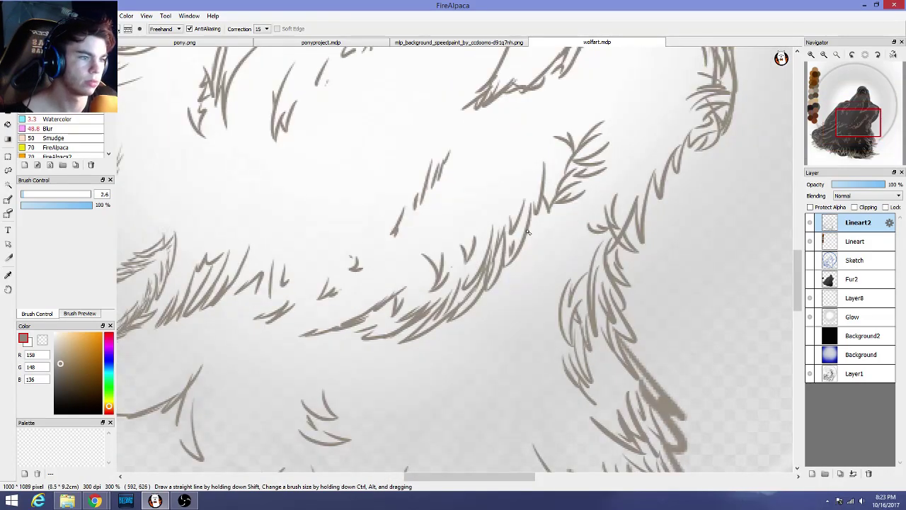
pyautogui.scroll(-3, 563, 226)
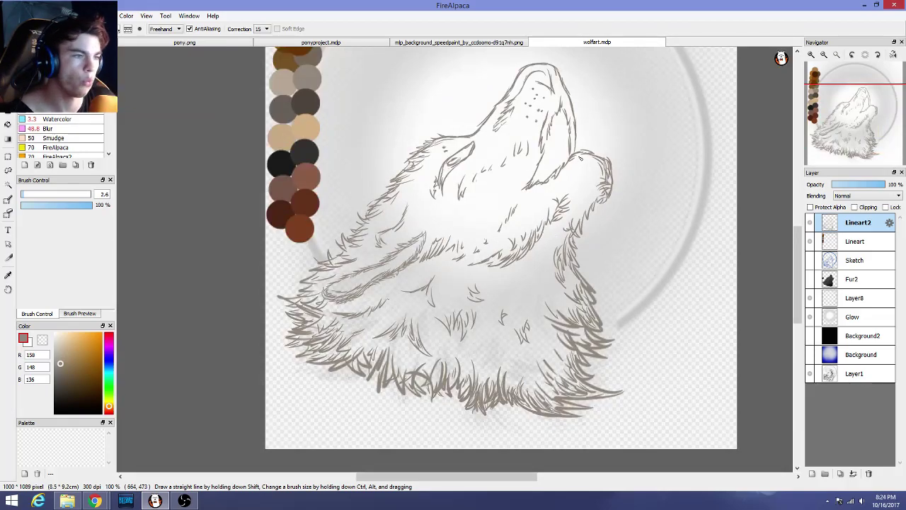
pyautogui.scroll(3, 574, 178)
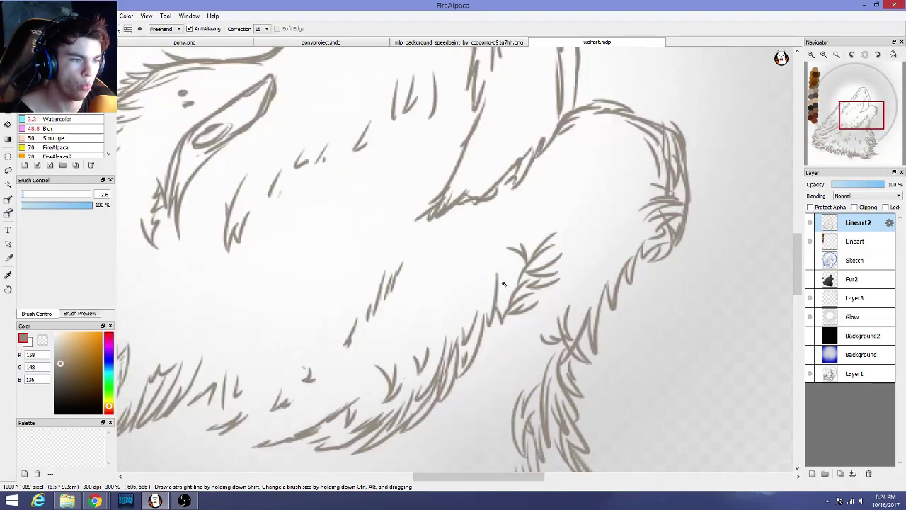
pyautogui.moveTo(497, 292); pyautogui.dragTo(505, 258)
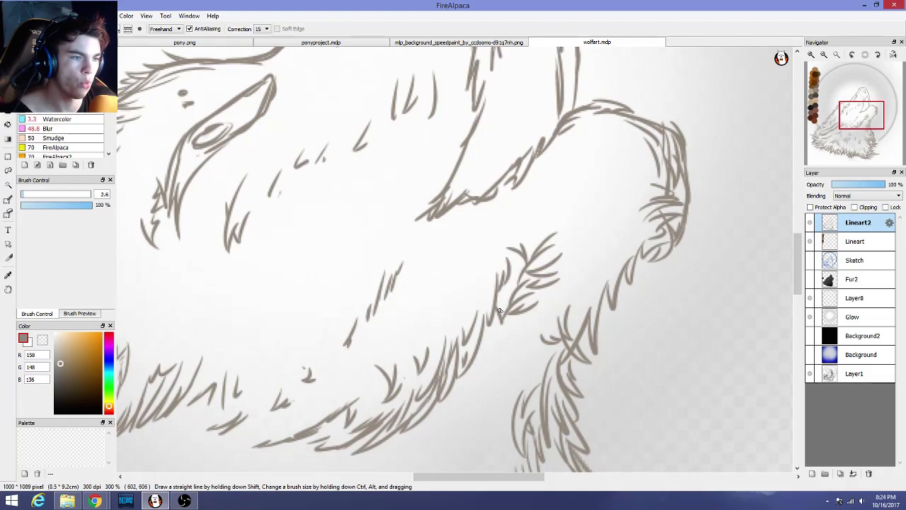
pyautogui.moveTo(501, 313); pyautogui.dragTo(515, 289)
pyautogui.scroll(-5, 515, 297)
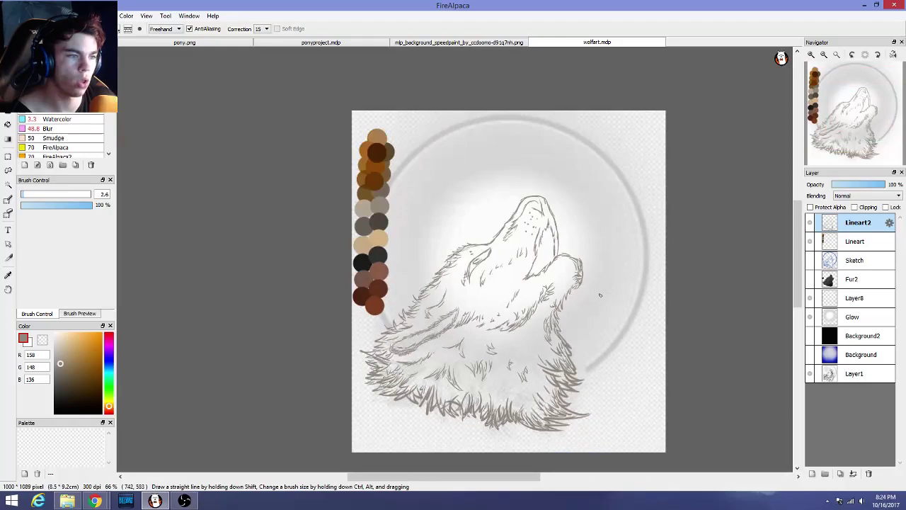
pyautogui.scroll(4, 493, 292)
pyautogui.scroll(3, 493, 292)
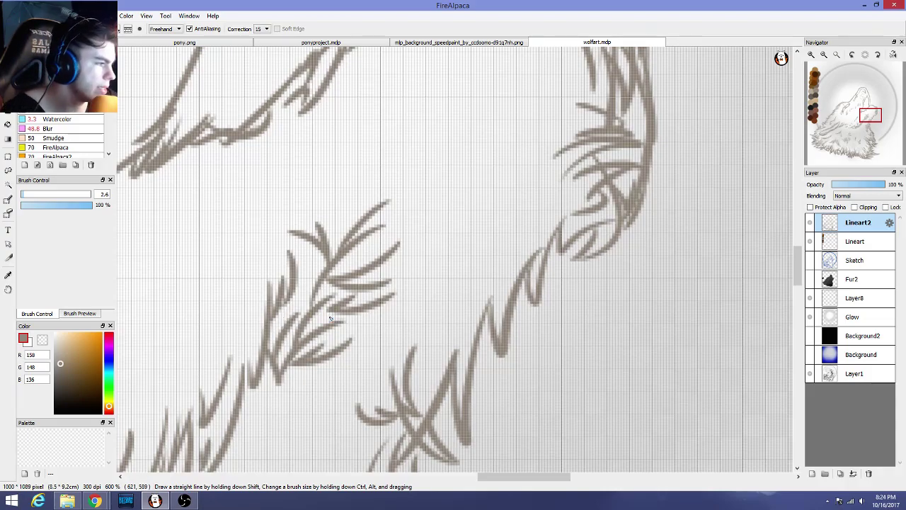
pyautogui.scroll(-5, 330, 318)
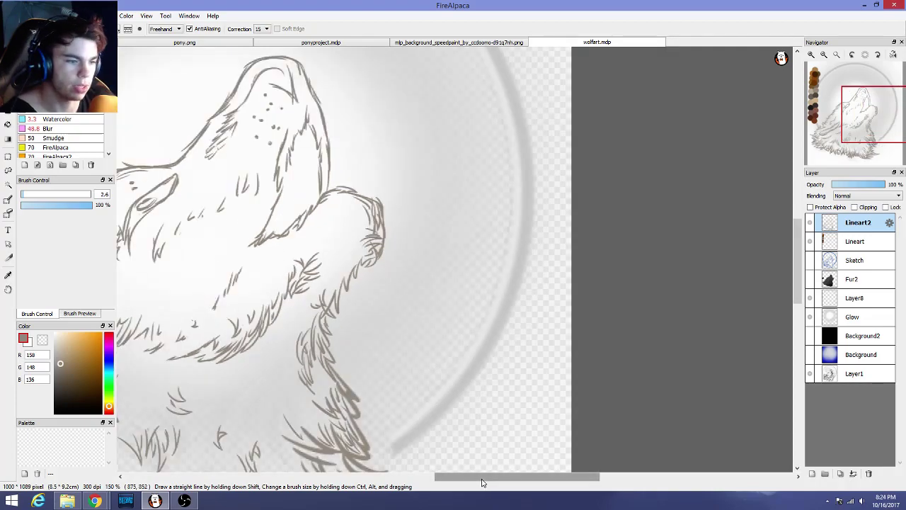
pyautogui.moveTo(489, 477); pyautogui.dragTo(440, 476)
pyautogui.scroll(-1, 514, 360)
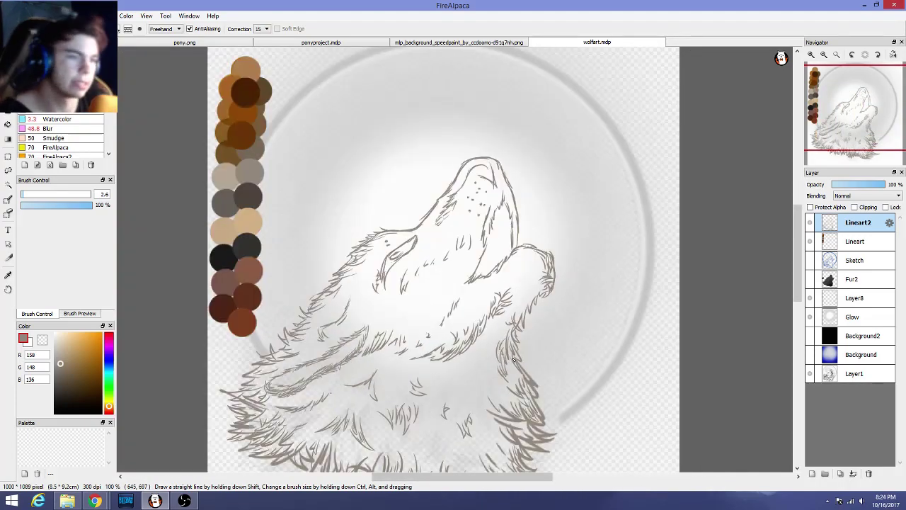
pyautogui.scroll(-1, 514, 360)
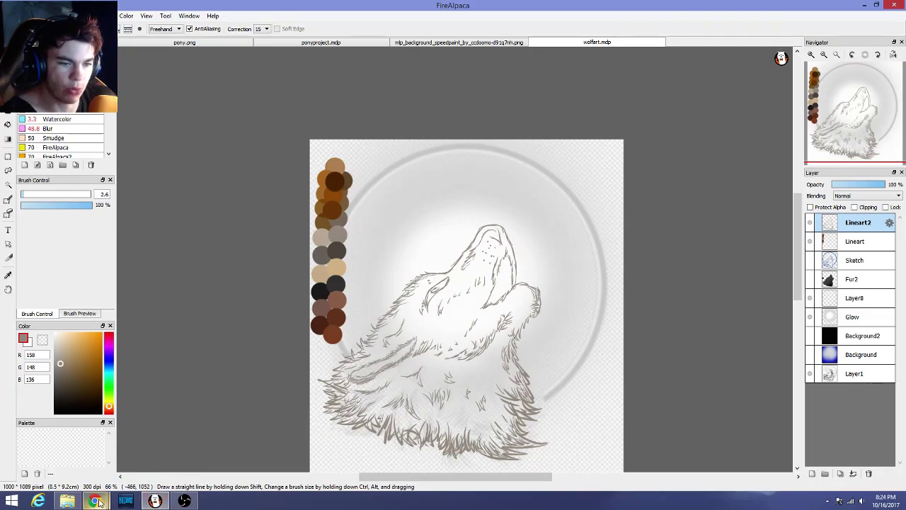
# Check the gray wolf reference photo in the Chrome image search, and return to the wolf drawing in FireAlpaca
pyautogui.moveTo(97, 502)
pyautogui.click(368, 453)
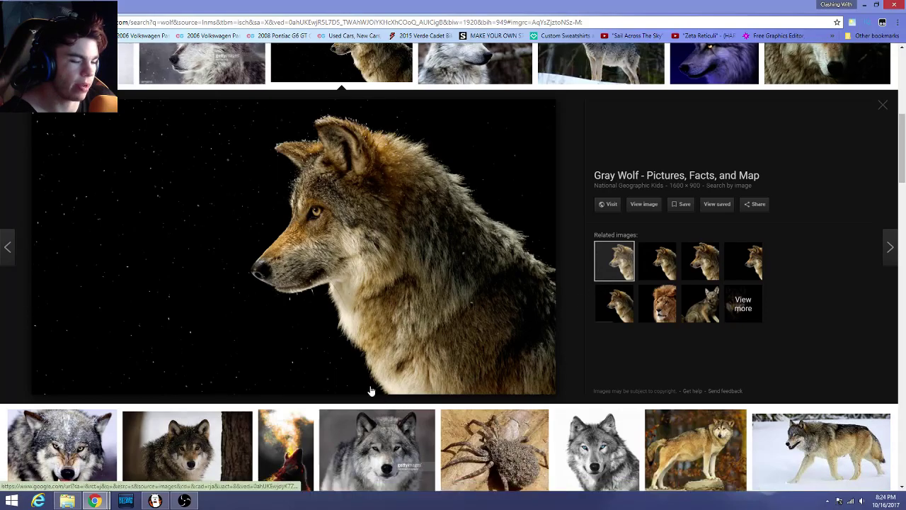
pyautogui.moveTo(102, 502)
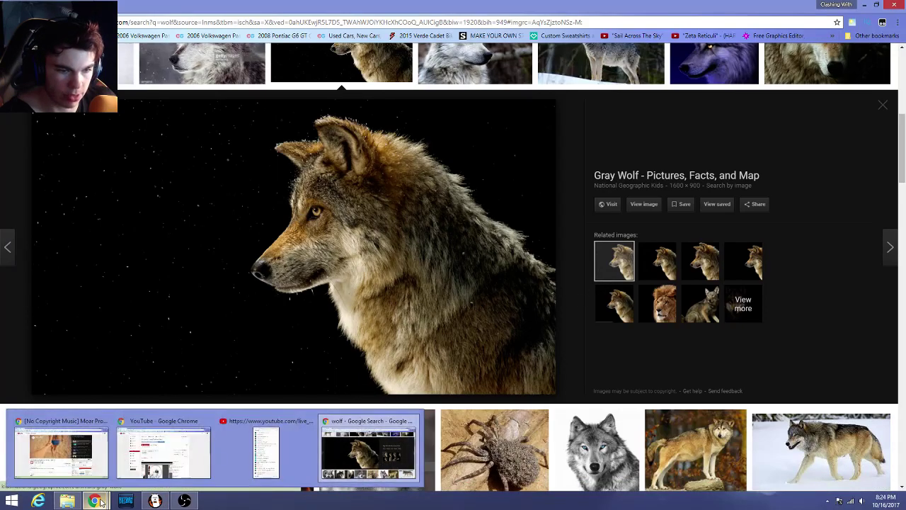
pyautogui.click(155, 500)
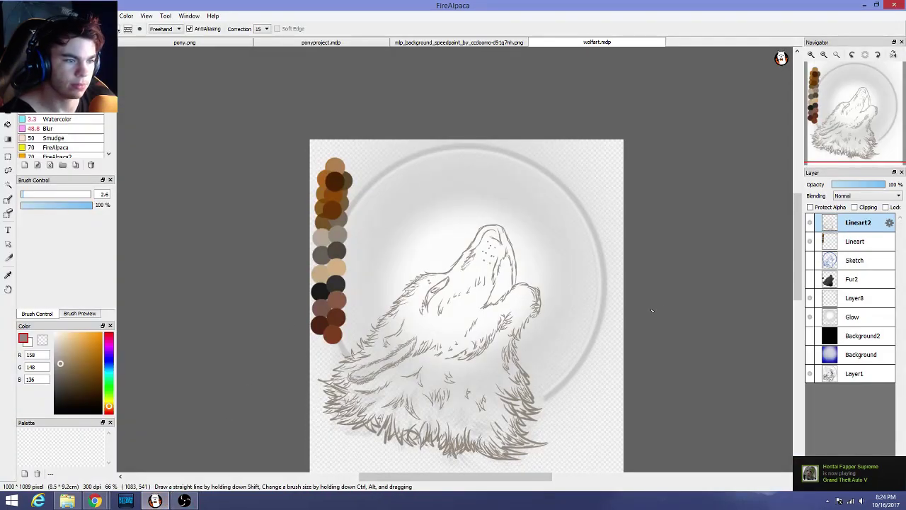
pyautogui.moveTo(797, 285); pyautogui.dragTo(797, 302)
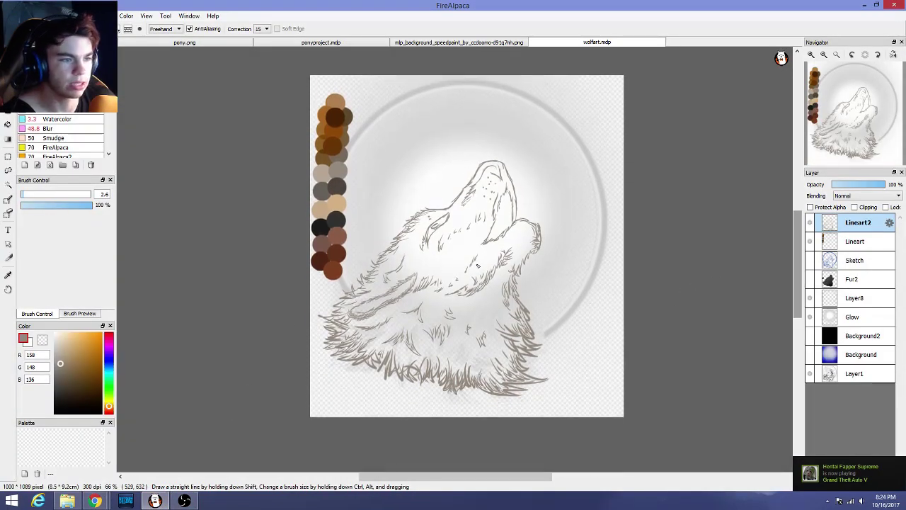
# Draw a short curved line across the wolf's eye near its front corner, redoing the stroke until it bridges the upper and lower lids
pyautogui.scroll(4, 440, 216)
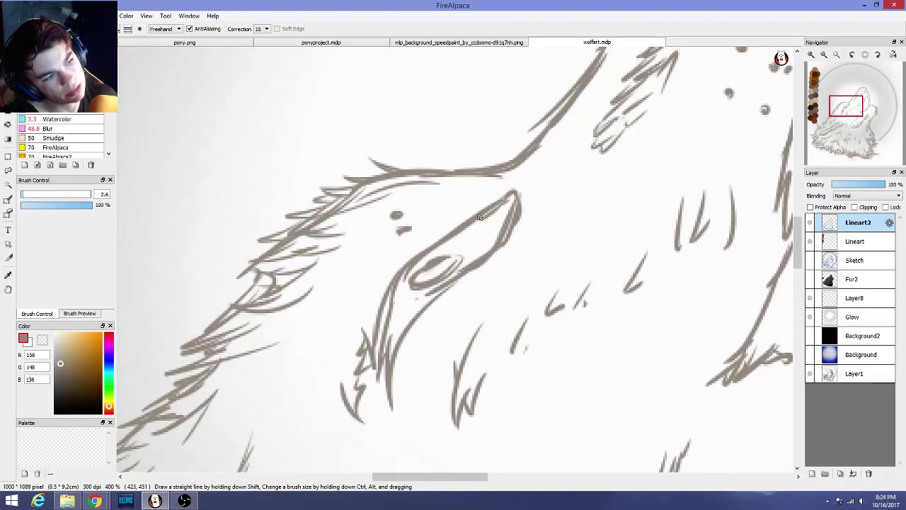
pyautogui.moveTo(482, 217)
pyautogui.mouseDown()
pyautogui.moveTo(472, 264)
pyautogui.moveTo(494, 232)
pyautogui.moveTo(460, 228)
pyautogui.moveTo(490, 233)
pyautogui.moveTo(476, 253)
pyautogui.mouseUp()
pyautogui.scroll(-1, 531, 278)
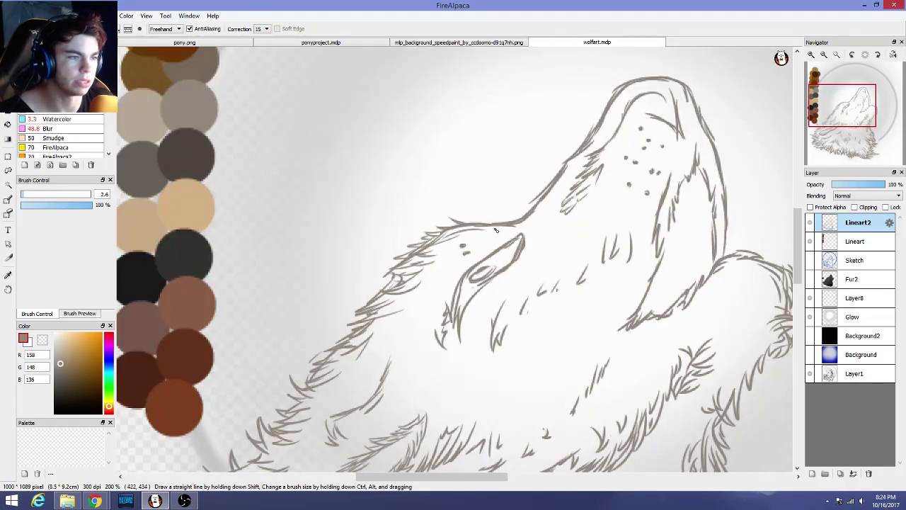
pyautogui.scroll(3, 499, 259)
pyautogui.moveTo(478, 252)
pyautogui.mouseDown()
pyautogui.moveTo(505, 241)
pyautogui.moveTo(511, 296)
pyautogui.mouseUp()
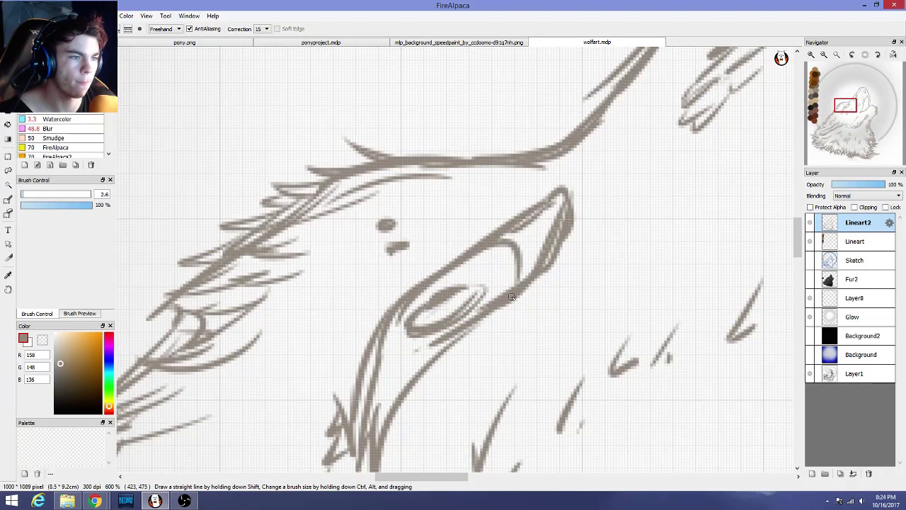
pyautogui.hotkey('ctrl', 'z')
pyautogui.moveTo(486, 247)
pyautogui.mouseDown()
pyautogui.moveTo(513, 250)
pyautogui.moveTo(518, 294)
pyautogui.mouseUp()
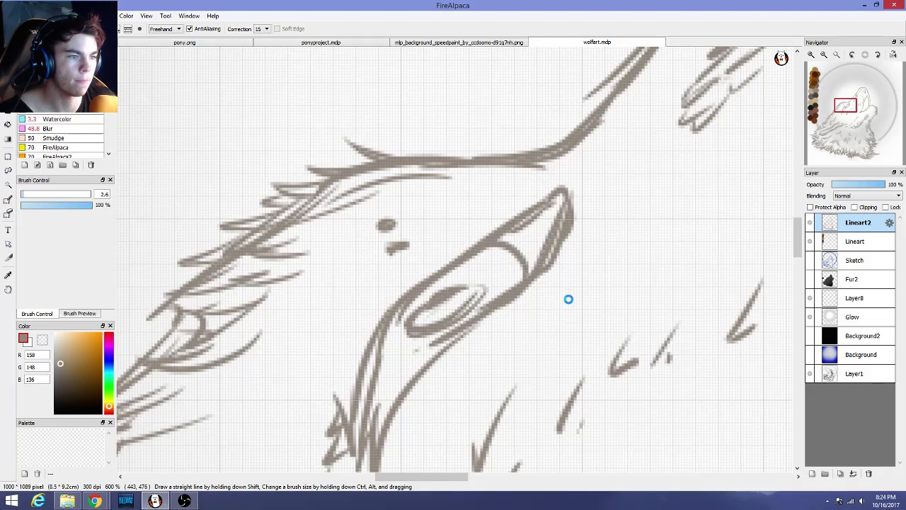
pyautogui.scroll(-4, 569, 299)
pyautogui.scroll(-1, 676, 293)
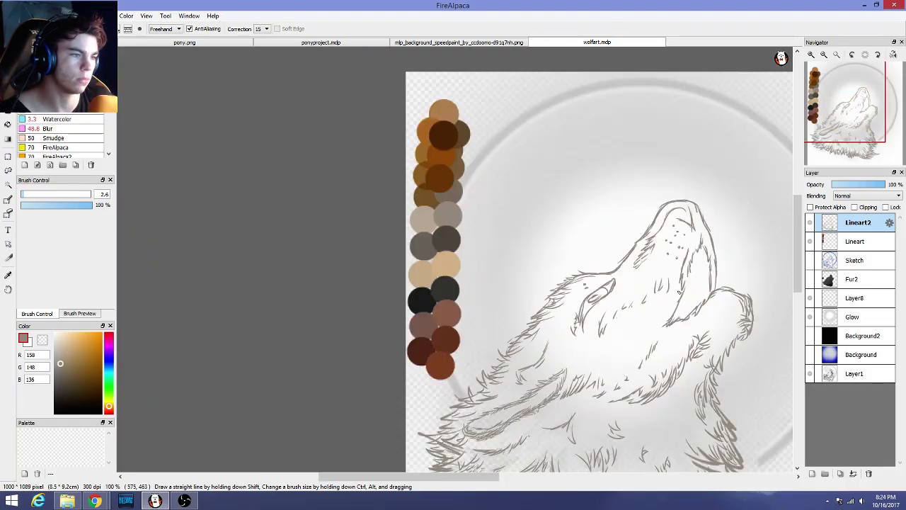
# Add a short curved line just below the iris at the rear of the wolf's eye
pyautogui.scroll(4, 678, 293)
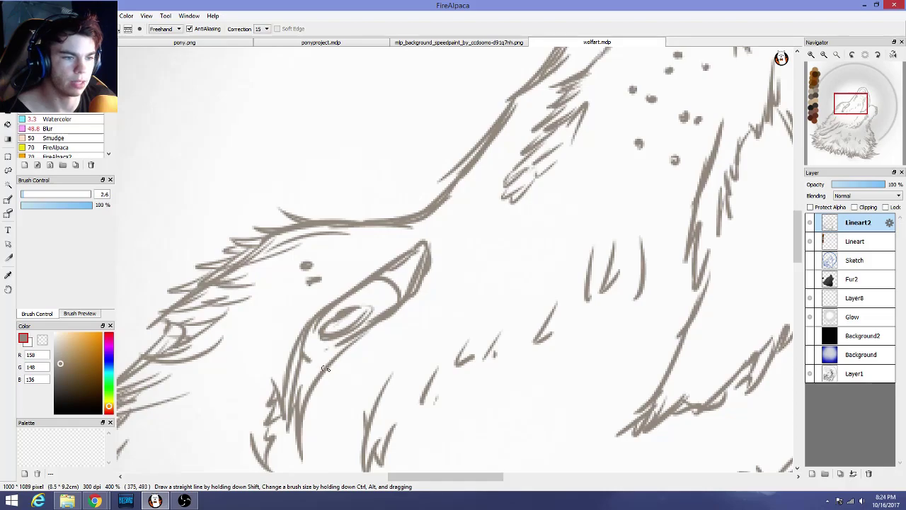
pyautogui.scroll(-5, 508, 345)
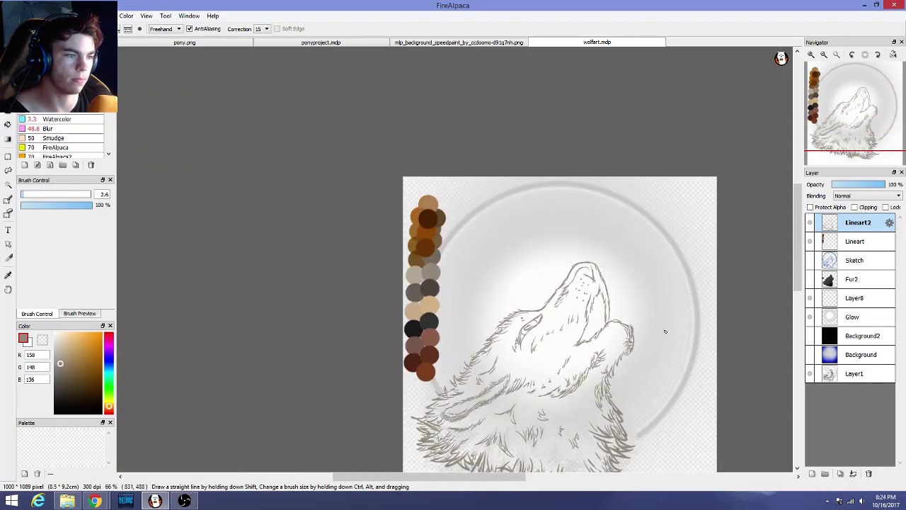
pyautogui.scroll(3, 665, 331)
pyautogui.moveTo(241, 330); pyautogui.dragTo(257, 344)
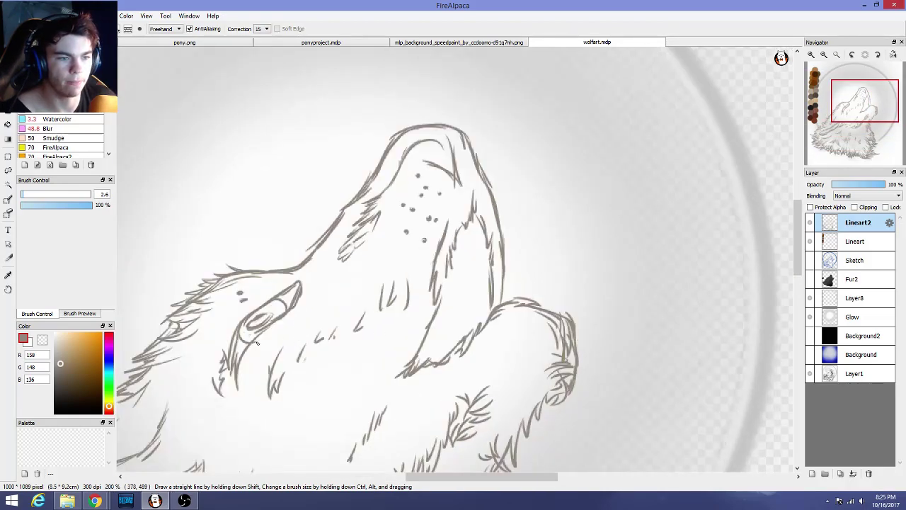
pyautogui.scroll(-3, 524, 319)
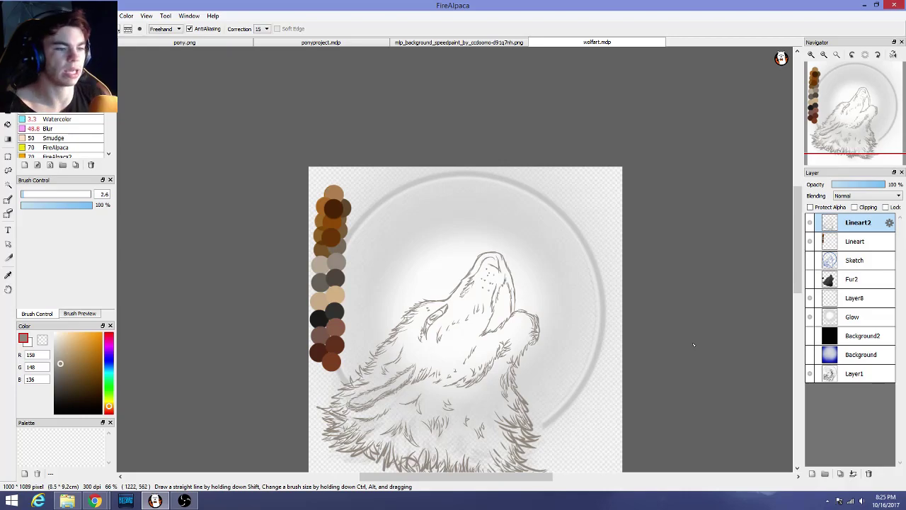
# Show the Sketch layer briefly to compare it with the line art, and hide it again
pyautogui.moveTo(796, 239); pyautogui.dragTo(796, 256)
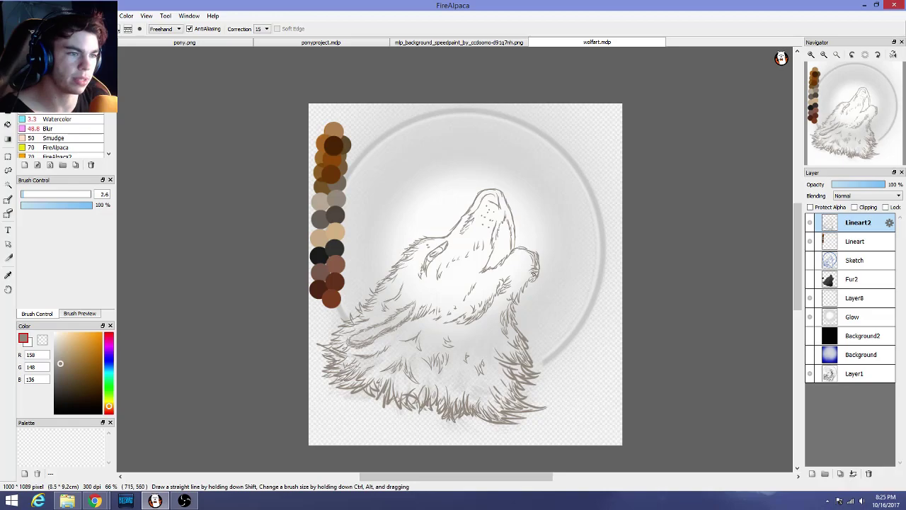
pyautogui.click(809, 260)
pyautogui.click(809, 260)
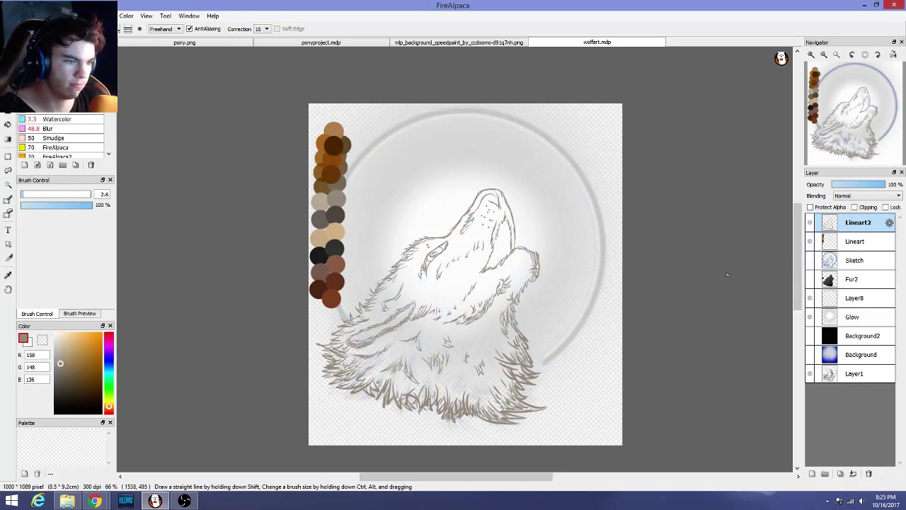
pyautogui.scroll(1, 602, 296)
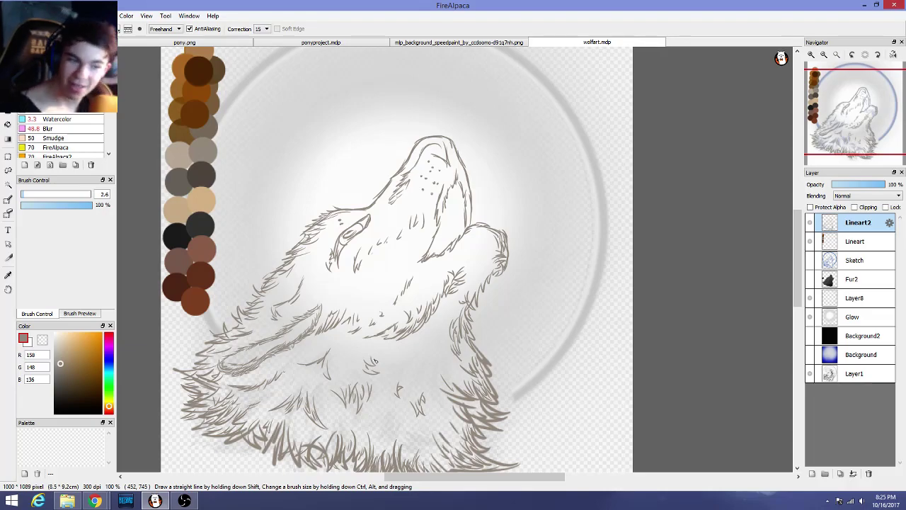
pyautogui.scroll(4, 375, 361)
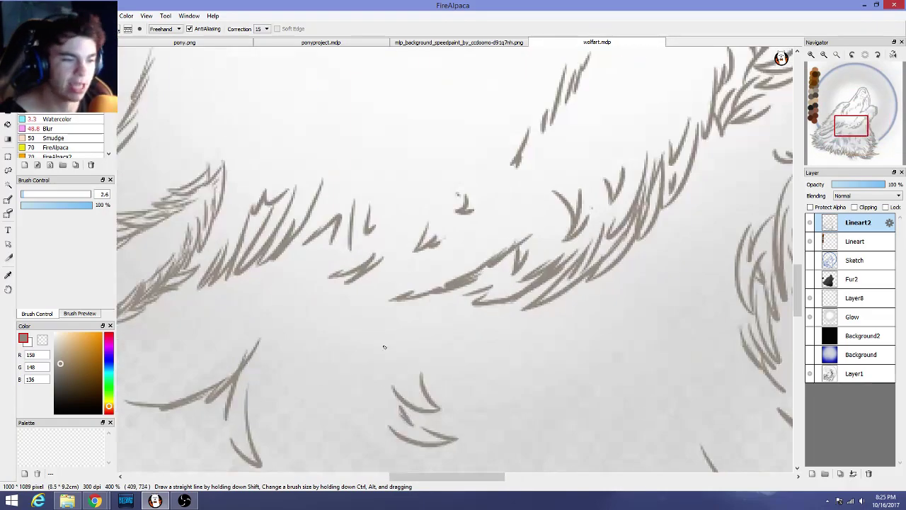
pyautogui.moveTo(580, 323); pyautogui.dragTo(456, 411)
pyautogui.moveTo(559, 382); pyautogui.dragTo(513, 424)
pyautogui.moveTo(641, 333); pyautogui.dragTo(612, 363)
pyautogui.moveTo(567, 401); pyautogui.dragTo(621, 321)
pyautogui.moveTo(538, 427); pyautogui.dragTo(612, 334)
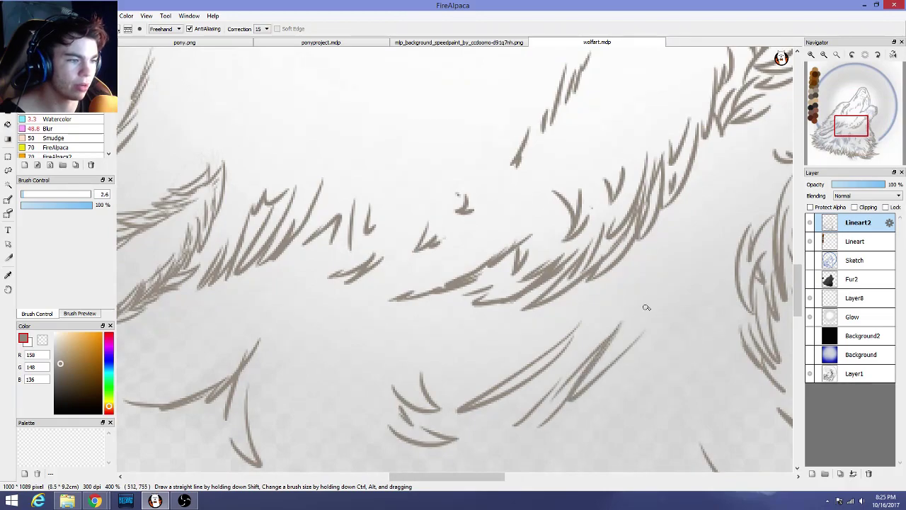
pyautogui.scroll(-4, 615, 354)
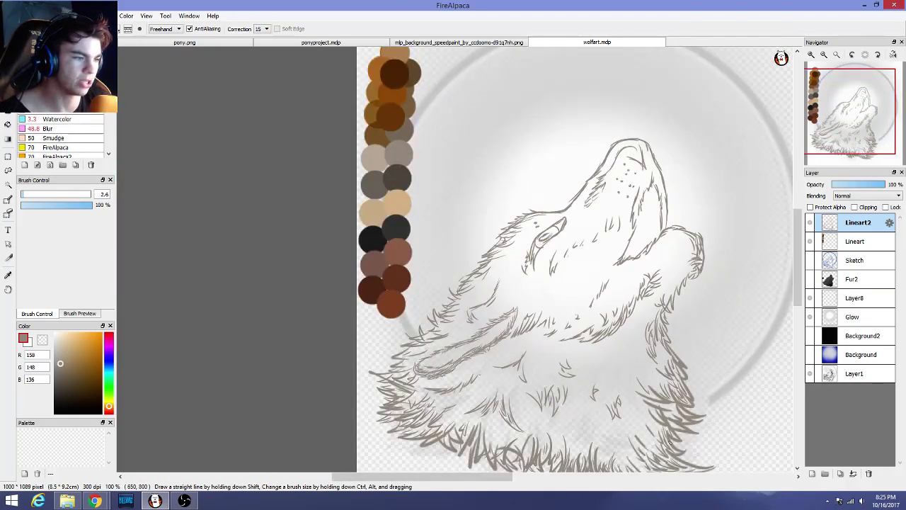
# Draw a small V-shaped pair of hair strokes on the open neck area between the jaw fur and the throat edge
pyautogui.scroll(5, 670, 442)
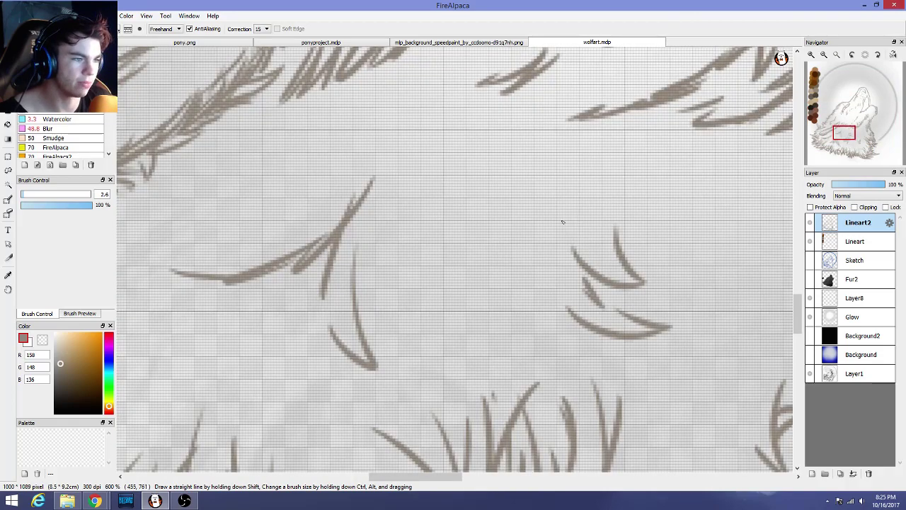
pyautogui.scroll(-5, 541, 244)
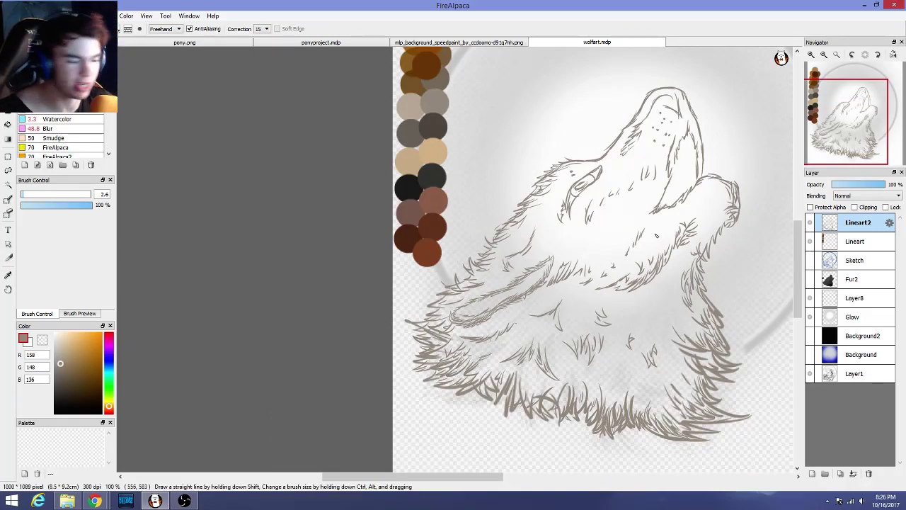
pyautogui.scroll(-2, 661, 286)
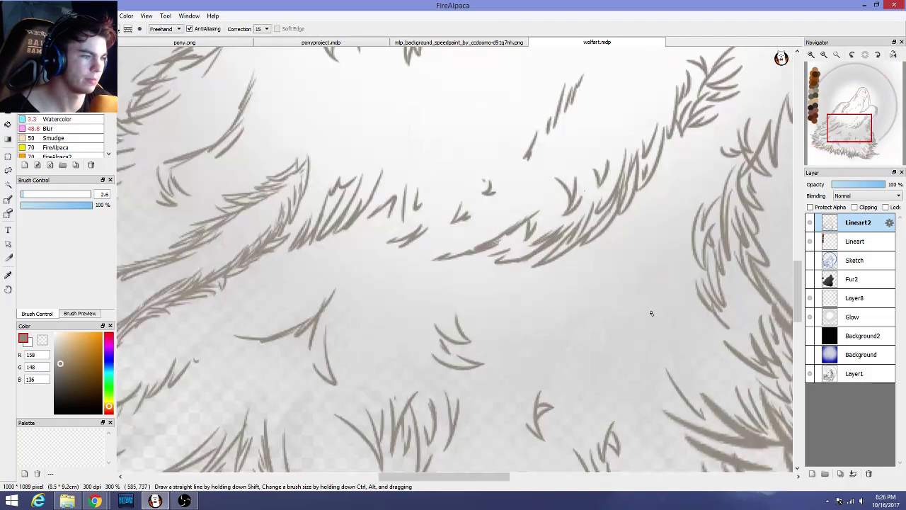
pyautogui.scroll(5, 637, 312)
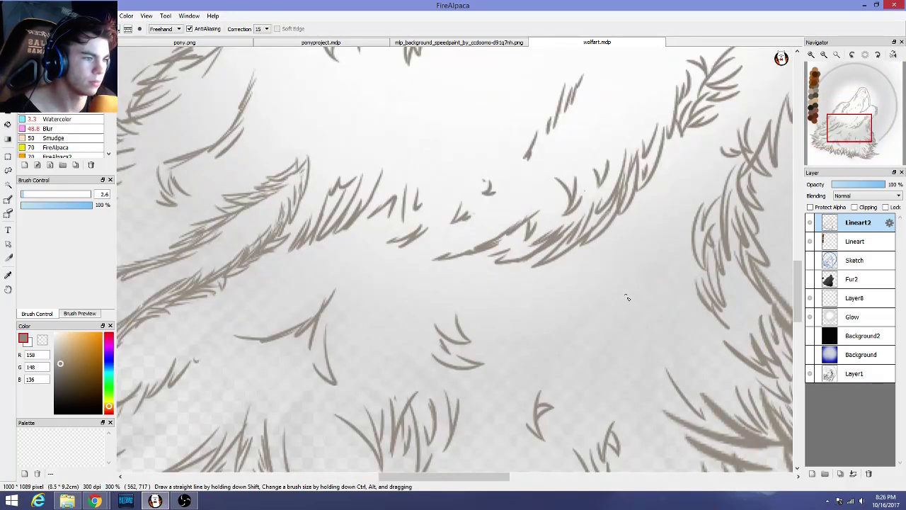
pyautogui.moveTo(628, 296)
pyautogui.mouseDown()
pyautogui.moveTo(635, 334)
pyautogui.moveTo(639, 306)
pyautogui.moveTo(605, 257)
pyautogui.moveTo(637, 216)
pyautogui.mouseUp()
pyautogui.hotkey('ctrl', 'z')
pyautogui.hotkey('ctrl', 'z')
pyautogui.hotkey('ctrl', 'z')
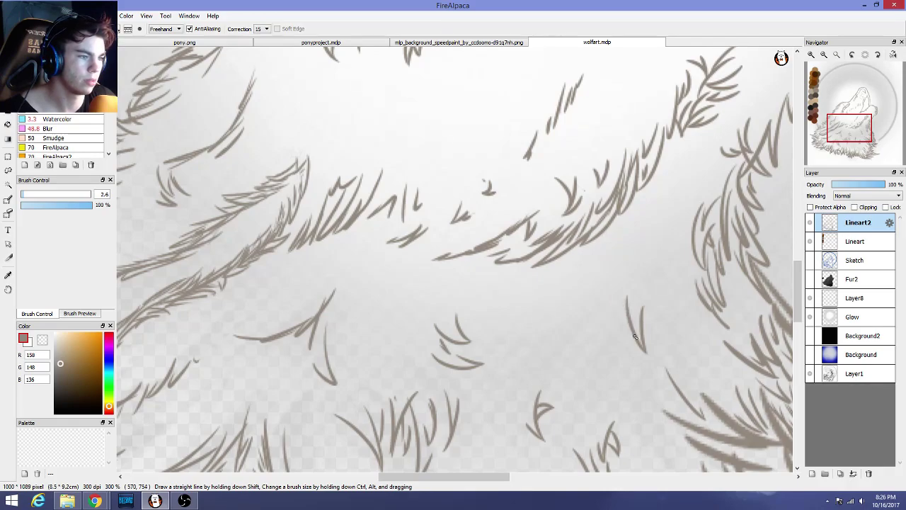
# Extend the new V-shaped neck tuft upward with a long curved stroke, and add a short pair of hairs beside it
pyautogui.moveTo(634, 337); pyautogui.dragTo(610, 276)
pyautogui.hotkey('ctrl', 'z')
pyautogui.moveTo(635, 330); pyautogui.dragTo(629, 230)
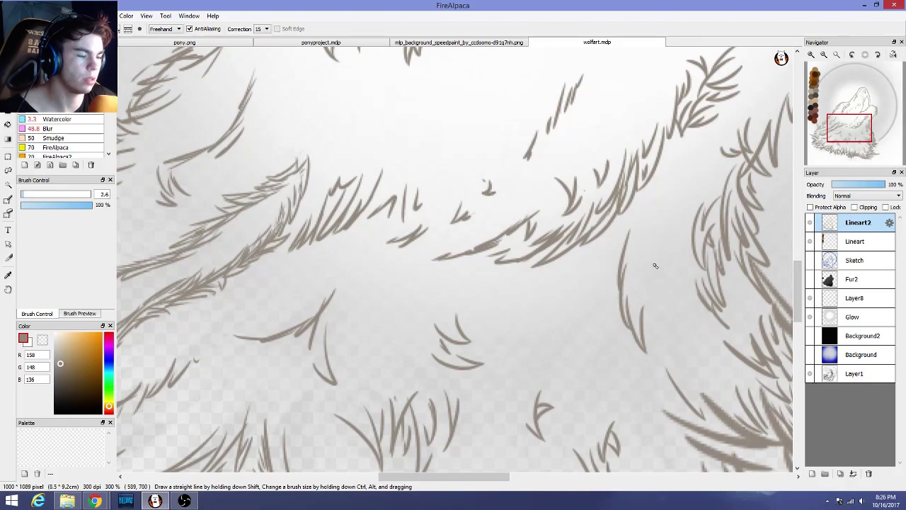
pyautogui.moveTo(645, 337)
pyautogui.mouseDown()
pyautogui.moveTo(658, 255)
pyautogui.moveTo(639, 303)
pyautogui.moveTo(644, 276)
pyautogui.mouseUp()
pyautogui.hotkey('ctrl', 'z')
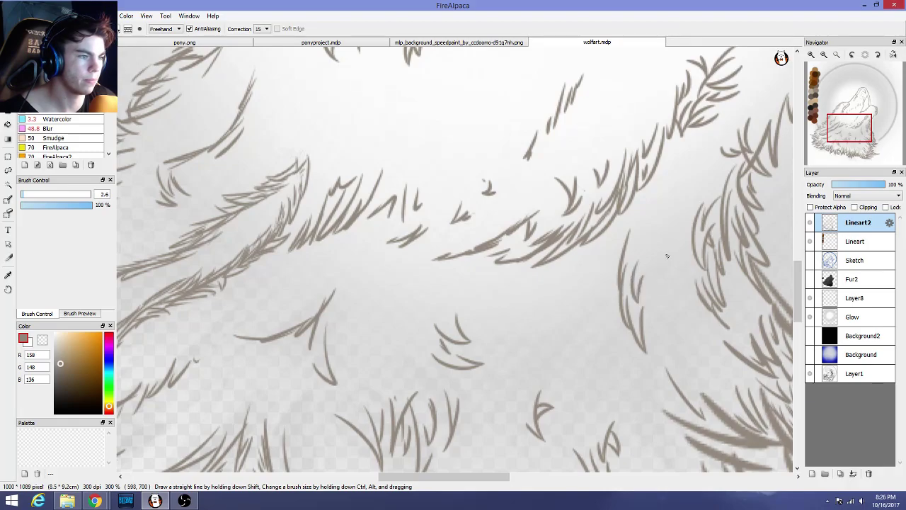
pyautogui.scroll(-1, 660, 267)
pyautogui.scroll(-4, 660, 266)
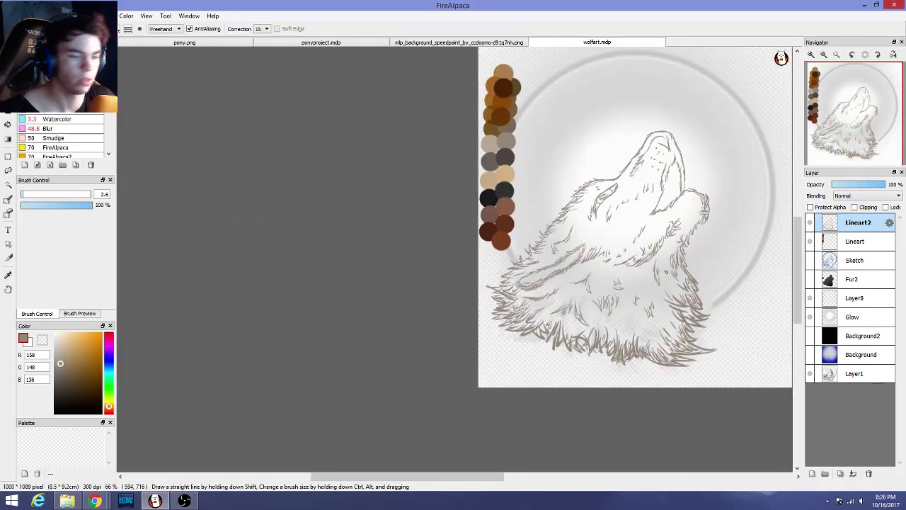
# Add a small V-shaped pair of hair strokes above the new neck tuft, just under the jaw fur
pyautogui.scroll(3, 605, 294)
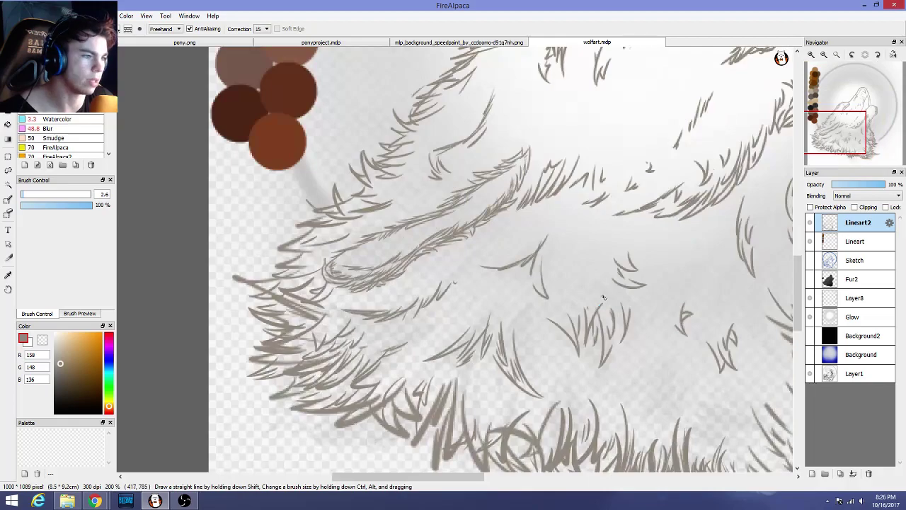
pyautogui.moveTo(456, 475); pyautogui.dragTo(552, 476)
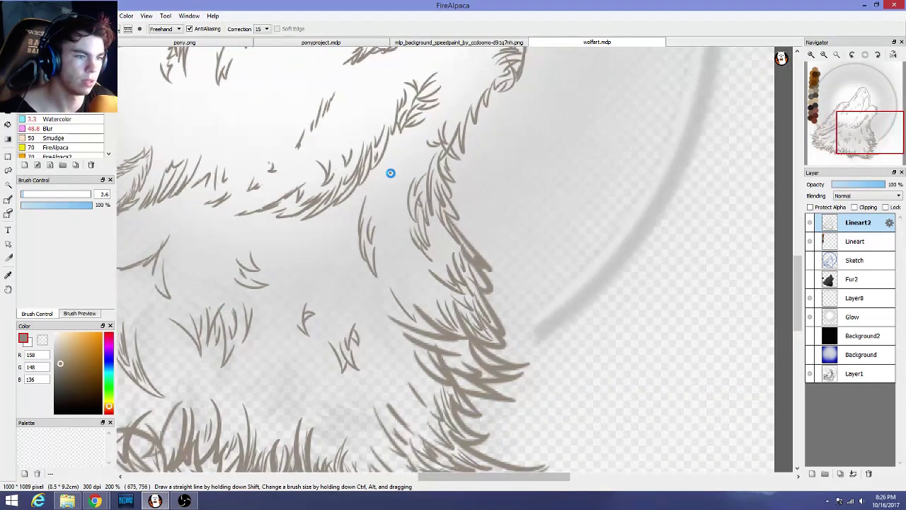
pyautogui.scroll(3, 390, 175)
pyautogui.scroll(-1, 390, 279)
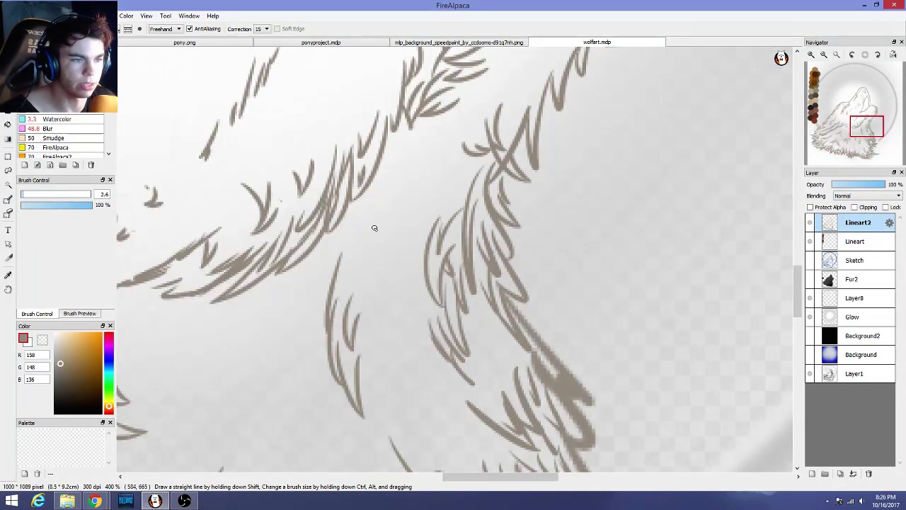
pyautogui.moveTo(377, 220)
pyautogui.mouseDown()
pyautogui.moveTo(367, 273)
pyautogui.moveTo(393, 224)
pyautogui.mouseUp()
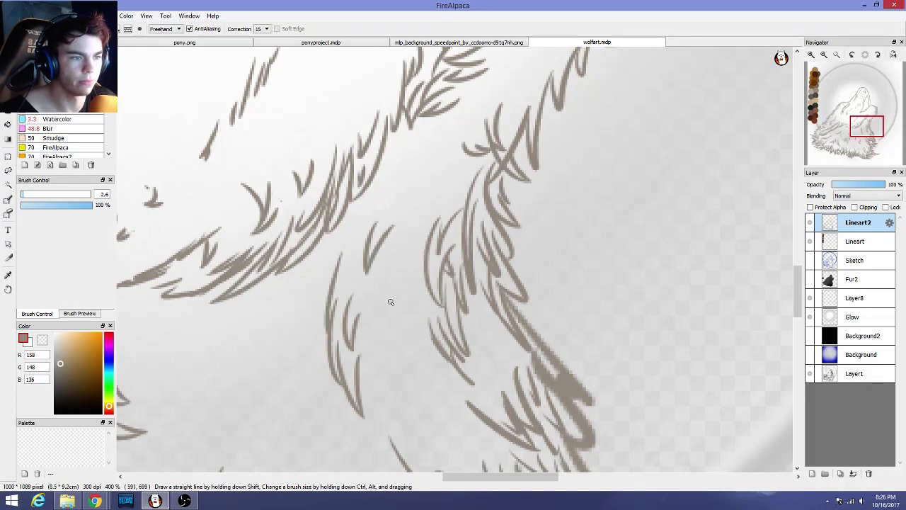
# Draw a group of short slanted hair strokes beneath the upper V-shaped pair in the neck tuft, redoing the first one
pyautogui.moveTo(386, 282)
pyautogui.mouseDown()
pyautogui.moveTo(409, 340)
pyautogui.moveTo(363, 283)
pyautogui.mouseUp()
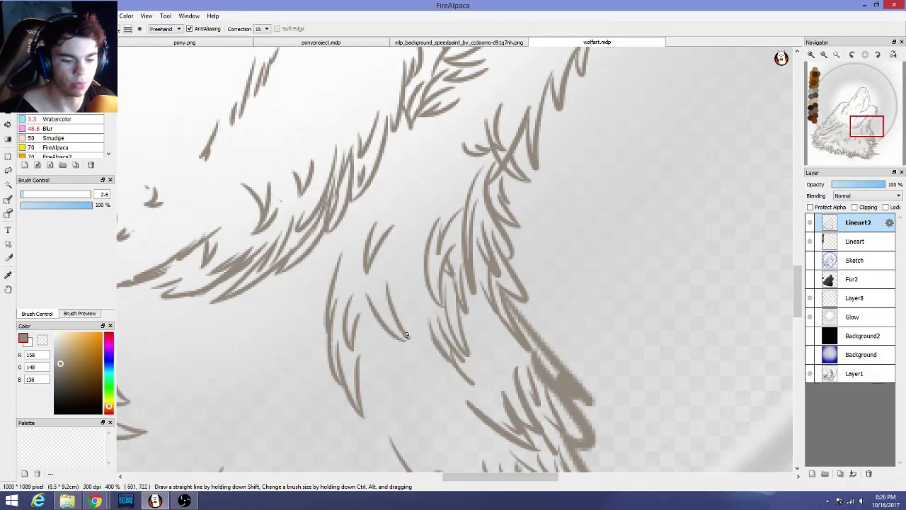
pyautogui.hotkey('ctrl', 'z')
pyautogui.moveTo(405, 336); pyautogui.dragTo(361, 273)
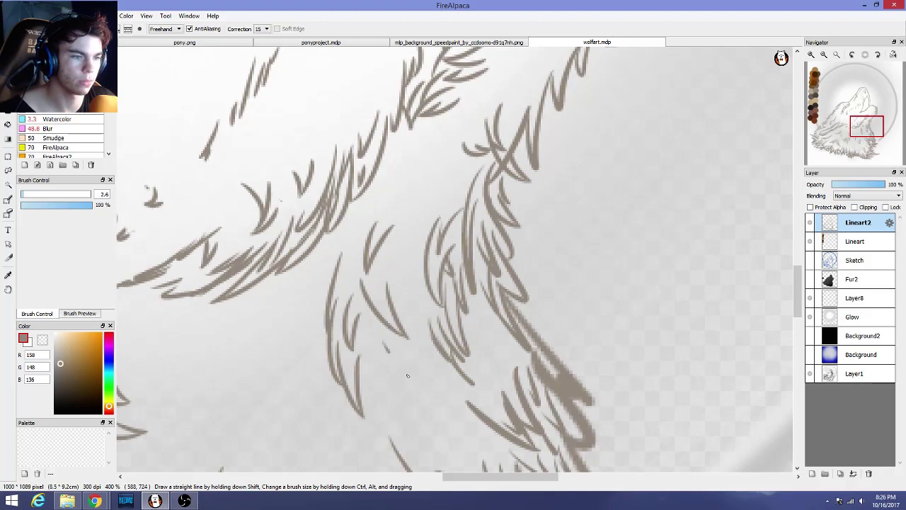
pyautogui.moveTo(371, 348); pyautogui.dragTo(414, 377)
pyautogui.moveTo(363, 314)
pyautogui.mouseDown()
pyautogui.moveTo(380, 340)
pyautogui.moveTo(358, 320)
pyautogui.moveTo(377, 315)
pyautogui.moveTo(401, 349)
pyautogui.mouseUp()
# Compare the whole drawing with and without the Glow layer, and leave that layer hidden
pyautogui.scroll(-4, 424, 342)
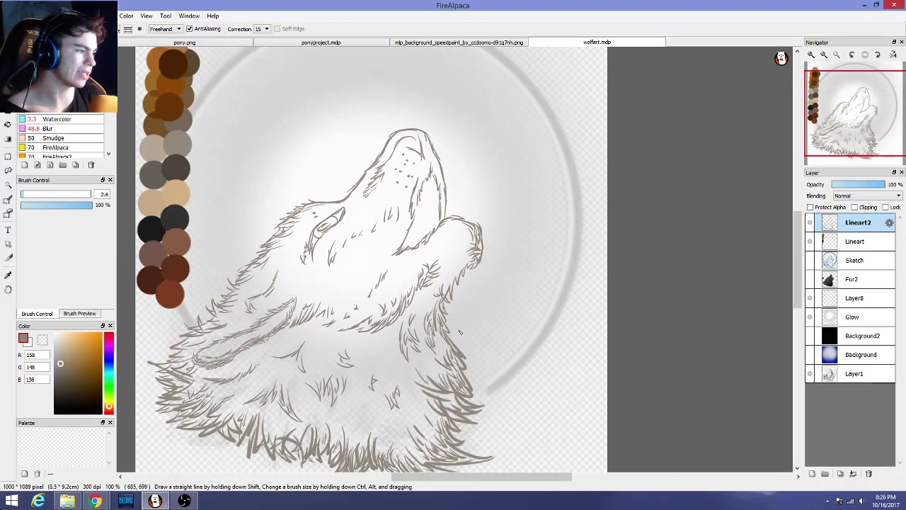
pyautogui.scroll(-1, 588, 351)
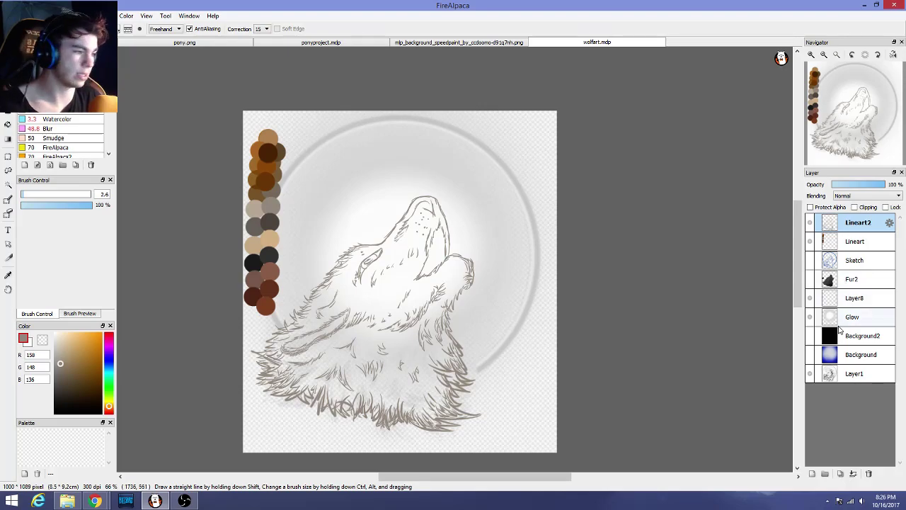
pyautogui.click(810, 317)
pyautogui.click(810, 317)
pyautogui.click(809, 317)
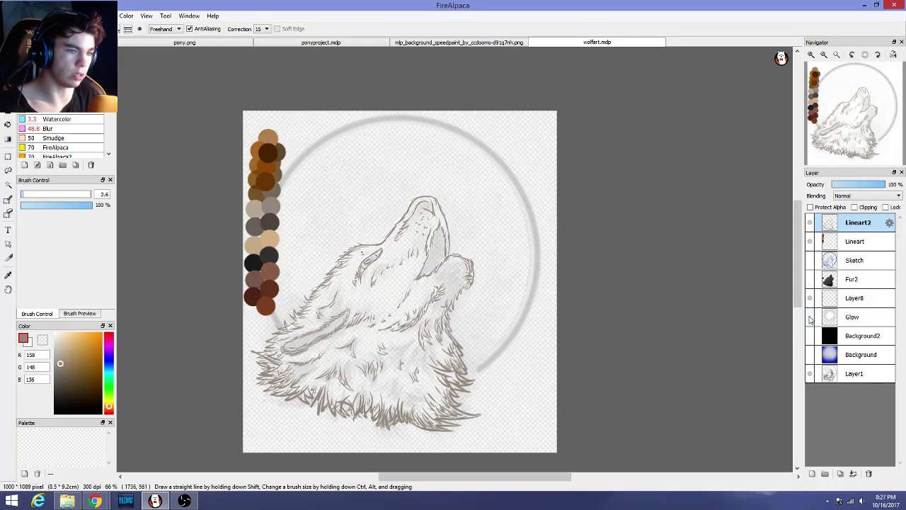
pyautogui.click(810, 317)
pyautogui.click(810, 317)
# Briefly hide and show Layer8 and the Lineart layer to check what each contains, leaving both shown
pyautogui.click(810, 299)
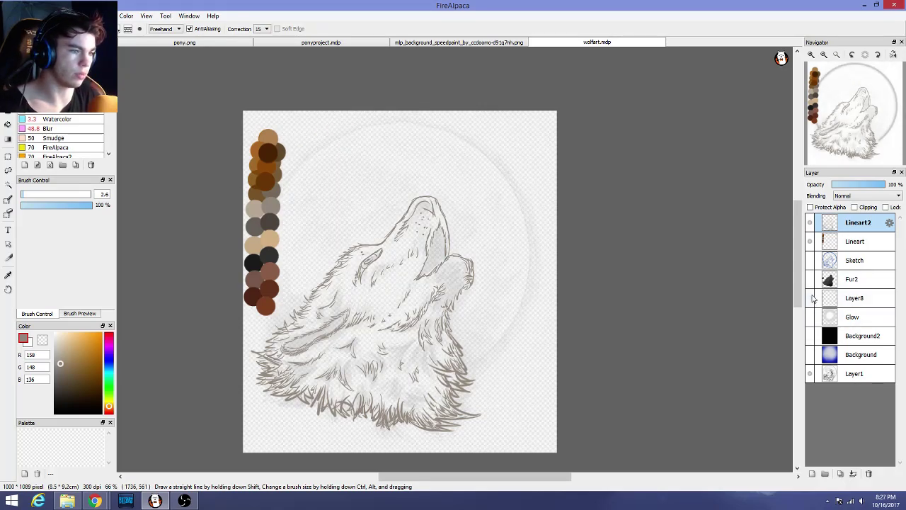
pyautogui.click(811, 299)
pyautogui.click(810, 299)
pyautogui.click(810, 299)
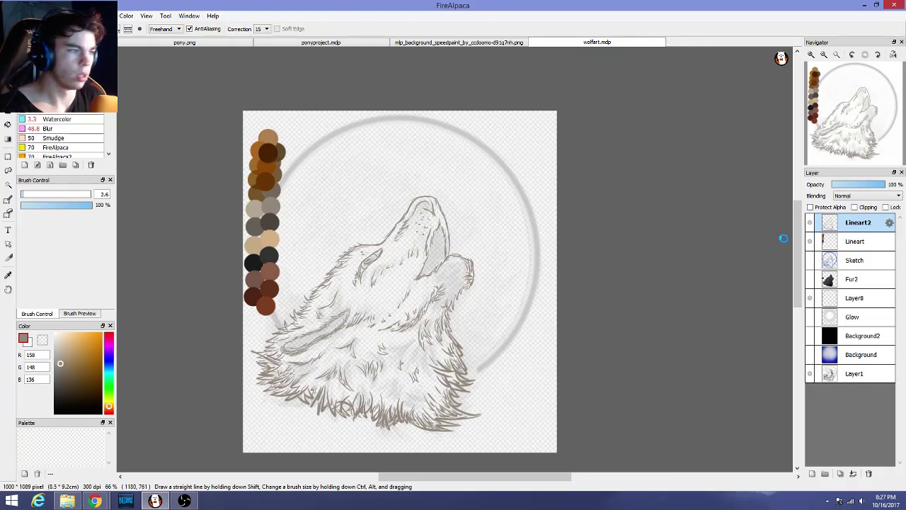
pyautogui.click(809, 242)
pyautogui.click(809, 241)
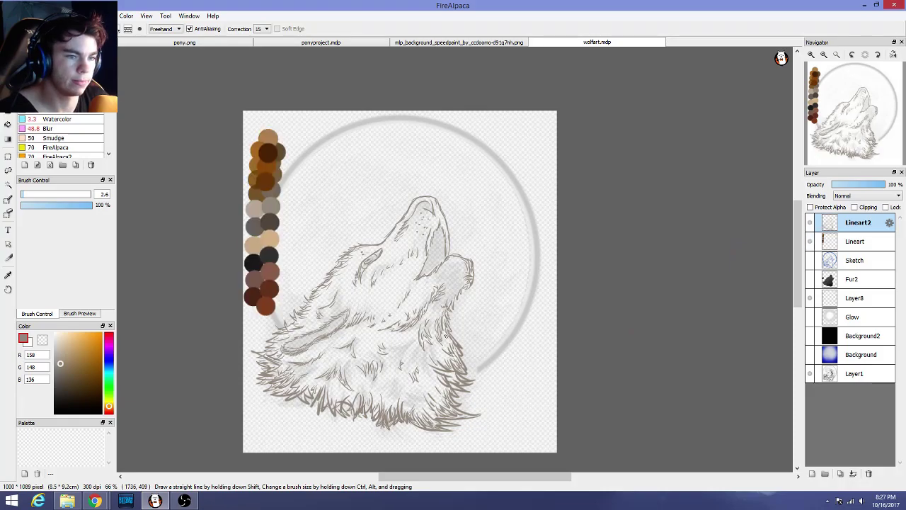
# Examine the wolf line art as a whole and up close around the neck and chest fur
pyautogui.scroll(3, 432, 283)
pyautogui.scroll(-3, 446, 267)
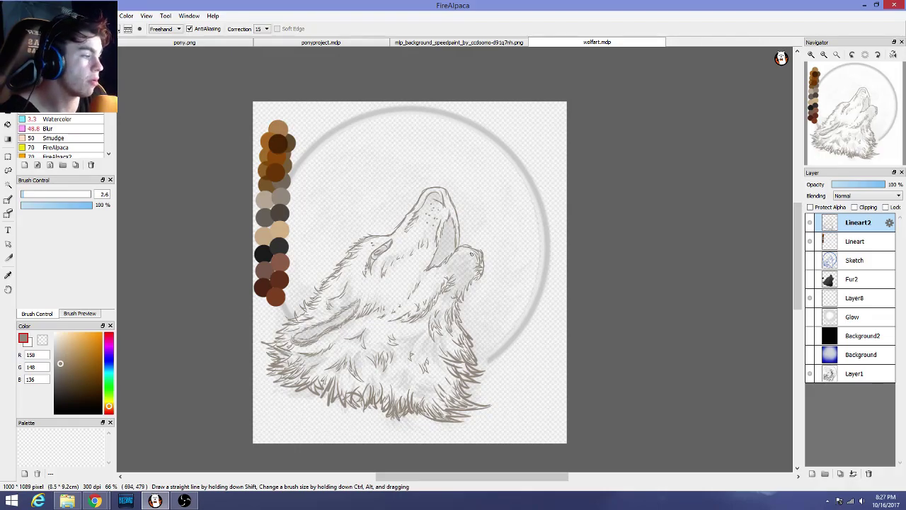
pyautogui.scroll(1, 463, 260)
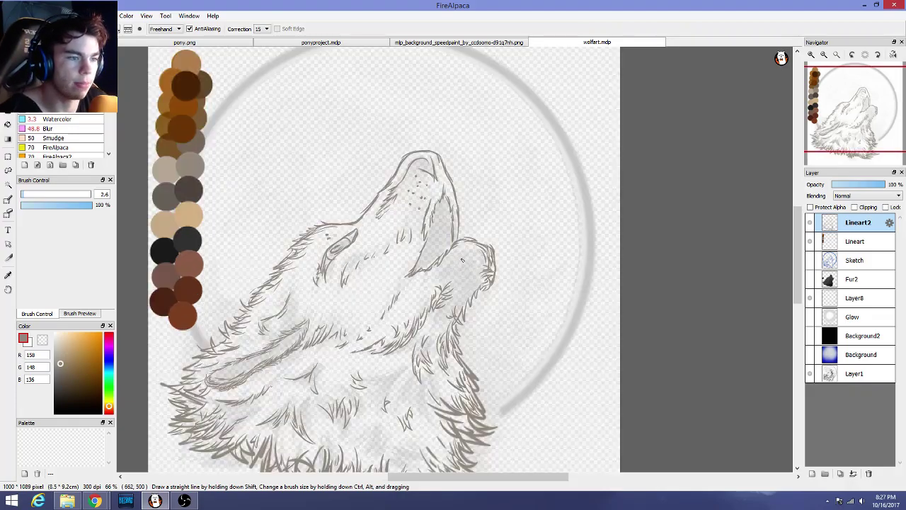
pyautogui.moveTo(797, 213); pyautogui.dragTo(797, 233)
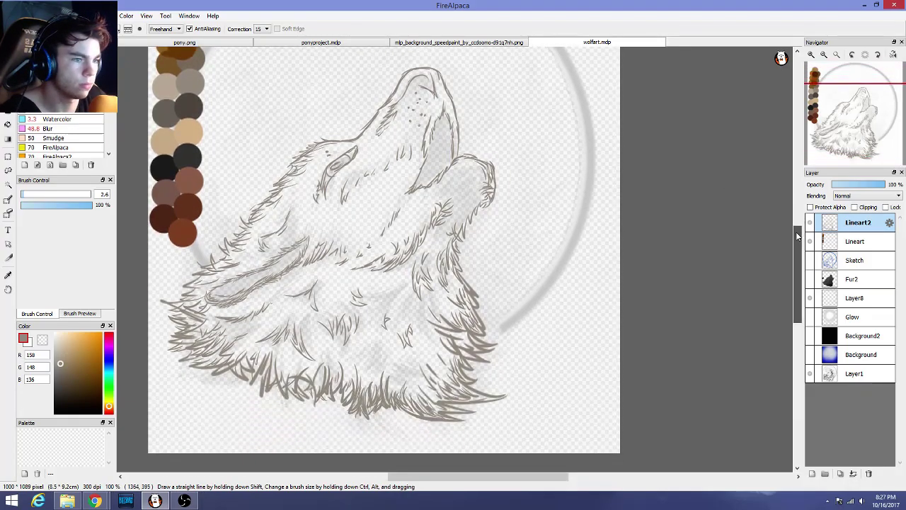
pyautogui.scroll(1, 408, 249)
pyautogui.scroll(1, 408, 247)
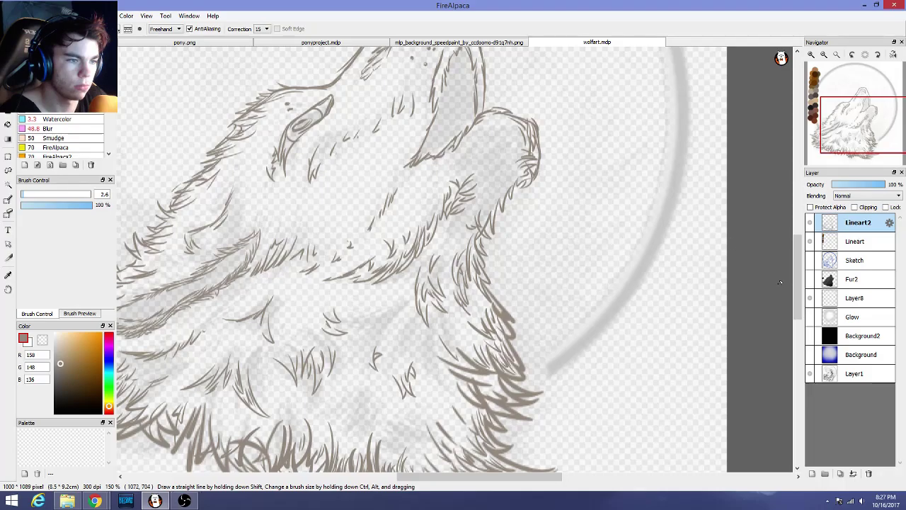
pyautogui.moveTo(796, 265); pyautogui.dragTo(795, 284)
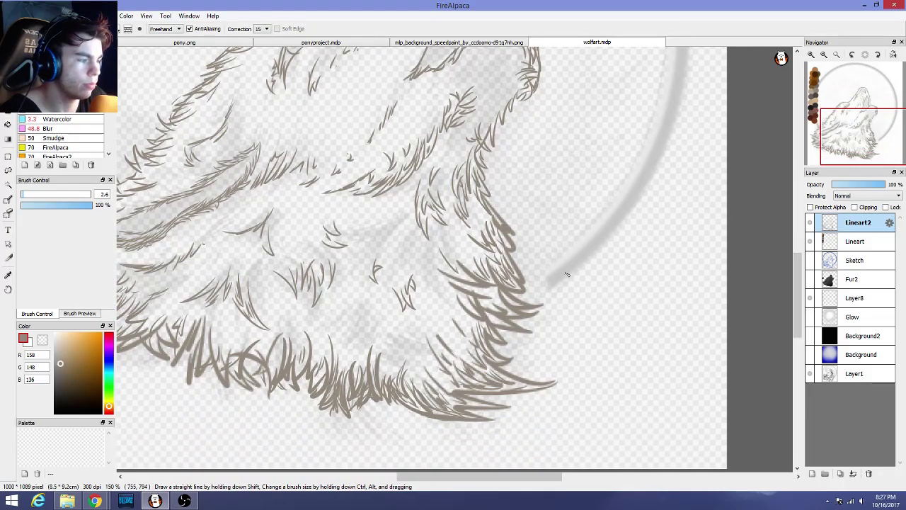
pyautogui.scroll(-1, 576, 257)
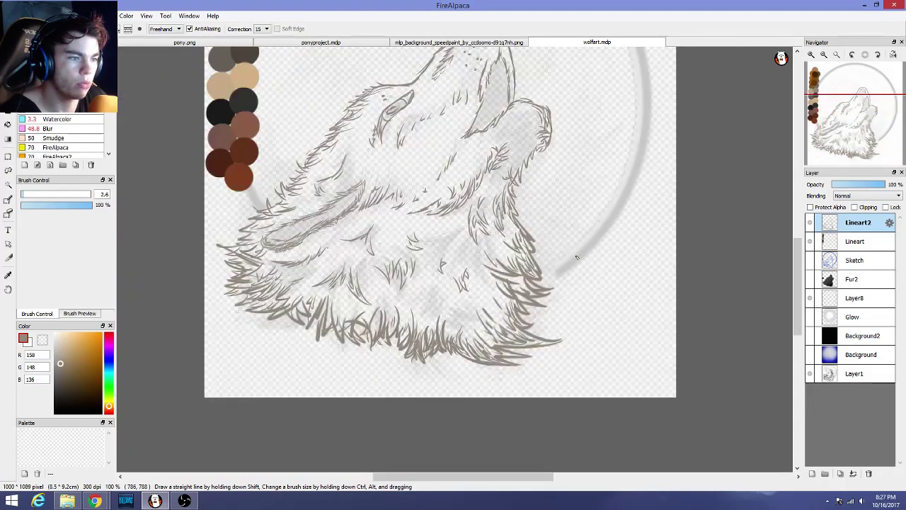
pyautogui.scroll(1, 577, 257)
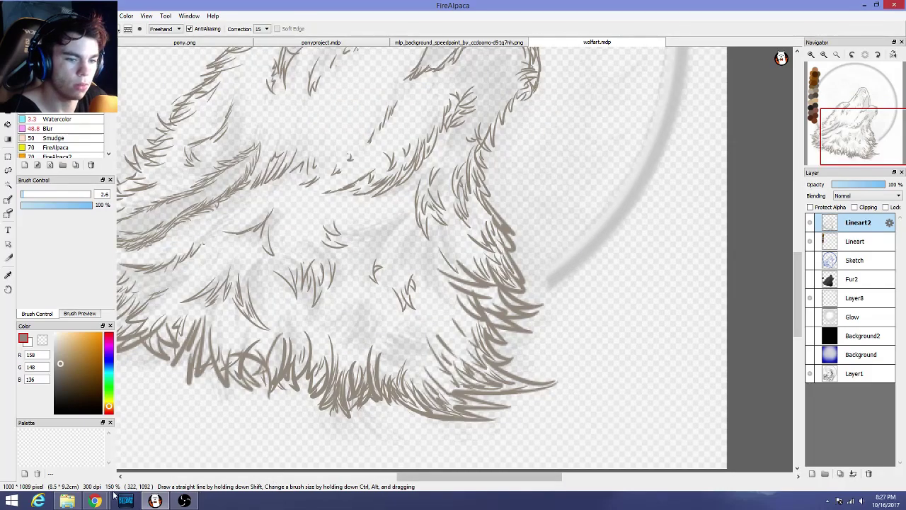
# Look through the open Chrome windows and switch to the browser
pyautogui.moveTo(97, 501)
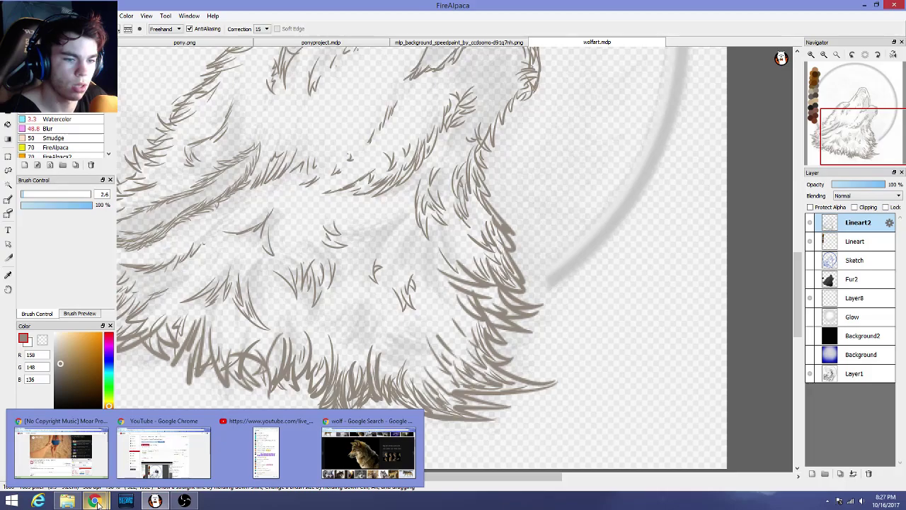
pyautogui.moveTo(170, 464)
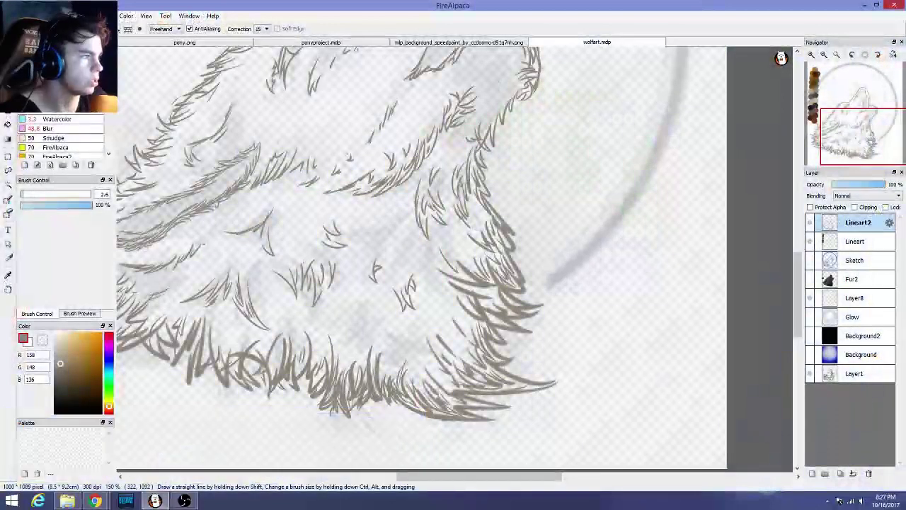
pyautogui.click(97, 501)
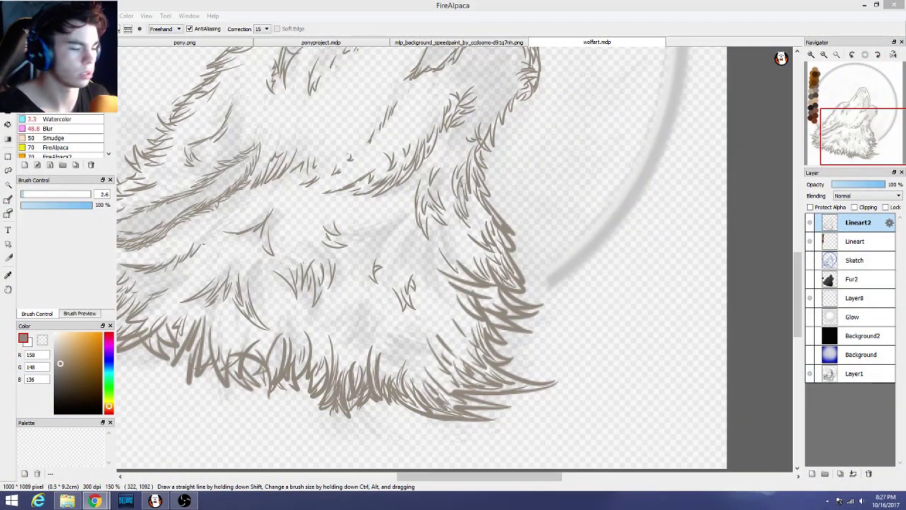
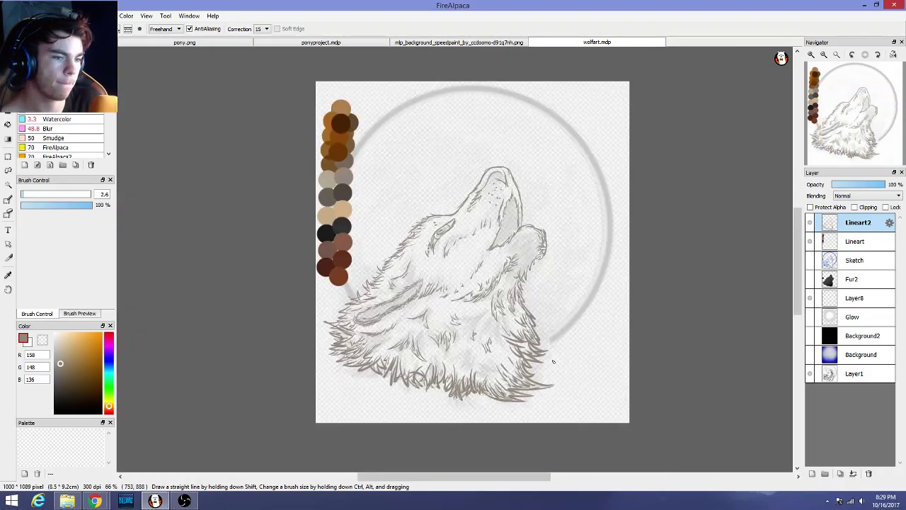
# Add a new layer above Lineart2 and name it Lineart3
pyautogui.scroll(1, 553, 362)
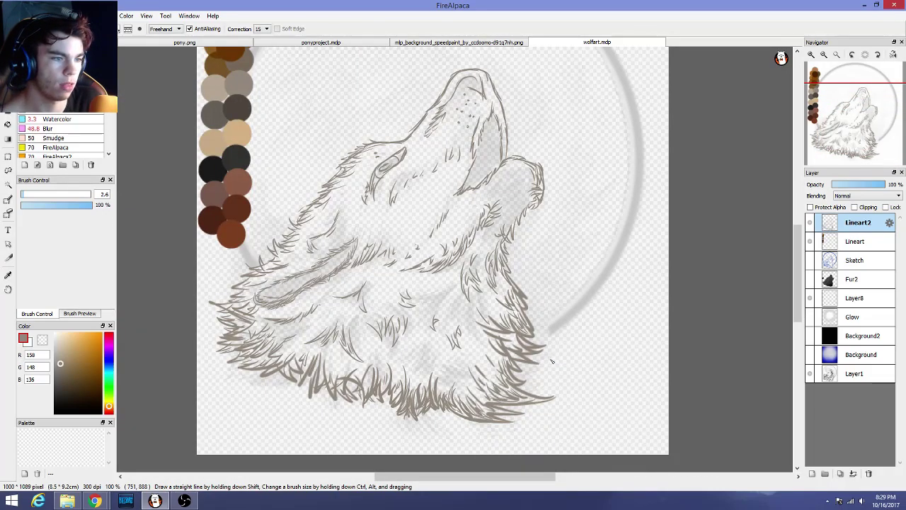
pyautogui.scroll(-1, 552, 361)
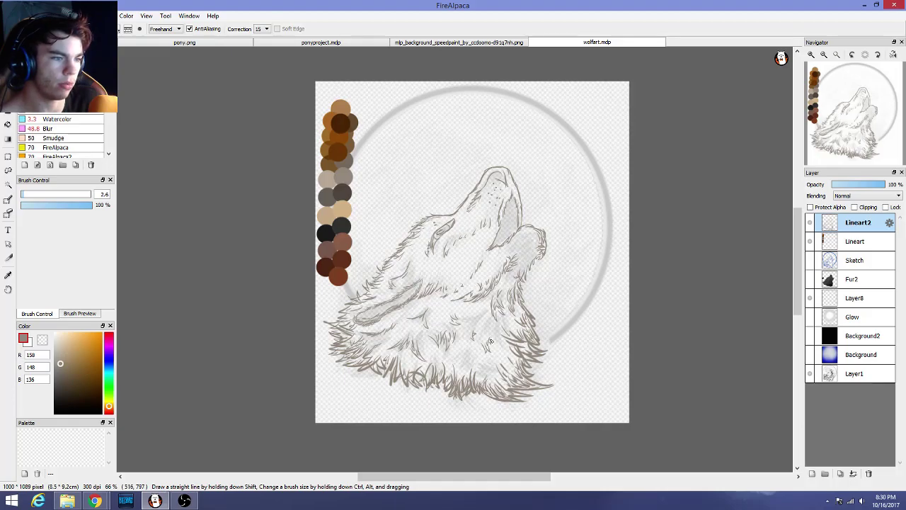
pyautogui.scroll(4, 545, 332)
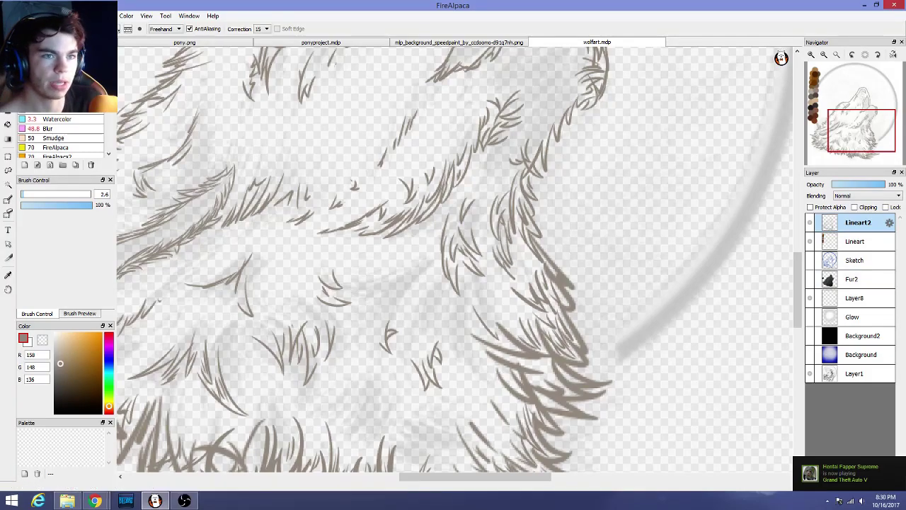
pyautogui.hotkey('ctrl', 'shift', 'n')
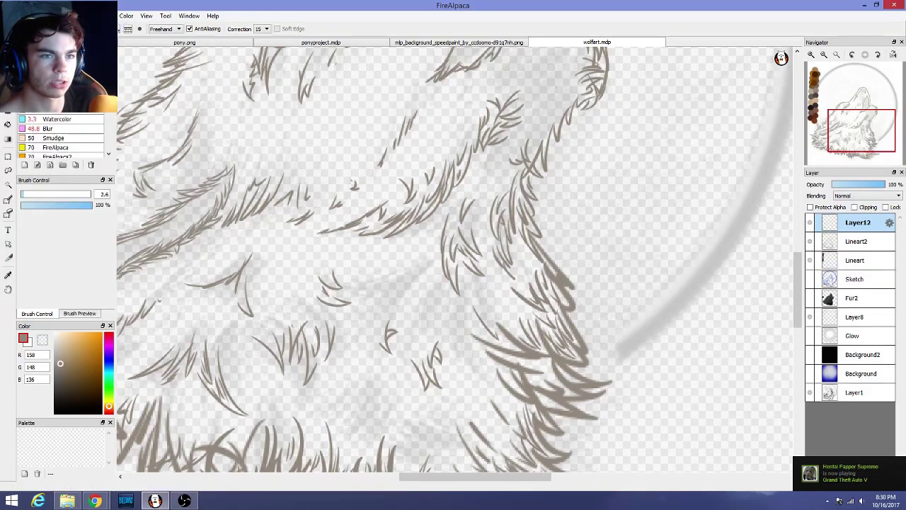
pyautogui.doubleClick(864, 224)
pyautogui.write('L')
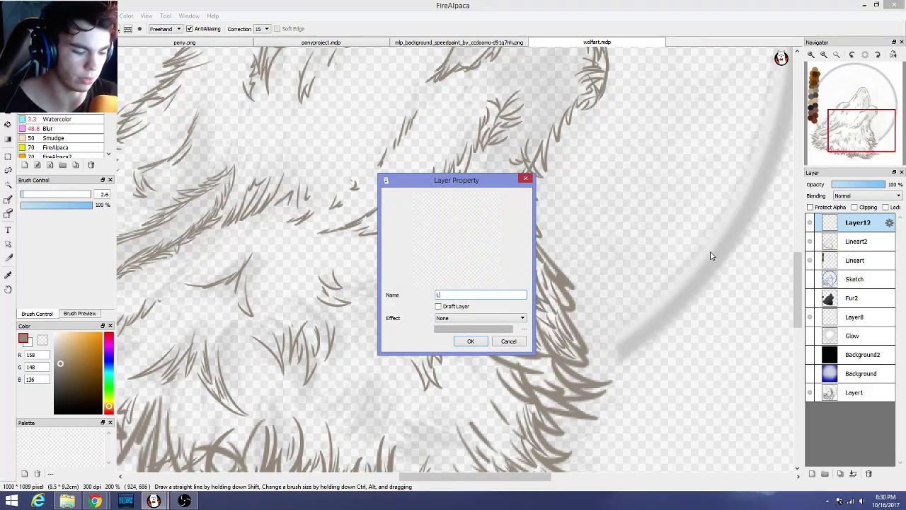
pyautogui.write('ineart3')
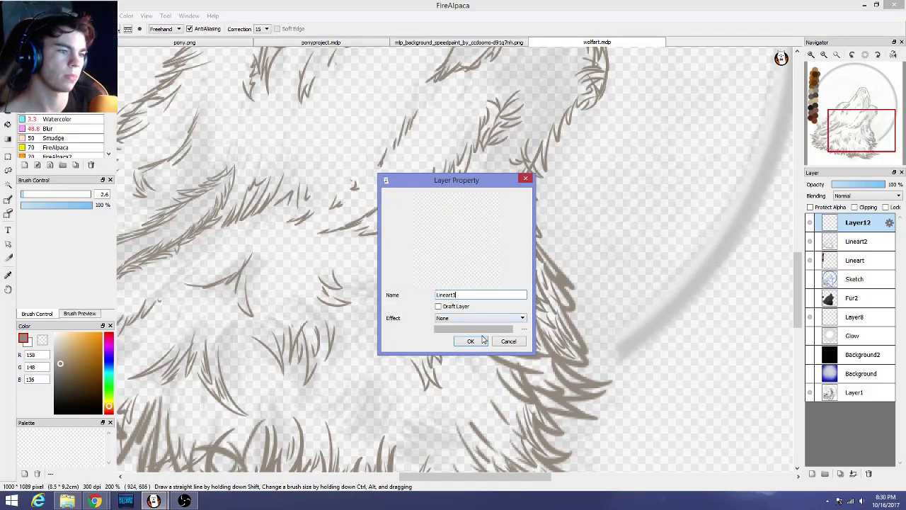
pyautogui.press('Return')
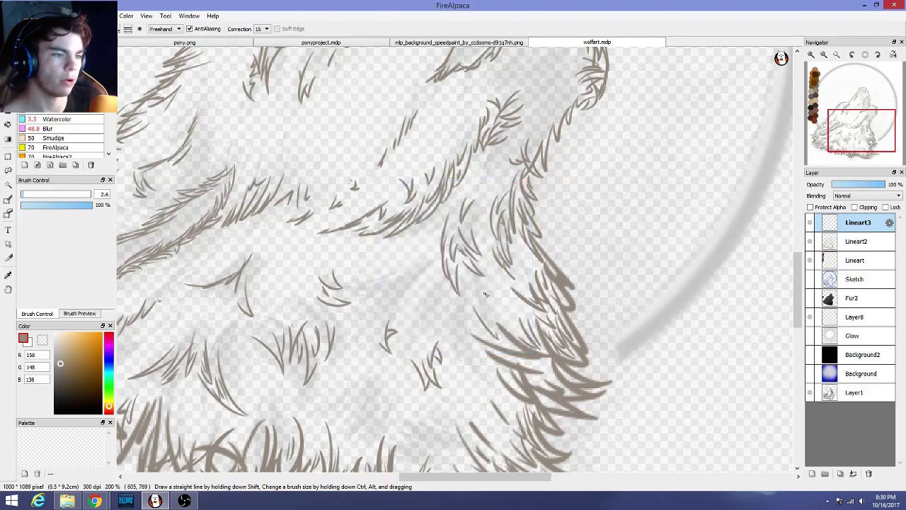
# Briefly hide and show the Lineart2 layer to check which chest fur strokes it holds
pyautogui.scroll(-3, 463, 320)
pyautogui.scroll(4, 463, 320)
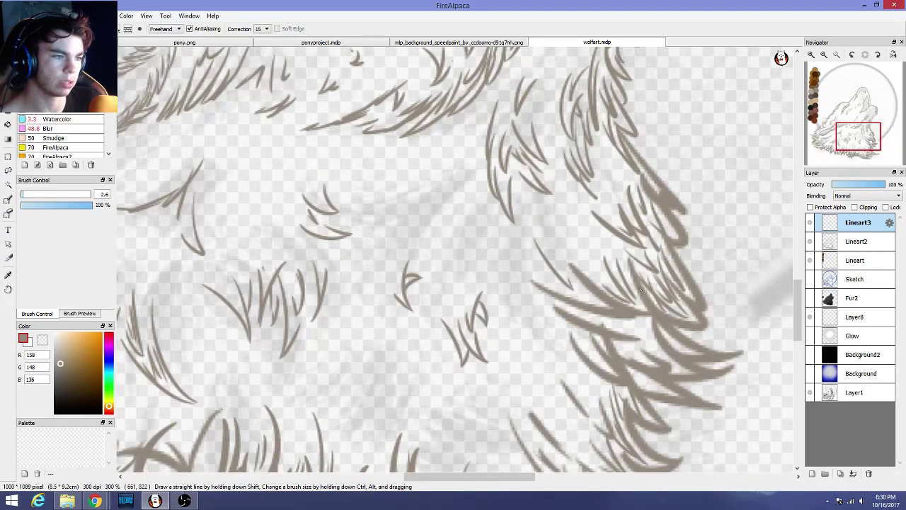
pyautogui.scroll(-1, 435, 231)
pyautogui.scroll(1, 432, 246)
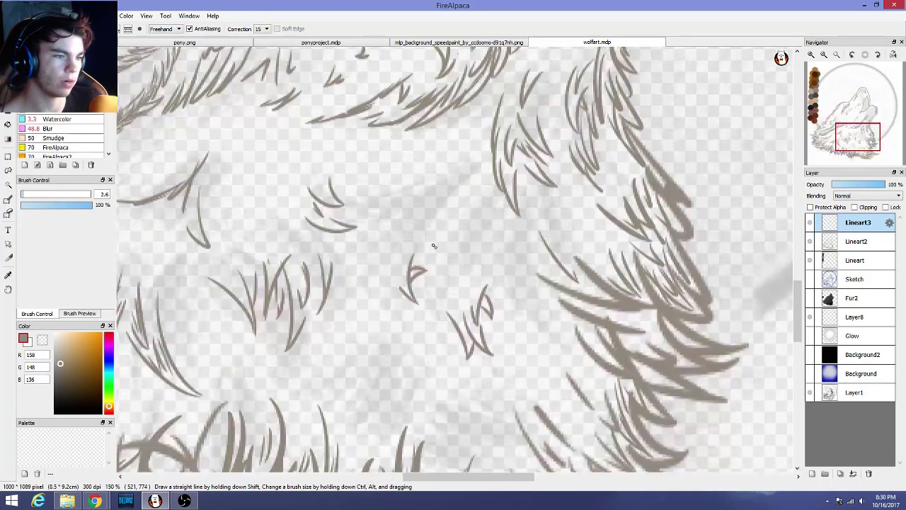
pyautogui.click(811, 243)
pyautogui.click(810, 243)
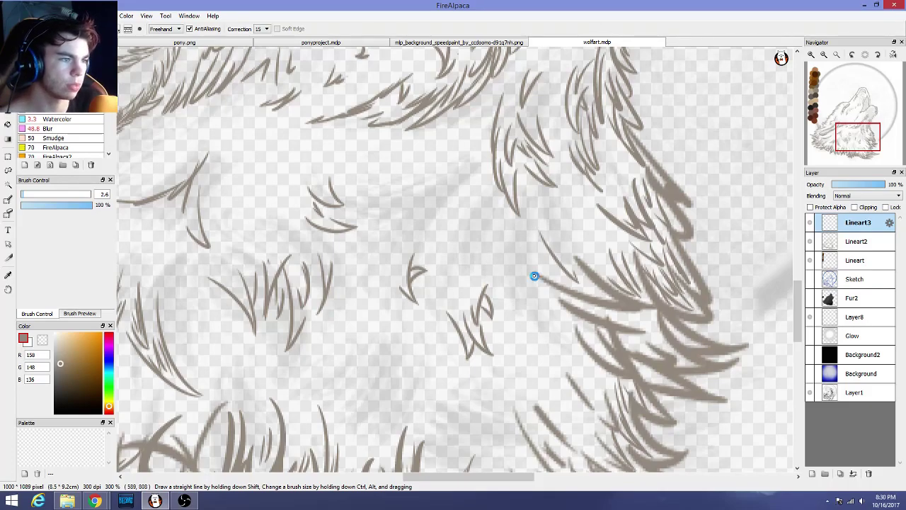
# Erase the lone hair stroke beside the chest's outer fur on Lineart2, reducing the eraser size to 10.7 for its tip, and reselect Lineart3
pyautogui.scroll(-2, 534, 277)
pyautogui.scroll(4, 535, 277)
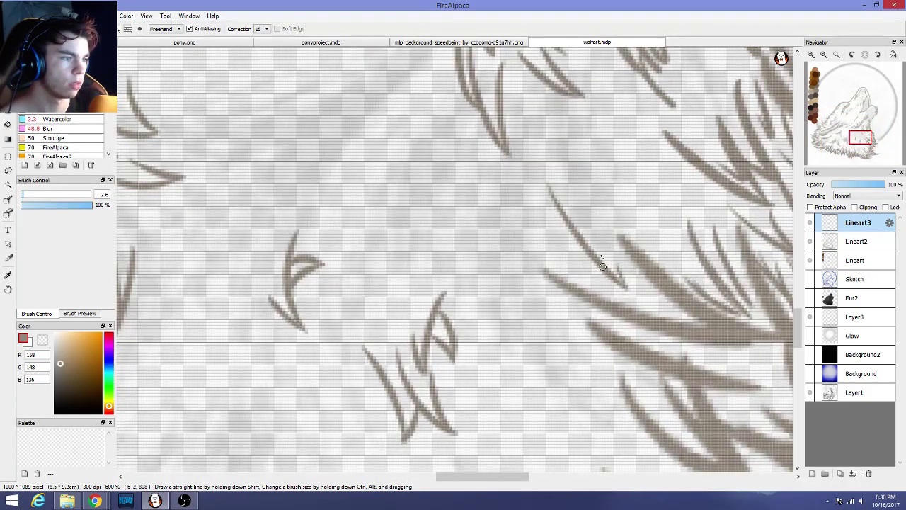
pyautogui.click(57, 109)
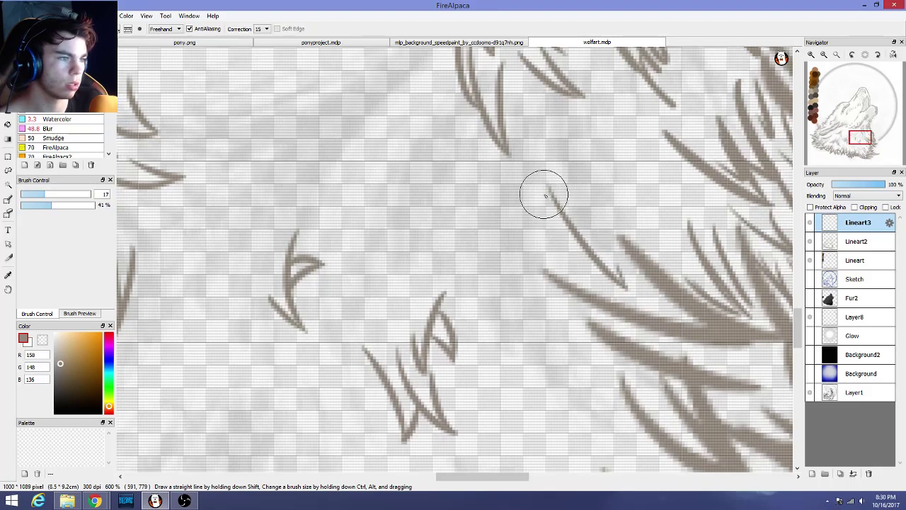
pyautogui.click(857, 241)
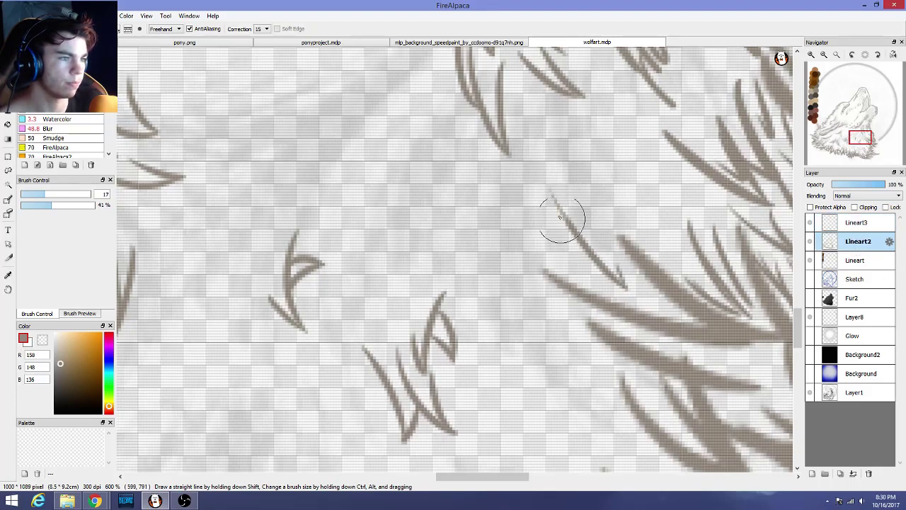
pyautogui.moveTo(545, 194)
pyautogui.mouseDown()
pyautogui.moveTo(594, 249)
pyautogui.moveTo(585, 249)
pyautogui.moveTo(598, 266)
pyautogui.mouseUp()
pyautogui.moveTo(59, 197); pyautogui.dragTo(41, 201)
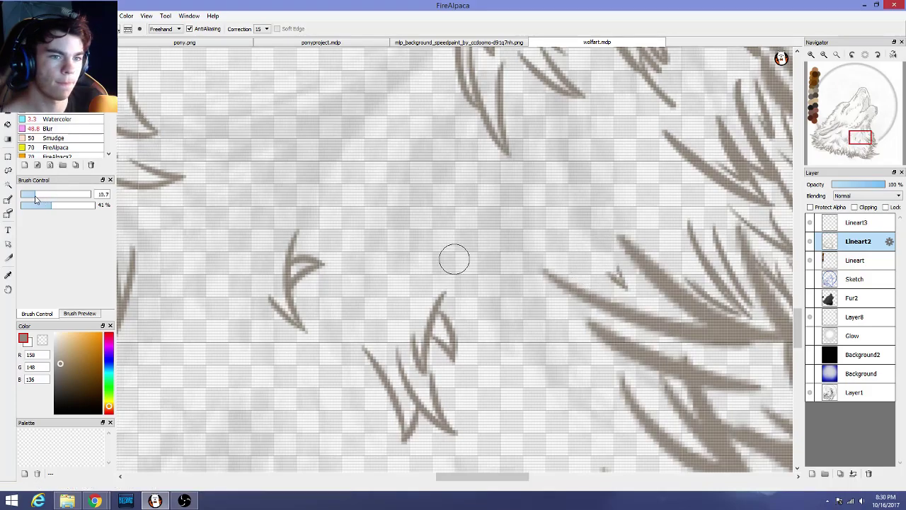
pyautogui.moveTo(607, 270); pyautogui.dragTo(630, 287)
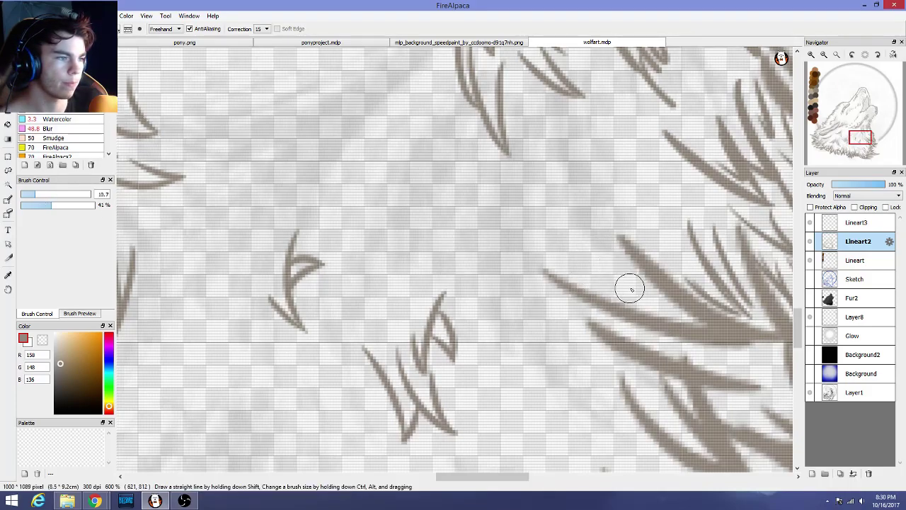
pyautogui.click(846, 222)
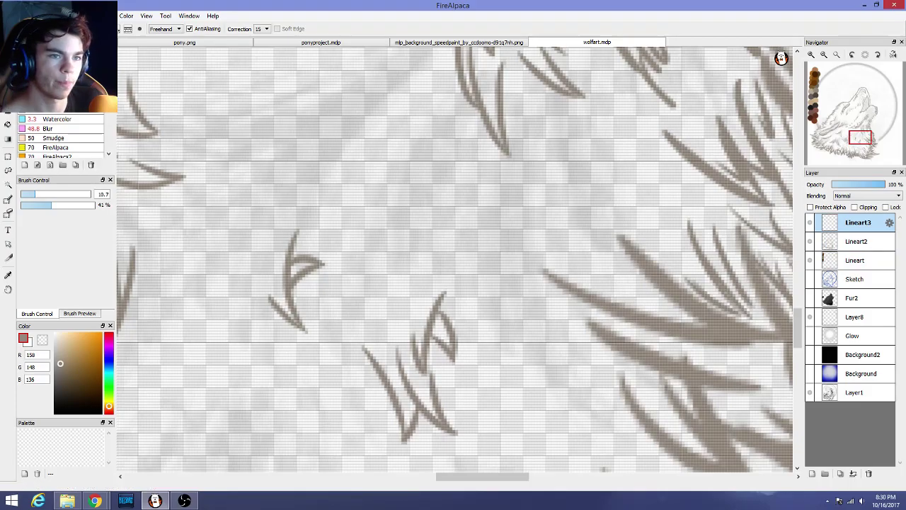
# Return to the brush and draw short hair tufts on Lineart3 between the inner neck fur and the chest's outer fur
pyautogui.press('b')
pyautogui.scroll(-2, 545, 225)
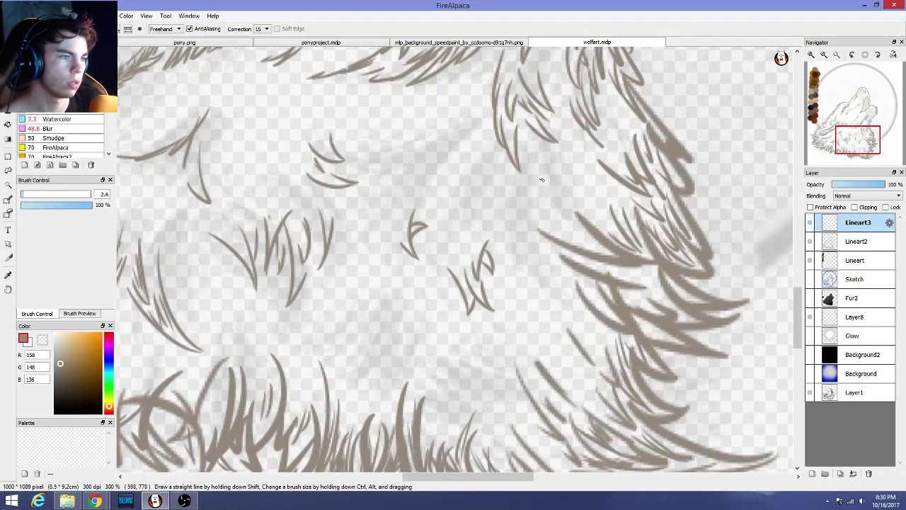
pyautogui.moveTo(541, 175)
pyautogui.mouseDown()
pyautogui.moveTo(556, 217)
pyautogui.moveTo(557, 192)
pyautogui.moveTo(581, 204)
pyautogui.mouseUp()
pyautogui.moveTo(573, 168); pyautogui.dragTo(586, 203)
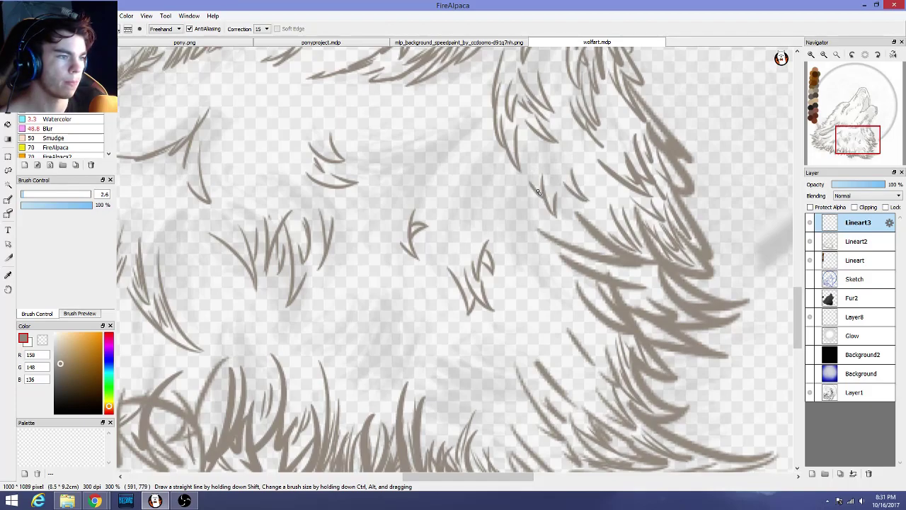
pyautogui.moveTo(548, 204)
pyautogui.mouseDown()
pyautogui.moveTo(534, 167)
pyautogui.moveTo(541, 152)
pyautogui.moveTo(565, 154)
pyautogui.mouseUp()
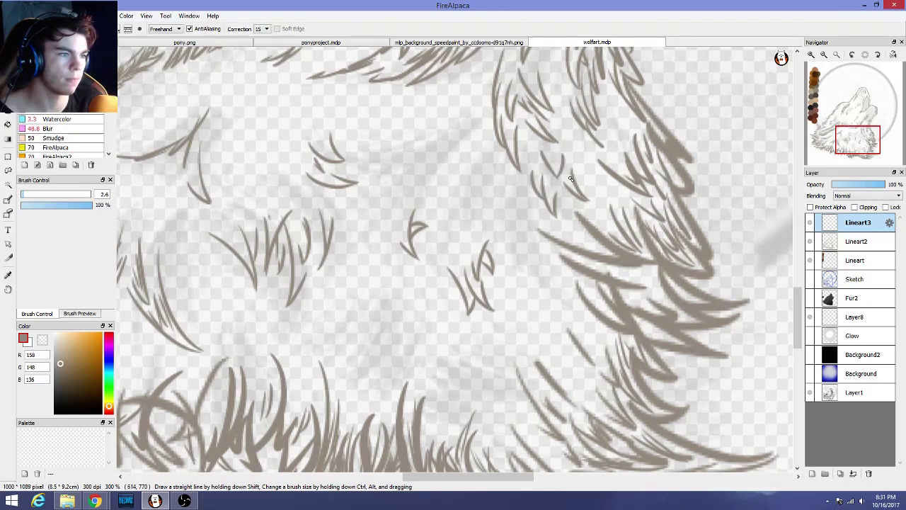
# Add a curved hair joining the new tufts to the neck fur above, and undo the extra stroke beside it
pyautogui.scroll(-4, 570, 178)
pyautogui.scroll(2, 595, 218)
pyautogui.scroll(3, 595, 218)
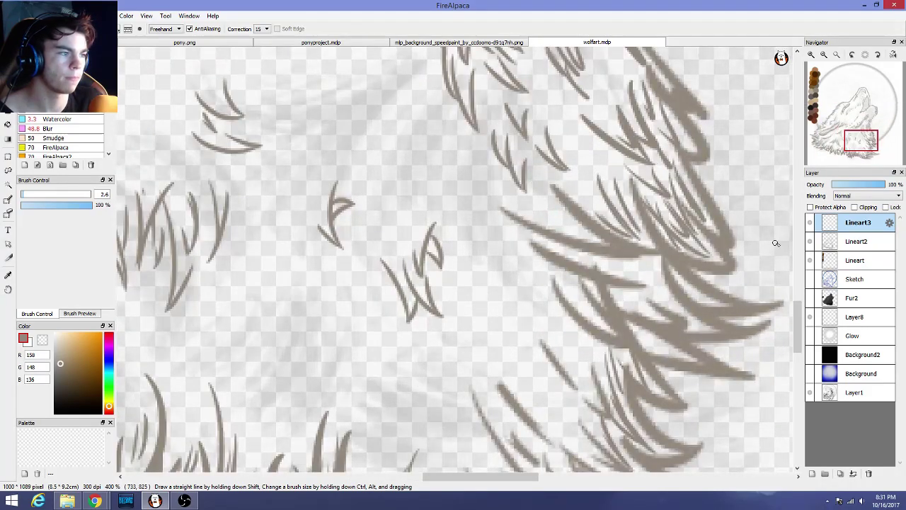
pyautogui.moveTo(797, 326); pyautogui.dragTo(798, 294)
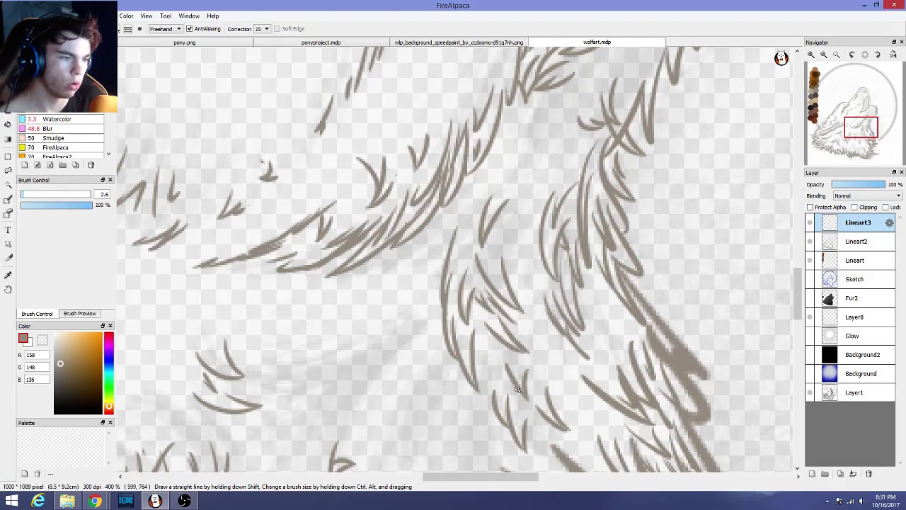
pyautogui.moveTo(507, 384); pyautogui.dragTo(491, 342)
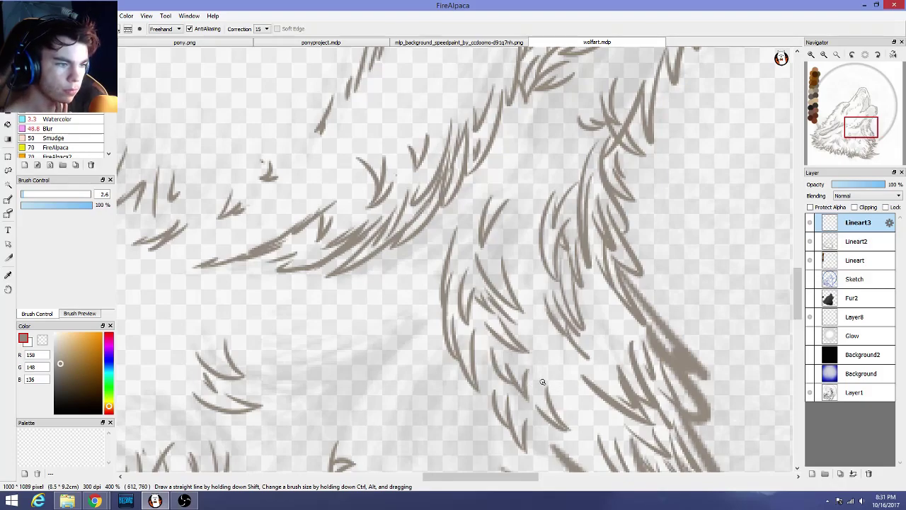
pyautogui.moveTo(527, 383); pyautogui.dragTo(538, 343)
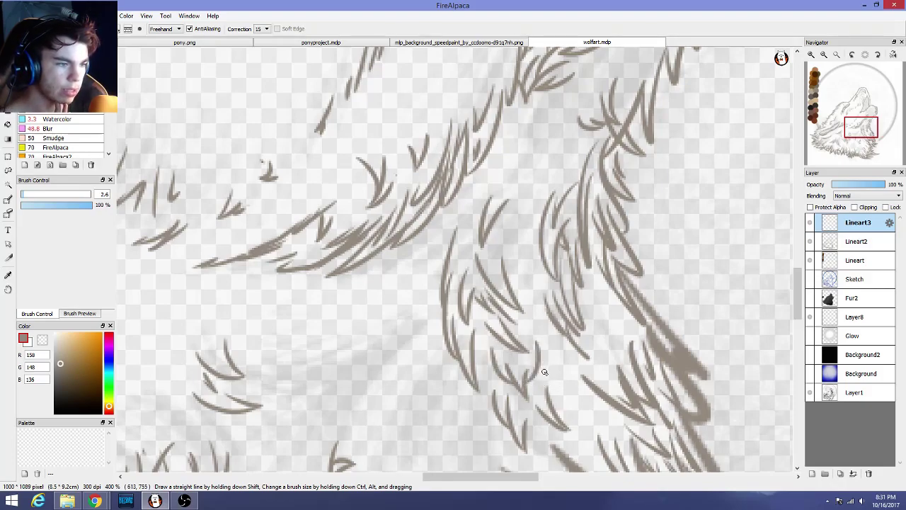
pyautogui.hotkey('ctrl', 'z')
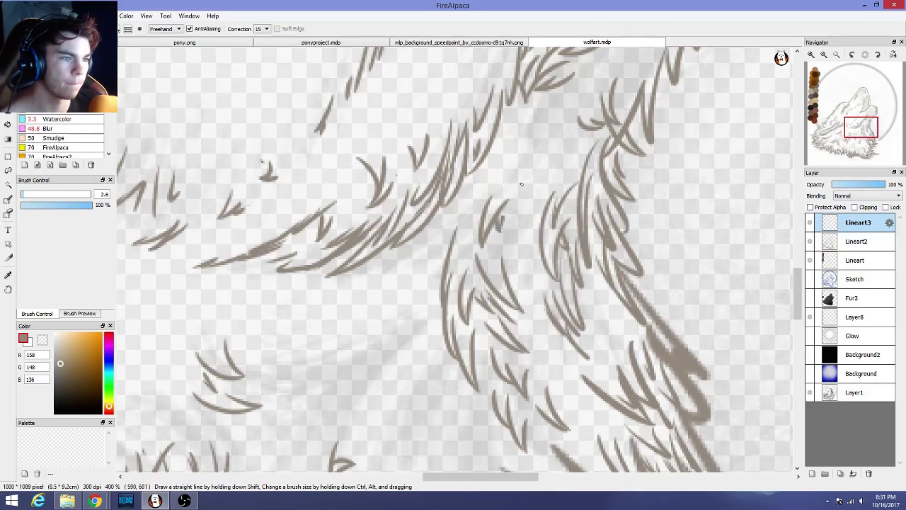
# Draw curved hairs up the neck from the inner fur toward the jaw, replacing the misplaced vertical stroke
pyautogui.moveTo(500, 232)
pyautogui.mouseDown()
pyautogui.moveTo(543, 170)
pyautogui.moveTo(545, 129)
pyautogui.moveTo(561, 107)
pyautogui.mouseUp()
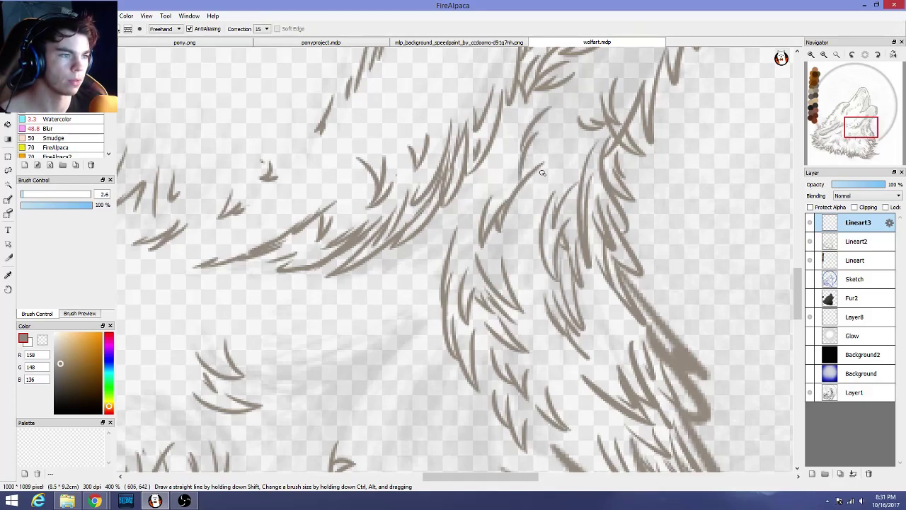
pyautogui.moveTo(559, 183); pyautogui.dragTo(564, 134)
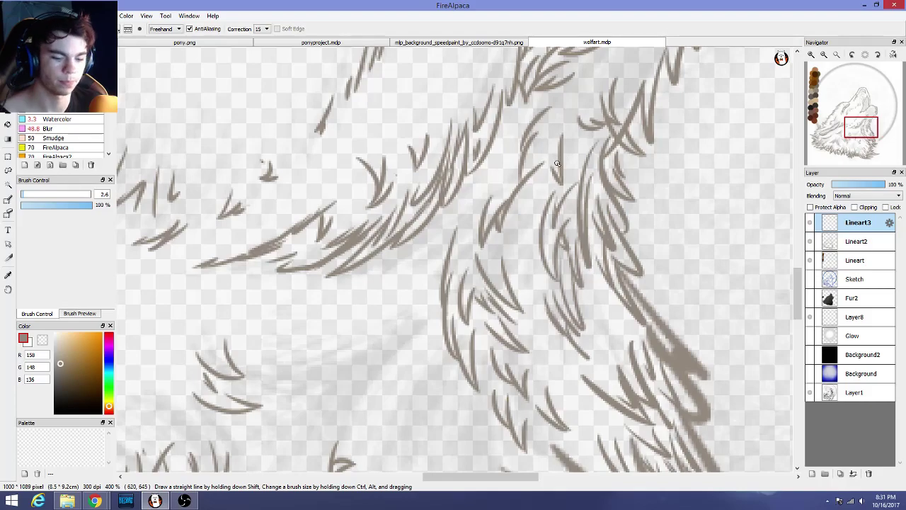
pyautogui.hotkey('ctrl', 'z')
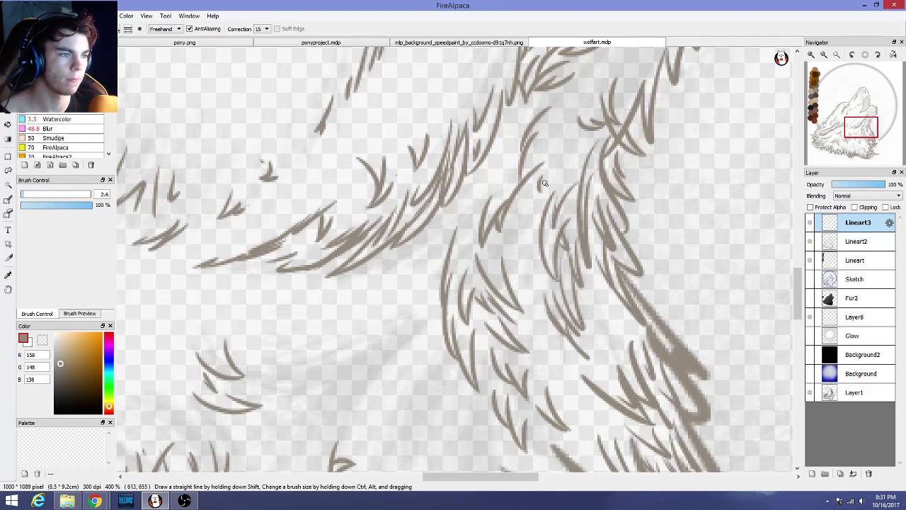
pyautogui.moveTo(542, 186); pyautogui.dragTo(531, 130)
# Draw long curved fur strokes with a branching hair beneath the small tufts on the lower chest
pyautogui.scroll(-4, 559, 133)
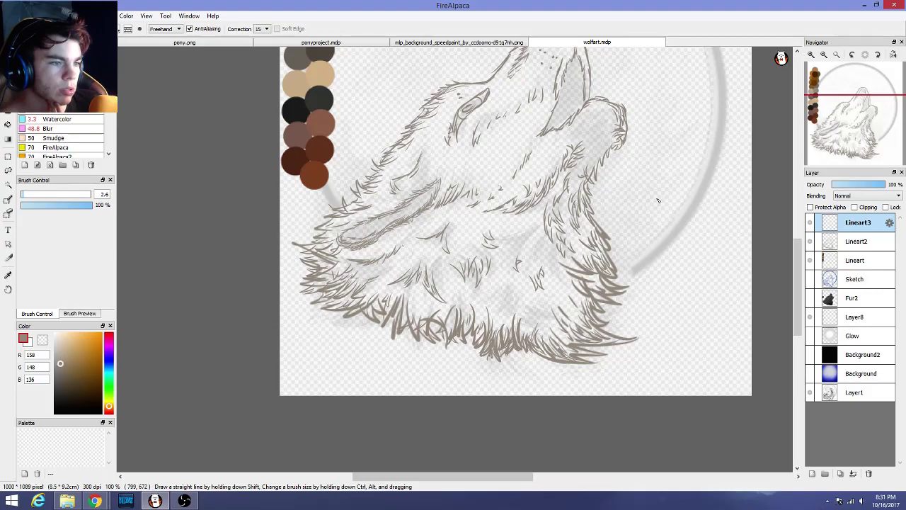
pyautogui.scroll(2, 658, 201)
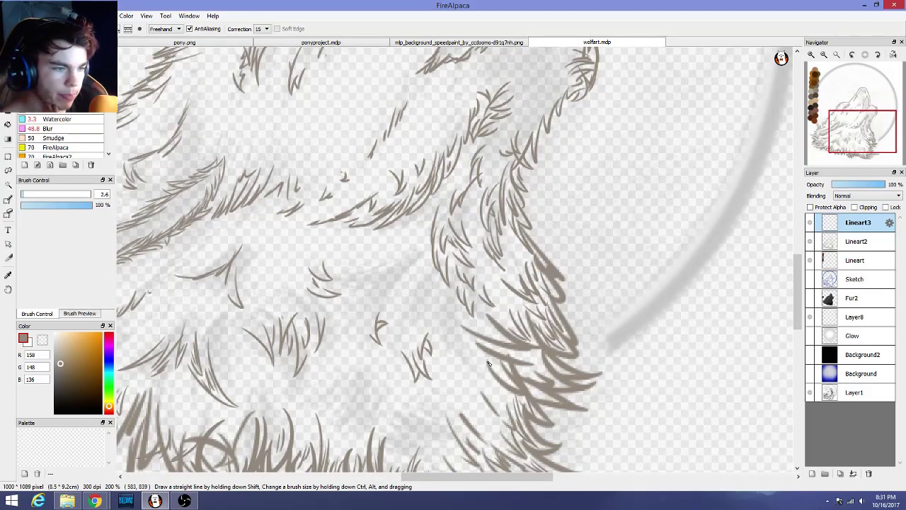
pyautogui.moveTo(449, 362)
pyautogui.mouseDown()
pyautogui.moveTo(476, 411)
pyautogui.moveTo(425, 383)
pyautogui.mouseUp()
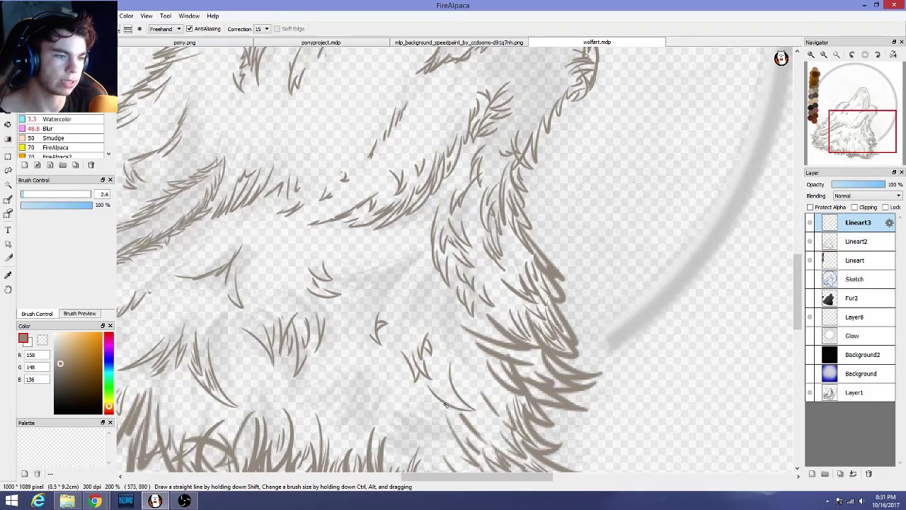
pyautogui.moveTo(449, 406); pyautogui.dragTo(372, 363)
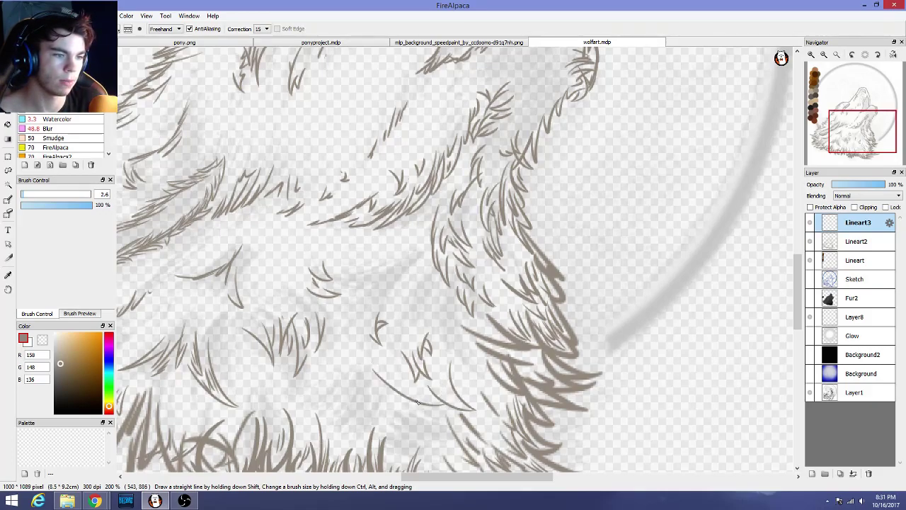
pyautogui.moveTo(415, 402); pyautogui.dragTo(400, 365)
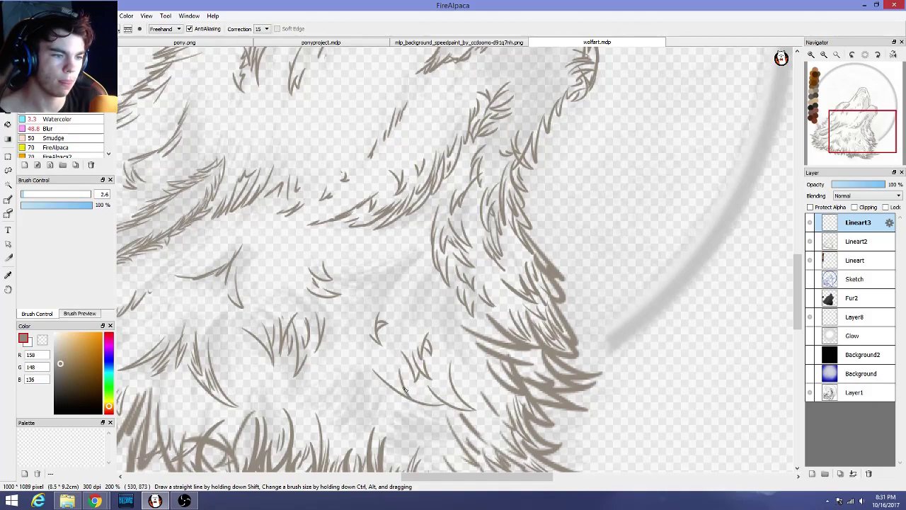
# Draw a small fan-shaped hair tuft below the long chest curves, undoing and redrawing the strokes that miss
pyautogui.moveTo(396, 406); pyautogui.dragTo(404, 443)
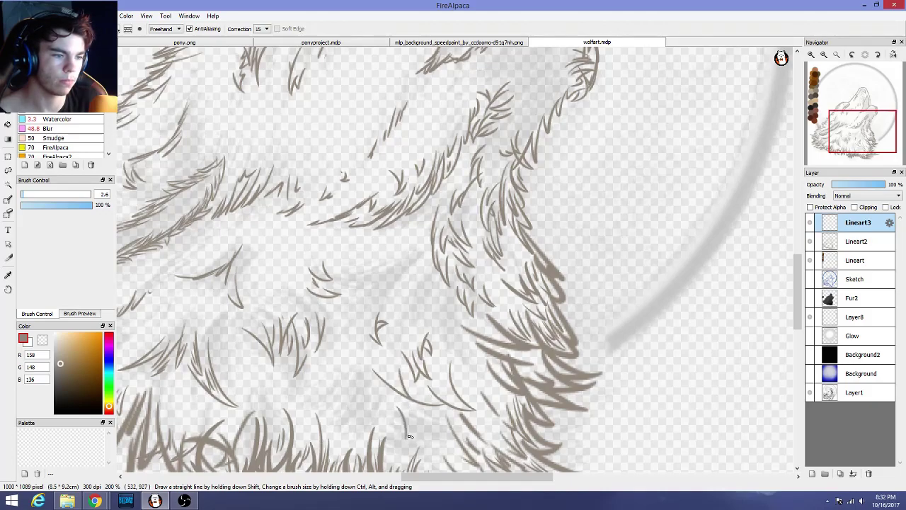
pyautogui.moveTo(408, 411)
pyautogui.mouseDown()
pyautogui.moveTo(404, 433)
pyautogui.moveTo(389, 388)
pyautogui.moveTo(393, 415)
pyautogui.moveTo(361, 398)
pyautogui.mouseUp()
pyautogui.hotkey('ctrl', 'z')
pyautogui.hotkey('ctrl', 'z')
pyautogui.hotkey('ctrl', 'z')
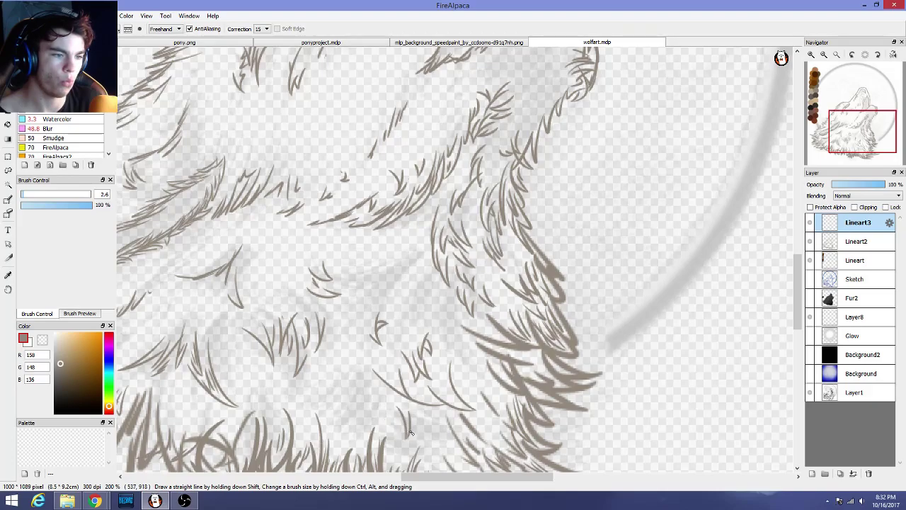
pyautogui.moveTo(409, 433); pyautogui.dragTo(424, 417)
pyautogui.moveTo(412, 432); pyautogui.dragTo(431, 420)
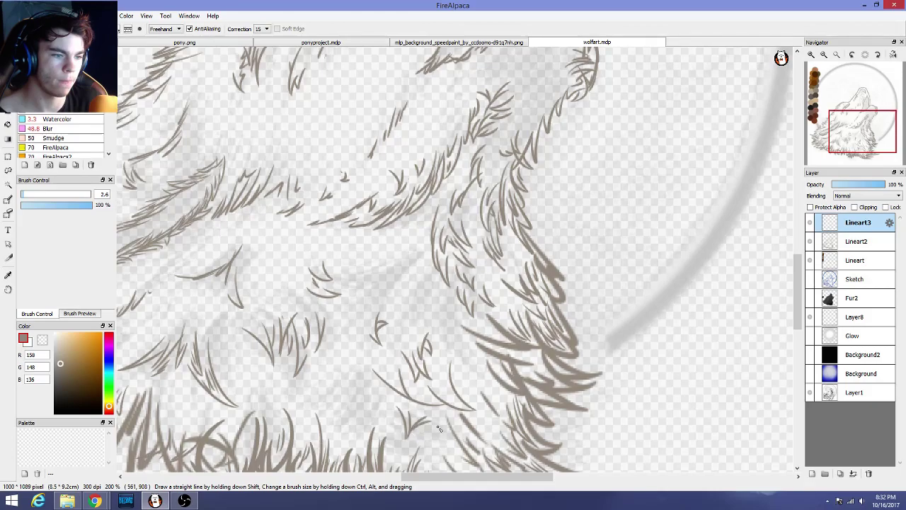
pyautogui.hotkey('ctrl', 'z')
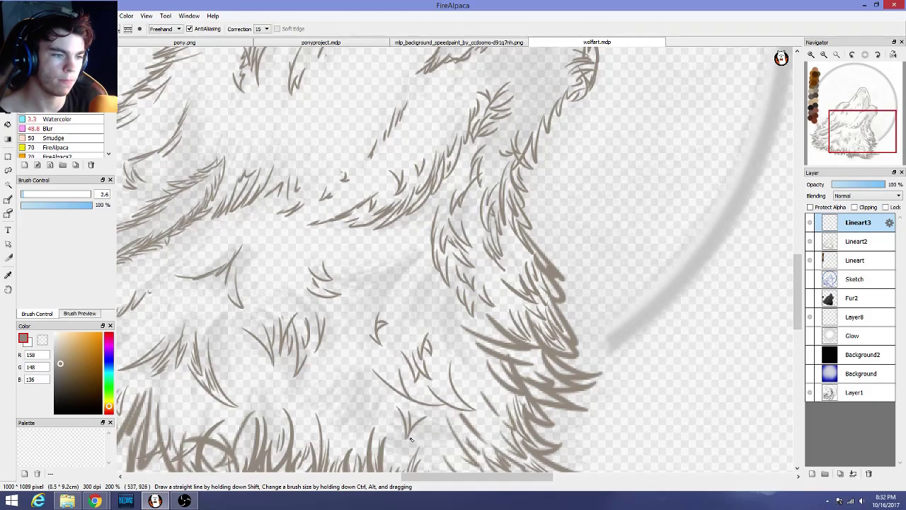
pyautogui.moveTo(409, 436); pyautogui.dragTo(428, 424)
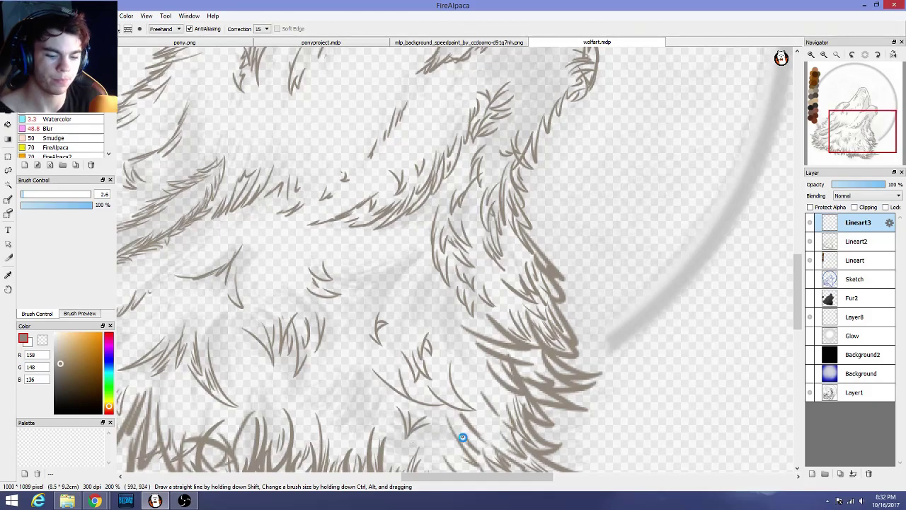
# Add short upright hairs branching from the long curved fur strokes on the lower chest
pyautogui.scroll(-2, 453, 441)
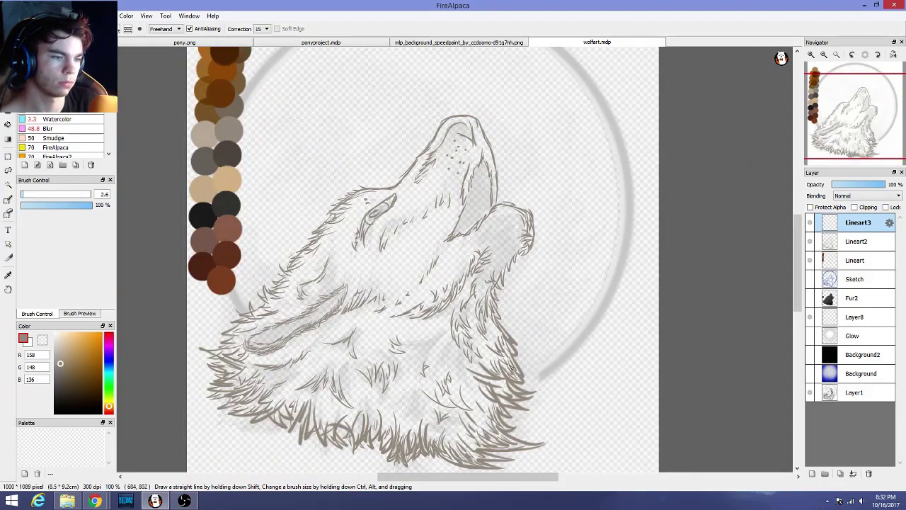
pyautogui.scroll(4, 511, 367)
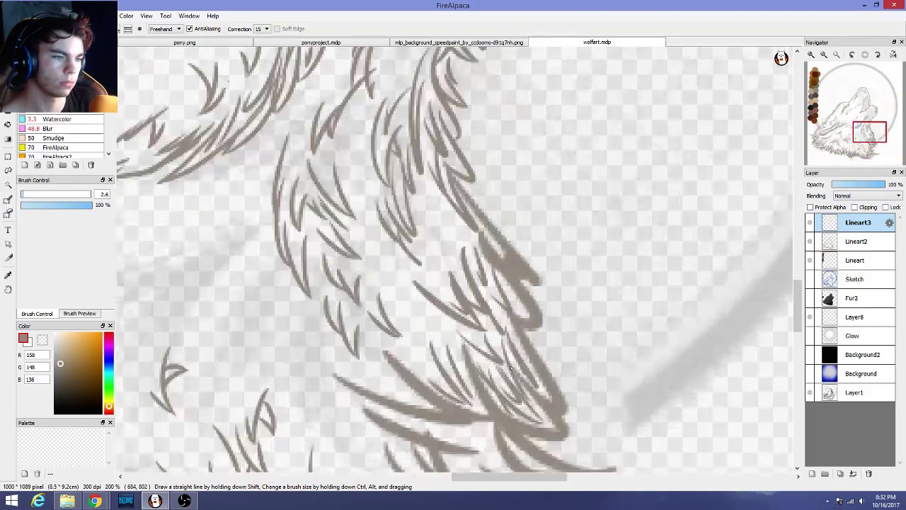
pyautogui.moveTo(798, 290); pyautogui.dragTo(798, 316)
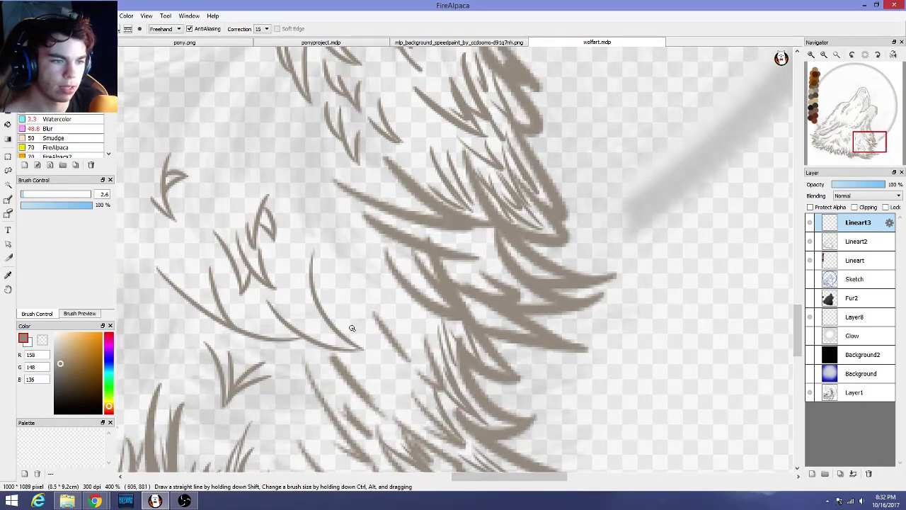
pyautogui.moveTo(344, 333)
pyautogui.mouseDown()
pyautogui.moveTo(357, 293)
pyautogui.moveTo(342, 315)
pyautogui.moveTo(327, 279)
pyautogui.mouseUp()
pyautogui.hotkey('ctrl', 'z')
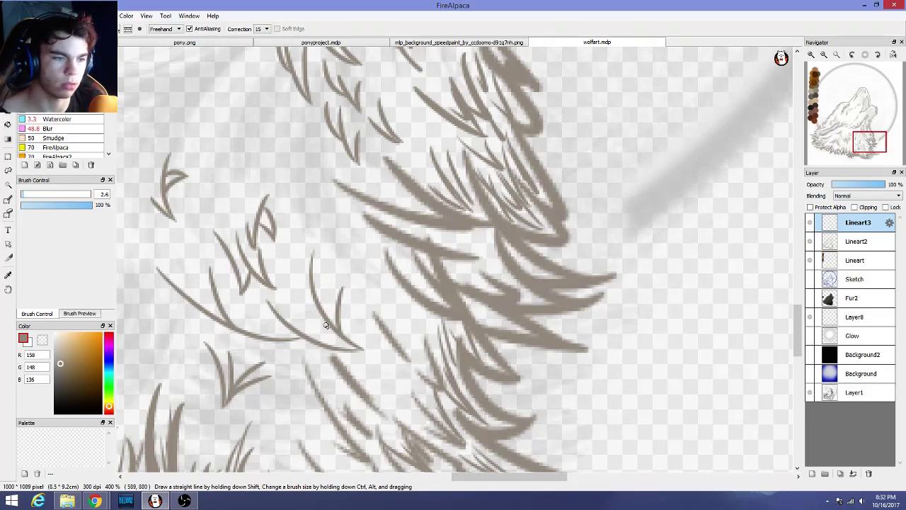
pyautogui.moveTo(324, 341)
pyautogui.mouseDown()
pyautogui.moveTo(298, 316)
pyautogui.moveTo(303, 308)
pyautogui.mouseUp()
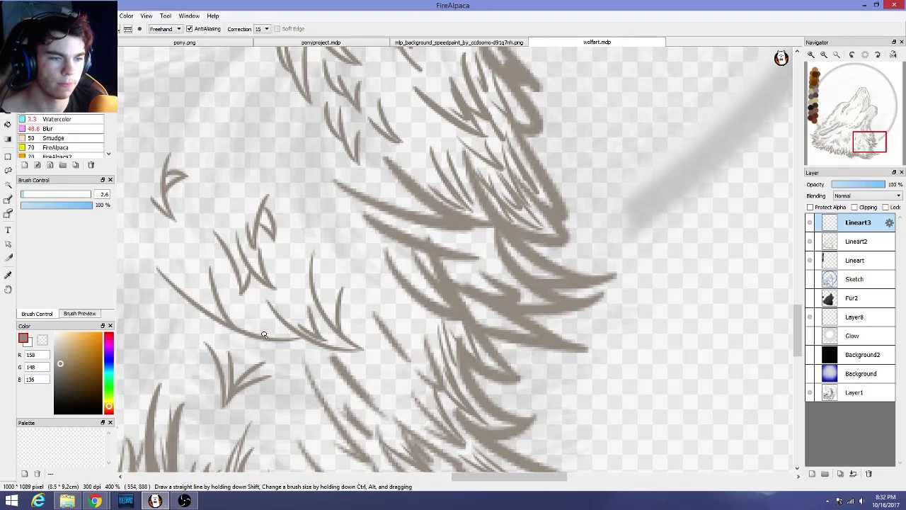
pyautogui.moveTo(261, 337)
pyautogui.mouseDown()
pyautogui.moveTo(255, 313)
pyautogui.moveTo(234, 309)
pyautogui.mouseUp()
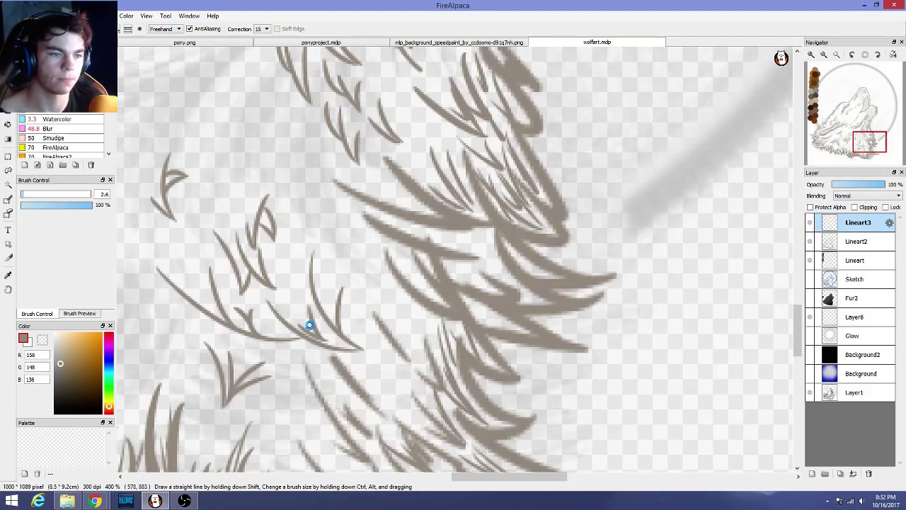
# Set the brush size to 3.3 and draw curved hairs between the lower chest tufts and the outer fur, undoing the first attempt
pyautogui.scroll(-4, 309, 325)
pyautogui.scroll(-1, 413, 296)
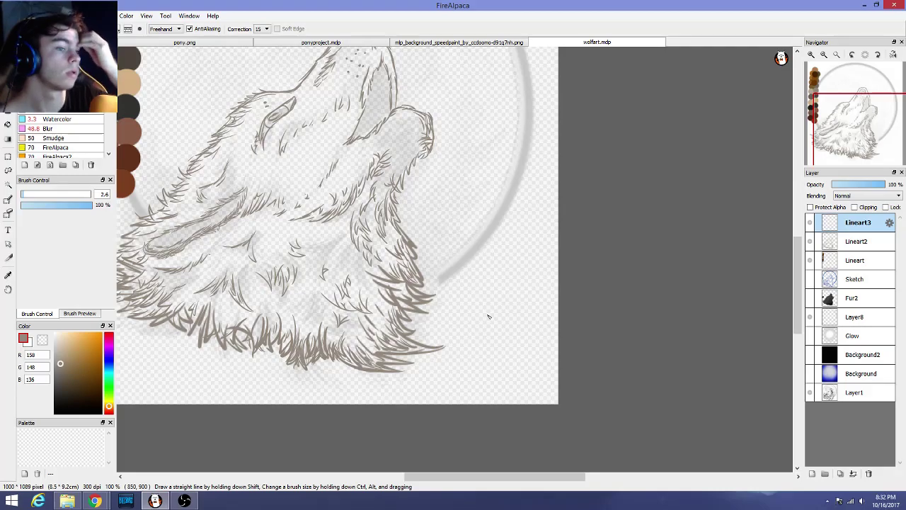
pyautogui.scroll(2, 387, 266)
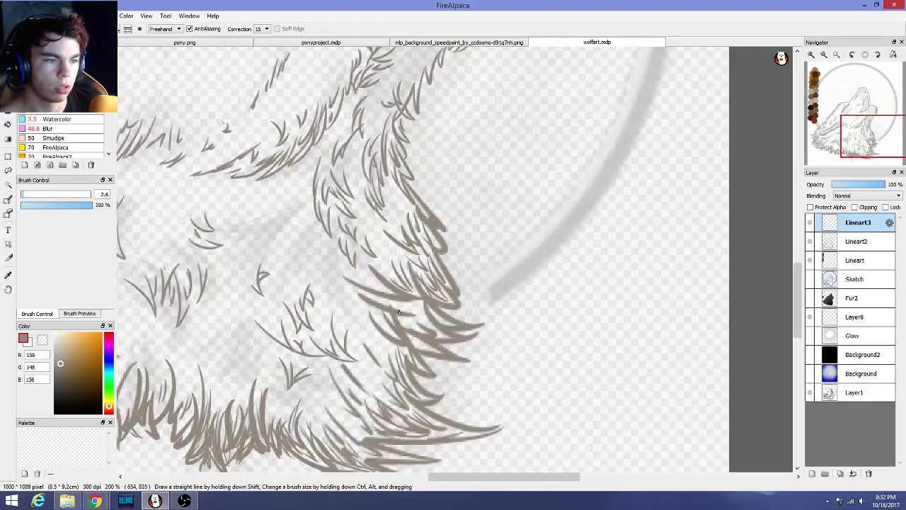
pyautogui.scroll(1, 375, 332)
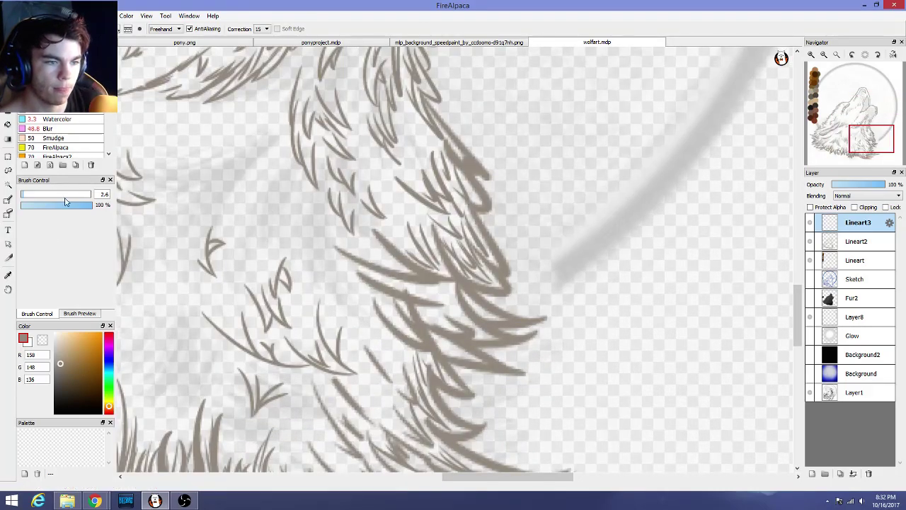
pyautogui.click(25, 194)
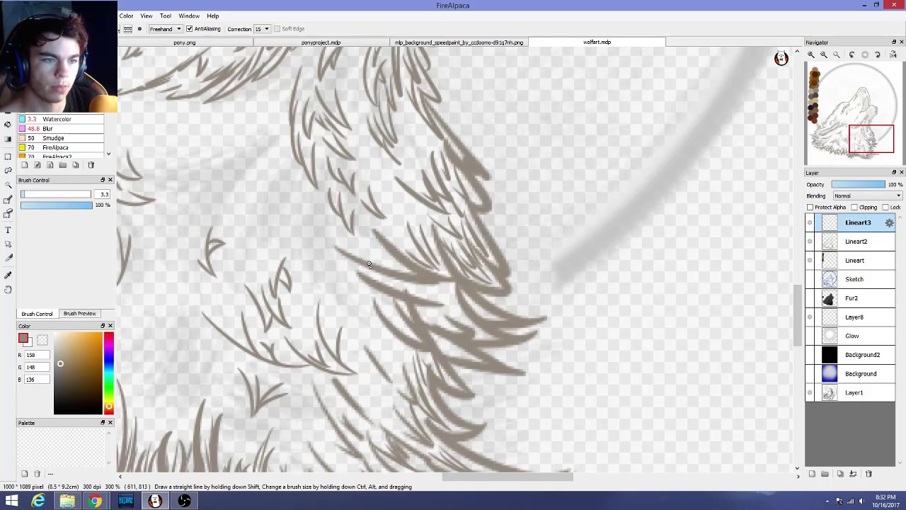
pyautogui.moveTo(330, 284)
pyautogui.mouseDown()
pyautogui.moveTo(354, 326)
pyautogui.moveTo(347, 295)
pyautogui.mouseUp()
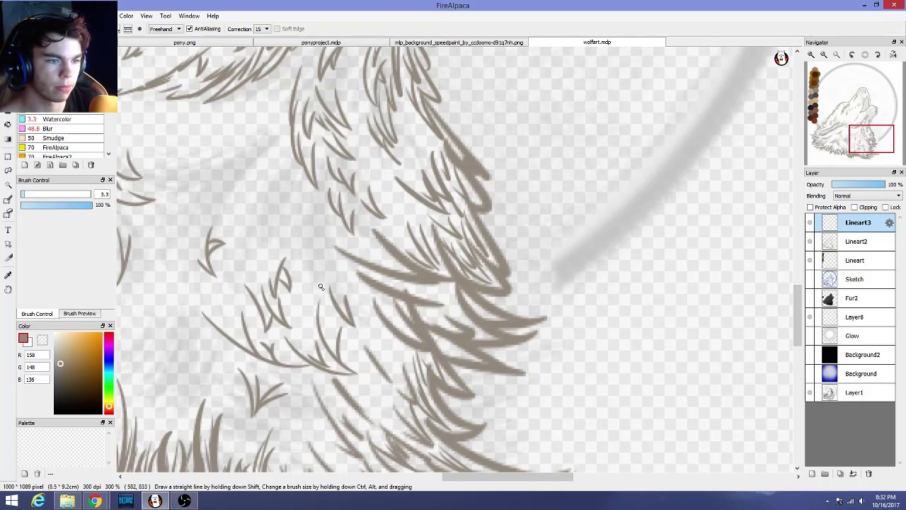
pyautogui.hotkey('ctrl', 'z')
pyautogui.hotkey('ctrl', 'z')
pyautogui.moveTo(394, 350); pyautogui.dragTo(336, 281)
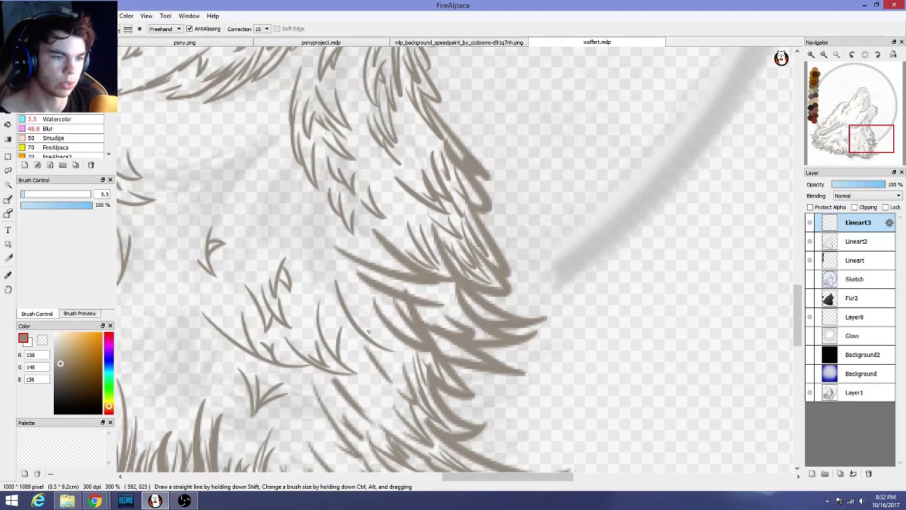
pyautogui.moveTo(391, 355)
pyautogui.mouseDown()
pyautogui.moveTo(353, 341)
pyautogui.moveTo(395, 351)
pyautogui.moveTo(363, 317)
pyautogui.mouseUp()
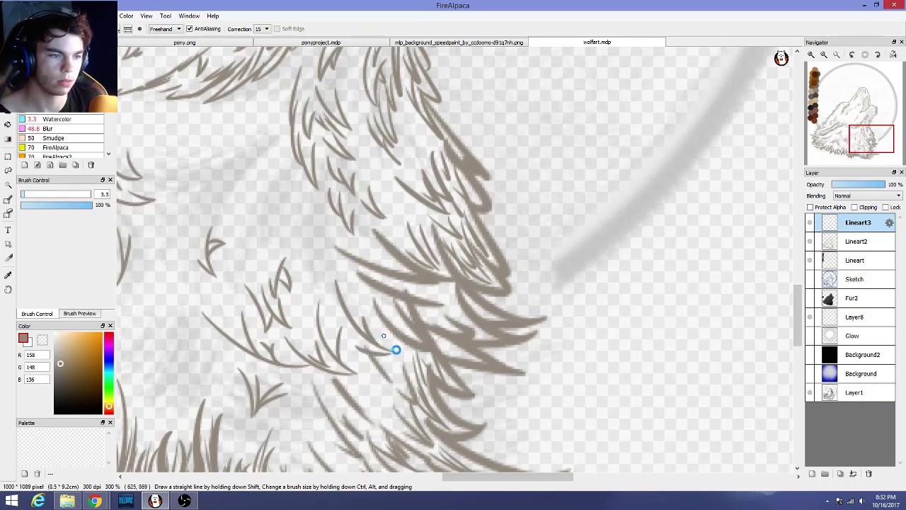
# Draw a short curved tuft just below the new hairs beside the chest's outer fur, undoing the stray stroke
pyautogui.scroll(-2, 396, 350)
pyautogui.scroll(2, 397, 349)
pyautogui.moveTo(397, 402)
pyautogui.mouseDown()
pyautogui.moveTo(379, 391)
pyautogui.moveTo(371, 365)
pyautogui.moveTo(363, 385)
pyautogui.moveTo(378, 402)
pyautogui.moveTo(365, 396)
pyautogui.mouseUp()
pyautogui.hotkey('ctrl', 'z')
pyautogui.scroll(-2, 382, 394)
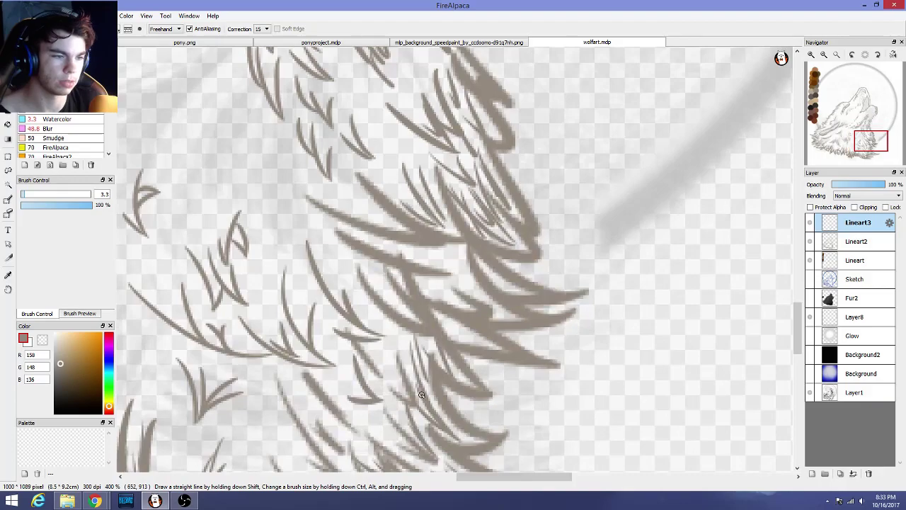
# Draw curved hairs on the lower chest between the small fan-shaped tuft and the outer fur, undoing the strokes that miss
pyautogui.moveTo(422, 421); pyautogui.dragTo(376, 383)
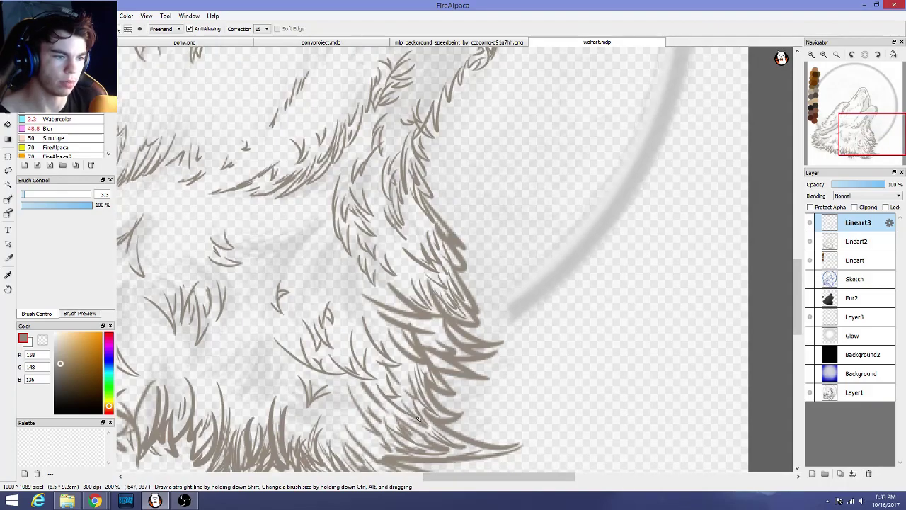
pyautogui.moveTo(420, 421); pyautogui.dragTo(384, 413)
pyautogui.scroll(1, 421, 401)
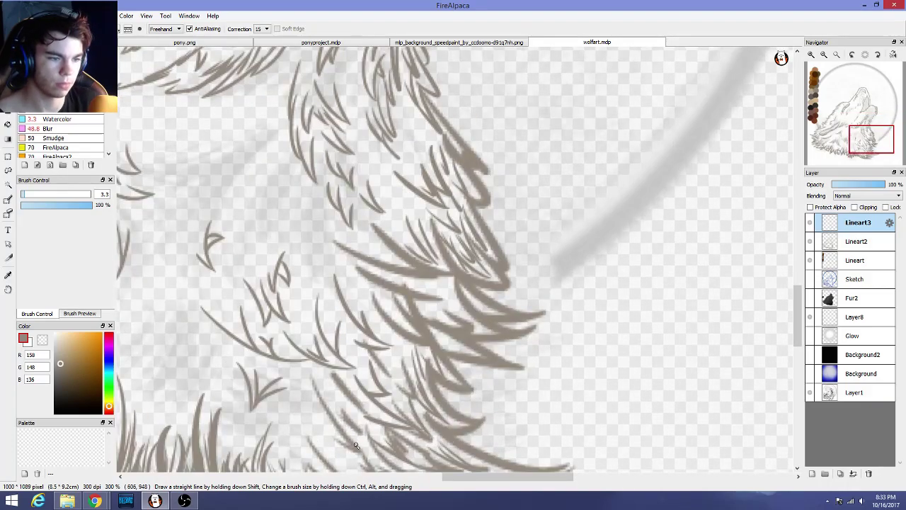
pyautogui.moveTo(354, 445)
pyautogui.mouseDown()
pyautogui.moveTo(321, 405)
pyautogui.moveTo(362, 451)
pyautogui.moveTo(292, 424)
pyautogui.moveTo(284, 446)
pyautogui.moveTo(317, 401)
pyautogui.moveTo(313, 366)
pyautogui.moveTo(307, 394)
pyautogui.moveTo(293, 387)
pyautogui.moveTo(309, 390)
pyautogui.moveTo(309, 383)
pyautogui.moveTo(332, 400)
pyautogui.mouseUp()
pyautogui.hotkey('ctrl', 'z')
pyautogui.hotkey('ctrl', 'z')
pyautogui.hotkey('ctrl', 'z')
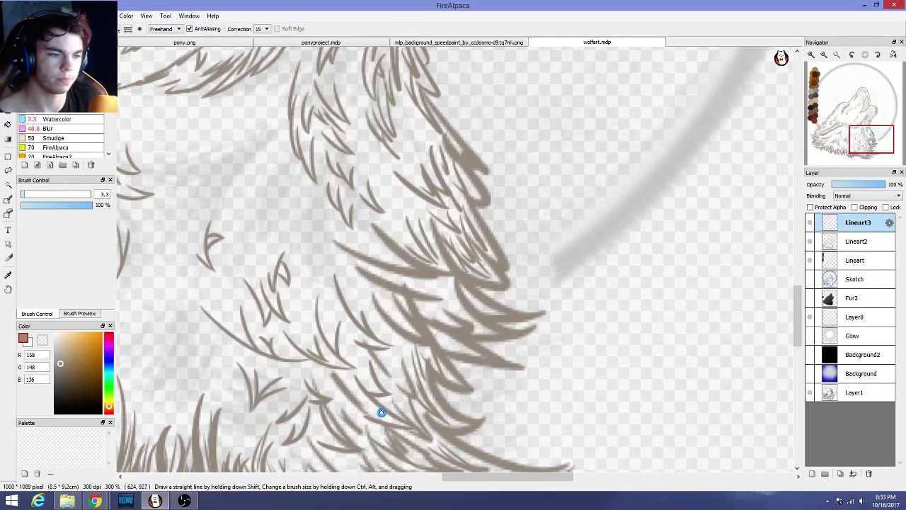
pyautogui.scroll(-3, 574, 357)
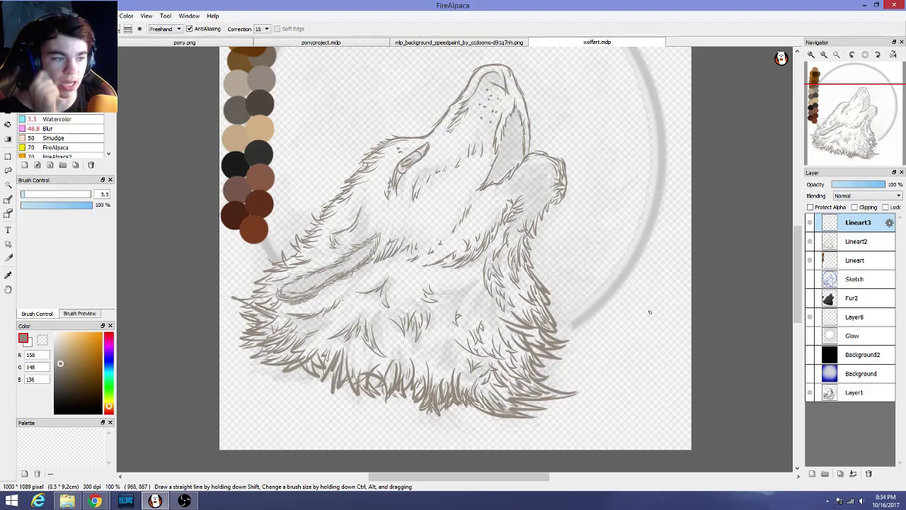
pyautogui.scroll(1, 252, 321)
pyautogui.scroll(2, 252, 321)
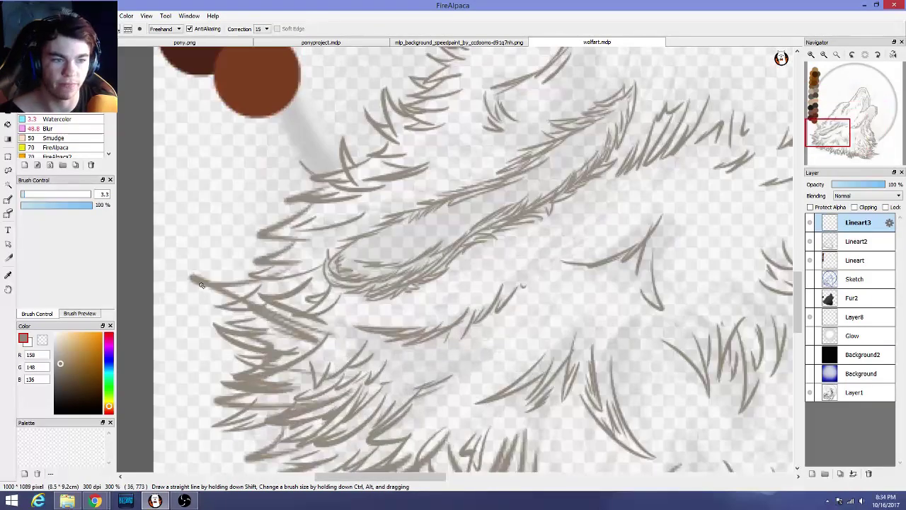
pyautogui.scroll(-4, 356, 317)
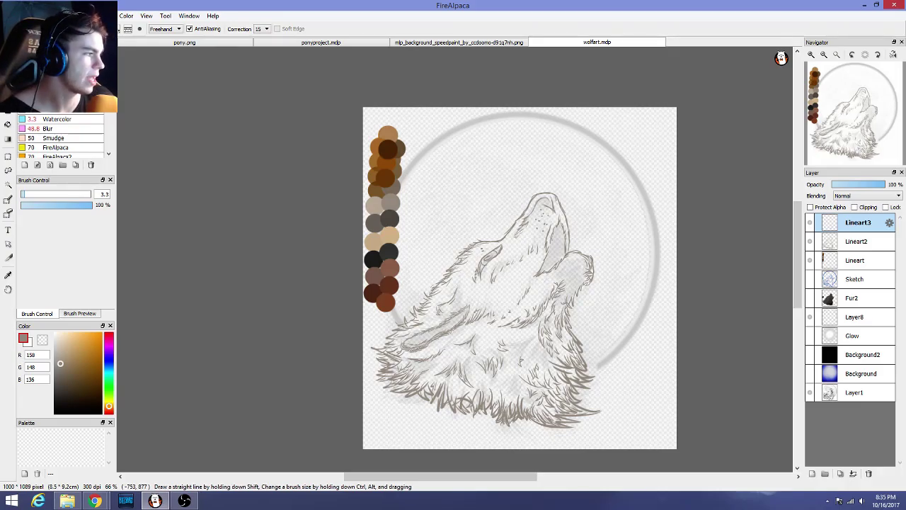
pyautogui.click(94, 500)
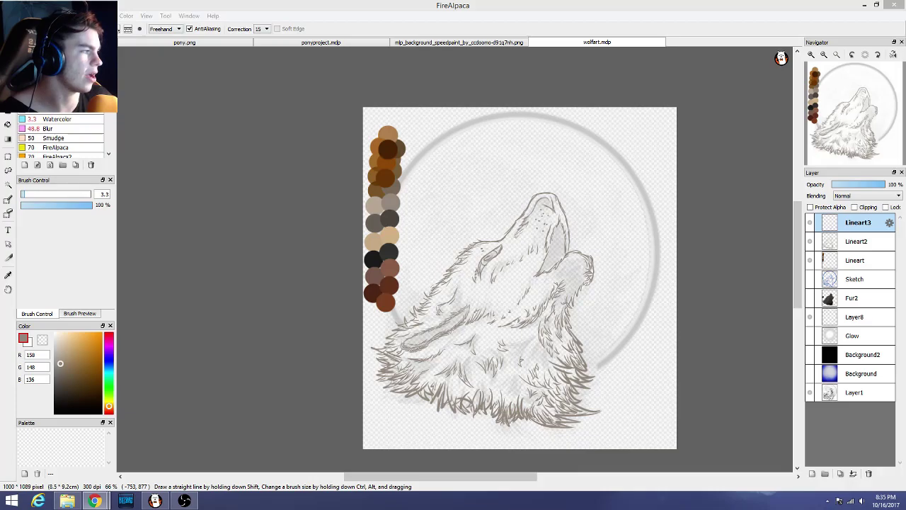
pyautogui.hotkey('alt', 'Tab')
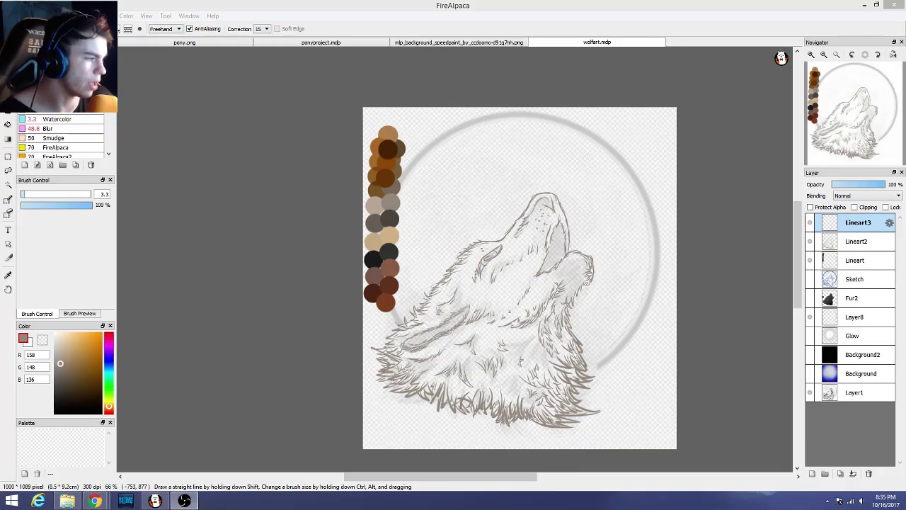